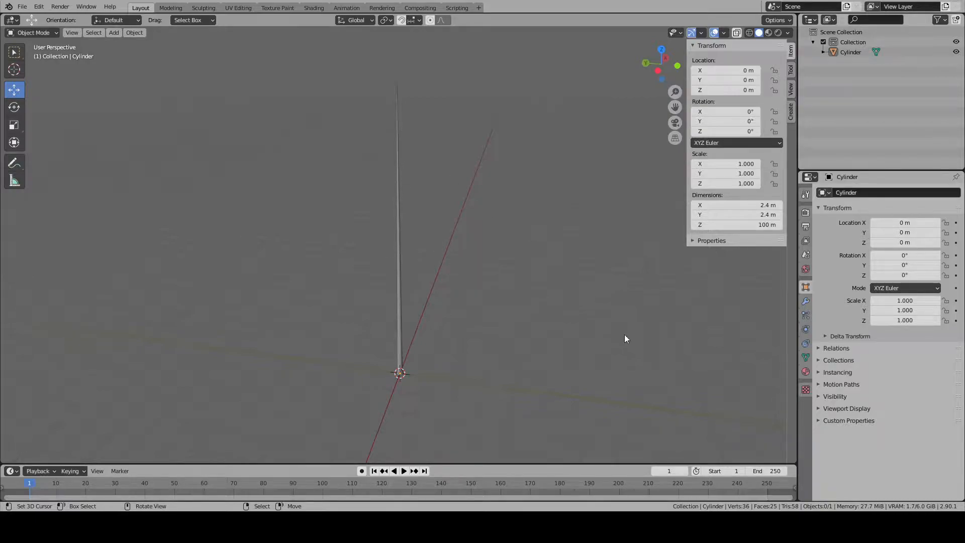
- Paste the copied human figure into the scene and select it beside the cylinder
key("ctrl+v")
key("KP_Decimal")
middle_click_drag(442, 339, 401, 316)
left_click(396, 263)
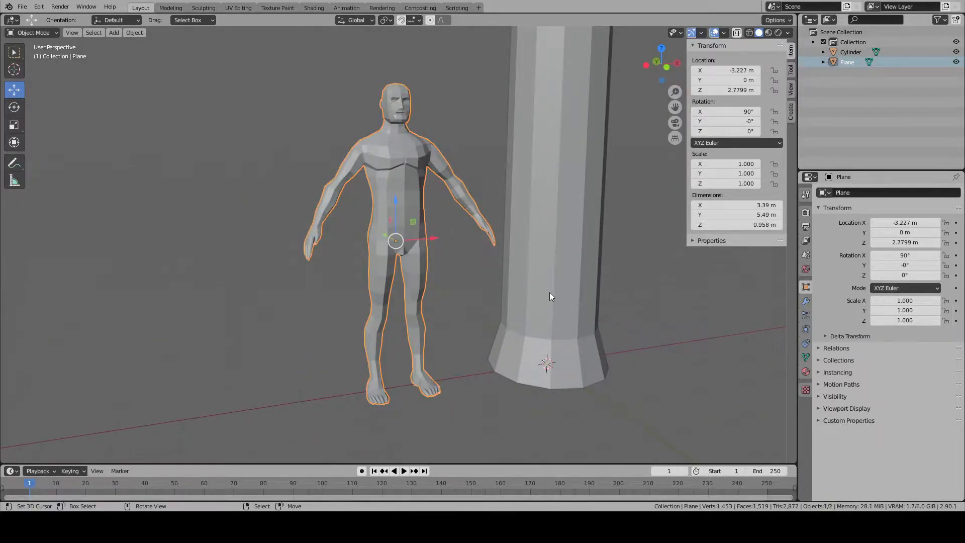
- Scale the human figure uniformly down to a height of about 1.77 m
key("s")
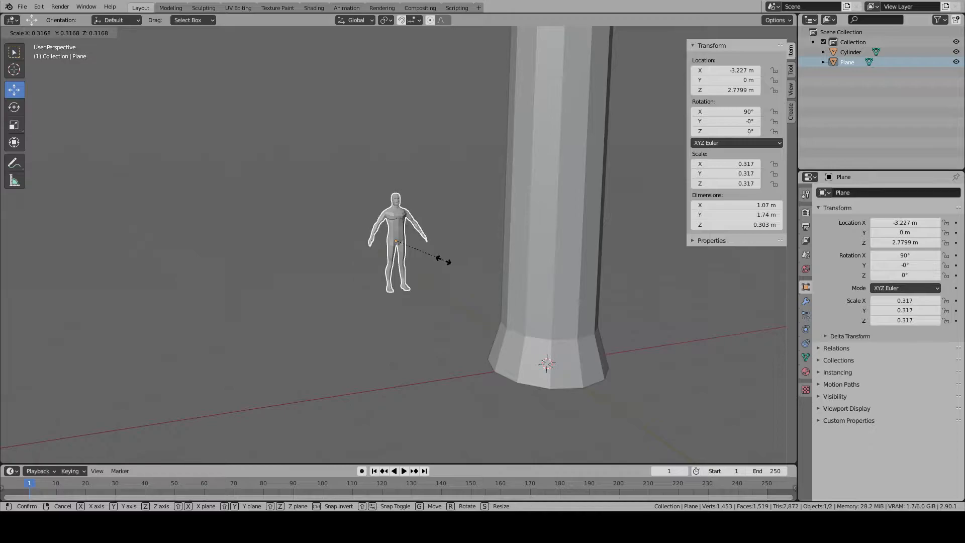
left_click(447, 261)
key("s")
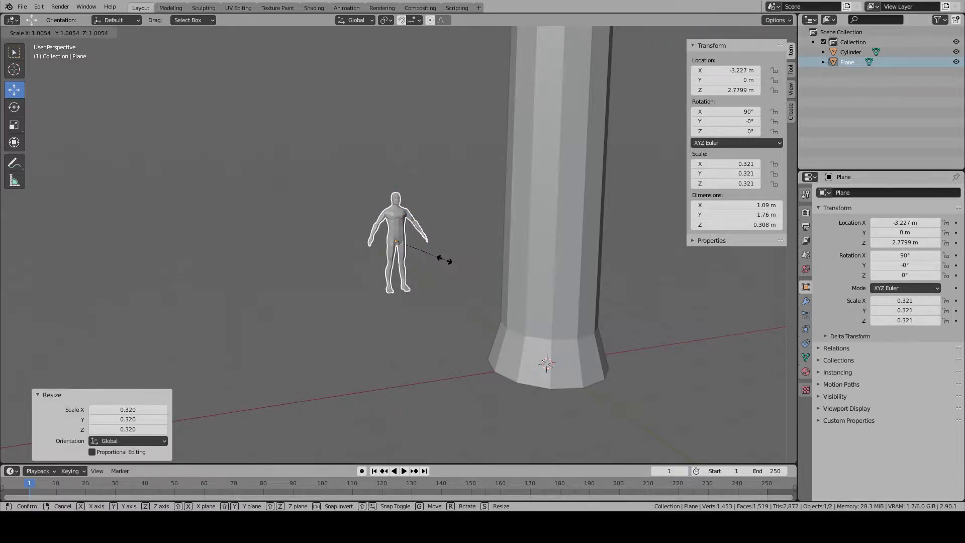
left_click(445, 260)
key("KP_3")
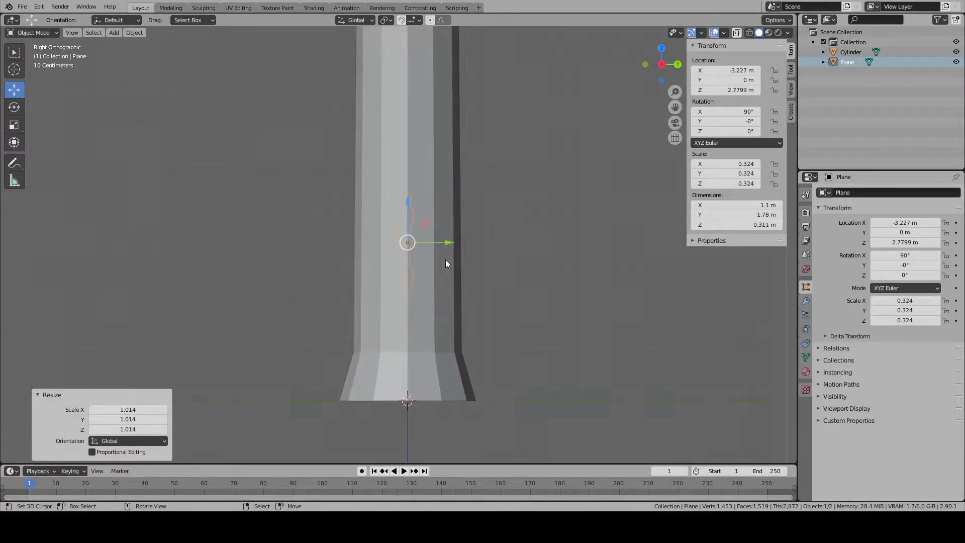
key("KP_1")
key("s")
left_click(527, 256)
- Move the human figure next to the cylinder's flared base with its feet on the ground line, and deselect it
scroll(527, 256, "down", 4)
middle_click_drag(463, 263, 439, 167, "shift")
key("g")
left_click(553, 313)
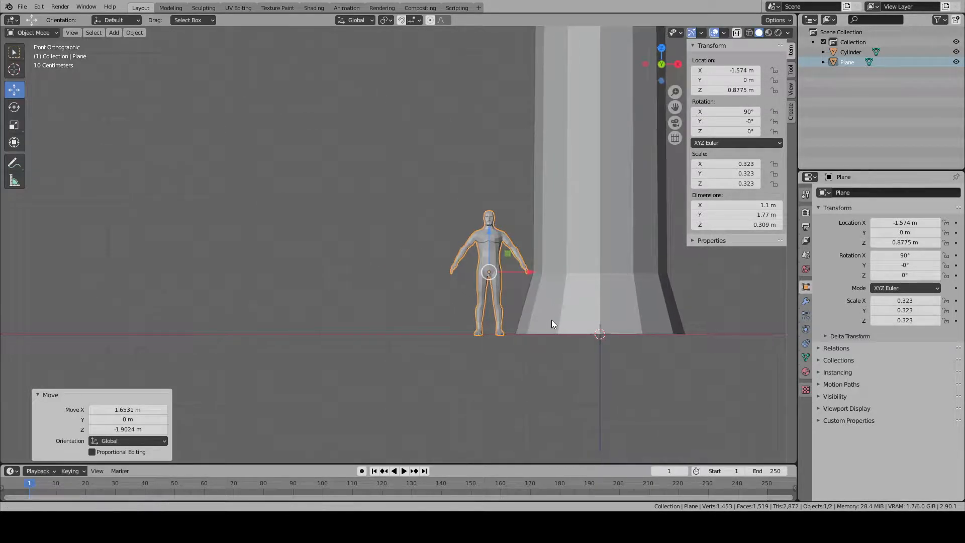
scroll(552, 325, "up", 5)
key("g")
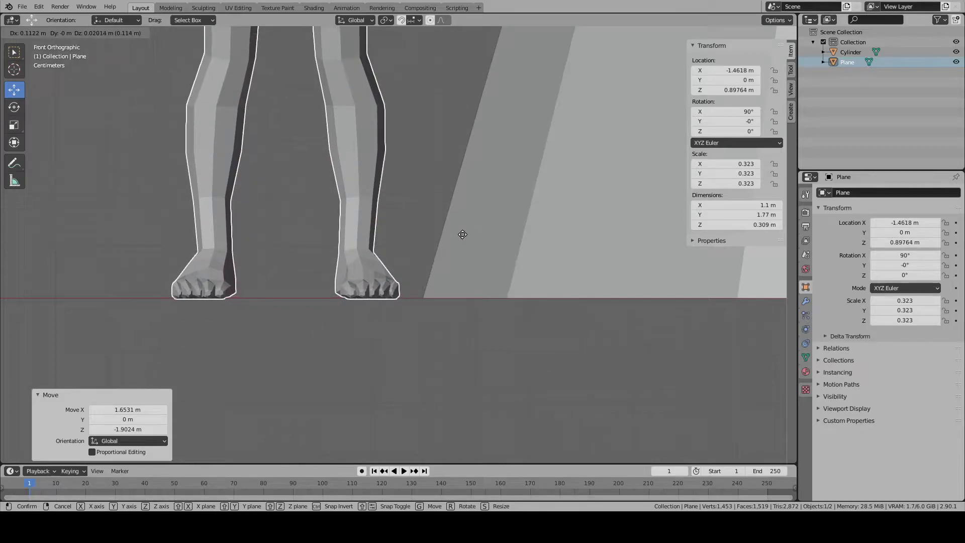
left_click(464, 233)
scroll(459, 234, "down", 6)
key("alt+a")
- Enlarge the cylinder's top face uniformly to about 1.3 times its size
scroll(458, 234, "down", 8)
mouse_move(452, 209)
middle_mouse_down("shift")
mouse_move(440, 414)
mouse_move(474, 355)
mouse_move(553, 405)
mouse_move(403, 167)
middle_mouse_up("shift")
scroll(454, 303, "down", 9)
left_click(404, 160)
scroll(406, 176, "down", 5)
key("Tab")
key("s")
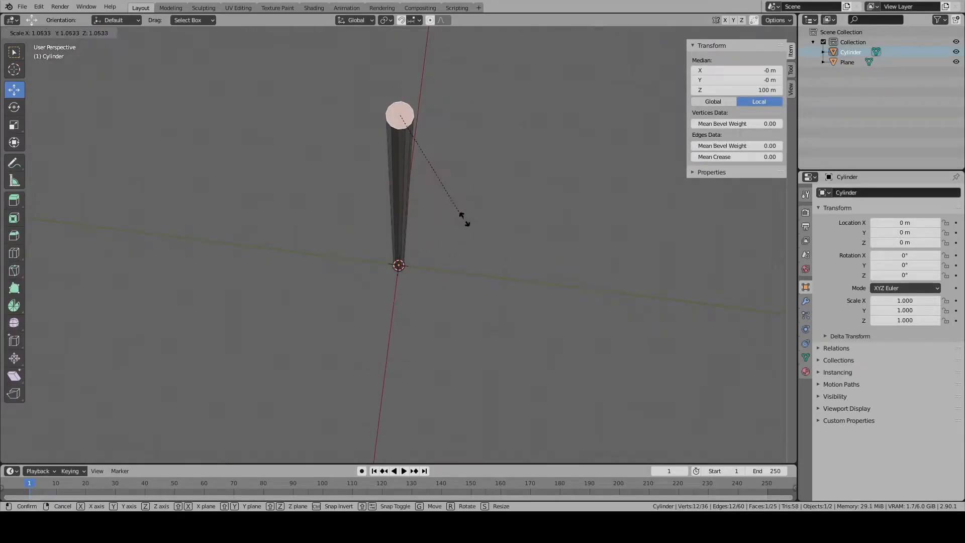
left_click(496, 230)
scroll(495, 229, "down", 5)
middle_click_drag(483, 352, 438, 255)
scroll(440, 255, "down", 3)
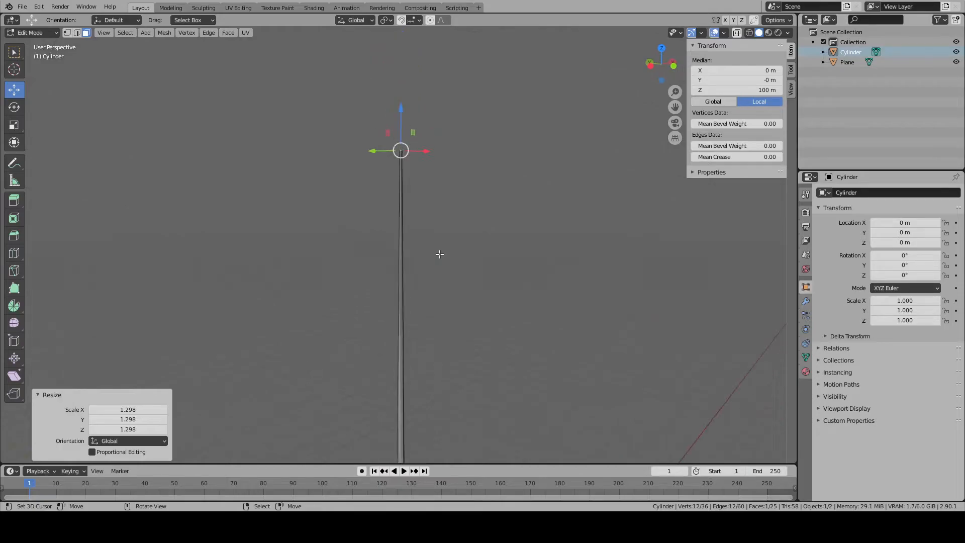
- Lower the cylinder's top face and extrude it upward by about 2.5 m
key("KP_Decimal")
scroll(398, 209, "down", 10)
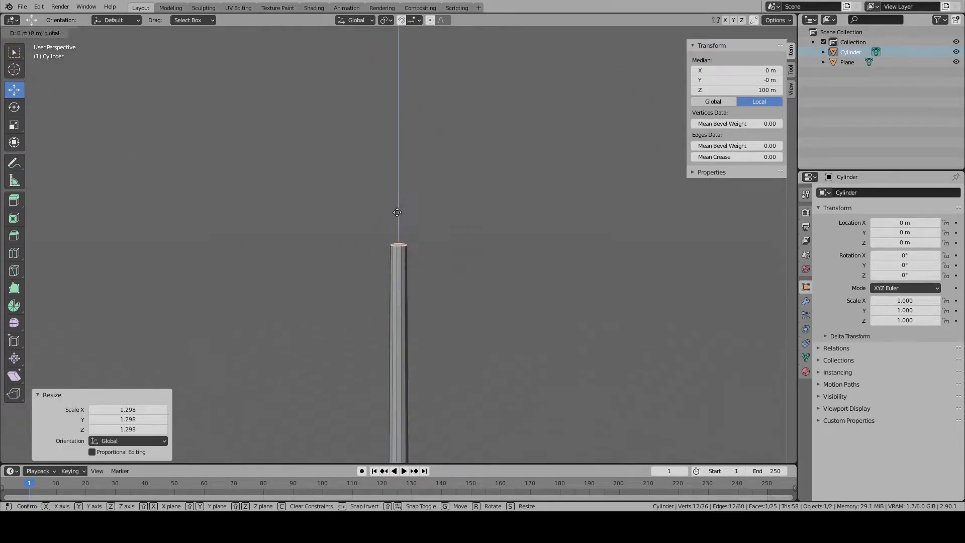
key("e")
left_click(355, 231)
- Merge the cylinder's top vertices at their center, set the tip's Z position to 100 m, and leave mesh editing
right_click(246, 143)
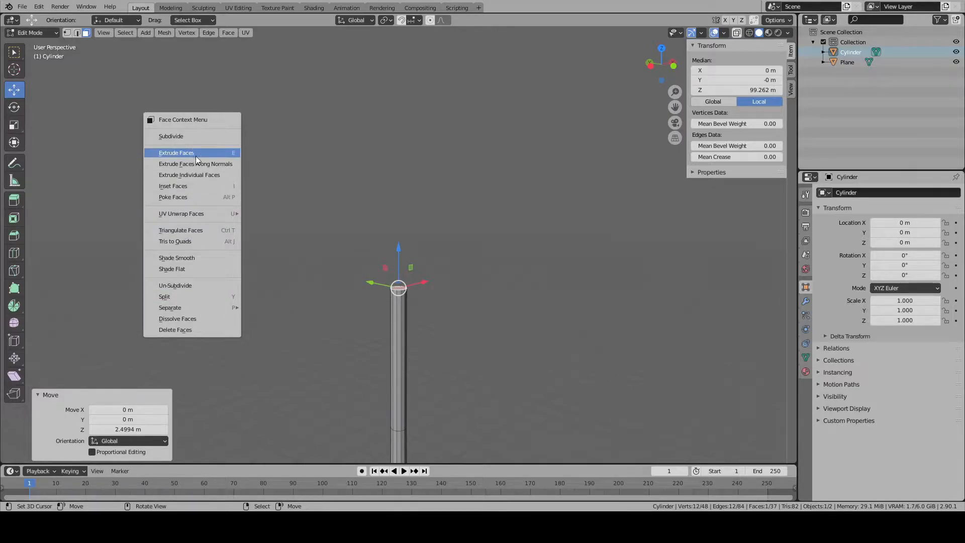
left_click(66, 33)
right_click(304, 244)
mouse_move(320, 439)
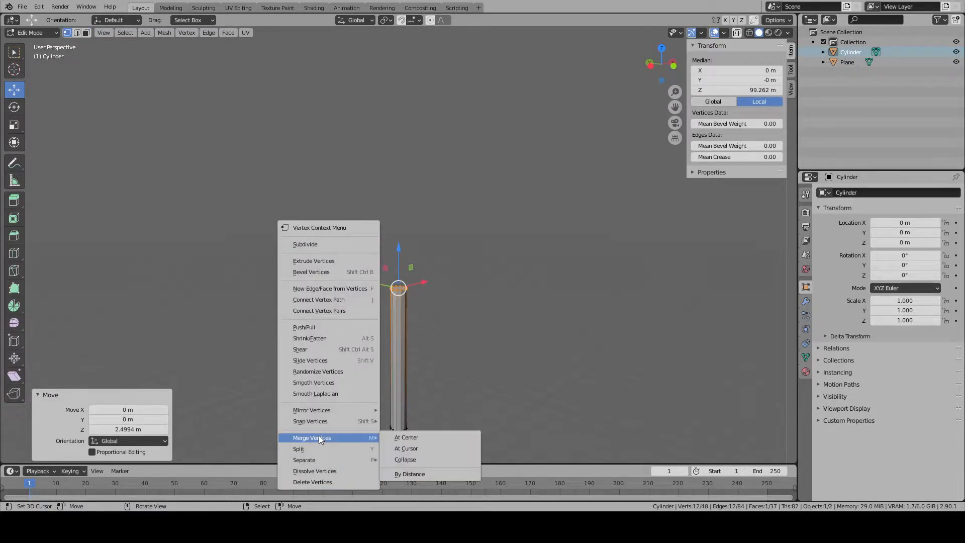
left_click(426, 438)
left_click(721, 91)
type("100")
key("Return")
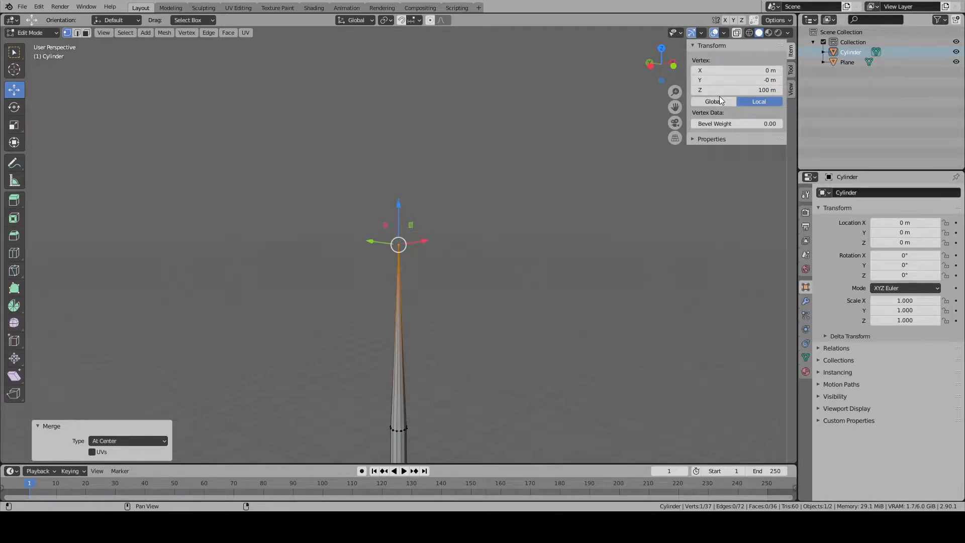
key("Tab")
- Duplicate the tapered cylinder and move the copy 10 m along the X axis
middle_click_drag(485, 384, 473, 351)
key("KP_1")
left_click(431, 317)
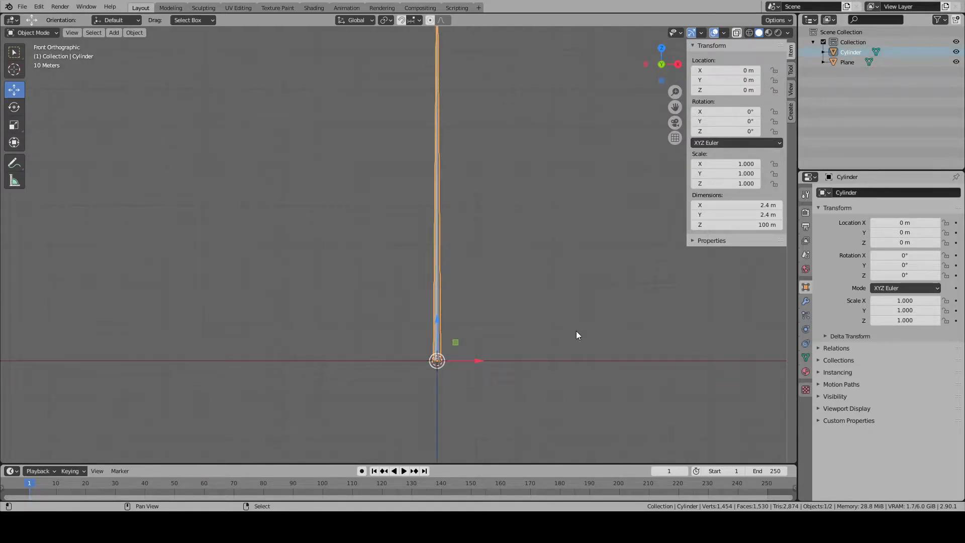
middle_click_drag(578, 323, 546, 375, "shift")
key("alt+a")
scroll(459, 379, "up", 1)
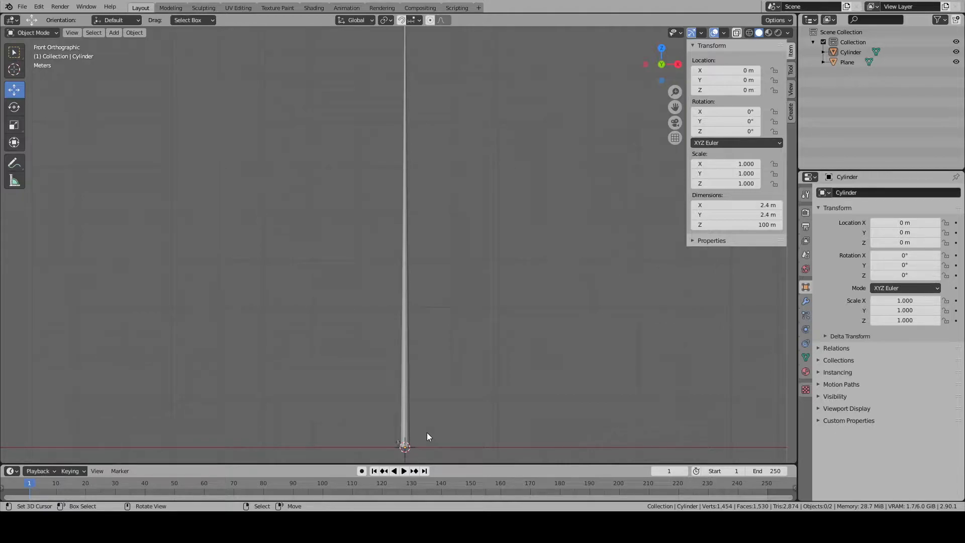
left_click(404, 327)
key("shift+d")
type("x")
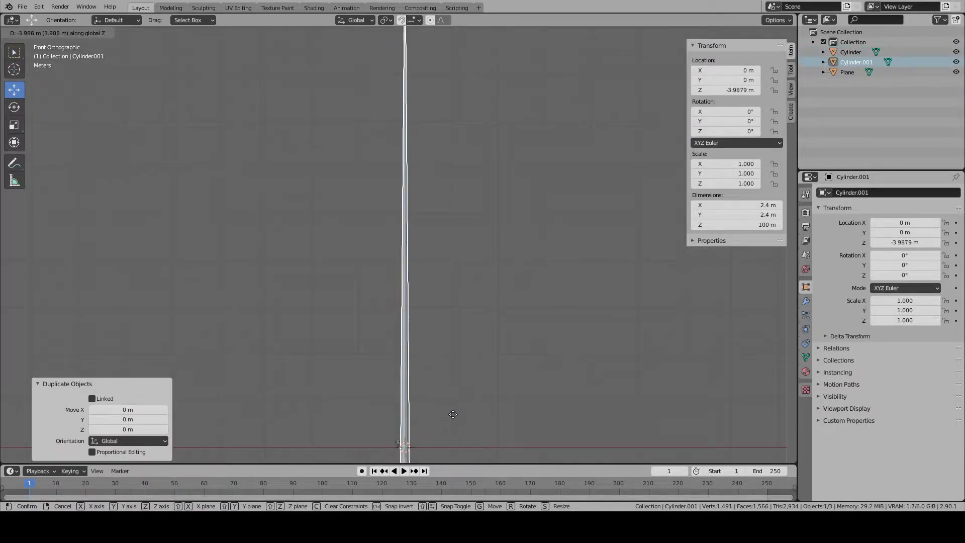
type("10")
key("Return")
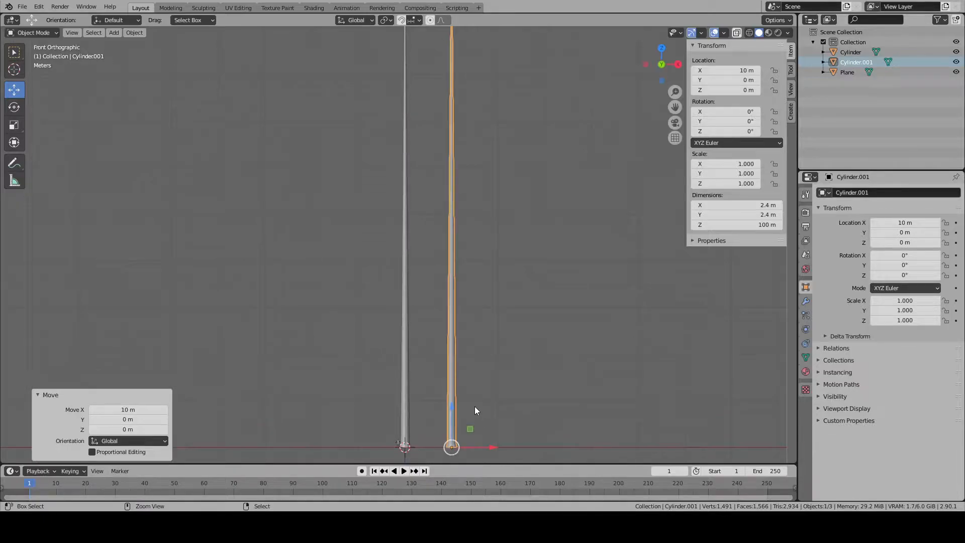
- Set the duplicate cylinder's Z dimension to 20 m and deselect it
left_click(721, 225)
type("20")
key("Return")
scroll(464, 301, "down", 3)
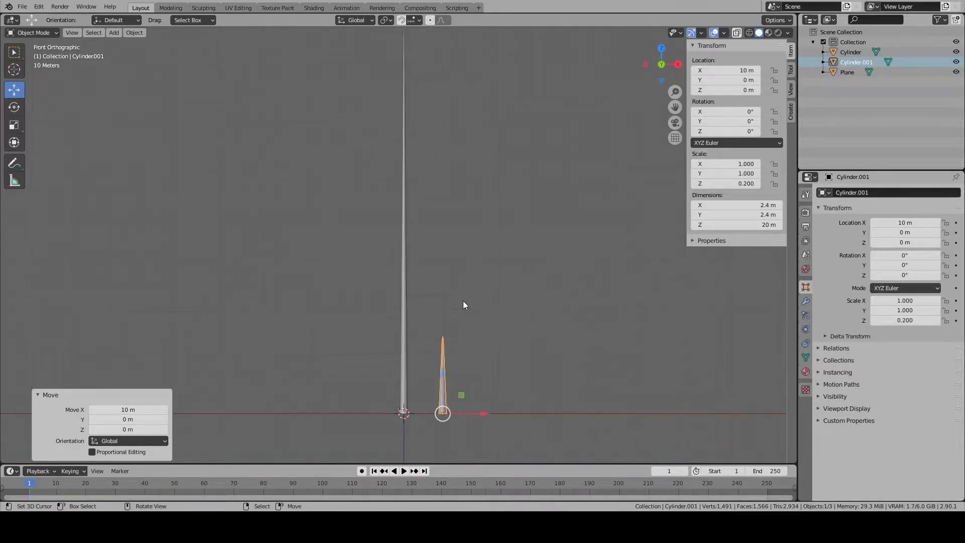
left_click(457, 256)
middle_click_drag(486, 241, 466, 265, "shift")
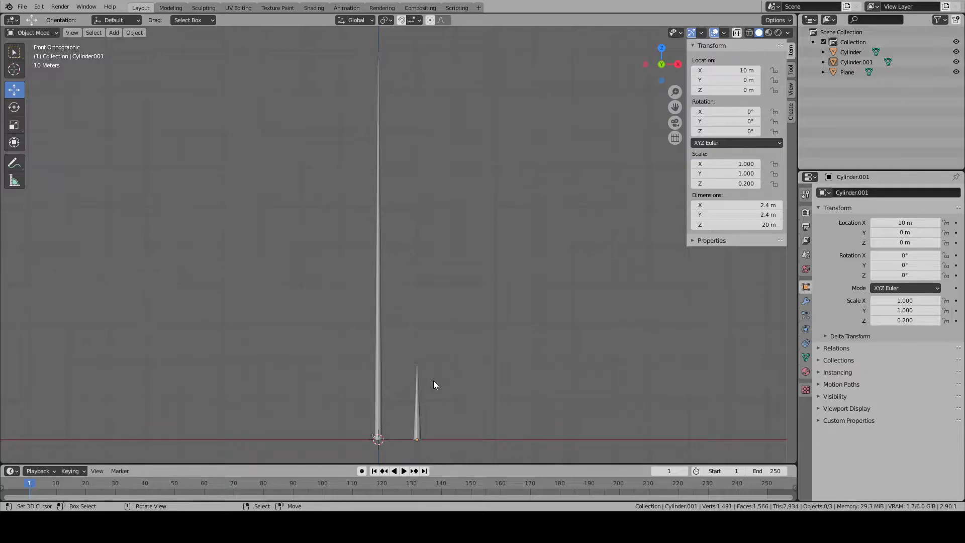
- Compare the proportions of the tall and short cylinders with each other and with the human figure in front view
middle_click_drag(417, 407, 438, 216, "shift")
scroll(436, 219, "up", 13)
scroll(392, 299, "up", 7)
middle_click_drag(379, 297, 483, 364, "shift")
scroll(553, 309, "up", 2)
scroll(556, 304, "down", 6)
scroll(556, 300, "down", 5)
scroll(483, 352, "down", 3)
middle_click_drag(484, 305, 448, 348, "shift")
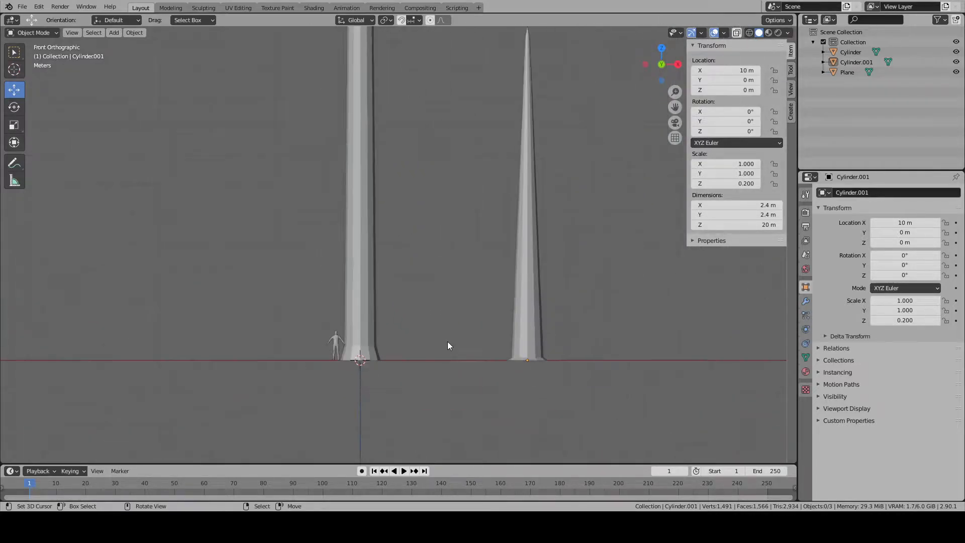
middle_click_drag(429, 294, 411, 369, "shift")
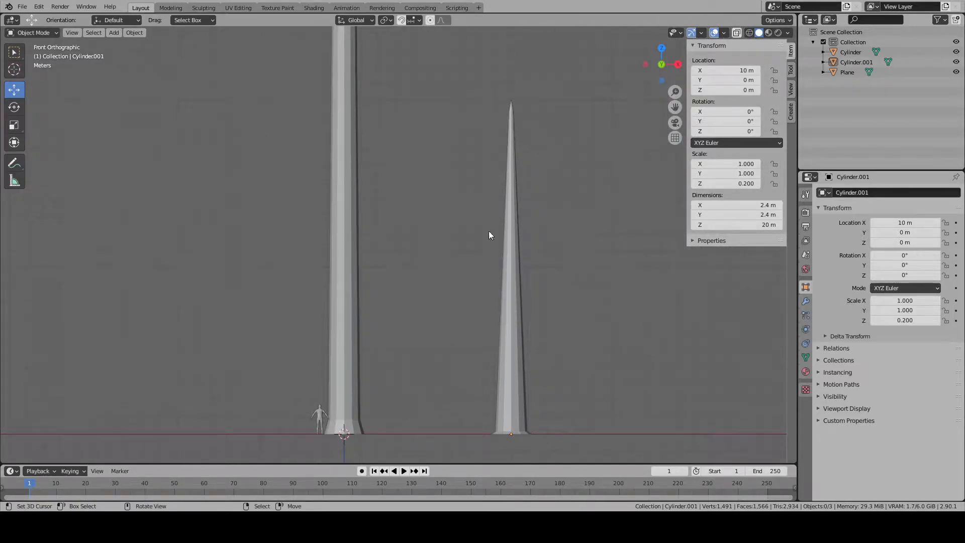
left_click(512, 342)
scroll(511, 342, "down", 4)
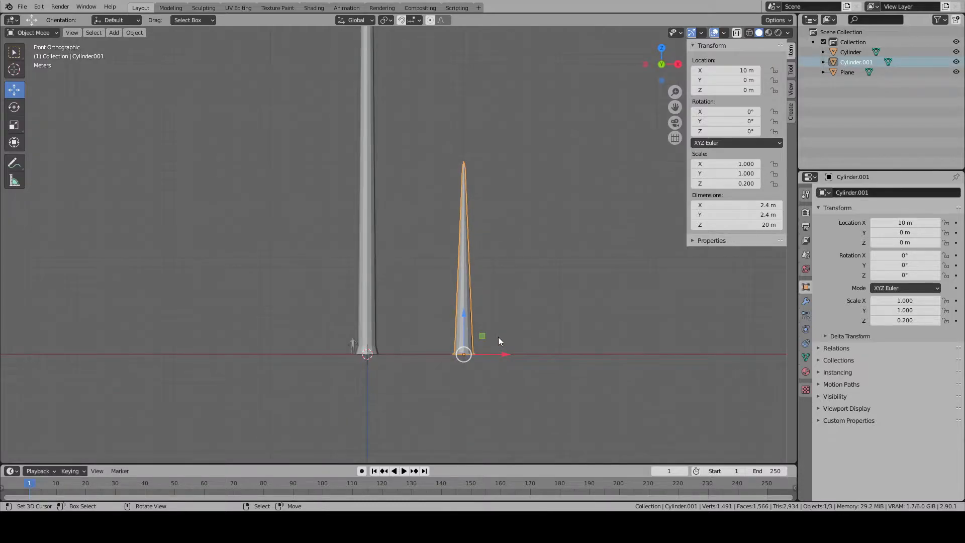
scroll(498, 337, "up", 1)
scroll(499, 337, "up", 1)
scroll(499, 337, "down", 1)
scroll(499, 337, "down", 5)
middle_click_drag(493, 300, 473, 355, "shift")
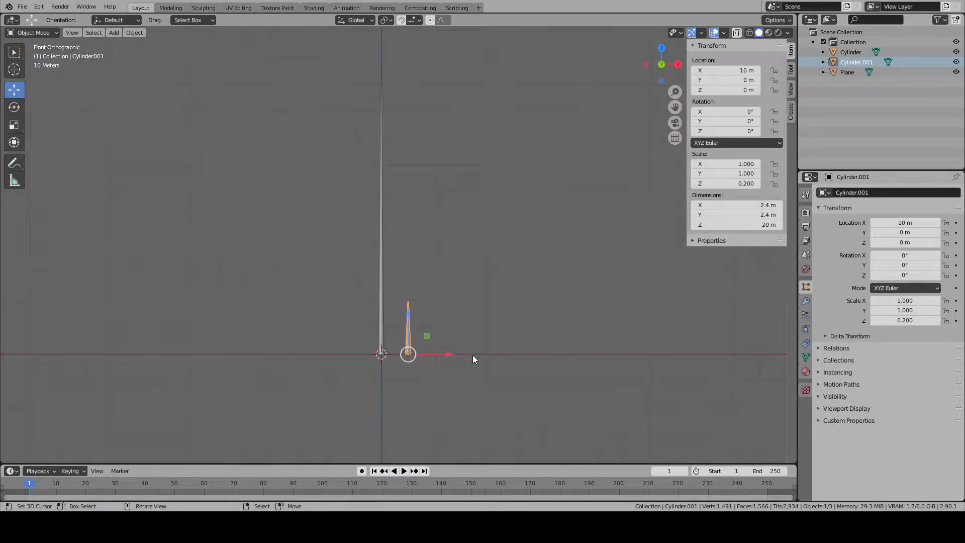
scroll(439, 324, "down", 2)
scroll(439, 324, "up", 8)
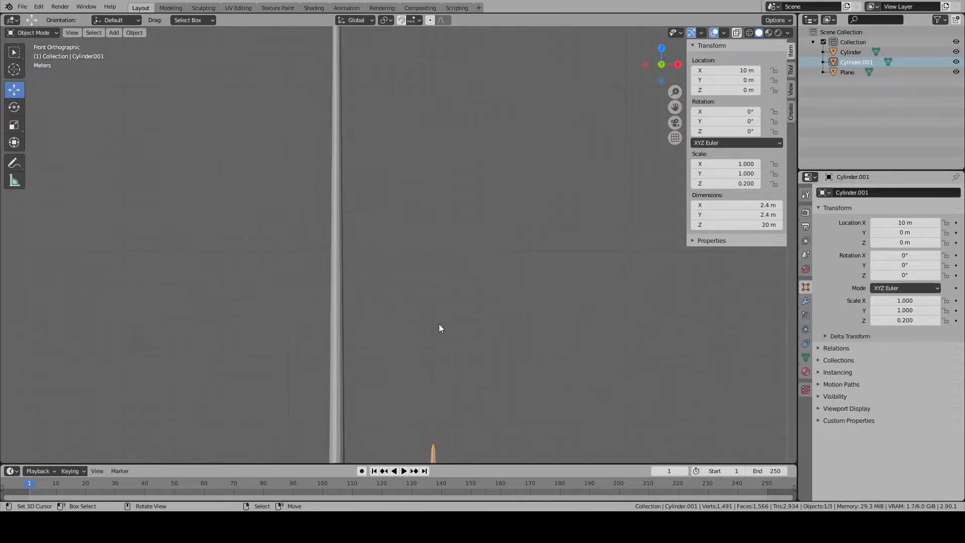
scroll(439, 324, "down", 4)
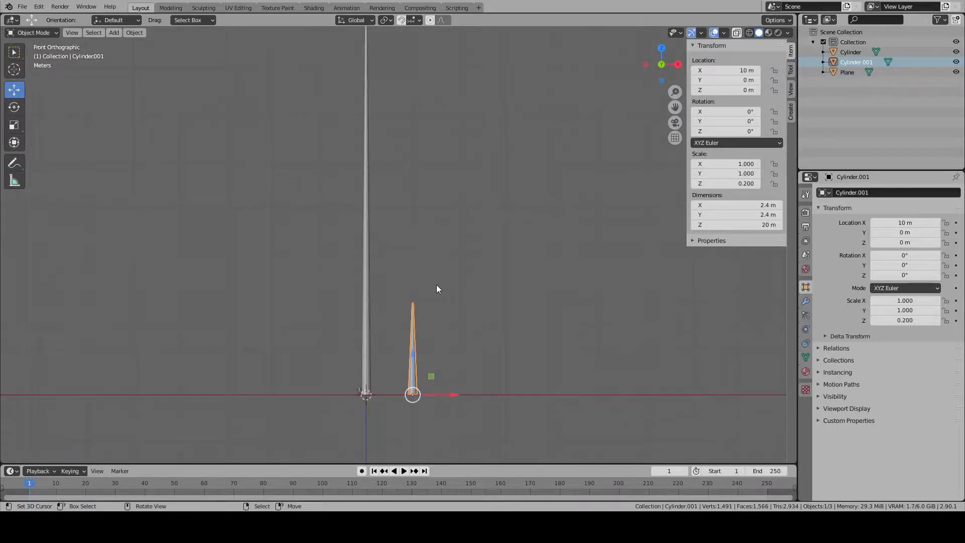
- Delete the short duplicate cylinder
key("x")
middle_click_drag(408, 367, 418, 425, "shift")
scroll(387, 331, "down", 1)
scroll(395, 341, "down", 1)
key("Delete")
- Open the remaining cylinder's mesh for editing at its flared base, using edge selection with nothing selected
middle_click_drag(410, 395, 403, 205, "shift")
scroll(422, 297, "up", 10)
left_click(415, 308)
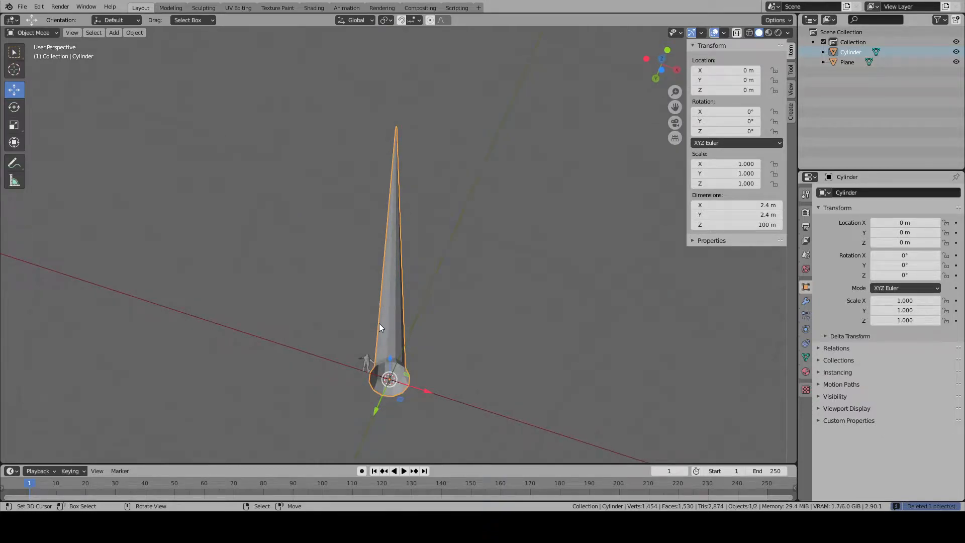
scroll(380, 327, "down", 4)
middle_click_drag(414, 303, 397, 396)
key("Tab")
left_click(399, 379)
key("KP_Decimal")
scroll(299, 242, "down", 5)
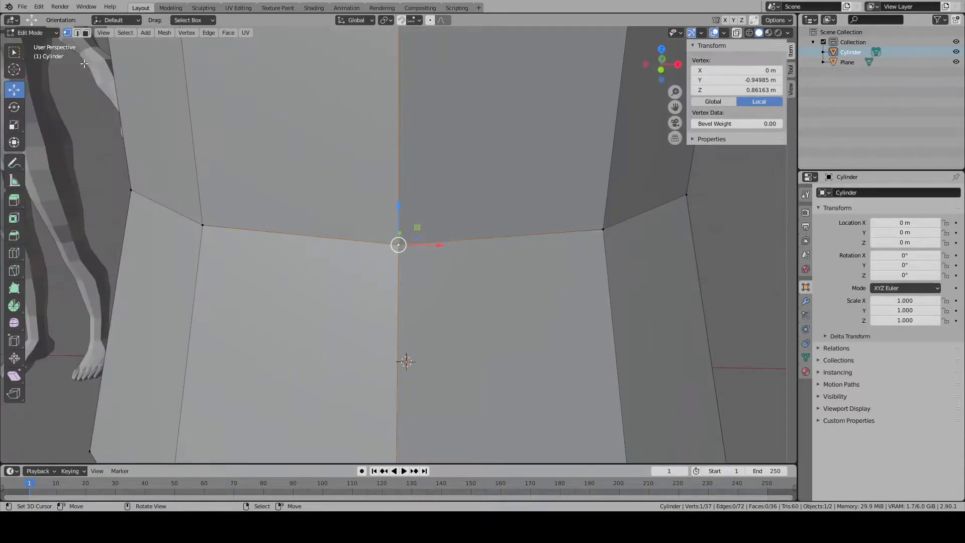
key("2")
left_click(401, 255)
key("alt+a")
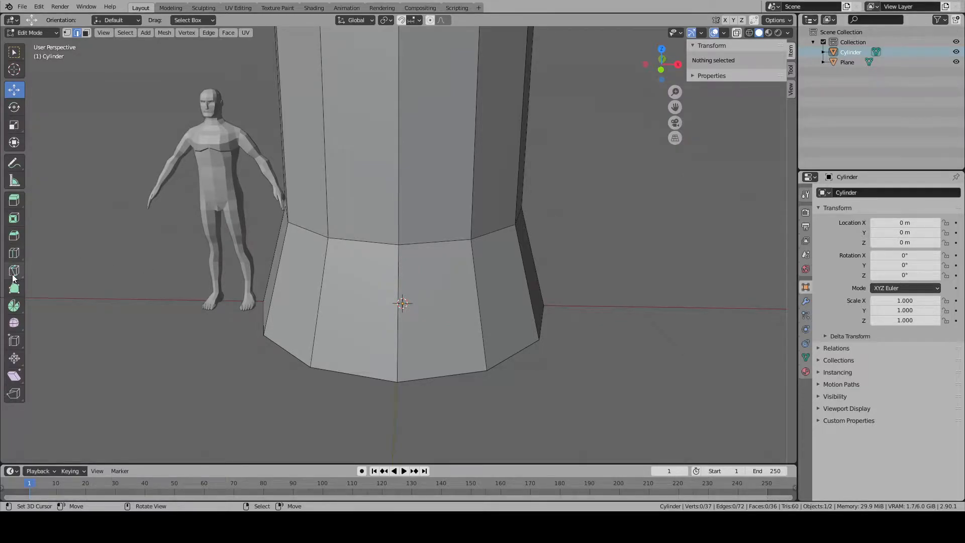
- Add eight evenly spaced horizontal loop cuts along the cylinder's long upper section
key("KP_1")
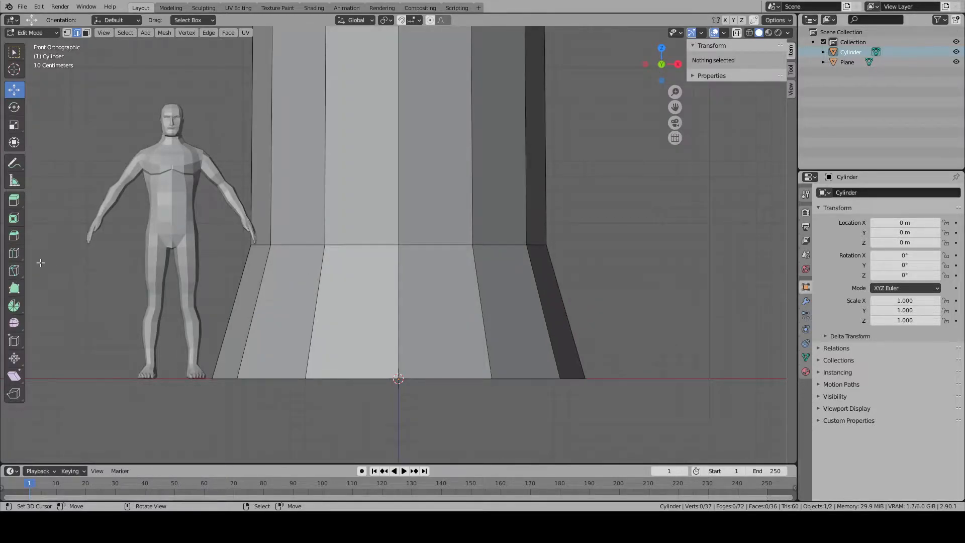
left_click(14, 253)
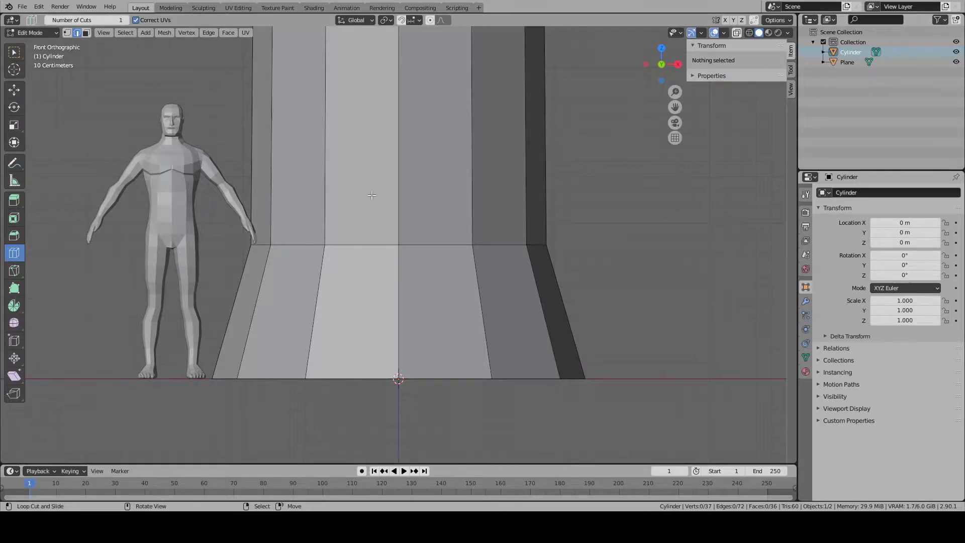
scroll(366, 196, "down", 15)
scroll(398, 163, "down", 4)
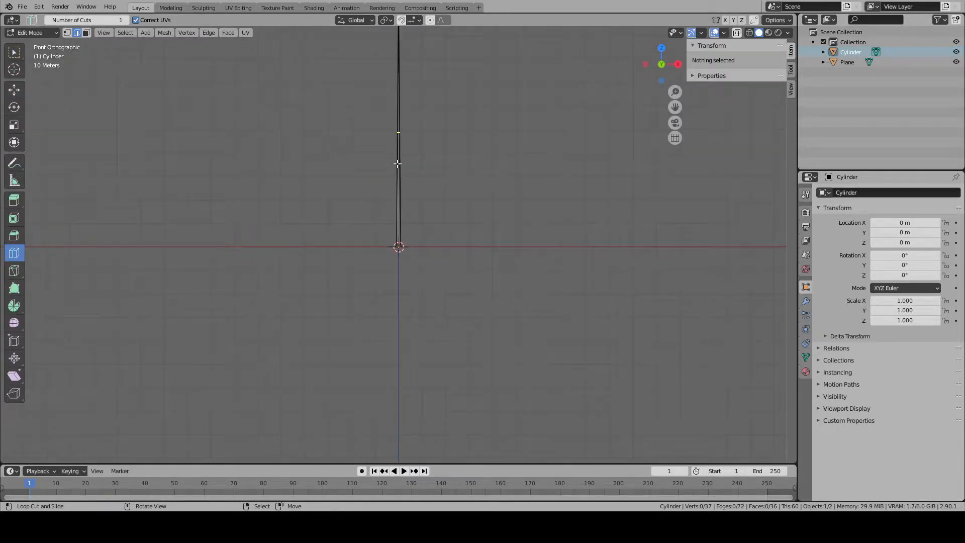
left_click(398, 164)
middle_click_drag(429, 133, 424, 293, "shift")
scroll(423, 306, "up", 6)
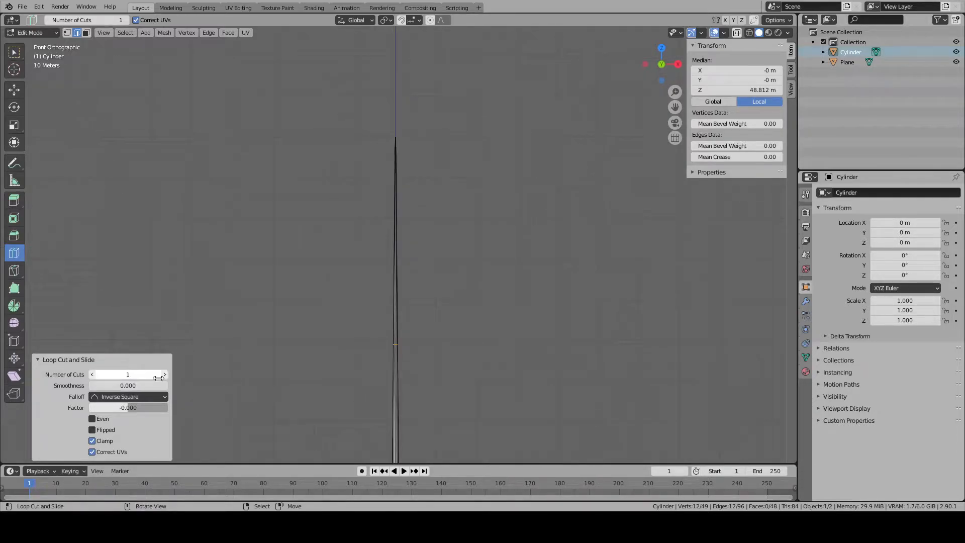
left_click(164, 375)
left_click(164, 376)
left_click(164, 375)
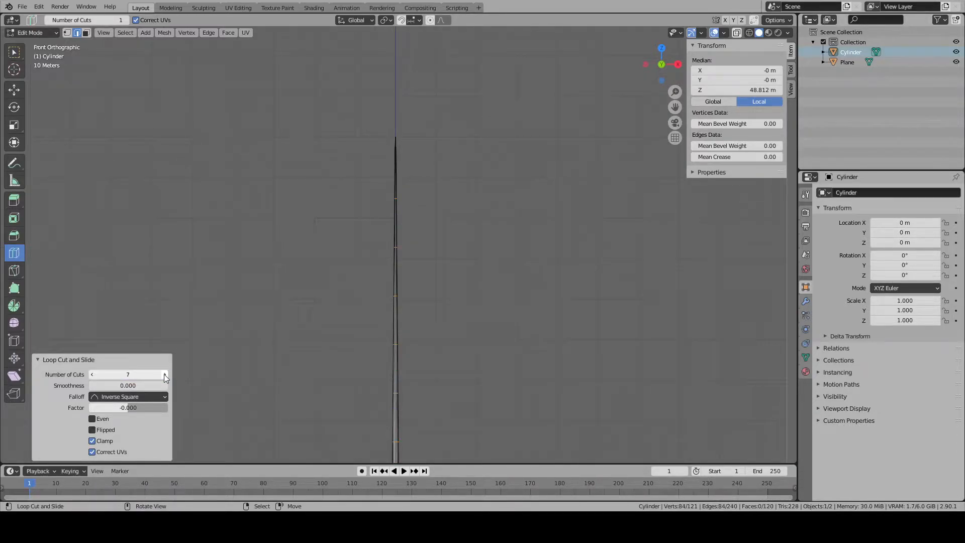
left_click(21, 90)
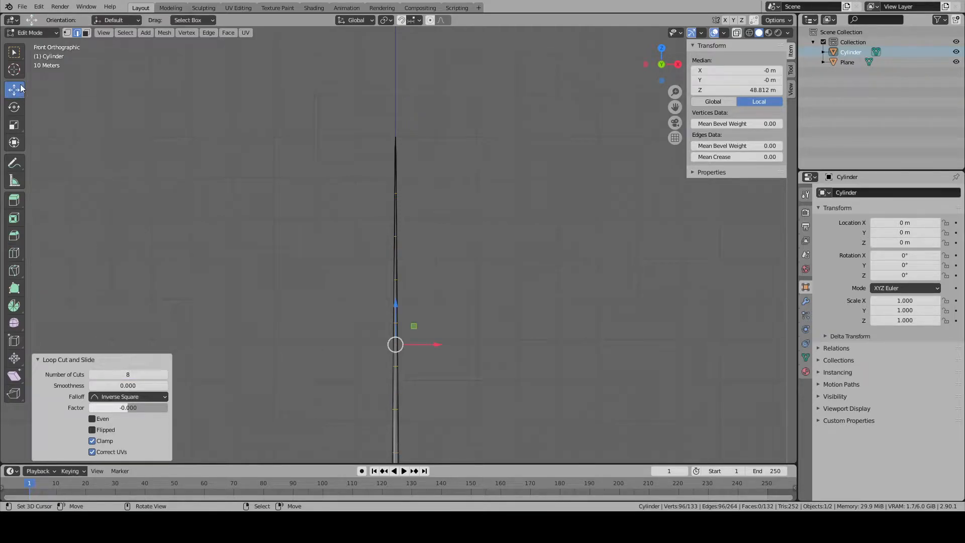
left_click(86, 34)
middle_click_drag(378, 269, 375, 174, "shift")
key("a")
scroll(472, 341, "down", 2)
scroll(472, 341, "up", 1)
right_click(471, 340)
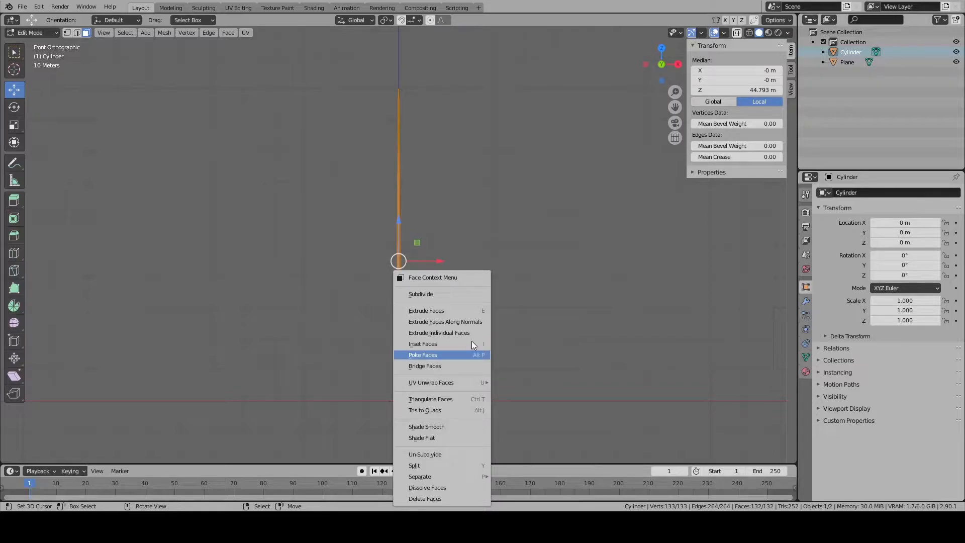
left_click(187, 33)
mouse_move(207, 33)
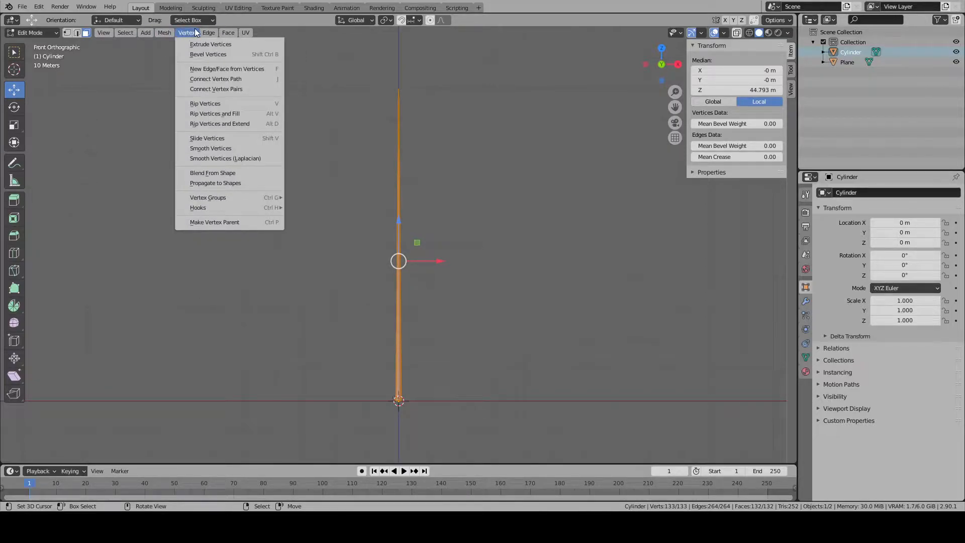
mouse_move(153, 34)
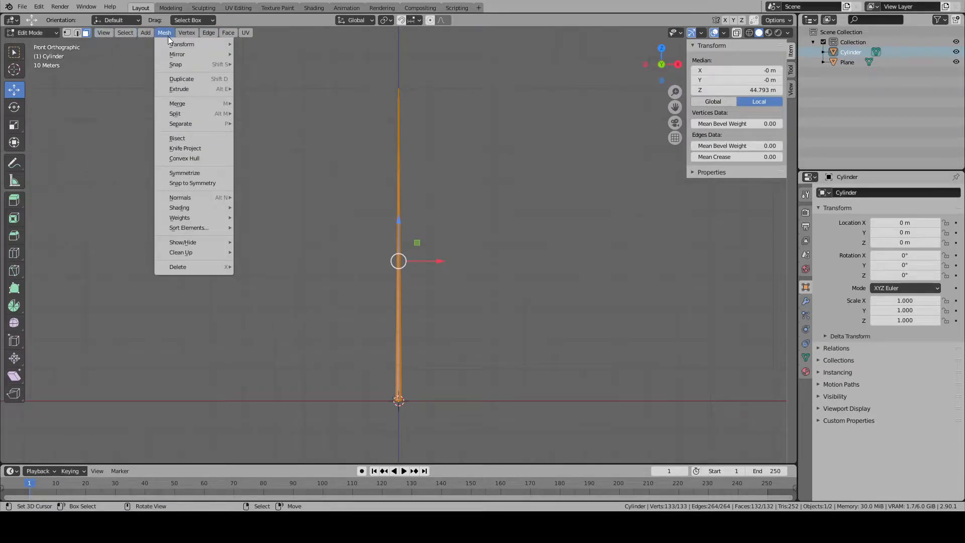
left_click(280, 129)
scroll(430, 325, "up", 10)
middle_click_drag(431, 325, 401, 295)
key("alt+a")
- Flatten the bottom edge loop of the flared base by scaling it to 0 along Z, then deselect everything
scroll(401, 295, "down", 6)
scroll(418, 269, "up", 10)
middle_click_drag(416, 360, 413, 306, "shift")
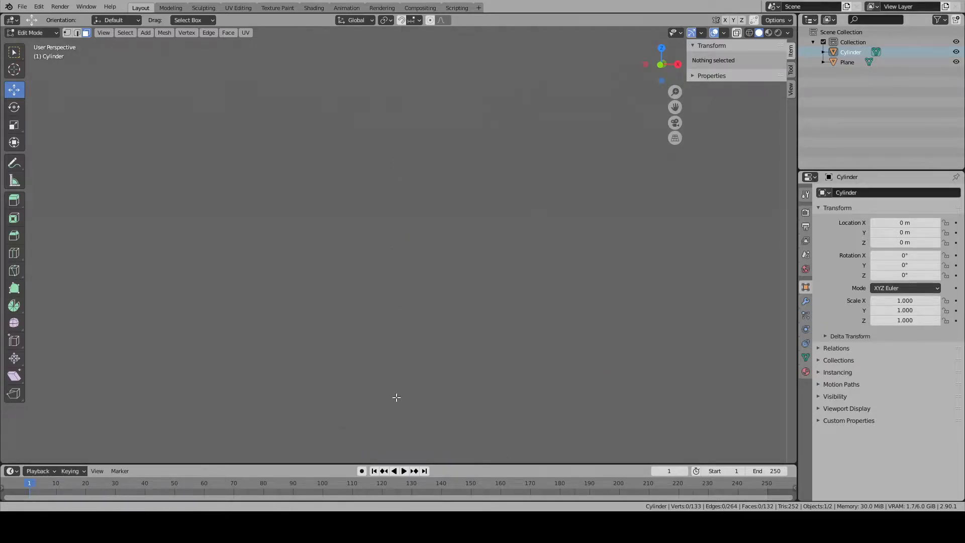
middle_click_drag(396, 395, 390, 377, "shift")
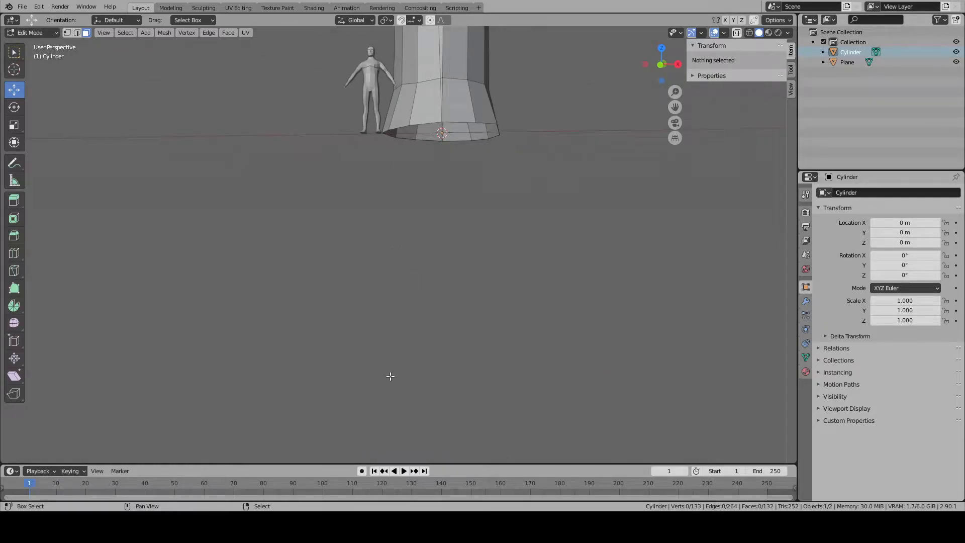
left_click(481, 124, "alt")
key("KP_Decimal")
type("sz")
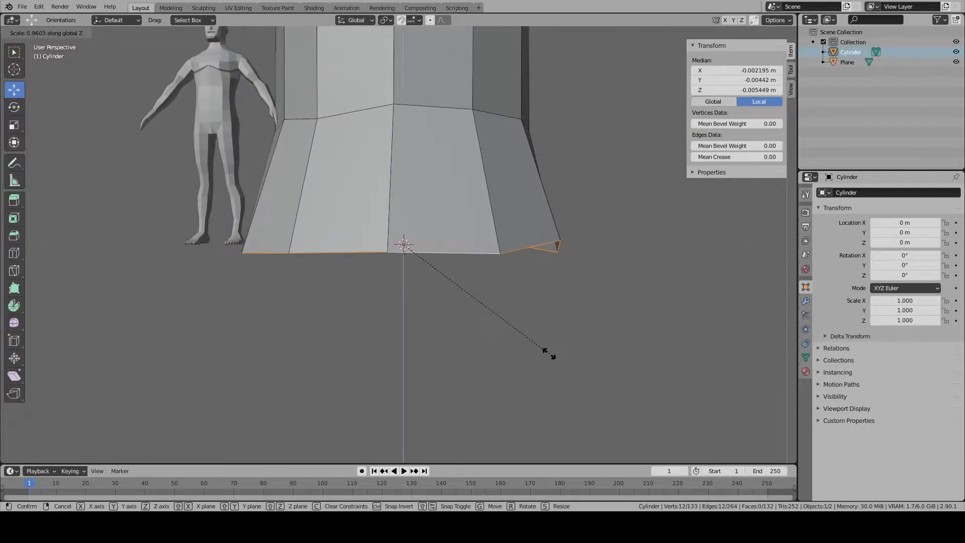
type("0")
key("Return")
key("alt+a")
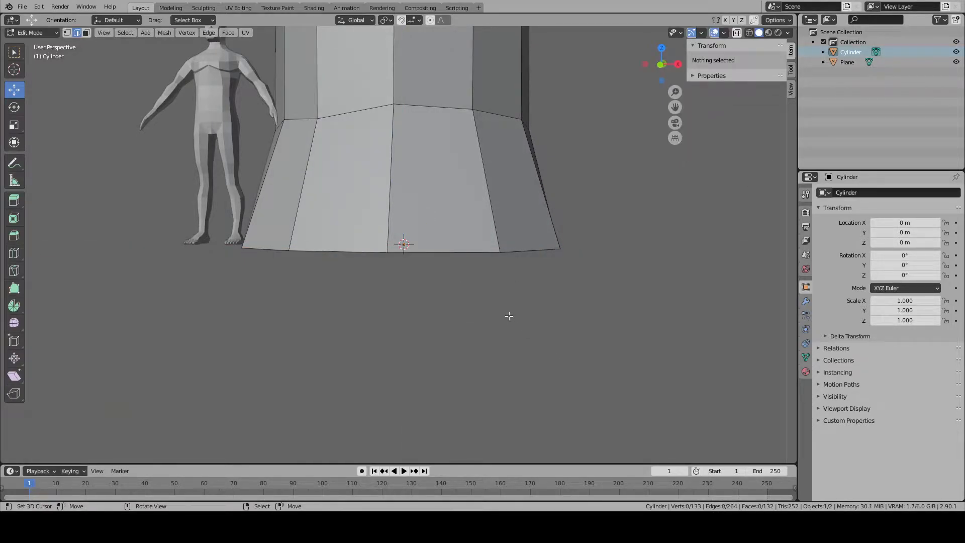
key("KP_1")
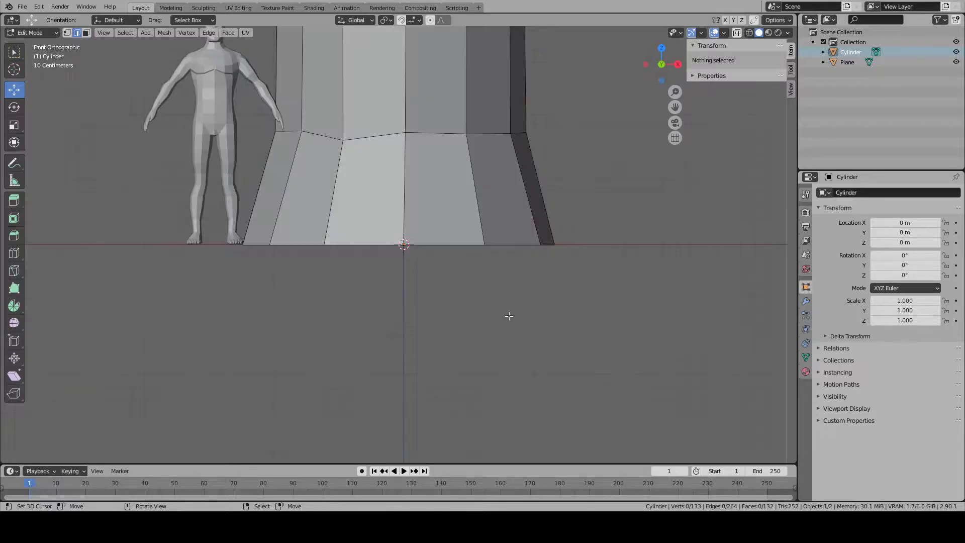
middle_click_drag(418, 247, 391, 308, "shift")
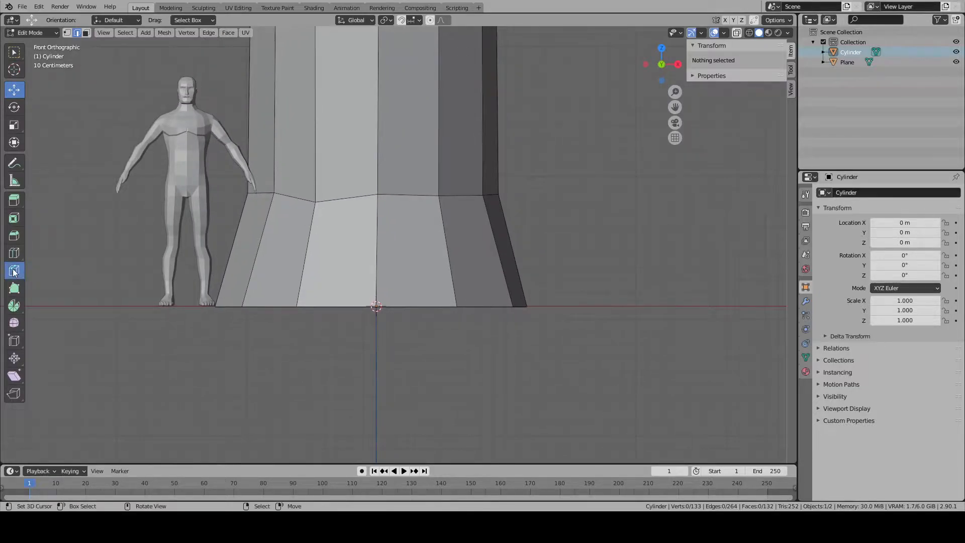
left_click(14, 272)
key("Return")
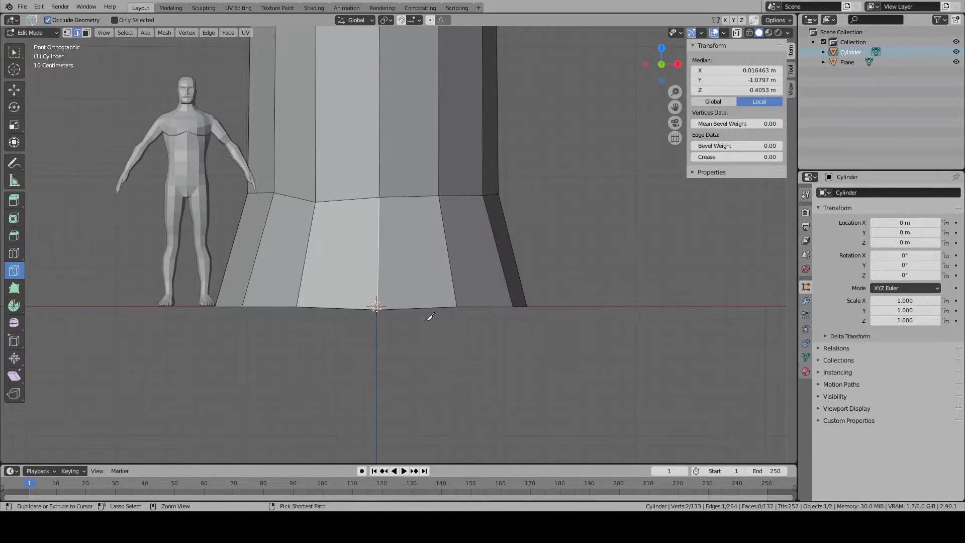
left_click(15, 89)
middle_click_drag(378, 298, 383, 331)
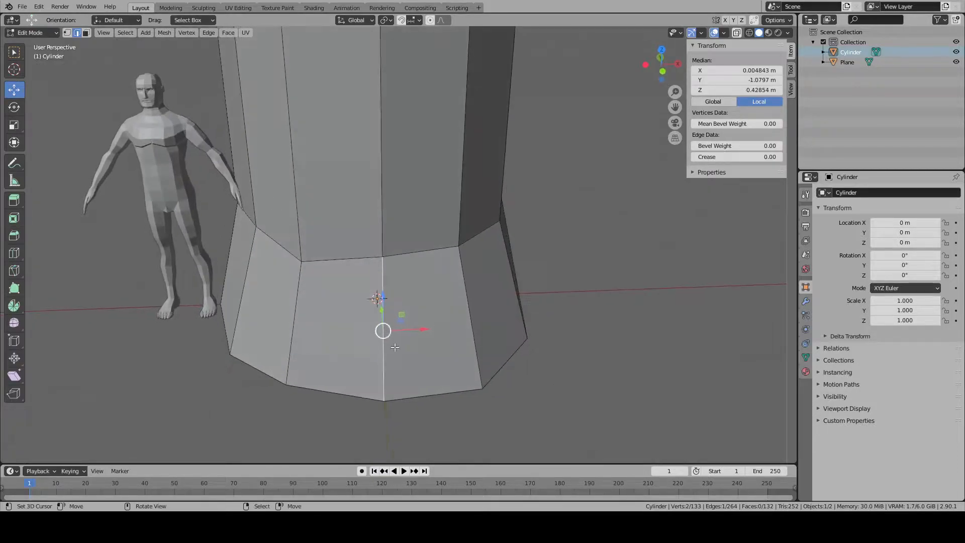
- Subdivide the bottom edge loop of the flare with two cuts, splitting each edge into three segments
right_click(434, 388)
right_click(526, 364, "shift")
right_click(509, 361, "alt")
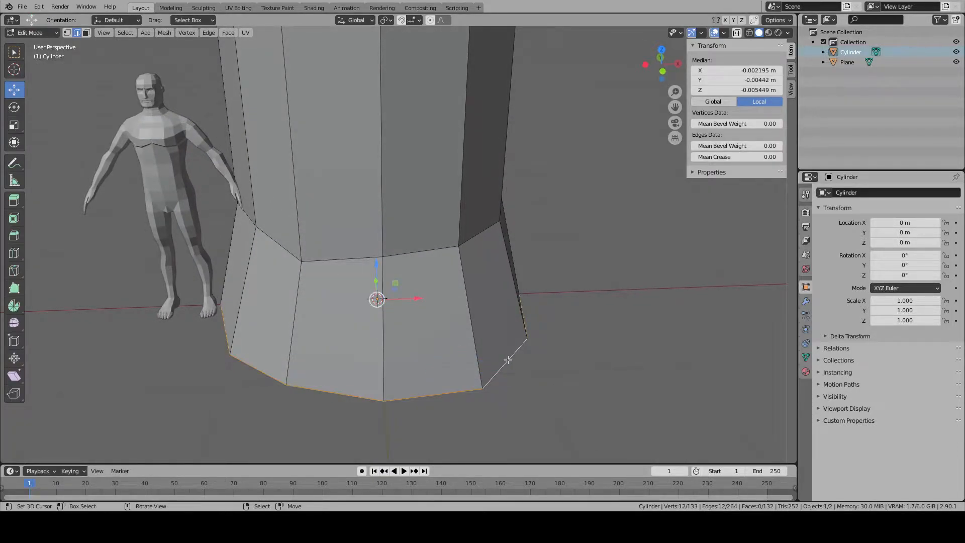
key("w")
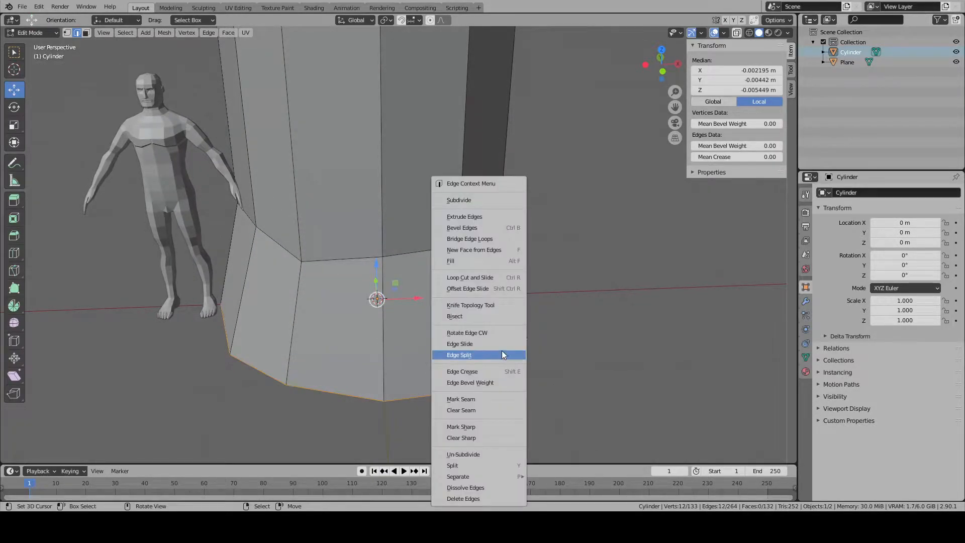
left_click(476, 201)
left_click(165, 385)
- Delete only the faces of the flared bottom band around the whole cylinder, keeping its edges and vertices
right_click(384, 387)
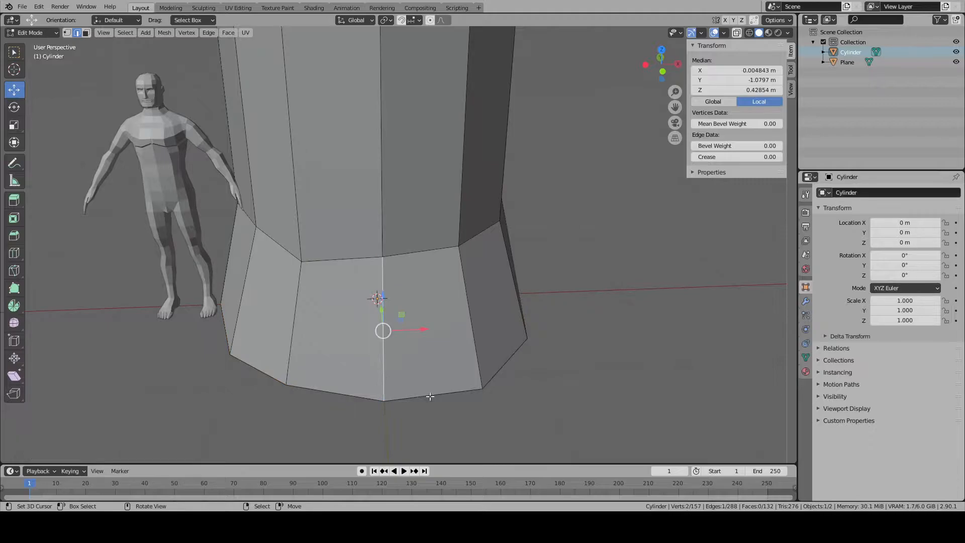
left_click(86, 33)
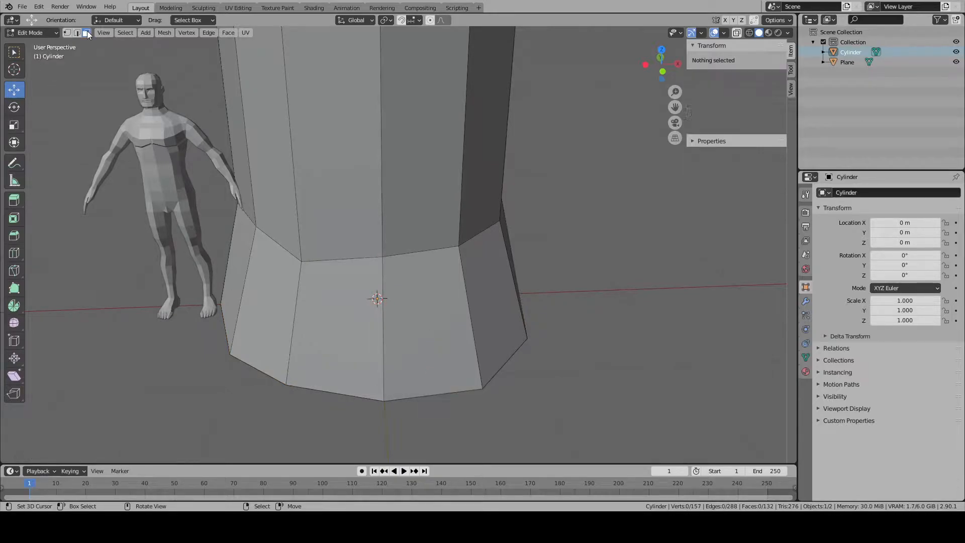
right_click(381, 314)
key("x")
right_click(428, 321, "shift")
right_click(483, 313, "shift")
right_click(292, 298, "shift")
middle_click_drag(293, 298, 448, 290)
right_click(393, 310, "shift")
right_click(448, 290, "shift")
right_click(398, 295, "shift")
right_click(316, 298, "shift")
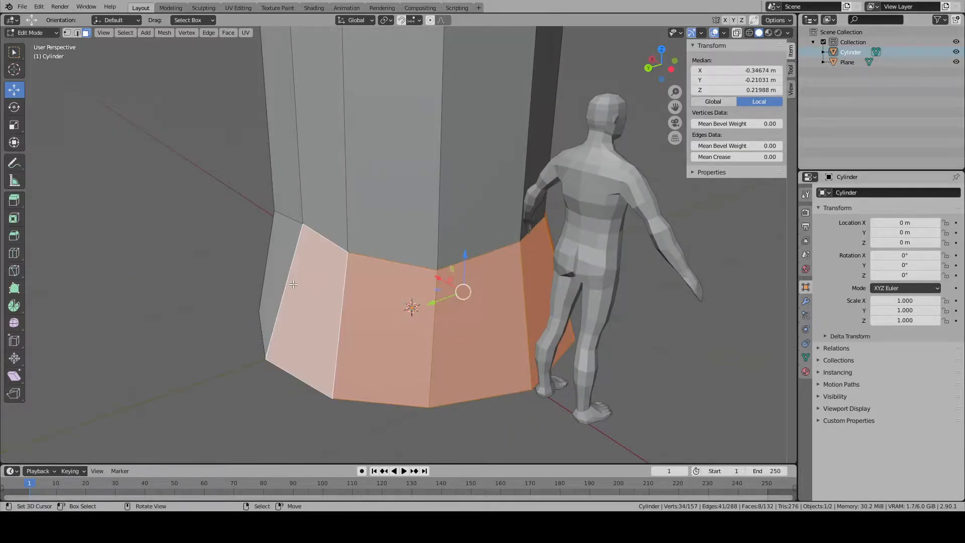
middle_click_drag(316, 297, 438, 300)
right_click(442, 298, "shift")
right_click(389, 293, "shift")
right_click(334, 289, "shift")
middle_click_drag(334, 290, 347, 304)
key("x")
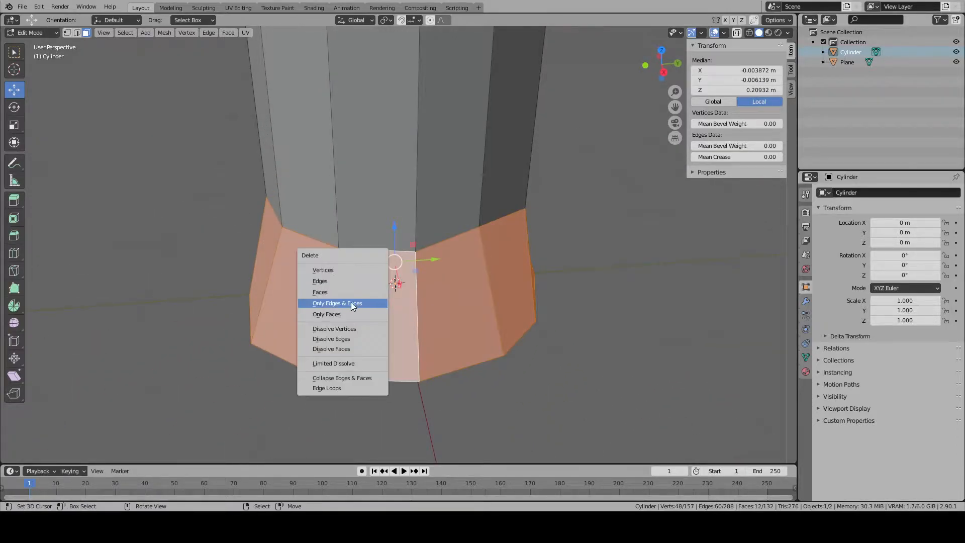
left_click(342, 313)
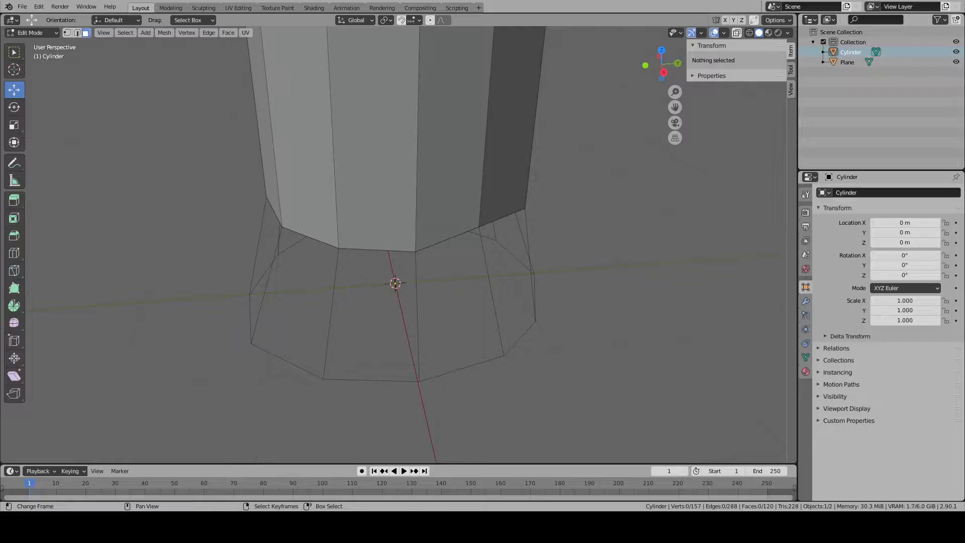
- Fill quad faces between two adjacent upper edges of the flare and the middle bottom segments below them
left_click(373, 254)
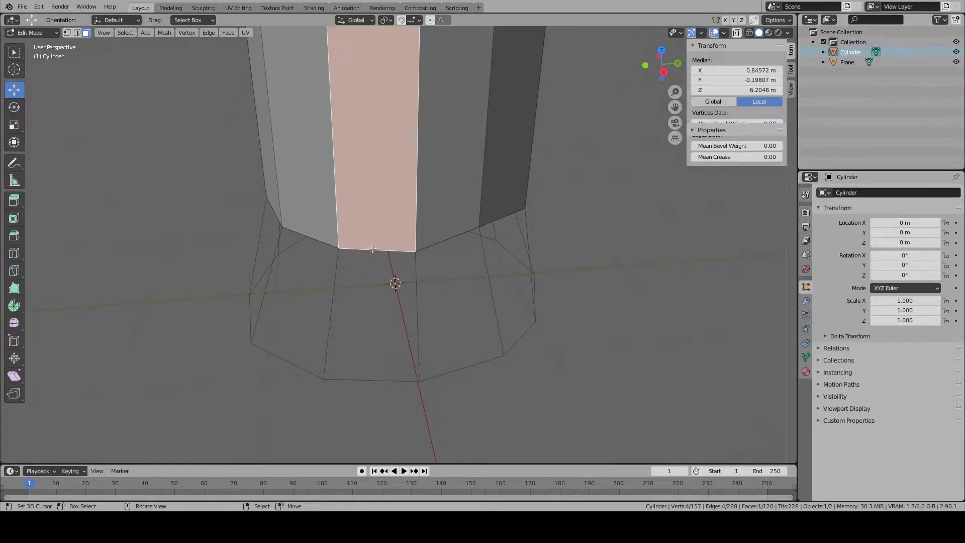
key("2")
right_click(377, 253)
right_click(372, 384, "shift")
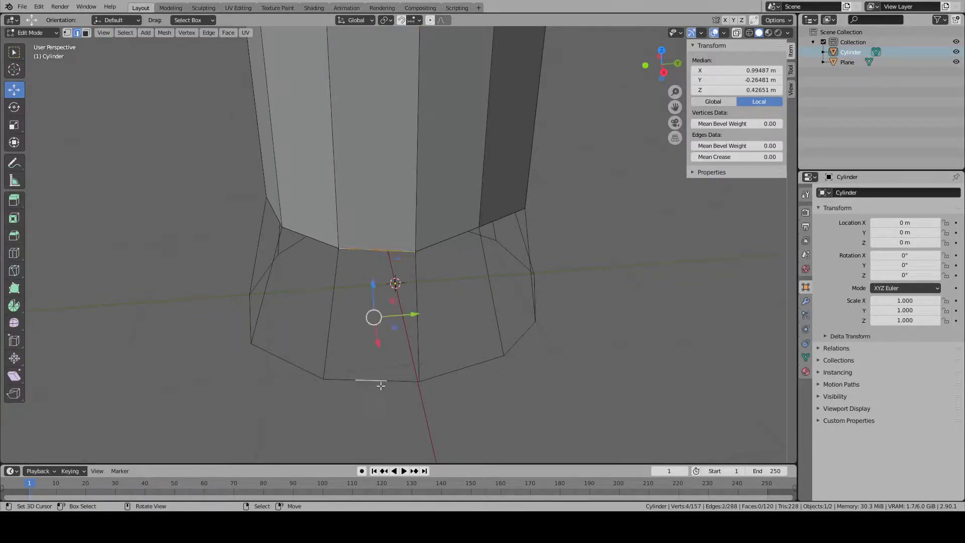
key("f")
right_click(448, 243)
right_click(462, 368, "shift")
key("f")
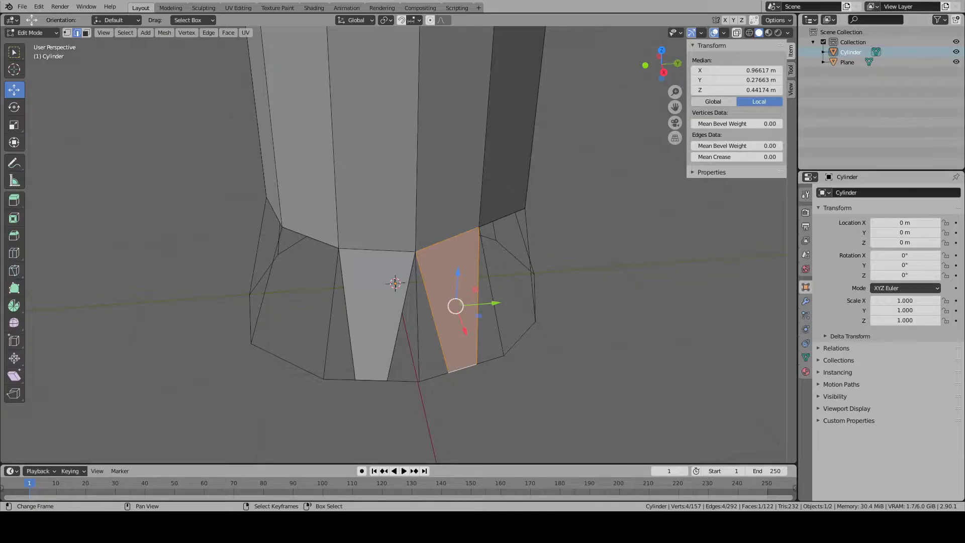
- Continue around the flare with three more quad faces joining upper edges to their middle bottom segments
middle_click_drag(491, 356, 461, 366)
right_click(433, 382)
right_click(439, 252, "shift")
key("f")
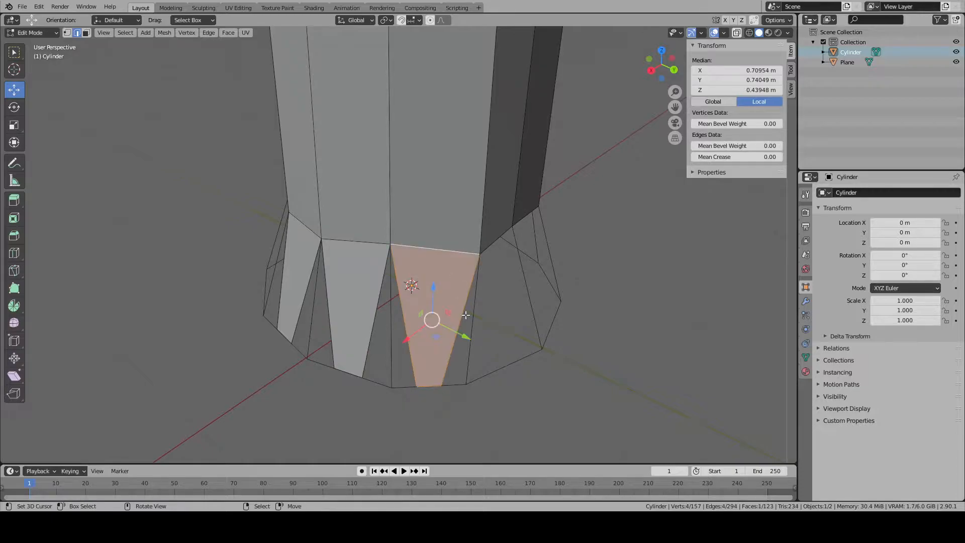
middle_click_drag(465, 310, 417, 316)
right_click(423, 267)
right_click(412, 389, "shift")
key("f")
right_click(491, 261)
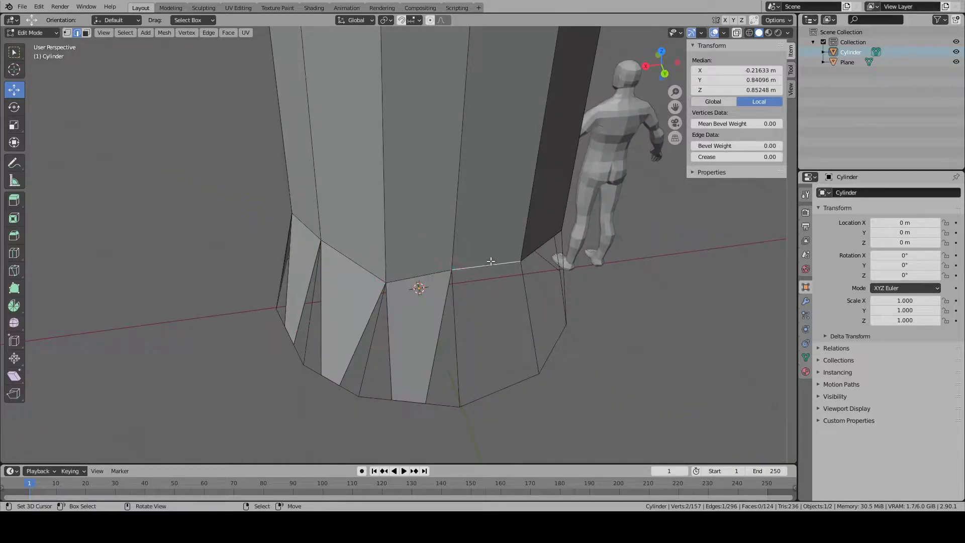
key("f")
- Fill the next four panels of the flare with quad faces from upper edge to middle bottom segment
middle_click_drag(503, 383, 458, 397)
right_click(491, 274)
right_click(511, 386, "shift")
key("f")
middle_click_drag(570, 400, 452, 401)
right_click(488, 403)
right_click(486, 418, "shift")
key("f")
right_click(396, 432)
scroll(395, 428, "up", 1)
right_click(372, 318, "shift")
key("f")
right_click(446, 313)
right_click(482, 456, "shift")
scroll(484, 454, "down", 1)
middle_click_drag(513, 417, 453, 403)
key("f")
- Fill the last three panels of the flare with the same tapered quad faces, completing the ring of twelve
right_click(410, 394)
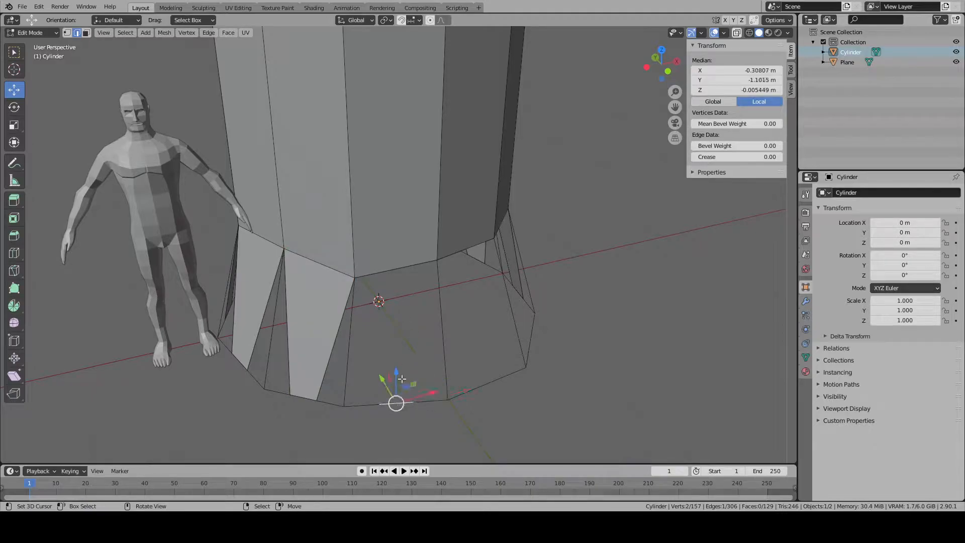
right_click(397, 271, "shift")
key("f")
right_click(467, 251)
right_click(488, 384, "shift")
key("f")
middle_click_drag(550, 393, 466, 401)
right_click(409, 395)
right_click(393, 269, "shift")
key("f")
- Fill the first four triangular gaps between the tapered quad faces of the flare
right_click(373, 332)
key("f")
right_click(340, 330)
key("f")
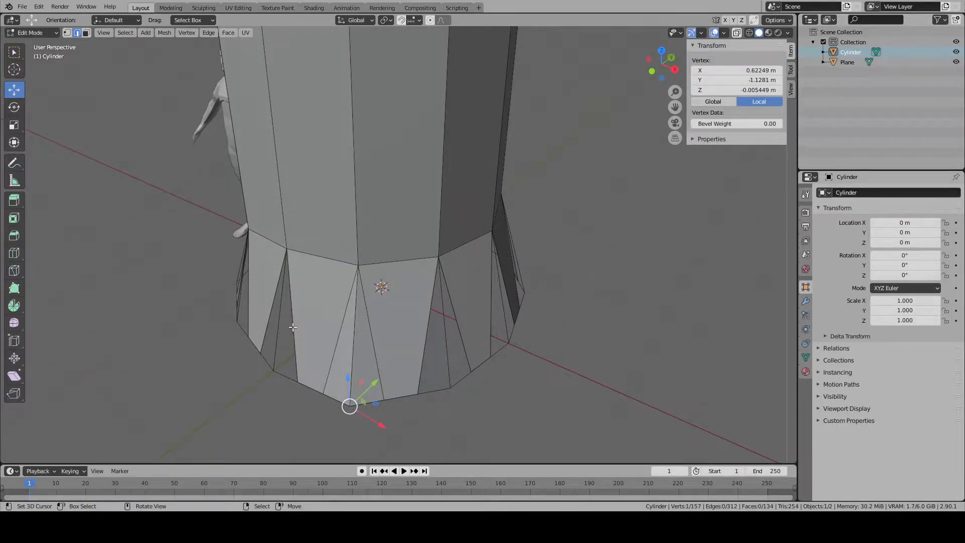
right_click(293, 327)
key("f")
key("f")
- Fill six more triangular gaps in the flare, working around the base from the ones already closed
middle_click_drag(293, 328, 382, 314)
right_click(347, 321)
key("f")
key("f")
right_click(329, 317)
key("f")
key("f")
right_click(299, 318)
- Close the next three pairs of triangular gaps beside the flare's corner edges with faces
key("f")
key("f")
right_click(389, 318)
key("f")
key("f")
right_click(349, 321)
key("f")
key("f")
right_click(381, 315)
- Fill two further pairs of triangular gaps along the still open side of the flare
key("f")
key("f")
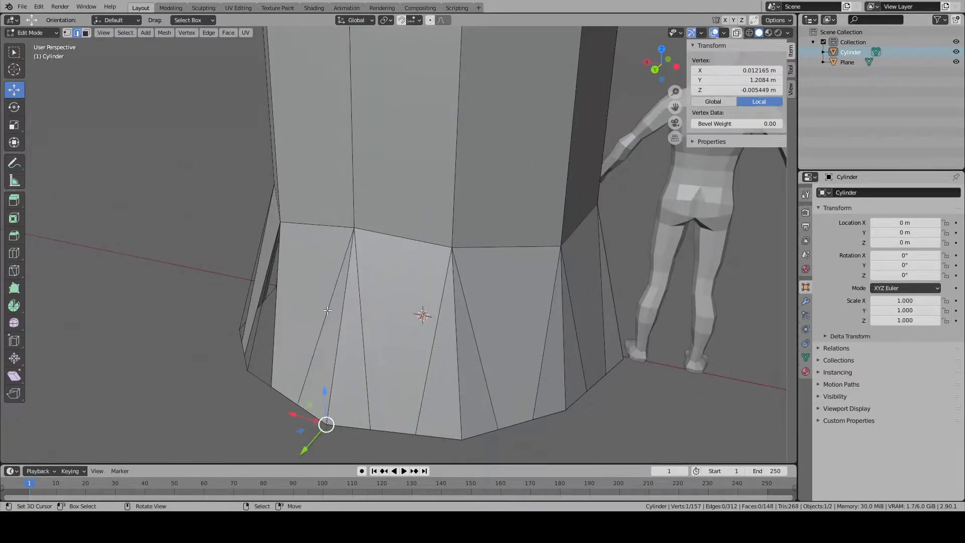
middle_click_drag(308, 317, 369, 315)
scroll(355, 319, "up", 1)
right_click(354, 319)
key("f")
key("f")
right_click(370, 314)
- Fill the four remaining triangular gaps so the flared band is closed all the way around
key("f")
key("f")
scroll(368, 315, "down", 1)
scroll(368, 315, "up", 1)
right_click(370, 313)
key("f")
right_click(341, 307)
key("f")
middle_click_drag(309, 306, 344, 308)
right_click(342, 308)
key("f")
right_click(302, 304)
key("f")
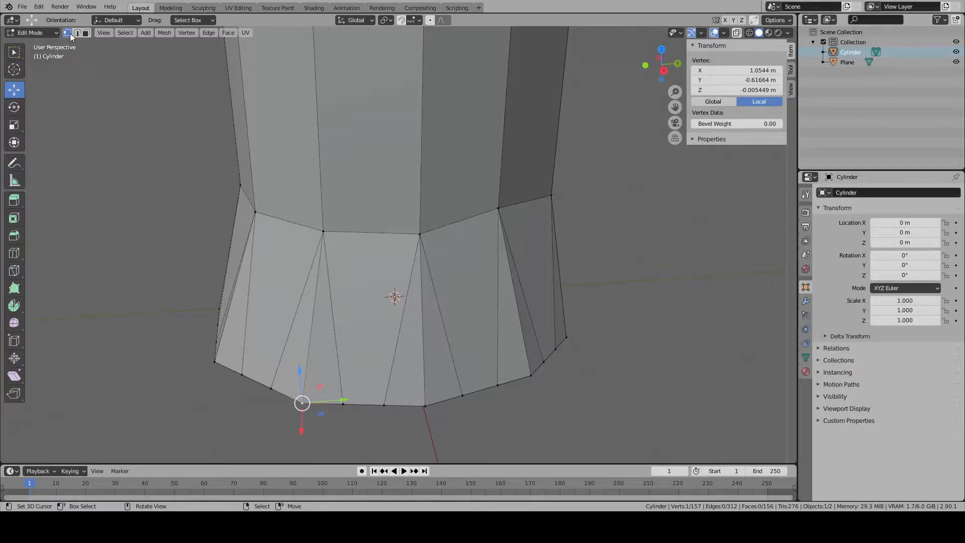
- Select the twelve original corner vertices around the base's bottom rim and scale them outward by 1.166
right_click(533, 394, "shift")
middle_click_drag(553, 406, 428, 393)
right_click(525, 406, "shift")
right_click(509, 420, "shift")
right_click(496, 378, "shift")
middle_click_drag(526, 394, 443, 403)
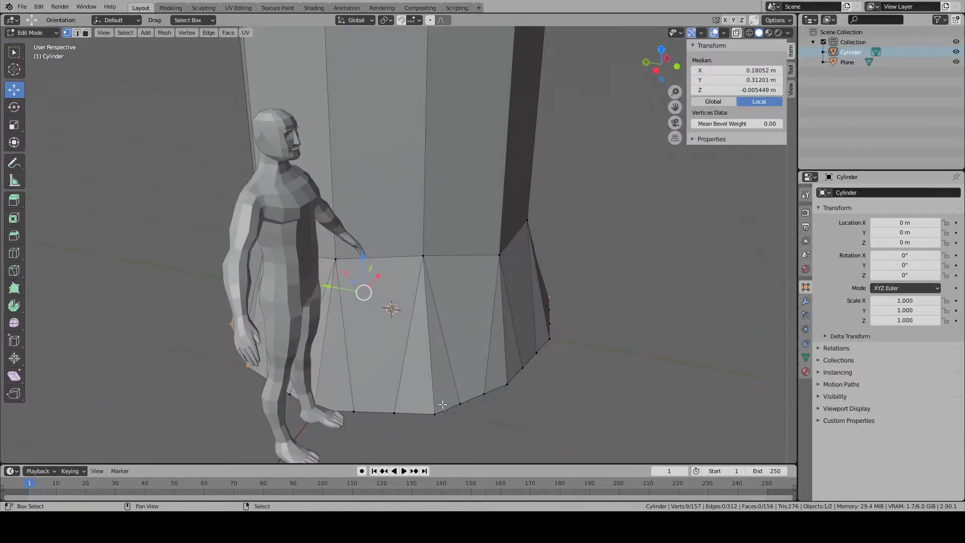
middle_click_drag(528, 399, 477, 402)
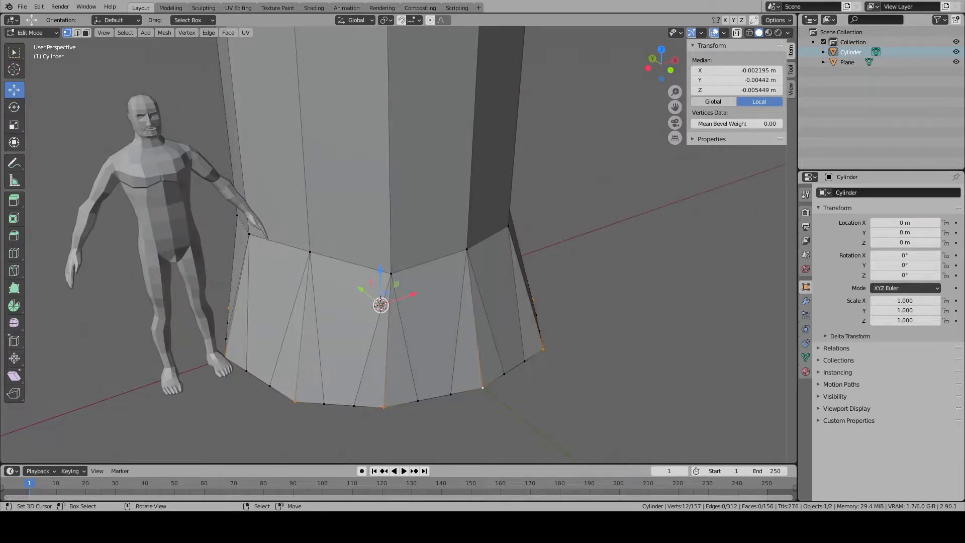
key("s")
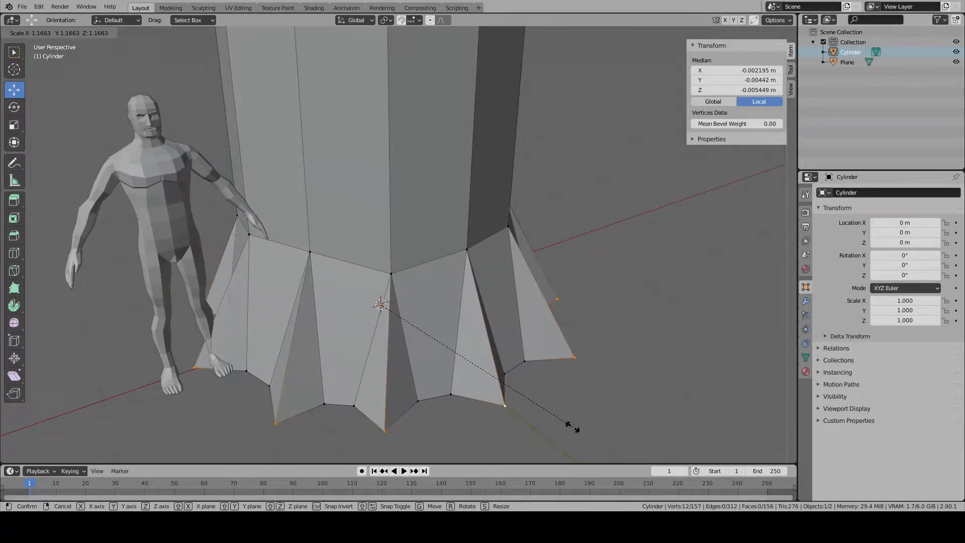
left_click(573, 427)
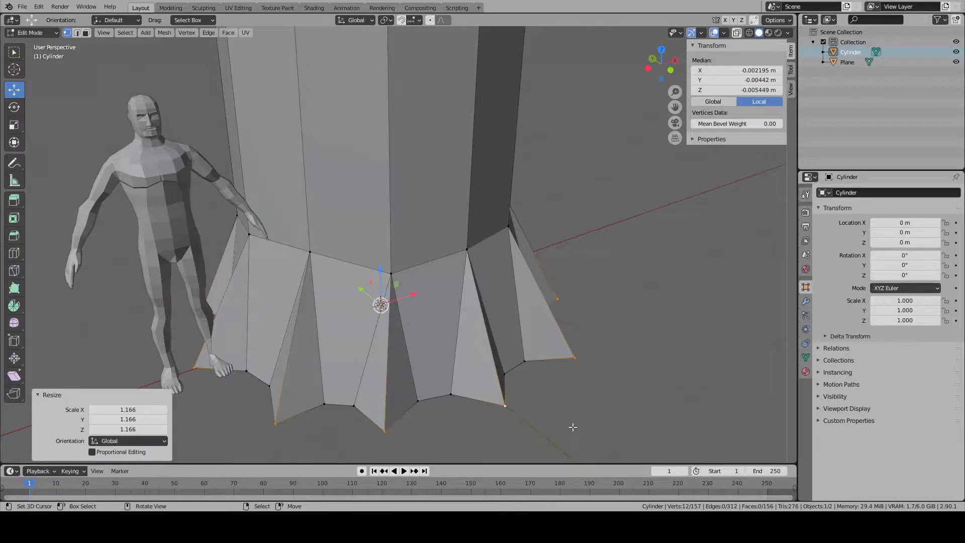
- Merge the two inner rim vertices between one pair of protruding base points into one vertex at their center
left_click(417, 400)
left_click(450, 395, "shift")
right_click(450, 396)
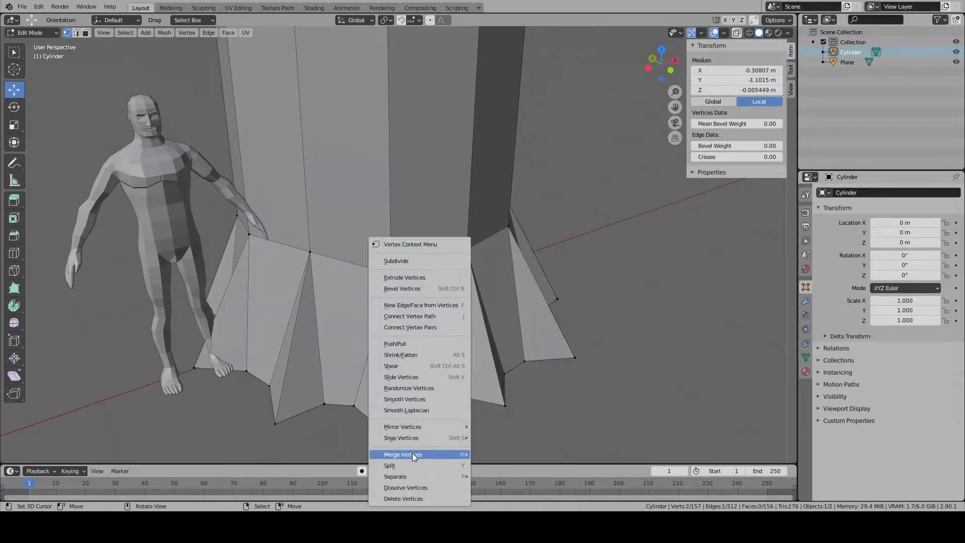
mouse_move(413, 455)
left_click(513, 416)
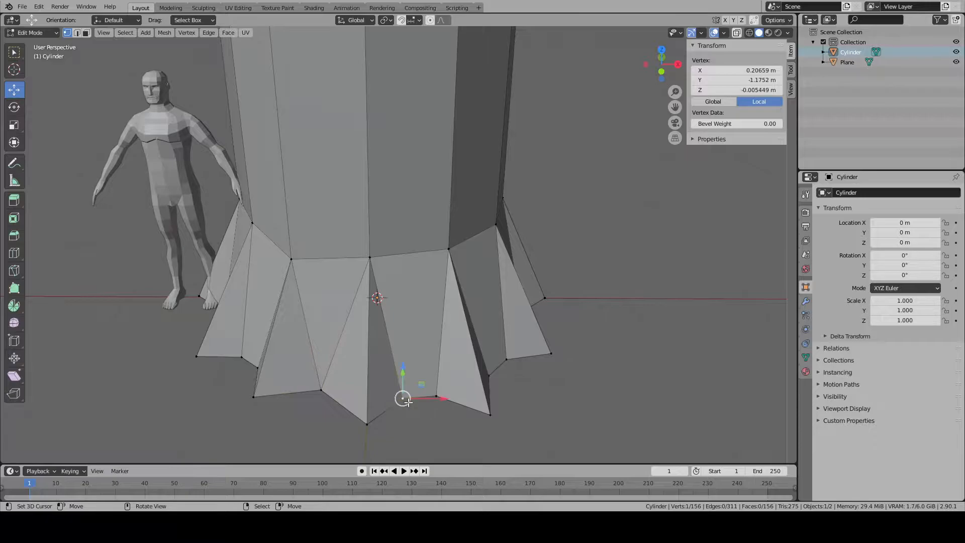
- Merge the inner rim vertices of the next two gaps between base points, each pair into one vertex at its center
right_click(437, 397, "shift")
key("w")
mouse_move(452, 397)
left_click(499, 417)
middle_click_drag(446, 400, 399, 398)
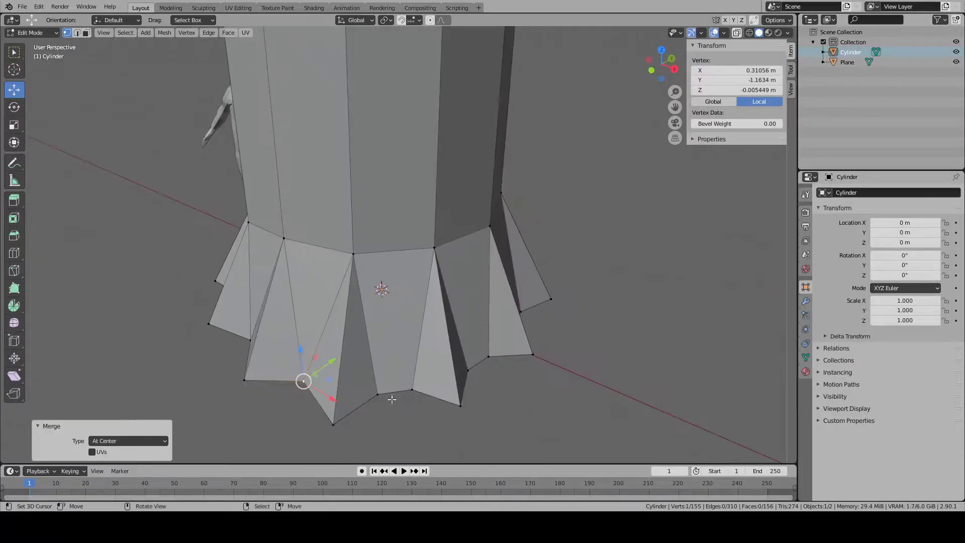
scroll(400, 398, "up", 1)
right_click(416, 426)
right_click(377, 431, "shift")
key("w")
mouse_move(386, 426)
left_click(426, 444)
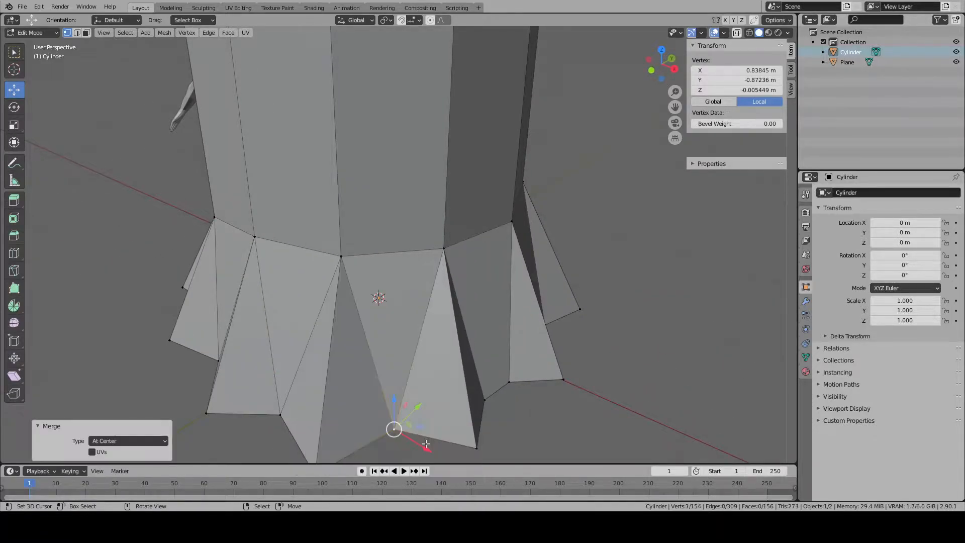
- Continue around the base's rim and merge two further pairs of inner vertices at their centers
middle_click_drag(426, 444, 381, 443)
right_click(362, 412)
right_click(418, 411, "shift")
key("w")
mouse_move(416, 412)
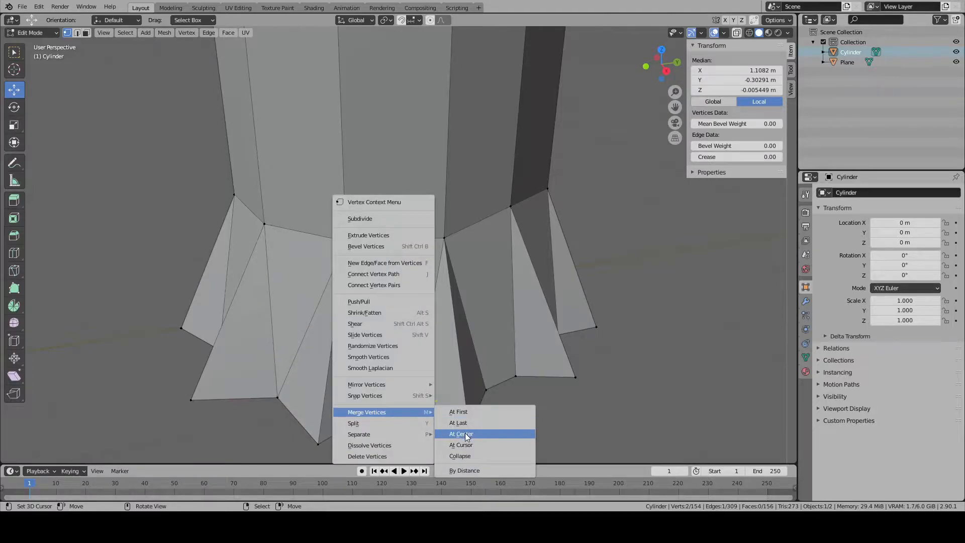
left_click(465, 433)
right_click(516, 376, "shift")
key("w")
mouse_move(526, 375)
left_click(564, 390)
- Merge the inner rim vertex pairs in the following two gaps of the flare at their centers
middle_click_drag(564, 390, 398, 392)
scroll(502, 424, "down", 2)
right_click(485, 385)
right_click(506, 375, "shift")
key("w")
left_click(540, 393)
right_click(502, 375, "shift")
key("w")
left_click(553, 390)
- Merge the pair of inner rim vertices on the +Y side of the base at its center
right_click(399, 392, "shift")
key("w")
mouse_move(451, 408)
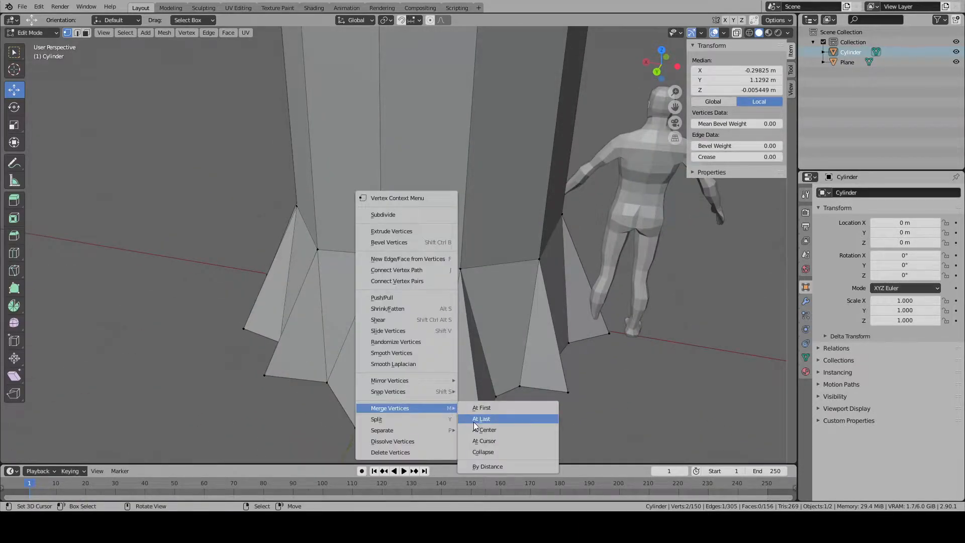
left_click(473, 423)
right_click(418, 402, "shift")
key("w")
mouse_move(505, 401)
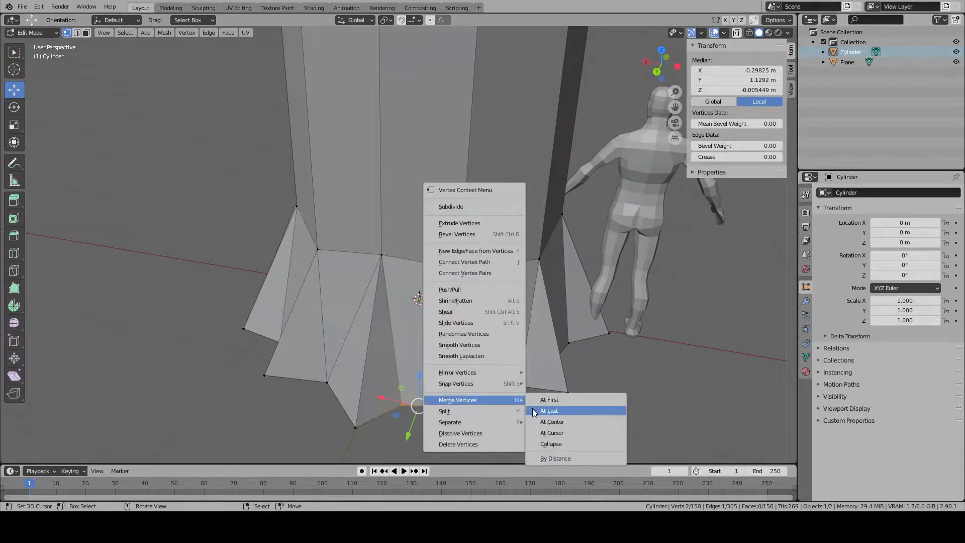
left_click(548, 422)
- Merge the two pairs of inner rim vertices next to the human figure's back, each at its center
middle_click_drag(503, 420, 420, 415)
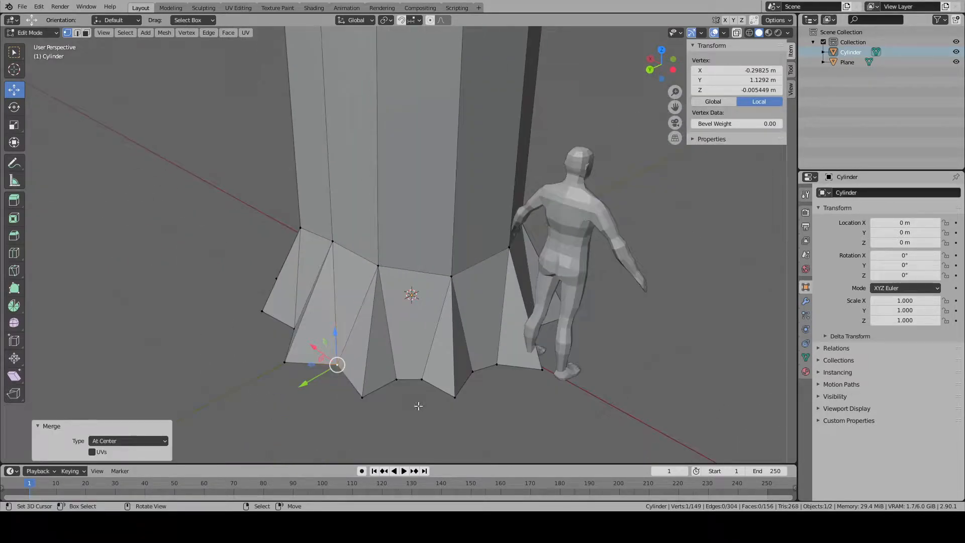
right_click(397, 379)
right_click(421, 379, "shift")
key("w")
mouse_move(398, 384)
left_click(453, 416)
right_click(476, 378, "shift")
key("w")
mouse_move(494, 363)
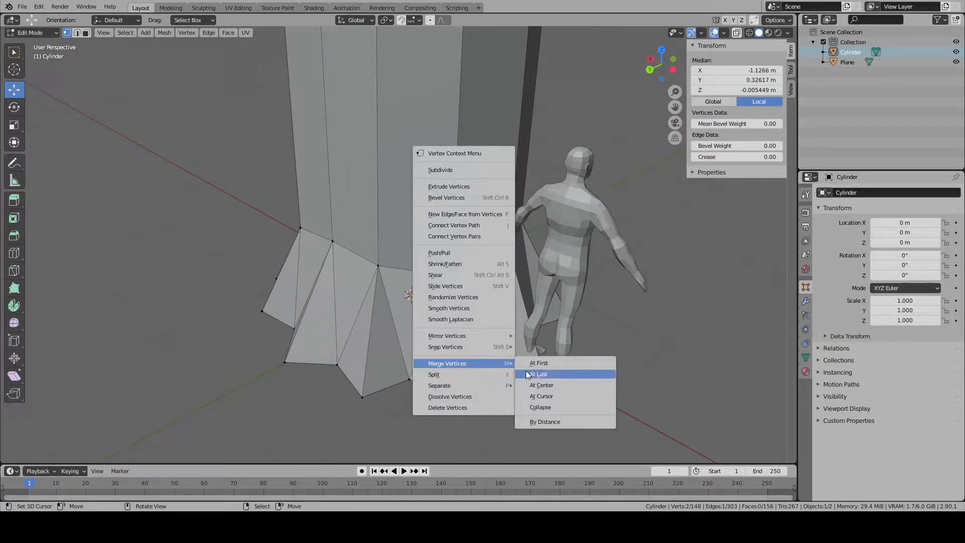
left_click(555, 385)
- Merge the last two pairs of inner rim vertices at their centers and leave mesh editing
middle_click_drag(538, 385, 401, 388)
right_click(409, 386)
right_click(378, 385, "shift")
key("w")
mouse_move(394, 385)
left_click(451, 404)
right_click(391, 384)
right_click(411, 382, "shift")
key("w")
mouse_move(434, 382)
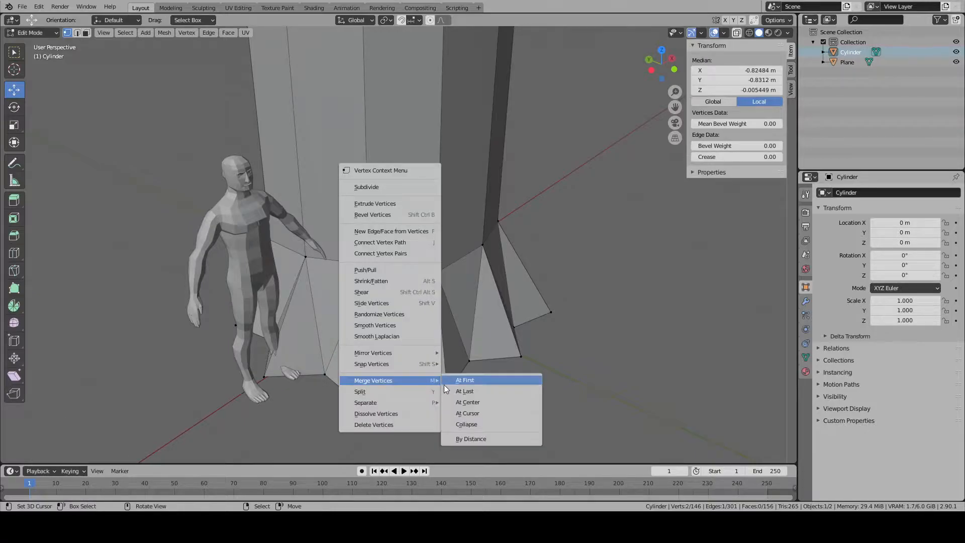
left_click(468, 402)
scroll(472, 352, "down", 10)
key("Tab")
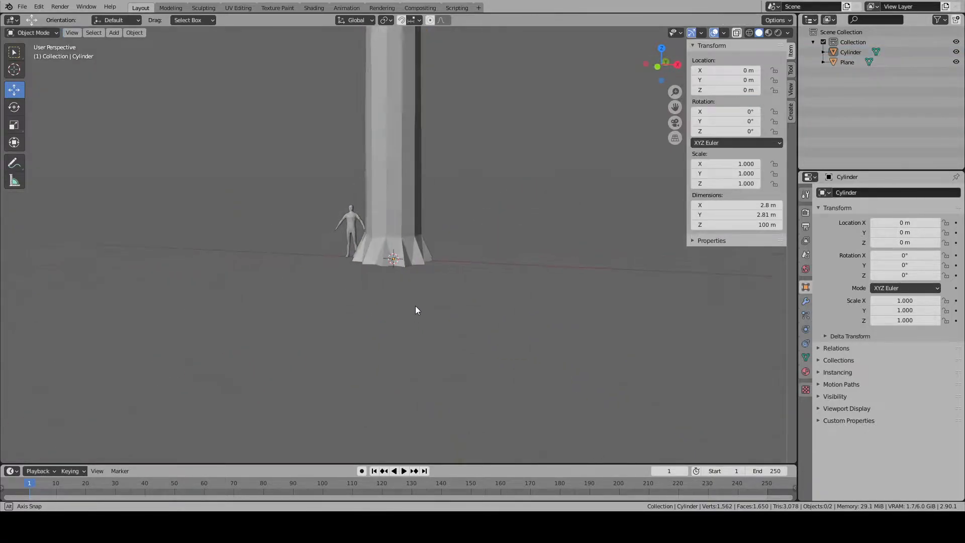
- Select the ring of twelve edges where the flare meets the trunk and raise it by about 0.427 m along Z
key("Tab")
scroll(320, 195, "up", 6)
key("2")
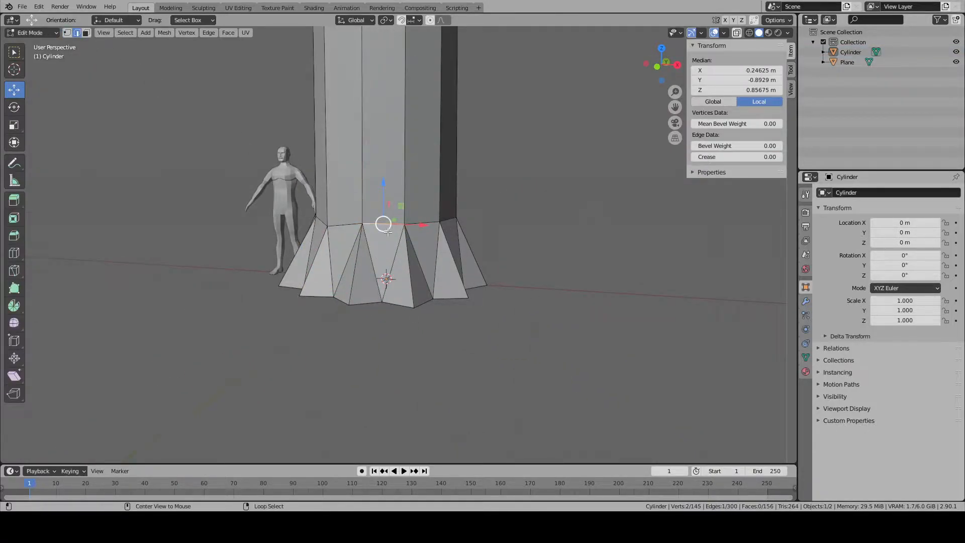
right_click(429, 225, "shift")
right_click(449, 222, "shift")
middle_click_drag(349, 227, 398, 241)
right_click(398, 234, "shift")
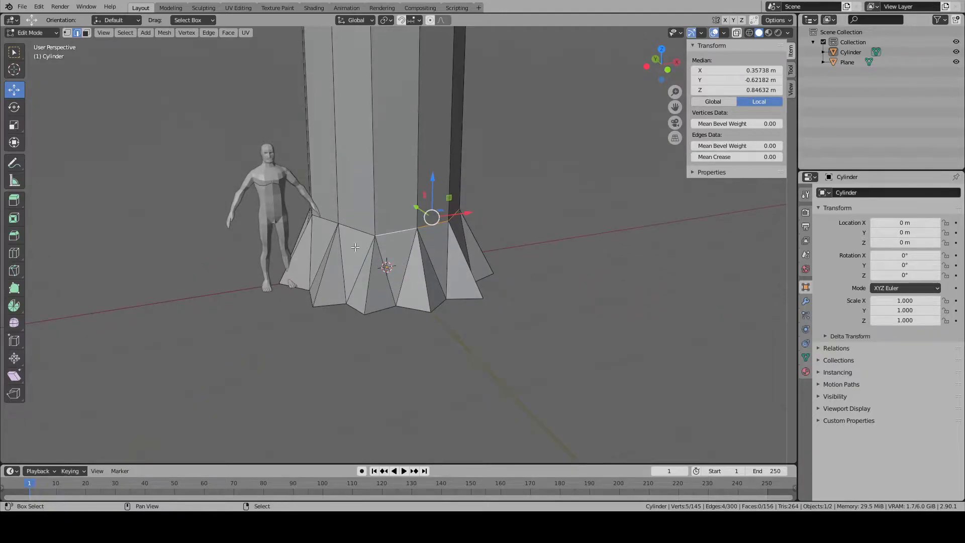
middle_click_drag(322, 220, 428, 277)
right_click(428, 277, "shift")
middle_click_drag(351, 269, 428, 271)
right_click(428, 271, "shift")
middle_click_drag(337, 221, 402, 235)
right_click(403, 235, "shift")
key("KP_1")
key("KP_3")
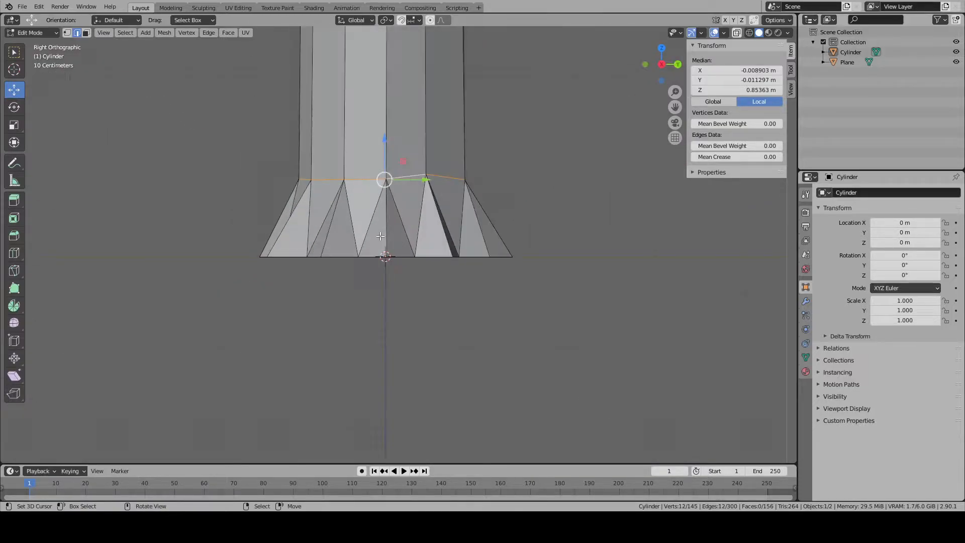
key("KP_Decimal")
scroll(380, 236, "down", 6)
left_click_drag(402, 225, 409, 201)
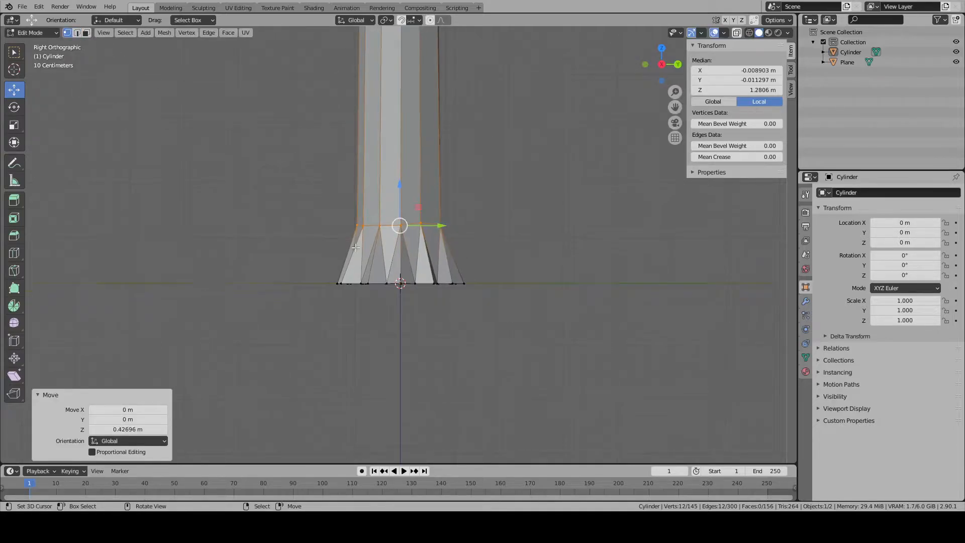
- Move a single vertex of the ring above the flare upward to make the ring uneven
scroll(382, 211, "up", 3)
right_click(381, 204)
key("g")
left_click_drag(382, 177, 362, 137)
right_click(360, 180)
right_click(444, 198)
- Raise two neighbouring ring vertices on the trunk's +Y side along Z, the second by about 0.193 m
middle_click_drag(516, 197, 407, 203)
right_click(355, 200)
right_click(400, 201)
left_click_drag(401, 164, 401, 145)
right_click(449, 195)
left_click_drag(451, 165, 452, 142)
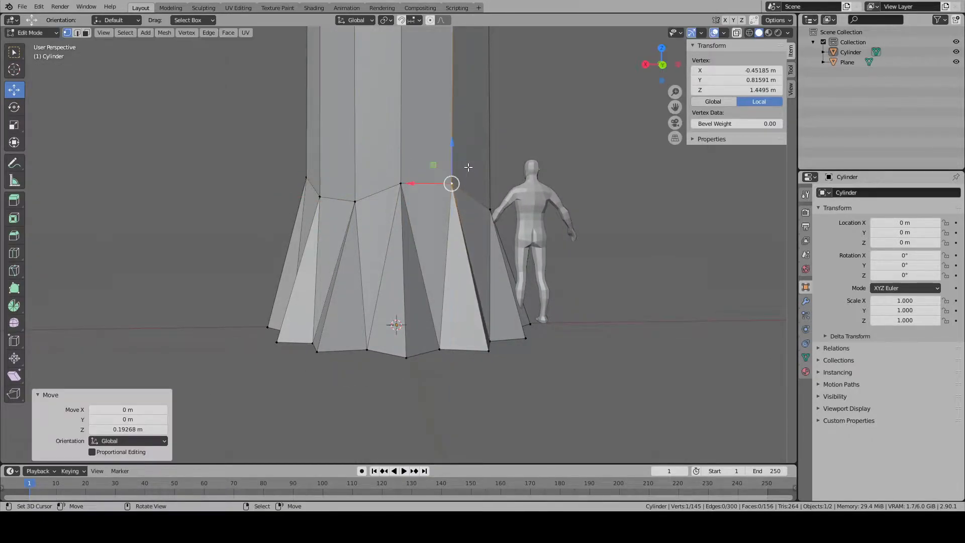
- Raise further individual ring vertices around the trunk to vary the root heights, and leave mesh editing
middle_click_drag(456, 192, 407, 197)
right_click(438, 202)
left_click_drag(438, 170, 439, 152)
middle_click_drag(456, 185, 405, 197)
right_click(402, 201)
left_click_drag(402, 197, 455, 171)
right_click(453, 215)
middle_click_drag(485, 239, 390, 246)
scroll(390, 246, "down", 5)
key("alt+a")
scroll(392, 252, "down", 2)
key("Tab")
scroll(399, 264, "up", 2)
key("Tab")
right_click(399, 234)
left_click_drag(398, 223, 403, 204)
key("ctrl+z")
- Examine the whole trunk and its root flare beside the human reference figure from several distances
key("Tab")
key("a")
key("a")
scroll(436, 324, "down", 2)
middle_click_drag(416, 313, 375, 315)
scroll(434, 354, "down", 2)
key("Tab")
key("Tab")
middle_click_drag(495, 316, 563, 330)
scroll(564, 330, "down", 10)
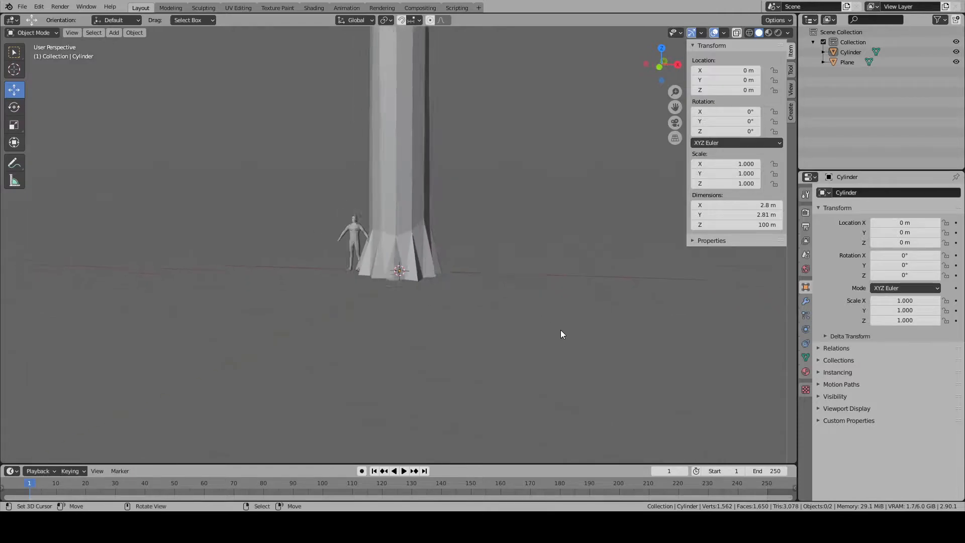
middle_click_drag(471, 307, 530, 297)
scroll(454, 260, "up", 5)
key("Tab")
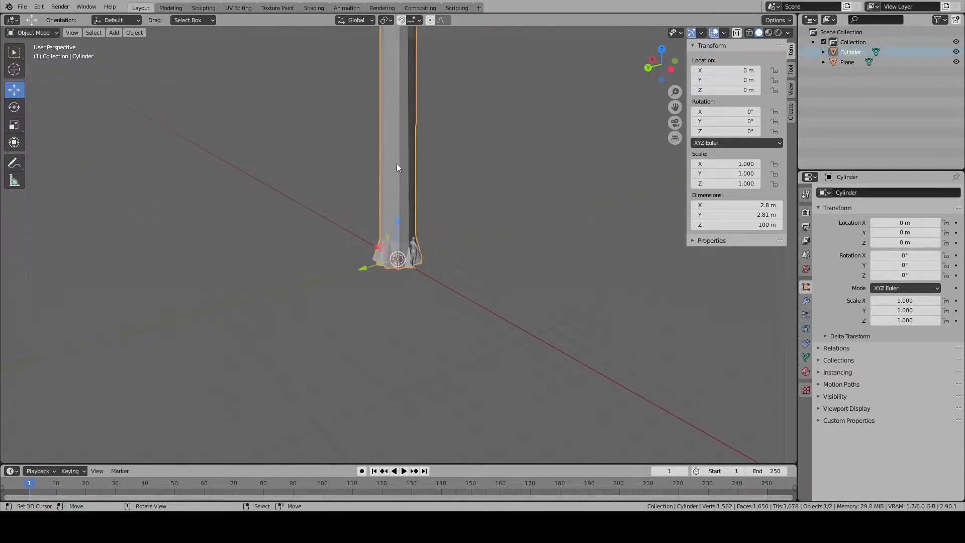
key("3")
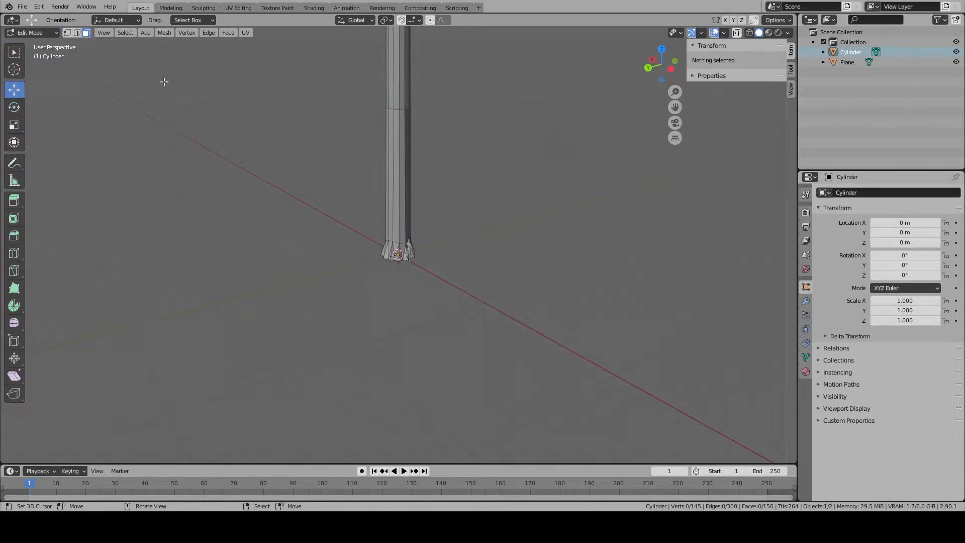
left_click(401, 108)
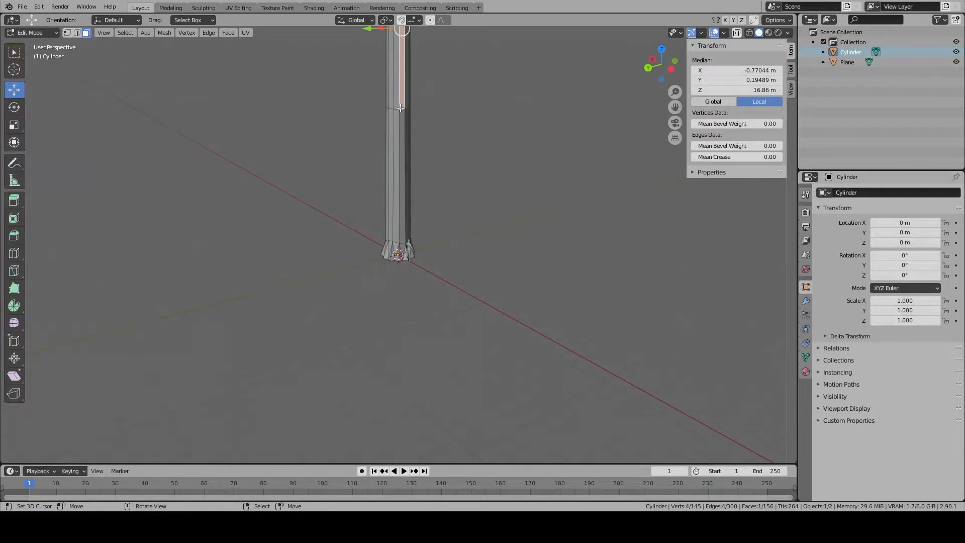
key("KP_Decimal")
scroll(400, 244, "down", 4)
key("alt+a")
right_click(399, 302)
right_click(400, 330)
middle_click_drag(400, 329, 308, 328)
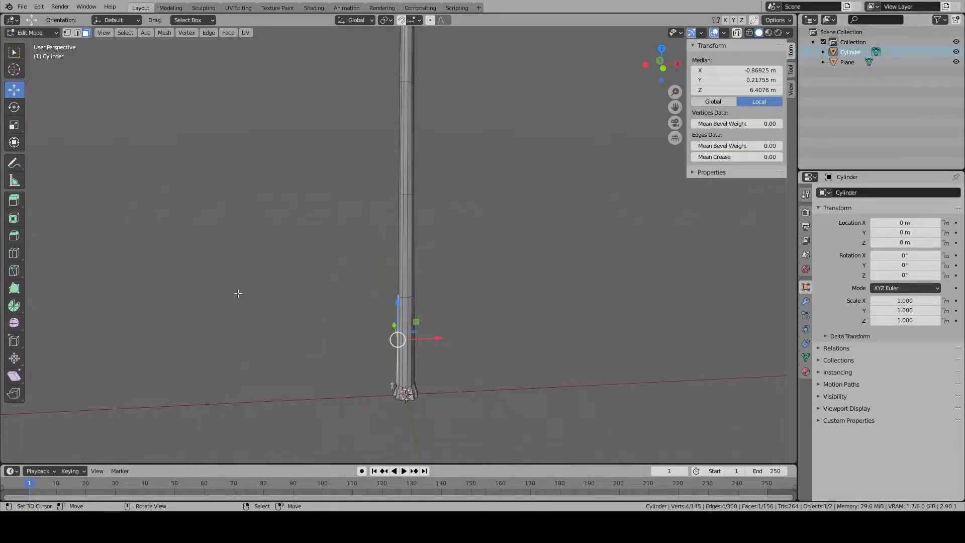
scroll(389, 349, "up", 3)
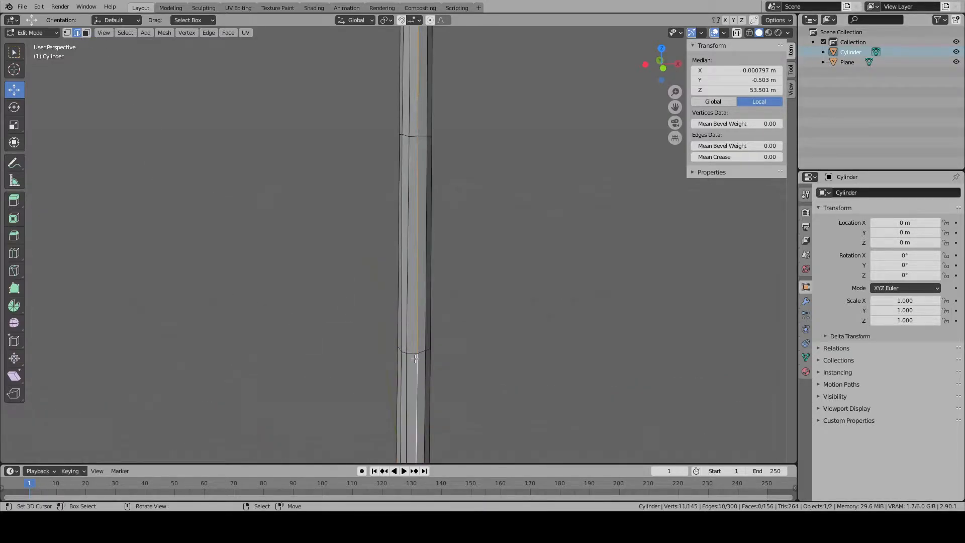
- Select two adjacent bands of faces around the middle of the trunk and snap the 3D cursor to the selection
scroll(415, 358, "down", 8)
left_click(86, 32)
left_click(398, 154, "alt")
right_click(401, 171, "alt+shift")
key("shift+s")
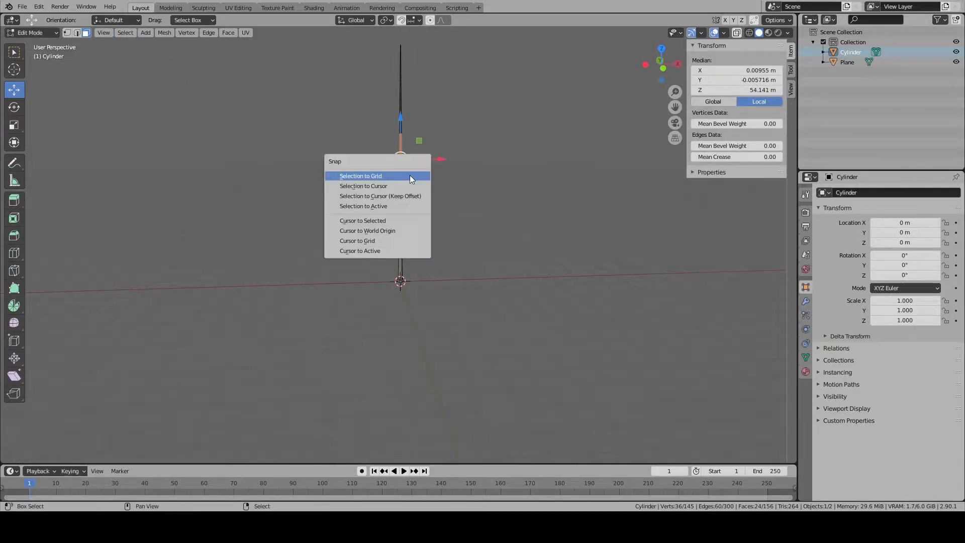
left_click(387, 221)
key("KP_Decimal")
key("alt+a")
- Examine the trunk's flared base up close and check the shape of its root points from several sides
key("Tab")
key("alt+a")
scroll(428, 272, "down", 8)
middle_click_drag(438, 288, 343, 326)
right_click(401, 373)
key("Tab")
right_click(400, 372)
key("KP_Decimal")
key("Tab")
scroll(401, 374, "down", 8)
key("alt+a")
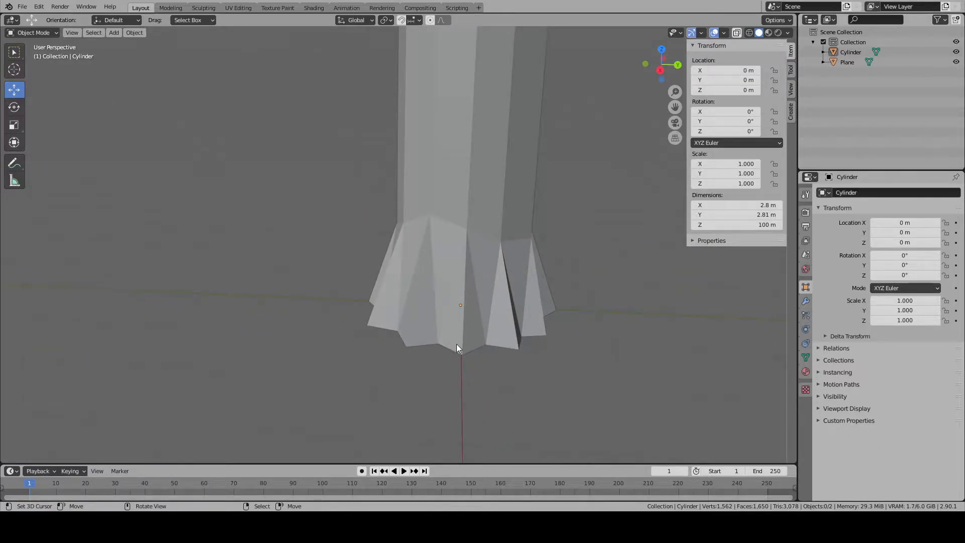
middle_click_drag(457, 345, 588, 352)
- Undo the most recent selection and mode changes on the trunk, returning to vertex editing with nothing selected
key("Tab")
left_click(398, 259)
scroll(407, 282, "up", 5)
key("ctrl+z")
key("ctrl+z")
key("ctrl+z")
key("ctrl+z")
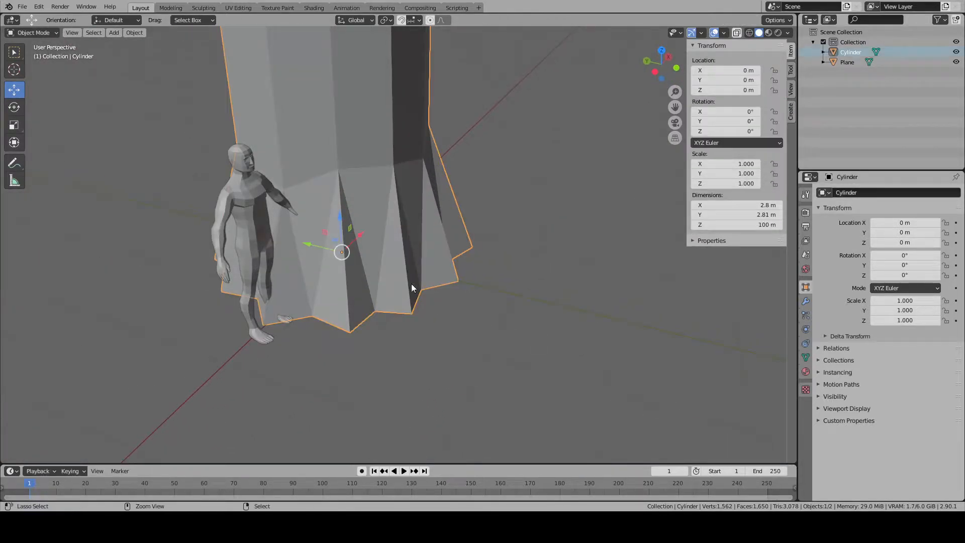
key("ctrl+z")
key("ctrl+z")
key("ctrl+z")
key("ctrl+z")
key("ctrl+z")
key("ctrl+z")
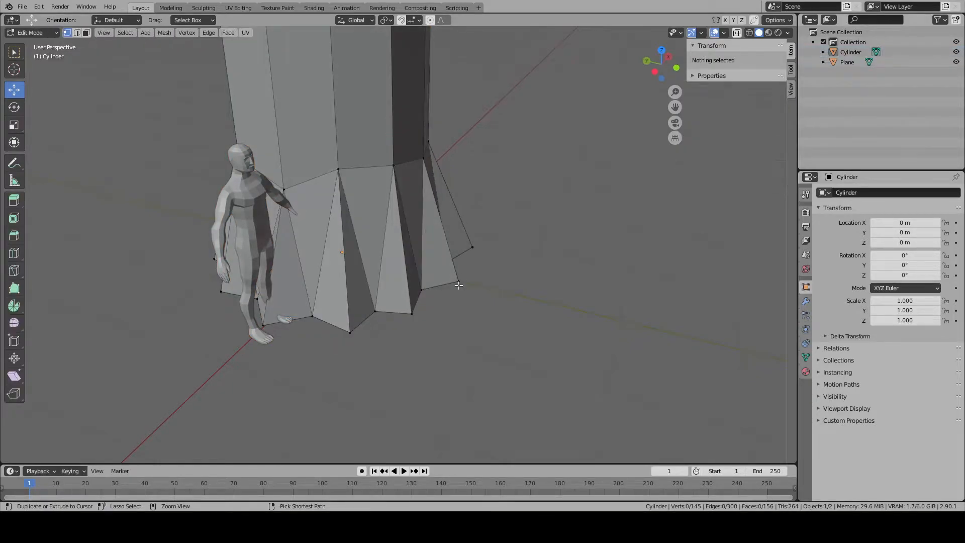
- Undo the recent edits to the trunk's base vertices, back to the even ring of pointed root flares
key("ctrl+z")
key("ctrl+z")
key("ctrl+z")
key("ctrl+z")
key("ctrl+z")
key("ctrl+z")
key("ctrl+z")
key("ctrl+z")
key("ctrl+z")
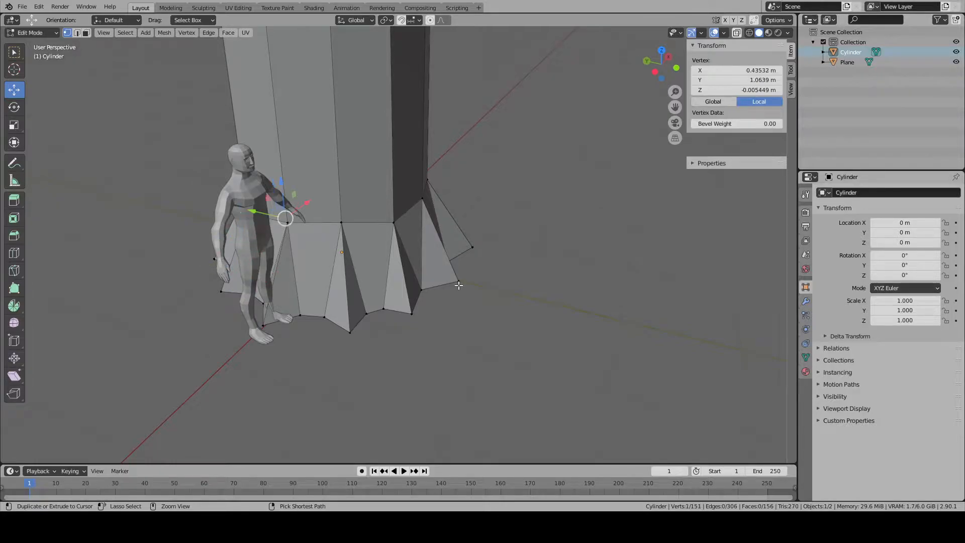
key("ctrl+z")
key("ctrl+z")
key("ctrl+z")
key("ctrl+z")
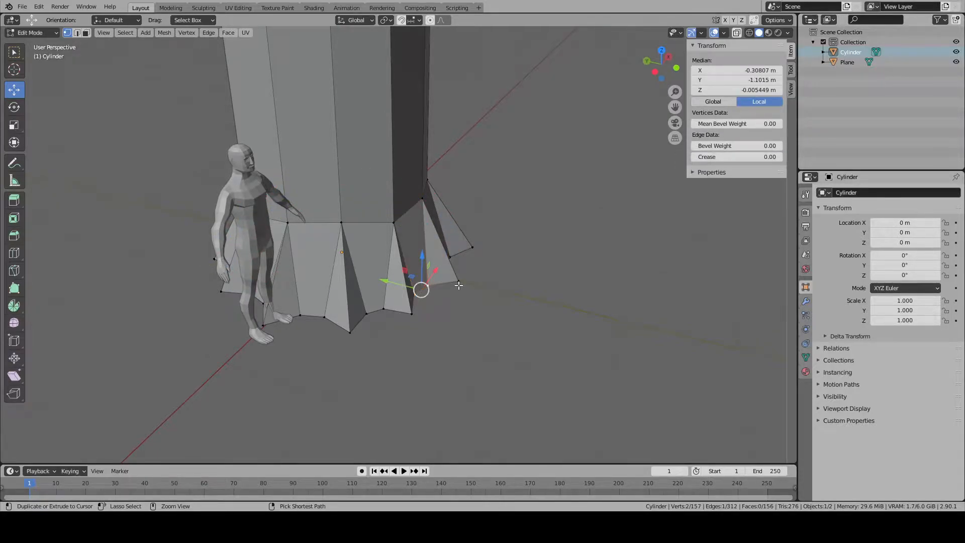
key("ctrl+z")
- From the top view, move the first two base vertices outward towards negative X and Y to begin a large root
left_click(384, 309)
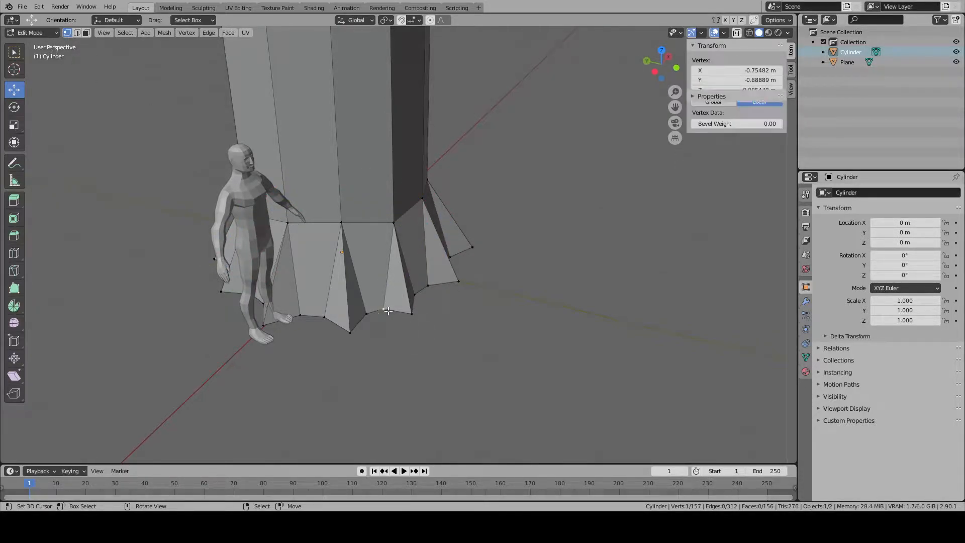
key("KP_7")
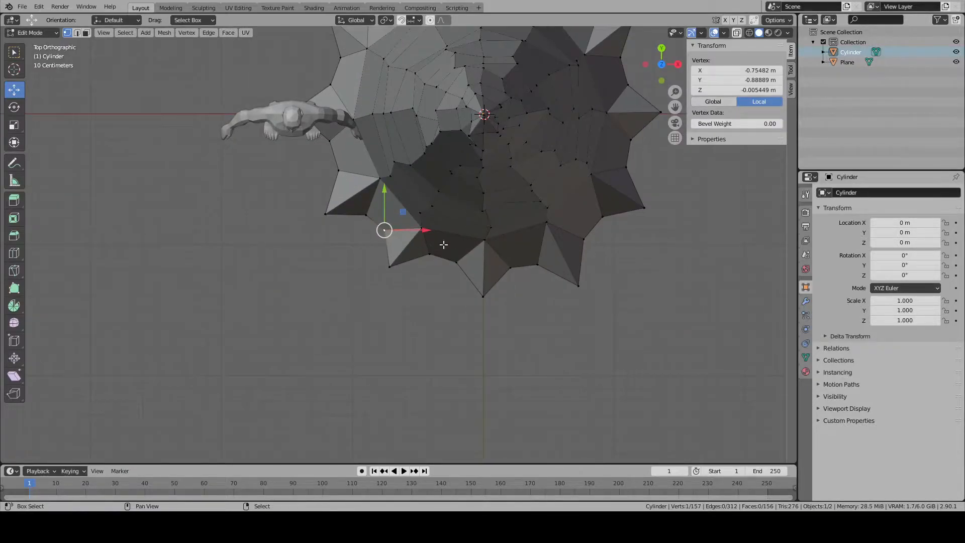
middle_click_drag(443, 245, 379, 345, "shift")
scroll(431, 325, "up", 3)
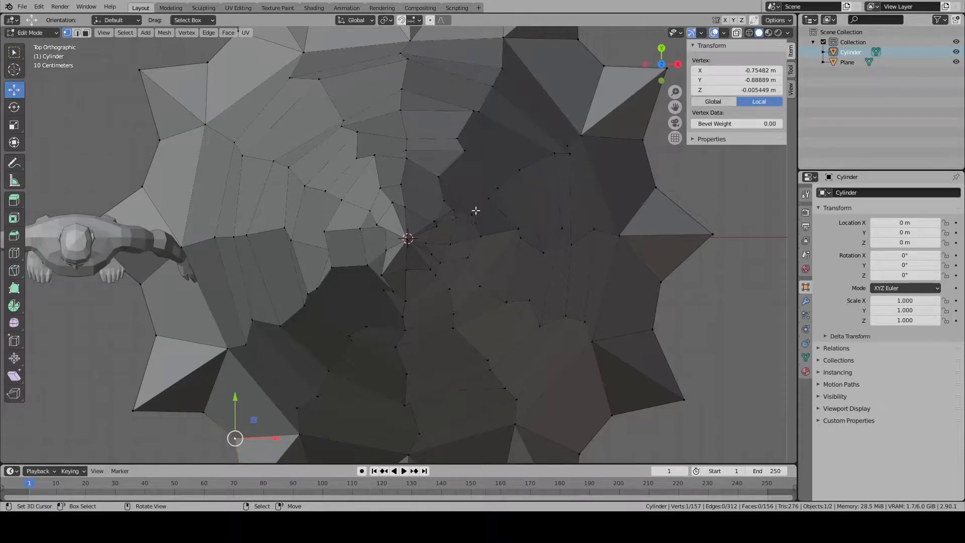
scroll(474, 203, "down", 2)
middle_click_drag(304, 310, 458, 243, "shift")
scroll(401, 297, "up", 1)
key("g")
left_click(352, 323)
right_click(372, 253)
key("g")
left_click(267, 297)
- Move the remaining vertices of this first root outward and arrange them into a broad, angled tip
right_click(426, 316)
scroll(427, 319, "down", 1)
key("g")
left_click(373, 380)
right_click(353, 321)
key("g")
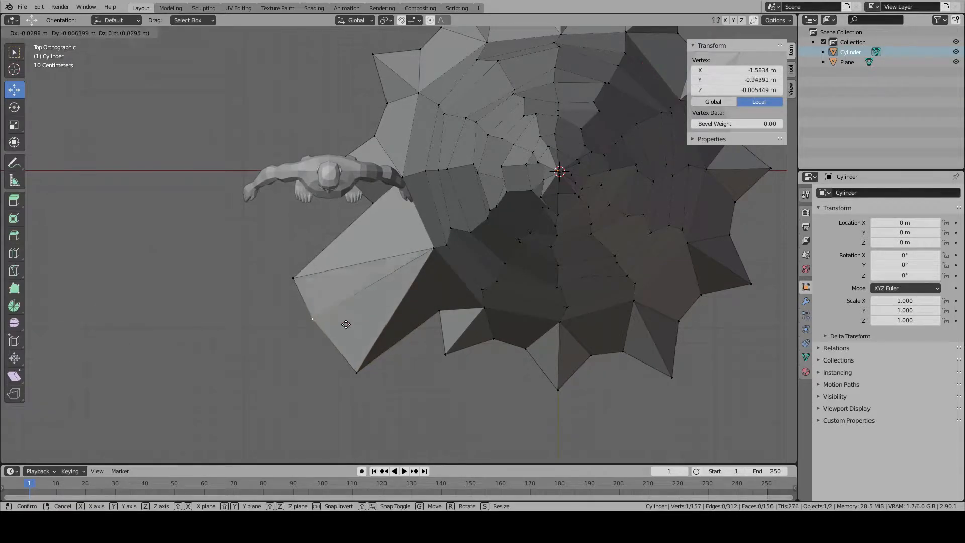
left_click(321, 346)
right_click(324, 281)
key("g")
left_click(336, 293)
- Select the root's three tip vertices and move them further out diagonally, then reposition the middle one to shape the end
right_click(319, 332)
scroll(325, 331, "down", 2)
right_click(342, 333, "shift")
right_click(295, 280, "shift")
key("g")
left_click(273, 391)
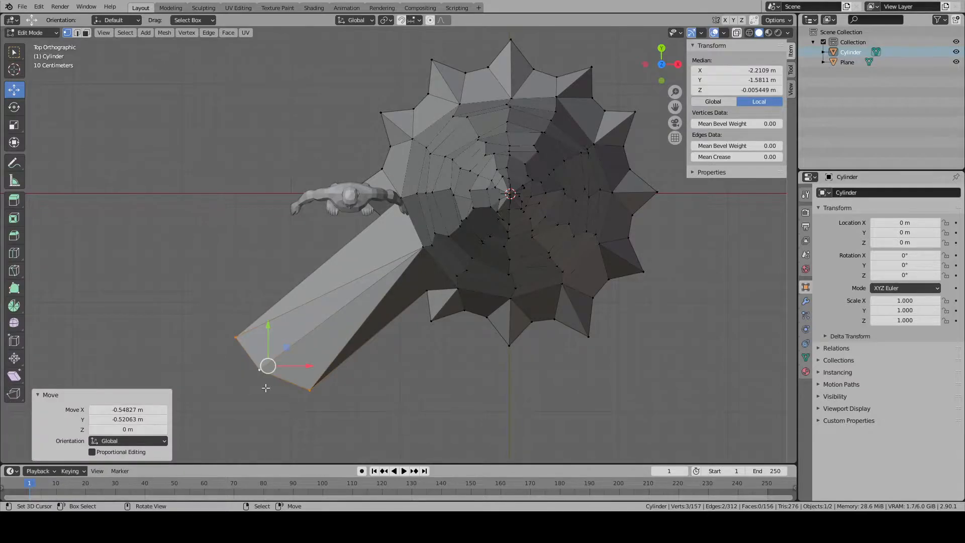
right_click(273, 391)
key("g")
left_click(298, 415)
- Widen the first root by moving the adjacent base vertex about -1.28 m in X and -0.49 m in Y
middle_click_drag(383, 209, 375, 313)
key("KP_7")
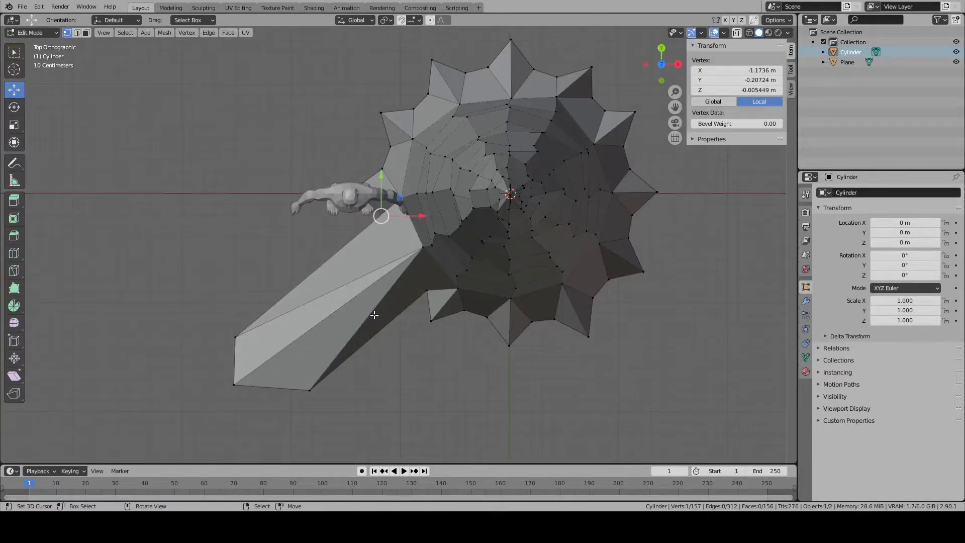
key("g")
left_click(304, 348)
scroll(352, 354, "down", 5)
middle_click_drag(395, 367, 467, 287)
middle_click_drag(402, 193, 342, 251)
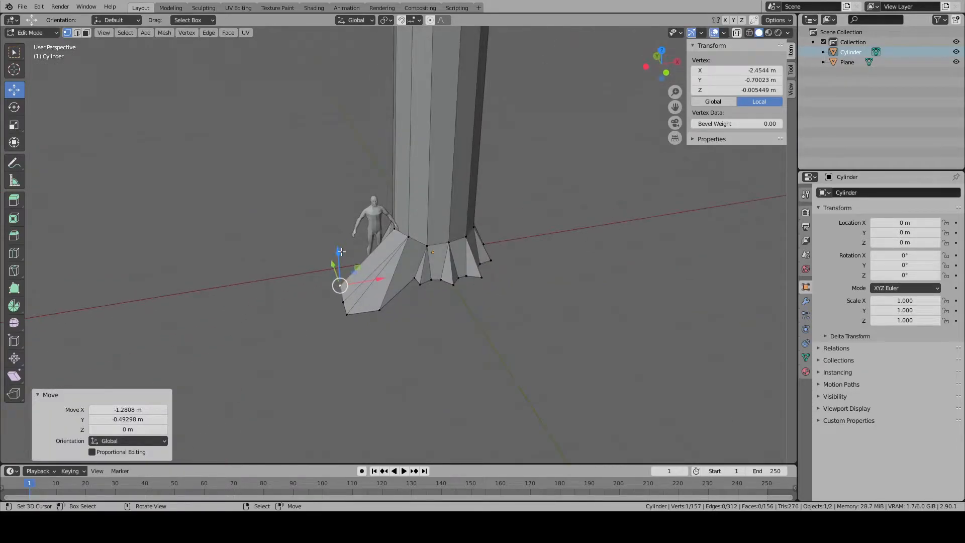
key("KP_7")
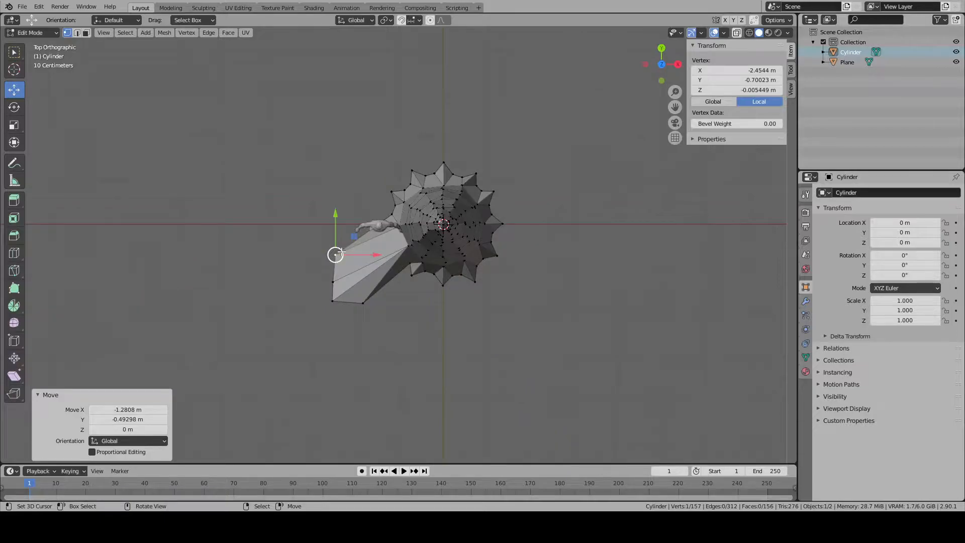
scroll(460, 286, "up", 3)
key("g")
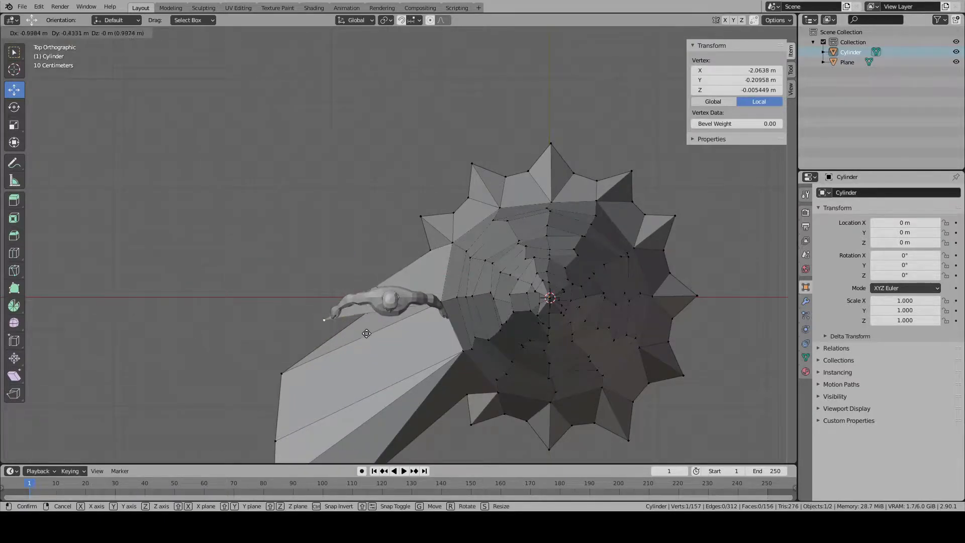
right_click(389, 317)
left_click_drag(422, 284, 384, 285)
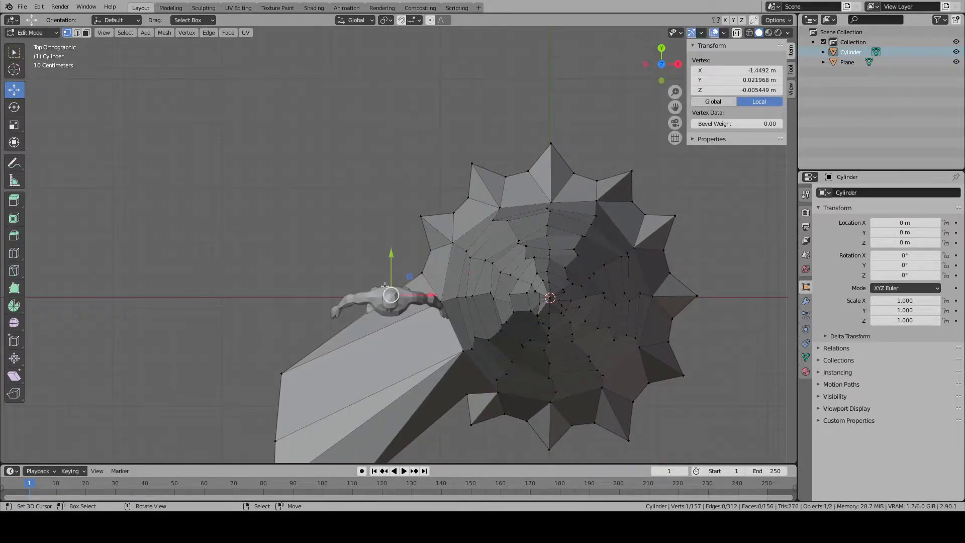
- Hide the human reference figure and return to editing the trunk's vertices
key("Tab")
right_click(393, 302)
key("h")
right_click(393, 302)
key("Tab")
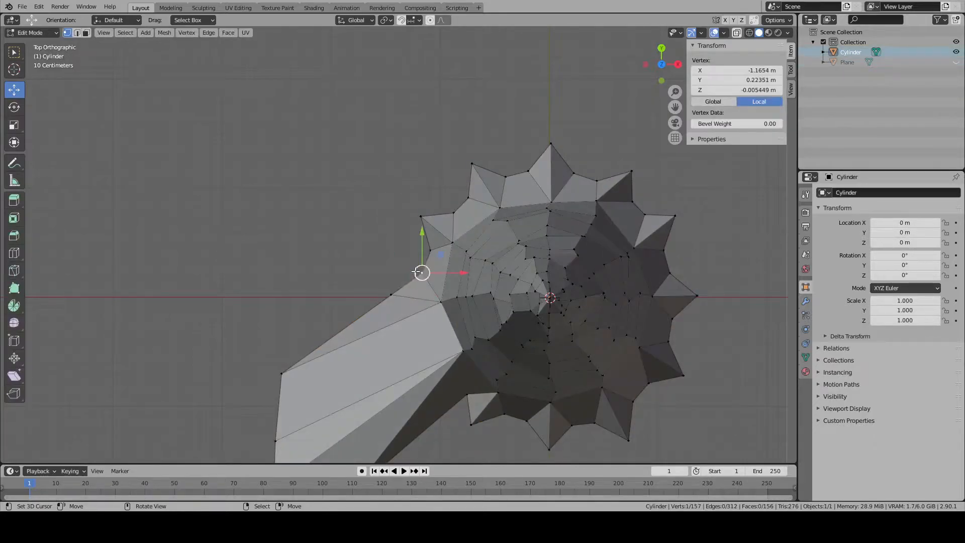
- Move the next two base vertices outward to slope the first root's side down to a valley near the negative X axis
key("g")
left_click(345, 338)
right_click(429, 281)
key("g")
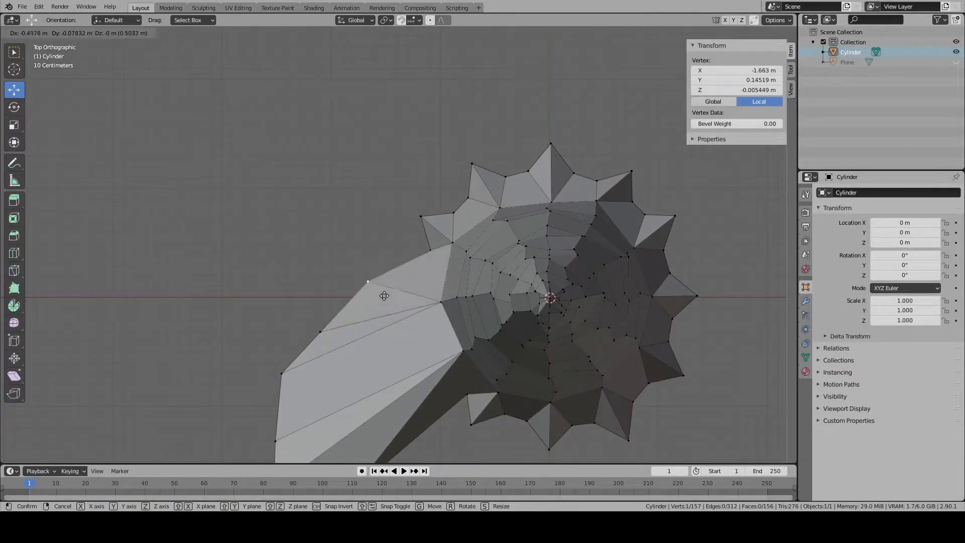
left_click(389, 310)
- Stretch the next three base vertices towards negative X to form a second, long pointed root
right_click(431, 252)
key("g")
left_click(312, 268)
right_click(418, 225)
key("g")
left_click(316, 202)
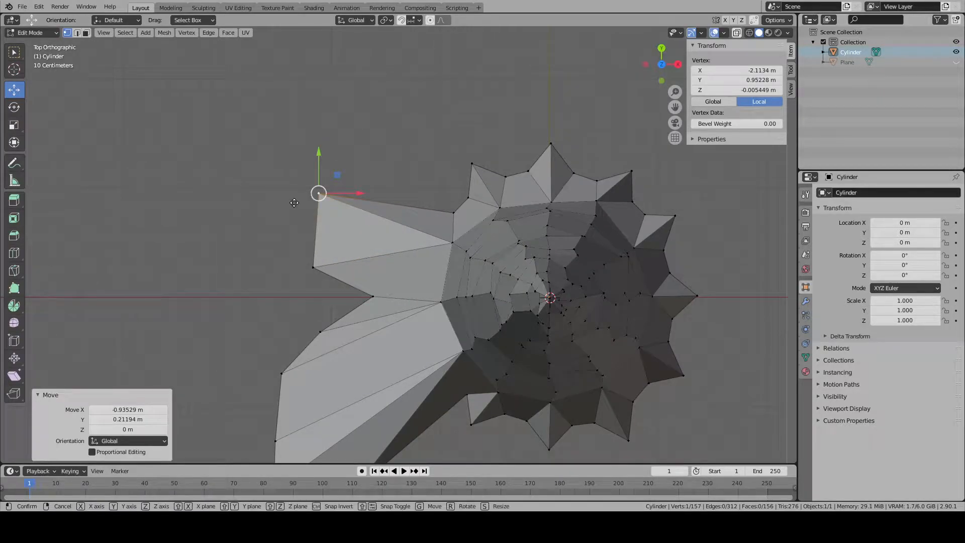
key("g")
left_click(209, 227)
right_click(426, 213)
key("g")
- Shift the valley vertex beside the second root and pull the next two vertices towards positive Y to start a third root
left_click(320, 206)
right_click(469, 198)
key("g")
left_click(481, 201)
right_click(478, 165)
key("g")
left_click(452, 67)
right_click(506, 177)
key("g")
left_click(484, 81)
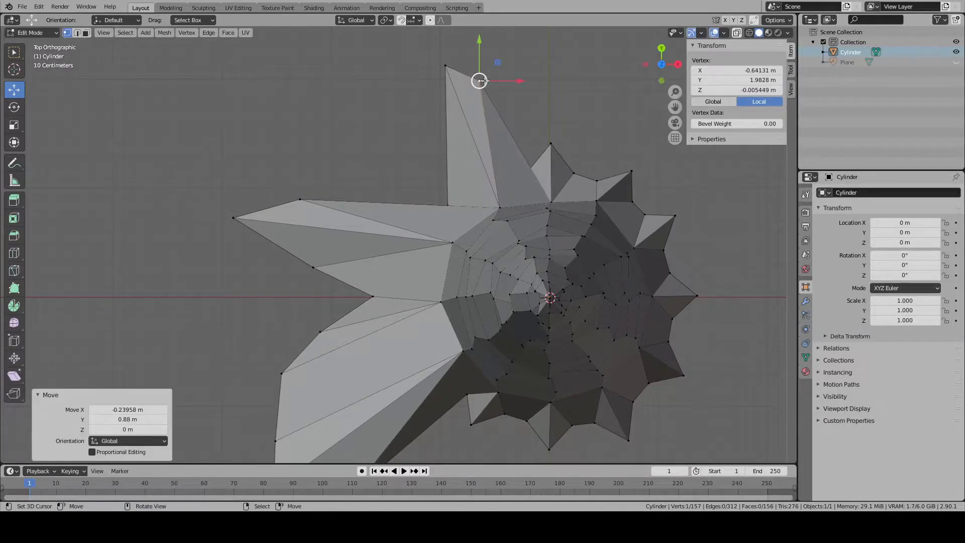
- Broaden the third root by moving its side vertex outward and rearranging the tip into a blunt three-point end
key("g")
left_click(508, 163)
right_click(528, 171)
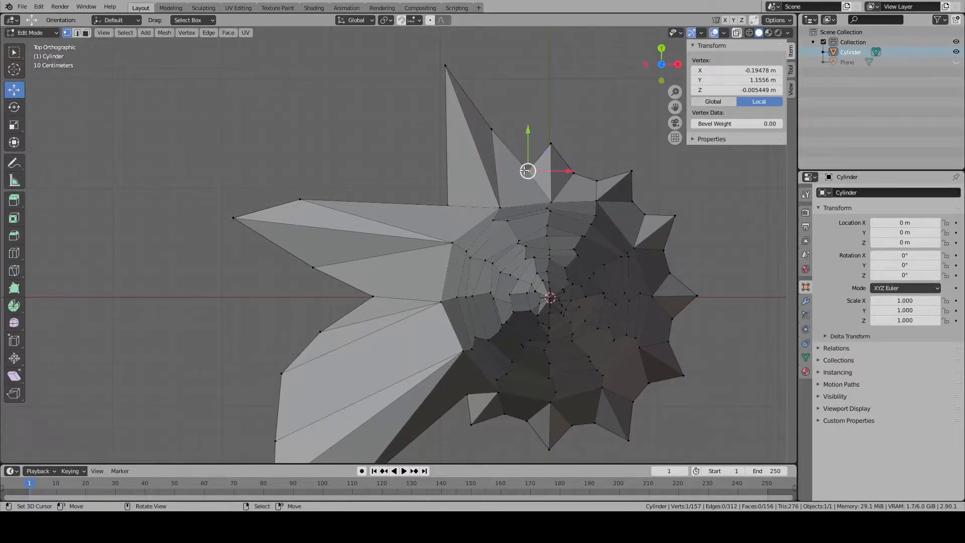
key("g")
left_click(503, 79)
right_click(493, 127)
key("g")
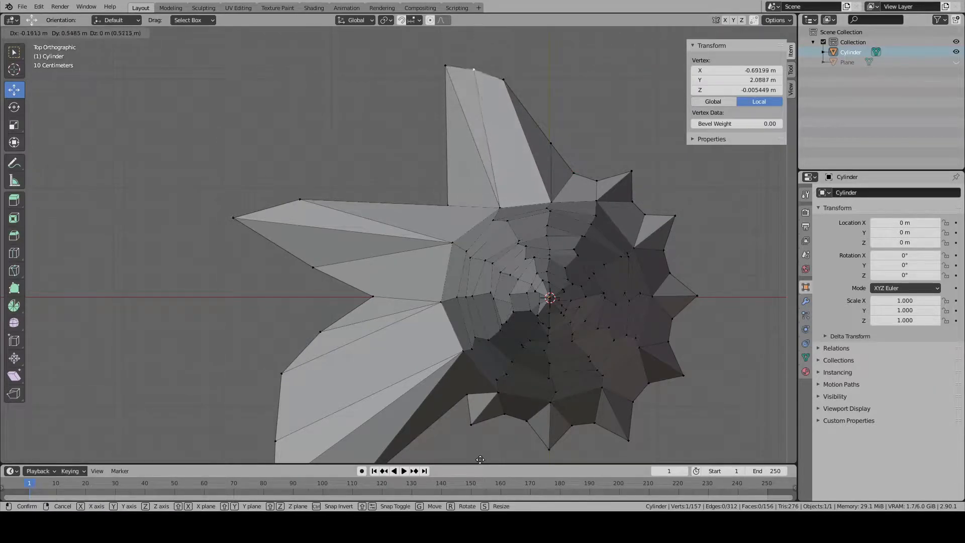
left_click(473, 62)
- Push the valley vertex between the second and third roots outward and draw the second root's upper side vertex in towards the trunk
middle_click_drag(522, 432, 522, 419, "shift")
middle_click_drag(522, 281, 467, 300, "shift")
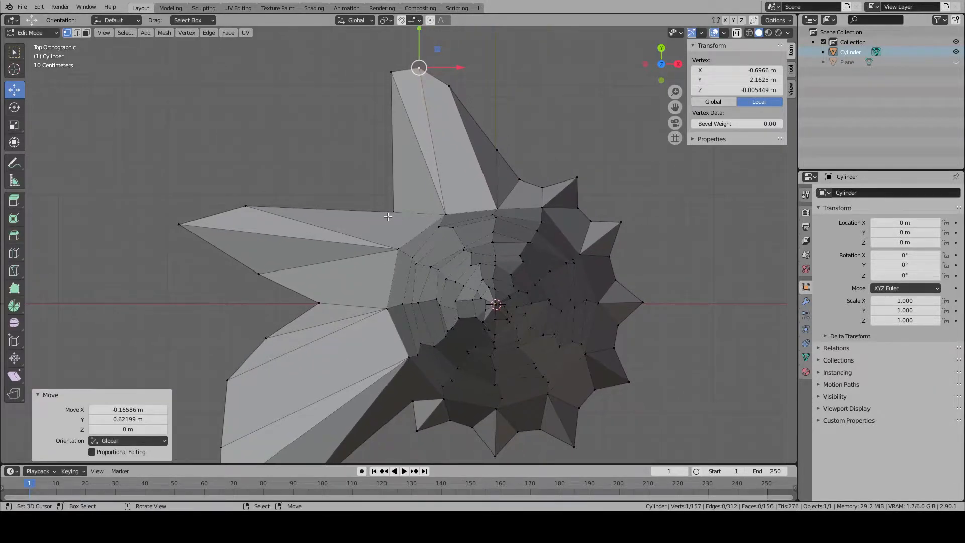
right_click(393, 211)
key("g")
left_click(396, 188)
key("alt+a")
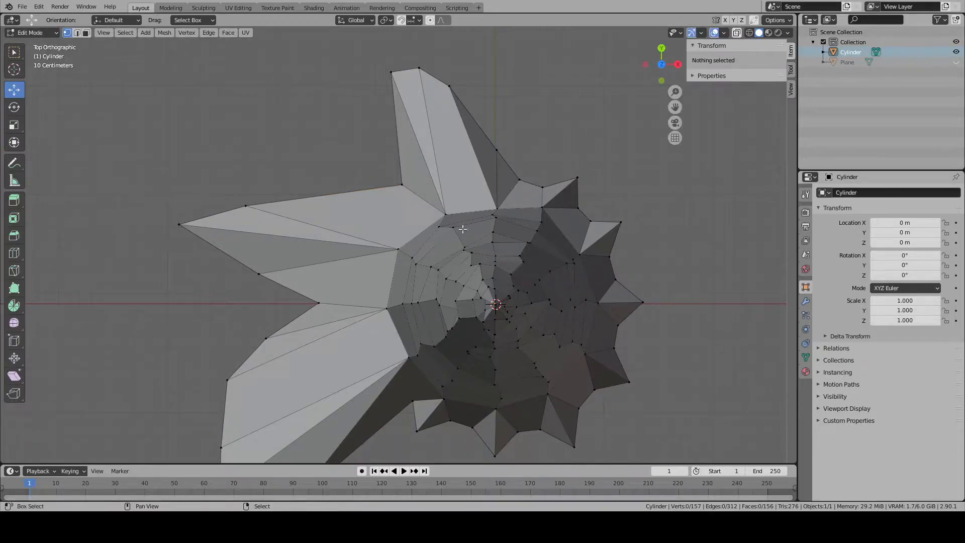
right_click(261, 205)
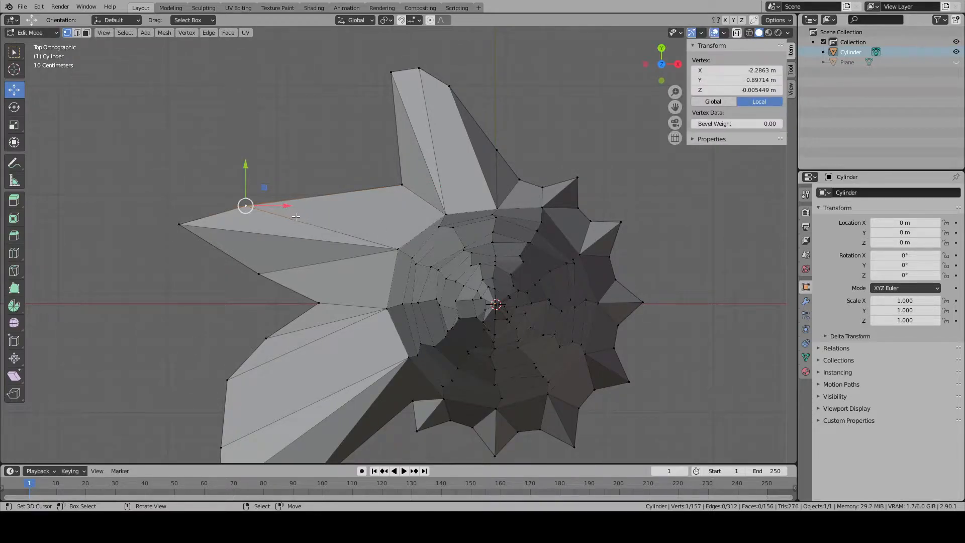
key("g")
left_click(389, 231)
key("alt+a")
- Draw the lower side vertex of the pointed second root in towards the trunk to slim the root
middle_click_drag(431, 242, 312, 256, "shift")
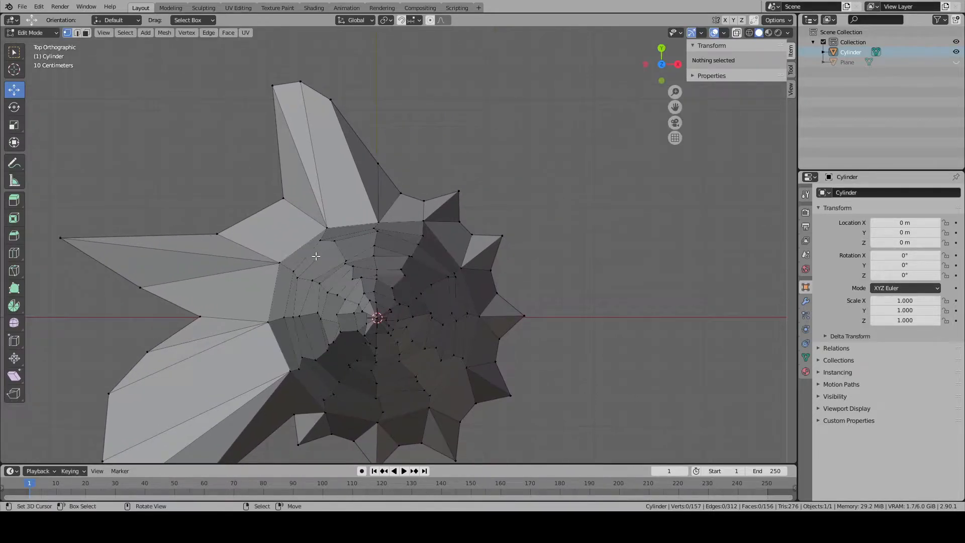
right_click(139, 287)
key("g")
left_click(185, 278)
key("alt+a")
- Pull the next three base vertices outward on the positive Y side to form a fourth root
right_click(401, 193)
key("g")
left_click(412, 109)
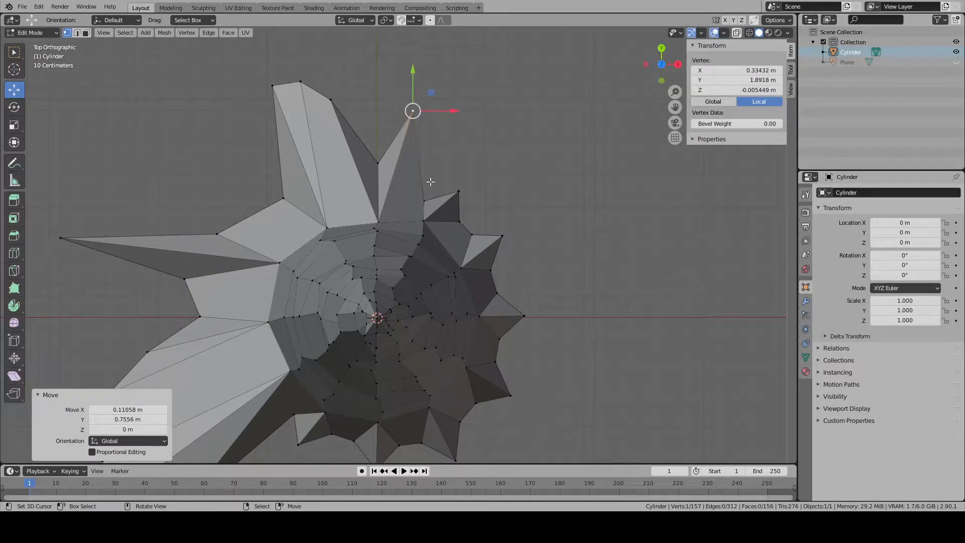
right_click(424, 200)
key("g")
left_click(456, 86)
right_click(458, 190)
key("g")
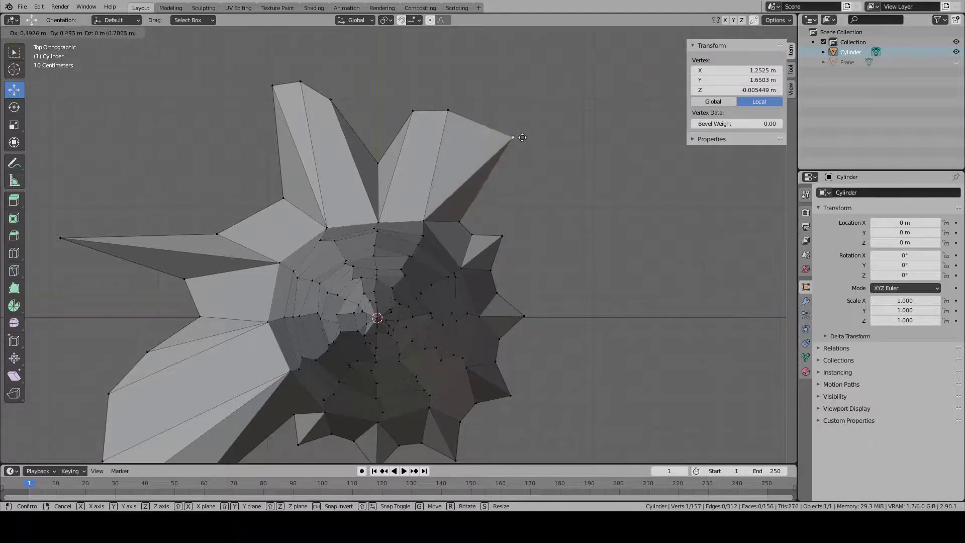
left_click(491, 115)
- Reposition two tip vertices of the fourth root further out to give it a longer, blunt end
right_click(448, 110)
key("g")
left_click(425, 113)
right_click(414, 111)
key("g")
left_click(425, 70)
- Adjust the valley vertex after the fourth root and move the neighbouring vertex towards positive X to start a fifth root
right_click(467, 223)
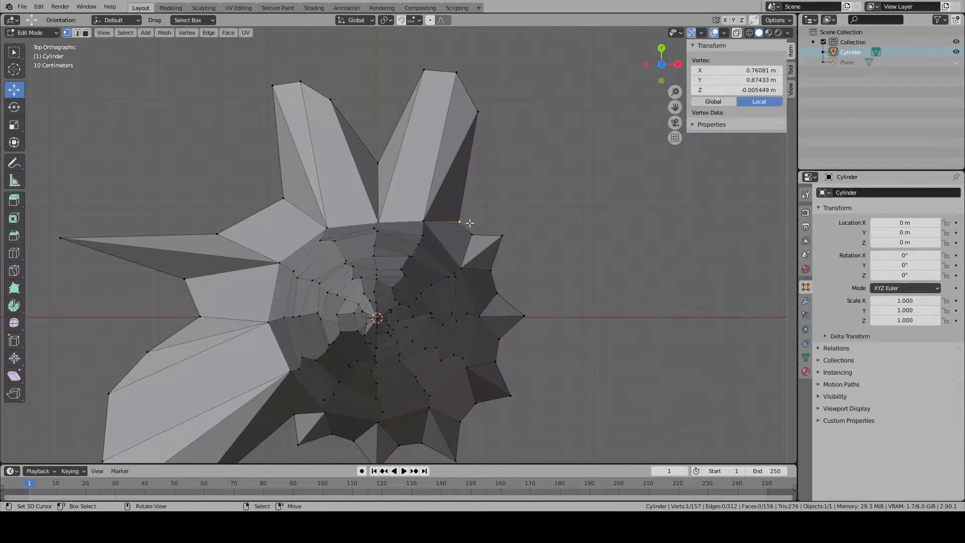
right_click(479, 240)
key("g")
left_click(538, 170)
right_click(513, 226)
key("g")
left_click(601, 236)
- Extend the fifth root's tip and move the next two base vertices out beside it to form a wide end
right_click(532, 172)
key("g")
left_click(481, 250)
right_click(509, 276)
right_click(577, 269)
key("g")
left_click(599, 236)
right_click(512, 289)
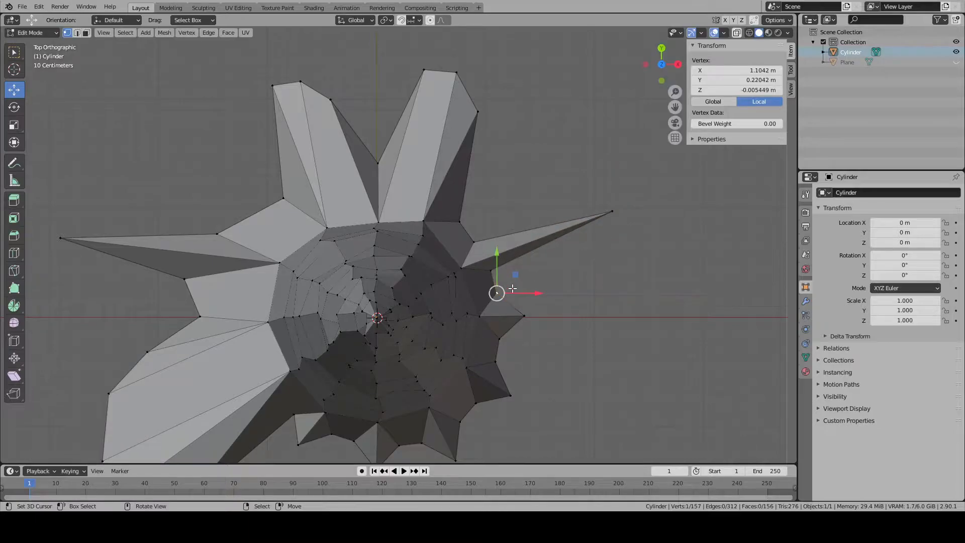
right_click(503, 275, "shift")
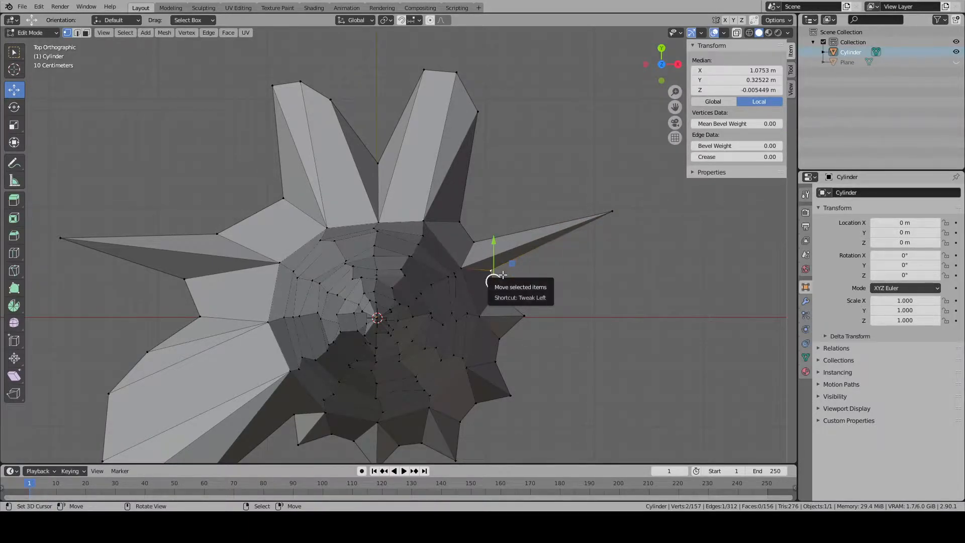
left_click_drag(503, 275, 645, 230)
middle_click_drag(645, 230, 620, 194, "shift")
- Complete the fifth root's lower side by moving its side vertex about 0.86 m in X and 0.29 m in Y
right_click(502, 279)
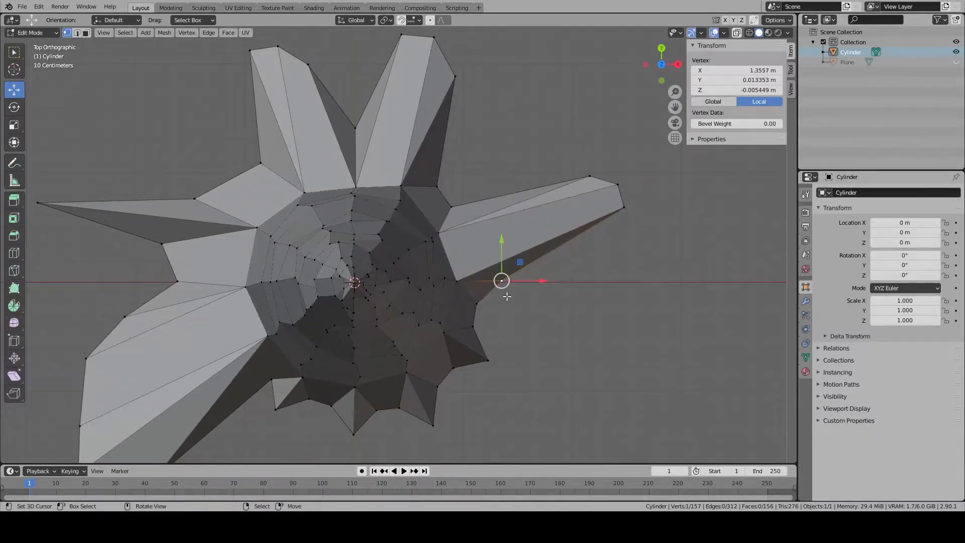
key("g")
left_click(483, 318)
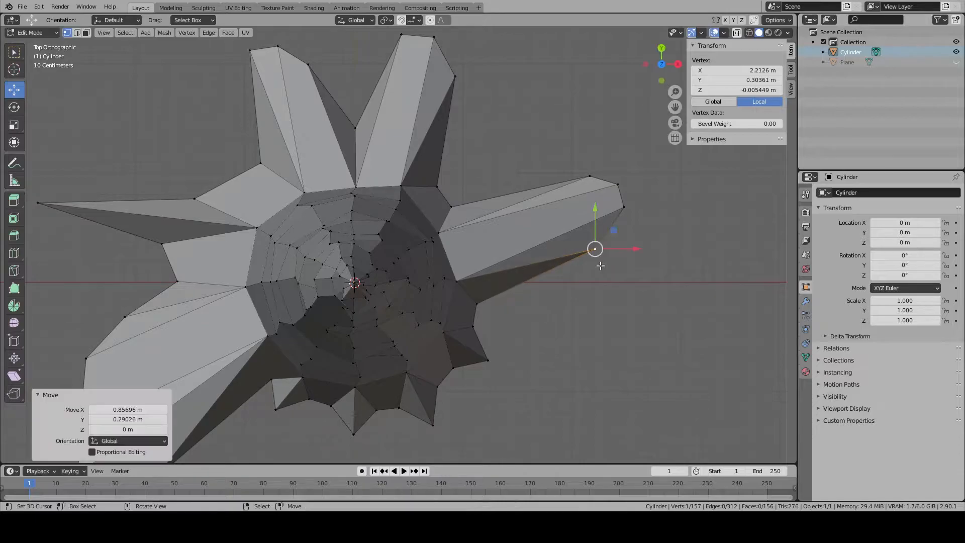
- Pull the next two tip vertices outward towards positive X and negative Y to start a sixth root
middle_click_drag(495, 340, 449, 242, "shift")
right_click(449, 274)
key("g")
left_click(548, 341)
right_click(417, 283)
key("g")
left_click(545, 366)
- Move two more base vertices outward to widen the sixth root and finish its lower side, then clear the selection
right_click(399, 296)
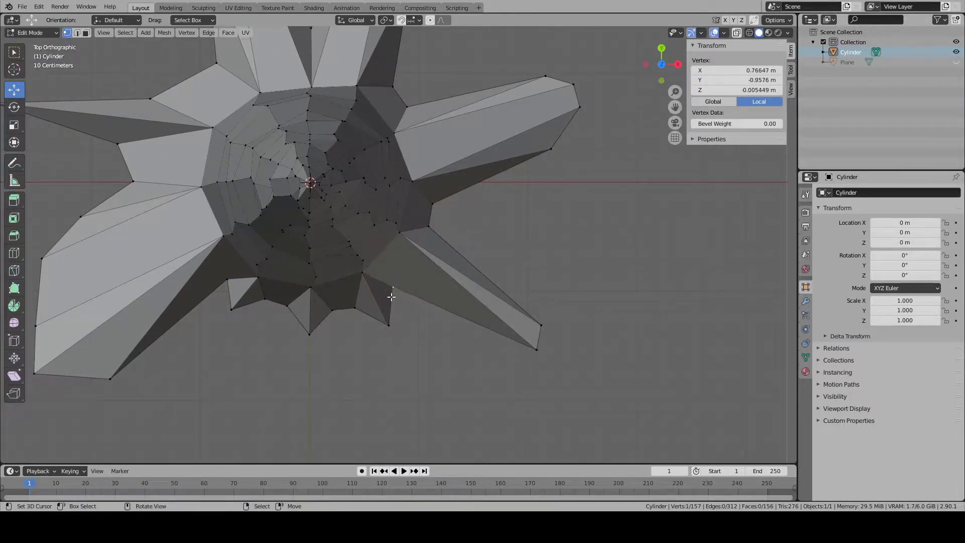
key("g")
left_click(518, 381)
right_click(408, 344)
key("g")
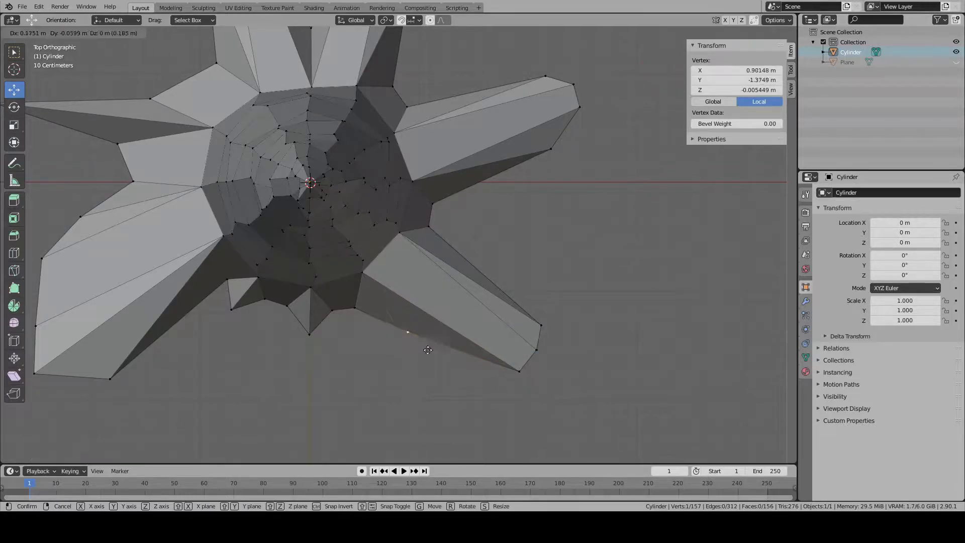
left_click(470, 376)
key("alt+a")
middle_click_drag(380, 348, 450, 330, "shift")
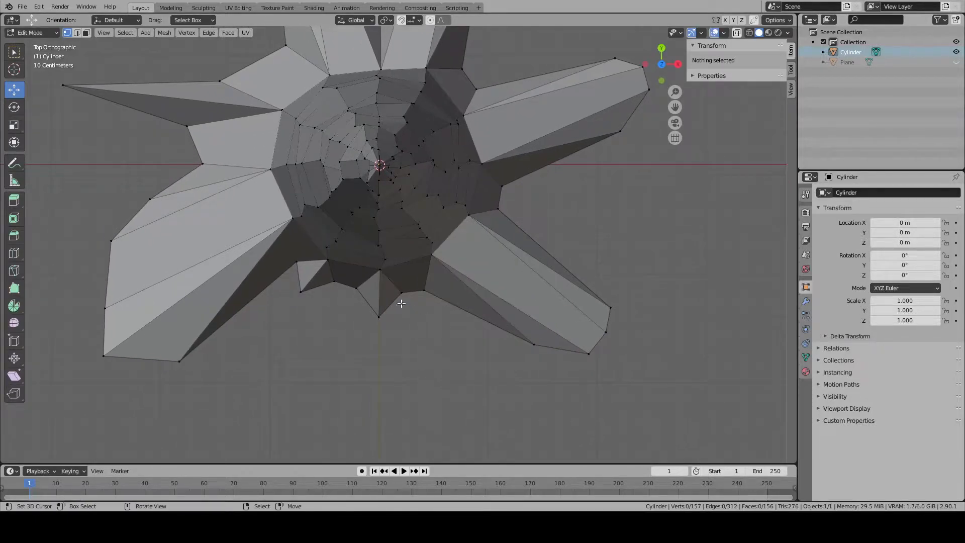
- Pull three base vertices outward along negative Y into a seventh root and move the side vertex towards the sixth root outward
right_click(404, 299)
right_click(381, 321, "shift")
right_click(361, 296, "shift")
key("g")
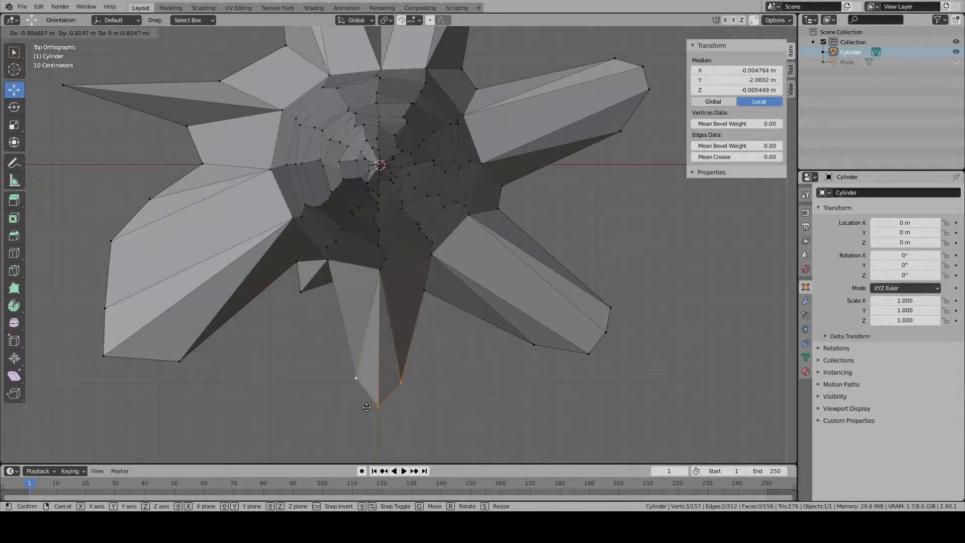
left_click(364, 443)
right_click(432, 311)
key("g")
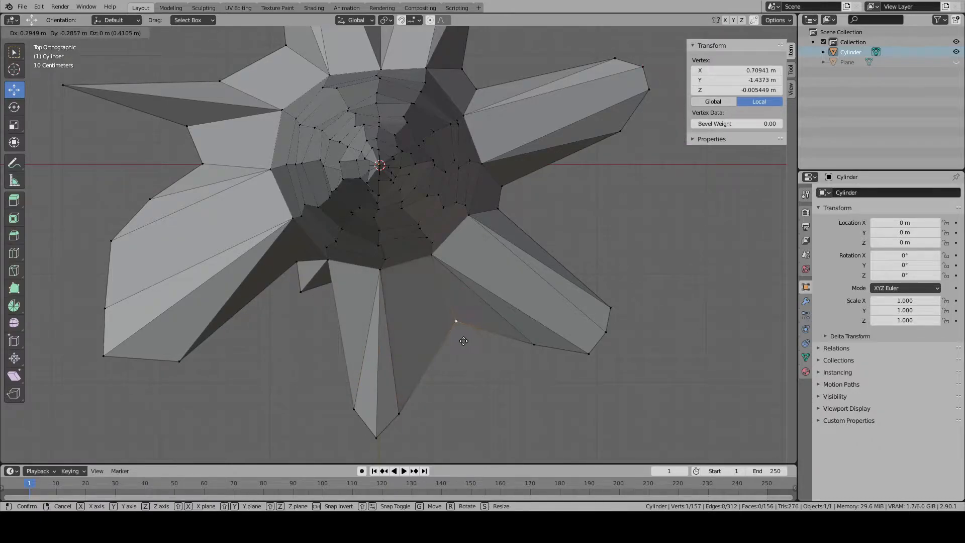
left_click(463, 340)
key("alt+a")
- Pull the next two base vertices out towards negative X and negative Y to start a small root
middle_click_drag(315, 284, 409, 191, "shift")
right_click(375, 235)
key("g")
left_click(381, 304)
scroll(409, 196, "up", 1)
right_click(391, 305)
key("KP_7")
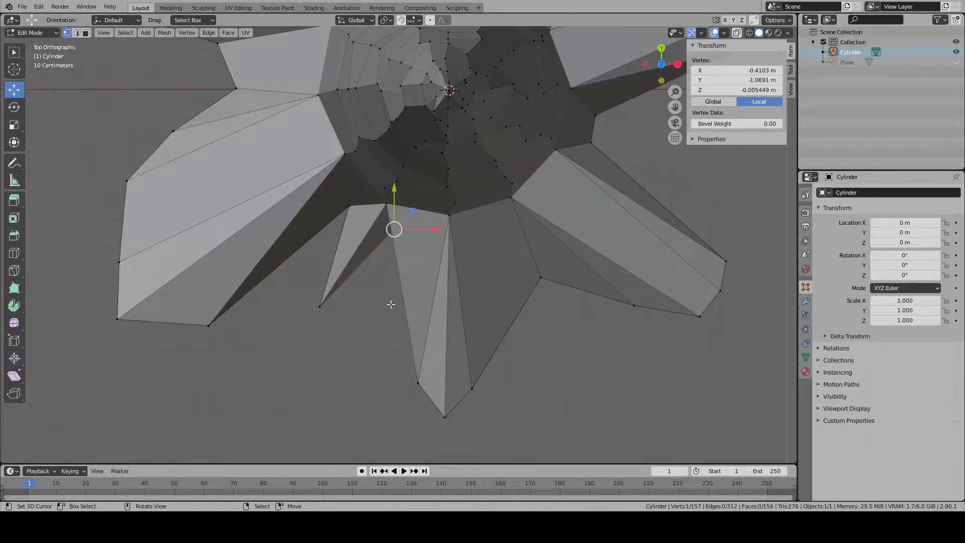
scroll(416, 278, "down", 1)
key("g")
left_click(392, 358)
- Move the small root's tip about -0.13 m in X and -0.18 m in Y and reposition the vertex beside it
right_click(334, 289)
key("g")
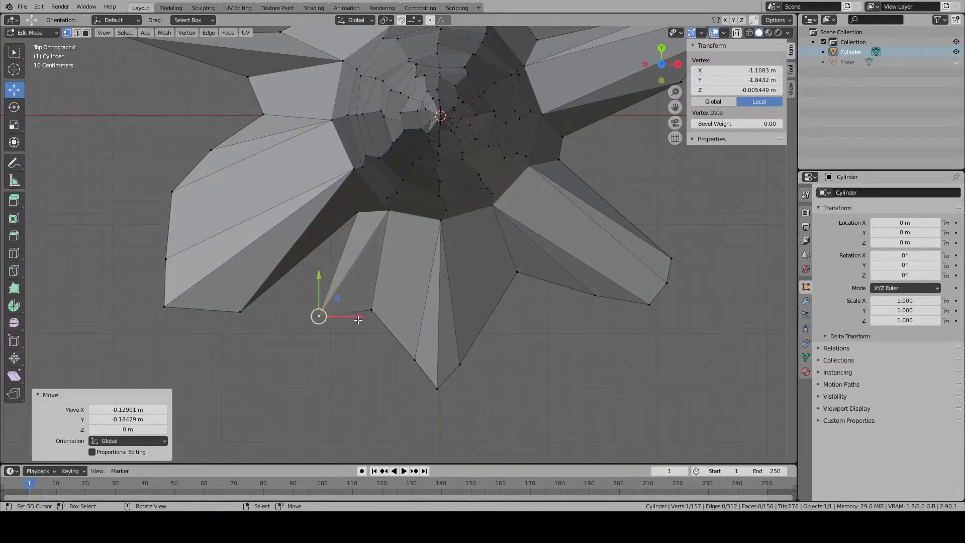
left_click(320, 310)
right_click(372, 309)
key("g")
left_click(363, 334)
key("g")
left_click(372, 302)
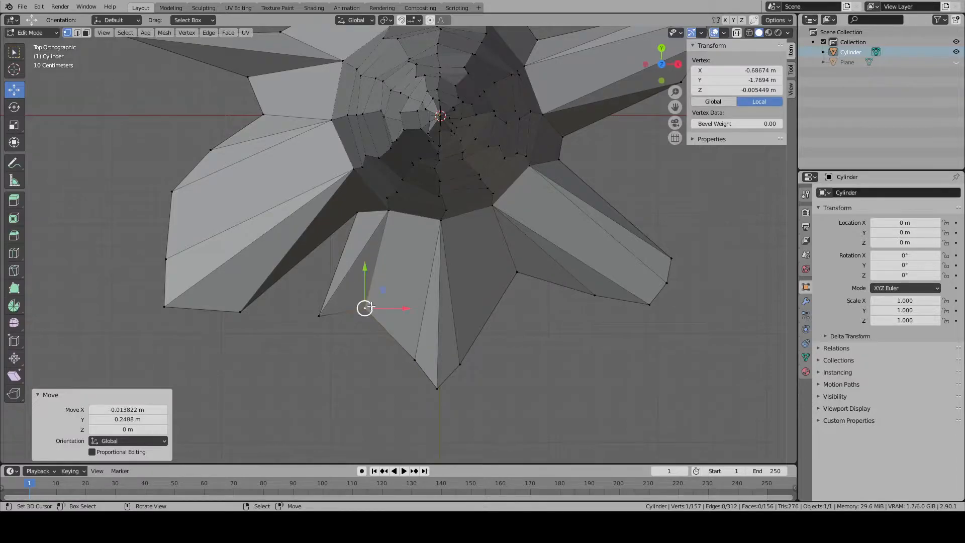
- Move the base vertex between the small root and the wide root outward, then clear the selection
right_click(358, 212)
key("g")
left_click(315, 296)
key("alt+a")
- Move the tip vertex of the pointed root to about X -2.73 m, Y 1.16 m
middle_click_drag(383, 377, 433, 284)
scroll(362, 327, "down", 3)
key("Tab")
middle_click_drag(362, 327, 398, 345)
scroll(366, 330, "up", 5)
scroll(397, 345, "down", 2)
key("Tab")
right_click(347, 386)
key("KP_7")
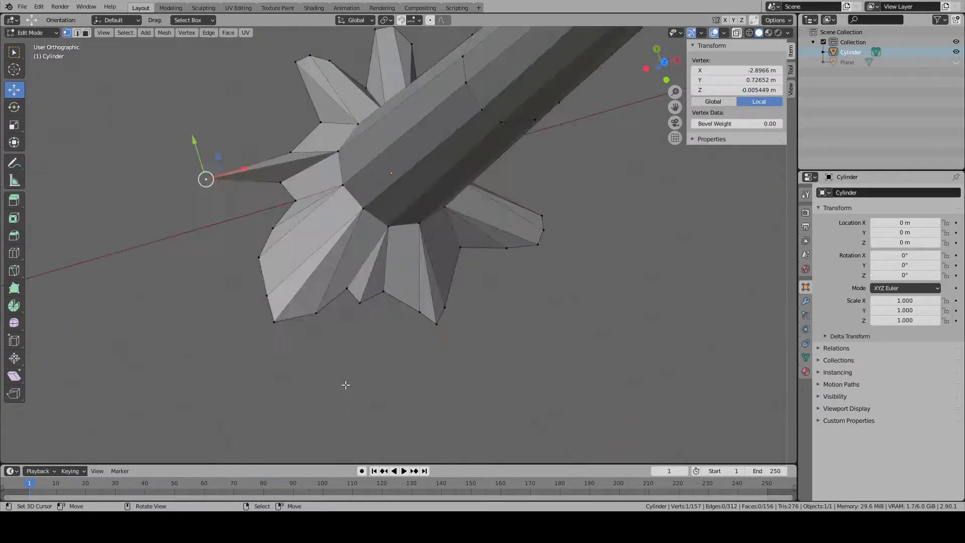
key("g")
left_click(378, 339)
- Add one loop cut around the lowest trunk section and lower it about 3.37 m towards the roots
key("Tab")
middle_click_drag(398, 338, 399, 256)
key("Tab")
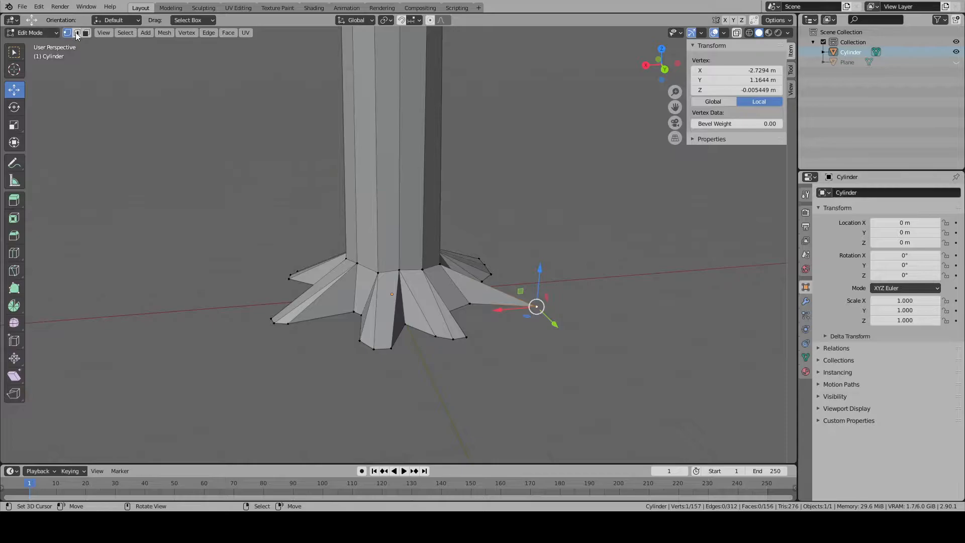
left_click(76, 34)
scroll(420, 222, "down", 7)
right_click(403, 81, "alt")
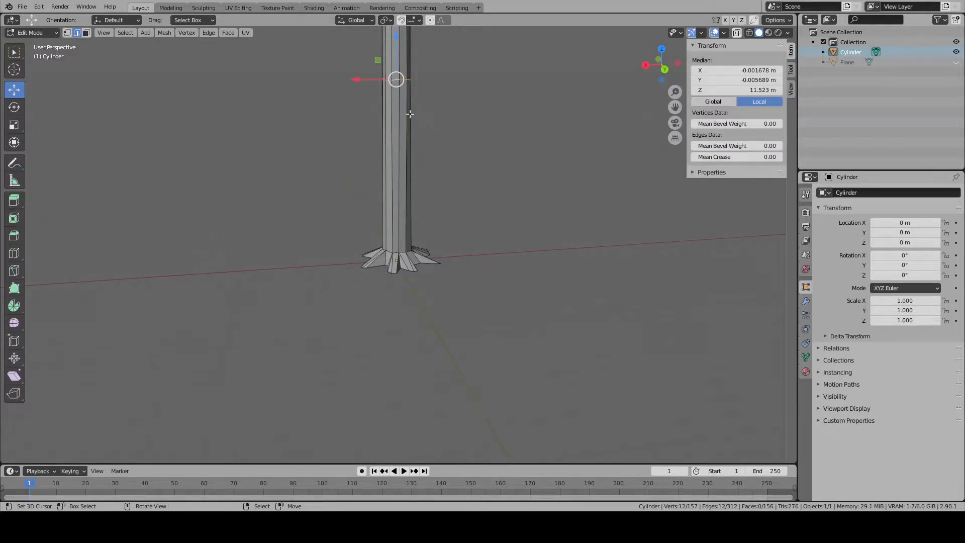
left_click(14, 253)
left_click(399, 150)
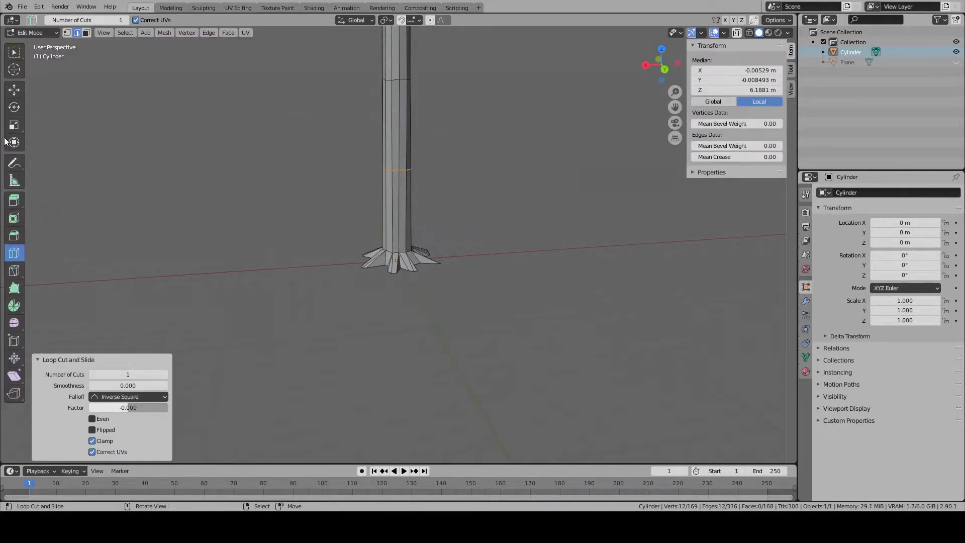
left_click(14, 94)
scroll(363, 137, "up", 3)
left_click_drag(397, 68, 397, 165)
scroll(397, 165, "up", 4)
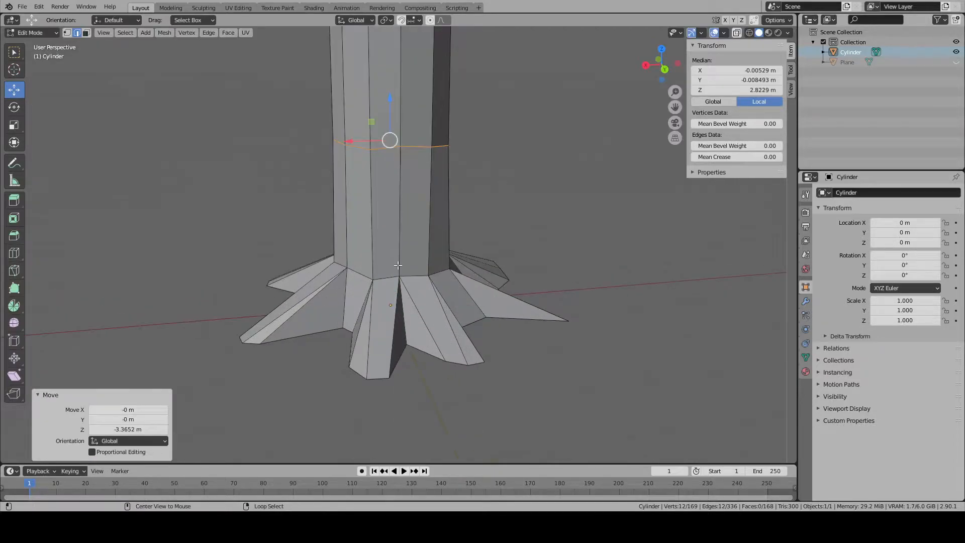
- Raise the ring of edges where the trunk meets the roots by about 0.71 m in Z
right_click(387, 280)
middle_click_drag(463, 276, 392, 228)
left_click(343, 254, "shift")
middle_click_drag(494, 245, 409, 269)
left_click(471, 276, "shift")
left_click_drag(396, 257, 398, 188)
key("s")
right_click(648, 269)
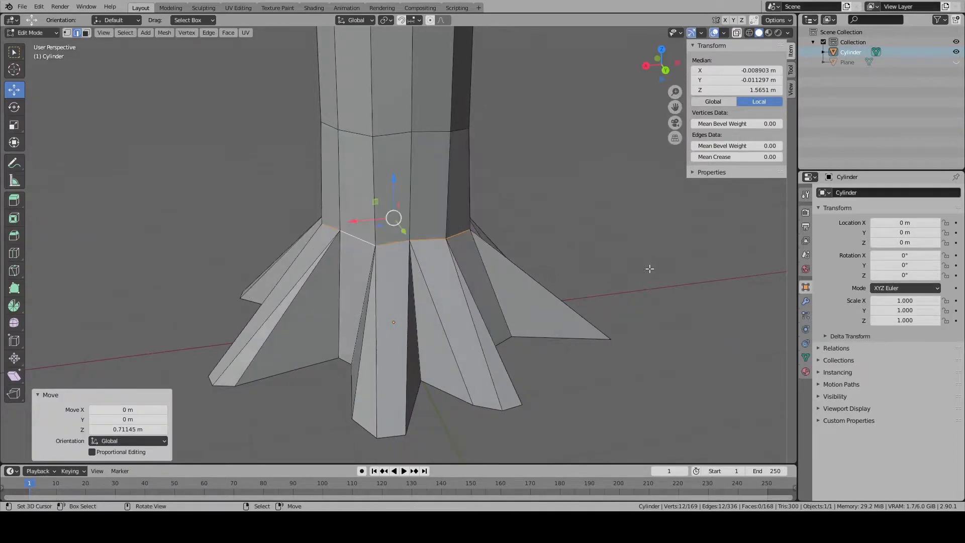
- Move the crest vertices of the two positive-Y roots outward from the trunk in top view
left_click(68, 33)
right_click(376, 246)
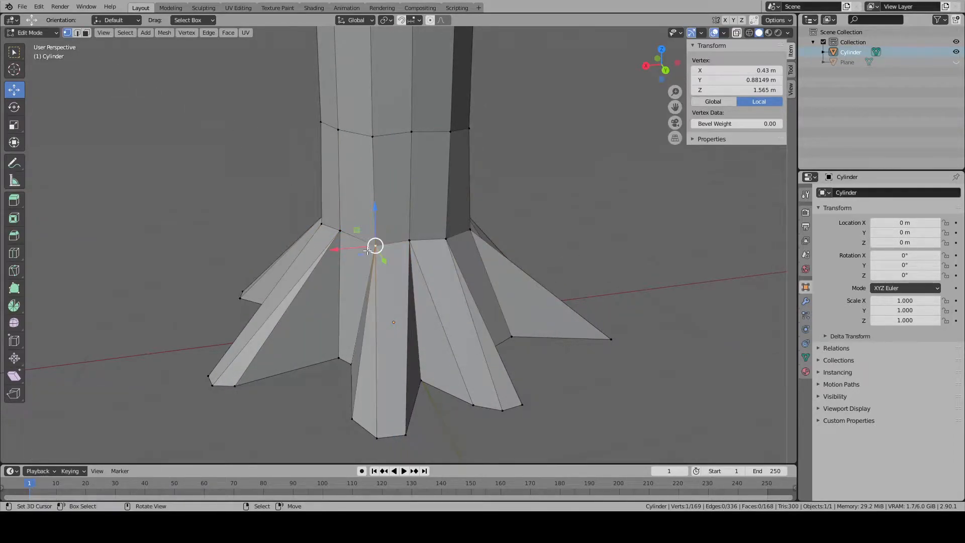
key("KP_7")
middle_click_drag(463, 165, 463, 152, "shift")
key("KP_Decimal")
scroll(388, 258, "down", 6)
left_click(349, 240, "shift")
left_click_drag(356, 226, 361, 207)
- Move the two crest vertices of the positive-X root outward and clear the selection
right_click(459, 308)
right_click(483, 368, "shift")
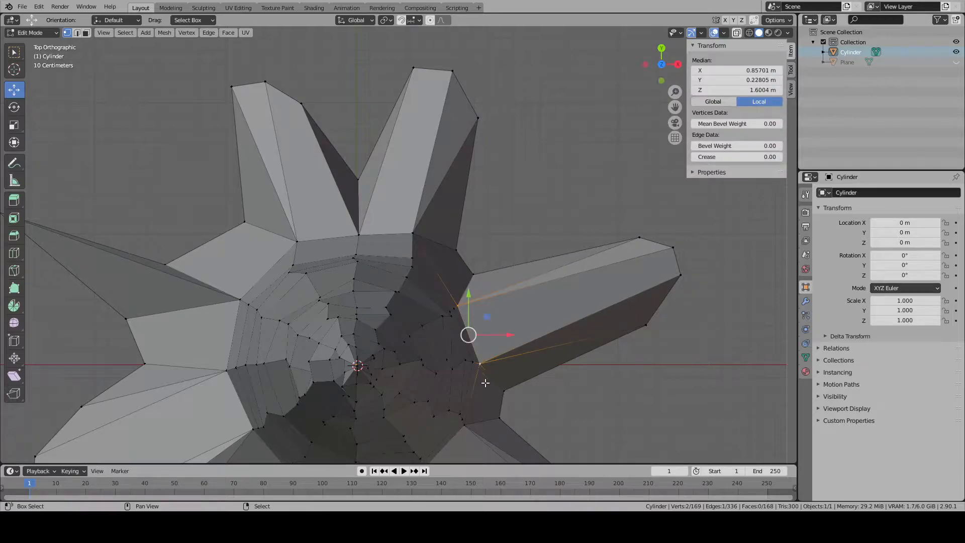
right_click(487, 363)
right_click(460, 306)
right_click(483, 363, "shift")
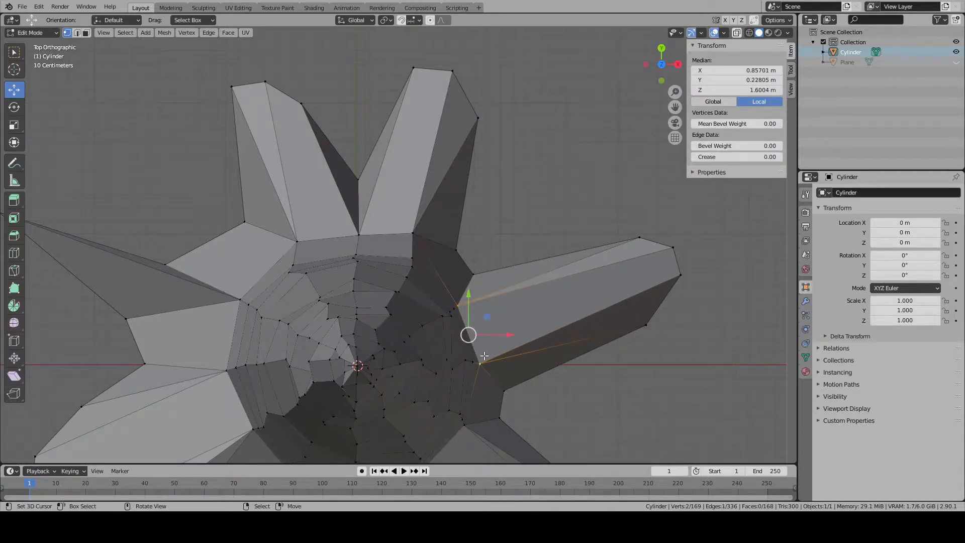
key("g")
left_click(500, 358)
key("alt+a")
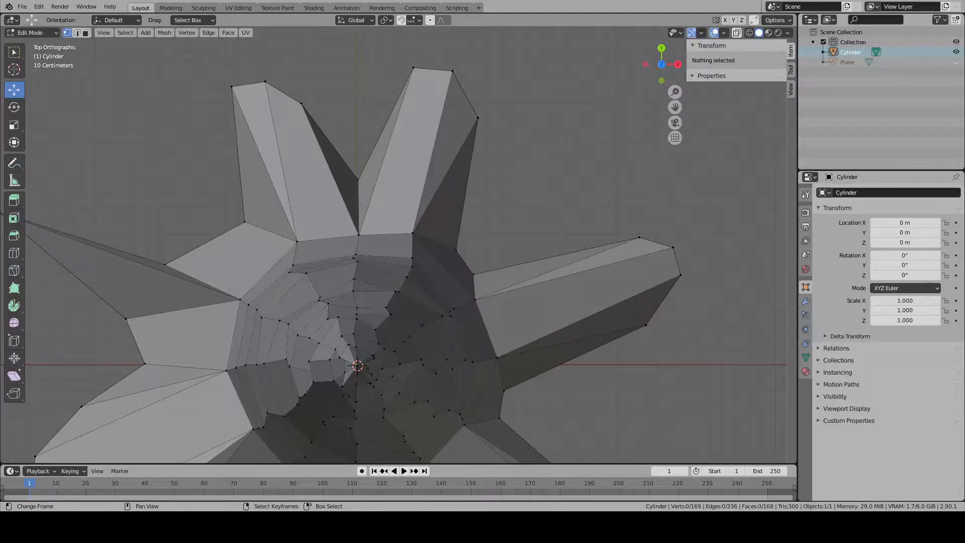
- Move the two crest vertices of the sixth root outward towards positive X and negative Y
middle_click_drag(476, 317, 437, 144, "shift")
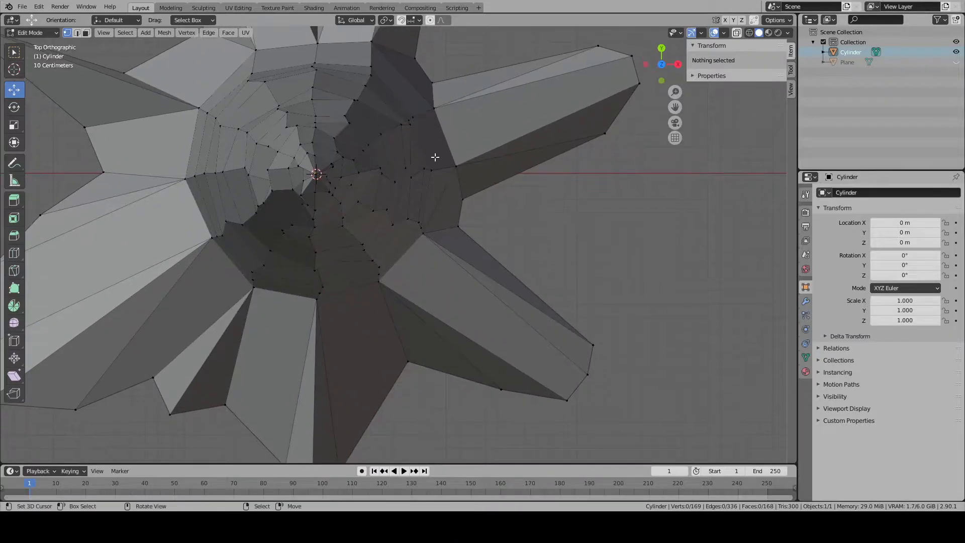
right_click(423, 235)
right_click(425, 241, "shift")
key("g")
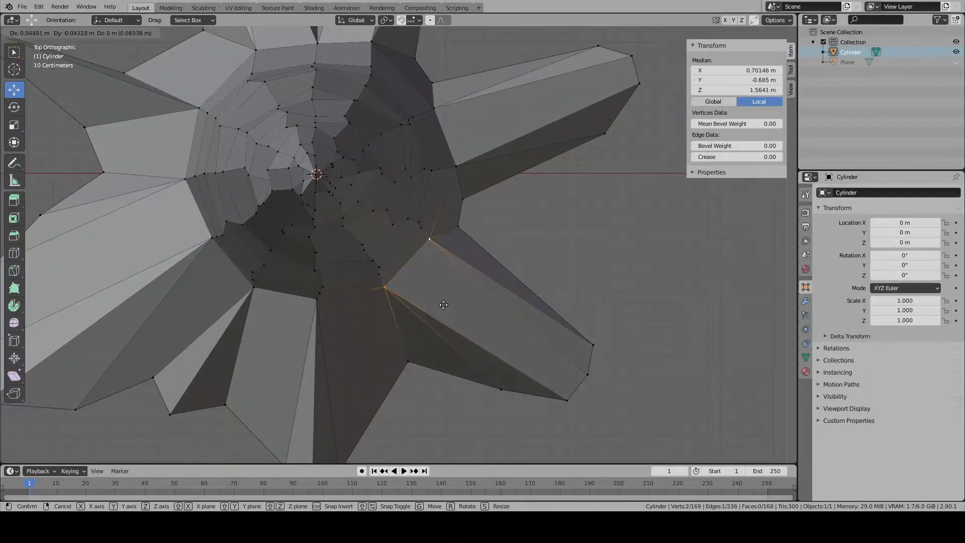
left_click(456, 315)
key("alt+a")
- Pull the crest vertex of the negative-Y root and the crest vertex of the small root outward
middle_click_drag(365, 340, 454, 289, "shift")
right_click(407, 247)
key("g")
left_click(392, 301)
key("alt+a")
right_click(345, 237)
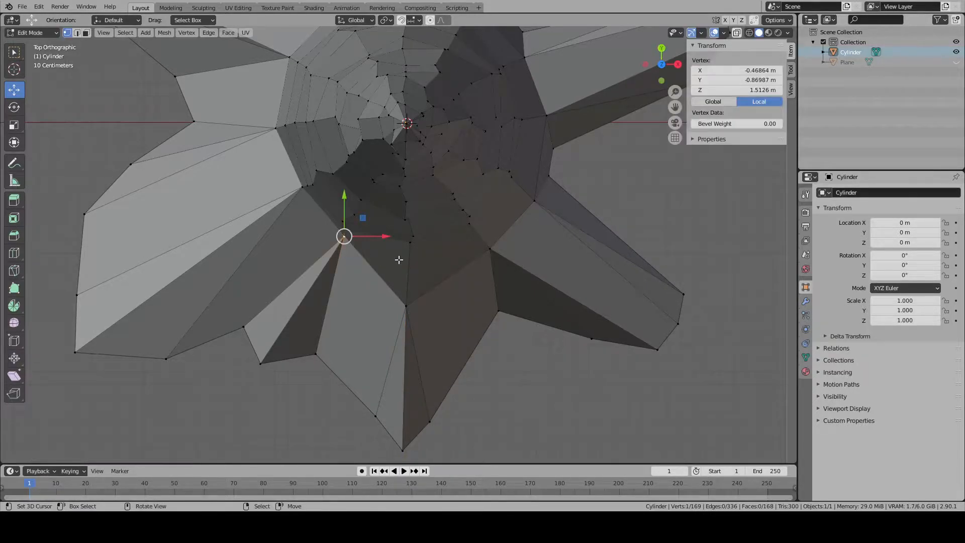
key("g")
left_click(377, 280)
- Move the two crest vertices of the wide root outward towards negative X and negative Y
right_click(303, 187)
right_click(275, 130, "shift")
key("g")
left_click(222, 181)
key("alt+a")
- Pull the crest vertex of the pointed root outward towards negative X
middle_click_drag(299, 211, 368, 359, "shift")
right_click(353, 206)
key("g")
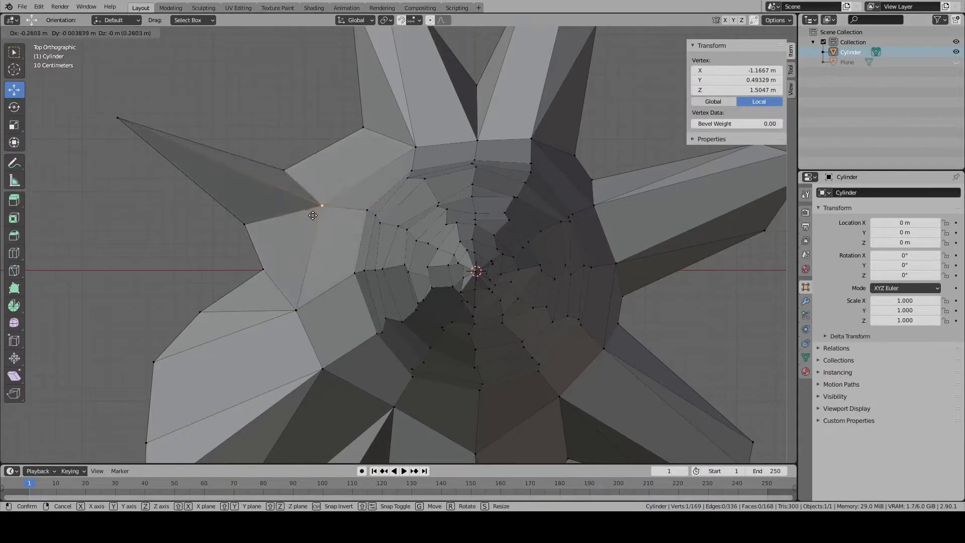
left_click(317, 219)
key("alt+a")
- Inspect the flared trunk base and roots from several sides in Object Mode
middle_click_drag(370, 322, 526, 274)
key("Tab")
key("alt+a")
scroll(453, 275, "down", 5)
middle_click_drag(453, 275, 585, 289)
middle_click_drag(438, 295, 637, 296)
scroll(427, 282, "down", 3)
scroll(358, 322, "up", 7)
middle_click_drag(405, 281, 333, 248)
- Widen the pointed root by moving one base vertex out to its tip and the next by -0.14 m X, 0.18 m Y
key("Tab")
left_click(400, 308)
key("KP_7")
key("g")
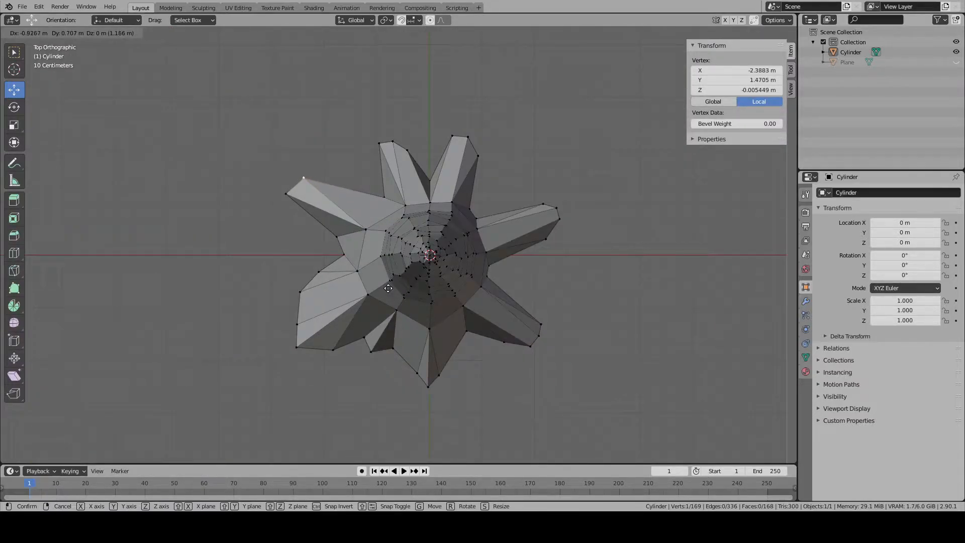
left_click(408, 300)
key("Tab")
key("Tab")
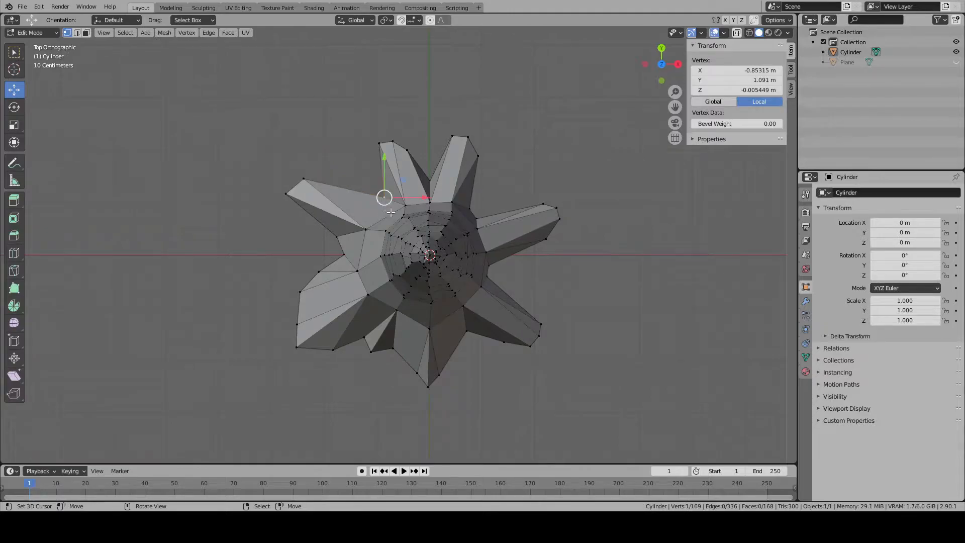
key("g")
left_click(335, 193)
- Delete only the four-sided face on the positive-Y side of the formerly pointed root
left_click(86, 32)
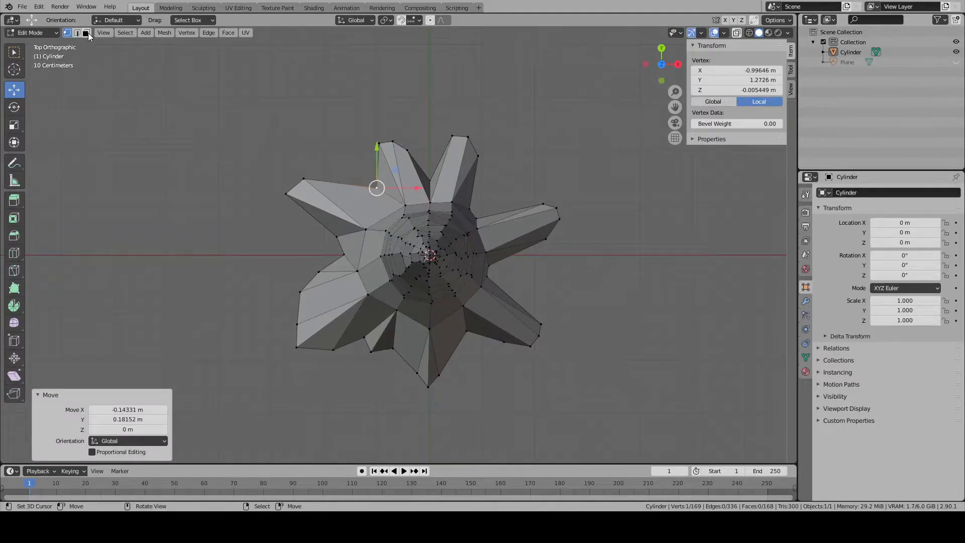
left_click(338, 202)
key("x")
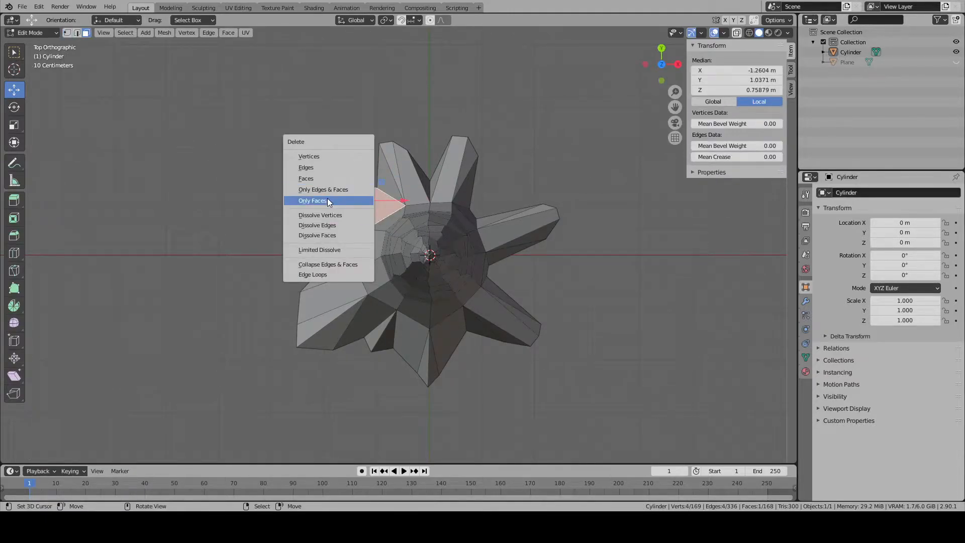
left_click(327, 201)
- Fill the opening on the root's positive-Y side with two triangular faces built from its edges
scroll(181, 97, "up", 2)
left_click(77, 32)
right_click(308, 187, "shift")
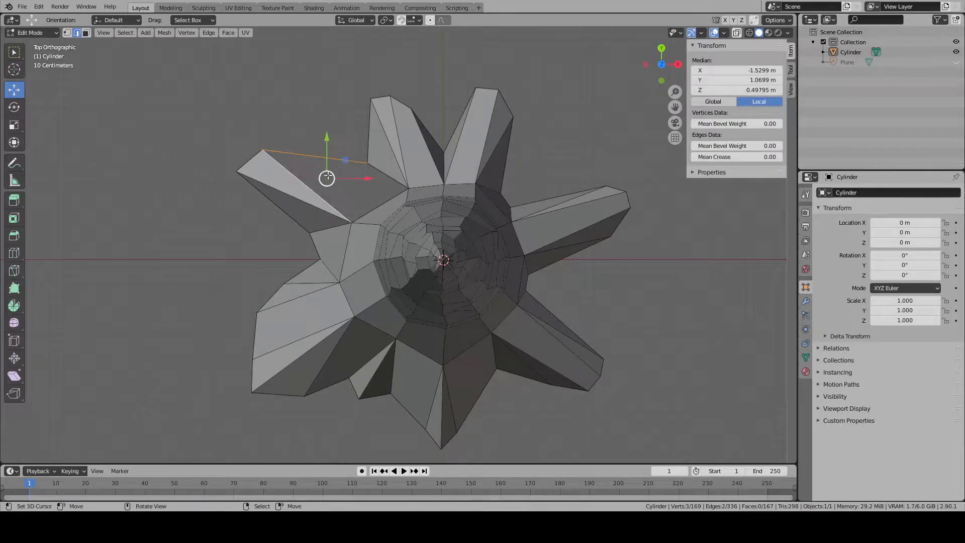
key("f")
right_click(360, 192)
right_click(384, 175, "shift")
key("f")
key("alt+a")
- Move the base vertex beside the newly filled triangles inward towards the trunk
left_click(67, 33)
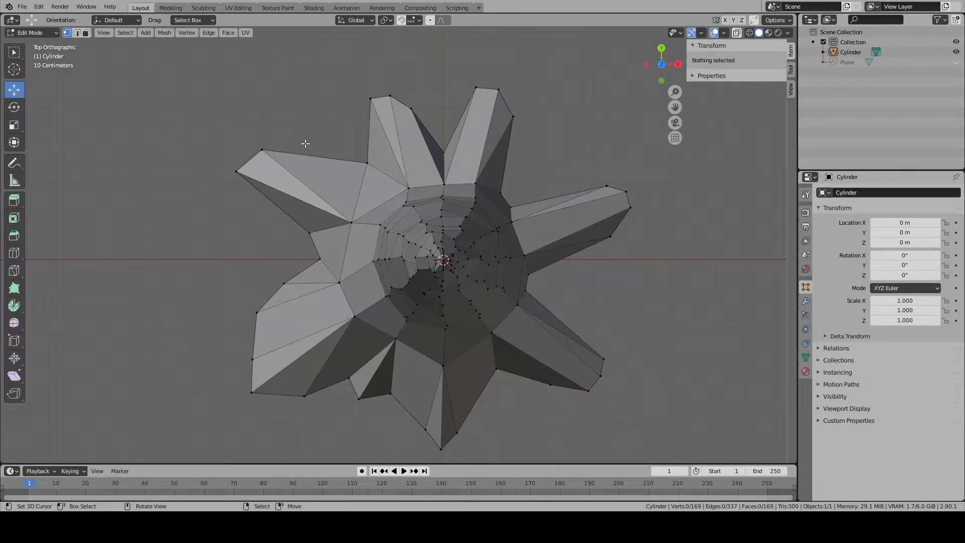
right_click(366, 163)
key("g")
left_click(355, 184)
key("Tab")
key("alt+a")
- Delete only the four-sided face in the gap beside the wide root on the negative-X side
scroll(327, 352, "down", 5)
scroll(327, 350, "down", 3)
middle_click_drag(327, 350, 445, 269)
key("Tab")
scroll(445, 269, "up", 5)
left_click(86, 33)
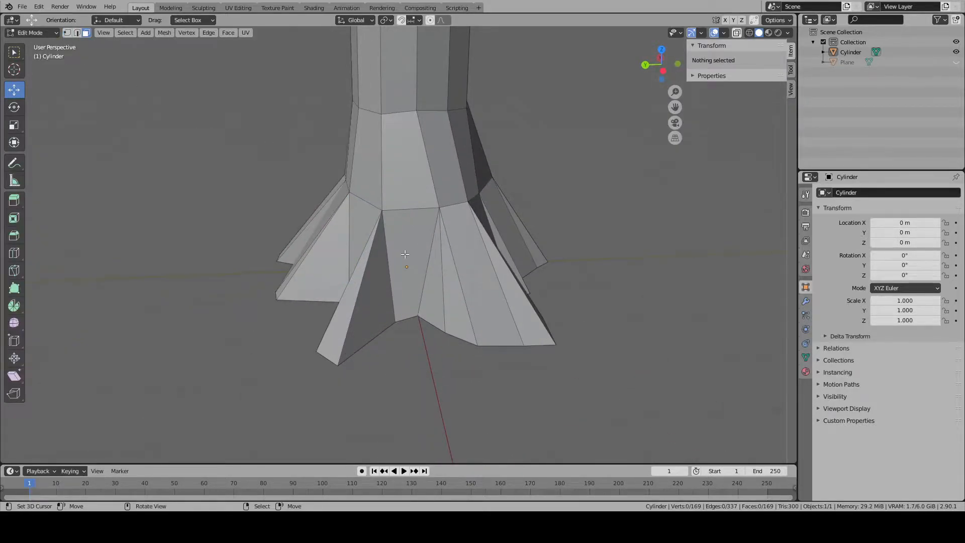
right_click(412, 282)
key("x")
left_click(414, 288)
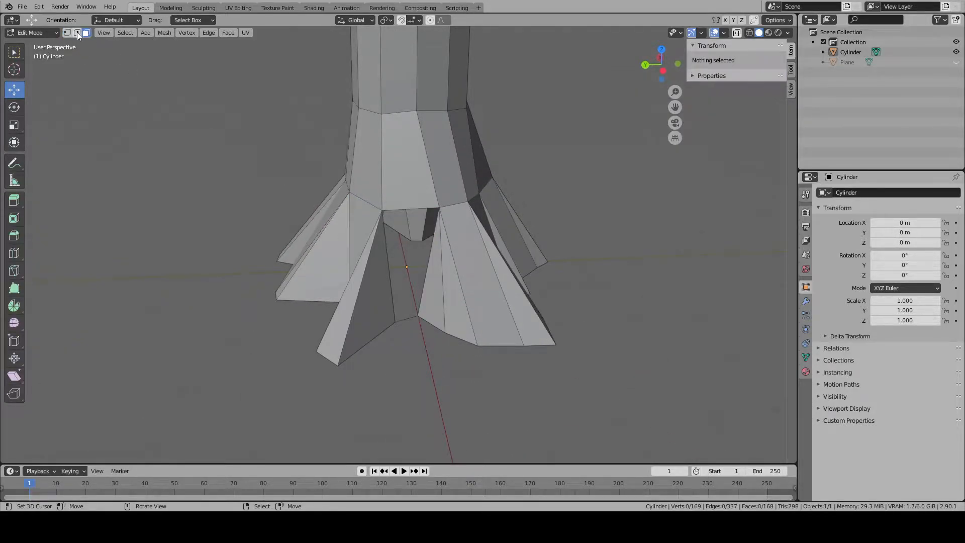
- Close the gap beside the wide root with two triangular faces made from the surrounding edges
left_click(77, 33)
scroll(321, 171, "up", 1)
right_click(414, 204)
right_click(431, 274, "shift")
key("f")
right_click(410, 302)
right_click(391, 302, "shift")
key("f")
key("alt+a")
- Delete only the three four-sided faces between the roots on the trunk's negative-Y side, keeping their edges
middle_click_drag(403, 301, 312, 296)
left_click(86, 33)
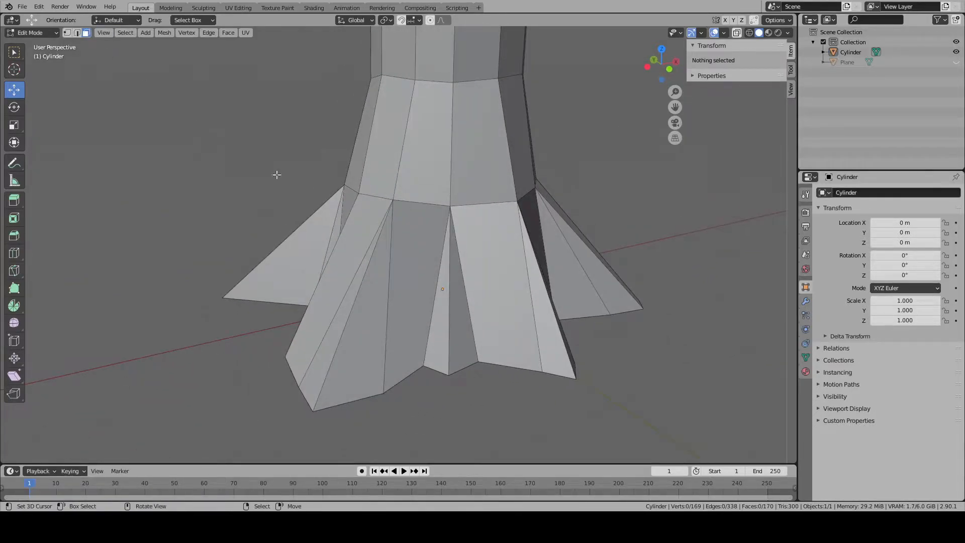
right_click(405, 294)
right_click(472, 282, "shift")
middle_click_drag(473, 282, 403, 291)
key("x")
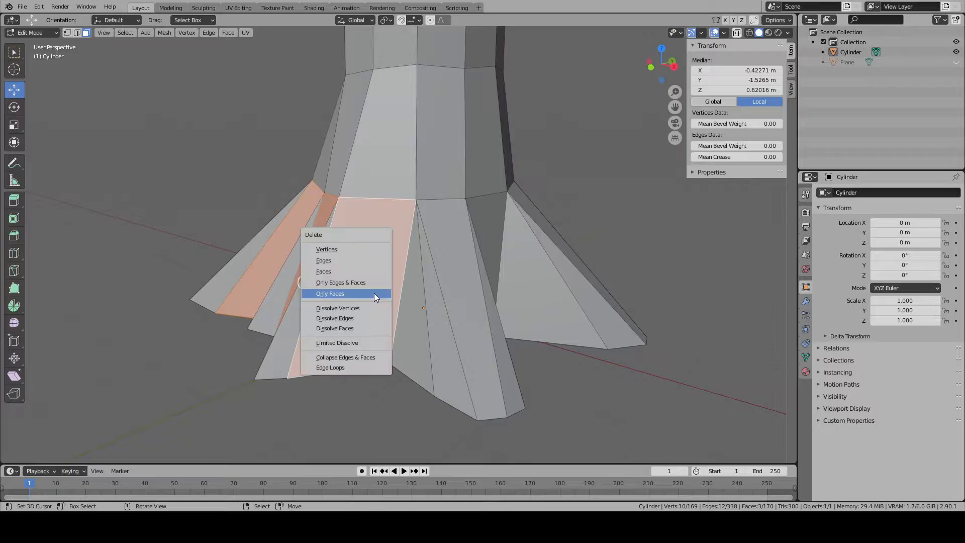
left_click(368, 293)
- Close the deleted gap nearest the positive-X side with two triangular faces built from its surrounding edges
right_click(384, 207)
right_click(400, 274, "shift")
key("f")
right_click(372, 330)
right_click(351, 362, "shift")
key("f")
key("alt+a")
middle_click_drag(365, 371, 462, 359)
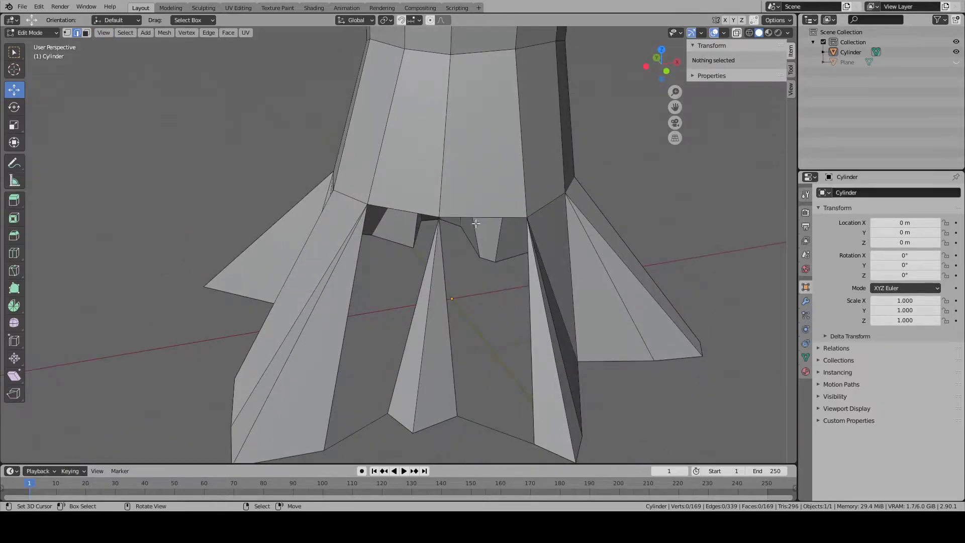
- Add a triangular face on each side of the narrow negative-Y root, using the trunk's lower edges and the root's side edges
right_click(478, 228)
right_click(456, 358)
right_click(448, 198, "shift")
right_click(436, 209)
right_click(457, 212)
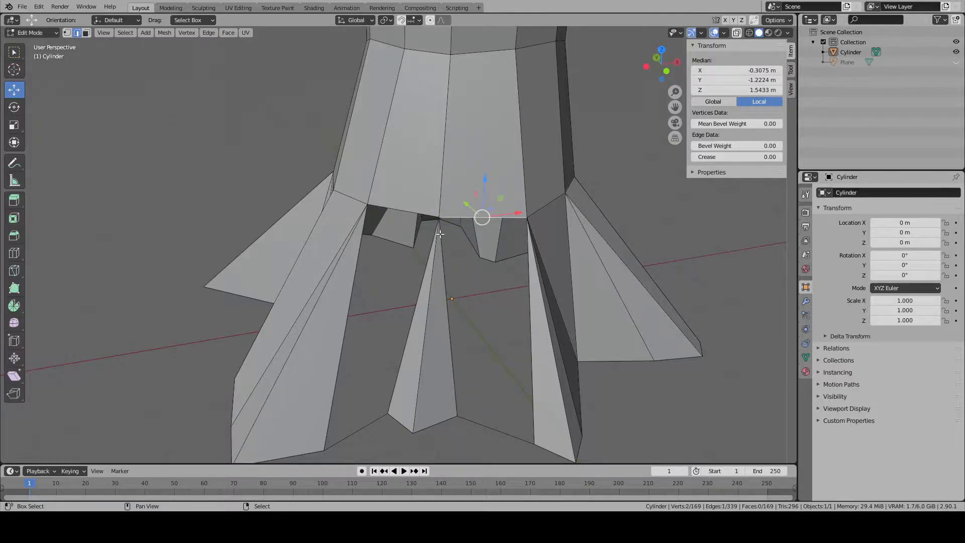
right_click(440, 235, "shift")
key("f")
right_click(427, 242)
right_click(416, 219, "shift")
key("f")
- Fill the remaining half of both gaps beside the narrow negative-Y root with triangular faces up to the neighbouring roots
right_click(410, 266)
right_click(351, 312)
right_click(372, 311, "shift")
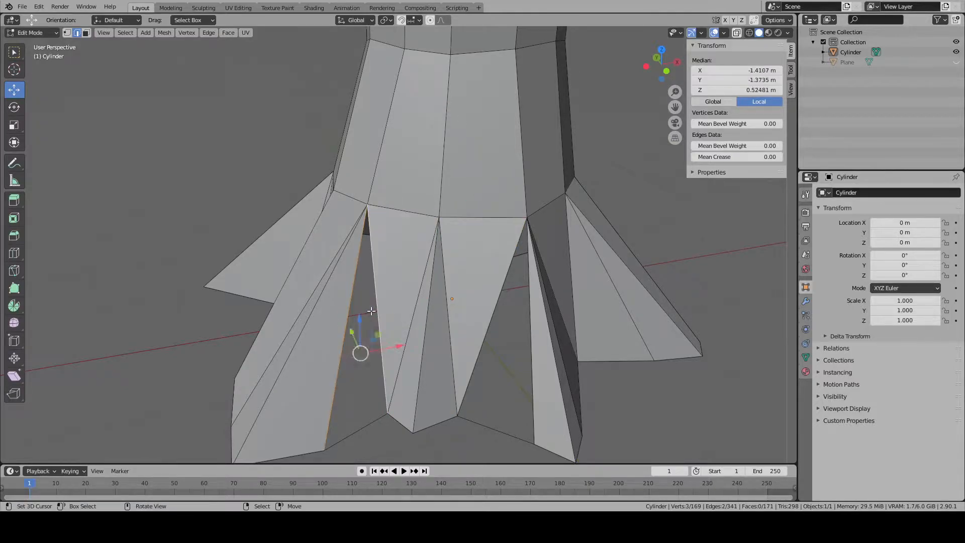
key("f")
right_click(494, 322)
right_click(528, 329, "shift")
key("f")
key("alt+a")
- Delete only the two four-sided faces on either side of the root on the positive-X side
middle_click_drag(579, 345, 433, 315)
right_click(383, 266)
middle_click_drag(382, 266, 350, 267)
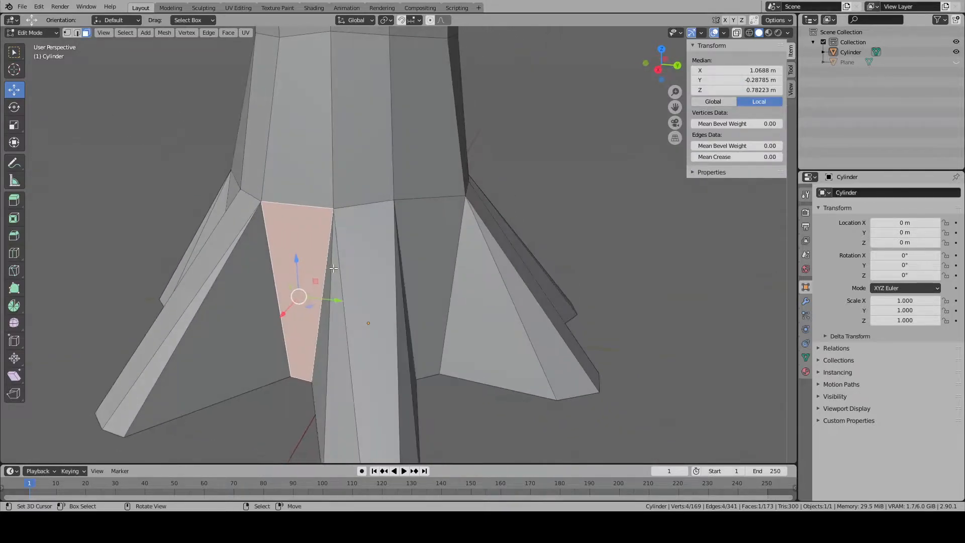
scroll(372, 277, "up", 1)
right_click(414, 294, "shift")
key("x")
left_click(414, 295)
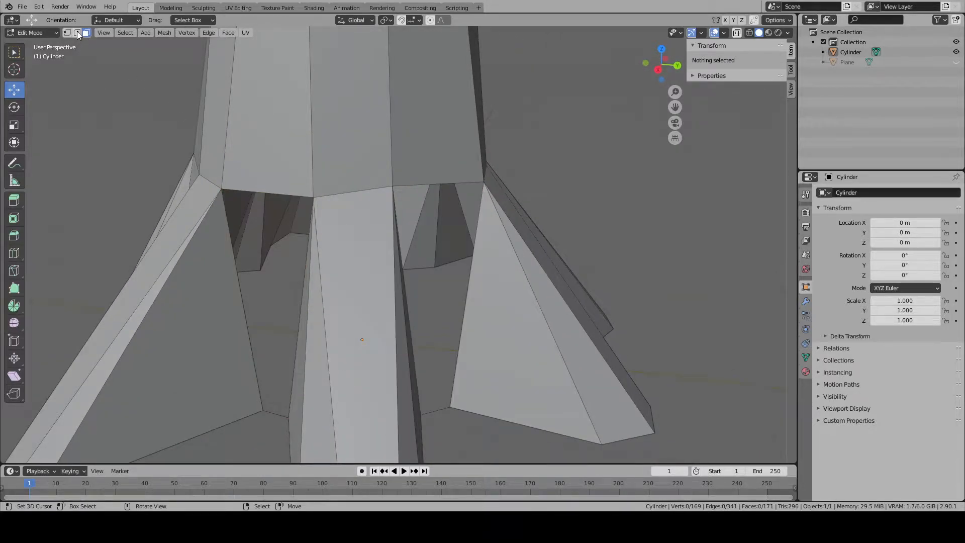
- Close the gap on the negative-Y side of the positive-X root with two triangular faces made from its edges
left_click(77, 33)
right_click(267, 195)
right_click(261, 381, "shift")
key("f")
right_click(292, 380)
right_click(278, 379, "shift")
key("f")
- Close the gap on the positive-Y side of the positive-X root with two triangular faces made from its edges
right_click(411, 214)
middle_click_drag(411, 214, 393, 213)
right_click(392, 197)
right_click(382, 293, "shift")
key("f")
right_click(410, 307)
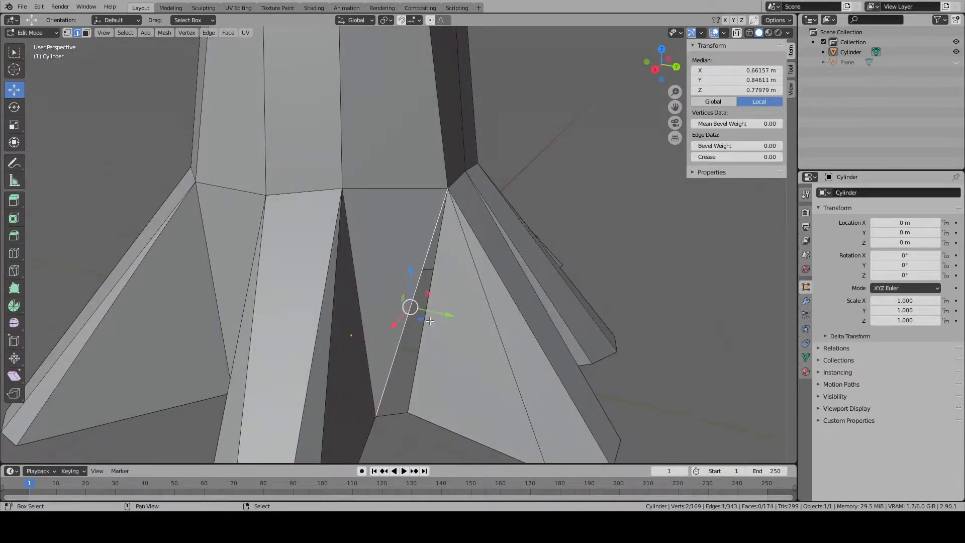
right_click(427, 322, "shift")
key("f")
key("alt+a")
- Inspect the retriangulated roots all around, leave mesh editing and view the full height of the trunk
middle_click_drag(454, 335, 244, 322)
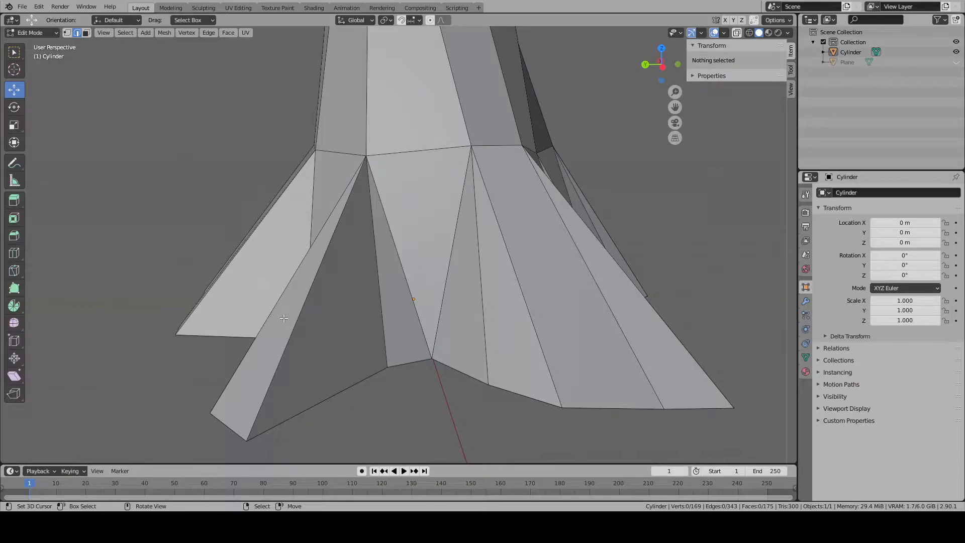
scroll(399, 292, "down", 6)
middle_click_drag(400, 293, 453, 252)
left_click(86, 32)
scroll(372, 196, "down", 3)
key("Tab")
key("a")
key("a")
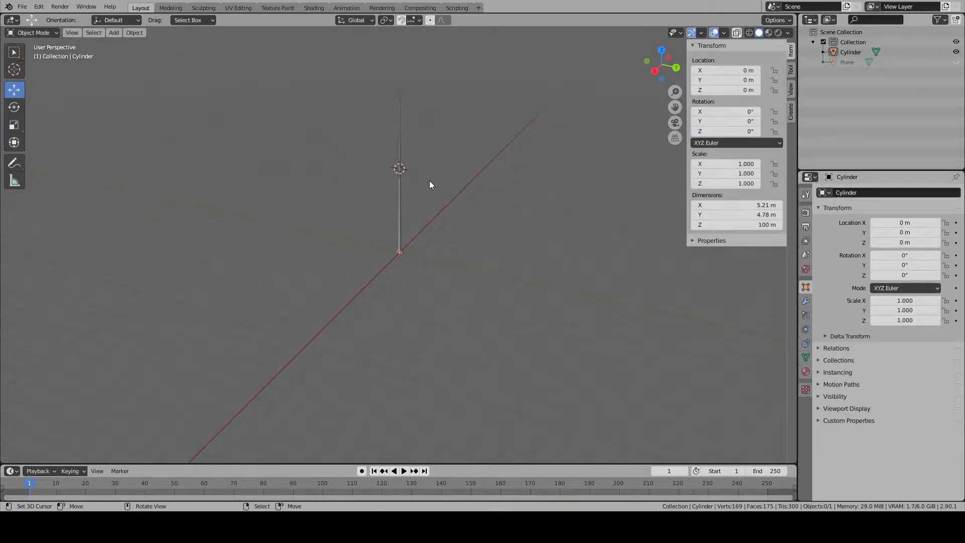
left_click(399, 151)
scroll(400, 159, "up", 5)
left_click(419, 209)
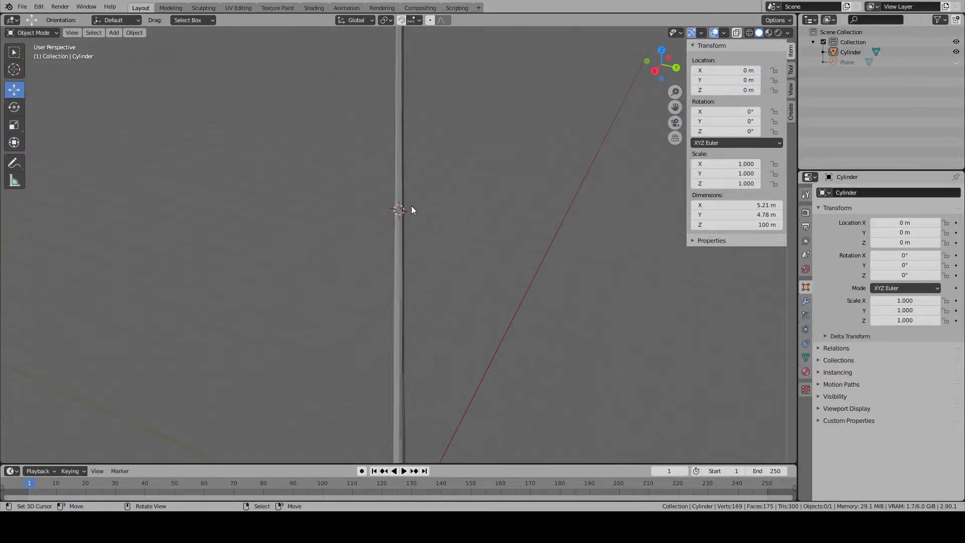
key("shift+a")
- Place the 3D cursor at the centre of the edge loop around the trunk near mid-height, working in Edit Mode and returning to Object Mode
scroll(494, 246, "up", 5)
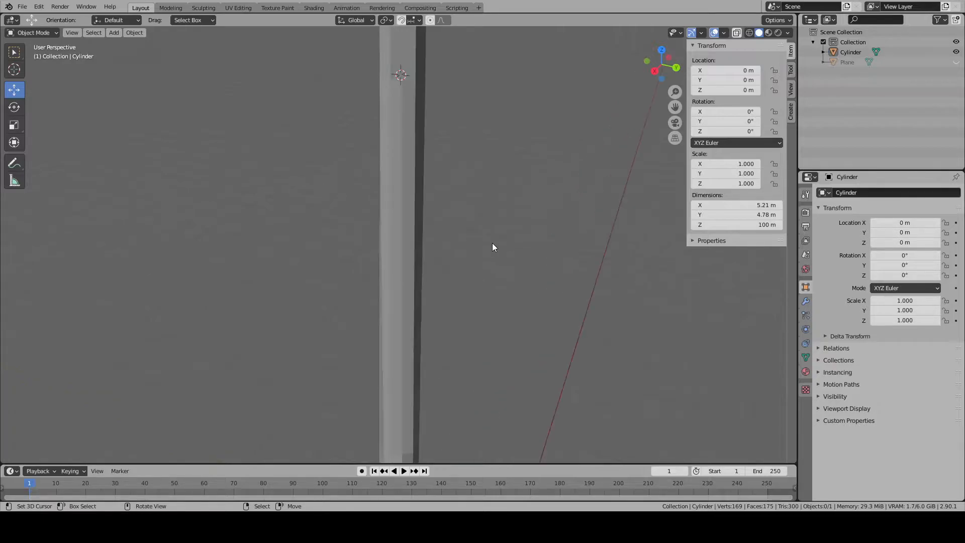
key("Tab")
right_click(391, 117, "alt")
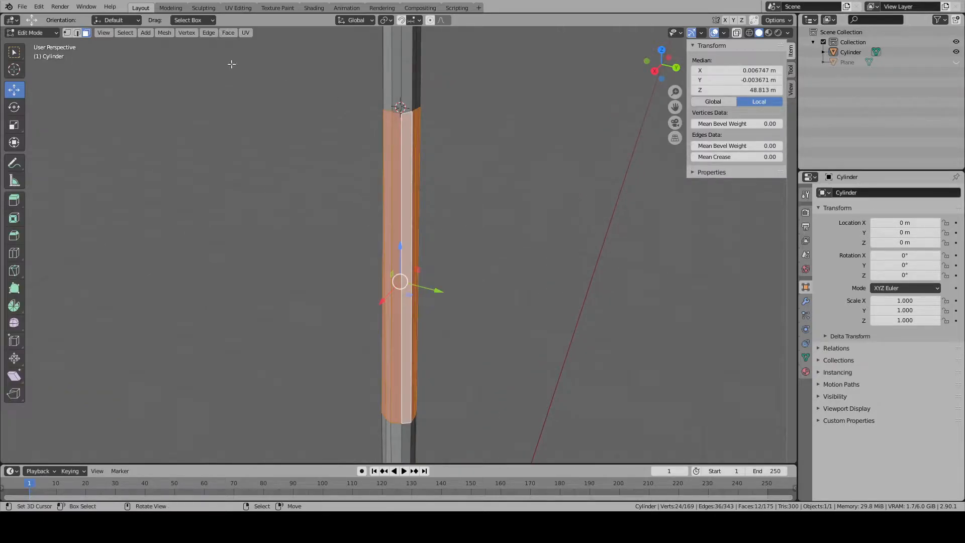
left_click(78, 33)
right_click(391, 109, "alt")
right_click(393, 110, "alt")
scroll(401, 112, "up", 1)
key("KP_Decimal")
key("Tab")
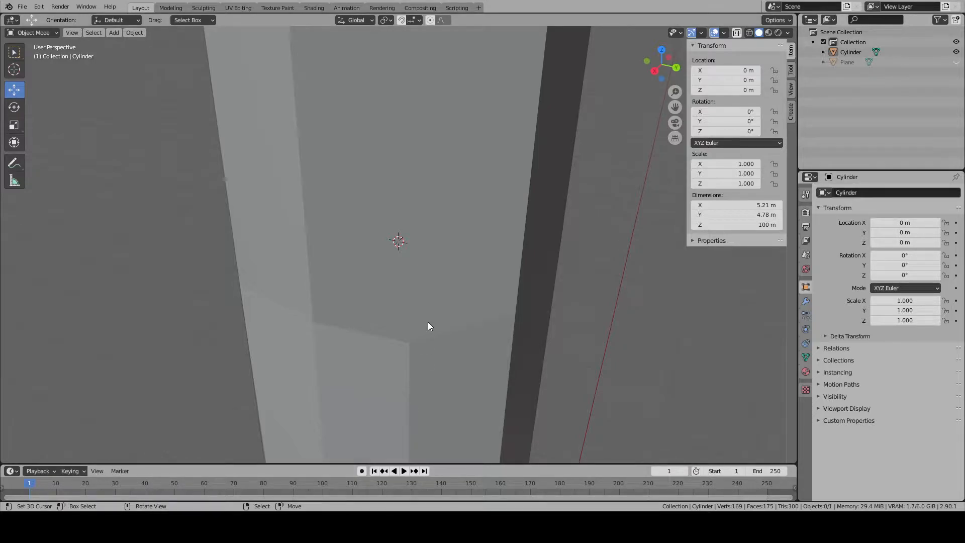
scroll(429, 326, "down", 5)
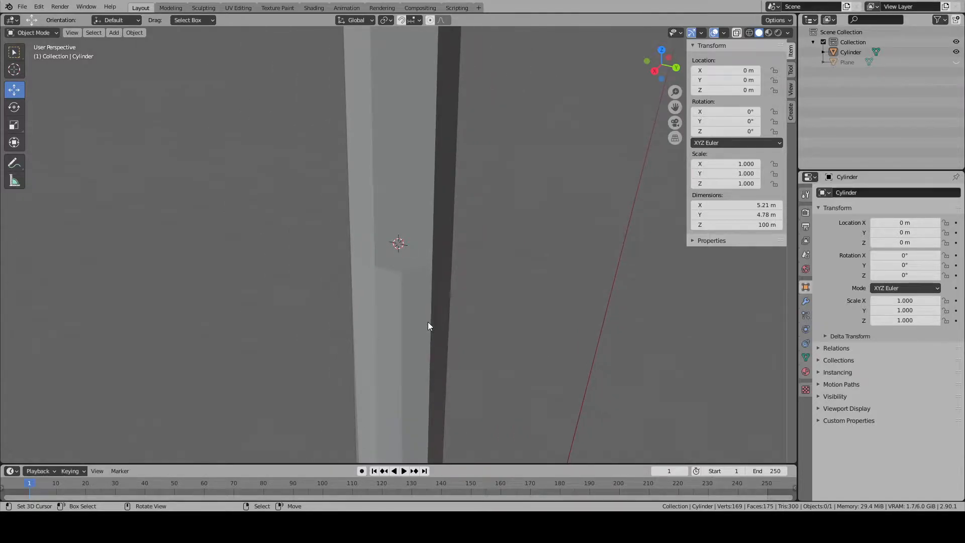
key("shift+a")
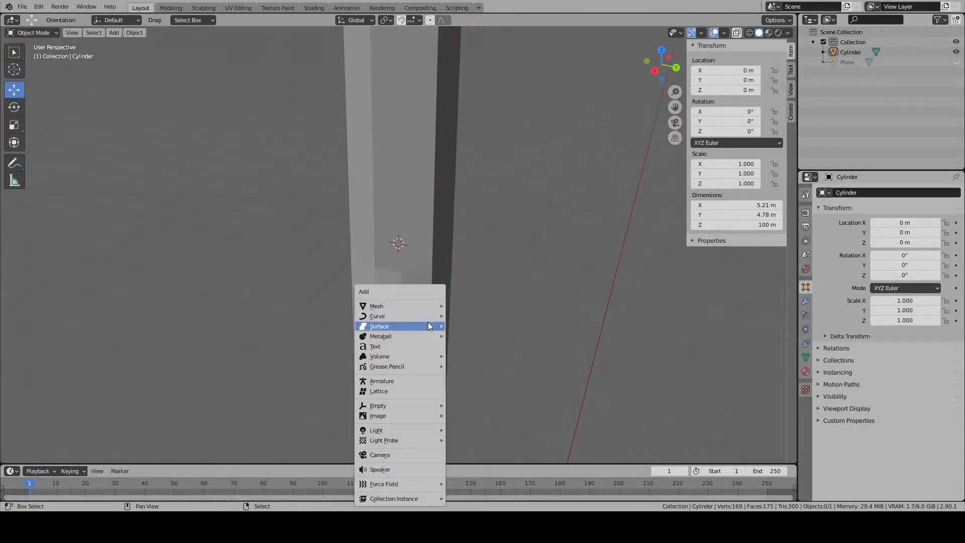
mouse_move(417, 309)
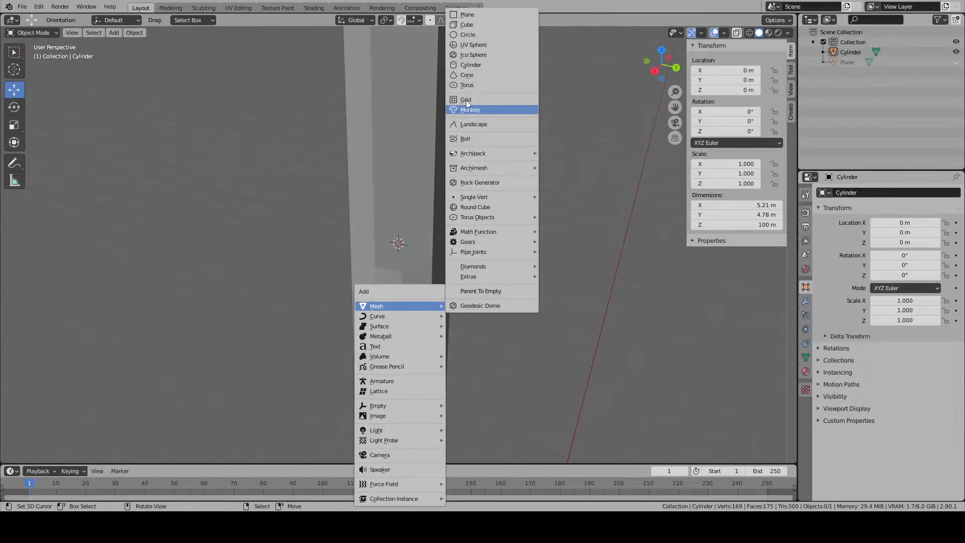
scroll(585, 301, "down", 8)
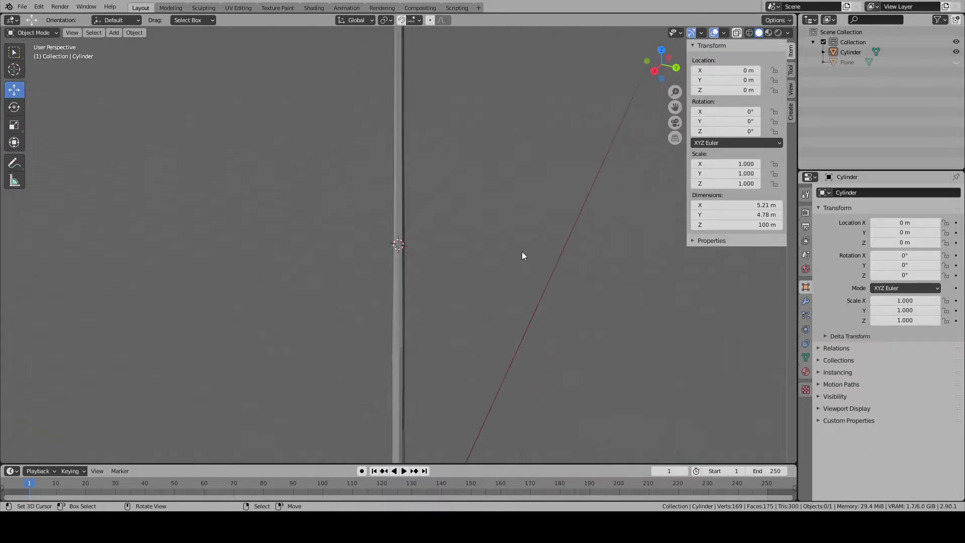
- Add a cylinder mesh at the 3D cursor on the trunk and set its vertices to 6
key("shift+a")
mouse_move(372, 265)
mouse_move(431, 209)
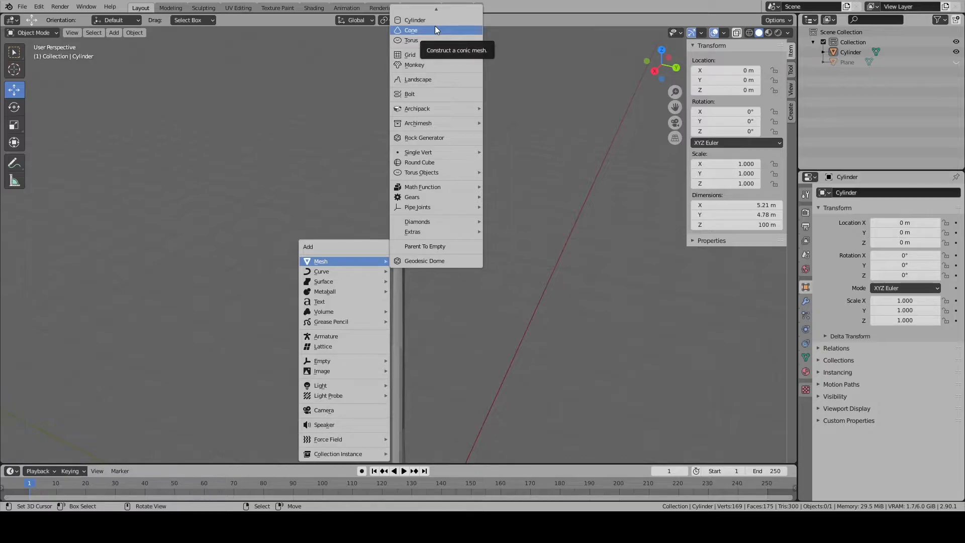
scroll(436, 30, "up", 4)
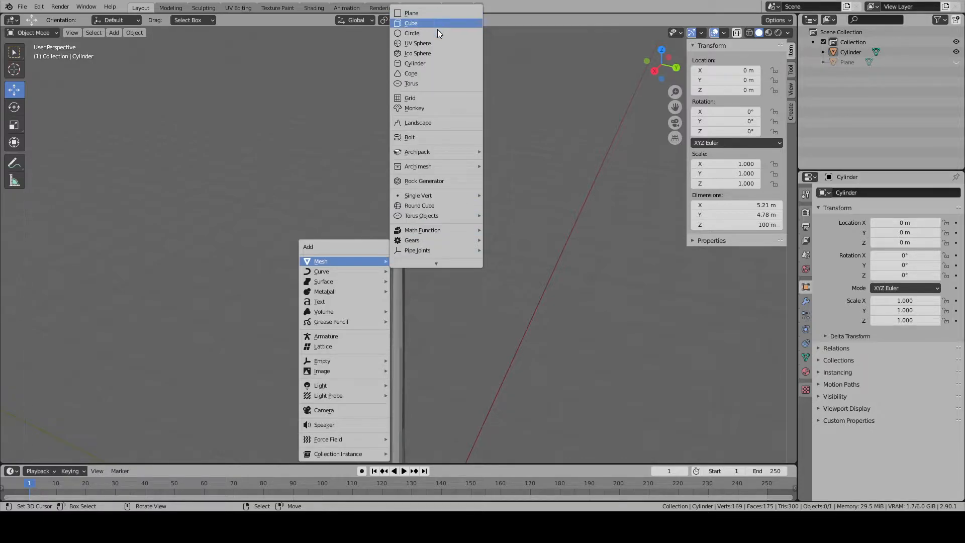
left_click(417, 64)
left_click(149, 333)
type("16")
key("BackSpace")
type("6")
key("Return")
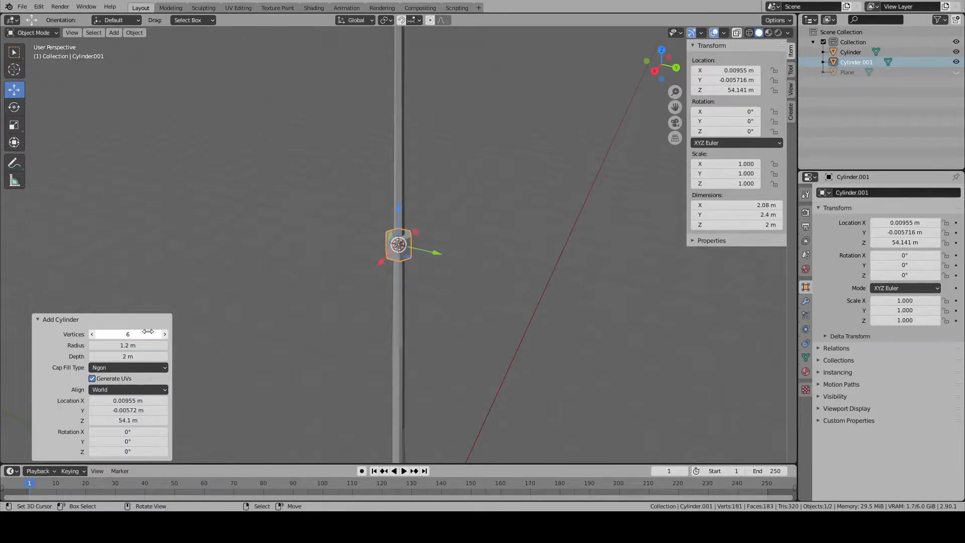
- Remove only the top cap face of the six-sided cylinder in Edit Mode
key("Tab")
scroll(365, 218, "up", 5)
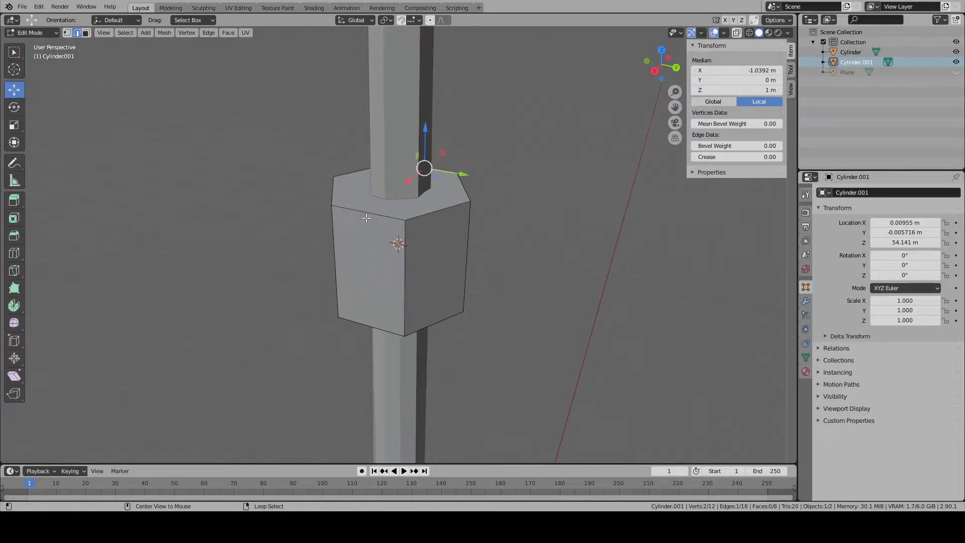
left_click(365, 217, "alt")
key("x")
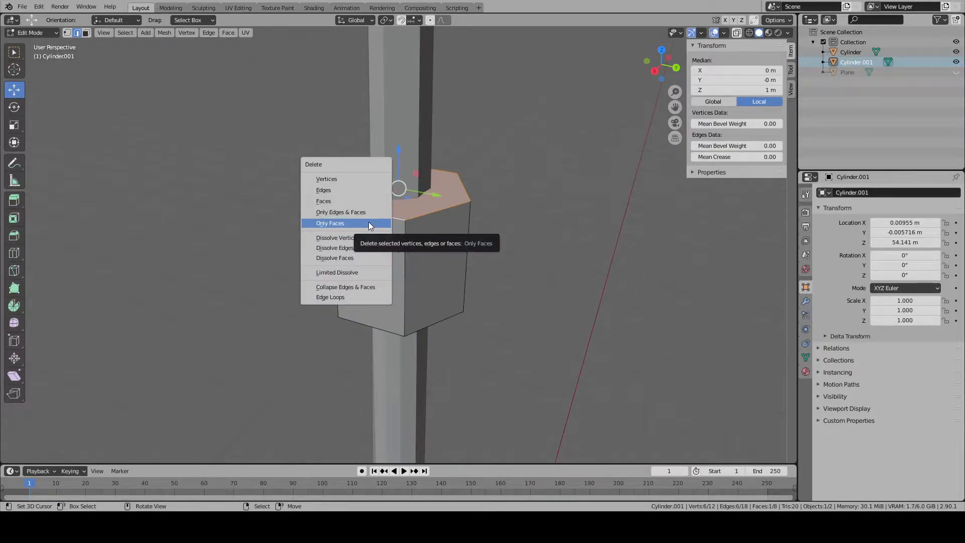
left_click(369, 223)
- Select all of the open cylinder's geometry and rotate it 90° about the X axis in the right view
key("l")
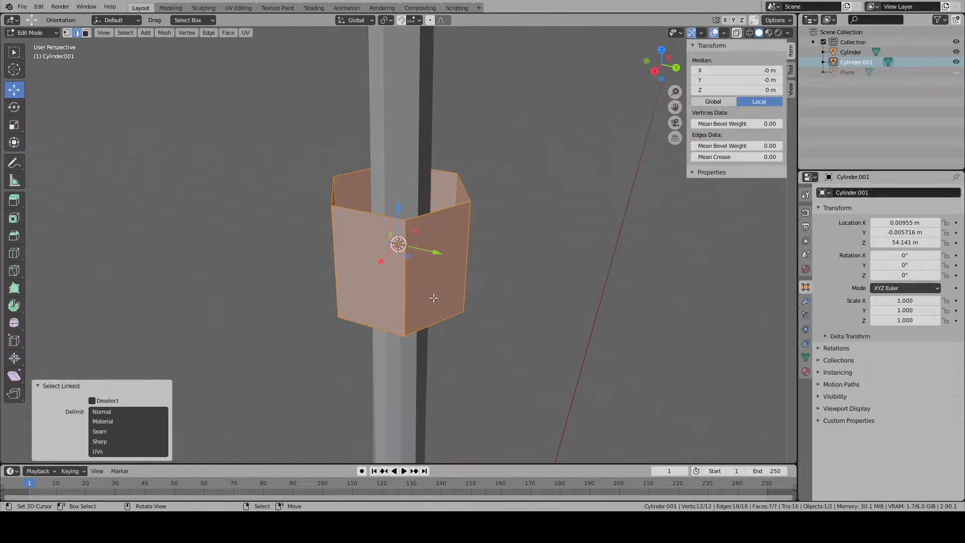
key("KP_3")
key("r")
key("x")
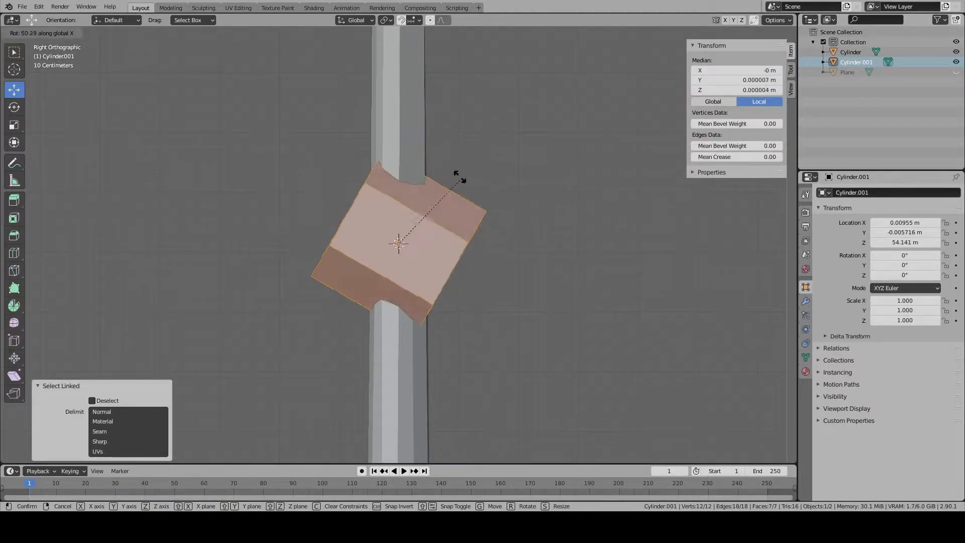
type("90")
key("Return")
- Move the rotated cylinder geometry 1 m along the Y axis
key("g")
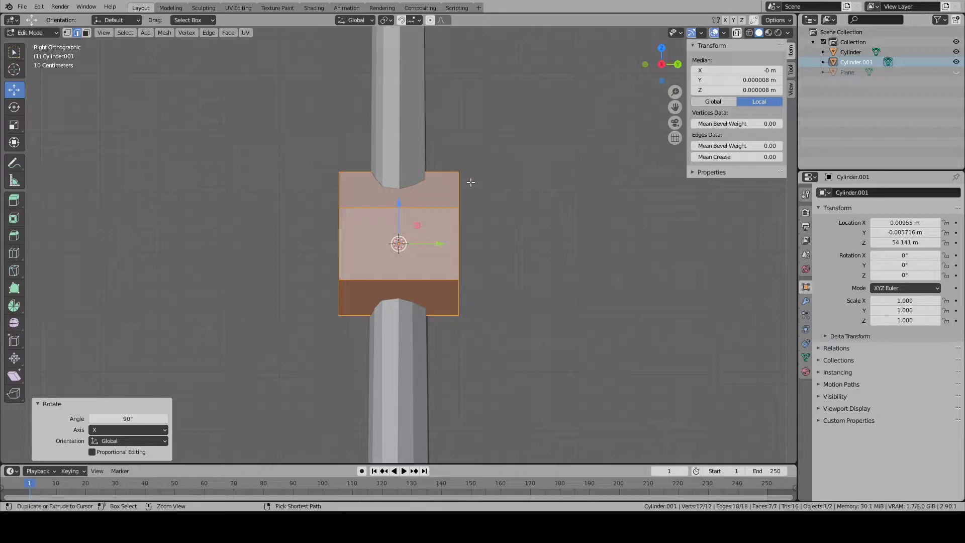
type("y1")
key("Return")
- Scale the cylinder geometry to about 1.1 m tall and move it about 0.56 m back along Y against the trunk
key("s")
key("Escape")
mouse_move(537, 248)
middle_mouse_down()
mouse_move(524, 294)
mouse_move(534, 230)
middle_mouse_up()
scroll(534, 231, "up", 3)
key("s")
left_click(572, 246)
key("g")
key("y")
left_click(483, 229)
key("s")
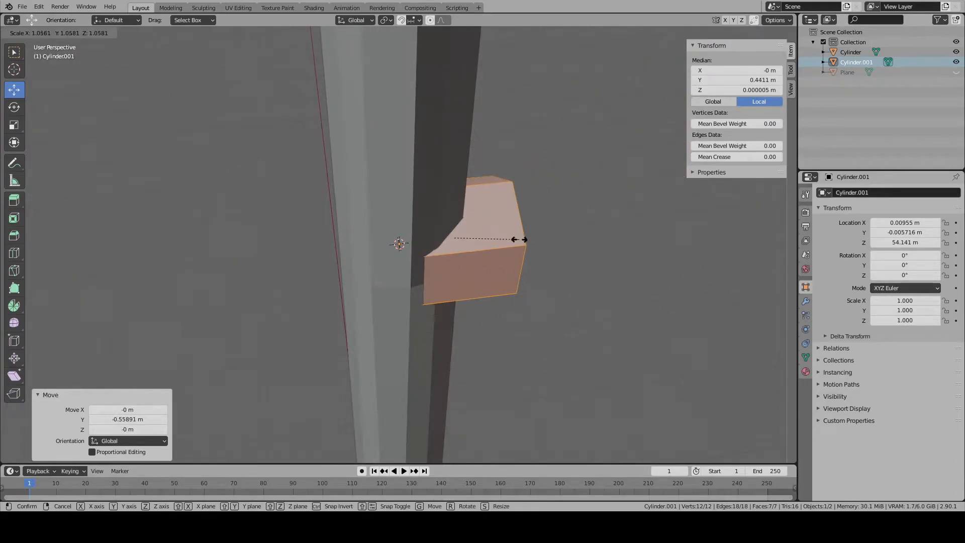
left_click_drag(488, 235, 496, 235)
- Select the stub's outer end face and examine how the stub meets the trunk from the side
scroll(523, 246, "down", 3)
middle_click_drag(523, 246, 454, 254)
scroll(454, 256, "up", 1)
right_click(454, 256)
scroll(367, 222, "down", 1)
left_click(87, 33)
right_click(444, 268)
key("KP_1")
key("KP_3")
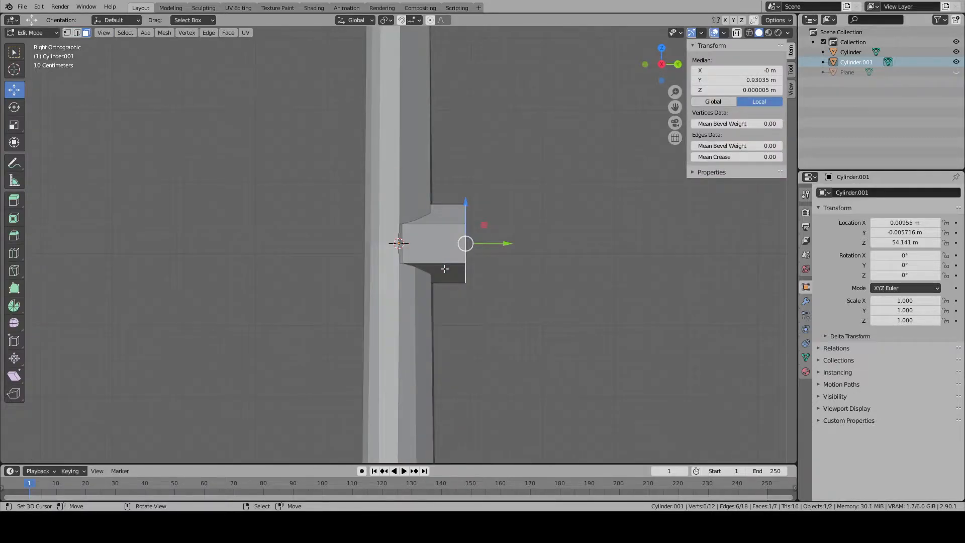
- Try to move the stub's linked geometry about 35.5 m down the trunk and about 0.45 m outward along Y
scroll(442, 268, "down", 4)
key("ctrl+l")
left_click_drag(403, 214, 415, 348)
middle_click_drag(438, 362, 416, 204, "shift")
left_click_drag(381, 198, 399, 284)
scroll(396, 285, "up", 6)
middle_click_drag(395, 286, 300, 379)
scroll(299, 380, "up", 5)
key("KP_Decimal")
scroll(341, 334, "down", 10)
middle_click_drag(394, 316, 461, 312)
scroll(458, 312, "down", 11)
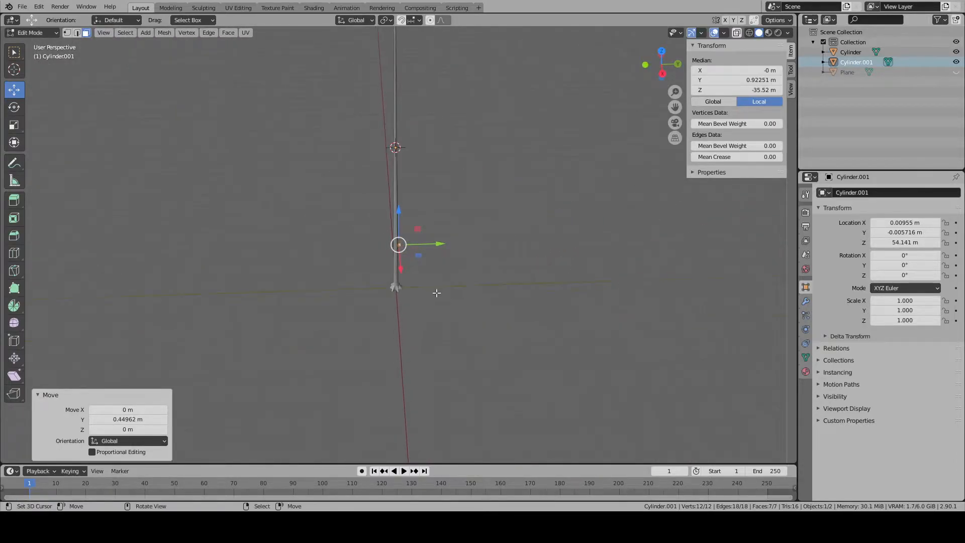
key("ctrl+z")
- Move the whole stub object about 33.55 m down along the trunk in Object Mode
key("Tab")
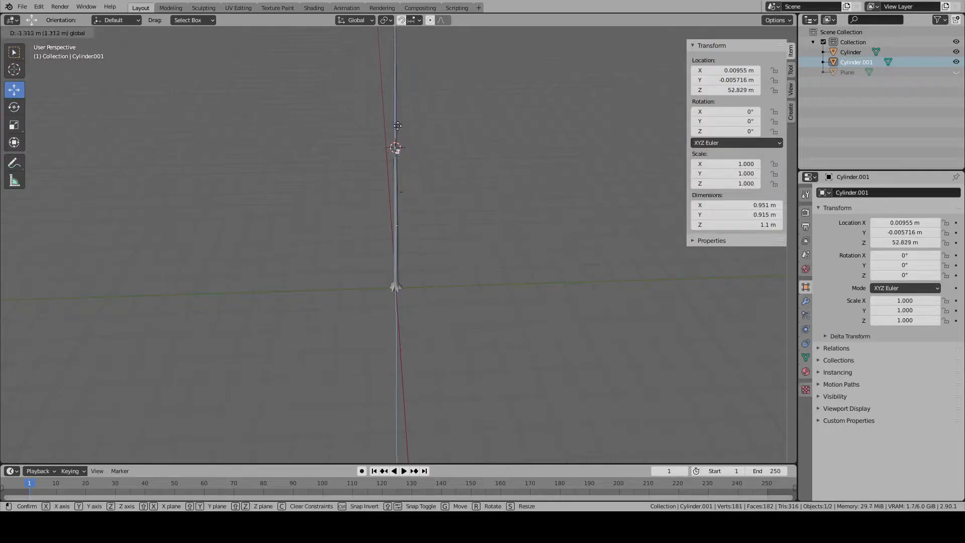
left_click_drag(397, 109, 402, 208)
key("KP_Decimal")
scroll(393, 222, "down", 11)
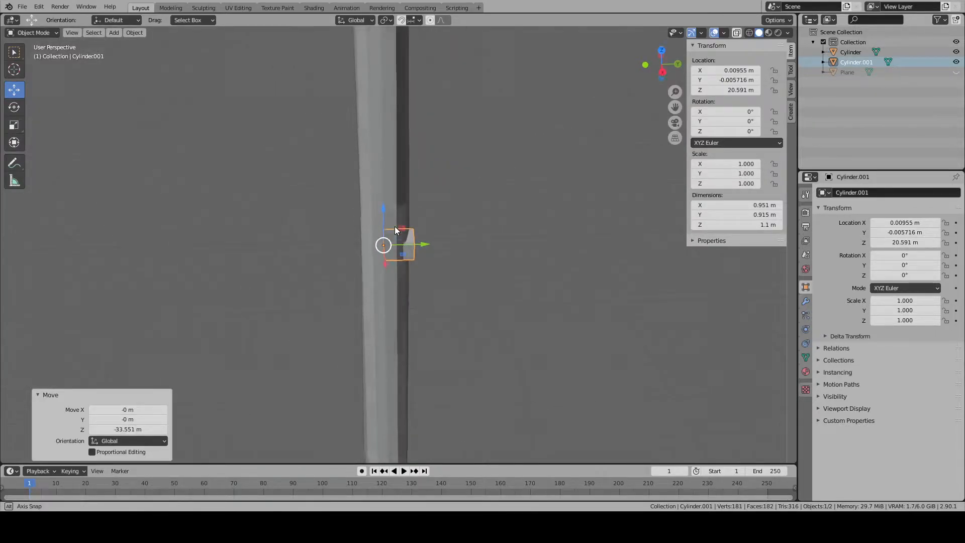
- Move the stub object further down the trunk to a Z location of 19.507 m
middle_click_drag(394, 231, 403, 199)
scroll(403, 199, "down", 8)
scroll(412, 220, "up", 1)
left_click_drag(392, 222, 397, 230)
- Select the stub's base edge ring in Edit Mode and scale it where it meets the trunk
key("Tab")
scroll(400, 231, "up", 4)
middle_click_drag(402, 240, 405, 327)
left_click(77, 33)
middle_click_drag(341, 247, 363, 271)
right_click(325, 347, "alt")
right_click(301, 334, "alt")
key("s")
left_click(557, 355)
- Tilt the stub's outer end face downward, then shift it down and about 0.22 m outward along Y
scroll(363, 271, "down", 6)
left_click(88, 33)
right_click(443, 329)
scroll(443, 329, "down", 3)
key("r")
key("z")
left_click(476, 325)
left_click_drag(426, 271, 427, 303)
left_click_drag(457, 340, 469, 344)
key("KP_3")
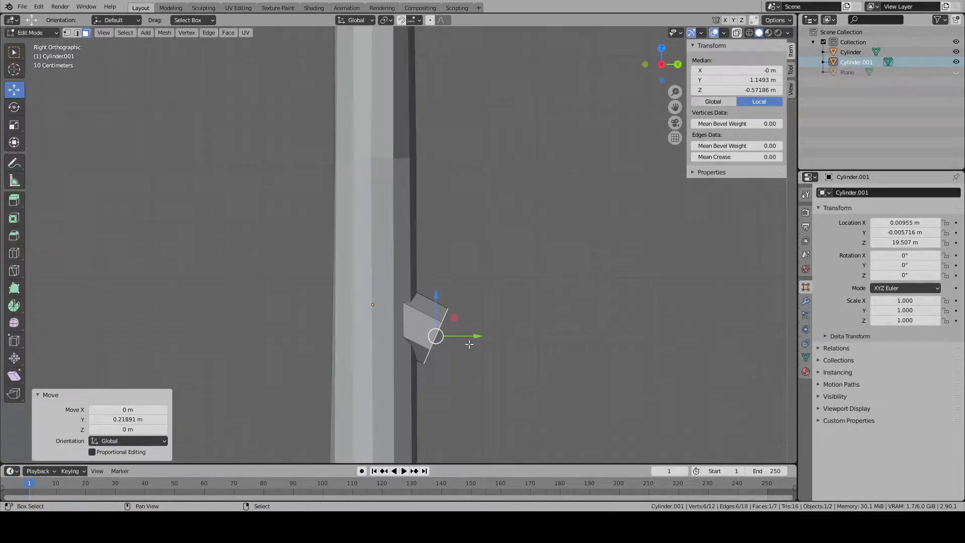
- Extrude the stub's end face outward from the trunk in side view and rotate it about -5.5°
middle_click_drag(456, 334, 395, 287, "shift")
middle_click_drag(325, 435, 306, 436, "shift")
key("e")
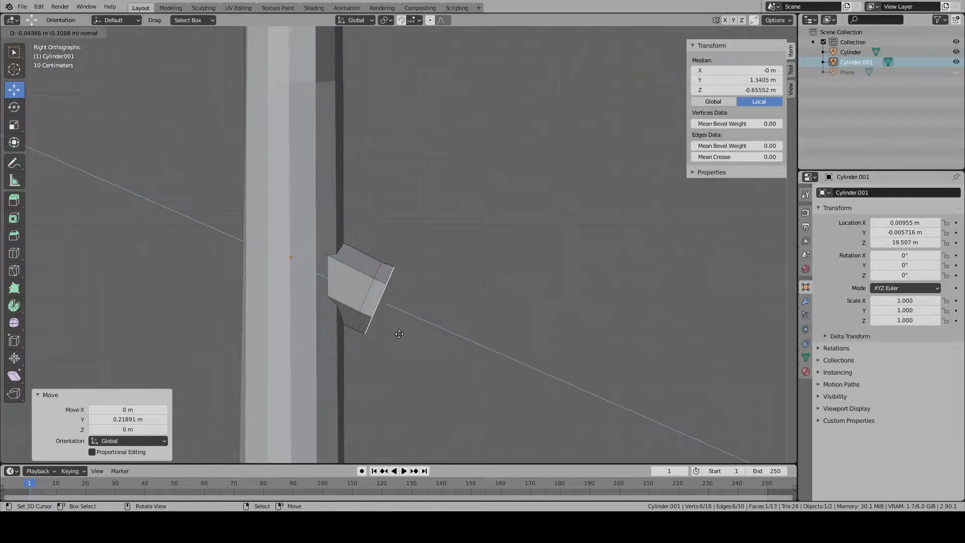
left_click(604, 399)
key("r")
left_click(608, 389)
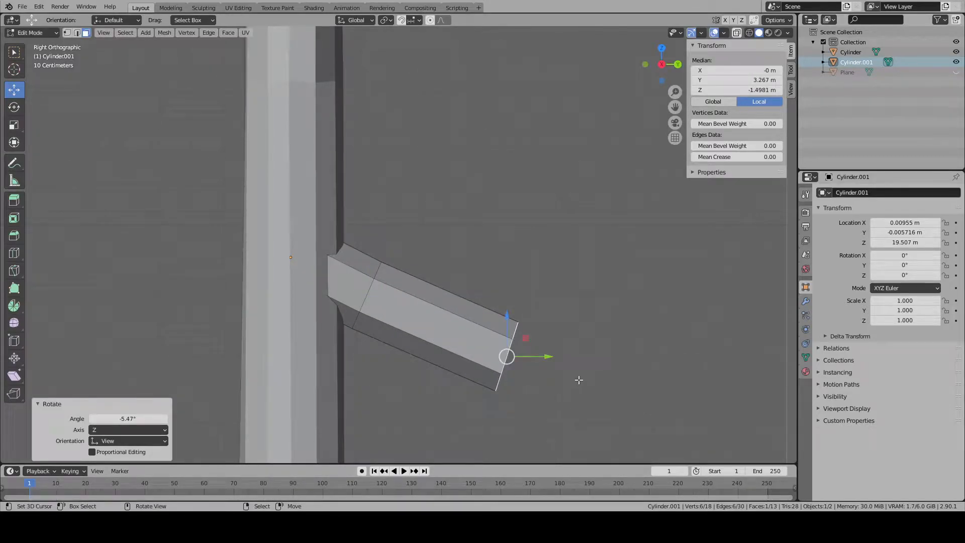
- Extrude a further branch segment outward and rotate its end face to continue the curve
key("e")
left_click(673, 403)
middle_click_drag(739, 424, 534, 392, "shift")
key("r")
left_click(519, 388)
- Extrude another branch segment and fine-tune its end face's rotation until the branch runs nearly level
key("e")
left_click(689, 389)
middle_click_drag(689, 390, 565, 374, "shift")
key("r")
left_click(561, 372)
key("r")
left_click(550, 368)
key("r")
left_click(552, 371)
- Extrude the last branch segment about 4.64 m and check the branch's length against the whole tree
key("e")
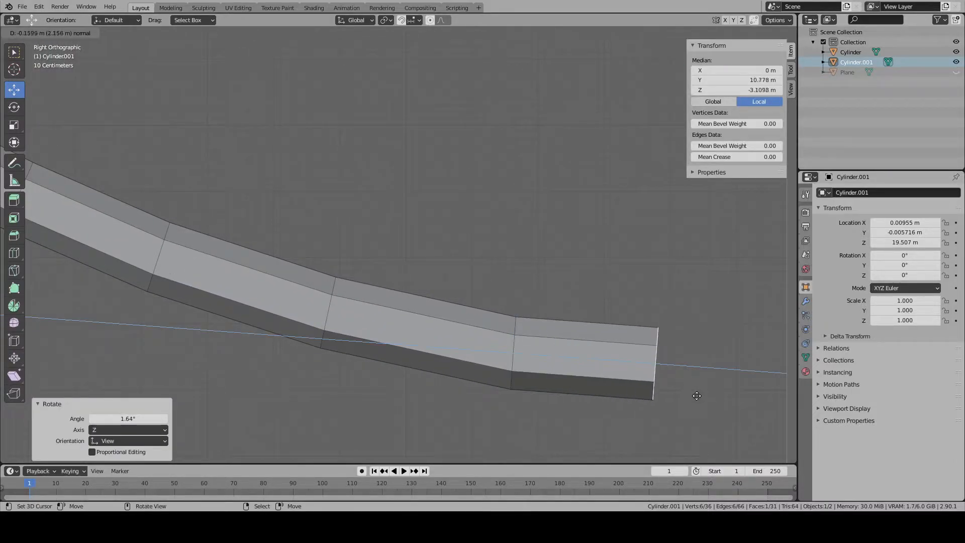
left_click(65, 400)
scroll(301, 321, "down", 7)
middle_click_drag(357, 315, 372, 317)
scroll(384, 318, "down", 7)
key("KP_3")
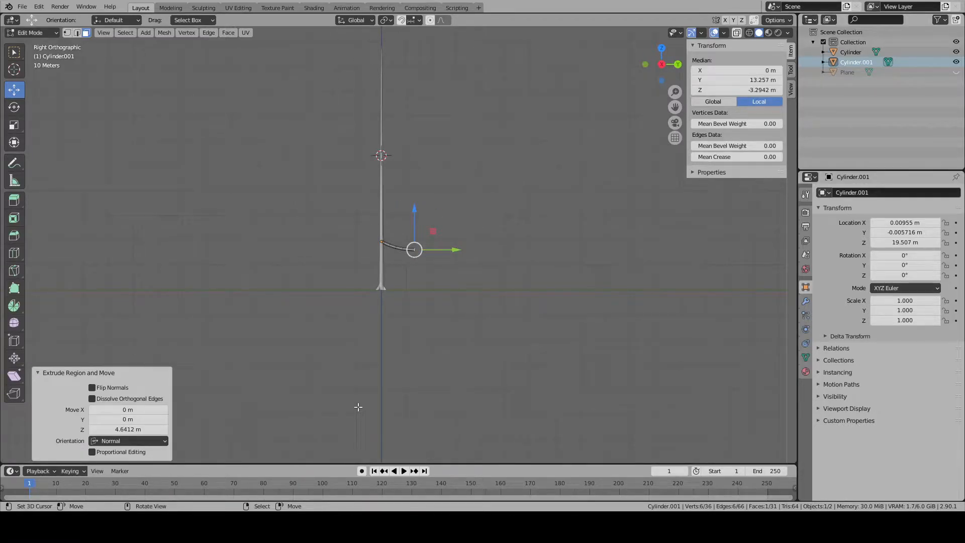
scroll(448, 351, "up", 10)
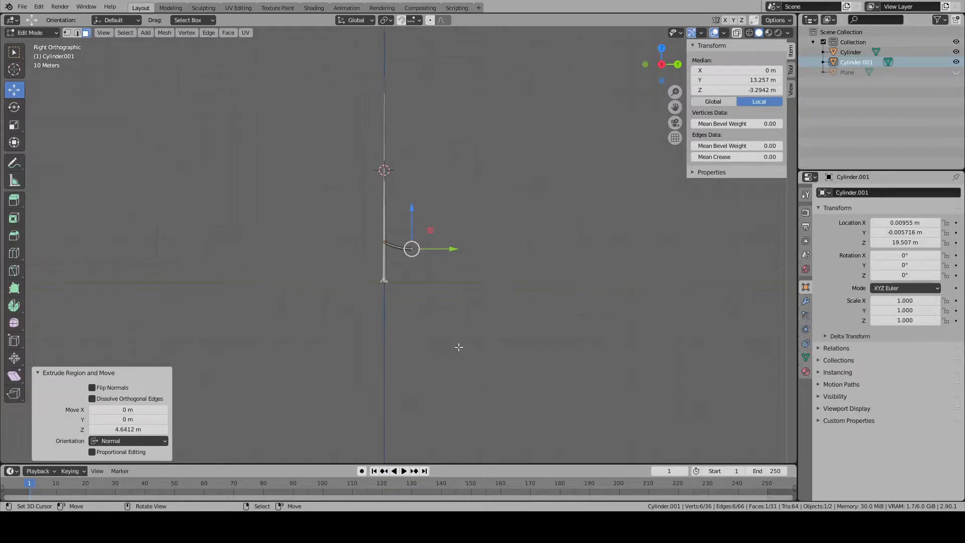
middle_click_drag(478, 345, 392, 356)
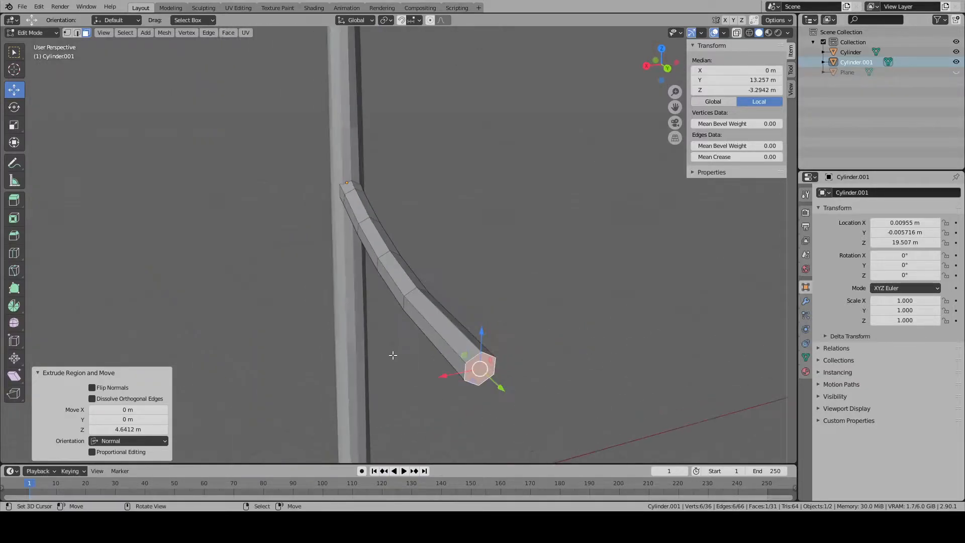
- Extrude the branch's end face in place and scale the new inner face to about 0.35
key("KP_Decimal")
scroll(533, 302, "down", 4)
key("s")
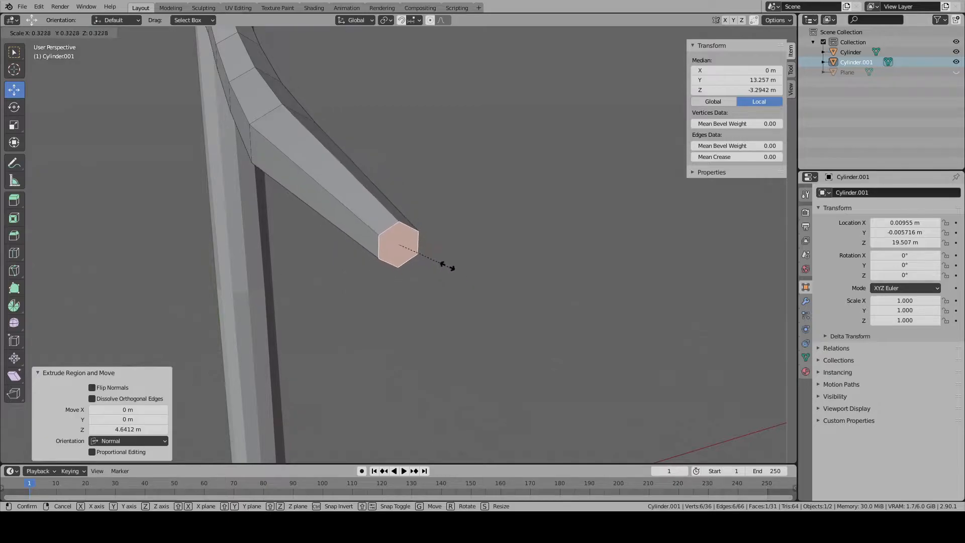
right_click(441, 270)
key("s")
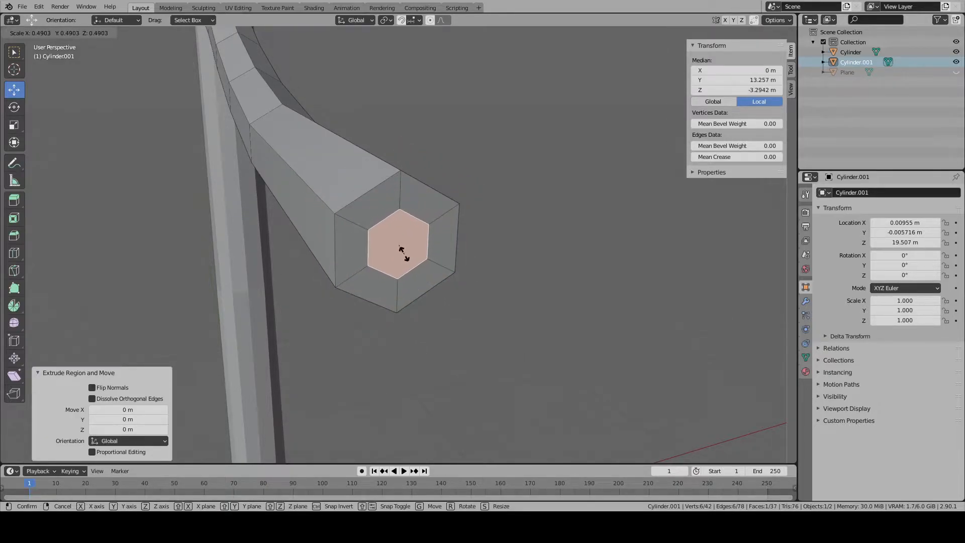
left_click(410, 259)
- Merge the inner end face's vertices at their center and move the merged vertex outward into a pointed tip
right_click(411, 259)
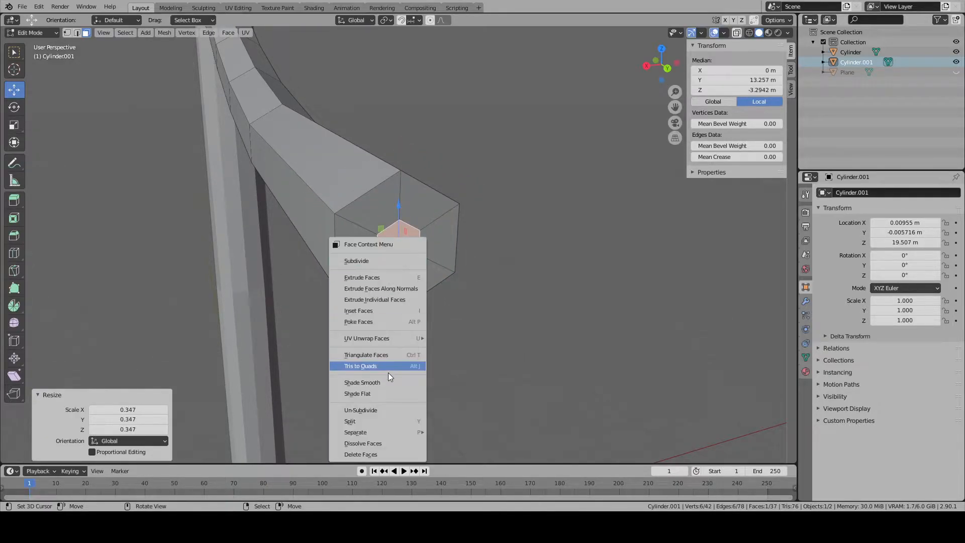
left_click(68, 33)
right_click(312, 298)
mouse_move(313, 302)
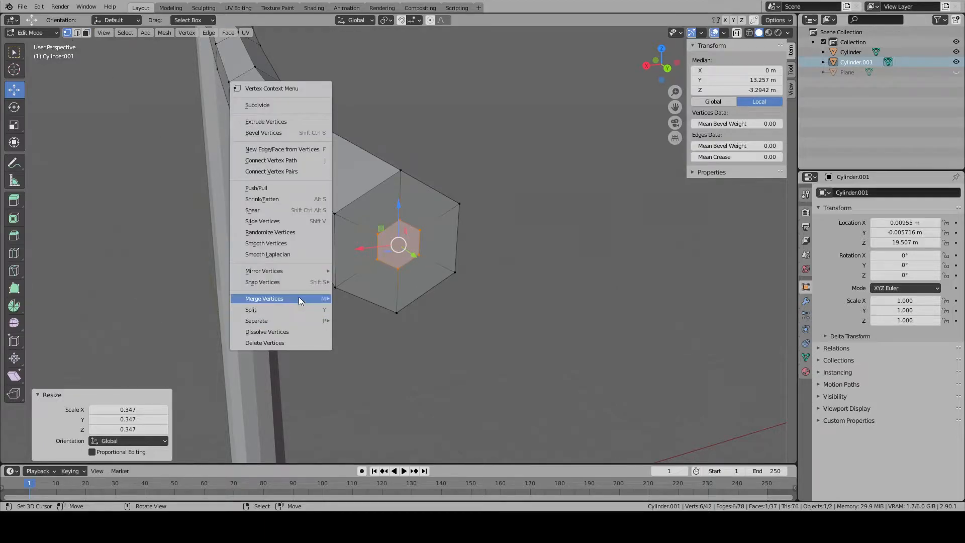
left_click(364, 298)
key("KP_3")
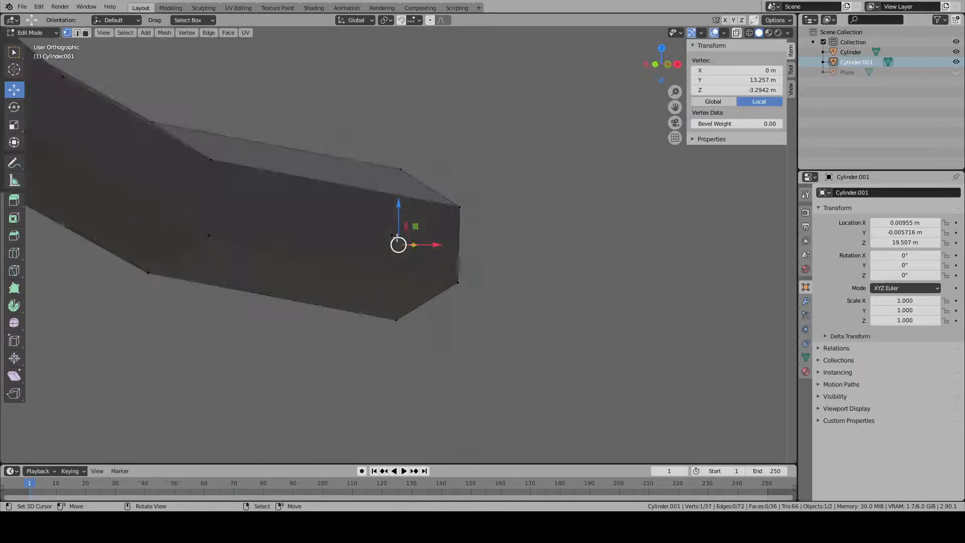
key("g")
left_click(636, 297)
- Scale the edge ring just behind the branch's tip to about 0.31
key("alt+a")
left_click(77, 33)
left_click(403, 189, "alt")
key("s")
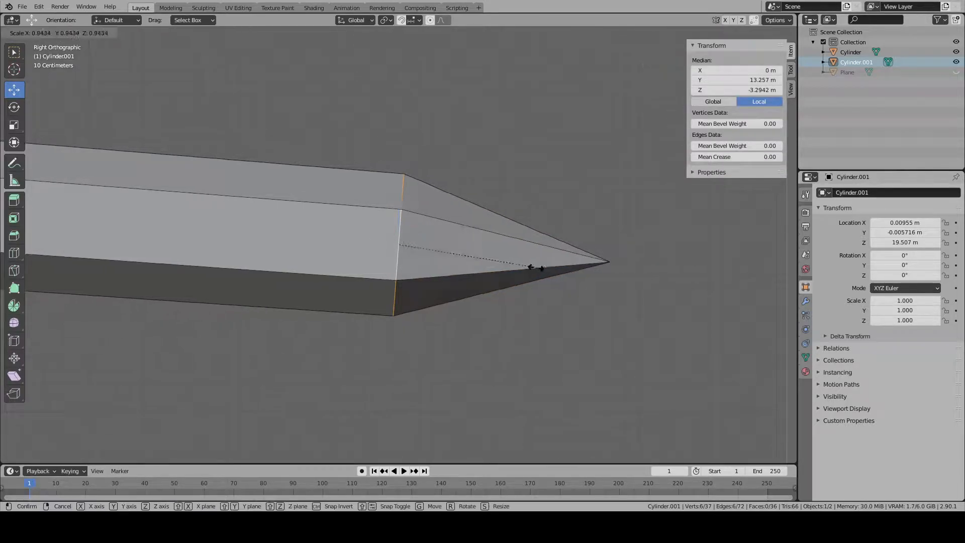
left_click(449, 254)
scroll(449, 255, "down", 5)
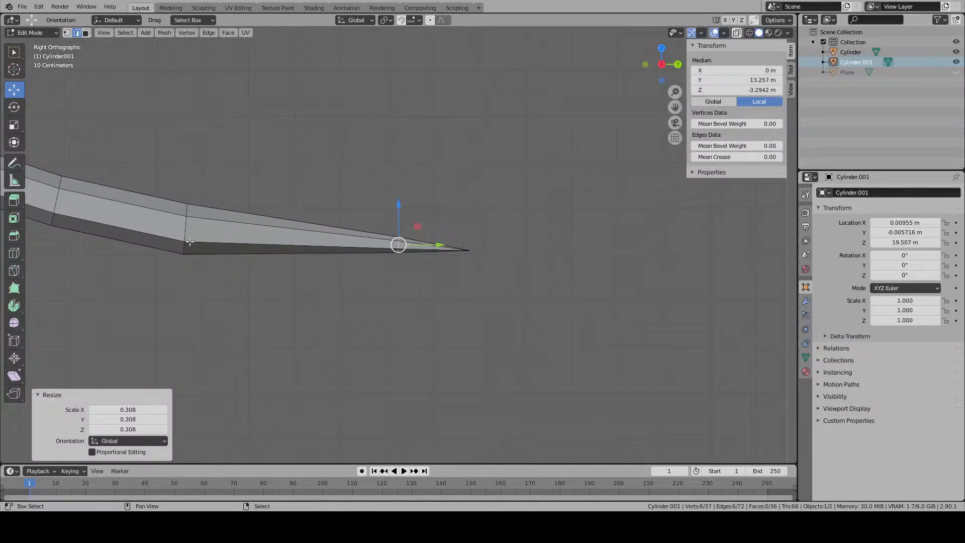
- Scale down the second edge ring from the tip to taper the branch
left_click(303, 253)
left_click(220, 230, "alt")
left_click(187, 231, "alt")
middle_click_drag(247, 249, 415, 286, "shift")
key("s")
left_click(497, 293)
- Scale the next two edge rings toward the trunk to continue the branch's taper
middle_click_drag(496, 293, 633, 329, "shift")
left_click(371, 276, "alt")
key("s")
left_click(497, 305)
left_click(252, 233, "alt")
key("s")
left_click(361, 261)
left_click(364, 262)
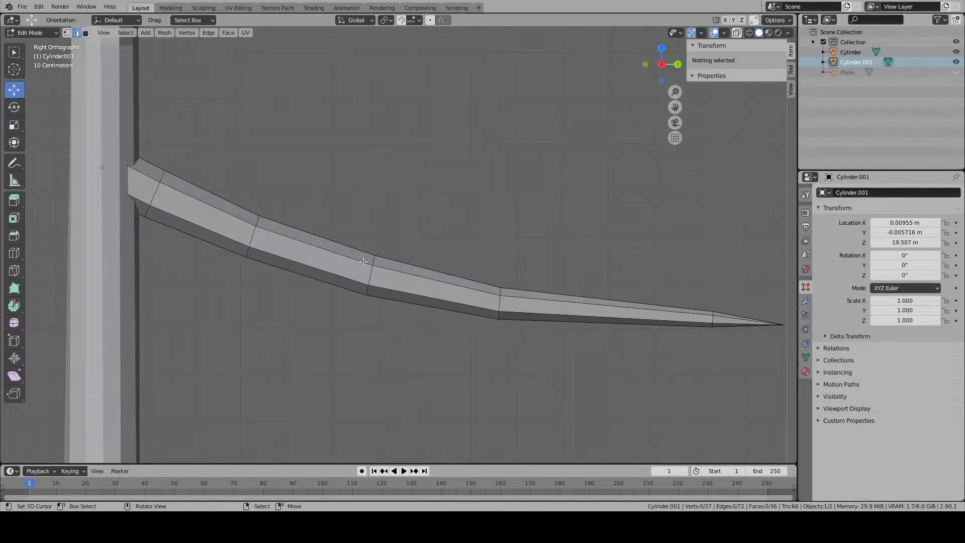
- Shrink the branch's middle edge ring slightly
left_click(374, 278, "alt")
key("s")
left_click(452, 294)
- Select the two middle edge rings together and scale them to about 0.81 around their Individual Origins
left_click(501, 302, "alt+shift")
key("s")
left_click(550, 322)
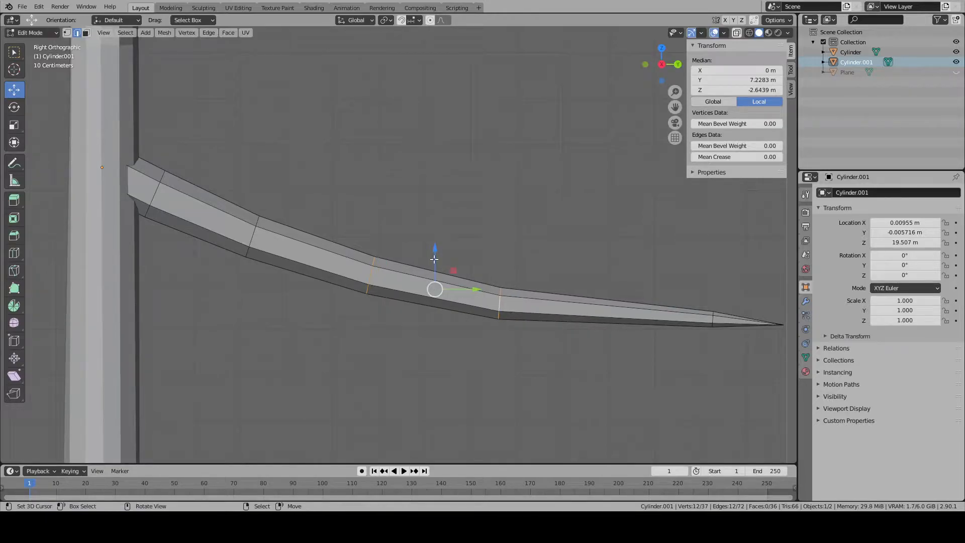
left_click(382, 20)
left_click(404, 74)
left_click(384, 20)
left_click(406, 54)
key("s")
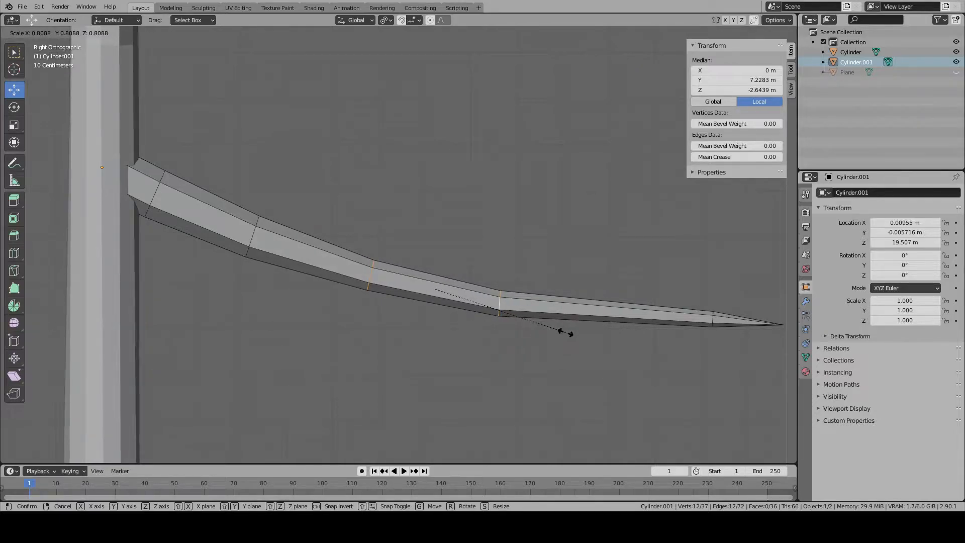
left_click(566, 332)
- Scale the edge ring nearest the branch's tip to 0.7 and clear the selection
right_click(714, 318, "alt")
key("s")
left_click(725, 327)
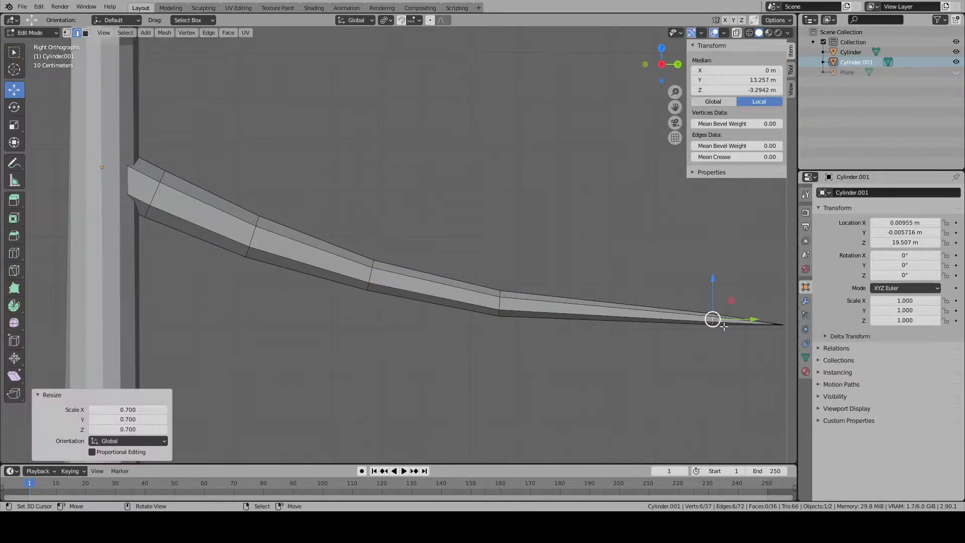
key("alt+a")
- Reposition the branch's tip vertex in side view and return to Object Mode to view the shape
scroll(663, 333, "down", 2)
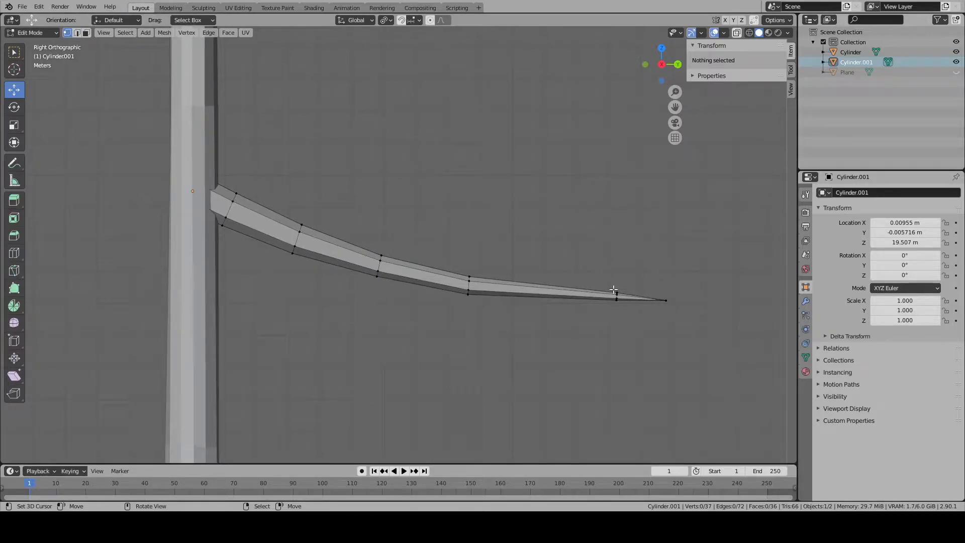
left_click(666, 300)
key("g")
left_click(703, 339)
key("Tab")
middle_click_drag(700, 334, 427, 297)
- Select all of the branch's geometry in Edit Mode and apply the Randomize transform to its vertices
key("Tab")
key("a")
scroll(414, 270, "up", 4)
key("F3")
key("Escape")
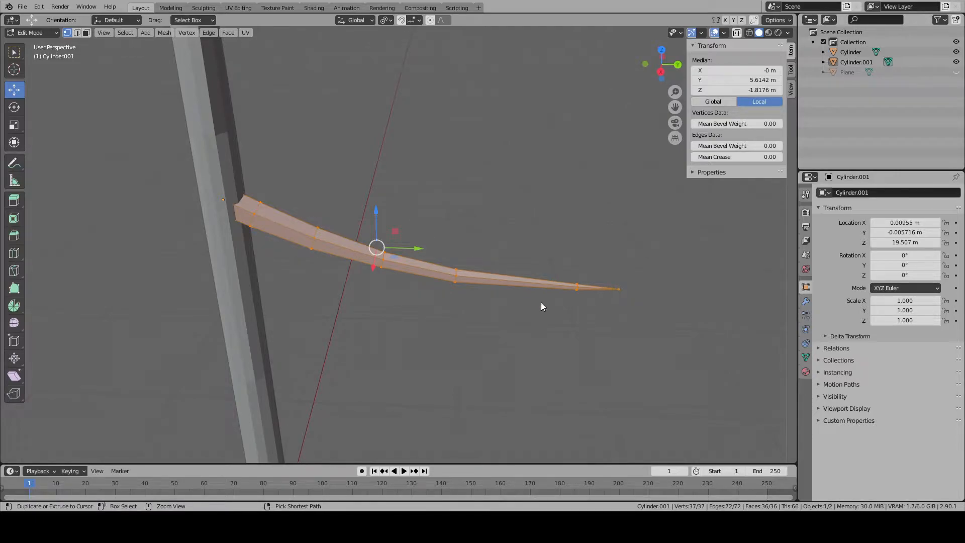
right_click(566, 318)
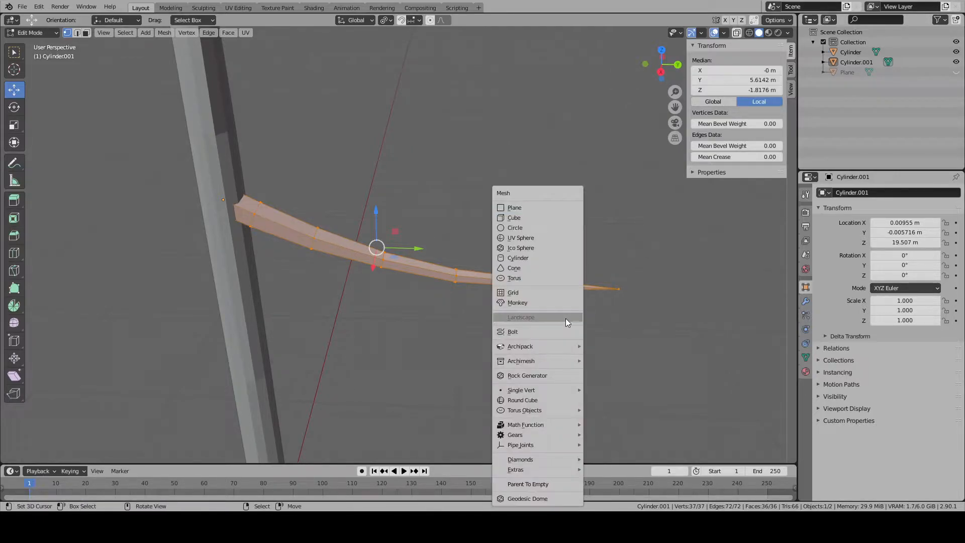
key("F3")
left_click(165, 33)
mouse_move(196, 45)
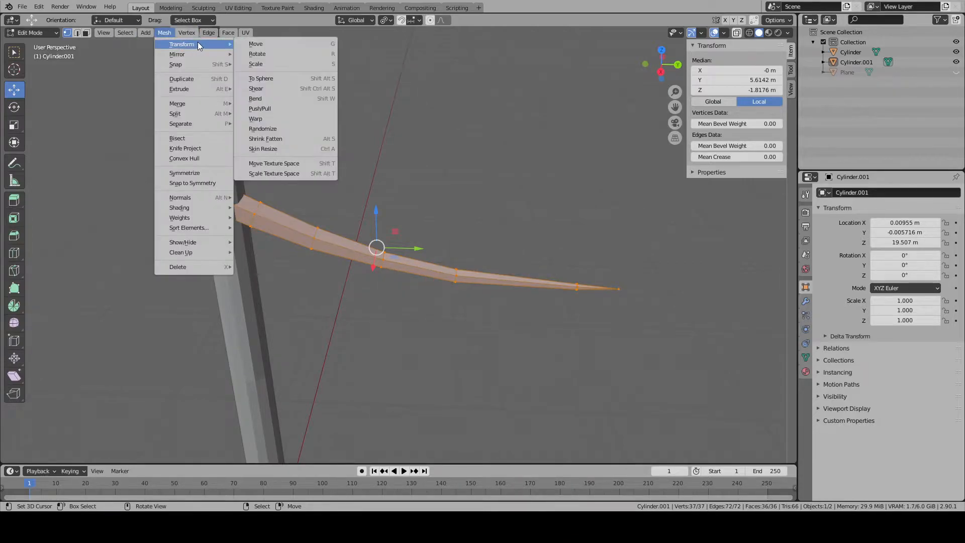
left_click(277, 136)
- Try a Randomize amount of 0.2 m and view the branch end-on
middle_click_drag(322, 264, 198, 415)
left_click(164, 419)
left_click(164, 419)
left_click(165, 418)
left_click(164, 418)
left_click(164, 419)
left_click(165, 418)
left_click(165, 418)
left_click(165, 419)
left_click(164, 418)
scroll(385, 368, "down", 3)
middle_click_drag(391, 347, 538, 326)
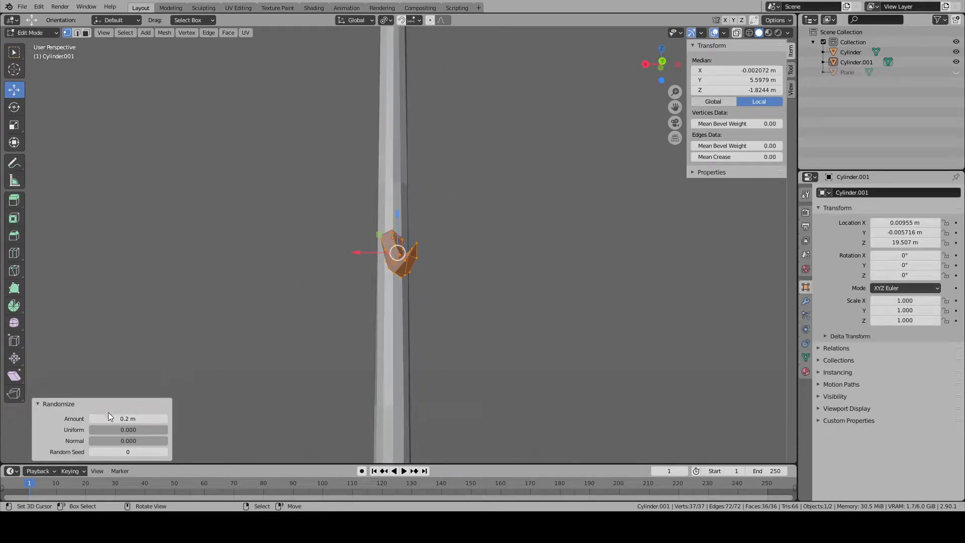
- Lower the Randomize amount below 0.2 m and view the branch on the tree in Object Mode
left_click(92, 419)
left_click(91, 419)
left_click(91, 419)
key("Tab")
scroll(377, 341, "down", 5)
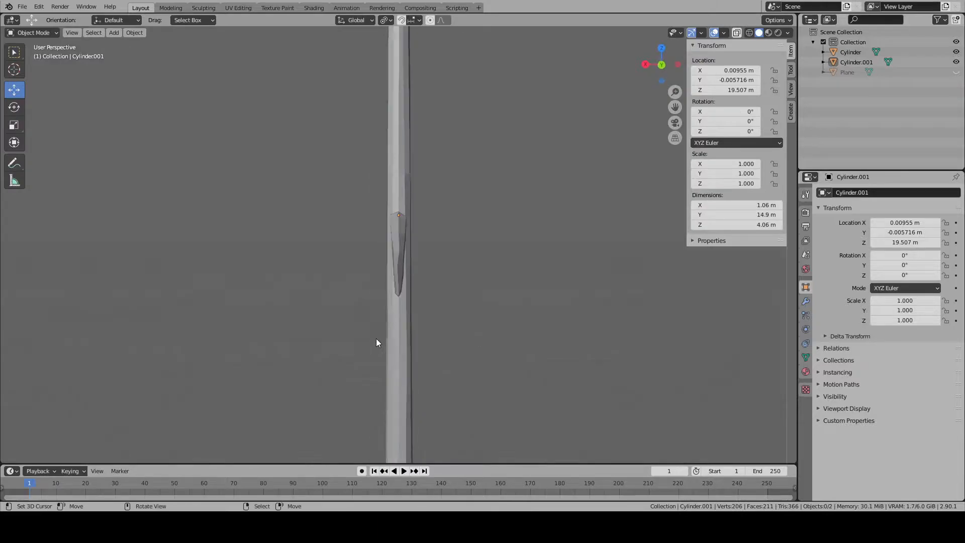
middle_click_drag(377, 340, 528, 340)
scroll(494, 337, "up", 10)
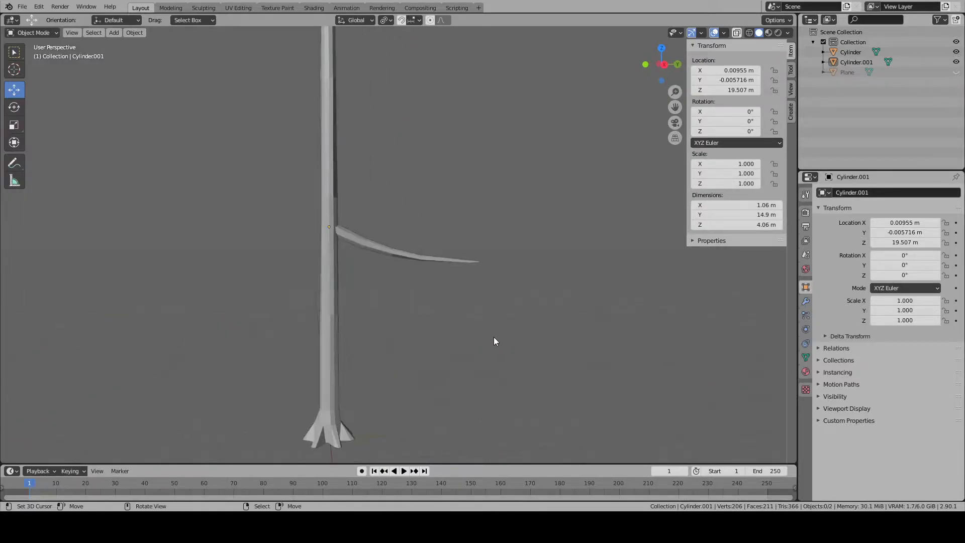
- Select the branch and look through its modifier, physics, constraint and particle settings
left_click(439, 274)
scroll(440, 274, "down", 2)
scroll(532, 284, "down", 2)
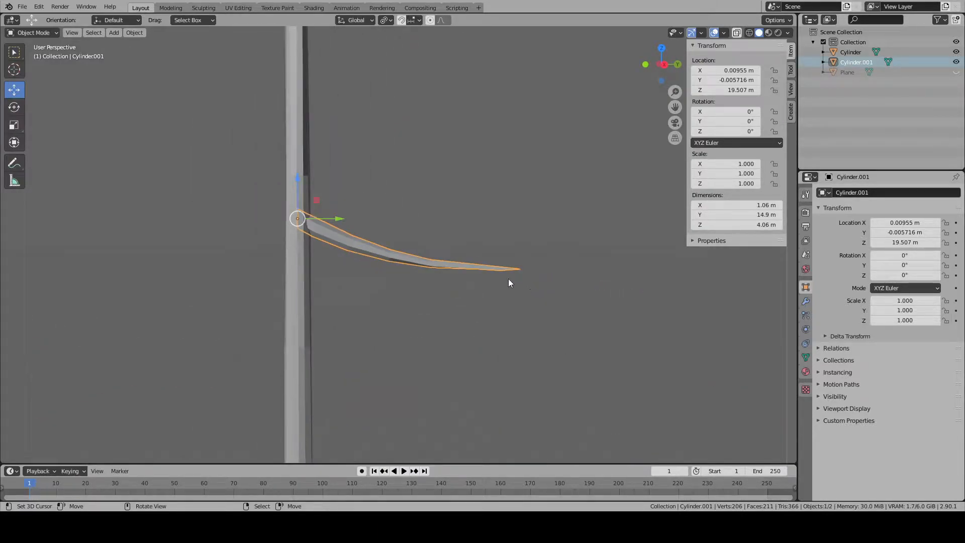
left_click(806, 301)
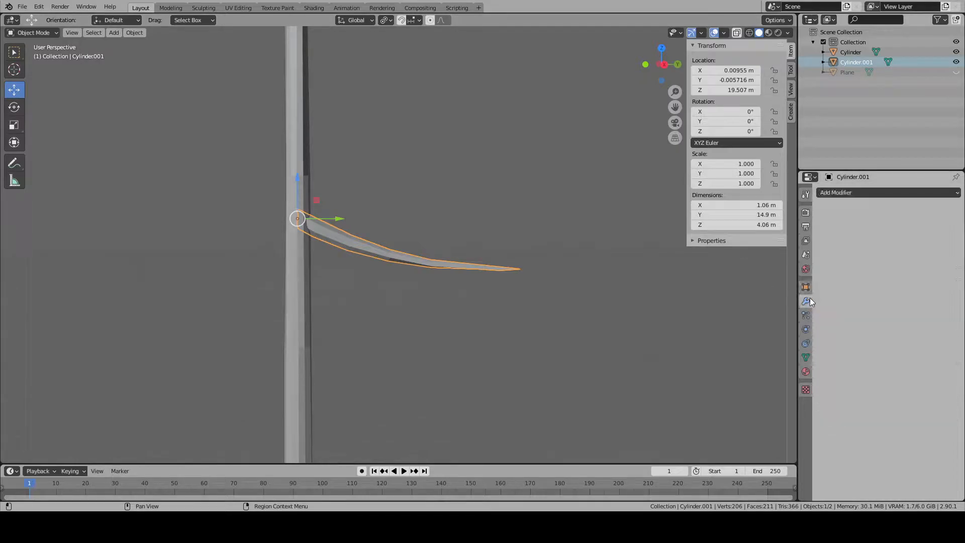
left_click(806, 329)
left_click(807, 344)
left_click(806, 329)
left_click(806, 316)
scroll(443, 259, "down", 5)
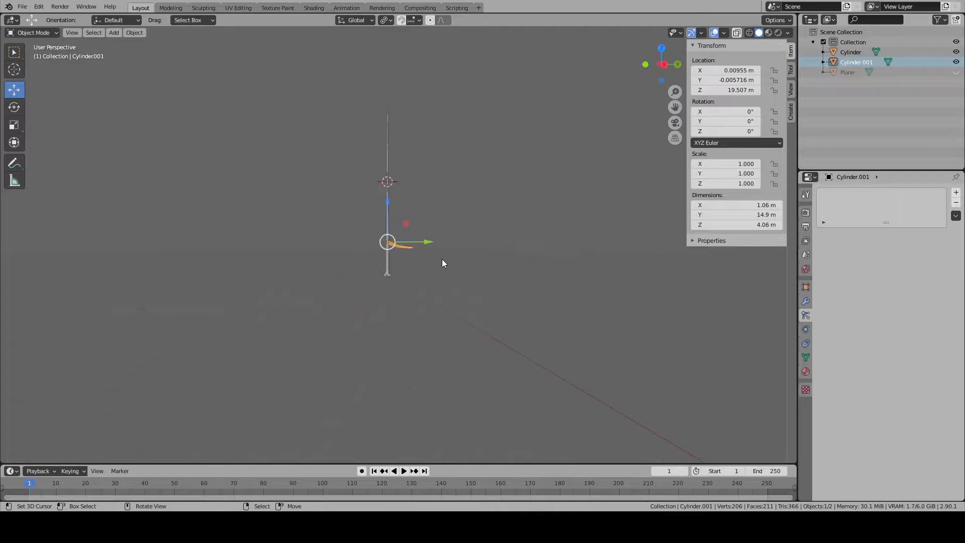
- Move the branch object up the trunk to a Z location of 47.507 m and inspect its attachment
left_click_drag(390, 210, 396, 161)
key("KP_3")
key("KP_Decimal")
middle_click_drag(263, 196, 380, 209, "shift")
scroll(380, 209, "up", 9)
middle_click_drag(292, 184, 360, 264, "shift")
key("Tab")
- Snap the 3D cursor to the origin of the branch object inside the trunk
key("Tab")
scroll(394, 280, "down", 5)
scroll(352, 285, "down", 2)
scroll(276, 270, "up", 3)
key("Tab")
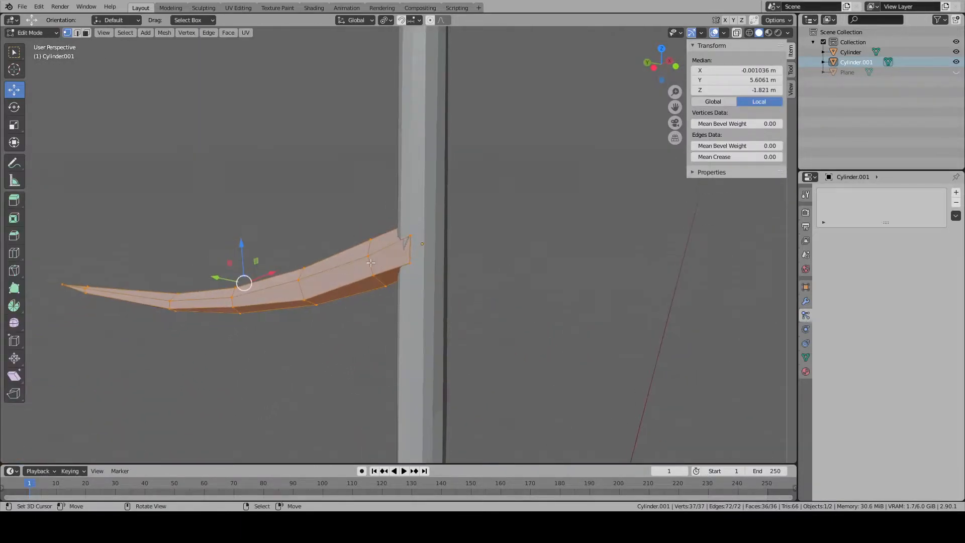
- Scale the whole branch mesh to about 0.839 in Edit Mode, using the 3D cursor as the pivot point
key("Tab")
key("shift+s")
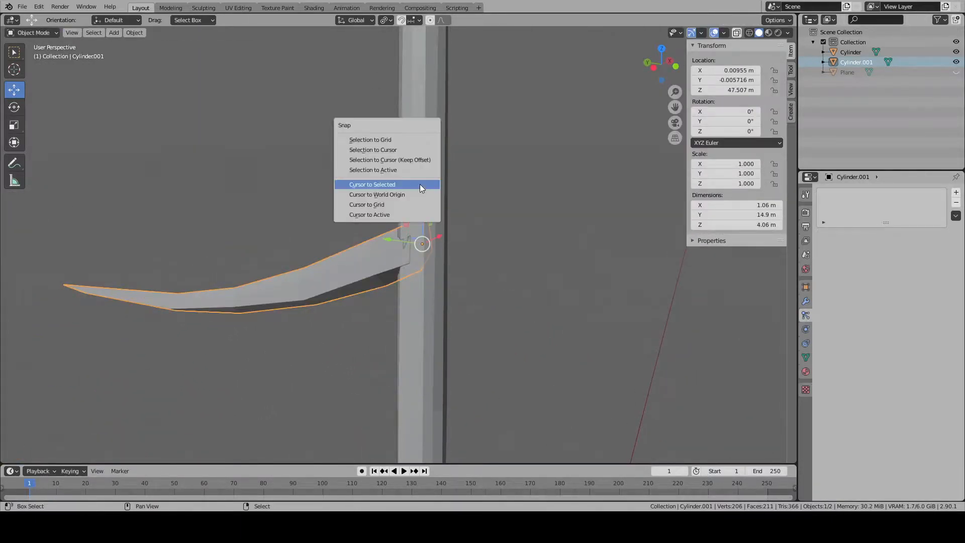
left_click(401, 185)
key("Tab")
left_click(386, 20)
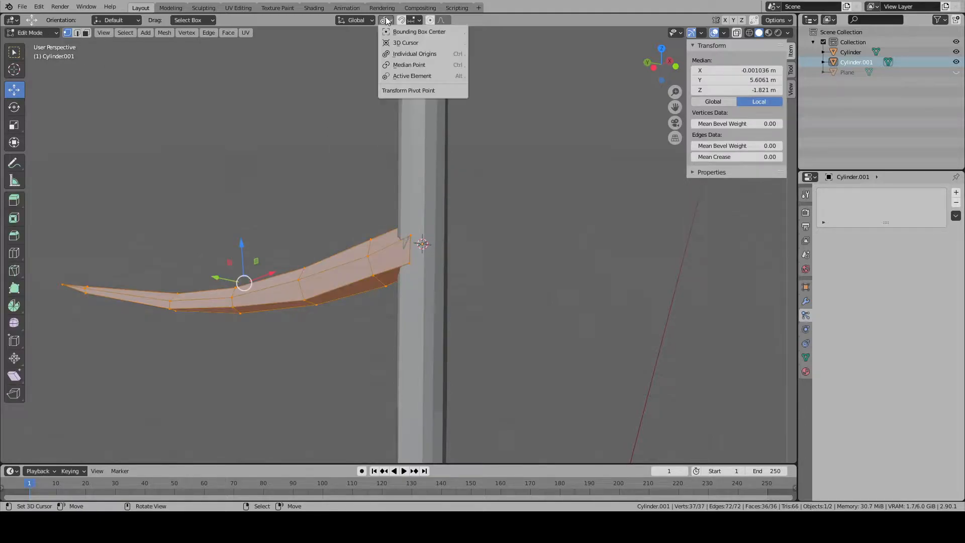
left_click(405, 42)
key("s")
left_click(531, 253)
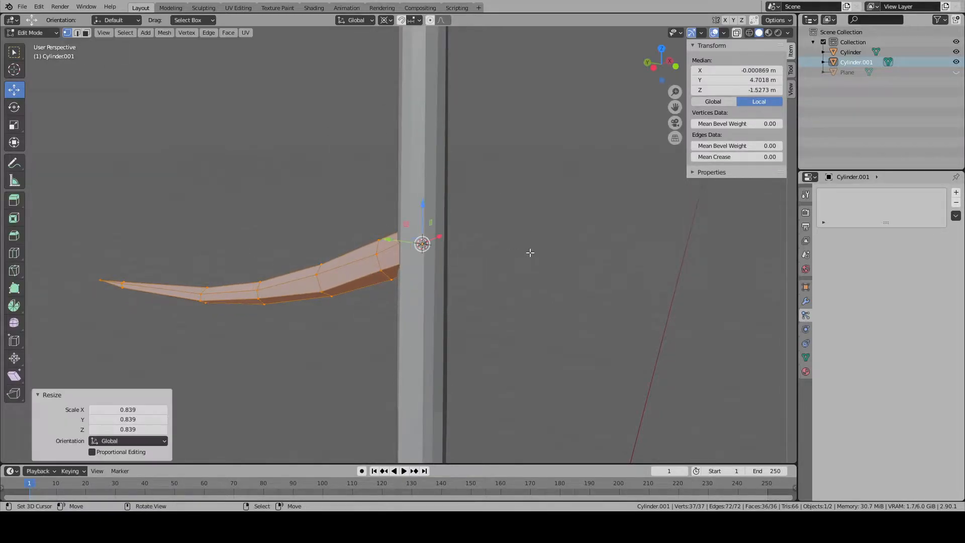
- Return to Object Mode with the branch selected and set the transform pivot point to Individual Origins
left_click(387, 21)
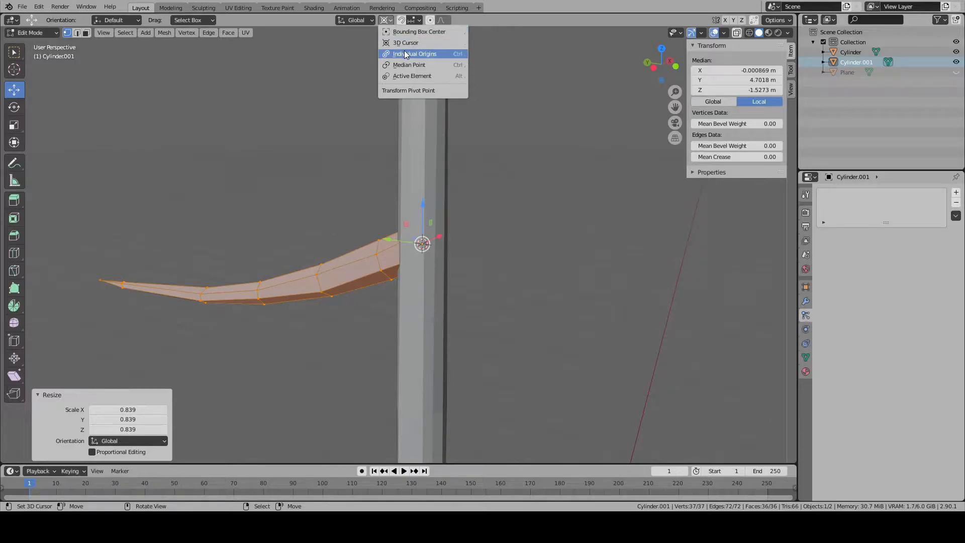
left_click(372, 23)
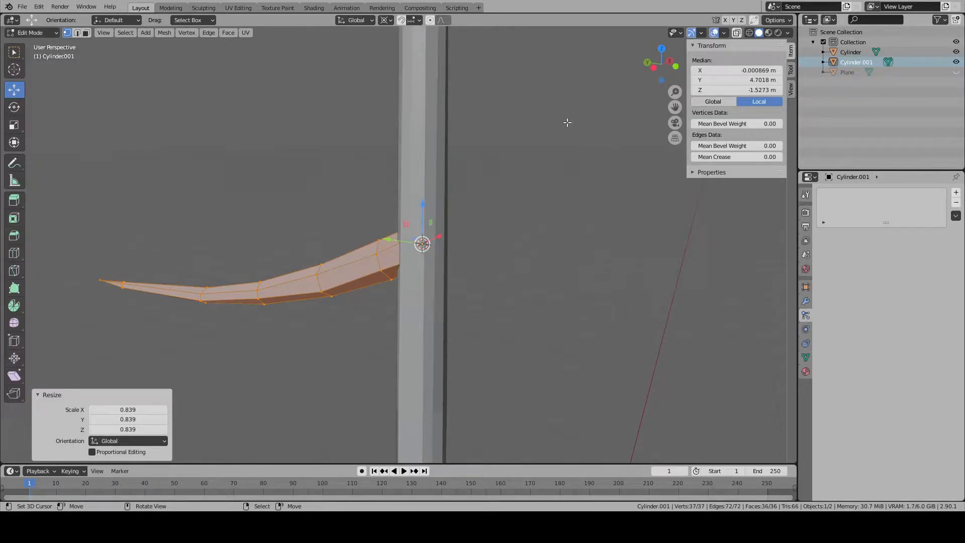
key("Tab")
left_click(391, 242)
left_click(385, 20)
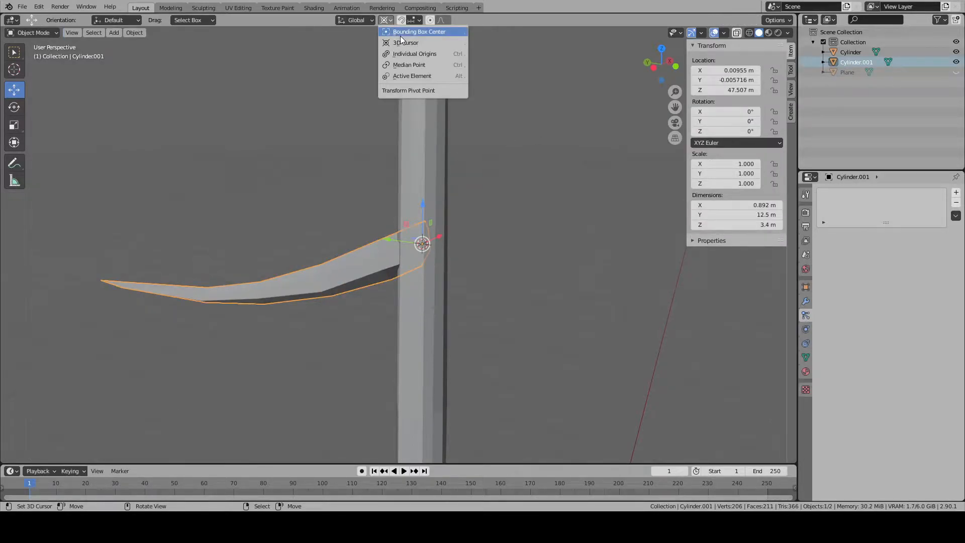
left_click(406, 56)
scroll(288, 182, "down", 5)
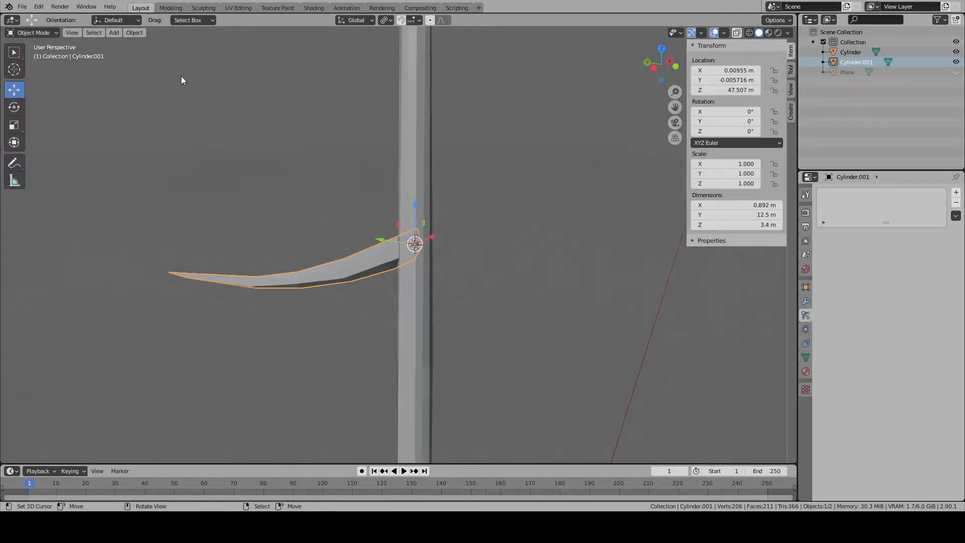
middle_click_drag(369, 212, 545, 211)
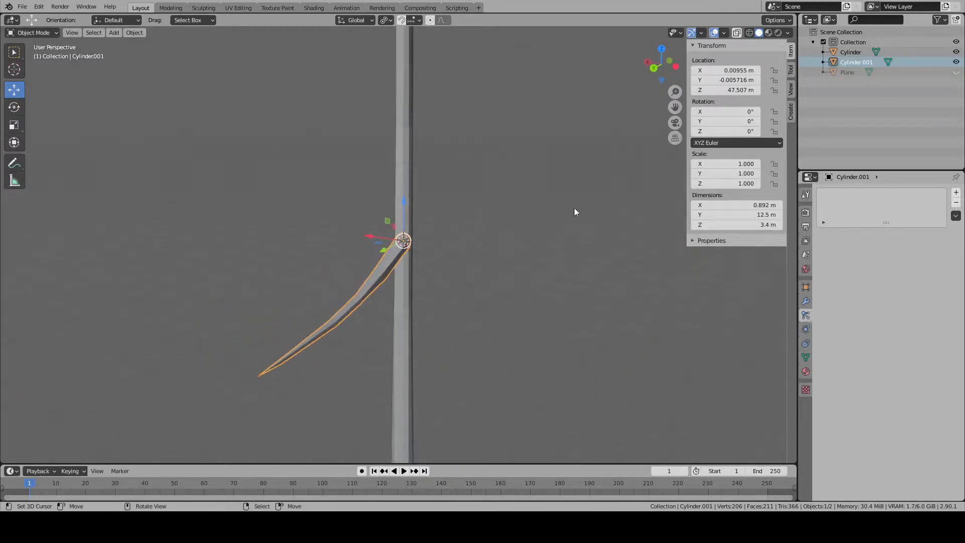
- Add an Array modifier to the branch and turn off its Relative Offset
left_click(806, 301)
left_click(835, 193)
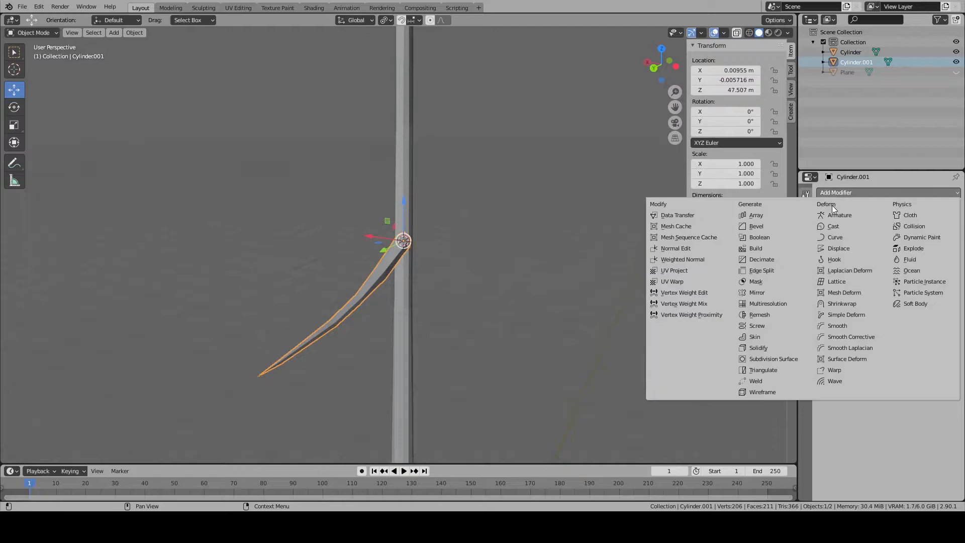
left_click(792, 218)
left_click(835, 252)
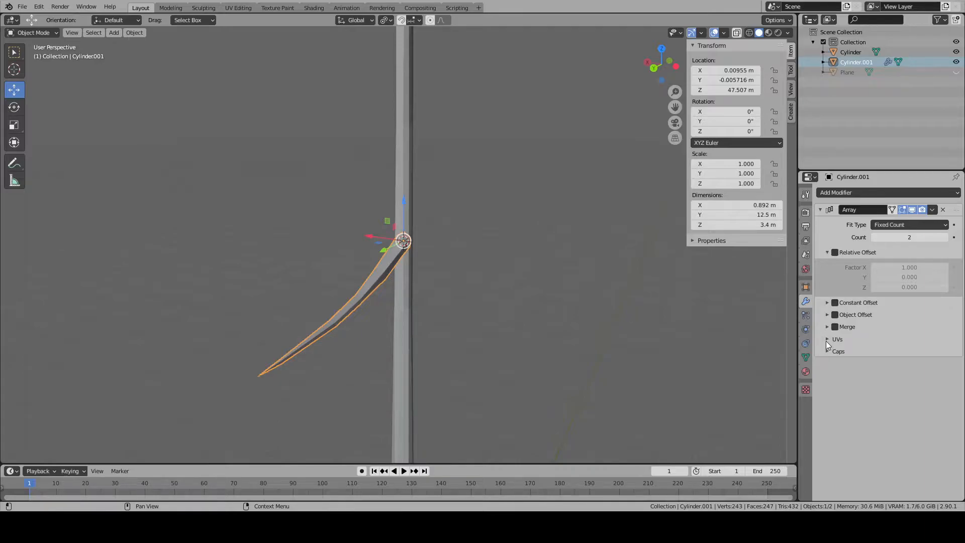
middle_click_drag(507, 294, 608, 301)
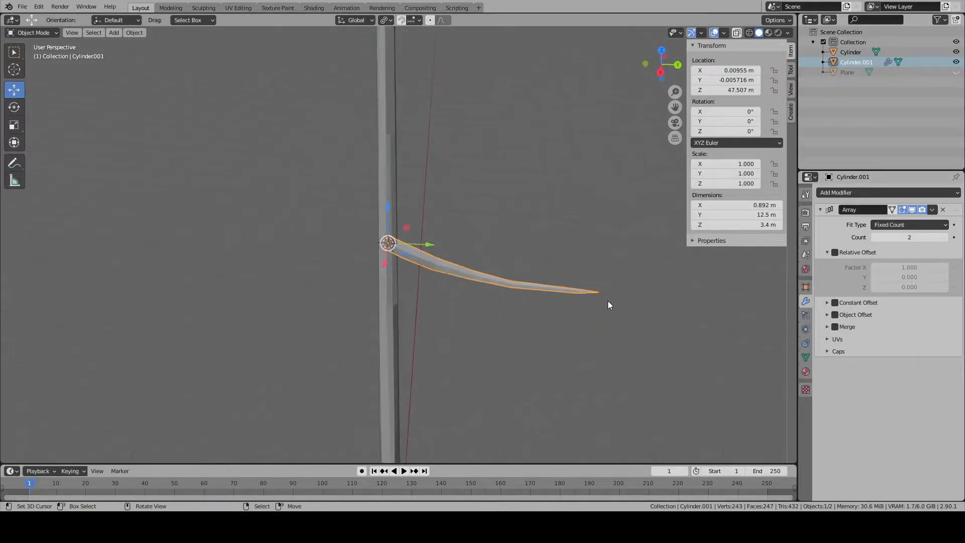
- Duplicate the branch in place repeatedly to build a stack of 12 identical branches, and select them all
left_click(127, 32)
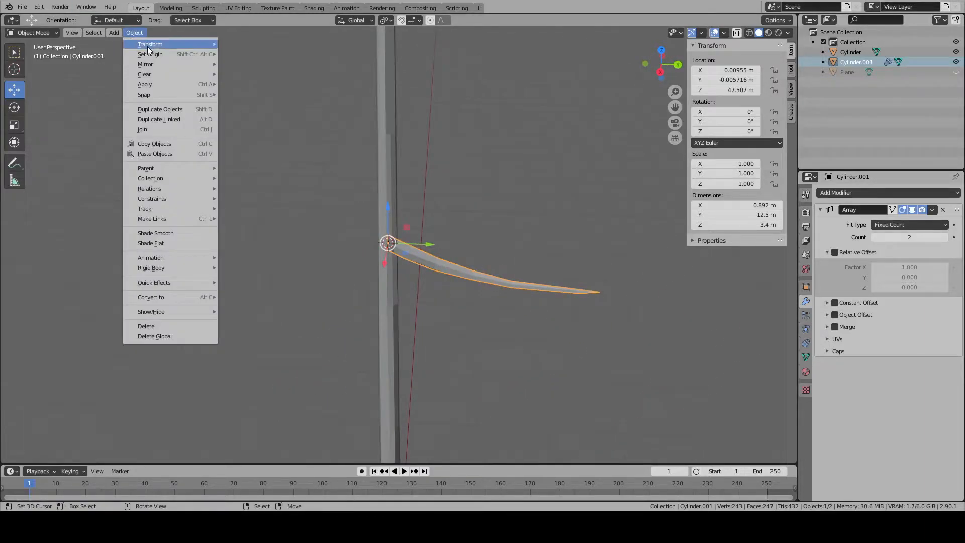
mouse_move(155, 44)
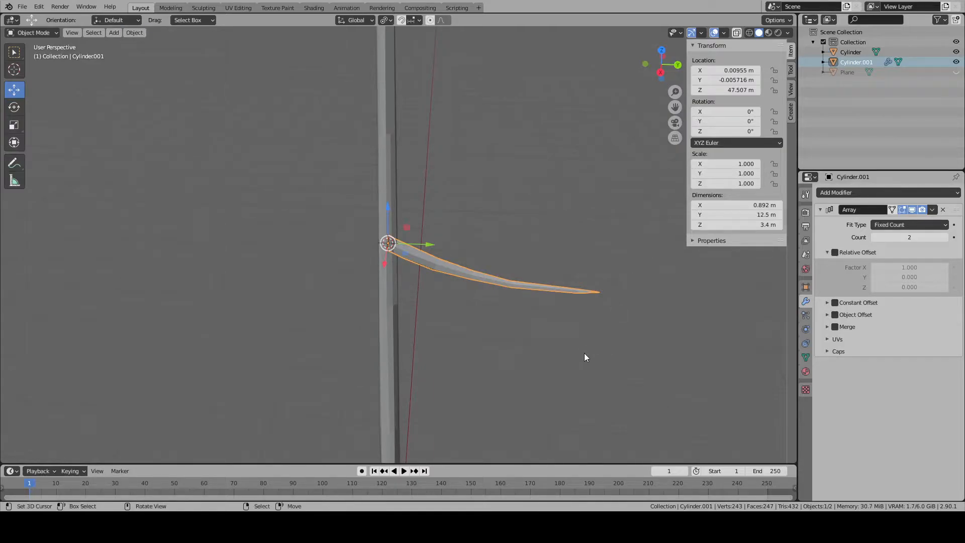
key("shift+d")
key("Escape")
key("shift+d")
key("Escape")
left_click_drag(526, 253, 454, 323)
- Duplicate the set of 12 selected branches in place repeatedly, up to 120 stacked branches
key("shift+d")
right_click(473, 319)
key("shift+d")
right_click(491, 317)
key("shift+d")
right_click(490, 315)
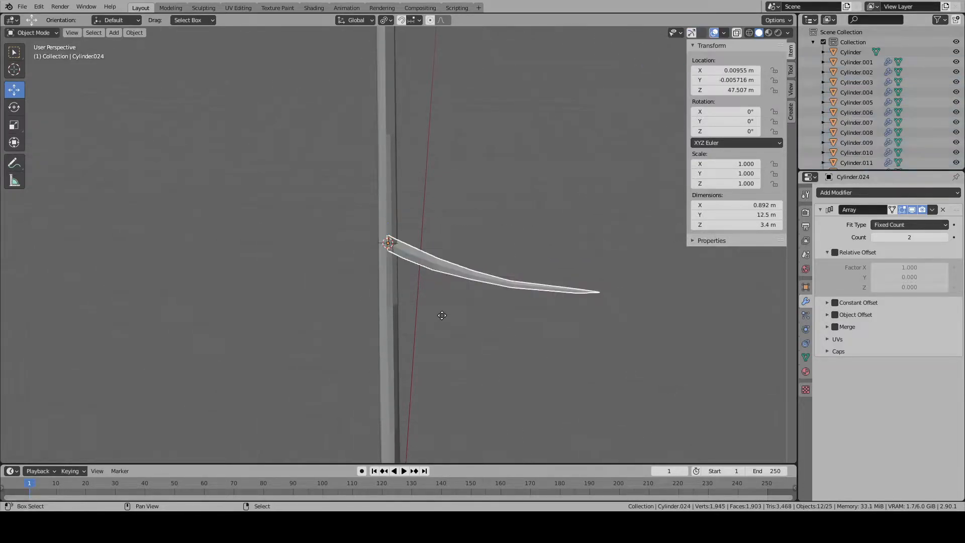
key("shift+d")
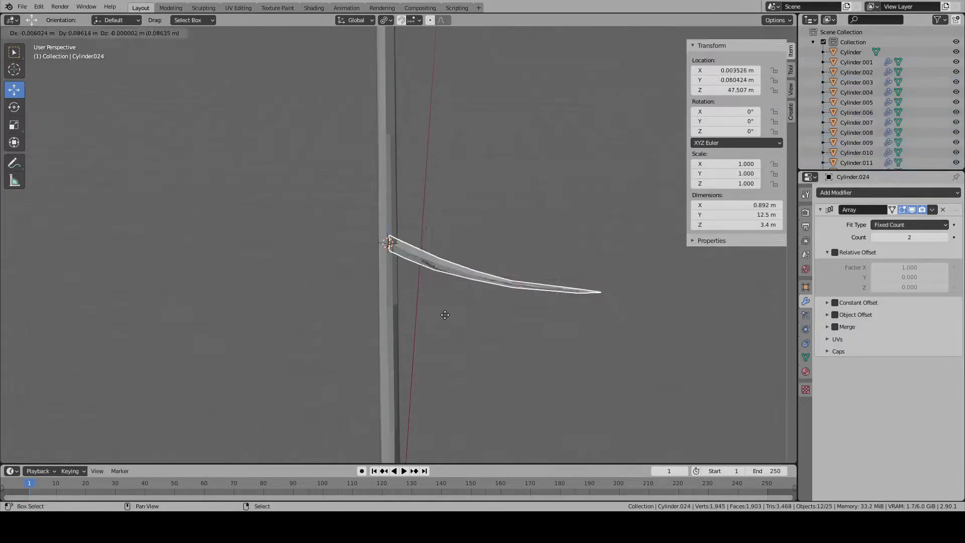
right_click(492, 311)
key("shift+d")
right_click(484, 309)
key("shift+d")
right_click(487, 309)
key("shift+d")
right_click(484, 311)
key("shift+d")
- Try selecting all 120 stacked branches and duplicating them in place to reach 360
key("shift+d")
right_click(489, 311)
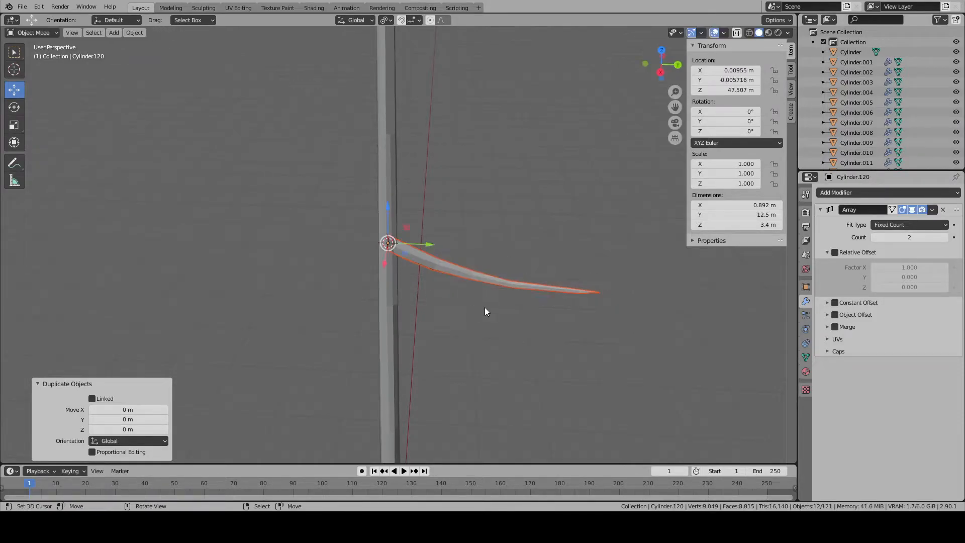
left_click_drag(545, 203, 423, 323)
key("shift+d")
right_click(445, 327)
key("shift+d")
right_click(454, 316)
key("alt+a")
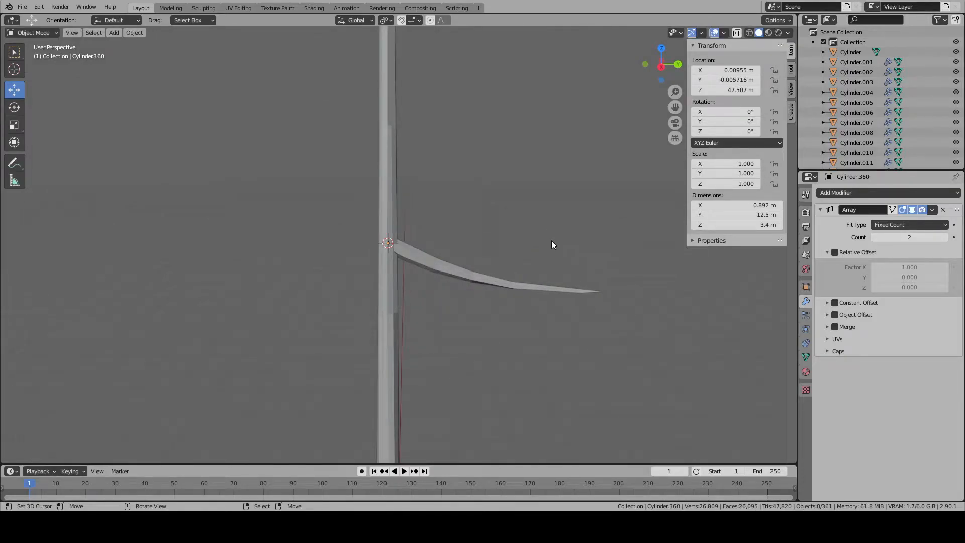
scroll(552, 241, "down", 3)
scroll(552, 241, "up", 4)
scroll(551, 241, "up", 1)
middle_click_drag(551, 241, 536, 252)
right_click(495, 285)
- Undo duplications until 72 stacked branches remain, and select all of them
key("ctrl+z")
key("ctrl+z")
key("ctrl+z")
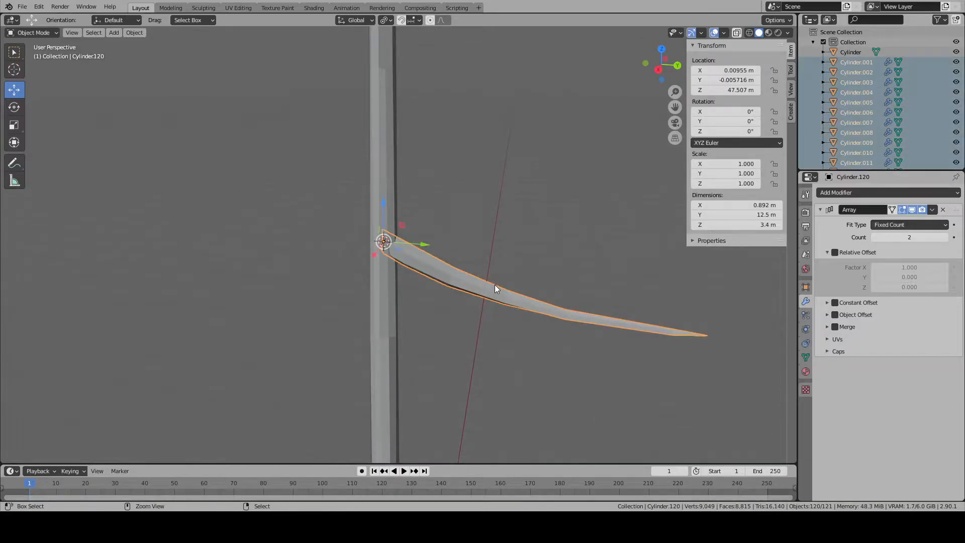
key("ctrl+z")
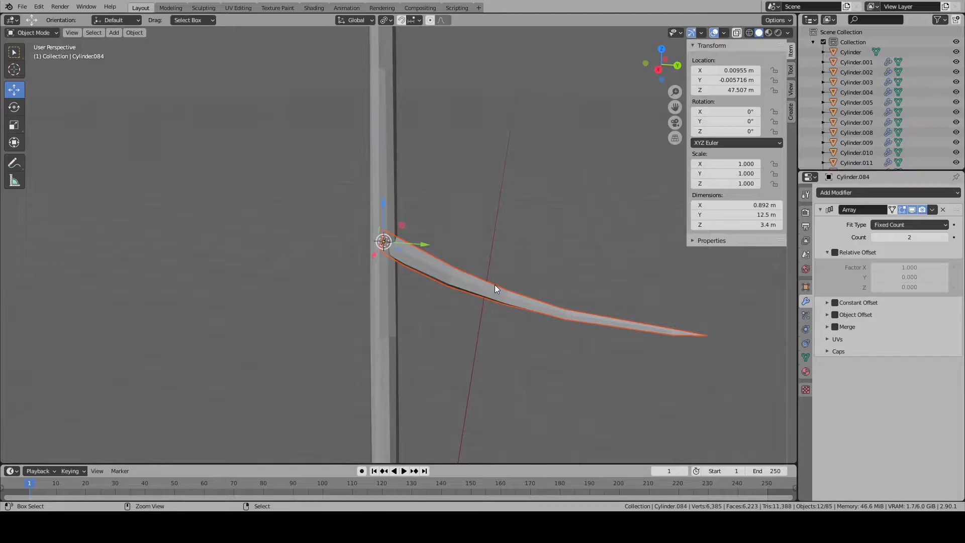
key("ctrl+z")
key("ctrl+z")
left_click_drag(541, 206, 502, 338)
scroll(335, 204, "down", 2)
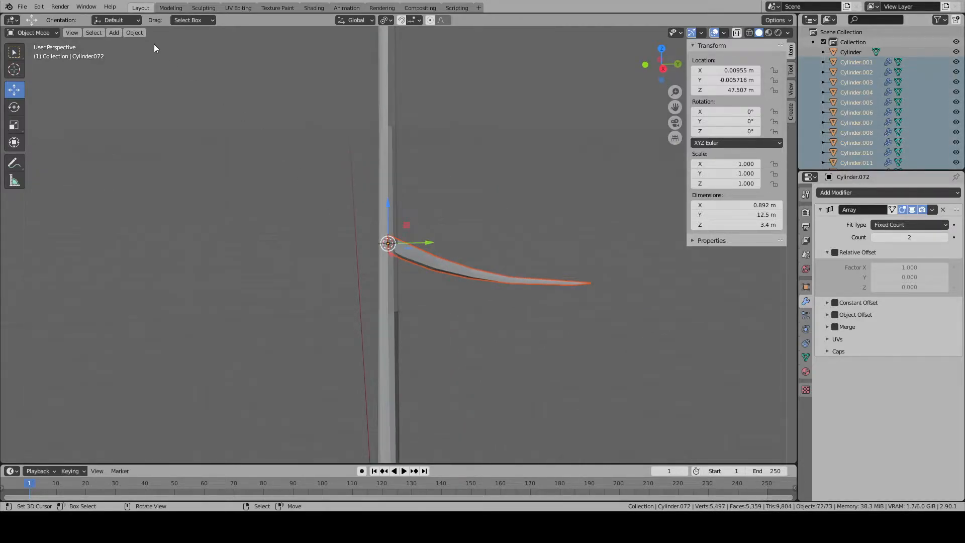
left_click(134, 33)
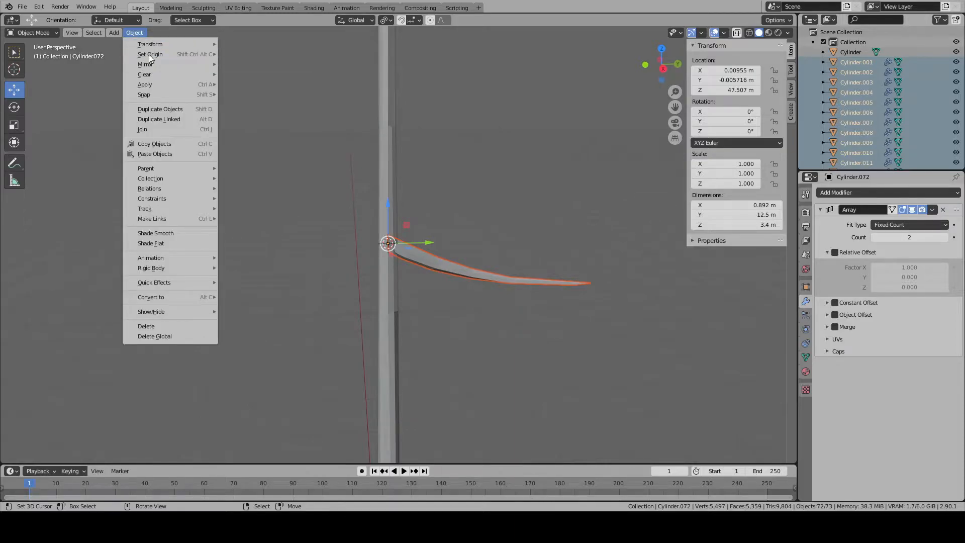
mouse_move(141, 43)
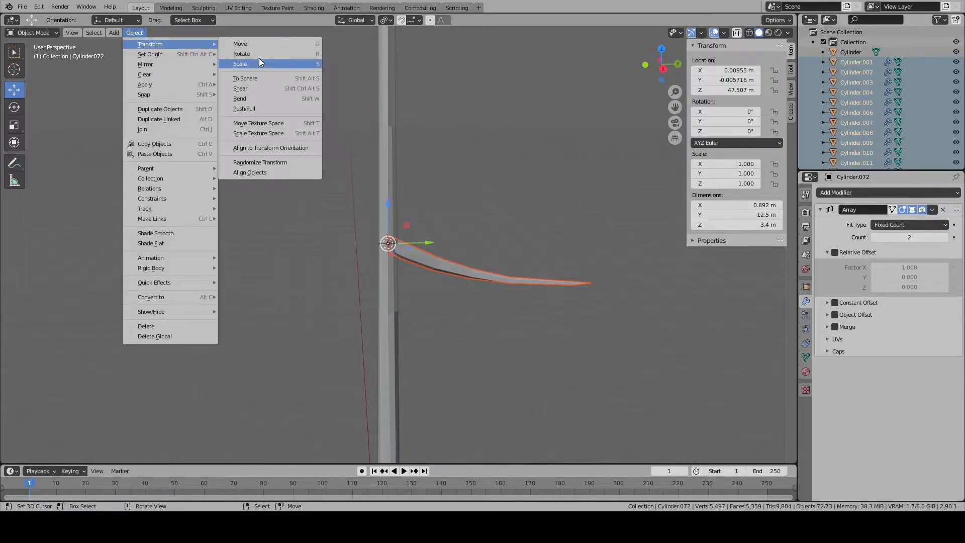
left_click(260, 55)
right_click(298, 292)
- Apply Randomize Transform to the 72 branches with Rotation X 6.2°, Y 15° and Z 180°
left_click(133, 33)
mouse_move(186, 44)
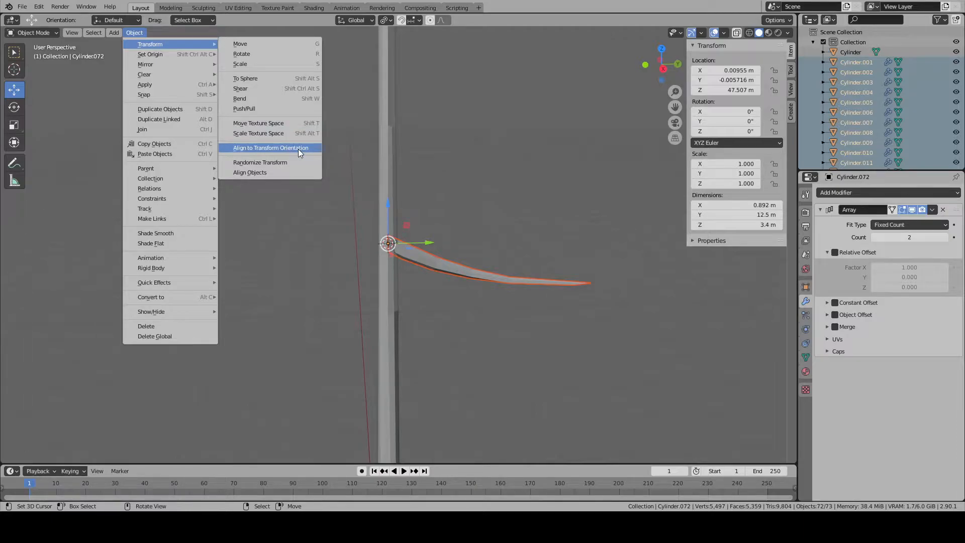
left_click(283, 160)
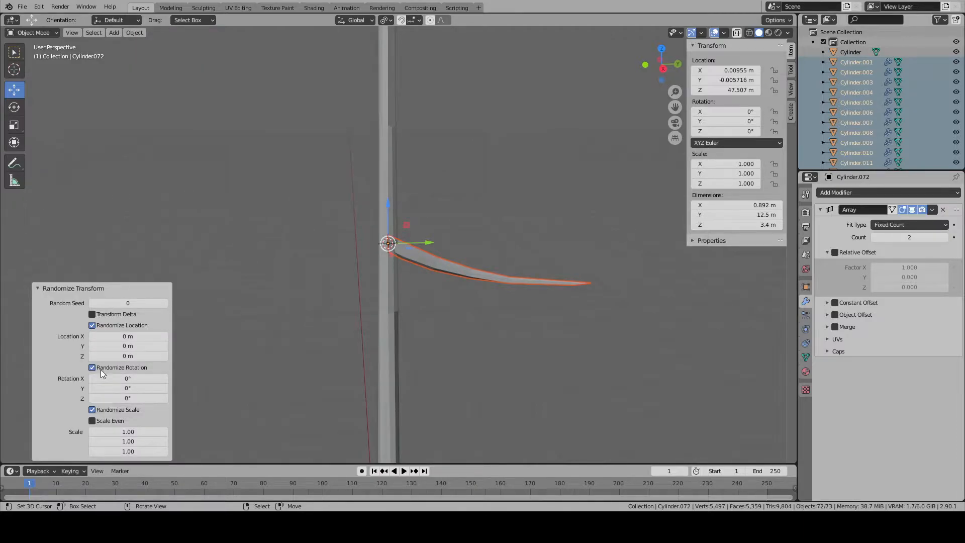
mouse_move(128, 378)
left_mouse_down()
mouse_move(146, 378)
mouse_move(76, 377)
mouse_move(137, 389)
left_mouse_up()
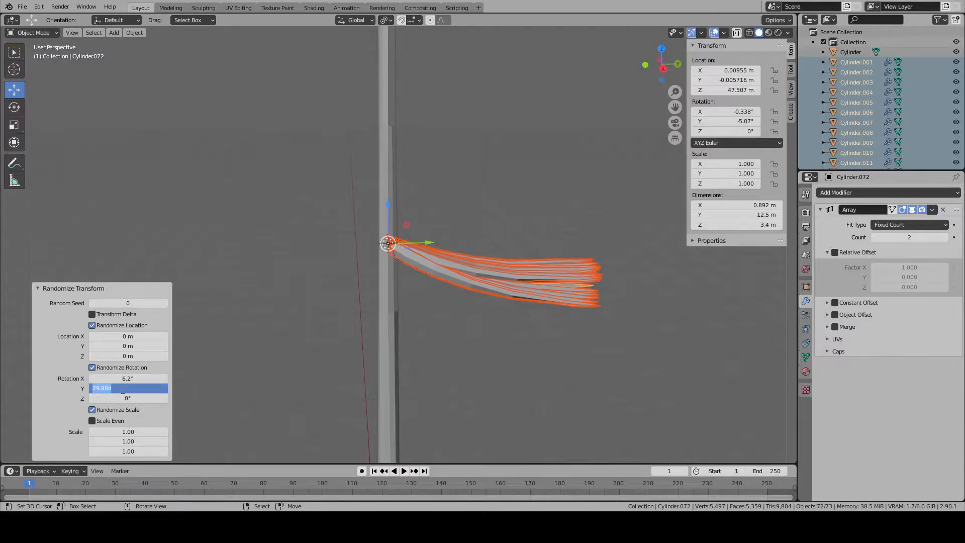
key("Return")
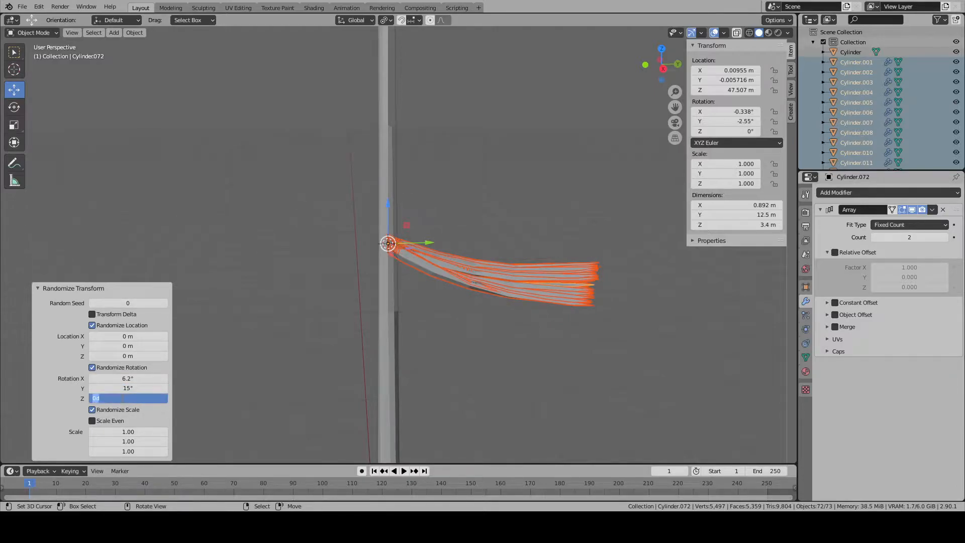
key("Return")
middle_click_drag(404, 297, 422, 252)
scroll(435, 342, "down", 9)
scroll(297, 315, "down", 5)
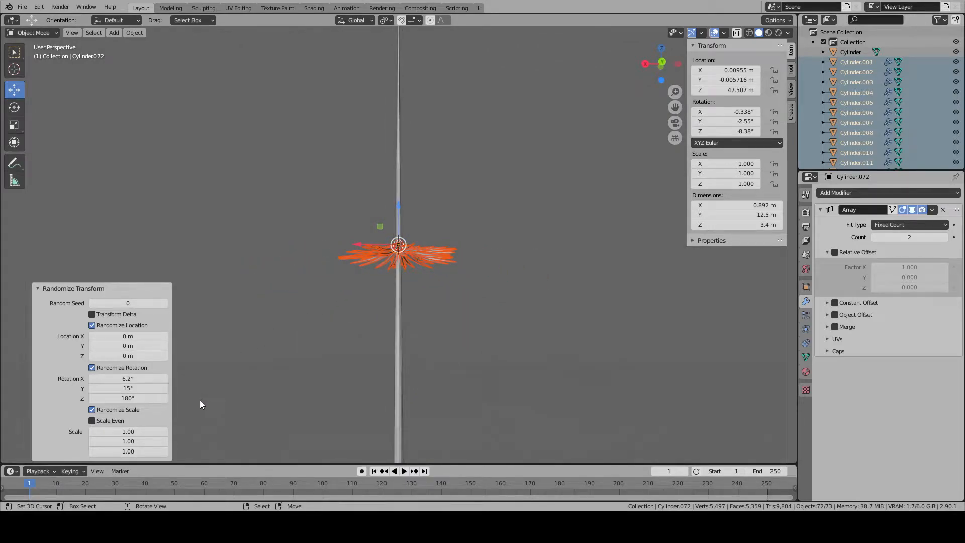
- Try a random Location Y spread of 51 m for the branches and reset it to 0 m
left_click_drag(126, 347, 231, 347)
middle_click_drag(280, 329, 382, 387)
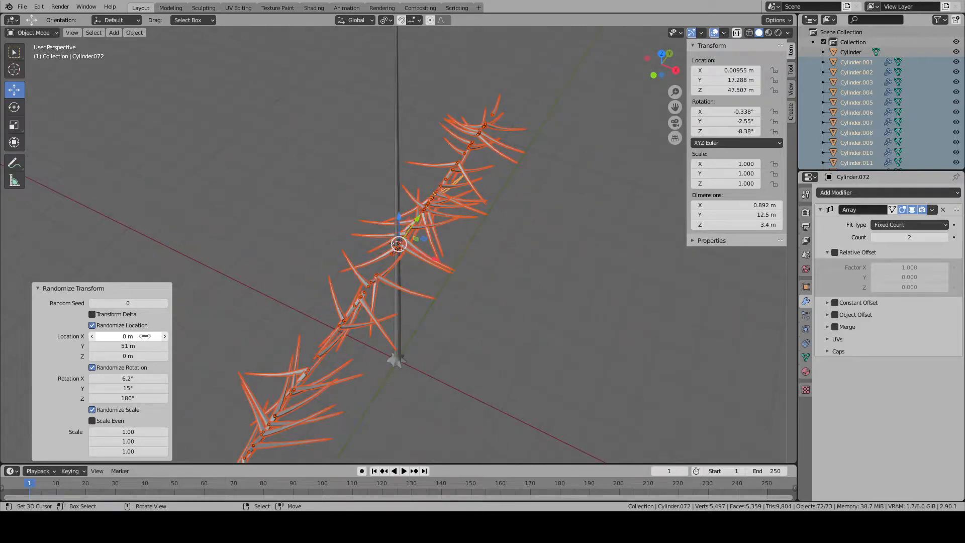
type("0")
key("Return")
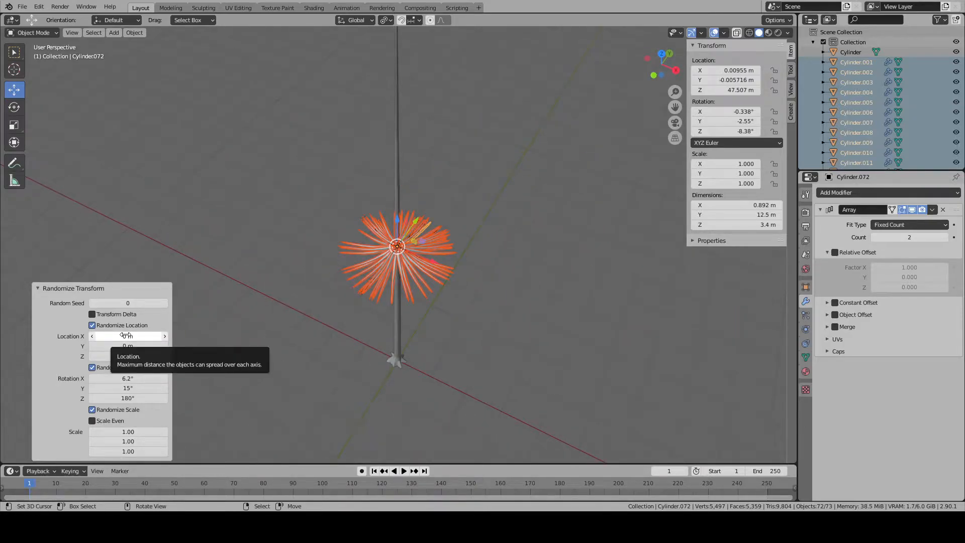
- Try a small random Location X spread, reset it to 0 m, and spread the branches along the trunk with Location Z 50 m
left_click_drag(125, 335, 125, 336)
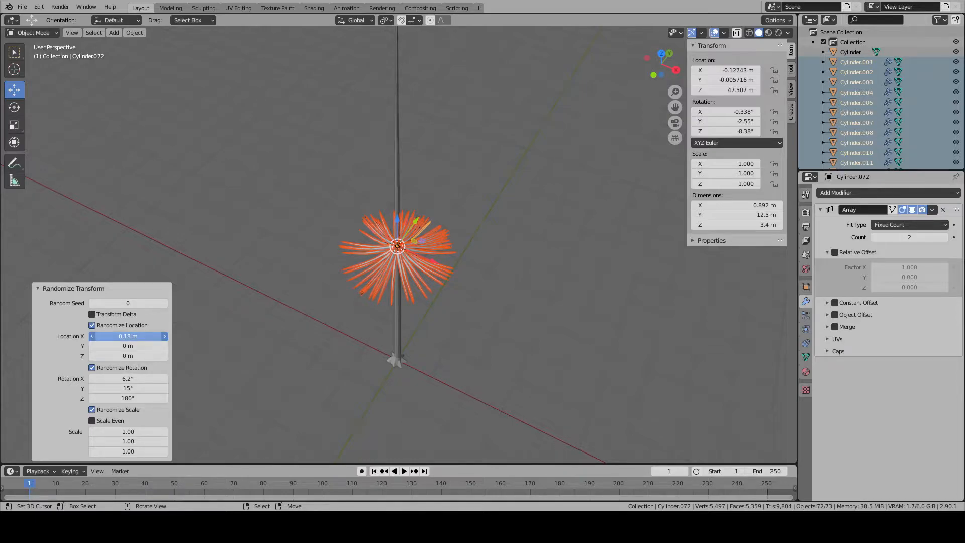
left_click_drag(125, 335, 212, 355)
type("0")
key("Return")
middle_click_drag(551, 287, 479, 230)
scroll(396, 263, "down", 8)
scroll(396, 264, "up", 7)
mouse_move(381, 276)
middle_mouse_down()
mouse_move(355, 278)
mouse_move(352, 267)
mouse_move(416, 261)
mouse_move(527, 277)
mouse_move(485, 276)
mouse_move(518, 285)
mouse_move(627, 290)
mouse_move(642, 376)
mouse_move(730, 371)
mouse_move(41, 369)
mouse_move(280, 360)
mouse_move(414, 318)
mouse_move(506, 214)
mouse_move(474, 281)
mouse_move(371, 293)
middle_mouse_up()
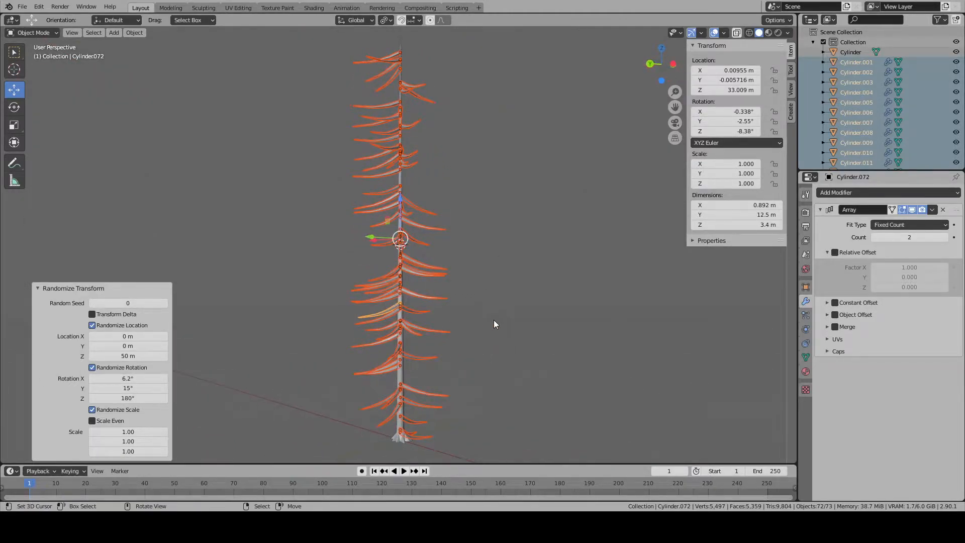
- Inspect the branches spread around the trunk and undo the Randomize Transform
middle_click_drag(471, 305, 589, 334)
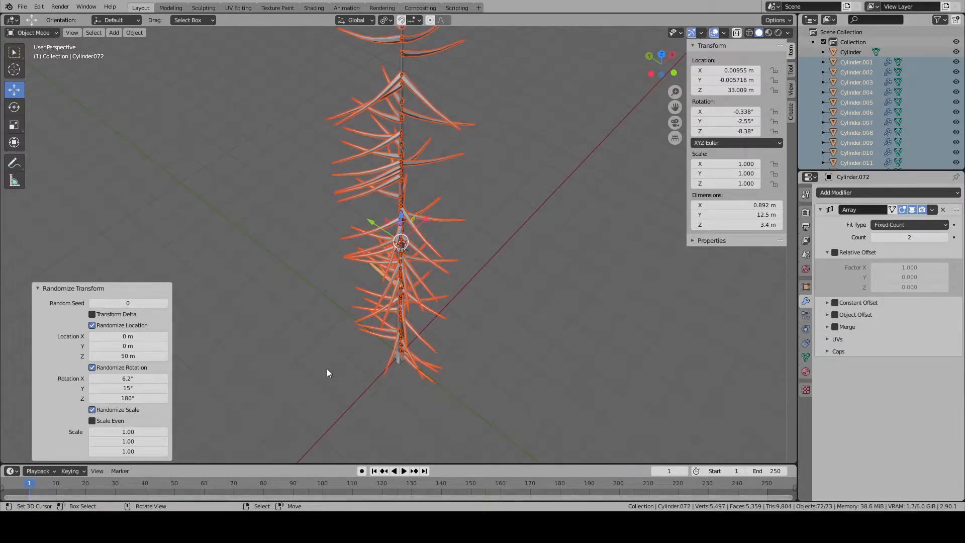
middle_click_drag(295, 314, 478, 224)
scroll(367, 248, "up", 3)
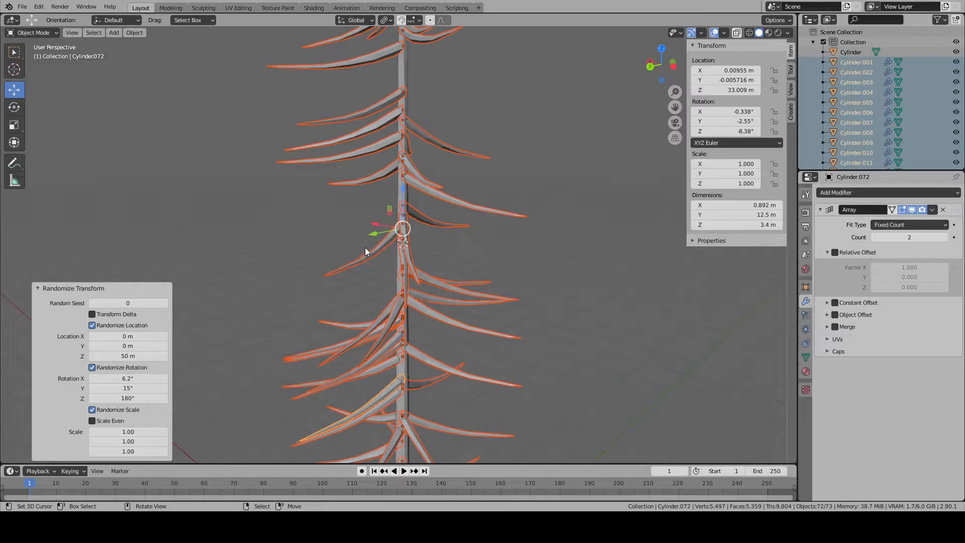
left_click(385, 239)
key("ctrl+z")
key("ctrl+z")
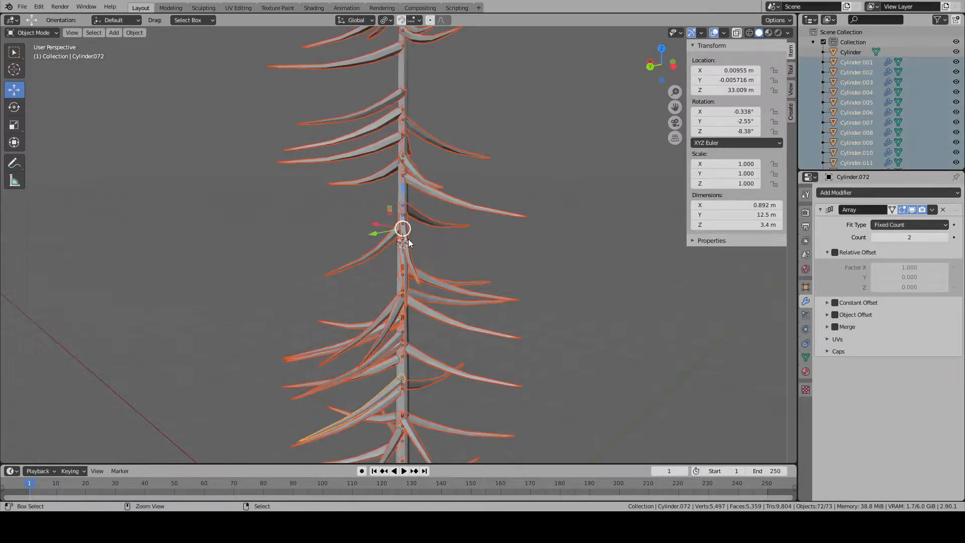
scroll(397, 257, "up", 3)
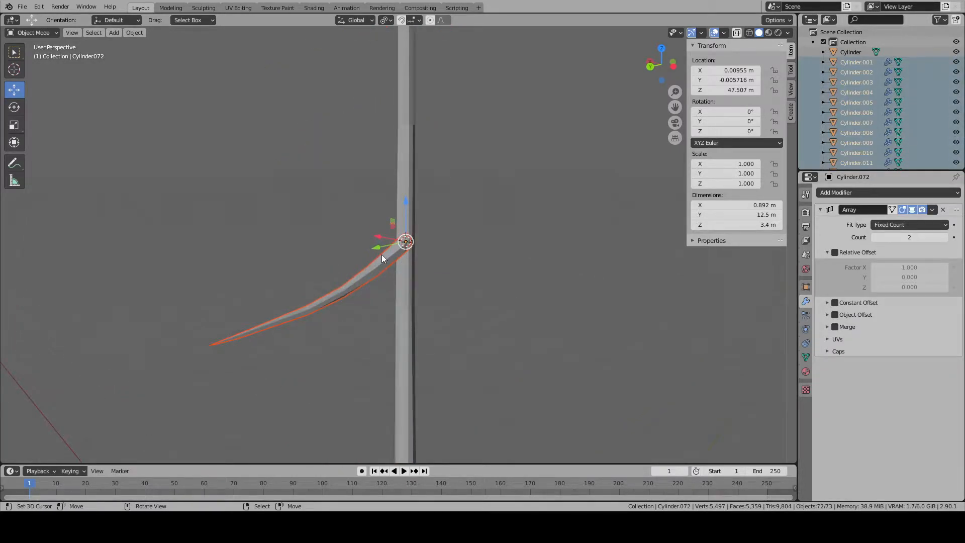
left_click(384, 257, "shift")
key("Delete")
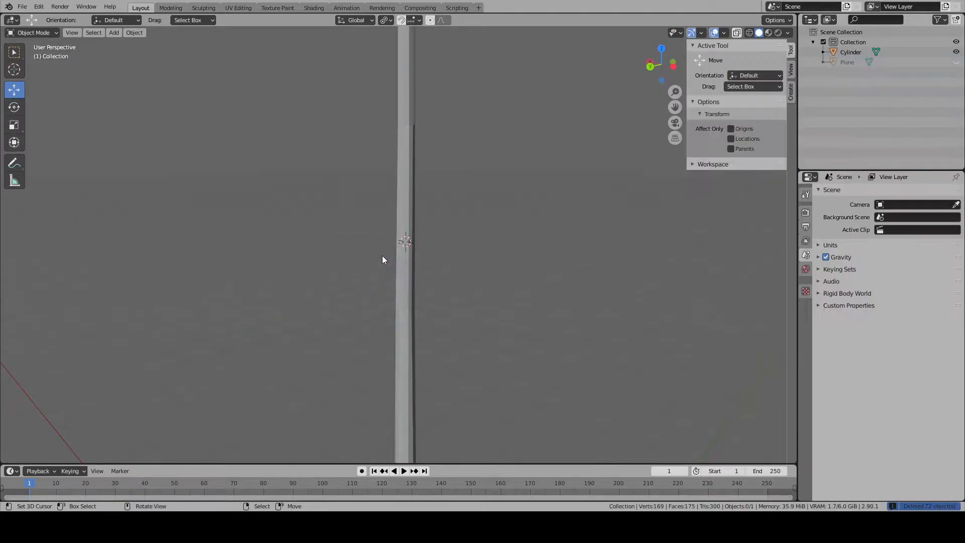
key("ctrl+z")
- Pull one branch out of the stacked pile and delete the 71 other duplicates
left_click(387, 254)
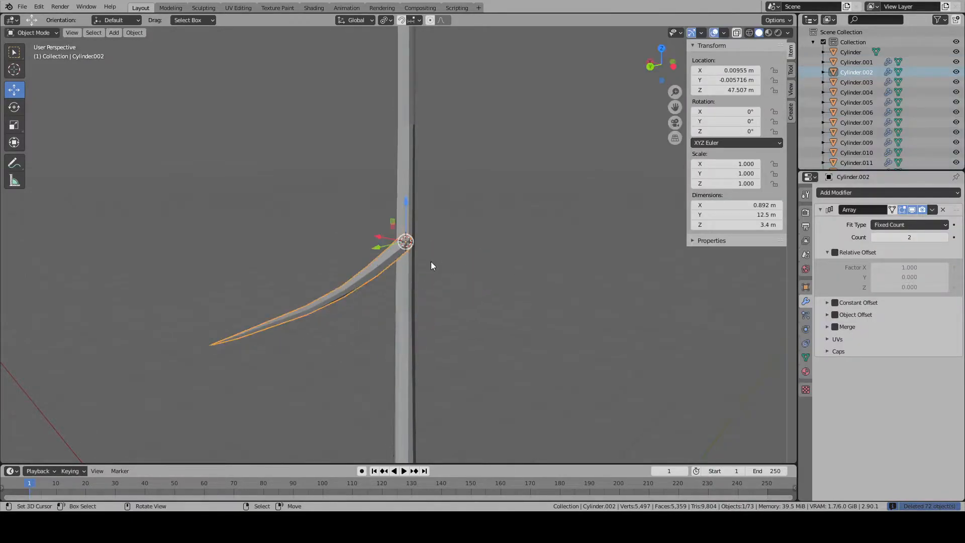
key("alt+a")
key("b")
left_click_drag(317, 256, 363, 322)
key("x")
left_click(362, 320)
- Snap the remaining branch back to the 3D cursor at its attachment point on the trunk
right_click(475, 275)
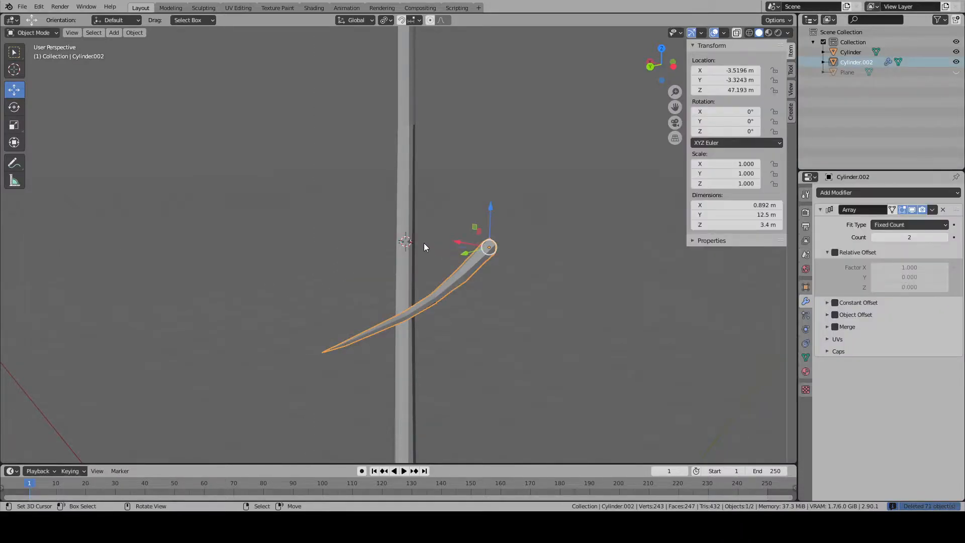
key("shift+s")
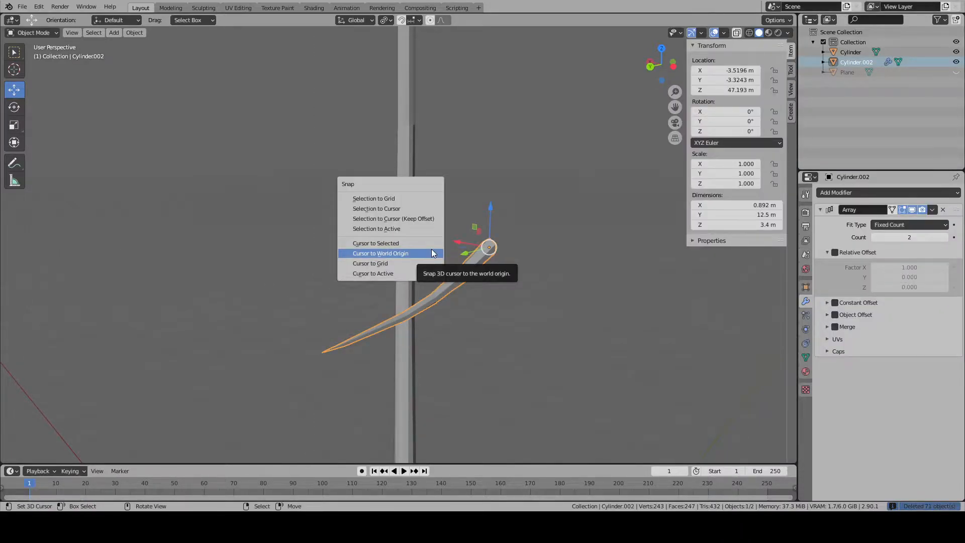
left_click(416, 209)
middle_click_drag(416, 208, 439, 242)
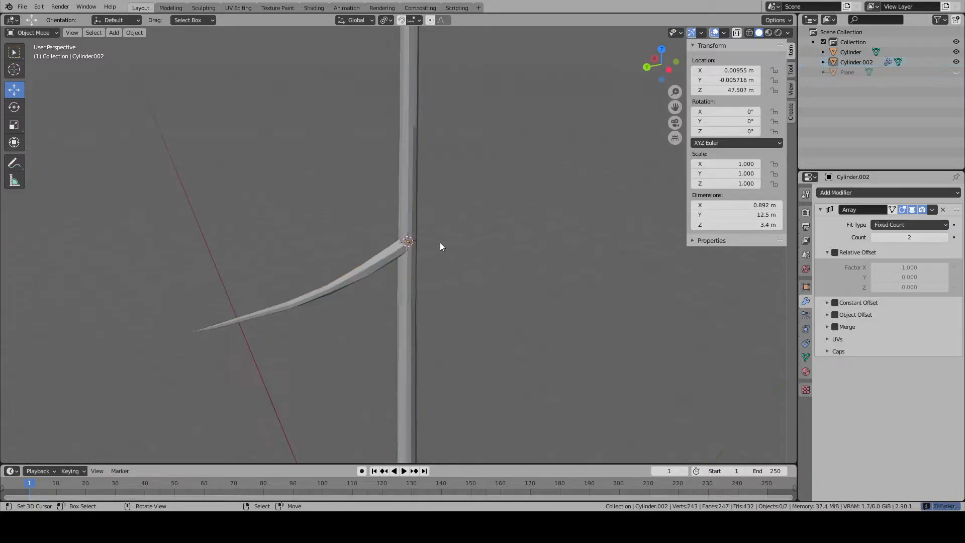
- Edit the branch mesh, select the edge ring nearest its tip and snap the 3D cursor to that ring
key("Tab")
left_click(216, 327)
key("KP_Decimal")
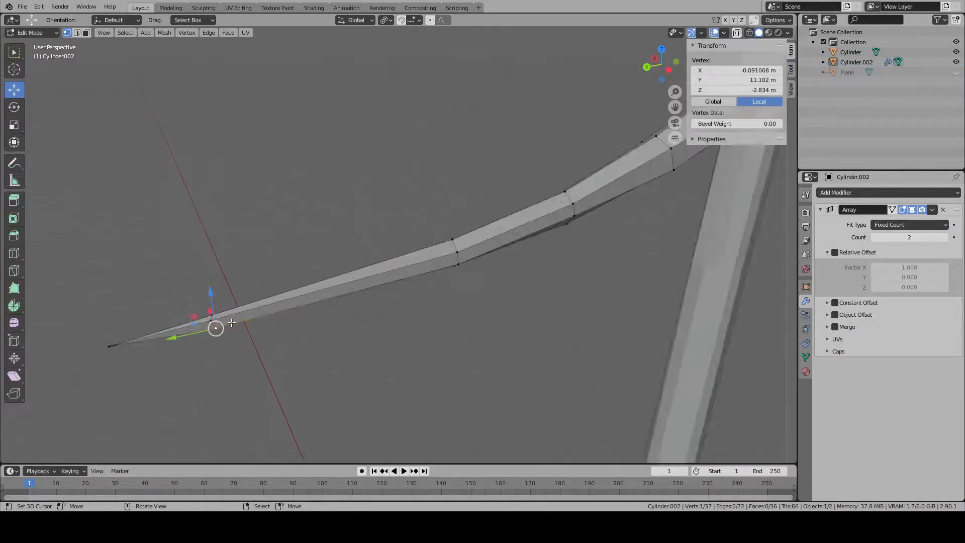
left_click(78, 33)
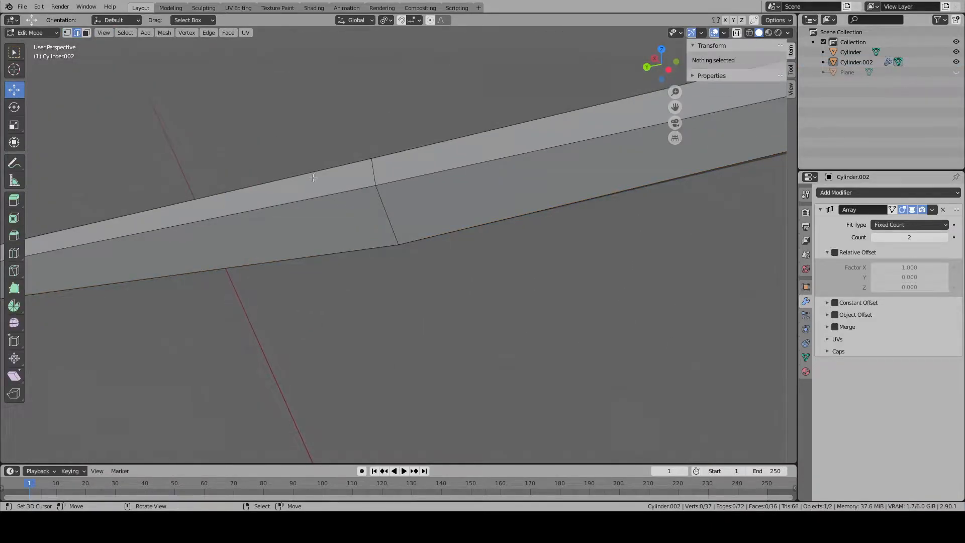
right_click(385, 214, "alt")
key("shift+s")
left_click(363, 255)
scroll(408, 259, "down", 4)
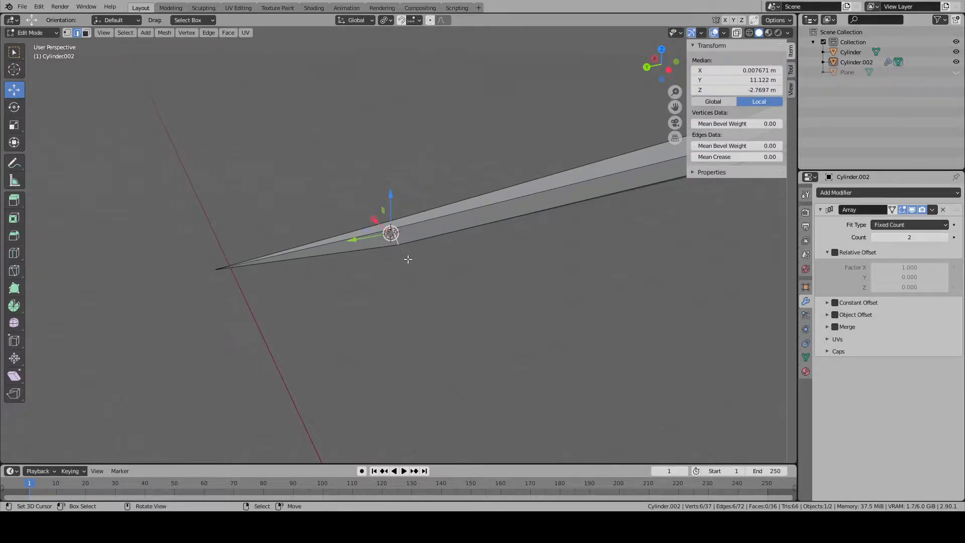
- Add a plane to the branch mesh at the 3D cursor near the tip
left_click(87, 34)
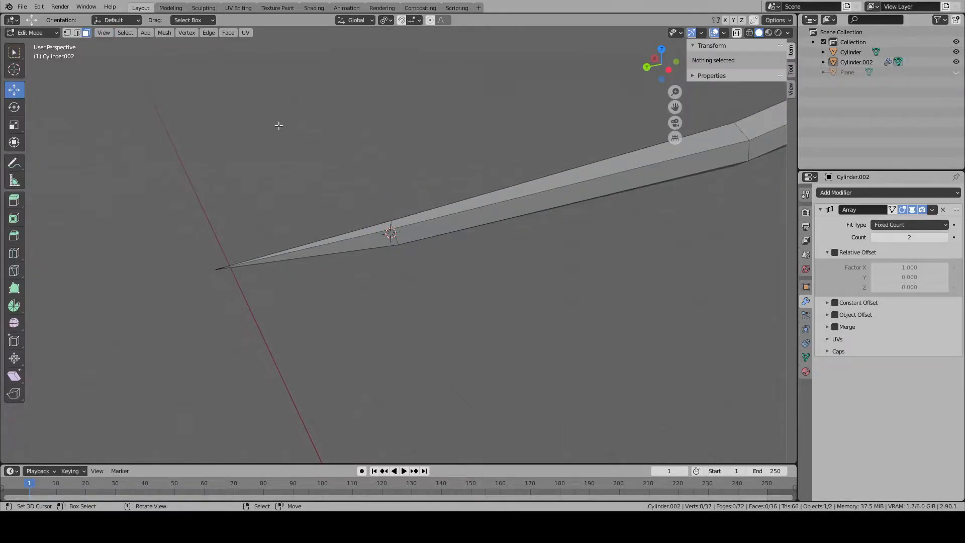
middle_click_drag(322, 181, 461, 319)
key("KP_7")
key("shift+a")
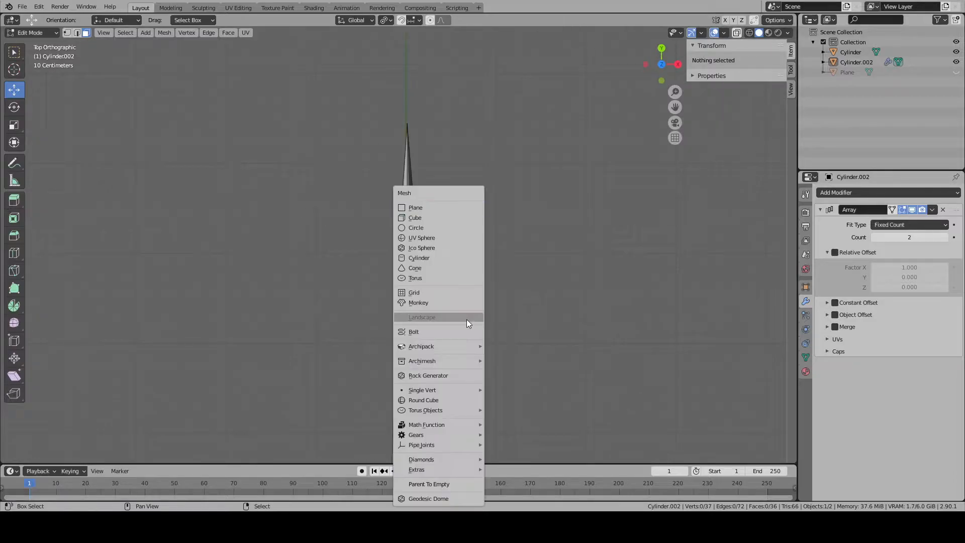
left_click(438, 208)
left_click(181, 332)
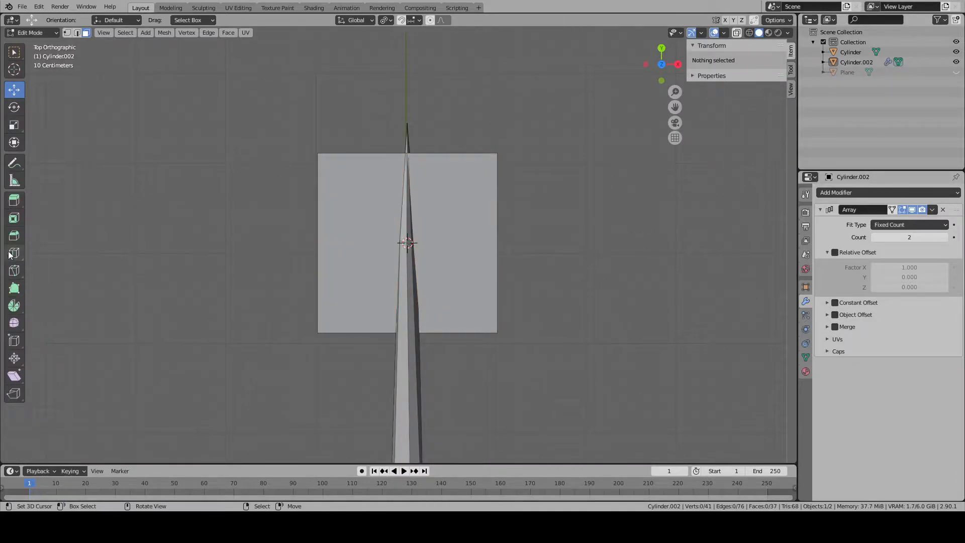
- Add a single loop cut lengthwise down the middle of the plane
left_click(14, 252)
left_click(302, 282)
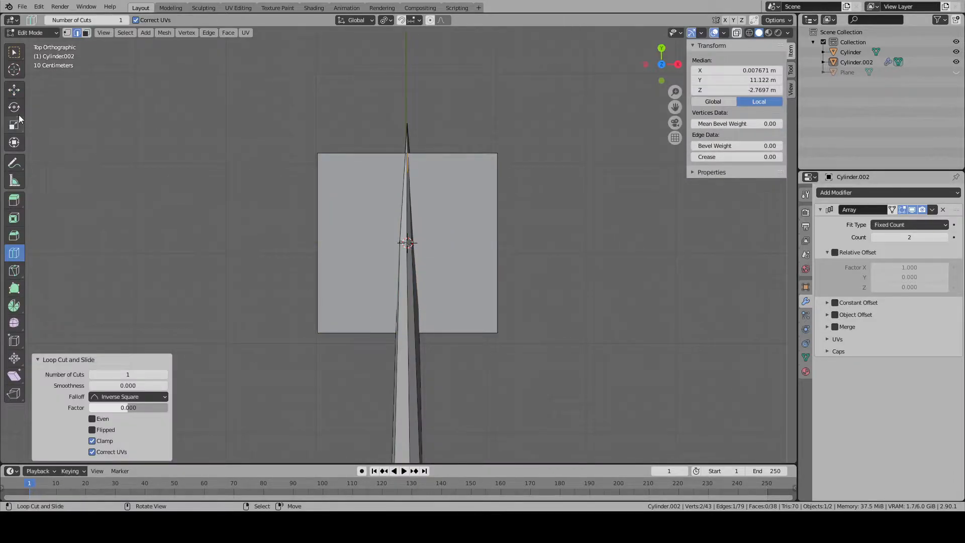
left_click(14, 89)
- Select the three vertices of the plane's outer edge and move them along Y to the branch tip
left_click(448, 145)
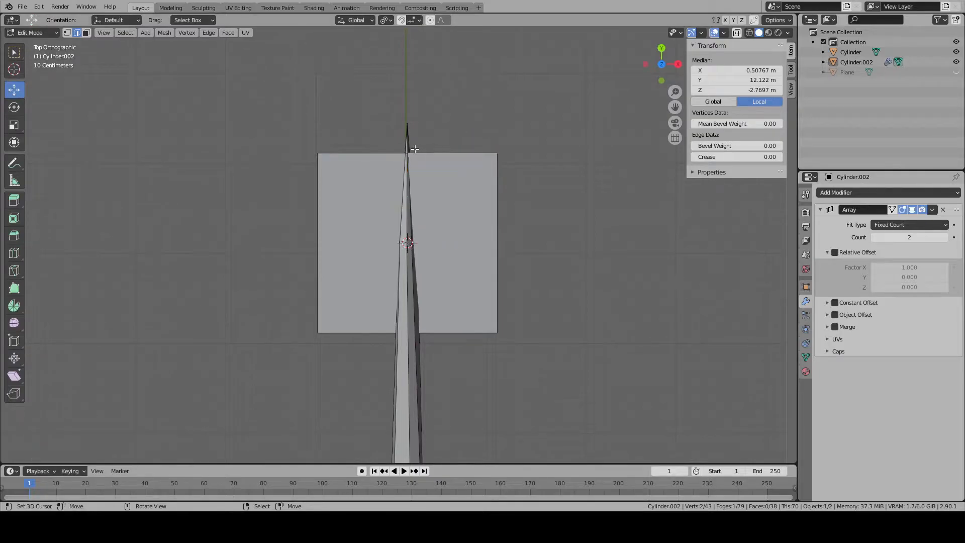
left_click(67, 32)
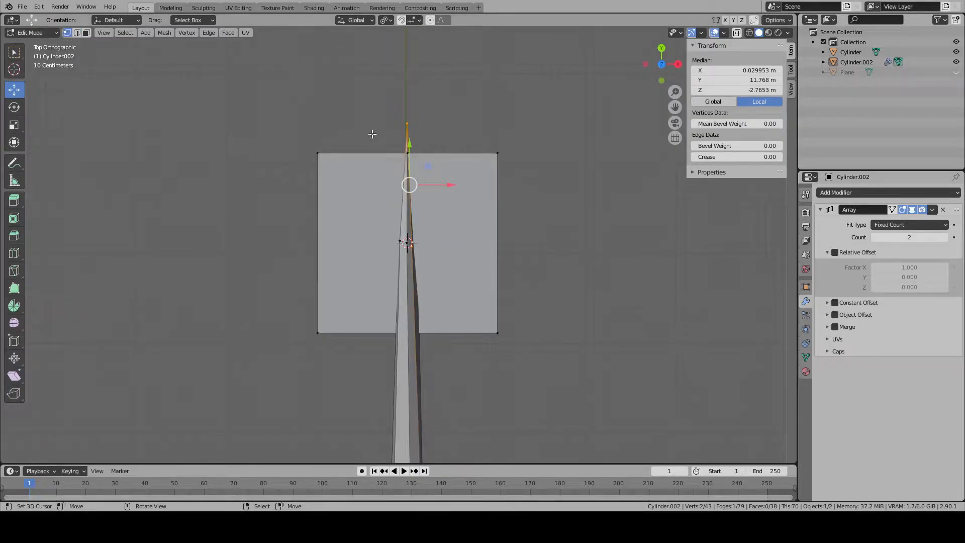
right_click(409, 129)
right_click(412, 160)
middle_click_drag(471, 149, 475, 221, "shift")
right_click(486, 221, "shift")
right_click(411, 226, "shift")
scroll(422, 207, "up", 4)
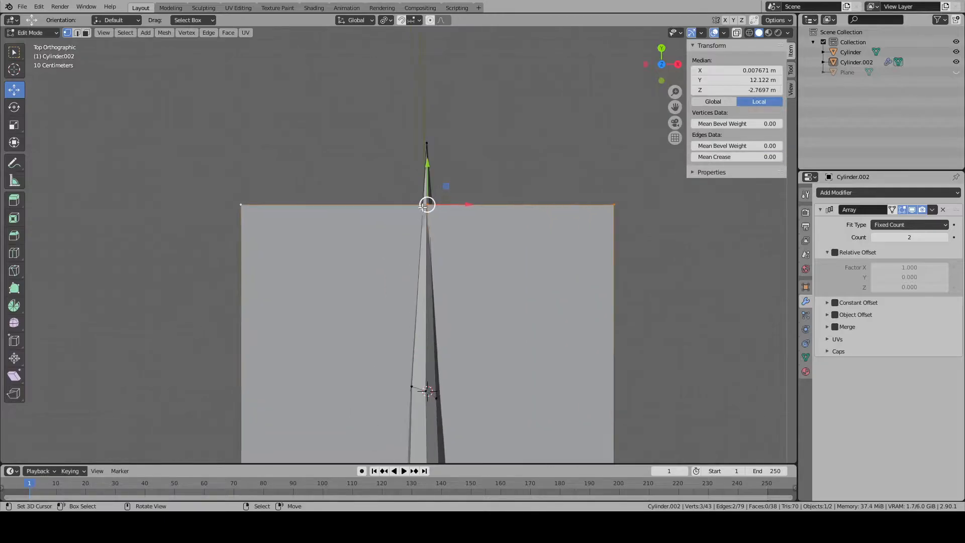
left_click_drag(427, 166, 438, 104)
middle_click_drag(438, 104, 582, 108)
- Compare the plane's middle outer vertex with the branch tip and lower it slightly to meet the tip
right_click(358, 269)
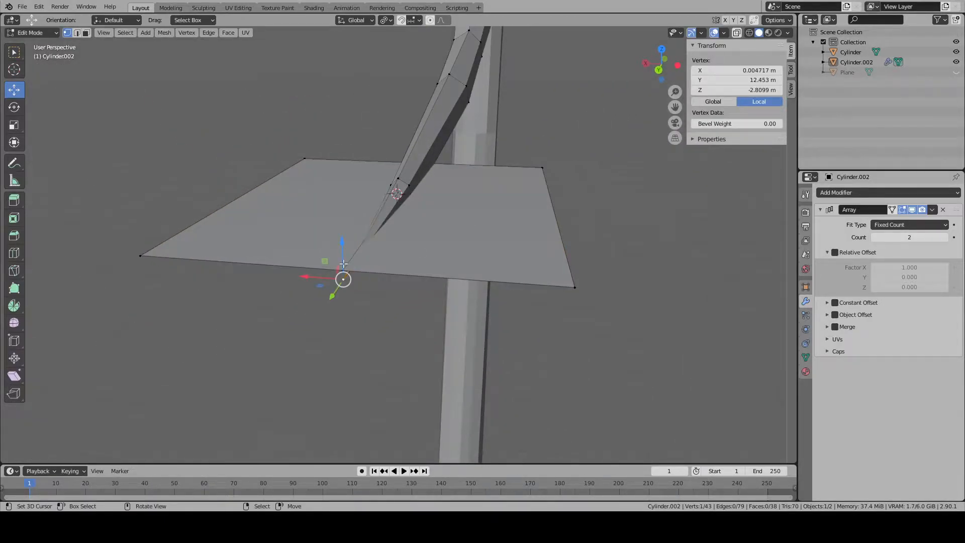
key("KP_1")
key("KP_3")
key("ctrl+KP_1")
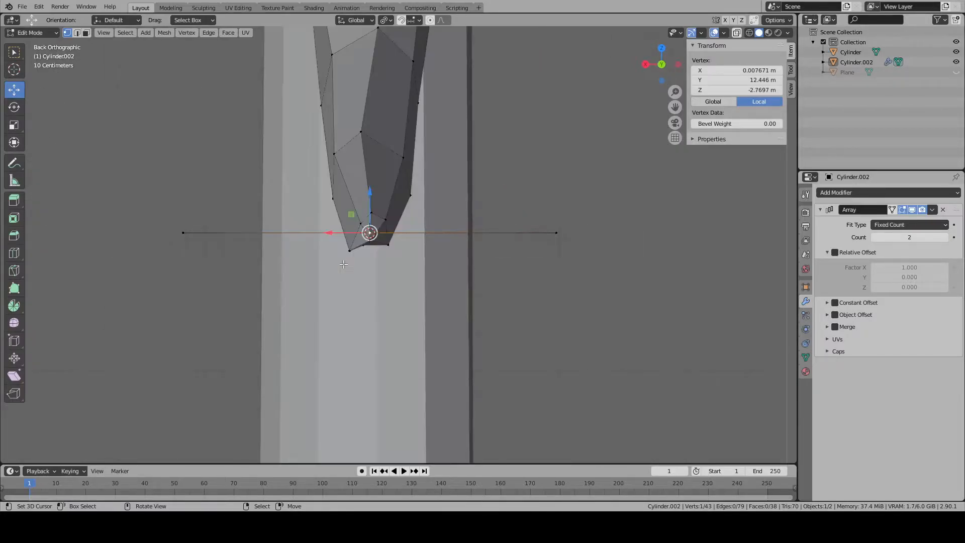
scroll(368, 174, "up", 4)
left_click_drag(345, 182, 343, 197)
key("KP_7")
key("KP_3")
key("KP_7")
scroll(345, 203, "down", 7)
scroll(346, 203, "down", 4)
left_click(332, 345)
left_click(435, 353)
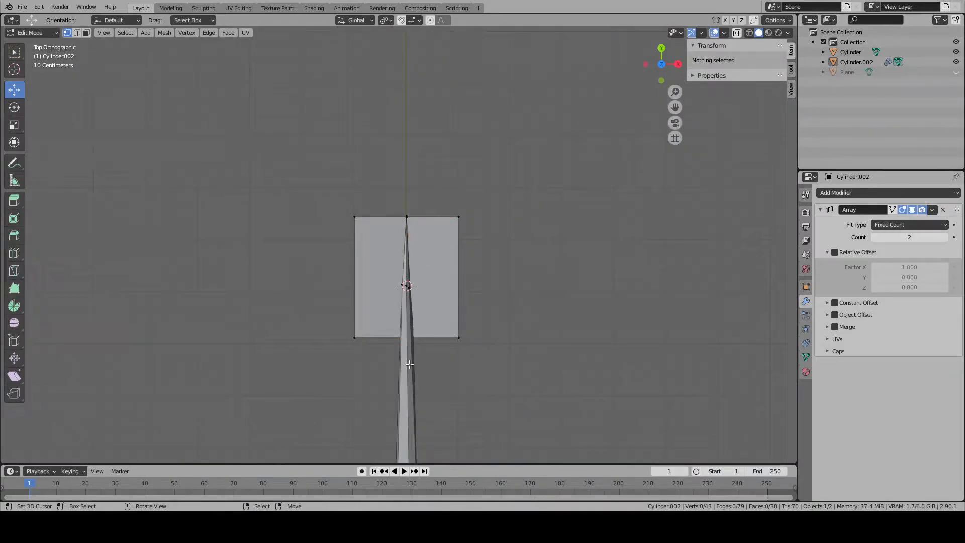
- Hide the branch to select the three vertices of the plane's trunk-side edge, and reveal the branch again
scroll(404, 378, "down", 2)
key("l")
key("h")
right_click(436, 316)
right_click(411, 312, "shift")
right_click(373, 314, "shift")
middle_click_drag(412, 379, 408, 280, "shift")
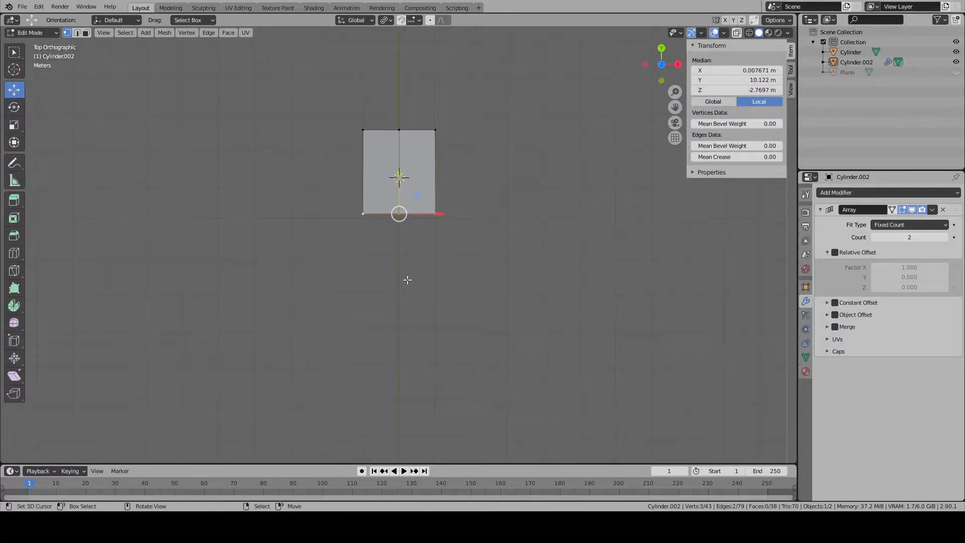
key("alt+h")
key("alt+a")
right_click(433, 227, "alt")
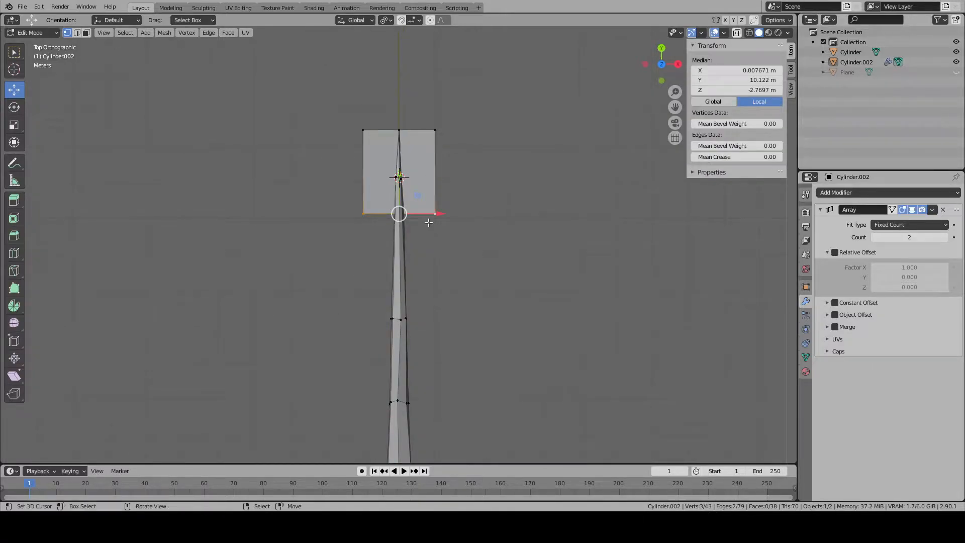
- Extrude the plane's trunk-side edge along the branch toward the trunk
scroll(431, 225, "up", 5)
key("e")
right_click(401, 146)
left_click_drag(400, 136, 387, 363)
left_click(387, 363)
key("ctrl+z")
scroll(437, 262, "down", 1)
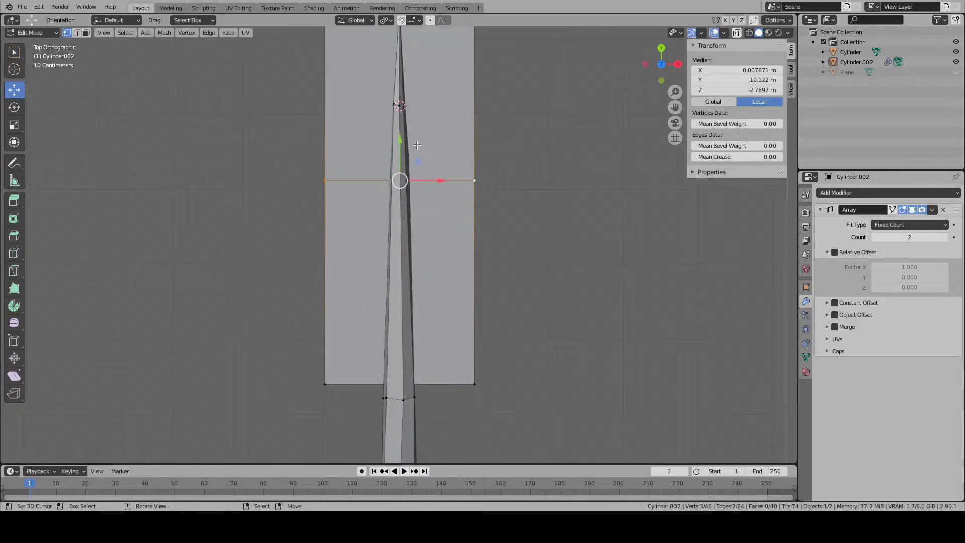
- Move the plane's inner row to the ring nearest the branch tip and align the extruded edge with the following ring
left_click_drag(398, 150, 410, 77)
middle_click_drag(431, 389, 410, 194, "shift")
right_click(454, 260, "alt")
- Extrude the leaf strip's end edge toward the trunk twice, by about 2.3 m and 2.15 m, matching the branch rings
key("e")
right_click(416, 282)
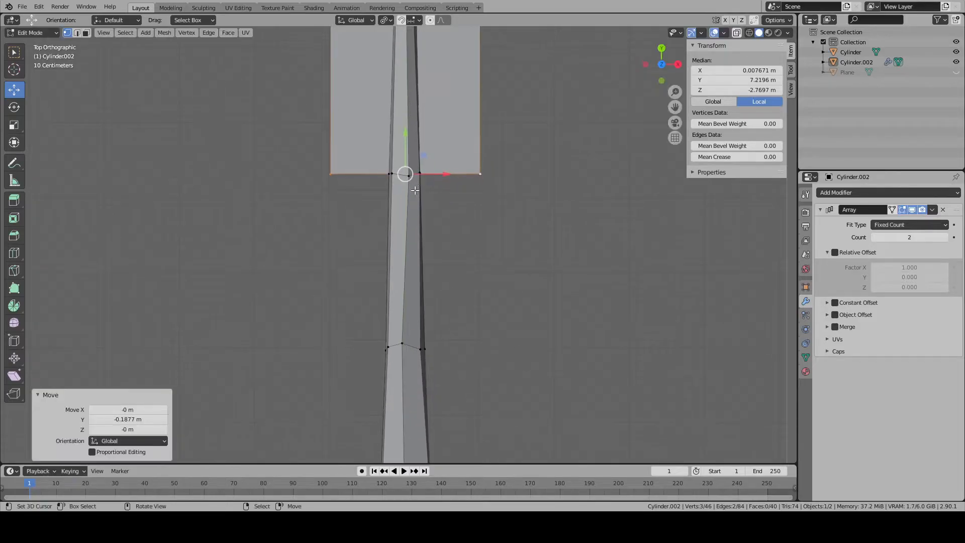
left_click_drag(412, 138, 405, 310)
middle_click_drag(404, 310, 407, 174, "shift")
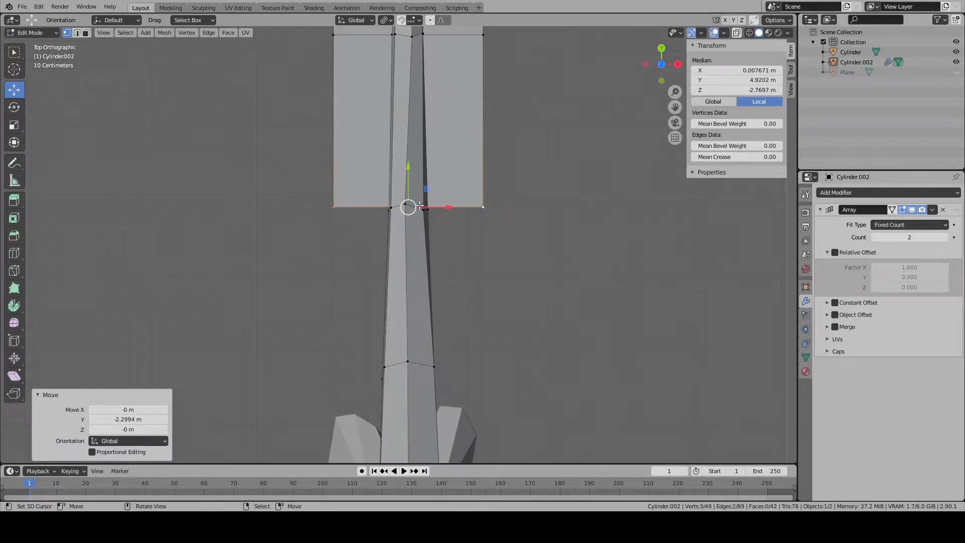
key("e")
right_click(407, 173)
left_click_drag(408, 172, 406, 367)
scroll(405, 367, "down", 3)
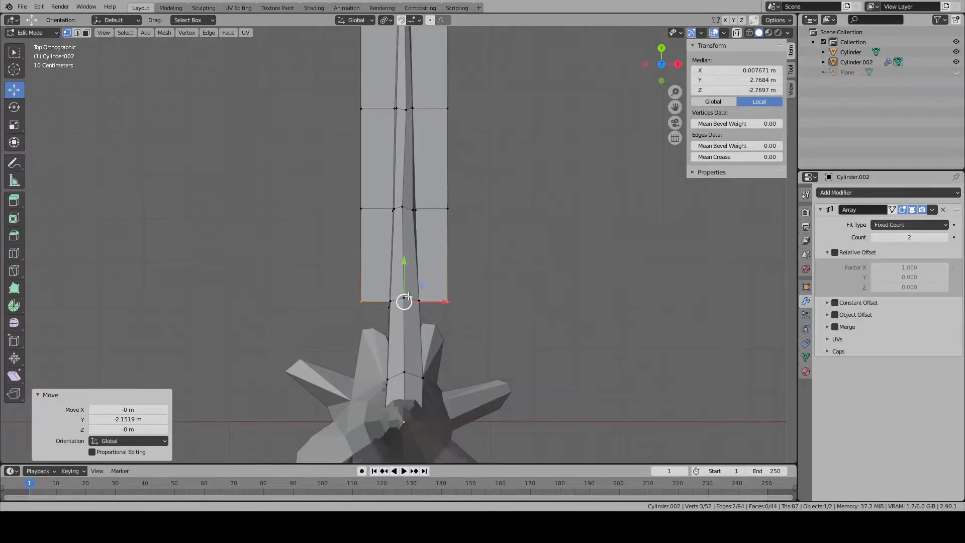
- Extrude the leaf strip's end edge another 1.75 m to the branch ring closest to the trunk
middle_click_drag(401, 309, 406, 256, "shift")
key("e")
right_click(402, 256)
left_click_drag(402, 256, 399, 291)
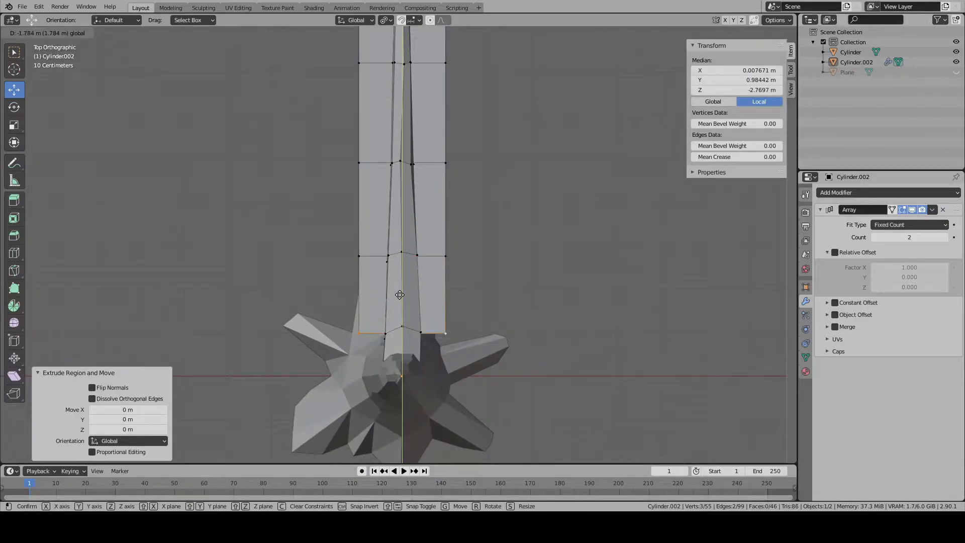
left_click(401, 293)
- Raise the strip's edge row just before its trunk end by about 1.58 m along Z onto the branch
middle_click_drag(400, 293, 511, 211)
key("KP_7")
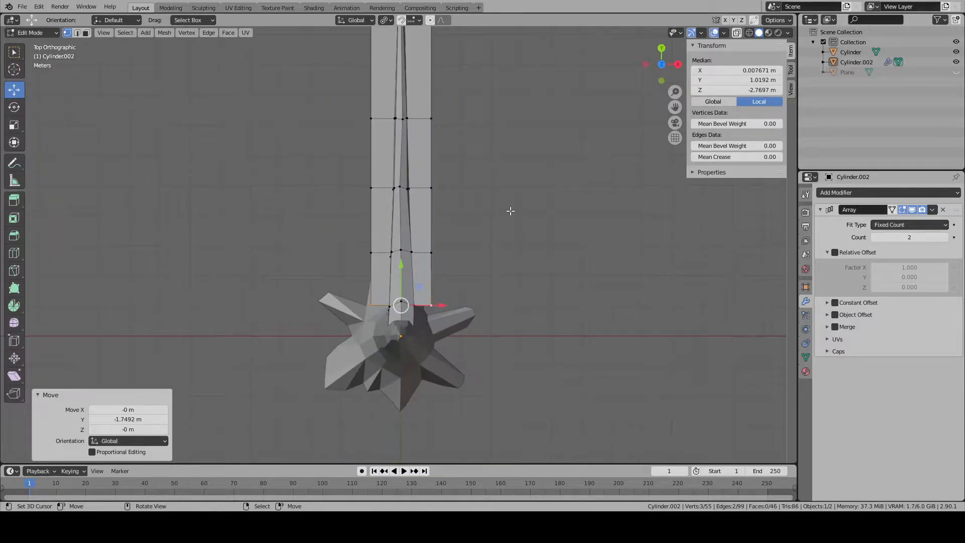
scroll(505, 217, "up", 1)
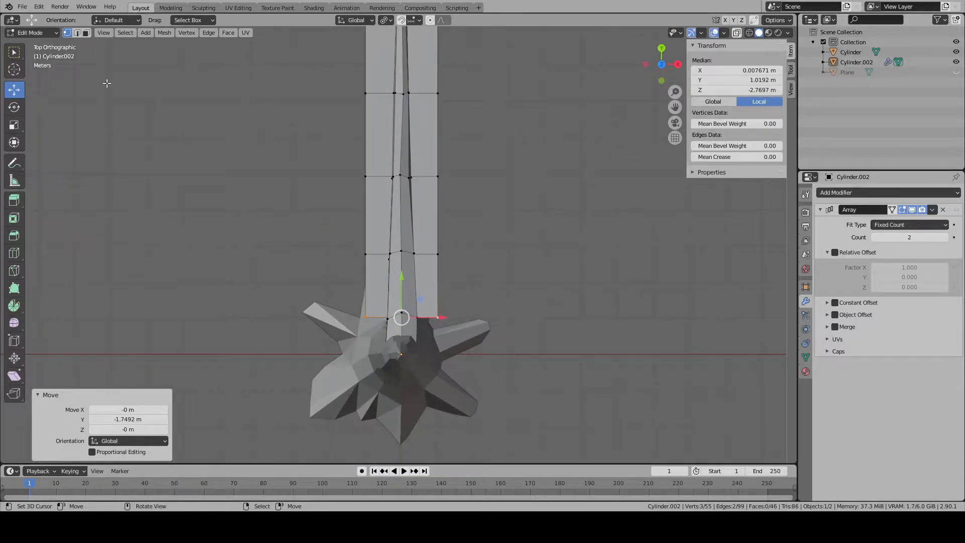
left_click(78, 33)
left_click(418, 248, "alt")
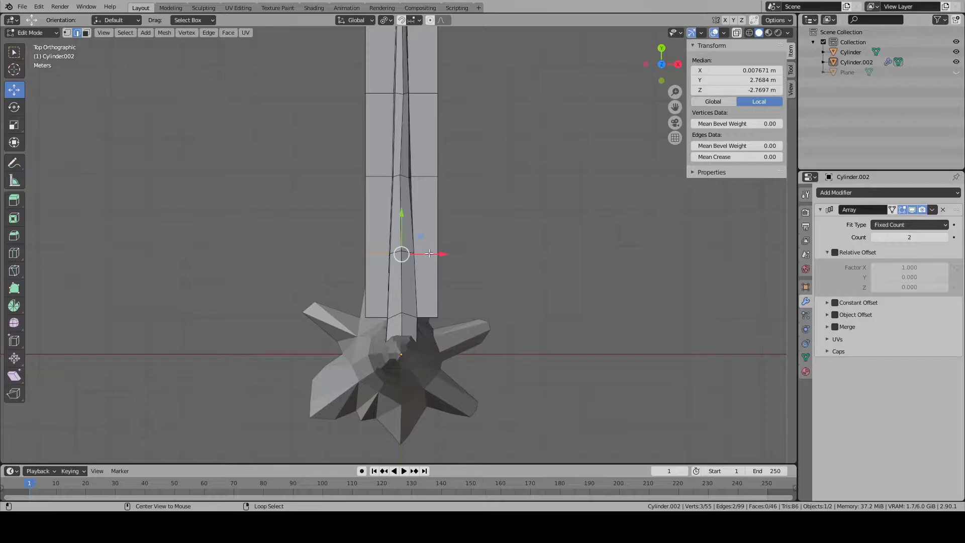
key("KP_3")
scroll(392, 240, "up", 3)
key("g")
key("z")
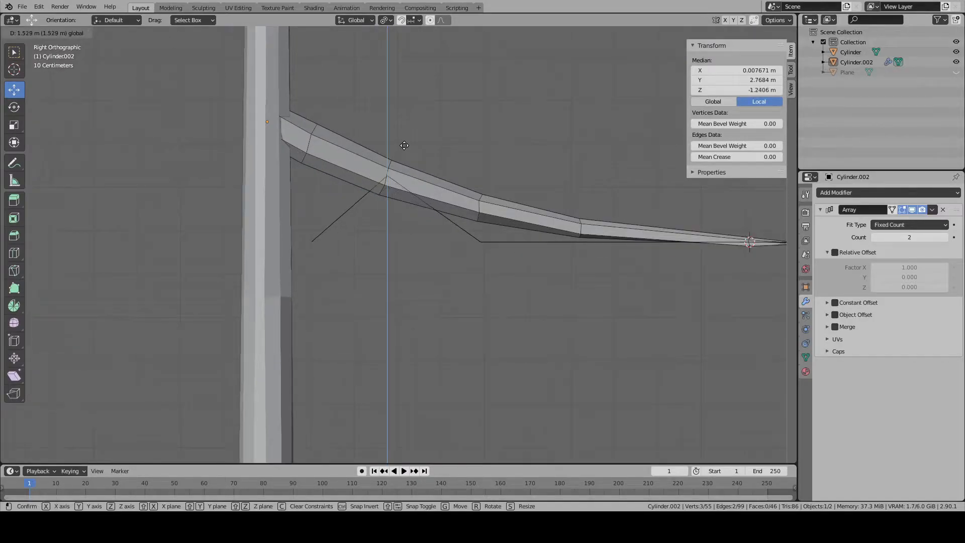
left_click(405, 143)
- Raise the strip's next edge row toward the tip by about 0.81 m along Z to follow the branch
middle_click_drag(471, 238, 463, 271)
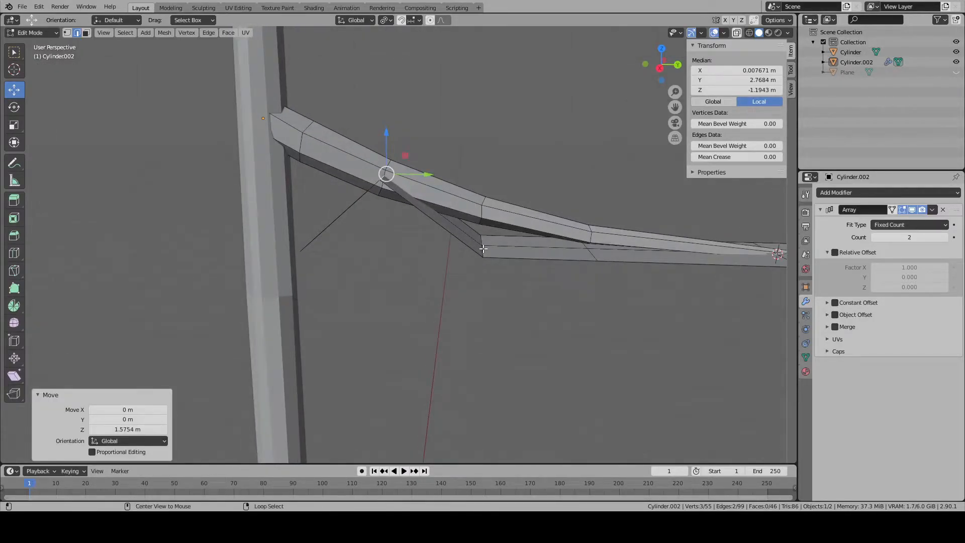
right_click(482, 247, "alt")
key("KP_1")
key("KP_3")
key("g")
key("z")
left_click(493, 166)
- Raise the following row slightly onto the branch curve and lift the strip's trunk-end edge by about 2.31 m along Z
middle_click_drag(493, 166, 418, 274)
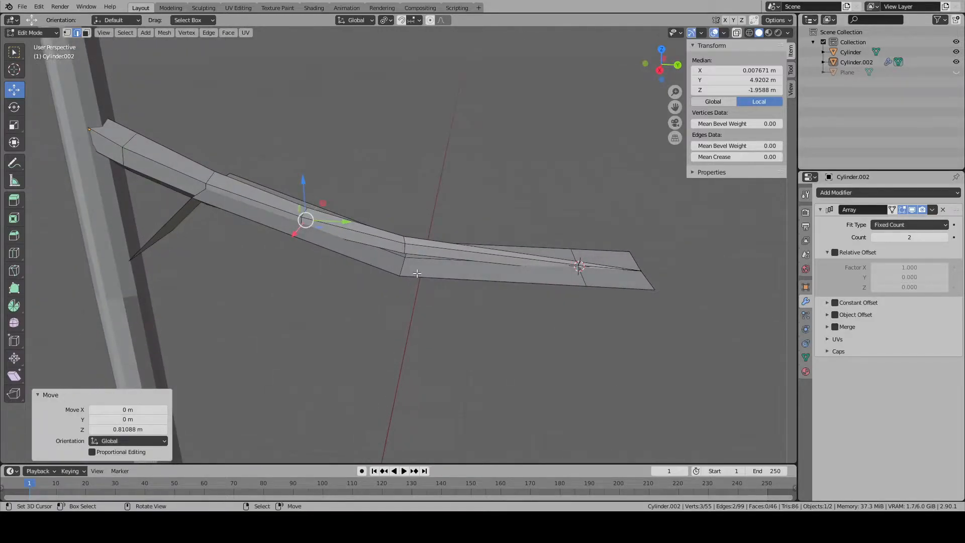
key("KP_3")
key("g")
key("z")
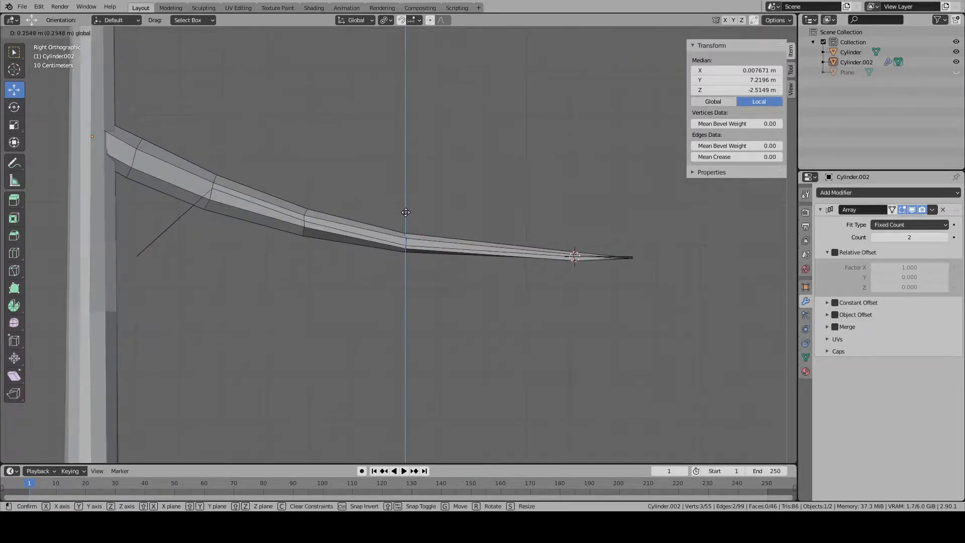
left_click(407, 208)
middle_click_drag(407, 207, 344, 291)
key("KP_3")
left_click_drag(344, 259, 348, 159)
- Narrow the leaf strip's trunk-end edge by scaling it to 0.527
key("KP_7")
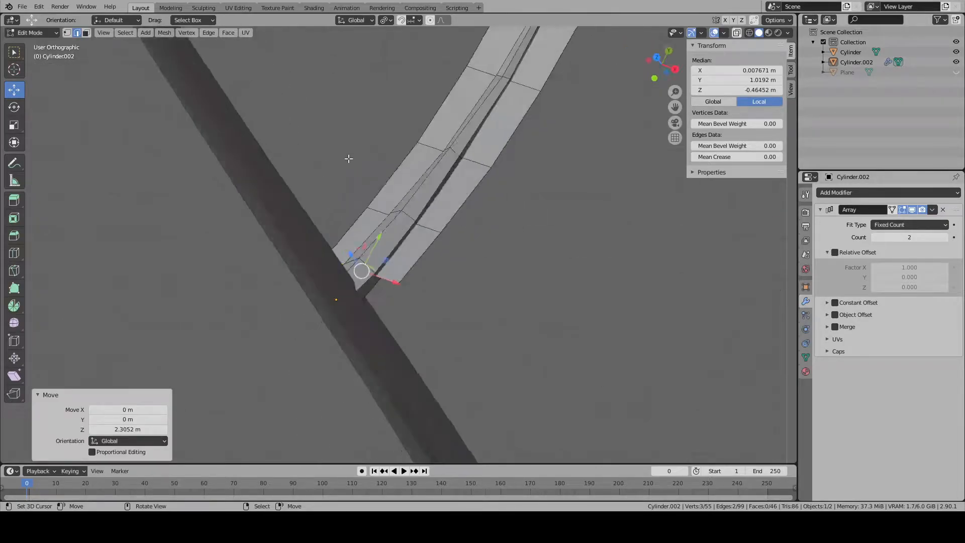
key("s")
left_click(471, 301)
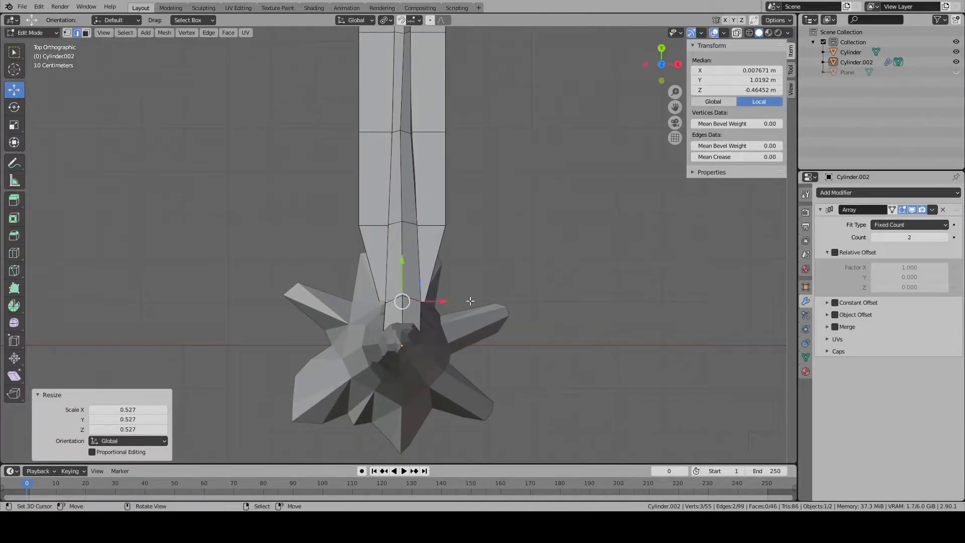
- Widen the two edge rows beyond the leaf's narrowed trunk end, scaling the second one by about 3.13
left_click(439, 231, "alt")
key("s")
left_click(513, 264)
middle_click_drag(505, 262, 495, 366, "shift")
right_click(421, 235, "alt")
left_click(422, 235, "alt")
key("s")
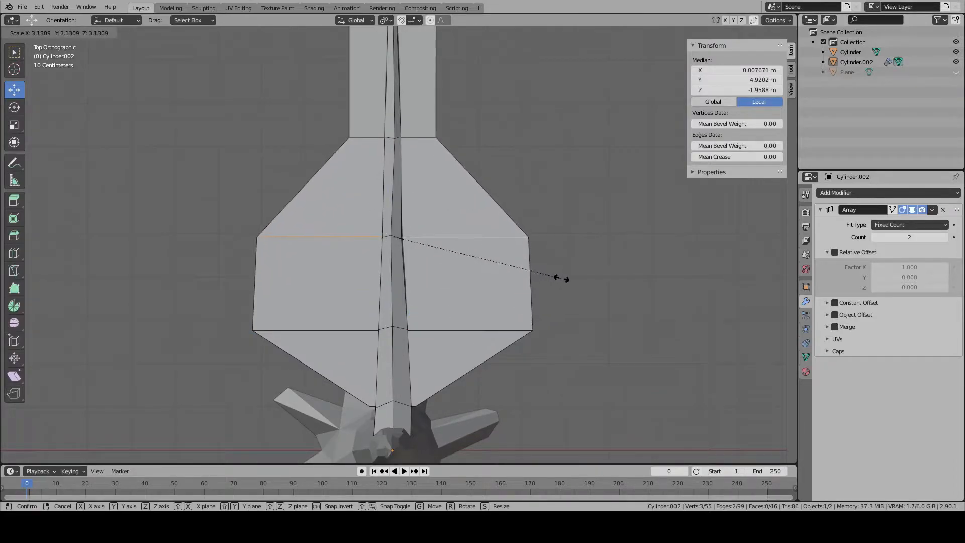
left_click(560, 276)
- Widen the next two edge rows toward the tip so the leaf outline tapers gradually
scroll(476, 191, "down", 2)
left_click(442, 263, "alt")
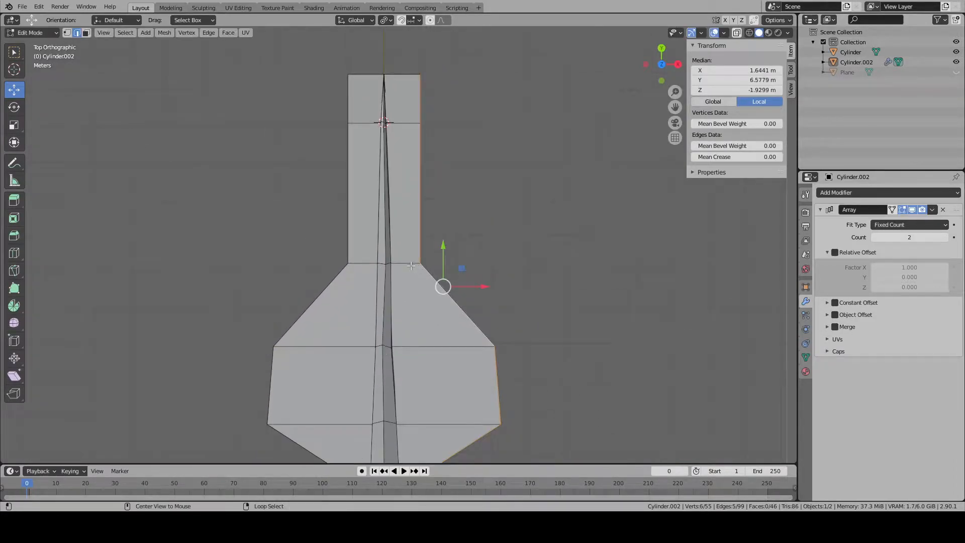
key("s")
left_click(501, 312)
left_click(418, 123, "alt")
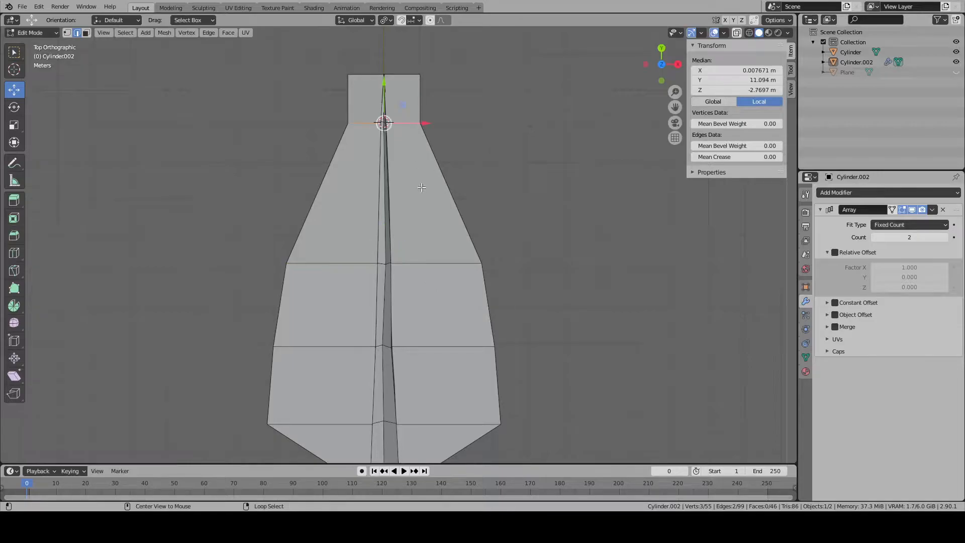
key("s")
left_click(511, 199)
- Narrow the leaf's tip edge by scaling it to 0.238, and slide its two outer vertices back by a factor of 0.249
left_click(402, 74, "alt")
key("s")
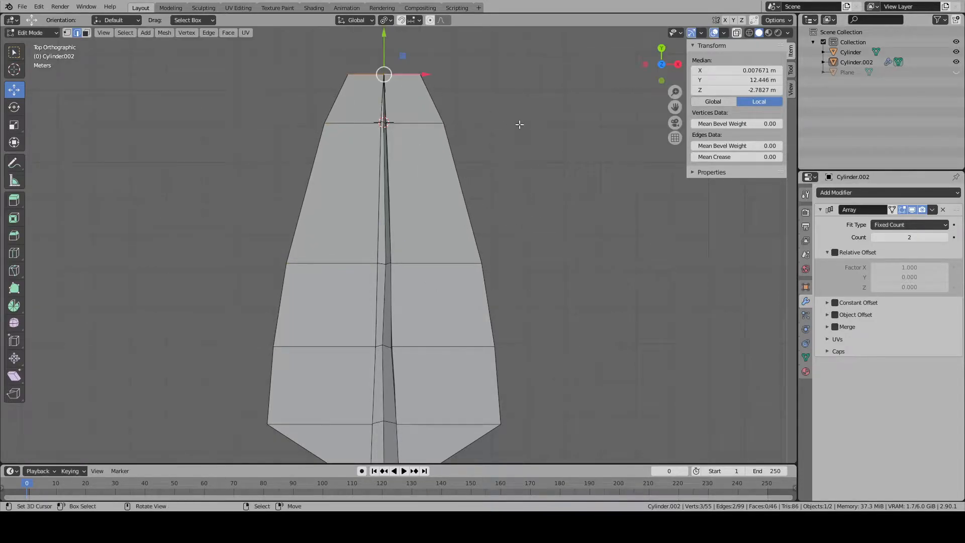
left_click(68, 33)
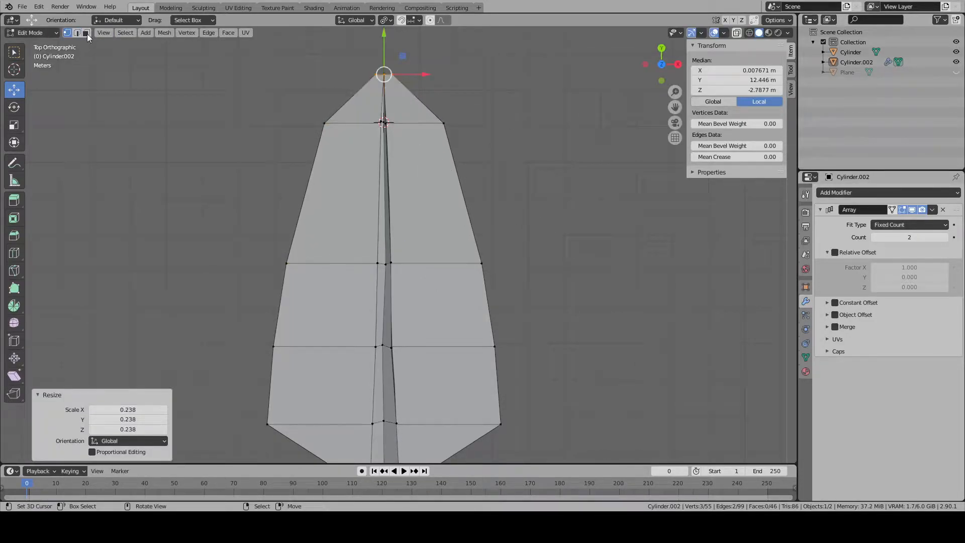
right_click(374, 75)
right_click(393, 75, "shift")
key("g")
key("g")
left_click(388, 187)
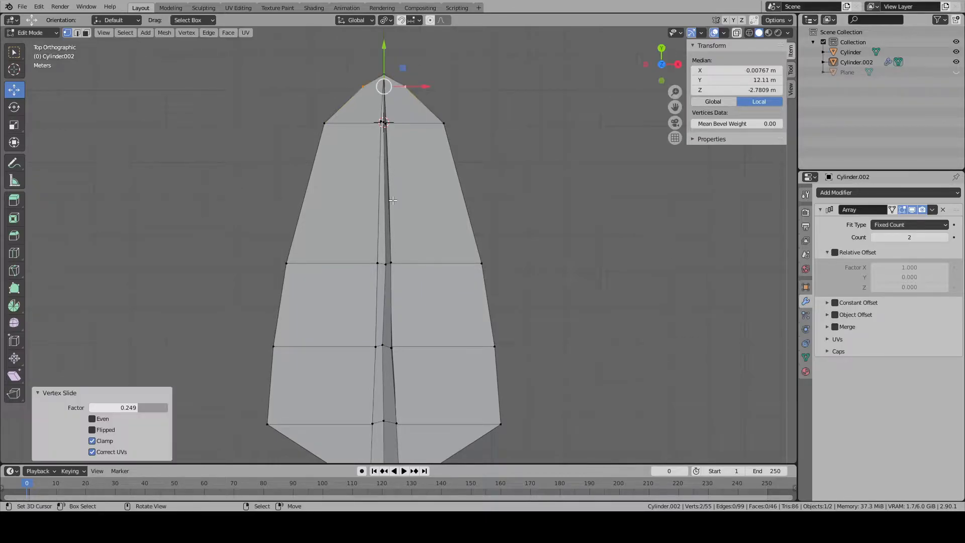
key("alt+a")
scroll(388, 186, "down", 5)
- Select the leaf's outer edge loops on both sides of the branch
key("Tab")
key("alt+a")
middle_click_drag(372, 271, 101, 60)
key("Tab")
left_click(78, 33)
right_click(347, 269, "alt")
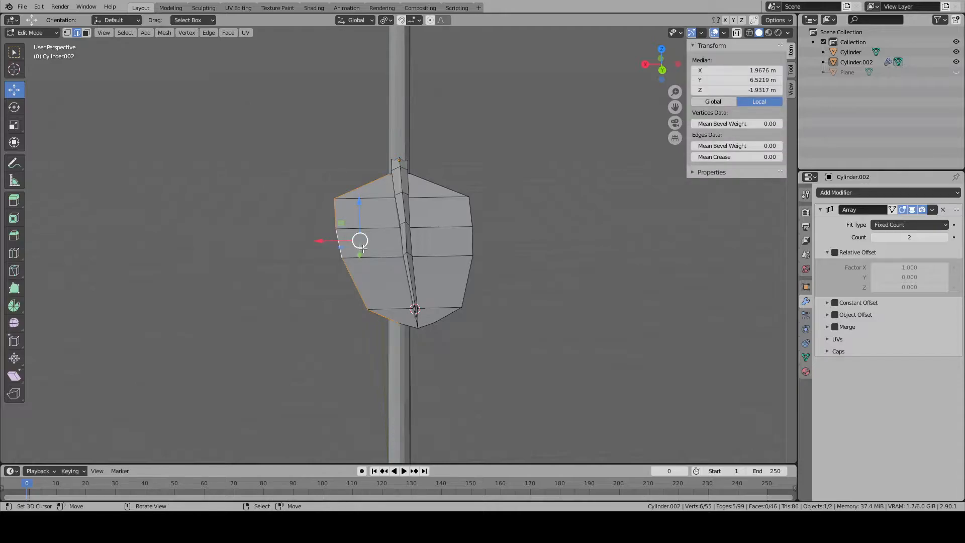
key("KP_1")
key("KP_3")
key("KP_1")
key("ctrl+KP_1")
scroll(477, 237, "up", 3)
key("g")
key("z")
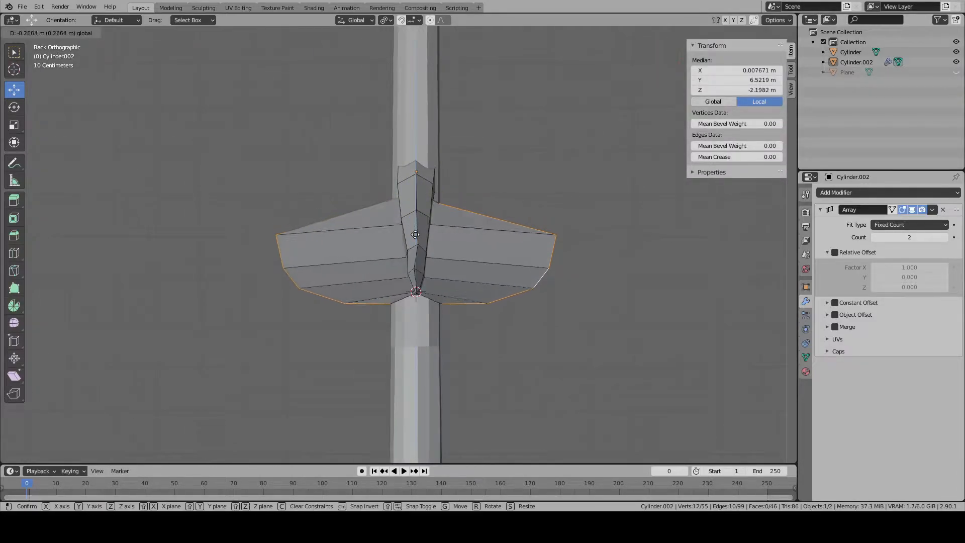
right_click(419, 254)
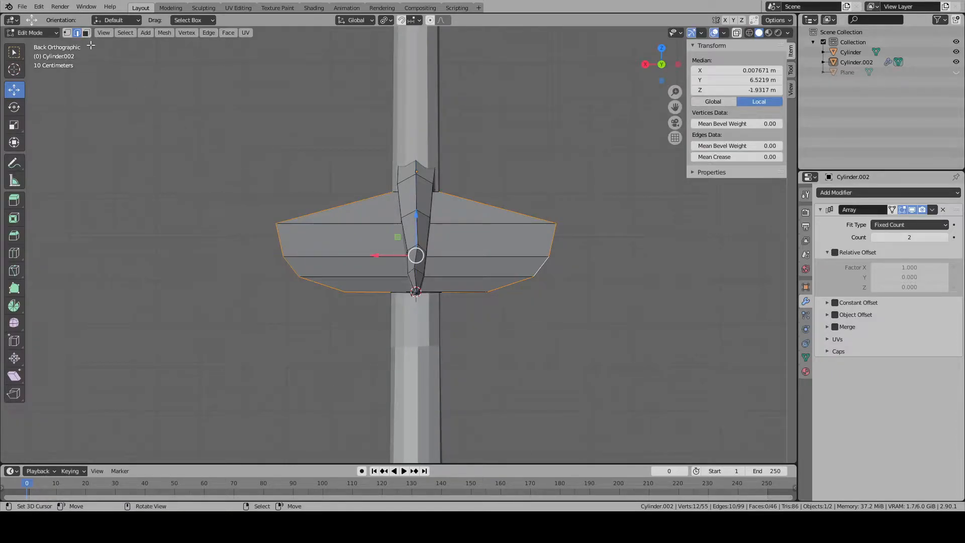
- Lower the leaf's outline vertices along Z, leaving out the central tip vertex, so both sides slope down from the branch
left_click(67, 33)
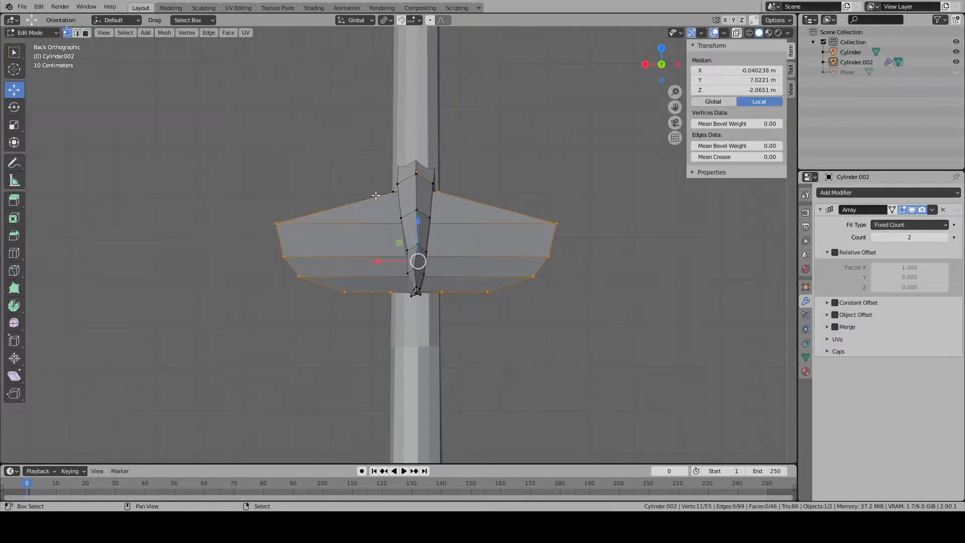
left_click_drag(415, 232, 426, 260)
middle_click_drag(432, 291, 457, 342)
key("alt+a")
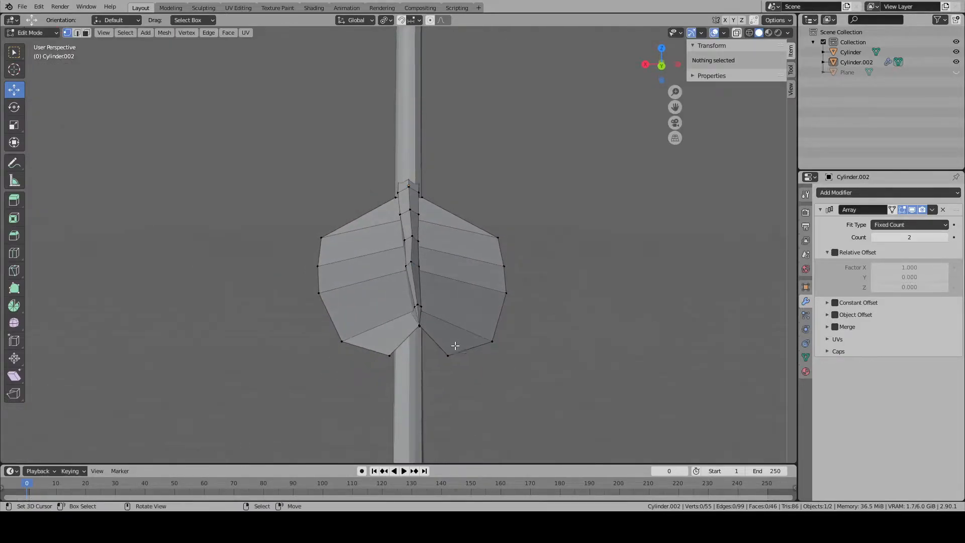
- Raise the pairs of outline vertices nearest the leaf's tip slightly along Z
right_click(456, 343)
right_click(381, 356, "shift")
key("ctrl+KP_3")
key("ctrl+KP_1")
scroll(385, 361, "up", 5)
left_click_drag(435, 369, 435, 351)
right_click(583, 407)
right_click(324, 397, "shift")
right_click(678, 376)
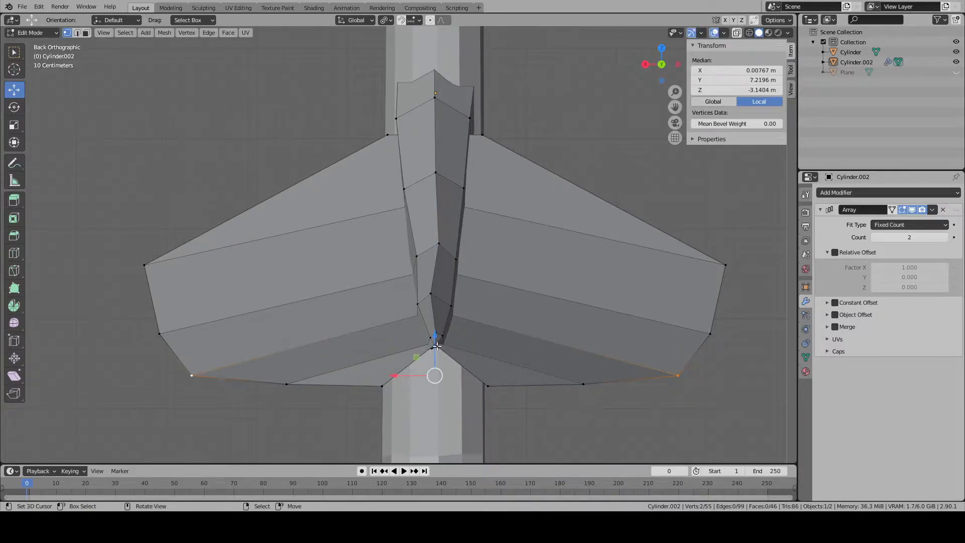
key("Tab")
- Slide the two outer vertices at the leaf's trunk end outward along the leaf outline
scroll(437, 347, "down", 4)
middle_click_drag(459, 312, 580, 328)
middle_click_drag(435, 322, 438, 373)
key("Tab")
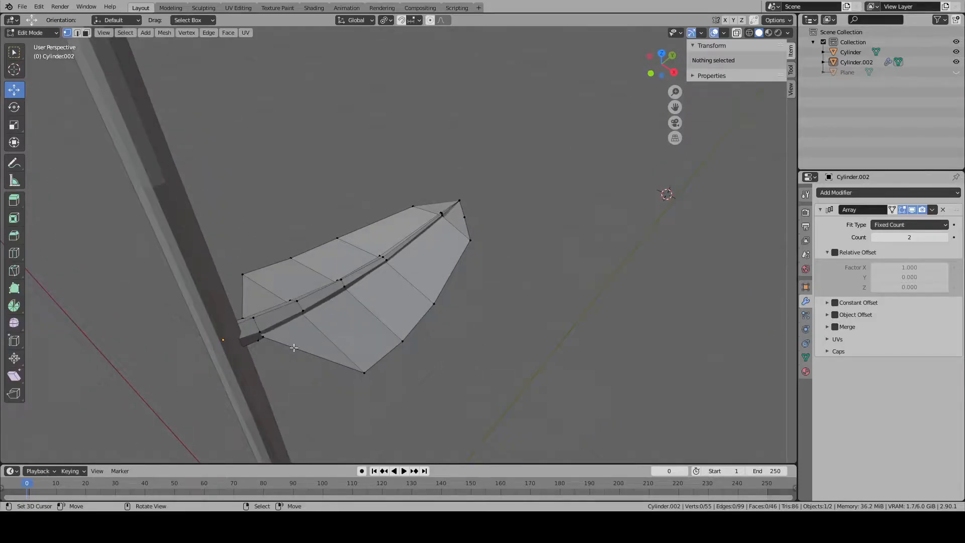
right_click(263, 337)
key("KP_Decimal")
scroll(272, 323, "down", 4)
middle_click_drag(373, 328, 284, 165)
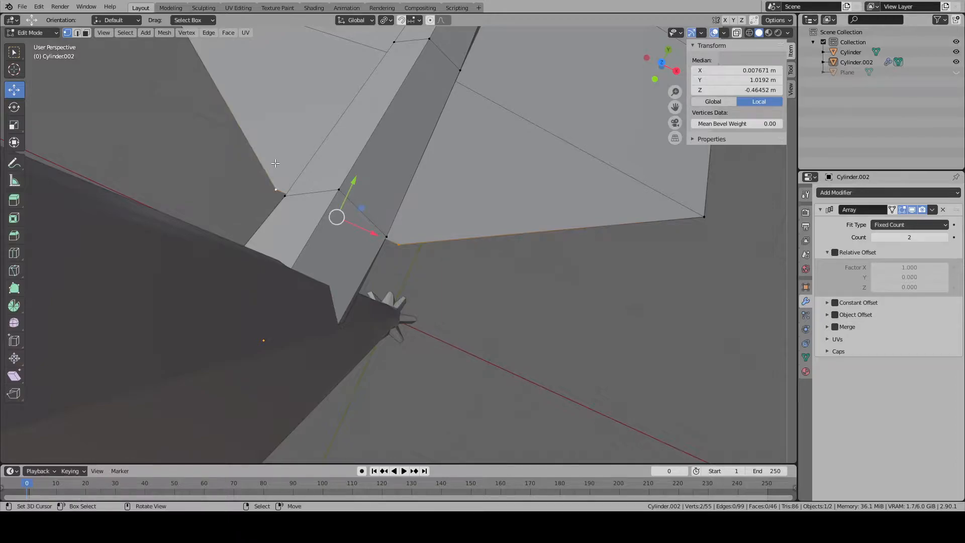
key("KP_7")
scroll(284, 169, "down", 1)
key("shift+v")
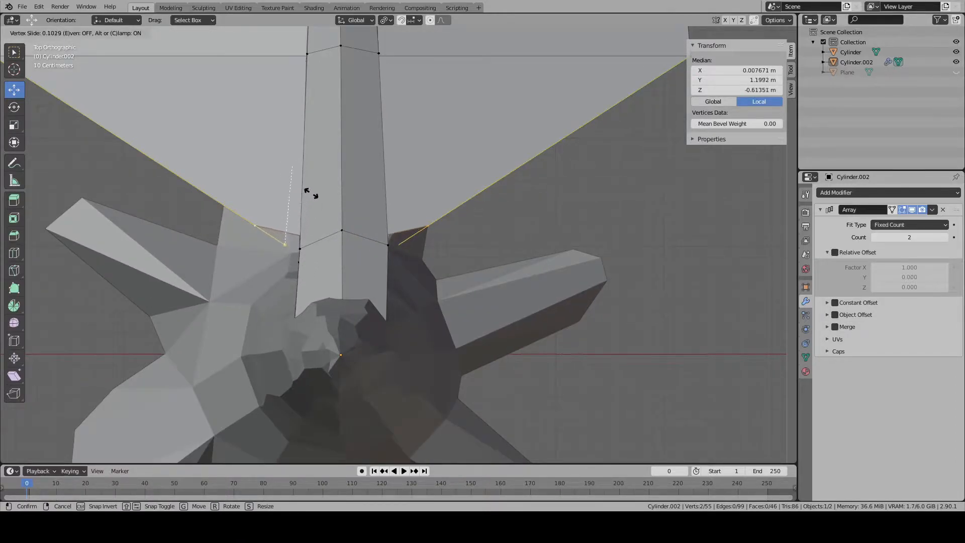
left_click(316, 160)
key("alt+a")
- Examine the shaped leaf and branch against the whole tree trunk from several angles
scroll(319, 173, "down", 6)
middle_click_drag(327, 246, 390, 243)
scroll(136, 78, "down", 2)
key("Tab")
scroll(434, 376, "down", 3)
scroll(442, 297, "down", 4)
scroll(442, 297, "up", 8)
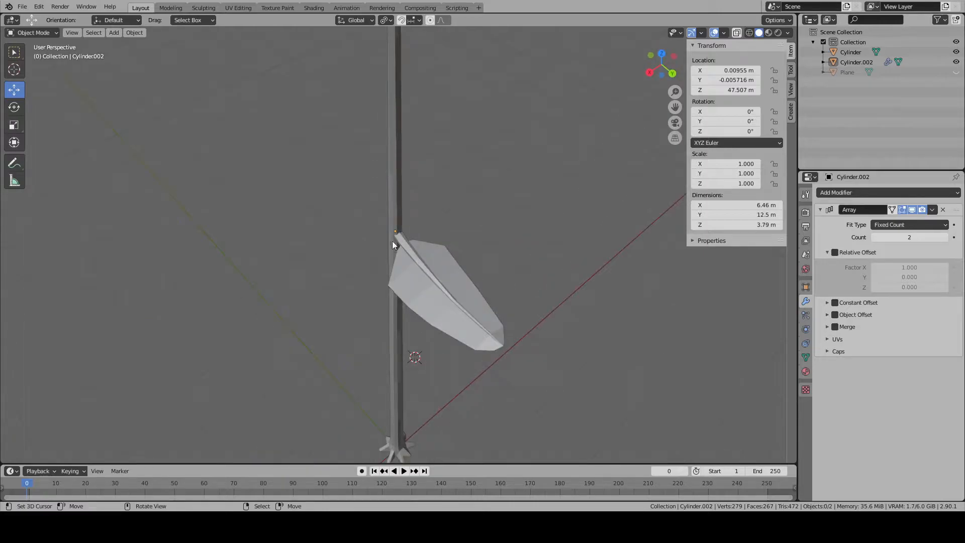
middle_click_drag(480, 387, 452, 301)
scroll(406, 339, "up", 7)
scroll(425, 331, "down", 5)
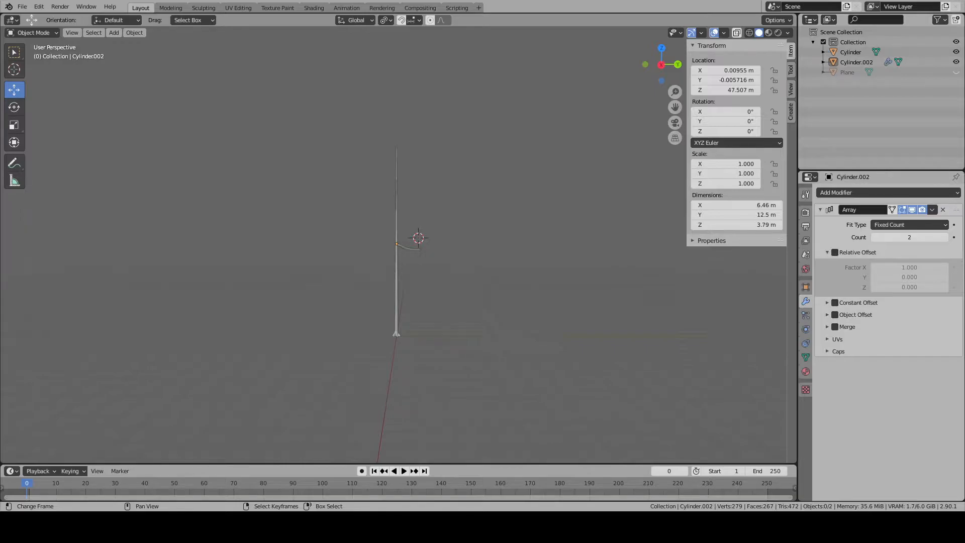
- Thin the branch by selecting the edge loops around its cross-sections and scaling them down together
scroll(443, 299, "up", 15)
right_click(444, 290)
key("Tab")
middle_click_drag(450, 246, 372, 267)
right_click(422, 234)
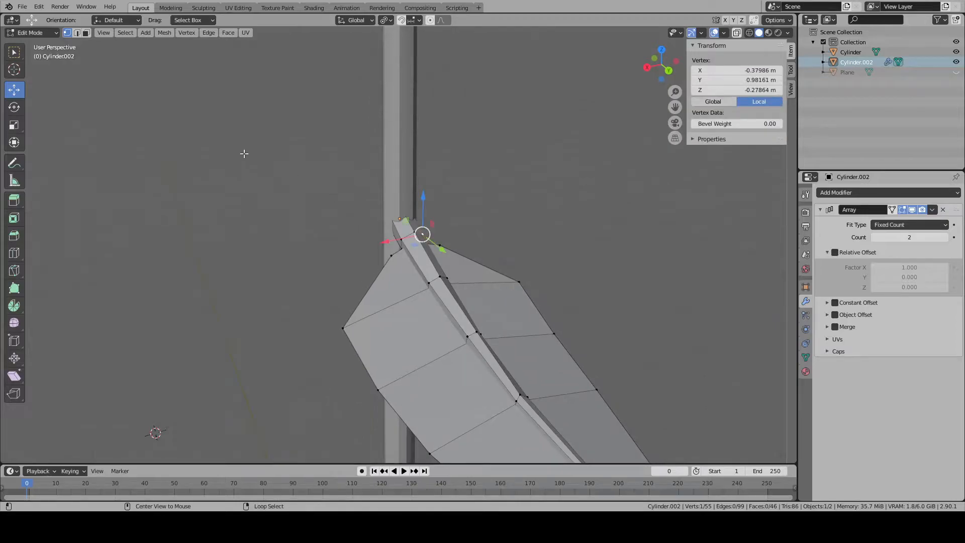
left_click(76, 33)
scroll(423, 229, "up", 4)
right_click(423, 227, "alt")
middle_click_drag(543, 216, 391, 346)
scroll(427, 256, "down", 7)
scroll(399, 255, "up", 8)
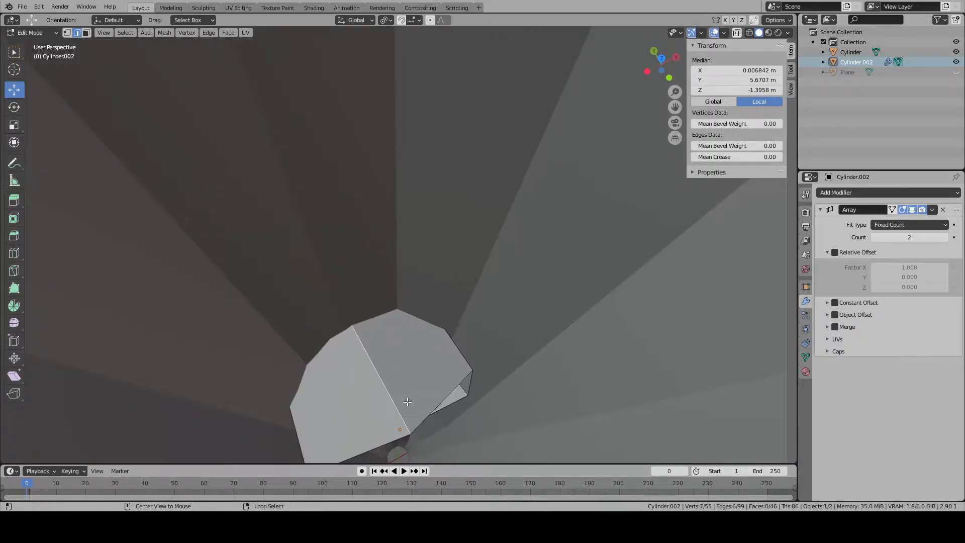
right_click(409, 434, "alt")
middle_click_drag(322, 330, 394, 298)
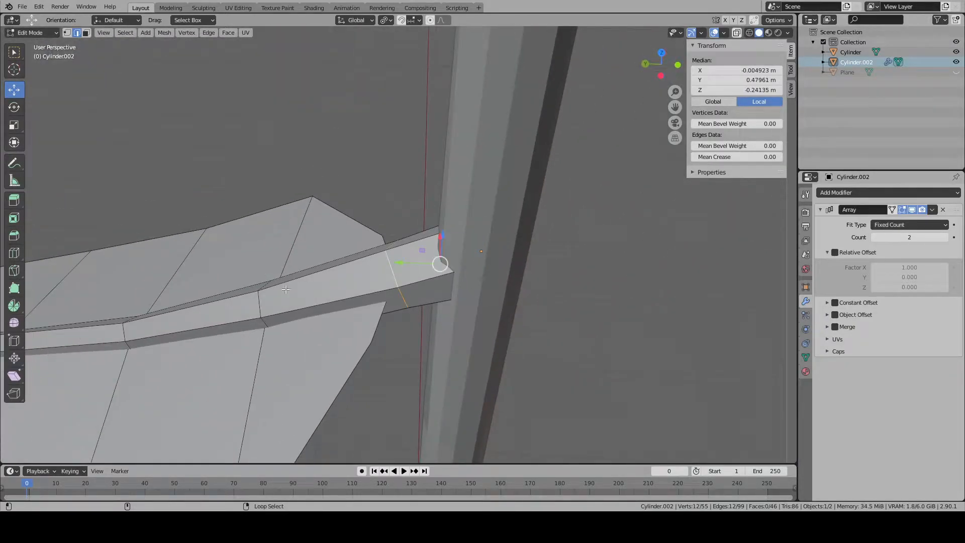
right_click(130, 330, "alt+shift")
scroll(128, 324, "down", 3)
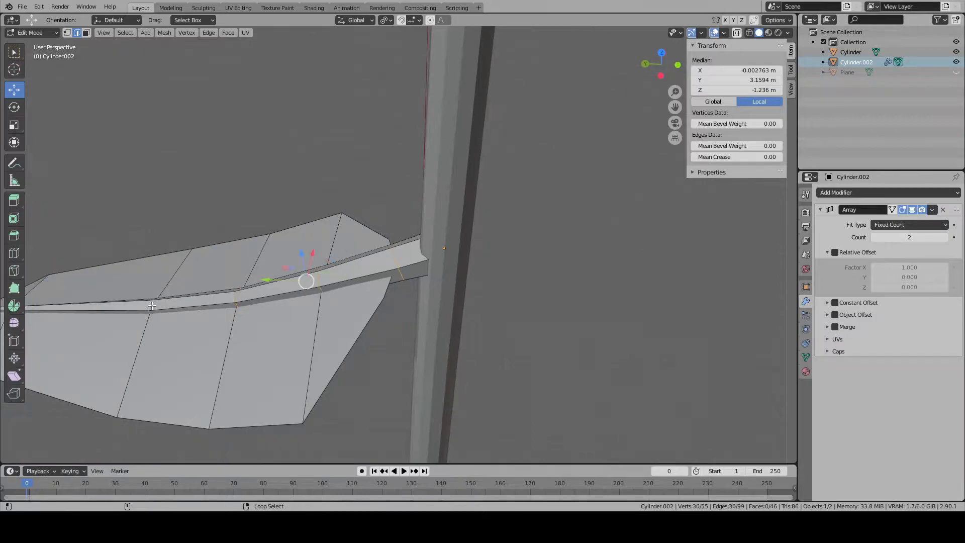
scroll(143, 304, "down", 3)
key("KP_Decimal")
scroll(132, 303, "down", 3)
middle_click_drag(236, 287, 429, 287)
scroll(443, 292, "up", 5)
middle_click_drag(482, 302, 515, 307)
key("KP_1")
key("KP_3")
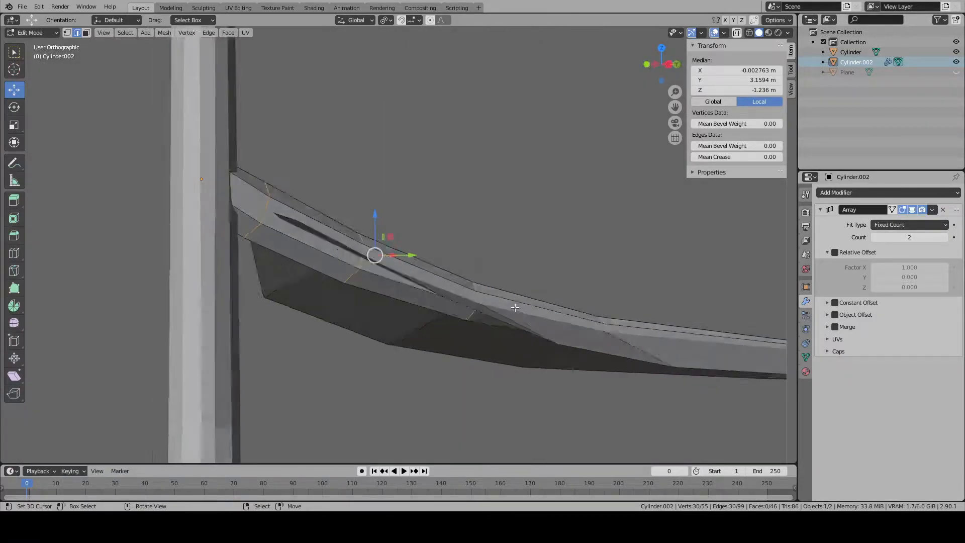
key("ctrl+KP_1")
scroll(513, 309, "up", 2)
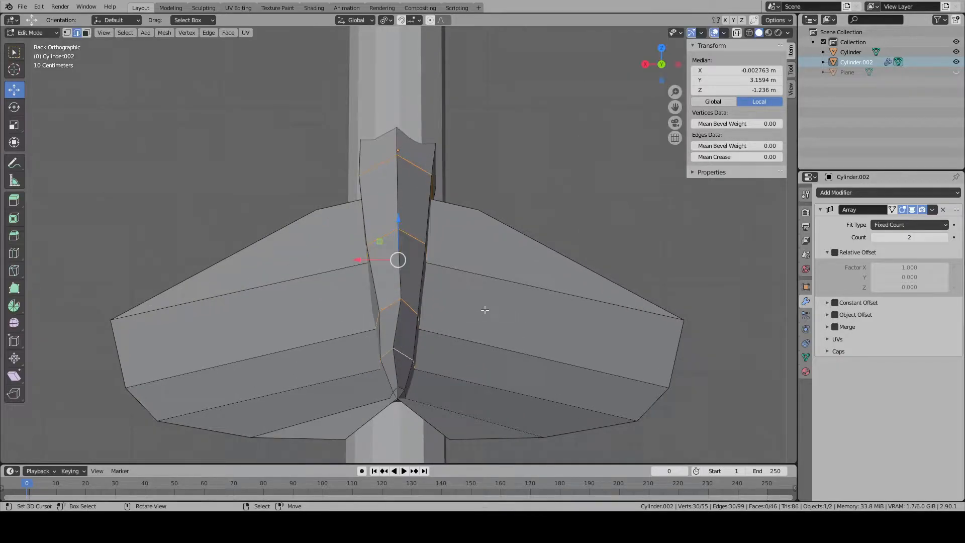
key("s")
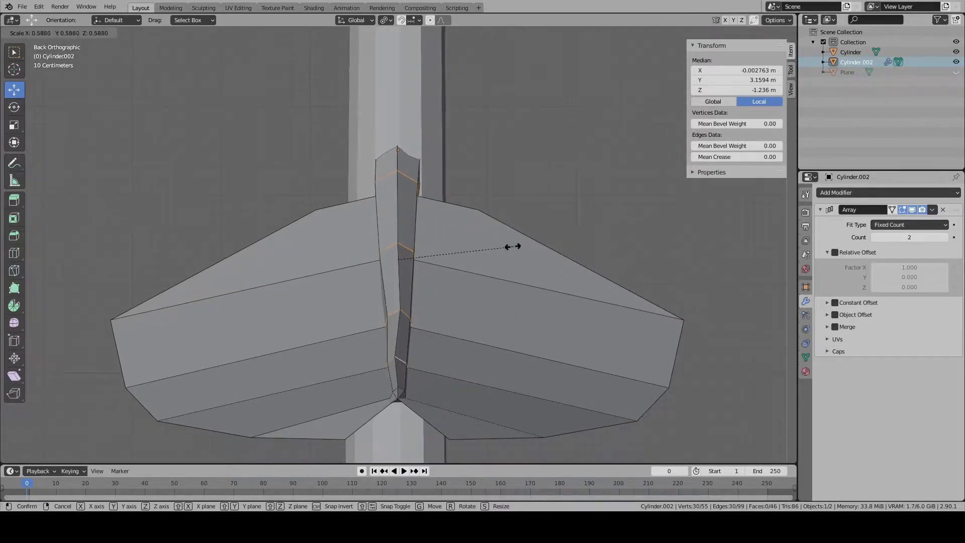
left_click(465, 244)
- Rotate the entire branch-and-leaf mesh 180° about the Y axis, using Median Point as the pivot
scroll(465, 244, "down", 4)
middle_click_drag(465, 245, 523, 269)
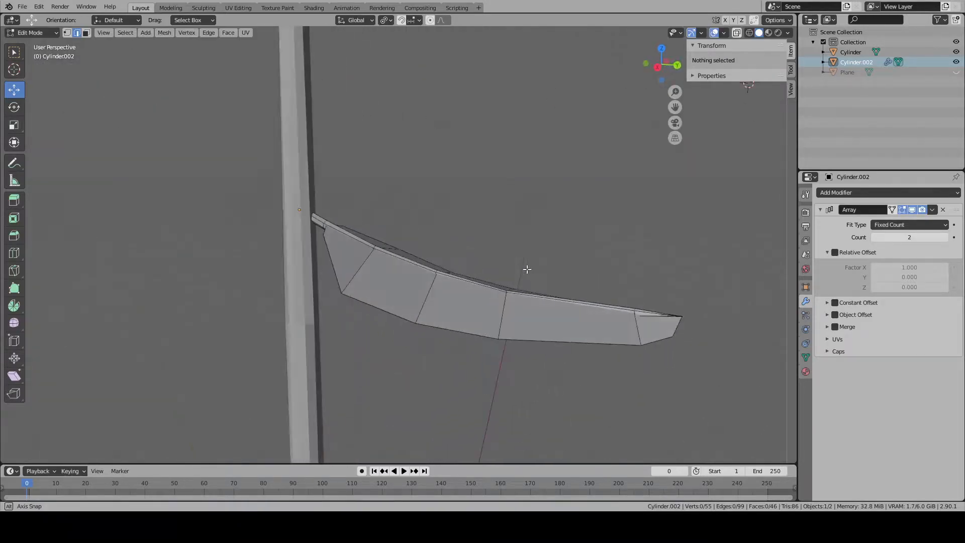
key("a")
key("r")
key("z")
key("y")
left_click(465, 245)
left_click(386, 20)
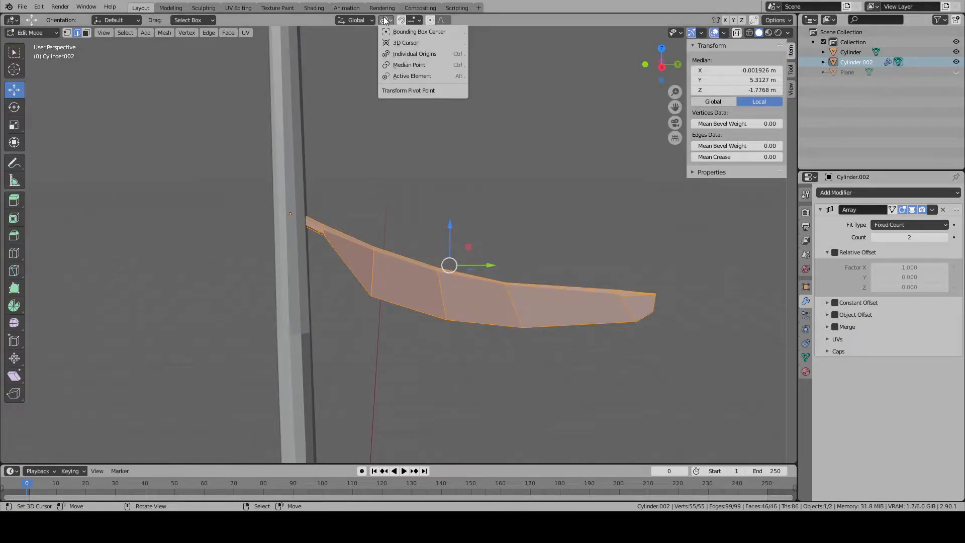
left_click(409, 67)
key("r")
type("y")
type("180")
key("Return")
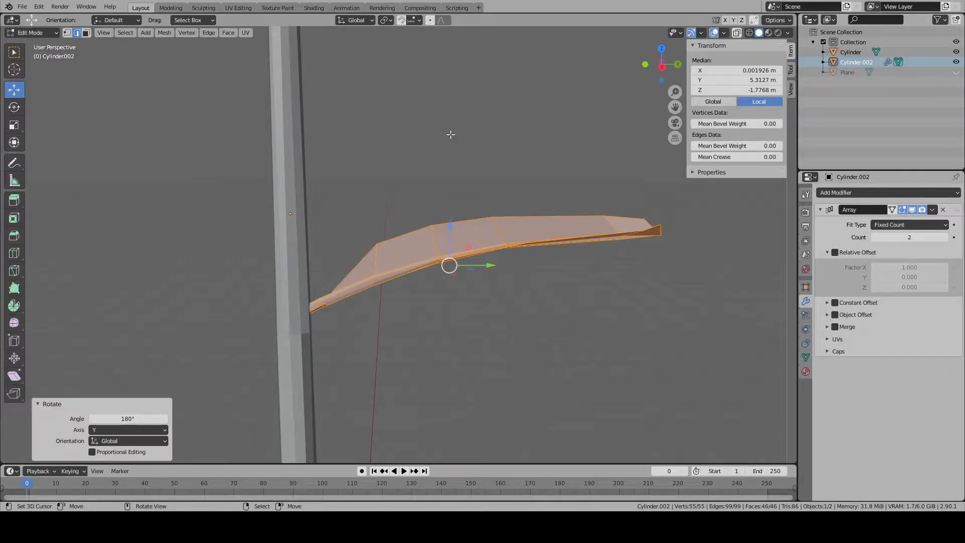
- Tilt the whole branch-and-leaf mesh by -14.7° about the global X axis
key("r")
key("x")
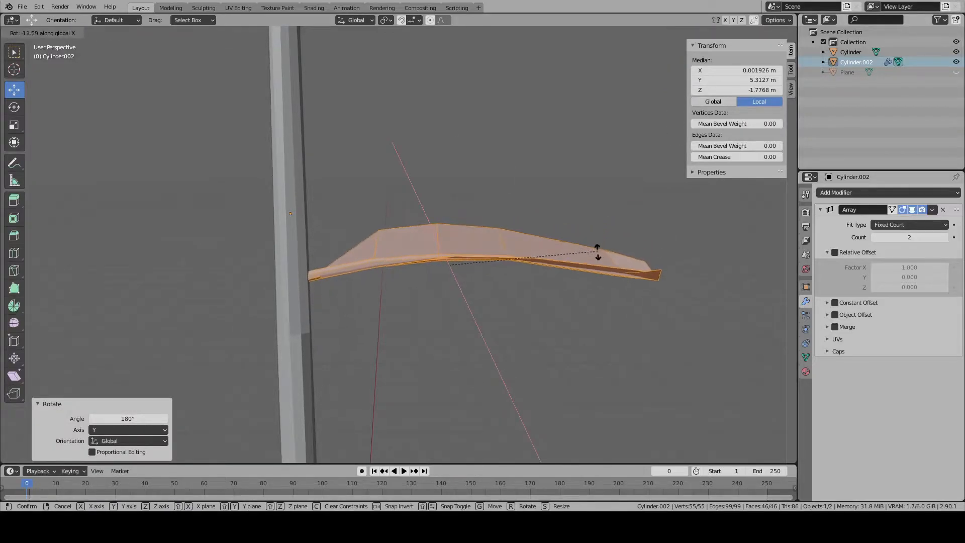
left_click(597, 256)
middle_click_drag(589, 246, 583, 228)
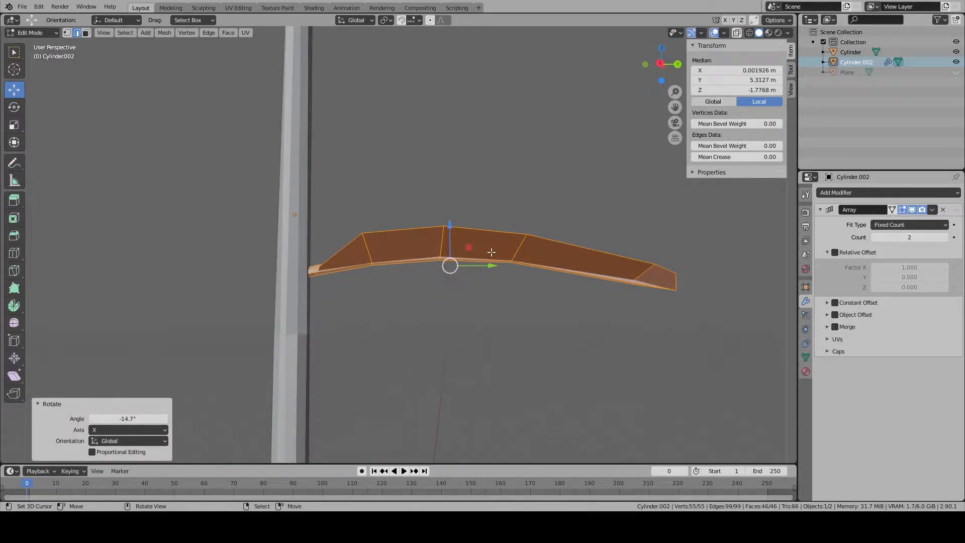
- Raise the whole branch-and-leaf mesh along Z until its median sits at about 0.21 m
left_click_drag(451, 237, 454, 180)
middle_click_drag(454, 180, 374, 210)
left_click_drag(409, 195, 414, 187)
scroll(414, 188, "down", 5)
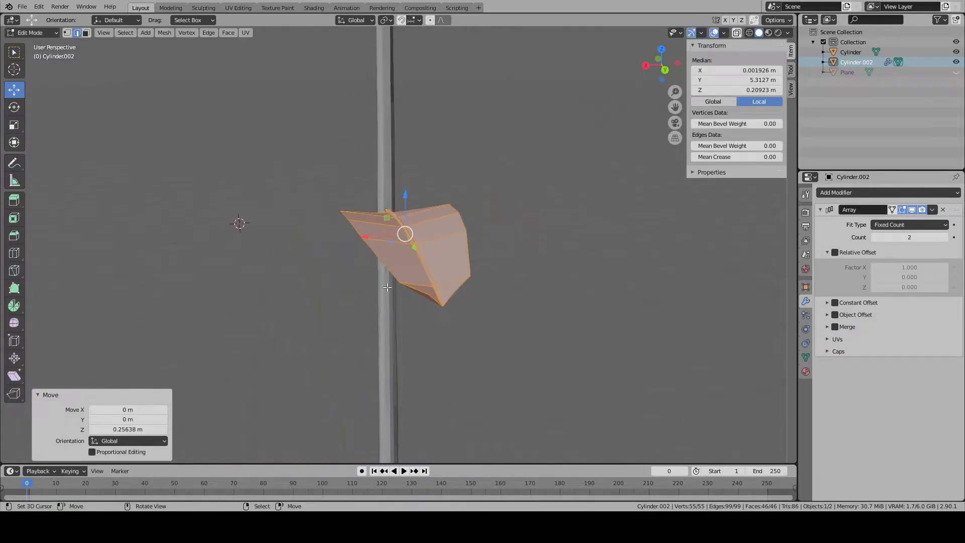
key("alt+a")
- Lower the two leaf outline vertices on either side of the tip along Z
middle_click_drag(399, 391, 164, 69)
left_click(68, 33)
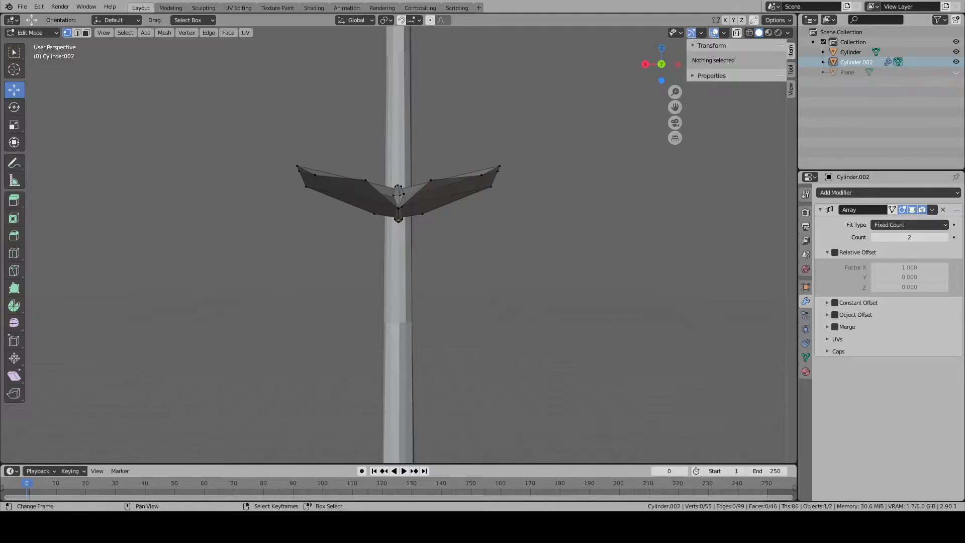
left_click(431, 180)
left_click(366, 180, "shift")
middle_click_drag(367, 180, 367, 192)
left_click_drag(406, 214, 410, 227)
key("alt+a")
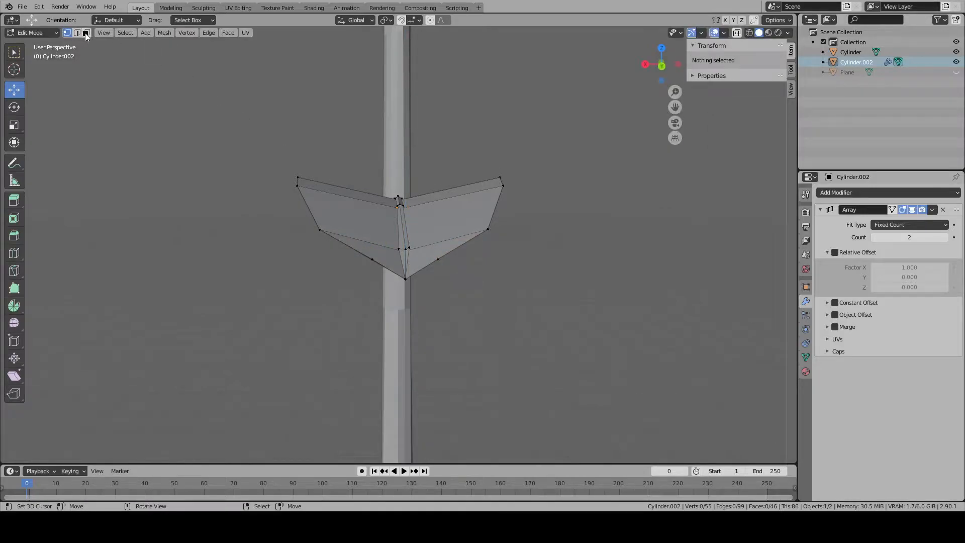
- Delete the two leaf faces at the tip, one on each side of the branch
left_click(85, 33)
left_click(361, 252)
left_click(440, 254, "shift")
key("x")
left_click(445, 272)
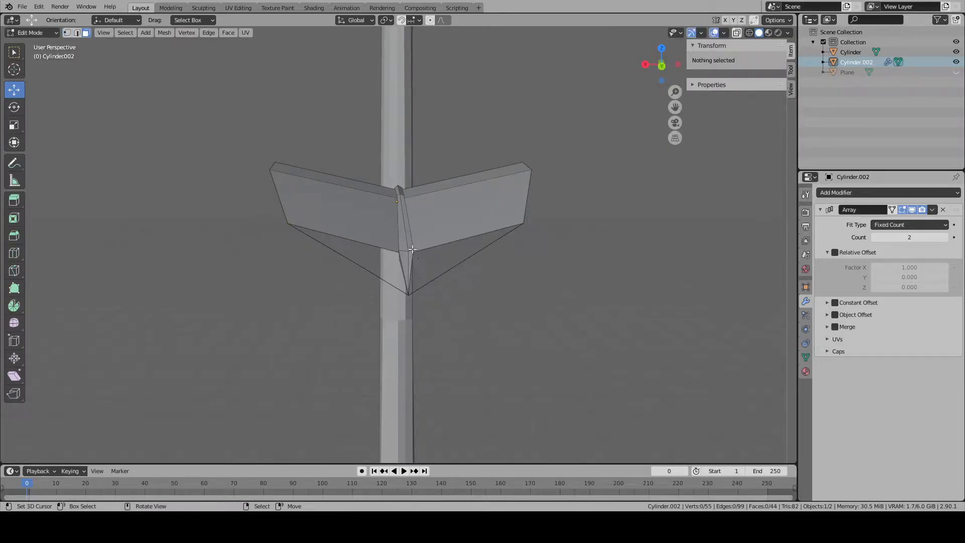
- Try to fill the open gaps at the leaf's tip with faces between neighbouring edges
left_click(78, 34)
middle_click_drag(533, 241, 534, 272)
right_click(482, 297)
right_click(484, 330, "shift")
key("f")
right_click(437, 360)
right_click(435, 332, "shift")
key("f")
middle_click_drag(434, 325, 440, 278)
right_click(443, 269)
key("x")
left_click(426, 233)
right_click(446, 238)
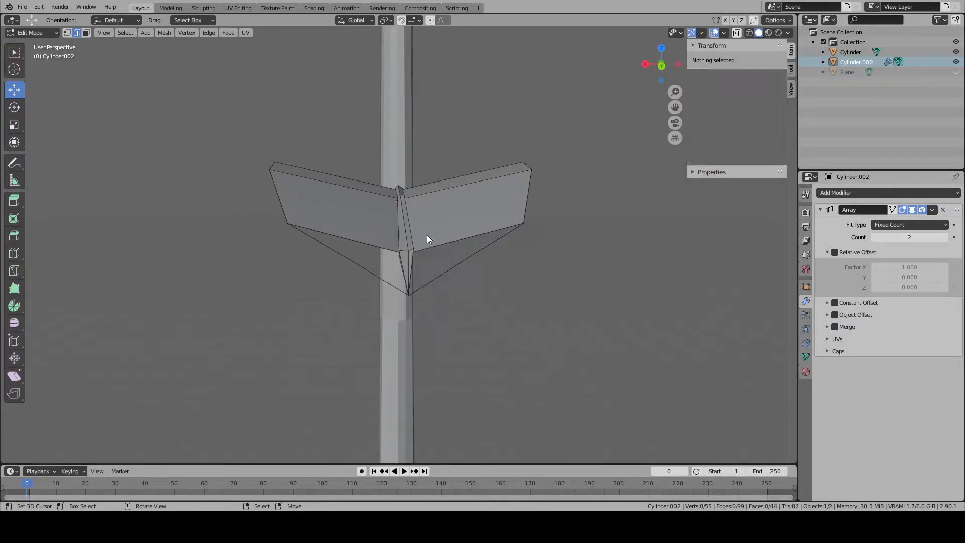
- Fill the inner triangular gap between the branch and one side of the leaf's tip with a face
middle_click_drag(446, 237, 437, 235)
right_click(305, 286, "shift")
scroll(306, 287, "up", 3)
middle_click_drag(306, 286, 295, 249)
right_click(184, 283)
right_click(184, 284)
right_click(207, 266, "shift")
right_click(375, 289)
right_click(180, 286, "shift")
key("f")
- Fill the matching inner triangular gap on the other side of the branch with a face
middle_click_drag(161, 280, 233, 284)
right_click(147, 239)
middle_click_drag(291, 269, 260, 232)
right_click(243, 225, "shift")
right_click(237, 206)
right_click(237, 215)
right_click(231, 212, "shift")
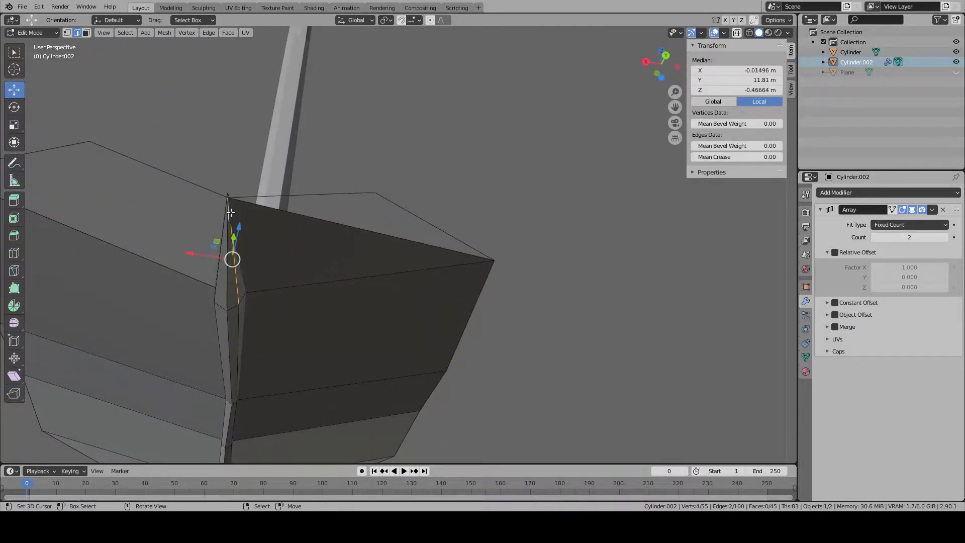
right_click(242, 208)
right_click(232, 217)
right_click(155, 263, "shift")
key("f")
- Fill the two remaining outer triangular gaps along the leaf's tip outline with faces
middle_click_drag(155, 263, 197, 289)
right_click(205, 239)
right_click(251, 232, "shift")
key("f")
right_click(416, 226)
right_click(437, 246, "shift")
middle_click_drag(439, 247, 450, 276)
key("f")
key("alt+a")
- Lower the branch's end vertex about 0.014 m along Z
scroll(481, 287, "down", 2)
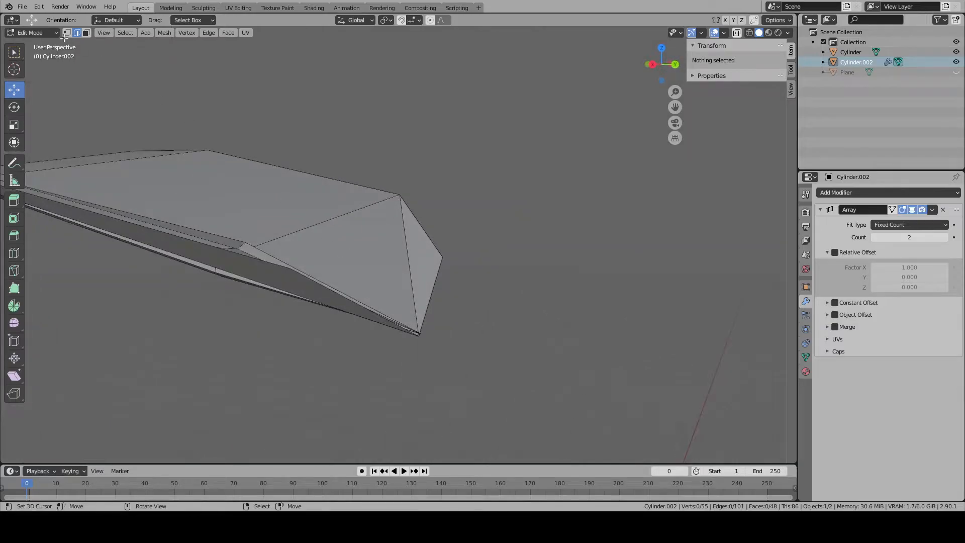
right_click(421, 334)
middle_click_drag(421, 333, 436, 320)
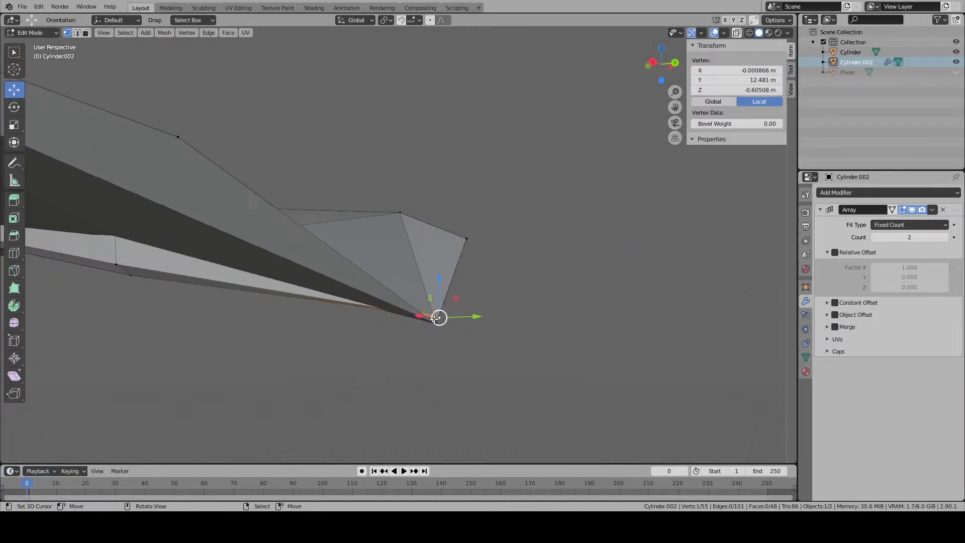
left_click_drag(437, 288, 442, 291)
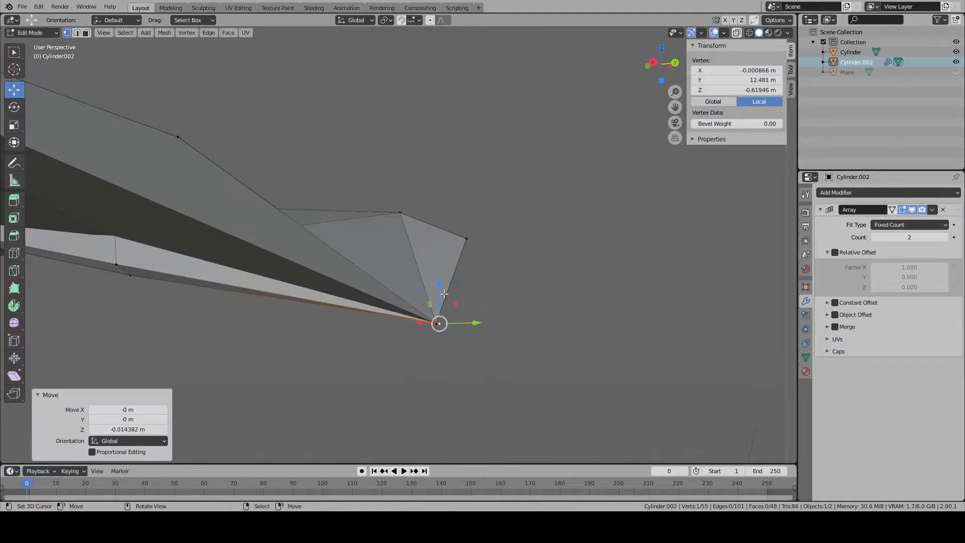
scroll(442, 292, "up", 3)
- Extend the branch's end vertex about 0.307 m outward along Y, nudge it down along Z, and leave mesh editing
middle_click_drag(442, 292, 463, 344)
key("KP_7")
scroll(463, 344, "down", 4)
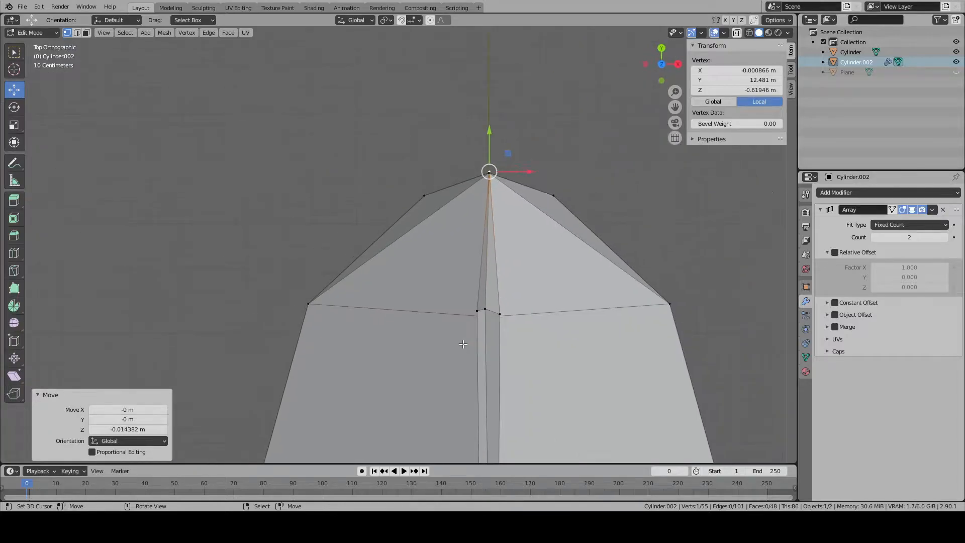
left_click_drag(488, 145, 488, 108)
key("KP_3")
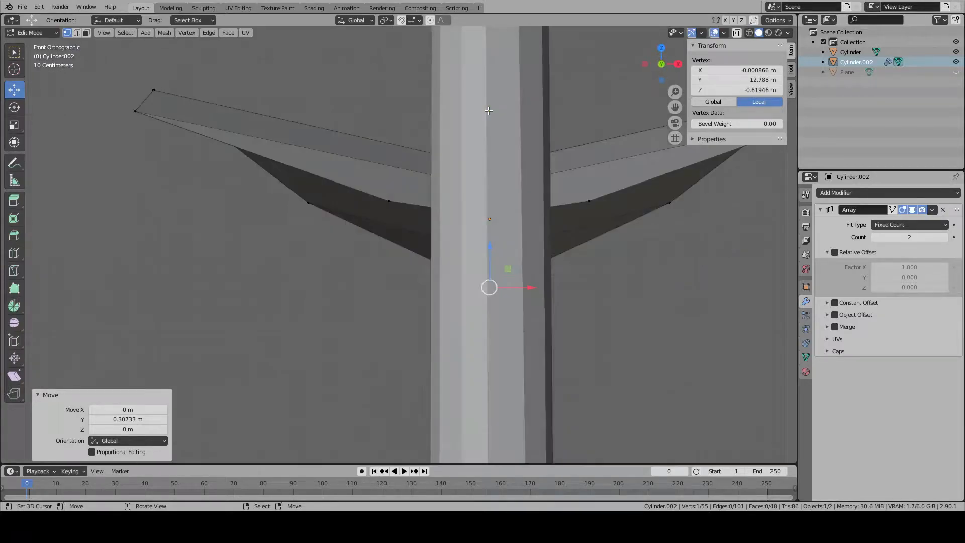
left_click_drag(553, 269, 557, 279)
middle_click_drag(557, 279, 444, 333)
scroll(437, 316, "down", 3)
key("Tab")
- Give the branch-and-leaf object a new material named branch
middle_click_drag(430, 298, 511, 302)
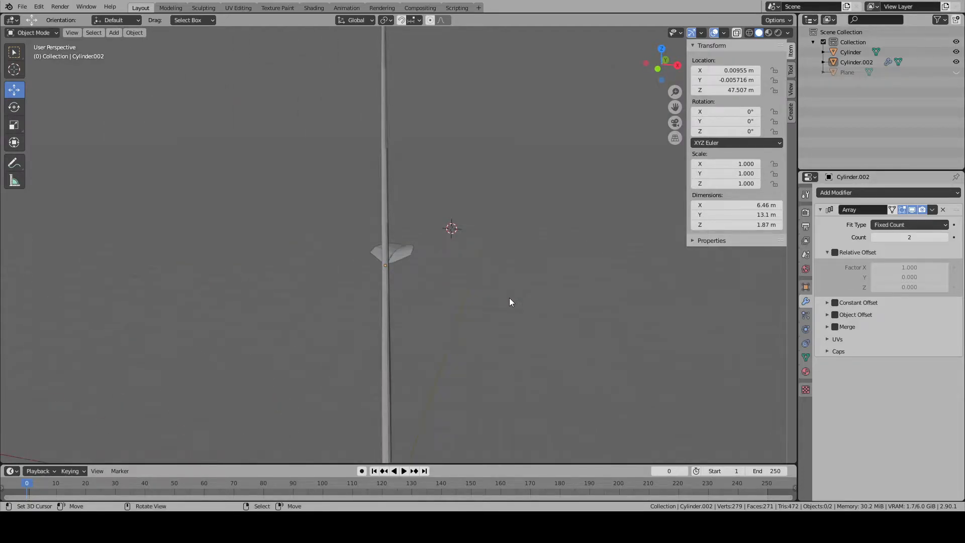
middle_click_drag(509, 301, 375, 315)
left_click(382, 241)
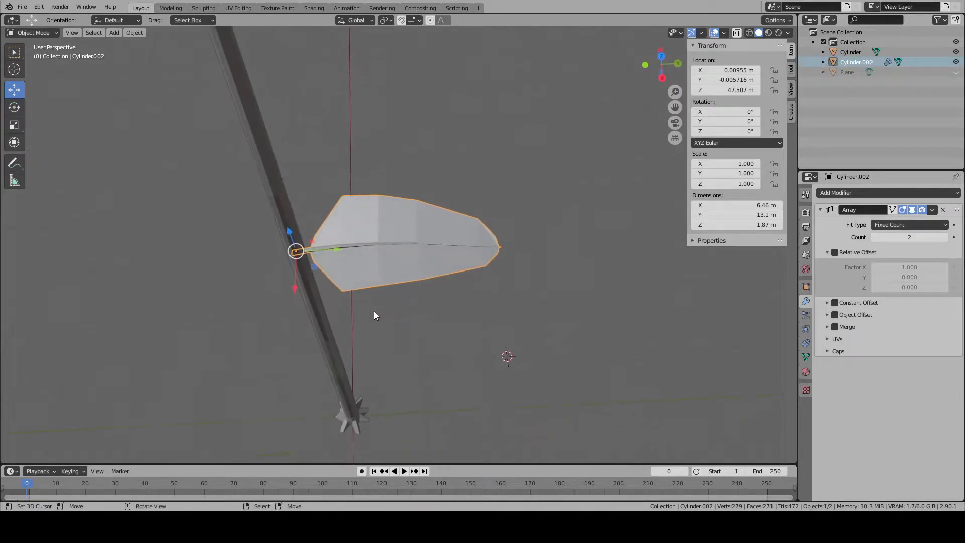
left_click(806, 372)
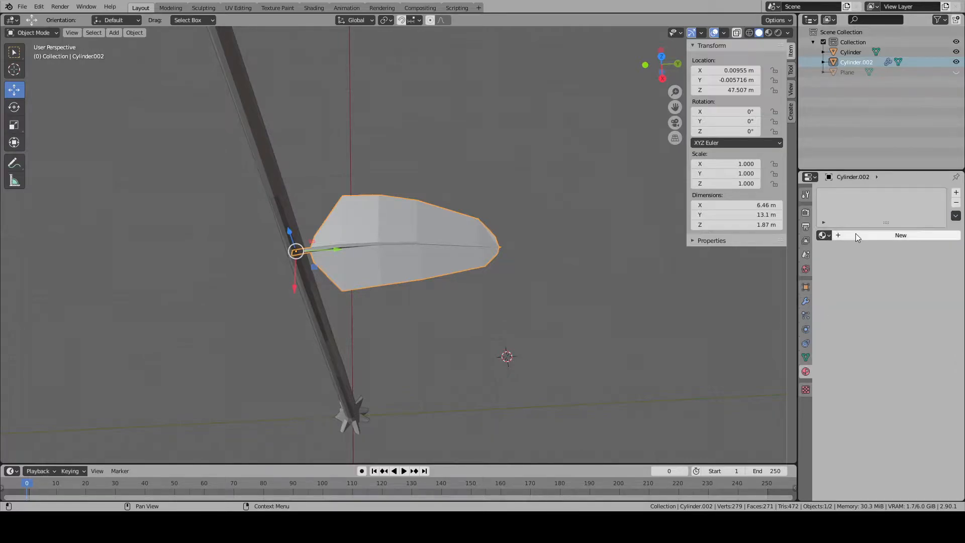
left_click(858, 237)
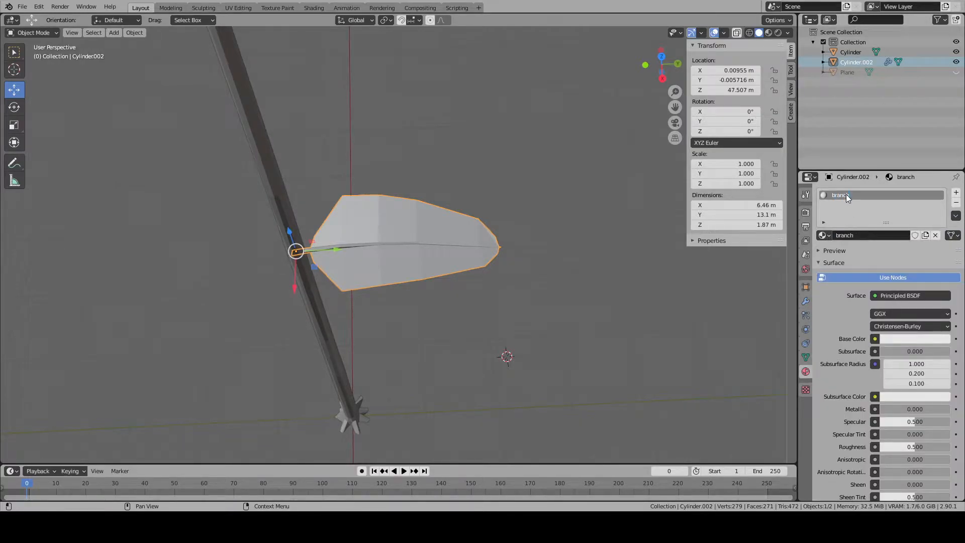
- Add a second material slot to the object with a new material named leaf
left_click(956, 192)
left_click(874, 255)
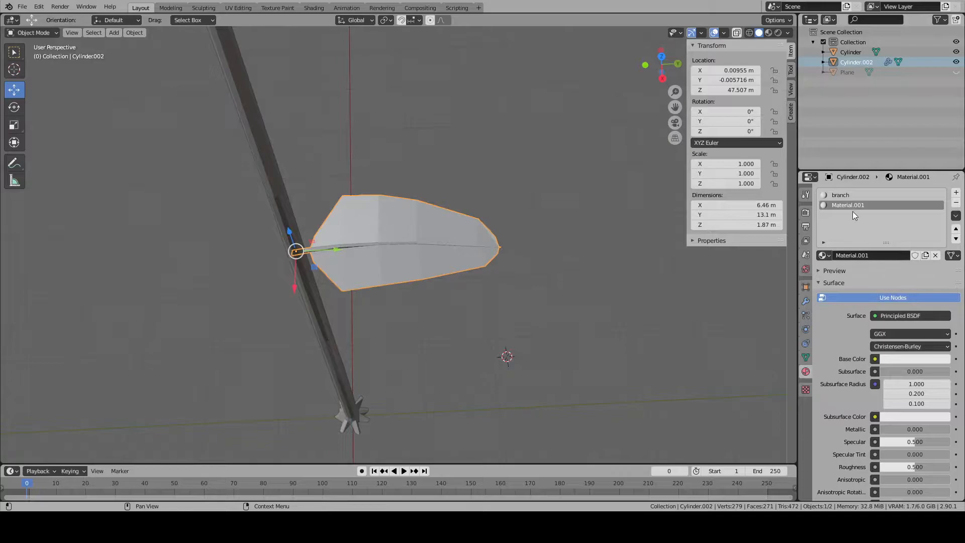
type("f")
key("Return")
- Select the linked leaf faces in the mesh and assign the leaf material to them
key("Tab")
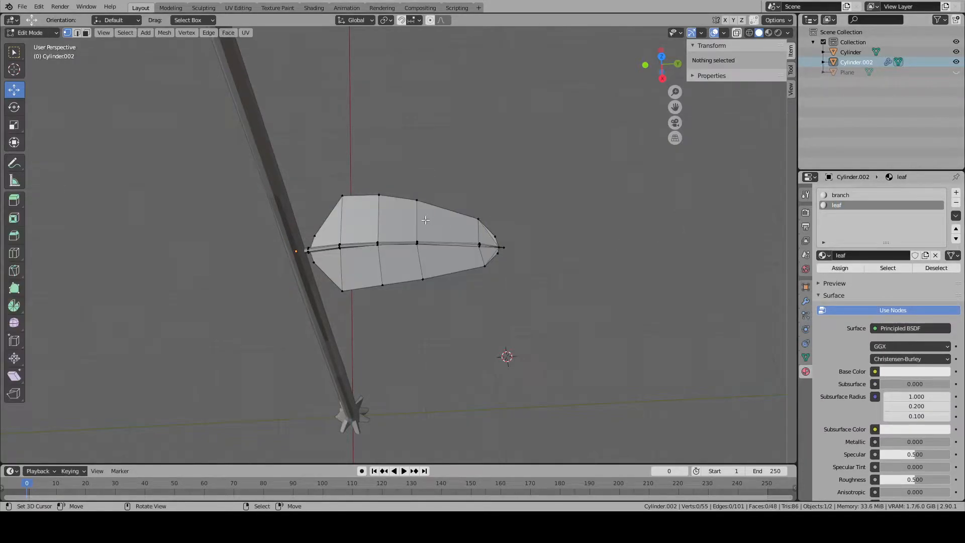
key("ctrl+l")
key("KP_7")
scroll(425, 219, "up", 4)
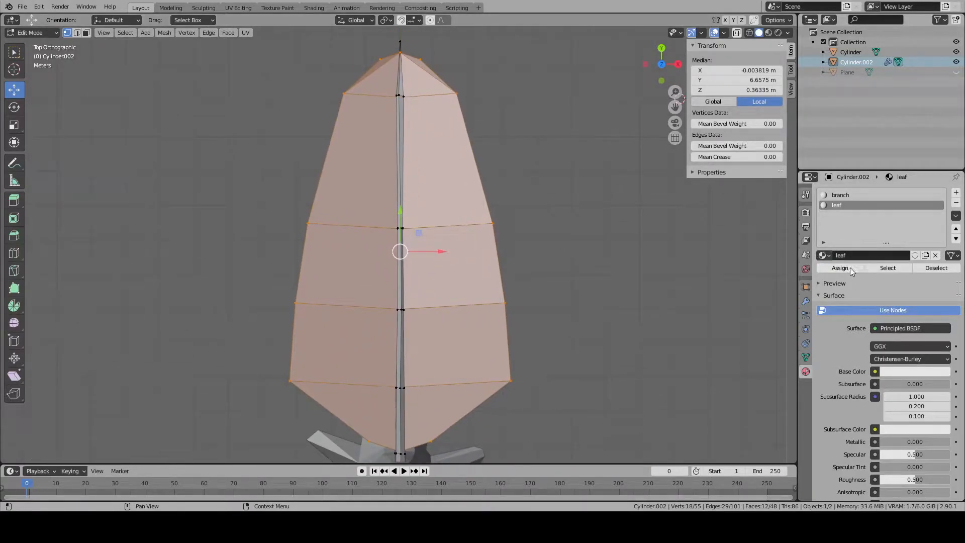
- Unwrap the selected leaf faces to create their UV layout
key("u")
left_click(332, 126)
left_click(332, 126)
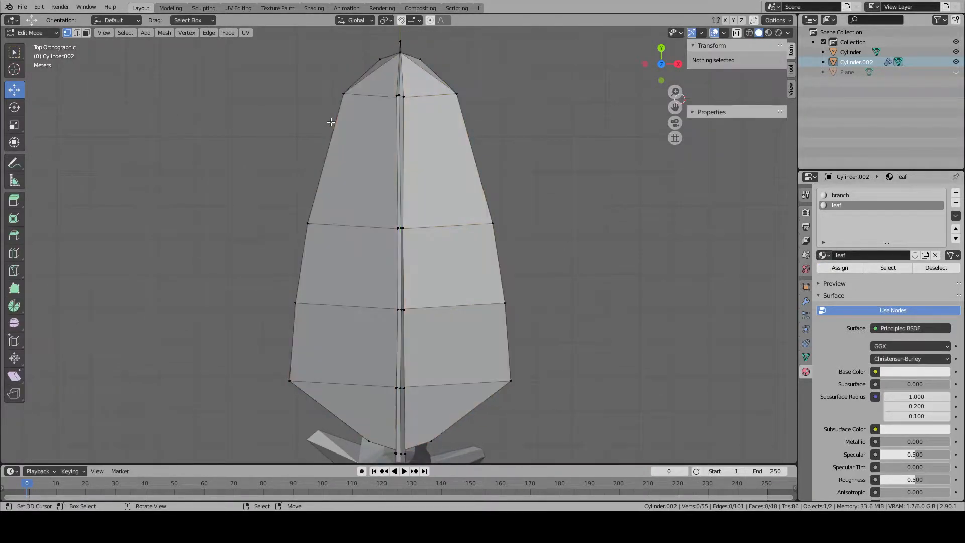
- Switch to the UV Editing workspace and select the linked leaf faces together with their whole UV island
left_click(180, 8)
left_click(207, 9)
left_click(233, 10)
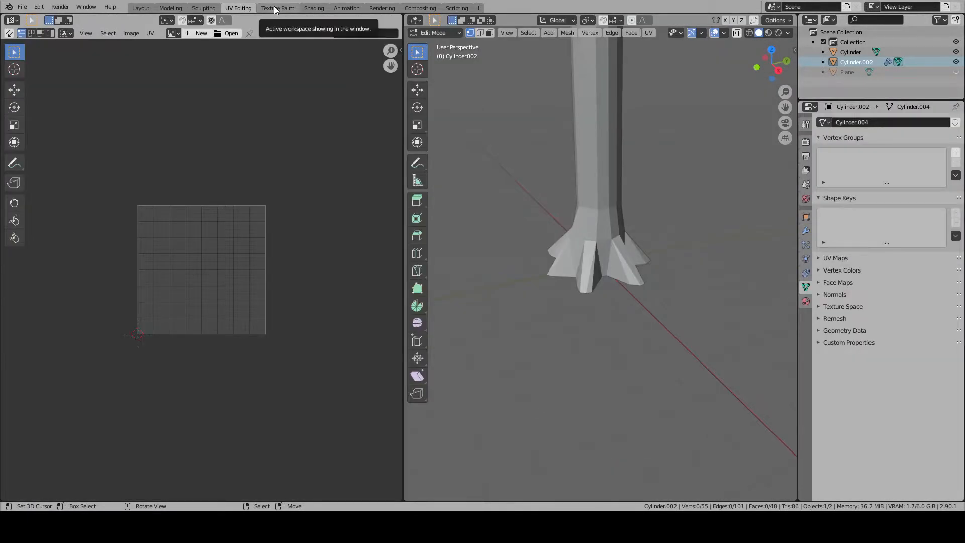
scroll(615, 170, "down", 4)
middle_click_drag(616, 170, 625, 355)
left_click(640, 367)
key("ctrl+l")
key("a")
scroll(197, 249, "up", 4)
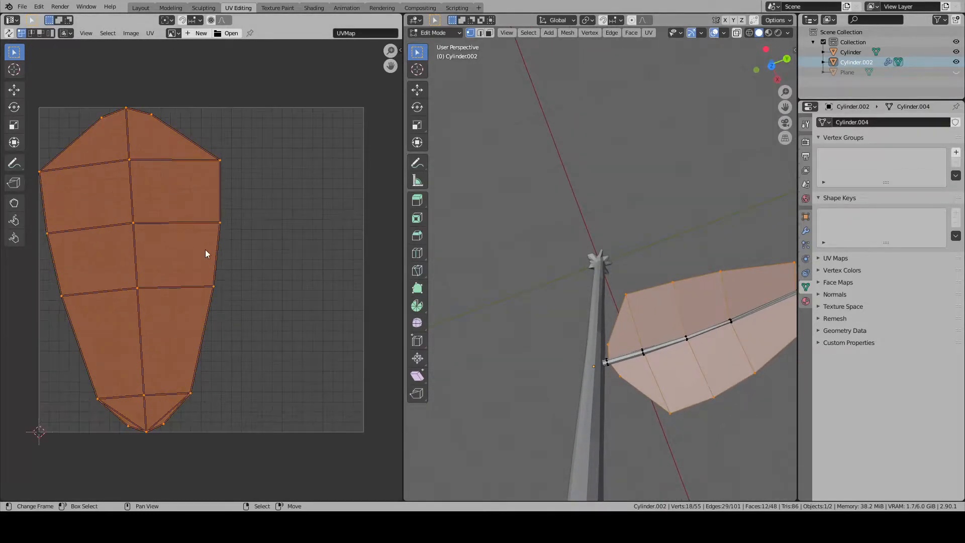
- Rotate the leaf's UV island until its centre line is vertical, and return to the Layout workspace in object mode
middle_click_drag(293, 265, 327, 278)
key("r")
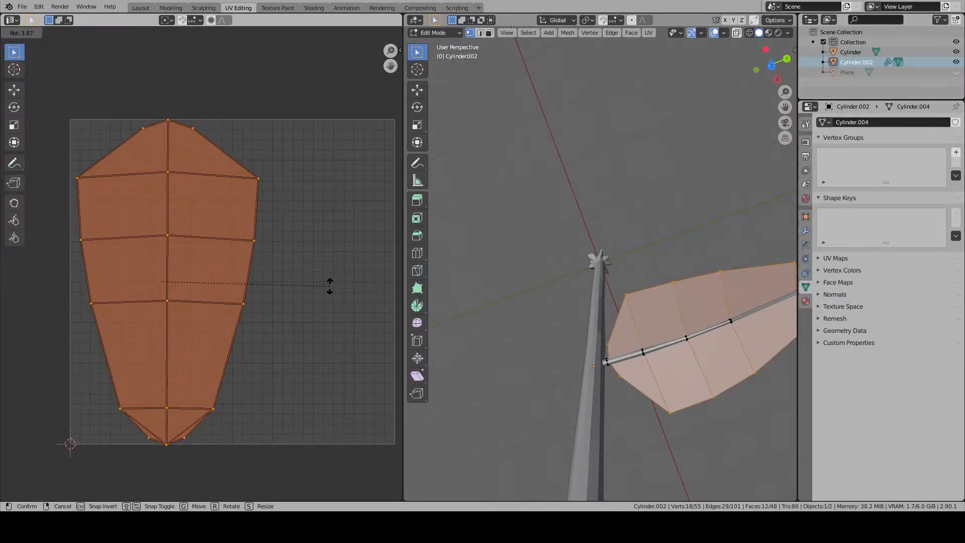
left_click(330, 286)
left_click(330, 285)
left_click(141, 8)
scroll(460, 266, "down", 5)
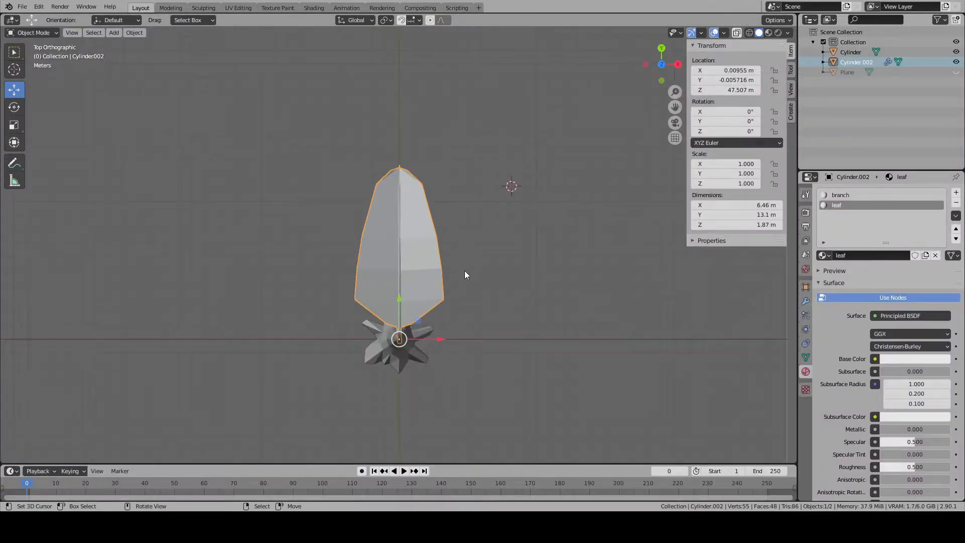
- Select the linked faces of the branch stem running along the leaf's midrib and unwrap them
middle_click_drag(463, 270, 348, 207)
scroll(355, 231, "up", 4)
key("Tab")
key("alt+a")
scroll(355, 231, "up", 1)
key("l")
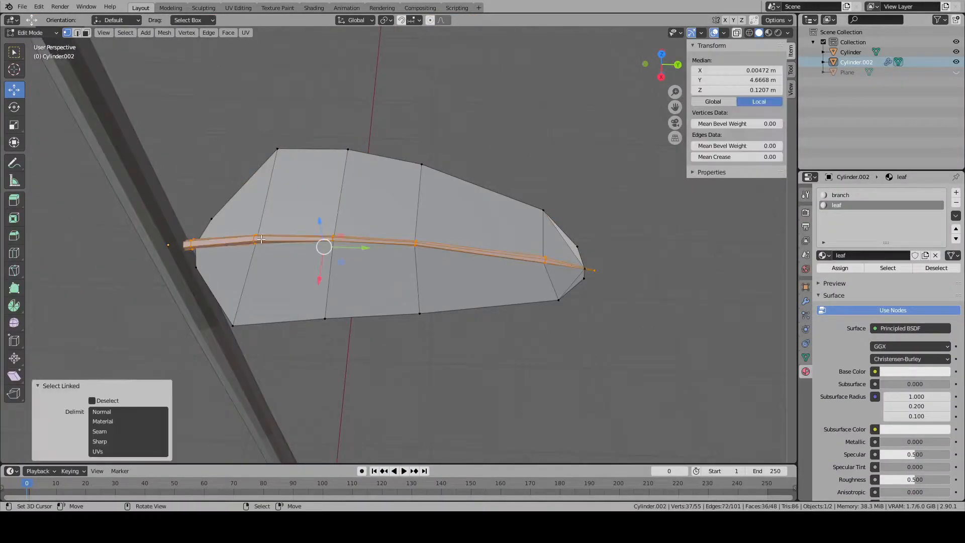
key("u")
left_click(261, 239)
key("alt+a")
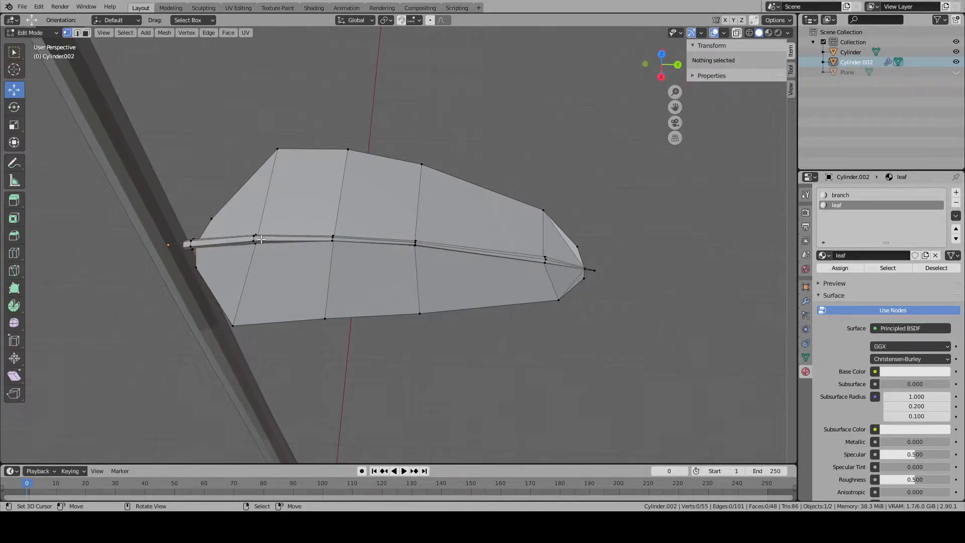
- Check the leaf and branch material assignments by selecting the faces of each slot, and return to object mode
scroll(220, 230, "down", 2)
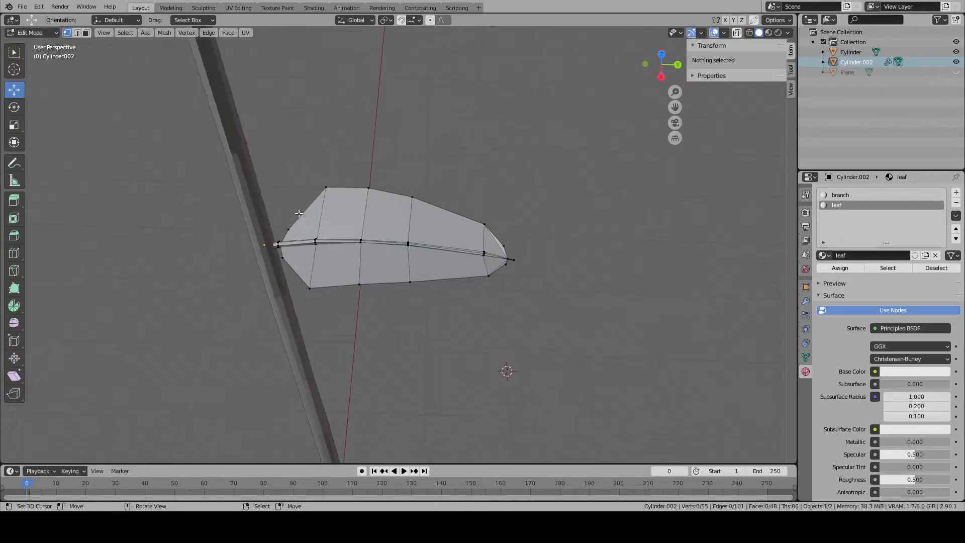
left_click(897, 268)
key("alt+a")
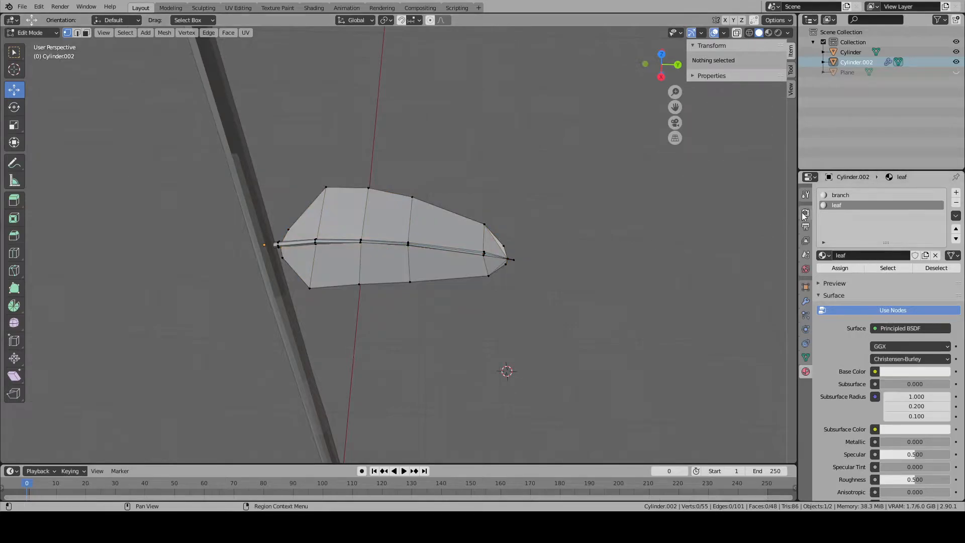
left_click(855, 195)
left_click(898, 268)
key("alt+a")
middle_click_drag(334, 252, 338, 244)
key("Tab")
- Switch to the right orthographic view and select the tall trunk object
scroll(338, 244, "down", 4)
key("KP_3")
scroll(339, 244, "up", 2)
scroll(357, 252, "down", 6)
left_click(423, 286)
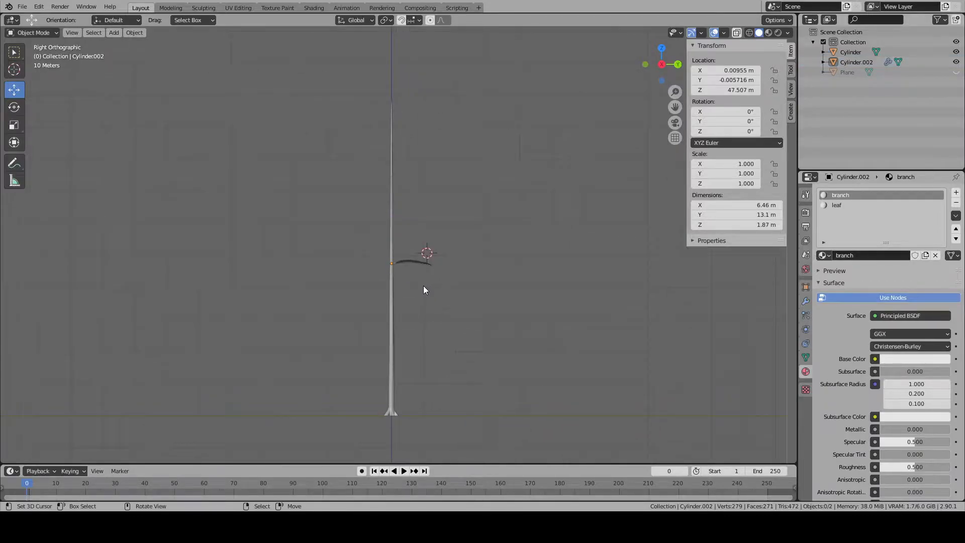
scroll(424, 285, "up", 4)
scroll(423, 286, "down", 4)
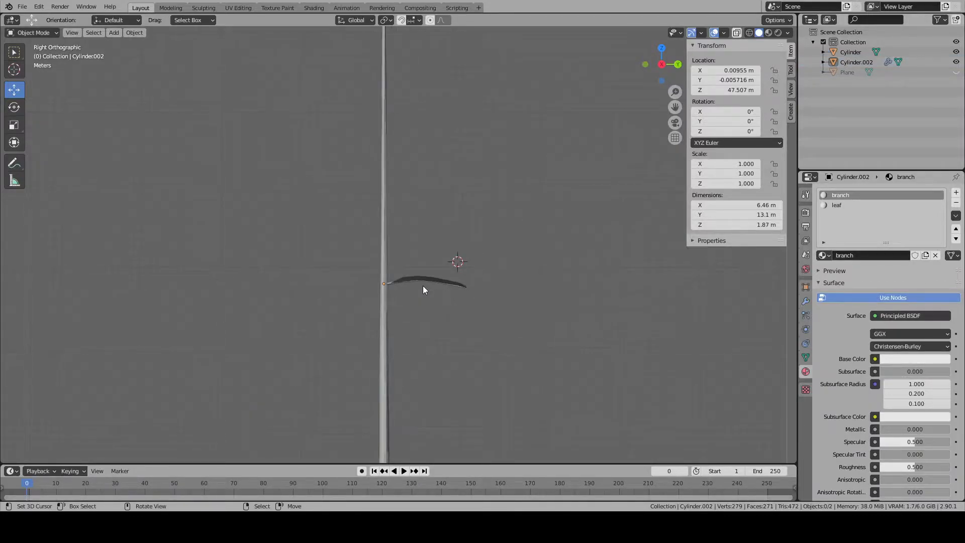
right_click(391, 279)
scroll(471, 275, "up", 3)
scroll(470, 275, "down", 2)
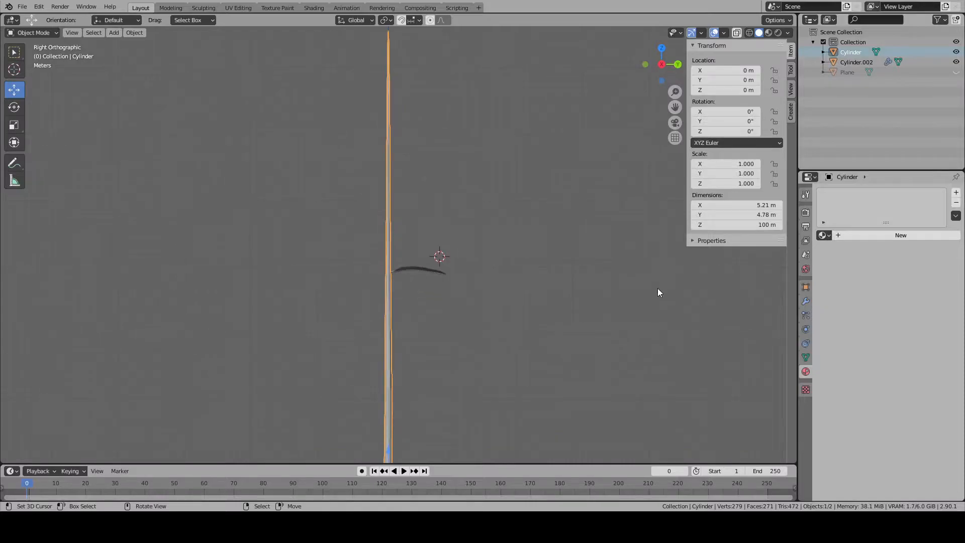
- Add a particle system to the trunk and set its type to Hair
left_click(806, 318)
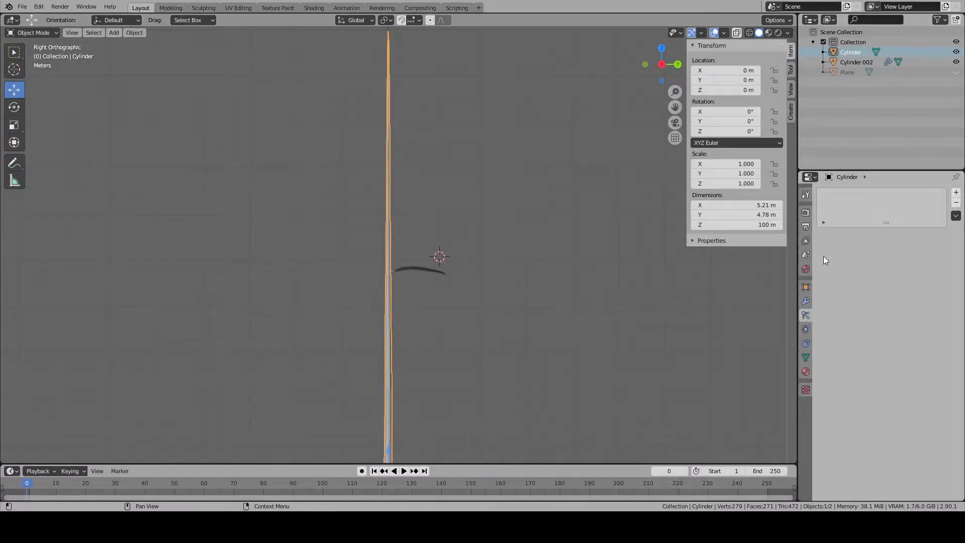
left_click(806, 330)
left_click(807, 321)
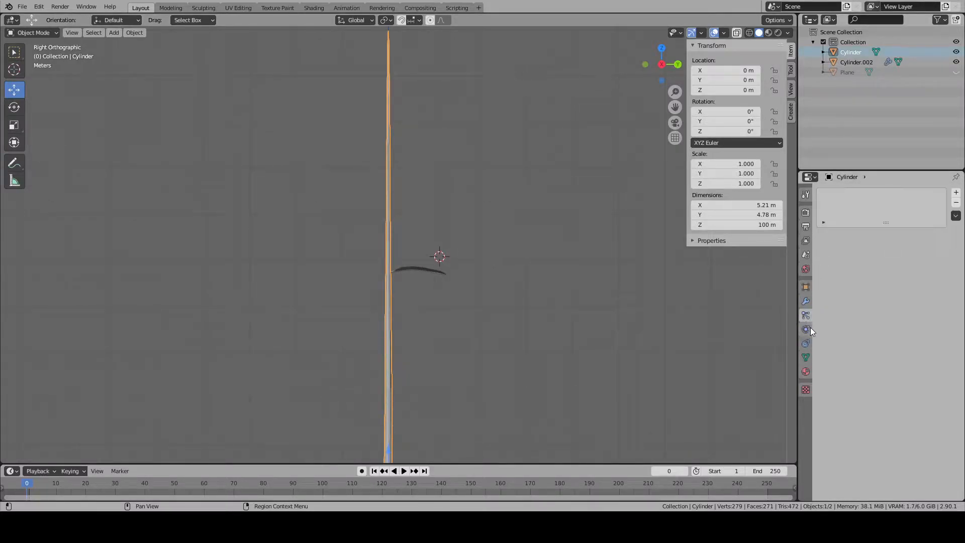
left_click(806, 357)
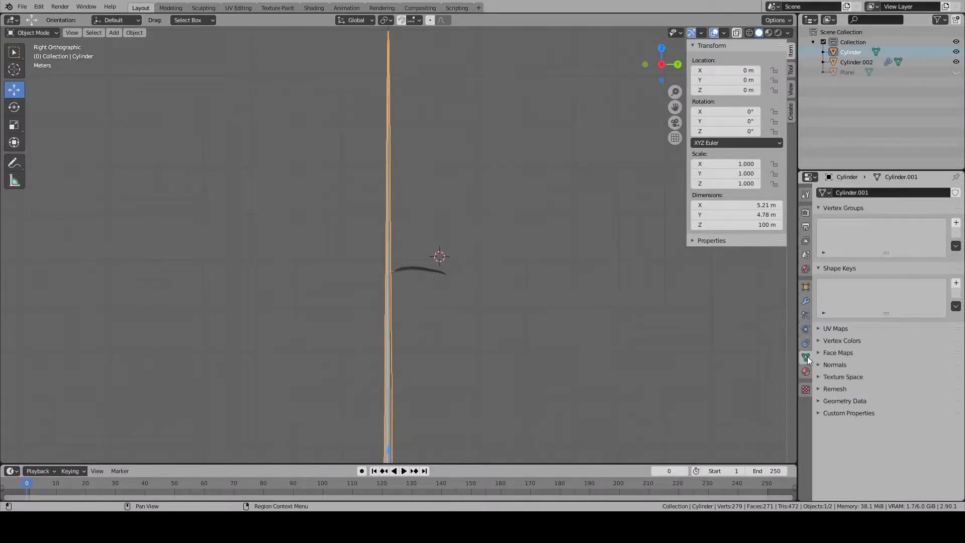
left_click(806, 315)
left_click(956, 193)
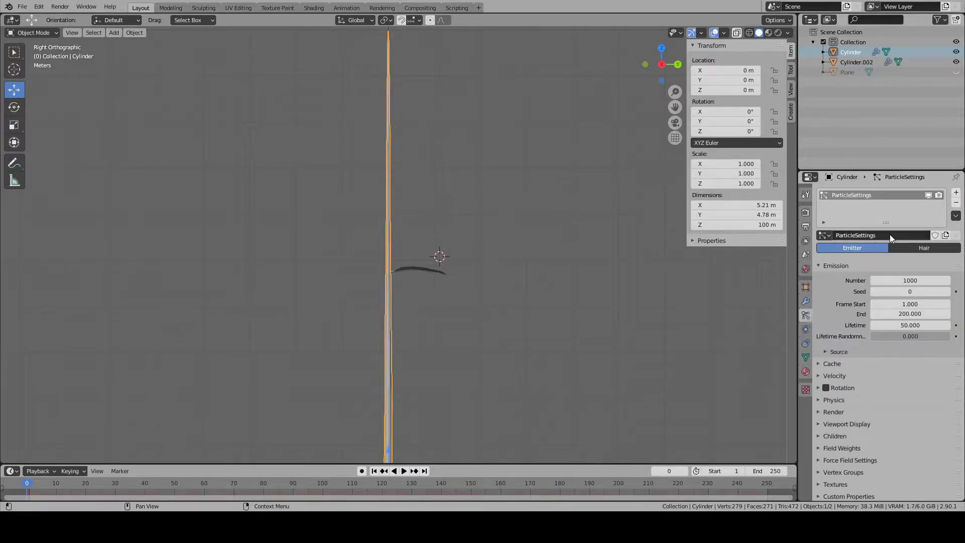
left_click(894, 252)
middle_click_drag(607, 303, 529, 283)
scroll(529, 283, "down", 1)
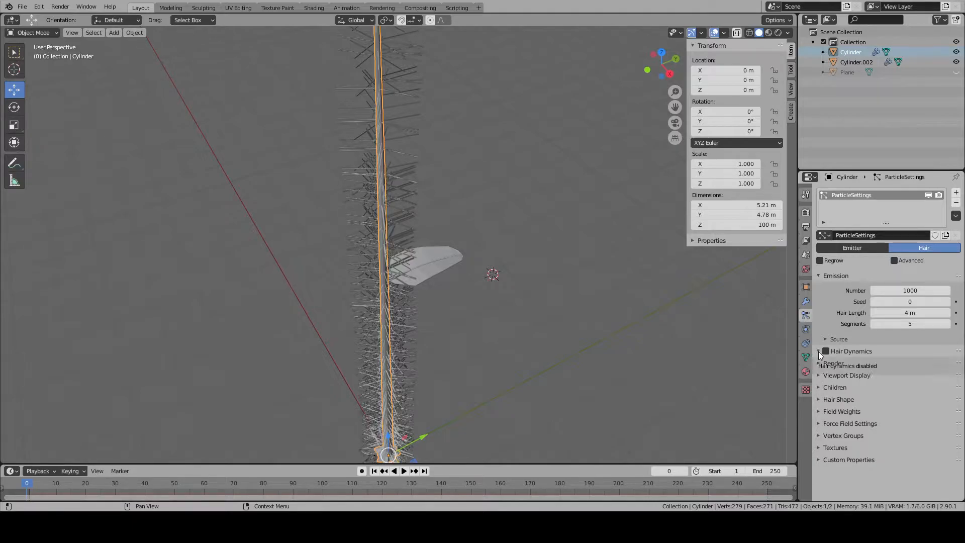
- Examine the hair system's viewport display, children, hair shape, field, vertex group, texture, render and dynamics settings
left_click(818, 375)
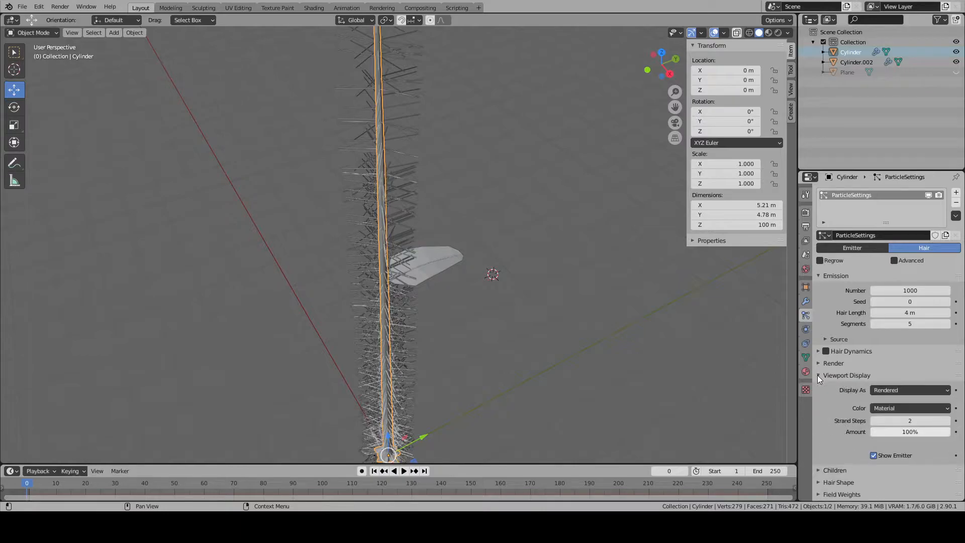
left_click(818, 375)
left_click(820, 387)
left_click(820, 387)
left_click(822, 399)
left_click(823, 399)
left_click(823, 411)
left_click(823, 411)
left_click(822, 424)
left_click(821, 424)
left_click(821, 437)
scroll(821, 437, "down", 3)
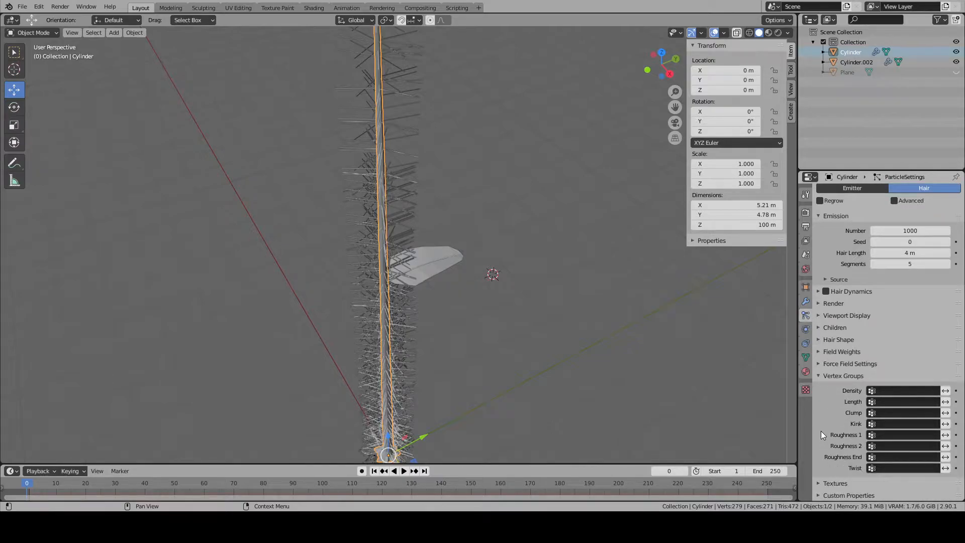
left_click(822, 376)
left_click(820, 447)
scroll(820, 447, "down", 1)
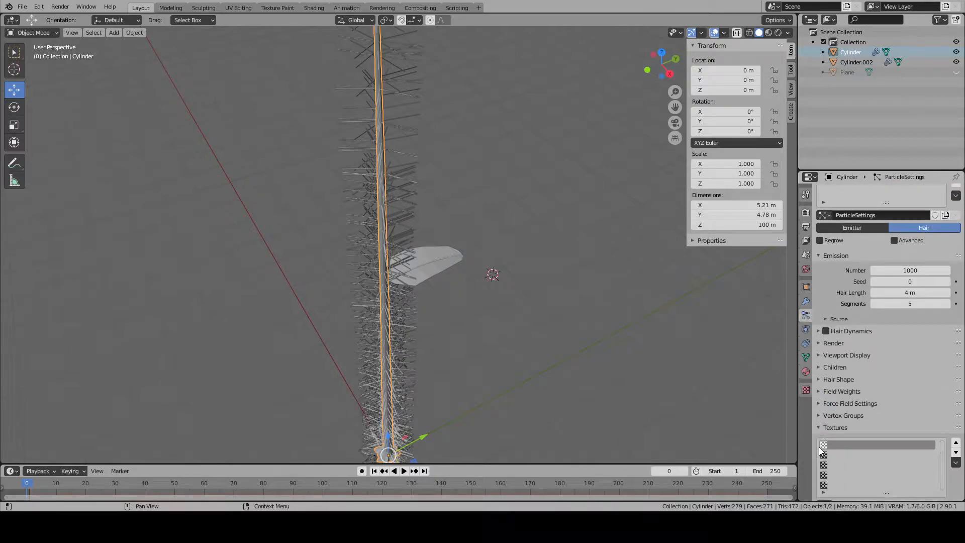
left_click(820, 428)
left_click(820, 364)
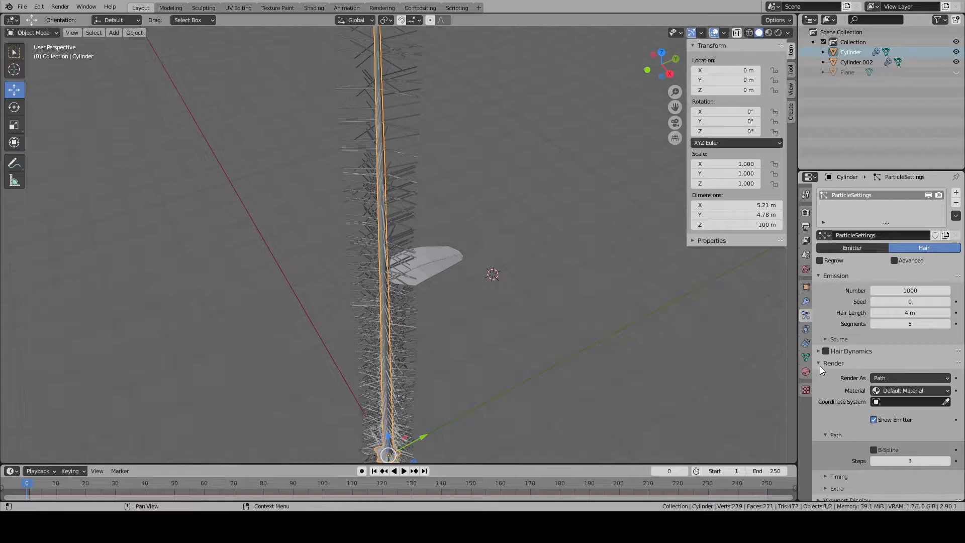
left_click(820, 366)
left_click(819, 356)
left_click(818, 356)
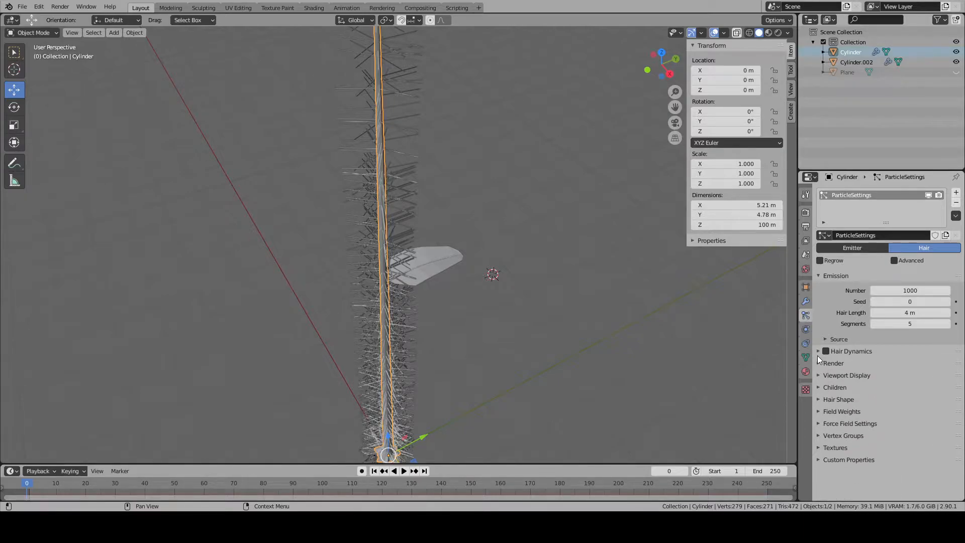
- Review the hair system's texture, vertex group, force field, field weight and hair shape settings once more
left_click(823, 448)
scroll(821, 448, "down", 1)
left_click(822, 428)
left_click(823, 436)
left_click(822, 436)
left_click(820, 425)
left_click(820, 424)
left_click(819, 412)
scroll(819, 413, "down", 6)
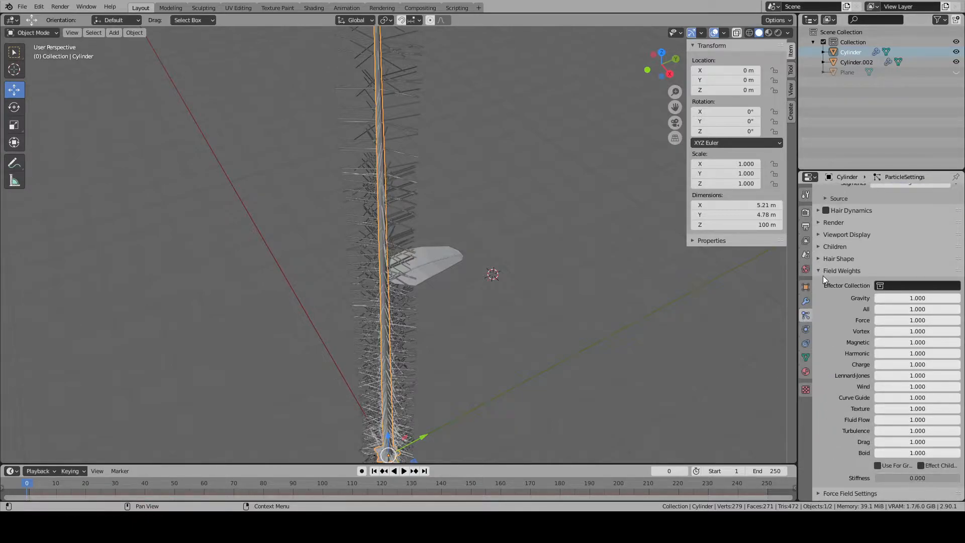
left_click(824, 271)
left_click(821, 399)
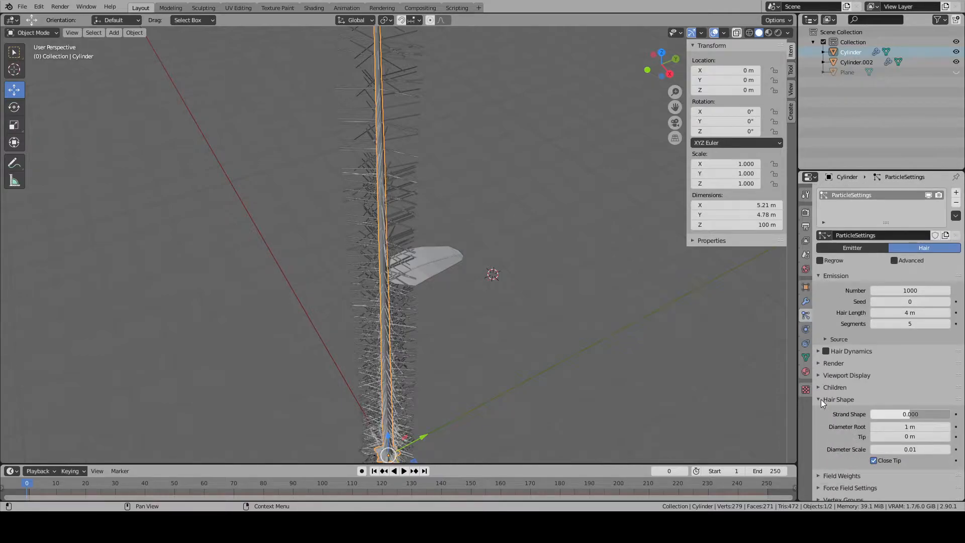
left_click(821, 399)
left_click(823, 410)
left_click(823, 409)
- Try Interpolated children on the trunk's hair particles and set the children type back to None
left_click(821, 388)
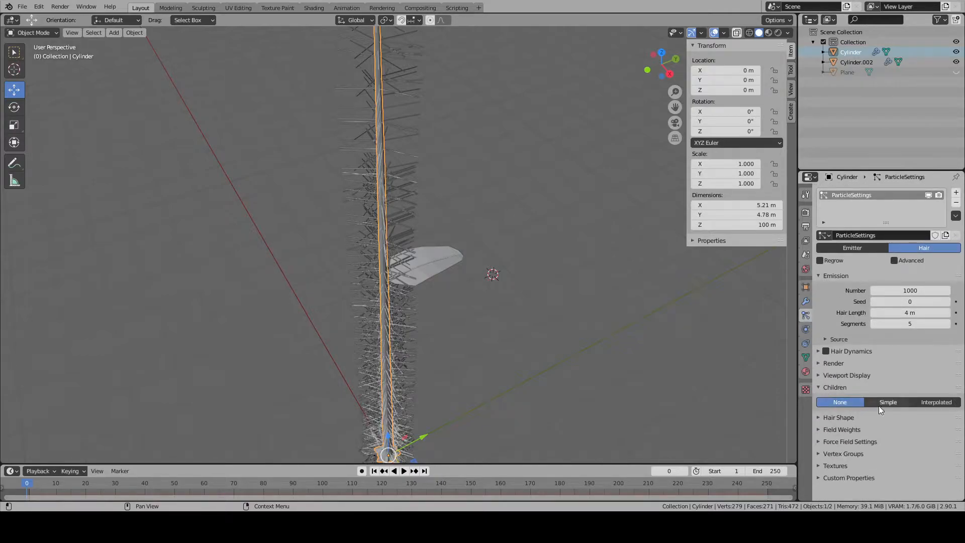
left_click(907, 405)
left_click(919, 405)
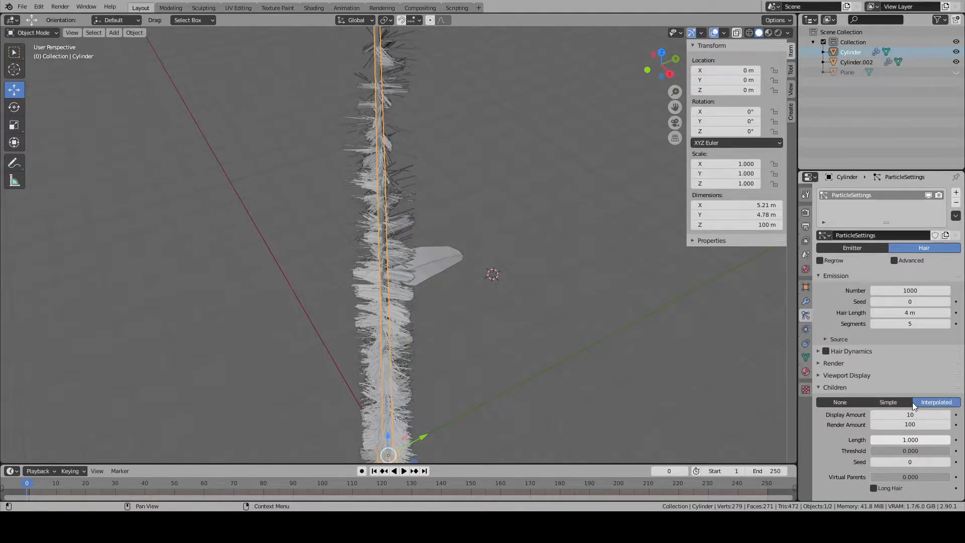
middle_click_drag(629, 279, 629, 240)
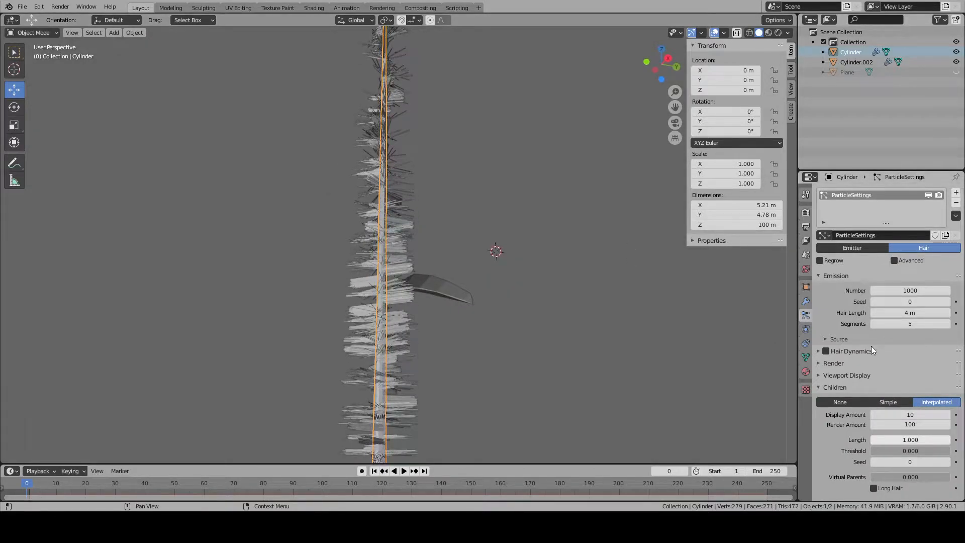
left_click(844, 400)
- Examine the display type and color options for the hair particles' viewport display, comparing the strands with the leaf branch
left_click(820, 374)
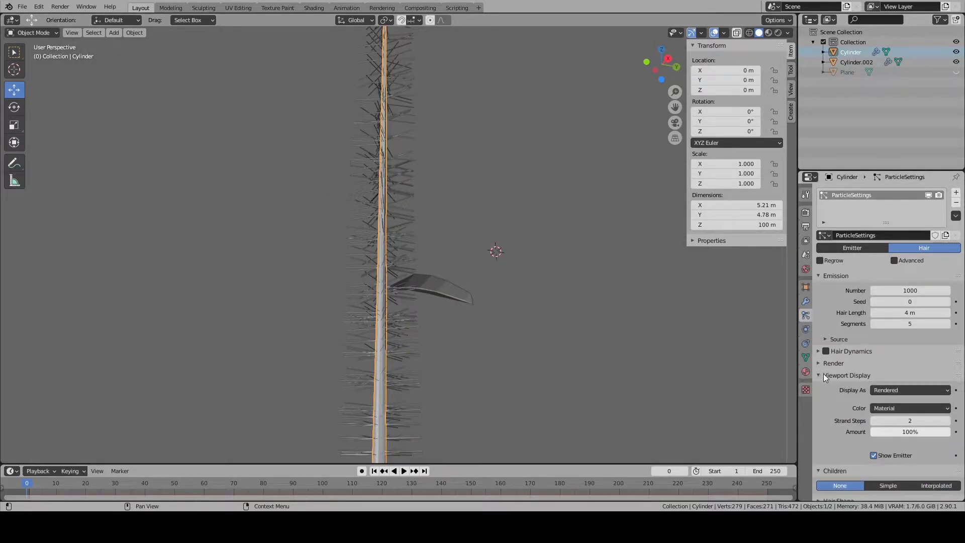
left_click(900, 393)
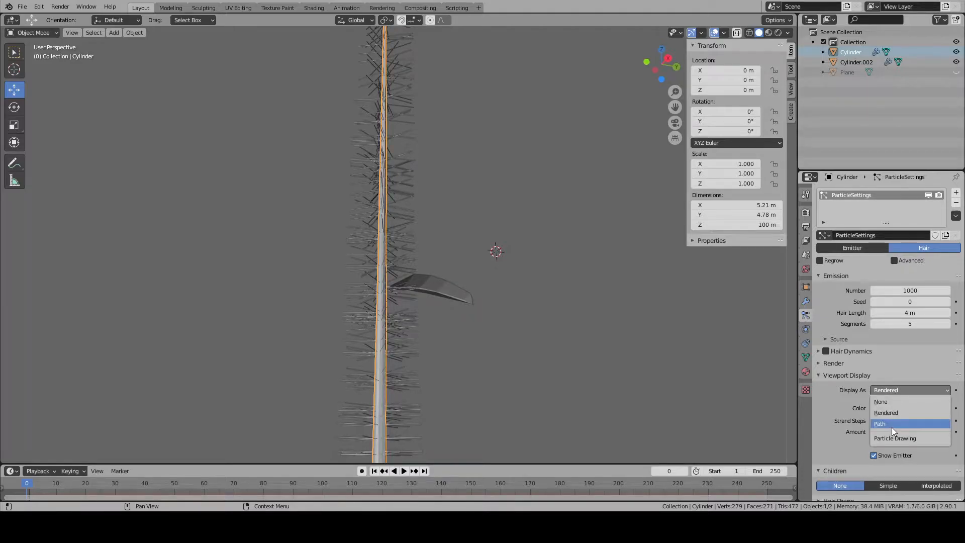
left_click(887, 413)
left_click(887, 410)
left_click(886, 408)
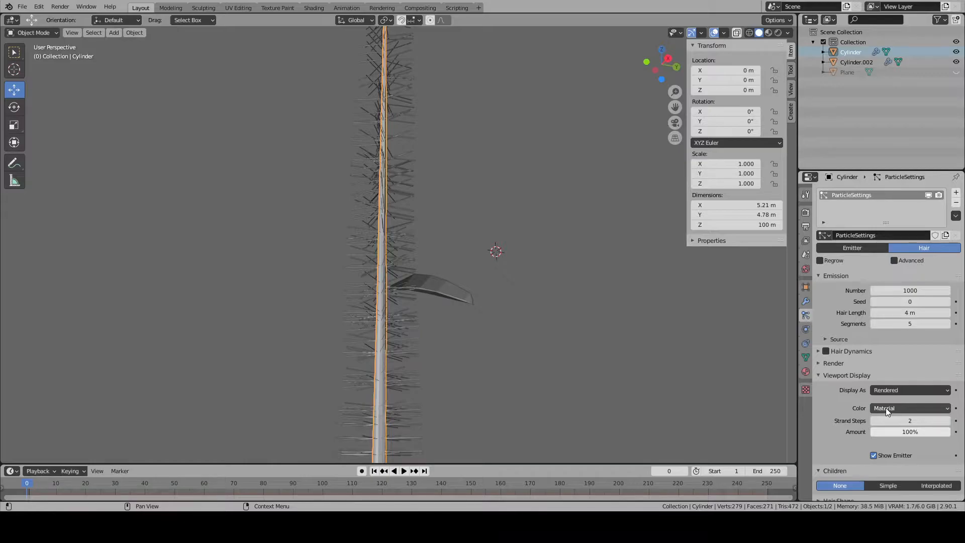
scroll(499, 314, "up", 6)
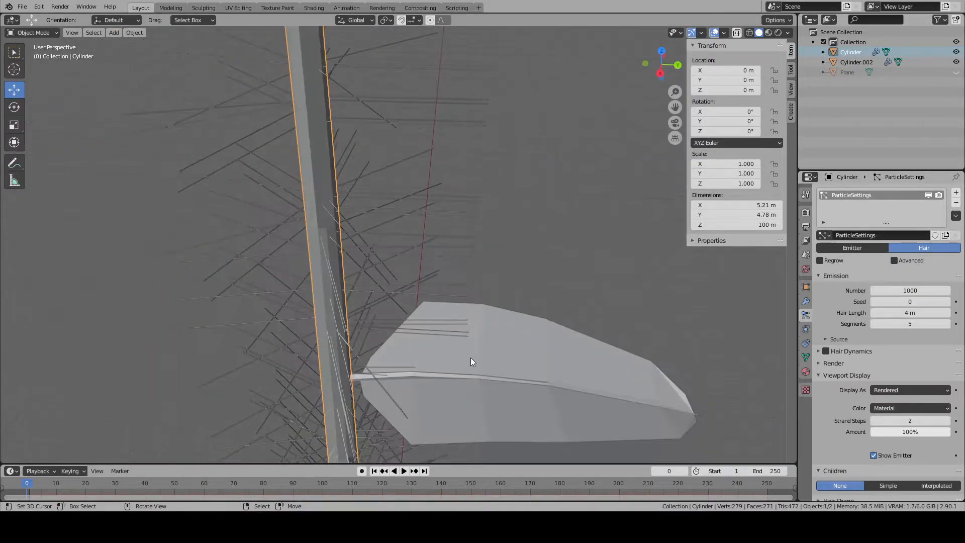
scroll(476, 322, "down", 4)
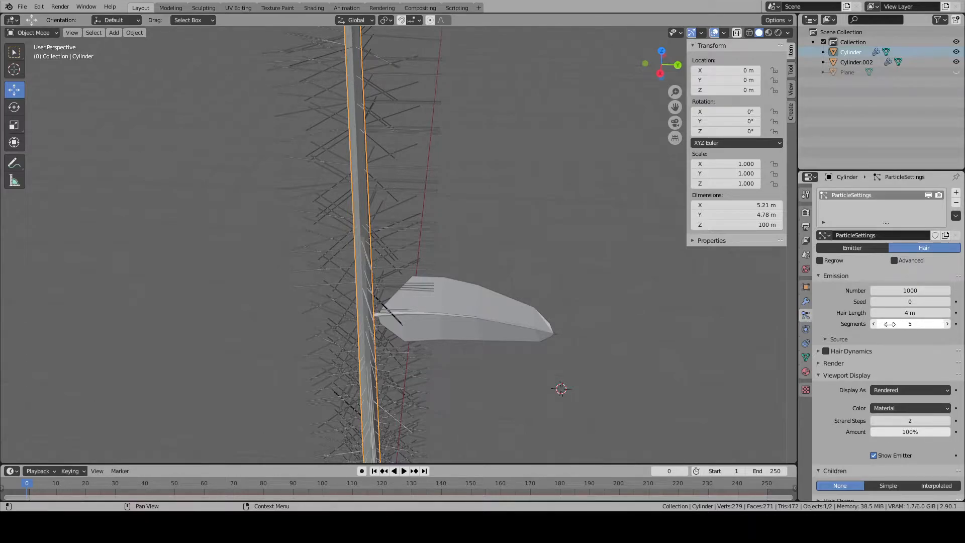
- Try the None and Path viewport displays for the hair particles and set the display back to Rendered
scroll(885, 389, "down", 3)
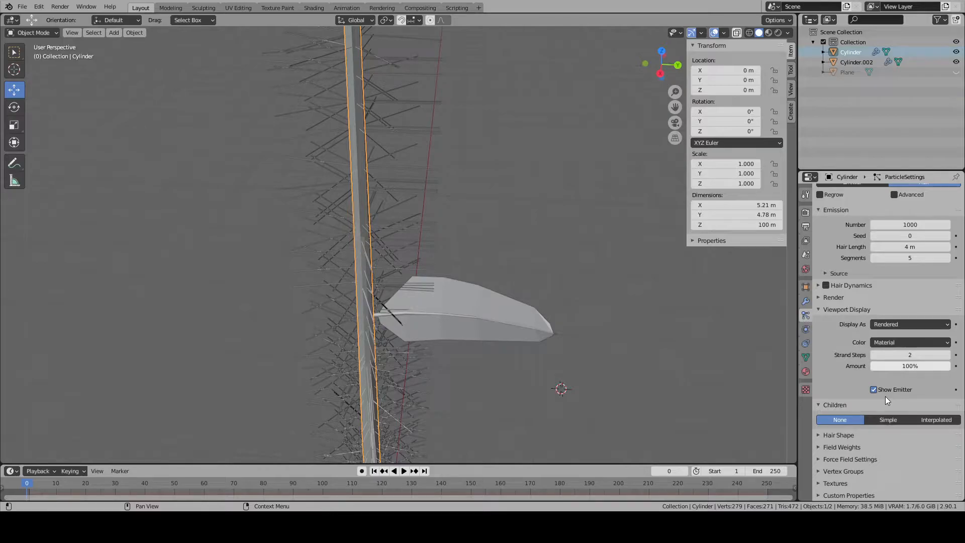
left_click(874, 329)
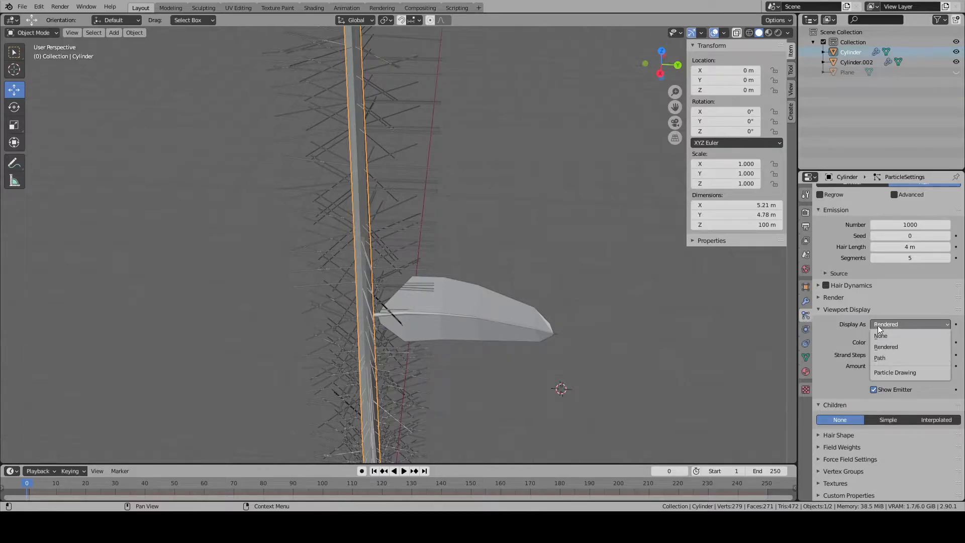
left_click(900, 335)
left_click(892, 390)
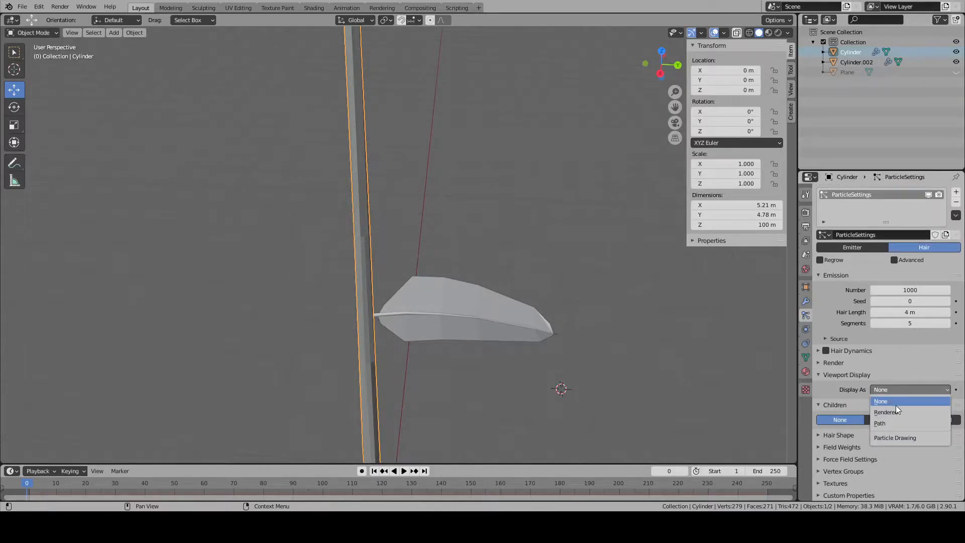
left_click(898, 424)
left_click(882, 389)
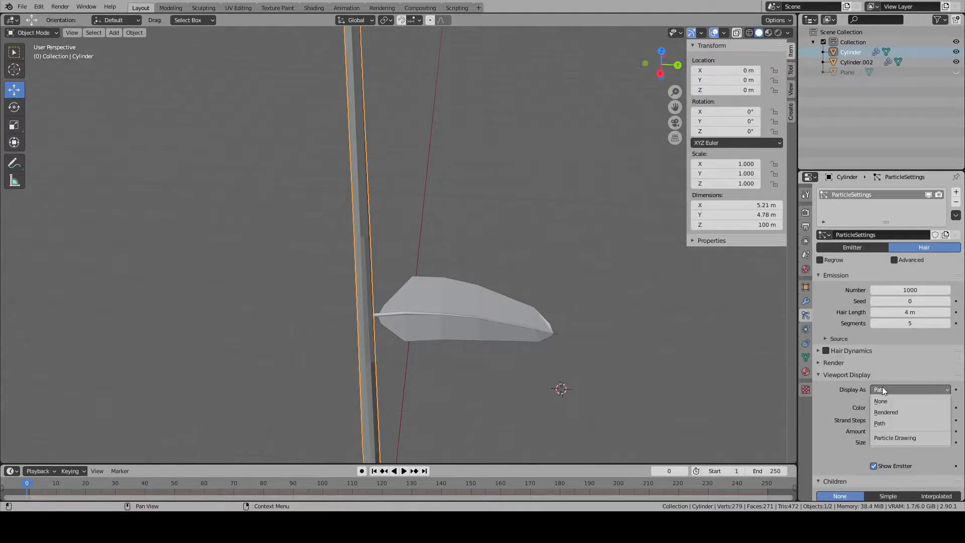
left_click(896, 413)
- Render the trunk's hair particles as Object, using the leaf branch Cylinder.002 as the instance object
left_click(815, 362)
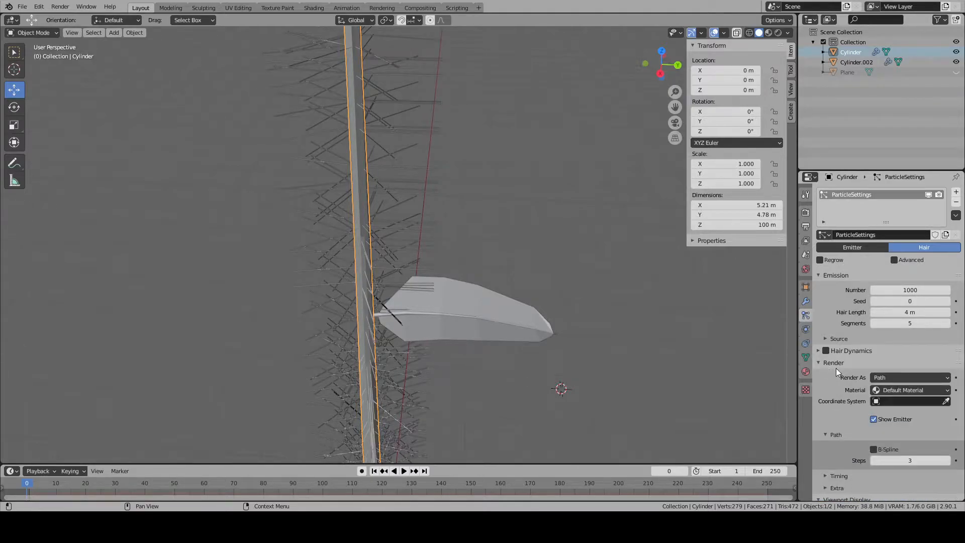
left_click(886, 377)
left_click(882, 411)
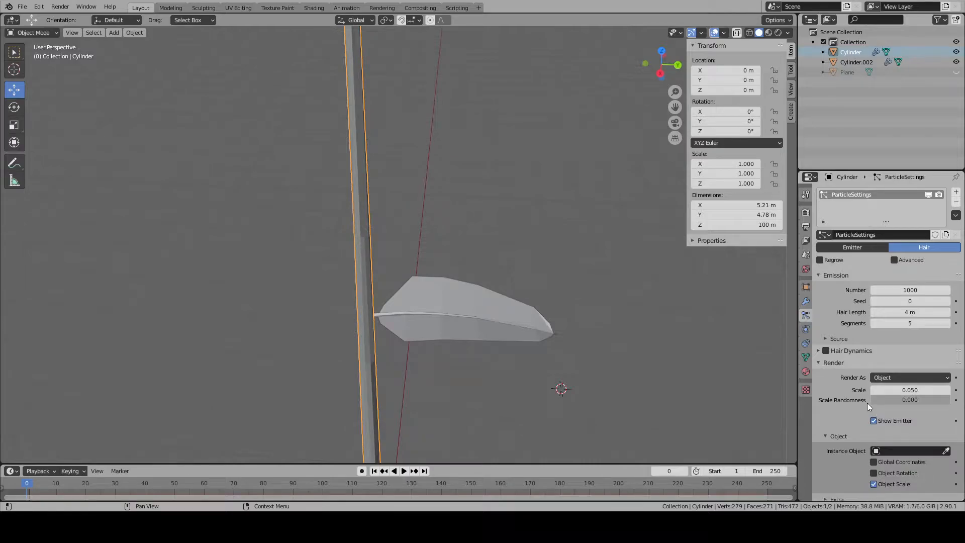
scroll(869, 403, "down", 1)
left_click(879, 431)
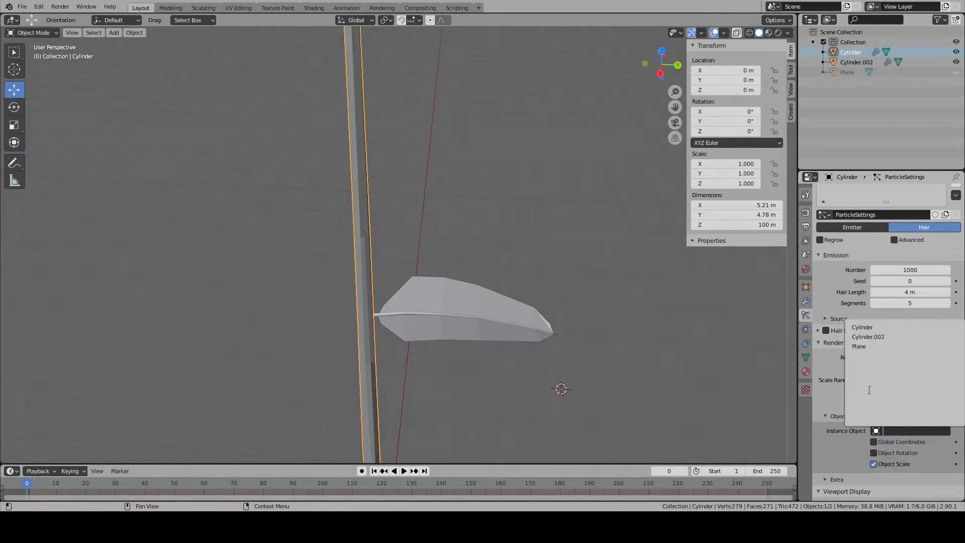
left_click(864, 340)
middle_click_drag(442, 338, 384, 283)
scroll(463, 311, "up", 4)
key("KP_Decimal")
scroll(385, 279, "up", 10)
scroll(427, 280, "down", 10)
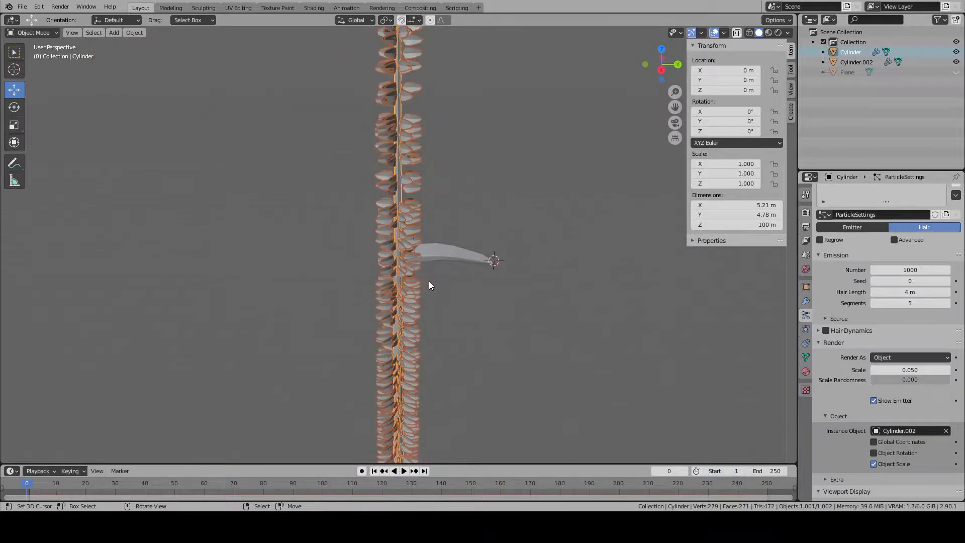
scroll(452, 272, "up", 10)
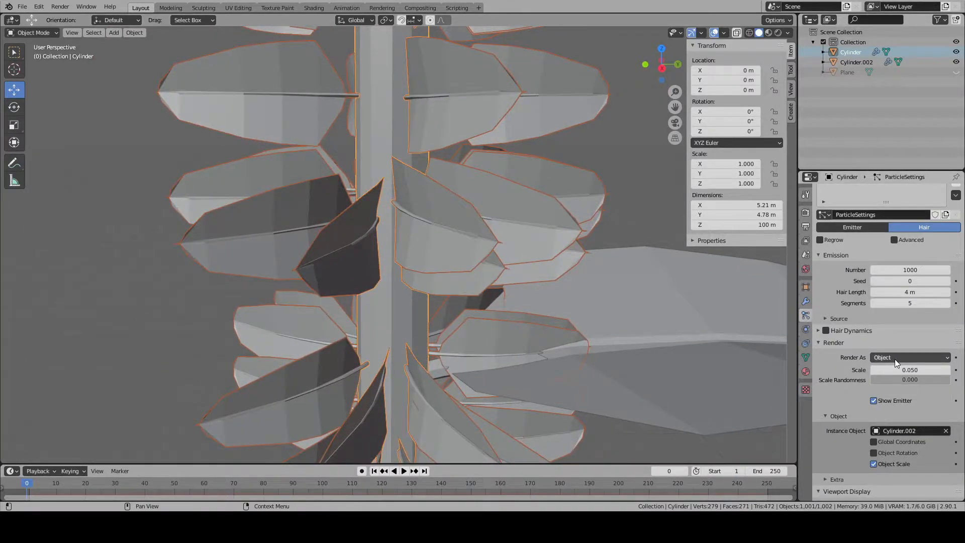
- Enable the advanced hair settings and particle Rotation on the trunk, setting the rotation Phase to about -0.522
left_click(821, 343)
left_click(822, 352)
left_click(820, 386)
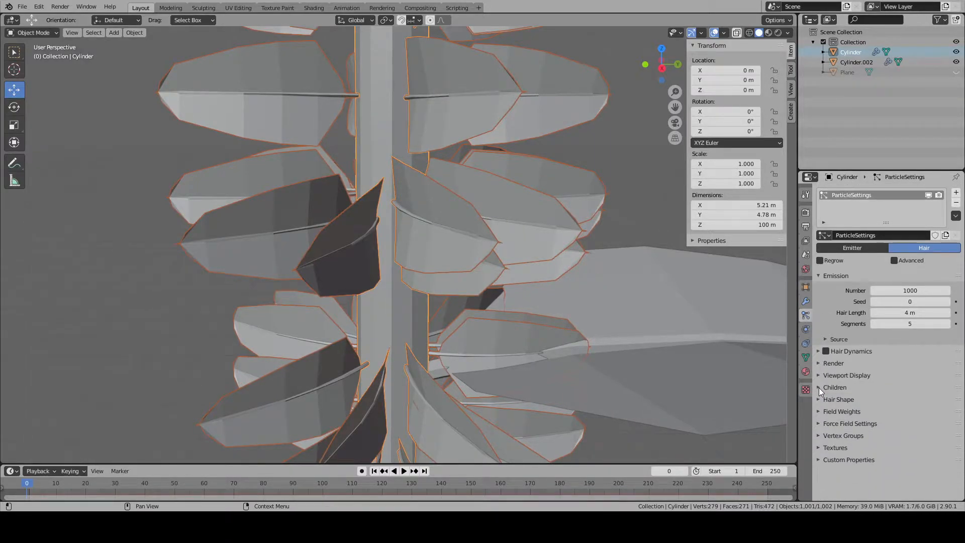
left_click(894, 260)
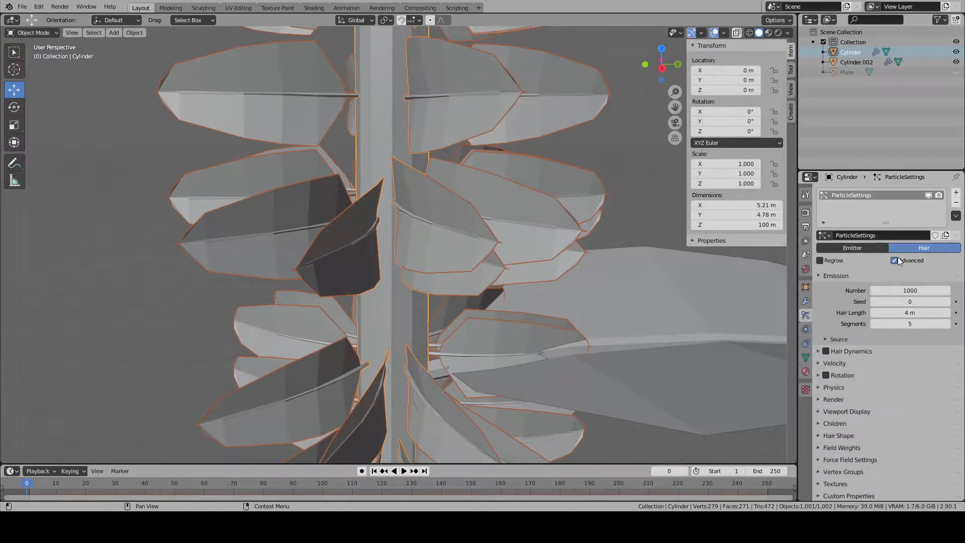
left_click(840, 375)
left_click(826, 375)
mouse_move(907, 417)
left_mouse_down()
mouse_move(931, 417)
mouse_move(889, 417)
left_mouse_up()
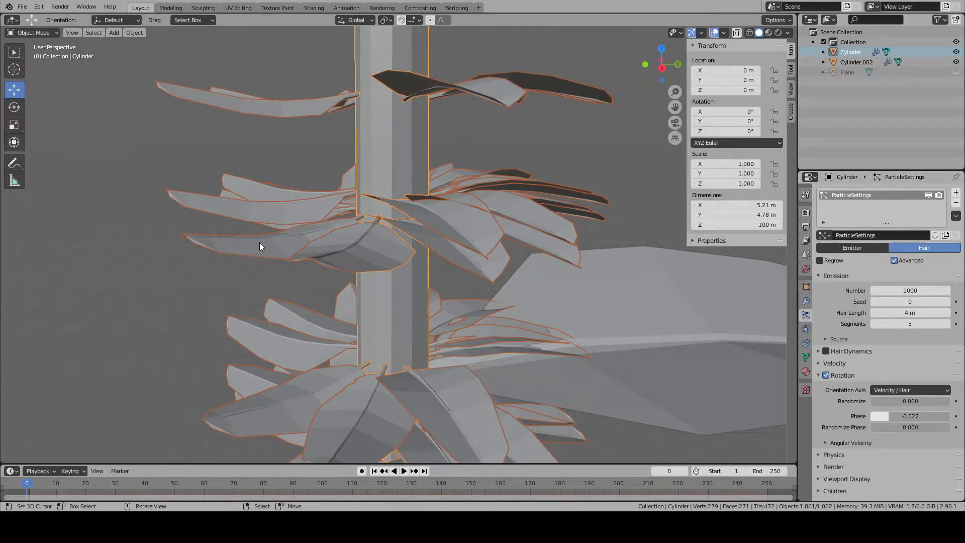
middle_click_drag(257, 242, 317, 233)
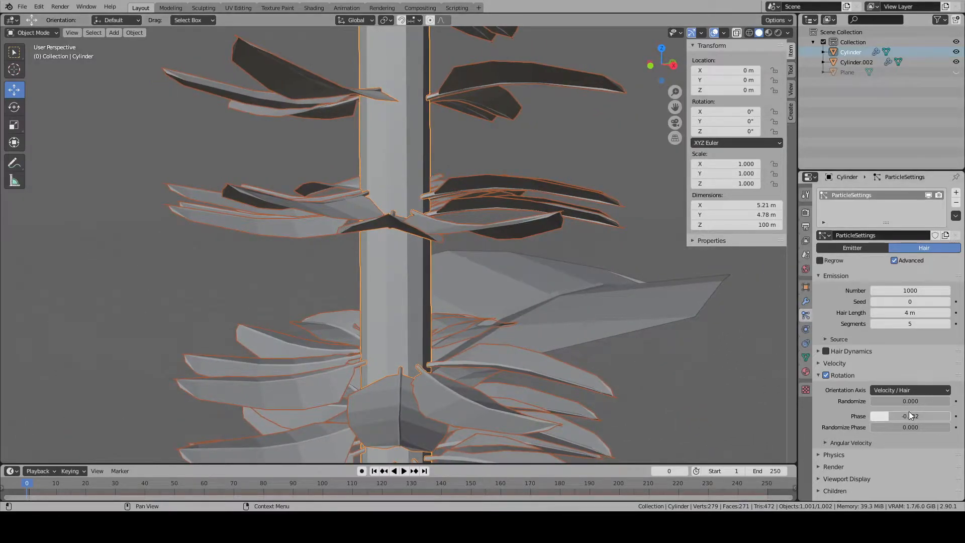
middle_click_drag(629, 330, 431, 309)
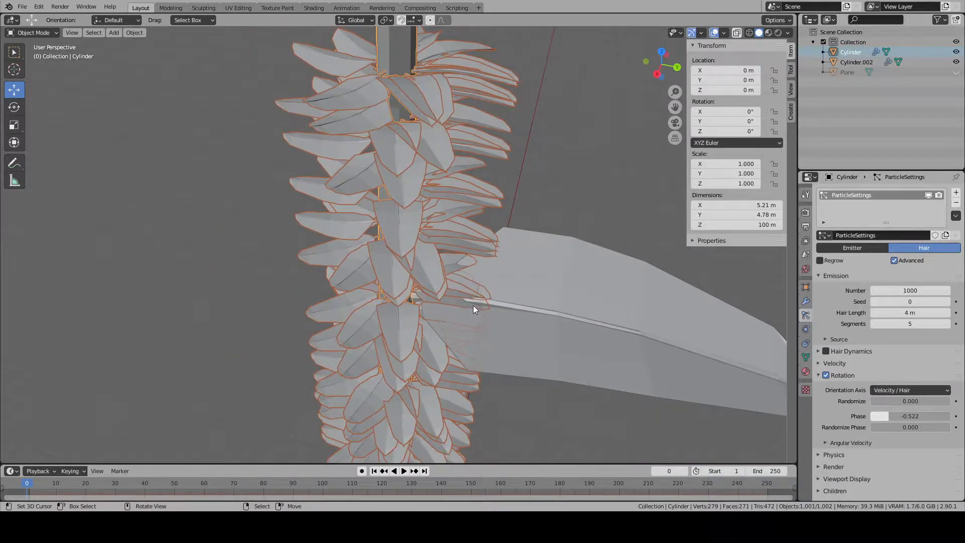
- Examine the leaf branch Cylinder.002 from several angles, comparing its orientation with the copies along the trunk
middle_click_drag(509, 308, 388, 302)
left_click(383, 347)
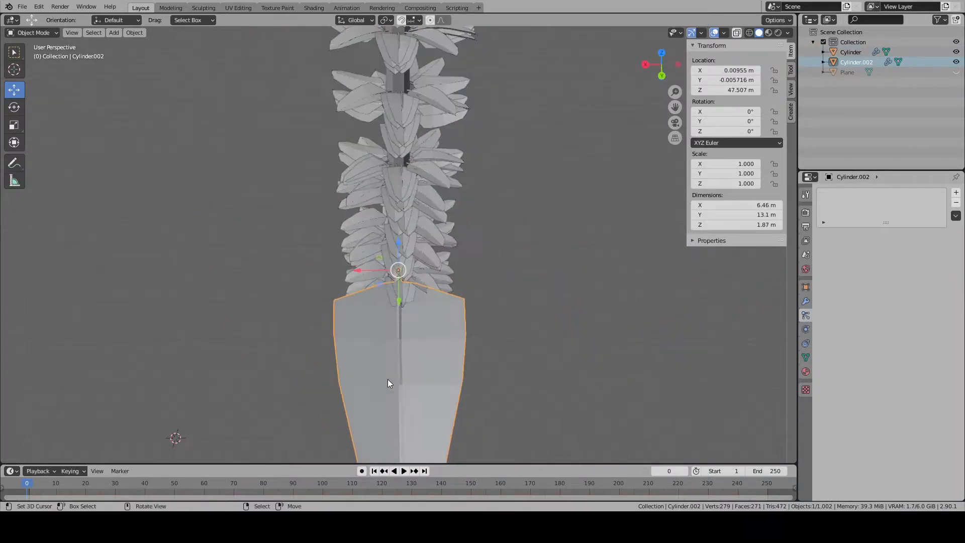
middle_click_drag(388, 384, 383, 295)
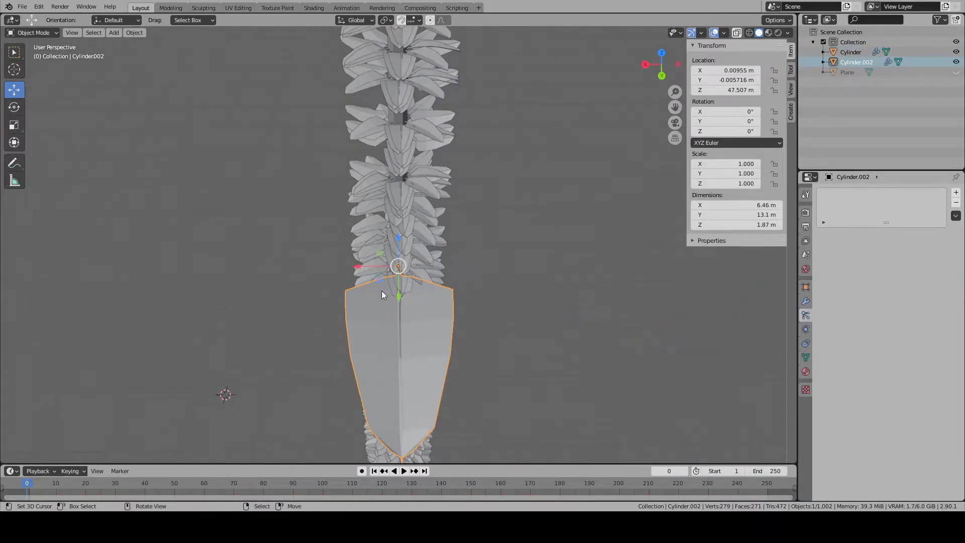
middle_click_drag(399, 294, 390, 365)
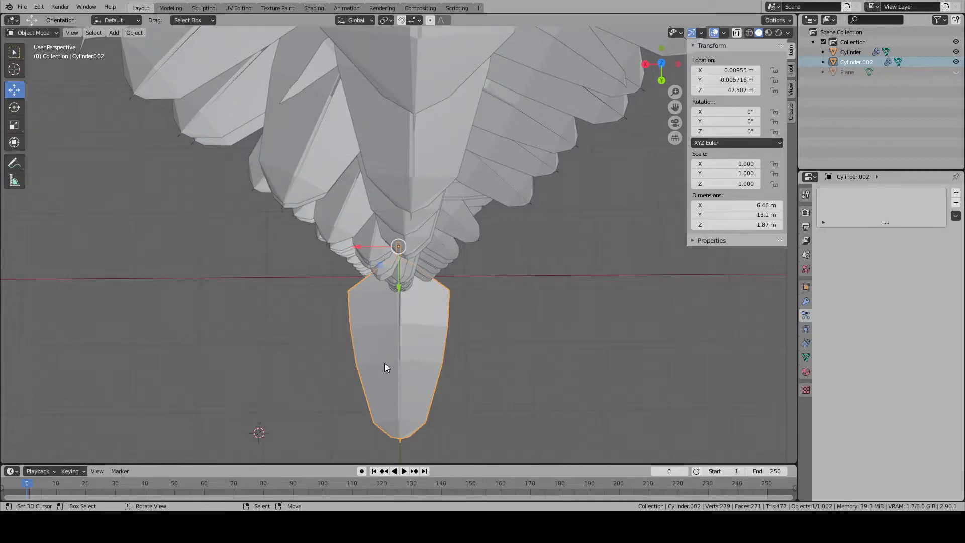
scroll(384, 363, "up", 1)
scroll(385, 363, "down", 4)
scroll(386, 362, "up", 1)
middle_click_drag(386, 365, 529, 331)
scroll(507, 310, "up", 3)
scroll(507, 310, "down", 1)
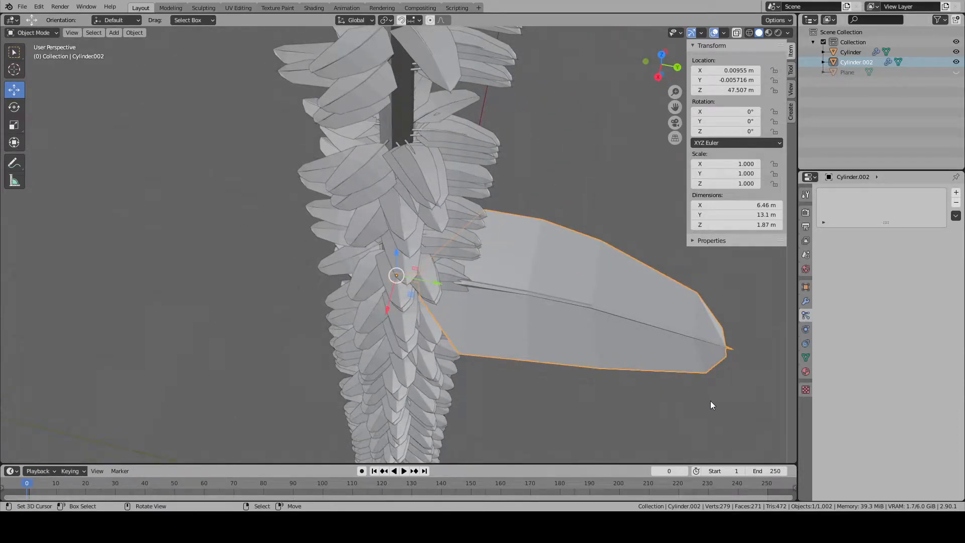
middle_click_drag(369, 324, 300, 282)
middle_click_drag(435, 267, 479, 345)
scroll(469, 345, "up", 3)
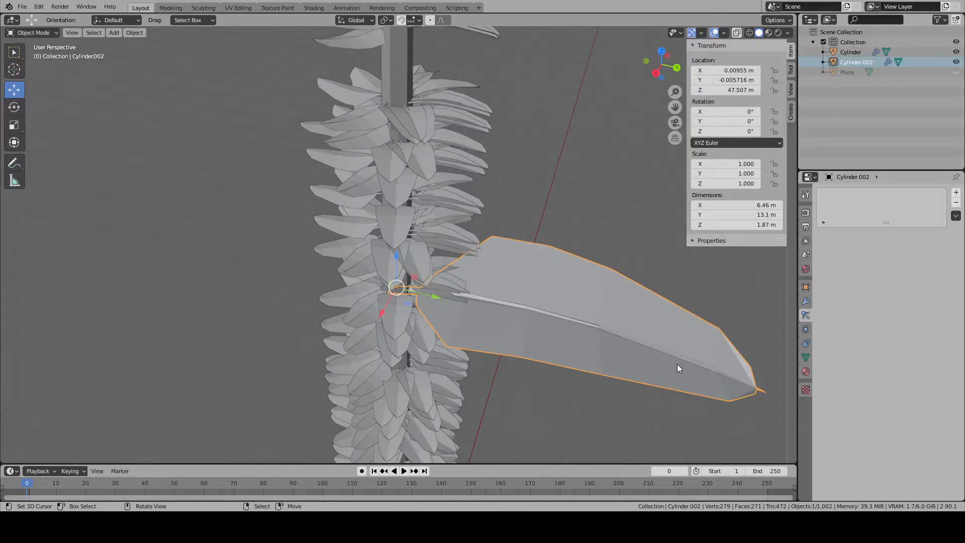
scroll(678, 364, "up", 3)
middle_click_drag(605, 357, 511, 313)
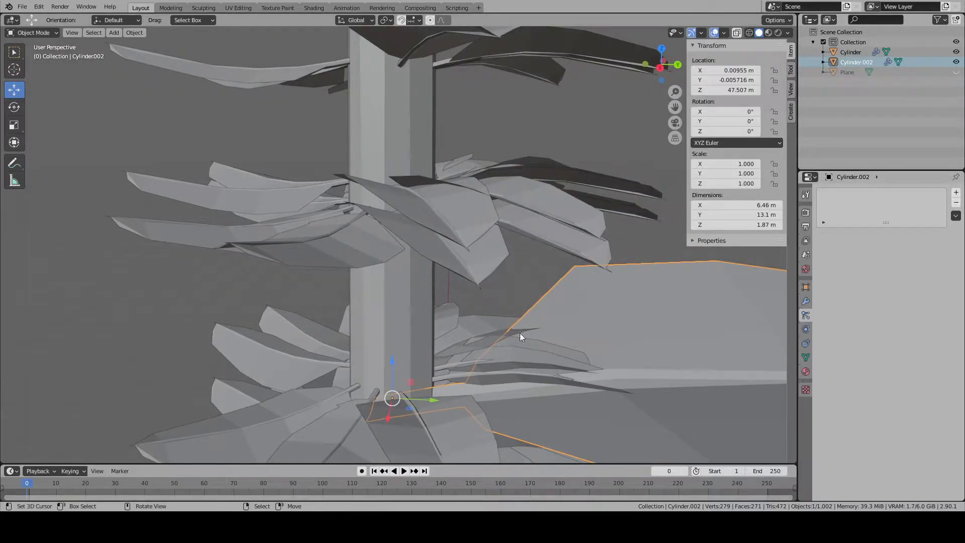
- Set the trunk particles' rotation Orientation Axis to Normal and their Phase to 0
left_click(444, 234)
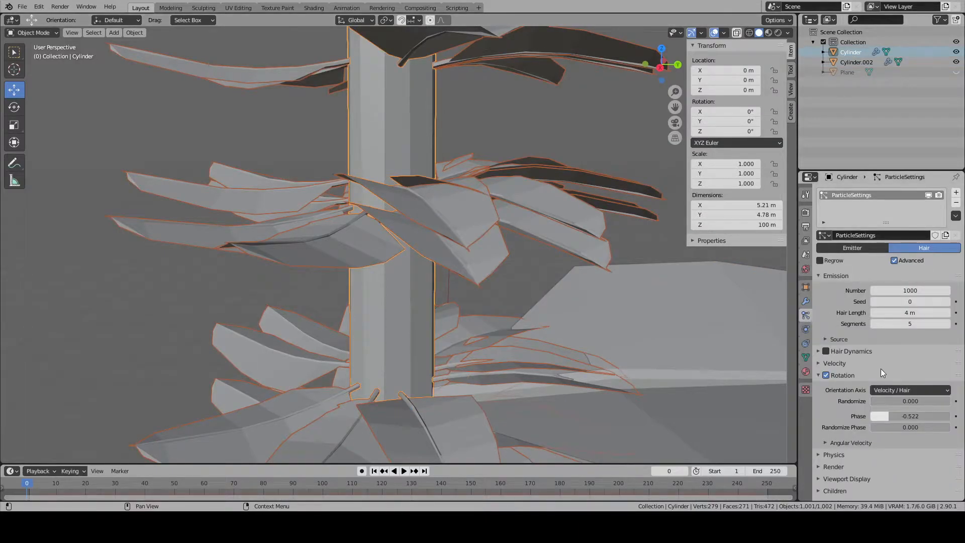
left_click(898, 390)
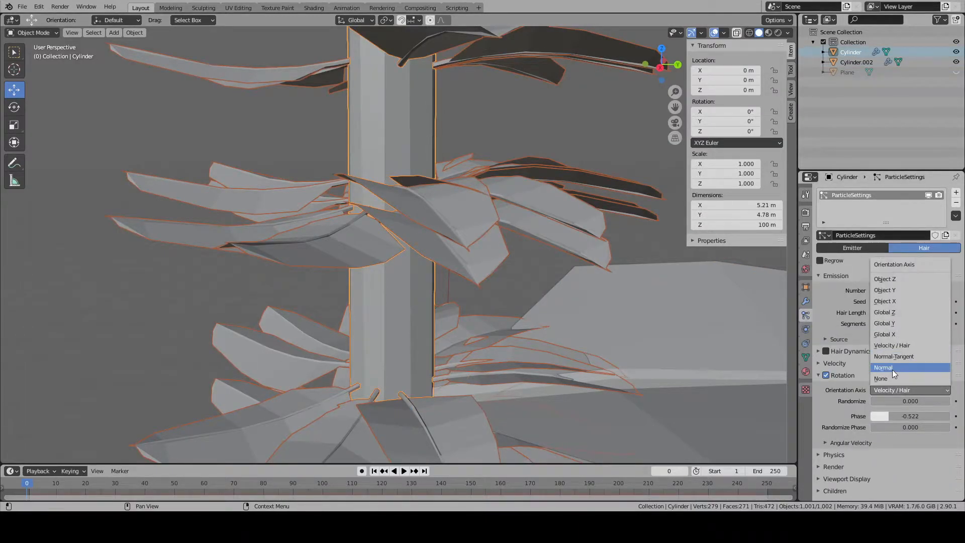
left_click(892, 369)
left_click(921, 417)
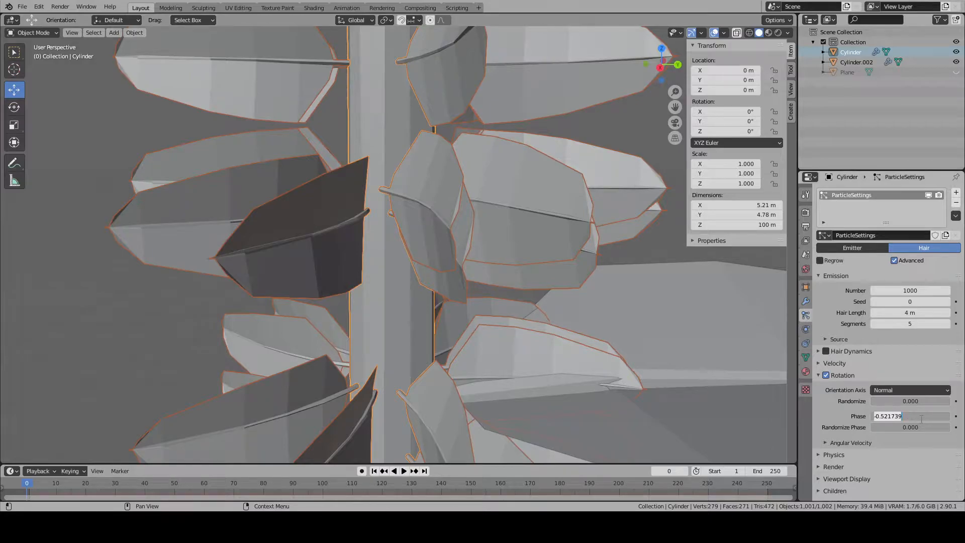
type("0")
key("Return")
middle_click_drag(768, 326, 511, 291)
scroll(459, 273, "down", 5)
scroll(622, 291, "down", 4)
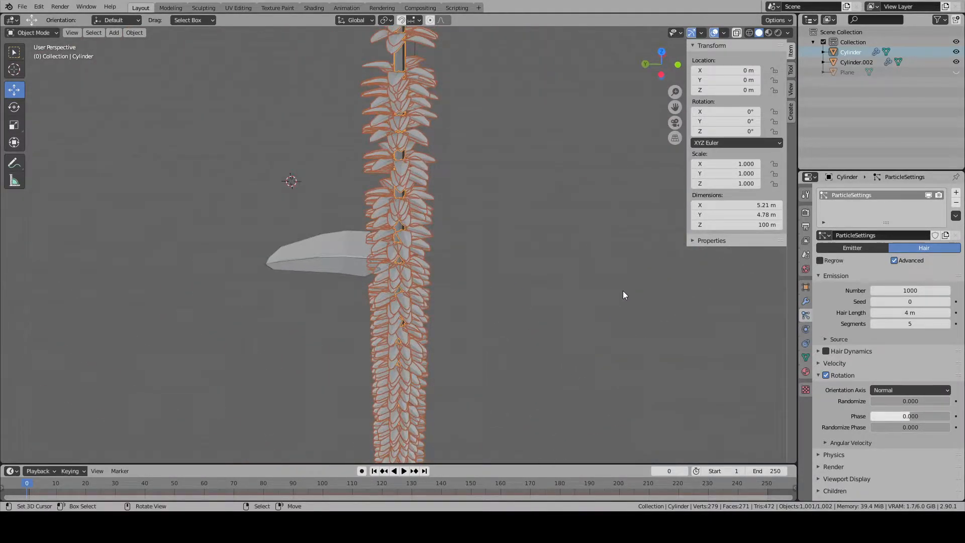
- Inspect the trunk mesh in Edit Mode with all geometry selected, and return to Object Mode to view the whole tree
key("Tab")
key("a")
key("a")
key("a")
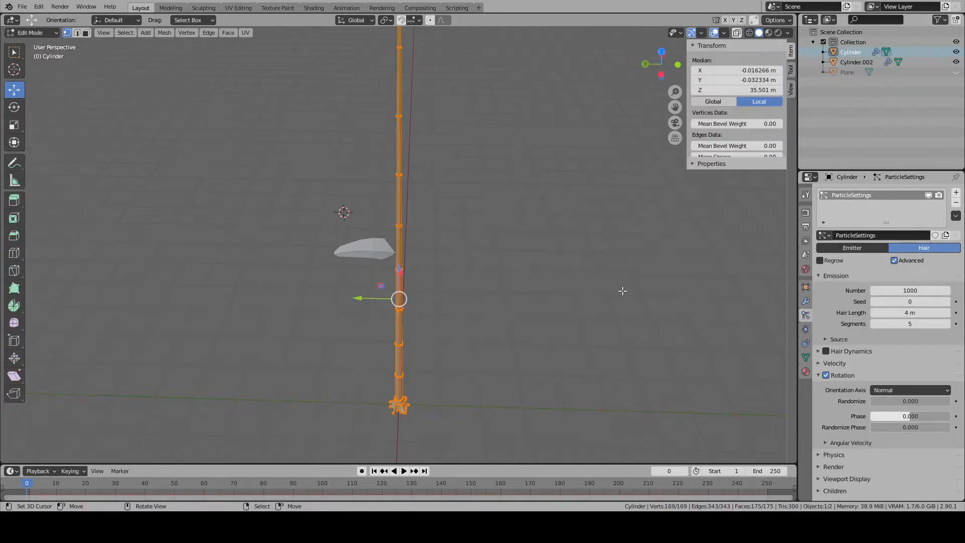
key("Tab")
middle_click_drag(622, 290, 442, 220)
key("a")
scroll(375, 267, "down", 4)
scroll(422, 224, "up", 5)
right_click(409, 225)
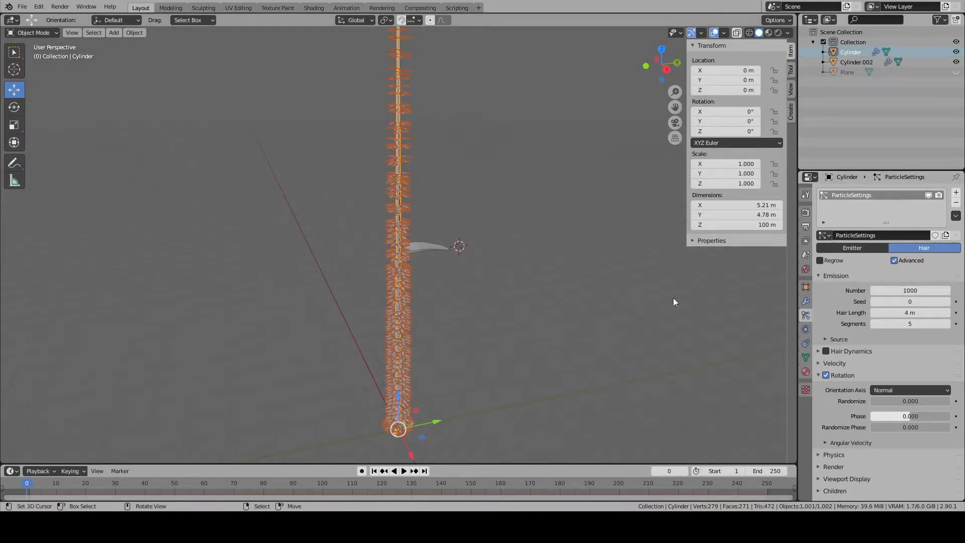
- Reduce the number of emitted hair particles on the trunk to 250 and deselect everything to view the tree
middle_click_drag(719, 298, 695, 284)
double_click(898, 290)
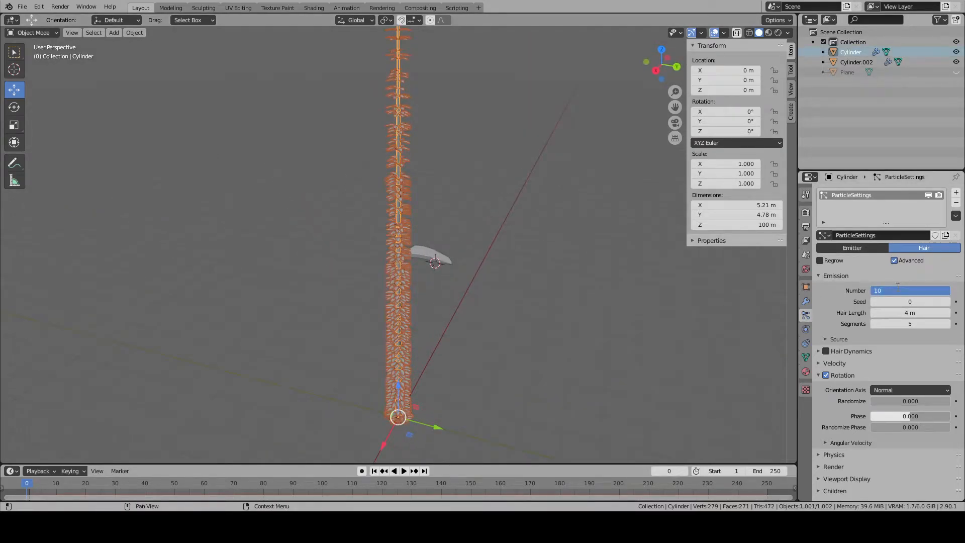
key("Return")
key("Tab")
middle_click_drag(582, 289, 483, 261)
key("Tab")
key("alt+a")
- Examine the hair particles' Velocity and Physics settings, leaving their sections collapsed
left_click(819, 363)
left_click(818, 363)
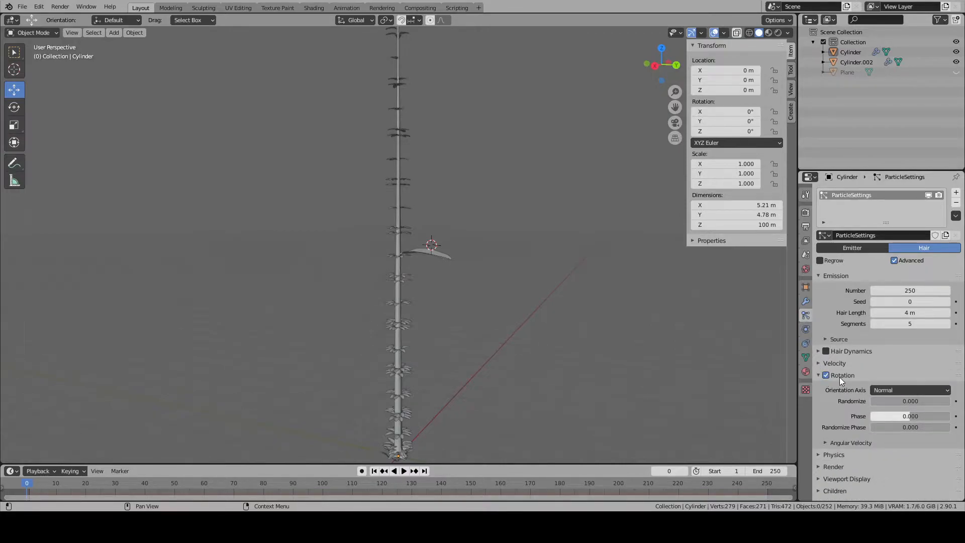
left_click(820, 376)
left_click(821, 388)
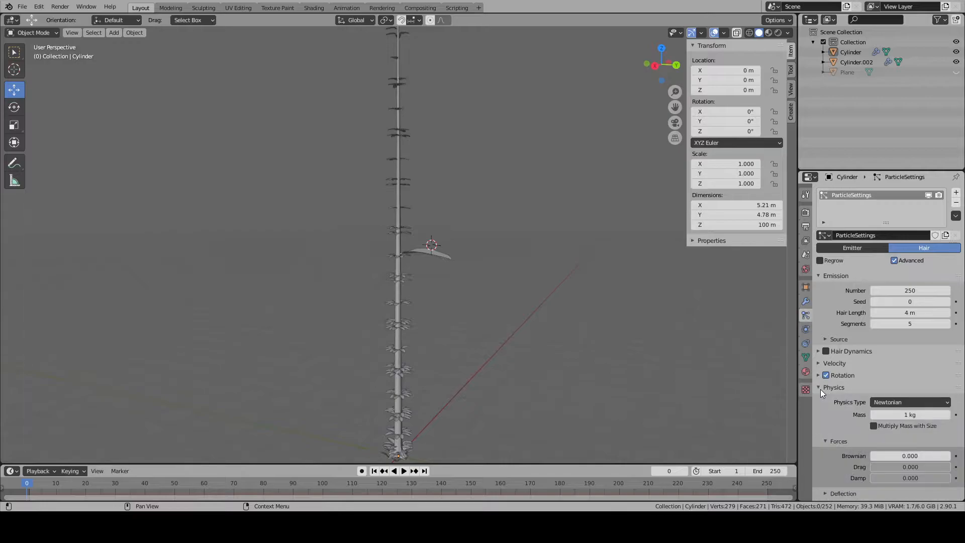
left_click(820, 388)
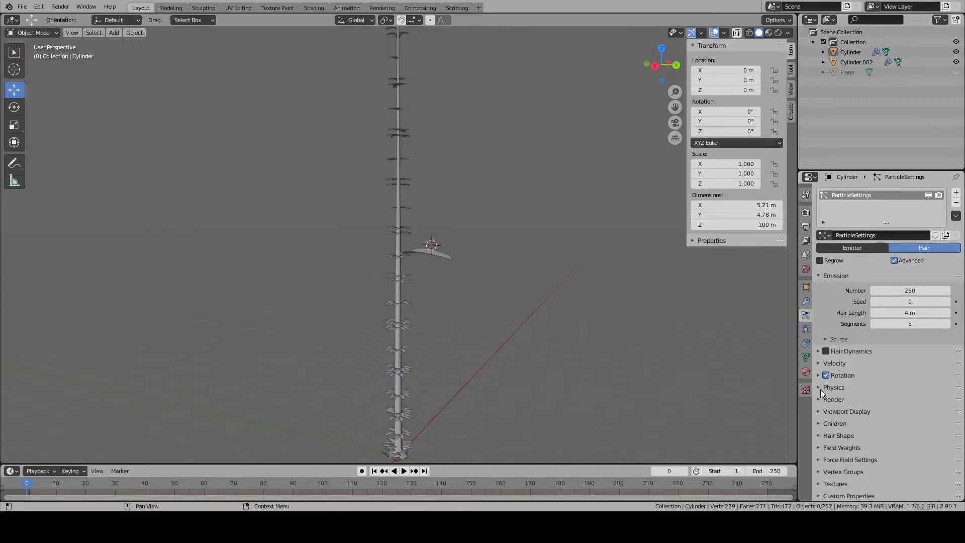
- Play the animation to check whether the leaf copies move, and cancel the playback
left_click(404, 470)
scroll(416, 372, "up", 8)
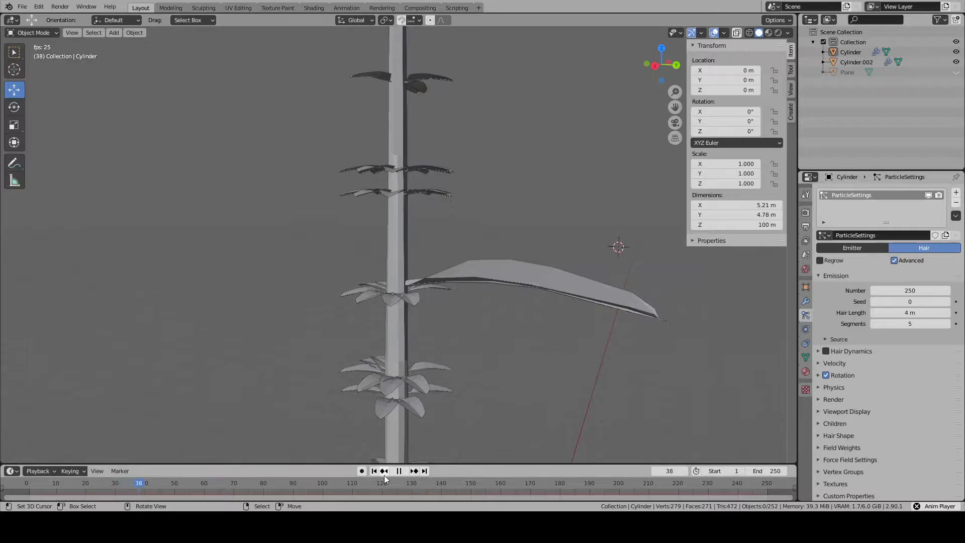
key("Escape")
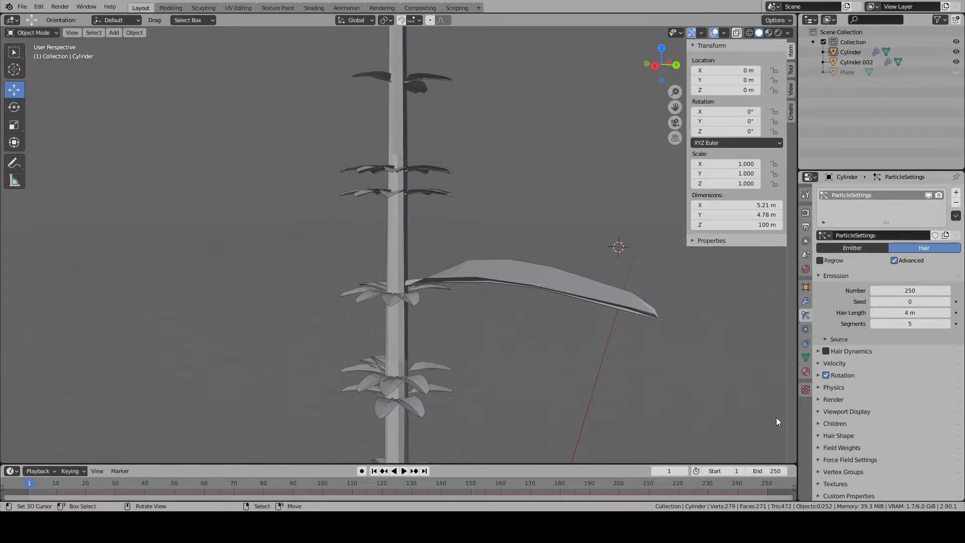
- Vary the leaf copies' rotation by setting Randomize to about 0.081 and Randomize Phase to about 0.087
middle_click_drag(776, 418, 590, 356)
scroll(532, 252, "up", 1)
middle_click_drag(532, 252, 538, 297)
scroll(552, 310, "up", 5)
scroll(538, 297, "down", 5)
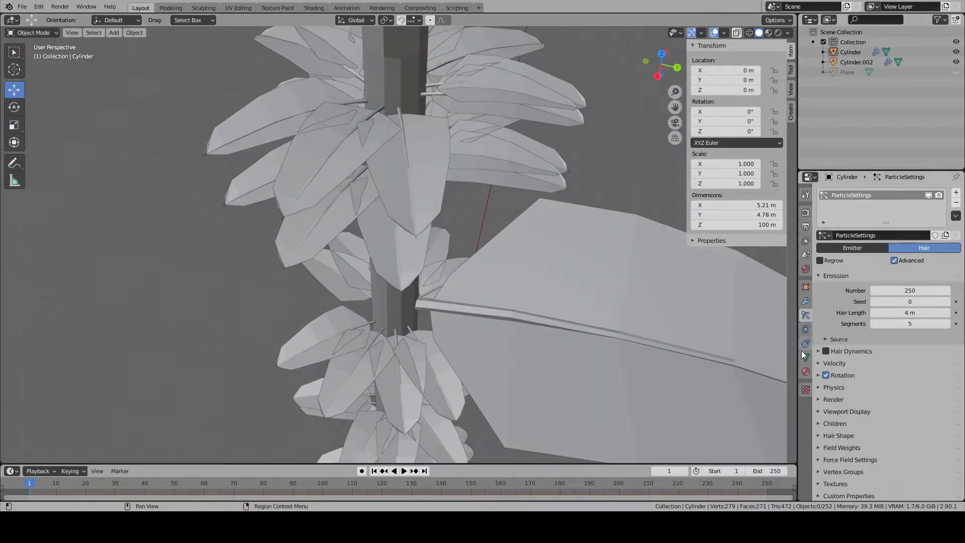
left_click(816, 378)
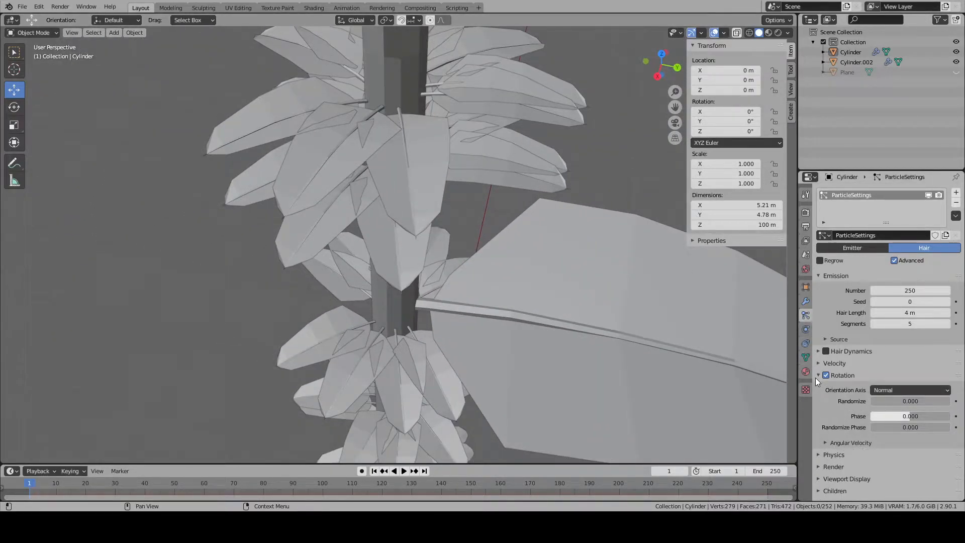
left_click_drag(933, 425, 950, 425)
middle_click_drag(385, 277, 628, 254)
left_click_drag(900, 402, 910, 402)
scroll(792, 397, "down", 1)
middle_click_drag(707, 394, 611, 392)
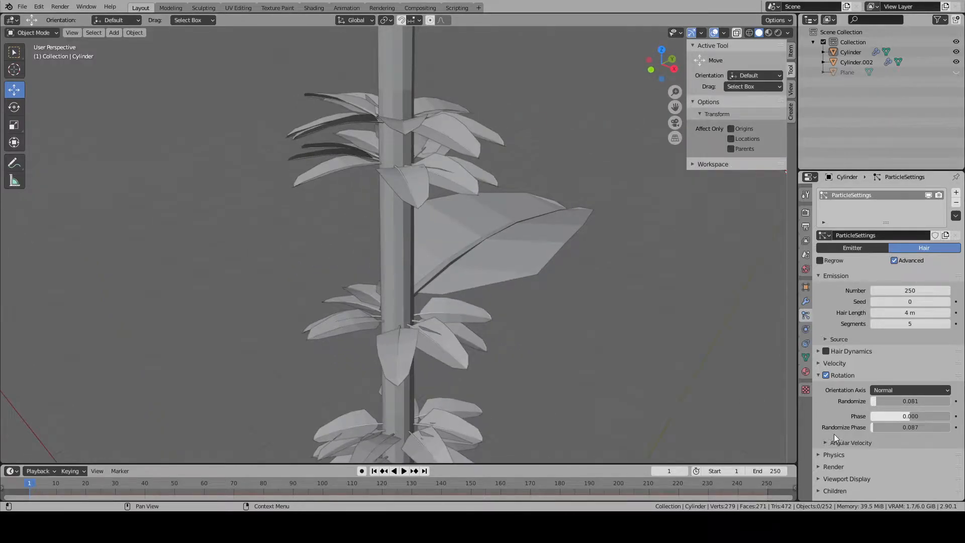
- Enable Hair Dynamics for the trunk's particles and play the animation to check how the leaves react
left_click(820, 377)
left_click(822, 366)
left_click(822, 366)
left_click(825, 351)
left_click(819, 351)
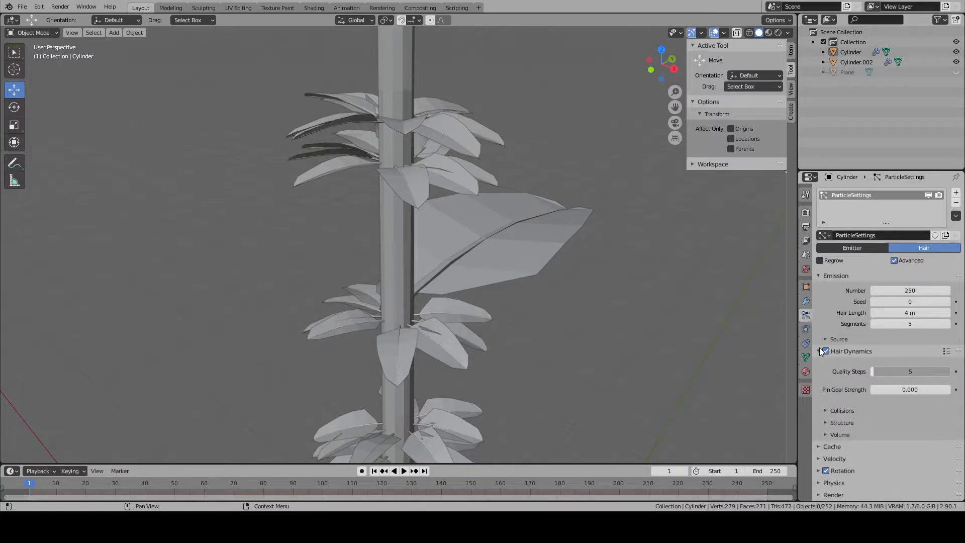
key("space")
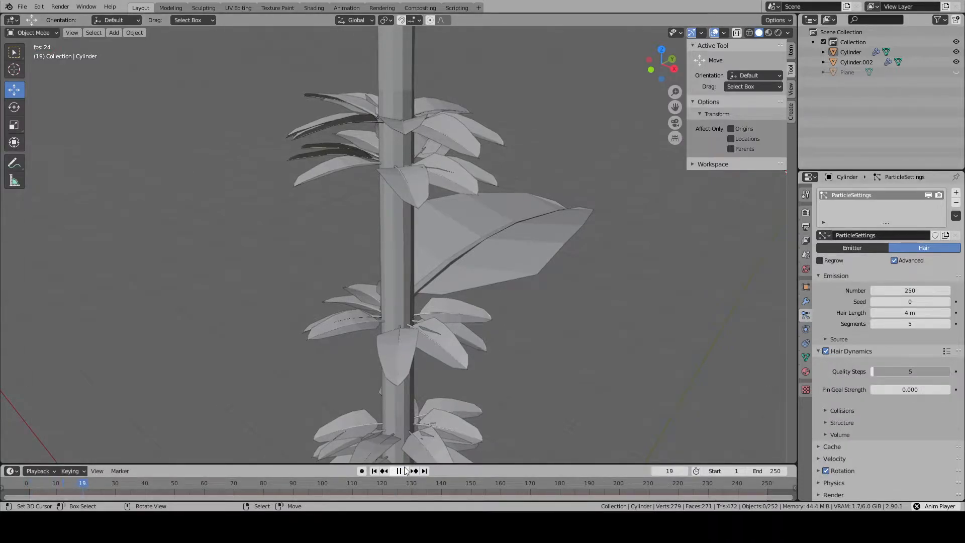
middle_click_drag(525, 372, 553, 394)
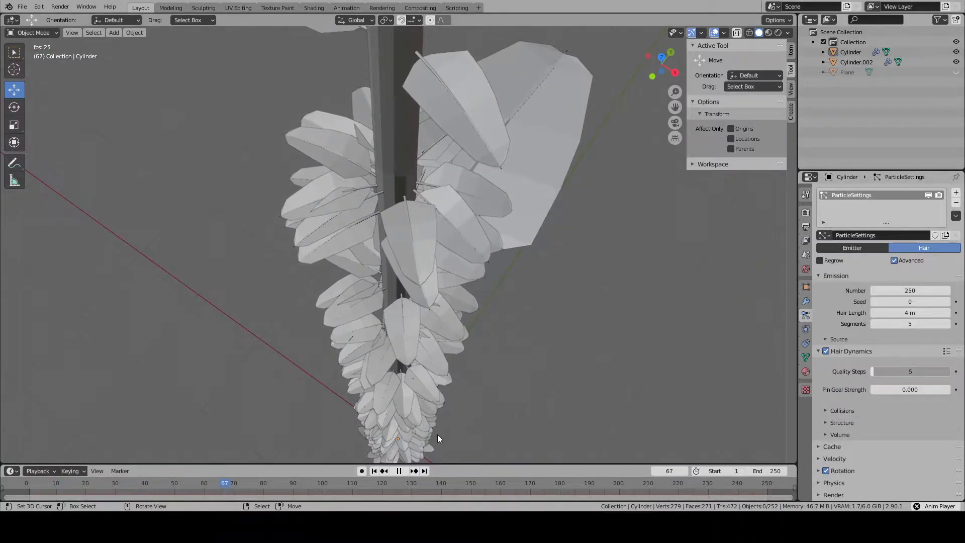
key("Escape")
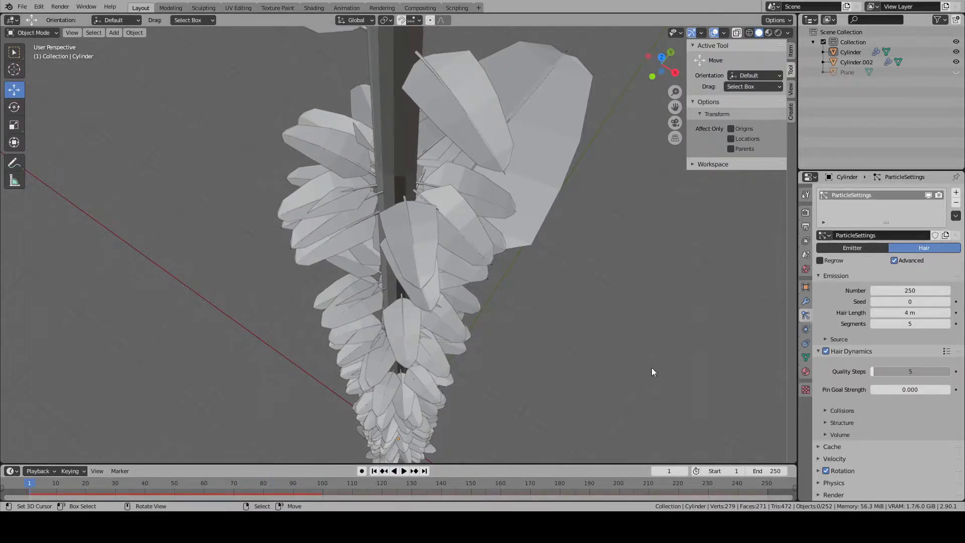
- Increase the hair length of the trunk's particles to 10 m and check the fuller tree
scroll(837, 433, "down", 5)
left_click(821, 253)
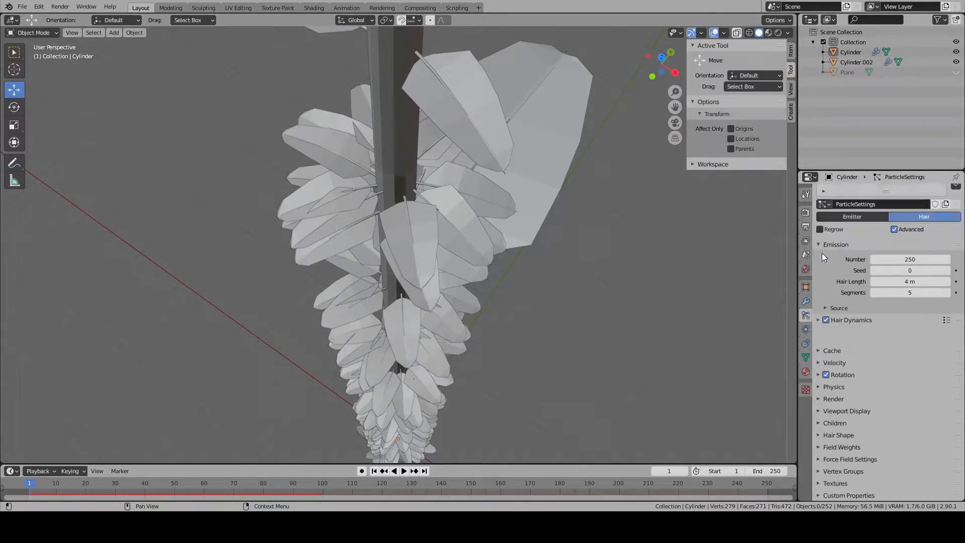
scroll(568, 312, "down", 4)
middle_click_drag(430, 274, 406, 190)
left_click_drag(911, 300, 937, 301)
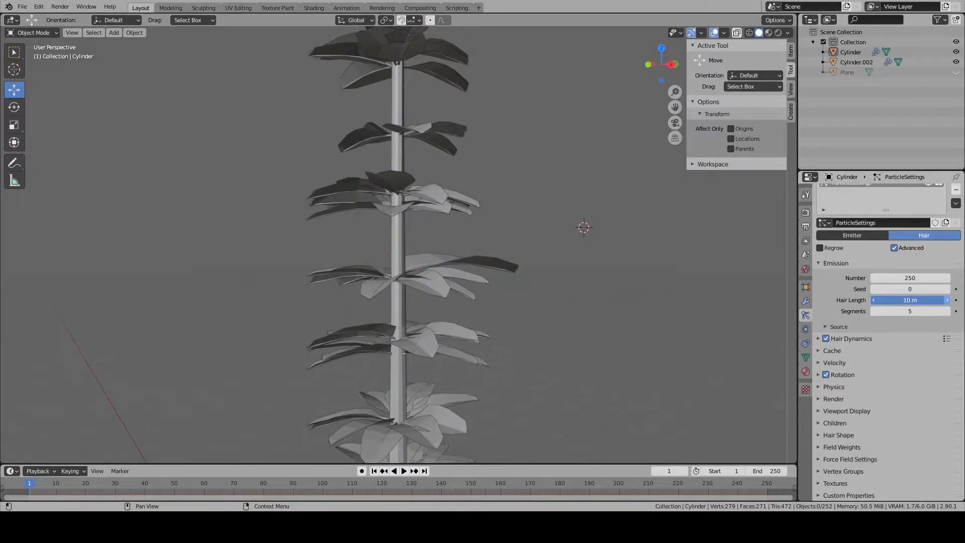
scroll(484, 270, "down", 3)
middle_click_drag(484, 270, 435, 330)
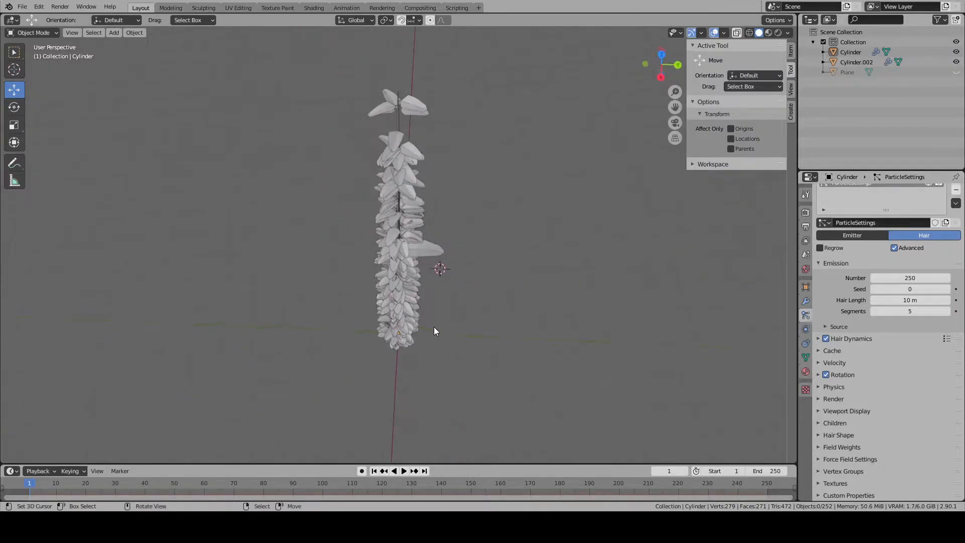
- Scale the original leaf branch Cylinder.002 up uniformly by a factor of about 2.04
left_click(425, 248)
scroll(549, 302, "up", 3)
key("s")
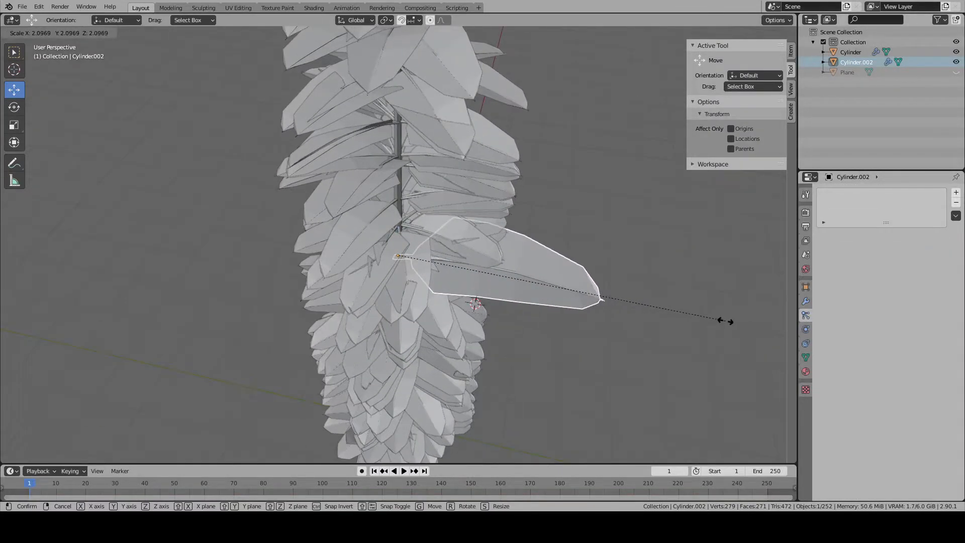
left_click(717, 317)
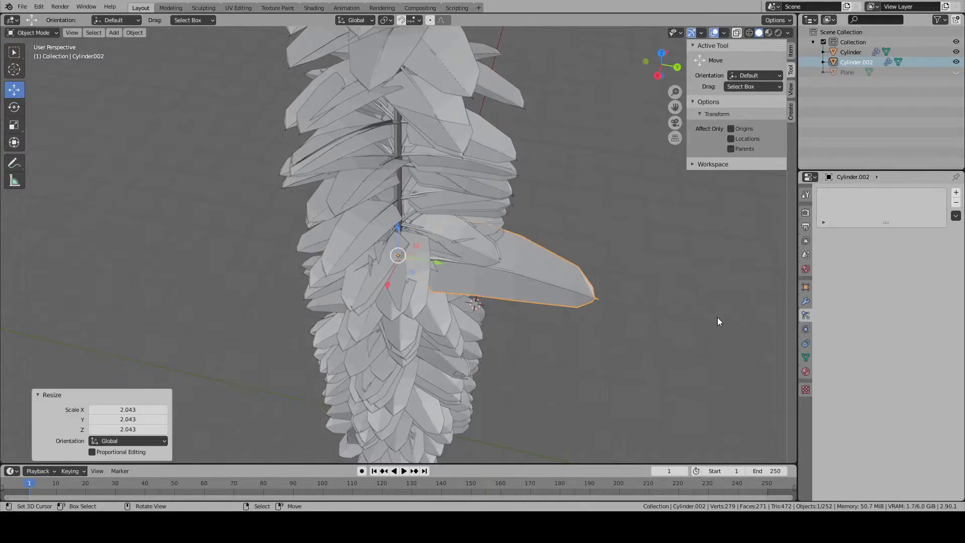
- Add a vertex group named Density to the trunk
scroll(492, 268, "down", 5)
scroll(603, 271, "up", 5)
left_click(403, 234)
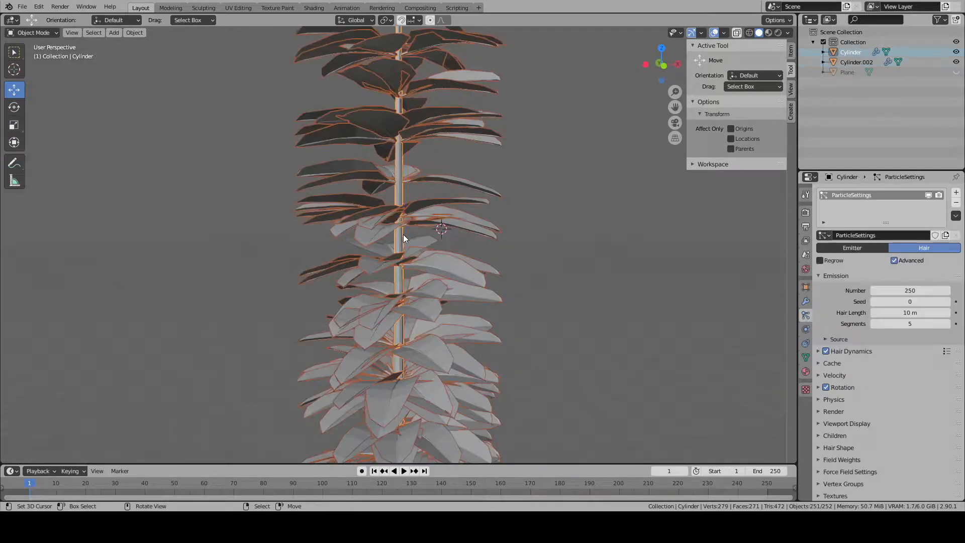
scroll(575, 264, "up", 2)
left_click(806, 356)
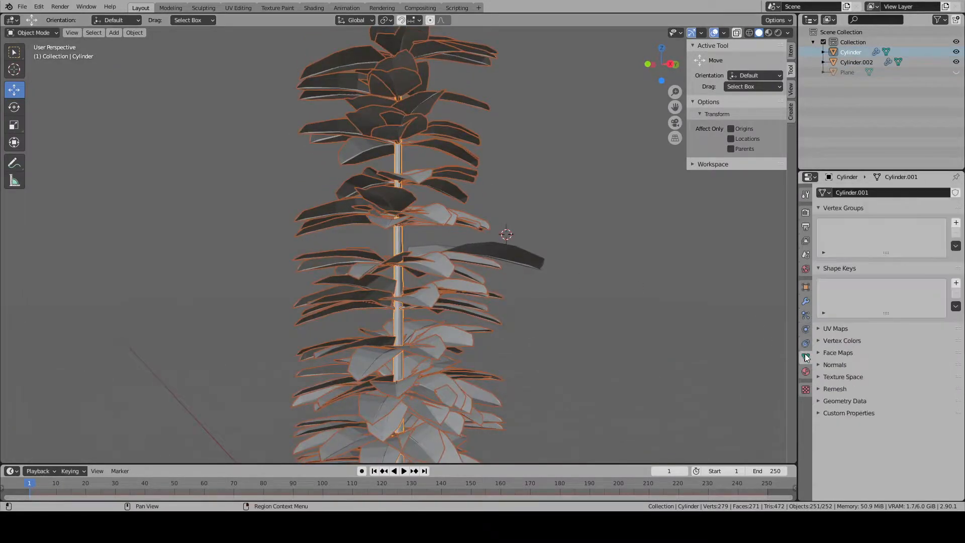
left_click(956, 222)
double_click(856, 227)
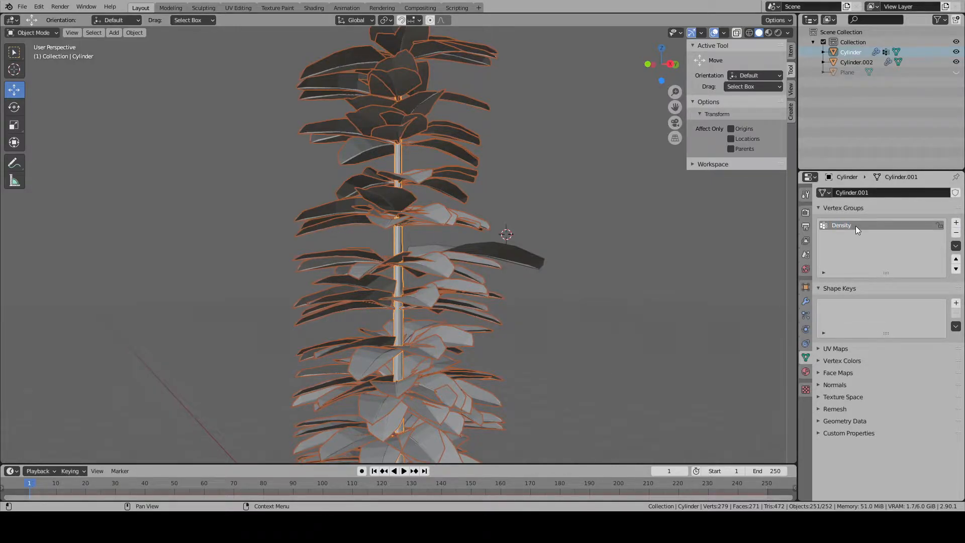
- Assign all of the trunk's vertices to the Density group with a weight of 1.000, then clear the selection
key("Tab")
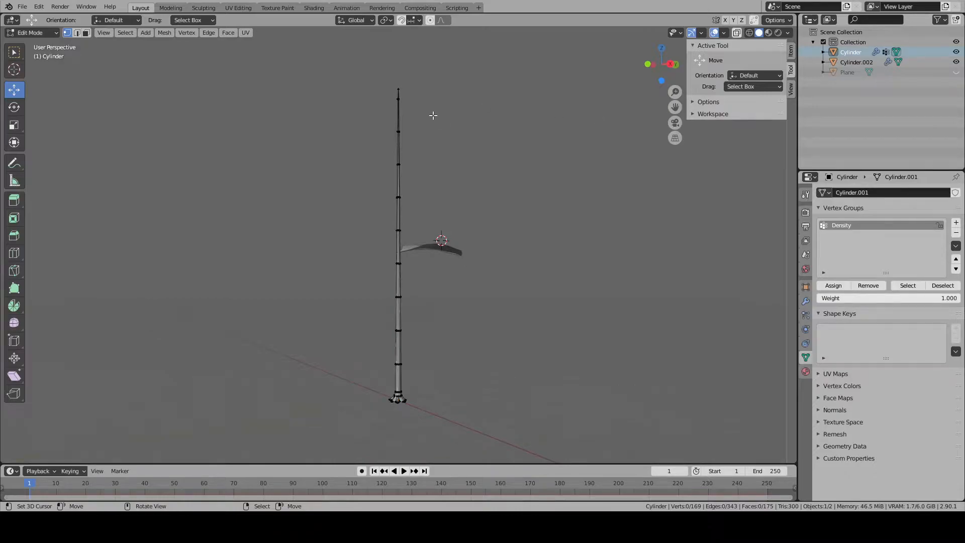
left_click(791, 54)
right_click(399, 89)
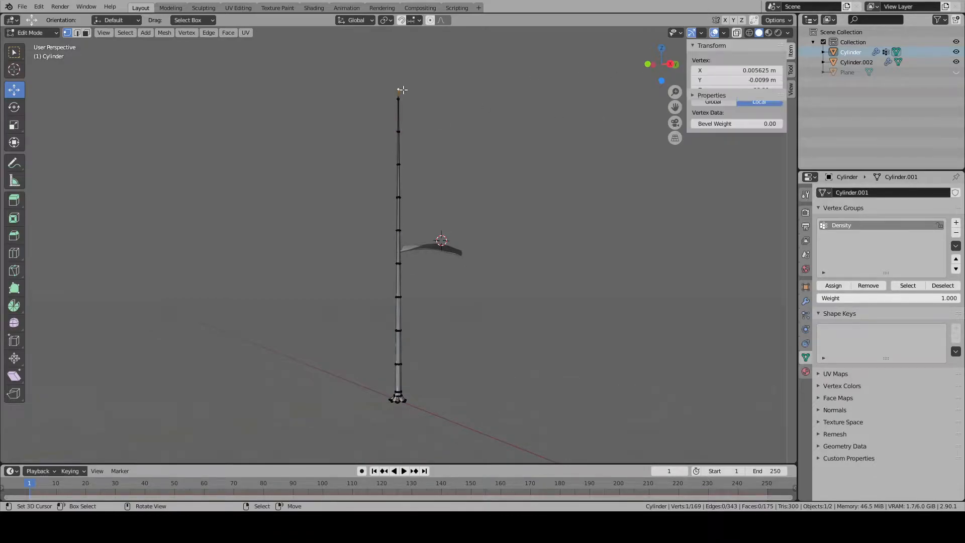
middle_click_drag(551, 105, 557, 116)
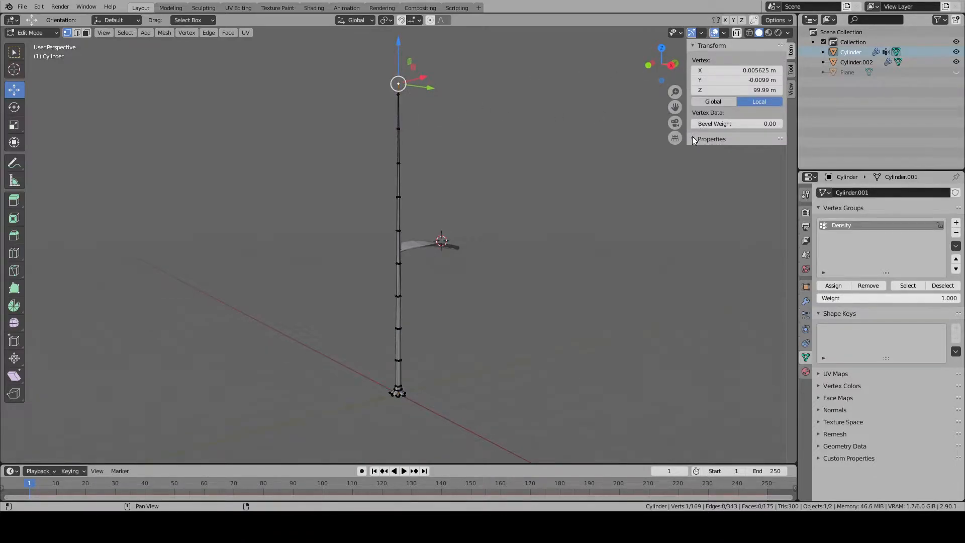
left_click(791, 70)
left_click(791, 51)
middle_click_drag(508, 171, 519, 181)
key("a")
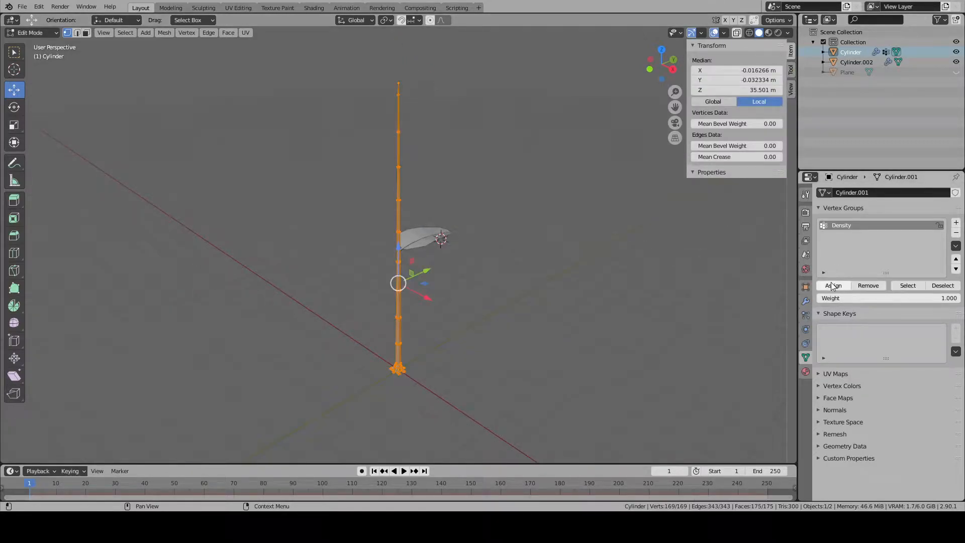
key("alt+a")
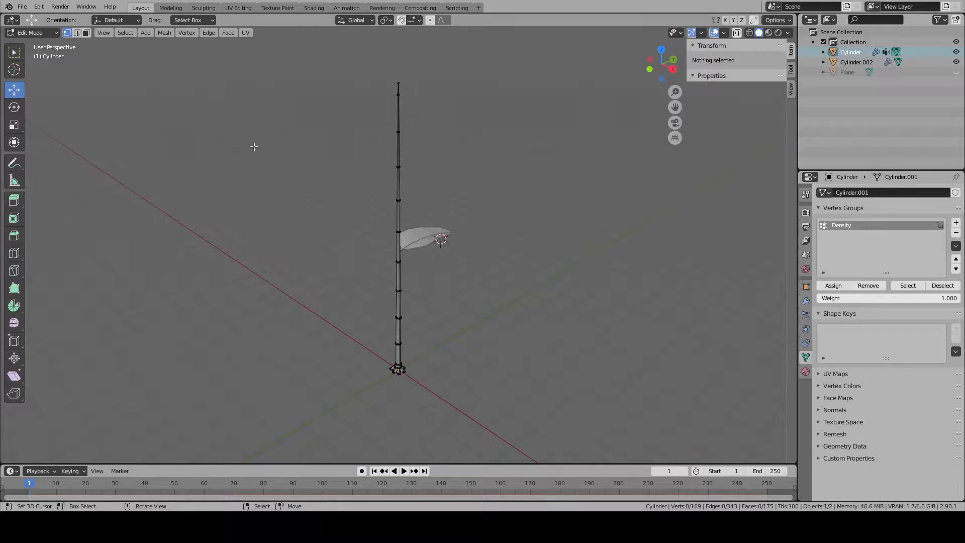
- Switch to face selection and try selecting the faces of the lower trunk segments and root base
left_click(87, 34)
middle_click_drag(469, 392, 464, 355)
right_click(402, 376, "alt")
right_click(404, 346, "alt+shift")
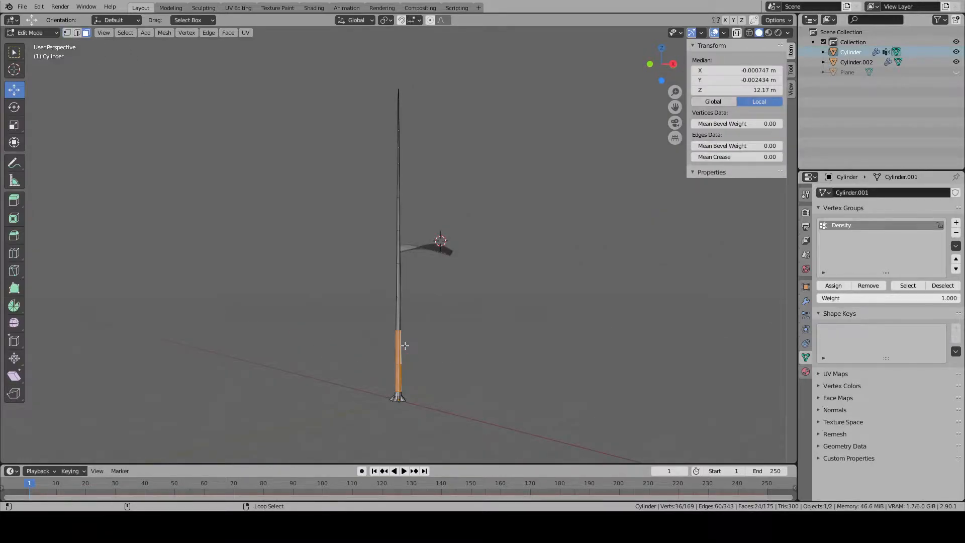
right_click(400, 396, "alt+shift")
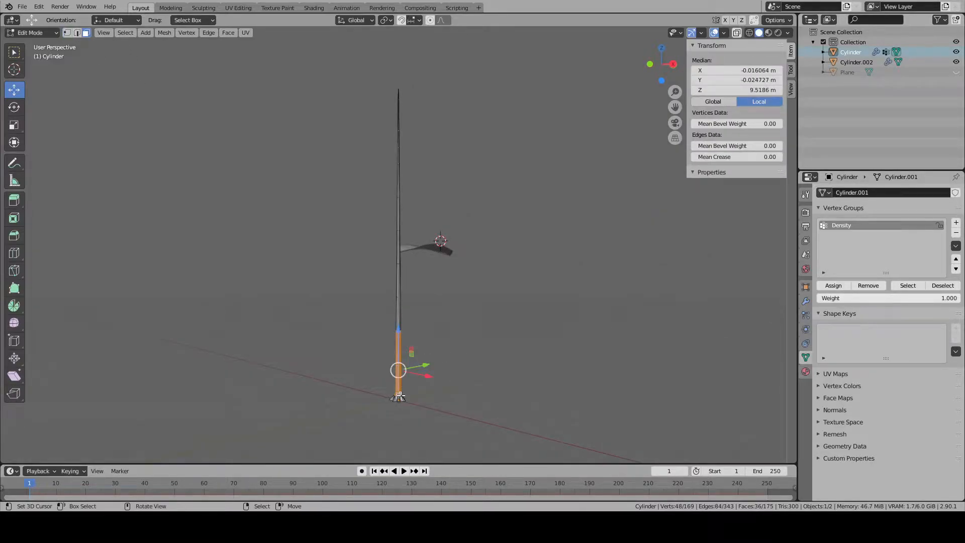
key("KP_Decimal")
key("alt+a")
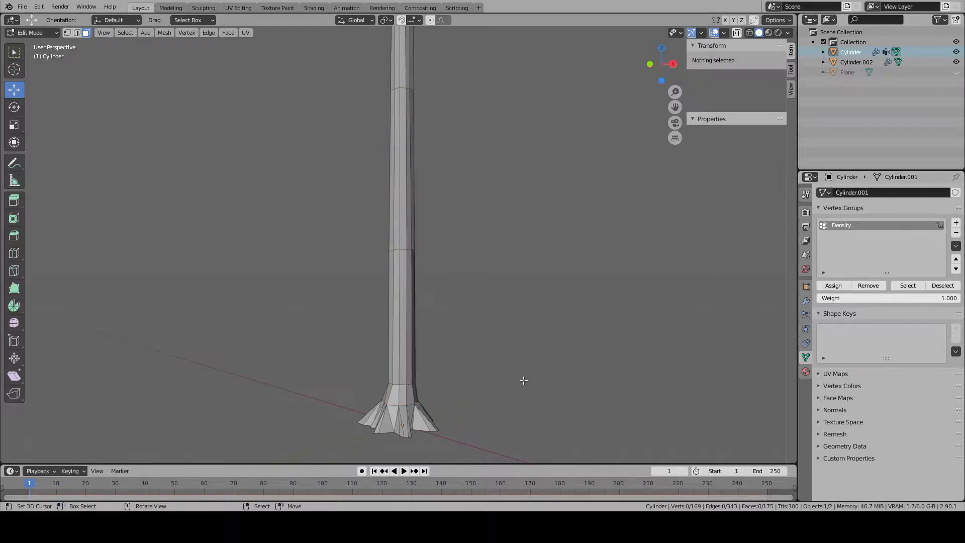
key("l")
key("alt+a")
- Take the root base and lower trunk faces out of the Density group, temporarily hiding the lowest straight segment, and return to Object Mode
key("l")
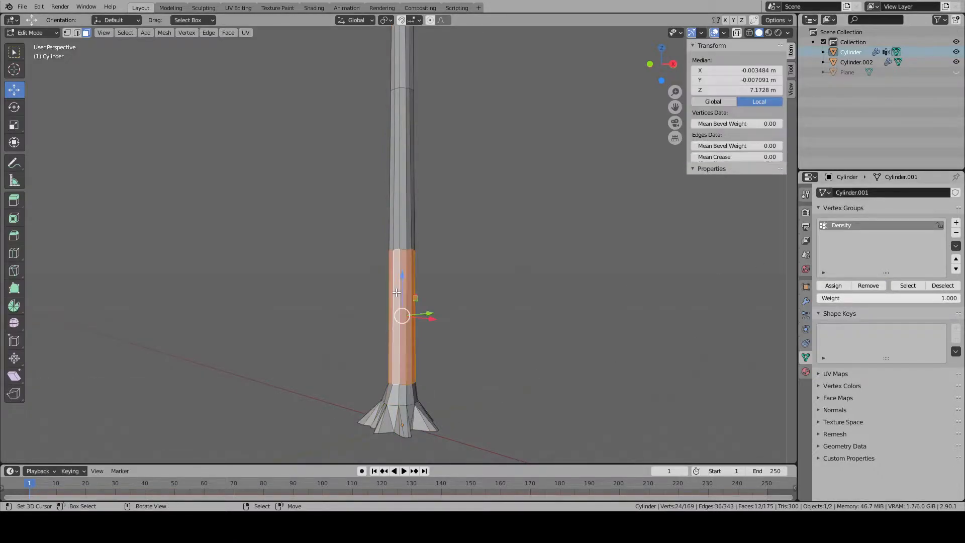
key("h")
key("l")
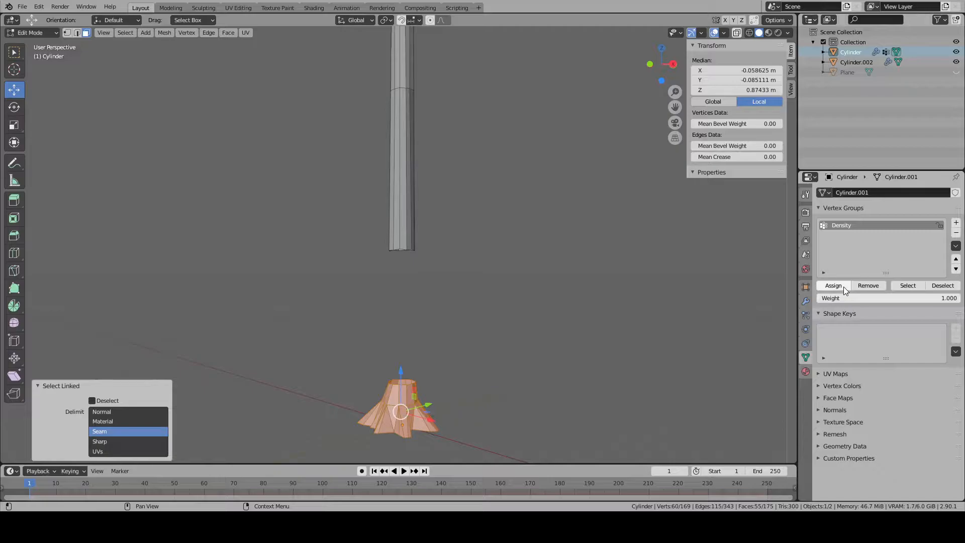
left_click(834, 286)
key("alt+a")
key("alt+h")
key("alt+a")
key("Tab")
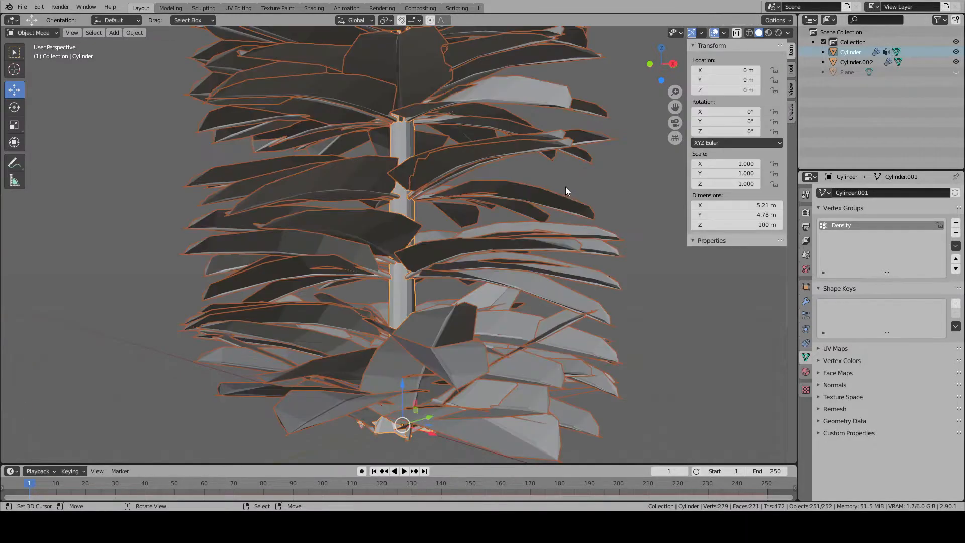
- Use the Density vertex group to control the particle density of the trunk's hair system
scroll(567, 191, "down", 5)
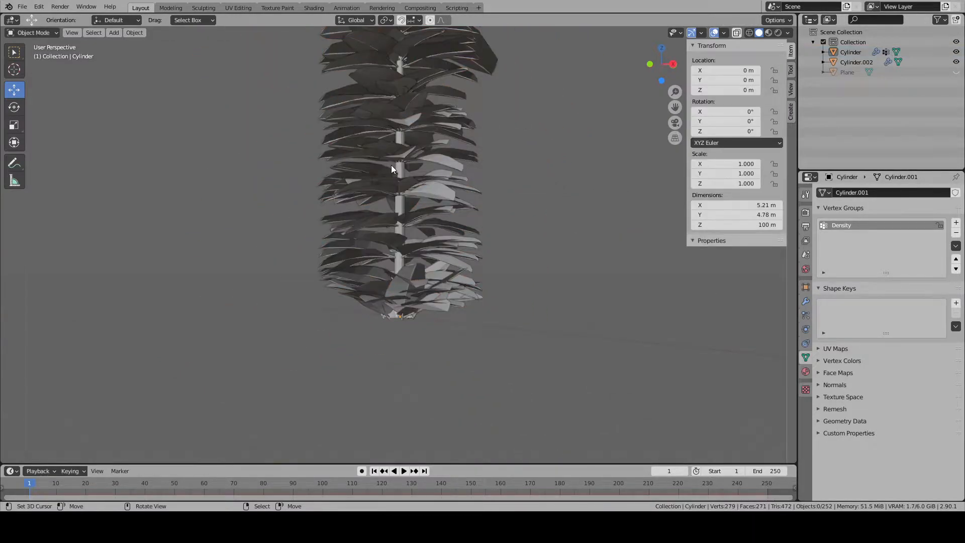
left_click(806, 315)
scroll(836, 369, "down", 1)
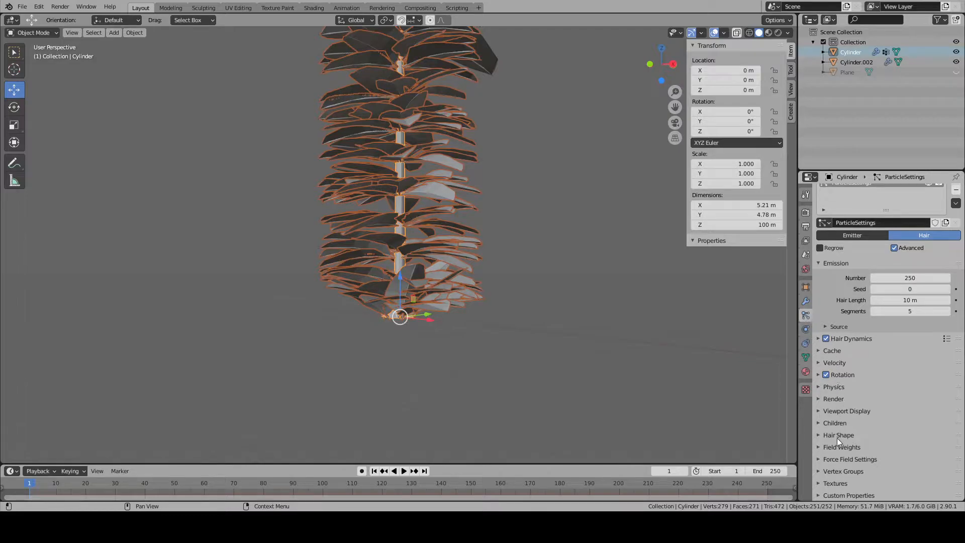
left_click(819, 451)
left_click(819, 451)
left_click(818, 471)
left_click(888, 390)
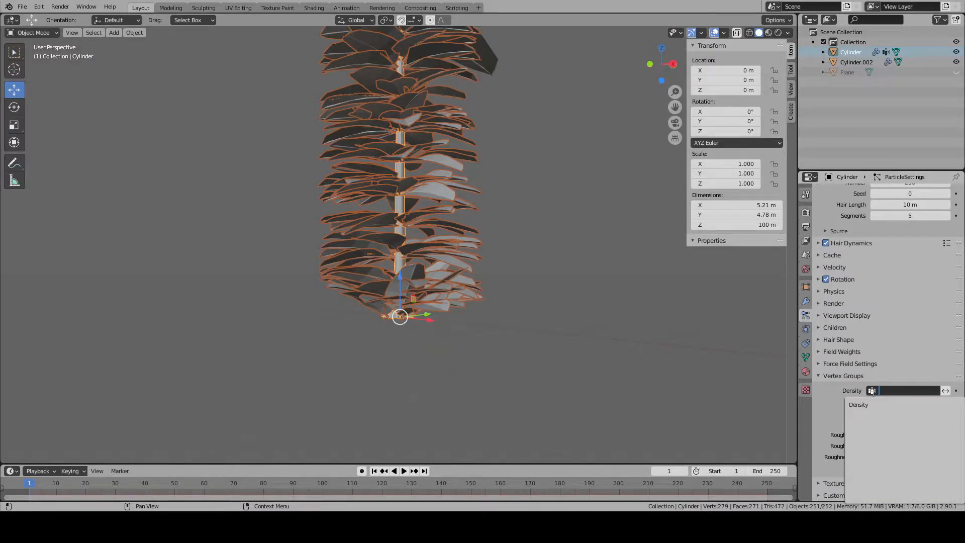
left_click(878, 400)
- Examine the distribution of the leaf copies along the whole trunk from several sides
middle_click_drag(560, 267, 375, 259)
scroll(449, 260, "down", 4)
key("alt+a")
scroll(387, 260, "up", 4)
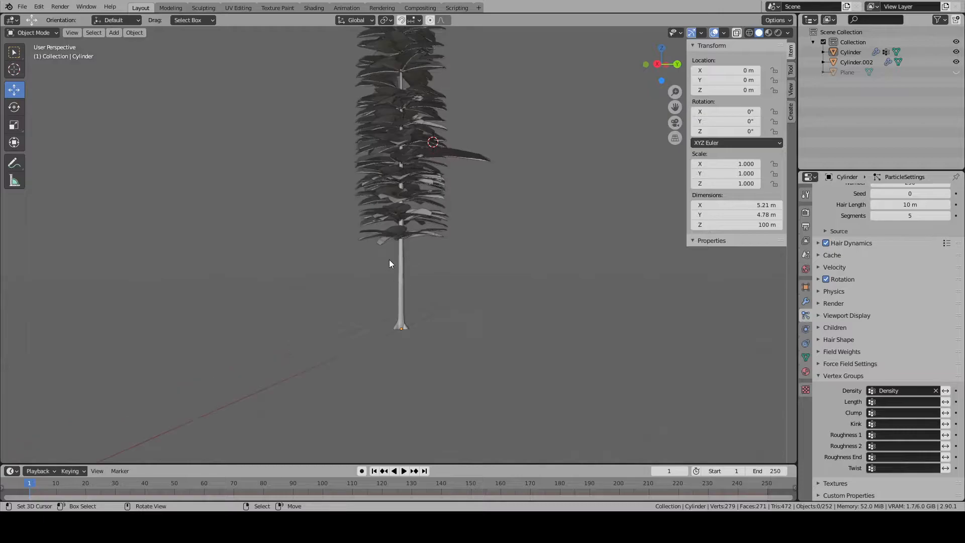
key("Tab")
key("Tab")
middle_click_drag(400, 261, 424, 267)
scroll(424, 267, "down", 3)
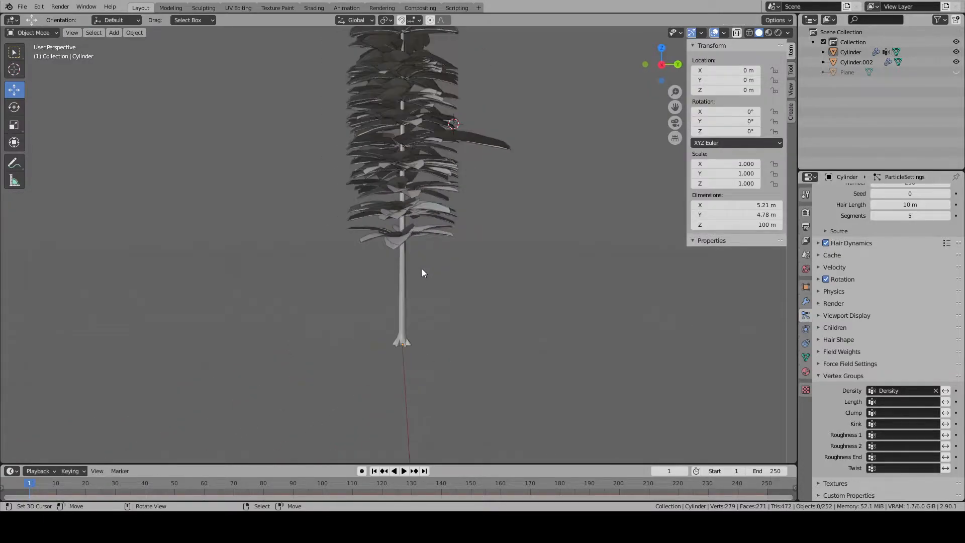
middle_click_drag(401, 171, 388, 270, "shift")
scroll(391, 217, "down", 3)
key("KP_3")
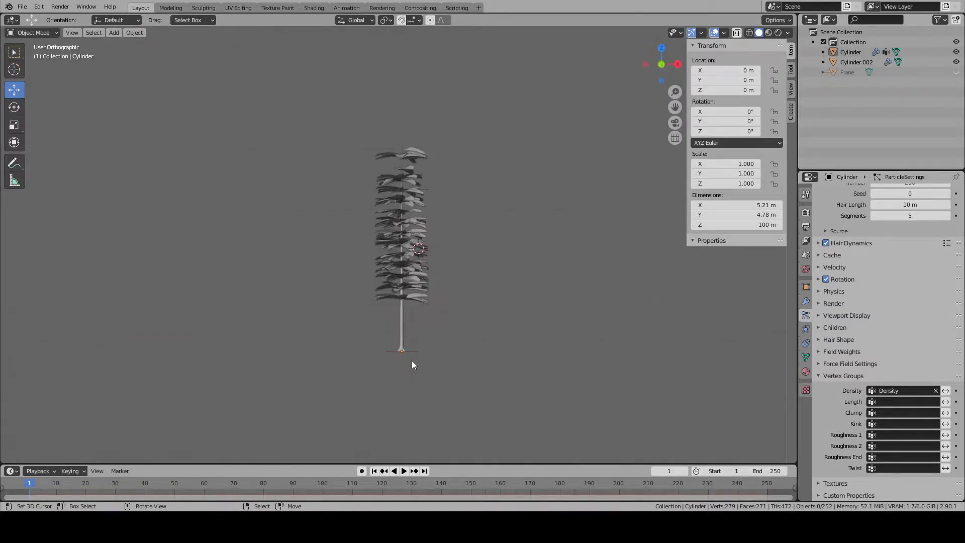
- Unhide the hidden Plane object, clear the selection and show the lower trunk in front view
key("alt+h")
middle_click_drag(404, 351, 397, 325, "shift")
key("alt+a")
scroll(523, 333, "up", 8)
scroll(526, 334, "down", 3)
middle_click_drag(491, 367, 497, 285, "shift")
key("KP_1")
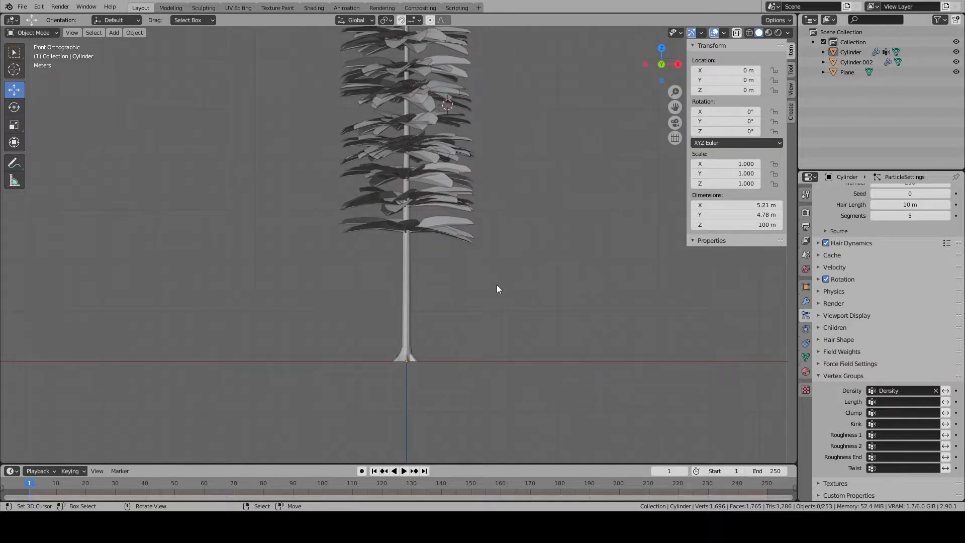
- Assign the selected second trunk segment above the root base to the Density group
key("a")
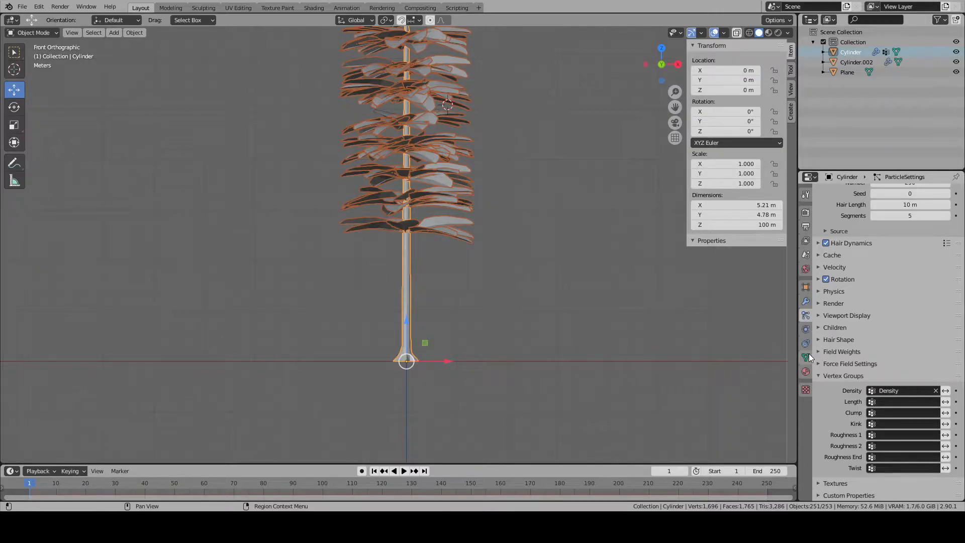
key("Tab")
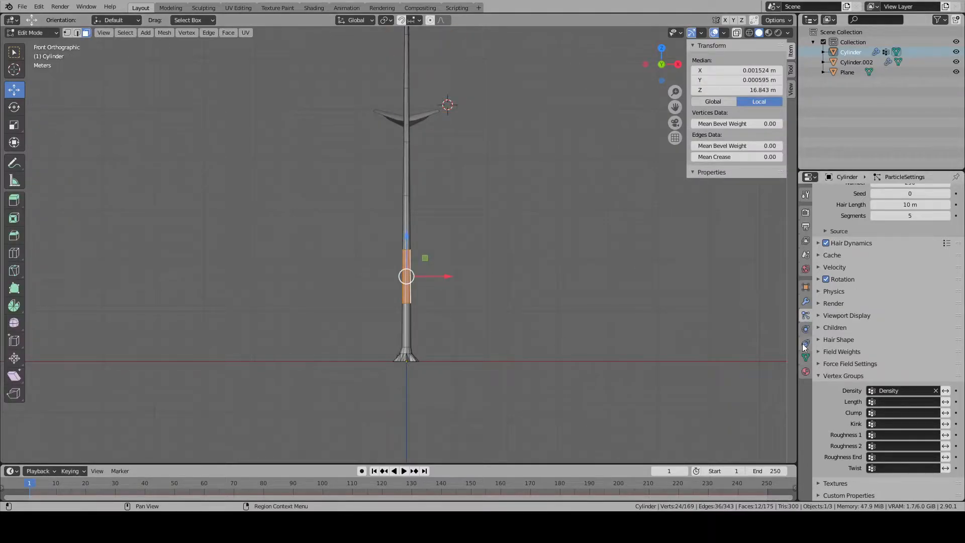
left_click(806, 357)
left_click(845, 289)
key("Tab")
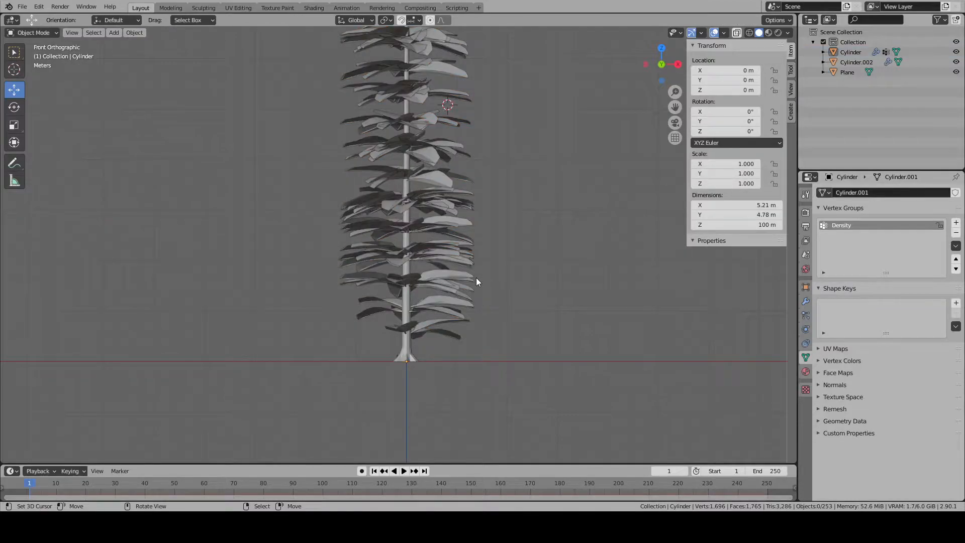
- Remove the edge loop at the lower end of the second trunk segment from the Density group and check the whole tree
key("Tab")
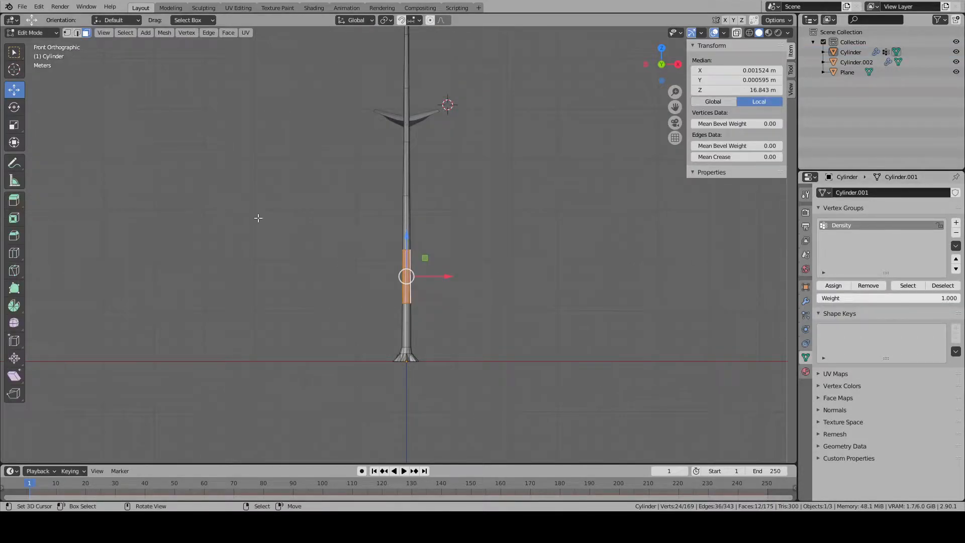
left_click(78, 33)
scroll(420, 390, "up", 8)
left_click(419, 389, "alt")
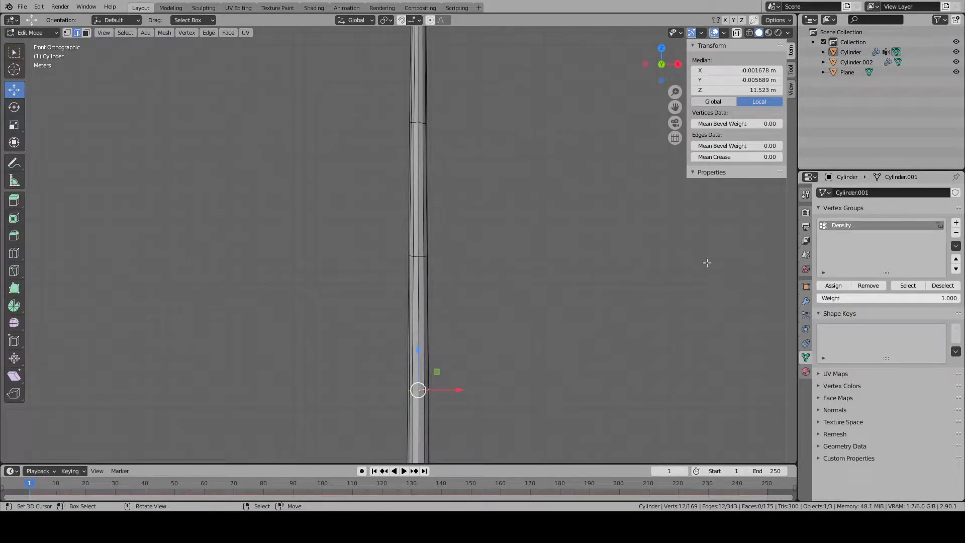
key("Tab")
scroll(456, 292, "down", 5)
middle_click_drag(462, 280, 467, 324, "shift")
scroll(465, 292, "down", 2)
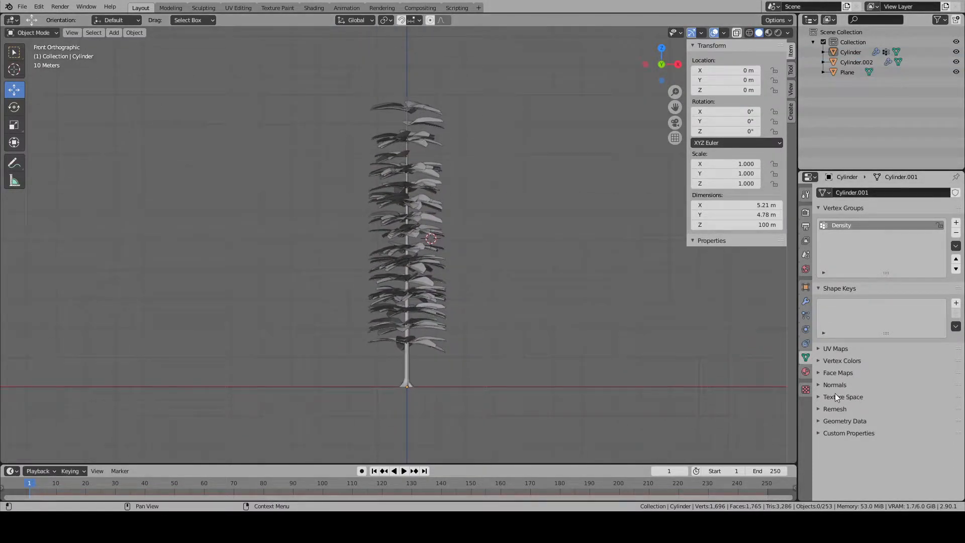
- Select the trunk and examine the spacing of its leaf layers up close and from a distance
middle_click_drag(558, 322, 538, 345)
scroll(430, 236, "up", 4)
middle_click_drag(429, 236, 419, 175)
left_click(417, 237)
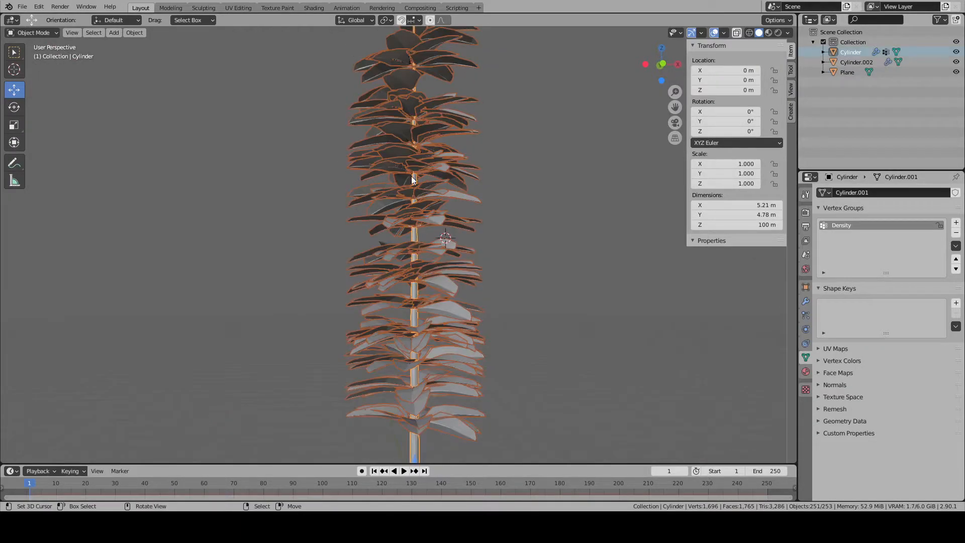
scroll(410, 276, "down", 4)
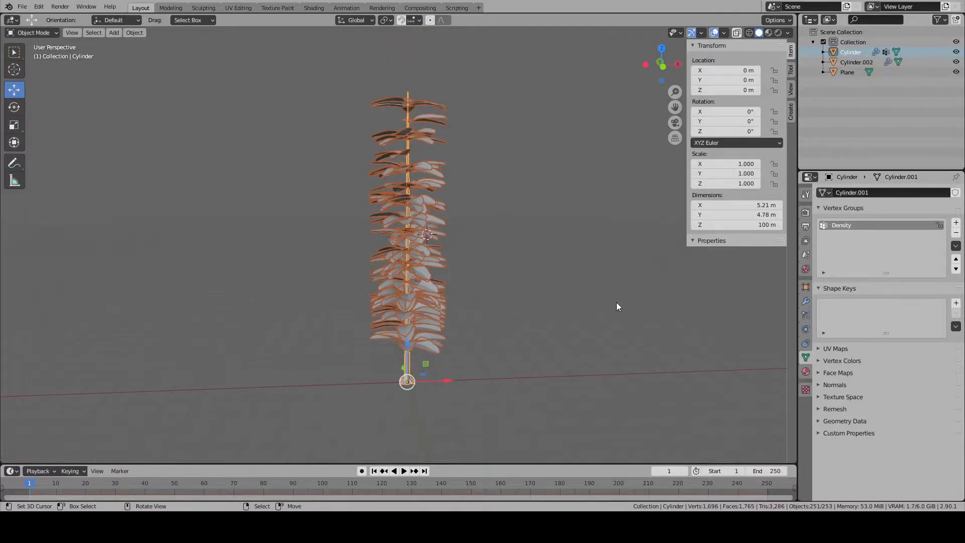
middle_click_drag(617, 302, 588, 291)
scroll(553, 307, "up", 5)
middle_click_drag(518, 324, 403, 373)
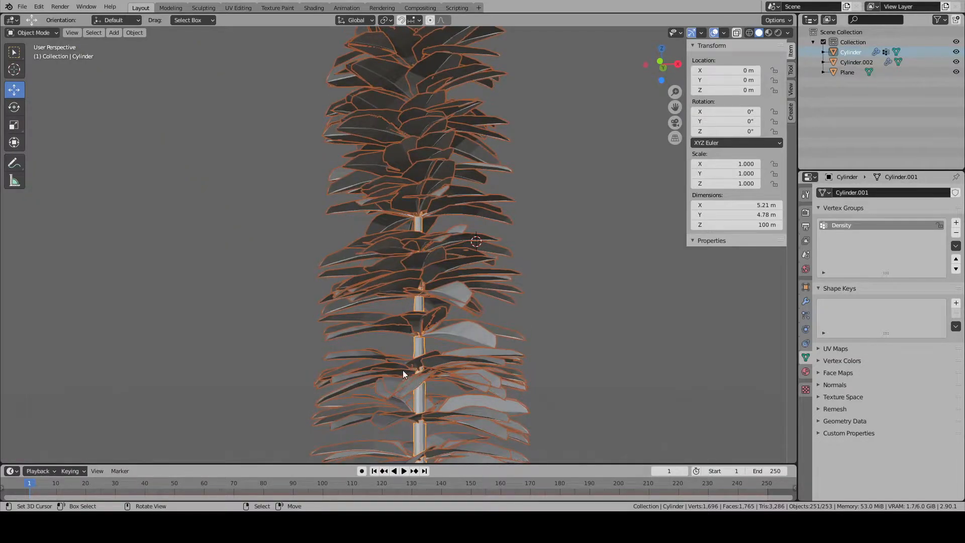
- Review the trunk's hair particle settings, including the Vertex Groups, Hair Dynamics and Cache sections
left_click(808, 341)
left_click(806, 316)
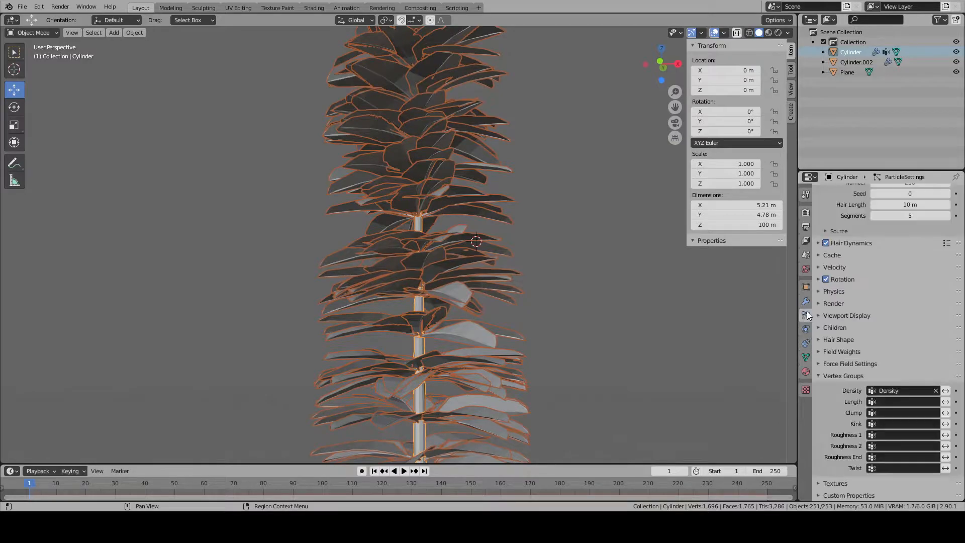
left_click(806, 301)
left_click(806, 329)
left_click(806, 316)
left_click(823, 376)
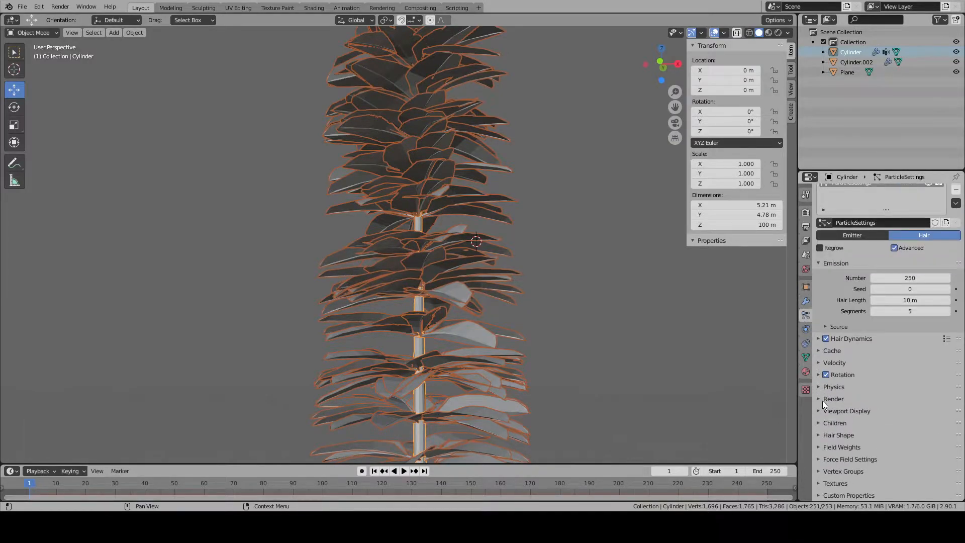
left_click(817, 343)
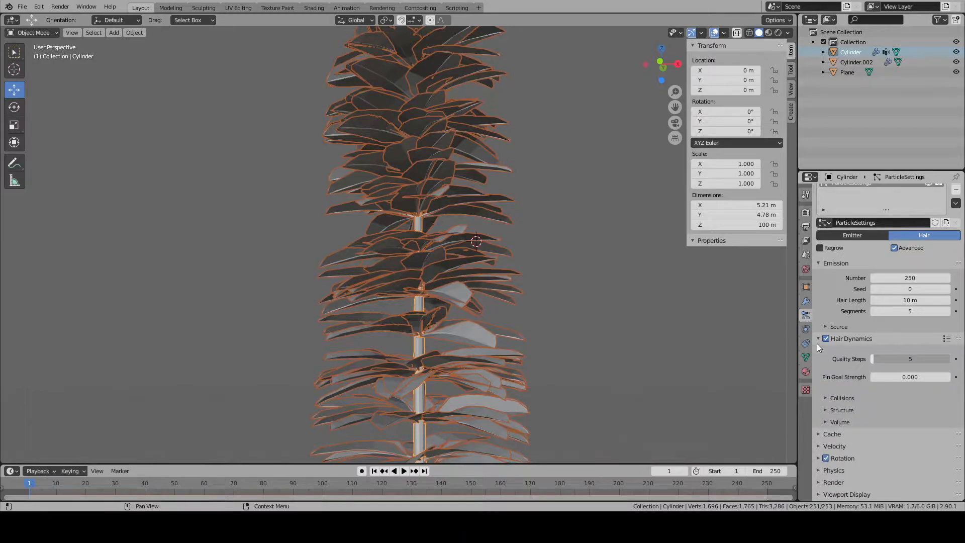
left_click(818, 343)
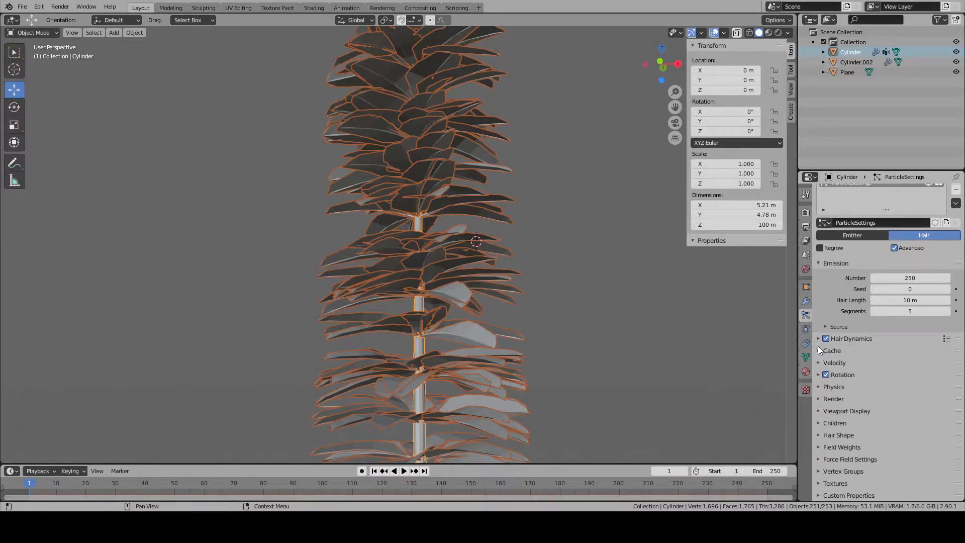
left_click(820, 351)
left_click(820, 352)
- Set the trunk's hair particles to emit from Volume with Random distribution
left_click(825, 326)
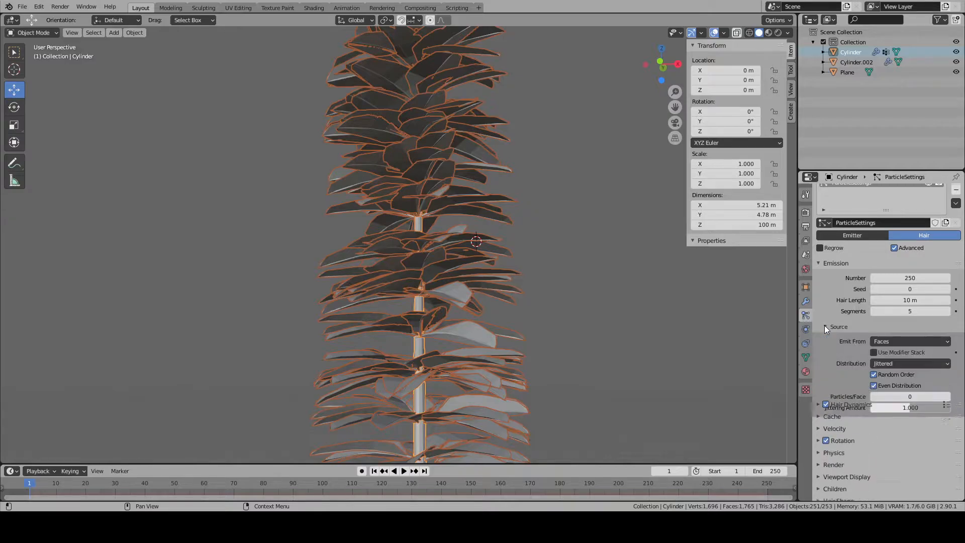
left_click(926, 343)
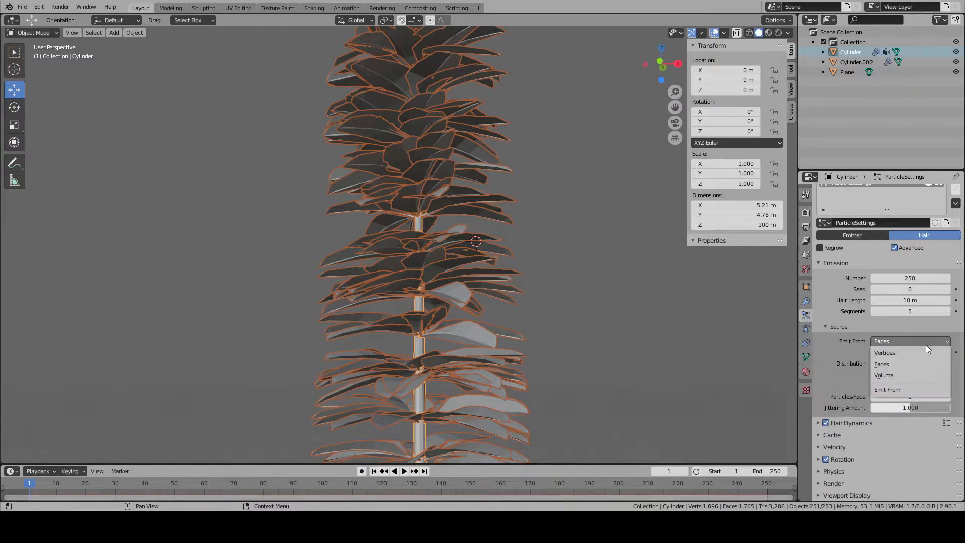
left_click(908, 375)
middle_click_drag(594, 322, 738, 337)
left_click(896, 363)
left_click(897, 385)
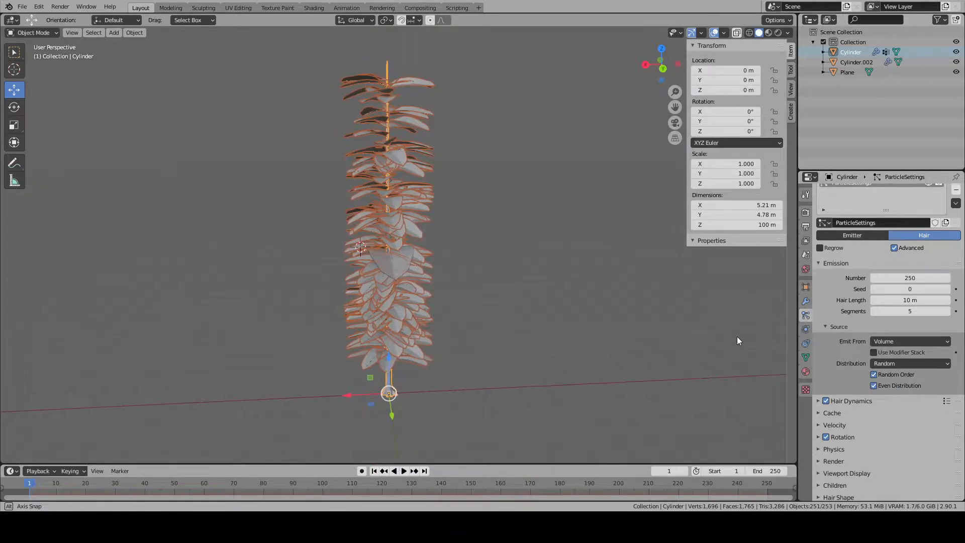
- Move the original leaf branch object along the X axis until it stands clear of the trunk
scroll(334, 253, "up", 3)
left_click(349, 261)
key("g")
right_click(486, 316)
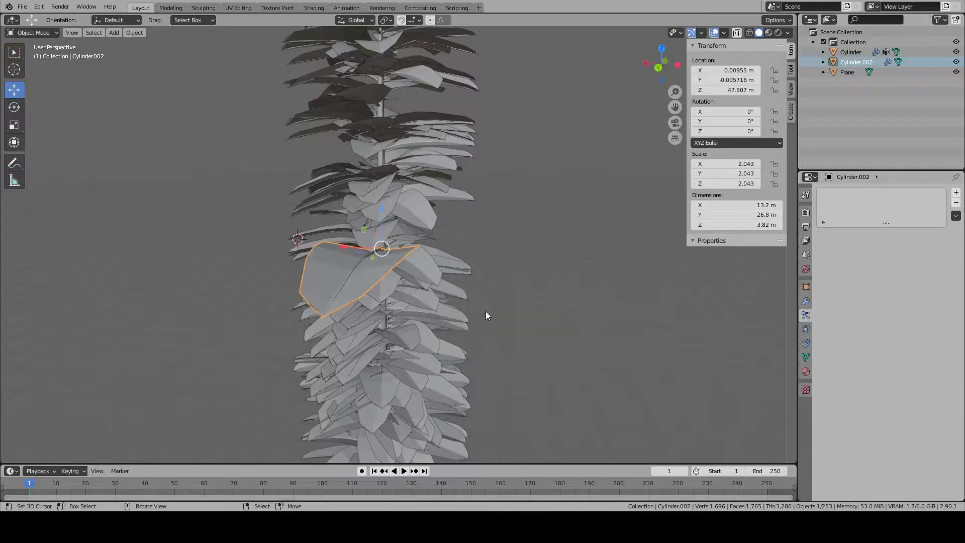
scroll(485, 312, "down", 7)
key("g")
key("x")
key("y")
key("x")
left_click(609, 302)
right_click(558, 301)
- Select the trunk, compare its leaf spread with Even Distribution off and on, and view the whole tree with nothing selected
scroll(405, 293, "up", 3)
scroll(405, 293, "up", 2)
middle_click_drag(405, 293, 394, 245)
right_click(395, 245)
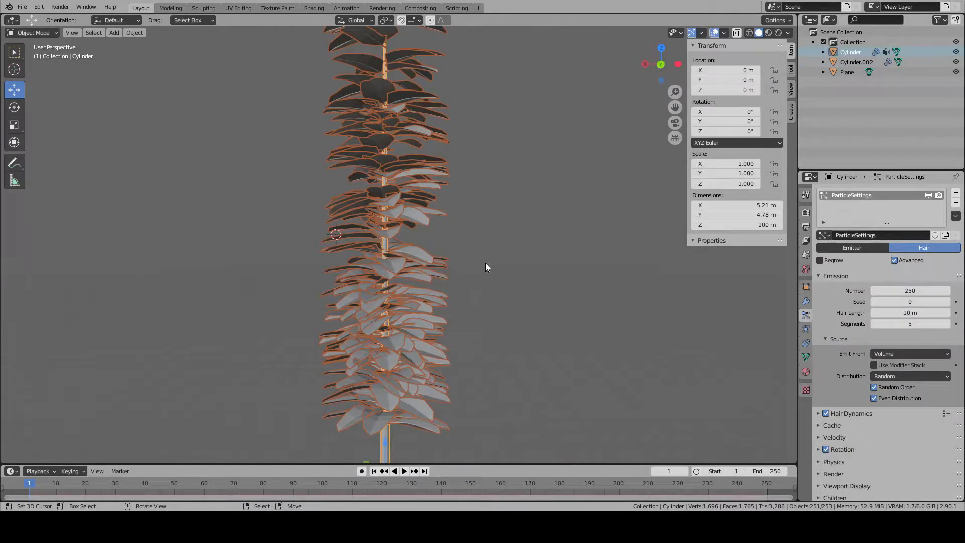
left_click(874, 398)
left_click(873, 399)
scroll(527, 339, "down", 7)
middle_click_drag(527, 339, 672, 317)
scroll(503, 308, "up", 6)
key("alt+a")
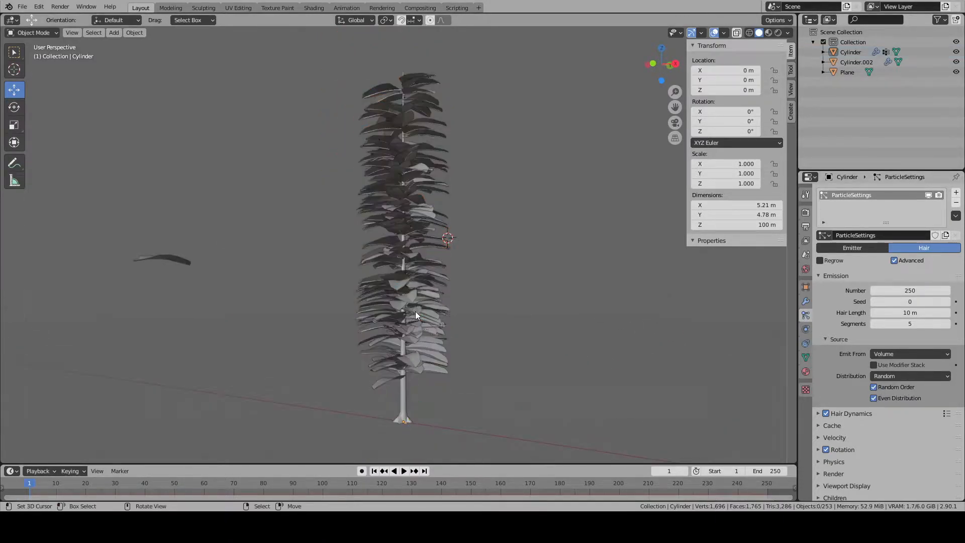
- Add a vertex group named Length to the trunk and assign it as the hair particles' Length group
left_click(806, 357)
left_click(957, 223)
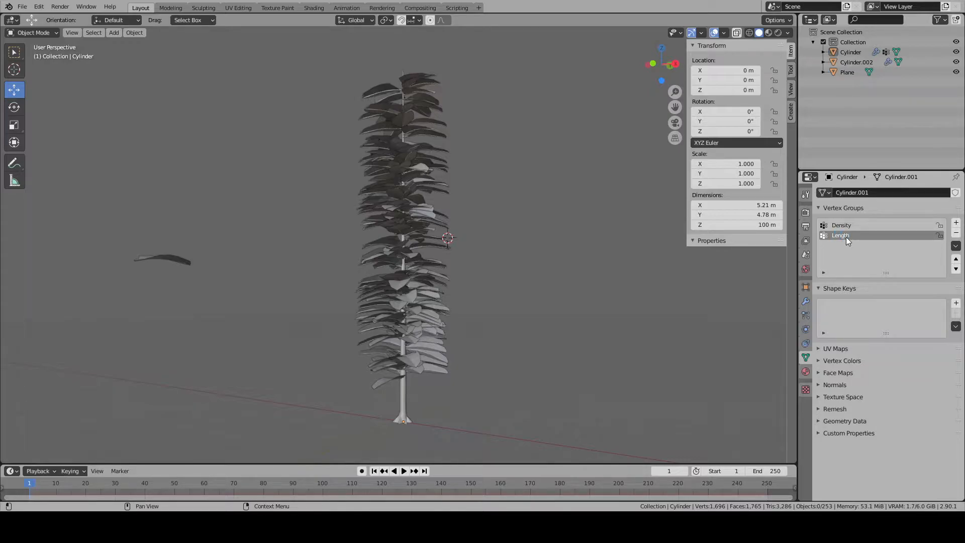
left_click(806, 315)
left_click(806, 329)
left_click(806, 315)
left_click(825, 474)
scroll(829, 448, "down", 5)
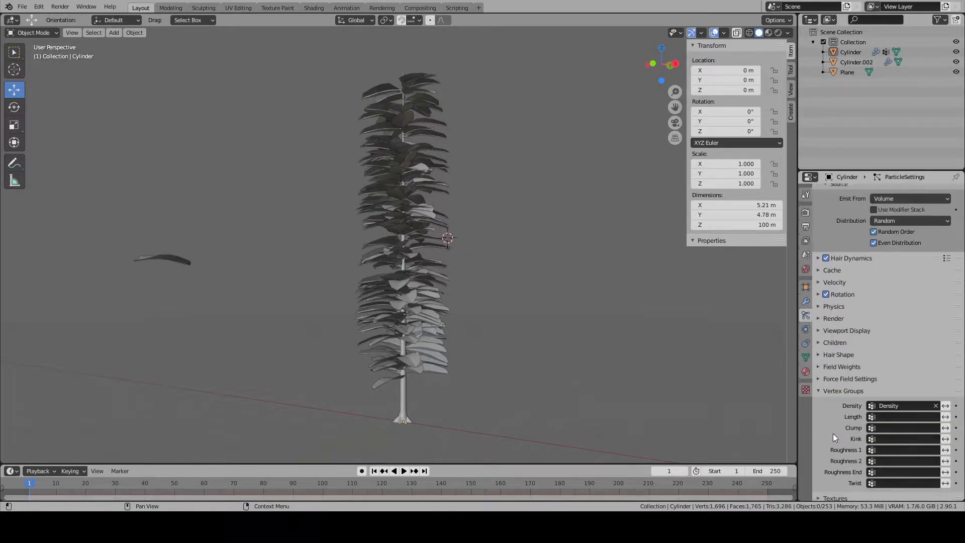
left_click(895, 401)
left_click(858, 308)
- Select the trunk, switch it to Weight Paint mode and show it in front view
middle_click_drag(563, 345, 500, 315)
left_click(406, 262)
left_click(33, 33)
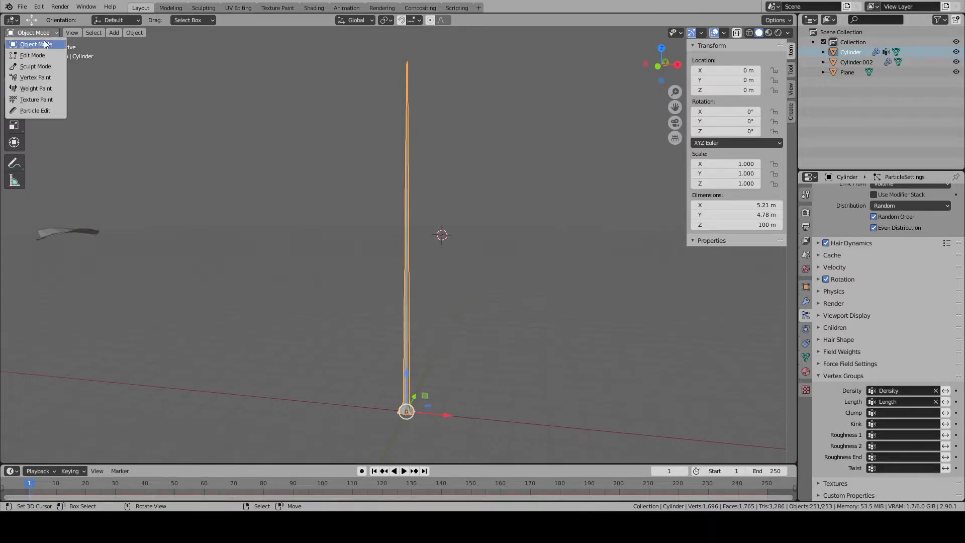
left_click(40, 77)
left_click(44, 33)
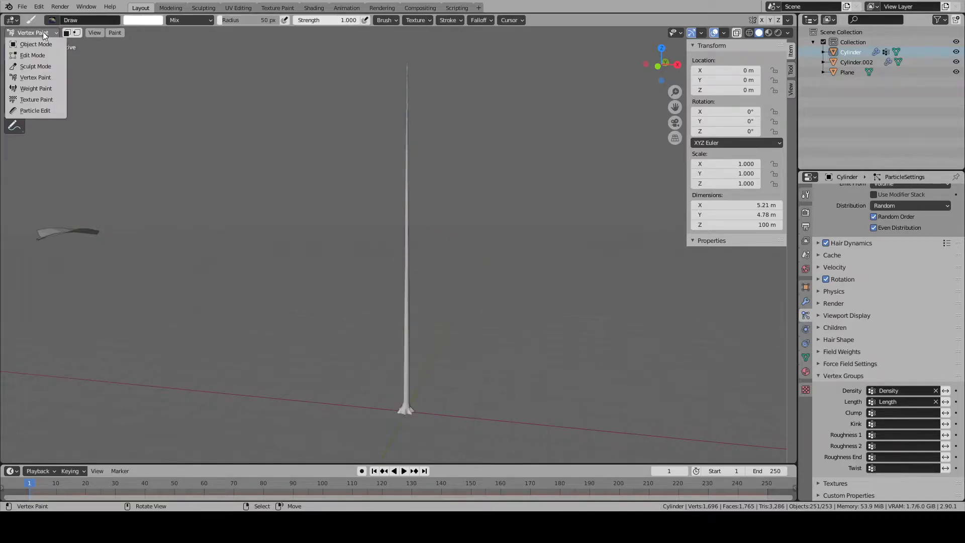
left_click(38, 88)
key("KP_3")
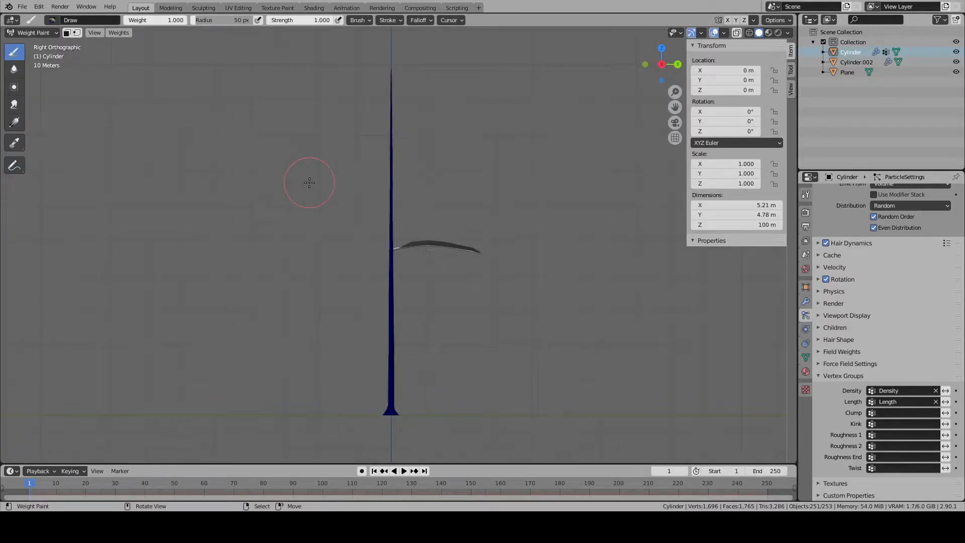
key("KP_1")
- Paint Length weight along the trunk's middle section with weight 1.000 and strength 1.000
mouse_move(415, 242)
left_mouse_down()
mouse_move(409, 297)
mouse_move(422, 293)
mouse_move(415, 280)
mouse_move(402, 303)
left_mouse_up()
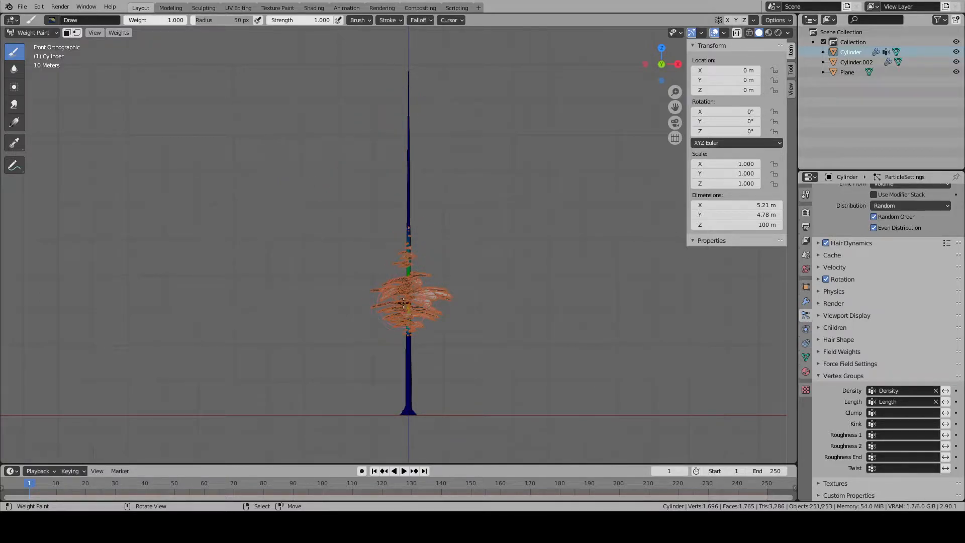
mouse_move(400, 276)
middle_mouse_down()
mouse_move(516, 396)
mouse_move(371, 393)
middle_mouse_up()
left_click_drag(372, 393, 331, 388)
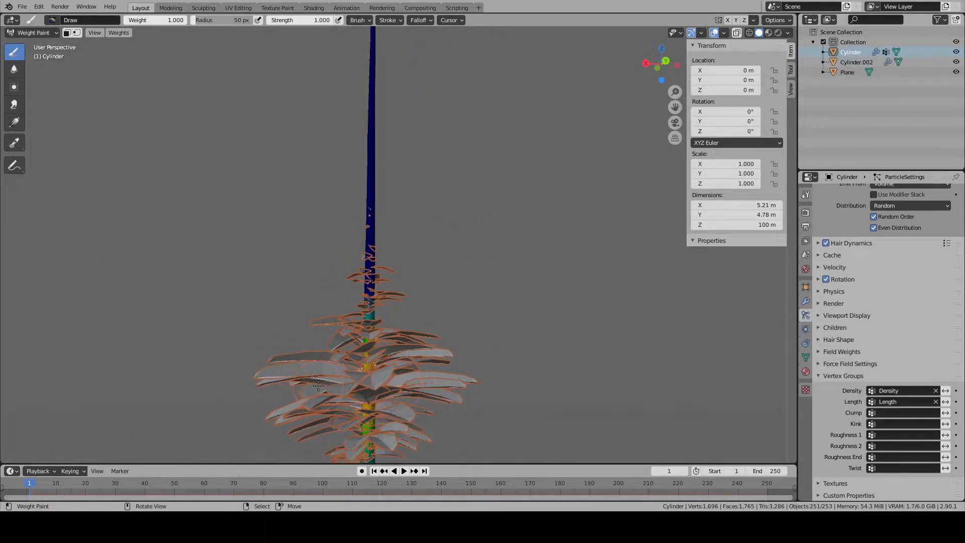
- Check the brush's Front Faces Only option and examine the painted leaf section from behind, up close and from a distance
left_click(360, 20)
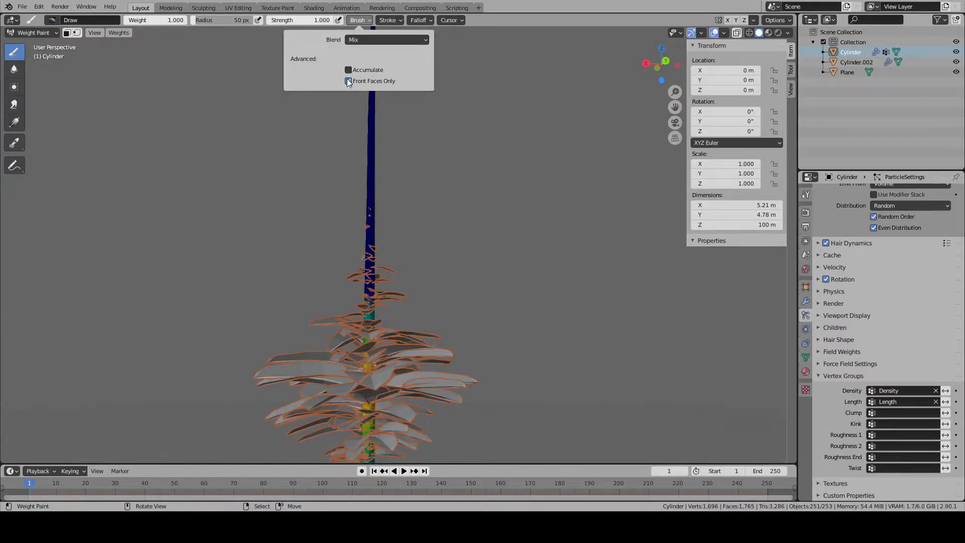
middle_click_drag(315, 394, 455, 381)
middle_click_drag(381, 386, 351, 381)
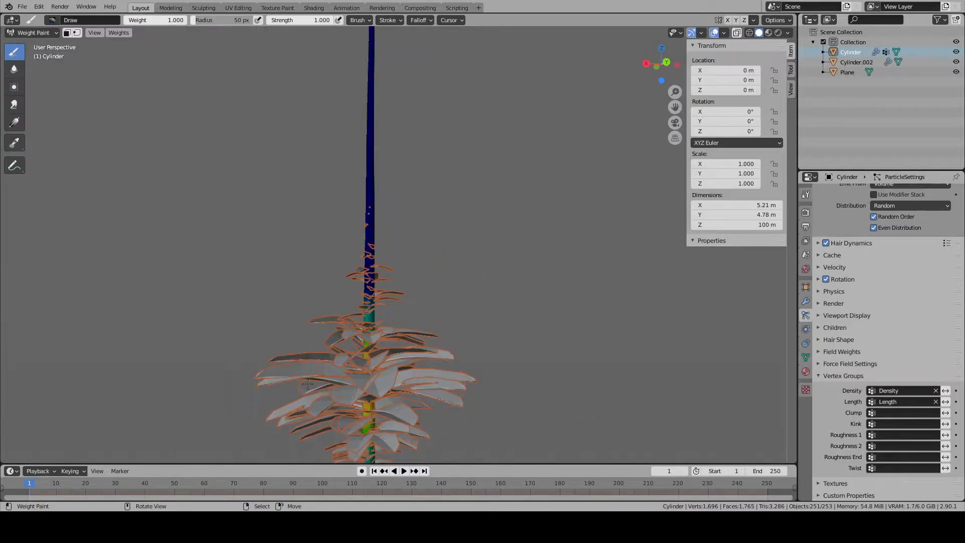
scroll(433, 333, "down", 5)
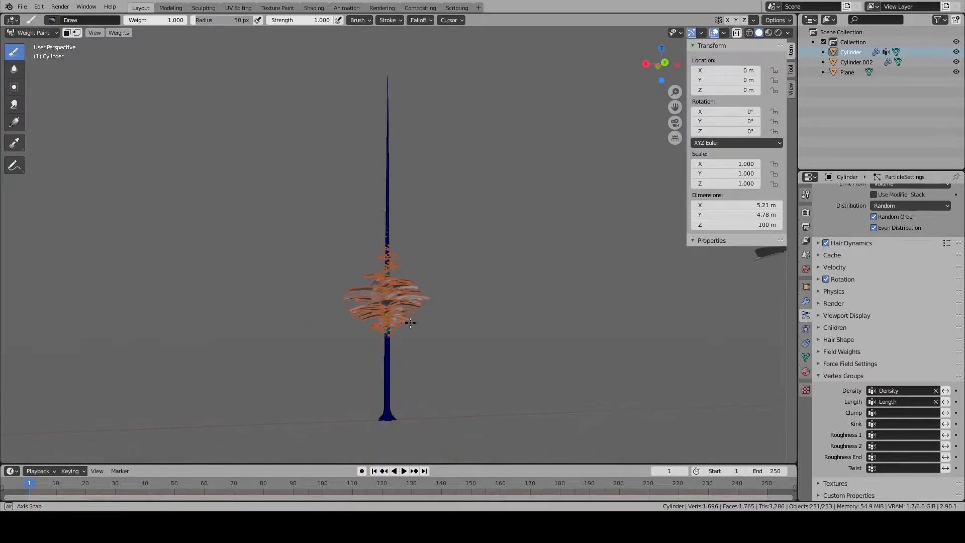
- Reduce the brush strength to 0.267 and extend the Length weight up to the treetop and slightly below the lowest leaves
key("KP_1")
left_click_drag(315, 19, 284, 20)
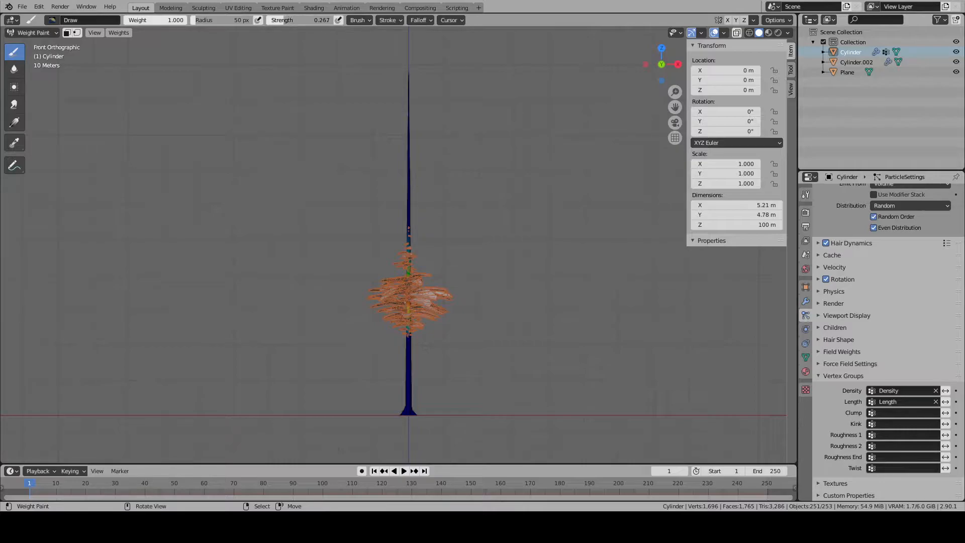
left_click_drag(399, 141, 402, 75)
mouse_move(402, 280)
left_mouse_down()
mouse_move(408, 76)
mouse_move(412, 191)
mouse_move(406, 159)
left_mouse_up()
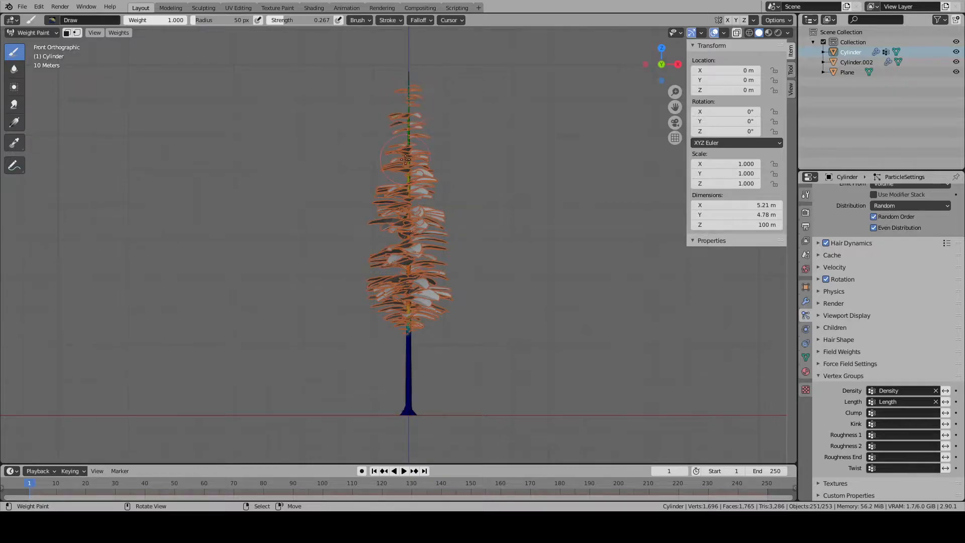
left_click_drag(410, 331, 410, 353)
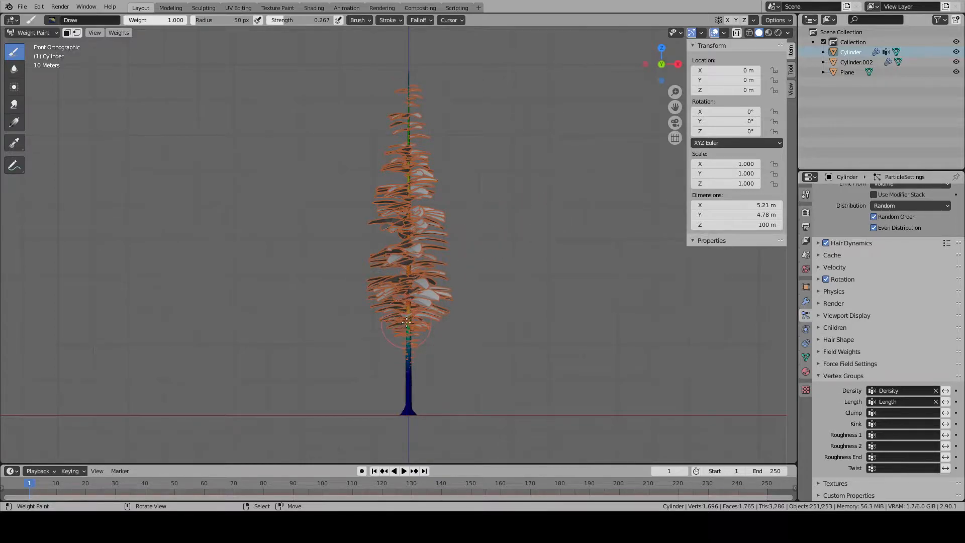
- Check the crown from the back, then paint more Length weight onto the upper trunk in front view
key("ctrl+KP_1")
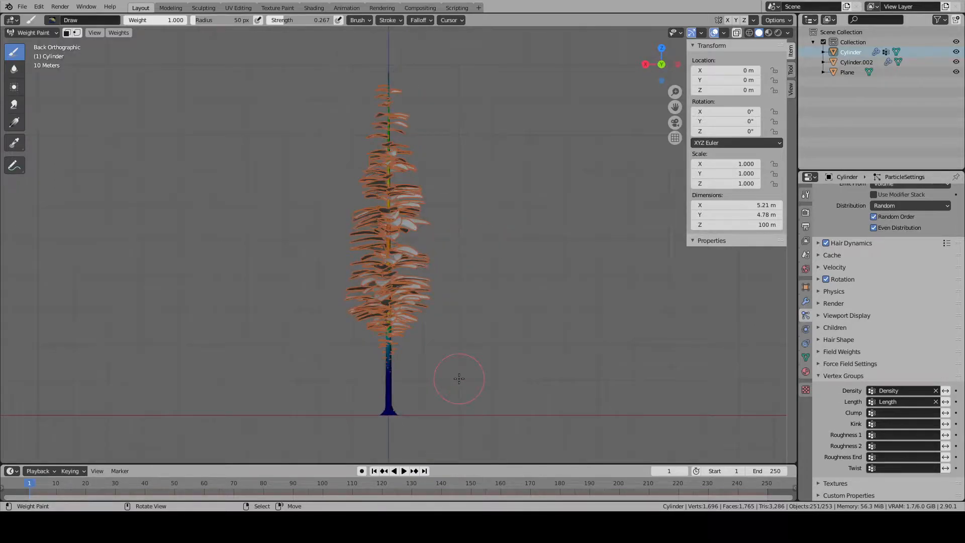
key("KP_1")
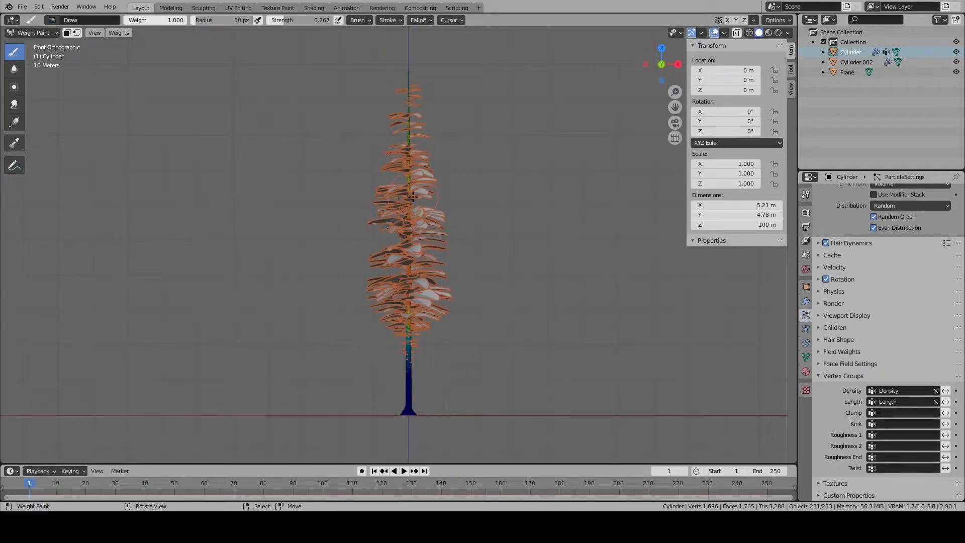
left_click_drag(413, 146, 406, 81)
left_click_drag(404, 157, 413, 226)
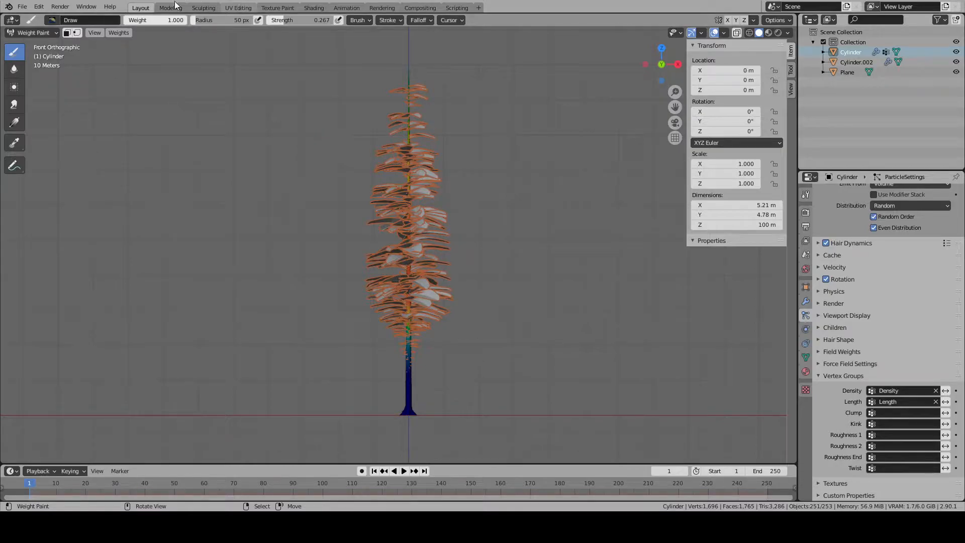
- Shorten the upper crown's leaves by painting with weight 0.000, then set the brush weight back to 1.000
left_click_drag(174, 20, 118, 20)
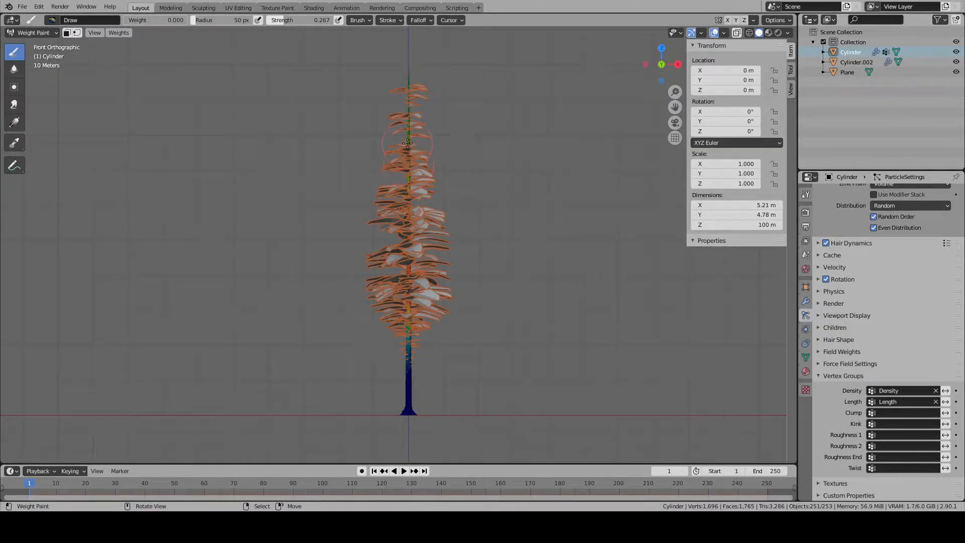
left_click(147, 20)
key("Return")
left_click(174, 20)
type("1")
key("Return")
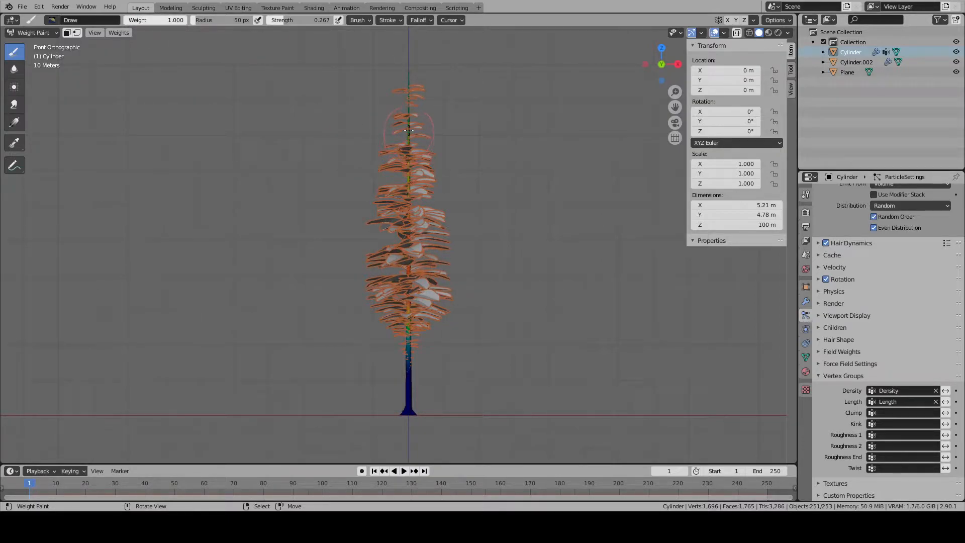
- Add a loop cut to the trunk's lowest long segment in Edit Mode and slide it up to about 11.47 m
scroll(496, 183, "down", 4)
middle_click_drag(496, 183, 508, 236)
key("KP_3")
scroll(463, 233, "up", 12)
key("Tab")
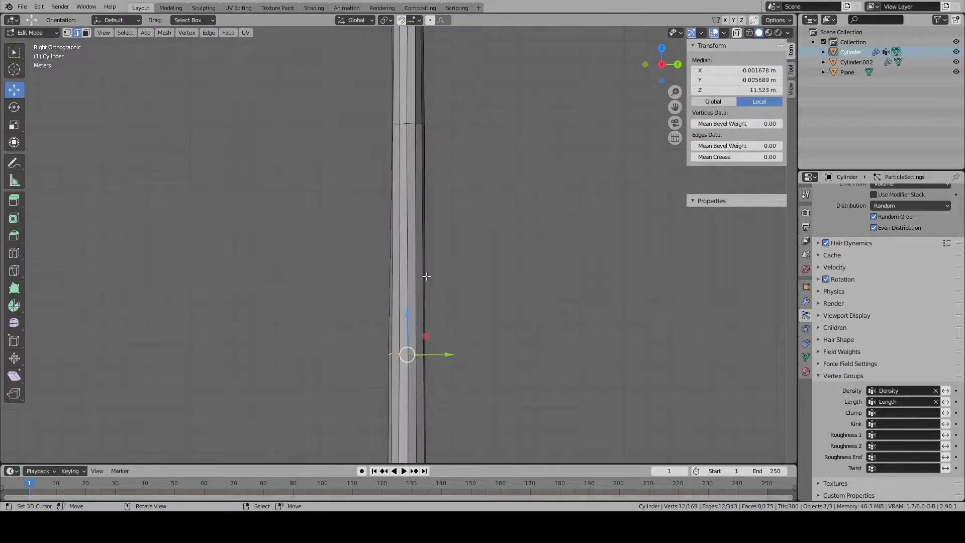
key("alt+a")
left_click(15, 254)
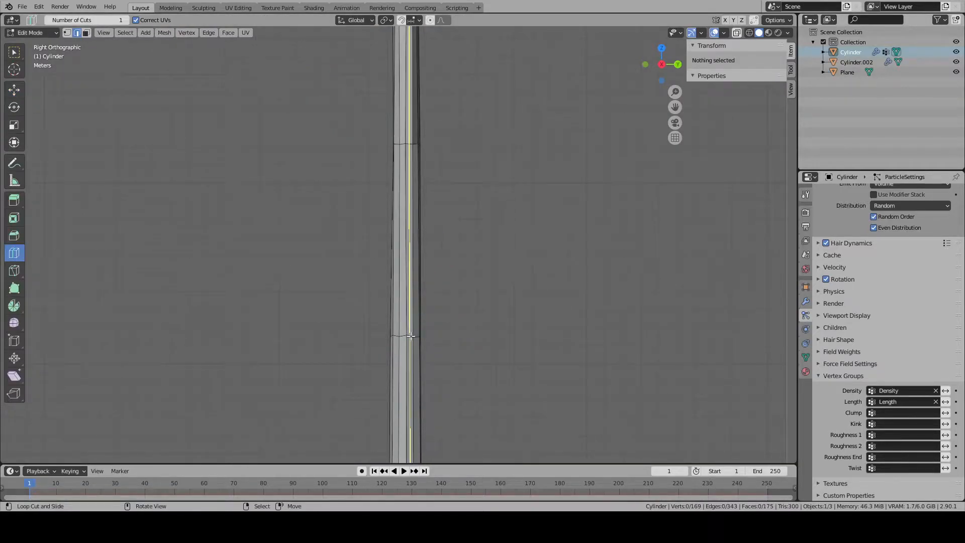
left_click(405, 415)
left_click(14, 90)
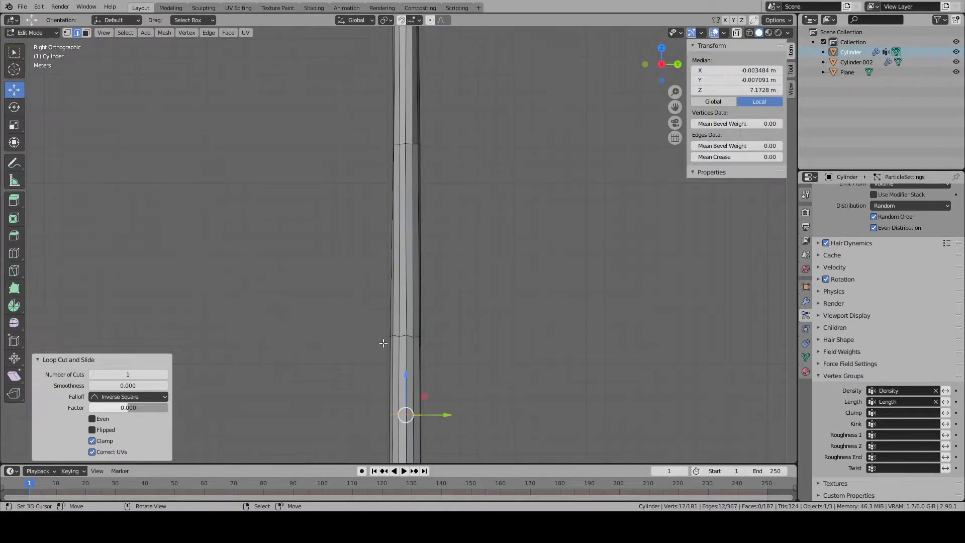
key("g")
key("g")
left_click(434, 310)
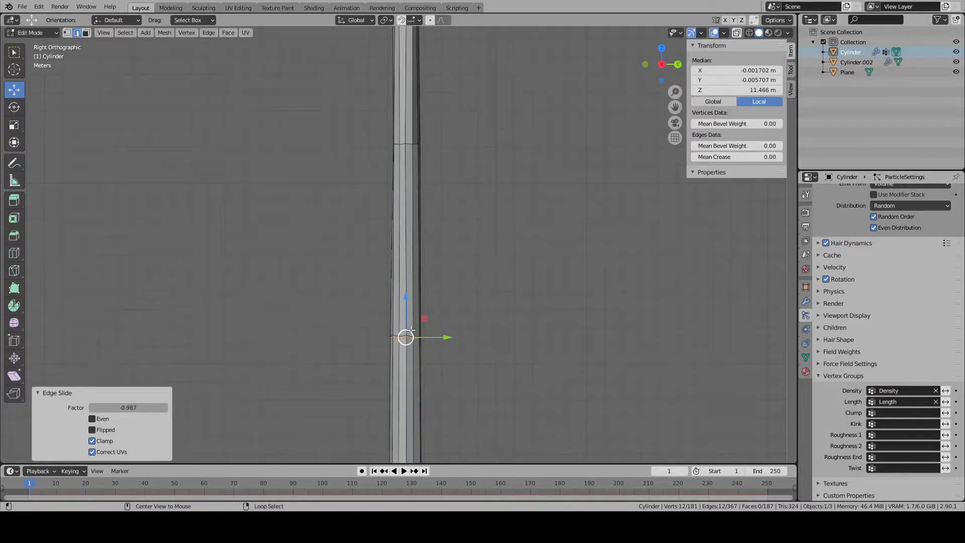
- Slide the neighbouring trunk edge loop up to about 21.4 m, just below the next loop
left_click(412, 331, "alt")
left_click(410, 335, "alt")
key("g")
key("g")
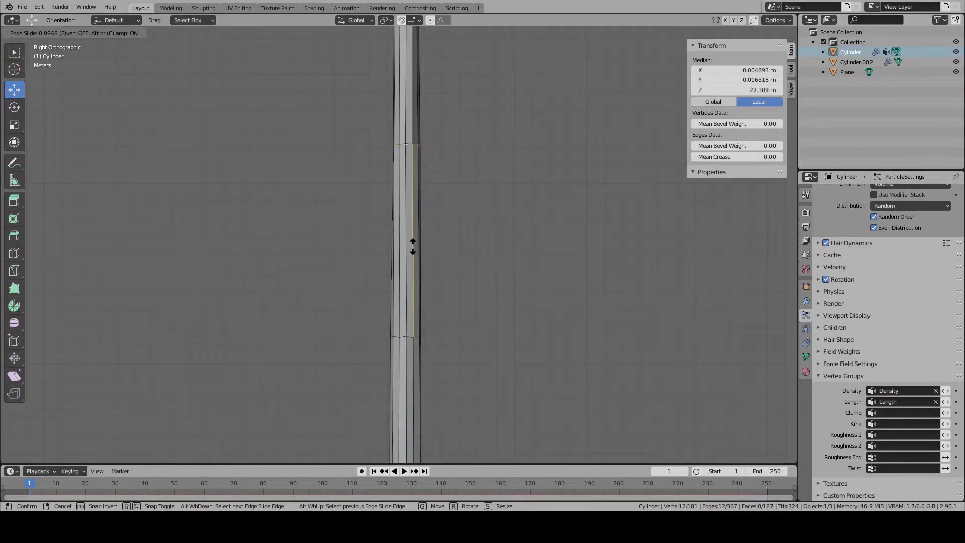
left_click(413, 243)
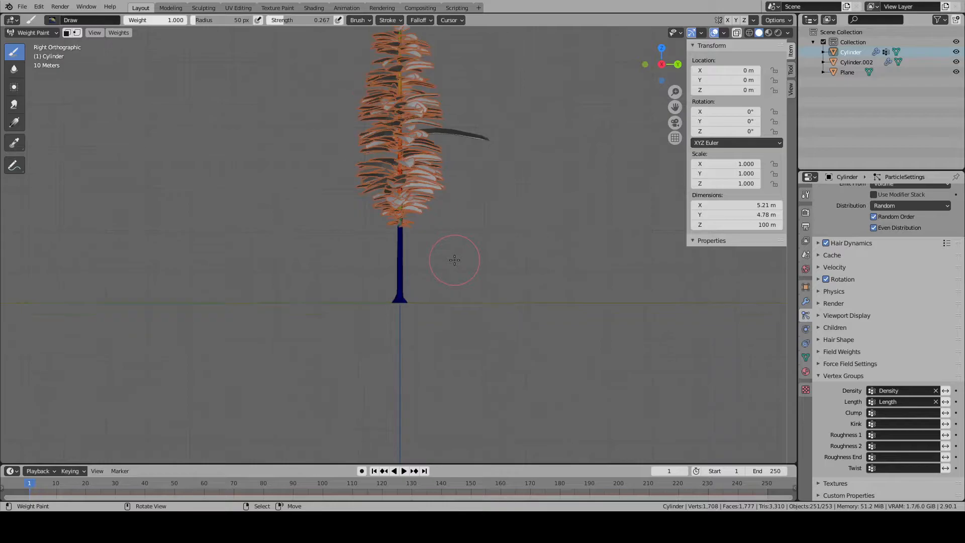
- Check the whole tree in and out of Edit Mode and switch the trunk to face selection
mouse_move(455, 260)
middle_mouse_down()
mouse_move(457, 291)
mouse_move(445, 284)
middle_mouse_up()
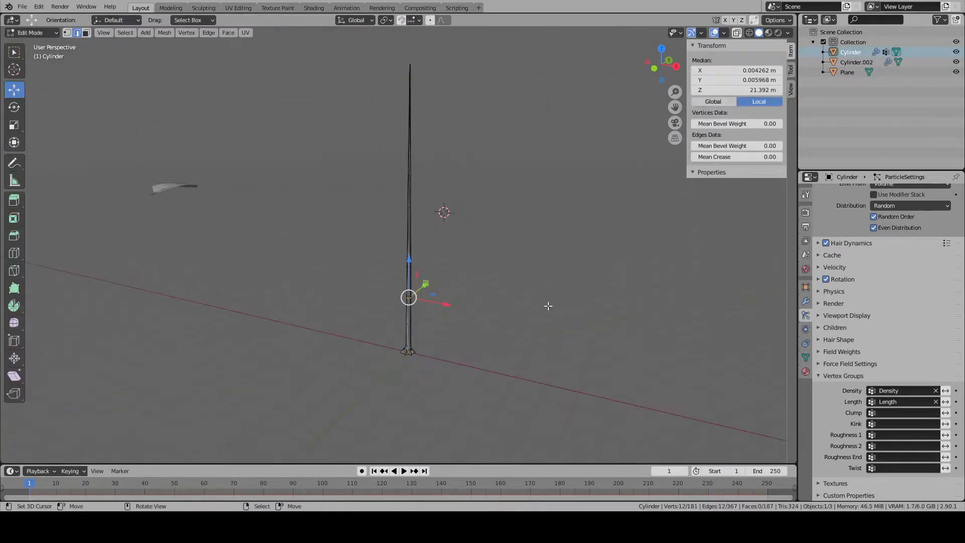
key("Tab")
key("Tab")
left_click(86, 33)
key("Tab")
key("Tab")
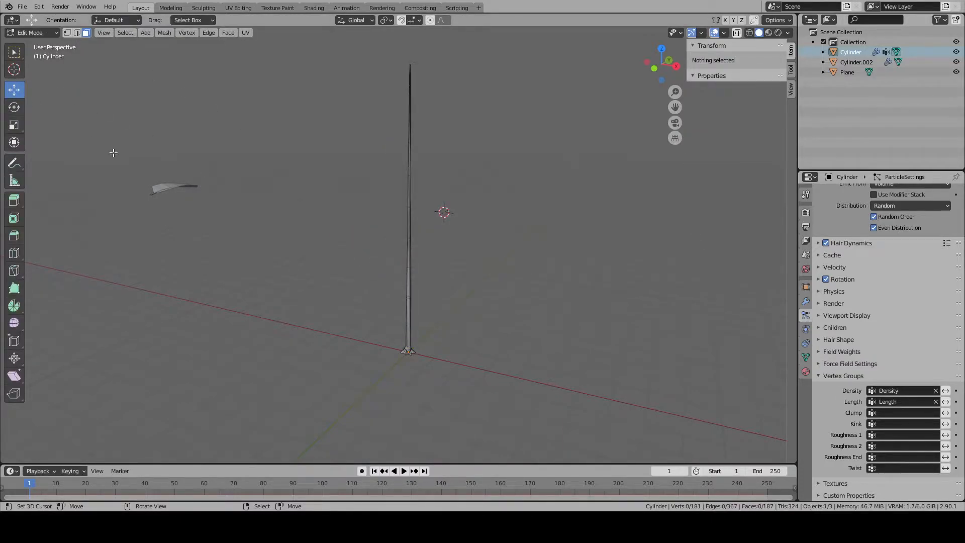
- Check the trunk from closer up and return it to Object Mode
key("ctrl+Tab")
scroll(459, 269, "up", 7)
mouse_move(458, 269)
middle_mouse_down()
mouse_move(433, 253)
mouse_move(380, 257)
mouse_move(401, 260)
middle_mouse_up()
scroll(441, 258, "down", 4)
key("Tab")
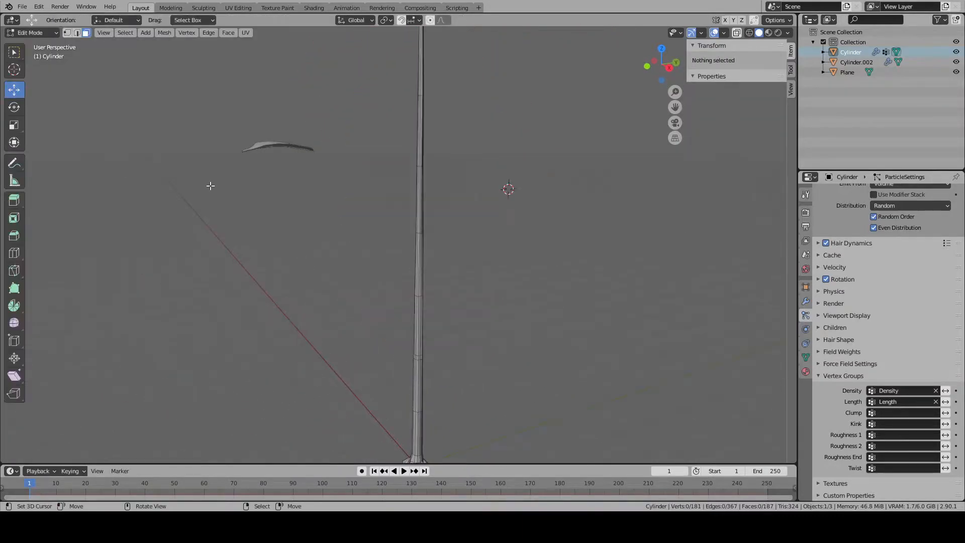
key("Tab")
left_click(31, 32)
left_click(29, 41)
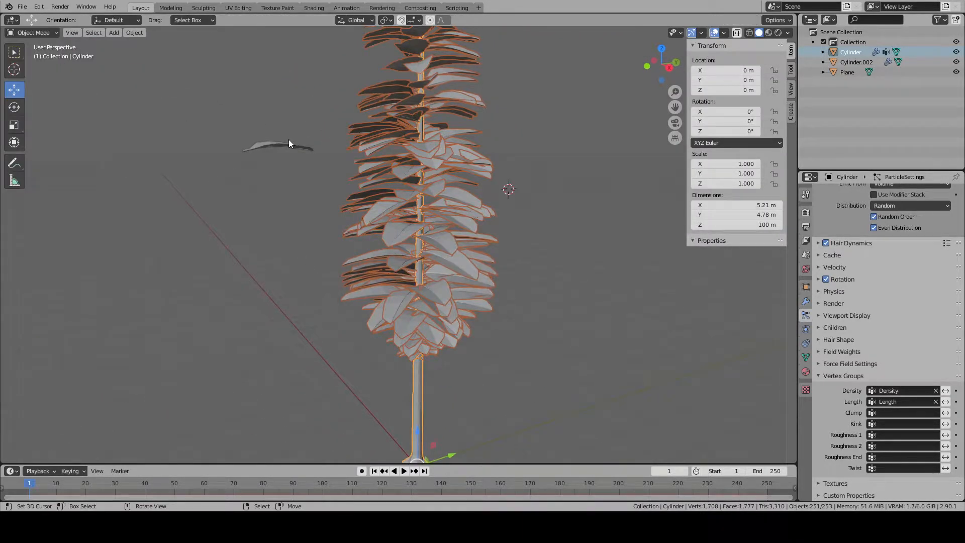
- Snap the 3D cursor to the separate leaf branch's origin and make the 3D cursor the pivot point for editing its mesh
left_click(284, 143)
key("Tab")
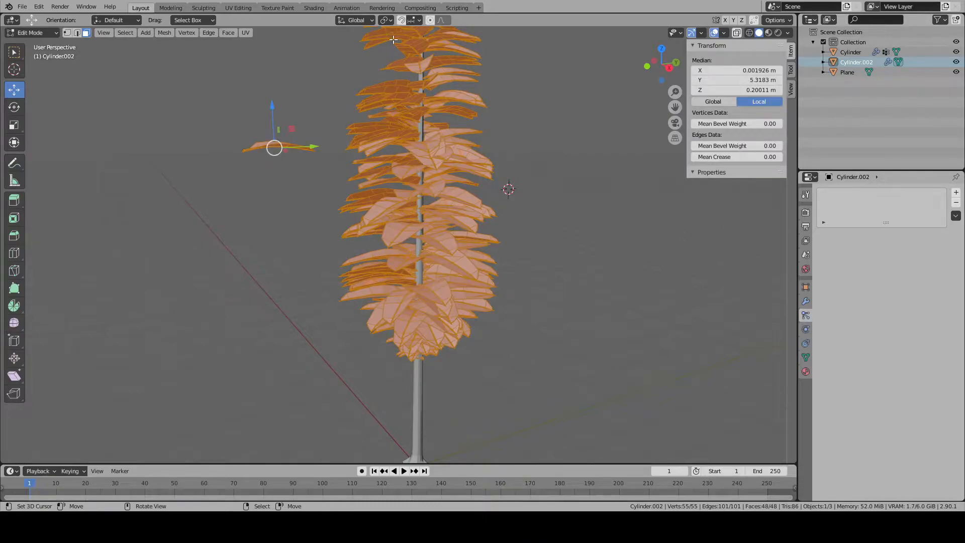
key("Tab")
key("shift+s")
left_click(300, 140)
key("Tab")
left_click(386, 20)
left_click(401, 46)
- Rotate the whole leaf branch mesh about 20° upward around the global X axis in the right orthographic view
key("KP_1")
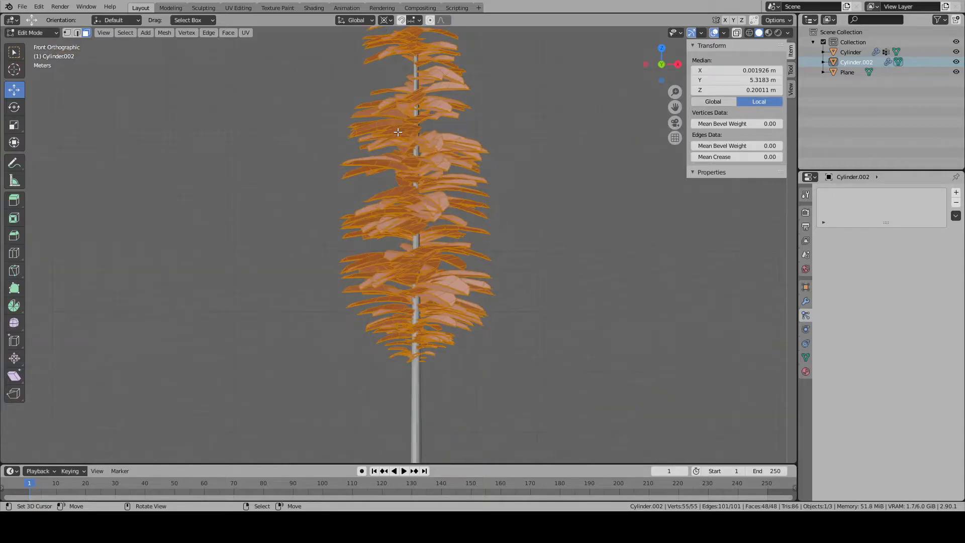
key("KP_3")
key("r")
key("x")
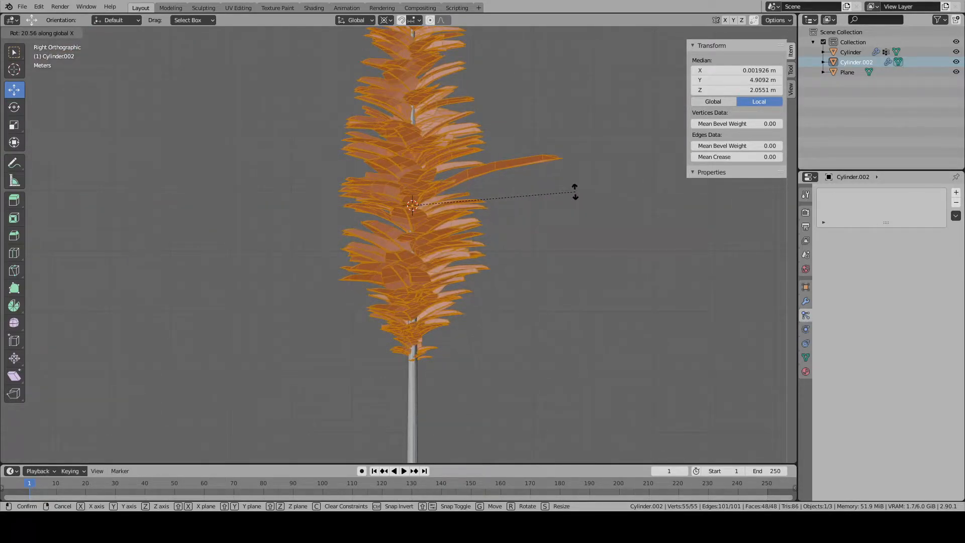
left_click(578, 195)
right_click(552, 162)
middle_click_drag(551, 162, 526, 213)
key("g")
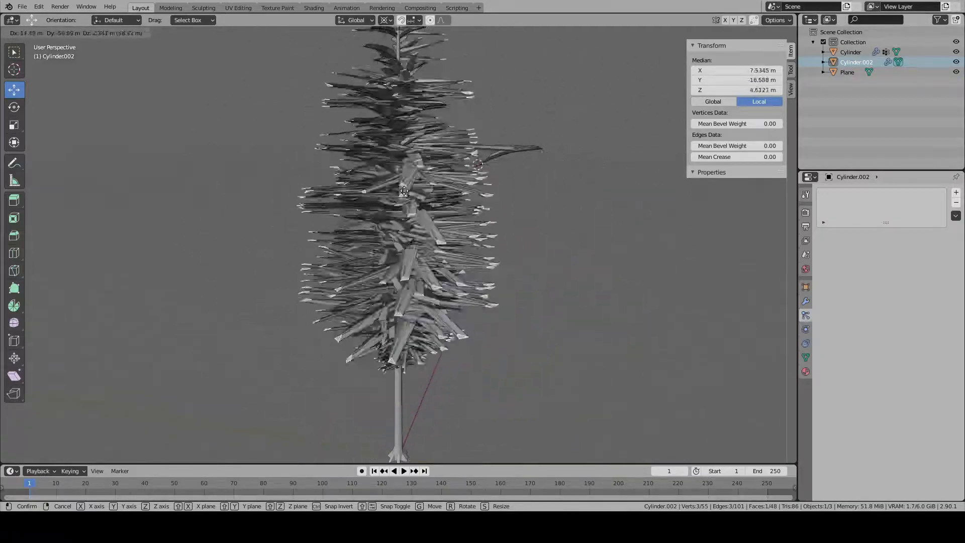
right_click(582, 261)
- Leave Edit Mode, examine how the leaves sit along the tree, and check the leaf branch's modifiers
key("Tab")
key("alt+a")
middle_click_drag(578, 279, 325, 276)
scroll(466, 289, "down", 5)
scroll(457, 297, "up", 6)
left_click(806, 301)
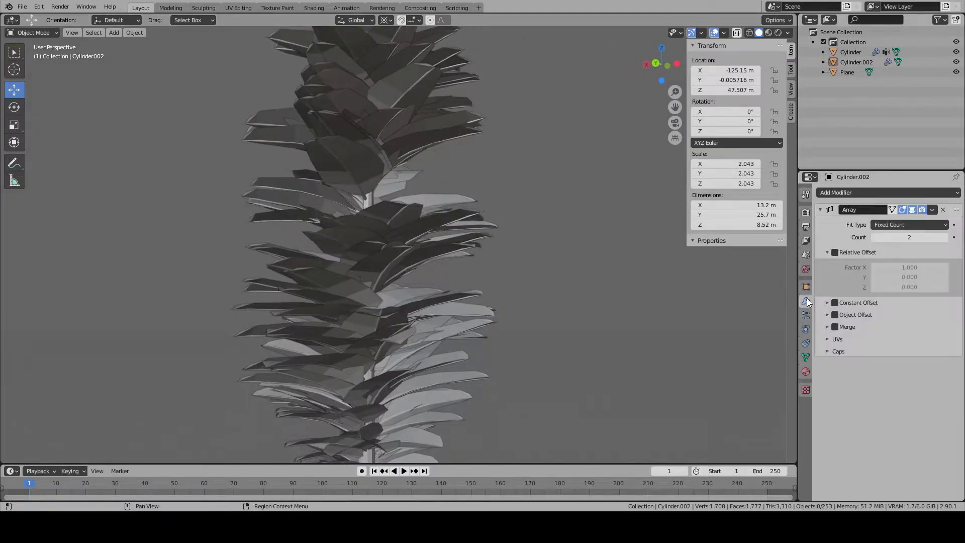
middle_click_drag(510, 305, 426, 349)
scroll(426, 349, "down", 4)
scroll(433, 360, "down", 5)
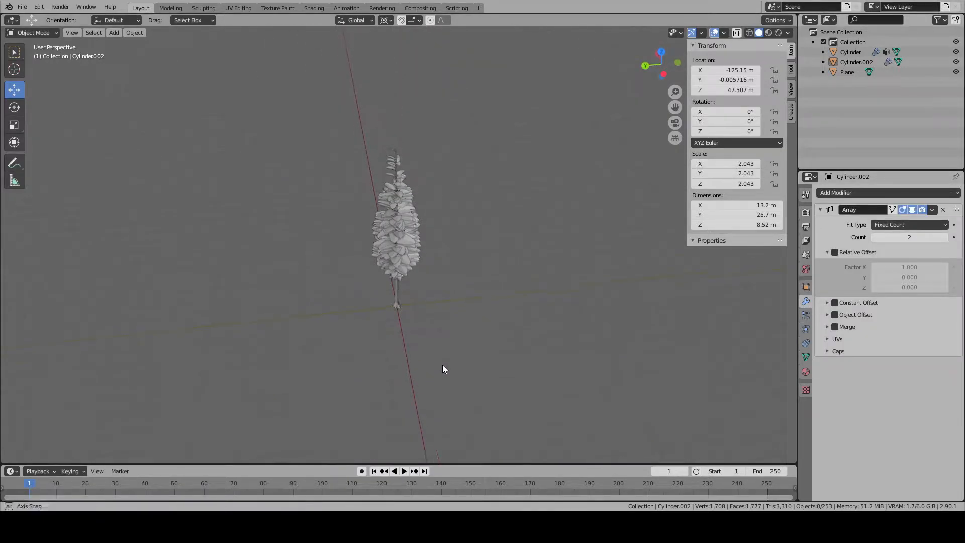
- Show the leaf branch in Material Preview and open it in Edit Mode from the top view with nothing selected
left_click(424, 392)
scroll(424, 392, "up", 5)
scroll(424, 392, "up", 4)
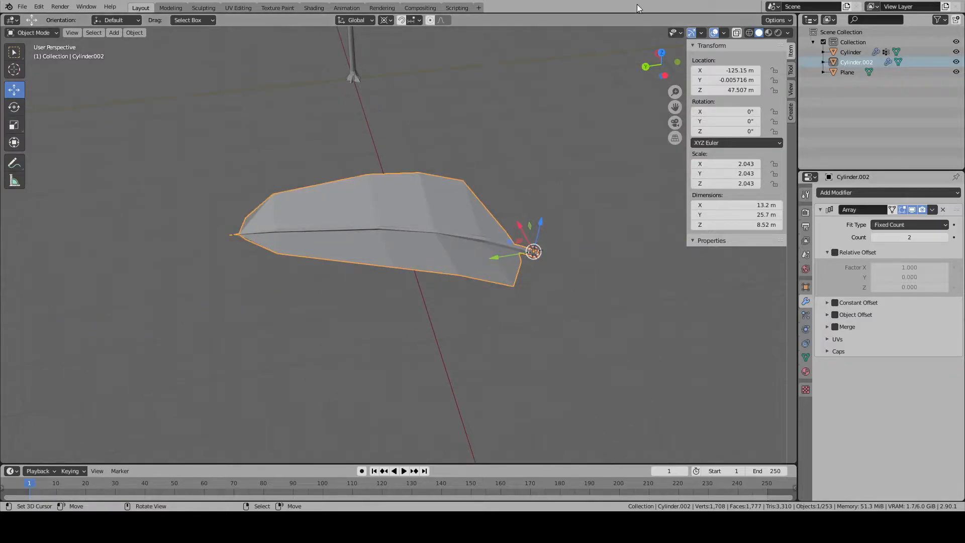
left_click(768, 33)
mouse_move(544, 255)
middle_mouse_down()
mouse_move(524, 196)
mouse_move(391, 245)
mouse_move(394, 257)
middle_mouse_up()
key("Tab")
key("KP_7")
key("alt+a")
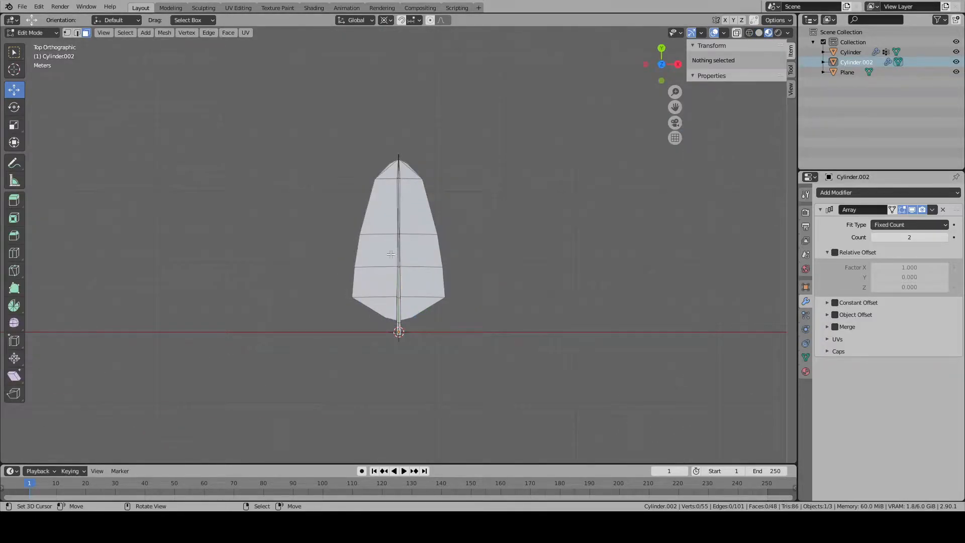
scroll(394, 257, "up", 3)
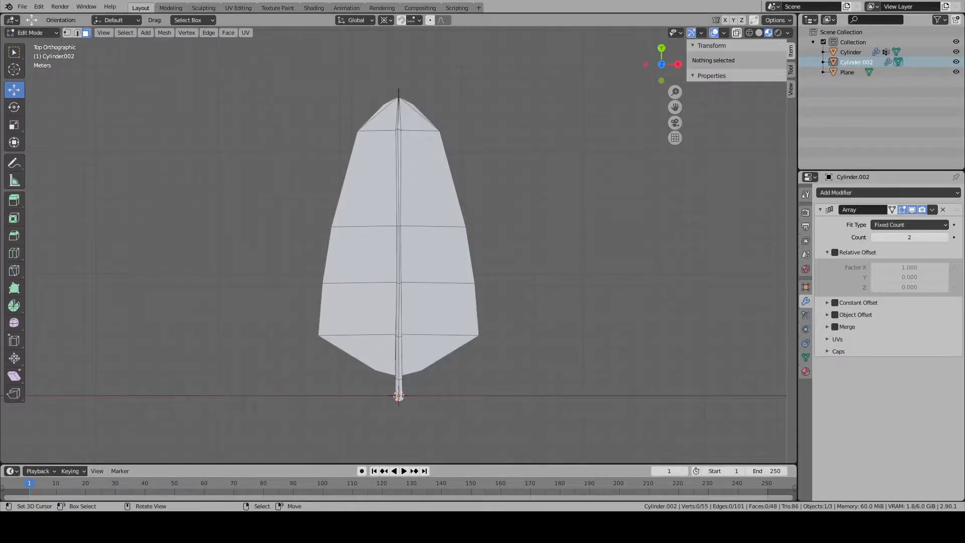
- Select all linked faces of the leaf blade in the UV Editing workspace to display their UV layout
left_click(22, 8)
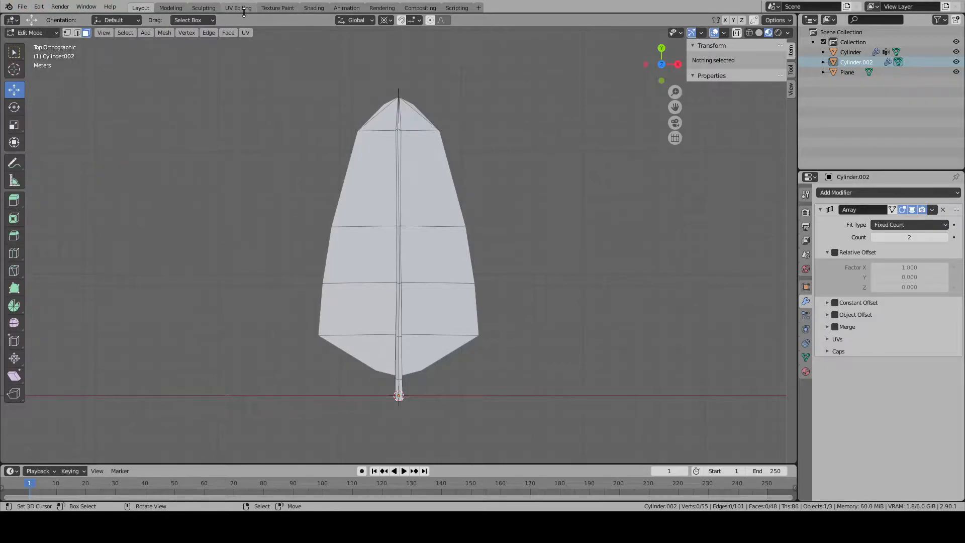
left_click(238, 8)
middle_click_drag(616, 267, 611, 267)
scroll(611, 267, "down", 9)
right_click(574, 190)
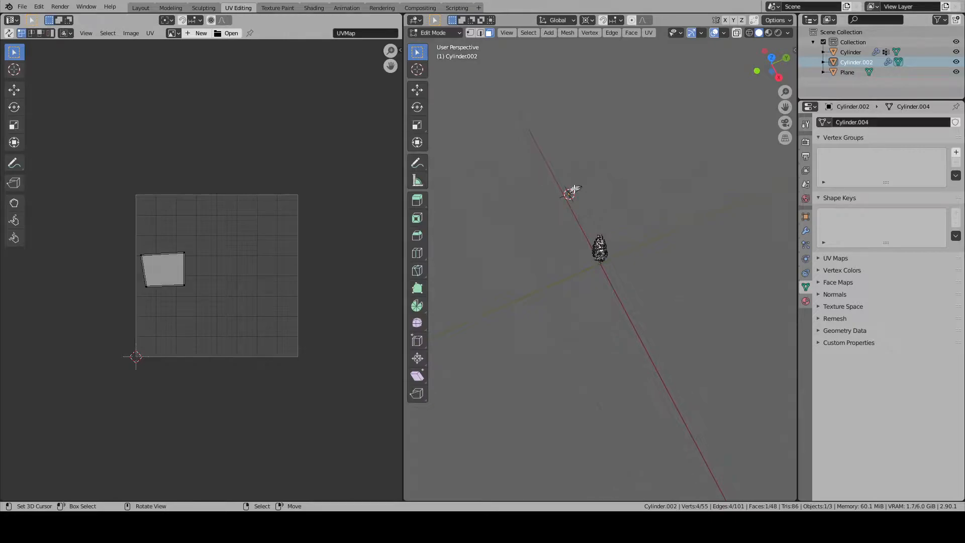
key("KP_Decimal")
key("alt+a")
scroll(576, 190, "down", 5)
key("l")
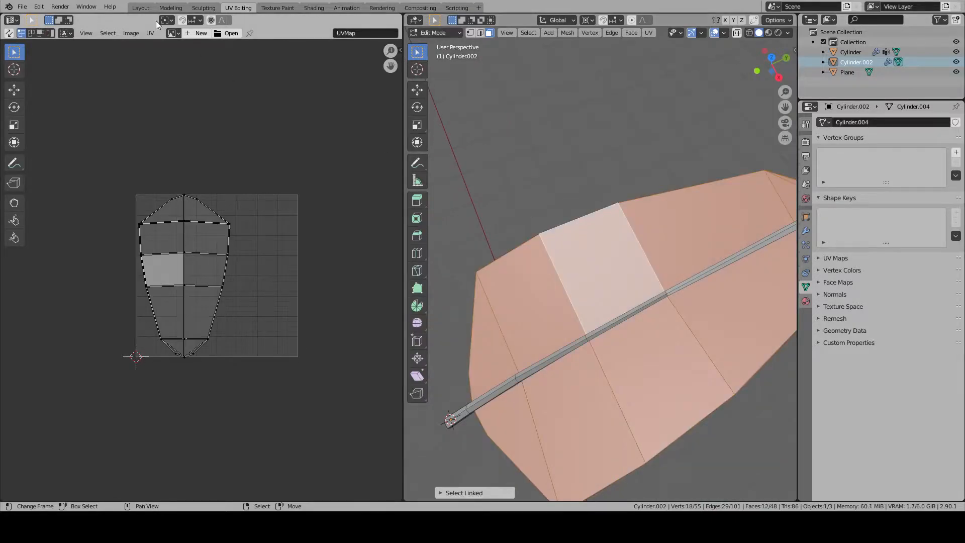
left_click(130, 33)
mouse_move(152, 33)
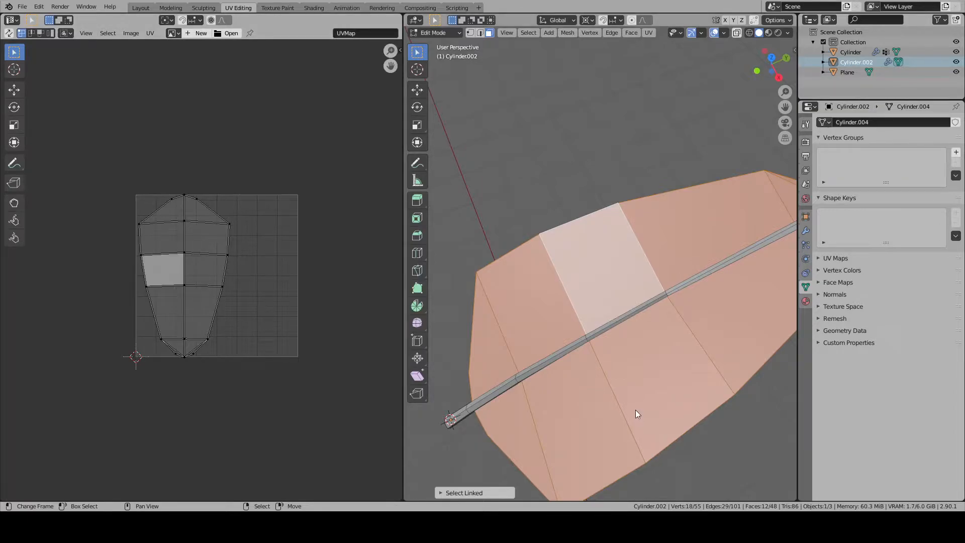
- Return the leaf branch to Object Mode and open its leaf material settings
middle_click_drag(505, 308, 601, 300)
scroll(601, 300, "down", 3)
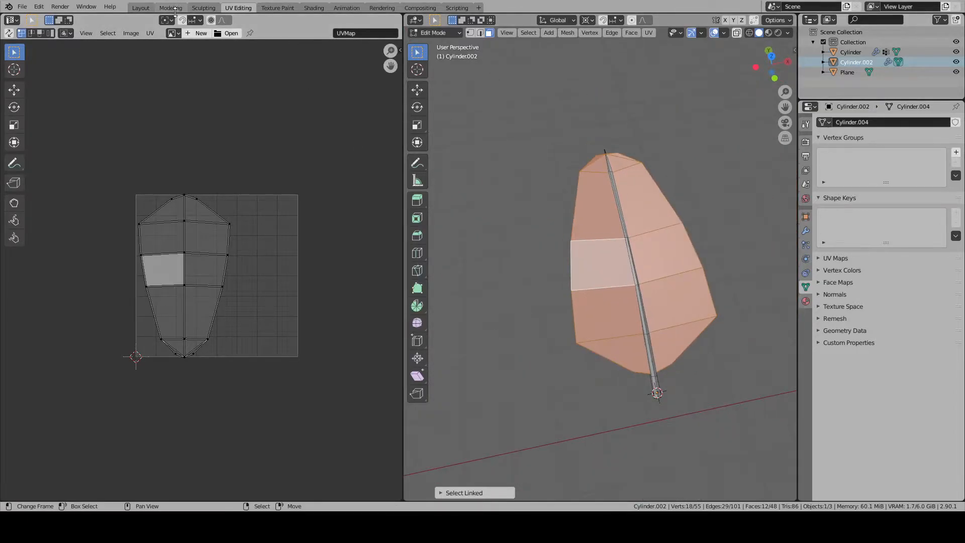
left_click(141, 8)
key("alt+a")
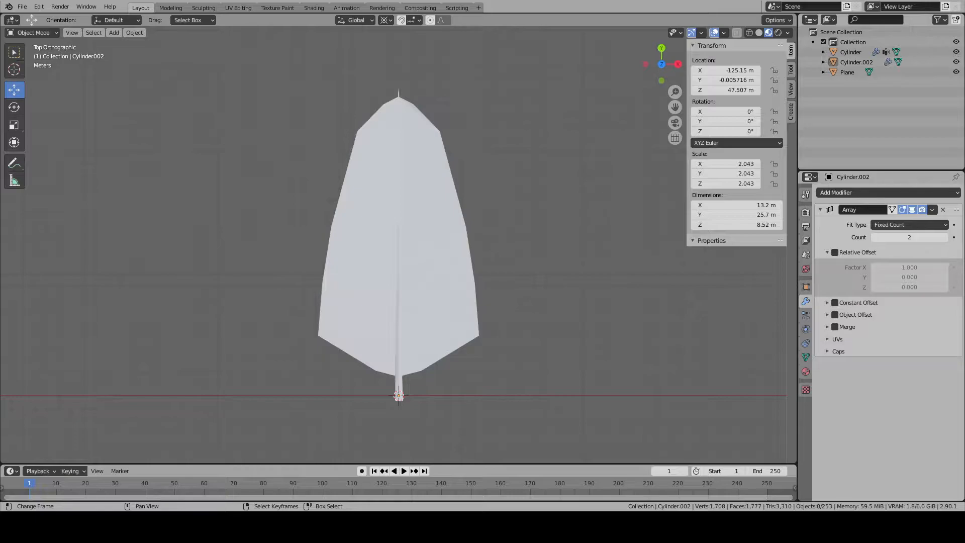
left_click(339, 312)
left_click(238, 8)
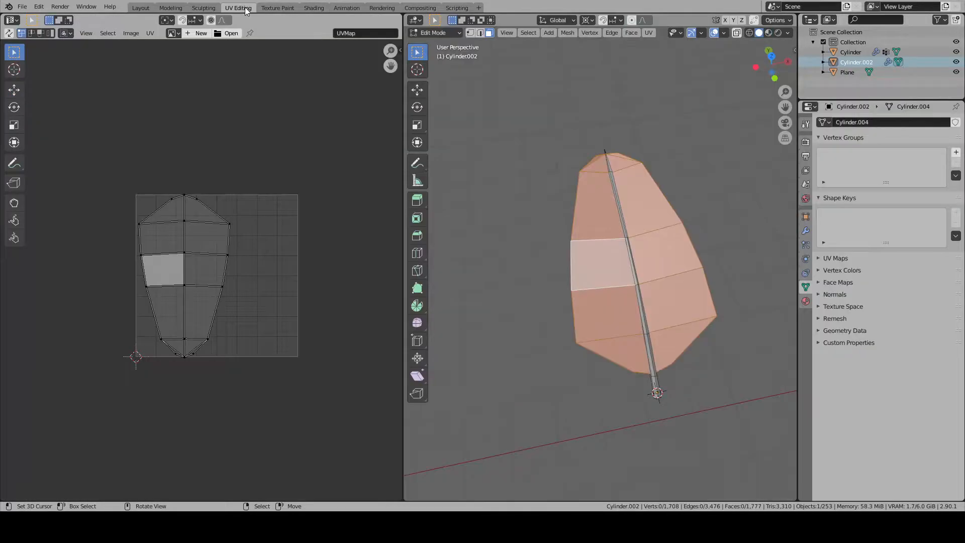
key("Tab")
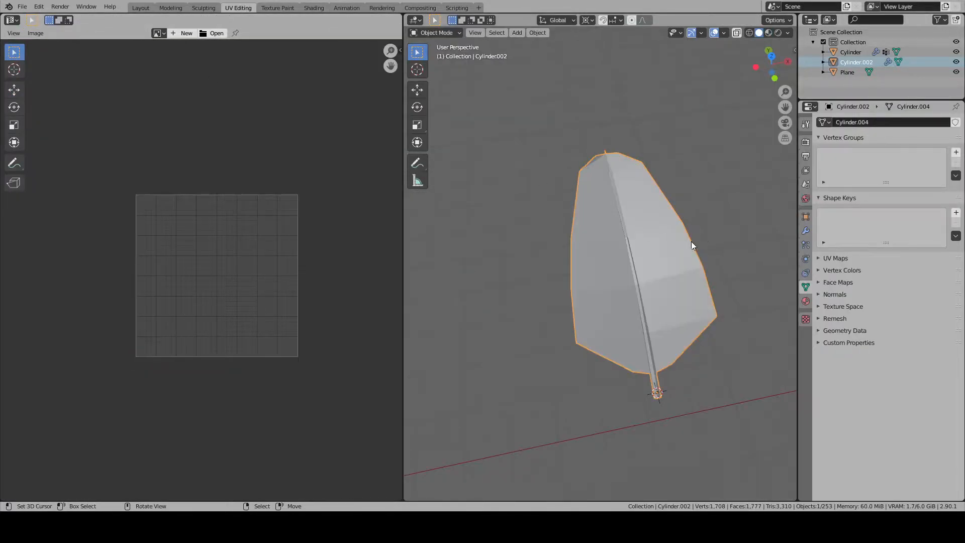
left_click(806, 302)
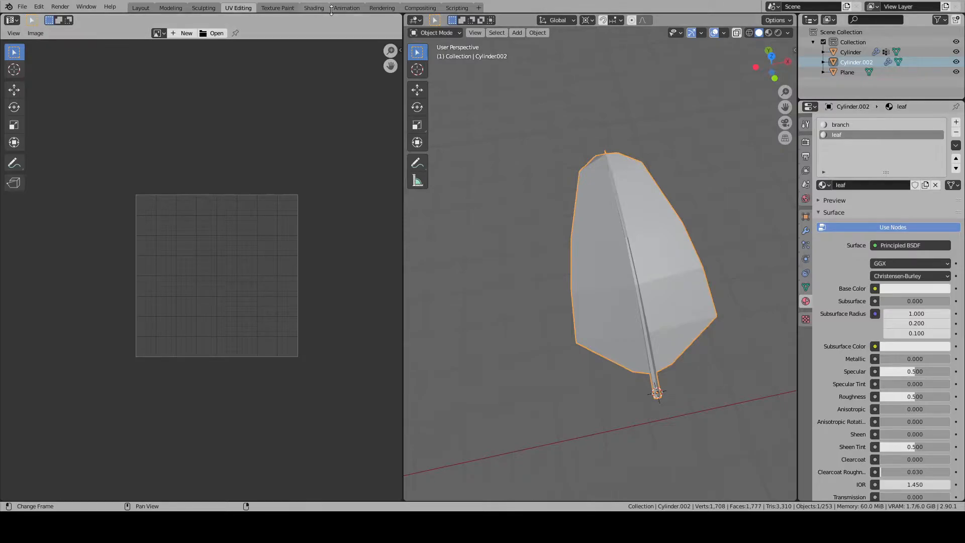
- Add an Image Texture node to the leaf material in the Shading workspace and load UV LEAF.png into it
left_click(313, 8)
key("shift+a")
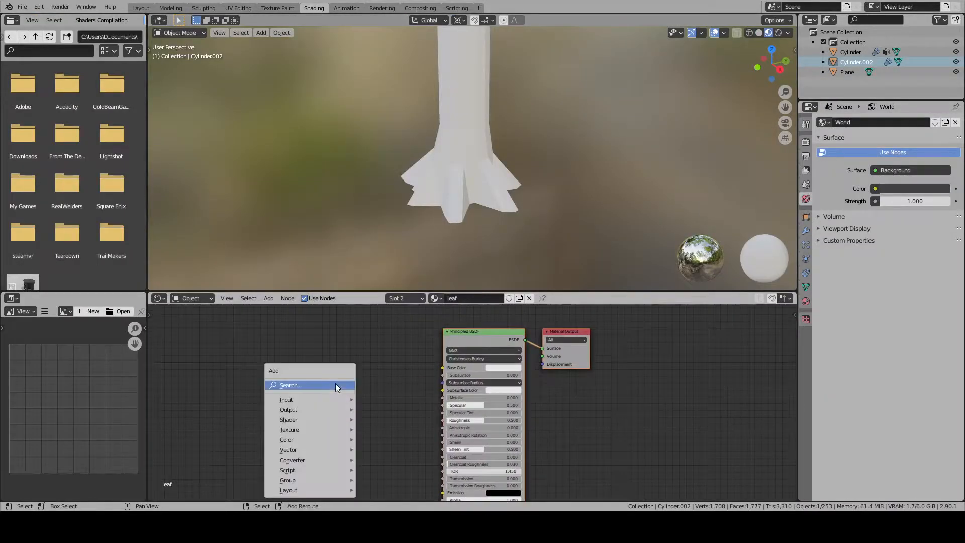
mouse_move(324, 401)
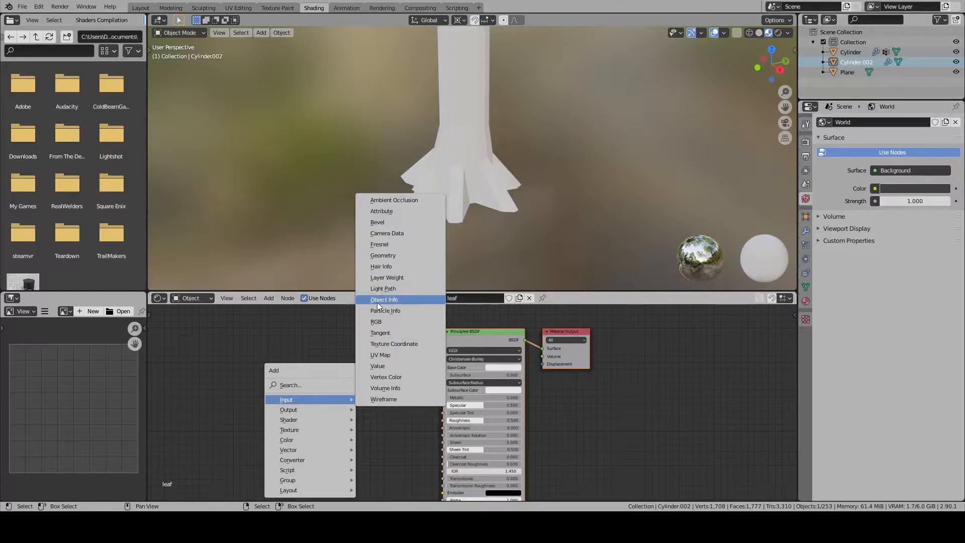
mouse_move(311, 430)
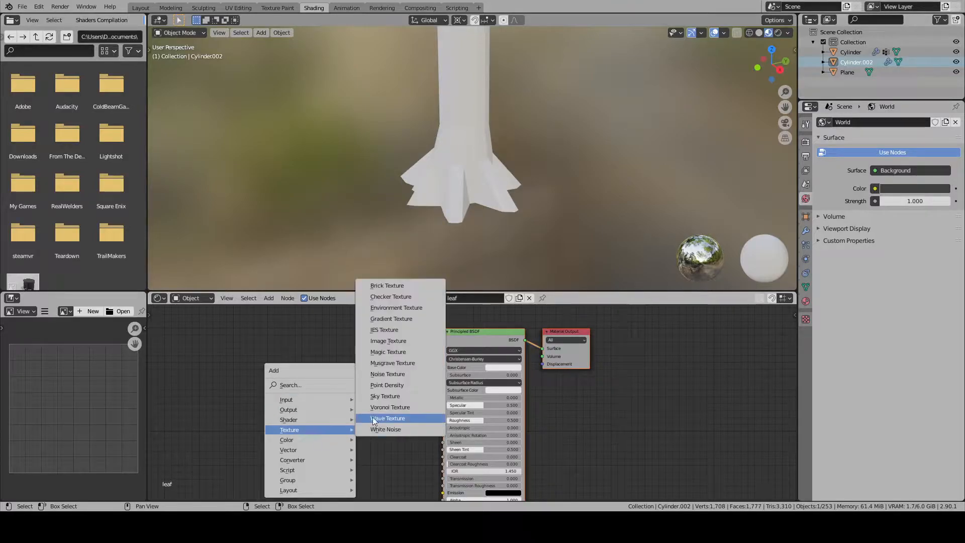
left_click(388, 341)
left_click(361, 375)
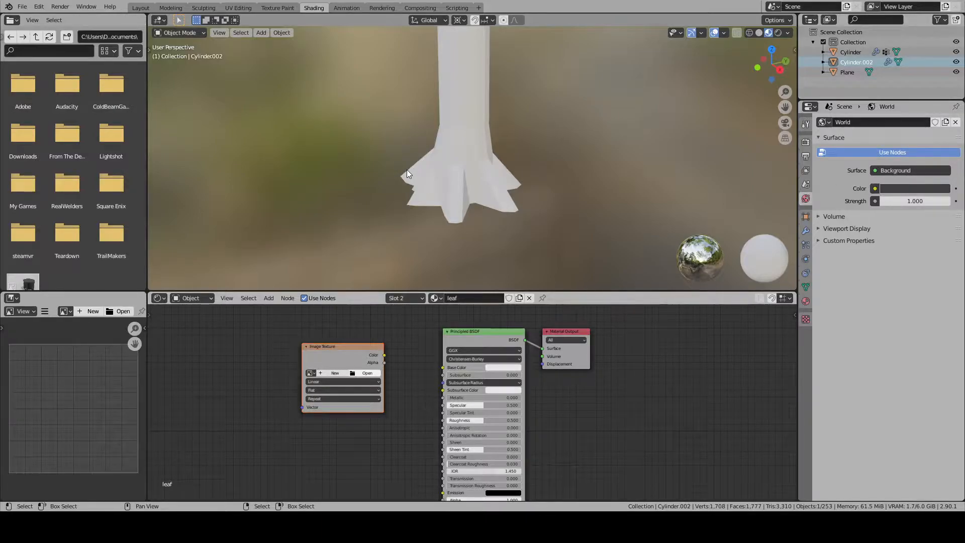
left_click(623, 411)
- Connect the Color output of the UV LEAF.png texture to the Base Color of the Principled BSDF
scroll(392, 359, "up", 1)
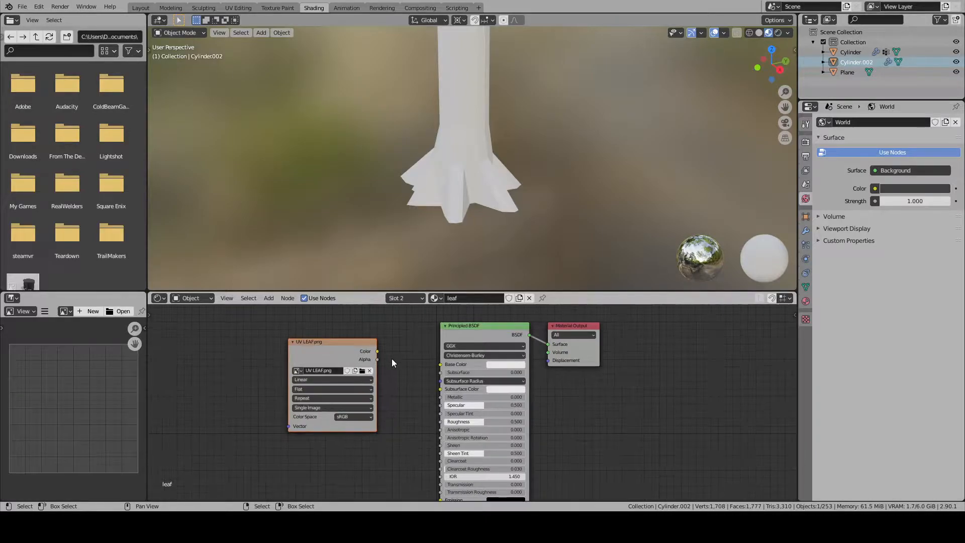
left_click_drag(378, 352, 441, 365)
scroll(479, 215, "down", 4)
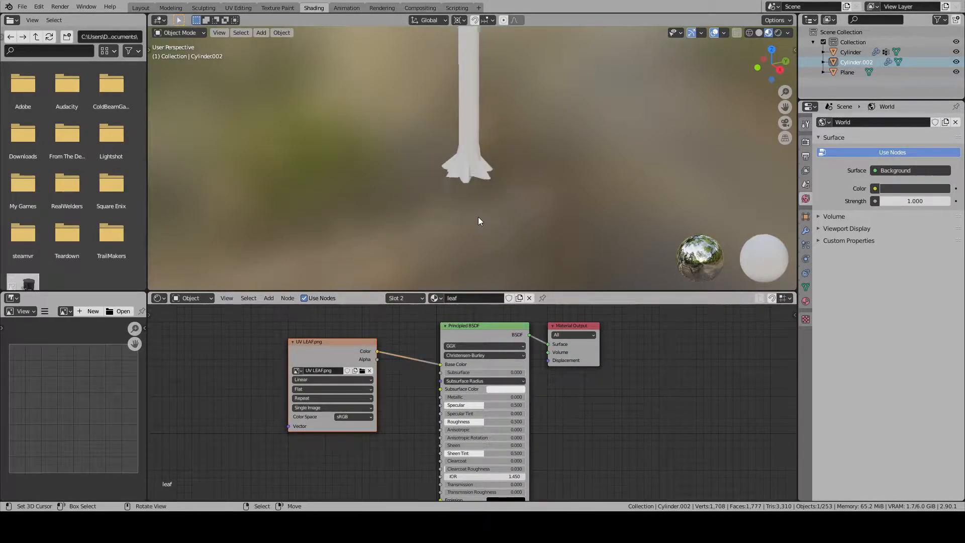
- Set the leaf material's blend mode to Alpha Blend in the Layout workspace
left_click(144, 8)
key("alt+a")
mouse_move(472, 291)
middle_mouse_down()
mouse_move(531, 233)
mouse_move(485, 261)
mouse_move(373, 239)
mouse_move(547, 273)
middle_mouse_up()
left_click(806, 371)
scroll(887, 368, "down", 12)
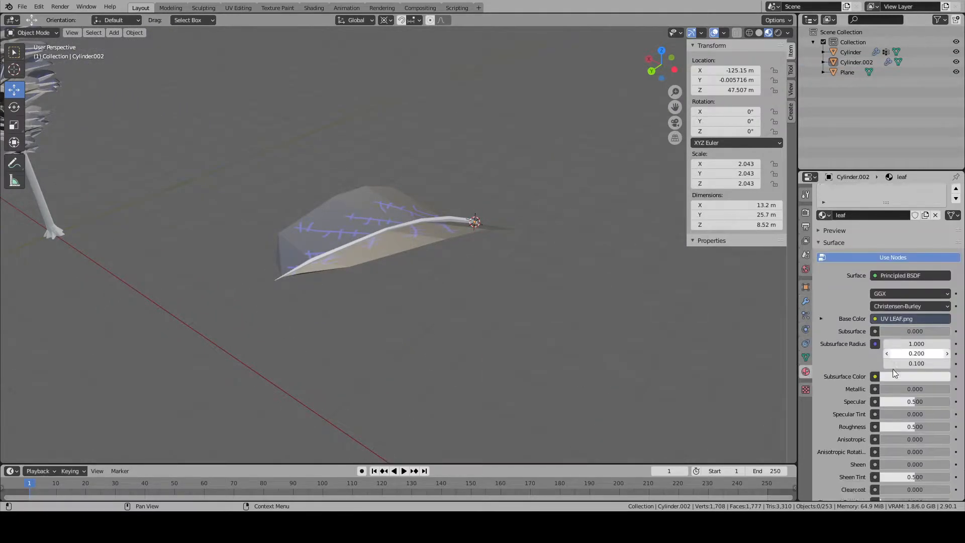
scroll(886, 365, "down", 4)
left_click(904, 392)
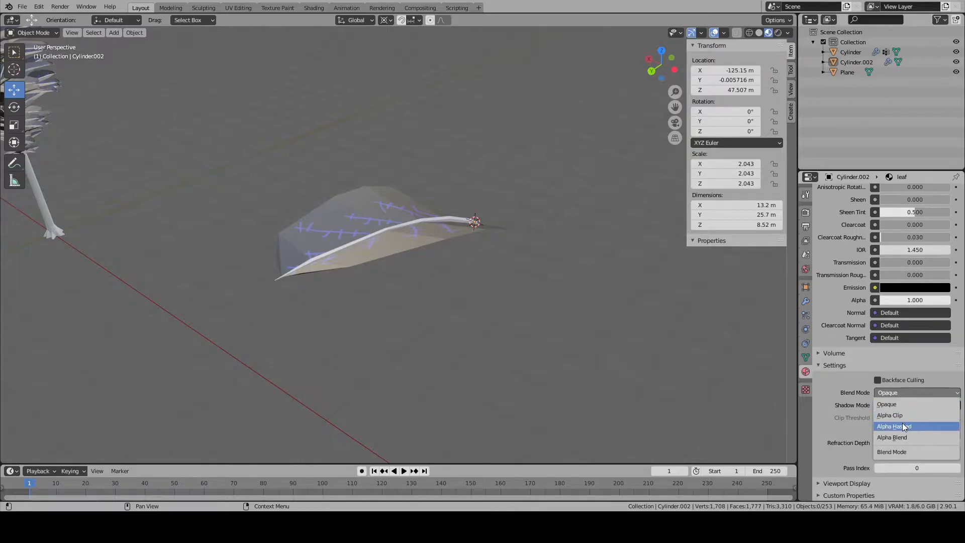
left_click(904, 437)
- Examine the textured leaf branch and the whole tree up close and from a distance
middle_click_drag(624, 362, 593, 372)
middle_click_drag(721, 395, 488, 236)
key("Tab")
key("Tab")
right_click(440, 124)
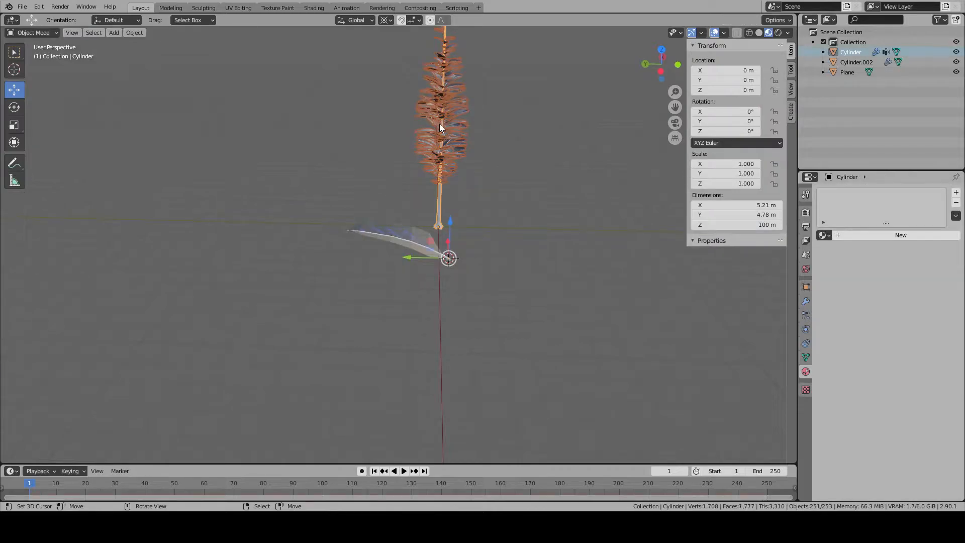
key("KP_Decimal")
key("alt+a")
scroll(460, 252, "up", 4)
middle_click_drag(462, 267, 541, 310)
scroll(542, 312, "down", 5)
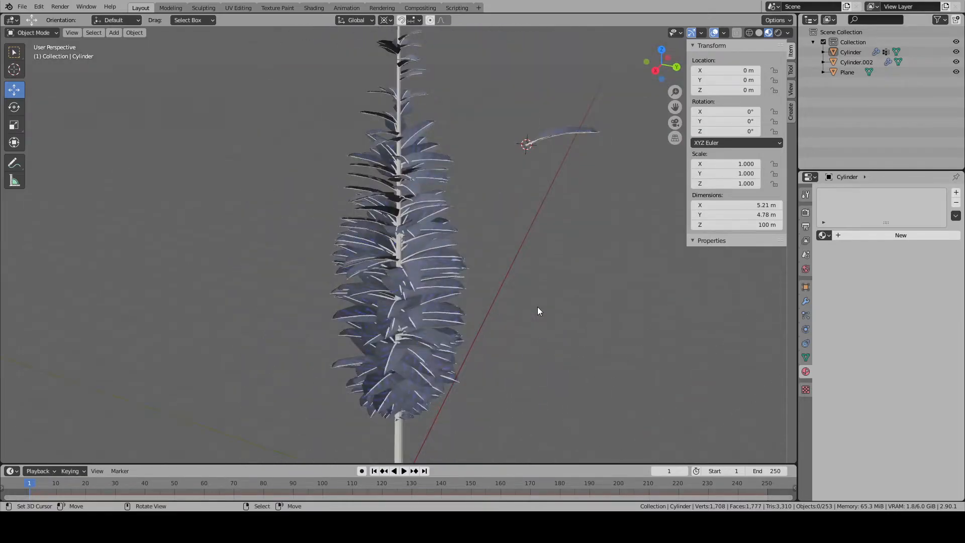
scroll(538, 311, "down", 4)
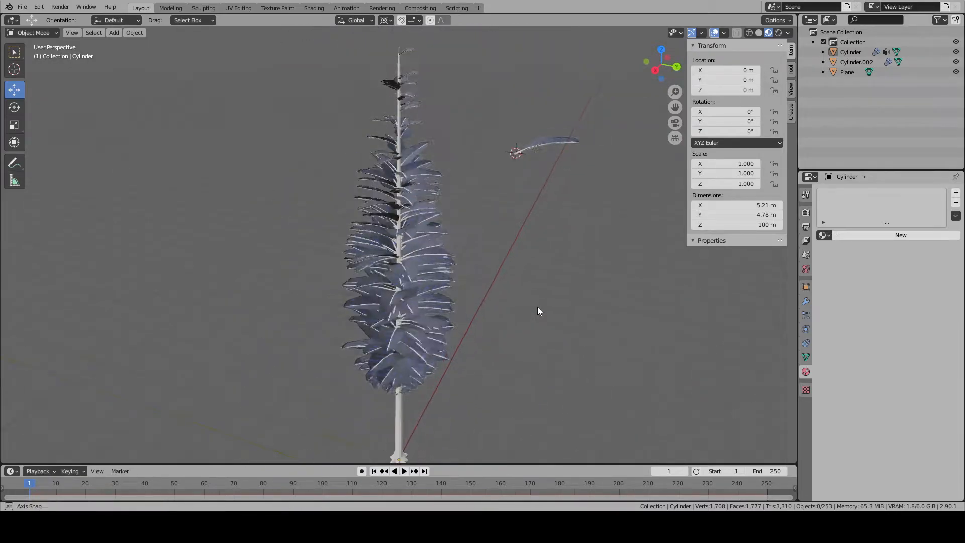
- Try importing UV LEAF.png as an image plane at the leaf's base, then delete the plane
left_click(22, 7)
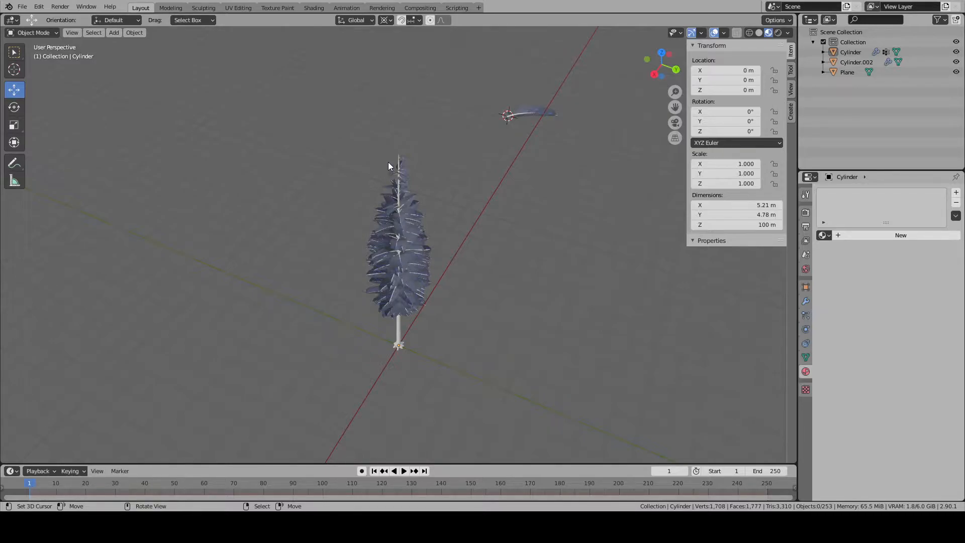
left_click(645, 415)
key("KP_Decimal")
scroll(599, 352, "down", 5)
middle_click_drag(344, 294, 497, 288)
scroll(496, 288, "down", 4)
scroll(495, 289, "down", 3)
key("x")
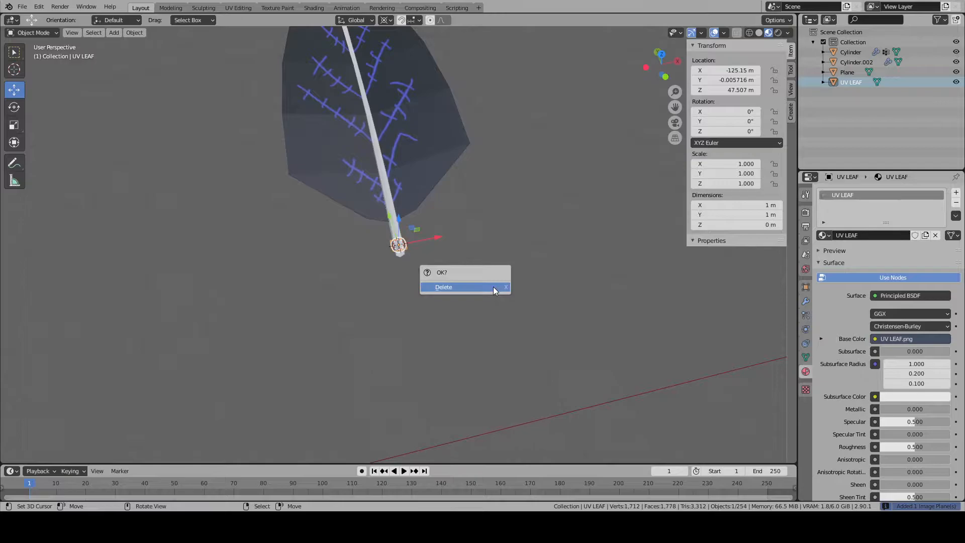
left_click(493, 287)
- Open the leaf branch in Edit Mode and select all linked faces of its central stem
left_click(413, 183)
scroll(423, 200, "down", 2)
middle_click_drag(423, 200, 469, 207)
scroll(469, 207, "up", 3)
key("Tab")
key("alt+a")
key("k")
key("Escape")
key("l")
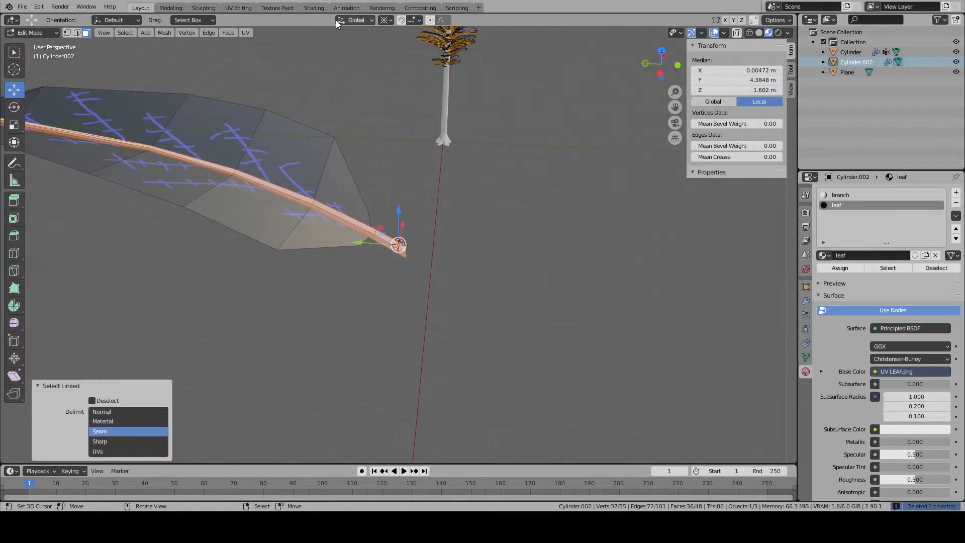
- Reselect only the leaf's linked stem faces in the UV Editing workspace to show their UVs over UV LEAF.png
left_click(249, 9)
scroll(252, 178, "down", 5)
key("a")
key("alt+a")
key("u")
key("Escape")
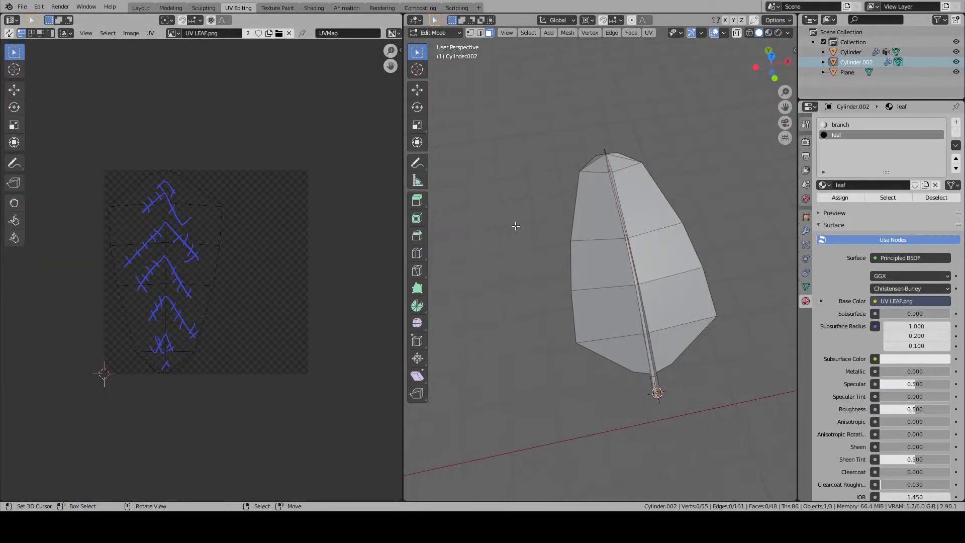
key("l")
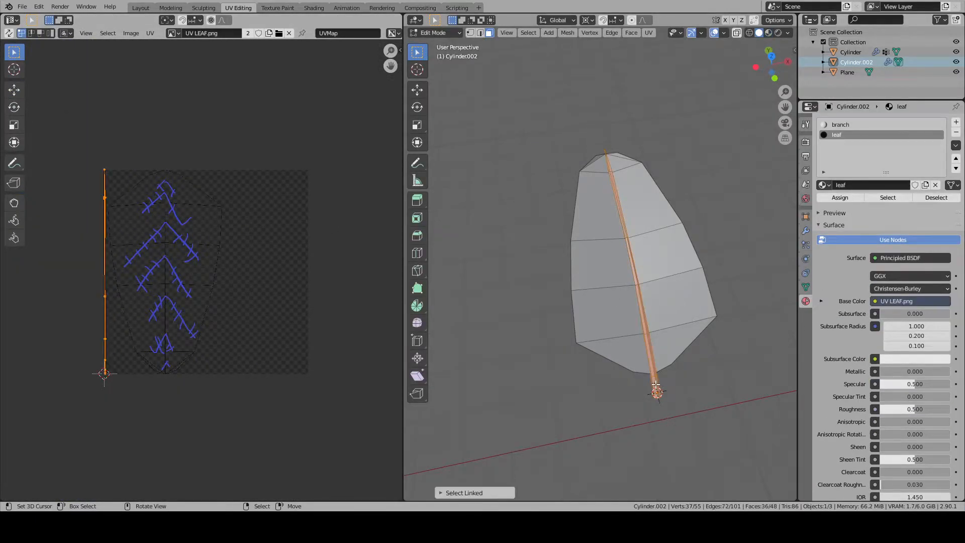
- Try unwrapping the selected stem faces with Unwrap and with Smart UV Project
key("u")
left_click(638, 355)
key("u")
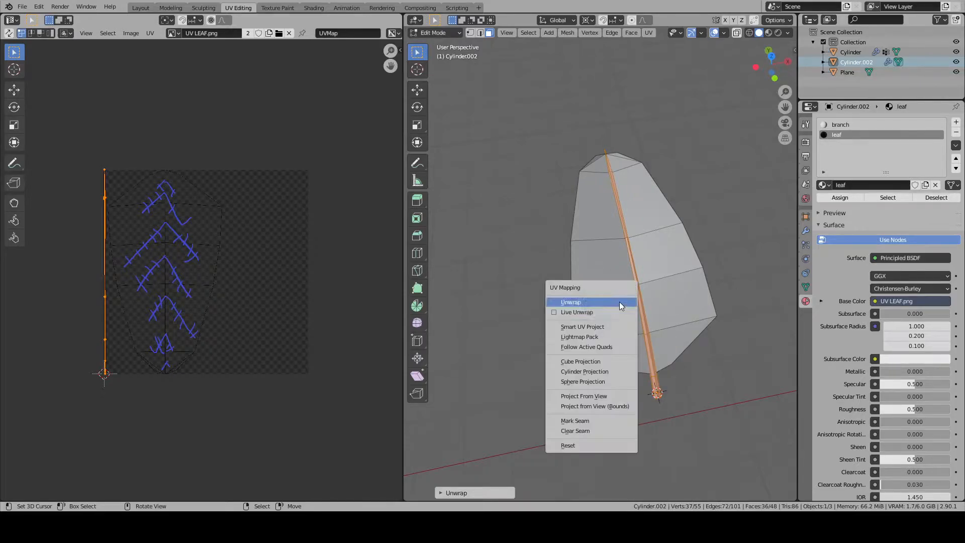
left_click(608, 330)
left_click(589, 411)
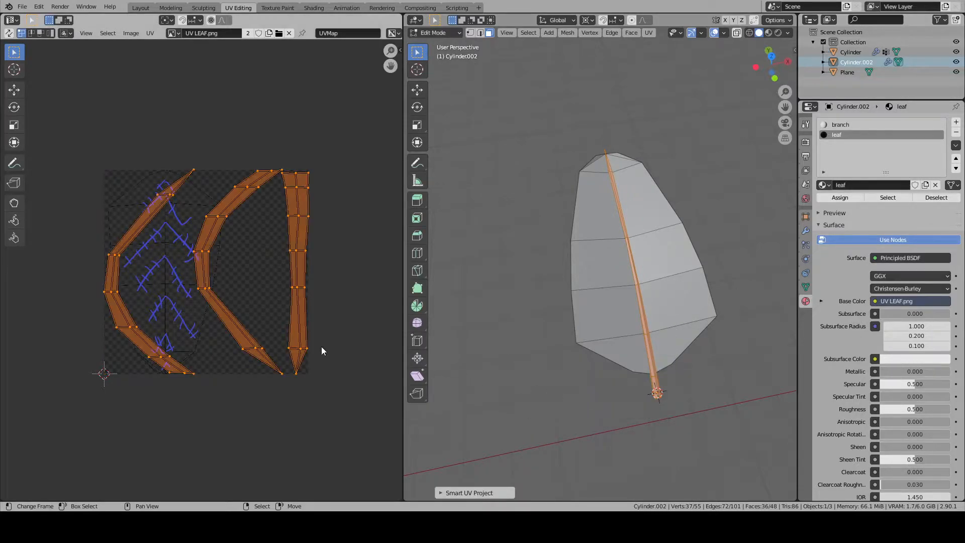
- Try Cylinder Projection on the stem faces, comparing the View on Poles, Align to Object and View on Equator directions
key("u")
left_click(629, 360)
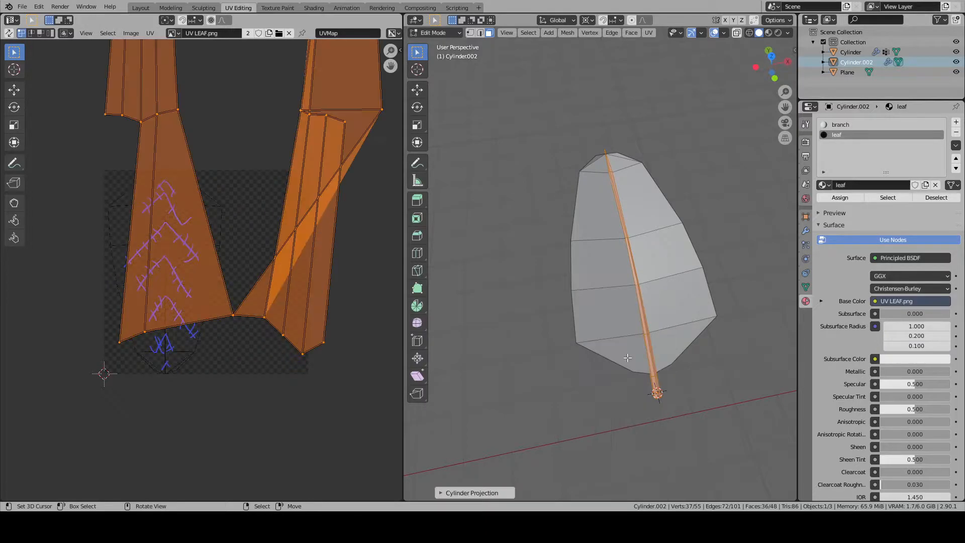
scroll(289, 290, "down", 7)
scroll(288, 284, "up", 3)
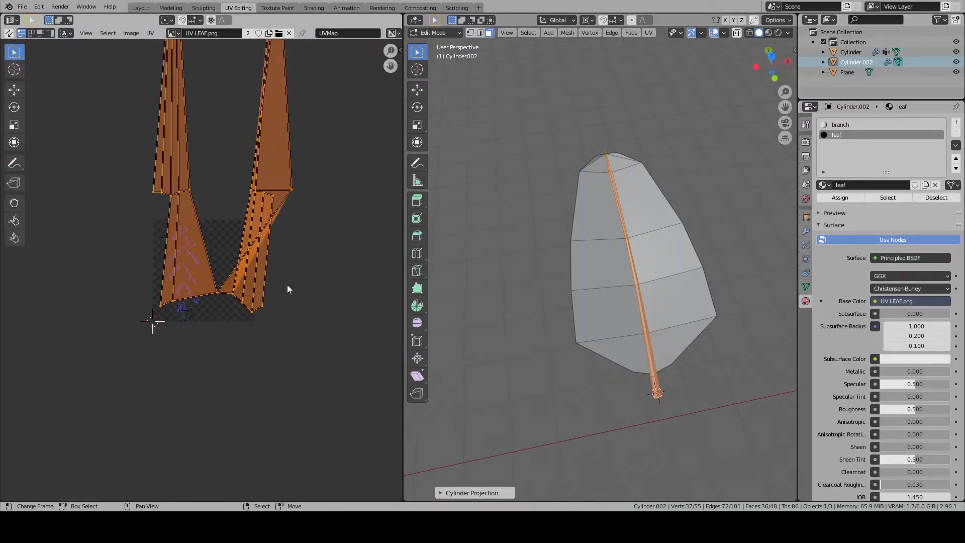
left_click(440, 493)
left_click(522, 434)
left_click(528, 442)
left_click(533, 435)
left_click(520, 456)
left_click(520, 437)
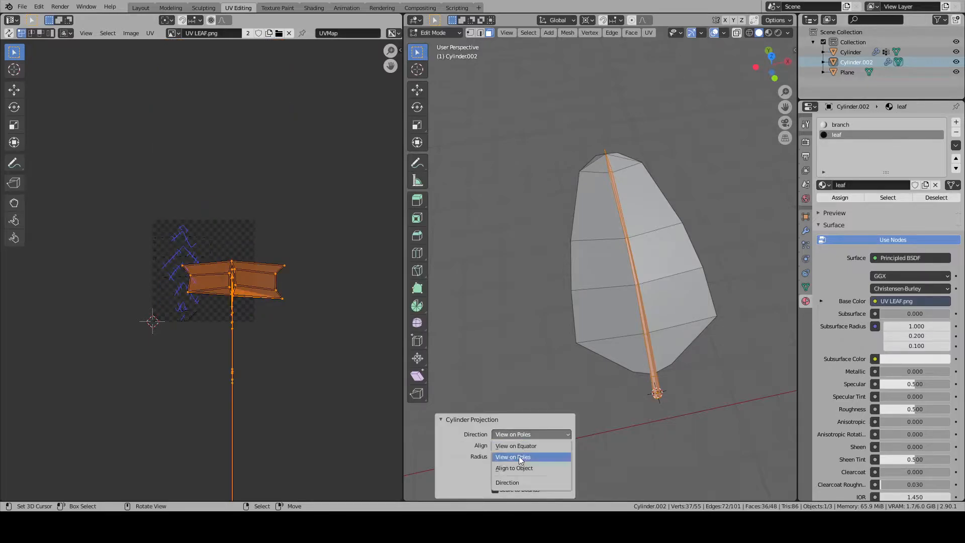
left_click(519, 466)
left_click(525, 437)
left_click(520, 446)
- Unwrap the stem faces with Smart UV Project using an angle limit of 66 and stretching to the UV bounds
middle_click_drag(628, 321, 597, 206)
key("u")
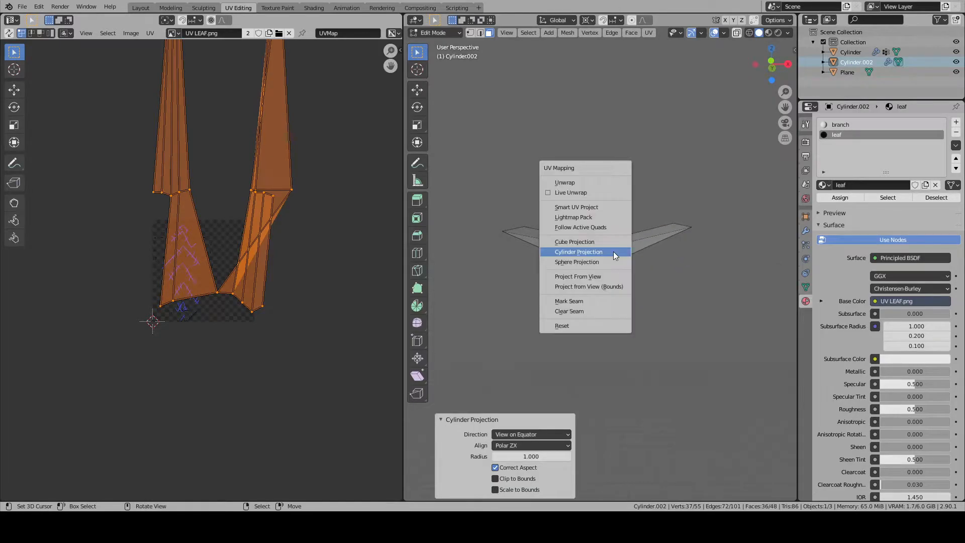
left_click(599, 204)
left_click(581, 281)
- Scale down the stem's UV islands, move them into the empty lower-right corner of UV LEAF.png, and leave Edit Mode
key("s")
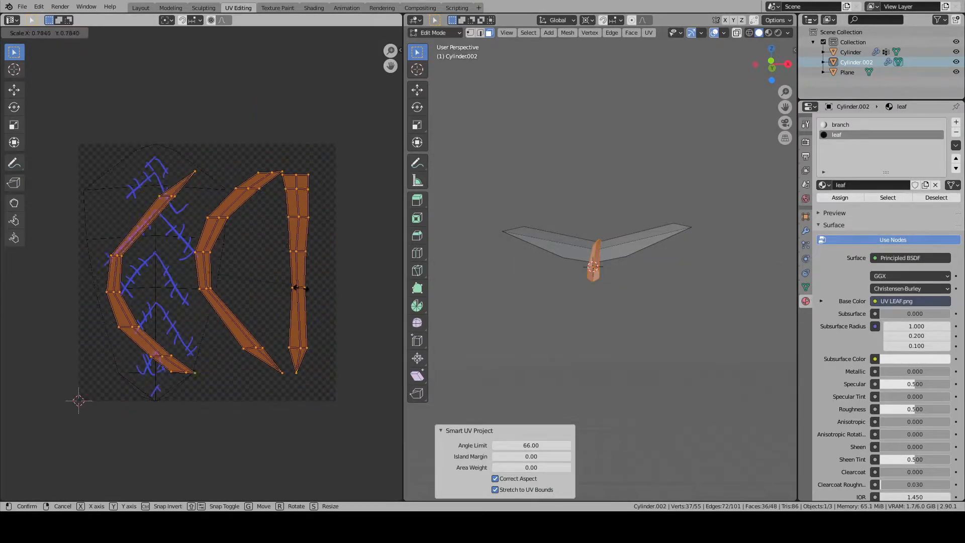
left_click(265, 286)
key("g")
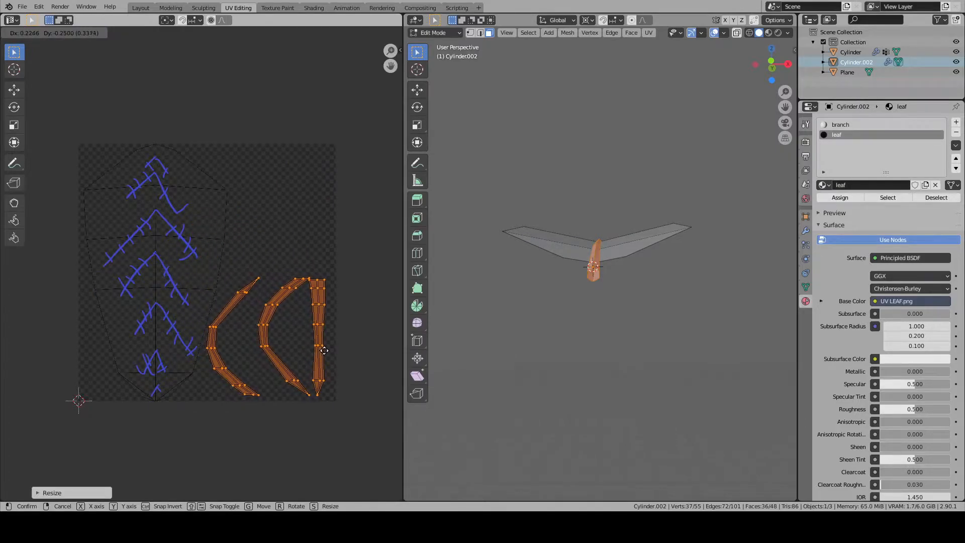
left_click(324, 351)
key("Tab")
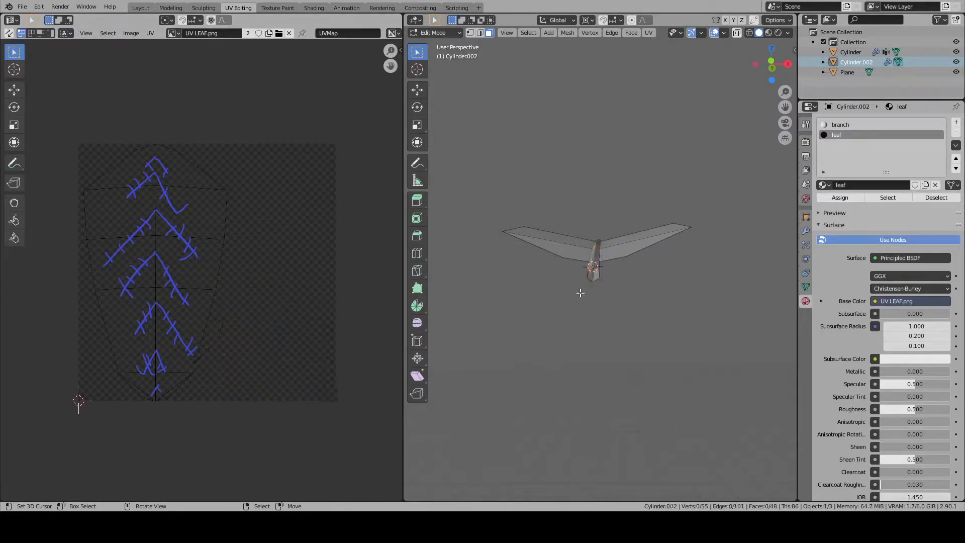
left_click(557, 253)
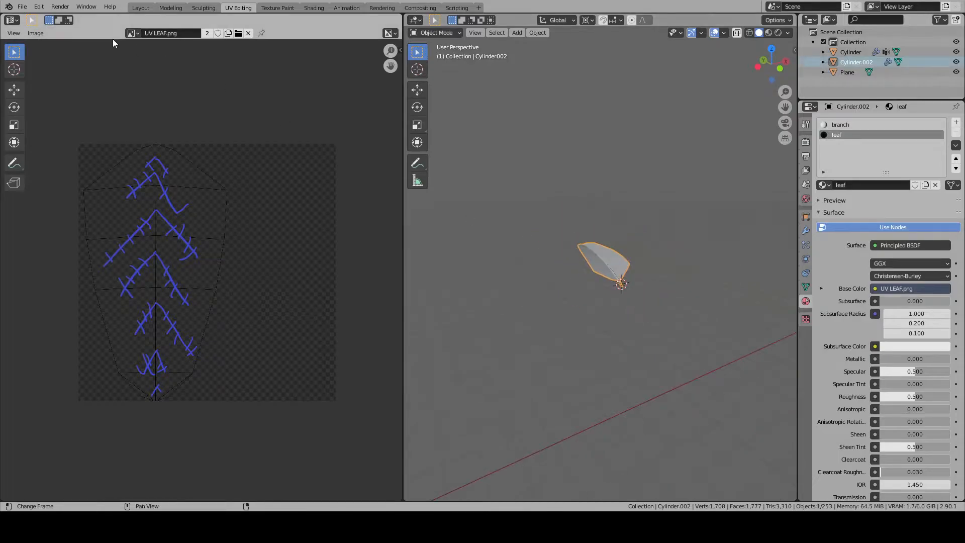
- Return to the Layout workspace, select the tree trunk, inspect its leaves up close, and show its particle settings
left_click(141, 8)
scroll(352, 161, "down", 8)
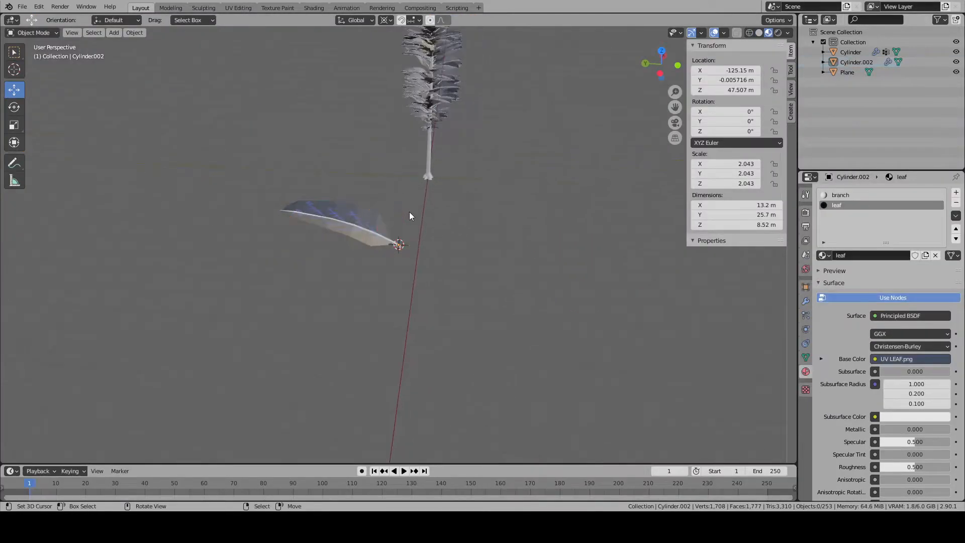
right_click(430, 96)
key("KP_Decimal")
scroll(429, 96, "up", 3)
middle_click_drag(429, 95, 376, 158)
key("alt+a")
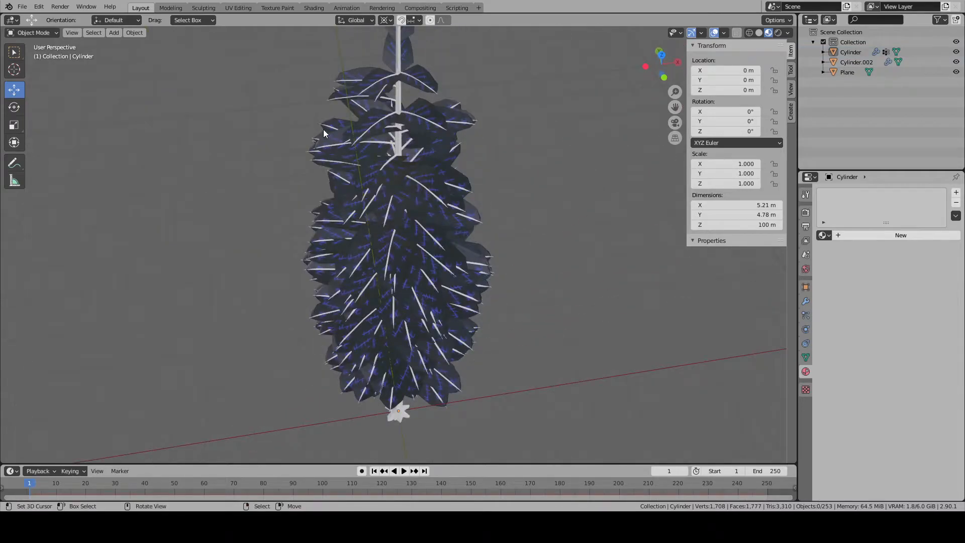
scroll(338, 144, "up", 5)
middle_click_drag(339, 144, 457, 218)
left_click(806, 315)
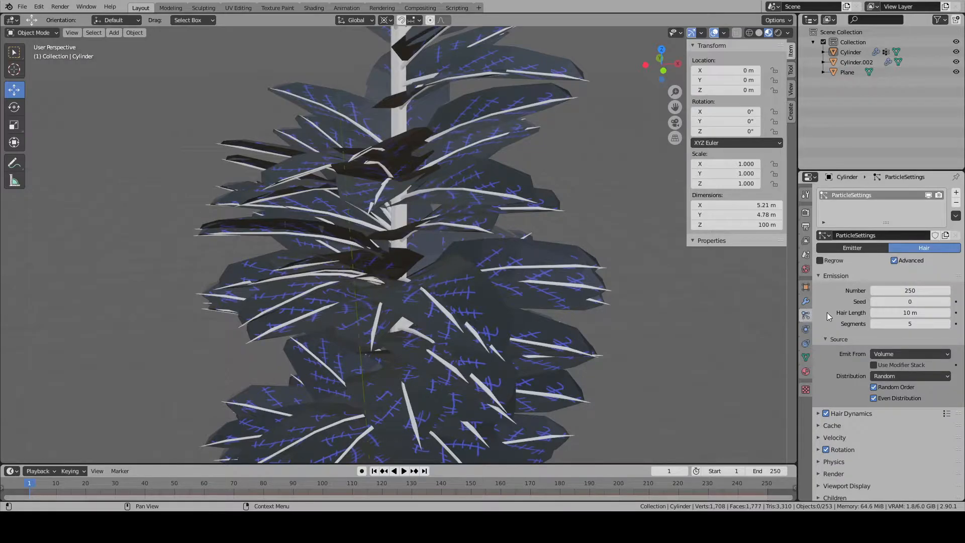
- Try a seed of 76 for the trunk's hair particles and check the leaf distribution
mouse_move(909, 302)
left_mouse_down()
mouse_move(922, 301)
mouse_move(909, 301)
left_mouse_up()
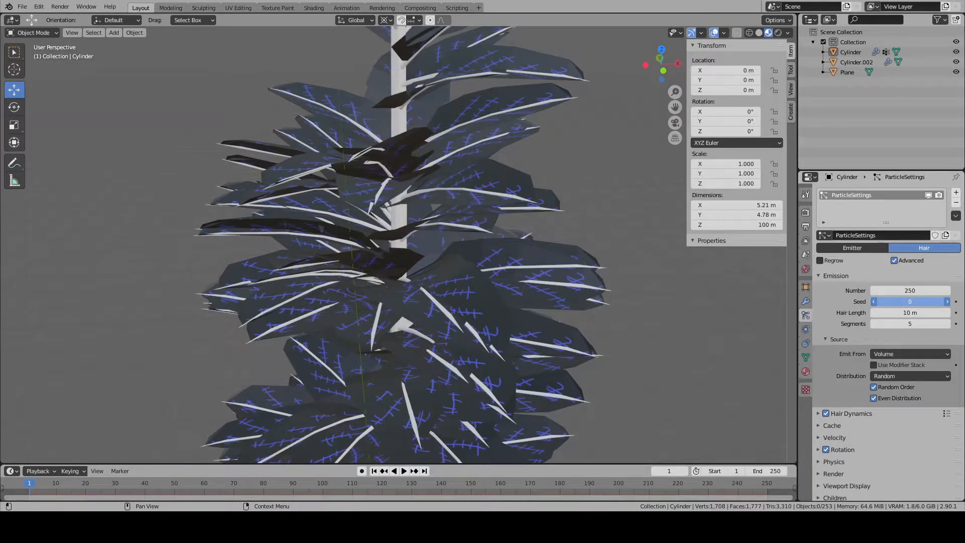
left_click(894, 302)
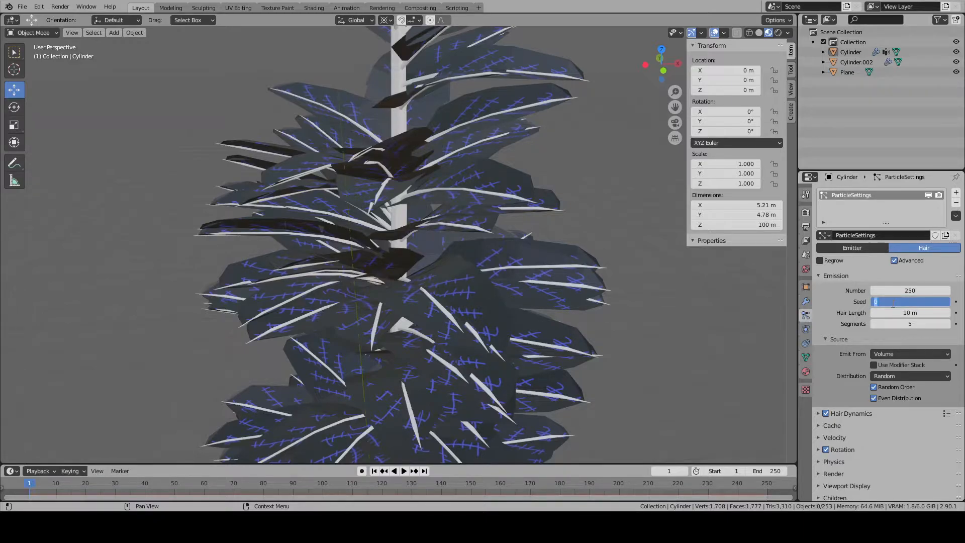
type("76")
key("Return")
scroll(519, 265, "down", 5)
key("a")
mouse_move(520, 265)
middle_mouse_down()
mouse_move(569, 263)
mouse_move(509, 265)
middle_mouse_up()
key("alt+a")
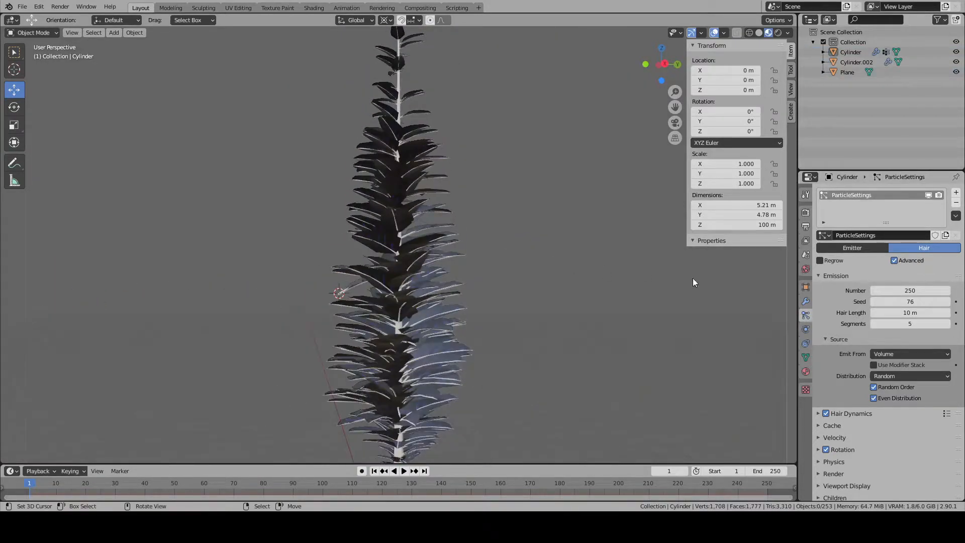
- Set the hair particle seed to 69 and view the whole tree
left_click(903, 301)
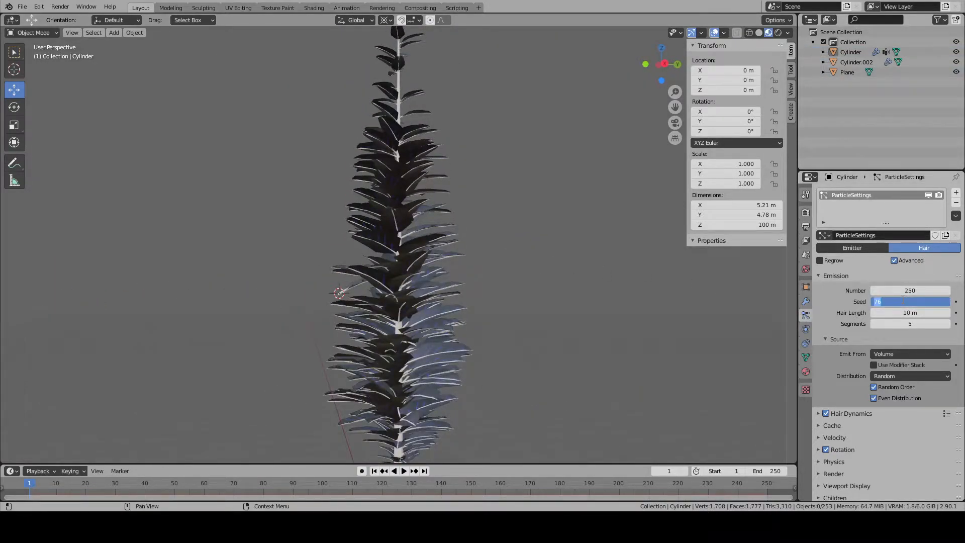
type("69")
key("Return")
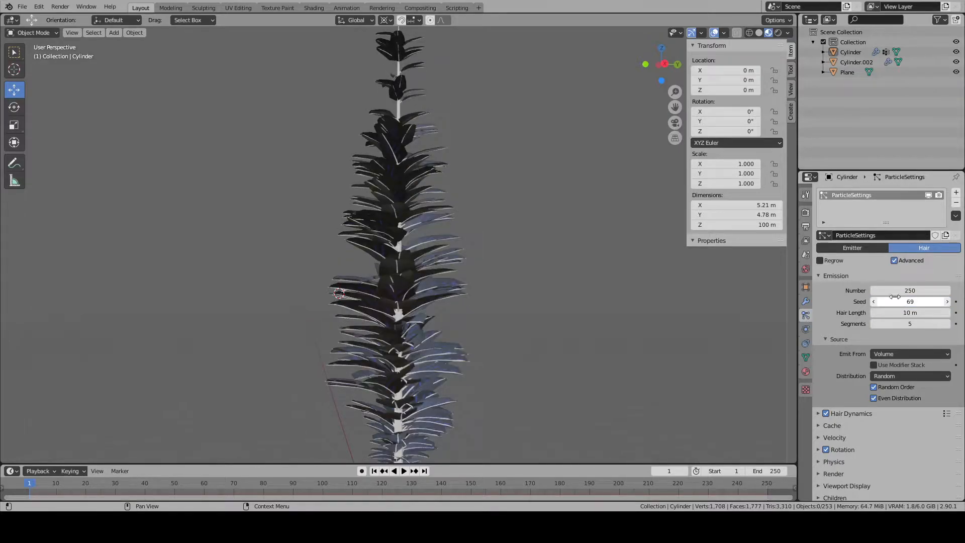
middle_click_drag(537, 353, 406, 350)
scroll(406, 349, "down", 5)
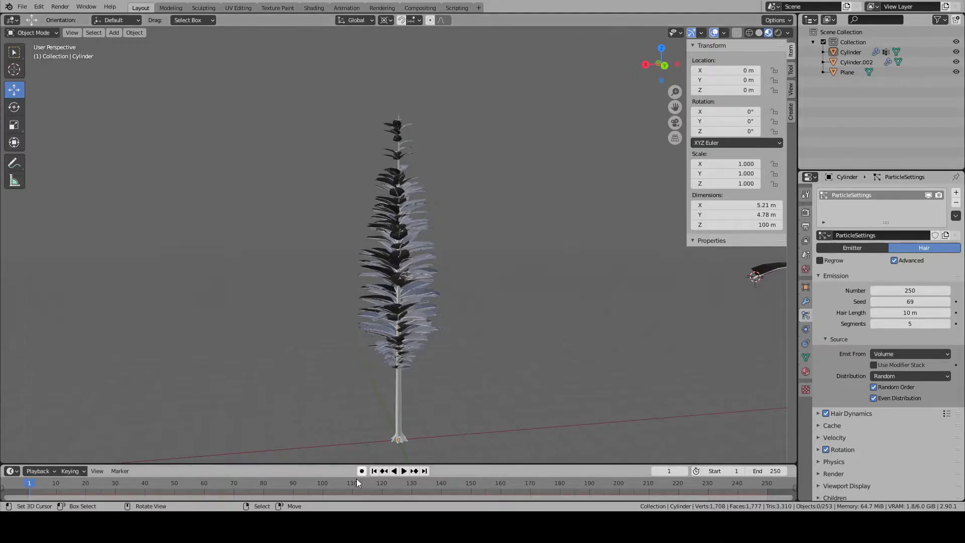
middle_click_drag(471, 355, 610, 318)
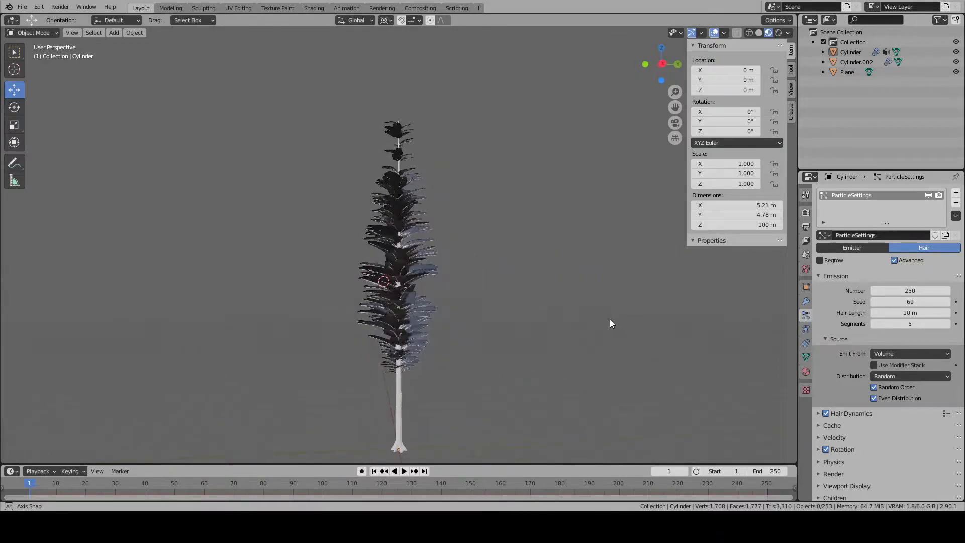
left_click(915, 302)
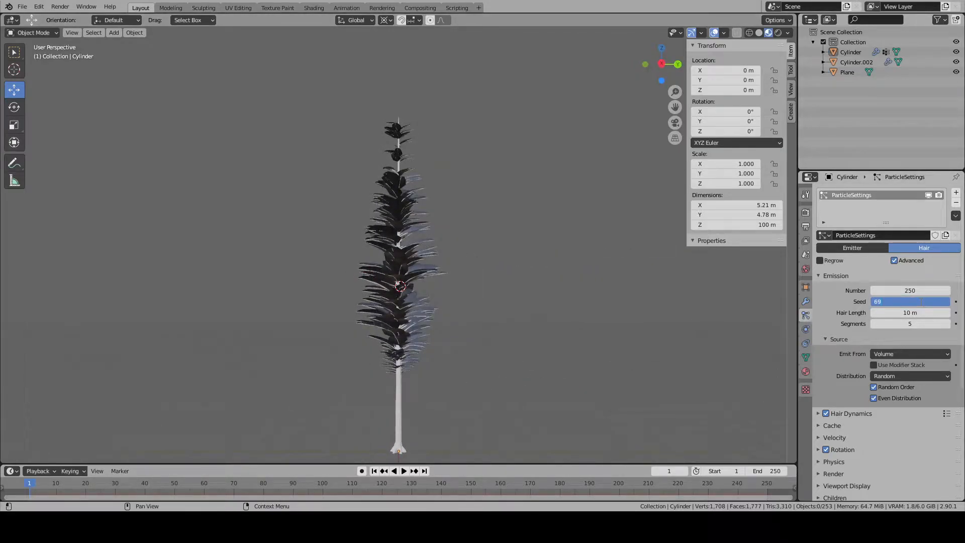
key("Return")
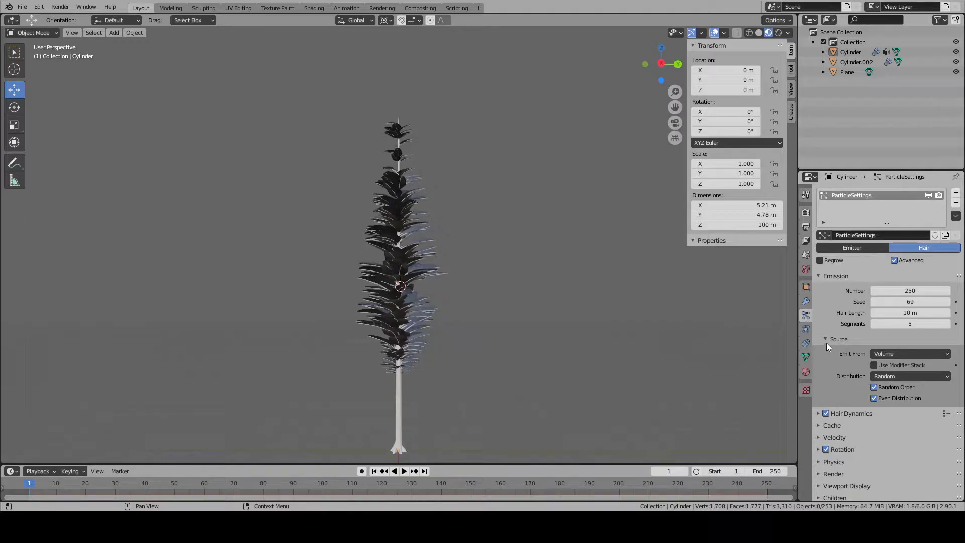
scroll(484, 292, "up", 5)
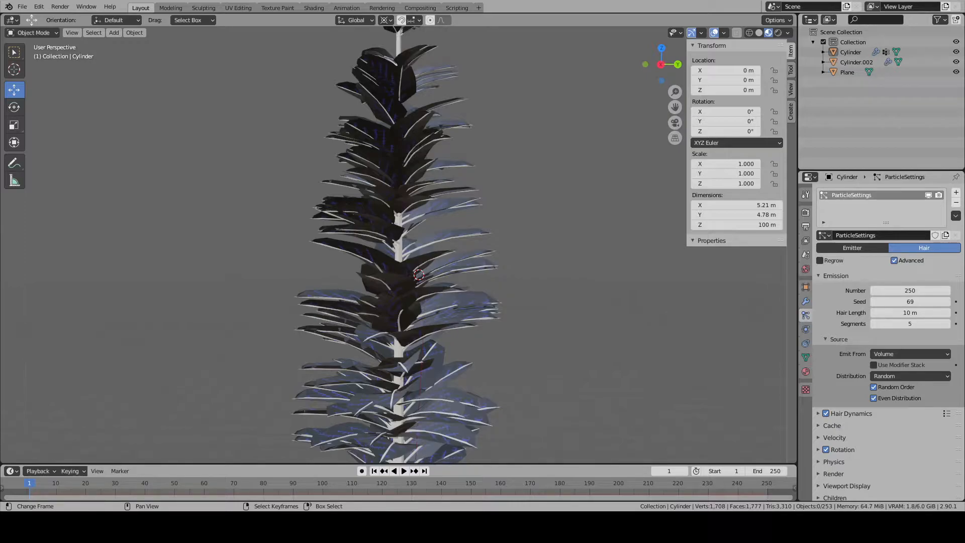
scroll(509, 300, "down", 5)
- Select the separate leaf branch, open it in Edit Mode and frame it in the view
left_click(322, 233)
key("Tab")
right_click(322, 232)
key("KP_Decimal")
scroll(326, 232, "down", 7)
middle_click_drag(424, 246, 410, 262)
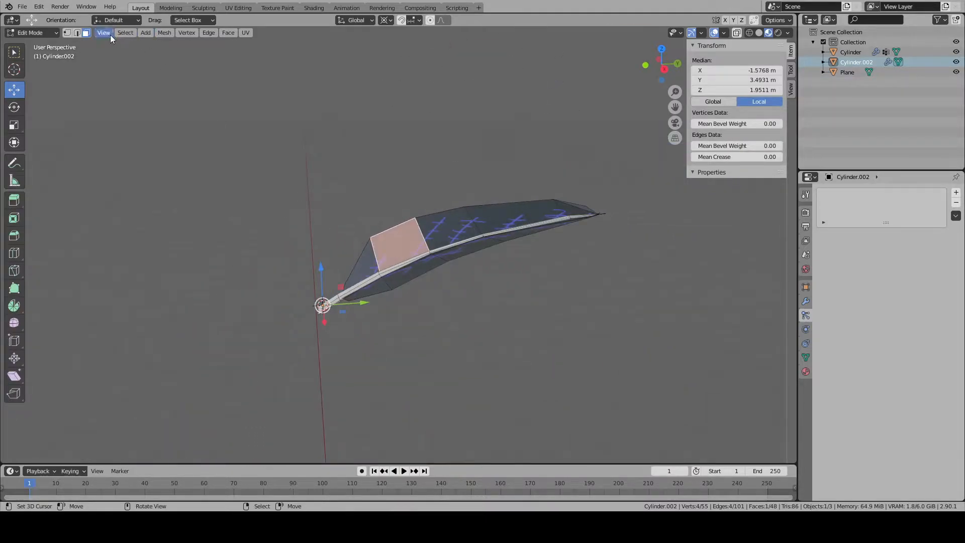
- Select the edge ring around the middle of the leaf's stem and rotate it about -1.28° in the right orthographic view
left_click(78, 33)
scroll(466, 267, "up", 3)
right_click(454, 258, "alt")
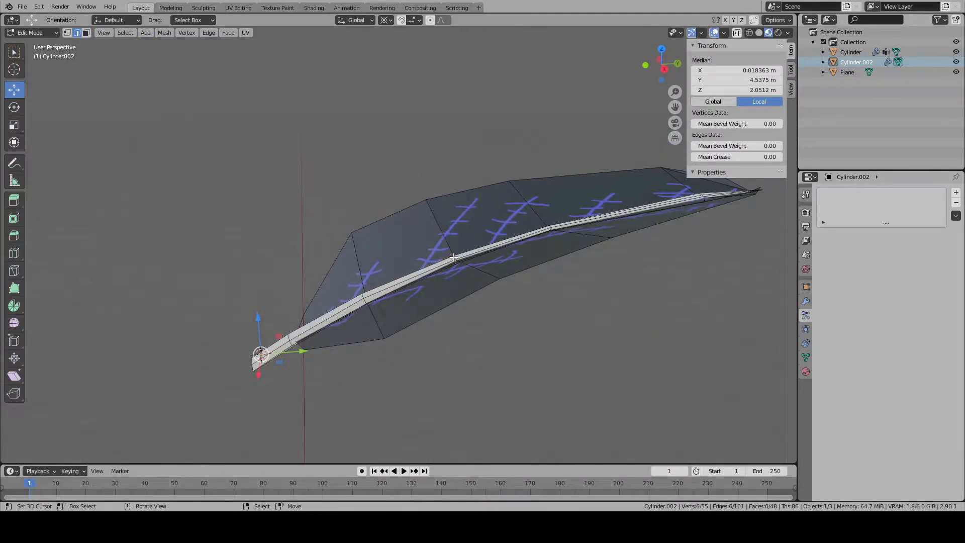
key("KP_3")
scroll(453, 255, "up", 5)
scroll(557, 278, "down", 1)
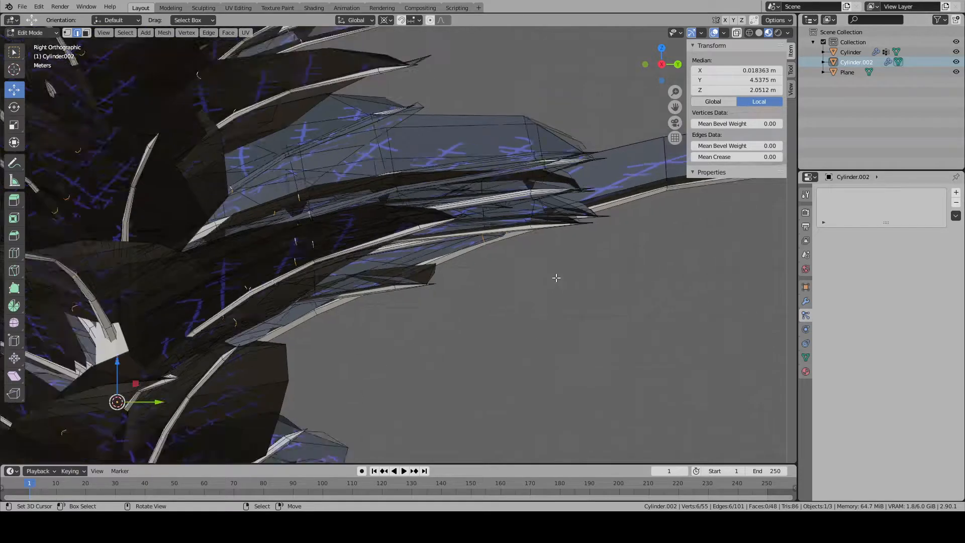
scroll(557, 278, "down", 4)
key("r")
left_click(548, 269)
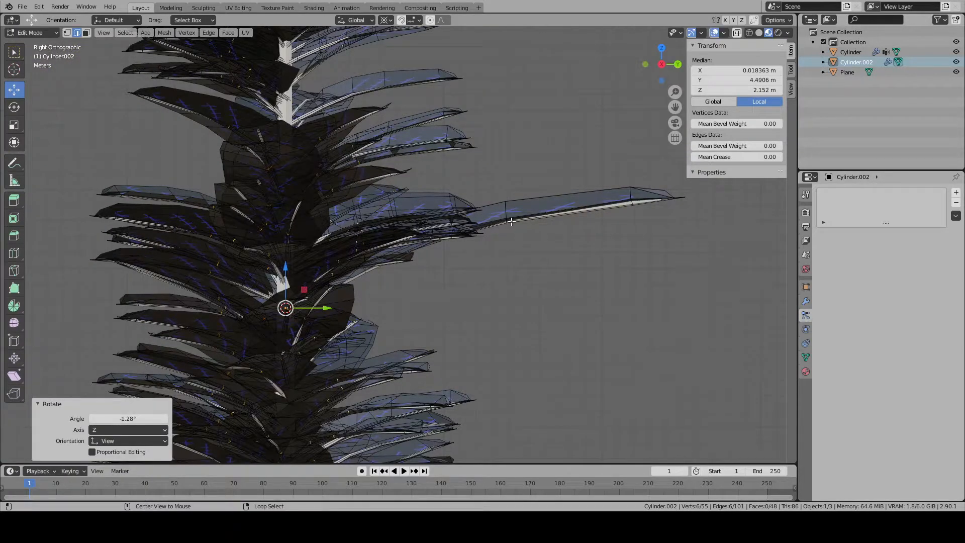
- Rotate the next edge ring along the stem slightly upward, and rotate the ring near the tip about -5.3°
key("r")
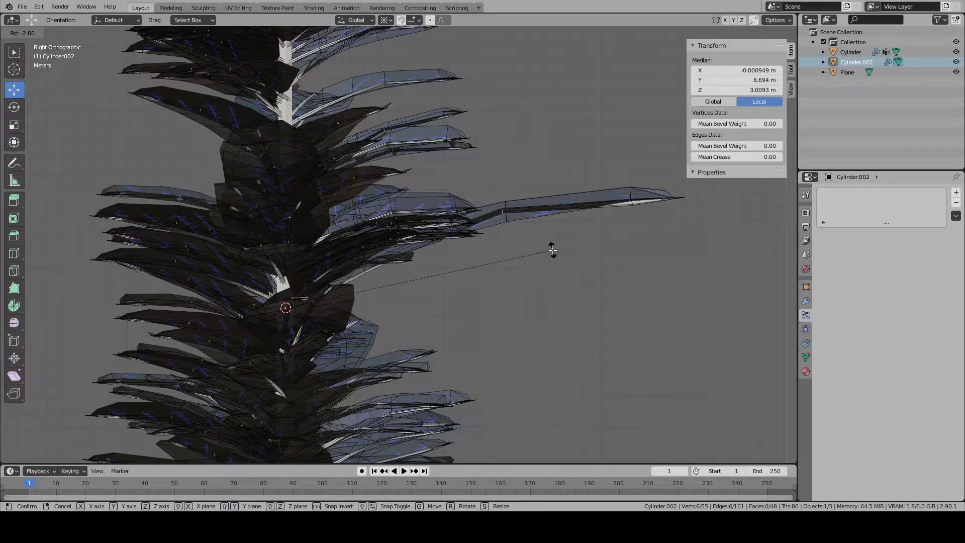
left_click(553, 250)
left_click(626, 207, "alt")
left_click(631, 207, "alt")
key("r")
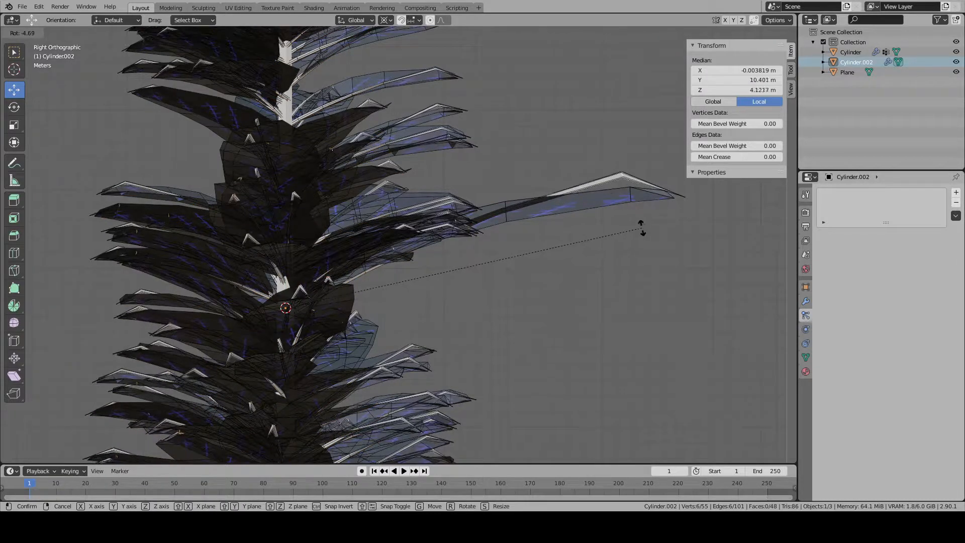
left_click(638, 219)
- Rotate the vertex at the stem's tip upward in line with the raised stem, and clear the selection
scroll(295, 122, "up", 4)
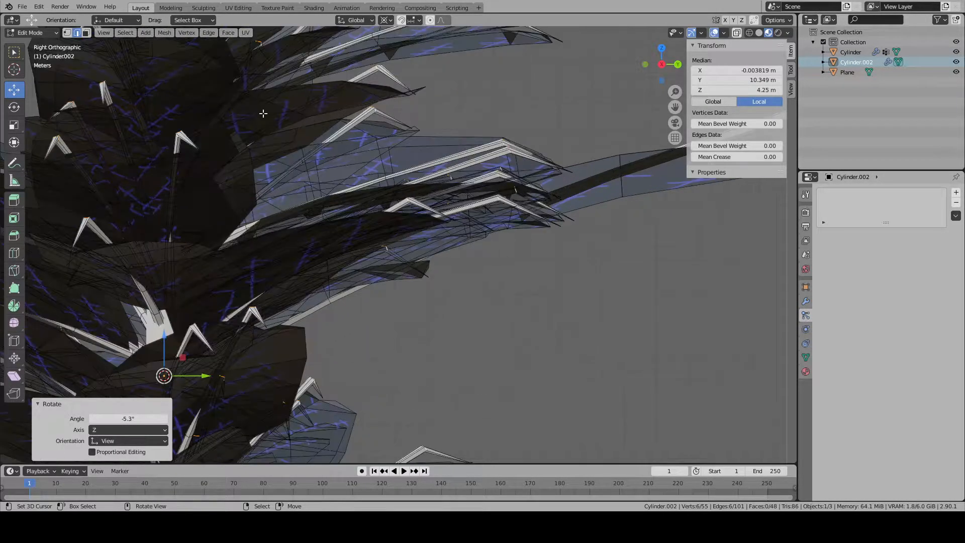
scroll(538, 159, "up", 2)
middle_click_drag(538, 159, 172, 243, "shift")
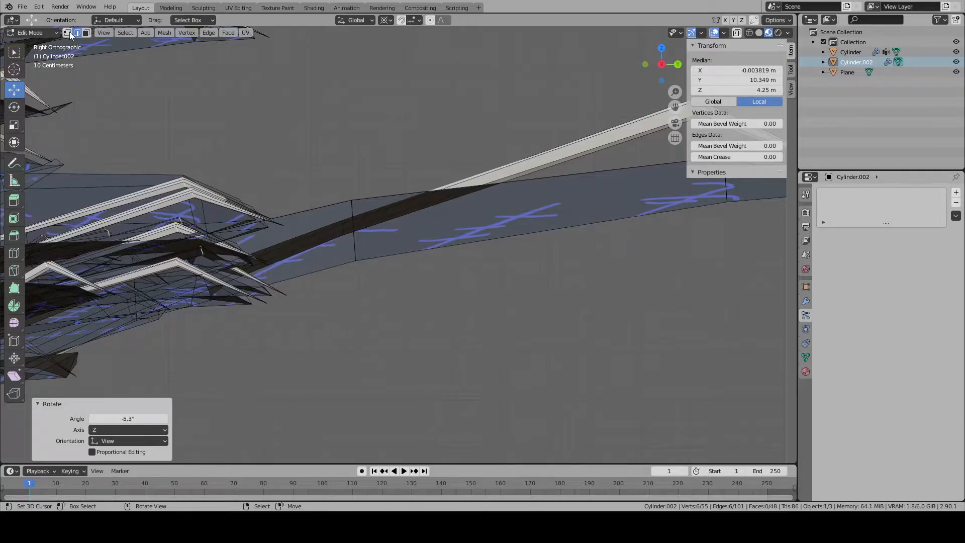
left_click(67, 33)
scroll(532, 200, "down", 5)
left_click(565, 225)
key("r")
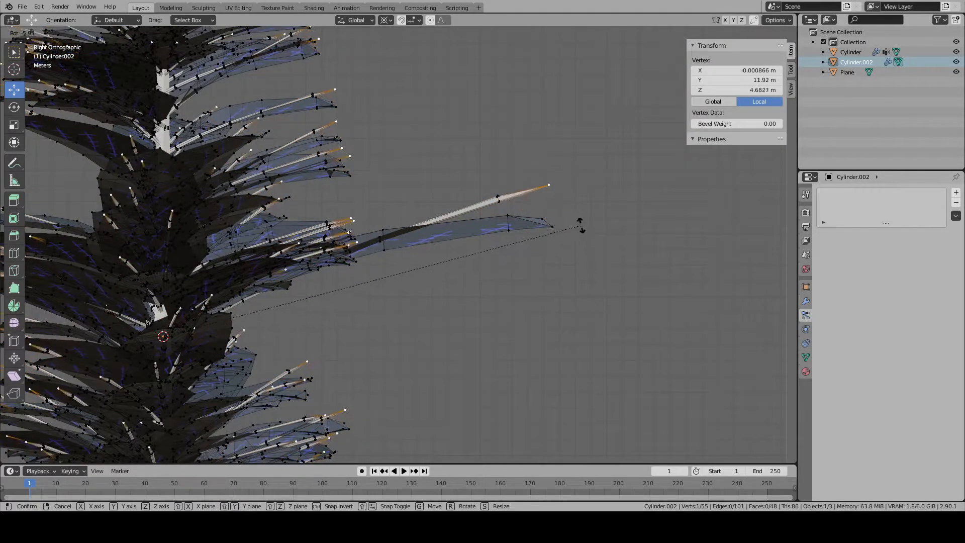
left_click(583, 224)
key("alt+a")
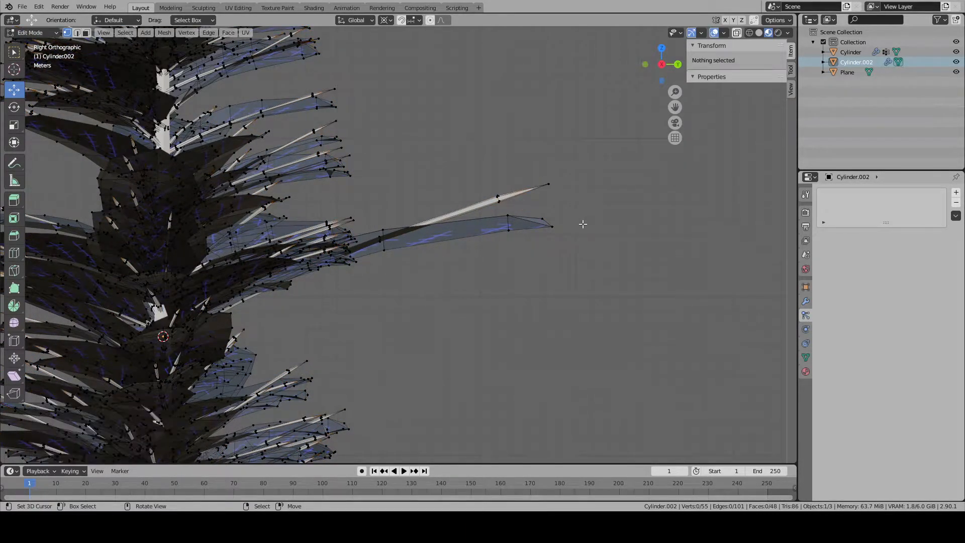
- Select the leaf blade's crosswise edges nearest the base and rotate them in the left orthographic view to follow the raised stem
scroll(533, 227, "up", 7)
middle_click_drag(505, 225, 566, 242)
scroll(565, 242, "down", 4)
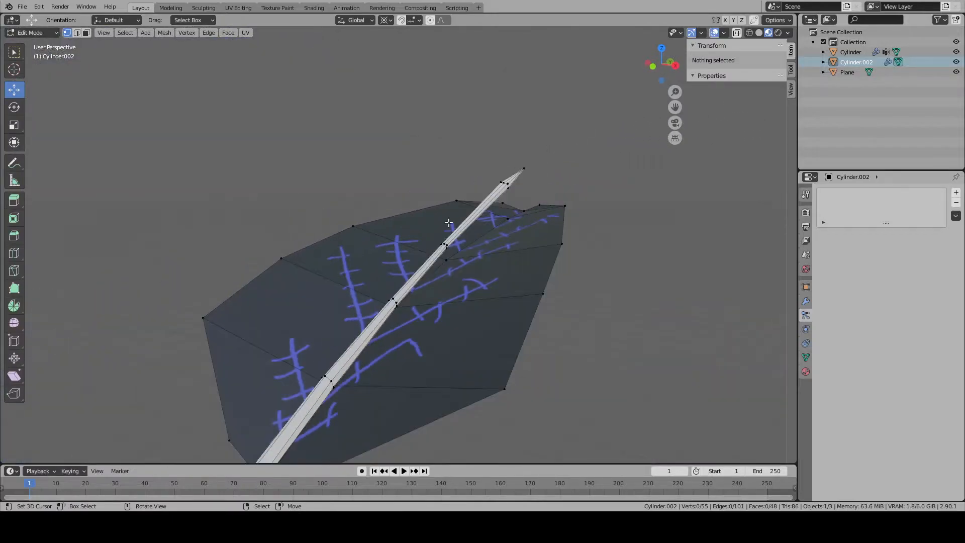
left_click(77, 32)
left_click(385, 376)
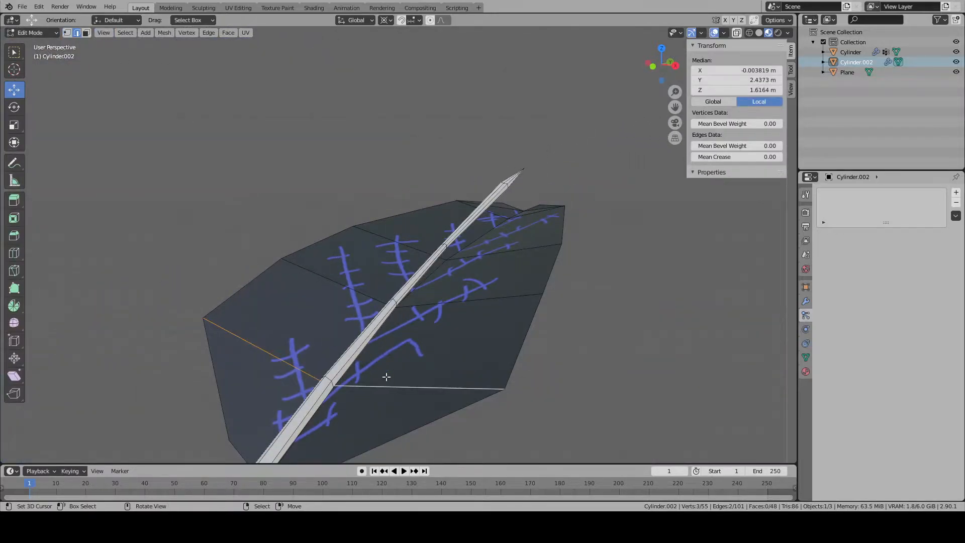
key("KP_3")
key("KP_1")
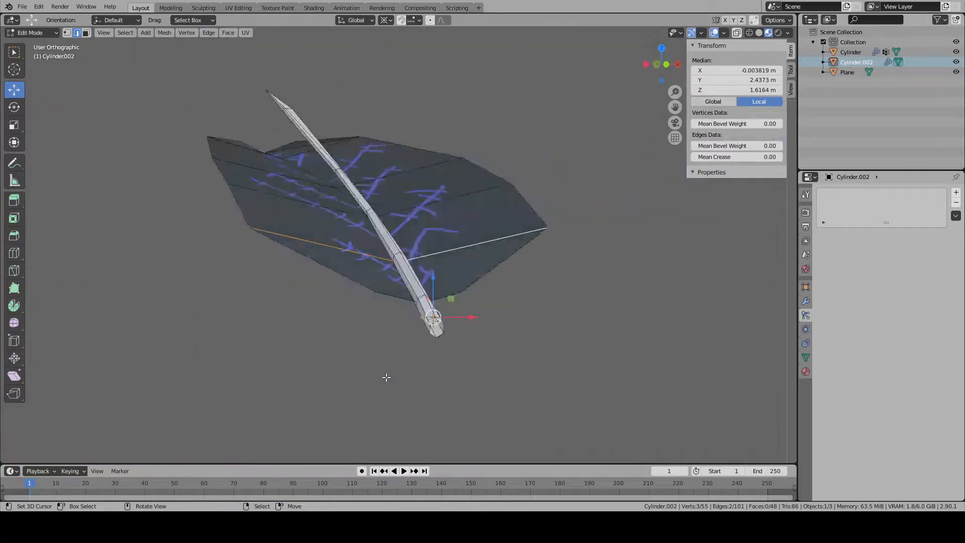
key("ctrl+KP_3")
scroll(493, 329, "up", 6)
key("r")
left_click(560, 265)
- Rotate the next two pairs of crosswise blade edges further along the leaf so they line up with the stem
scroll(377, 238, "down", 3)
left_click(223, 176, "alt")
key("r")
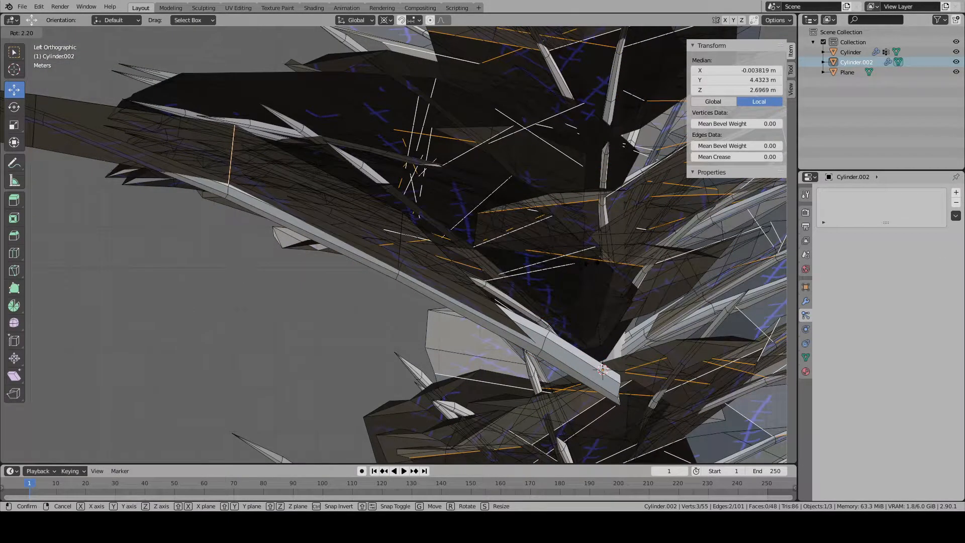
left_click(589, 259)
middle_click_drag(589, 259, 823, 331, "shift")
right_click(282, 207, "alt")
key("r")
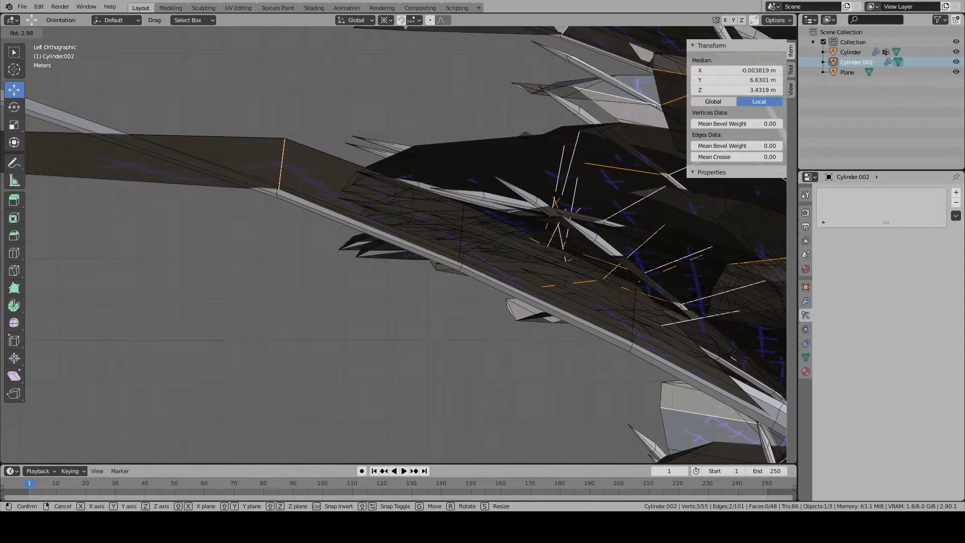
left_click(324, 228)
middle_click_drag(323, 228, 557, 311, "shift")
- Select the crosswise blade edges near the leaf's tip and rotate them upward onto the stem
middle_click_drag(282, 259, 324, 273, "shift")
right_click(224, 255, "alt")
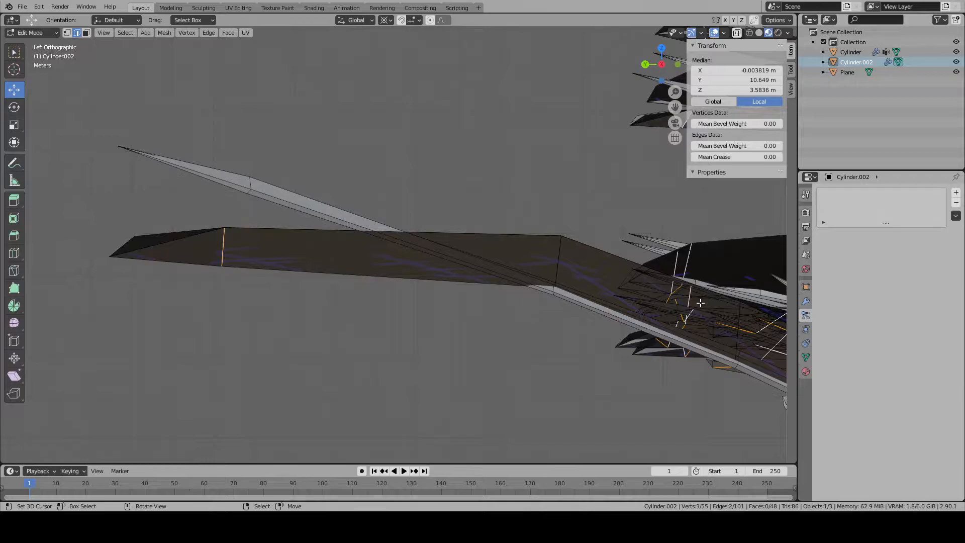
key("r")
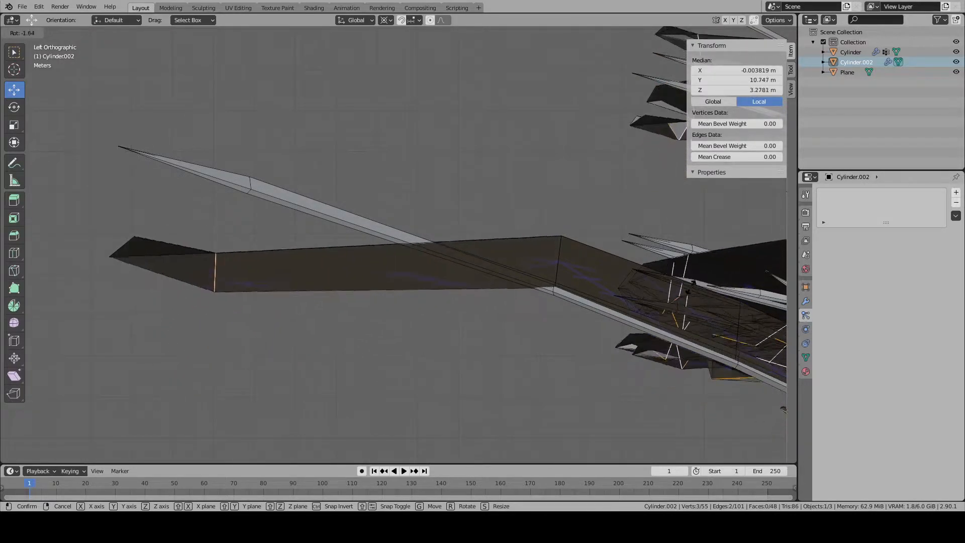
left_click(653, 192)
- Select the outermost edges at the blade's tip and rotate them about -5.9° in the right orthographic view to meet the stem
left_click(109, 256)
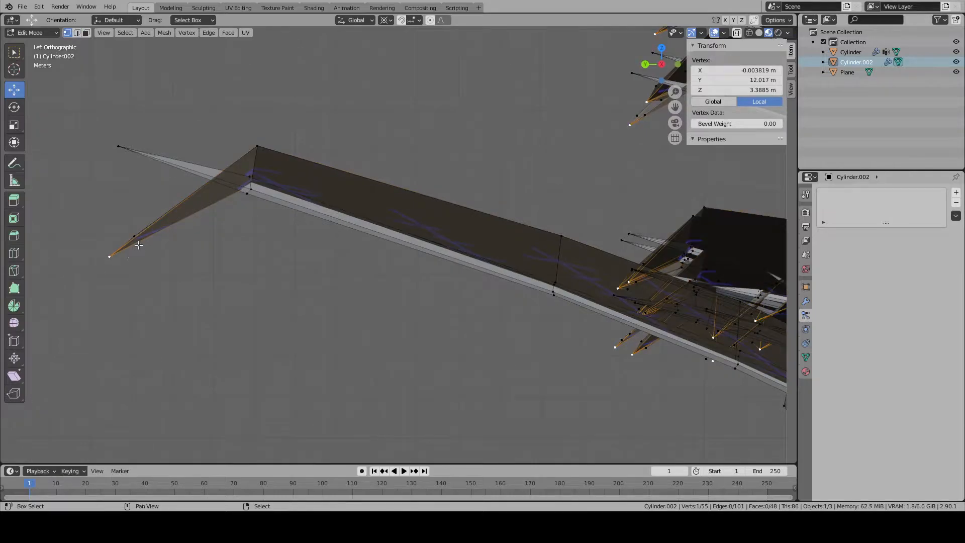
right_click(138, 242, "shift")
middle_click_drag(137, 241, 166, 263)
right_click(106, 232, "shift")
key("KP_3")
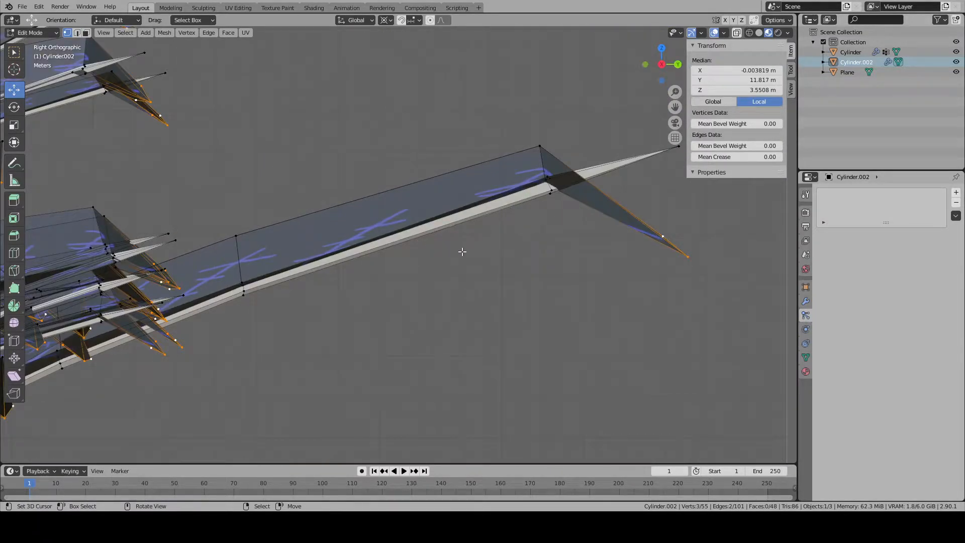
scroll(502, 264, "down", 1)
middle_click_drag(552, 269, 444, 360, "shift")
key("r")
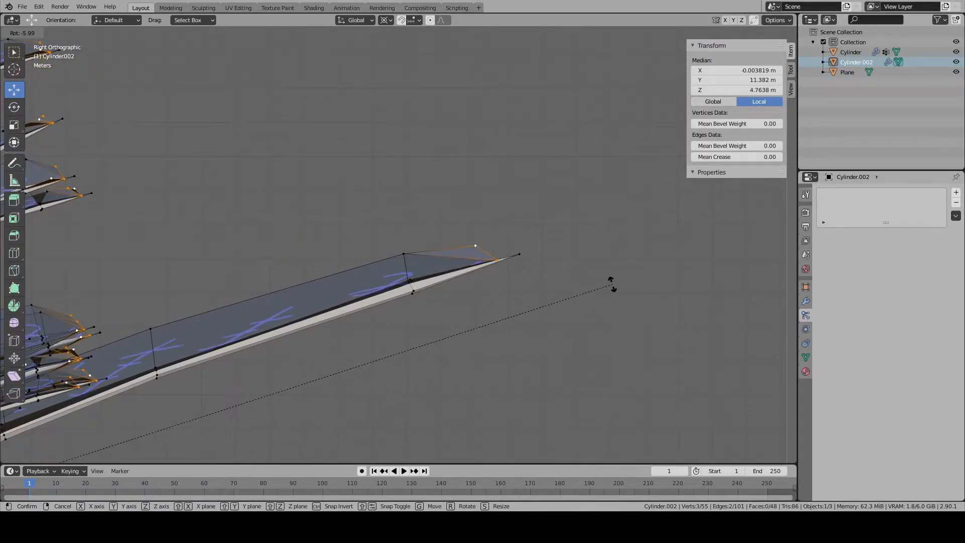
left_click(612, 283)
- Switch to edge selection and set the transform pivot to the selection's own centre
middle_click_drag(612, 283, 380, 342)
scroll(387, 343, "up", 5)
scroll(396, 345, "down", 6)
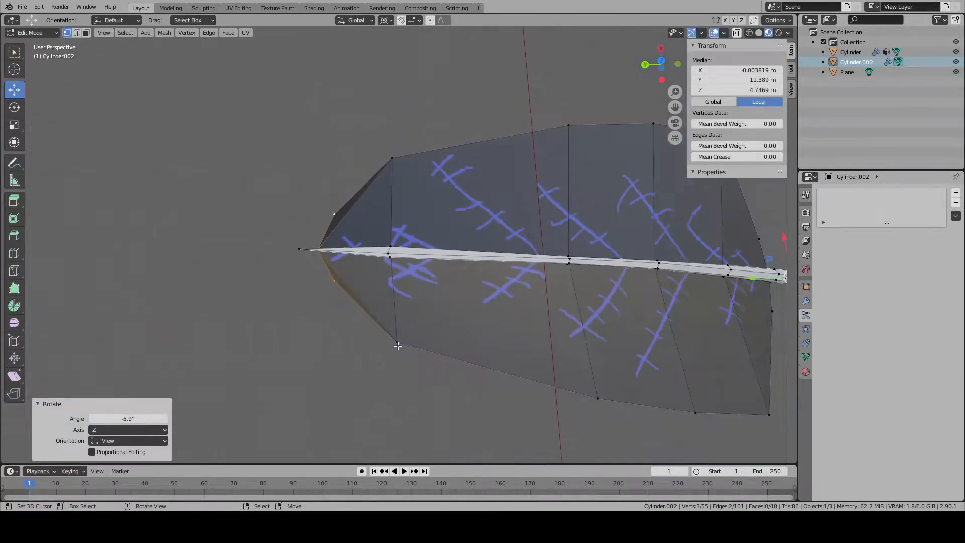
scroll(376, 302, "up", 8)
left_click(77, 34)
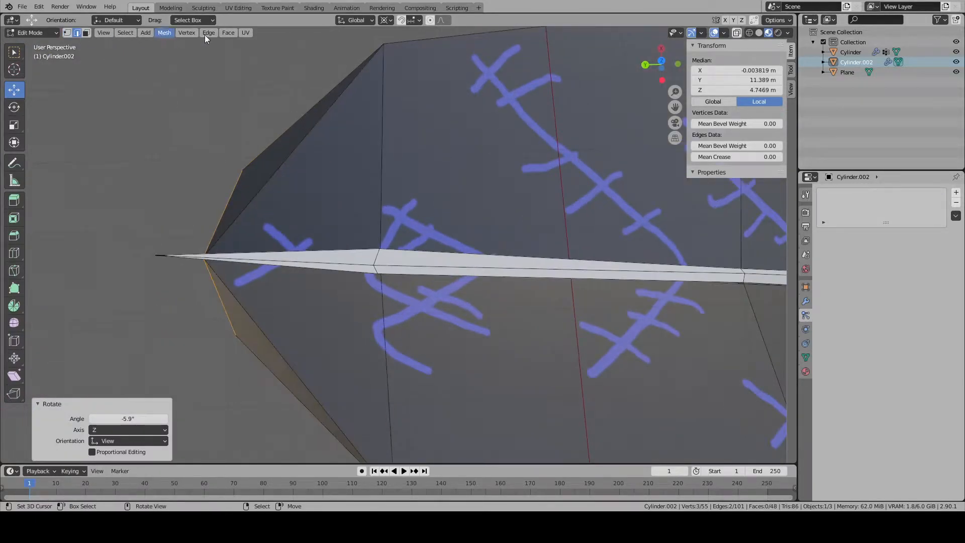
left_click(385, 20)
left_click(408, 55)
- Select the three vertices of the stem's ring near the leaf tip and scale them to about 0.509
scroll(377, 259, "up", 4)
right_click(374, 275)
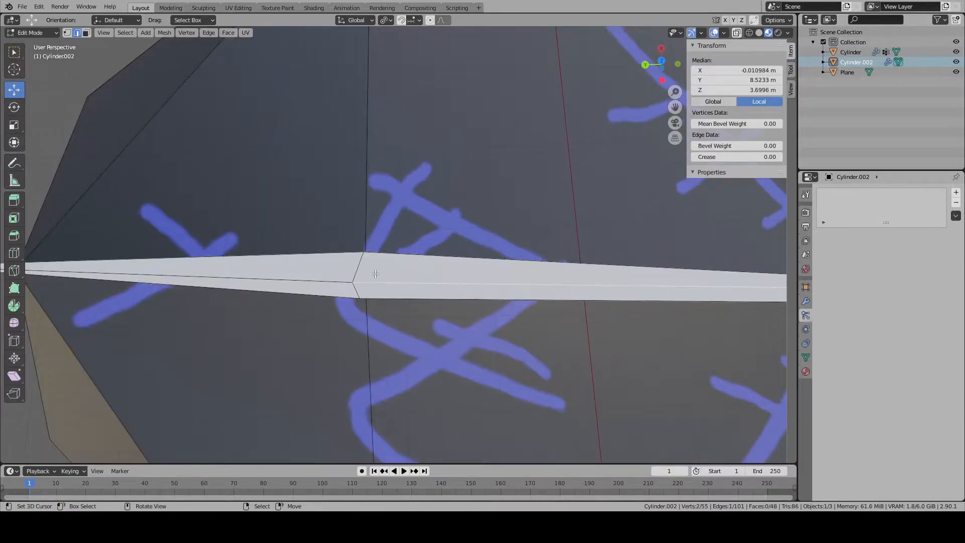
key("1")
left_click(363, 252)
left_click(360, 299, "shift")
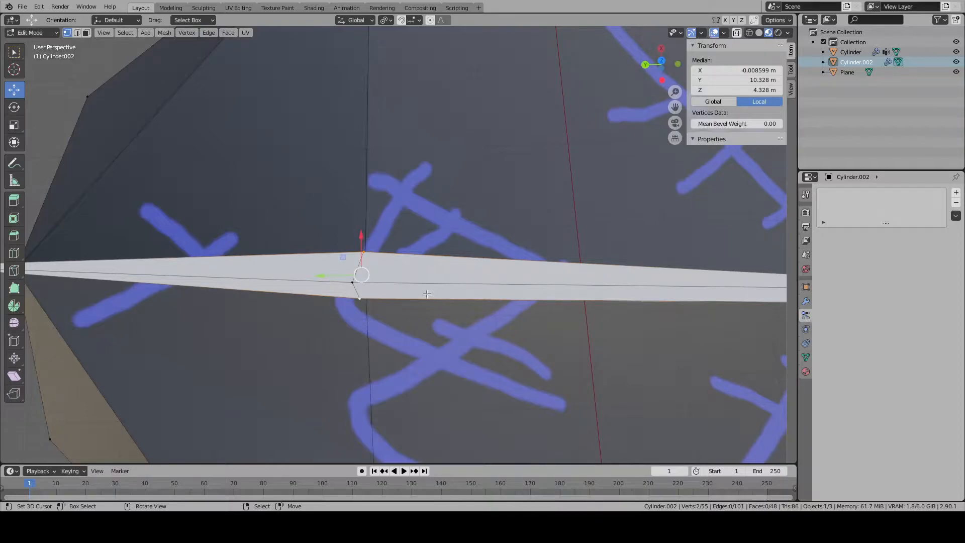
left_click(353, 283, "shift")
key("s")
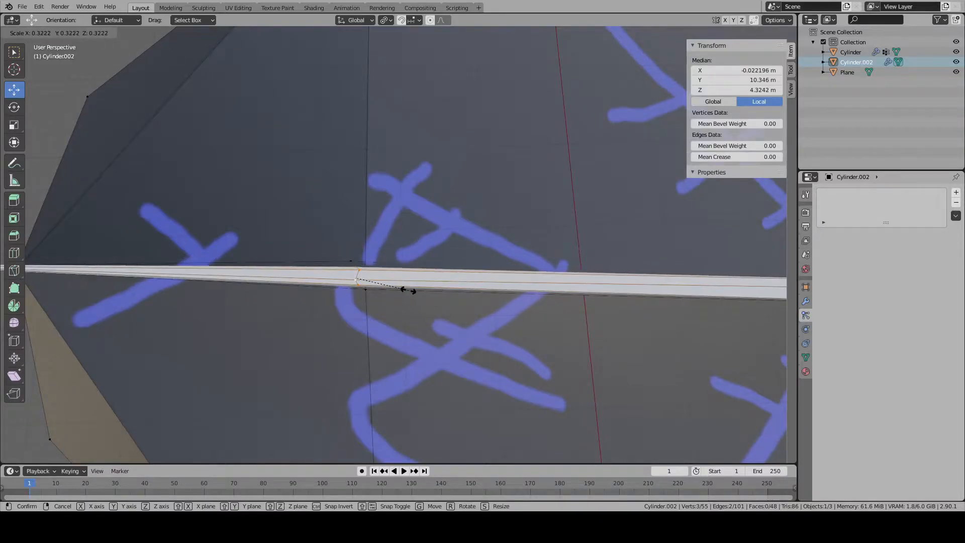
left_click(437, 295)
- Return to Object Mode, inspect the reshaped leaf branches on the tree from several sides, and select the tree
middle_click_drag(438, 295, 515, 254)
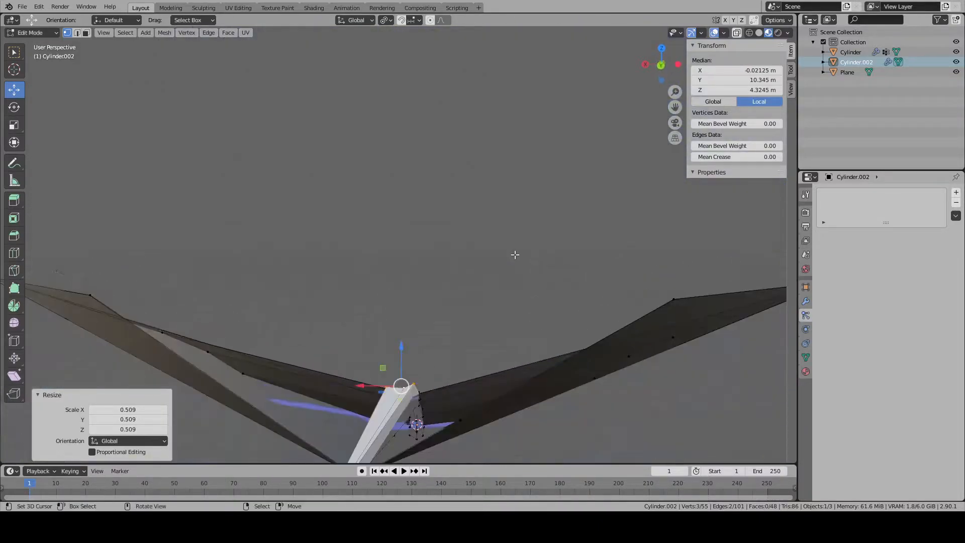
scroll(516, 255, "down", 3)
key("Tab")
key("alt+a")
scroll(526, 276, "down", 8)
middle_click_drag(515, 342, 478, 347)
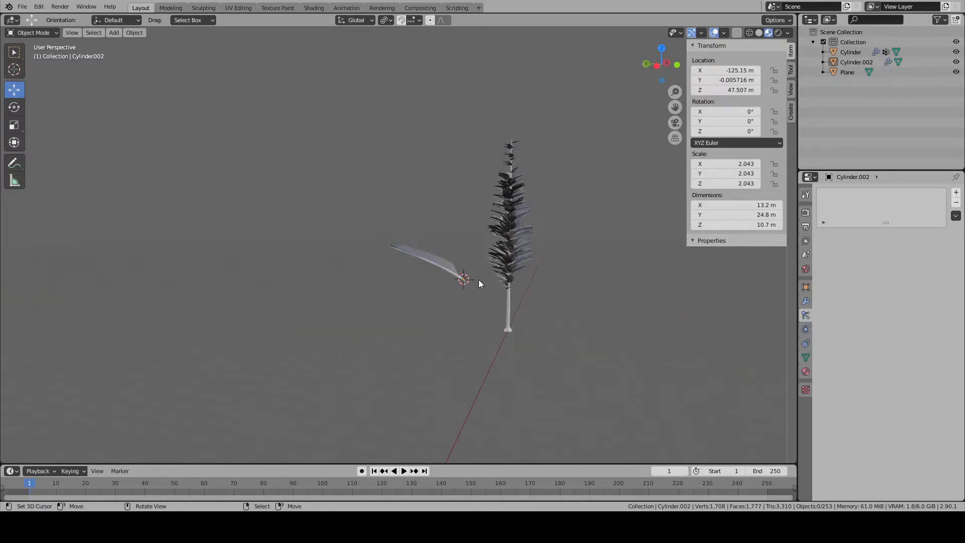
middle_click_drag(529, 283, 664, 271)
left_click(647, 251)
key("KP_Decimal")
left_click(56, 293)
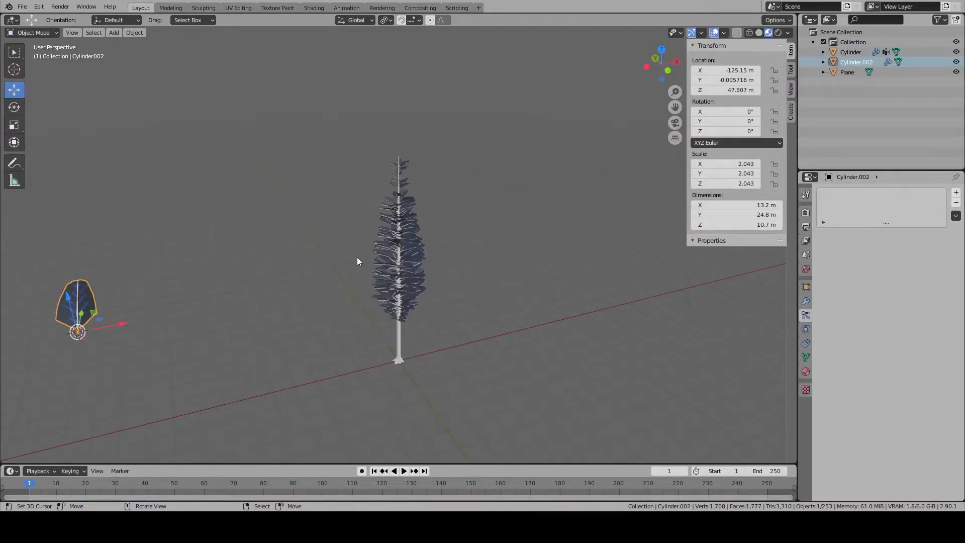
left_click(375, 256)
key("F3")
type("app")
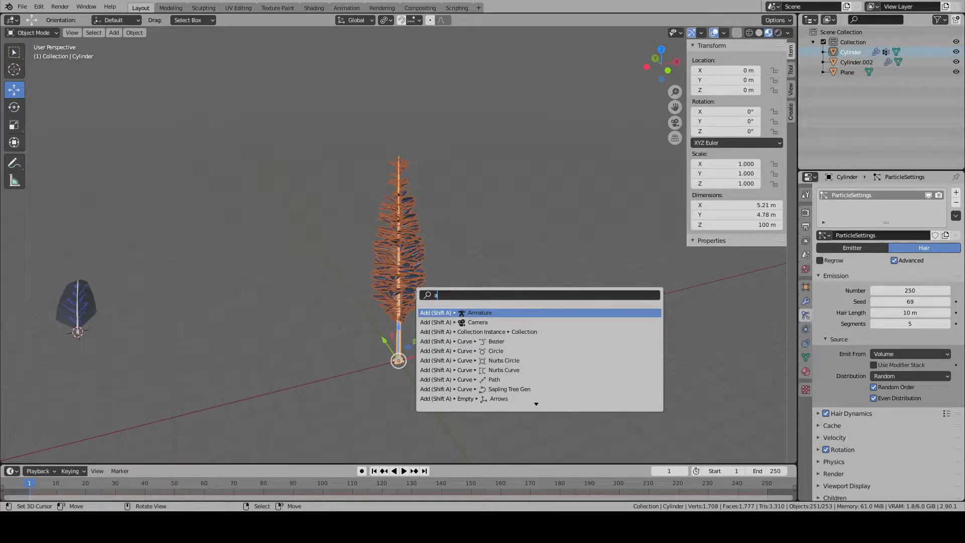
key("BackSpace")
key("BackSpace")
key("BackSpace")
key("Escape")
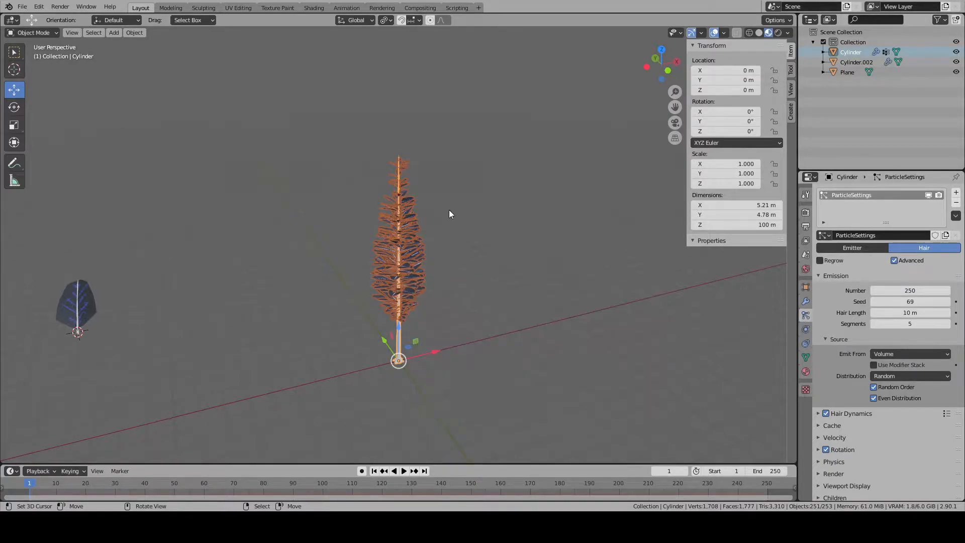
- Open the file operations for the current scene
left_click(21, 7)
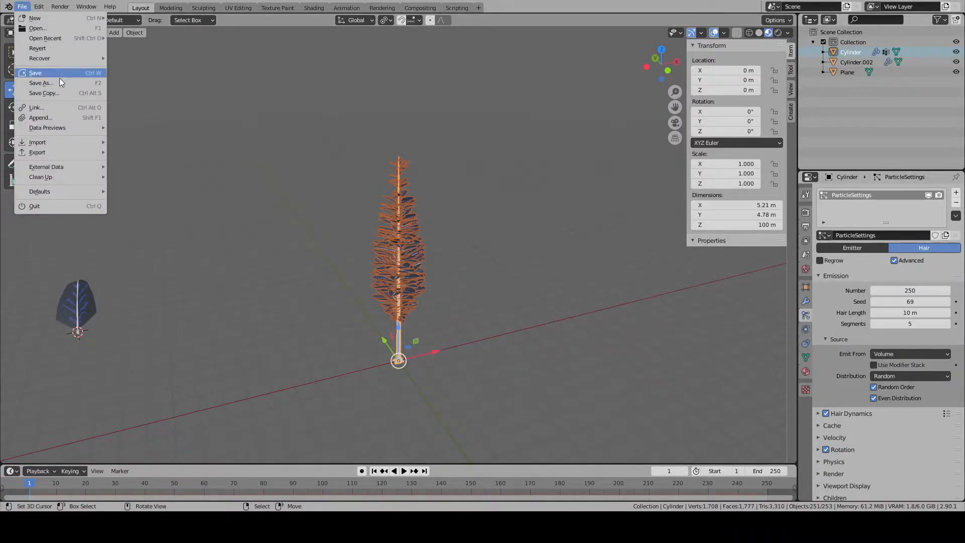
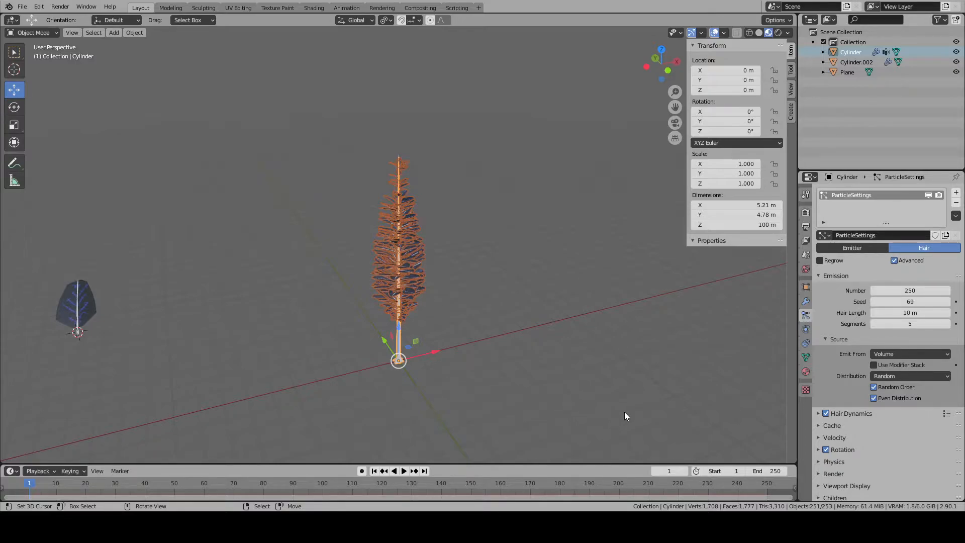
- Save the scene and convert the tree's hair particle system into real leaf branch objects
key("ctrl+s")
scroll(439, 328, "up", 4)
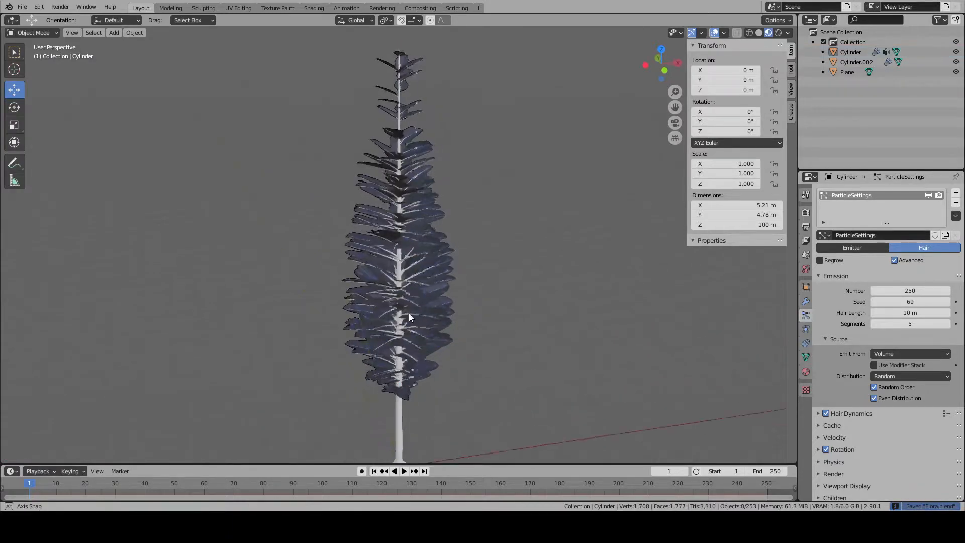
left_click(806, 302)
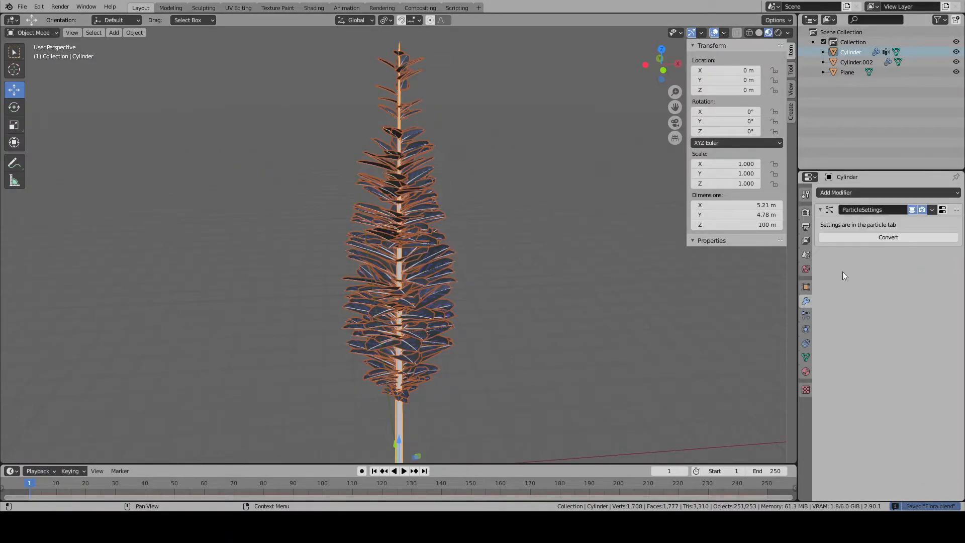
key("ctrl+a")
key("ctrl+z")
left_click(889, 237)
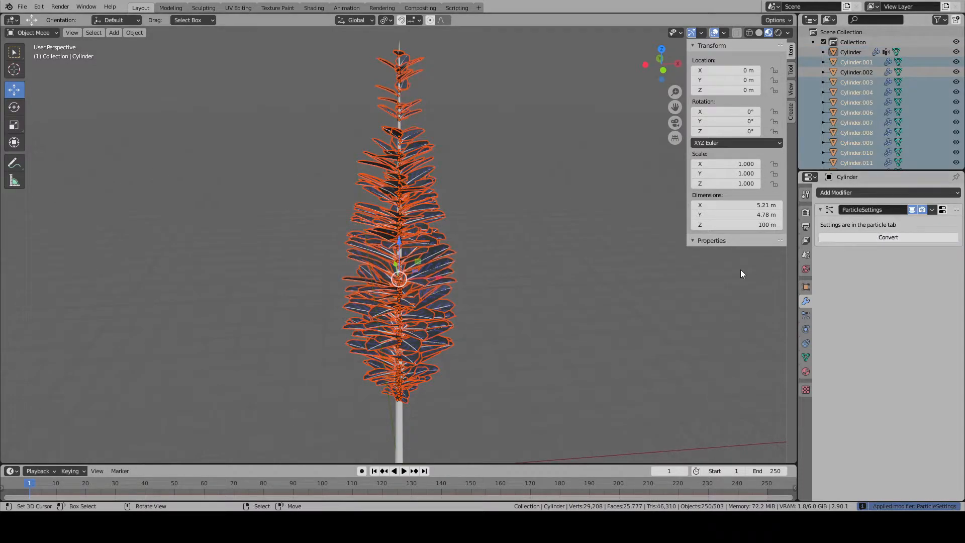
- Select the original leaf branch standing beside the tree and delete it
left_click(608, 272)
scroll(226, 275, "down", 3)
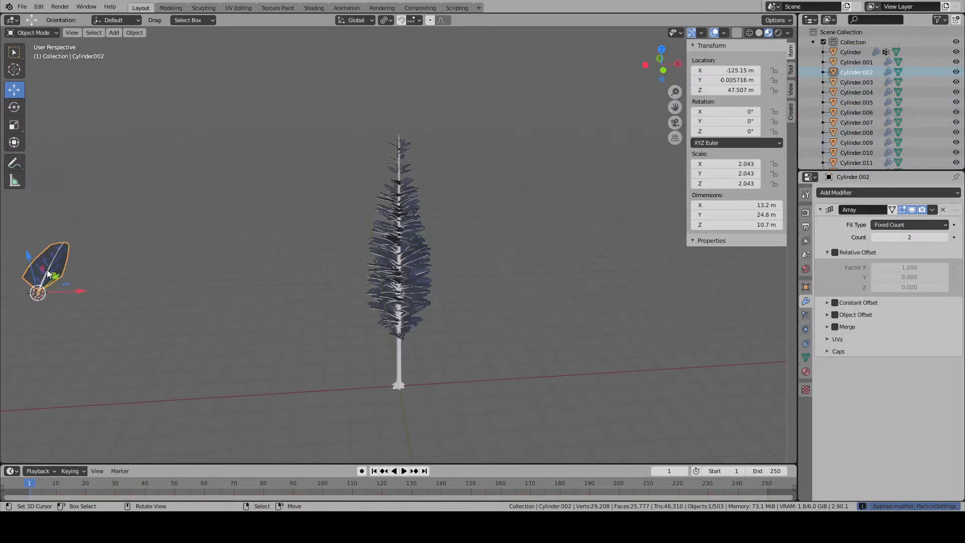
right_click(52, 276)
key("x")
left_click(52, 276)
scroll(382, 285, "up", 2)
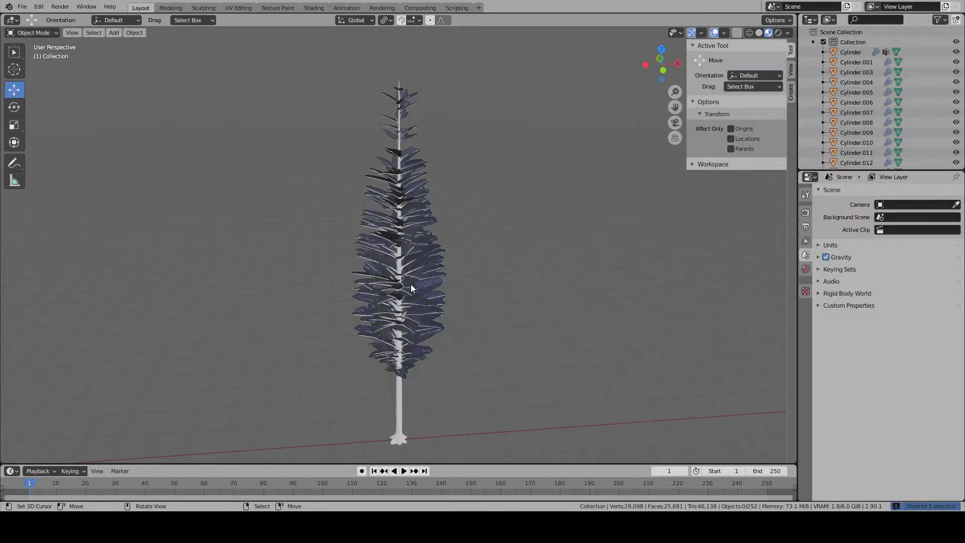
- Select all leaf branches and the trunk, make the trunk the active object, and join everything into one mesh
right_click(413, 287)
key("Tab")
key("Tab")
key("a")
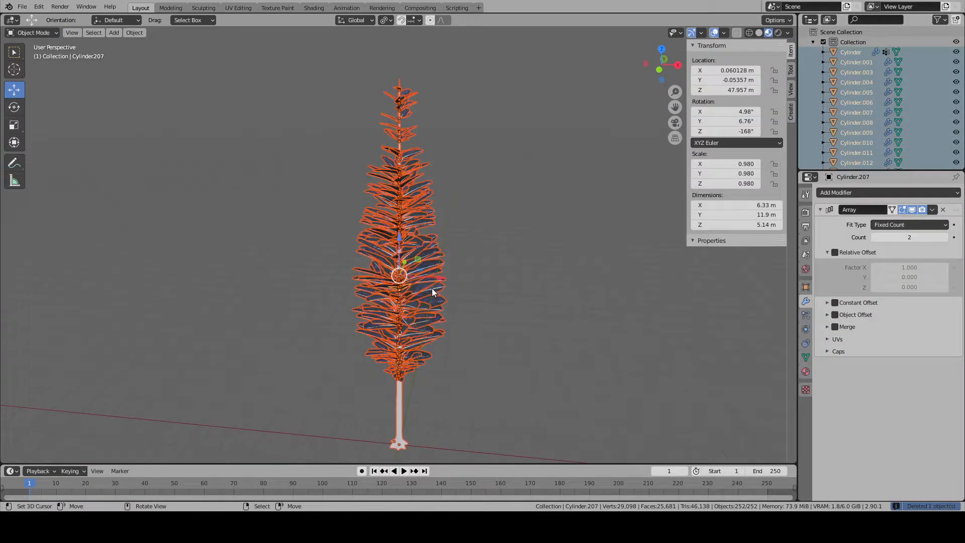
left_click(399, 405, "shift")
key("ctrl+j")
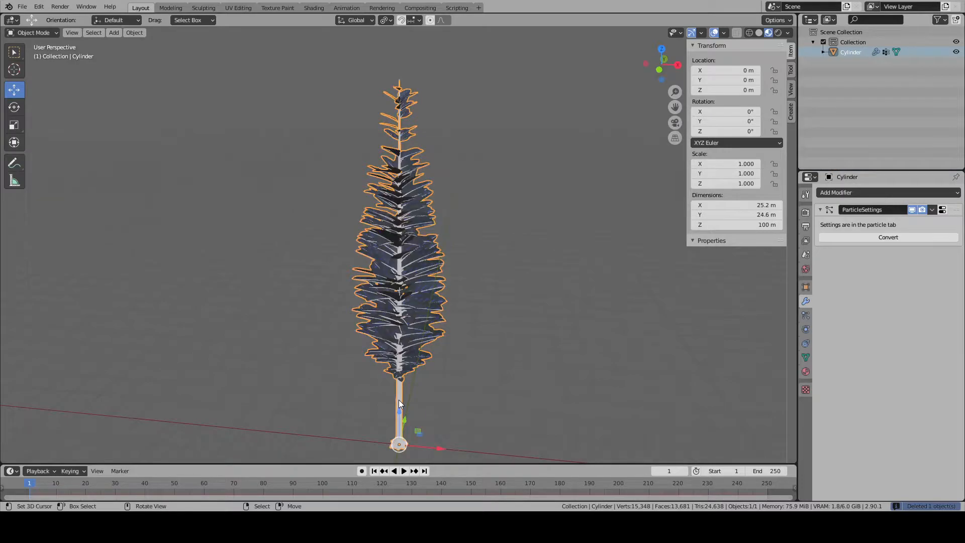
- Enter Edit Mode on the joined tree and pick a vertex of the human figure at the trunk's base
scroll(400, 405, "down", 1)
scroll(399, 404, "up", 6)
scroll(401, 405, "down", 6)
middle_click_drag(402, 404, 334, 373)
key("alt+a")
middle_click_drag(409, 388, 752, 351)
scroll(429, 418, "up", 3)
middle_click_drag(429, 418, 450, 255, "shift")
scroll(463, 324, "up", 6)
middle_click_drag(442, 414, 354, 322, "shift")
right_click(283, 321)
key("Tab")
right_click(273, 331)
right_click(258, 341)
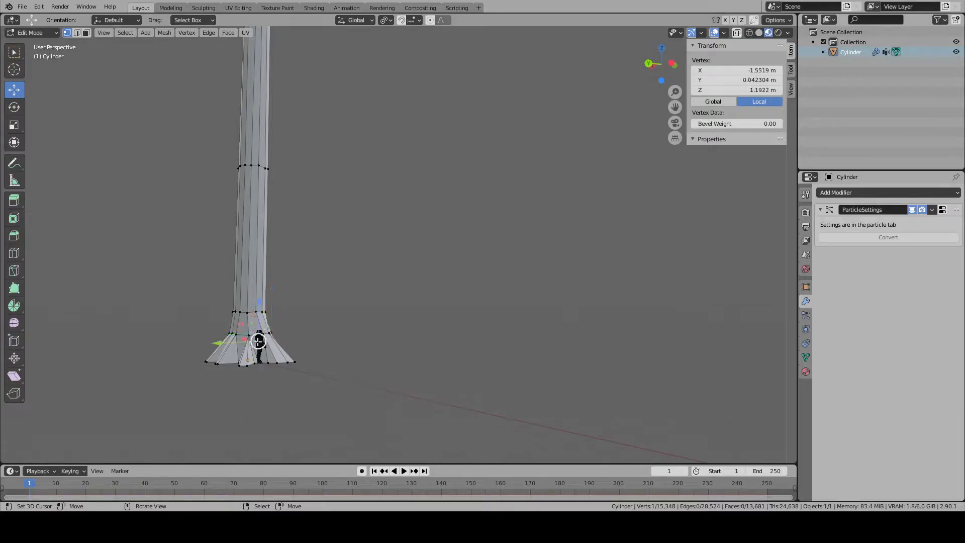
- Select the whole human figure as linked mesh beneath the trunk's roots and delete its vertices
key("KP_Decimal")
key("alt+a")
scroll(465, 252, "down", 18)
middle_click_drag(445, 301, 407, 136)
scroll(409, 176, "up", 6)
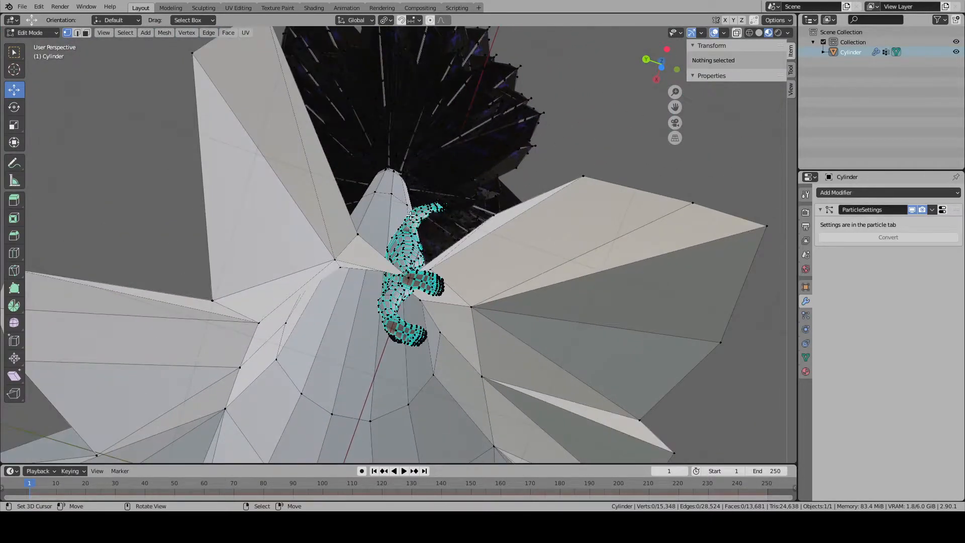
scroll(411, 230, "up", 3)
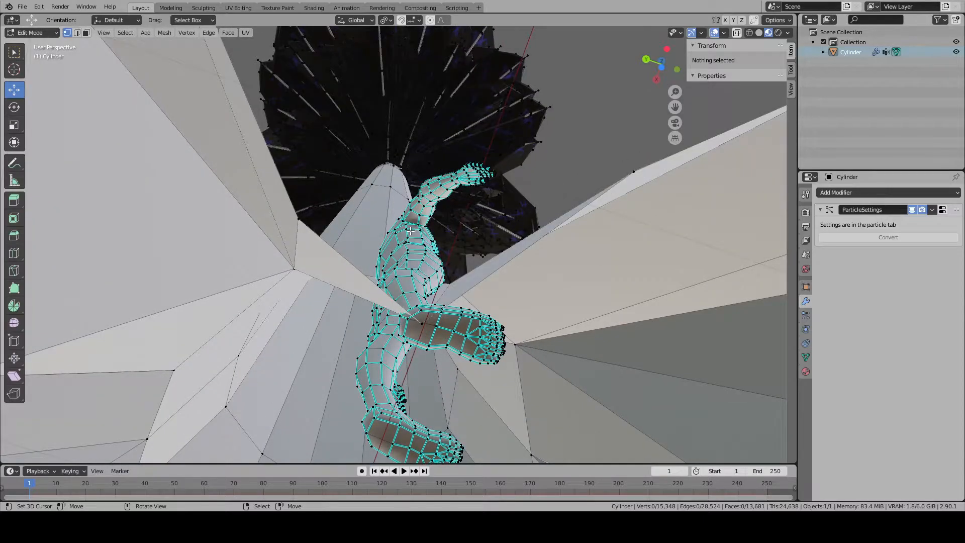
key("l")
key("x")
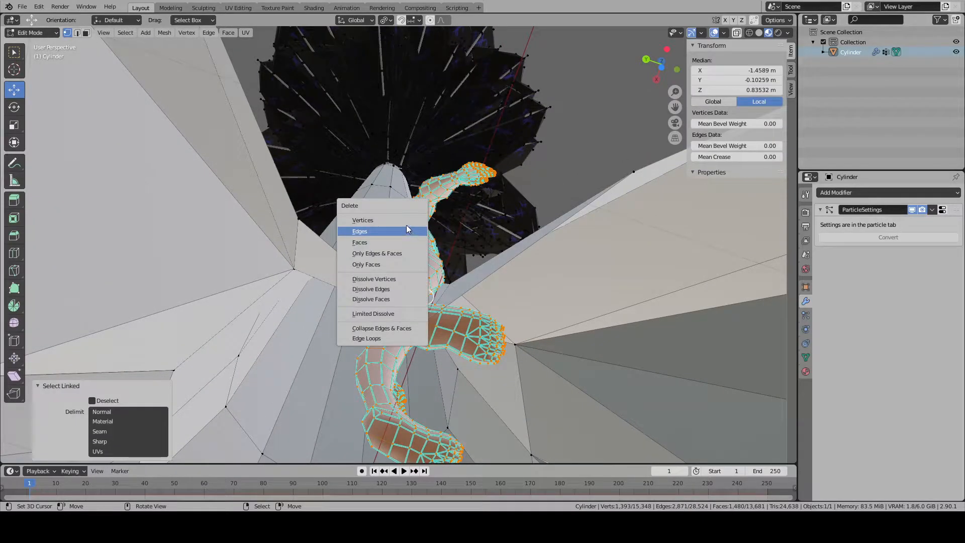
left_click(407, 225)
- Select the figure's small leftover linked pieces near the roots, delete their vertices, and return to Object Mode
key("Tab")
middle_click_drag(406, 225, 322, 337)
key("Tab")
key("a")
key("a")
middle_click_drag(371, 141, 368, 187)
scroll(368, 187, "up", 2)
key("l")
key("l")
middle_click_drag(587, 241, 403, 359)
key("x")
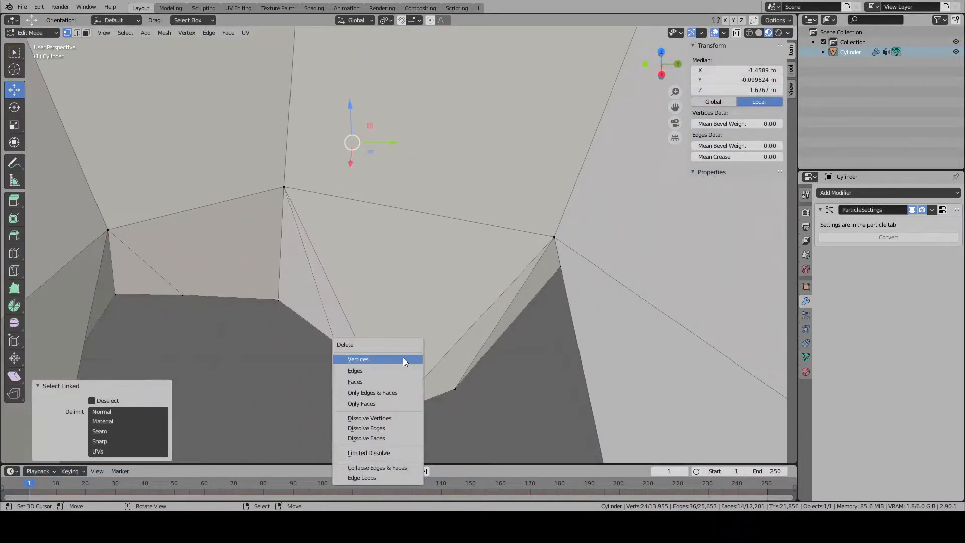
left_click(402, 359)
scroll(402, 343, "down", 12)
key("Tab")
scroll(402, 342, "down", 8)
middle_click_drag(404, 289, 407, 259)
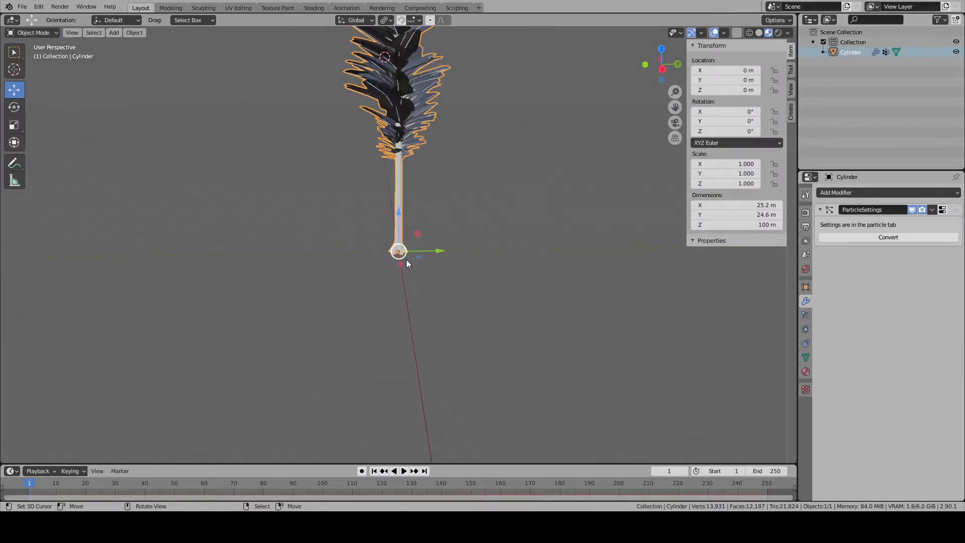
- Select the trunk's linked mesh in Edit Mode and return to Object Mode
key("KP_Decimal")
scroll(407, 260, "up", 1)
key("alt+a")
key("a")
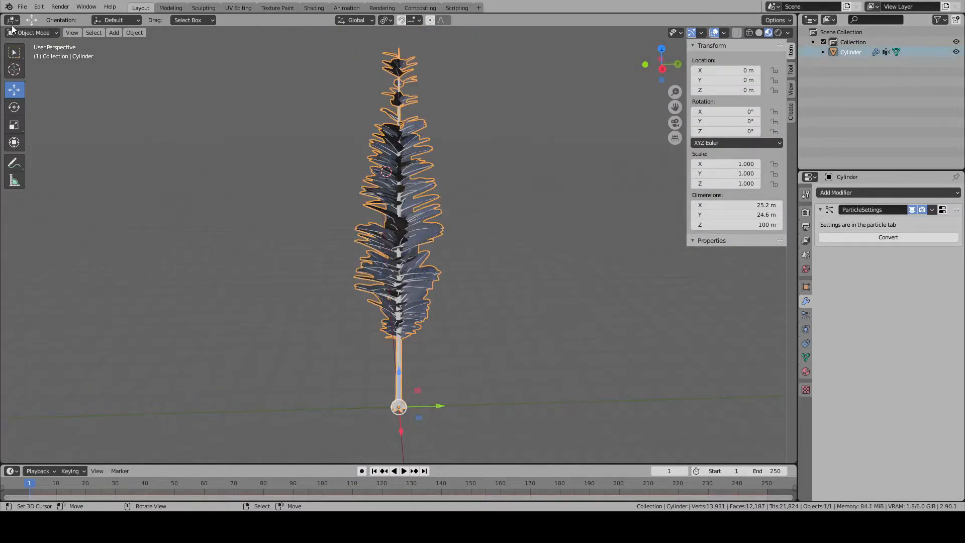
key("Tab")
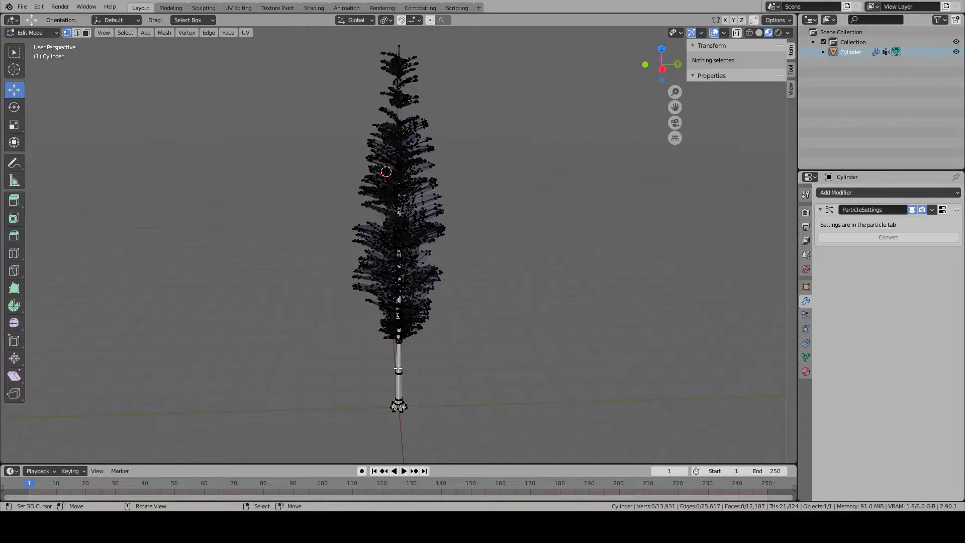
key("ctrl+l")
key("u")
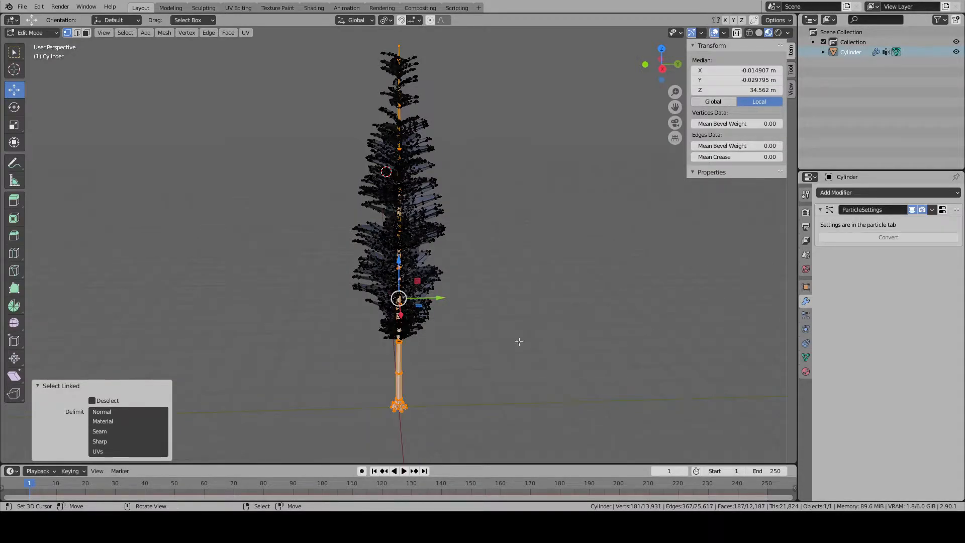
key("Tab")
- Save the scene file and select the tree
left_click(26, 7)
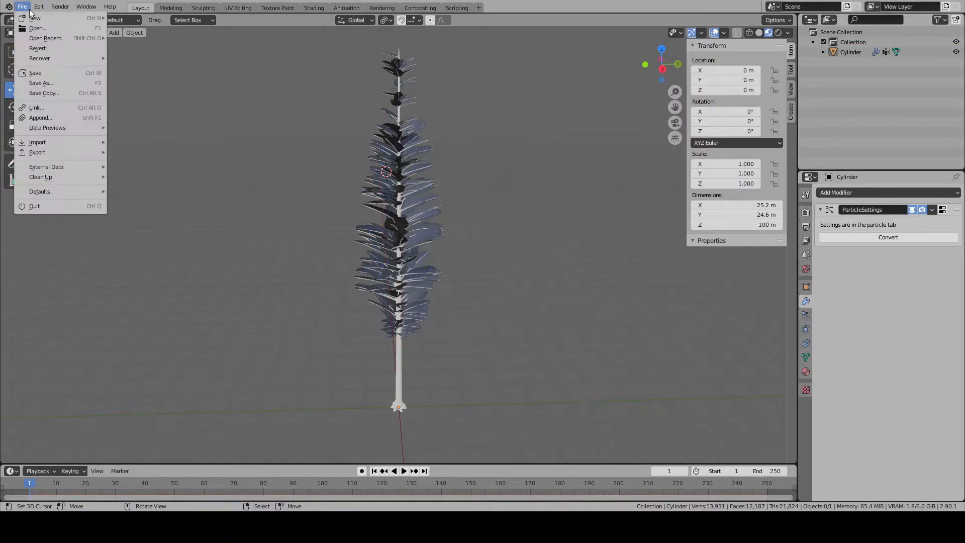
left_click(67, 73)
left_click(413, 173)
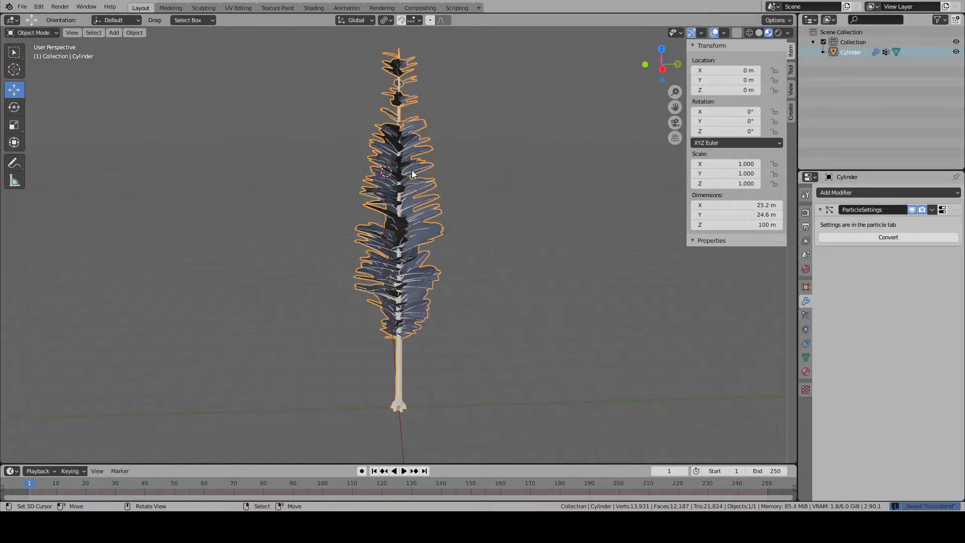
left_click(22, 7)
mouse_move(74, 152)
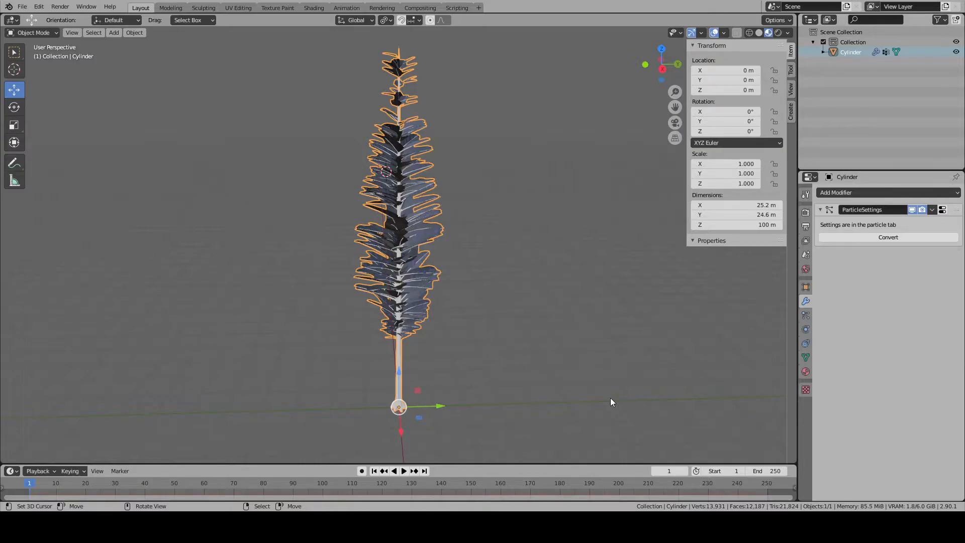
left_click(425, 363)
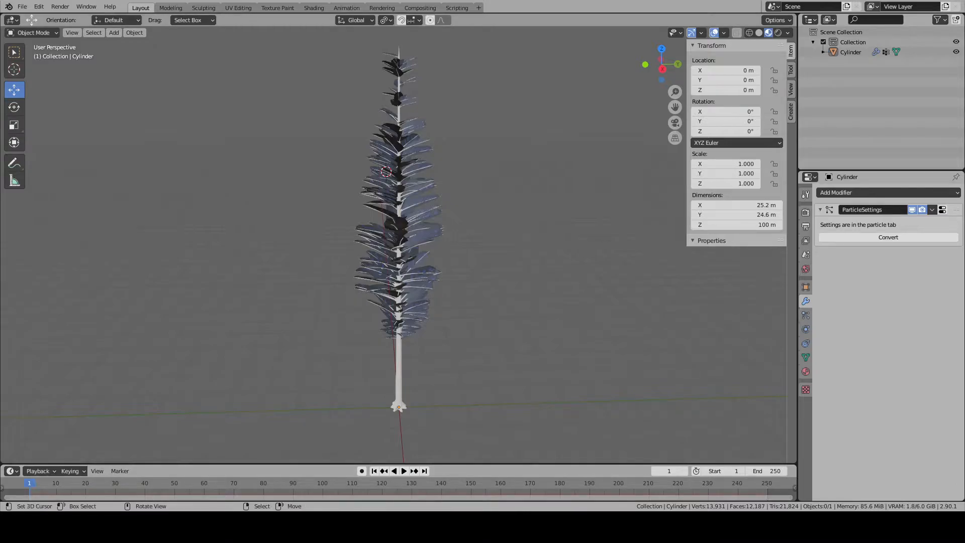
- Select the tree, switch to the UV Editing workspace, and unwrap only the trunk's linked mesh
key("a")
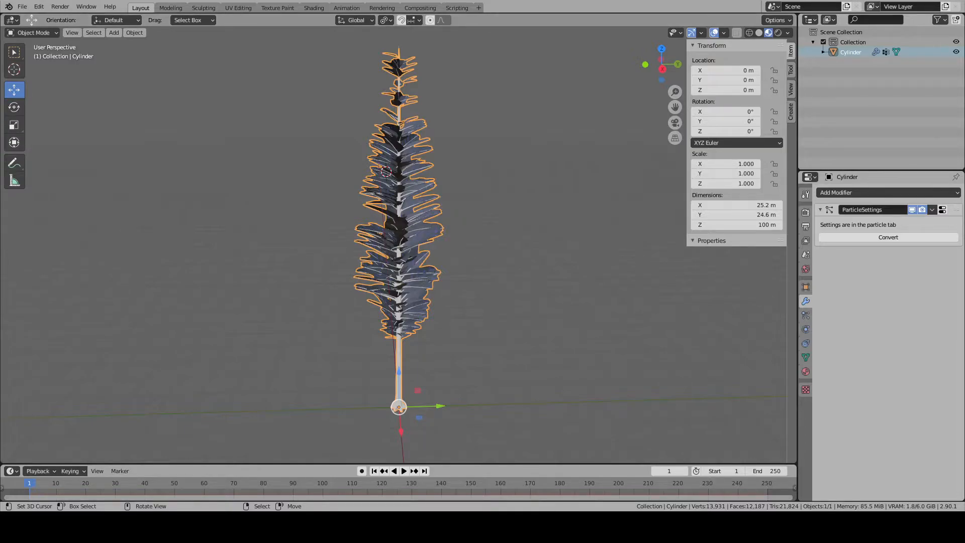
left_click(239, 7)
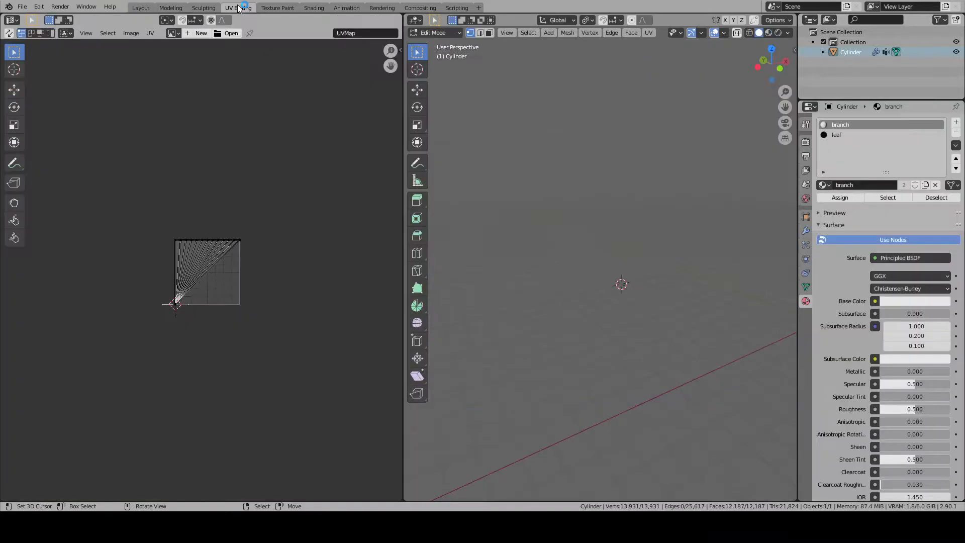
key("alt+a")
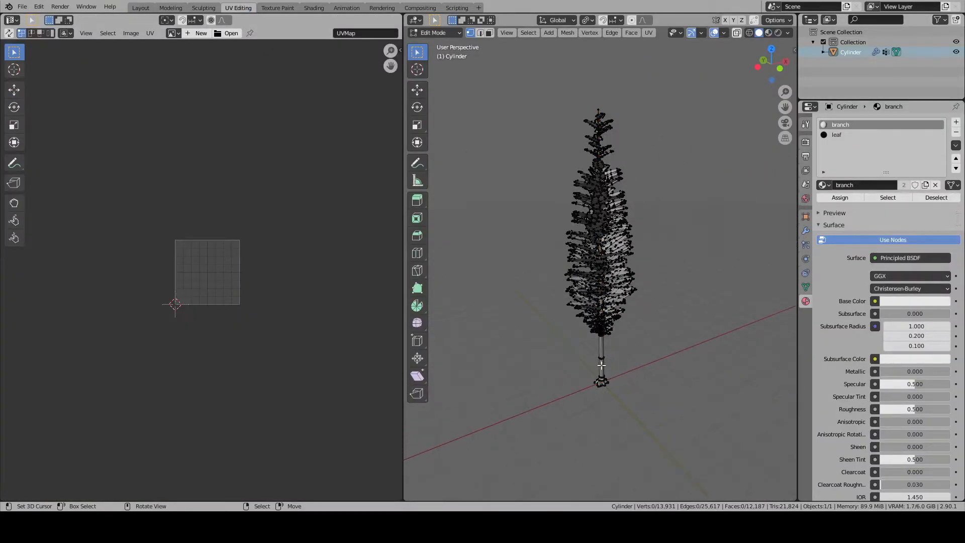
key("l")
key("u")
left_click(585, 342)
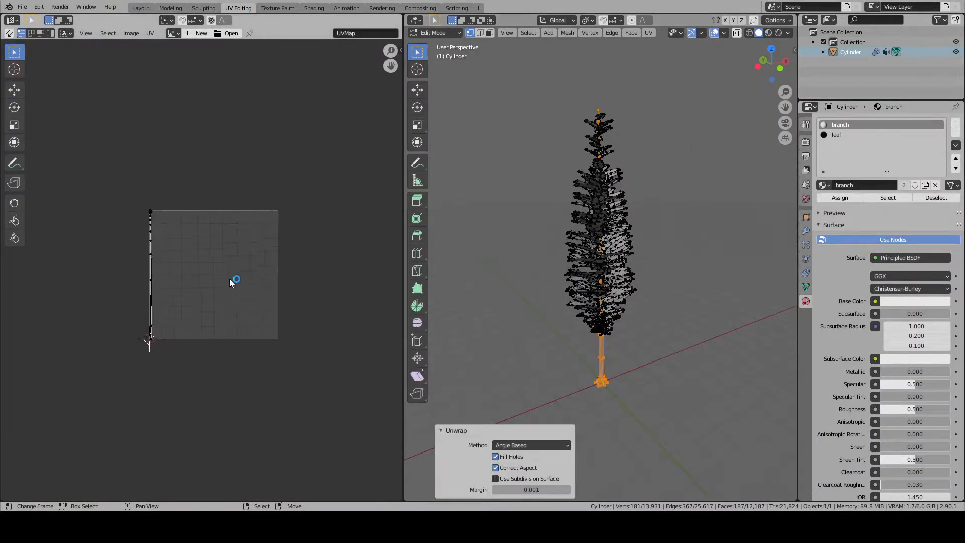
- Remap the trunk's UVs with Smart UV Project at its default settings and check the resulting islands
key("u")
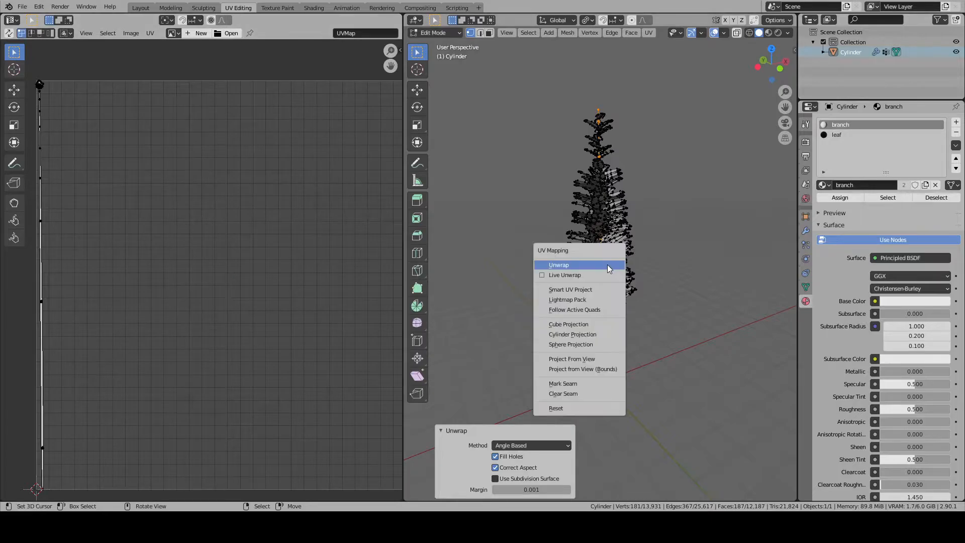
left_click(578, 290)
key("Return")
scroll(324, 295, "down", 4)
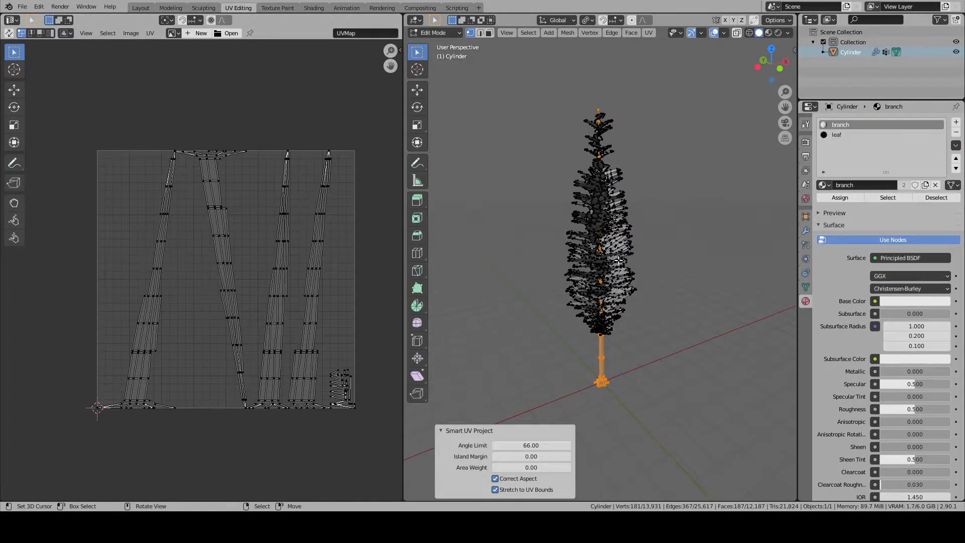
scroll(242, 307, "up", 6)
scroll(178, 285, "down", 5)
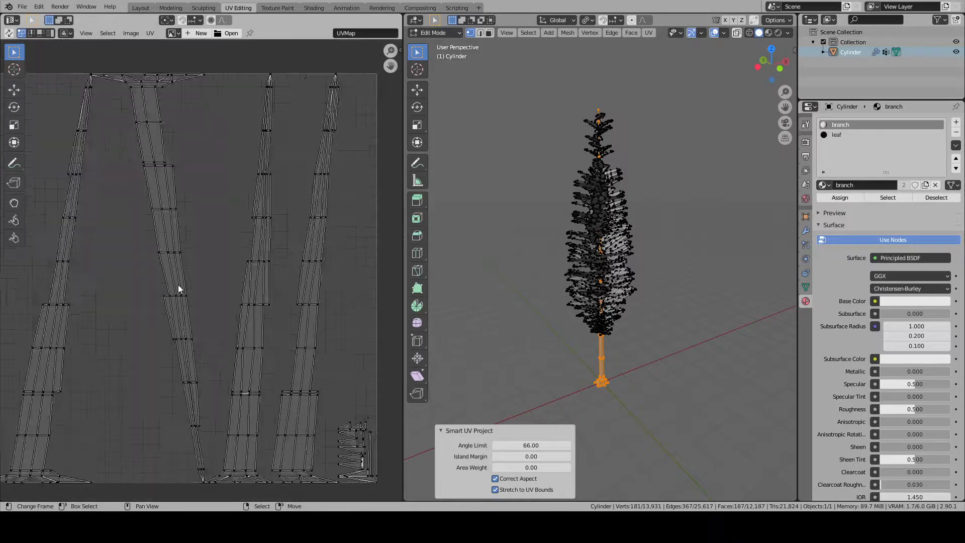
- Select the entire tree mesh to show all its UVs and set the UV selection mode to island
key("a")
scroll(639, 305, "down", 1)
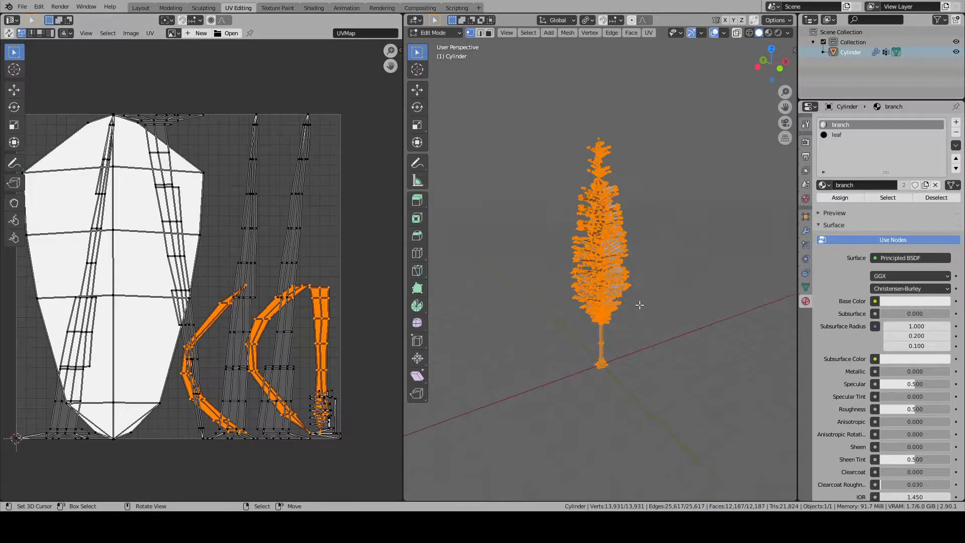
left_click(168, 124)
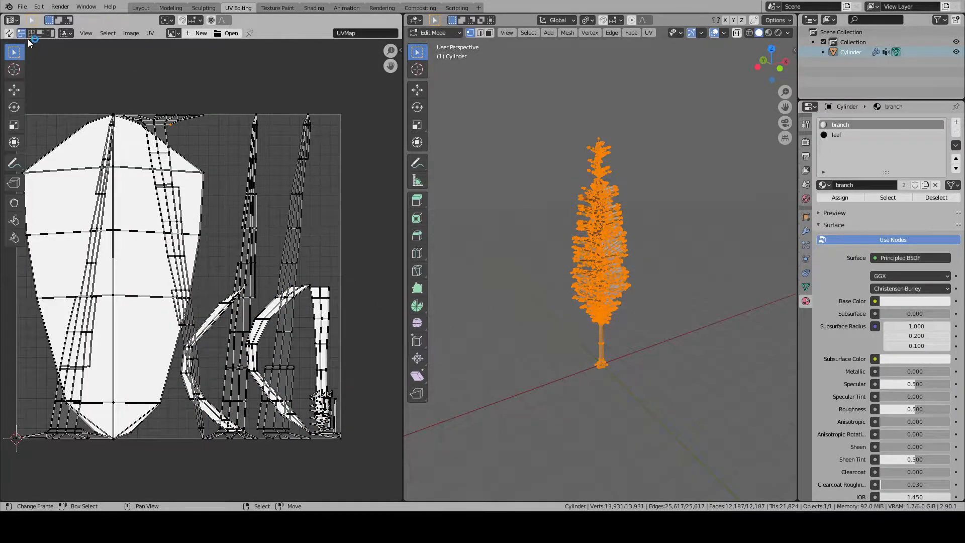
left_click(50, 34)
- Select the trunk's UV islands, scale them to about 0.73, and move them off the leaf UVs
left_click(63, 422, "shift")
left_click(243, 276, "shift")
left_click(284, 306, "shift")
key("s")
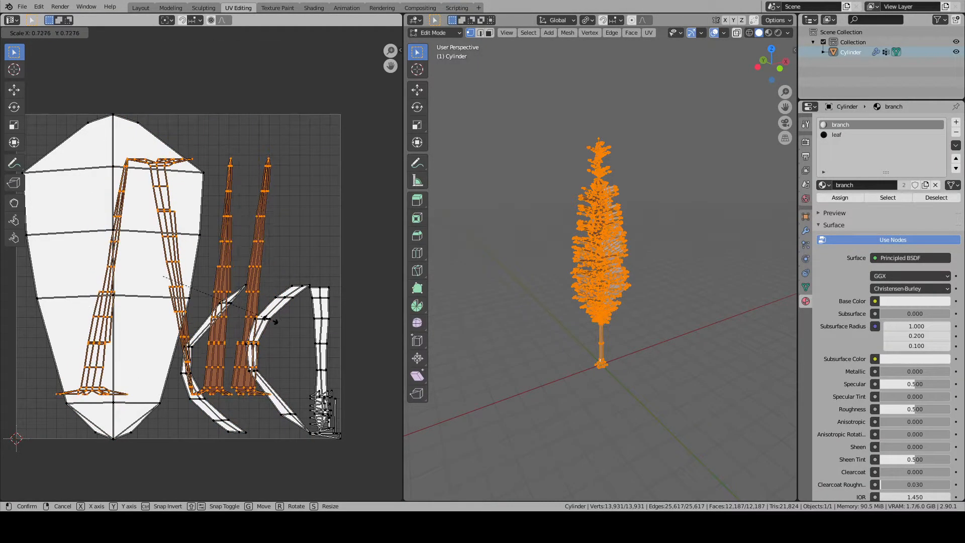
left_click(280, 317)
key("g")
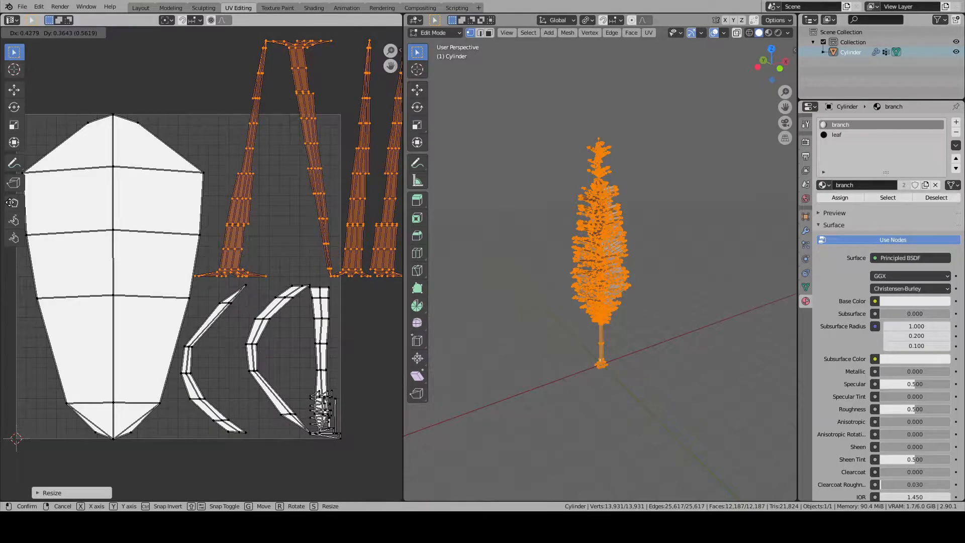
left_click(12, 205)
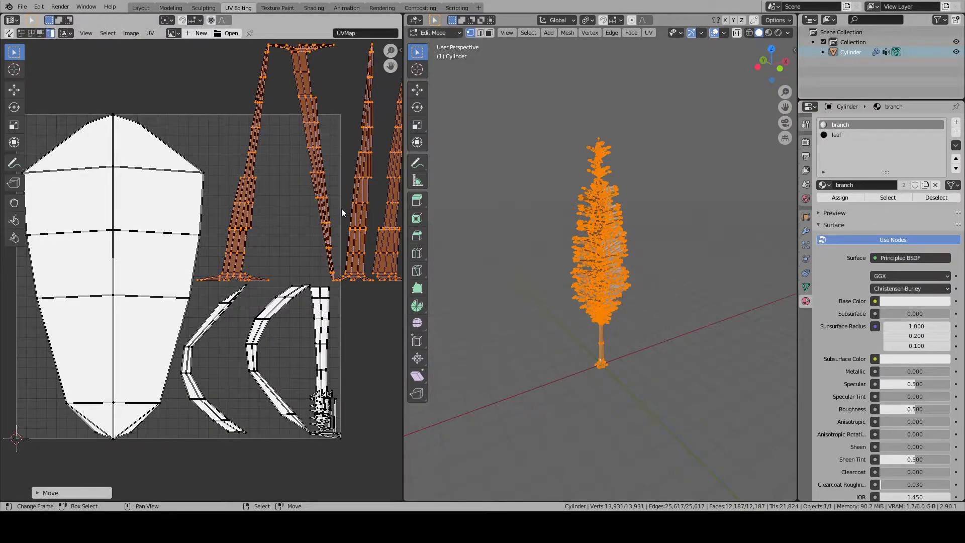
- Shrink the trunk's UV islands further and fit them into the free area above the curved branch strips
middle_click_drag(370, 217, 325, 232)
key("s")
left_click(323, 229)
key("g")
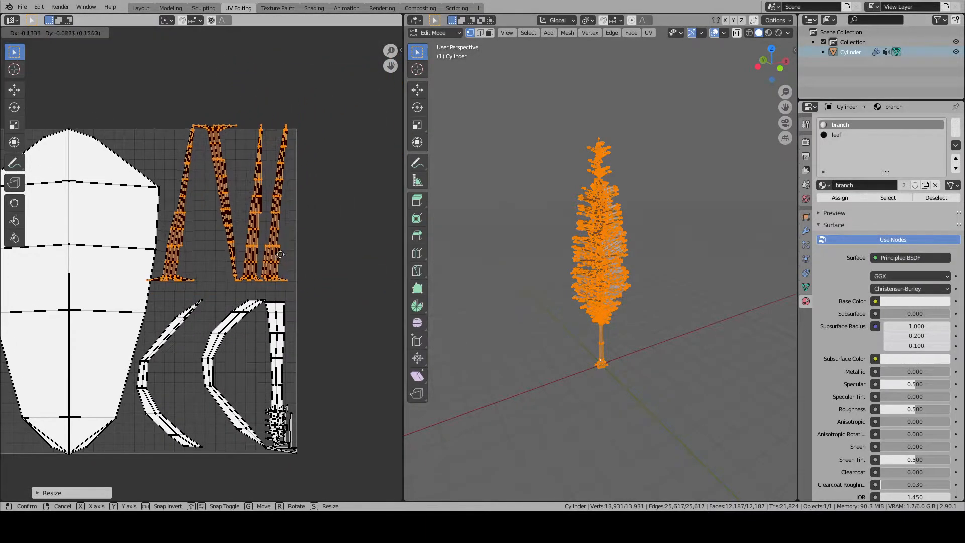
left_click(286, 266)
key("s")
left_click(287, 266)
- Place the shrunken trunk UV islands above the curved branch strips
left_click(225, 247)
- Try to turn the inverted trunk island upright and mirror it along X with a scale of -1
key("r")
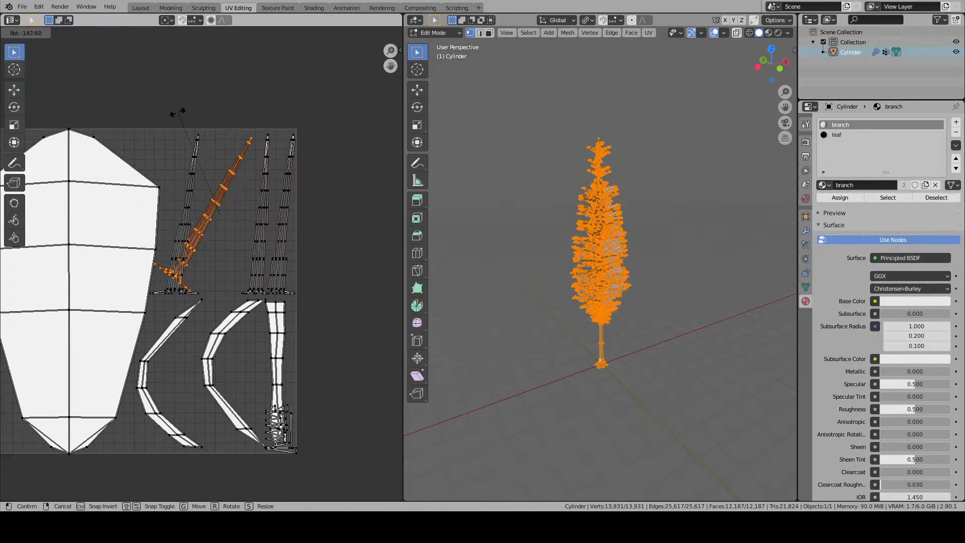
left_click(177, 112)
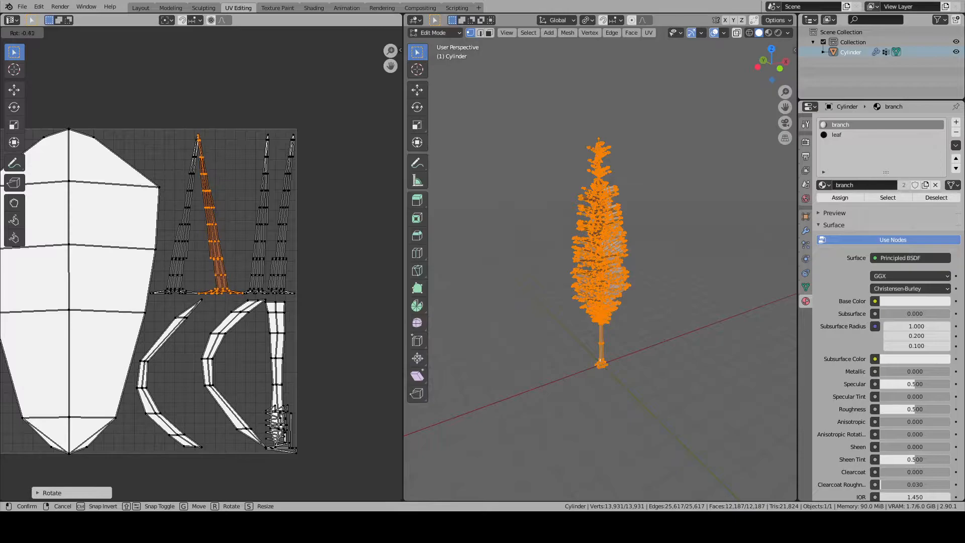
key("s")
key("x")
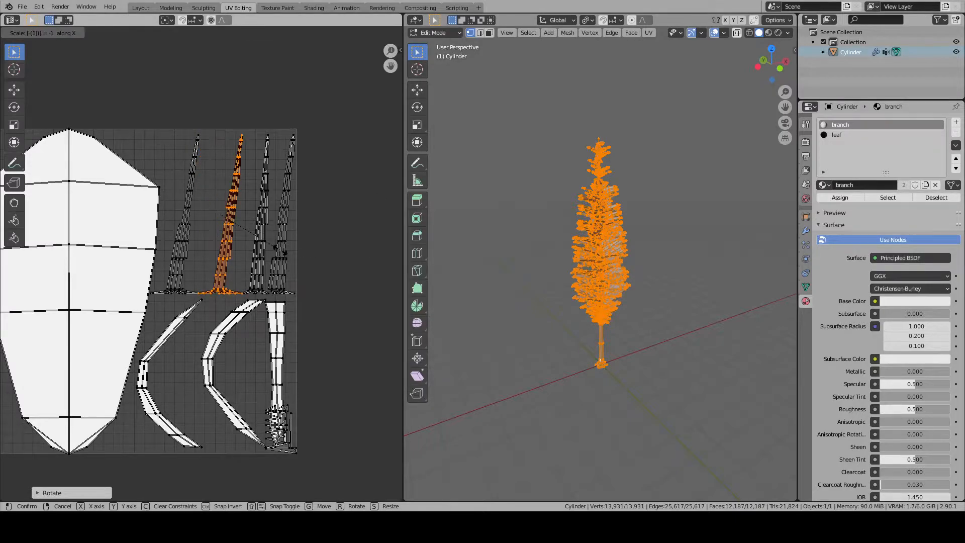
left_click(279, 249)
scroll(279, 249, "up", 3)
scroll(279, 249, "down", 2)
key("ctrl+z")
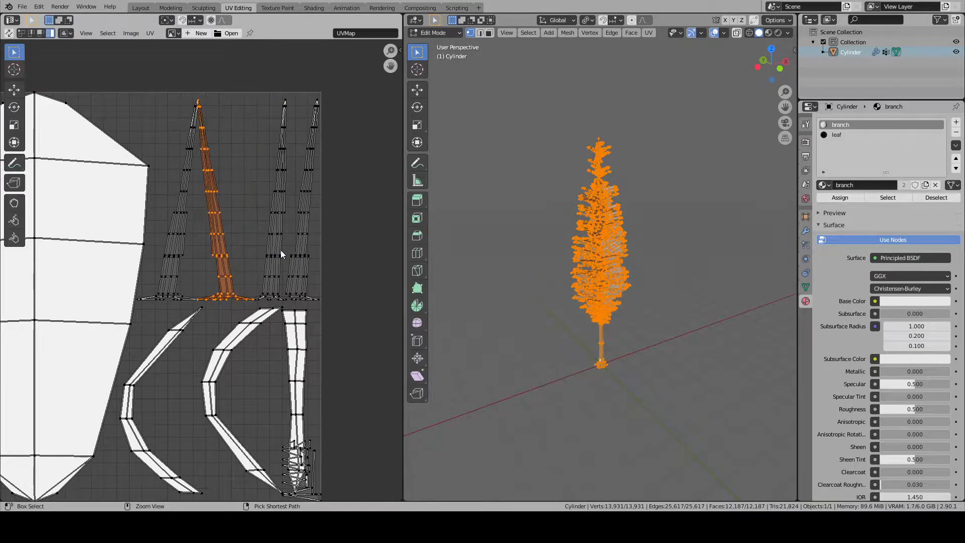
key("ctrl+z")
- Mirror the inverted trunk island along X with a scale of -1 and lower it between its neighbours
type("rx-1")
key("Return")
key("g")
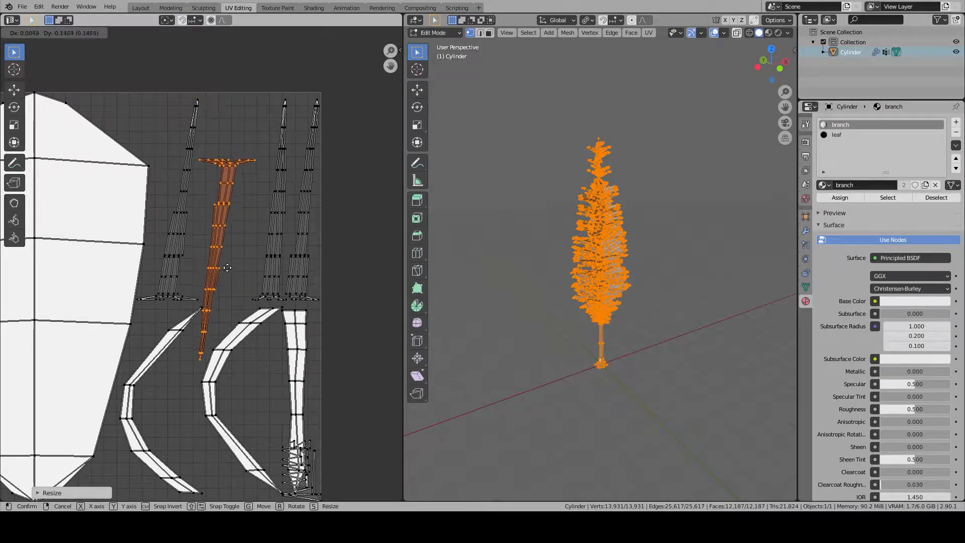
left_click(229, 279)
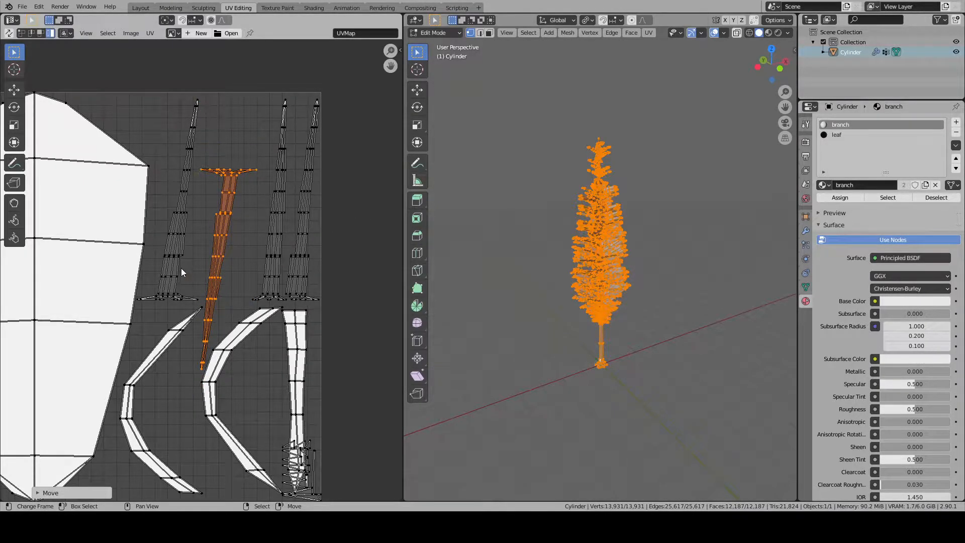
- Shift the other three long trunk islands closer together so they sit evenly around the mirrored one
right_click(178, 272)
key("g")
left_click(180, 270)
right_click(272, 235)
key("g")
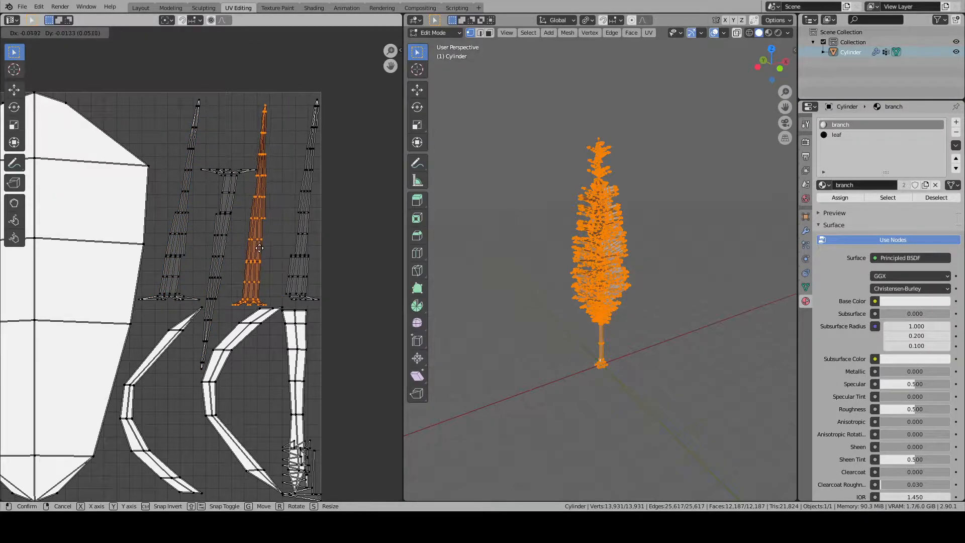
left_click(263, 248)
right_click(298, 242)
key("g")
left_click(282, 244)
- Select the small trunk islands overlapping the straight branch strip and try moving them outside the UV square
middle_click_drag(296, 472, 273, 361)
scroll(259, 356, "up", 4)
scroll(262, 358, "down", 1)
right_click(333, 407)
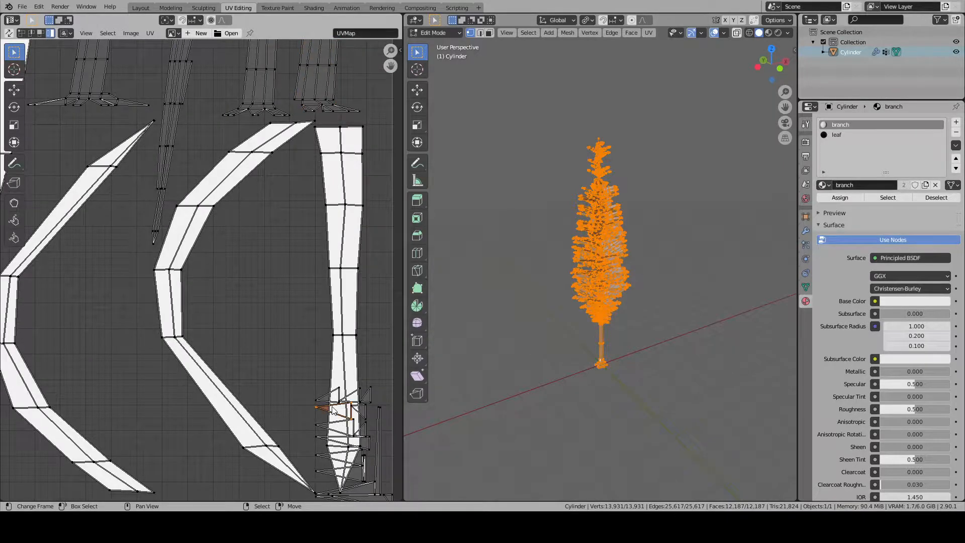
scroll(336, 367, "down", 4)
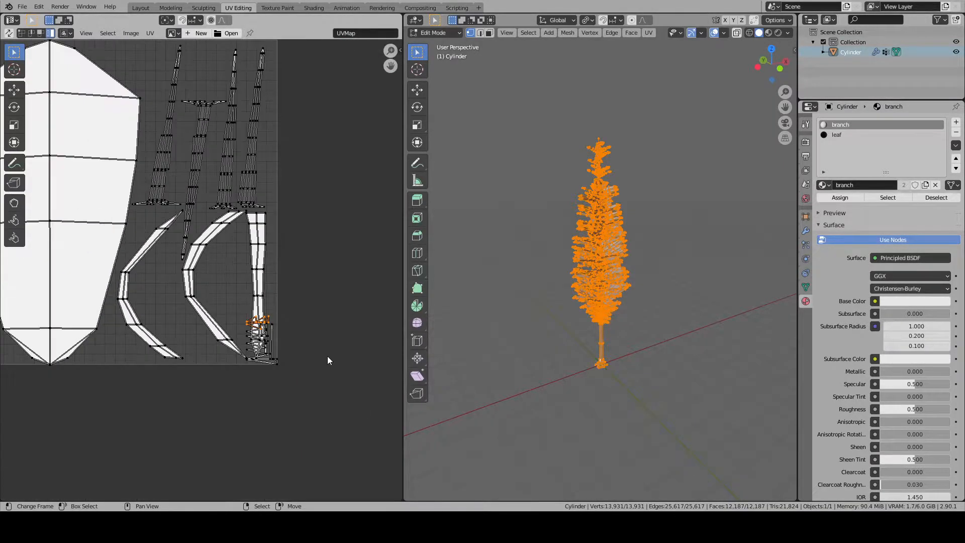
scroll(322, 360, "up", 2)
right_click(286, 369, "shift")
right_click(283, 374, "shift")
right_click(276, 386, "shift")
right_click(275, 396, "shift")
right_click(280, 413, "shift")
right_click(313, 405, "shift")
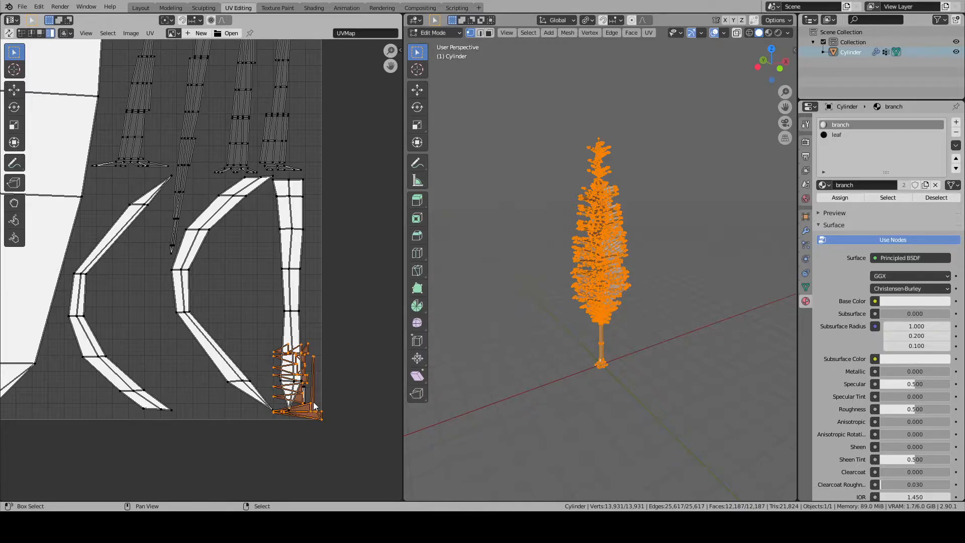
key("g")
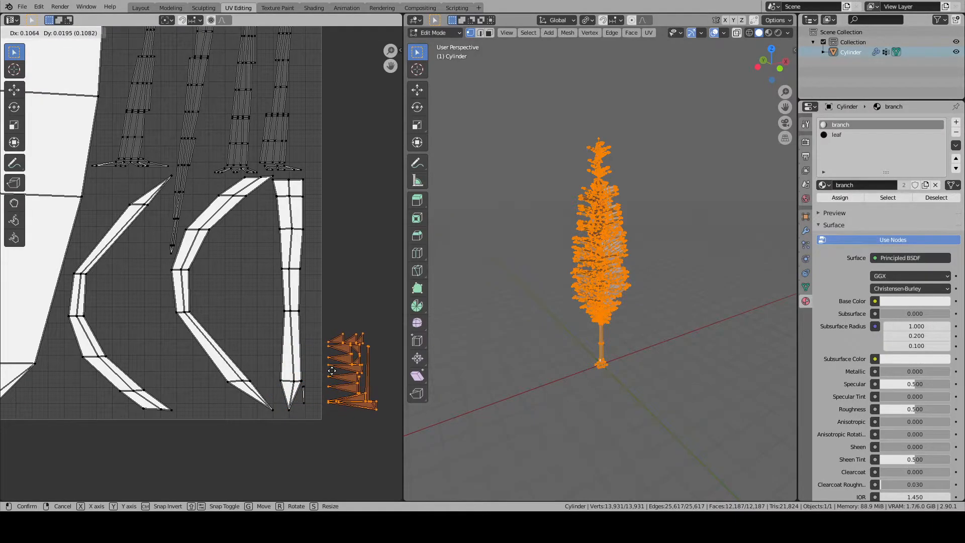
key("Escape")
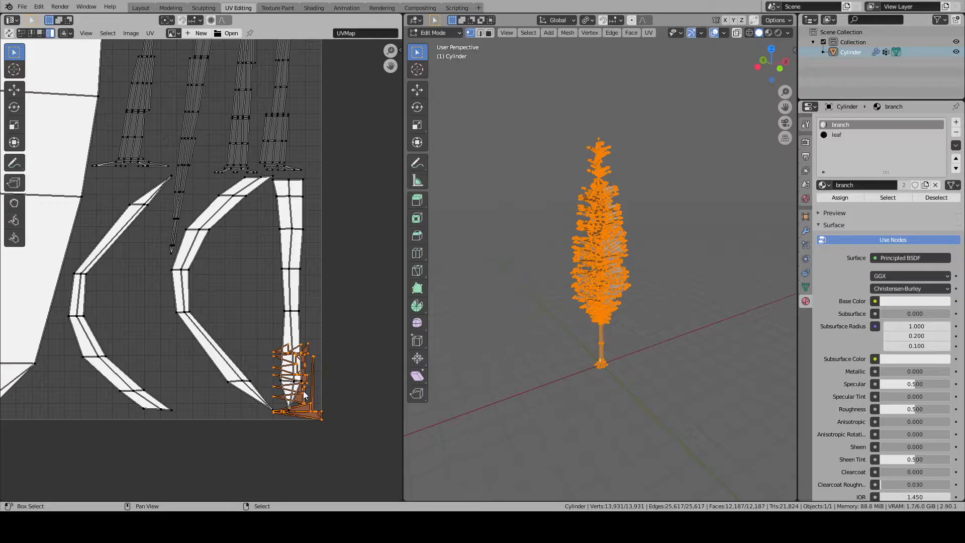
- Add the four long trunk islands to the selection and pack all selected islands with Pack Islands
right_click(279, 126, "shift")
right_click(239, 106, "shift")
right_click(190, 125, "shift")
right_click(140, 133, "shift")
scroll(201, 271, "down", 1)
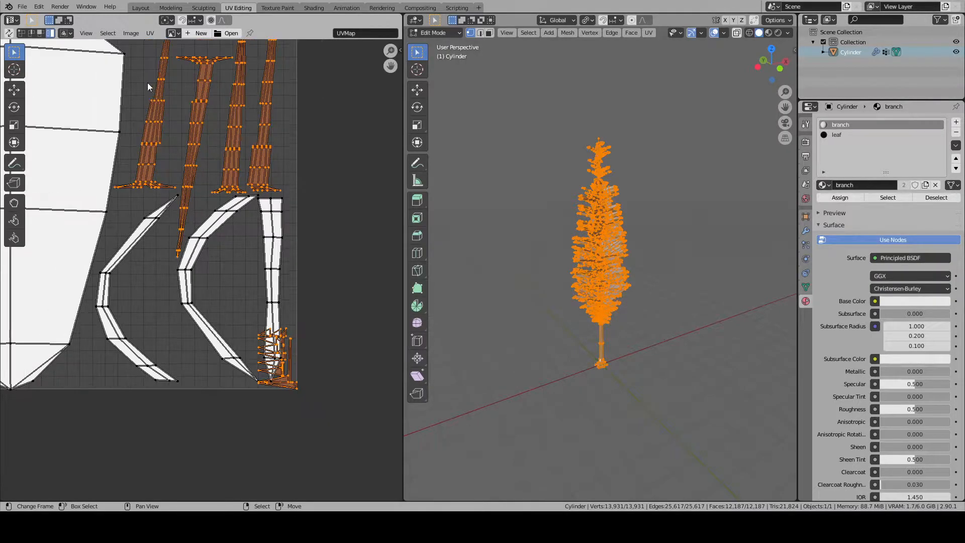
scroll(249, 158, "down", 4)
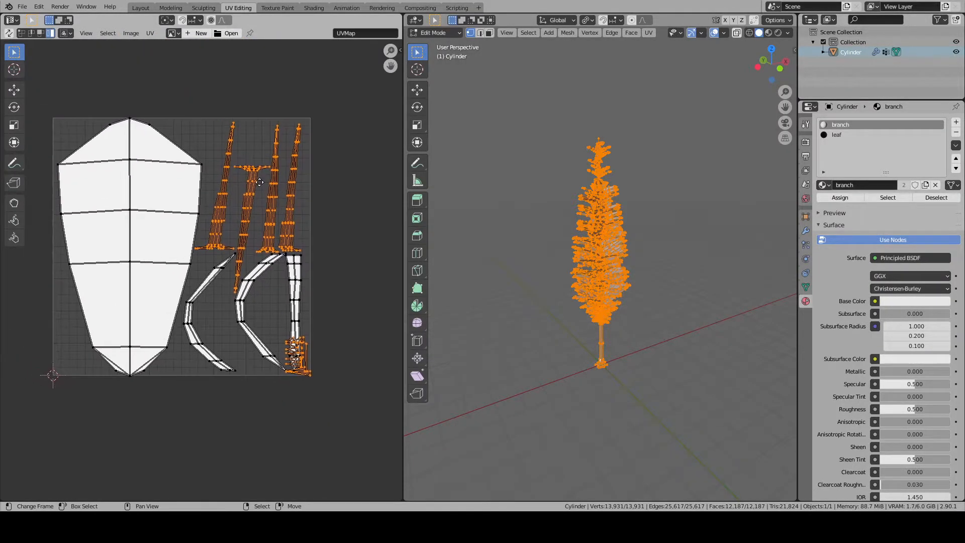
left_click(150, 33)
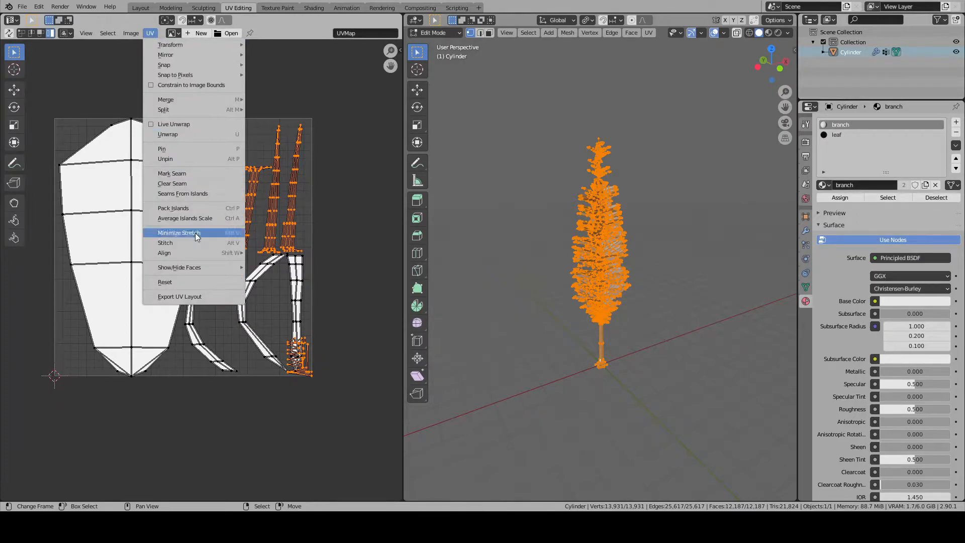
left_click(194, 209)
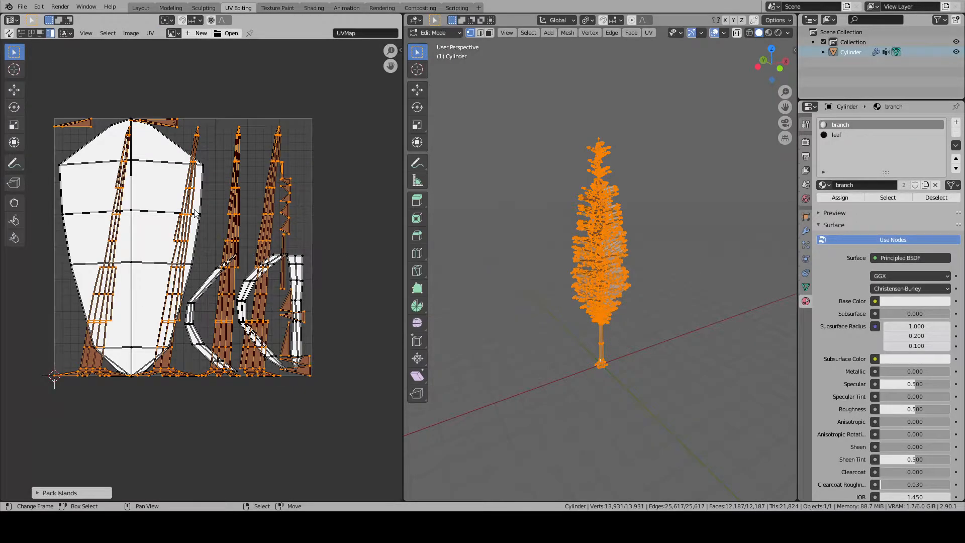
- Shrink the packed trunk islands, fit them into the free area above the branch strips, and deselect them
key("s")
left_click(245, 298)
key("g")
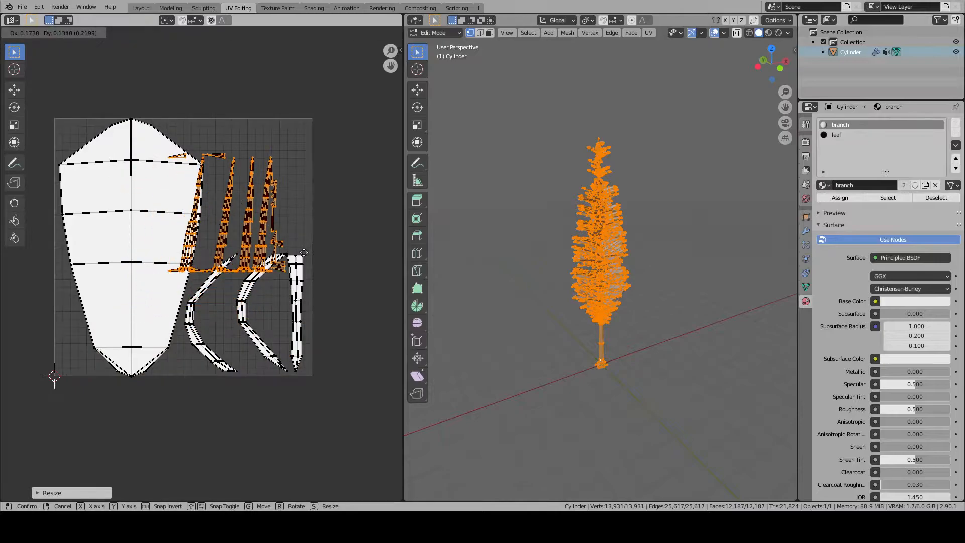
left_click(313, 242)
key("s")
left_click(335, 250)
key("g")
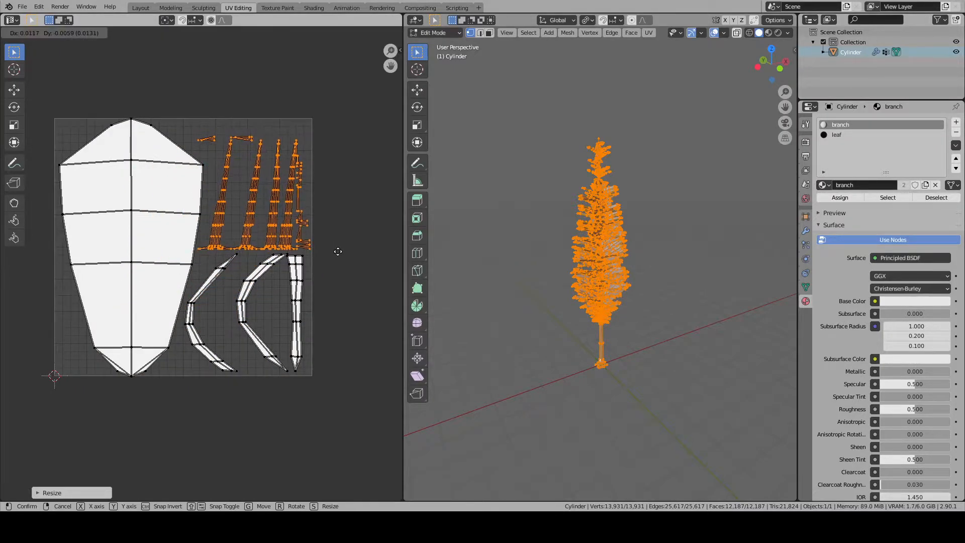
left_click(337, 253)
key("alt+a")
scroll(337, 253, "down", 2)
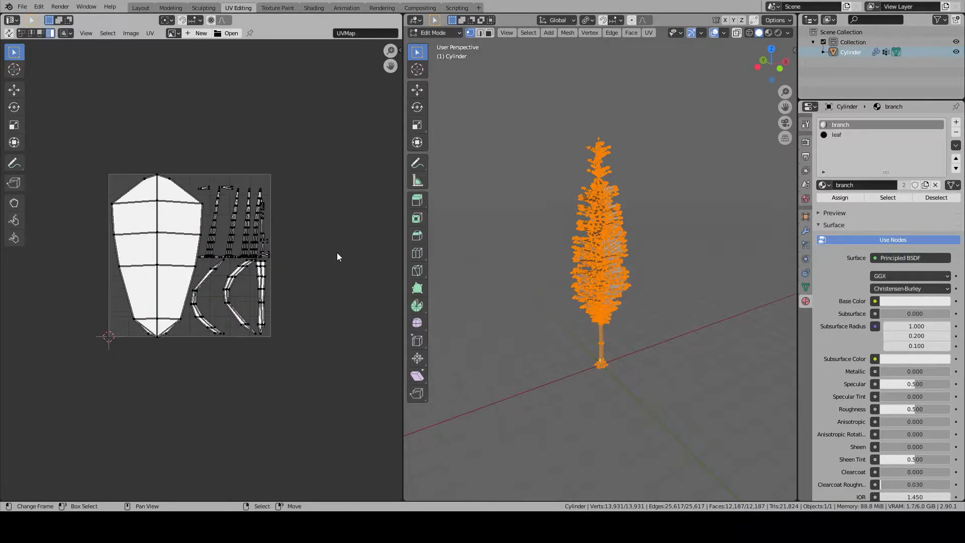
scroll(166, 209, "up", 1)
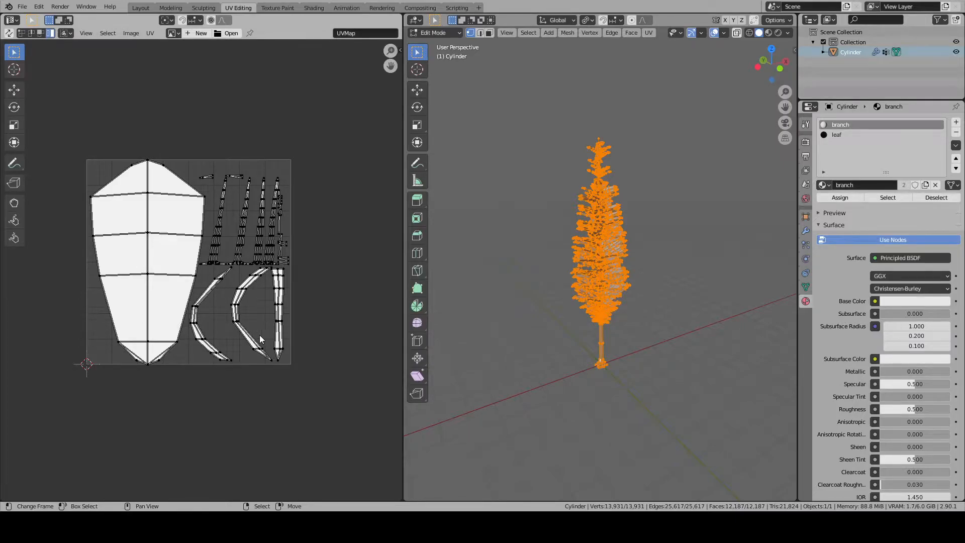
key("a")
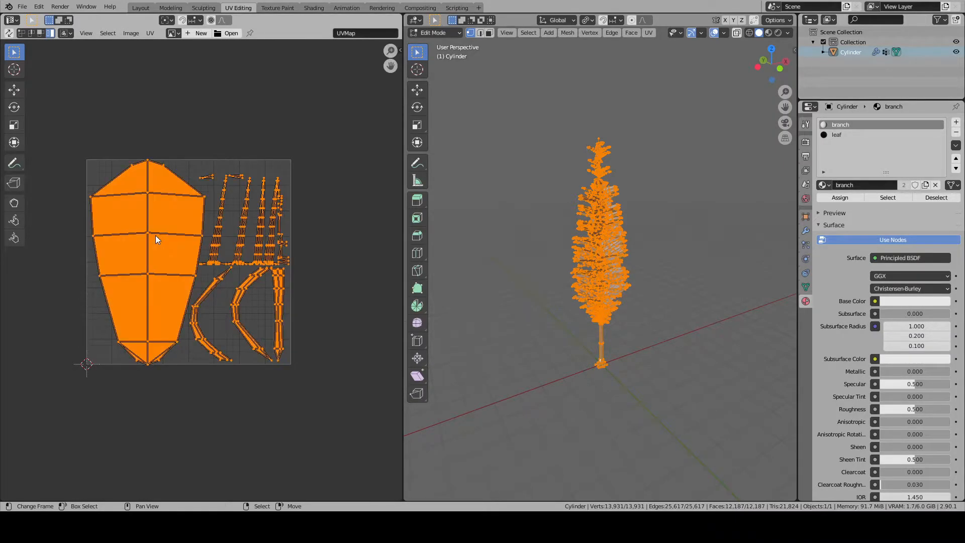
key("alt+a")
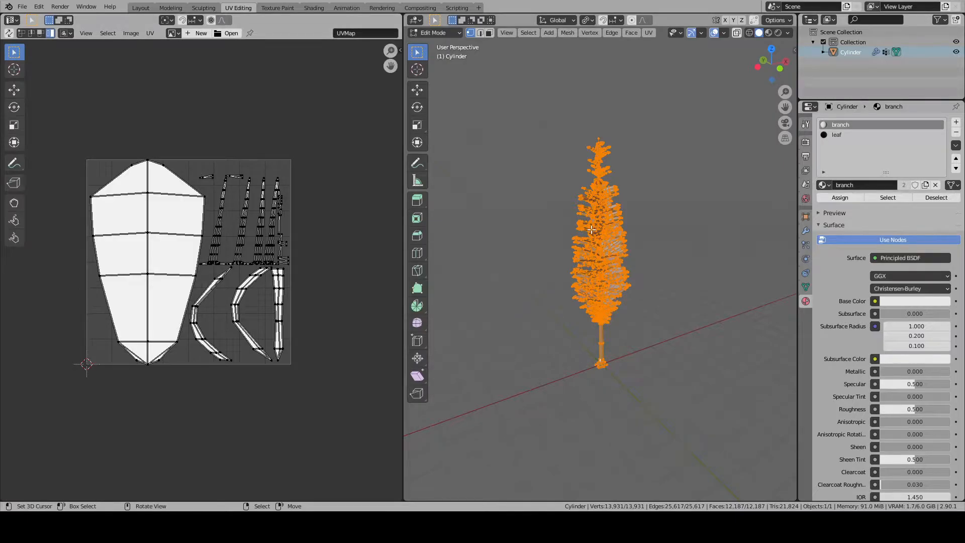
middle_click_drag(590, 227, 590, 245)
key("l")
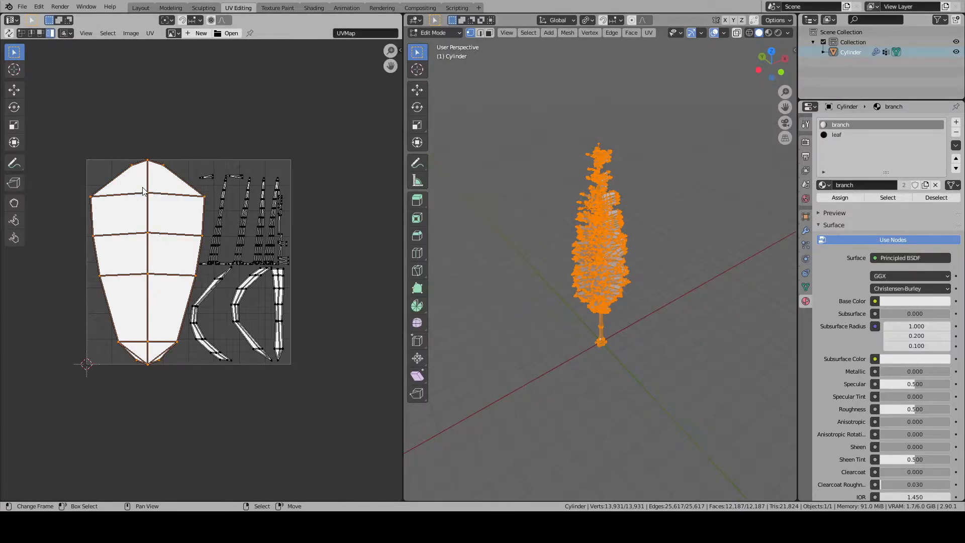
key("alt+a")
- Select the leaf island, scale it to about 0.56, and move it into the upper-left corner of the UV square
scroll(143, 191, "up", 1)
left_click_drag(43, 106, 185, 433)
left_click_drag(181, 430, 181, 431)
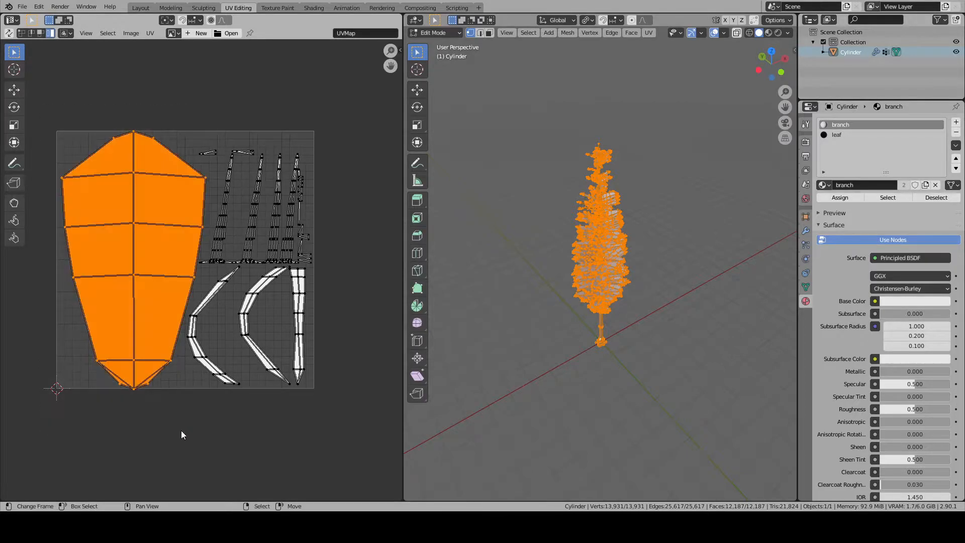
key("s")
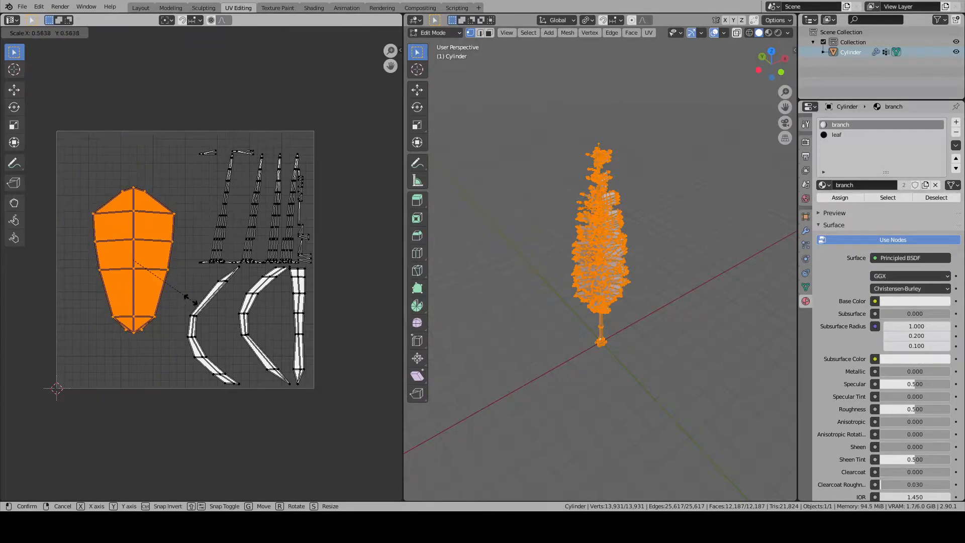
left_click(189, 300)
key("g")
left_click(159, 245)
- Select the three branch strips, shrink them, and move them below the leaf island
key("alt+a")
key("l")
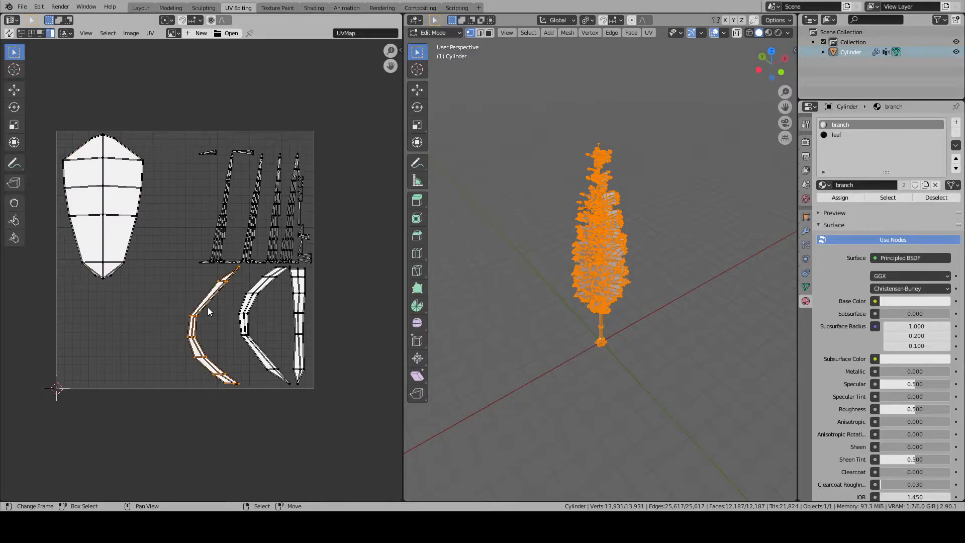
key("b")
left_click_drag(175, 275, 336, 390)
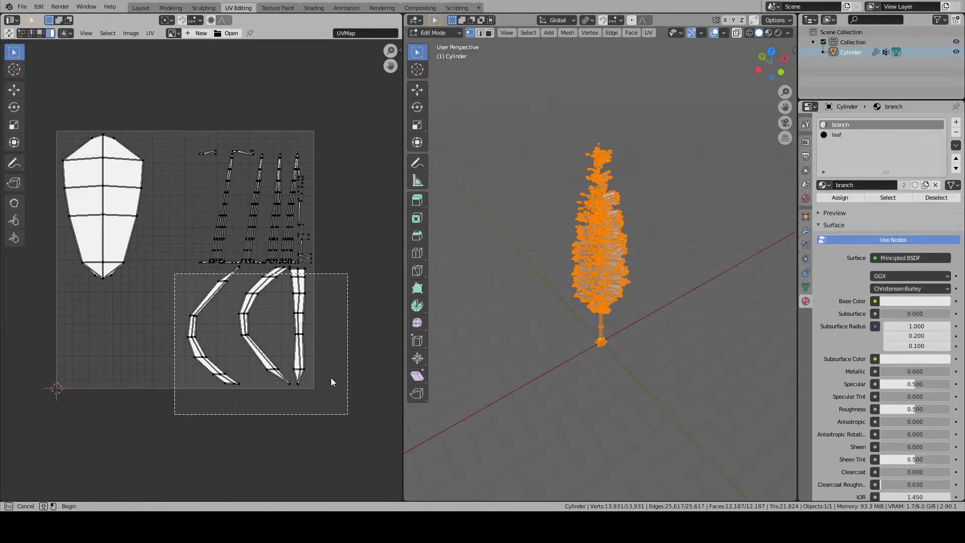
left_click_drag(344, 346, 344, 346)
key("s")
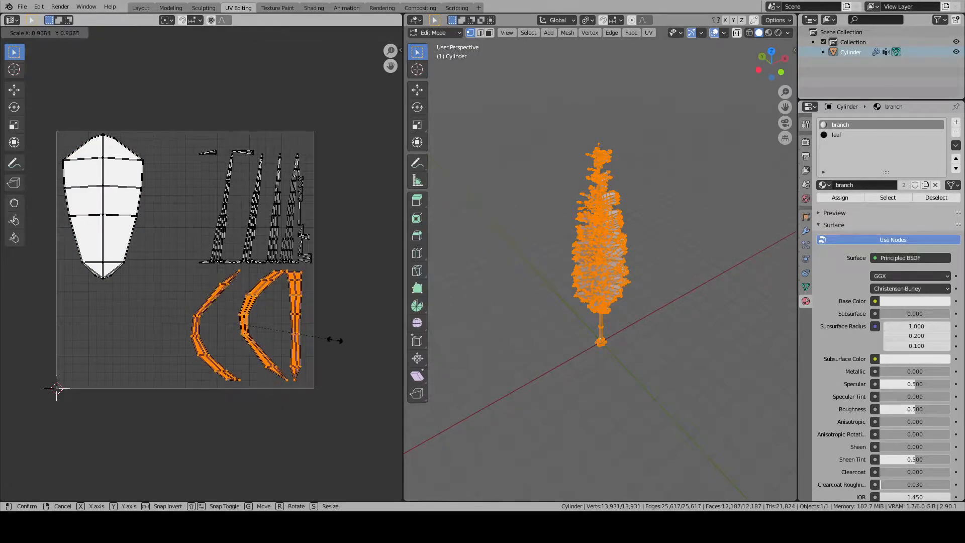
left_click(287, 334)
key("g")
left_click(155, 335)
- Enlarge the branch strips to fill the space under the leaf, adjust their position, and deselect them
key("s")
left_click(168, 337)
key("g")
left_click(177, 340)
key("s")
left_click(183, 340)
key("g")
left_click(178, 341)
key("alt+a")
- Select all trunk islands and enlarge them to fill the lower area of the UV square beside the branch strips
left_click_drag(184, 130, 331, 310)
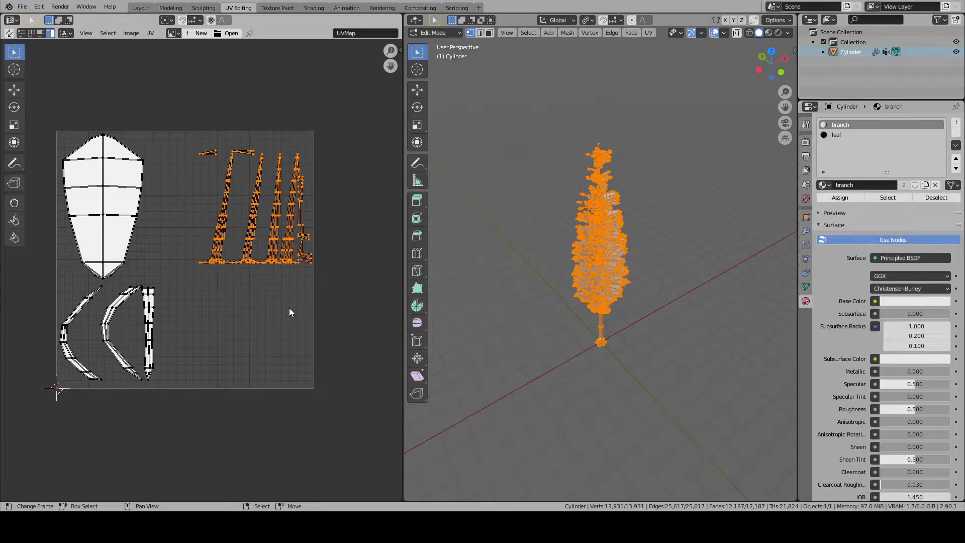
key("g")
left_click(262, 364)
key("s")
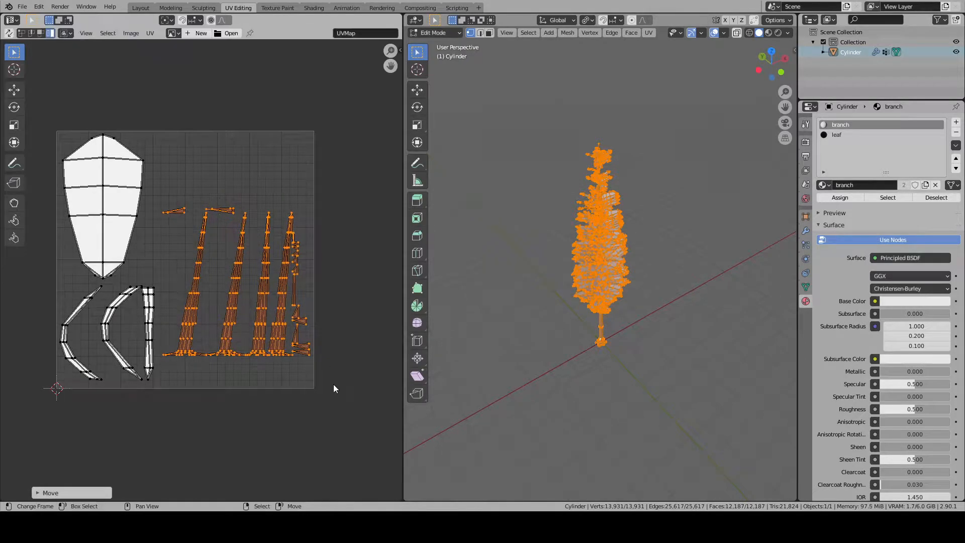
left_click(349, 390)
key("g")
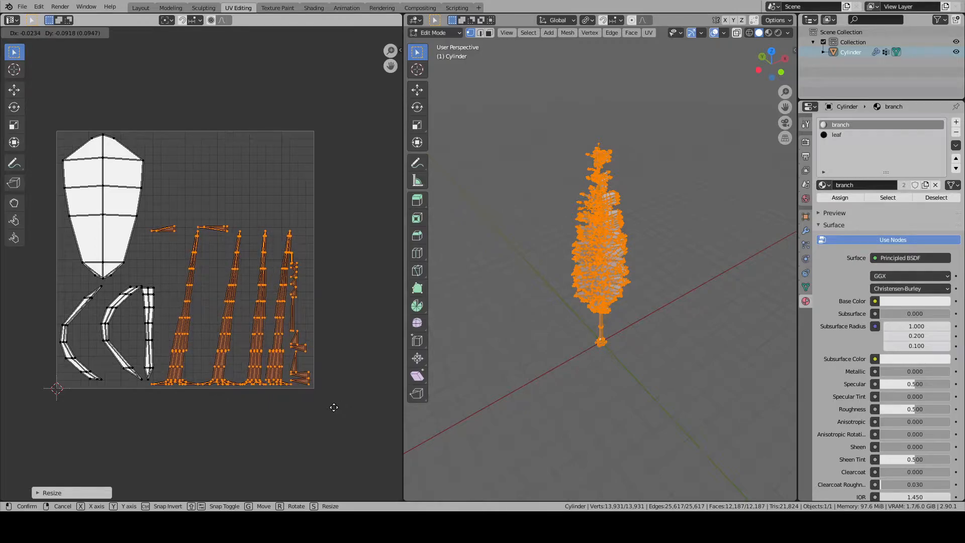
left_click(334, 408)
left_click(208, 230)
left_click(171, 228, "shift")
scroll(312, 343, "up", 1)
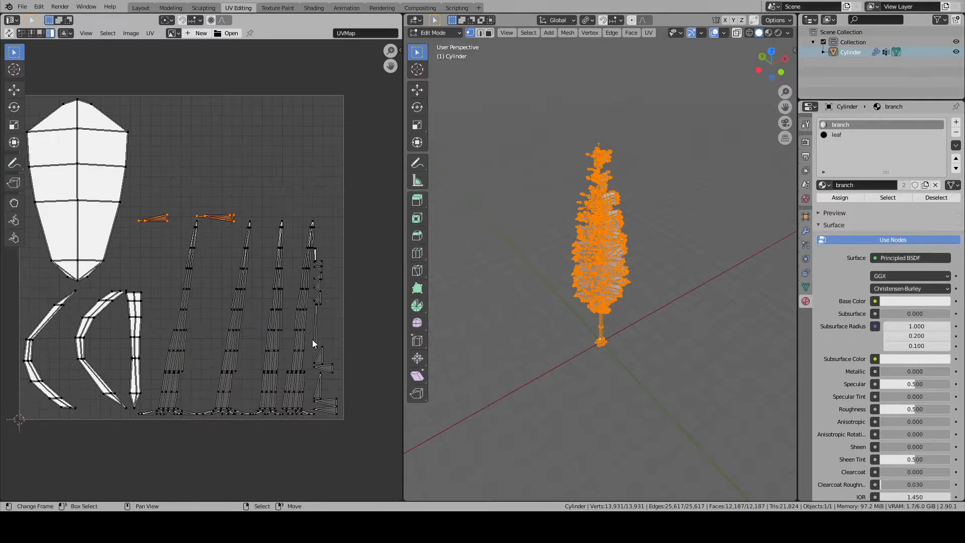
left_click(306, 322)
scroll(305, 321, "down", 1)
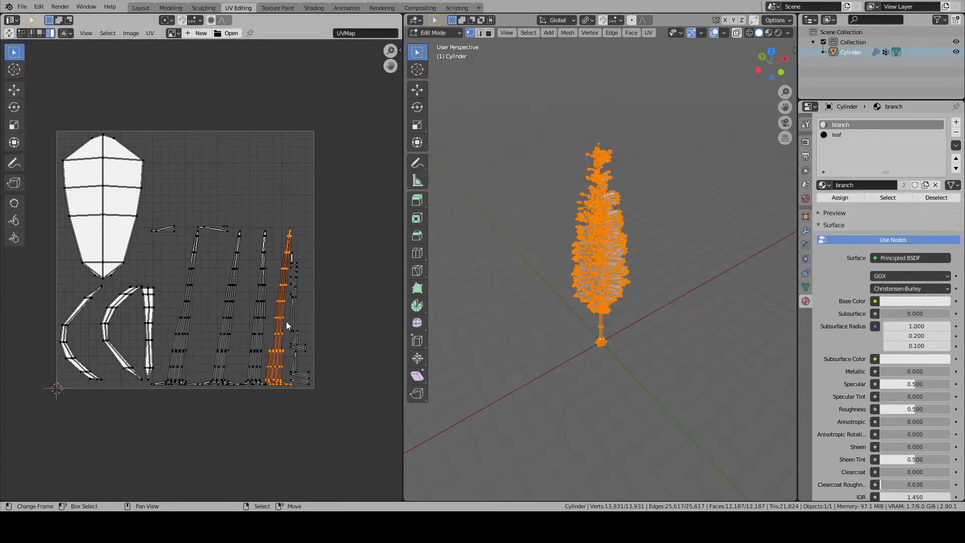
middle_click_drag(289, 327, 321, 336)
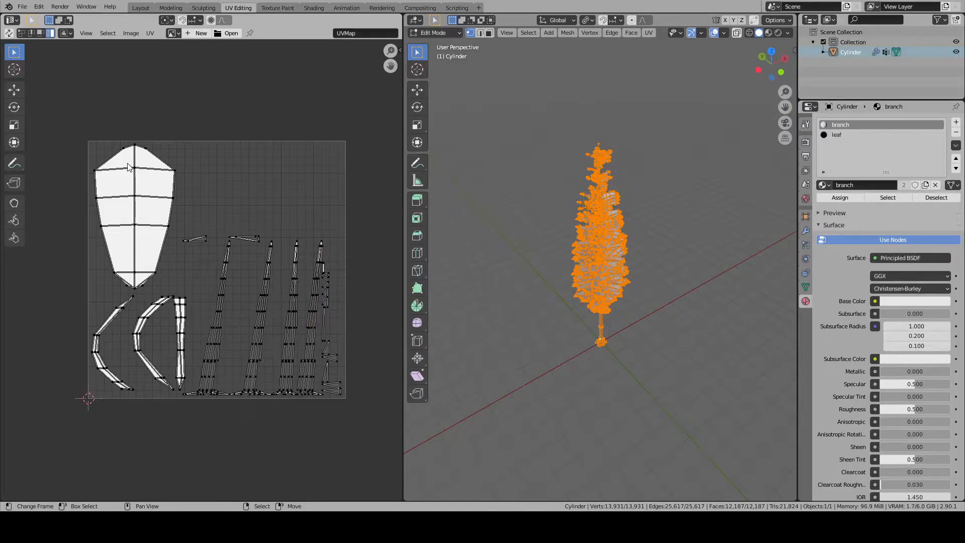
- Select the leaf island, move it outside the UV square to its left, and deselect it
key("b")
left_click_drag(80, 118, 178, 275)
scroll(179, 273, "down", 4)
key("g")
left_click(141, 250)
scroll(171, 288, "up", 2)
key("alt+a")
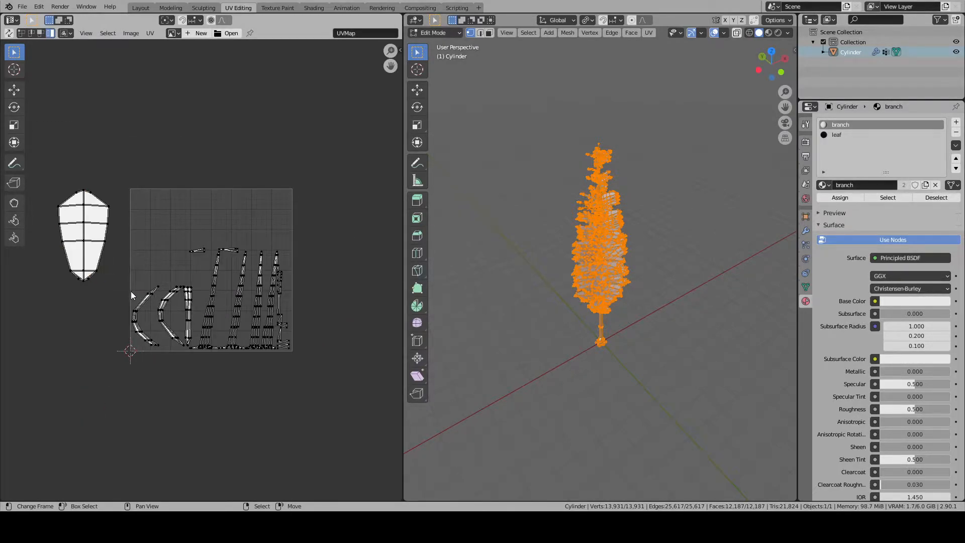
- Move the branch strips outside the UV square, below the leaf island, and deselect them
key("n")
key("b")
left_click_drag(116, 273, 189, 366)
key("g")
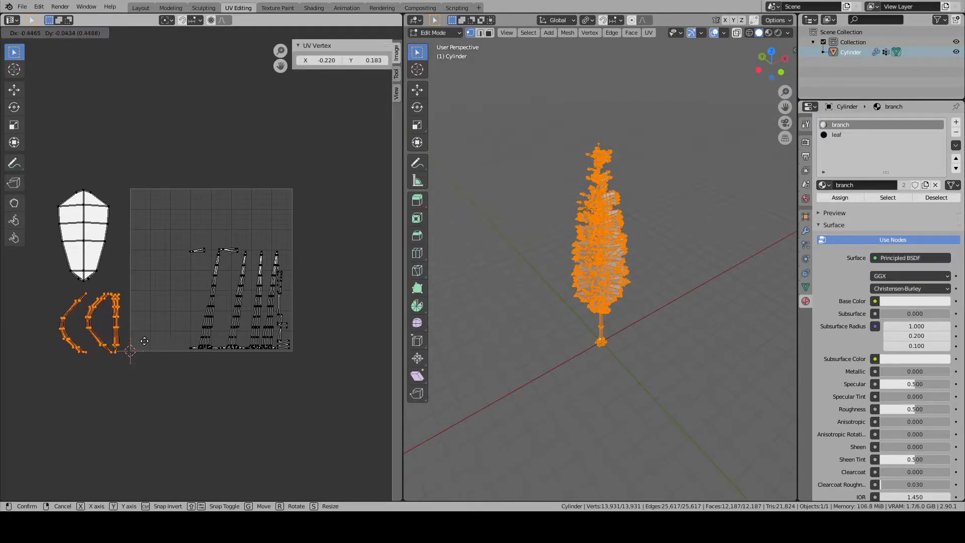
left_click(141, 340)
key("alt+a")
- Select all trunk islands, enlarge them, pack them to fill the UV square, and deselect them
key("n")
key("b")
left_click_drag(166, 221, 321, 399)
scroll(303, 374, "up", 2)
key("s")
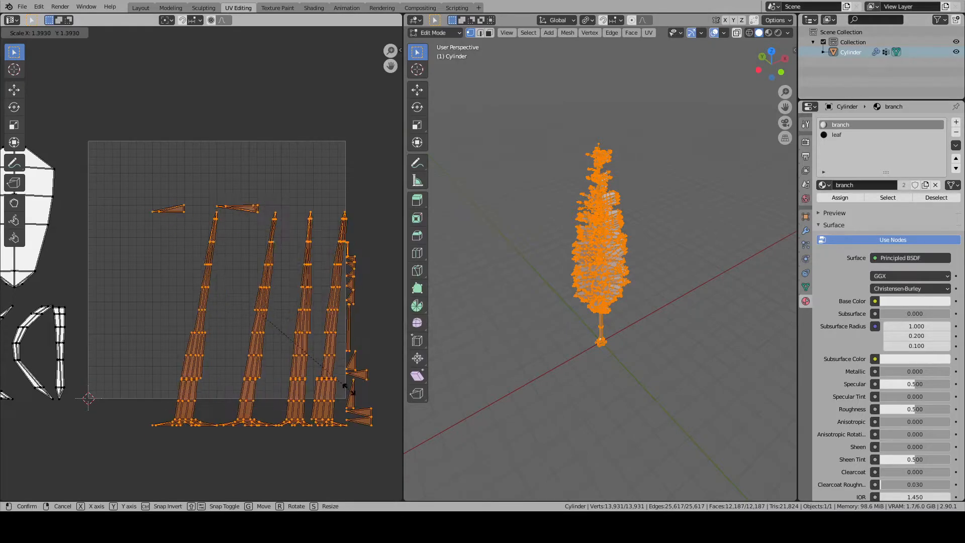
left_click(326, 358)
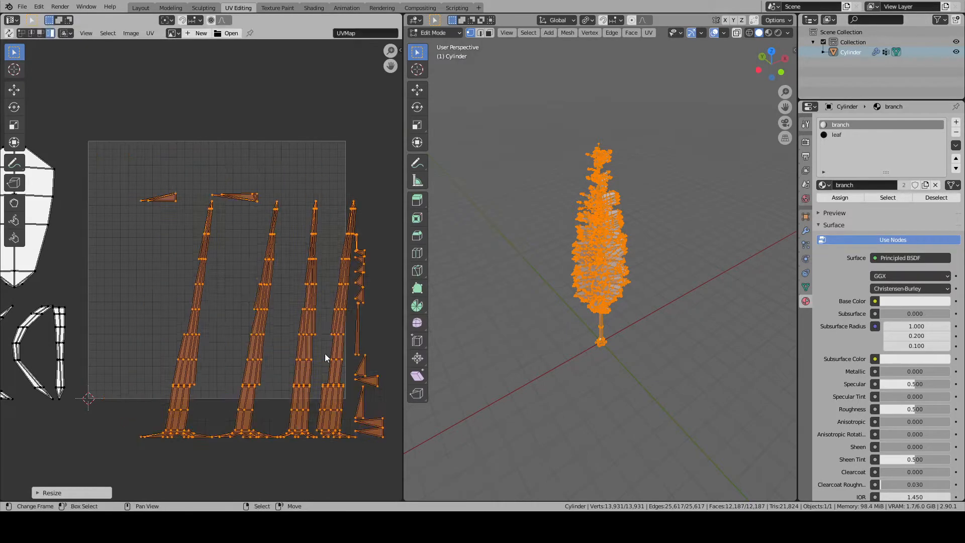
left_click(150, 32)
mouse_move(189, 256)
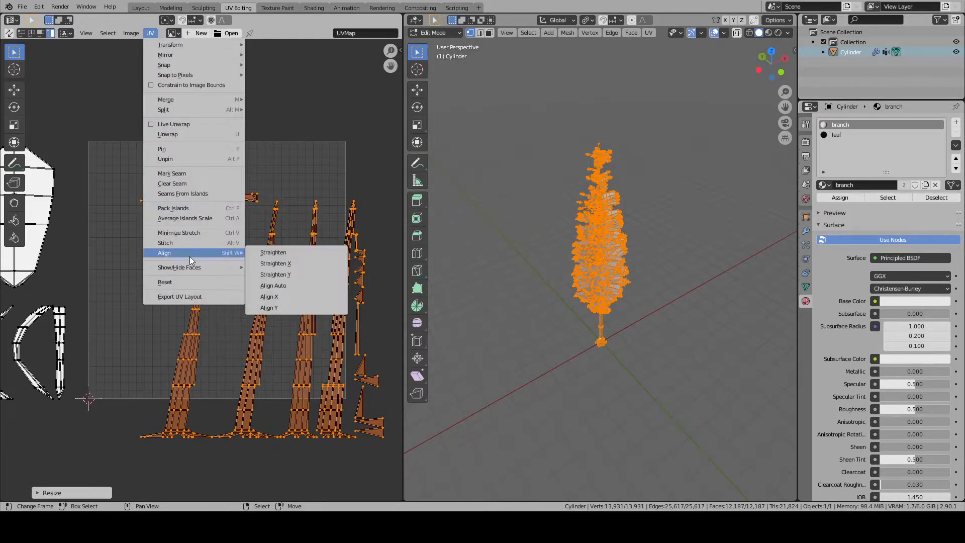
left_click(192, 208)
left_click(40, 491)
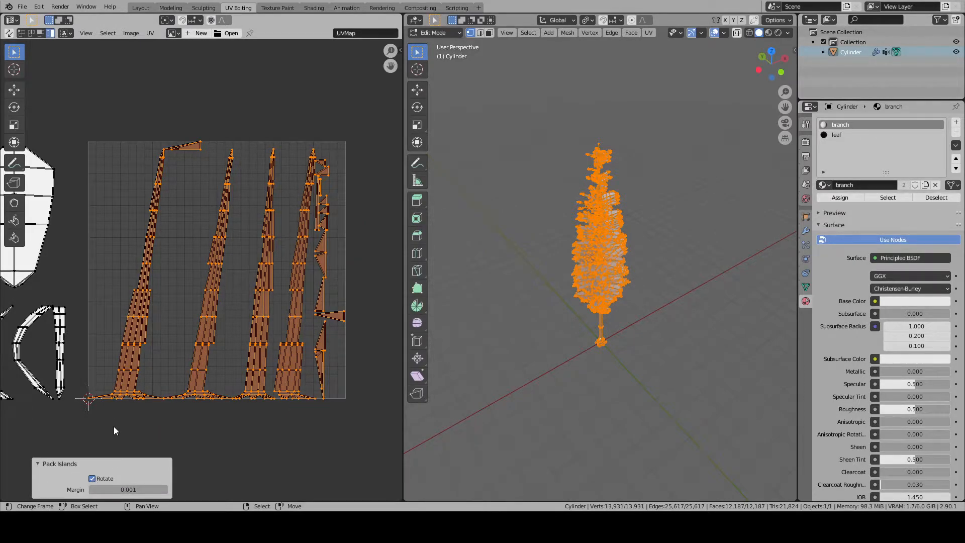
right_click(149, 391)
key("alt+a")
- Move the branch strips into the gap between the first two trunk strips, scale them to about 0.511, and deselect them
scroll(165, 381, "down", 1)
middle_click_drag(178, 371, 235, 379)
key("b")
left_click_drag(162, 306, 52, 412)
key("g")
left_click(255, 292)
key("s")
left_click(279, 287)
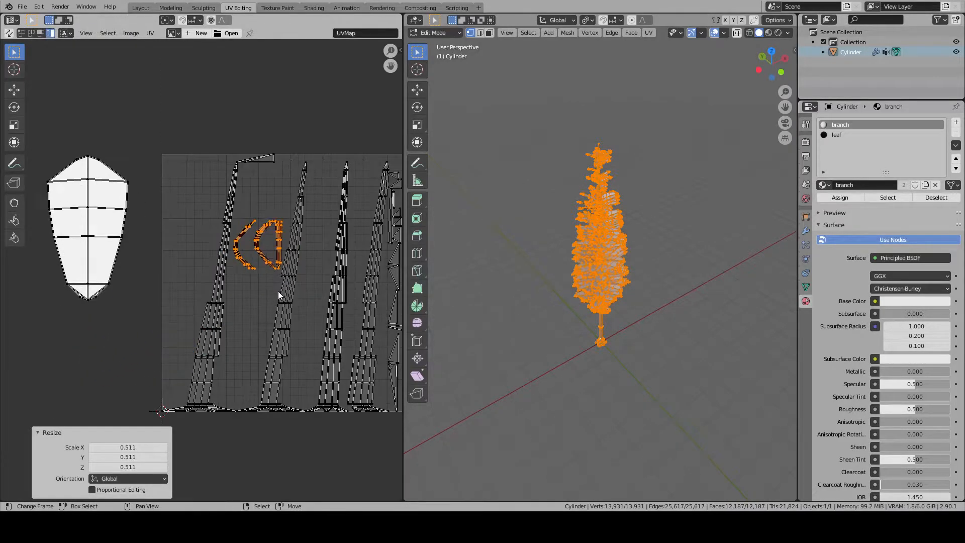
key("alt+a")
- Move the leaf island into the upper-left corner of the UV square, shrink it to fit beside the first trunk strip, and deselect it
scroll(201, 269, "up", 1)
key("b")
left_click_drag(55, 134, 182, 328)
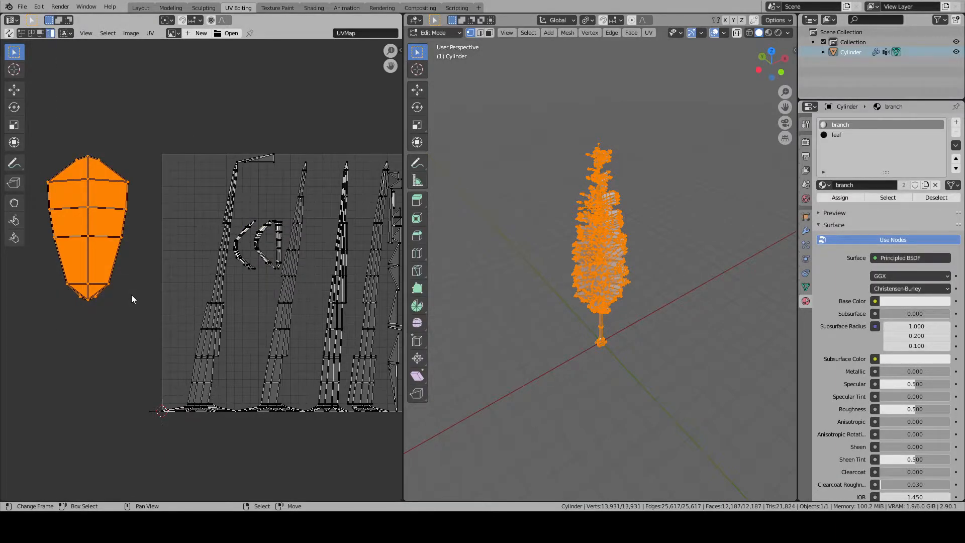
key("g")
left_click(226, 292)
key("s")
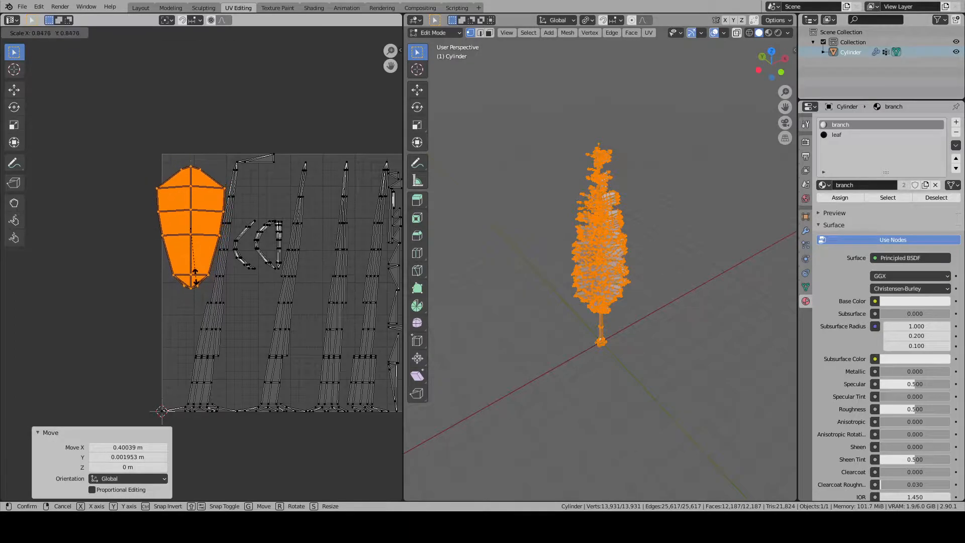
left_click(234, 271)
key("g")
left_click(231, 261)
key("alt+a")
- Save the file with the finished UV layout
middle_click_drag(285, 265, 172, 256)
scroll(242, 254, "down", 2)
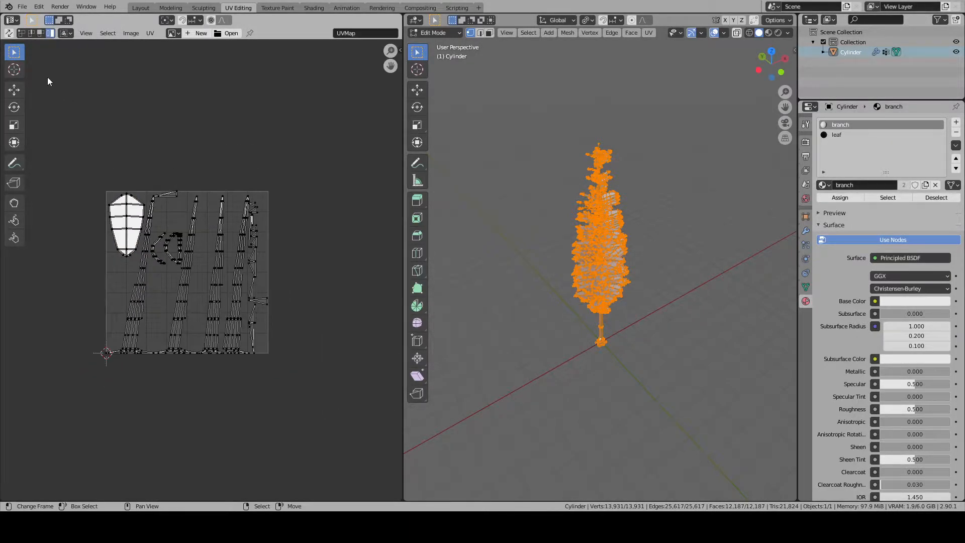
left_click(22, 7)
left_click(38, 72)
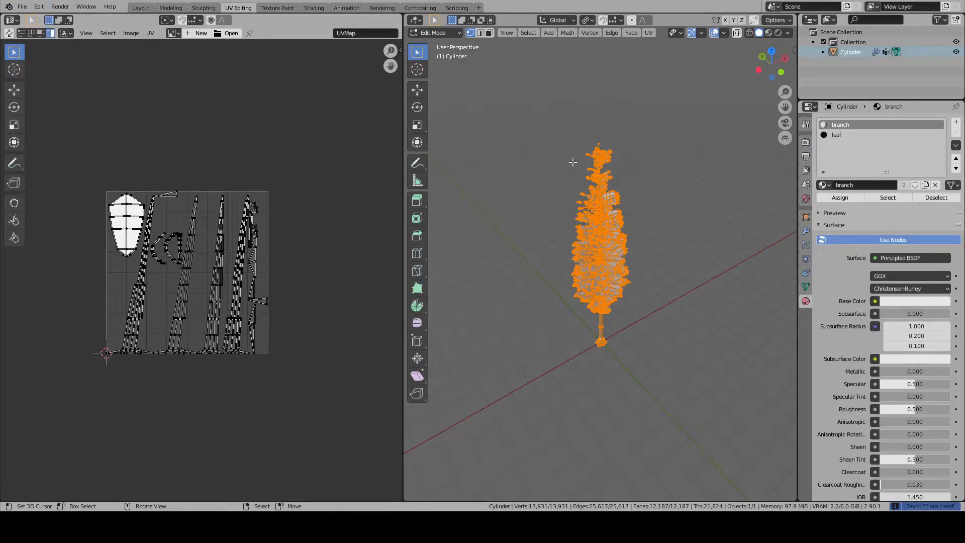
- Return the tree to Object Mode with nothing selected and switch to the Layout workspace
key("Tab")
key("alt+a")
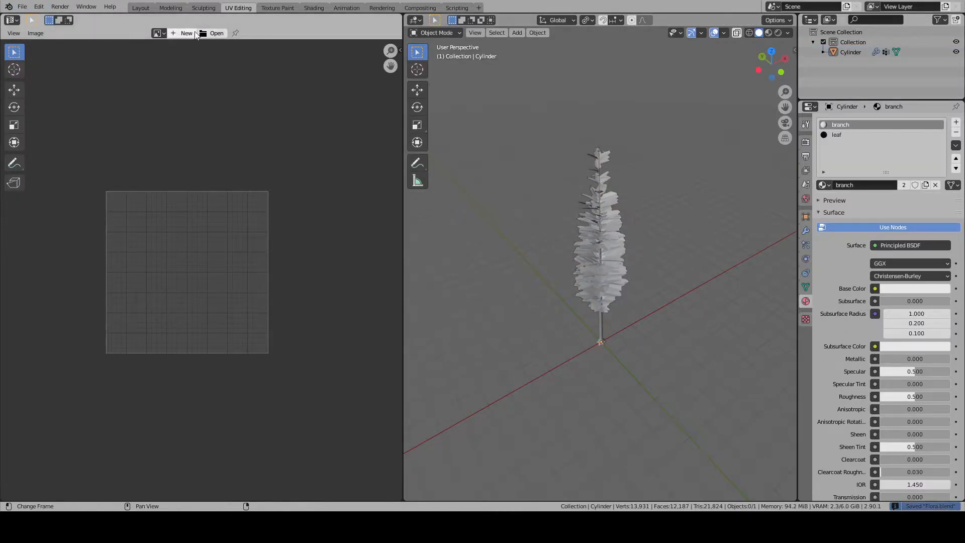
left_click(144, 8)
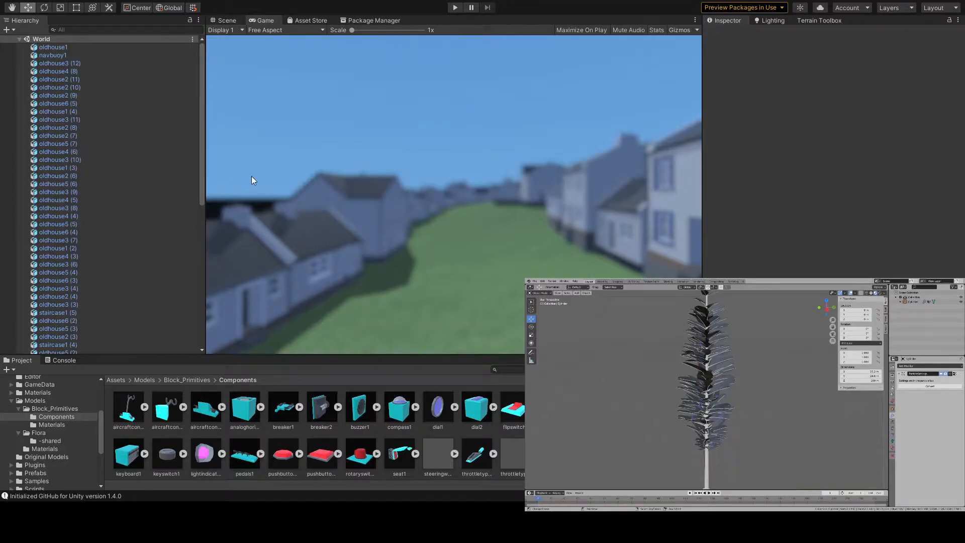
- Switch to Unity and look through the Flora models folder for the exported tree
left_click(48, 433)
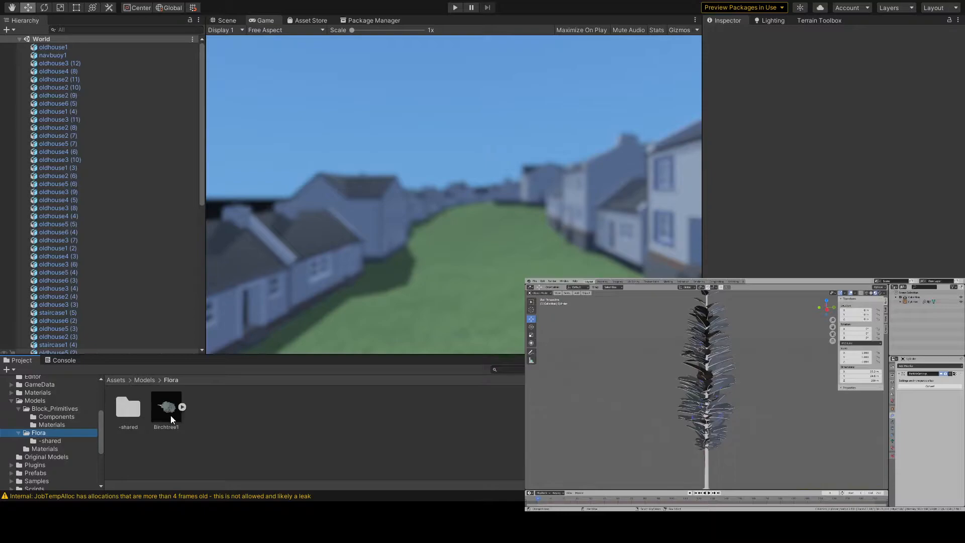
left_click(237, 410)
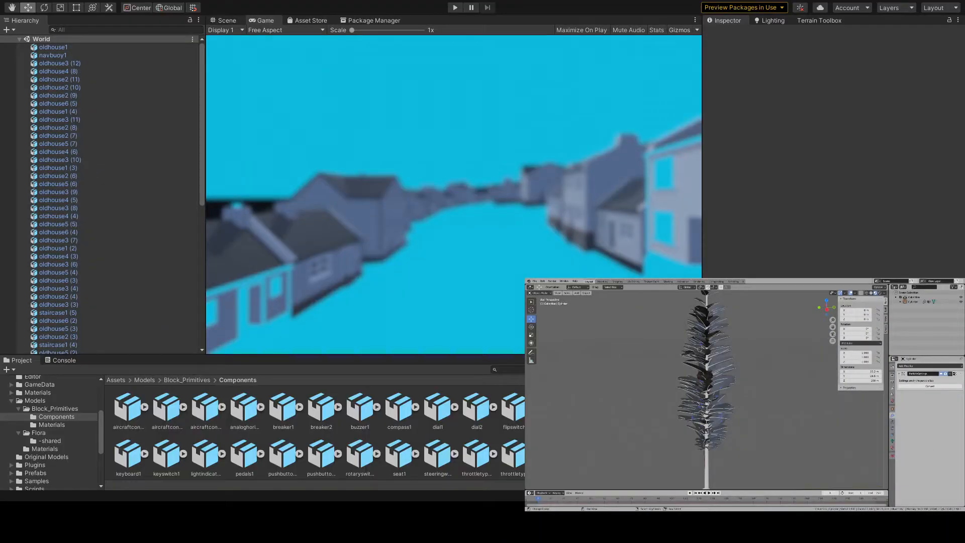
left_click(485, 248)
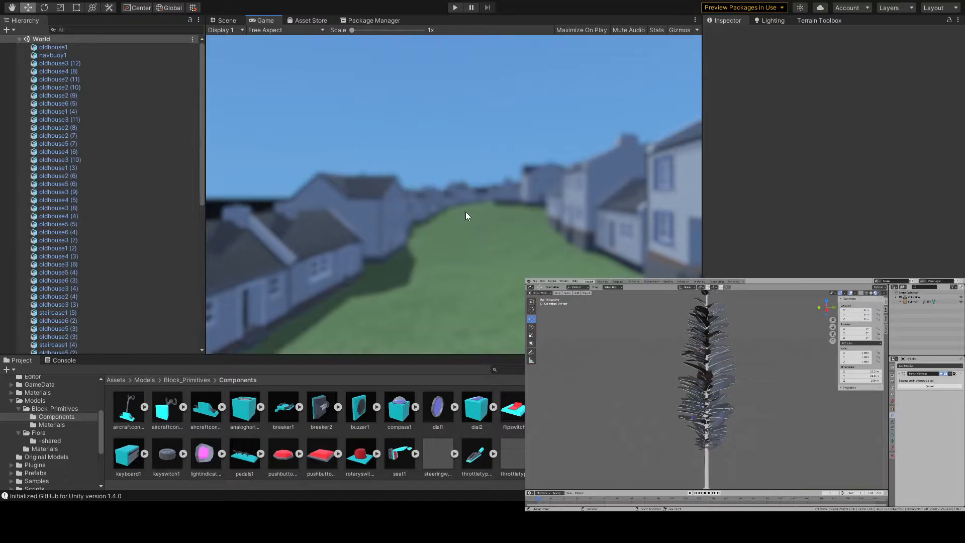
- Show the Scene view and place the douglarfir model from the Flora folder on the grass near the houses
left_click(237, 20)
right_click_drag(372, 191, 759, 208)
left_click(39, 442)
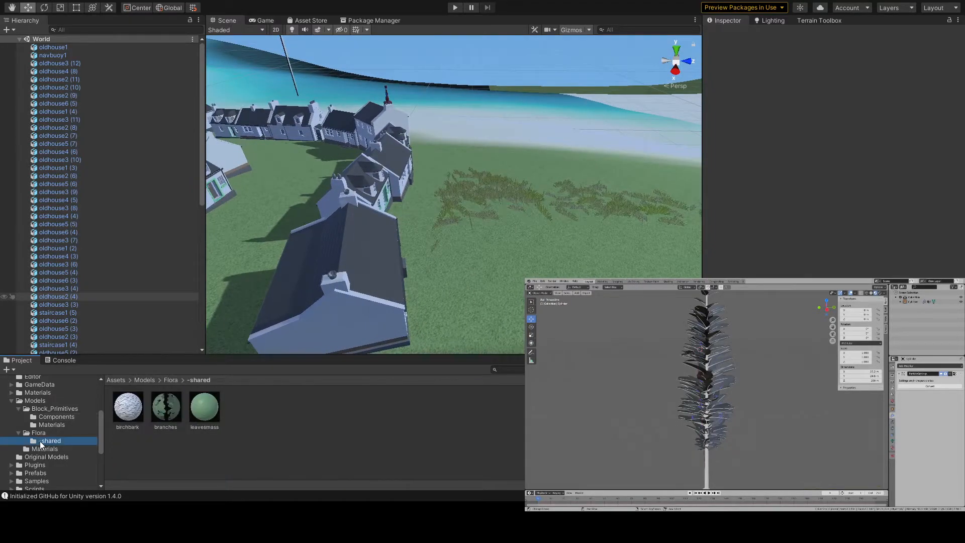
left_click(37, 434)
left_click_drag(205, 407, 490, 223)
- Inspect the trunk base against the ground and lower the fir to a Y position of 7.5
key("w")
right_click_drag(468, 290, 197, 207)
key("s")
key("w")
right_click_drag(178, 201, 241, 171)
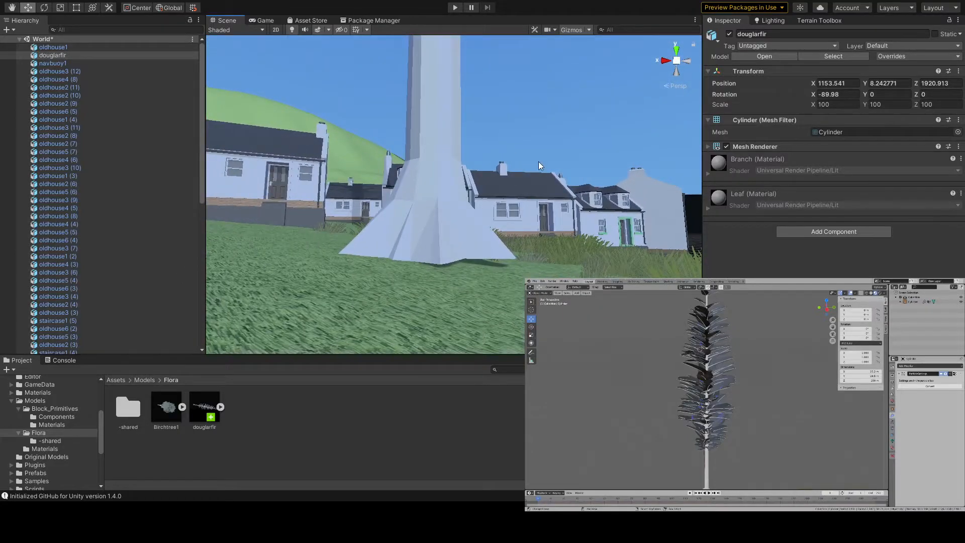
right_click_drag(440, 159, 449, 109)
key("f")
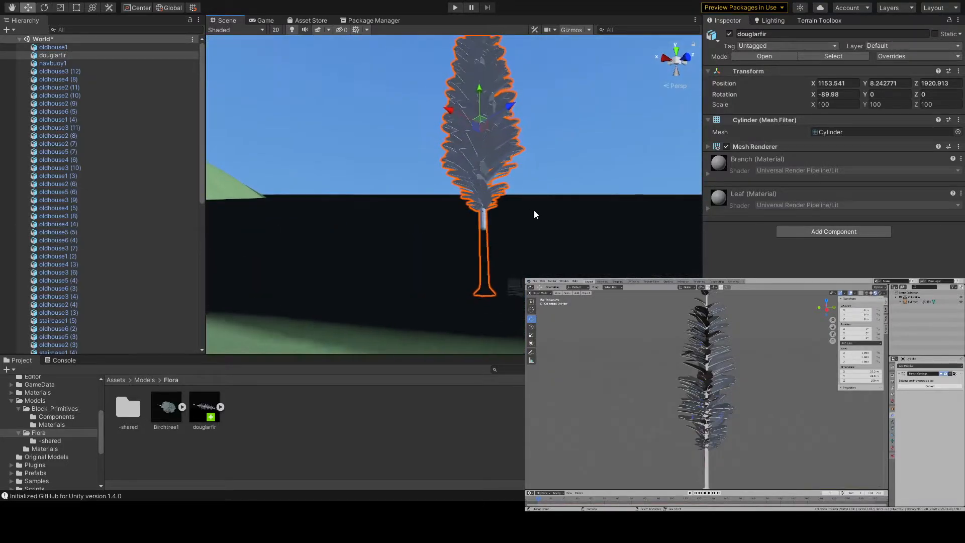
left_click_drag(478, 99, 478, 106)
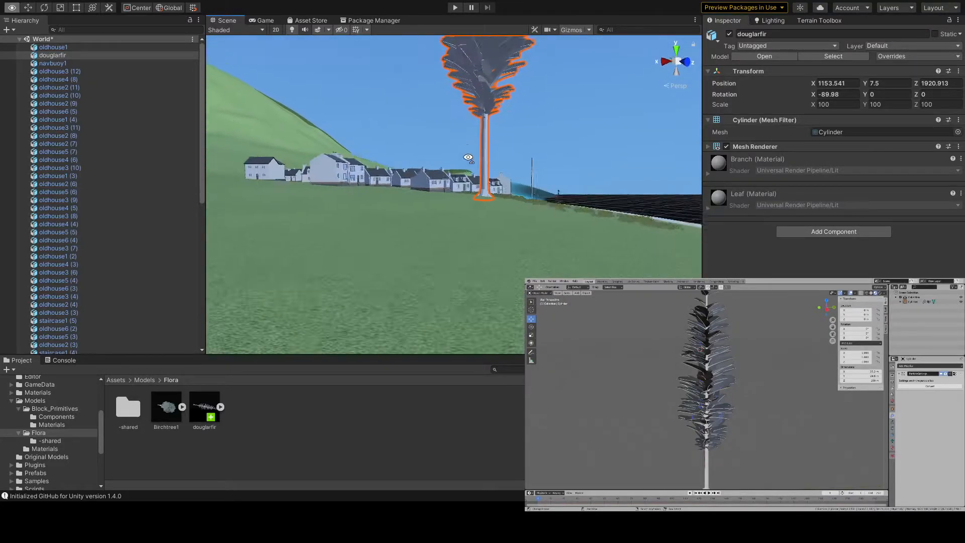
right_click_drag(432, 146, 296, 145)
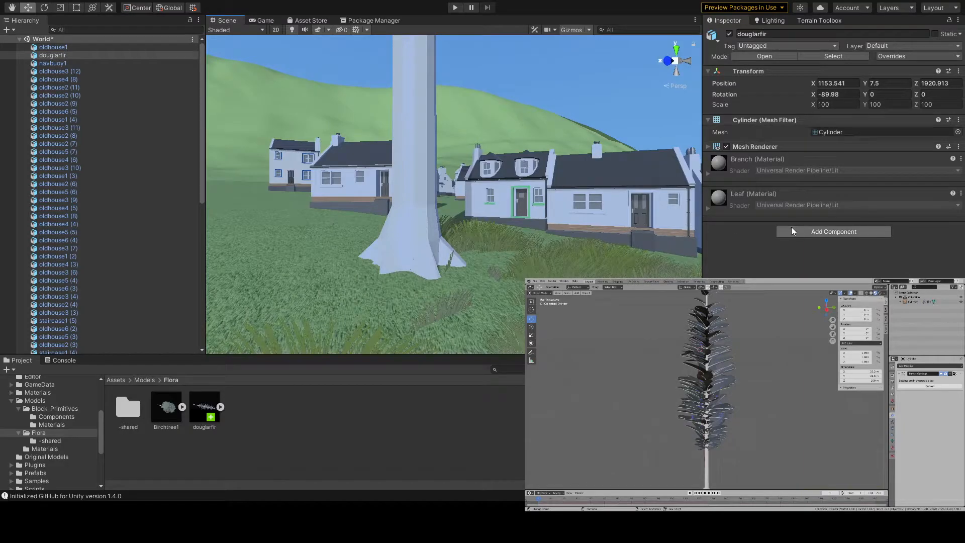
- Check the fir's Leaf material settings, deselect the tree, and start Play mode
left_click(750, 192)
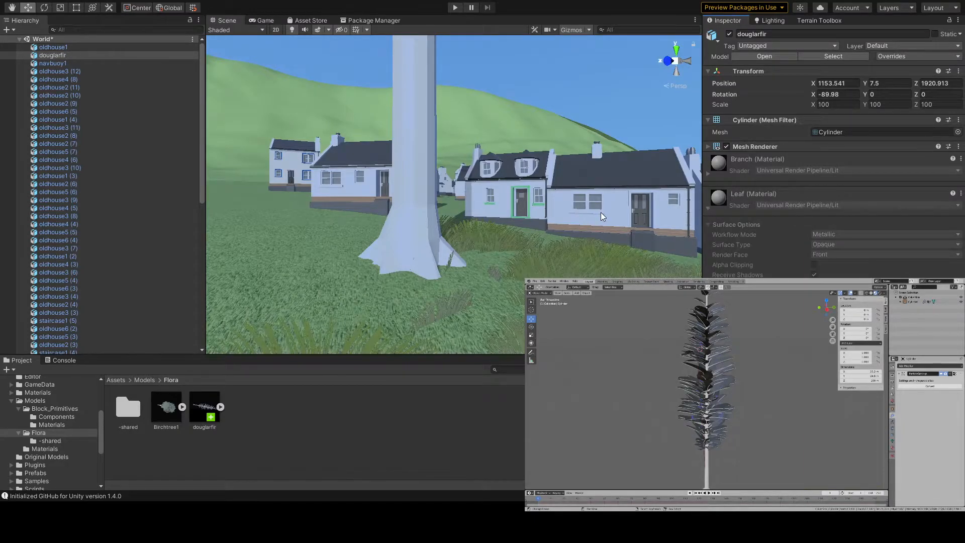
left_click(770, 194)
left_click(574, 97)
left_click(455, 7)
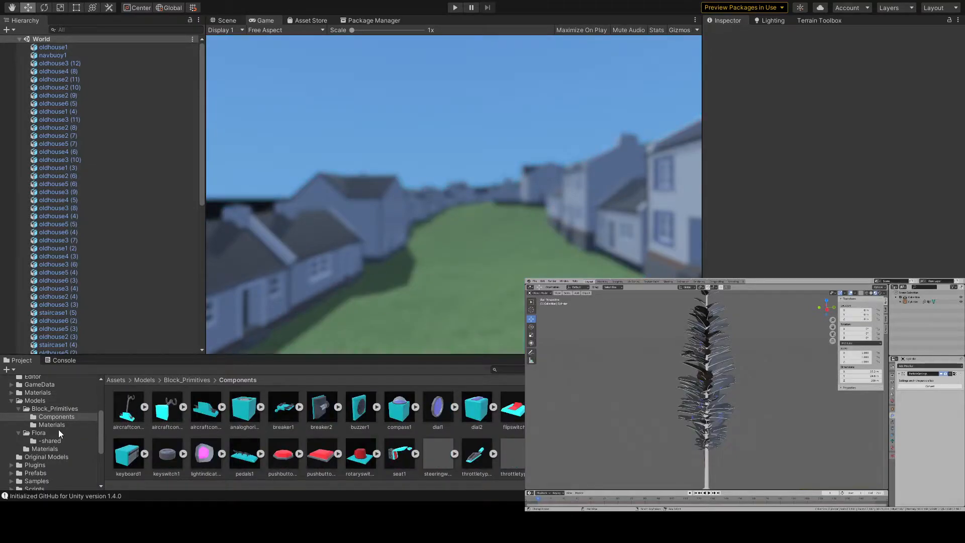
- Place the douglarfir model from the Flora folder into the village in the Scene view
left_click(47, 439)
left_click(39, 433)
left_click_drag(203, 399, 463, 280)
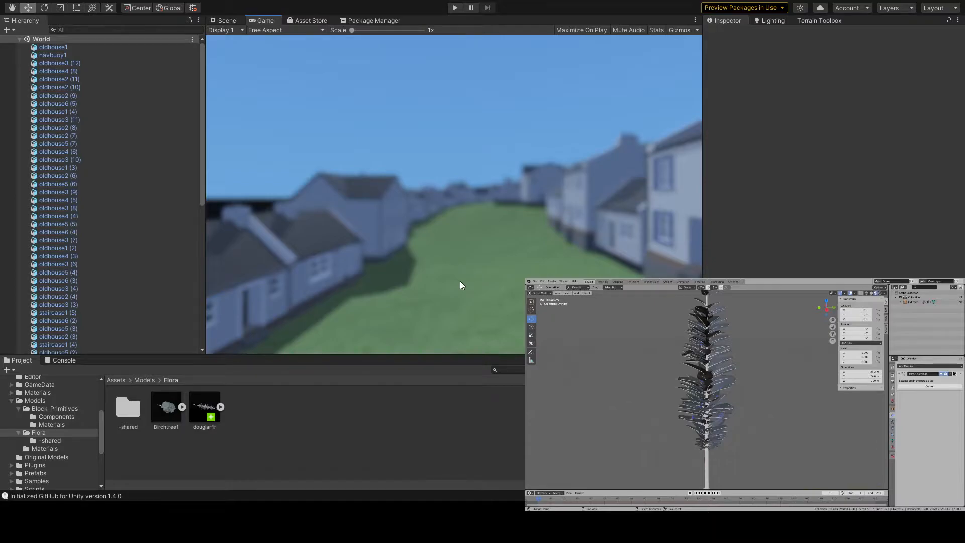
left_click(227, 20)
right_click_drag(235, 242, 77, 253)
key("w")
left_click_drag(204, 420, 394, 203)
- Lower the placed fir to a Y position of 5.95 and deselect it
right_click_drag(395, 203, 304, 44)
scroll(351, 54, "down", 3)
key("s")
left_click_drag(435, 37, 434, 42)
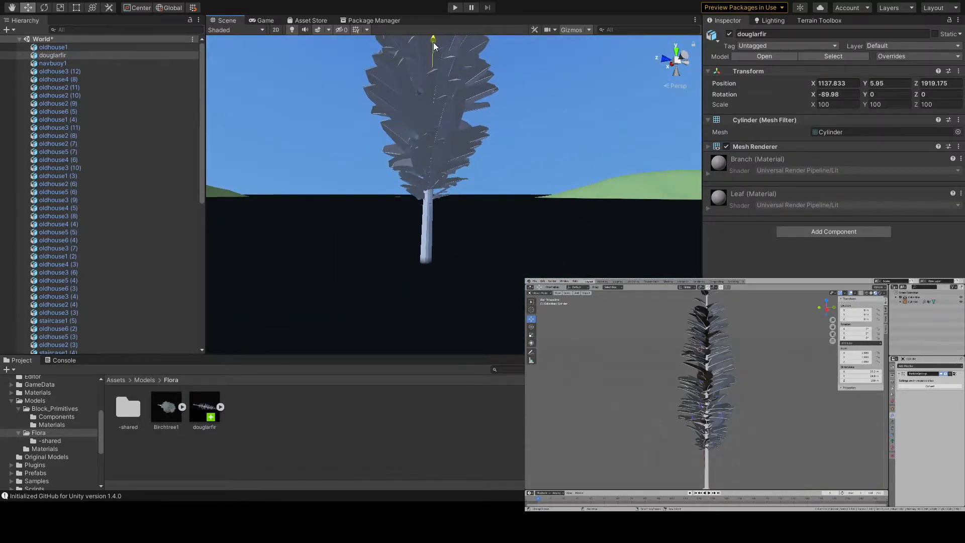
left_click(497, 39)
- Start Play mode and walk the player along the shore and over to the fir beside the houses
left_click(456, 7)
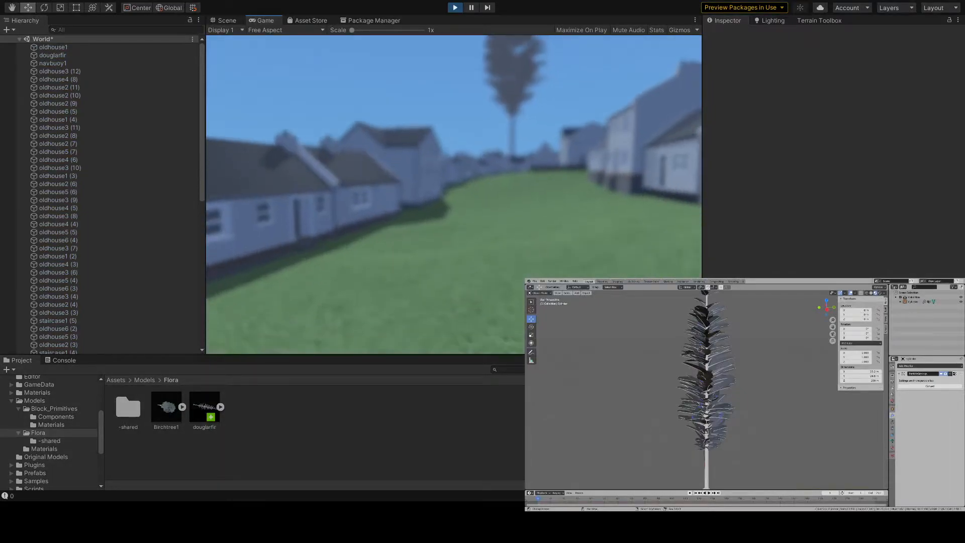
key("space")
key("w")
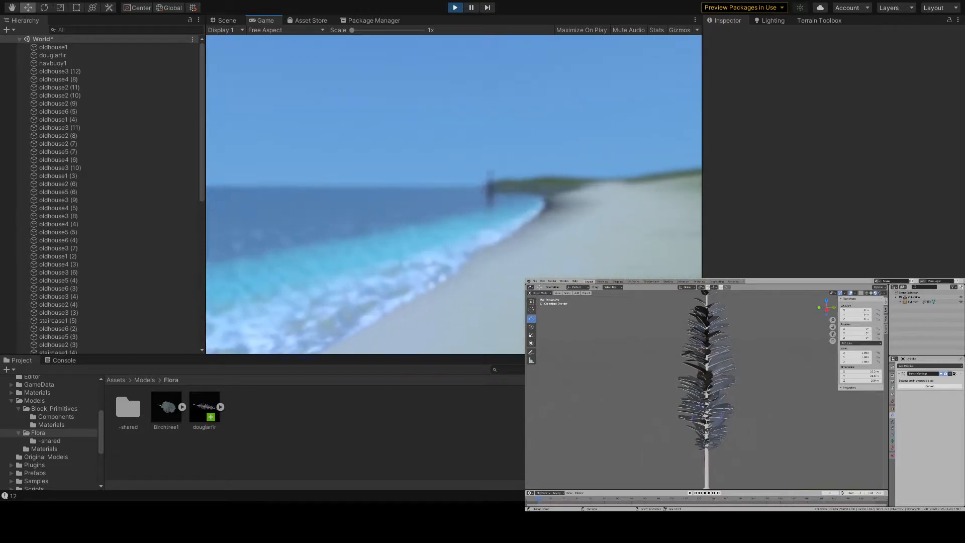
key("w")
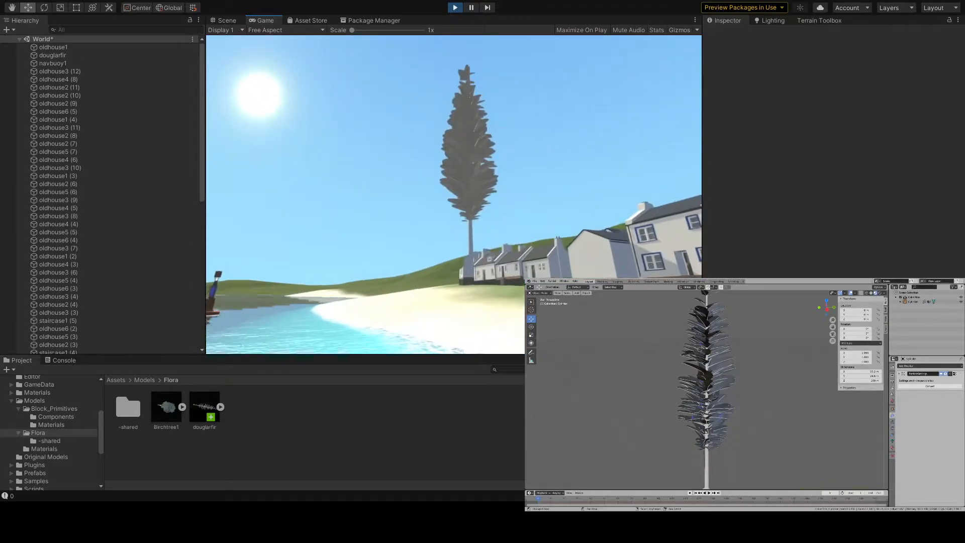
key("w")
key("w")
key("w")
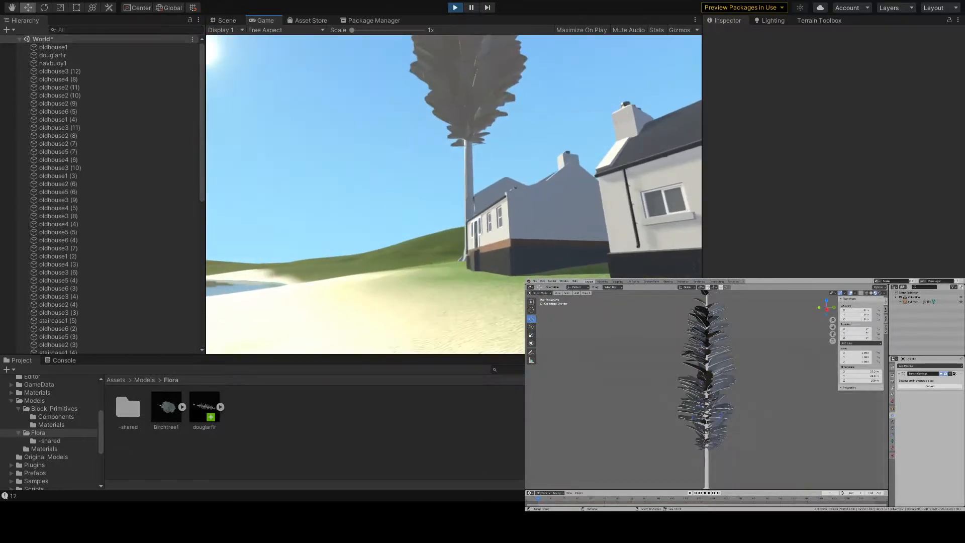
key("w")
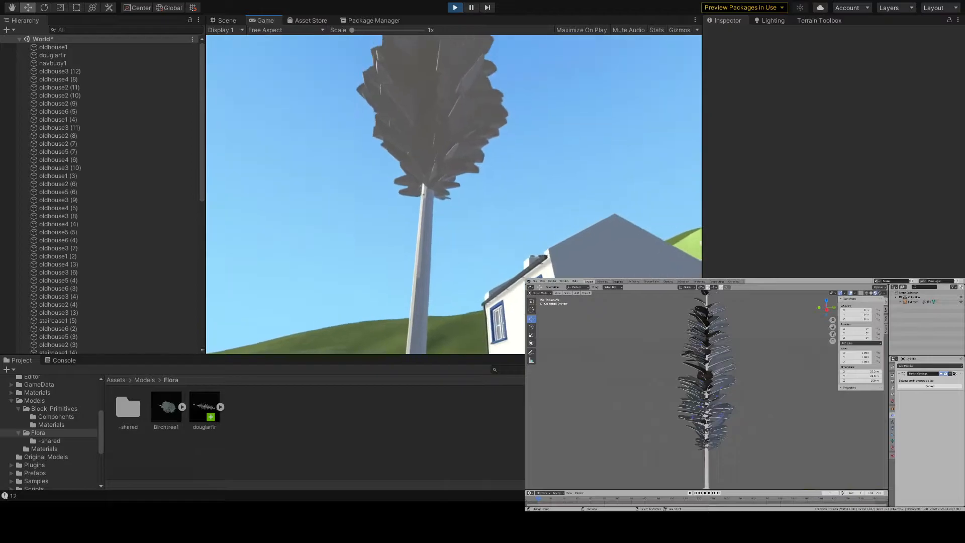
- Walk around the base of the fir and examine its trunk and canopy from below
key("w")
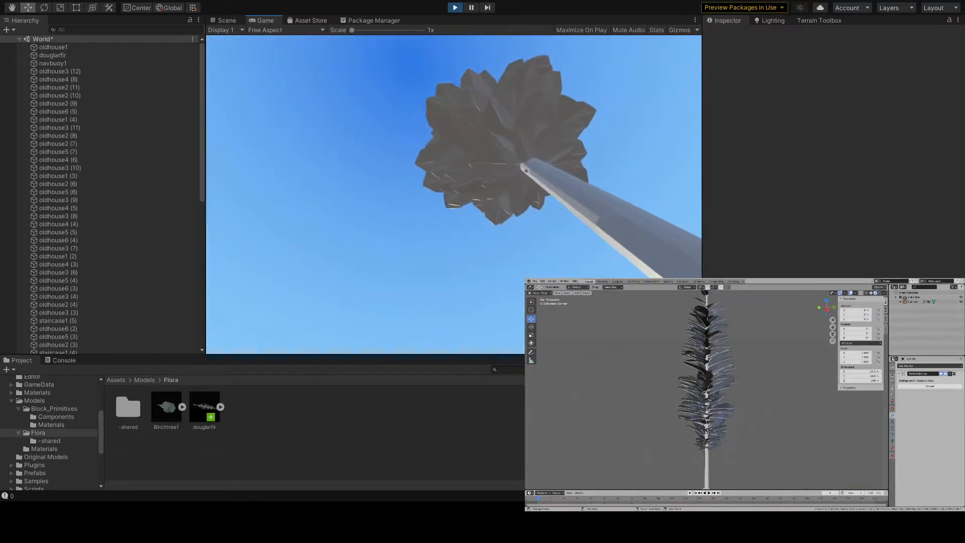
key("w")
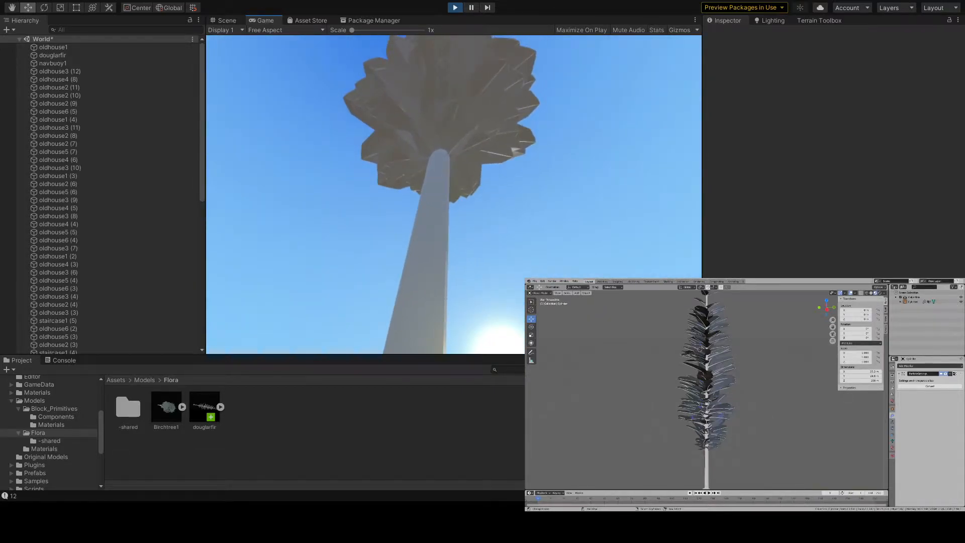
key("w")
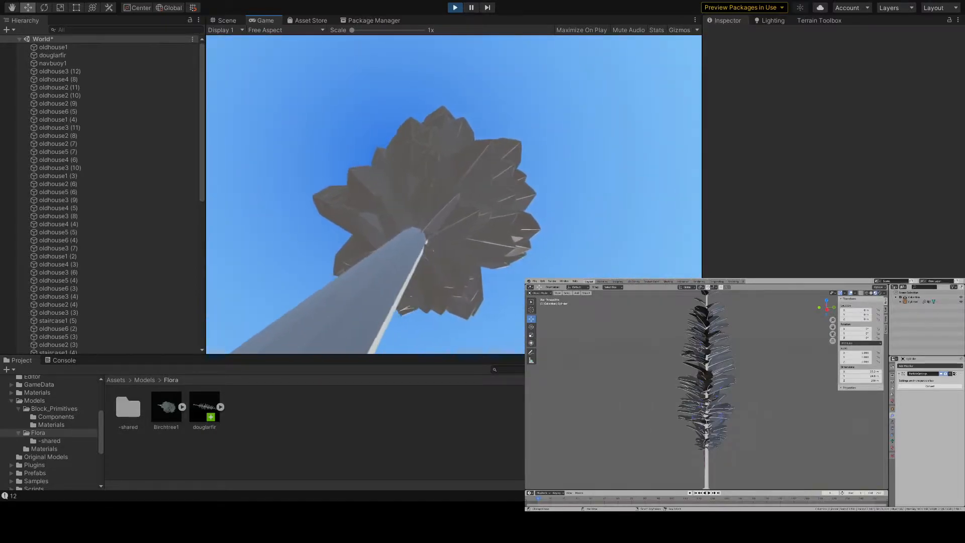
key("s")
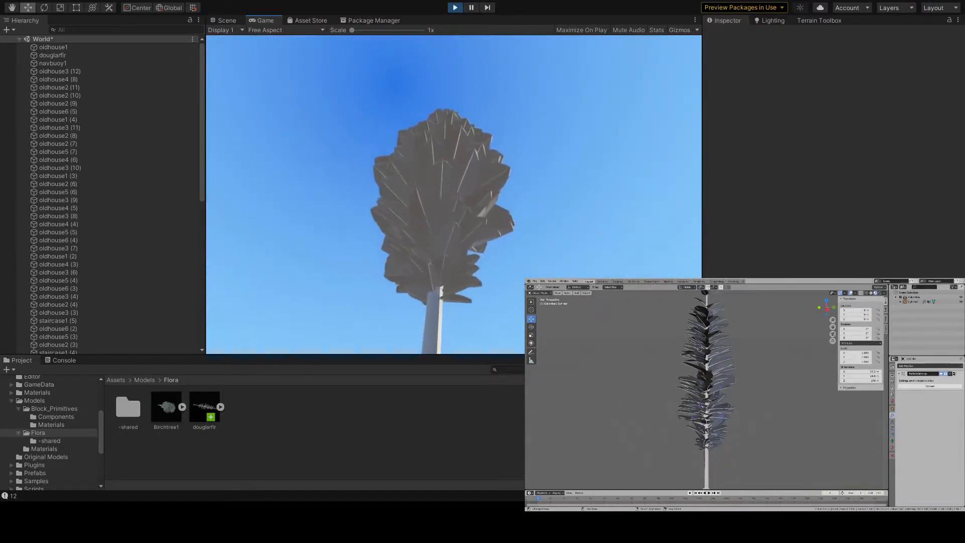
key("d")
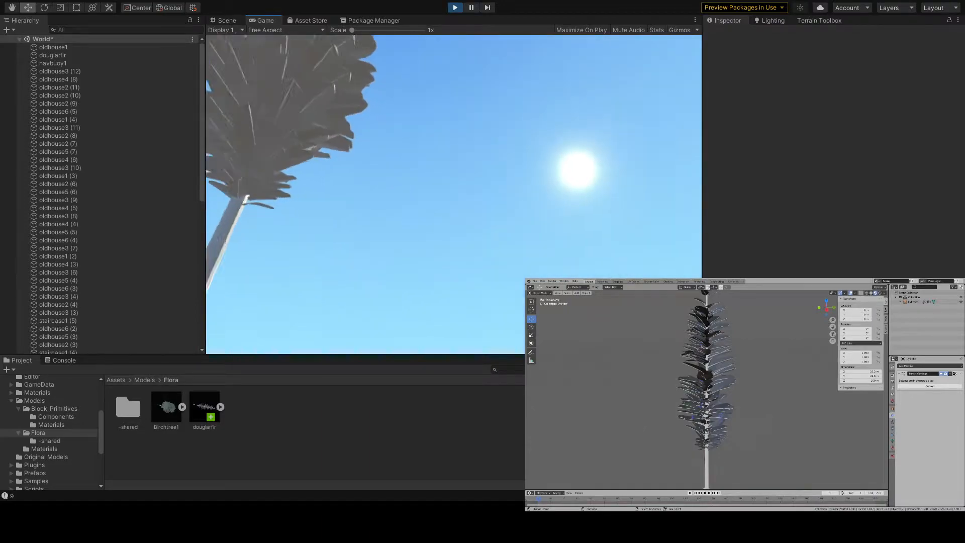
- Move the player up over the rooftops and examine the shadows the fir casts on the village
key("w")
key("w")
key("space")
key("w")
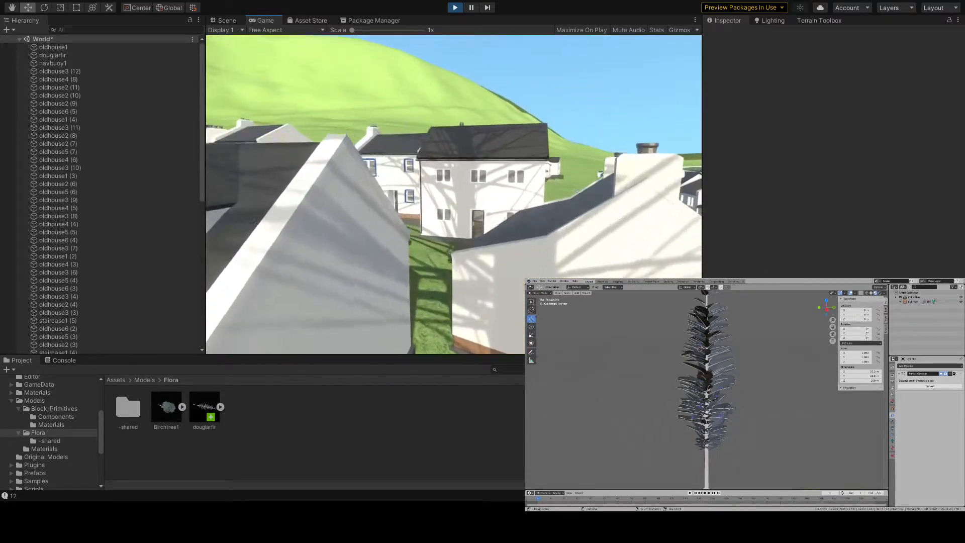
key("w")
key("space")
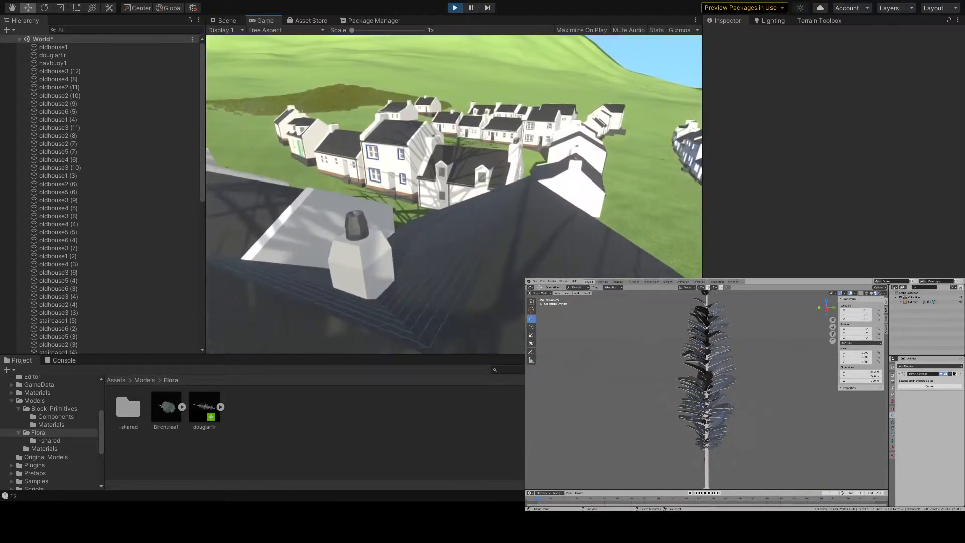
- Move the player between the rooftops and lawns and examine the fir's shadow on the grass and surrounding houses
key("w")
key("w")
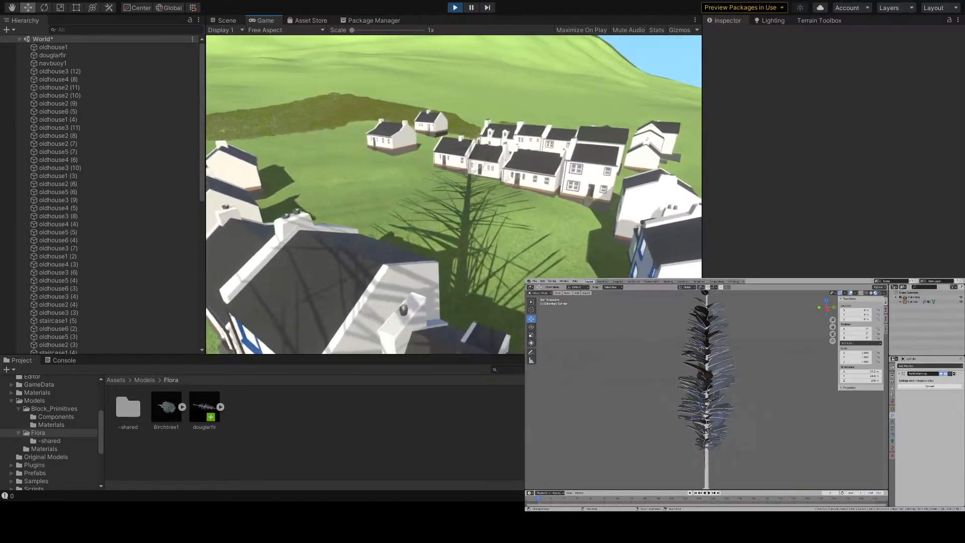
key("w")
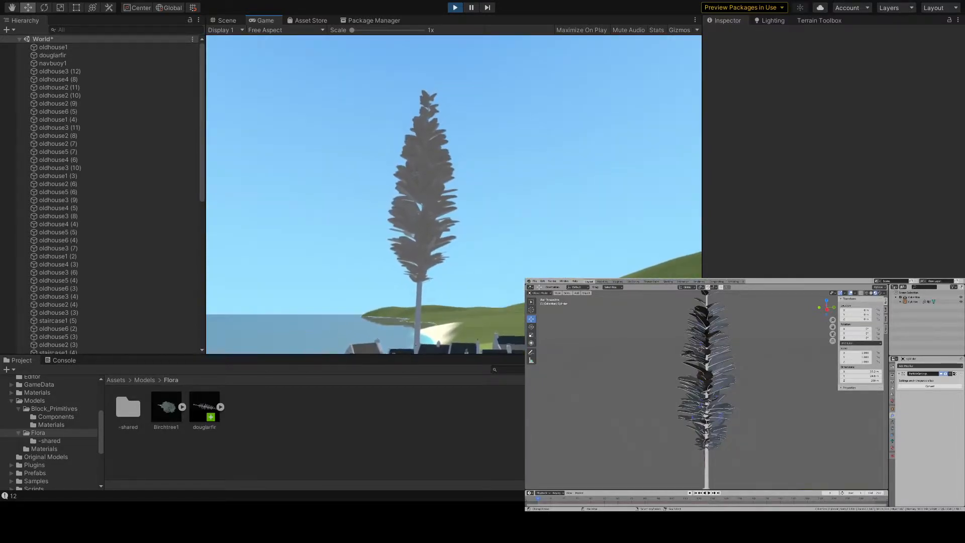
key("w")
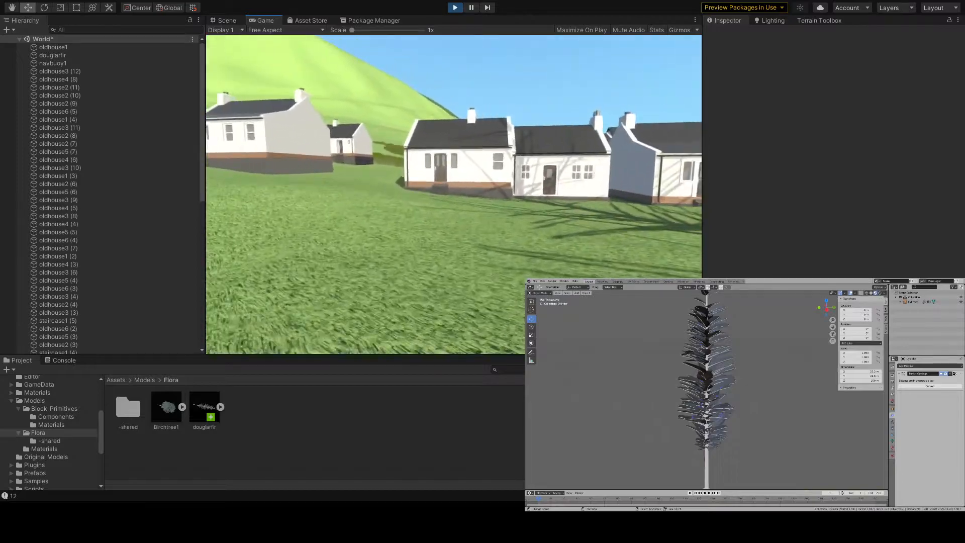
key("w")
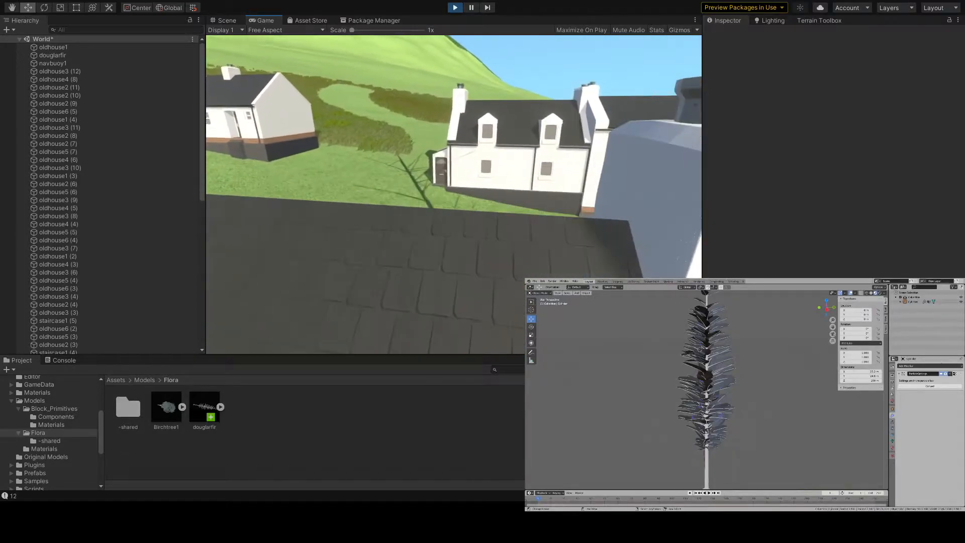
key("w")
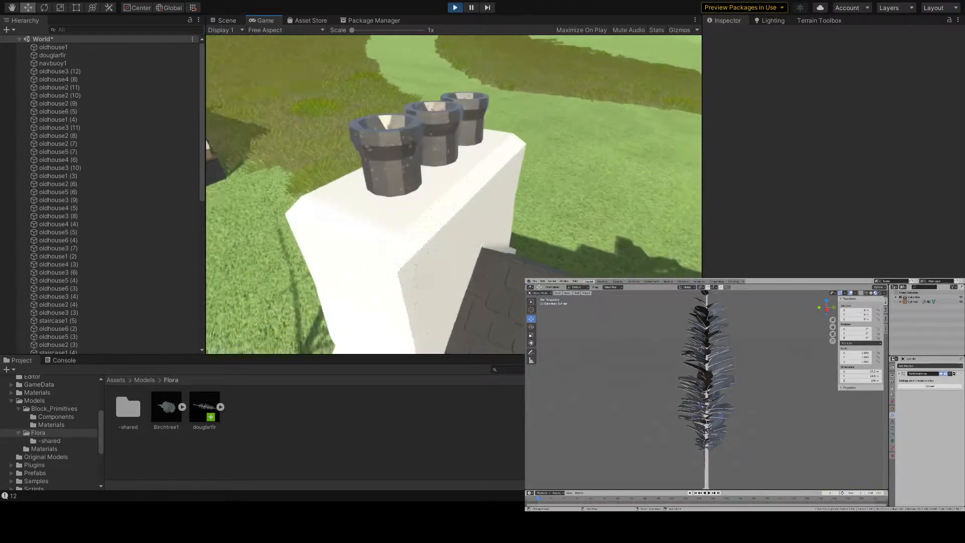
- Jump across the rooftops toward the fir, view its silhouette above the village, and stop Play mode
key("w")
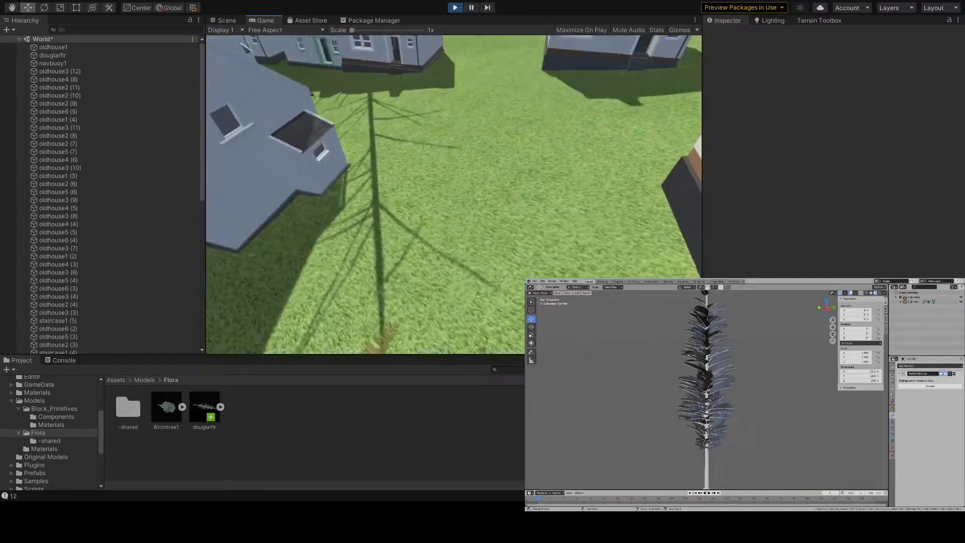
key("w")
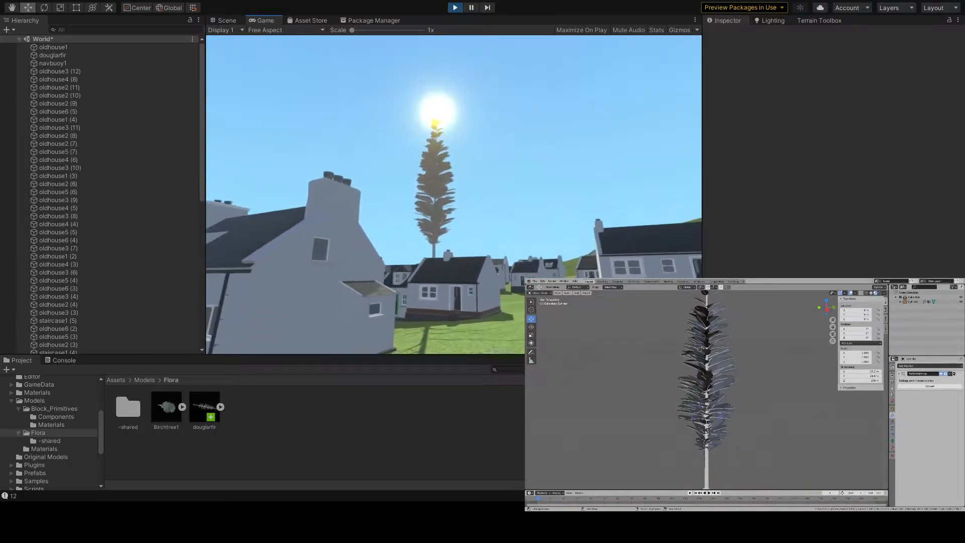
key("w")
key("space")
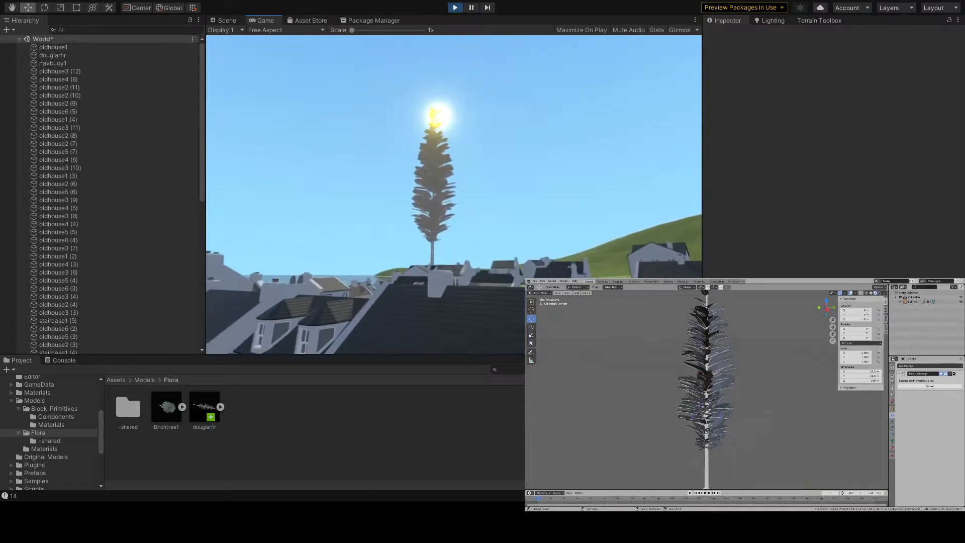
key("w")
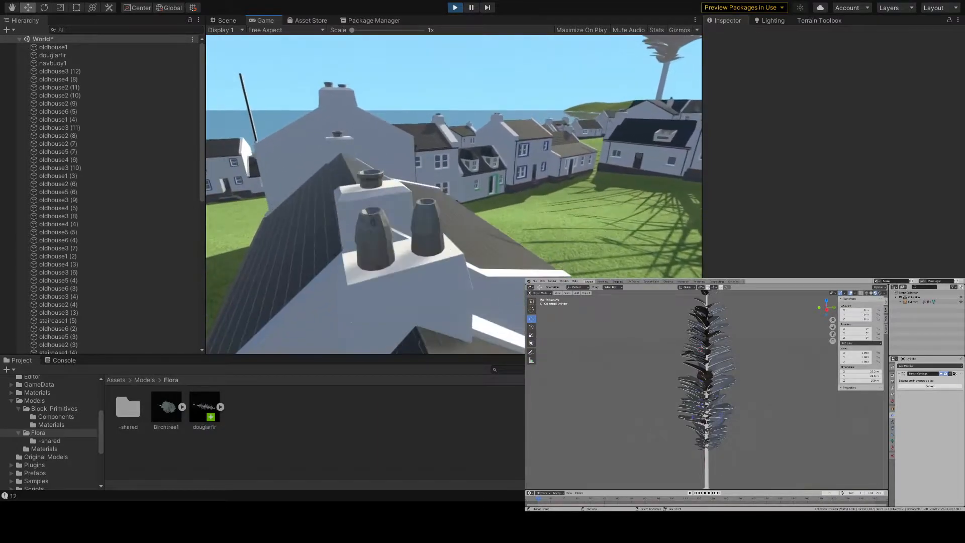
key("space")
key("w")
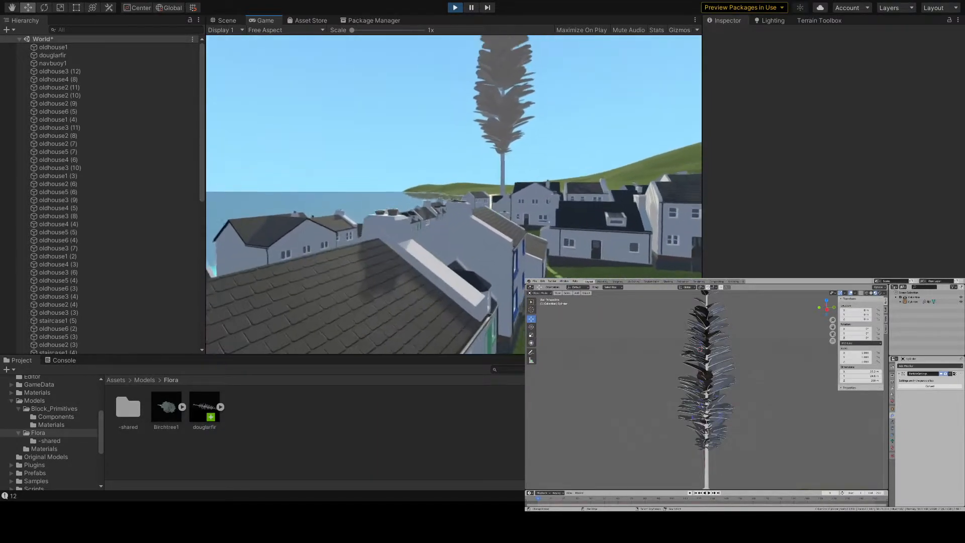
key("space")
key("w")
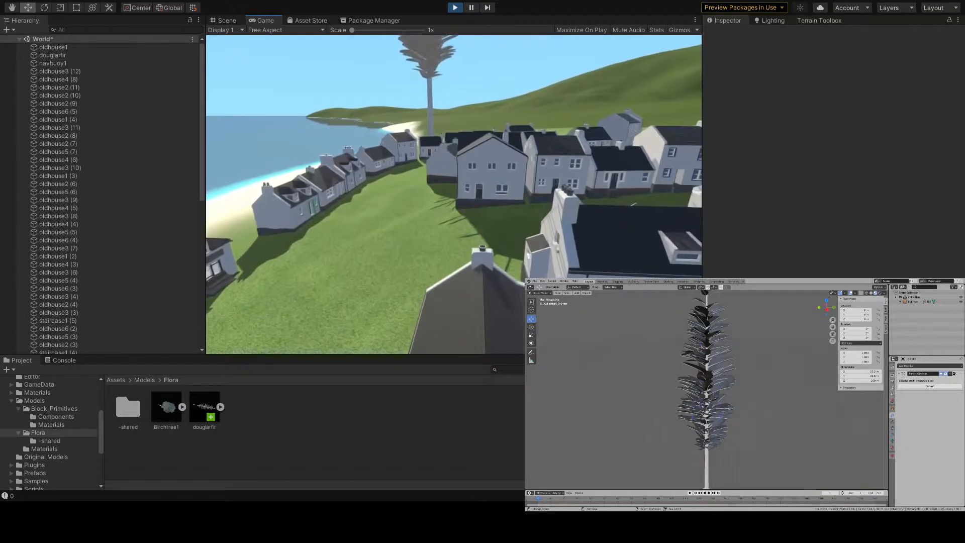
key("w")
key("space")
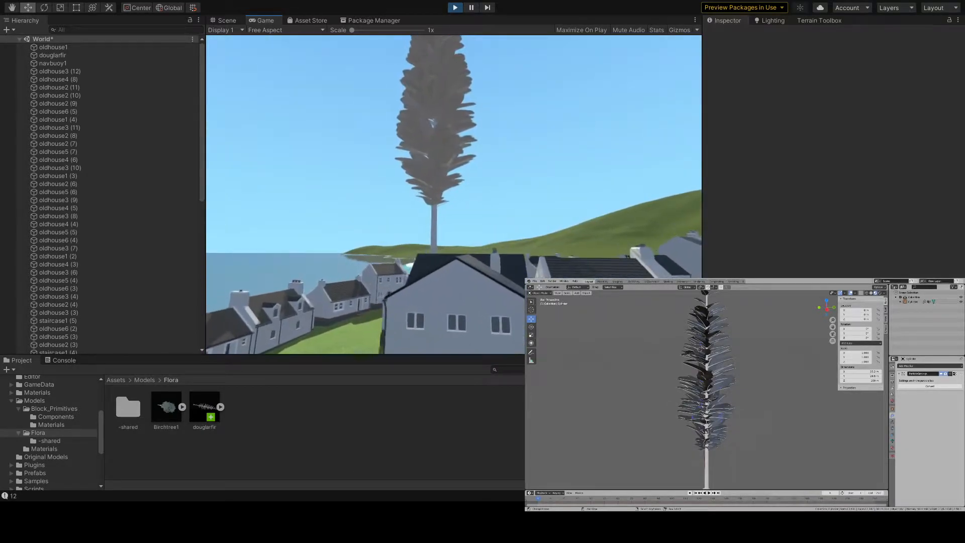
key("Escape")
key("ctrl+p")
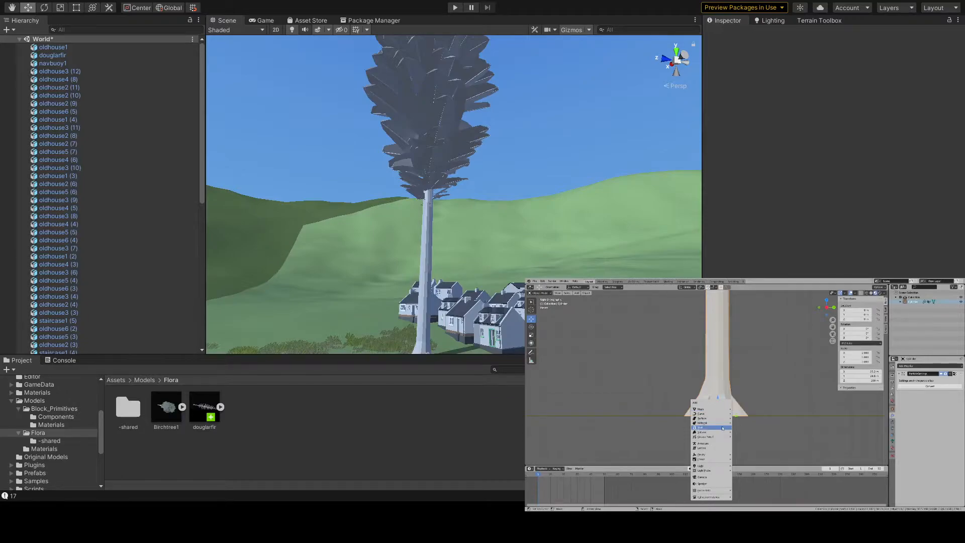
- Switch to Blender, add an armature to the fir's scene, and rename the armature and the tree object
double_click(913, 303)
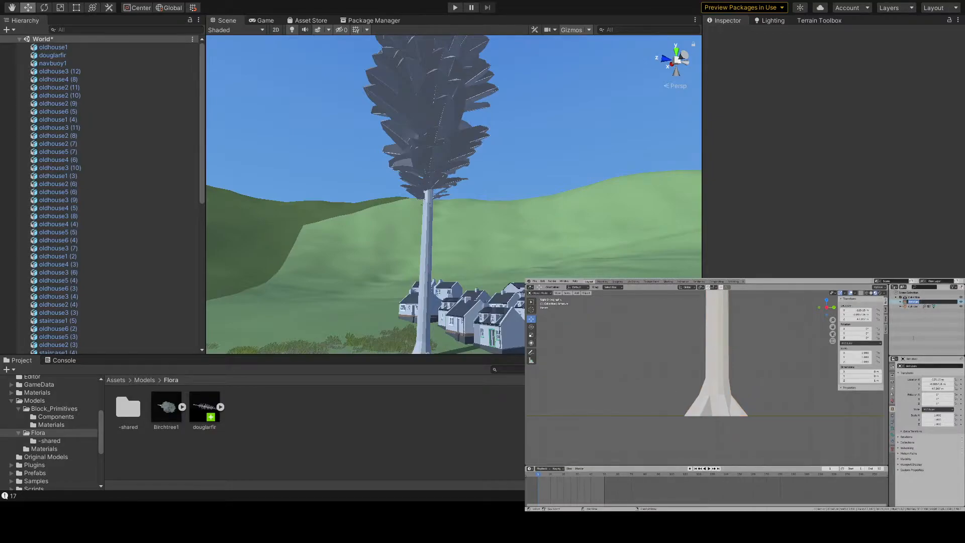
double_click(913, 306)
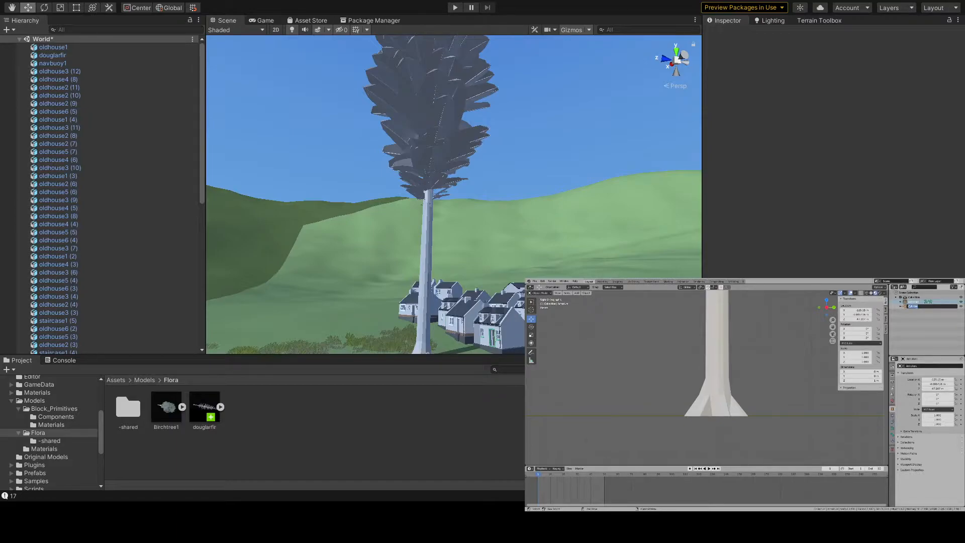
key("BackSpace")
key("Return")
- Move the armature down to the base of the fir's trunk and set its Z location to 0
scroll(728, 386, "down", 10)
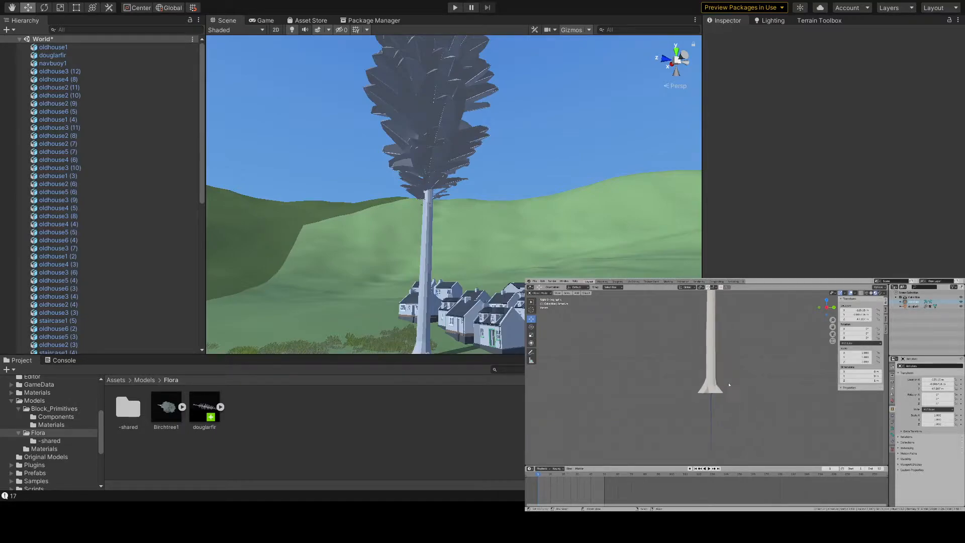
scroll(709, 330, "up", 3)
left_click(912, 307)
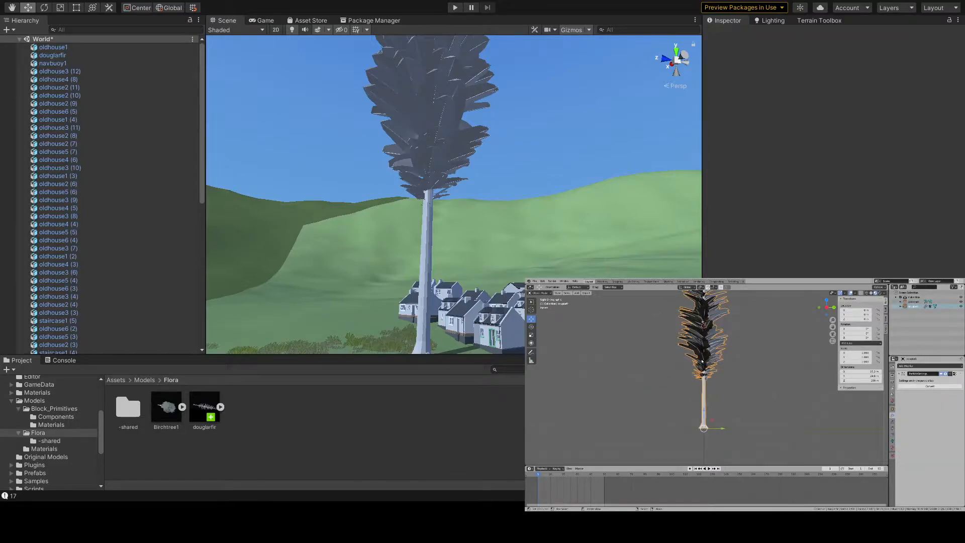
scroll(757, 371, "up", 1)
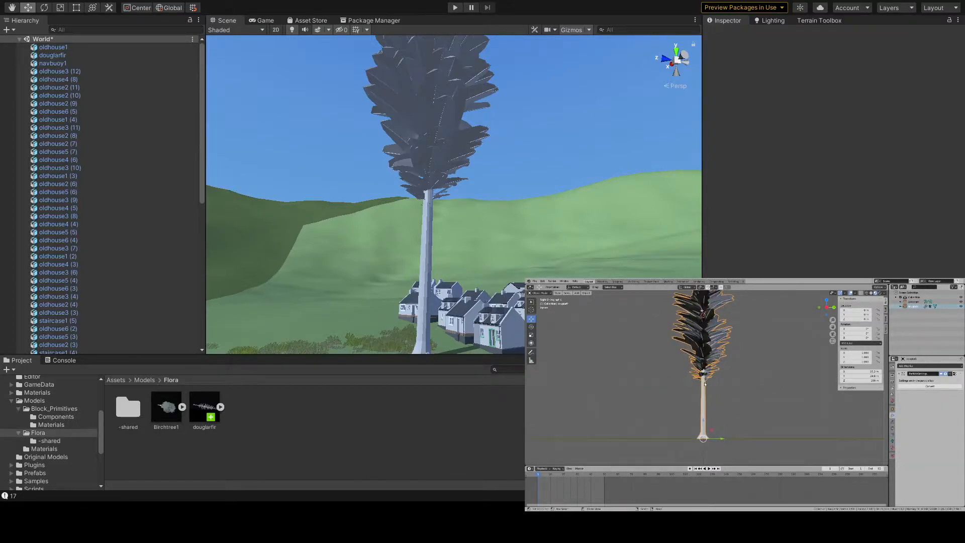
left_click(911, 301)
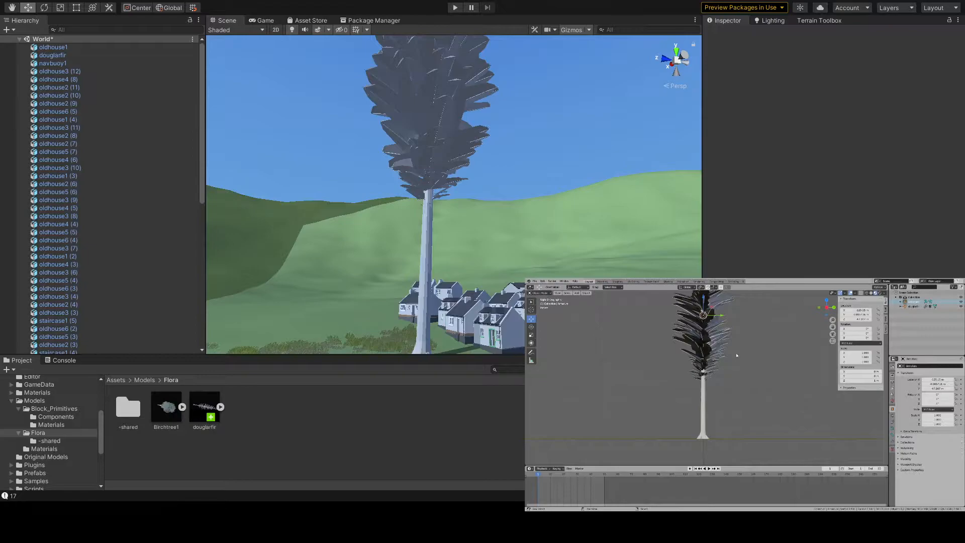
scroll(740, 390, "up", 2)
middle_click_drag(740, 405, 732, 343, "shift")
left_click_drag(705, 299, 705, 415)
left_click(853, 320)
type("0")
key("Return")
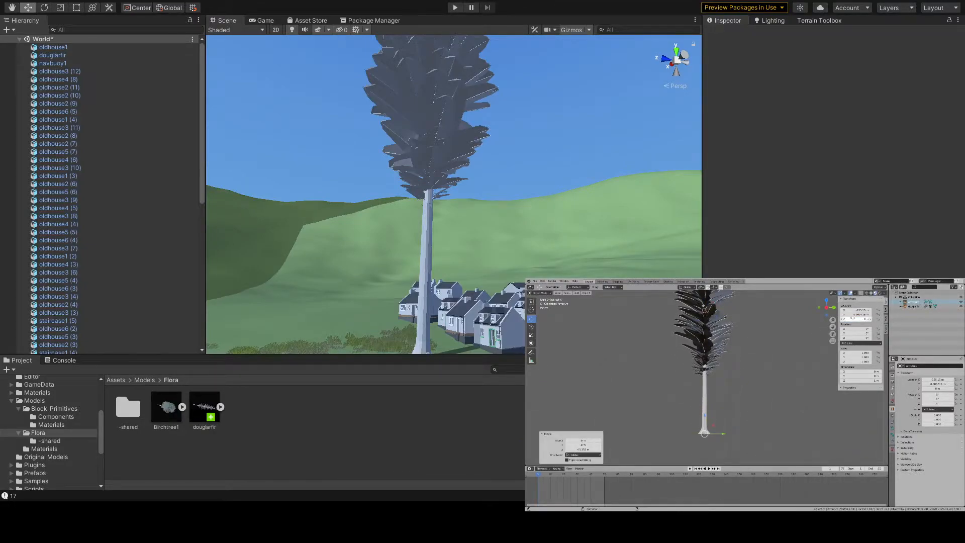
- Isolate the armature in local view and open its bone's name for editing in Edit Mode
key("KP_Decimal")
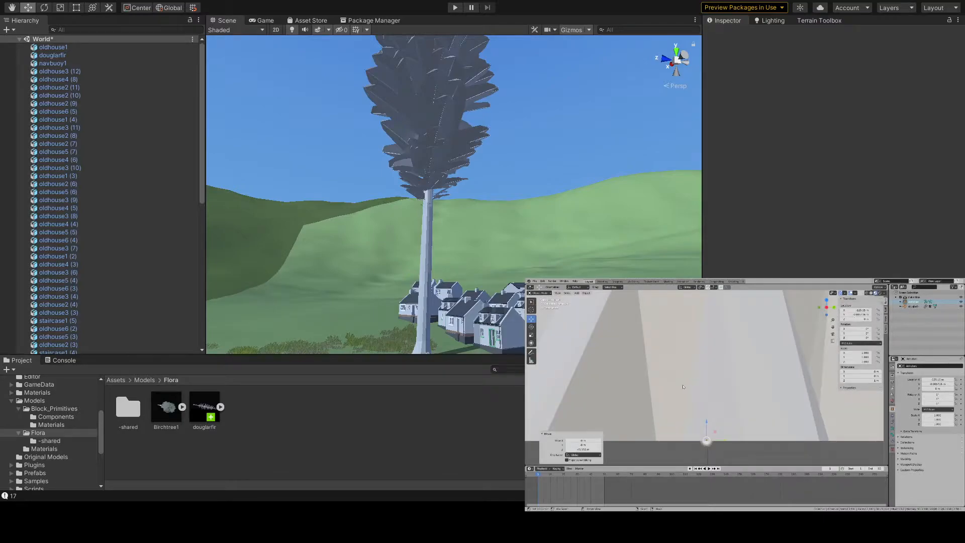
key("KP_Divide")
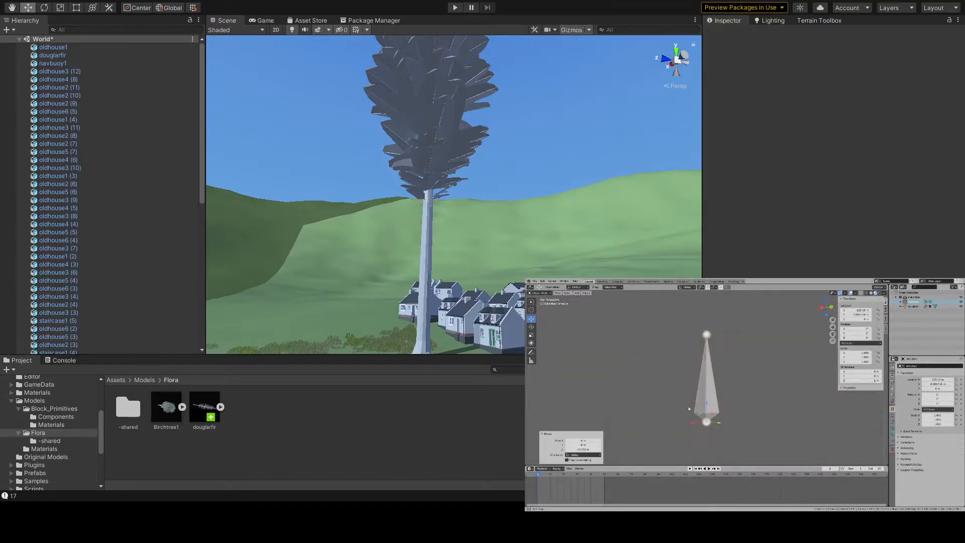
key("Tab")
right_click(701, 370)
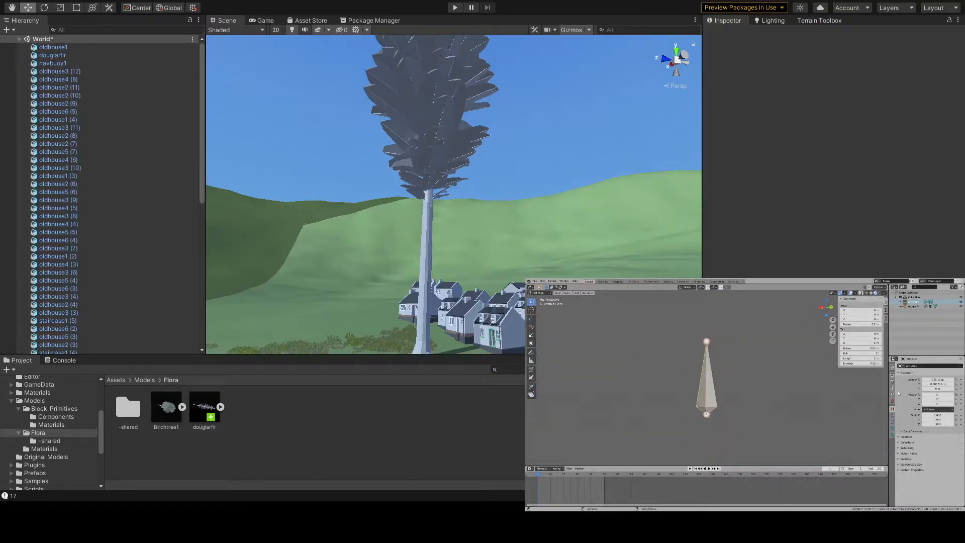
left_click(893, 435)
double_click(915, 366)
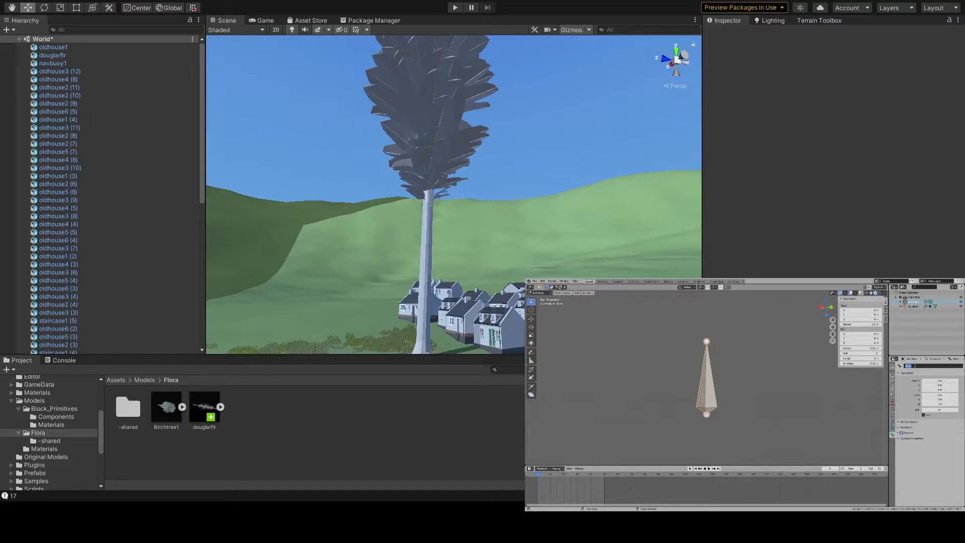
left_click(822, 413)
- Return to Object Mode and rename the armature object as trunk
key("Tab")
double_click(914, 301)
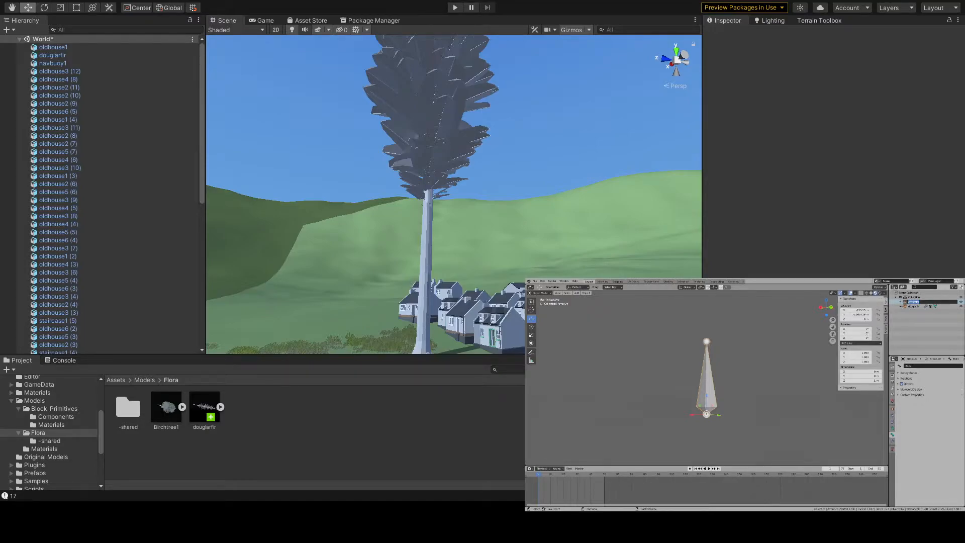
key("BackSpace")
type("trunk")
key("Return")
double_click(913, 306)
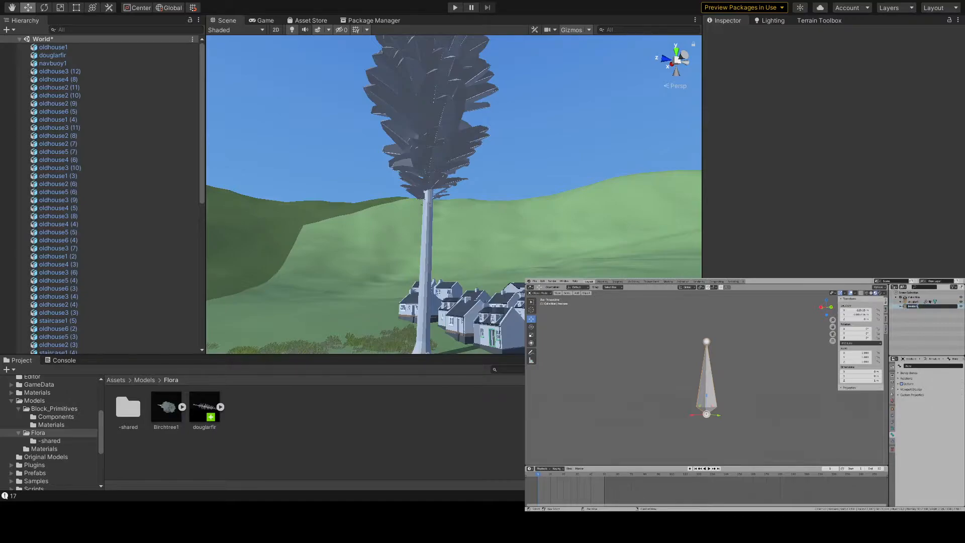
key("Return")
- Enter Edit Mode on the armature and replace its bone's name
key("Tab")
left_click(911, 366)
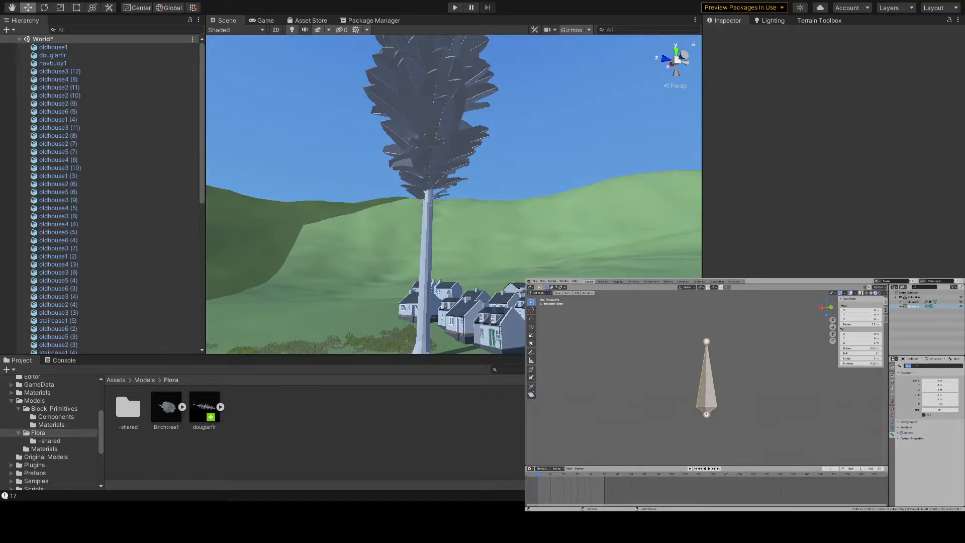
key("BackSpace")
- Duplicate the bone in place and move the copy straight up along the Z axis, well above the original
scroll(778, 399, "down", 1)
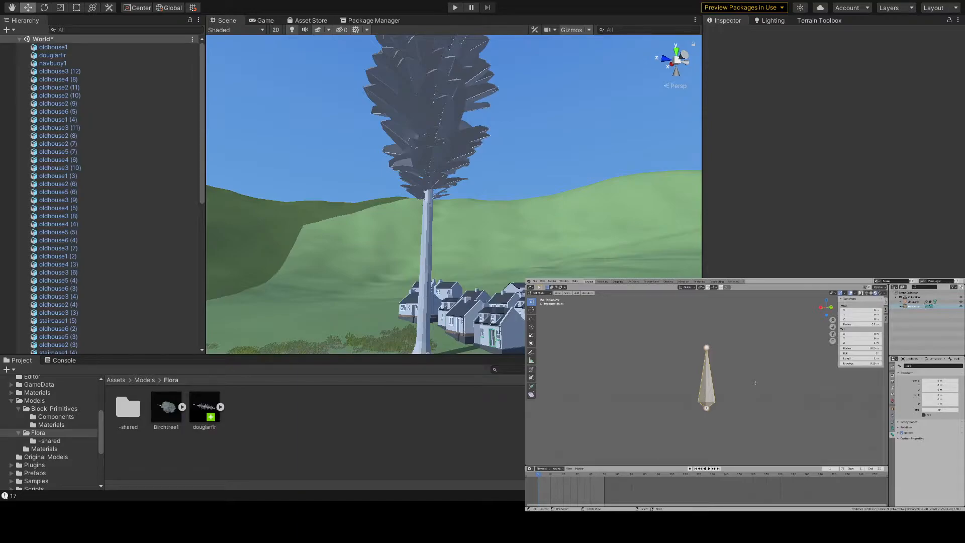
middle_click_drag(756, 383, 753, 413, "shift")
scroll(749, 410, "down", 3)
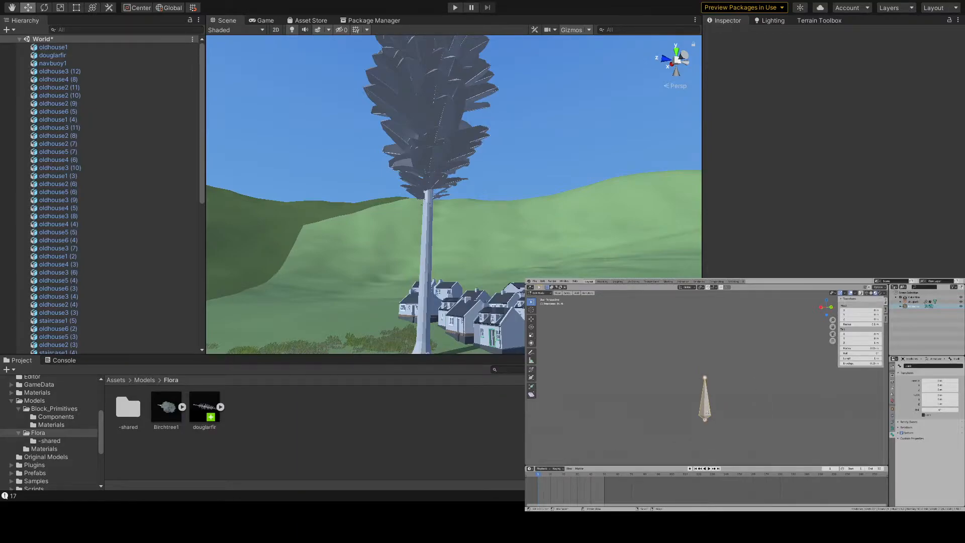
key("shift+d")
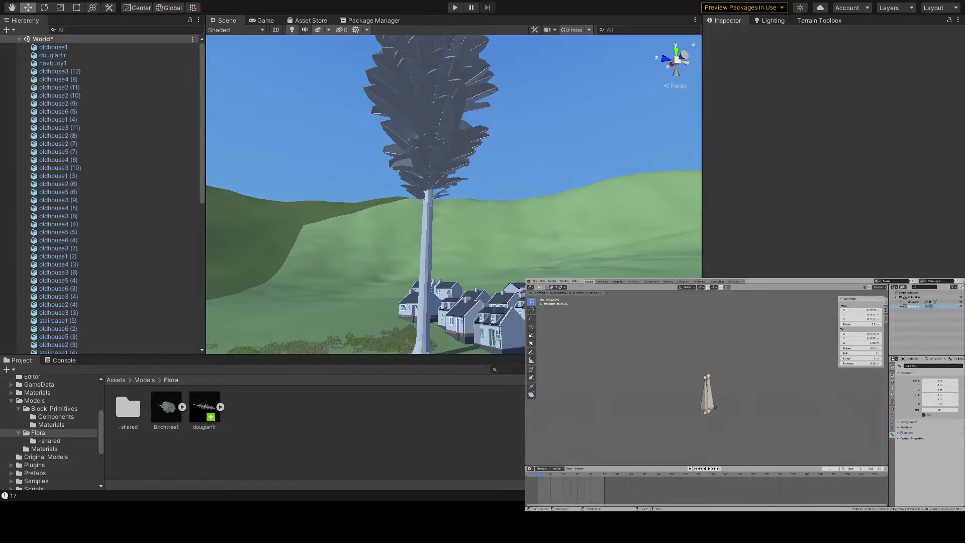
right_click(712, 407)
key("g")
key("z")
left_click(711, 323)
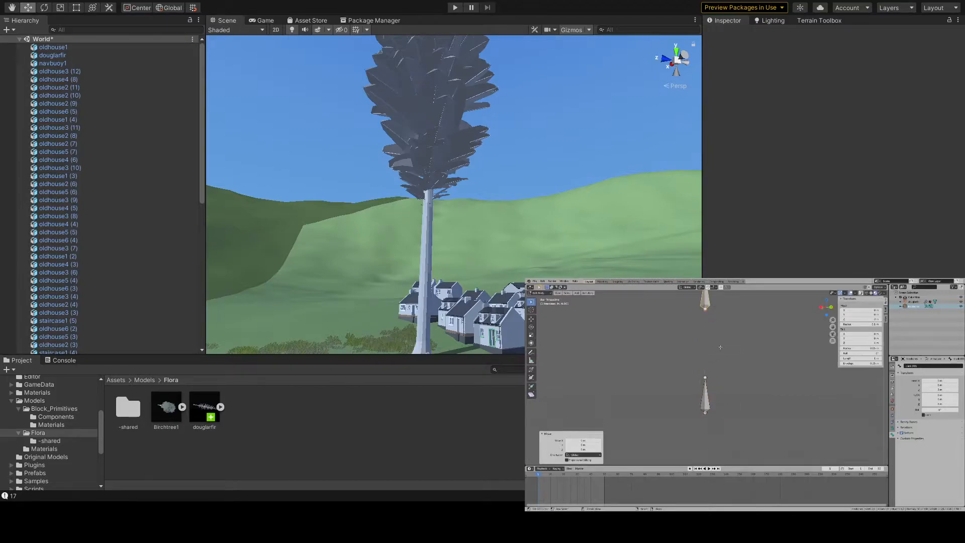
scroll(755, 377, "down", 6)
- Check the armature in Object Mode, return to Edit Mode, deselect the bones and view the pair from another angle
key("Tab")
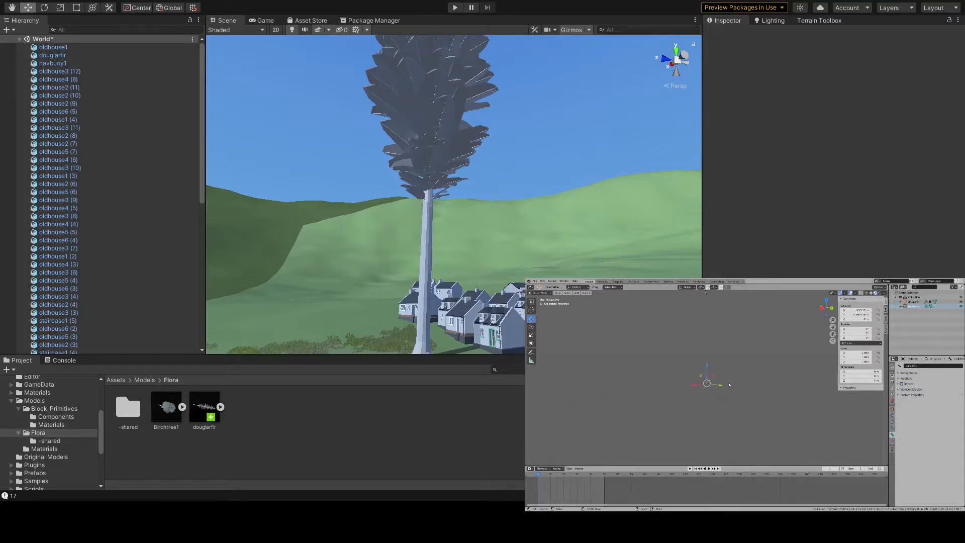
scroll(729, 385, "up", 6)
key("Tab")
key("Tab")
key("alt+a")
mouse_move(729, 385)
middle_mouse_down()
mouse_move(728, 367)
mouse_move(719, 378)
middle_mouse_up()
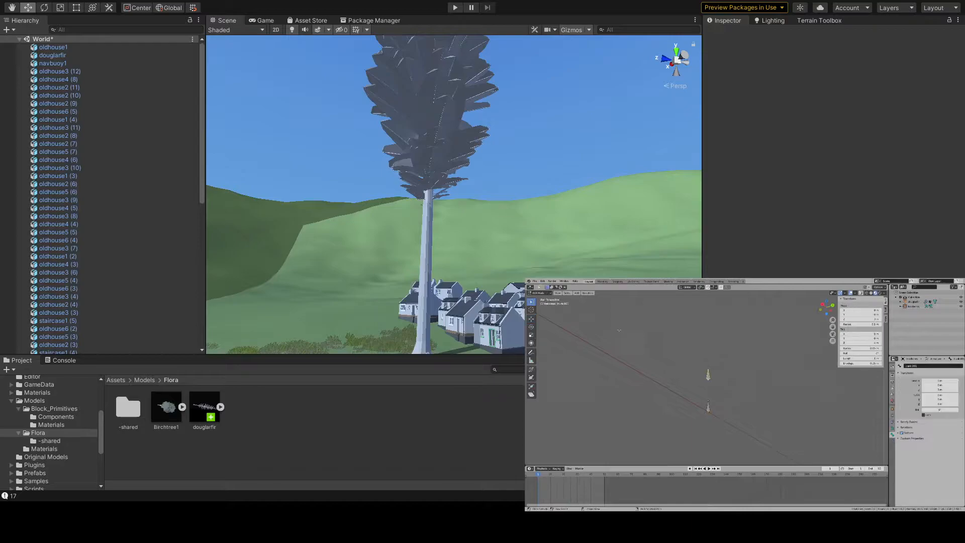
- Select the fir tree object, bring it back into view with the armature, and clear the selection
left_click(916, 302)
key("KP_Decimal")
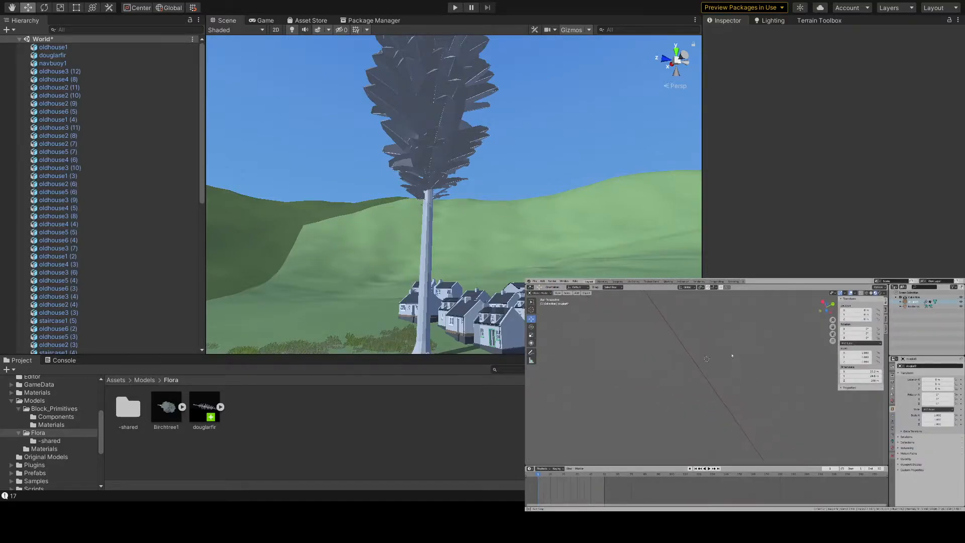
scroll(709, 421, "down", 5)
middle_click_drag(710, 420, 705, 393)
scroll(696, 417, "up", 2)
key("alt+a")
scroll(705, 394, "up", 5)
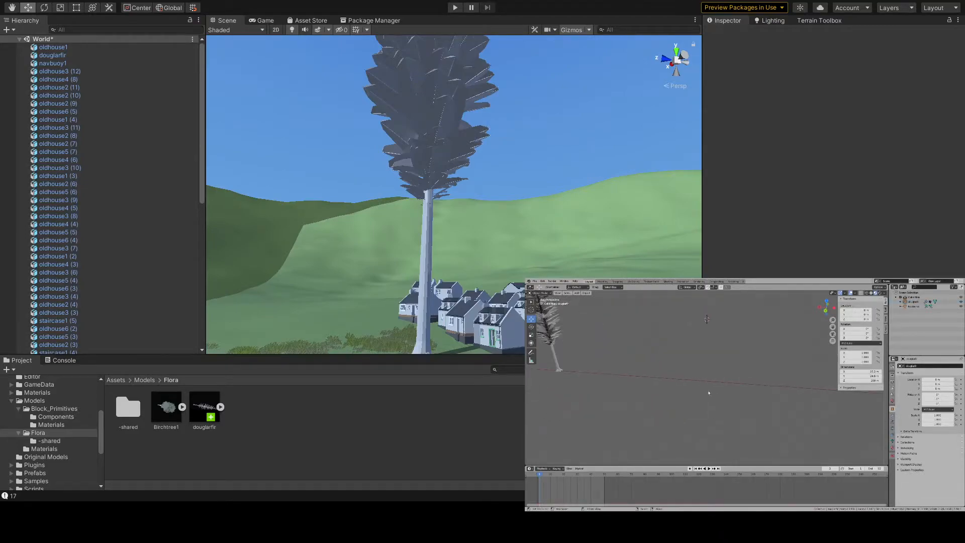
- Select the armature, set its X location to 0 and centre the view on it at the trunk's base
scroll(705, 393, "up", 4)
right_click(705, 391)
middle_click_drag(768, 370, 711, 366)
left_click(857, 311)
type("0")
key("Return")
key("KP_Decimal")
scroll(770, 364, "down", 4)
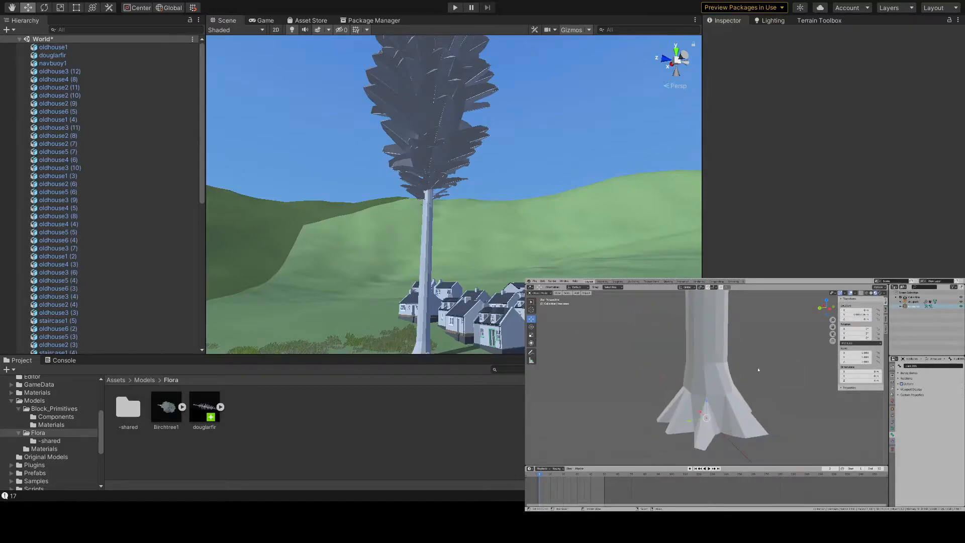
- Select the fir tree and examine its trunk base and full height from several distances and angles
right_click(710, 381)
middle_click_drag(710, 381, 734, 382)
scroll(735, 382, "down", 5)
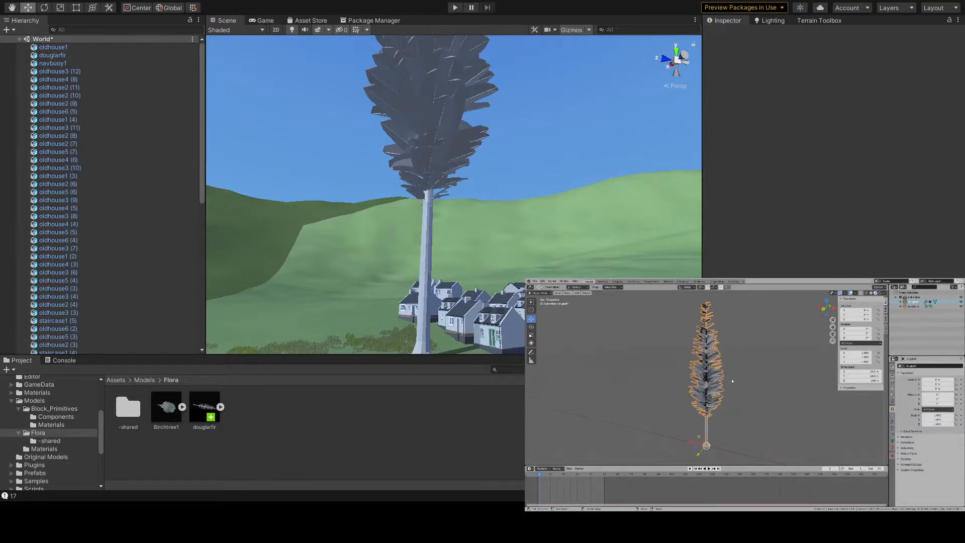
scroll(708, 409, "up", 6)
scroll(747, 383, "up", 2)
middle_click_drag(702, 375, 770, 384)
scroll(762, 382, "down", 8)
middle_click_drag(689, 386, 702, 385)
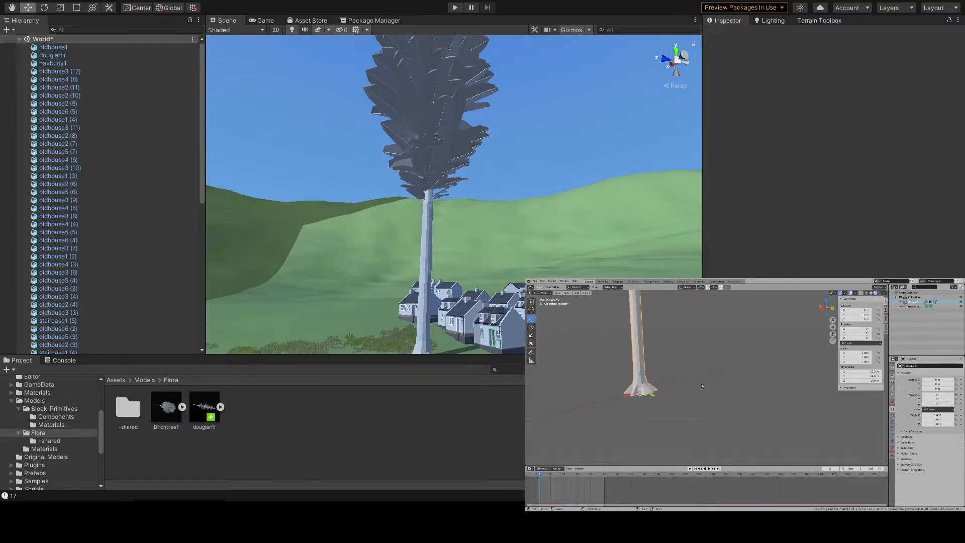
key("KP_Decimal")
scroll(699, 385, "up", 2)
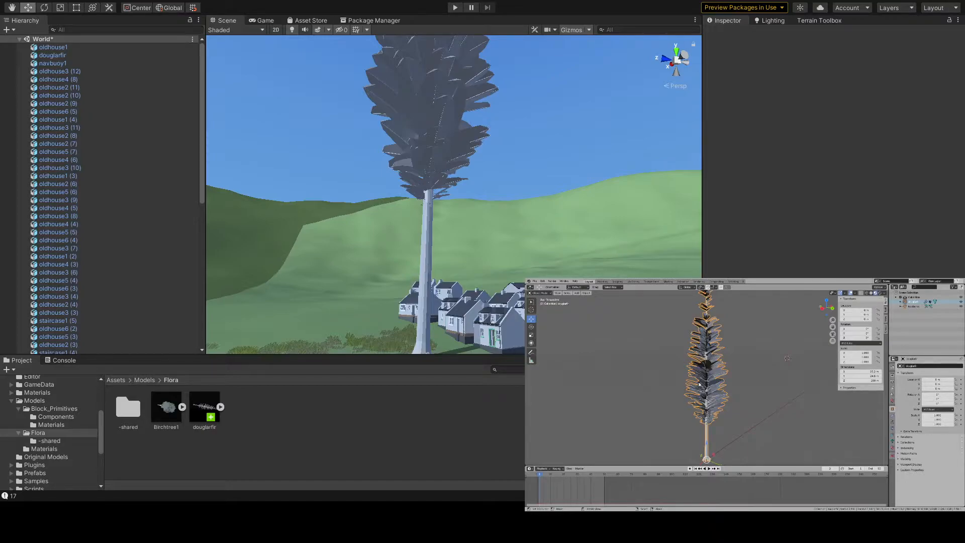
scroll(700, 385, "down", 3)
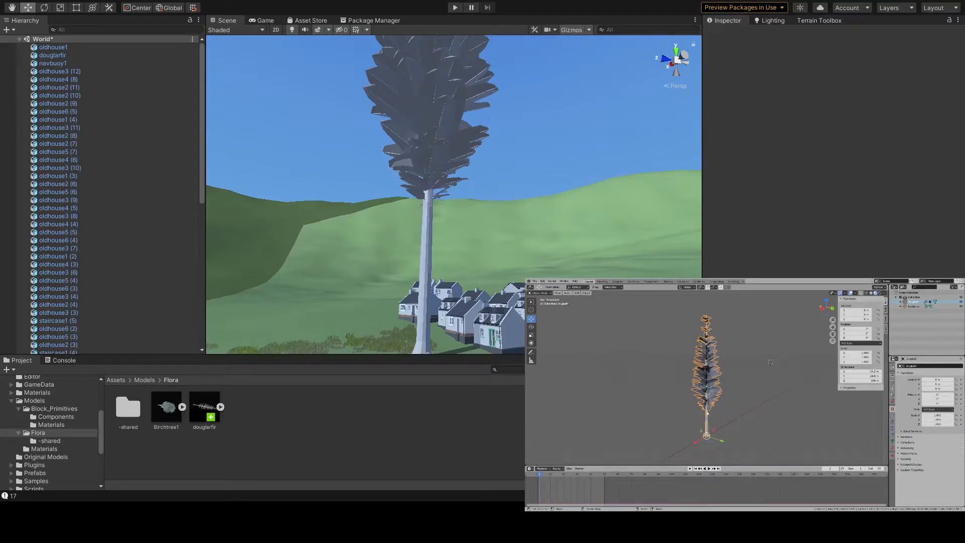
- Hide the fir tree and select the armature at its base
key("h")
right_click(708, 436)
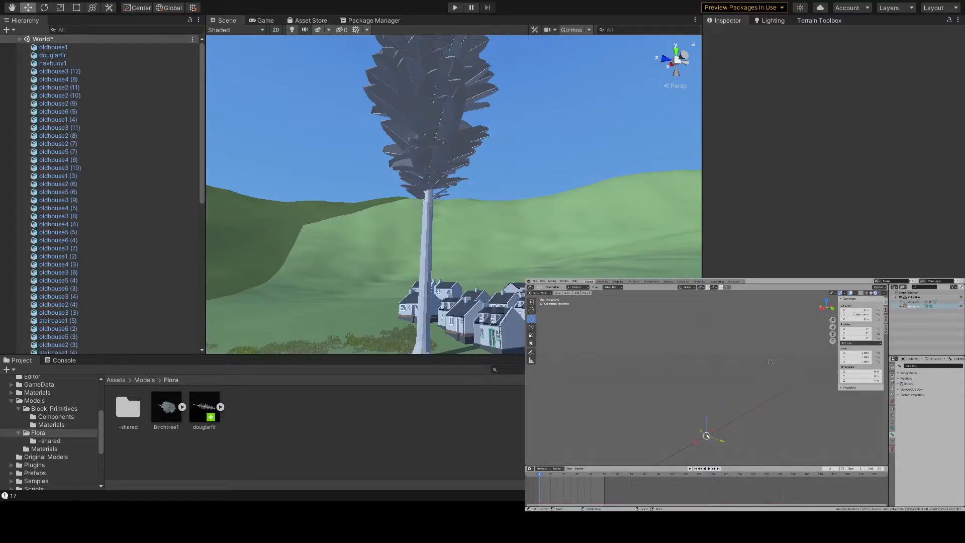
scroll(706, 419, "down", 2)
middle_click_drag(707, 348, 711, 374, "shift")
- Enter Edit Mode on the armature and edit the upper bone's name
key("Tab")
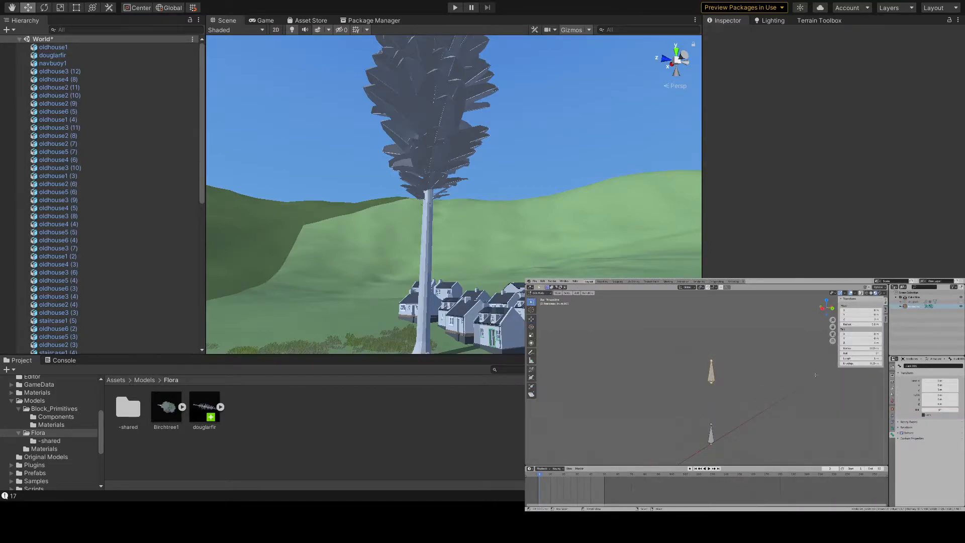
left_click(924, 368)
key("BackSpace")
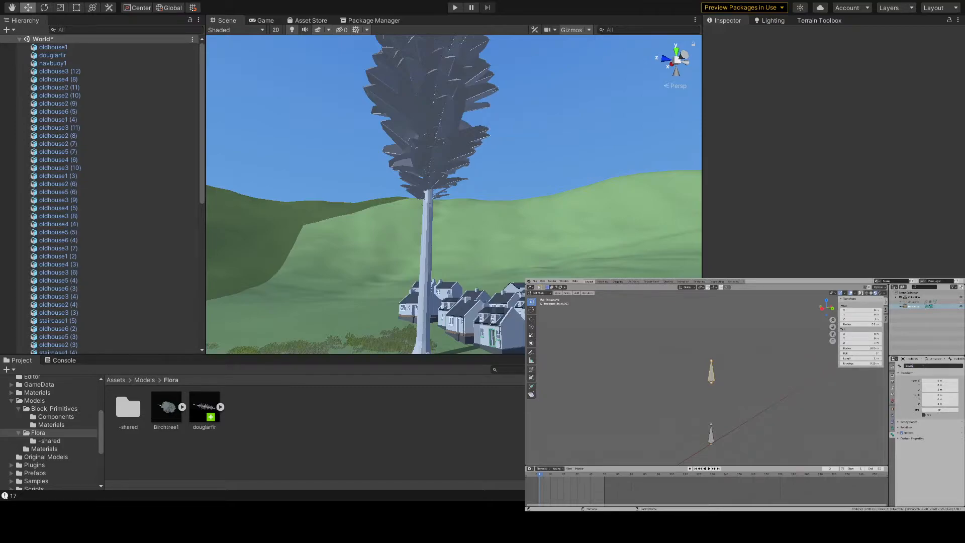
- Extrude a new bone straight up along the Z axis from the upper bone's tip and check both by selecting them
middle_click_drag(712, 363, 712, 381, "shift")
left_click(712, 382)
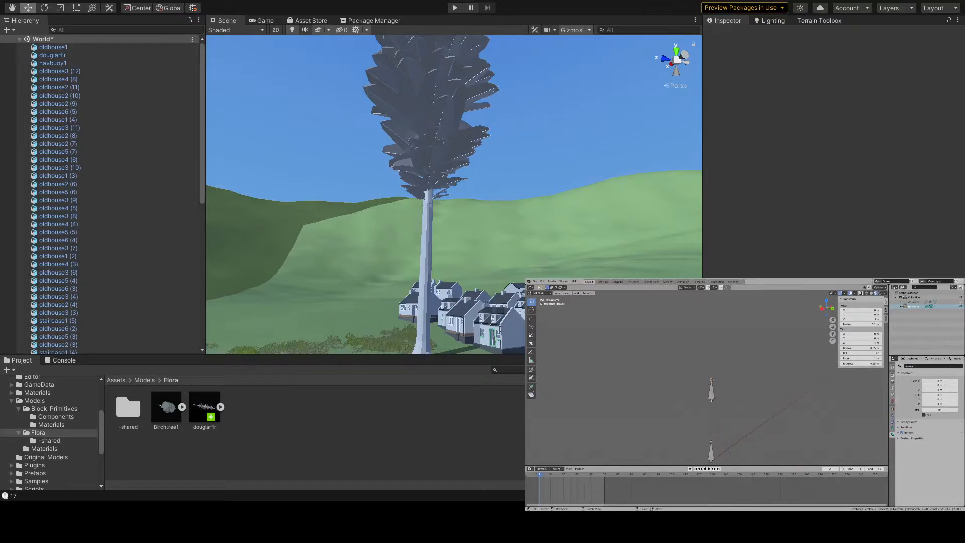
type("ez")
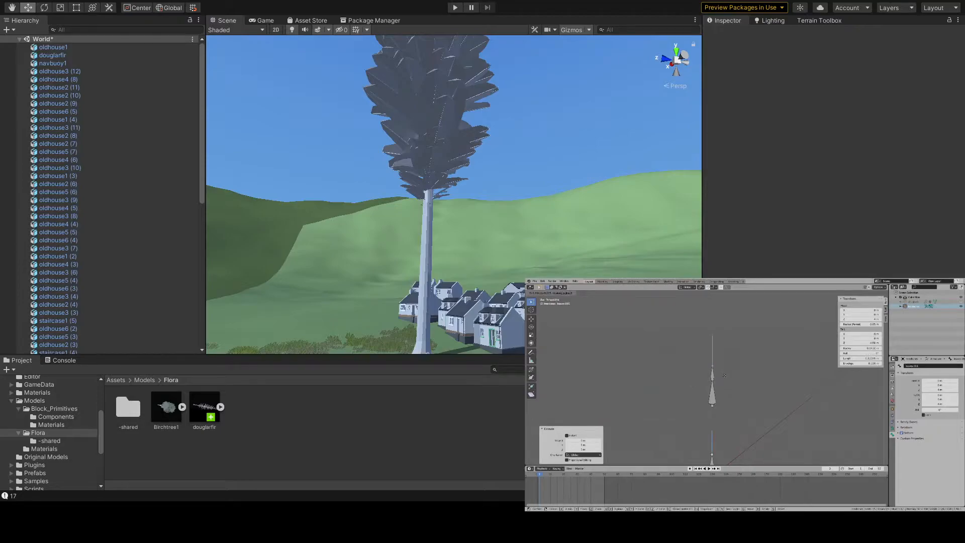
type("1")
left_click(723, 358)
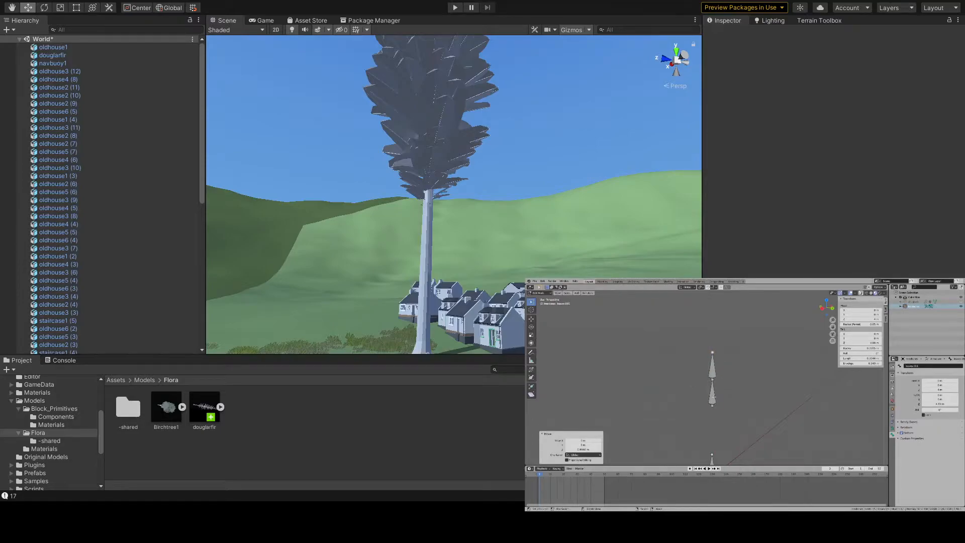
right_click(723, 384)
left_click(713, 366)
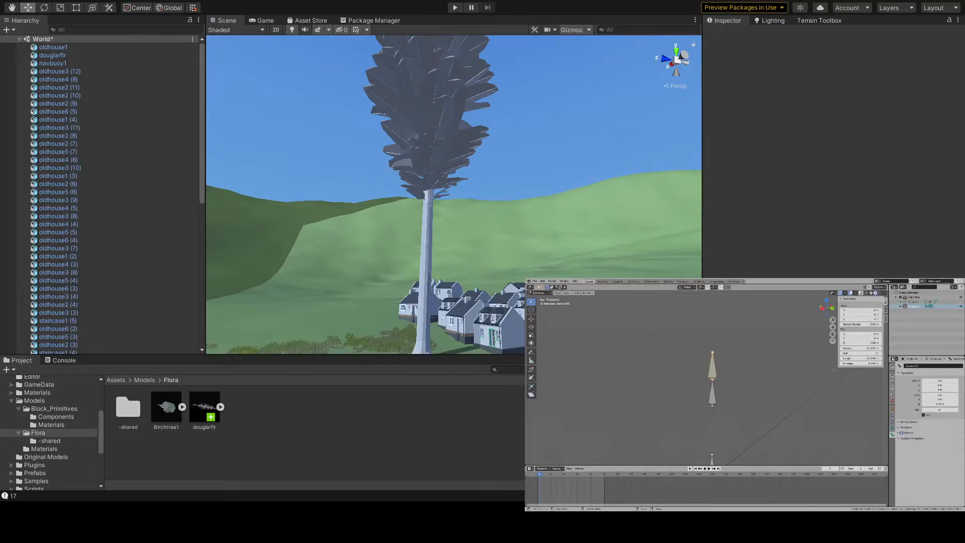
left_click(713, 390)
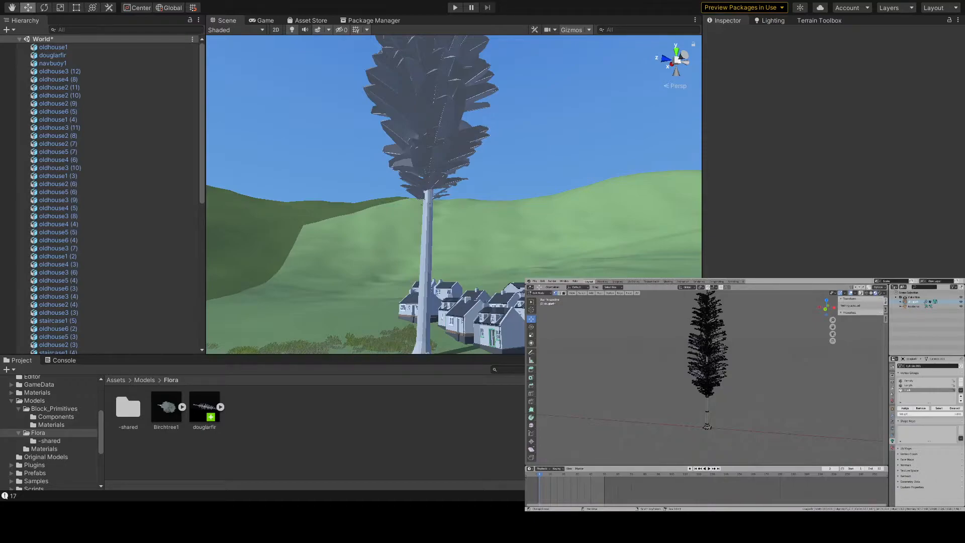
- Switch the fir tree mesh to face selection, try picking faces around the lowest branches and clear the selection
scroll(707, 377, "up", 9)
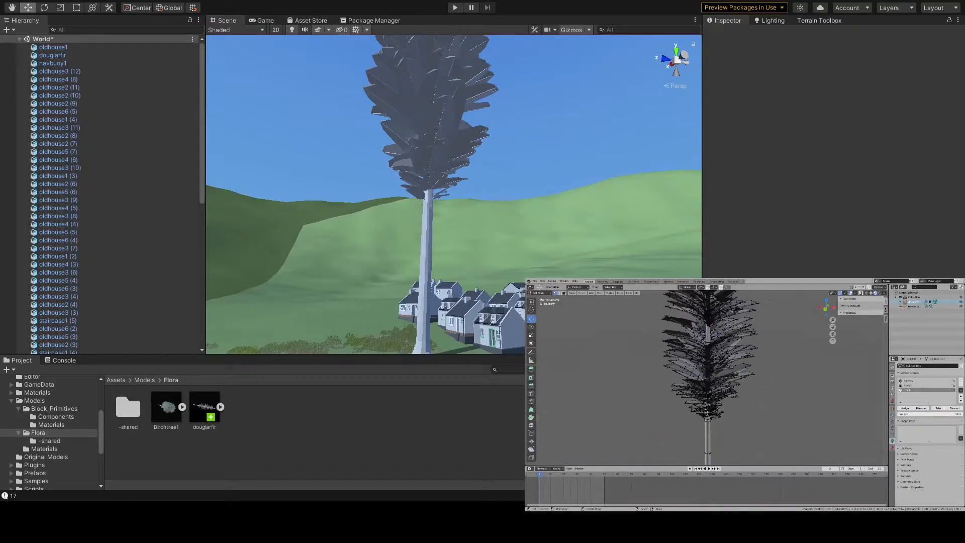
middle_click_drag(744, 377, 676, 380)
right_click(672, 380)
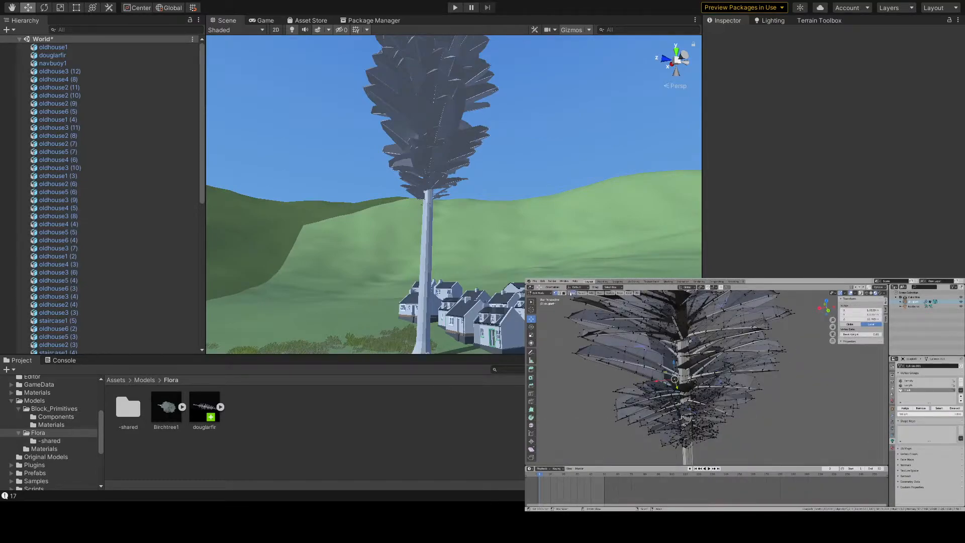
key("3")
right_click(672, 401)
right_click(688, 406)
scroll(690, 405, "up", 4)
scroll(704, 403, "down", 4)
mouse_move(689, 405)
middle_mouse_down()
mouse_move(704, 402)
mouse_move(706, 423)
mouse_move(680, 413)
middle_mouse_up()
key("alt+a")
- Select the whole linked trunk mesh and hide it
scroll(680, 412, "down", 6)
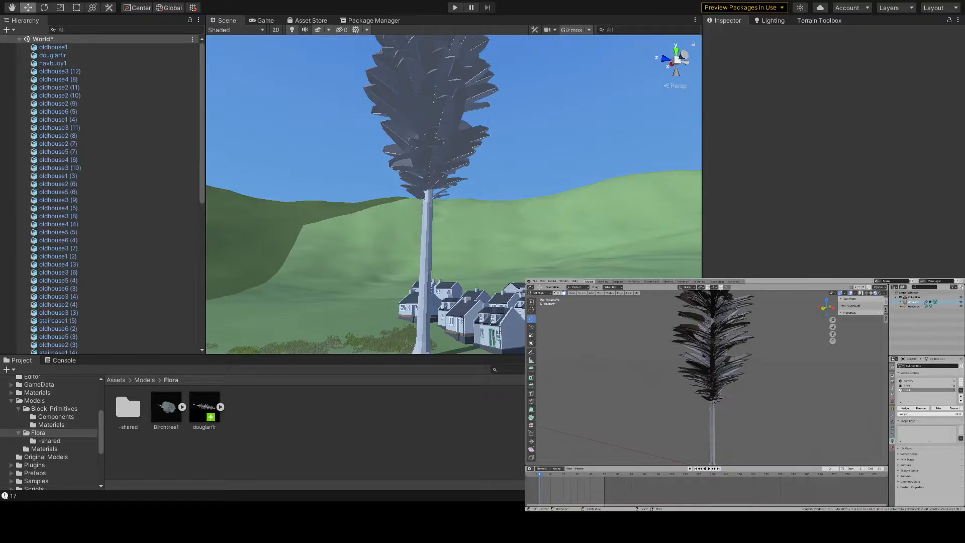
key("l")
key("h")
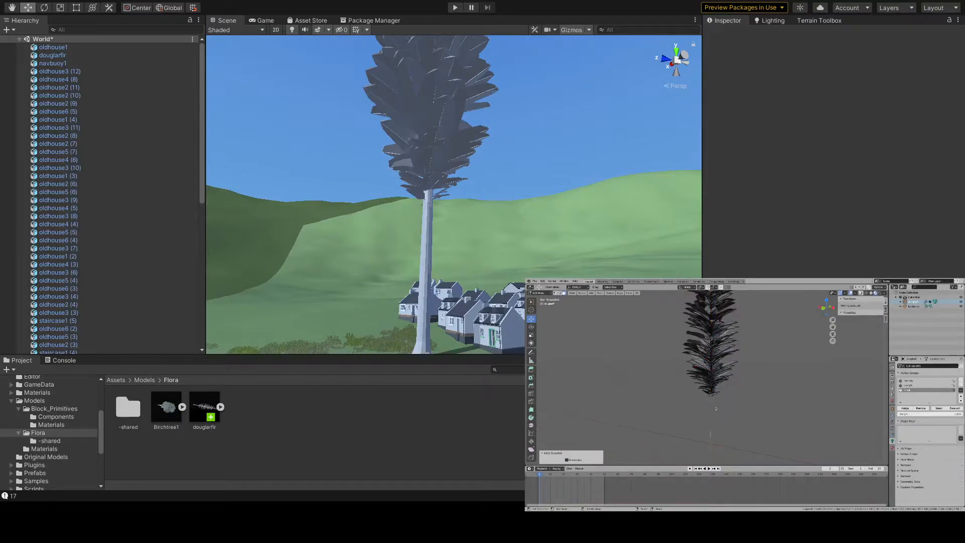
left_click(709, 356)
key("KP_Decimal")
scroll(710, 357, "down", 10)
key("ctrl+z")
- Randomly select a portion of the branch faces with the random selection amount set to 3
middle_click_drag(714, 358, 705, 411, "shift")
scroll(705, 412, "down", 2)
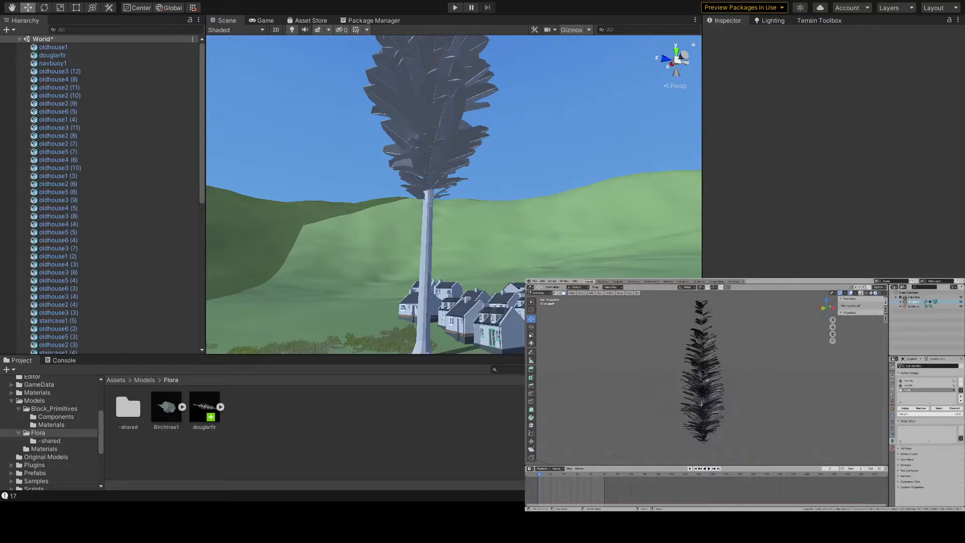
left_click(585, 294)
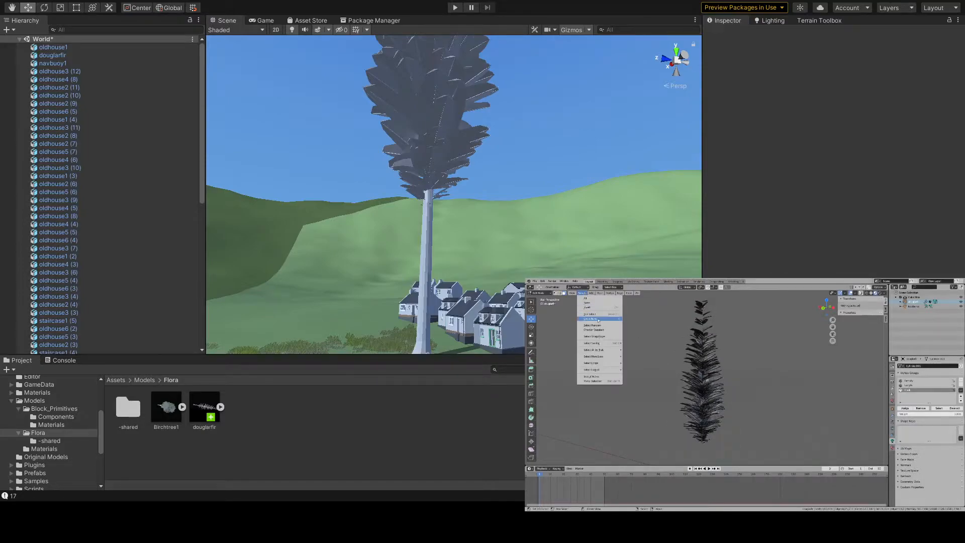
left_click(594, 326)
left_click_drag(586, 450, 543, 450)
left_click(583, 450)
type("3")
key("Return")
middle_click_drag(601, 425, 636, 446)
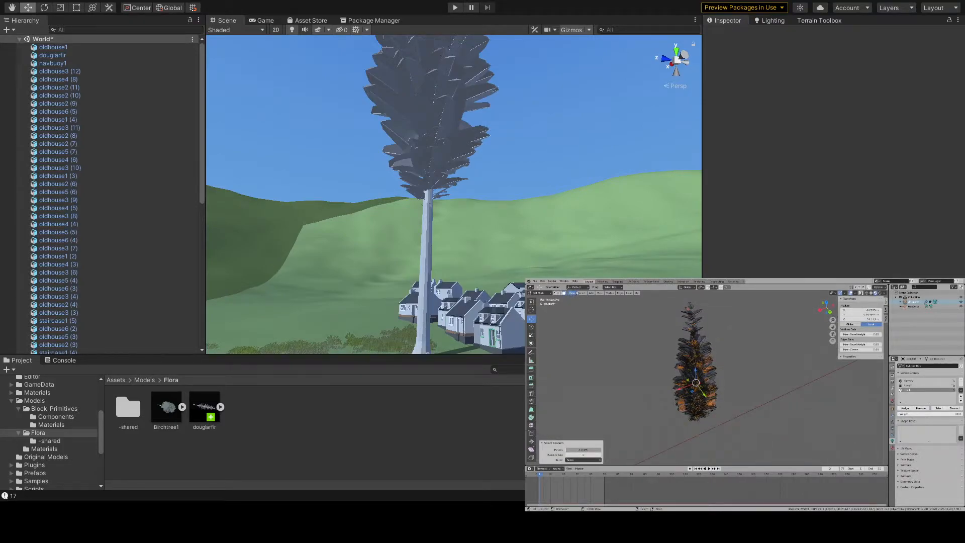
- Extend the random selection to all linked branch geometry and delete the selected vertices
left_click(582, 293)
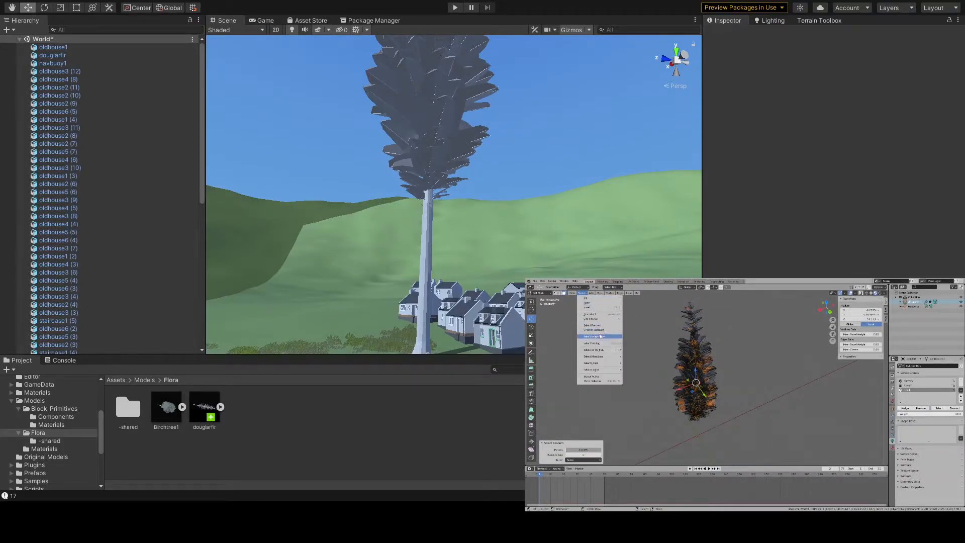
mouse_move(606, 371)
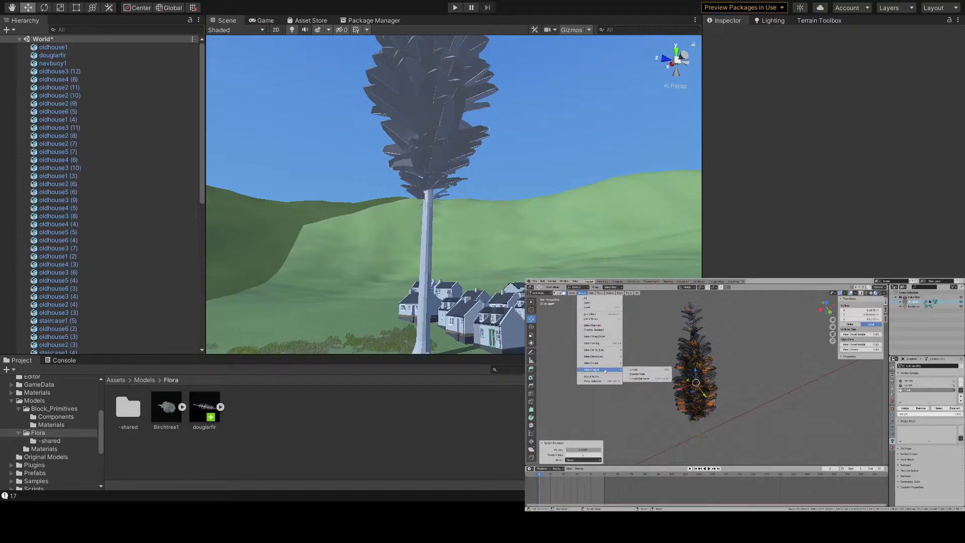
left_click(637, 370)
middle_click_drag(694, 405, 729, 365)
key("g")
right_click(799, 382)
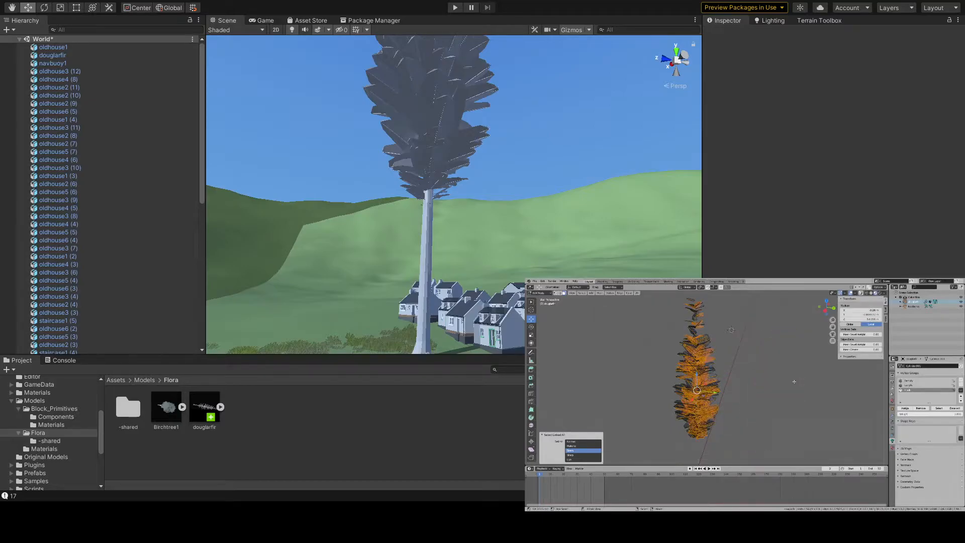
key("x")
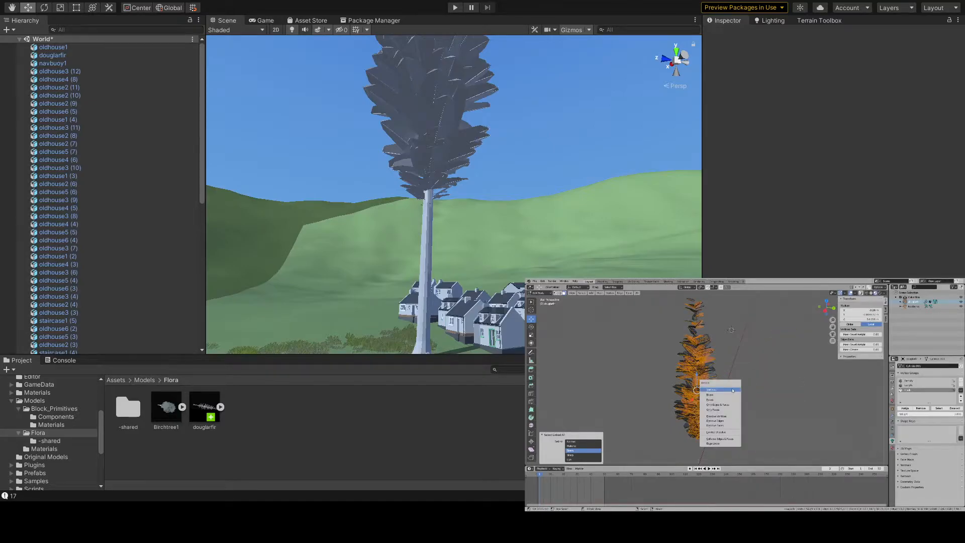
left_click(732, 390)
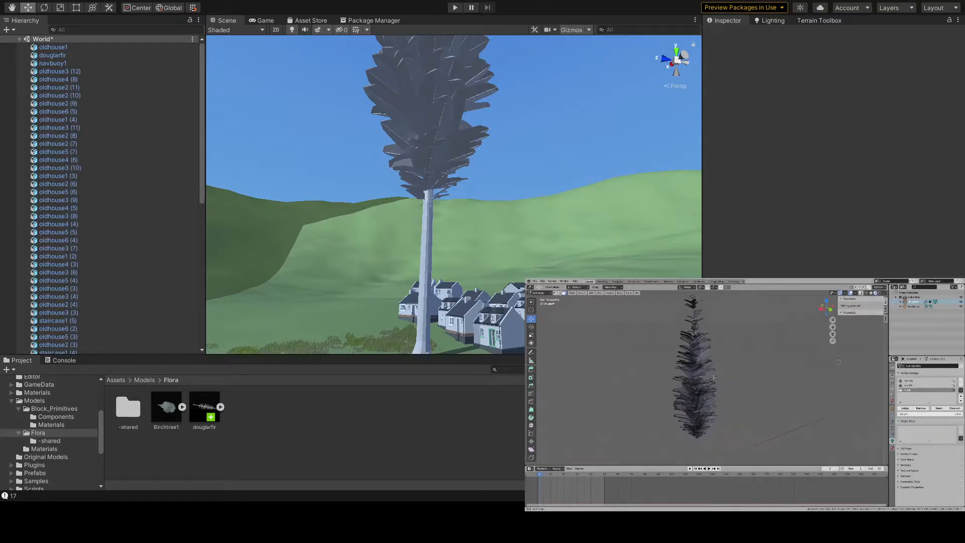
- Review the thinned fir tree in Object Mode, return to Edit Mode and reveal the hidden trunk with nothing selected
key("Tab")
middle_click_drag(755, 380, 728, 345)
middle_click_drag(737, 379, 715, 400, "shift")
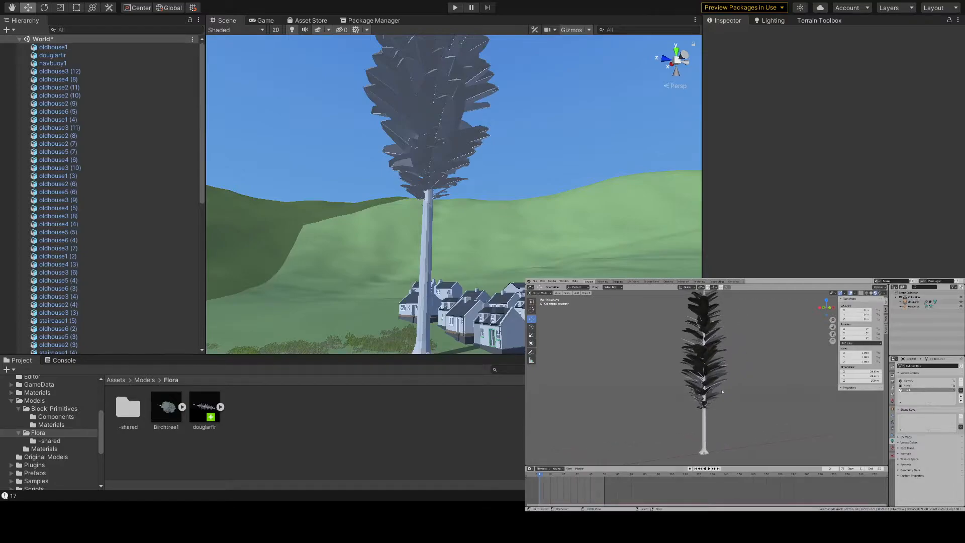
key("Tab")
key("alt+h")
key("alt+a")
- Select the entire linked trunk, assign it to the active vertex group and clear the selection
left_click(939, 408)
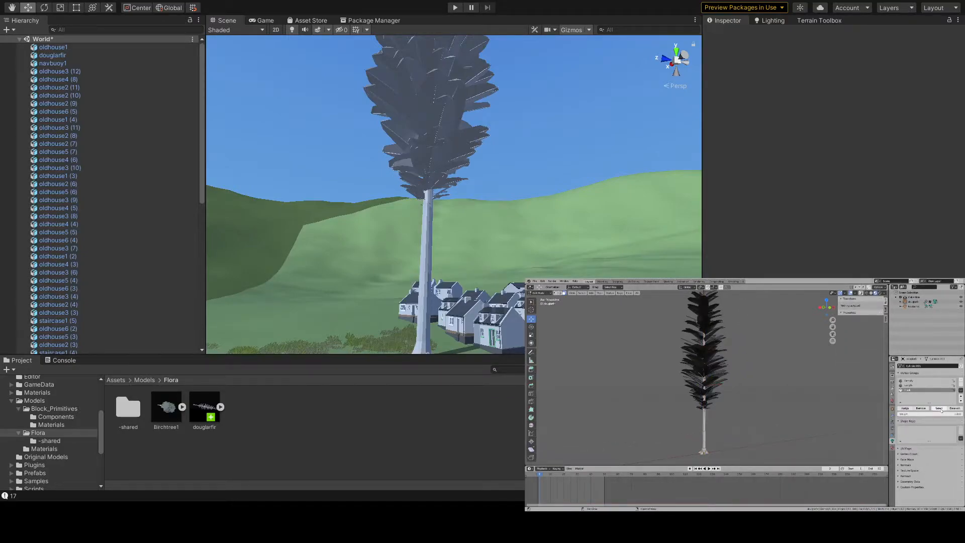
key("Escape")
key("l")
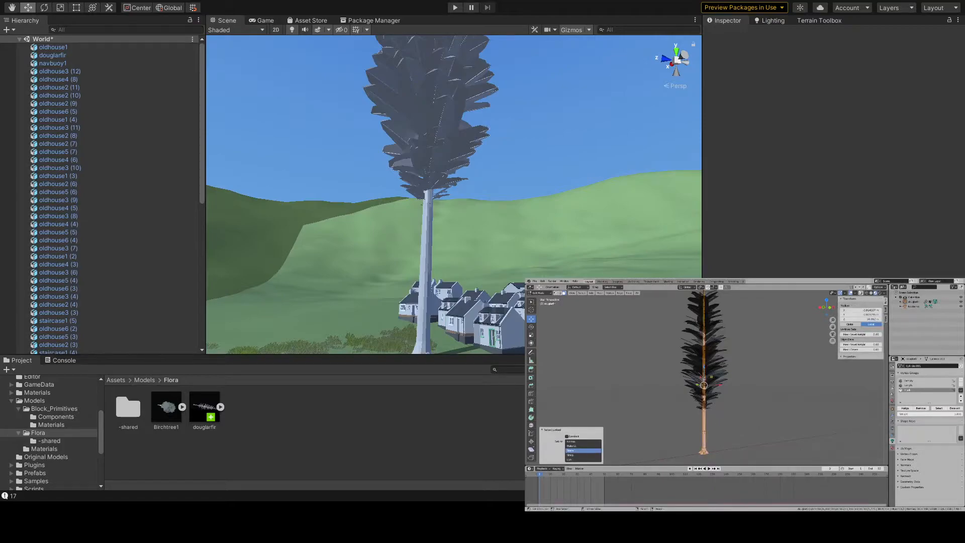
left_click(906, 409)
key("alt+a")
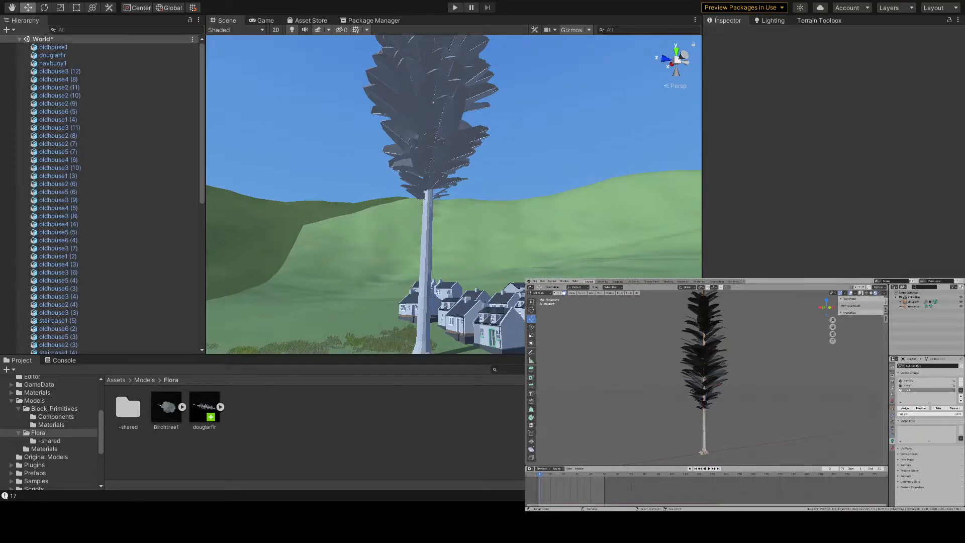
- Examine the fir tree from the side and the trunk section just below the lowest branches
mouse_move(704, 351)
middle_mouse_down()
mouse_move(687, 406)
mouse_move(725, 420)
mouse_move(681, 420)
mouse_move(708, 363)
middle_mouse_up()
scroll(708, 362, "down", 3)
key("KP_3")
scroll(708, 362, "up", 5)
scroll(737, 377, "up", 4)
middle_click_drag(724, 455, 728, 353, "shift")
middle_click_drag(728, 390, 645, 421)
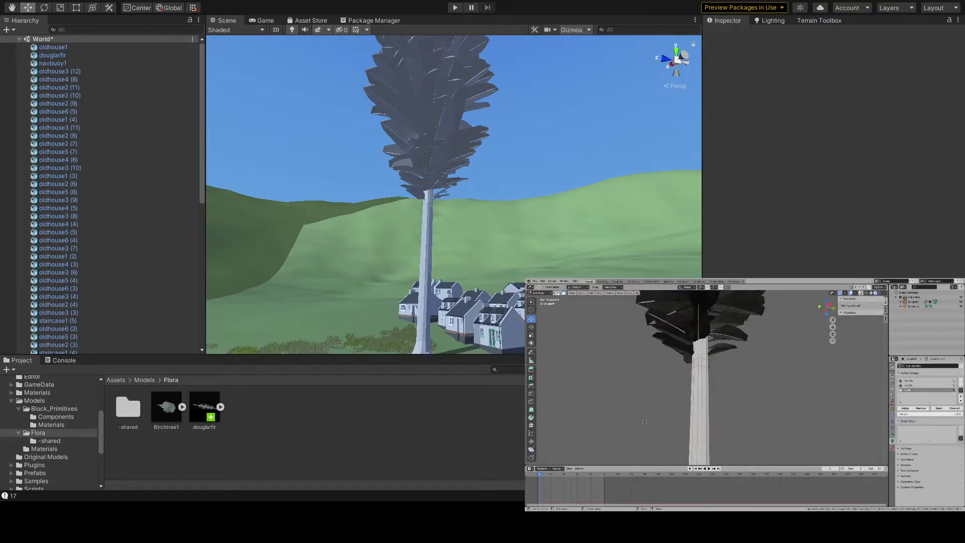
- Select individual trunk vertices just below the lowest branches and inspect their vertex group weights
middle_click_drag(658, 362, 687, 363)
key("a")
key("a")
right_click(687, 362)
scroll(687, 363, "up", 2)
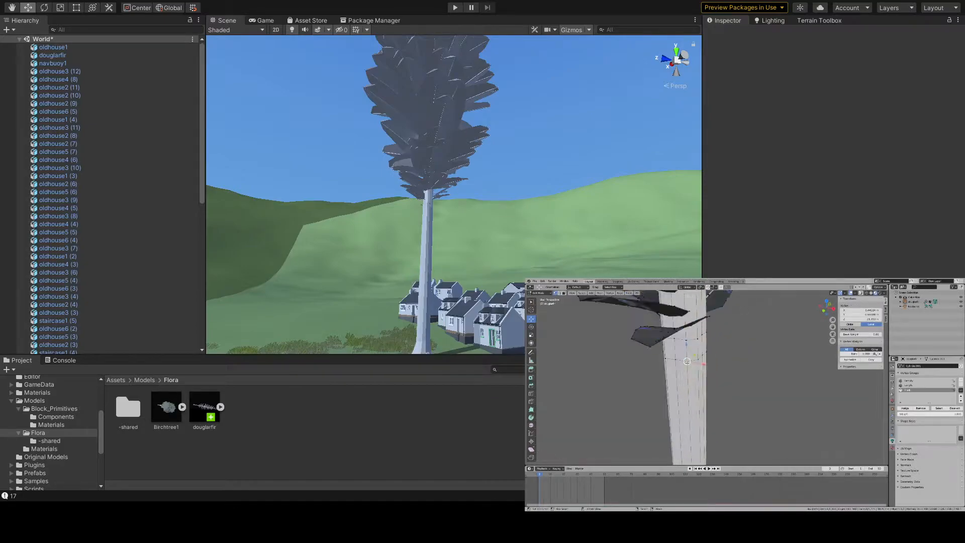
key("KP_Decimal")
scroll(688, 363, "down", 6)
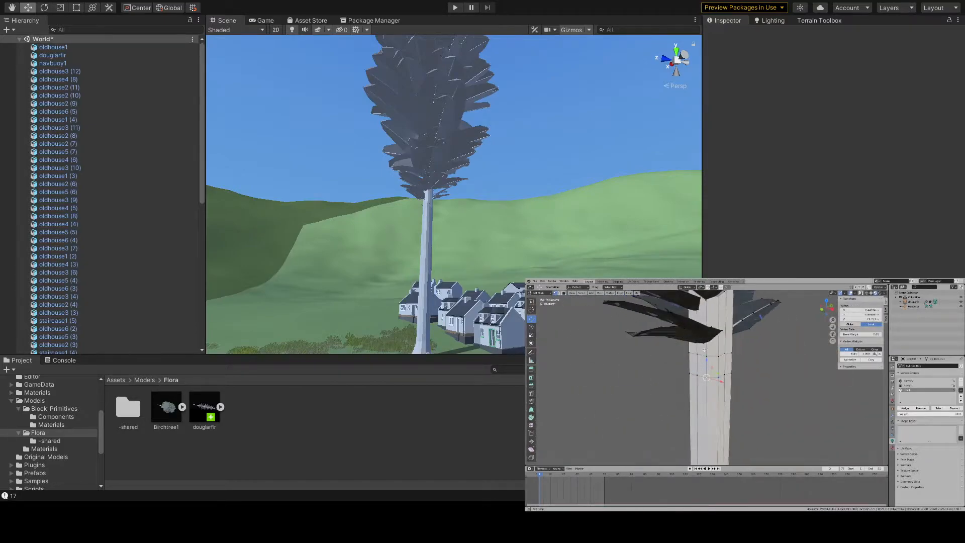
right_click(722, 361)
middle_click_drag(722, 361, 629, 338)
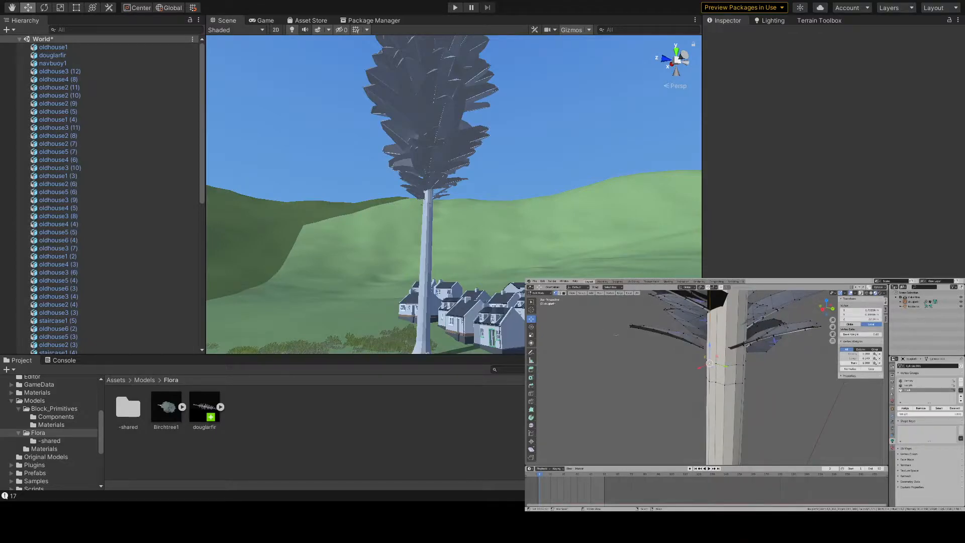
- Change the mesh selection mode and select the geometry assigned to the active vertex group
left_click(562, 293)
scroll(726, 331, "down", 4)
middle_click_drag(725, 331, 714, 378, "shift")
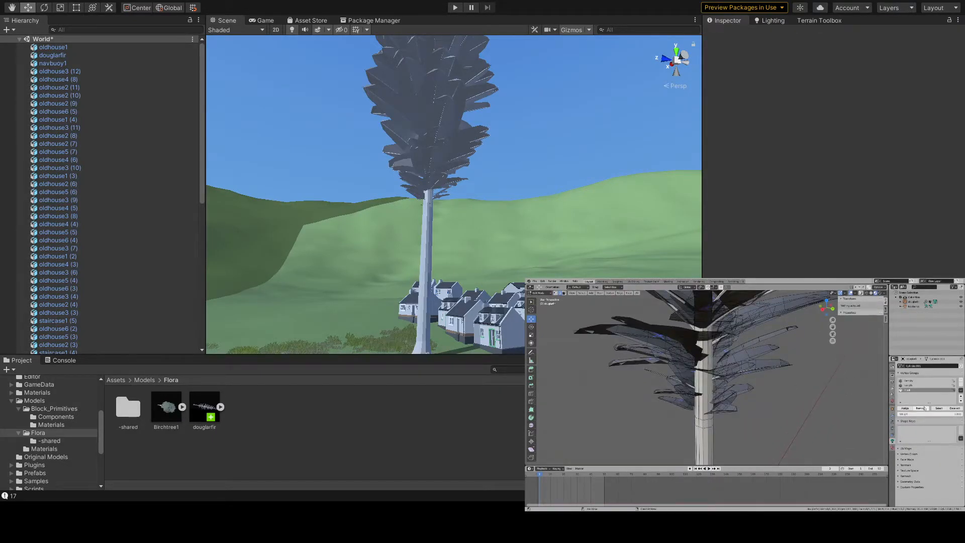
left_click(939, 408)
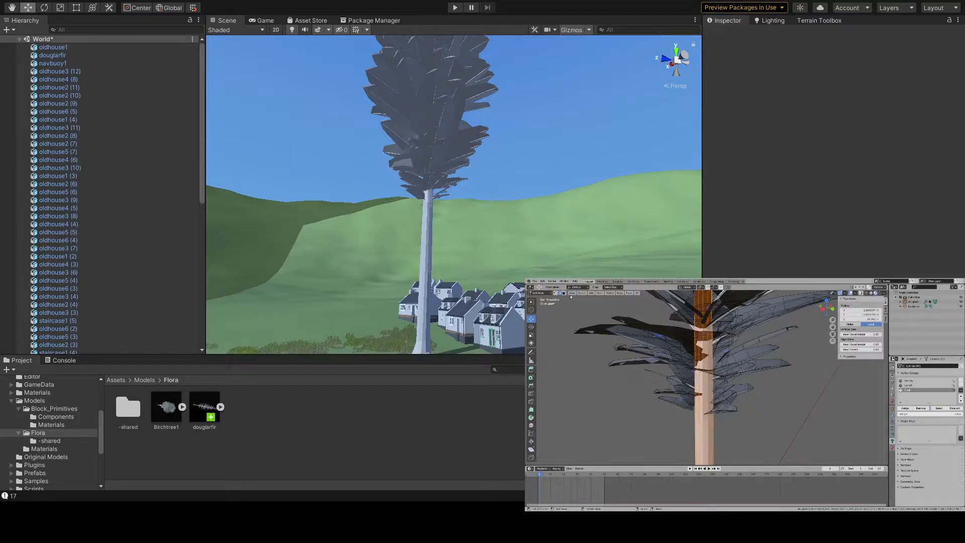
- Invert the selection and hide everything except the fir tree's trunk
left_click(575, 294)
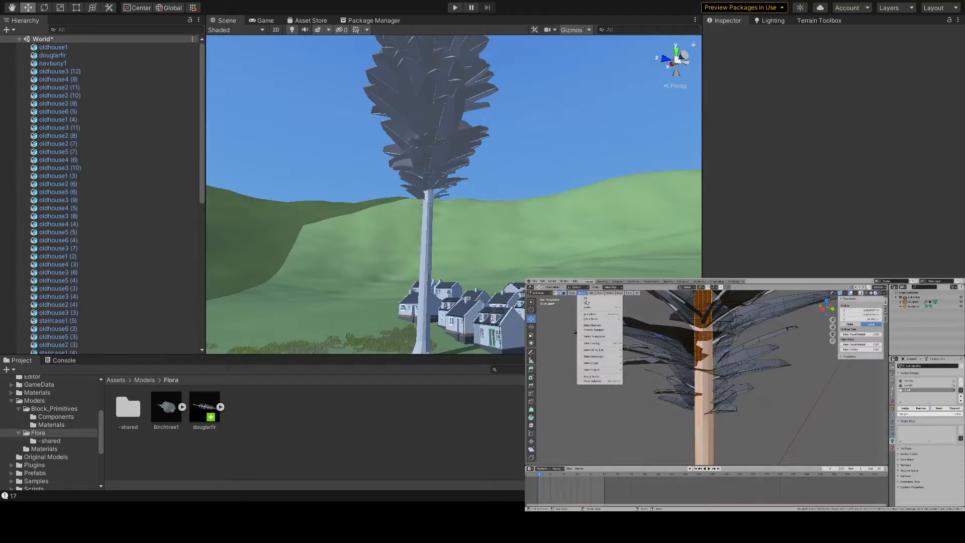
left_click(588, 307)
key("h")
scroll(706, 377, "up", 5)
scroll(707, 354, "down", 9)
scroll(707, 362, "up", 4)
right_click(708, 412)
right_click(707, 411, "alt")
key("KP_Decimal")
scroll(706, 409, "down", 12)
scroll(609, 313, "up", 2)
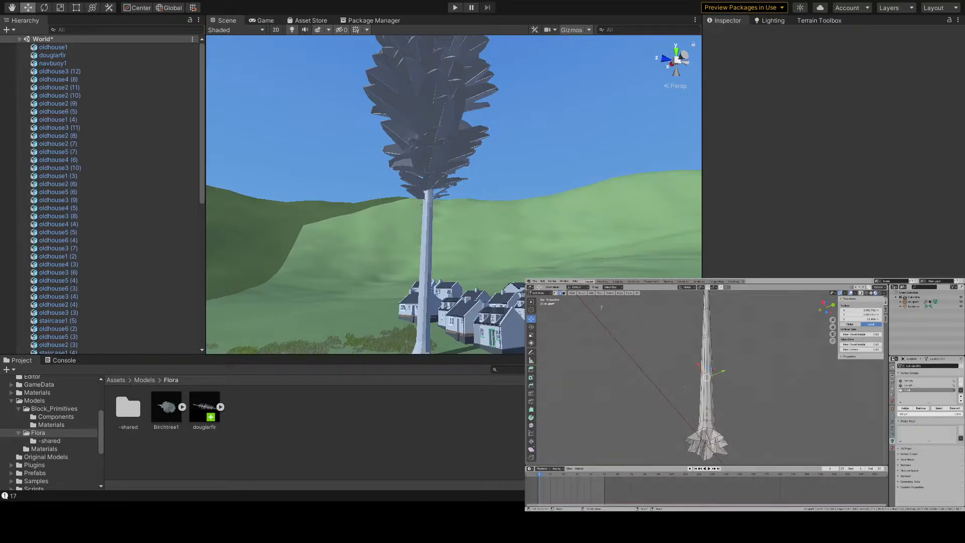
- Try hiding trunk sections in face selection mode to expose the geometry inside, and undo the hiding
left_click(564, 294)
scroll(706, 352, "up", 2)
right_click(707, 348, "alt")
key("h")
right_click(707, 331, "alt")
key("KP_Decimal")
key("ctrl+z")
scroll(706, 339, "down", 6)
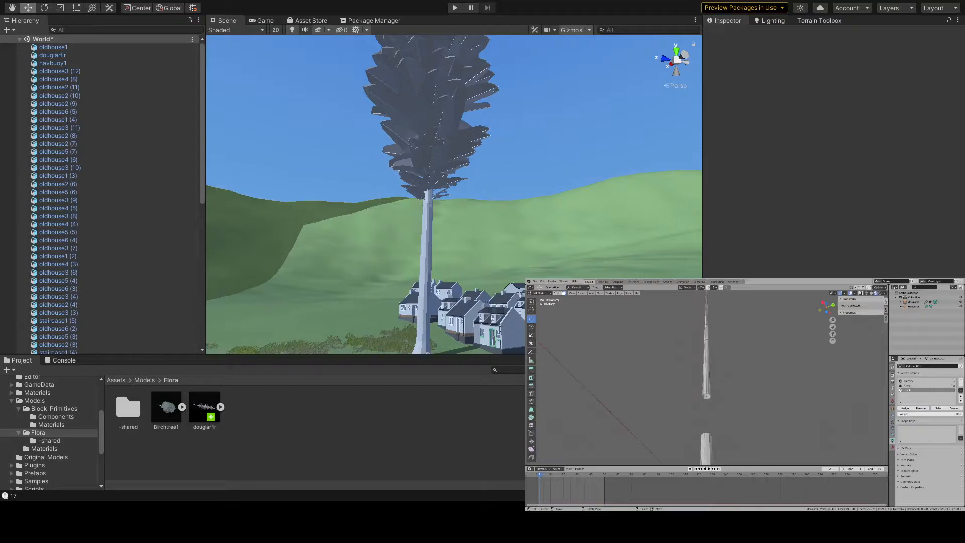
key("alt+h")
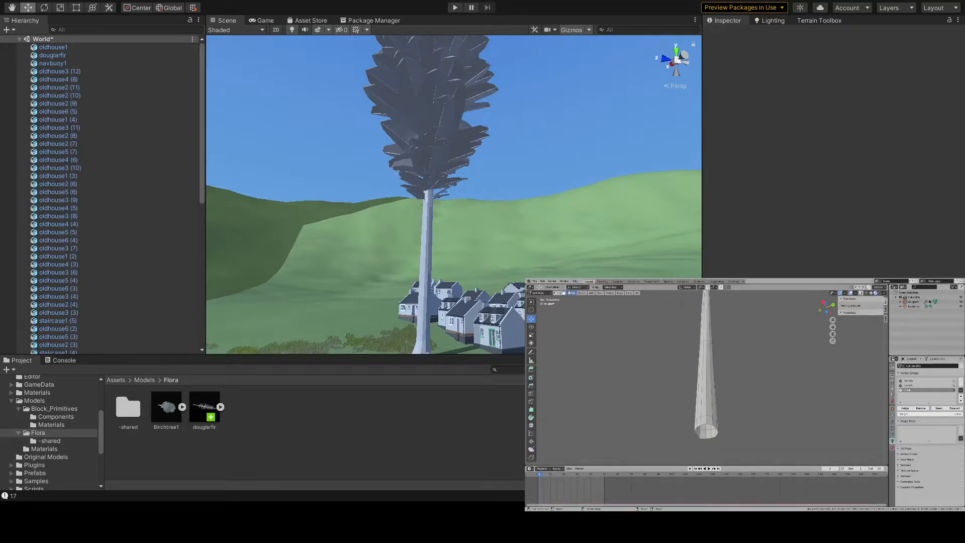
- Select the surplus edges on the first trunk sections and remove them
scroll(685, 391, "down", 2)
key("a")
middle_click_drag(699, 389, 712, 346)
right_click(701, 388, "alt+shift")
key("x")
left_click(719, 422)
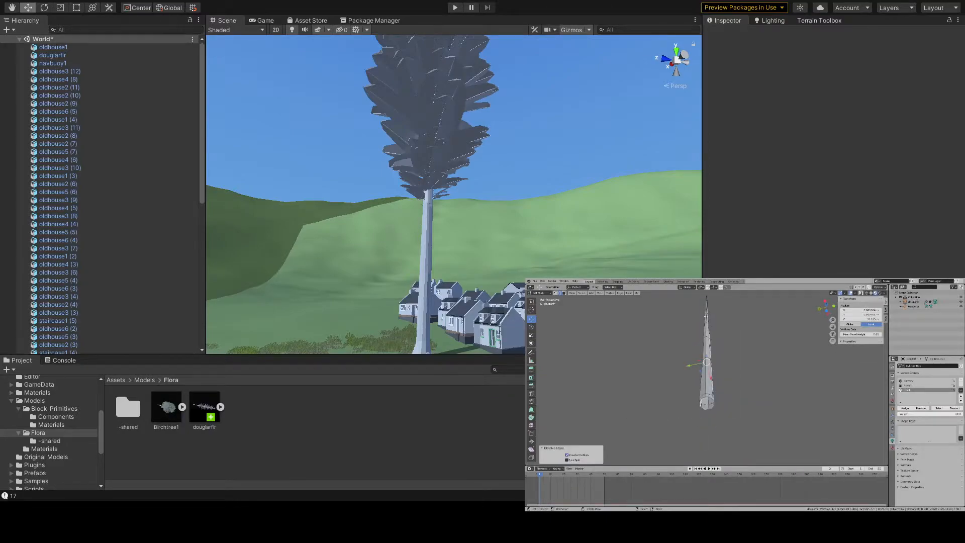
left_click(709, 326)
key("KP_Decimal")
key("x")
left_click(709, 429)
- Select the remaining surplus edges along the trunk and remove them with Dissolve Edges
middle_click_drag(716, 420, 701, 406)
left_click(706, 403)
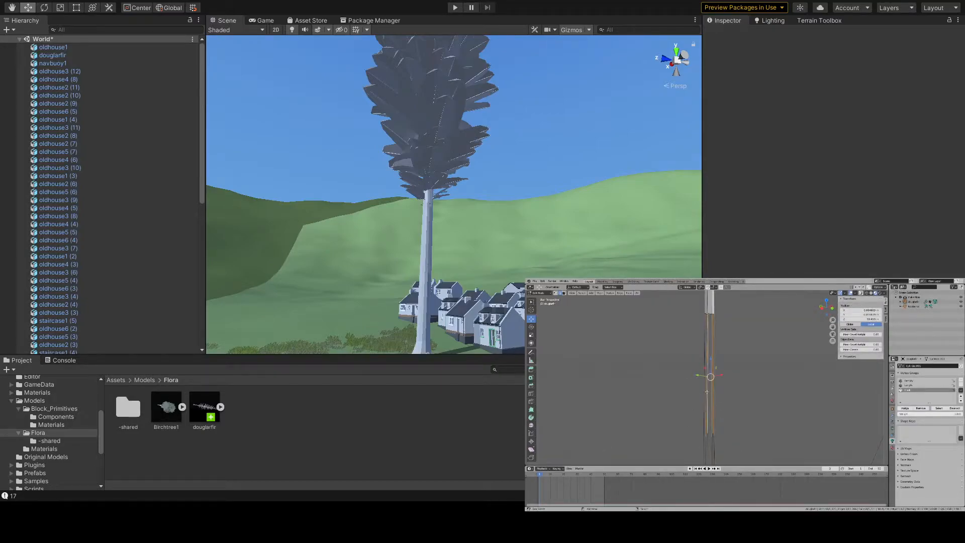
key("x")
left_click(703, 393)
left_click(709, 306)
key("KP_Decimal")
middle_click_drag(725, 421, 699, 405)
mouse_move(719, 401)
middle_mouse_down()
mouse_move(697, 408)
mouse_move(714, 409)
middle_mouse_up()
key("x")
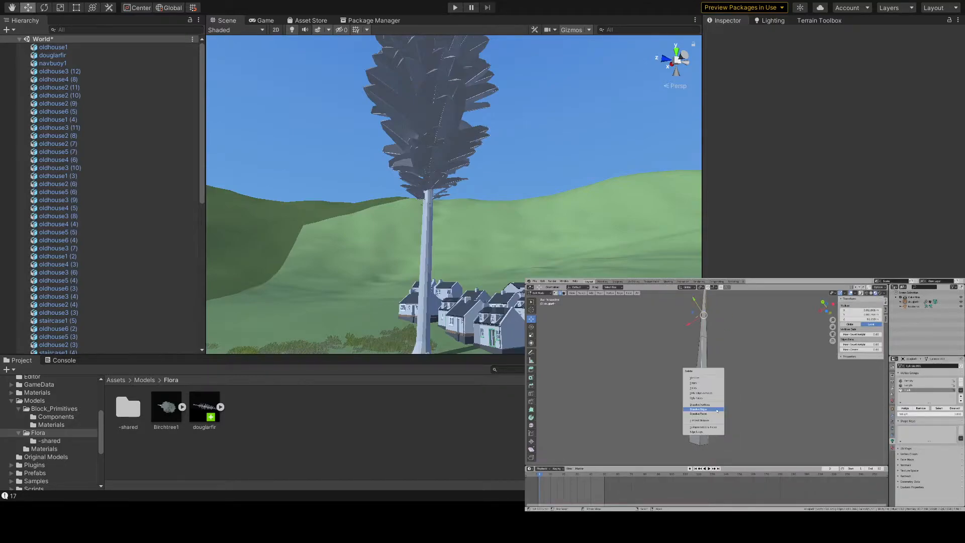
left_click(717, 408)
- Reveal the hidden geometry, then isolate the linked mesh piece at the trunk's top
key("alt+h")
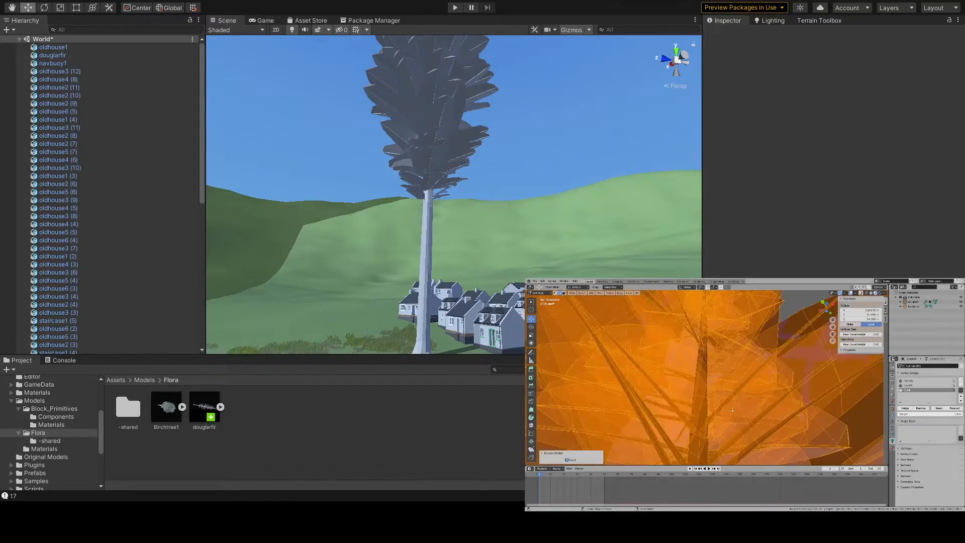
key("alt+a")
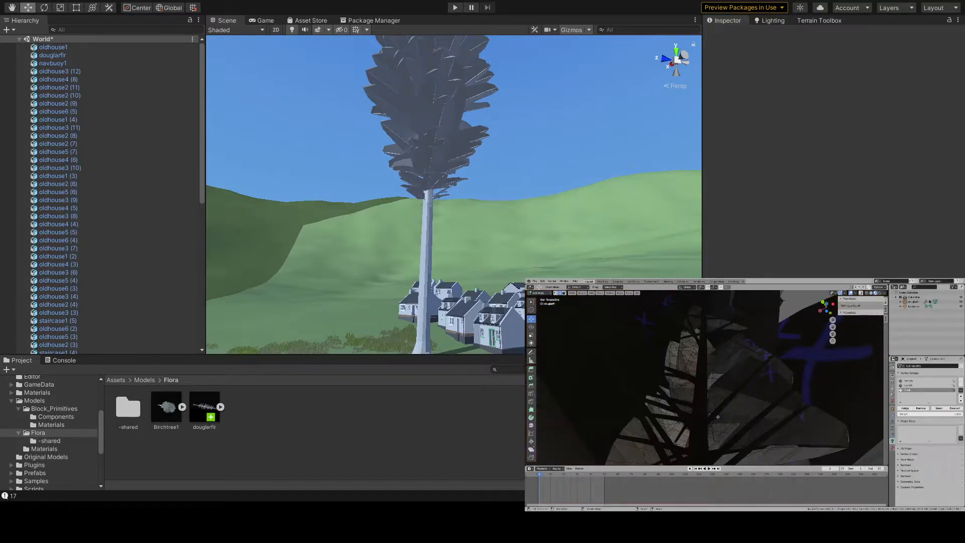
key("l")
key("shift+h")
scroll(717, 417, "down", 3)
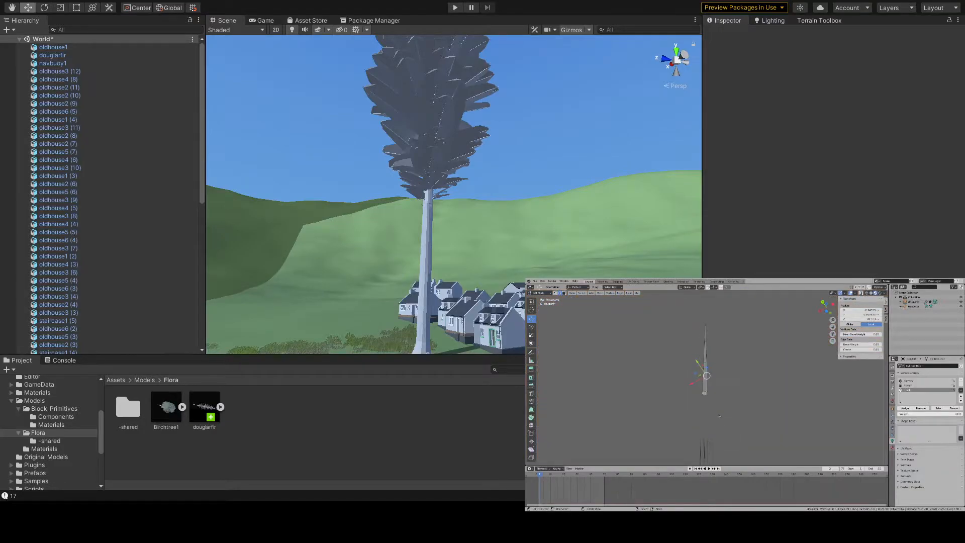
- Reveal the whole tree, select the Trunk vertex group's geometry and hide everything outside it
key("alt+h")
key("alt+a")
key("a")
key("alt+a")
left_click(939, 408)
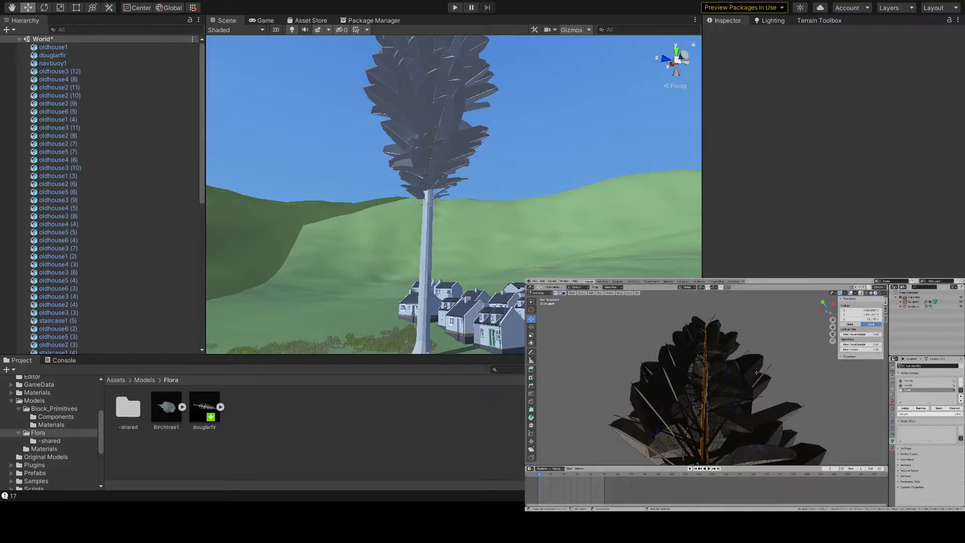
key("ctrl+i")
key("h")
scroll(712, 403, "up", 2)
right_click(704, 408)
middle_click_drag(703, 408, 702, 457)
- In vertex selection mode, merge two sets of stray trunk vertices, each at the last selected vertex
left_click(556, 293)
right_click(706, 329)
right_click(702, 329, "shift")
key("w")
mouse_move(683, 380)
left_click(718, 385)
middle_click_drag(661, 359, 718, 357)
right_click(705, 332, "shift")
key("w")
mouse_move(683, 379)
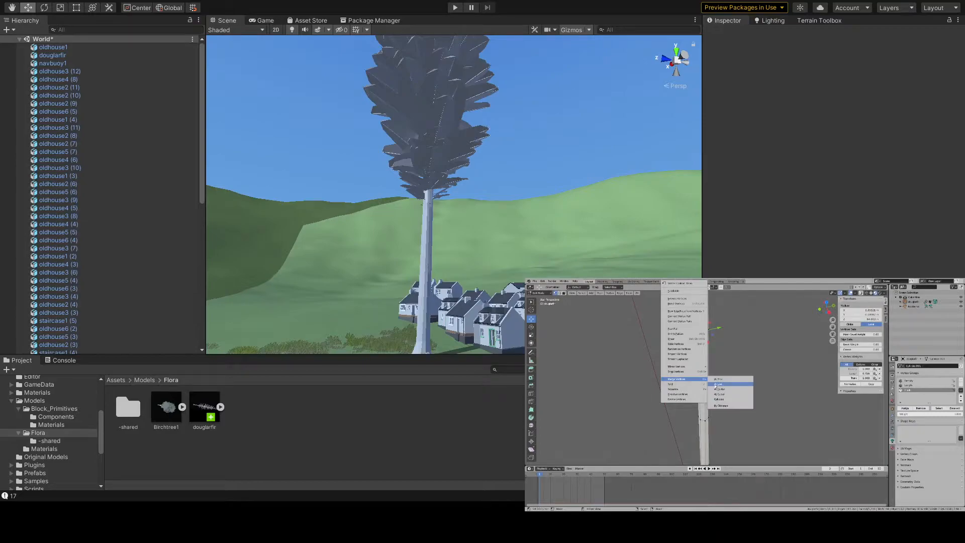
left_click(716, 385)
- Merge another pair of stray vertices on the trunk at the last selected vertex
middle_click_drag(671, 358, 724, 396)
right_click(713, 330)
right_click(706, 330, "shift")
key("w")
mouse_move(683, 379)
left_click(727, 385)
- Focus on a vertex ring lower on the trunk and merge its first stray vertices into their neighbours
left_click(707, 436)
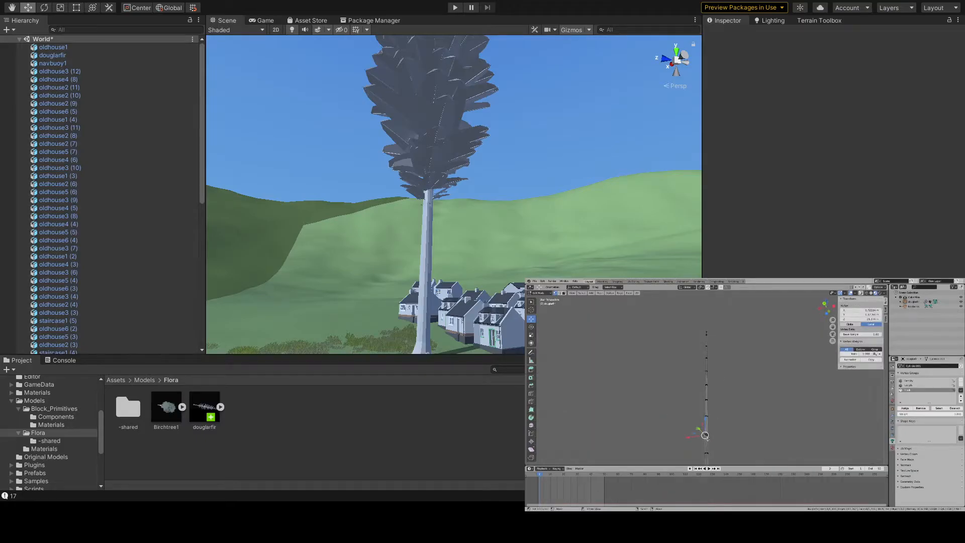
key("KP_Decimal")
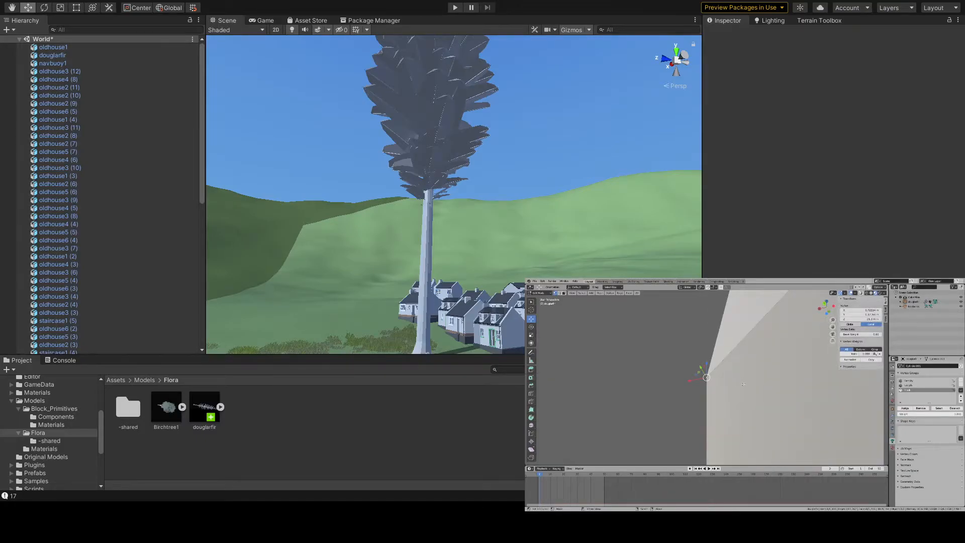
scroll(746, 386, "down", 6)
middle_click_drag(746, 387, 696, 391)
left_click(716, 384, "shift")
right_click(713, 385)
left_click(734, 391)
left_click(719, 376)
left_click(704, 379, "shift")
right_click(701, 380)
left_click(719, 386)
- Continue around the same trunk ring, merging its next stray vertices at the last selected vertex
left_click(696, 382)
left_click(684, 385, "shift")
right_click(684, 385)
left_click(703, 390)
right_click(702, 390)
right_click(692, 393, "shift")
key("w")
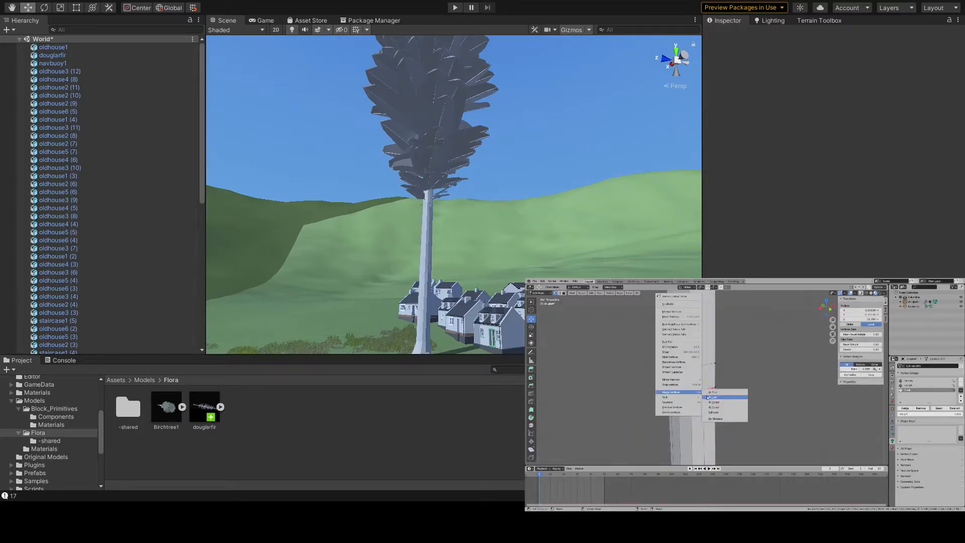
left_click(710, 396)
- Merge the remaining stray vertex pairs on the trunk ring and clear the selection
right_click(689, 394)
key("alt+a")
right_click(678, 389)
right_click(672, 388, "shift")
key("w")
left_click(689, 392)
middle_click_drag(688, 392, 748, 374)
right_click(726, 391)
right_click(715, 389, "shift")
key("w")
left_click(725, 393)
key("alt+a")
scroll(741, 395, "down", 5)
scroll(743, 406, "down", 6)
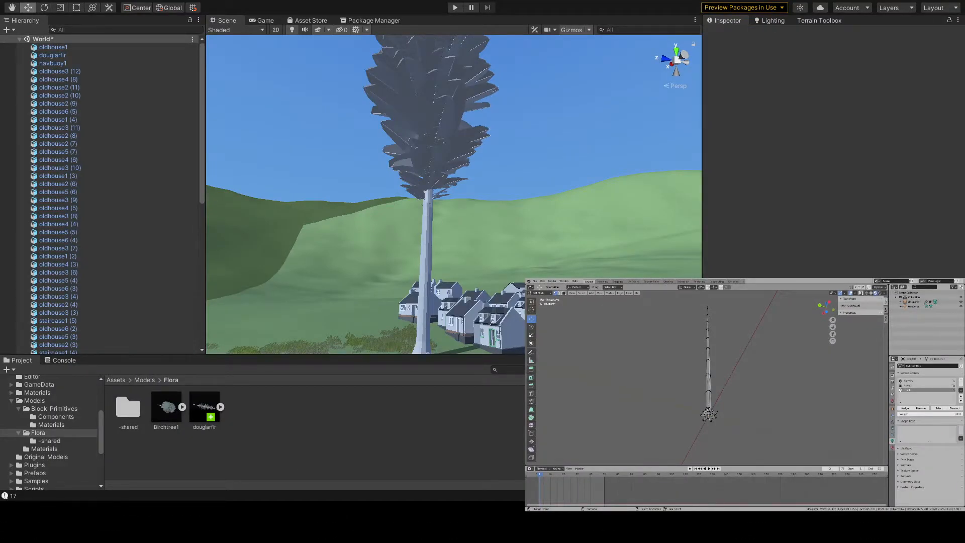
- Examine the cleaned-up trunk by selecting and deselecting its visible vertices, and return to Object Mode
scroll(443, 250, "up", 2)
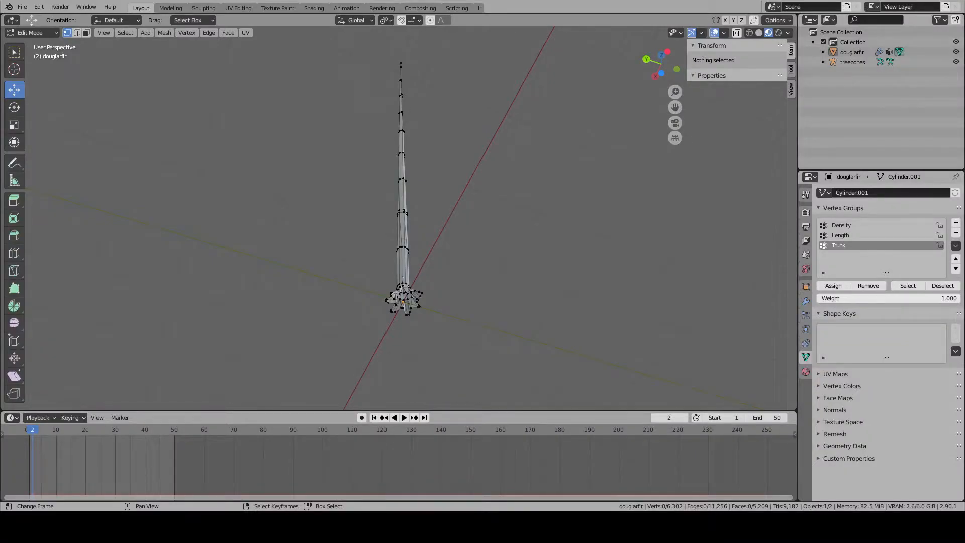
scroll(431, 267, "up", 7)
middle_click_drag(431, 267, 409, 196)
scroll(446, 289, "down", 7)
key("Tab")
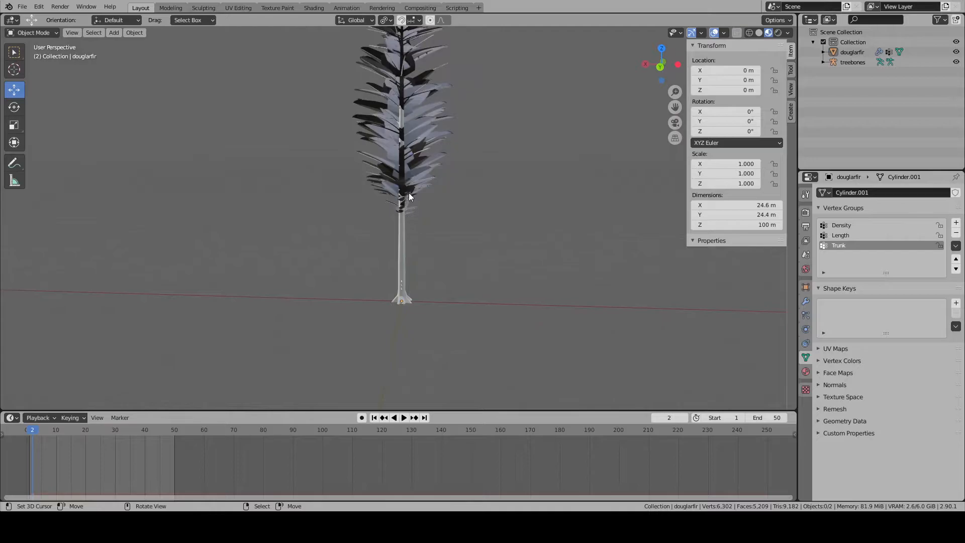
scroll(420, 212, "up", 3)
key("Tab")
key("a")
key("a")
key("a")
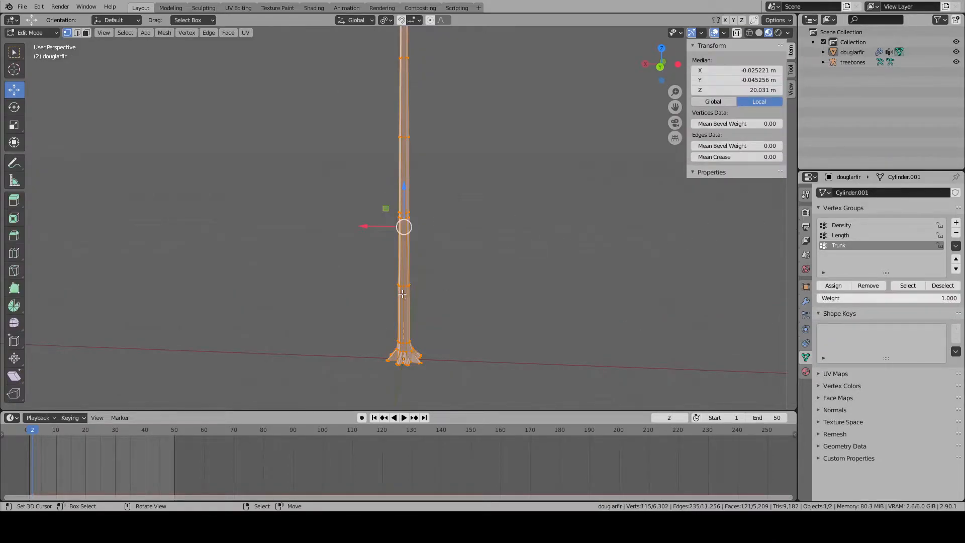
key("alt+a")
key("Tab")
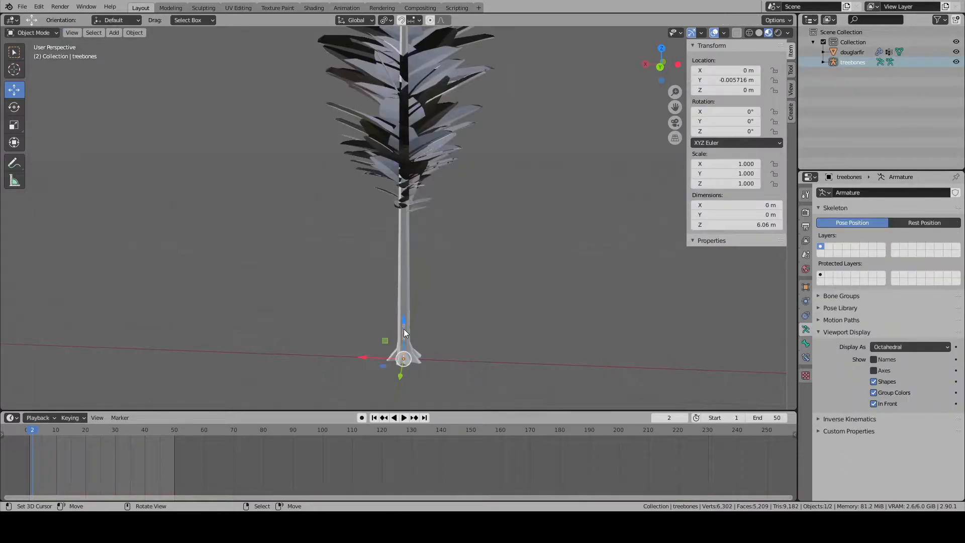
- Parent the douglarfir mesh to the treebones armature using Armature Deform With Empty Groups
scroll(403, 329, "up", 8)
left_click(397, 207, "shift")
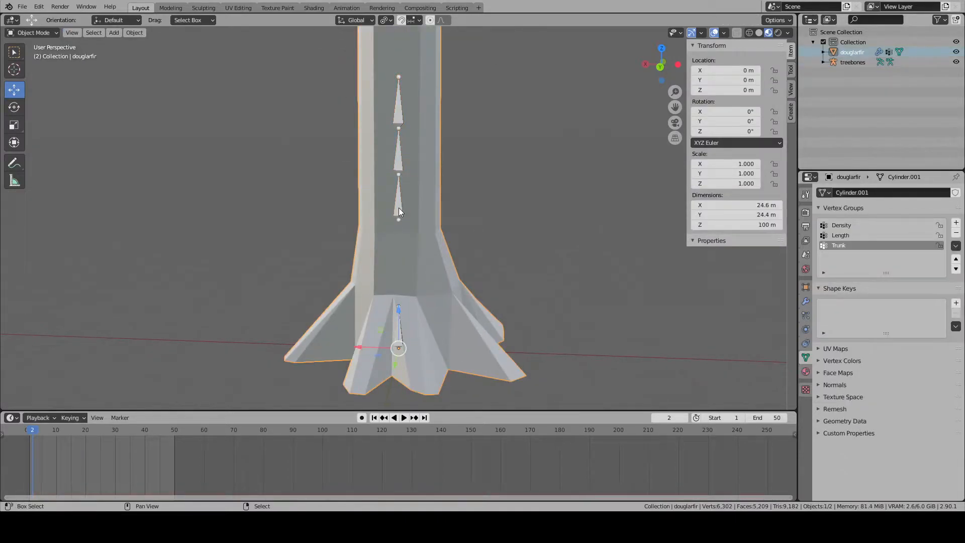
key("ctrl+p")
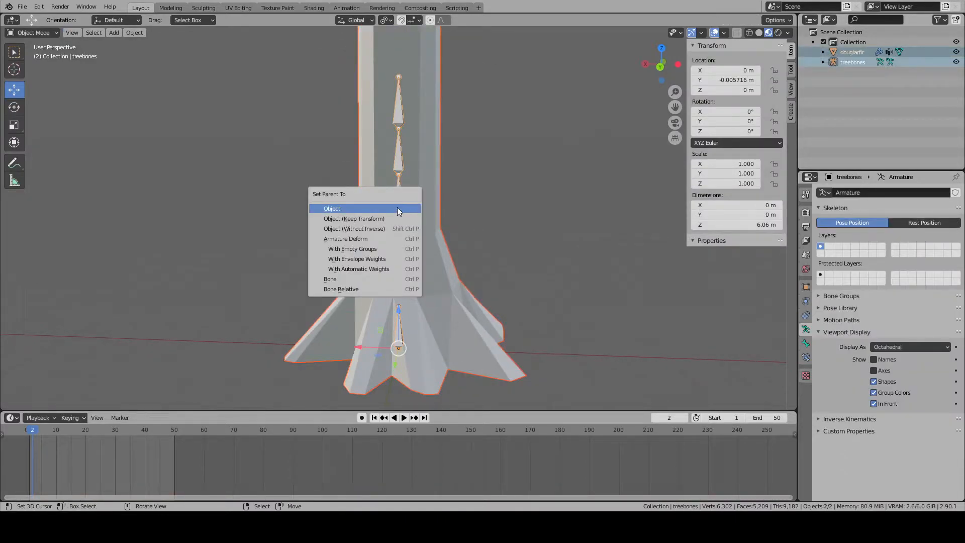
left_click(366, 248)
key("alt+a")
- Select the treebones armature, switch it to Pose Mode and select the lowest bone
scroll(458, 210, "down", 4)
scroll(458, 206, "down", 1)
right_click(406, 255)
right_click(400, 254)
scroll(400, 254, "up", 2)
left_click(28, 32)
left_click(28, 61)
right_click(419, 280)
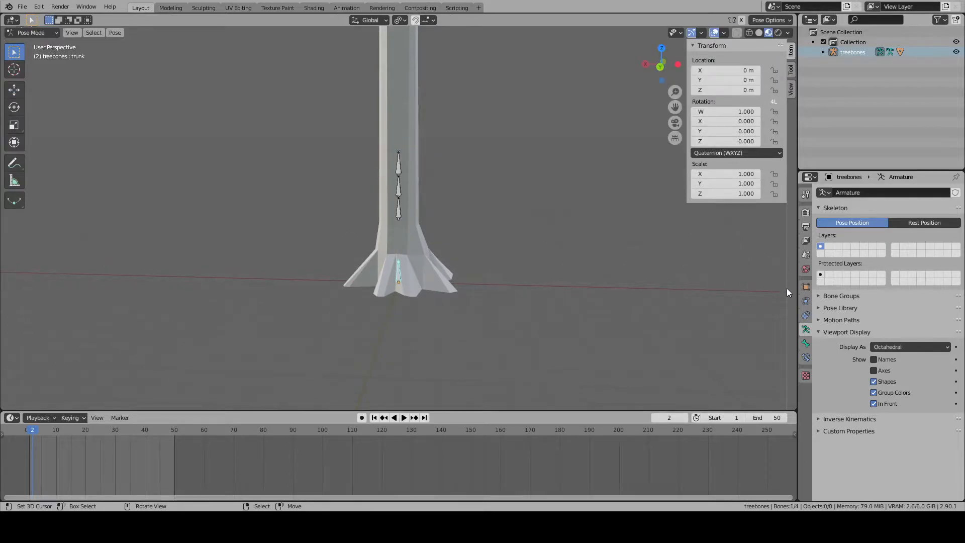
- Rename the lowest bone as Trunk
left_click(806, 344)
left_click(860, 192)
type("Trunk")
key("Return")
- Try rotating the Trunk bone to test how the tree follows it, and cancel the rotation
key("r")
key("Escape")
scroll(525, 281, "down", 6)
key("r")
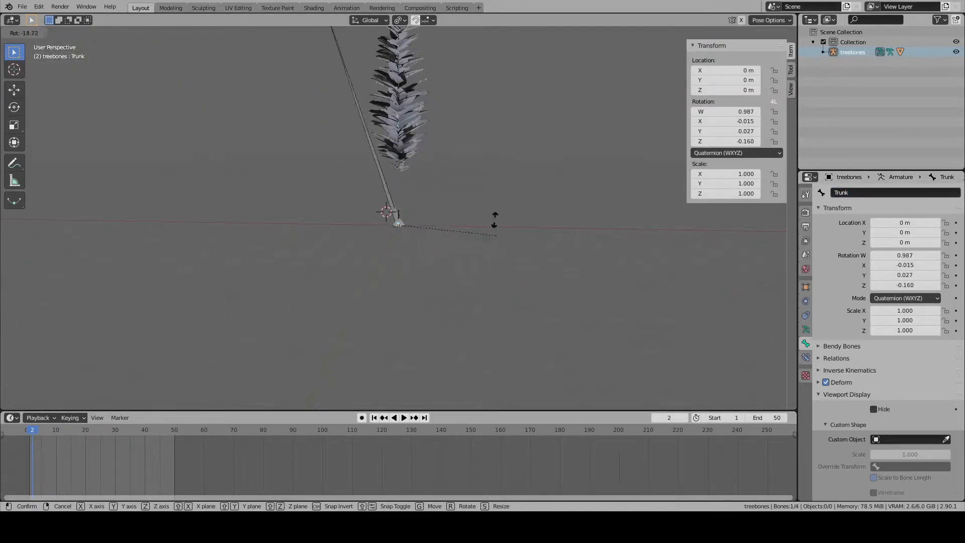
key("Escape")
- Look through the armature's object, constraint, data and bone properties
scroll(533, 240, "up", 5)
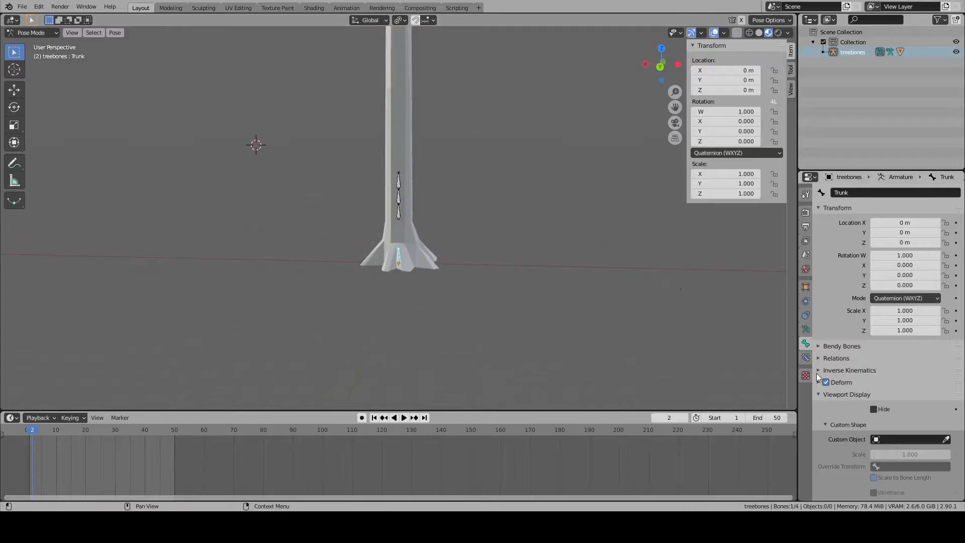
left_click(806, 315)
left_click(806, 301)
left_click(806, 287)
left_click(806, 315)
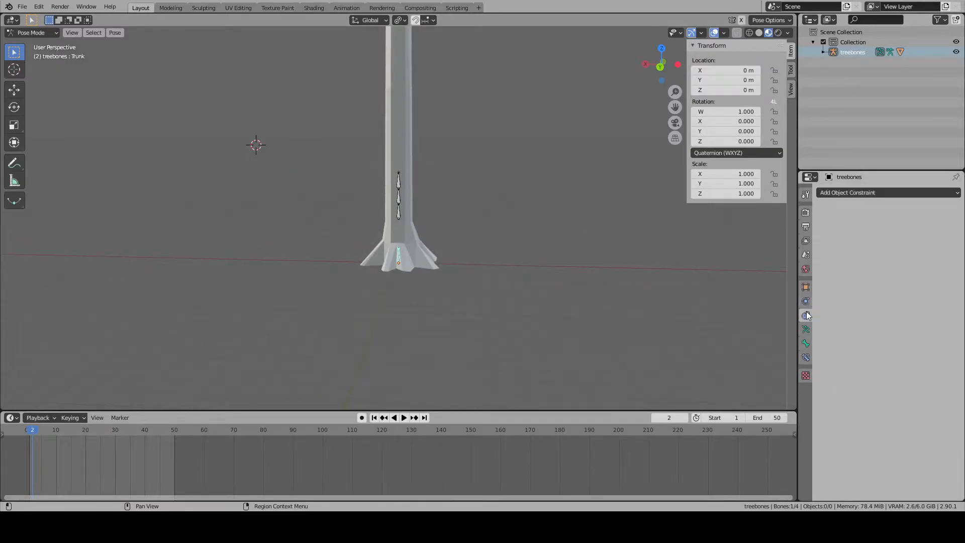
left_click(806, 330)
left_click(806, 344)
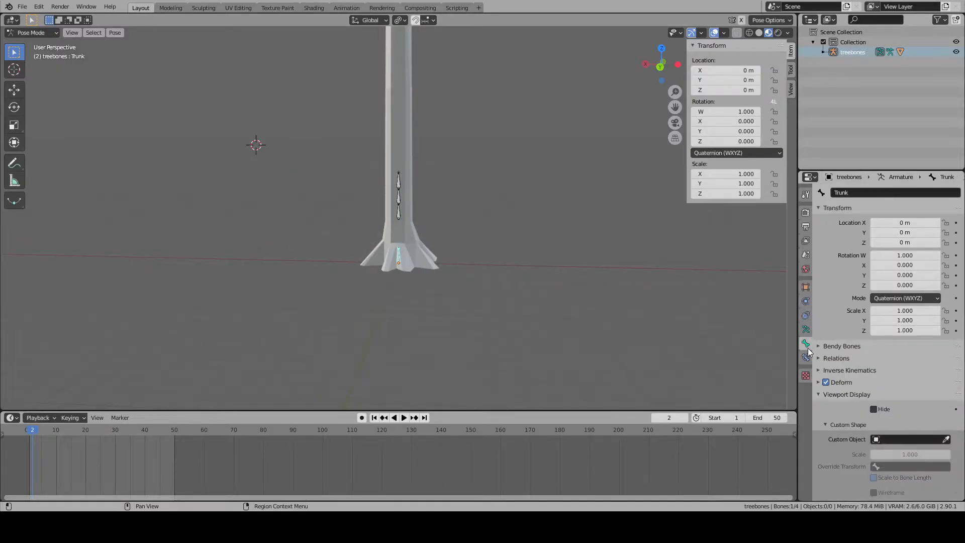
left_click(806, 358)
left_click(806, 343)
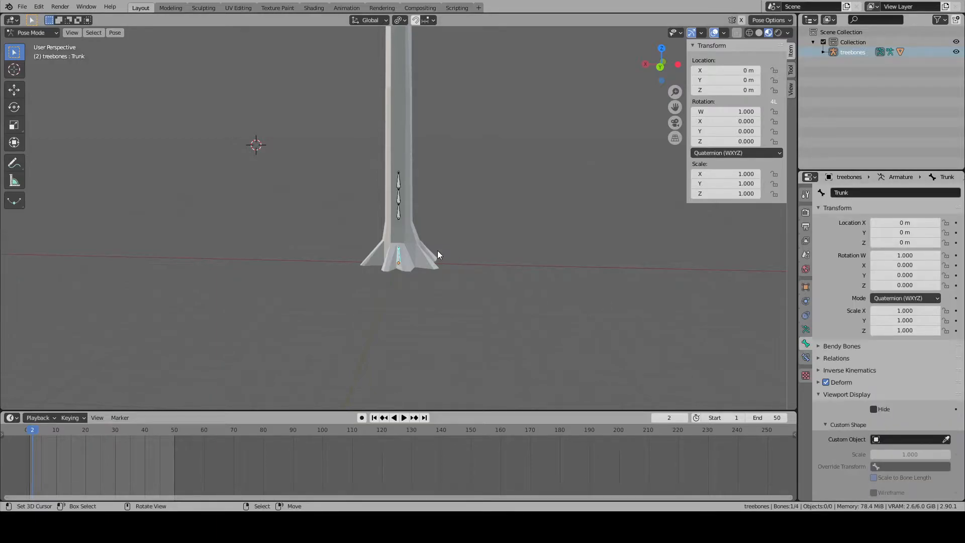
- Return to Object Mode, select the fir tree mesh and show its vertex groups
left_click(408, 224)
left_click(32, 33)
left_click(30, 42)
left_click(412, 156)
left_click(806, 300)
left_click(806, 344)
left_click(806, 358)
- Enter Edit Mode on the tree mesh and remove the duplicate Trunk vertex group
left_click(849, 236)
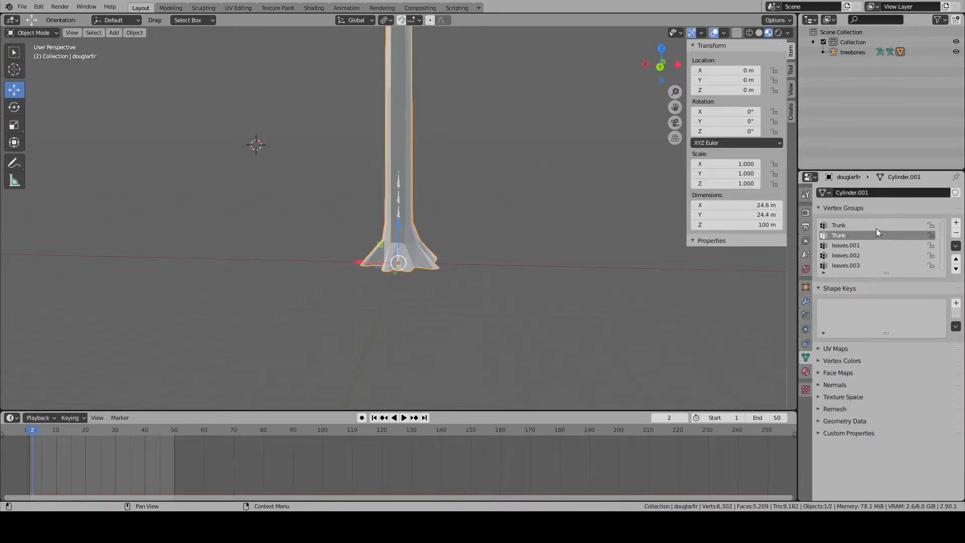
scroll(873, 243, "up", 2)
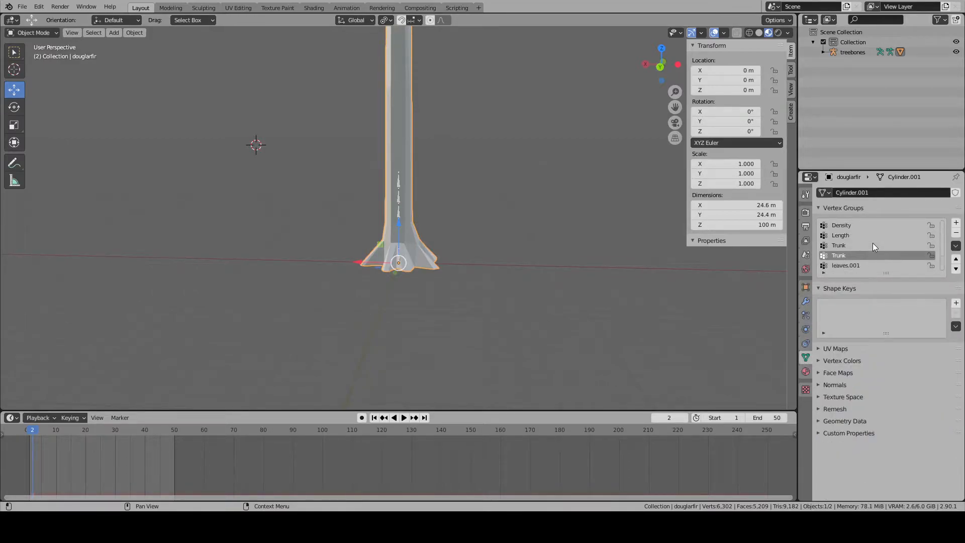
key("Tab")
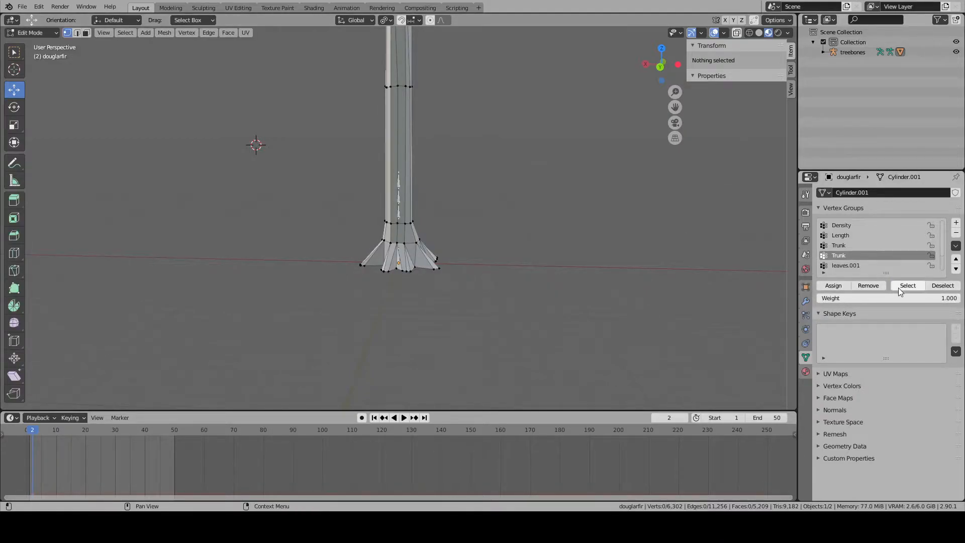
left_click(955, 233)
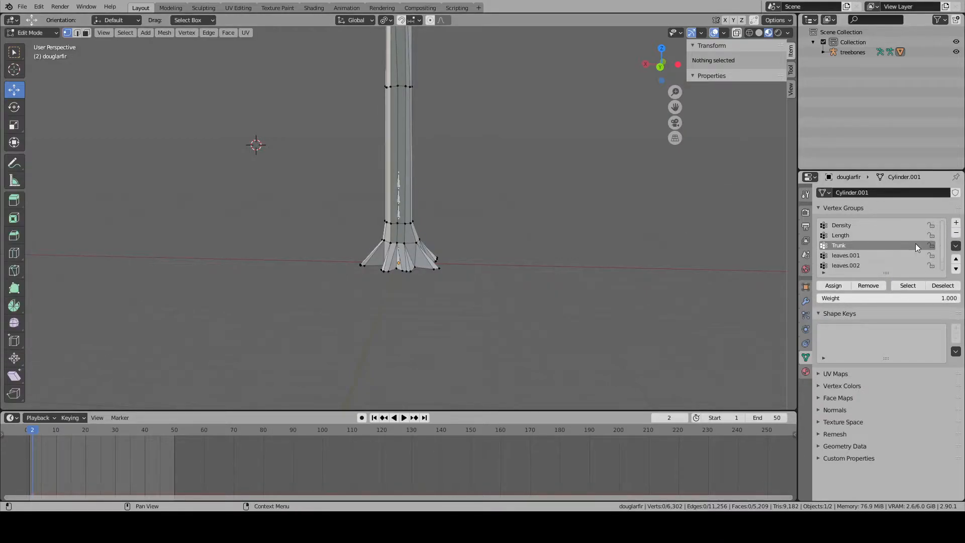
- Select the vertices of the Trunk vertex group and return to Object Mode
left_click(908, 285)
key("Tab")
scroll(425, 252, "up", 3)
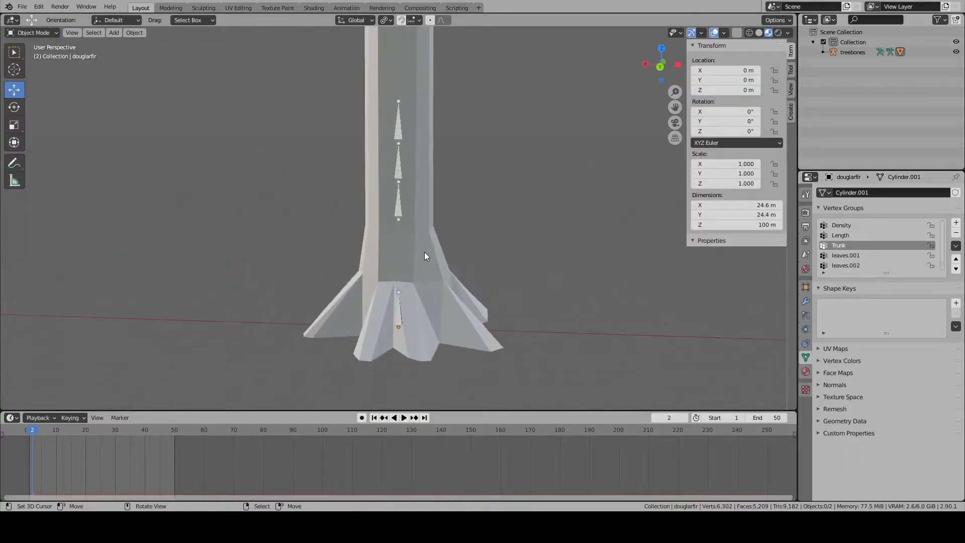
- Make leaves.001 the active vertex group, and reveal the whole tree in Edit Mode with nothing selected, seen from the side
left_click(846, 255)
key("Tab")
scroll(422, 133, "down", 3)
scroll(425, 280, "up", 5)
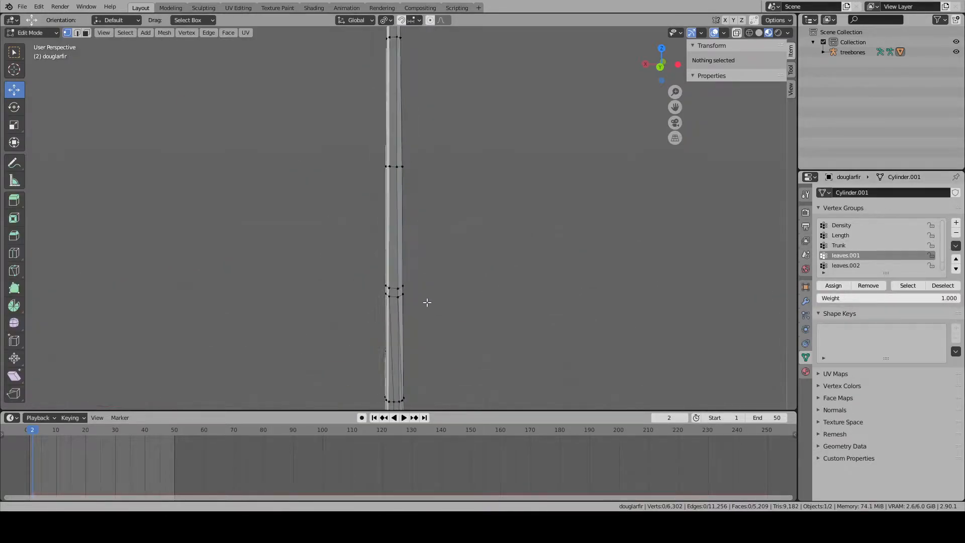
middle_click_drag(429, 302, 436, 321, "shift")
scroll(427, 272, "down", 6)
key("alt+h")
key("alt+a")
key("KP_1")
middle_click_drag(432, 256, 395, 205, "shift")
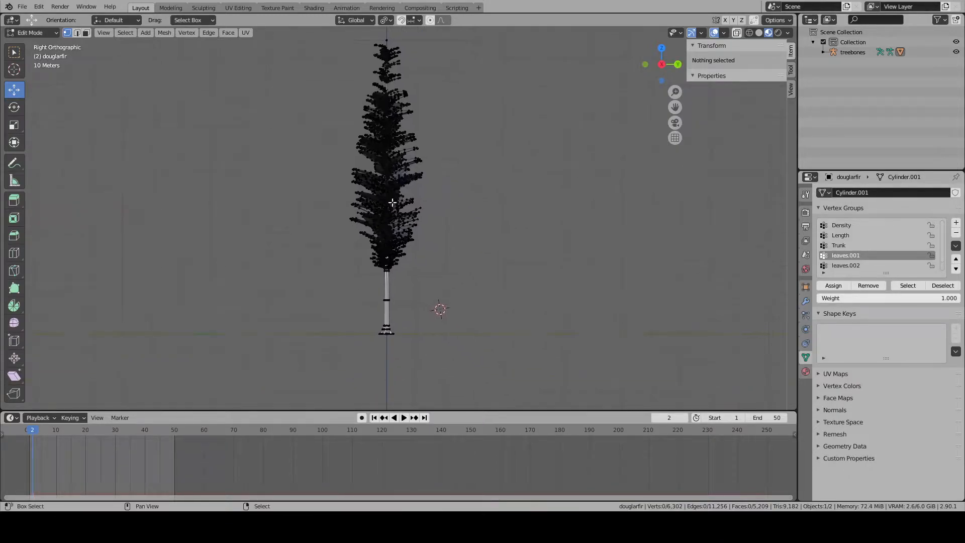
- In face select mode, box-select the lowest section of foliage and deselect the trunk faces
scroll(342, 163, "up", 4)
left_click(86, 32)
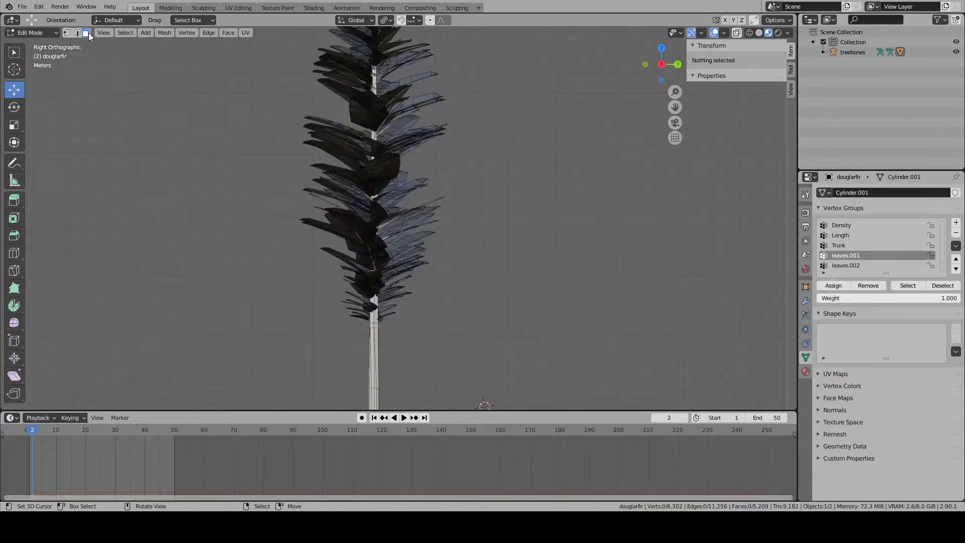
scroll(374, 271, "up", 4)
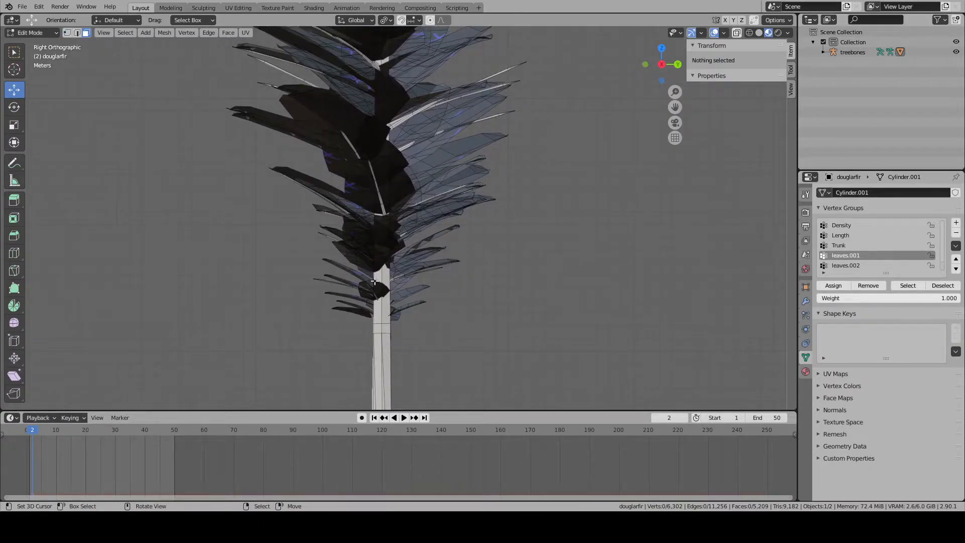
scroll(376, 287, "down", 4)
key("b")
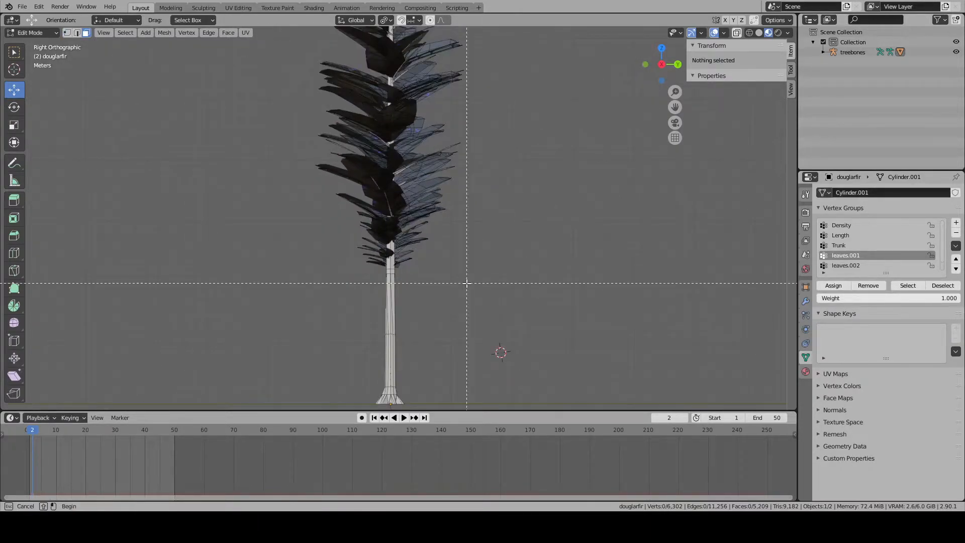
left_click_drag(480, 293, 276, 164)
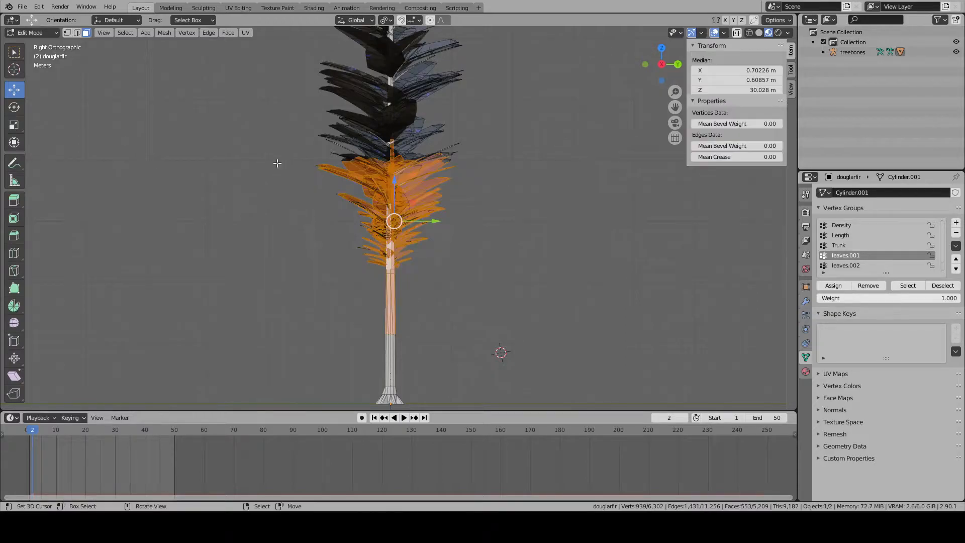
middle_click_drag(420, 180, 424, 252, "shift")
scroll(424, 251, "down", 2)
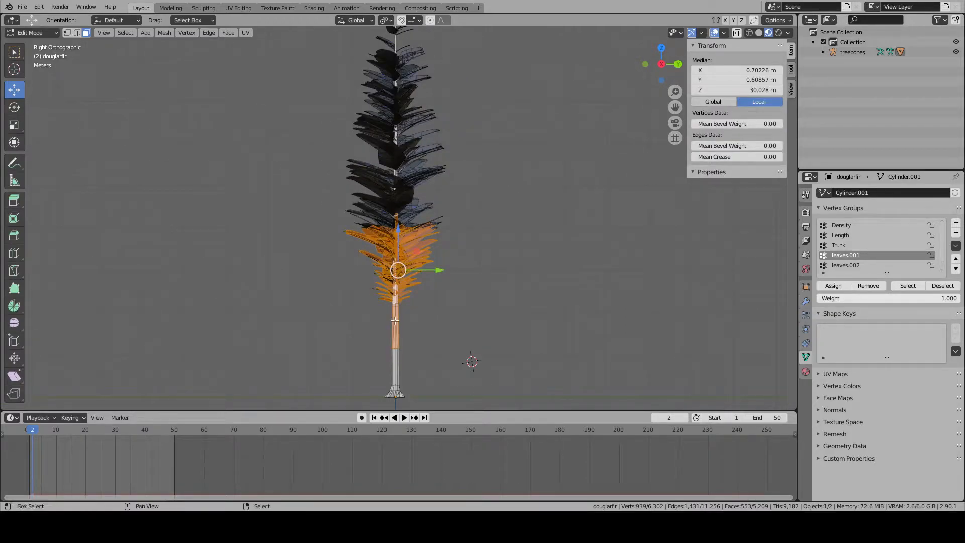
key("shift+l")
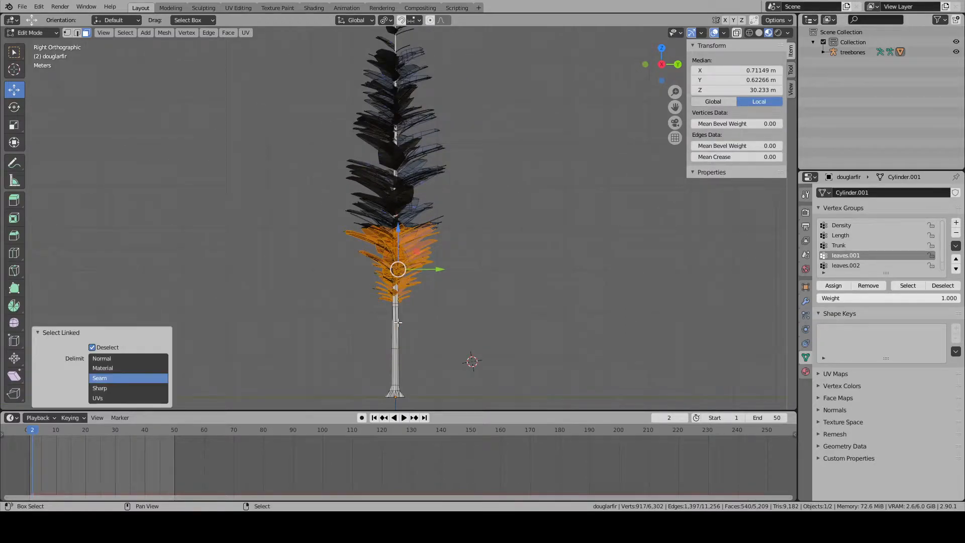
- Extend the foliage selection to all linked geometry and assign it to the leaves.001 vertex group
left_click(125, 32)
mouse_move(181, 206)
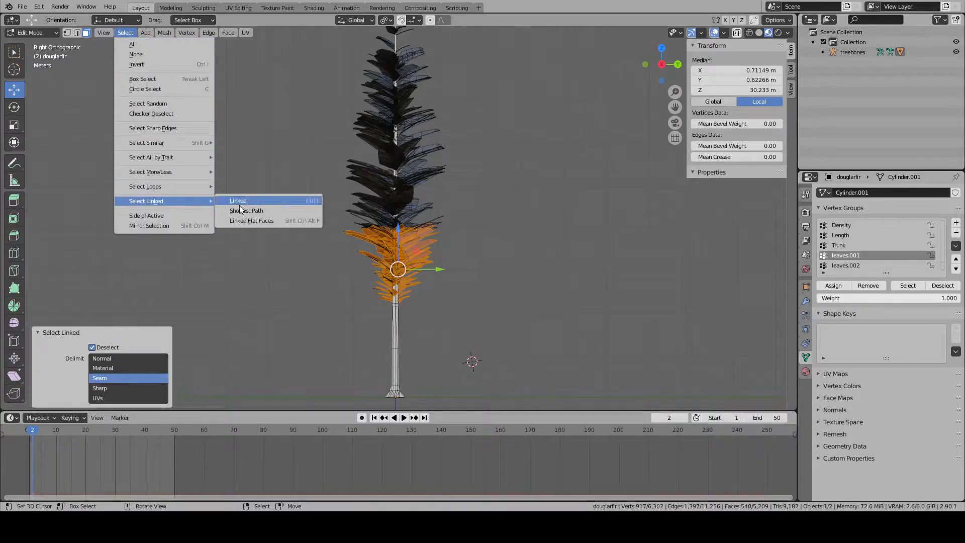
left_click(240, 205)
middle_click_drag(473, 237, 476, 181, "shift")
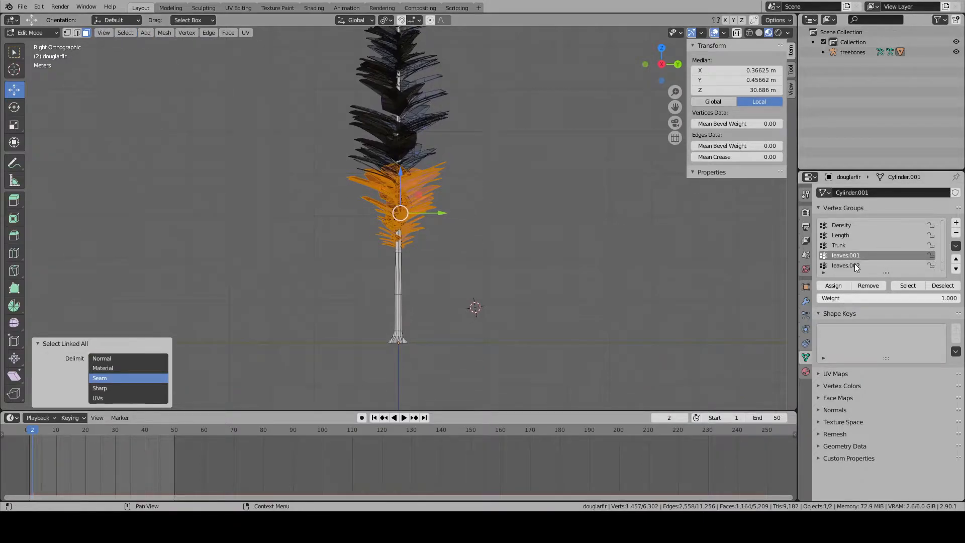
left_click(834, 285)
- Try hiding the assigned foliage, and undo the hiding
key("h")
middle_click_drag(450, 199, 457, 213, "shift")
key("ctrl+z")
- Switch to wireframe shading, box-select the lowest foliage section through the mesh and remove the trunk from the selection
key("z")
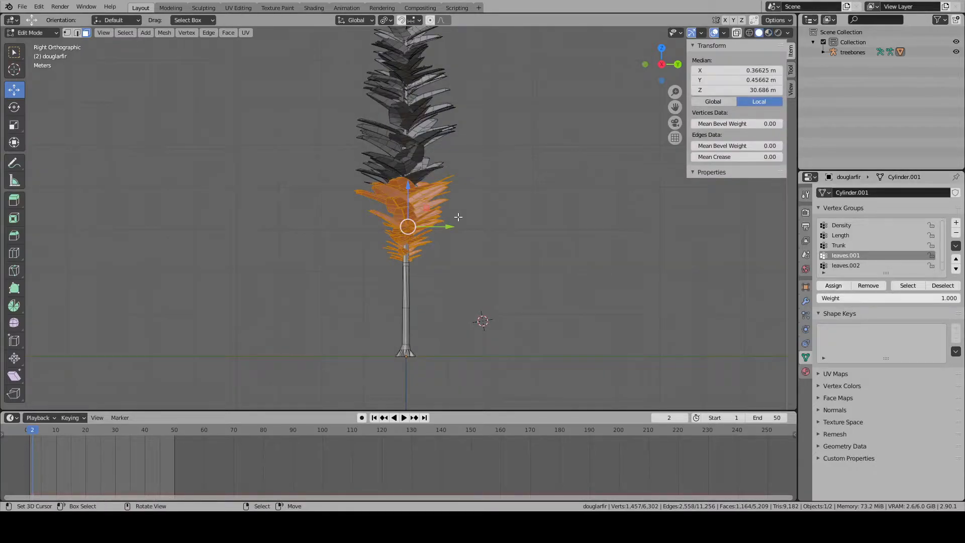
key("a")
key("z")
key("a")
key("a")
left_click_drag(463, 276, 294, 186)
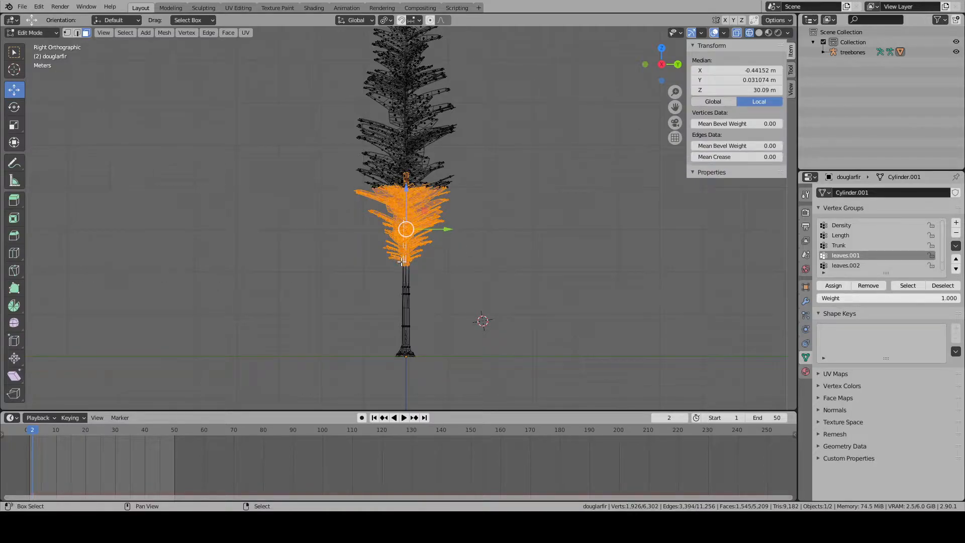
key("shift+l")
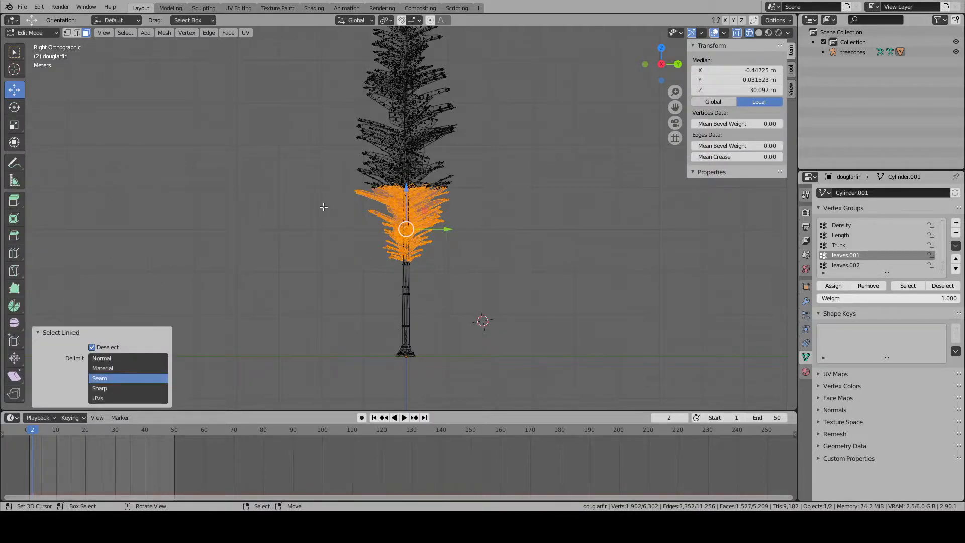
- Add the leaves.001 vertices to the selection and assign it all to leaves.001, then hide it to check the remainder
left_click(899, 285)
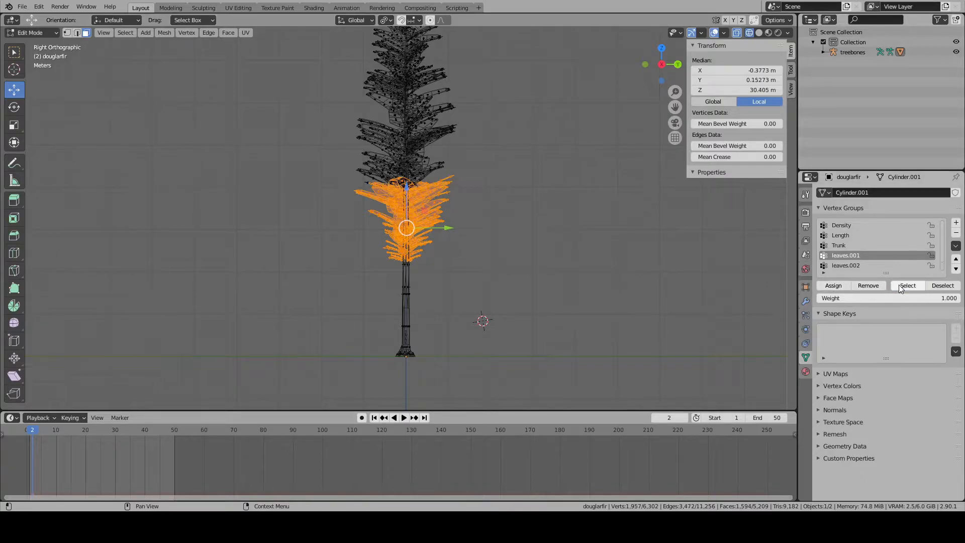
left_click(835, 290)
key("h")
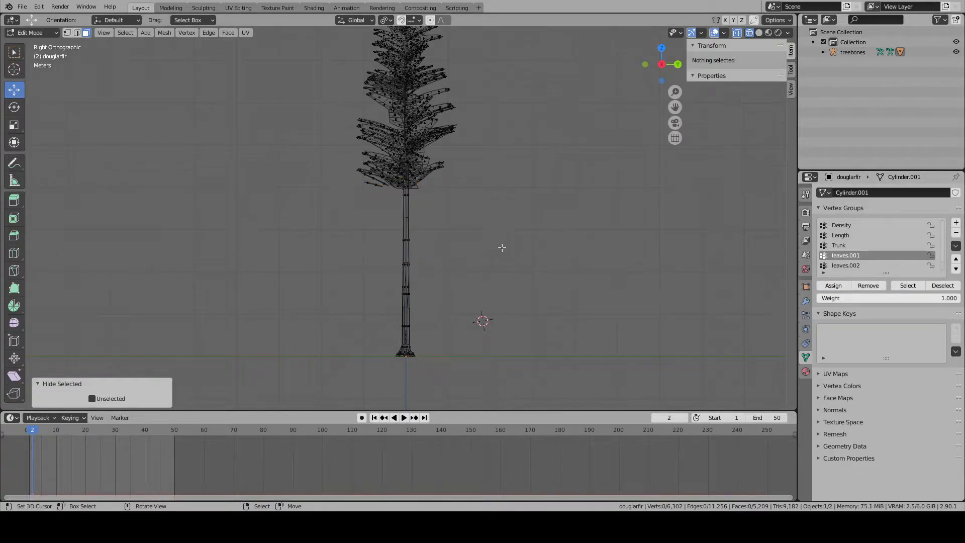
scroll(397, 166, "up", 4)
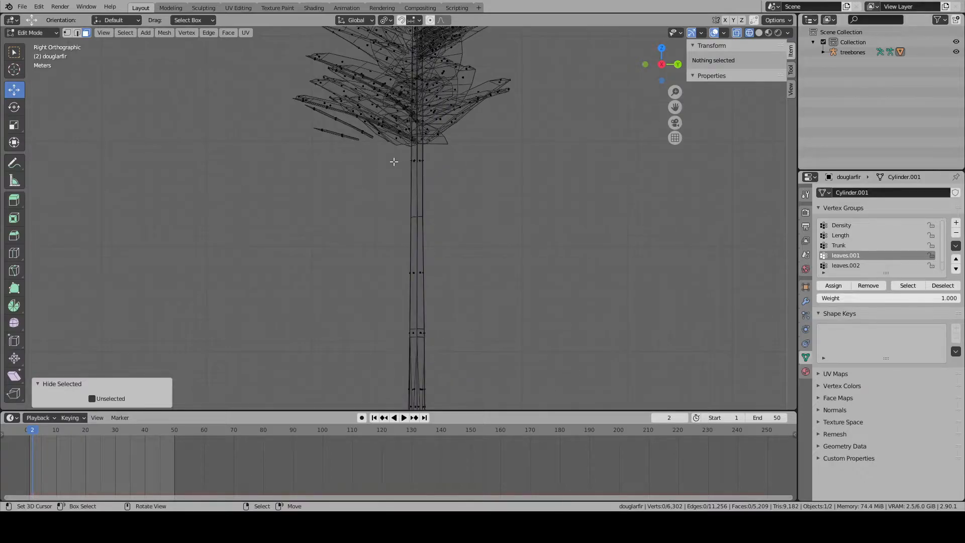
- Reveal the hidden foliage, extend the selection to all linked geometry and assign it to leaves.001
key("alt+h")
left_click(125, 32)
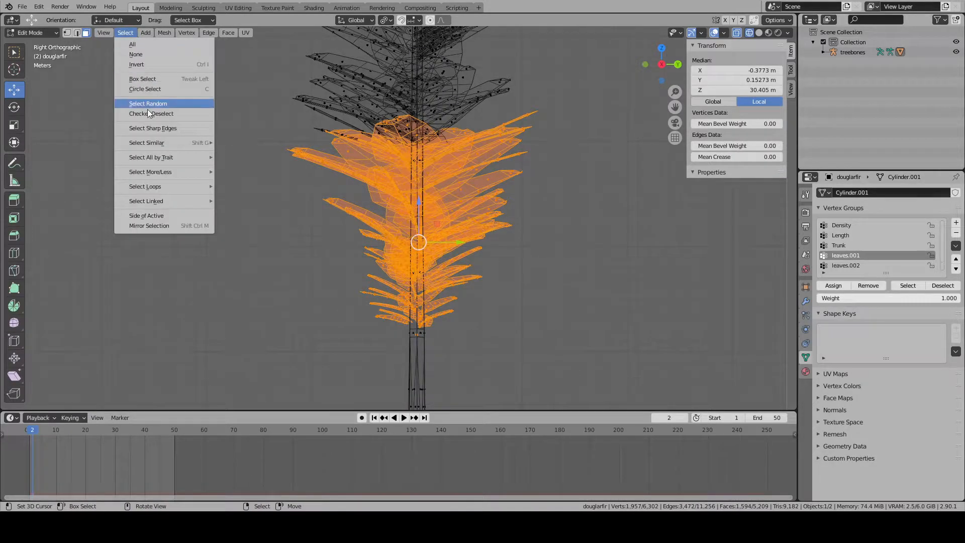
mouse_move(180, 200)
left_click(265, 201)
scroll(395, 217, "down", 1)
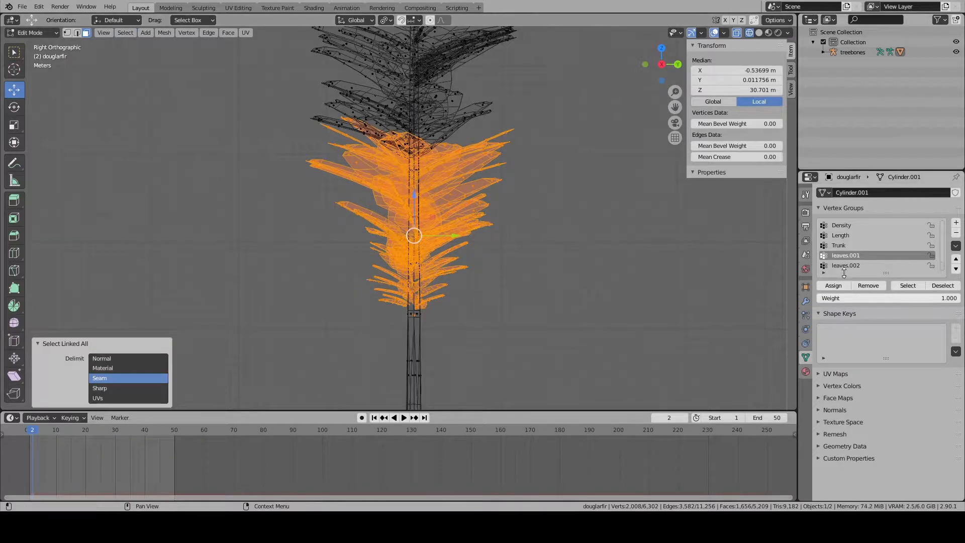
left_click(844, 285)
- Hide the assigned lower foliage and the trunk, and make leaves.002 the active vertex group
key("h")
middle_click_drag(460, 92, 474, 268, "shift")
key("a")
scroll(441, 259, "down", 7)
key("alt+a")
scroll(441, 258, "up", 4)
left_click(851, 265)
key("l")
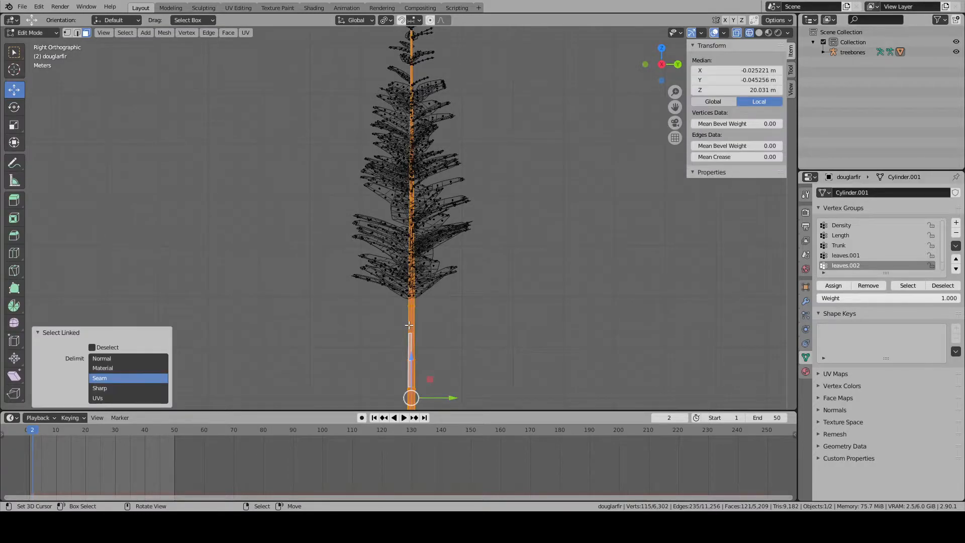
key("h")
- Box-select the middle section of foliage, extend it to all linked geometry and assign it to leaves.002
key("b")
left_click_drag(489, 315, 318, 155)
middle_click_drag(319, 166, 315, 210, "shift")
left_click(120, 34)
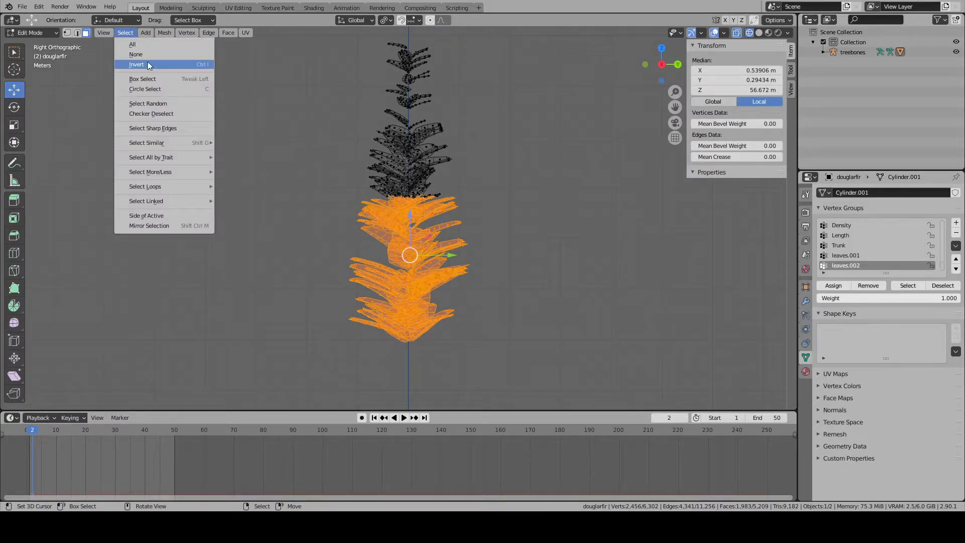
left_click(101, 34)
mouse_move(126, 34)
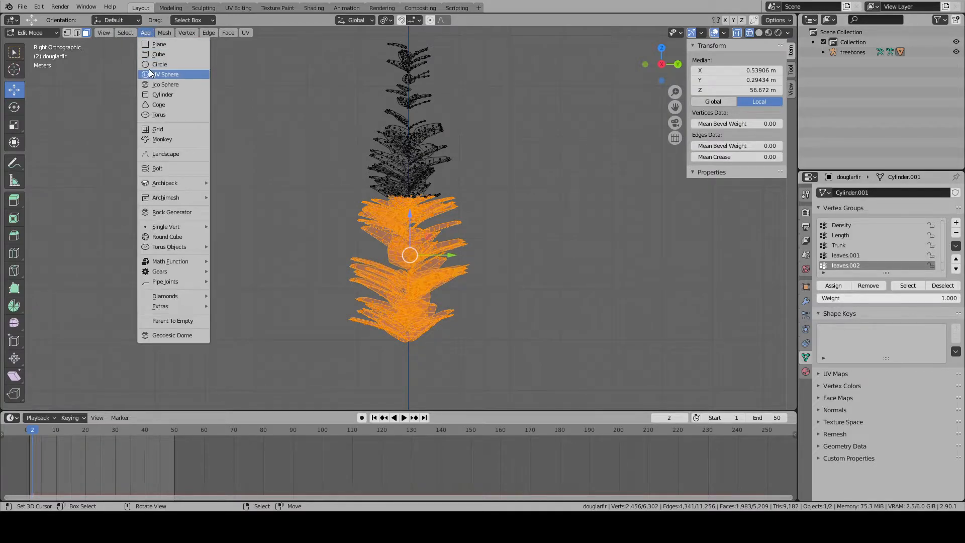
left_click(125, 33)
mouse_move(153, 201)
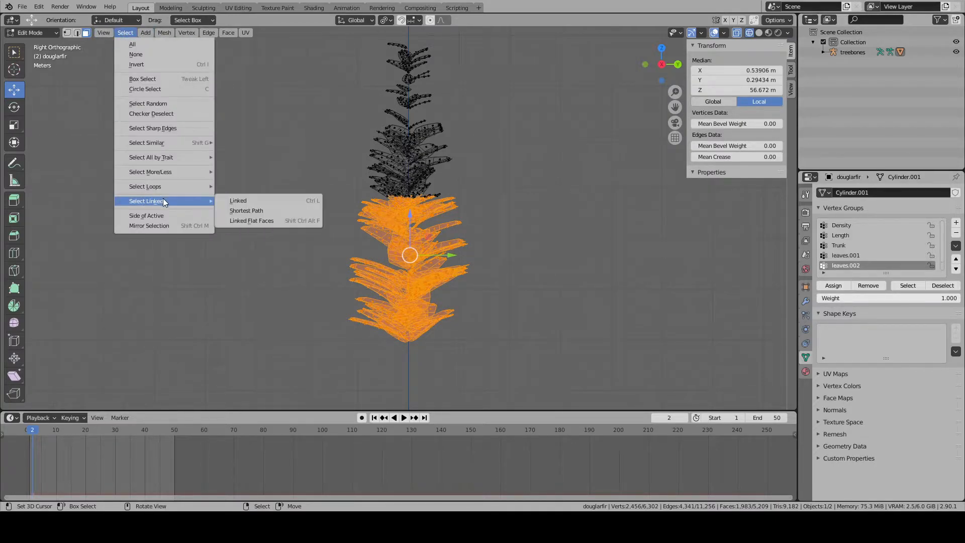
left_click(237, 201)
left_click(833, 285)
- Hide the middle foliage, select all of the remaining top foliage and assign it to leaves.003
key("h")
key("a")
mouse_move(505, 250)
middle_mouse_down("shift")
mouse_move(509, 300)
mouse_move(497, 241)
middle_mouse_up("shift")
scroll(505, 279, "down", 7)
scroll(847, 256, "down", 1)
left_click(846, 266)
left_click(837, 285)
- Reveal the hidden tree geometry, clear the selection and return to Object Mode
key("alt+a")
key("alt+h")
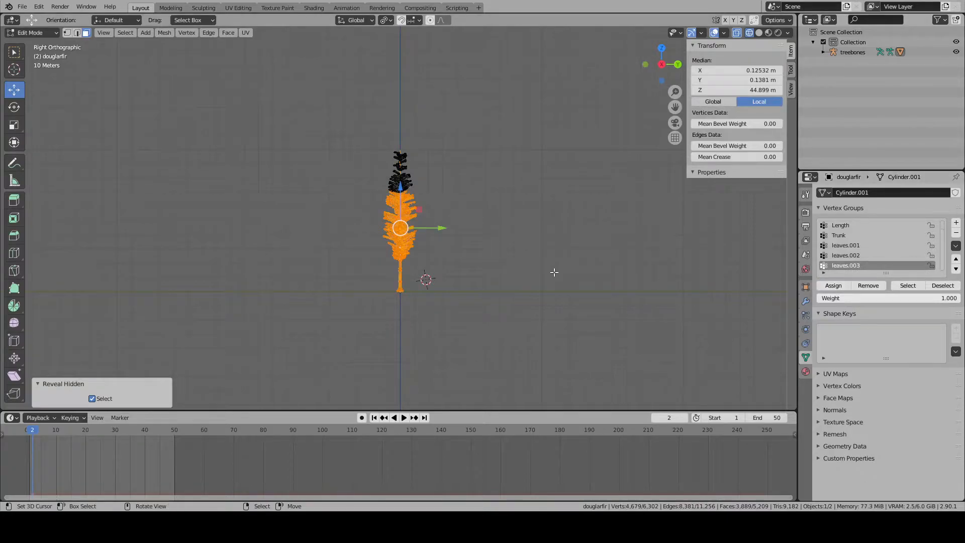
key("alt+a")
key("Tab")
scroll(438, 306, "up", 4)
key("alt+a")
- Switch to solid shading at the base of the trunk and select the treebones armature
middle_click_drag(452, 323, 455, 168, "shift")
scroll(426, 203, "up", 10)
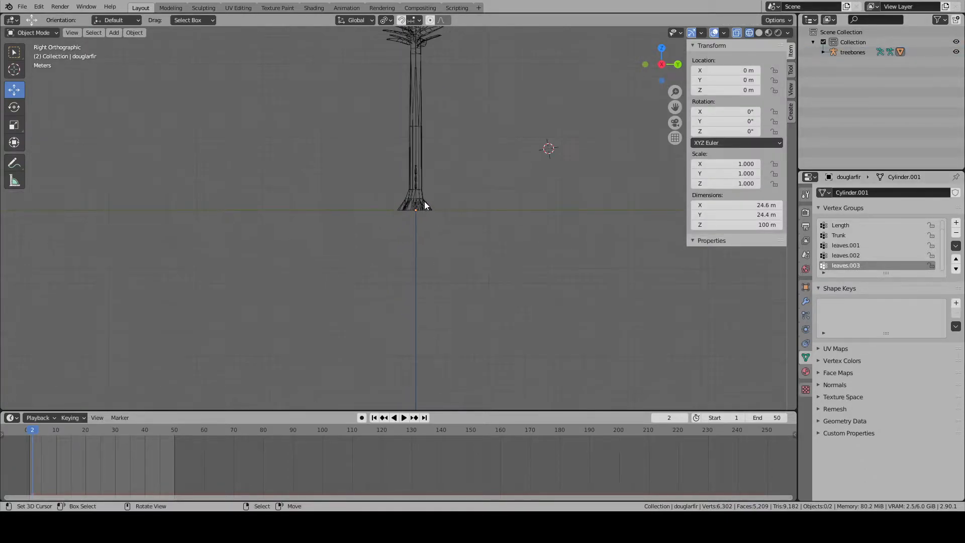
middle_click_drag(423, 201, 430, 206)
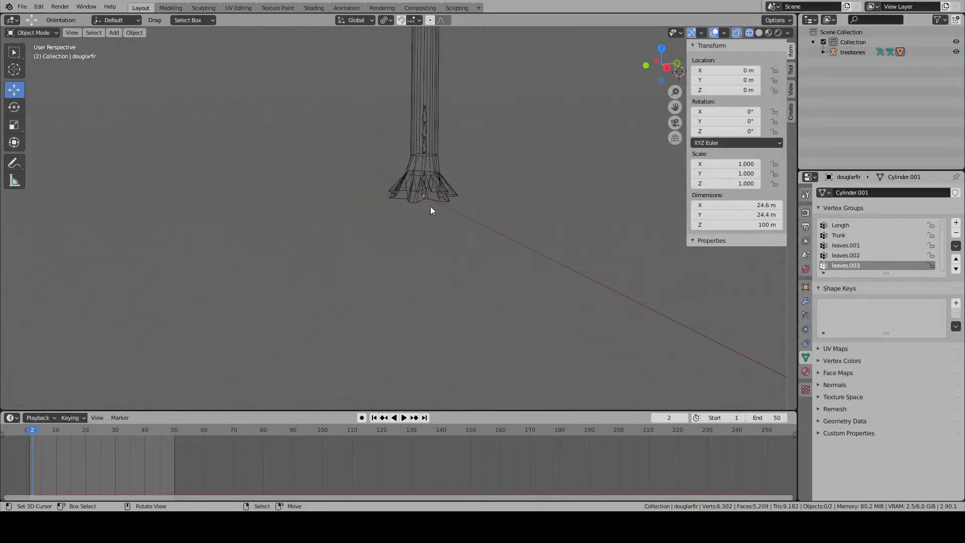
left_click(77, 32)
middle_click_drag(454, 169, 440, 177)
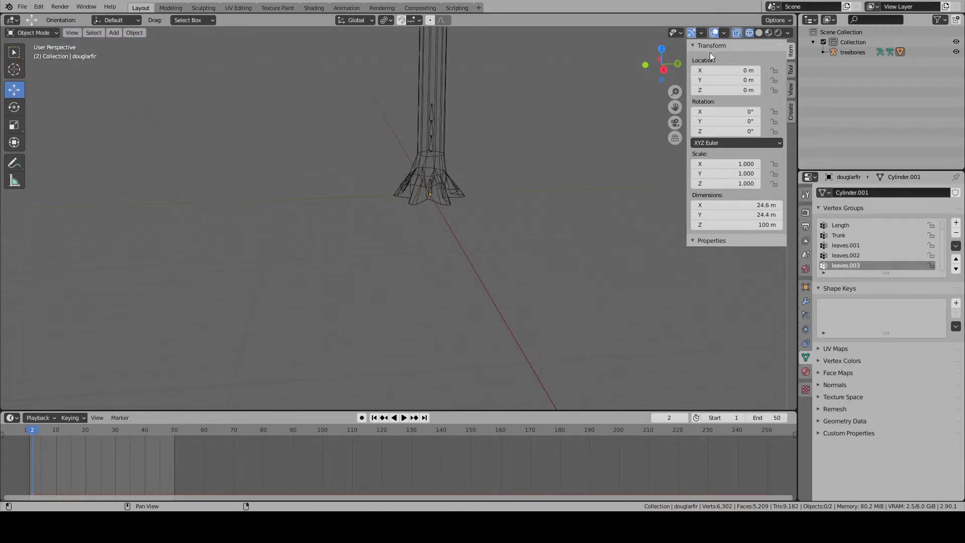
left_click(759, 32)
scroll(373, 203, "up", 5)
left_click(332, 135)
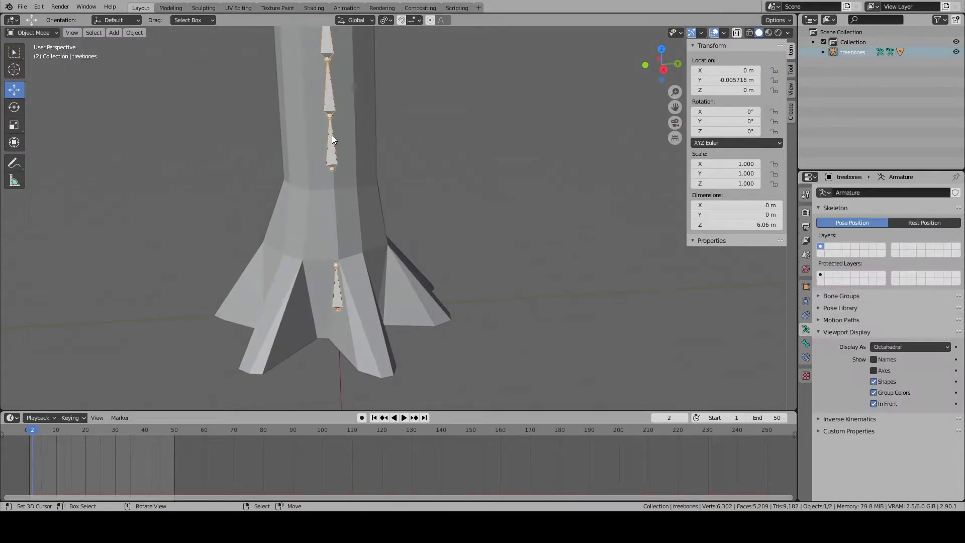
- Enter Edit Mode on the armature, select the leaves.001 bone and look through the bone and armature properties
key("Tab")
left_click(333, 151)
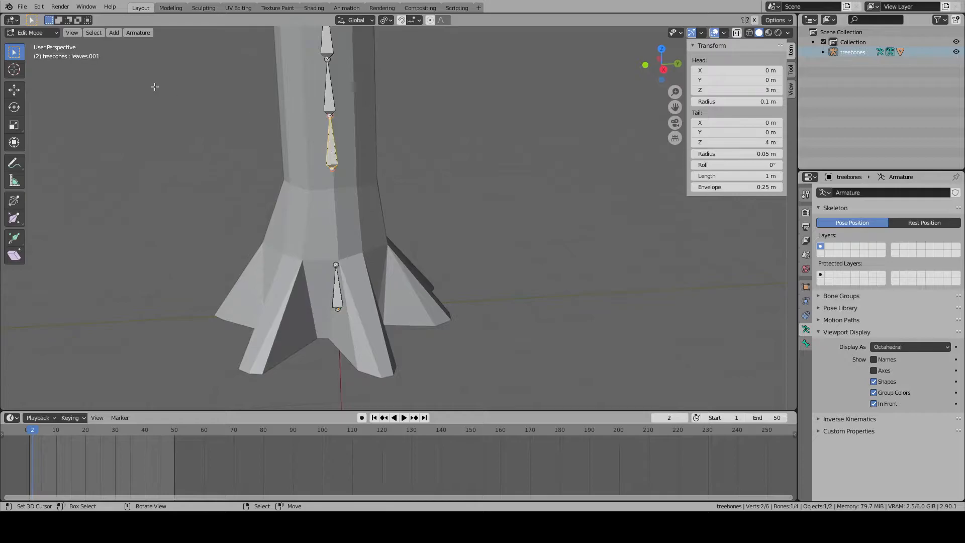
left_click(806, 343)
left_click(806, 330)
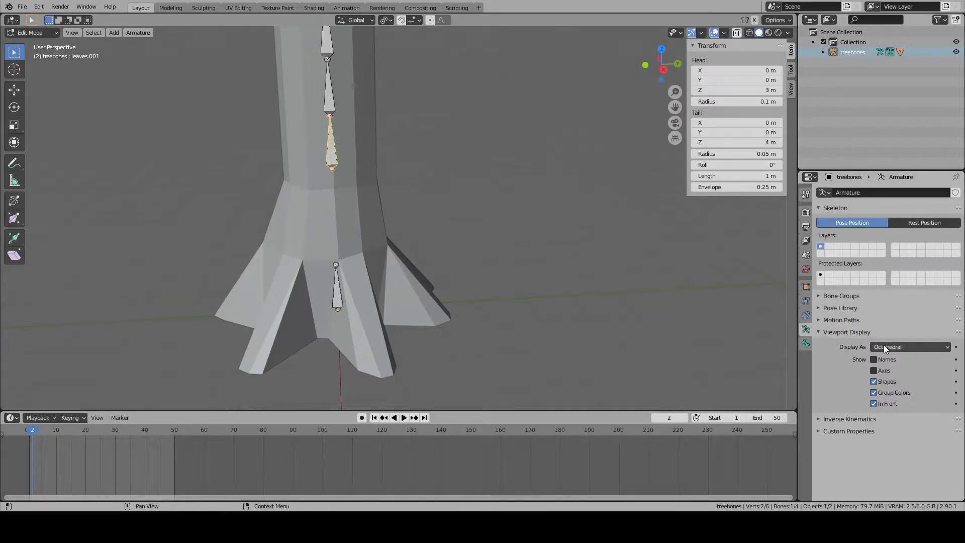
left_click(823, 298)
left_click(820, 298)
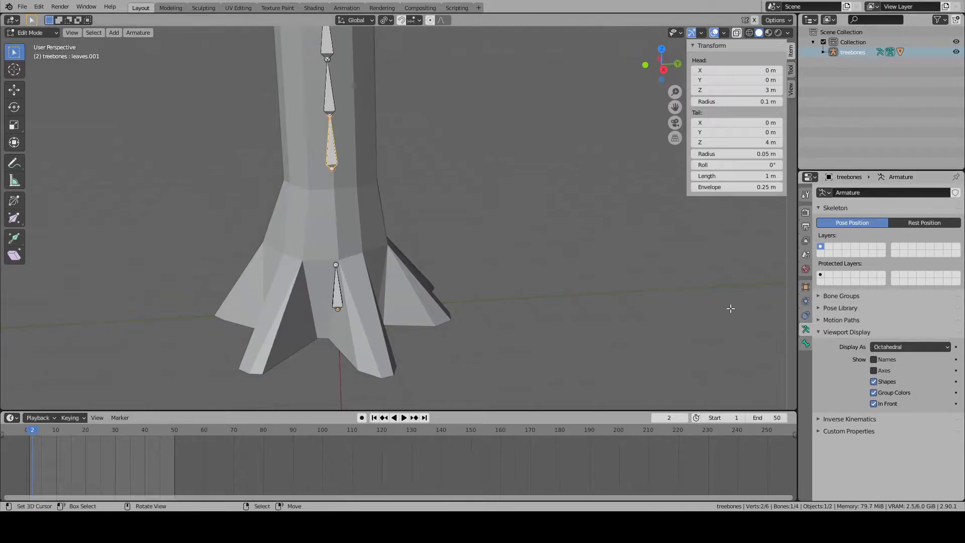
- Switch to Pose Mode and back to Edit Mode, and examine the parent and inherit settings of the leaves.001 bone
left_click(33, 66)
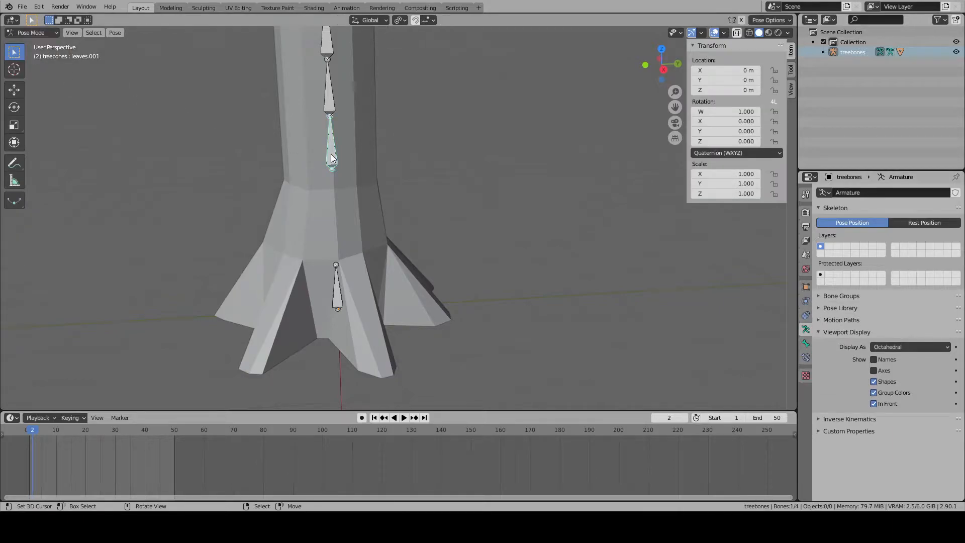
left_click(20, 35)
left_click(35, 53)
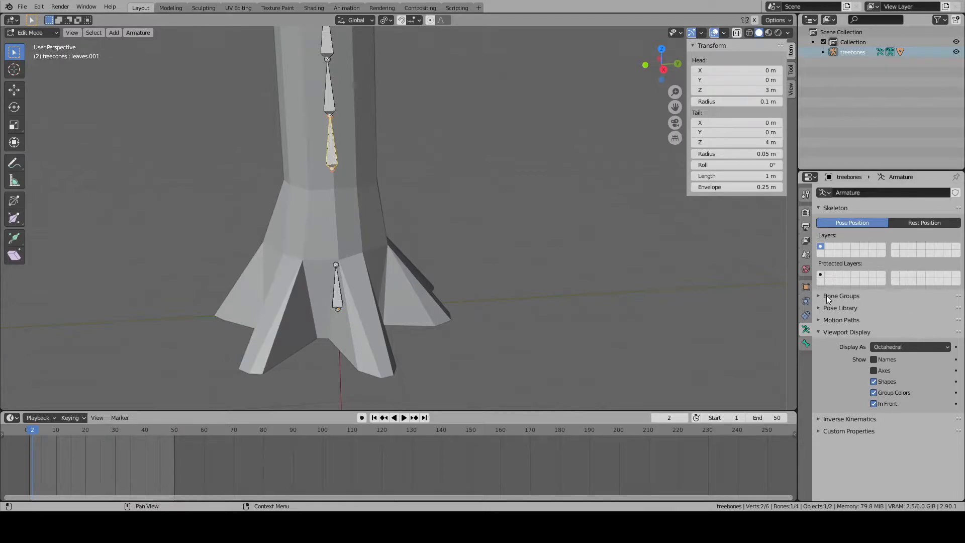
left_click(806, 344)
left_click(816, 315)
left_click(816, 316)
left_click(821, 328)
left_click(910, 366)
left_click(859, 411)
- Try rotating the leaves.001 bone and the joint above it in Edit Mode, and cancel both rotations
scroll(490, 247, "down", 6)
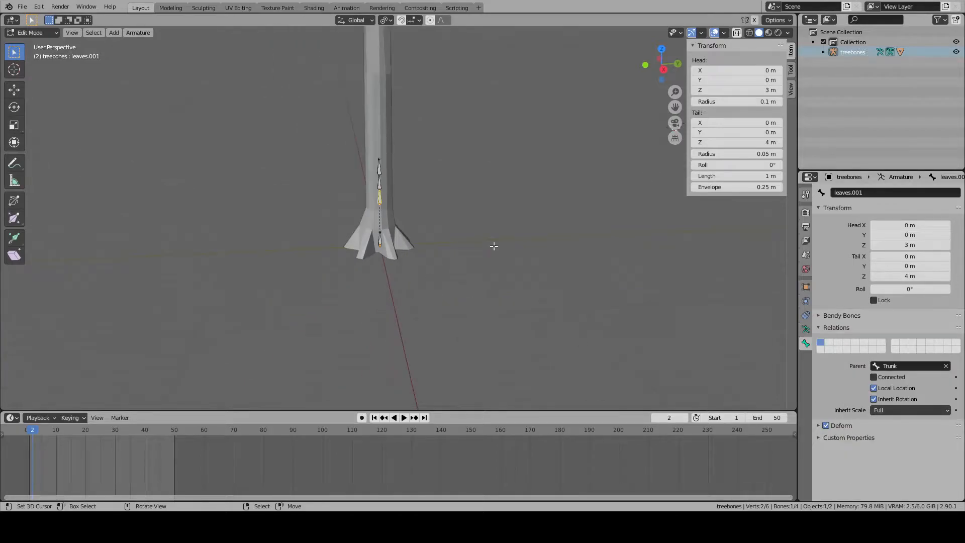
key("r")
right_click(406, 216)
right_click(379, 174)
key("r")
right_click(412, 149)
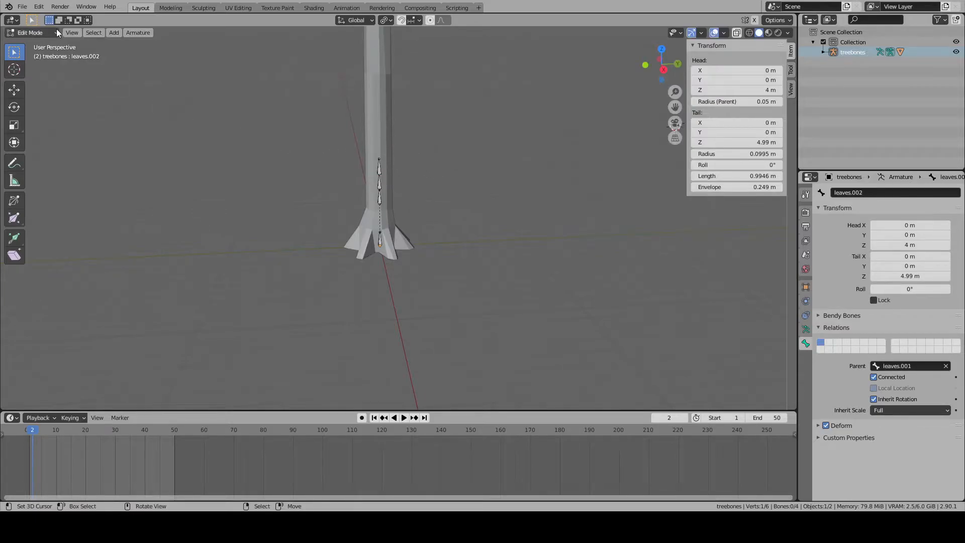
- Switch the armature to Pose Mode and try rotating a bone to test how the tree follows, cancelling the rotation
left_click(41, 33)
left_click(38, 67)
scroll(342, 197, "up", 5)
right_click(354, 261)
scroll(523, 258, "down", 15)
key("r")
right_click(436, 233)
- Try rotating the other bones up to leaves.003 one by one to test their foliage, and cancel each rotation
scroll(403, 215, "up", 5)
right_click(377, 199)
scroll(444, 203, "down", 12)
key("r")
right_click(430, 184)
scroll(407, 198, "up", 10)
right_click(381, 193)
scroll(443, 203, "down", 11)
key("r")
right_click(453, 191)
scroll(414, 188, "up", 6)
scroll(394, 204, "down", 6)
key("r")
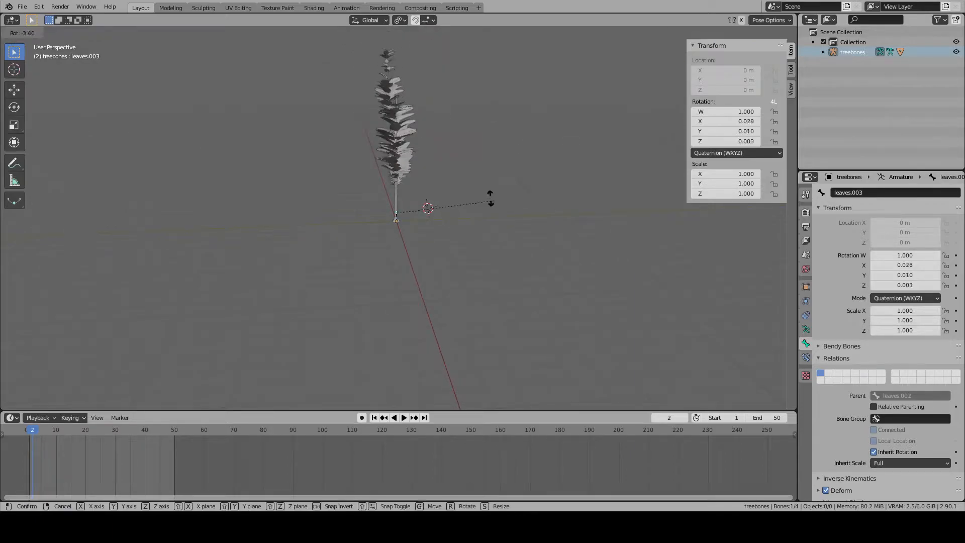
right_click(457, 179)
- In side view, select the Trunk bone and try scaling it to test the whole tree, cancelling the scaling
key("KP_1")
key("KP_3")
key("KP_Decimal")
scroll(456, 180, "down", 18)
middle_click_drag(432, 219, 434, 292, "shift")
scroll(426, 207, "down", 5)
middle_click_drag(427, 207, 424, 247, "shift")
scroll(419, 249, "down", 2)
left_click(400, 279)
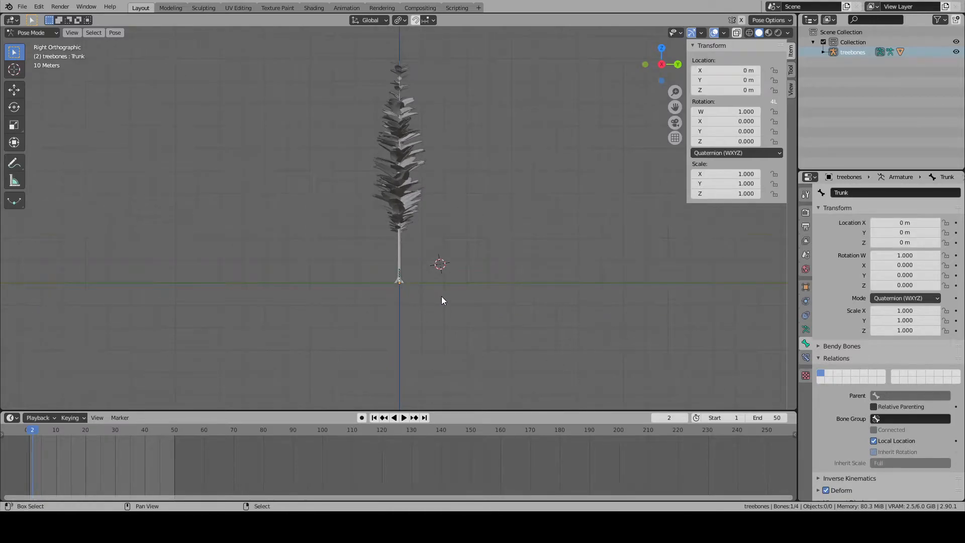
scroll(454, 244, "up", 9)
key("s")
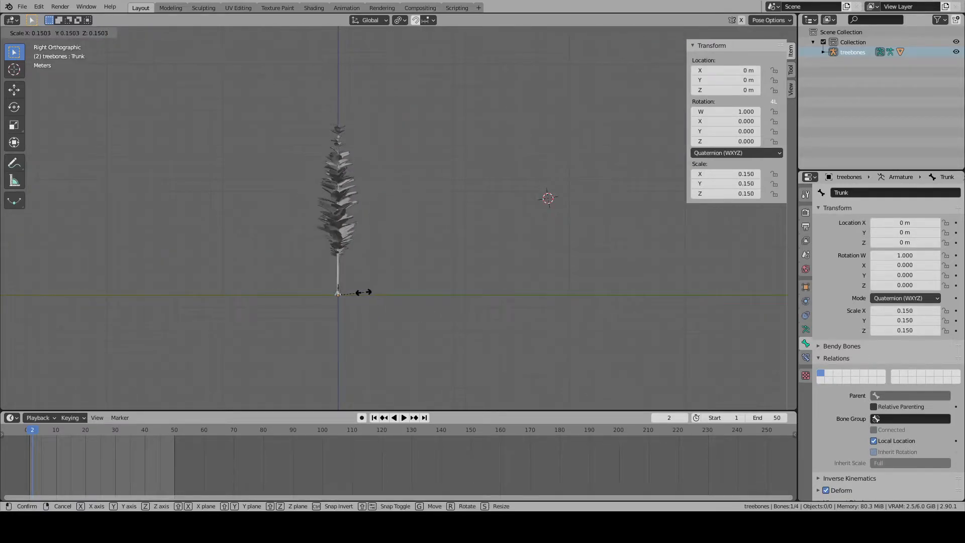
right_click(350, 297)
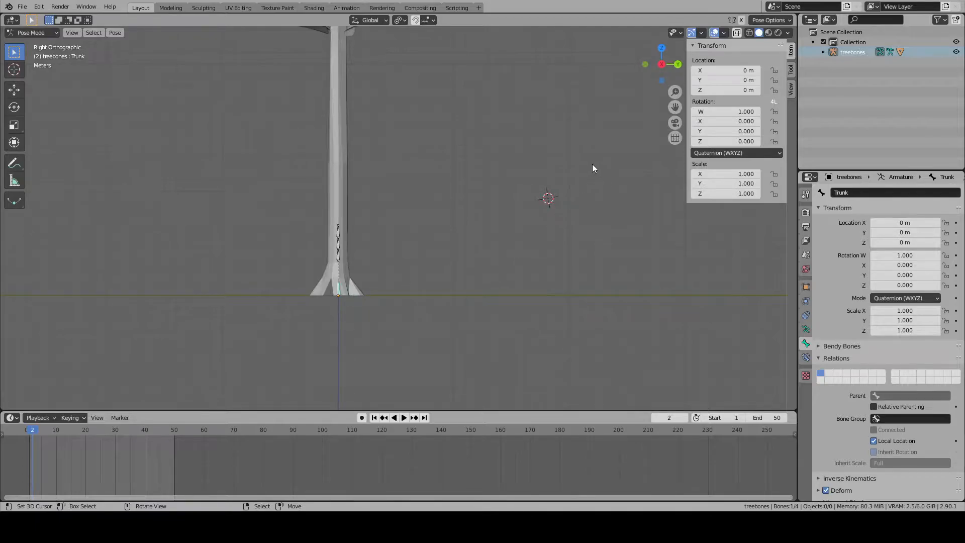
- Leave and re-enter Pose Mode, and bring up the available file import formats
key("Tab")
key("ctrl+Tab")
left_click(22, 7)
mouse_move(68, 142)
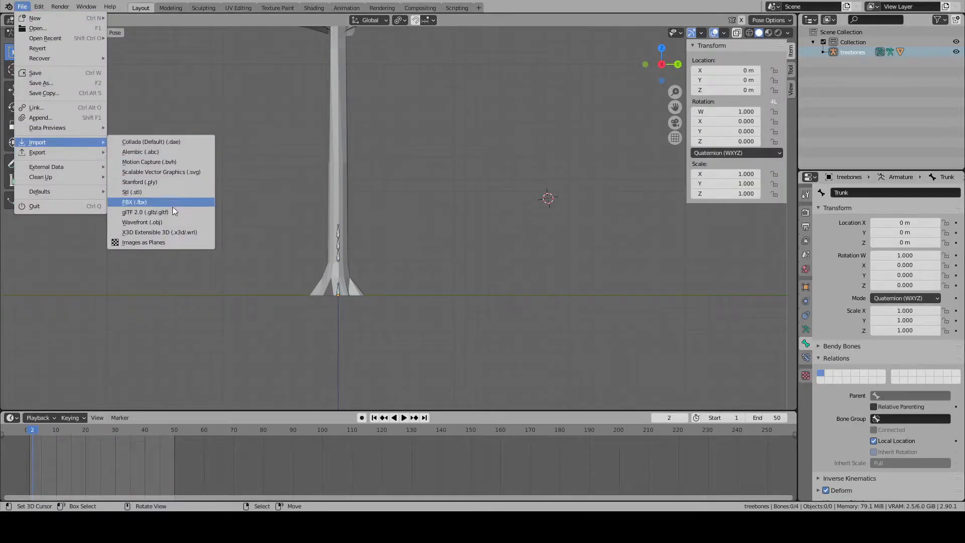
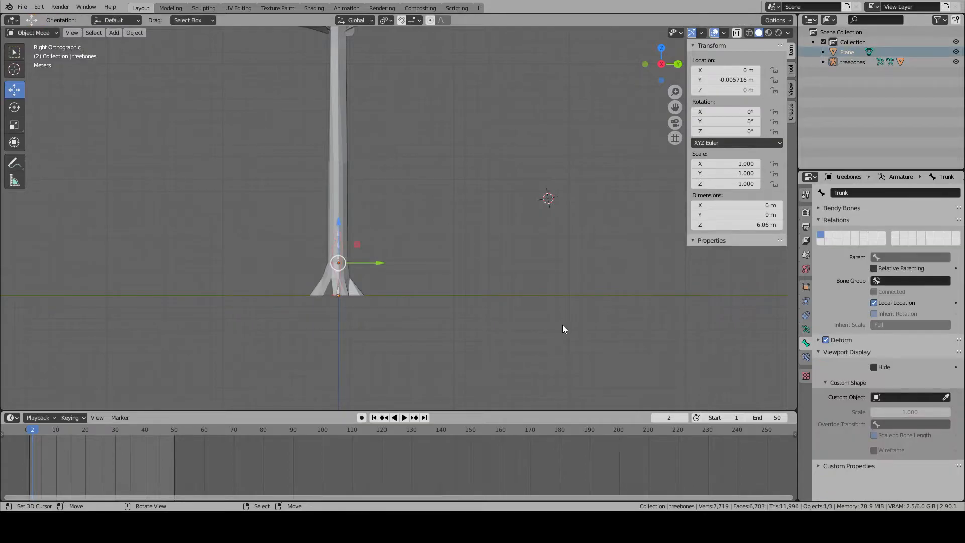
- Scale the human reference figure uniformly to about 0.32, making it 1.75 m tall
scroll(419, 308, "up", 3)
middle_click_drag(419, 309, 574, 251, "shift")
key("s")
right_click(493, 229)
right_click(336, 190)
middle_click_drag(465, 236, 512, 243)
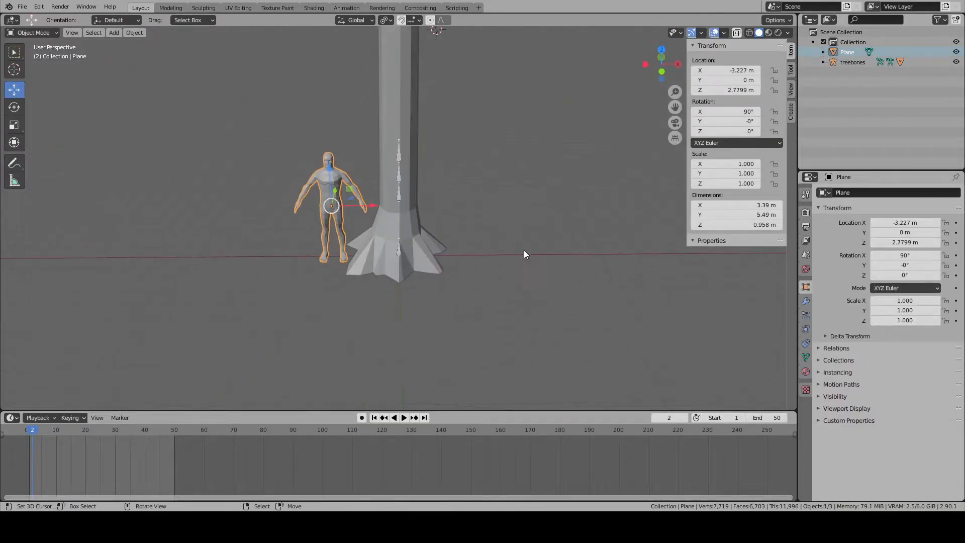
key("s")
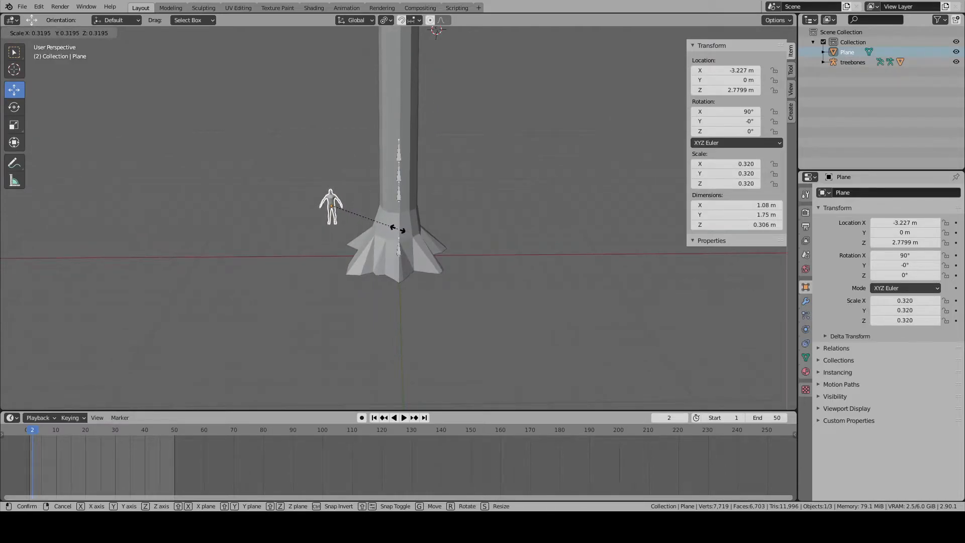
left_click(393, 228)
- In front view, lower the human figure along Z by about 1.84 m so its feet stand on the ground
key("KP_1")
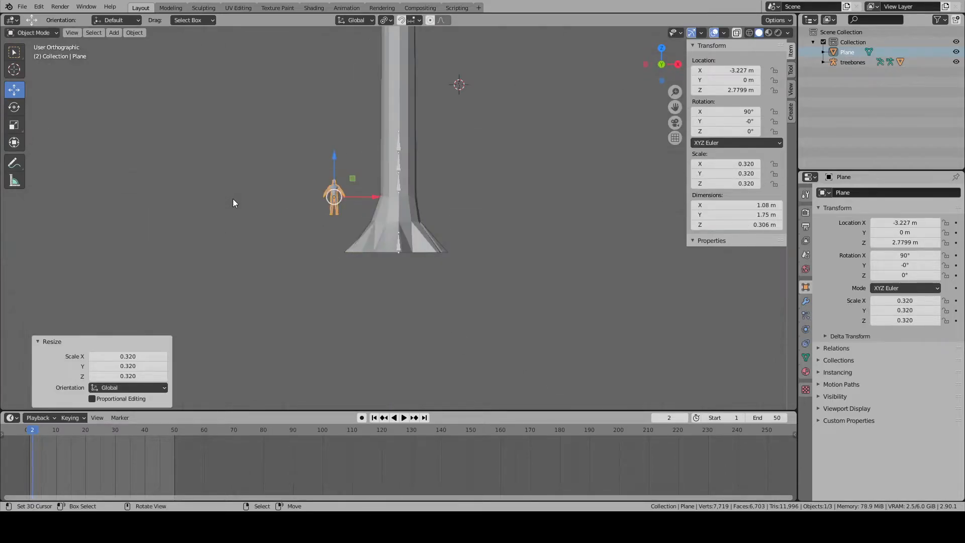
key("KP_Decimal")
scroll(270, 198, "down", 4)
key("g")
key("z")
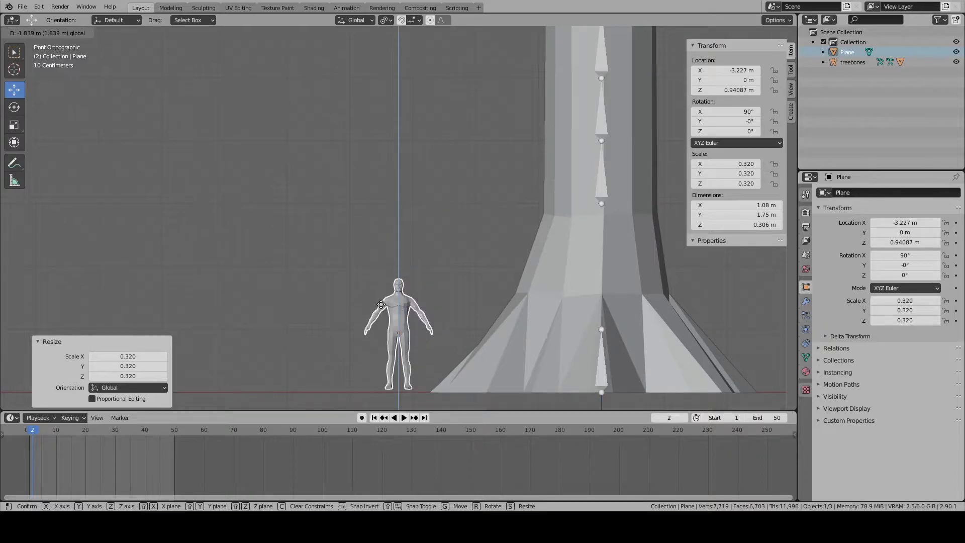
left_click(381, 308)
- Put the treebones armature in Pose Mode and shrink the Trunk bone in two passes to a scale of about 0.010
right_click(602, 348)
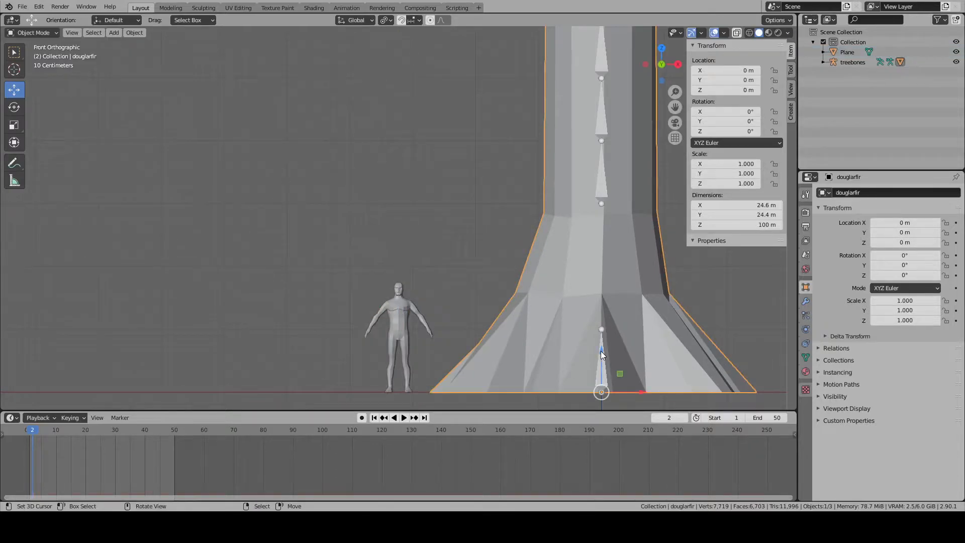
right_click(602, 348)
left_click(27, 34)
left_click(41, 67)
middle_click_drag(419, 226, 394, 195, "shift")
right_click(594, 332)
key("s")
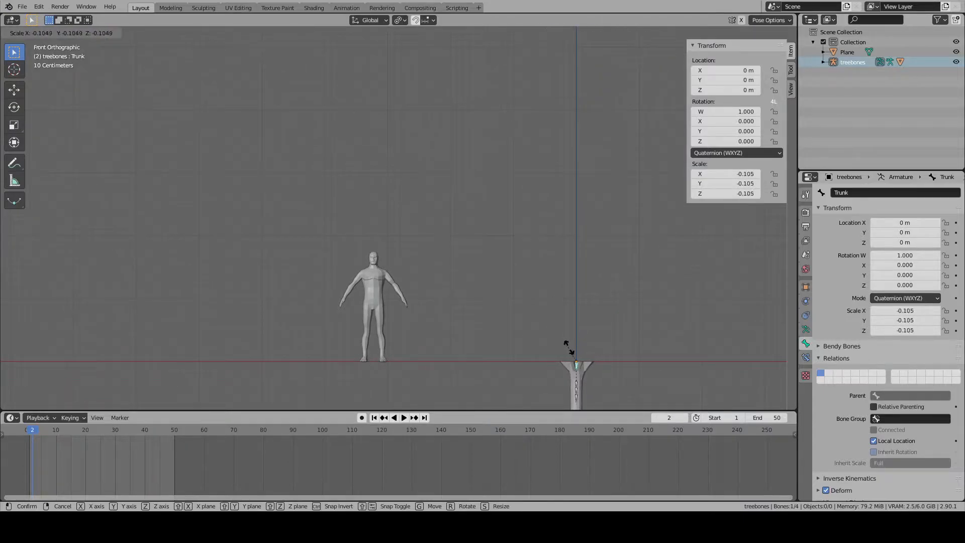
left_click(584, 348)
key("s")
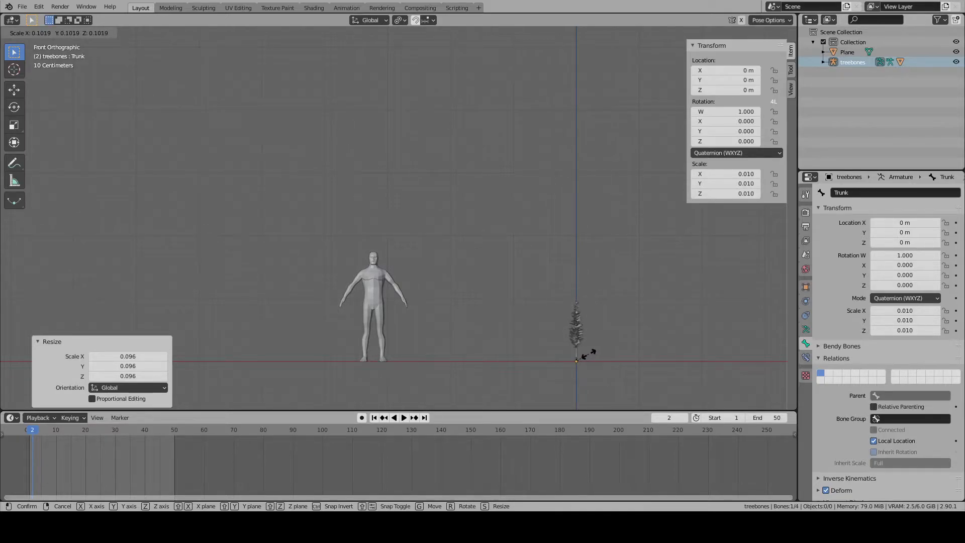
left_click(590, 354)
- Compare the shrunken tree with the human figure and keyframe the Trunk bone's scale at frame 2
key("KP_Decimal")
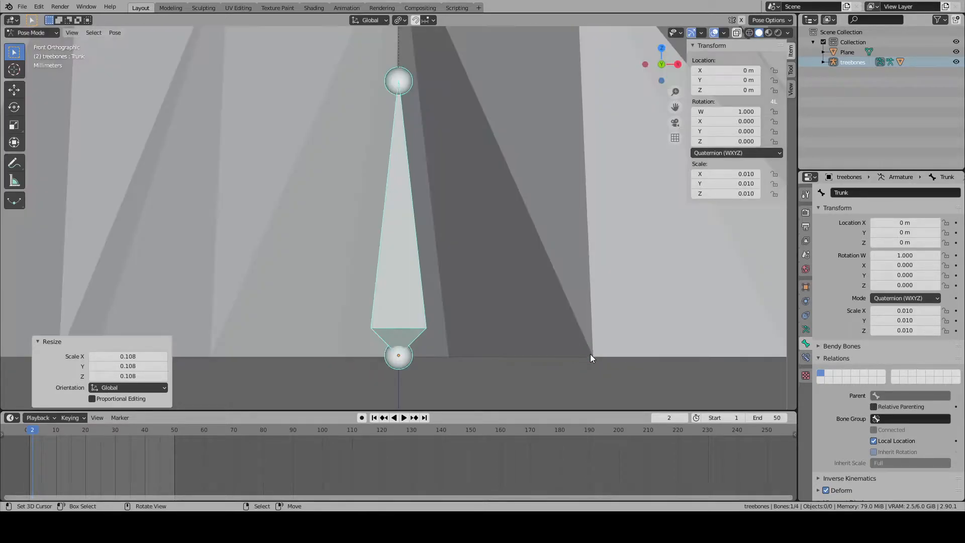
scroll(554, 312, "down", 5)
scroll(463, 223, "down", 10)
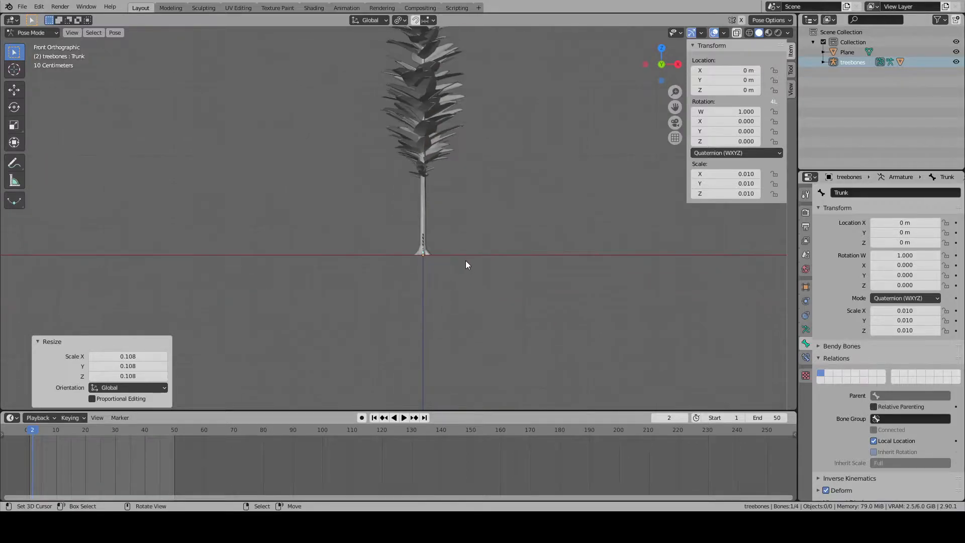
middle_click_drag(476, 304, 412, 300)
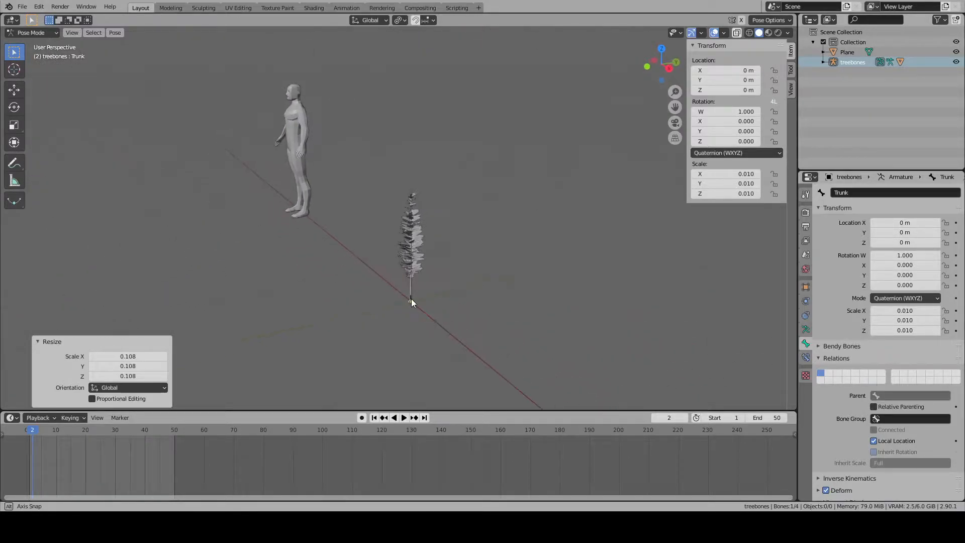
scroll(430, 324, "up", 5)
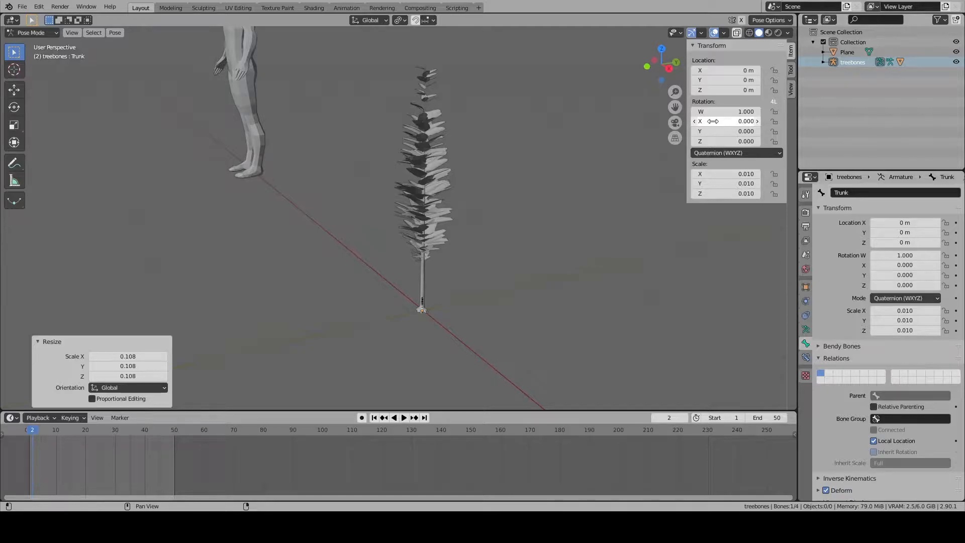
key("i")
- Select the leaves.001 bone and try scaling it down to test its foliage, cancelling the scaling
middle_click_drag(604, 206, 451, 255)
scroll(434, 305, "up", 2)
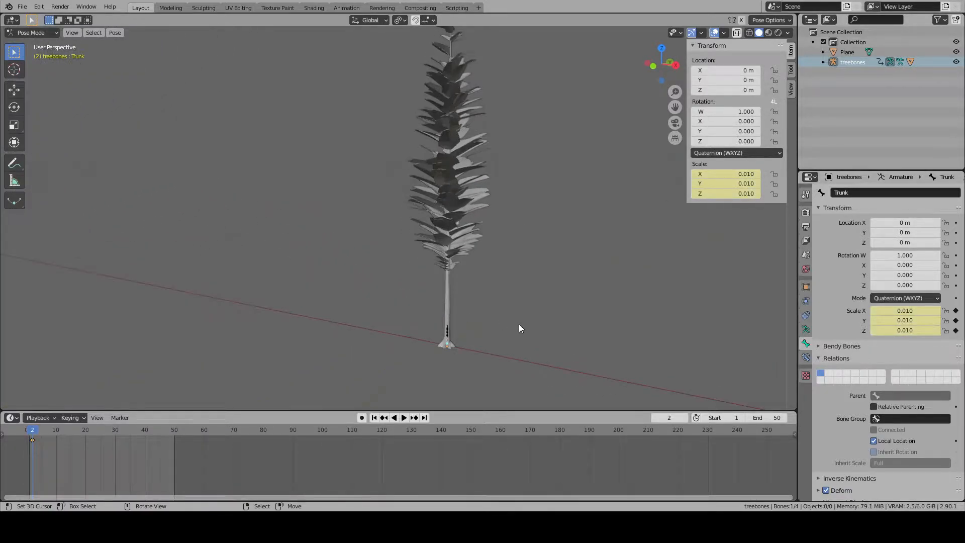
middle_click_drag(519, 324, 484, 303)
left_click(441, 339)
key("KP_Decimal")
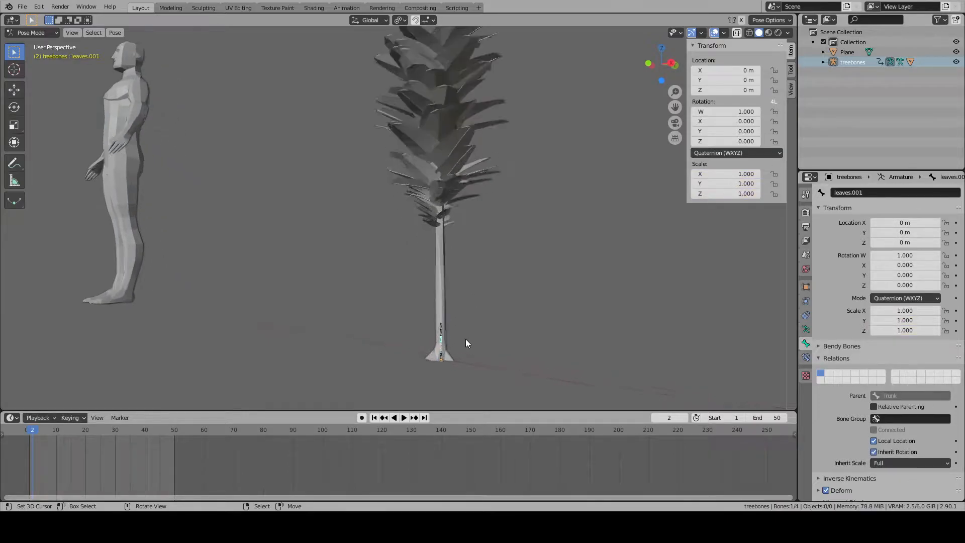
scroll(447, 228, "down", 6)
middle_click_drag(451, 176, 472, 357, "shift")
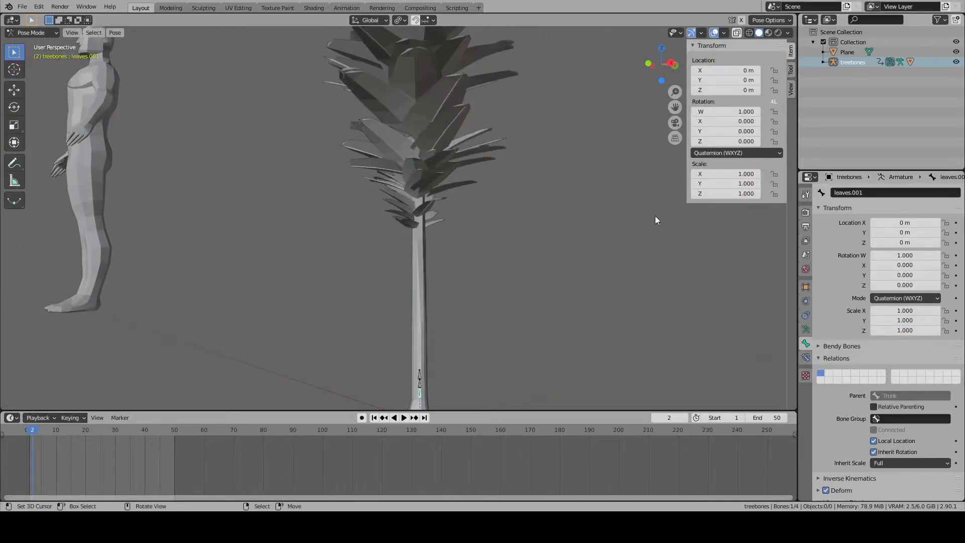
scroll(673, 289, "down", 2)
key("s")
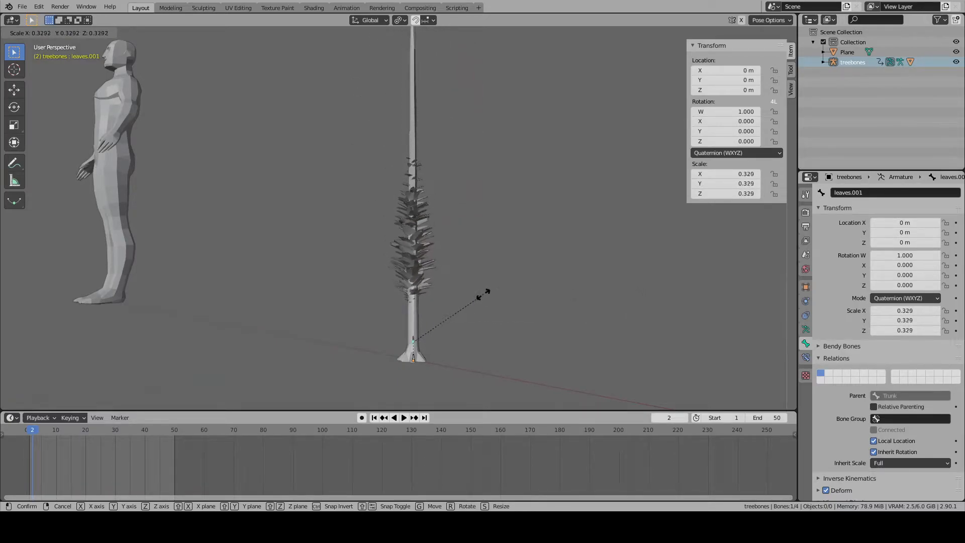
key("Escape")
- Set the X, Y and Z scale of the leaves.001 bone to 0
scroll(450, 288, "down", 2)
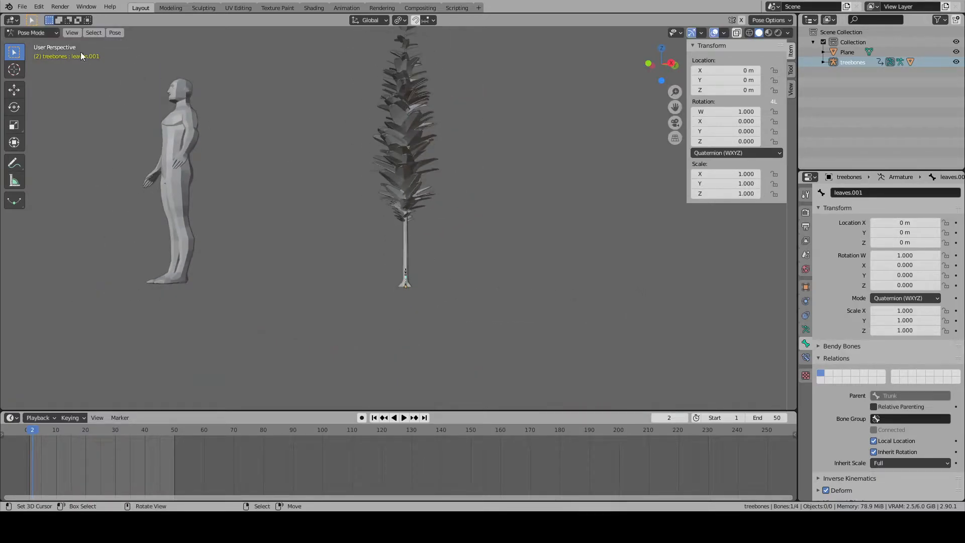
middle_click_drag(308, 135, 326, 192, "shift")
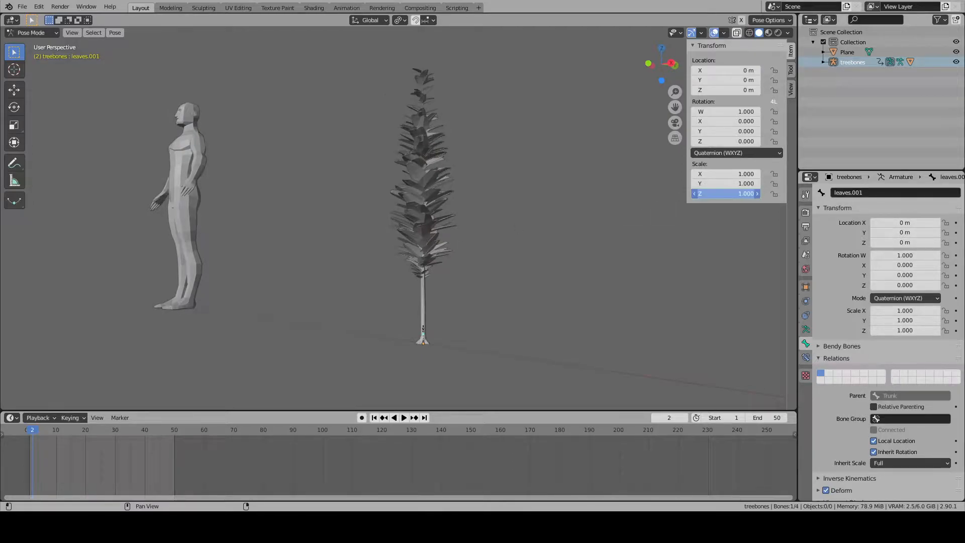
type("0")
key("Return")
left_click(729, 184)
type("0")
key("Return")
left_click(729, 174)
type("0")
key("Return")
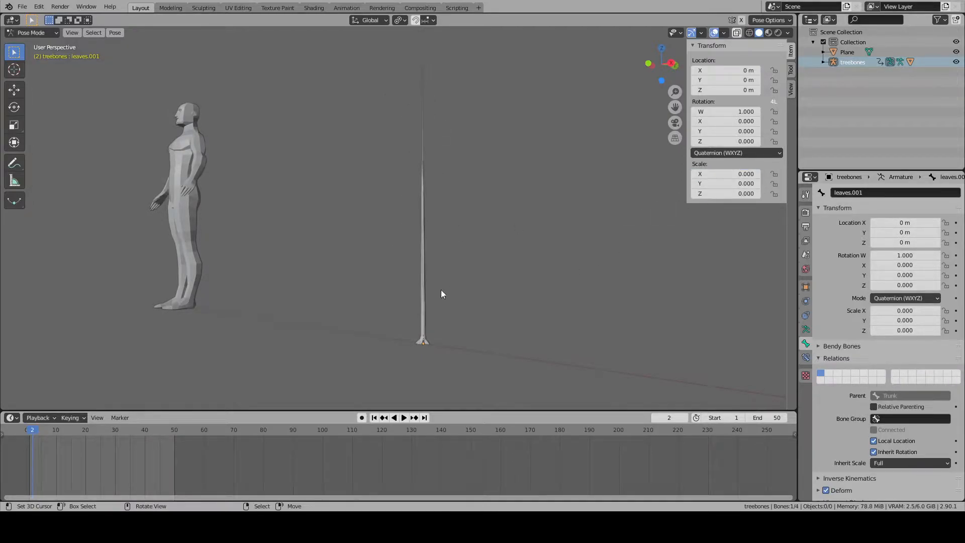
- Activate the Move tool and clear the scale of the leaves.001 bone at the tree's base
left_click(14, 90)
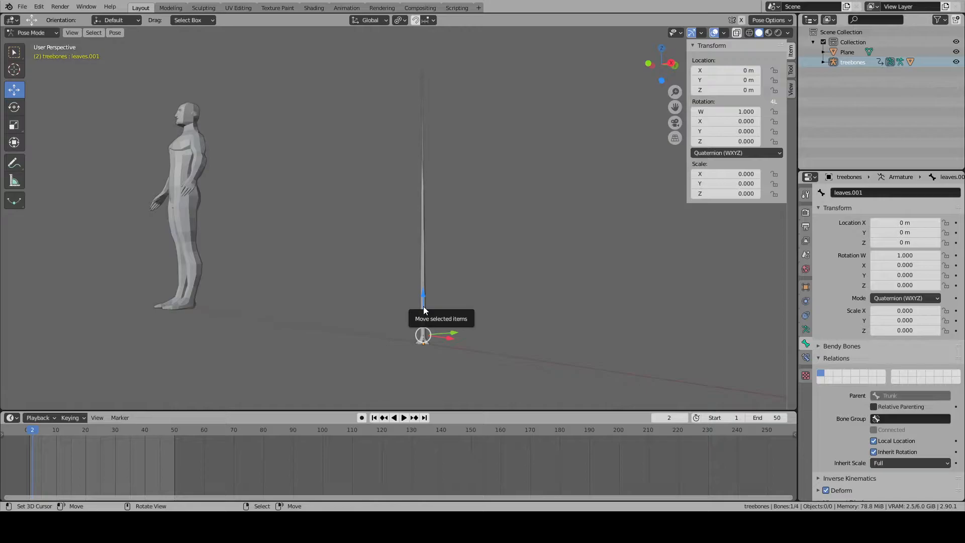
scroll(453, 343, "up", 3)
middle_click_drag(467, 366, 451, 176, "shift")
scroll(467, 216, "up", 6)
scroll(515, 260, "up", 4)
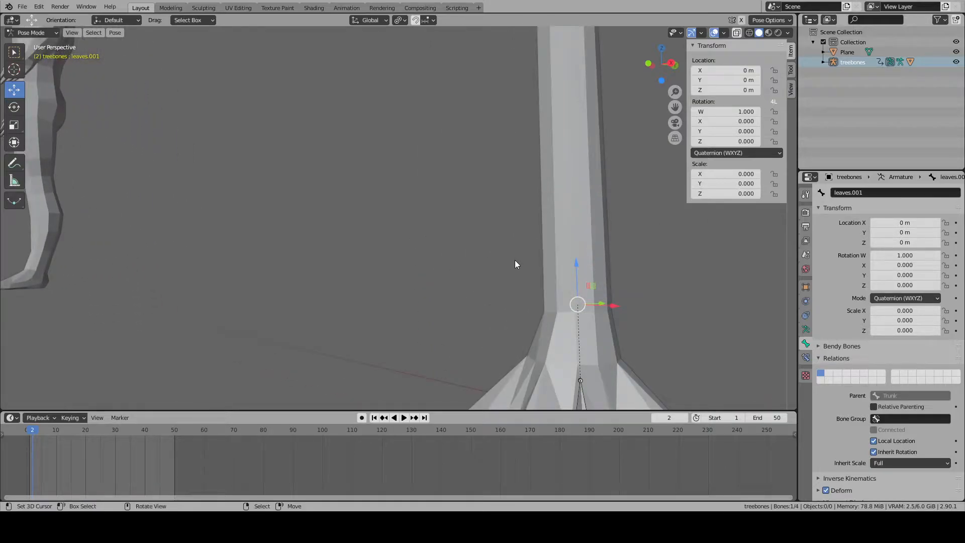
key("alt+s")
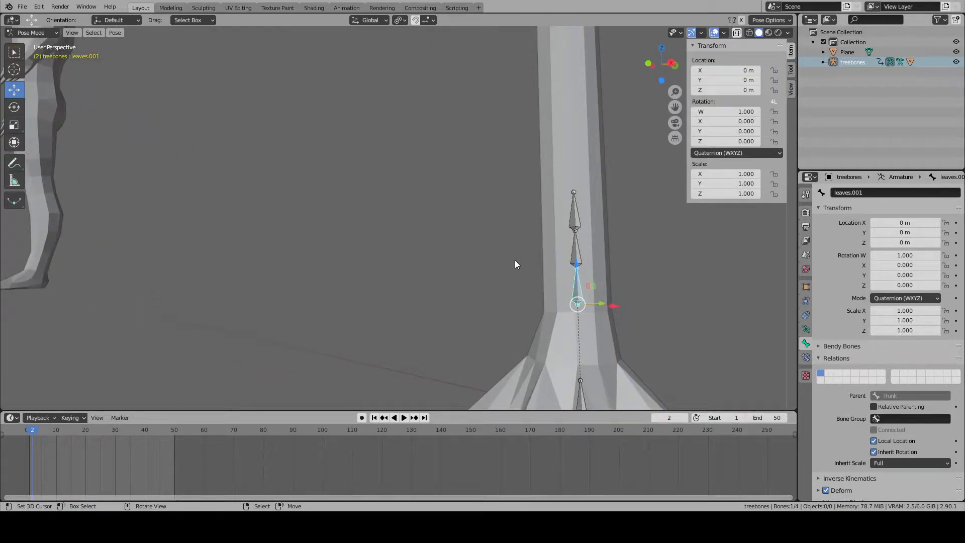
- Try scaling the leaves.001 bone along X alone and along Z alone, cancelling each attempt
scroll(524, 265, "down", 8)
key("s")
key("x")
right_click(537, 245)
key("s")
key("z")
right_click(561, 249)
- Try narrowing the leaves.001 foliage by scaling the bone with the global Z axis locked, and cancel it
middle_click_drag(541, 237, 545, 257, "shift")
scroll(545, 261, "down", 5)
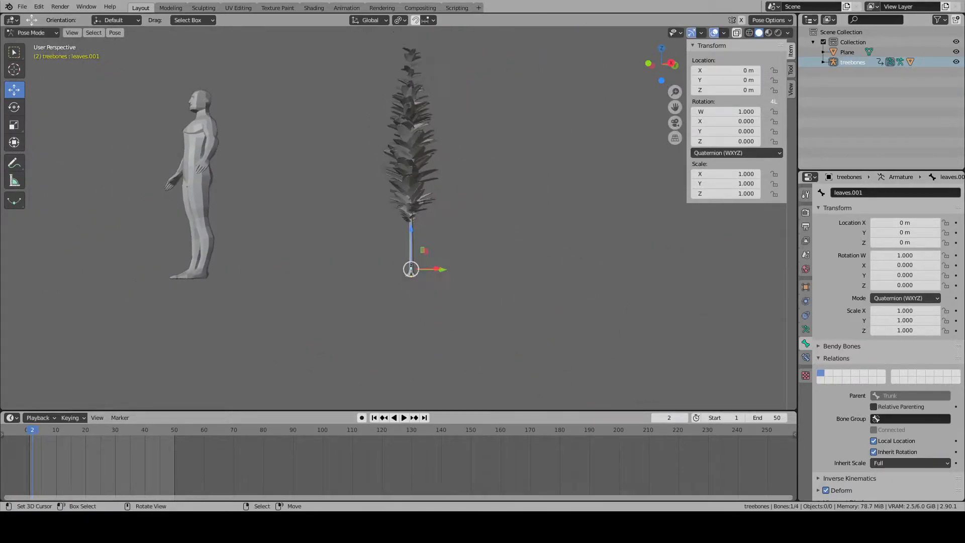
key("s")
key("shift+z")
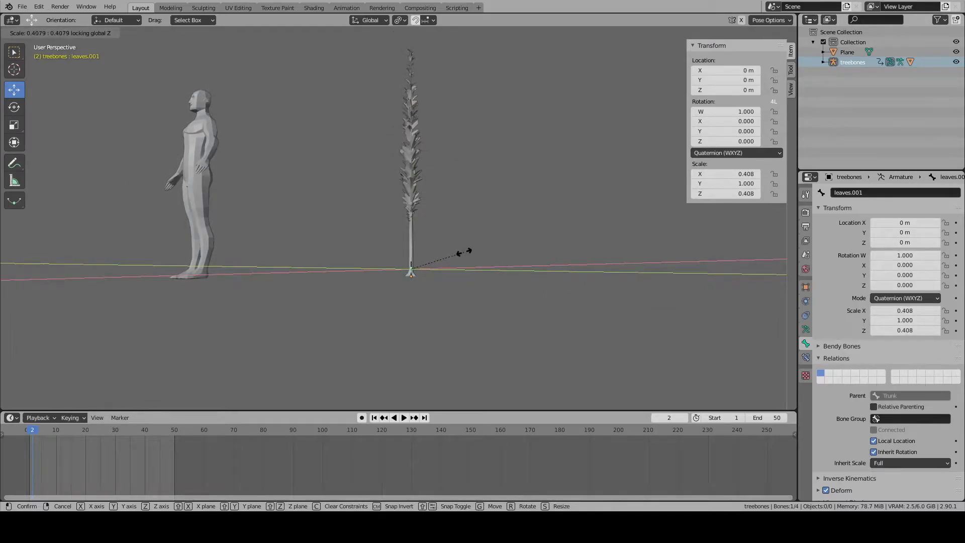
right_click(446, 259)
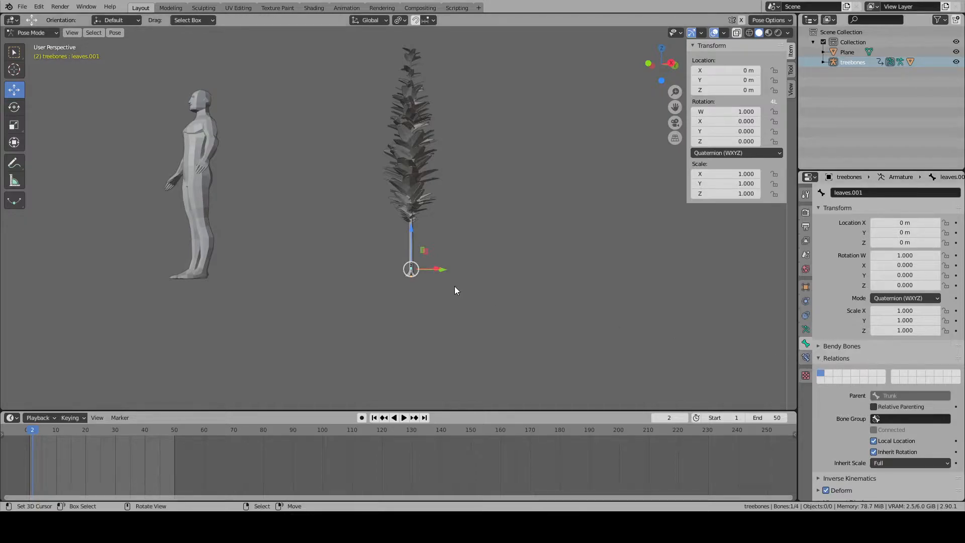
- Select the leaves.002 bone, switch to Edit Mode and make Trunk its parent
scroll(453, 322, "up", 2)
left_click(434, 360)
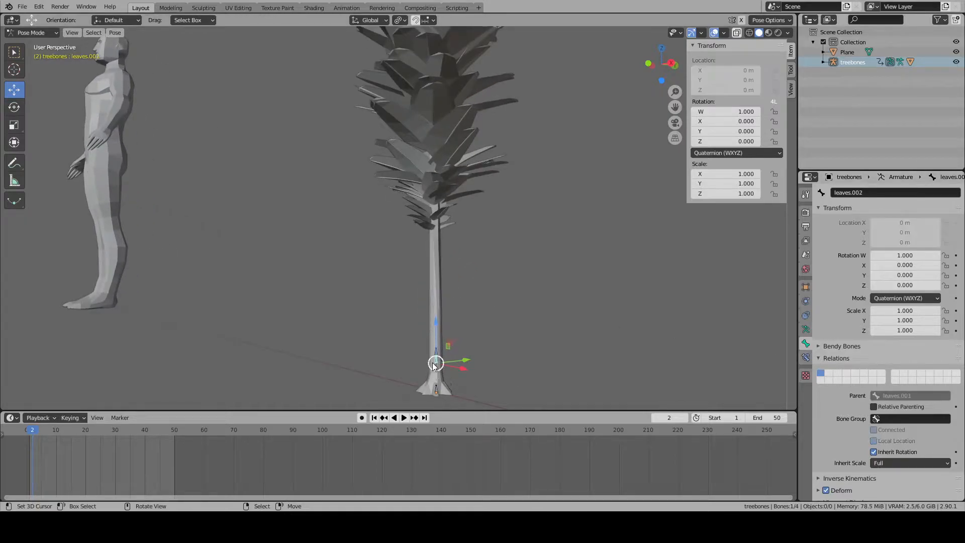
left_click(53, 34)
left_click(44, 33)
left_click(36, 58)
scroll(542, 342, "down", 10)
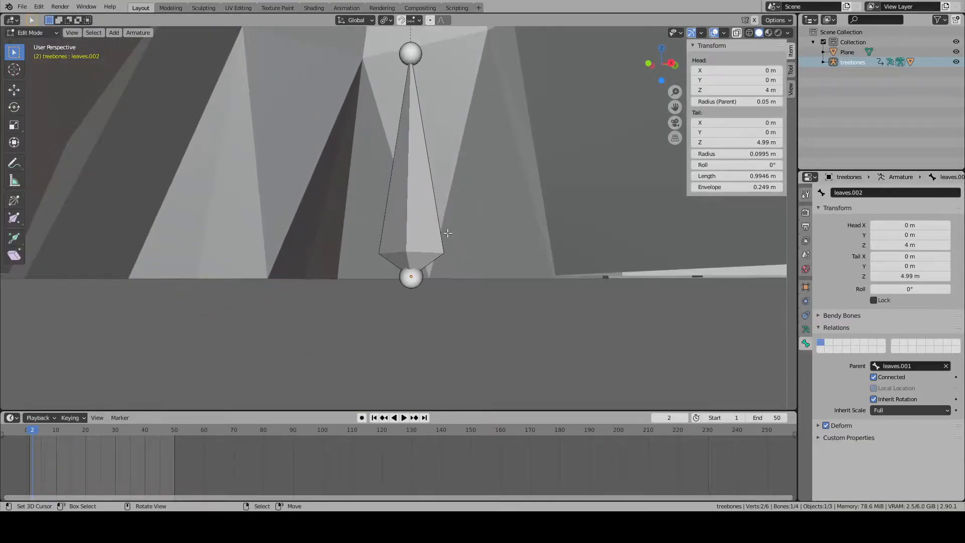
scroll(398, 103, "down", 7)
left_click(890, 366)
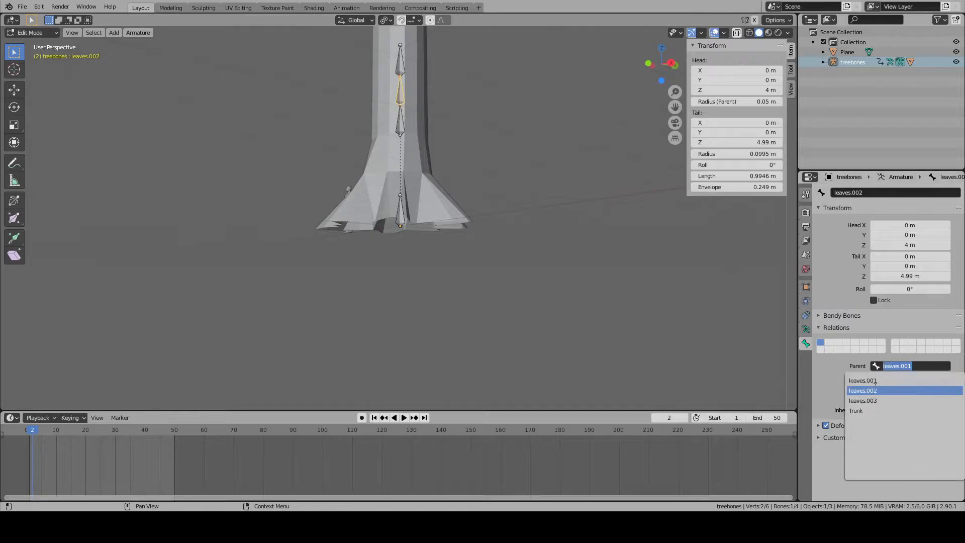
left_click(863, 412)
- Select the leaves.003 bone and make Trunk its parent
left_click(398, 59)
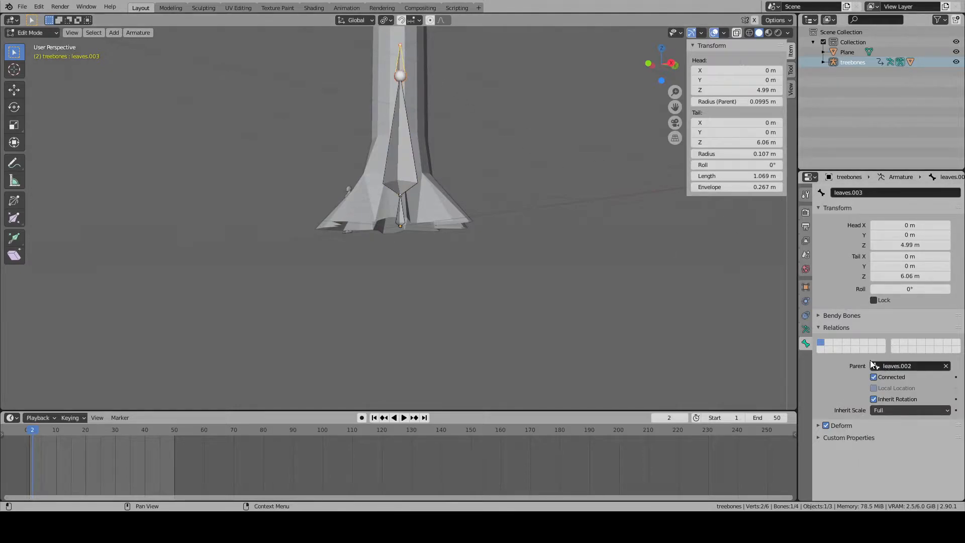
left_click(873, 377)
left_click(890, 366)
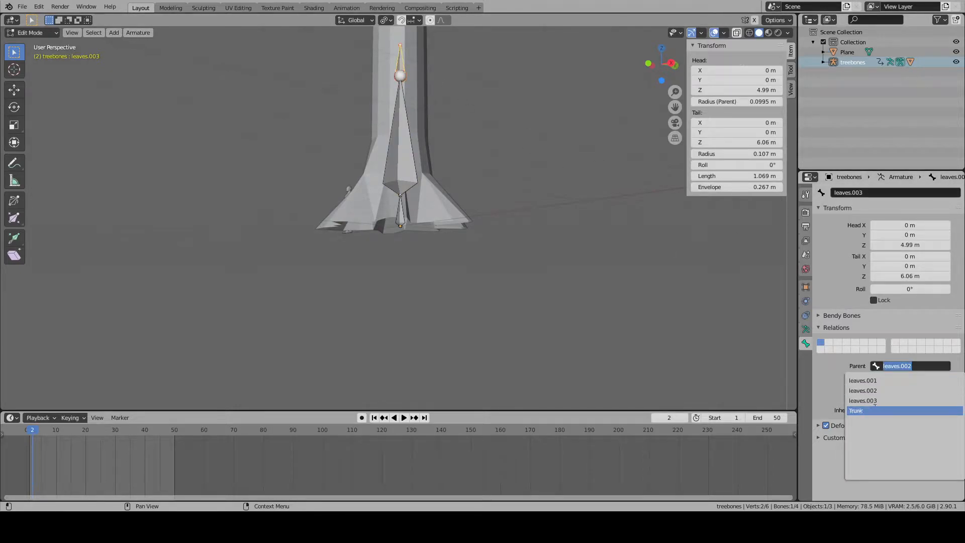
left_click(863, 411)
- Return to Pose Mode and examine the re-parented leaves bones at the base of the trunk
scroll(491, 245, "down", 4)
scroll(365, 194, "down", 4)
left_click(31, 33)
left_click(56, 73)
scroll(388, 230, "up", 10)
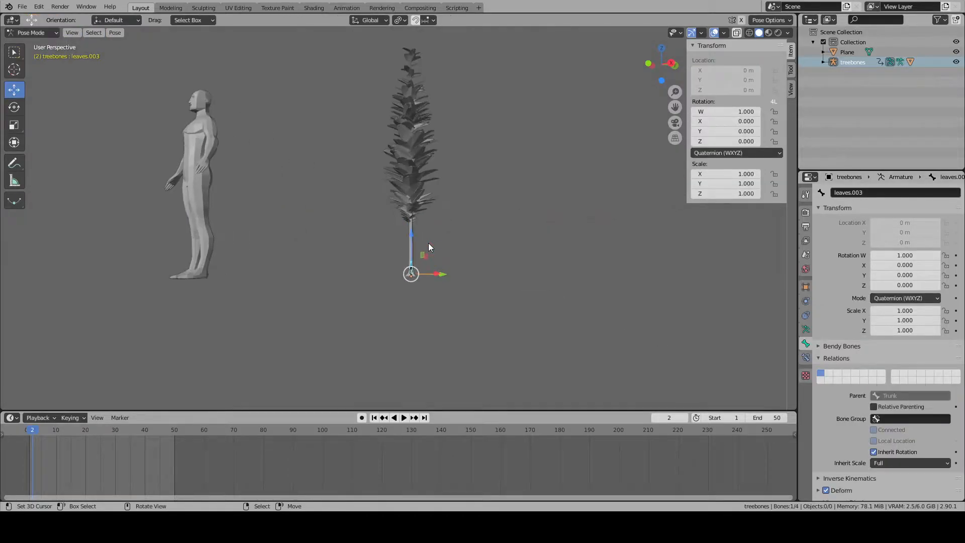
scroll(424, 310, "up", 3)
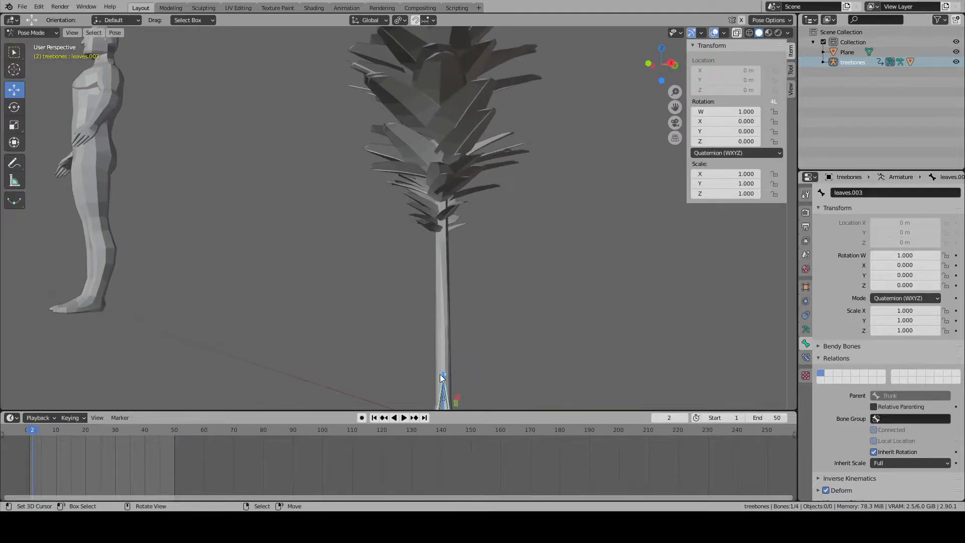
left_click(430, 347)
scroll(422, 342, "up", 5)
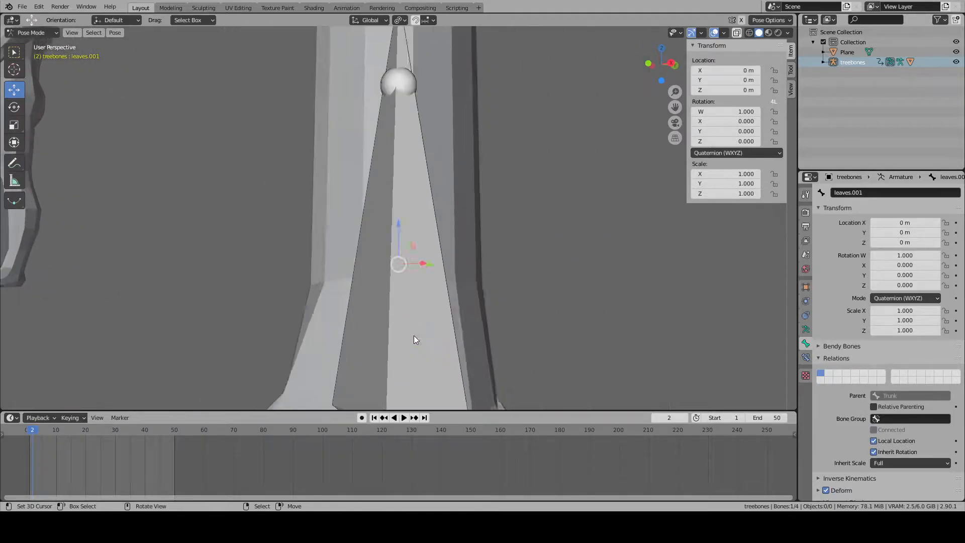
scroll(425, 299, "down", 3)
left_click(409, 264)
- Go back to Edit Mode, select the leaves.003 bone and disconnect it from its Trunk parent
left_click(31, 33)
left_click(30, 52)
key("KP_Decimal")
scroll(427, 257, "down", 6)
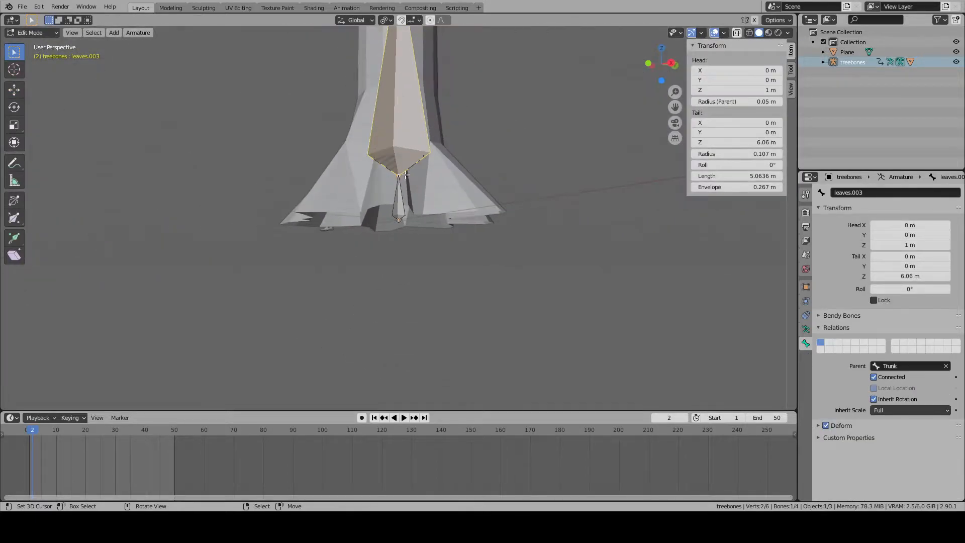
left_click(403, 128)
left_click(395, 172)
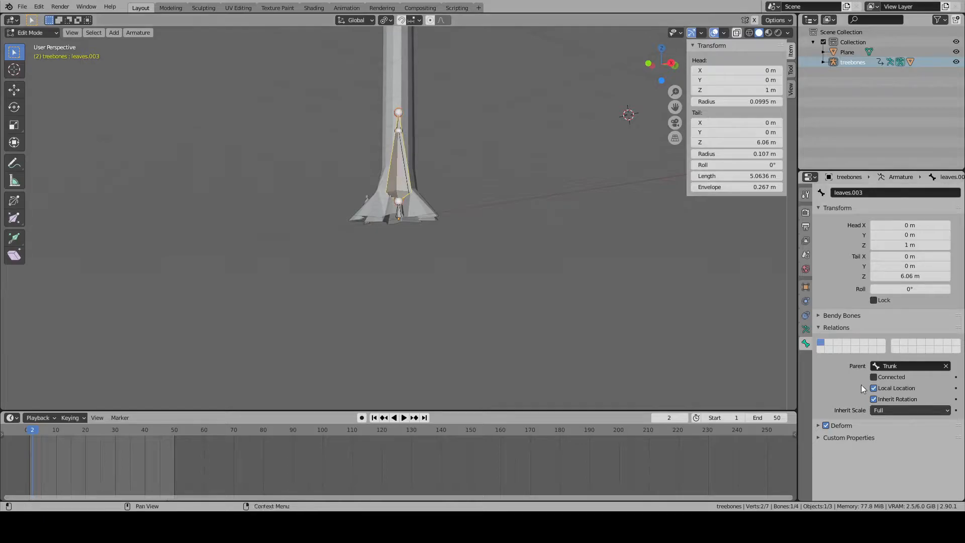
- Undo the re-parenting of the leaves.002 and leaves.003 bones and check the relations of leaves.001
scroll(523, 234, "up", 3)
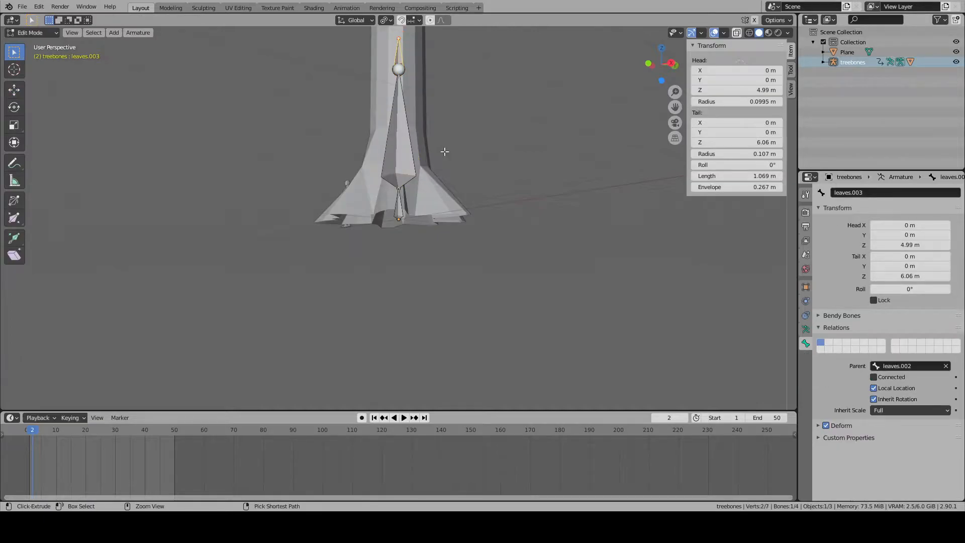
key("ctrl+z")
key("ctrl+z")
key("ctrl+z")
left_click(400, 115)
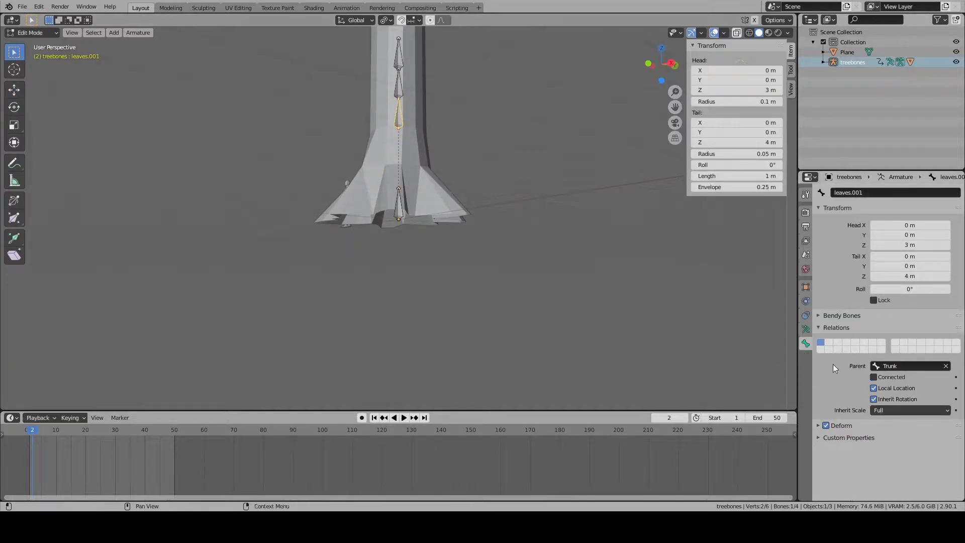
- Disconnect the leaves.002 and leaves.003 bones from their parent bones and make Trunk the parent of each
left_click(396, 83)
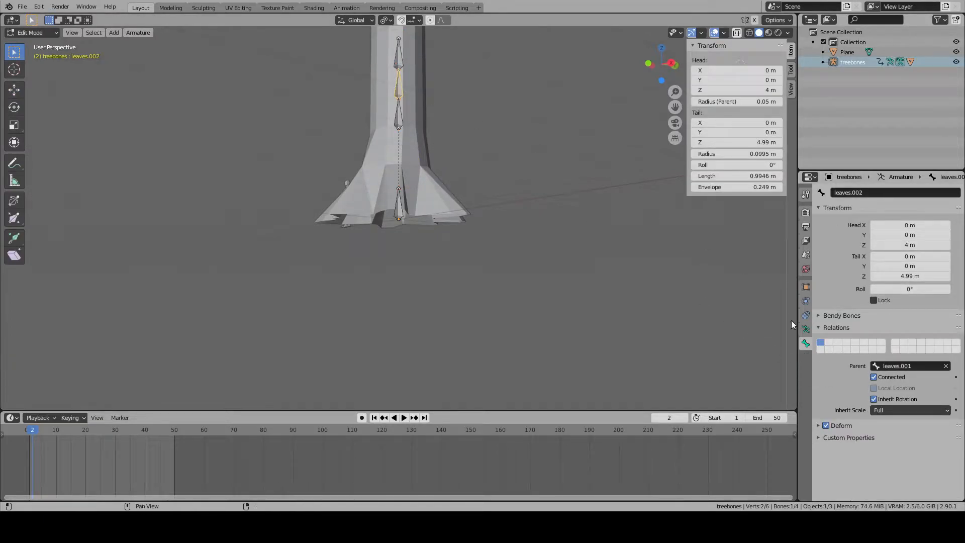
left_click(882, 366)
left_click(399, 52)
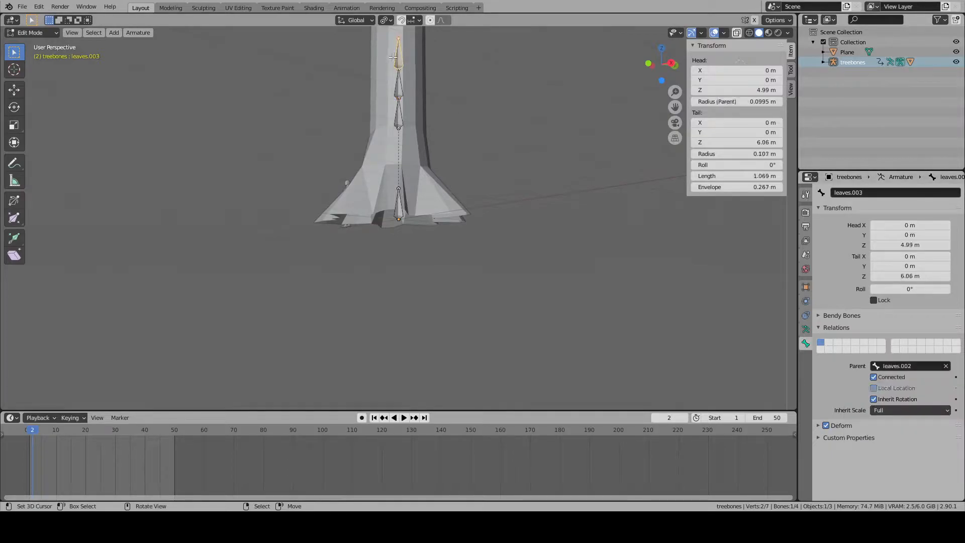
left_click(873, 377)
left_click(900, 366)
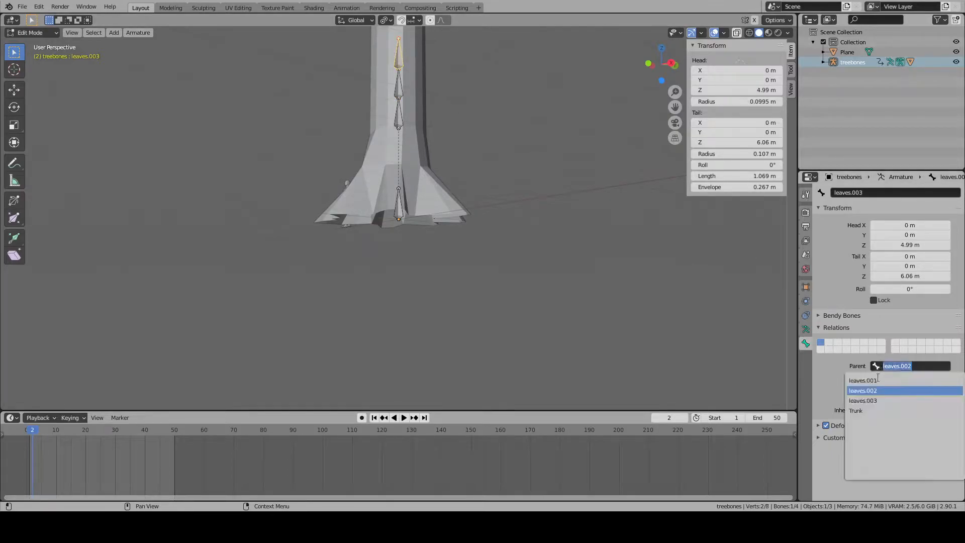
left_click(887, 409)
- Switch to Pose Mode, check the individual leaves bones and try rotating leaves.003
left_click(33, 31)
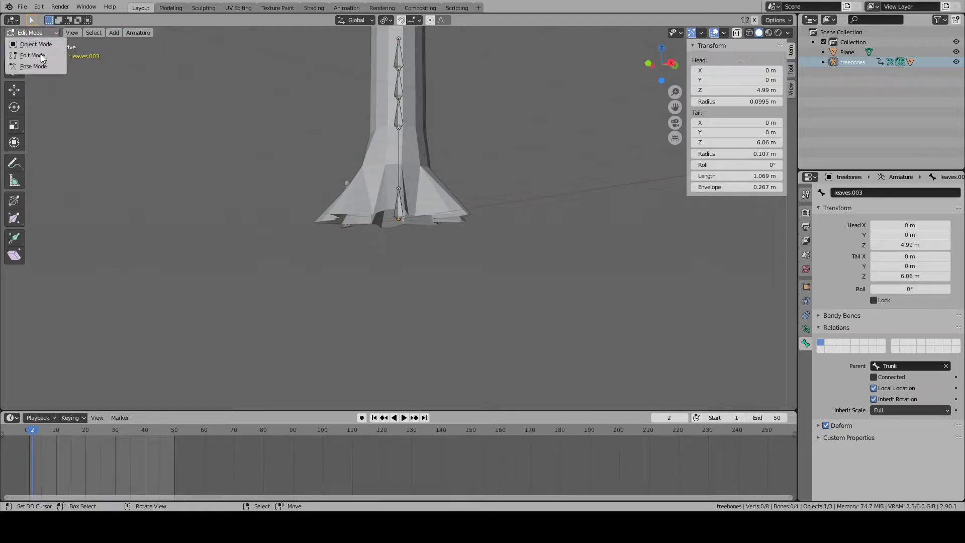
left_click(42, 65)
scroll(421, 227, "up", 20)
right_click(400, 207)
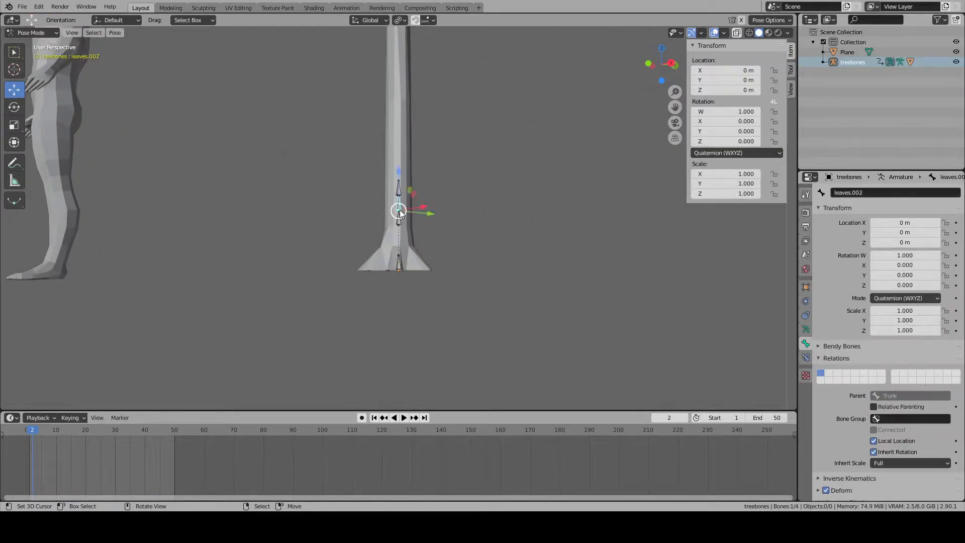
scroll(401, 212, "down", 1)
right_click(400, 217)
right_click(400, 206)
right_click(399, 196)
key("r")
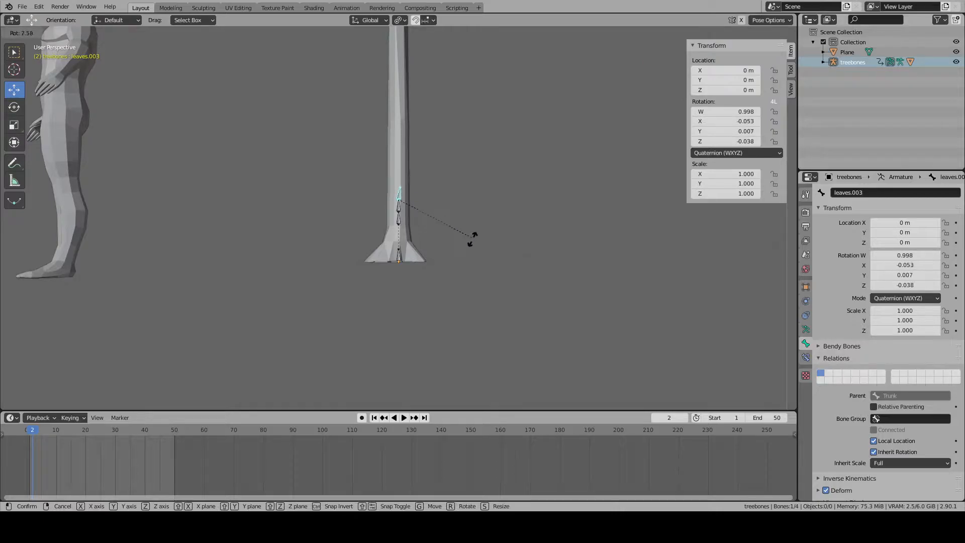
right_click(381, 259)
- Scale the leaves.001 bone to 0 on every axis except global Z and keyframe its scale at frame 2
middle_click_drag(408, 168, 443, 297, "shift")
scroll(436, 279, "down", 5)
right_click(420, 305)
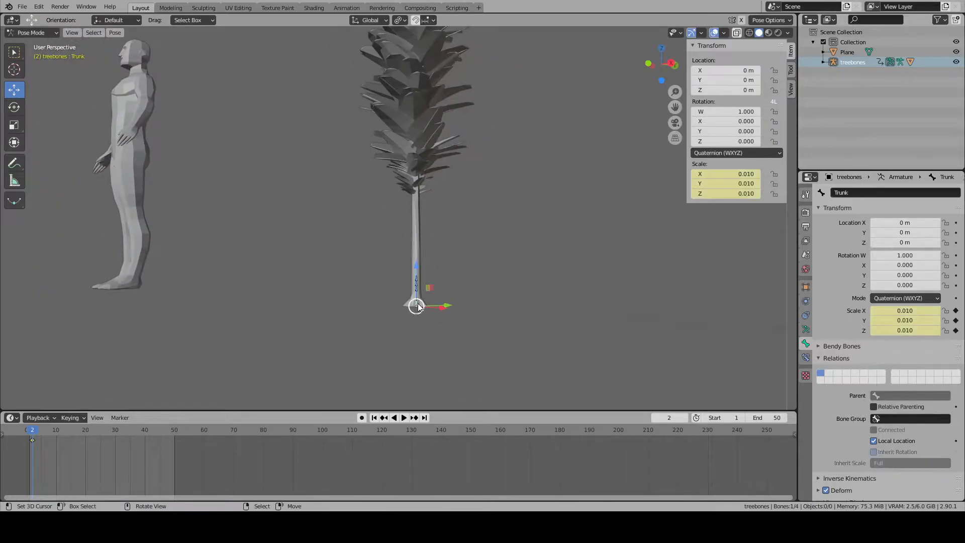
right_click(417, 289)
scroll(504, 283, "down", 3)
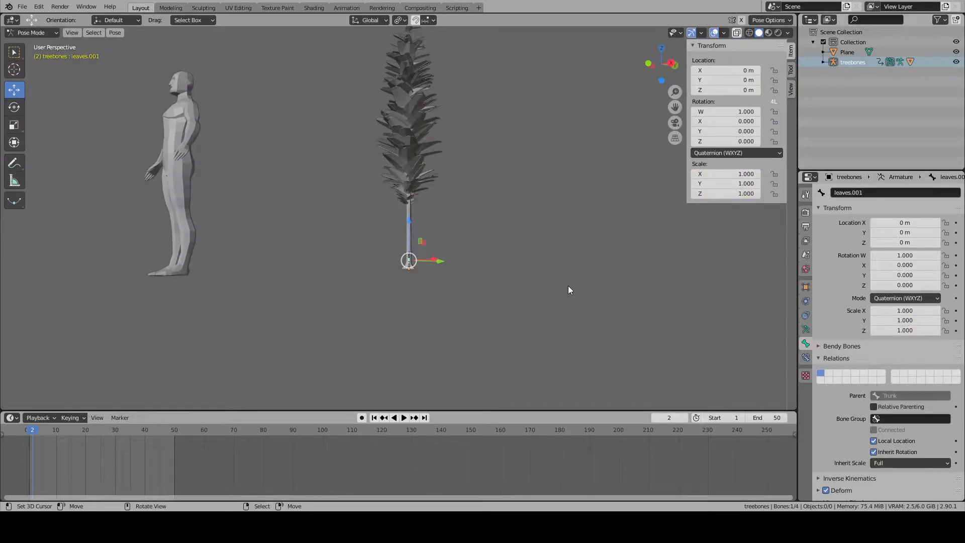
key("r")
right_click(542, 285)
key("s")
key("shift+z")
key("0")
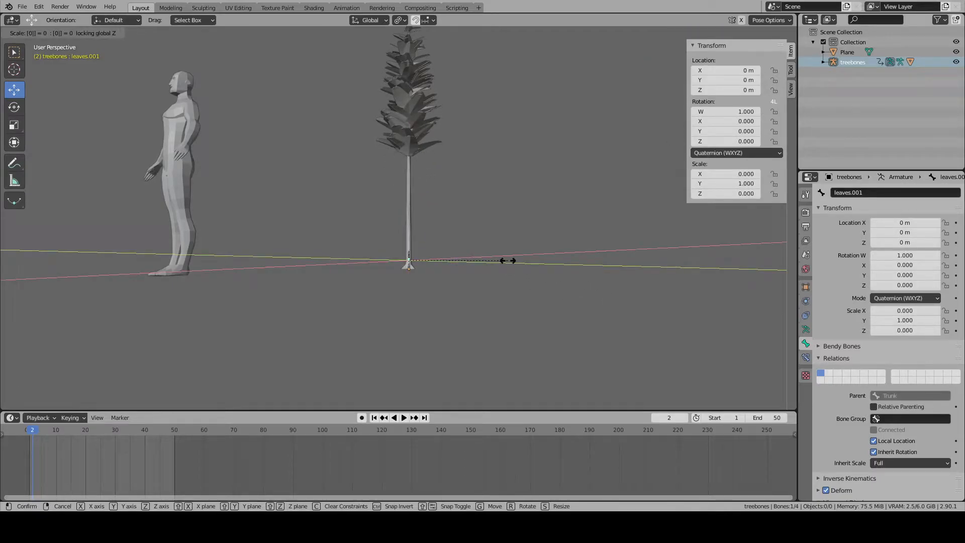
key("Return")
scroll(503, 258, "up", 3)
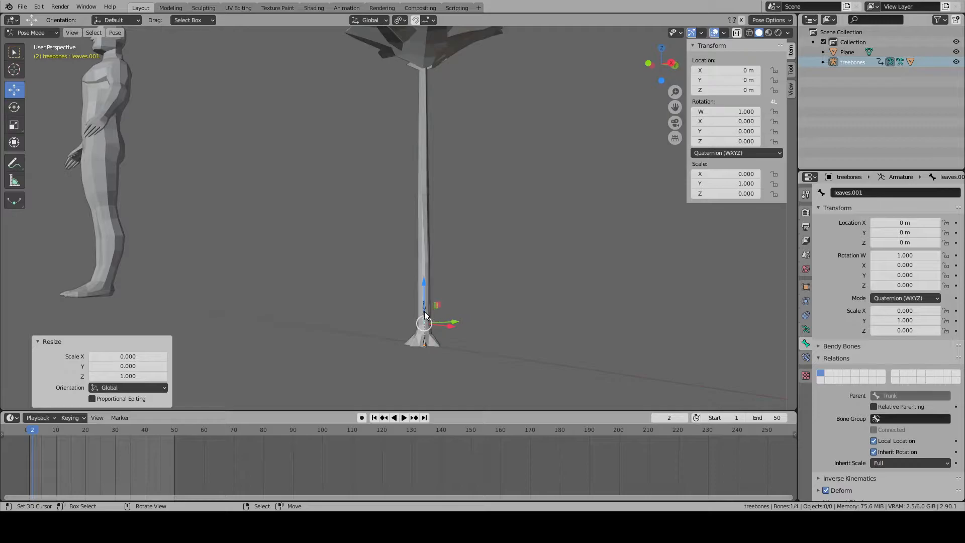
key("i")
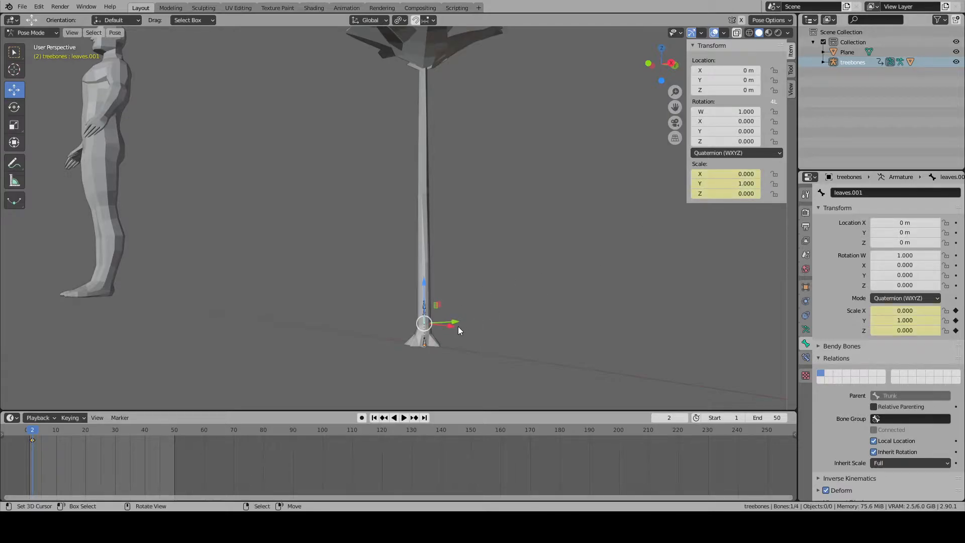
- Scale the leaves.002 bone to 0 on every axis except global Z and keyframe its scale at frame 2
left_click(424, 312)
scroll(437, 282, "down", 3)
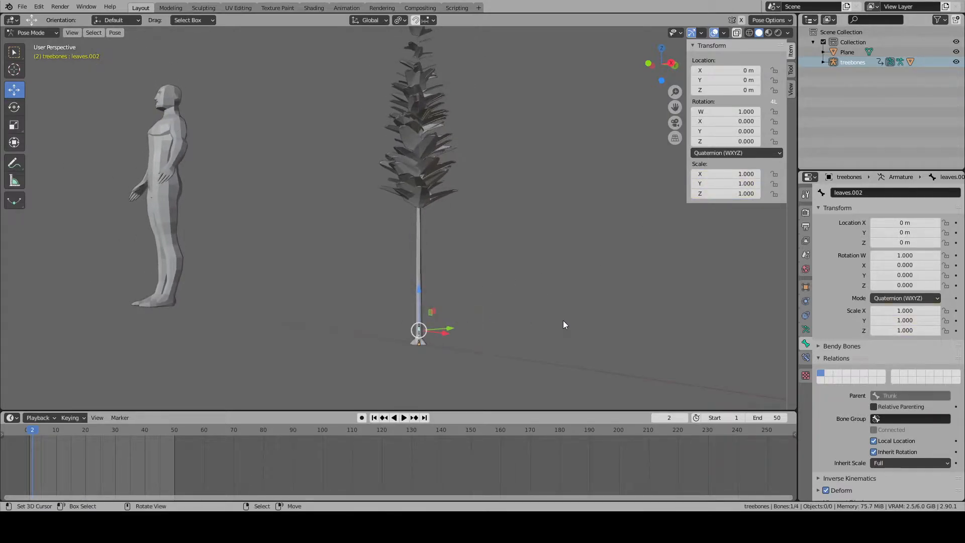
key("s")
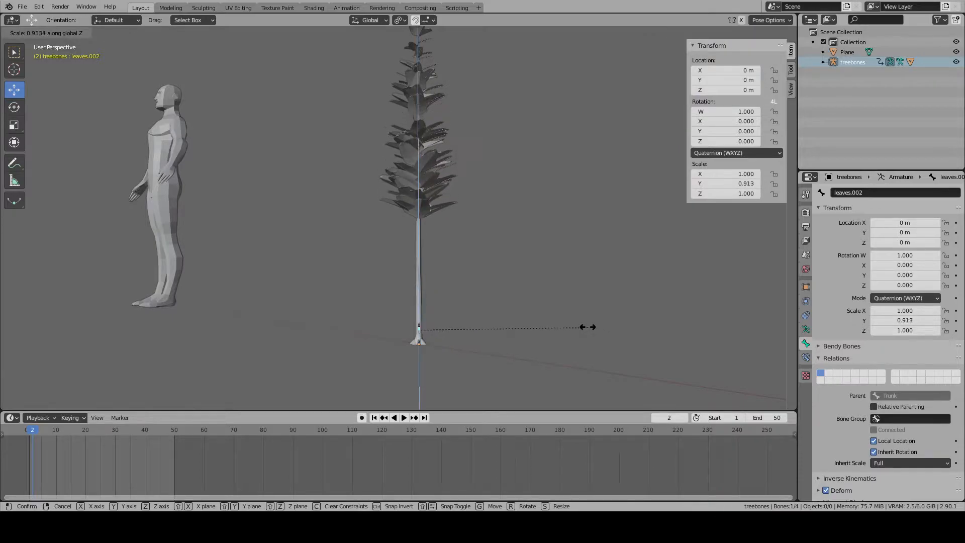
key("shift+z")
type("0")
key("Return")
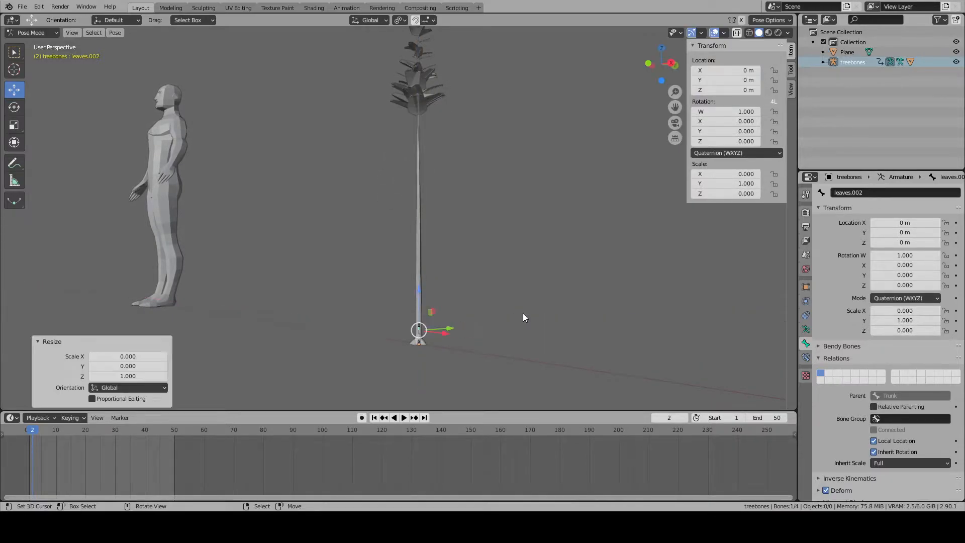
middle_click_drag(523, 313, 613, 243)
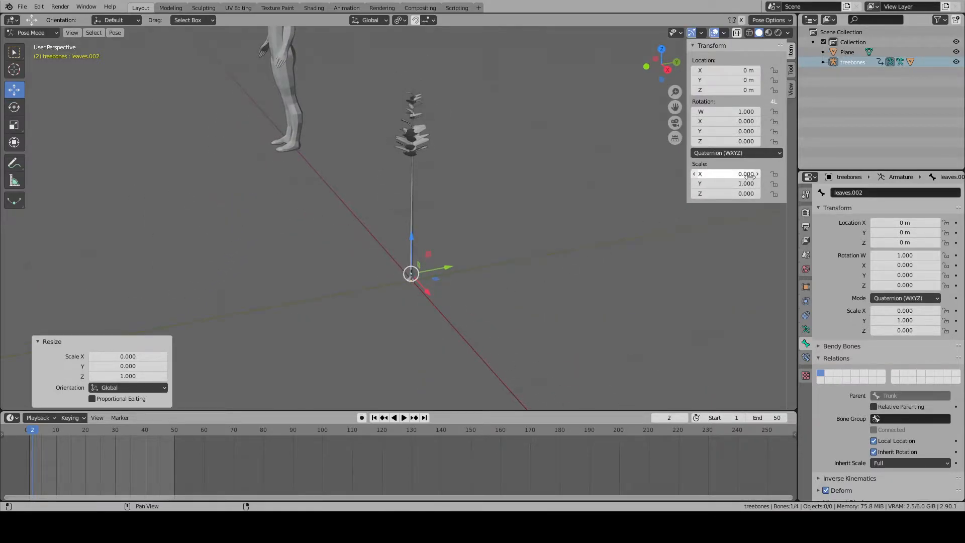
key("i")
- Scale the leaves.003 bone outward to about 1.97, excluding the global Z axis
scroll(421, 251, "up", 1)
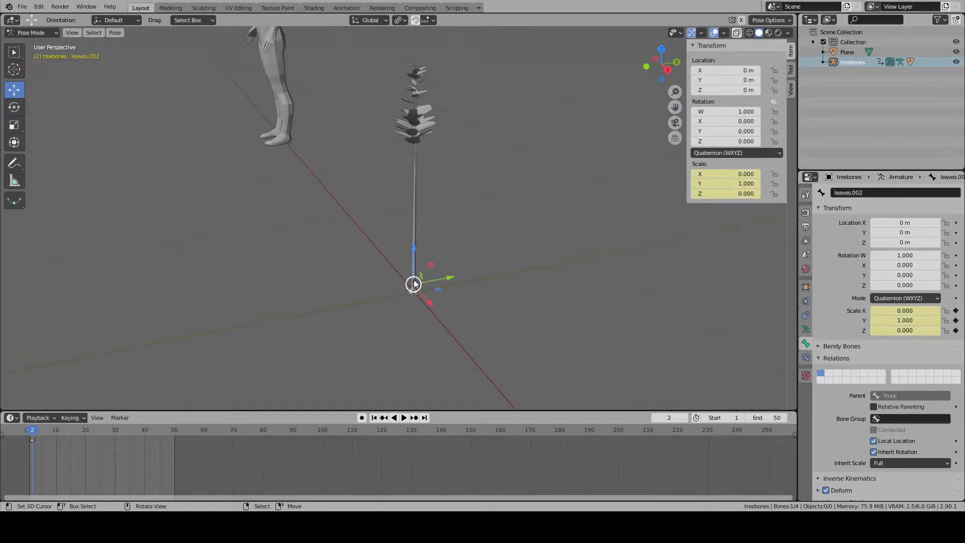
scroll(436, 288, "up", 1)
key("s")
right_click(481, 291)
scroll(481, 292, "down", 3)
key("s")
key("shift+z")
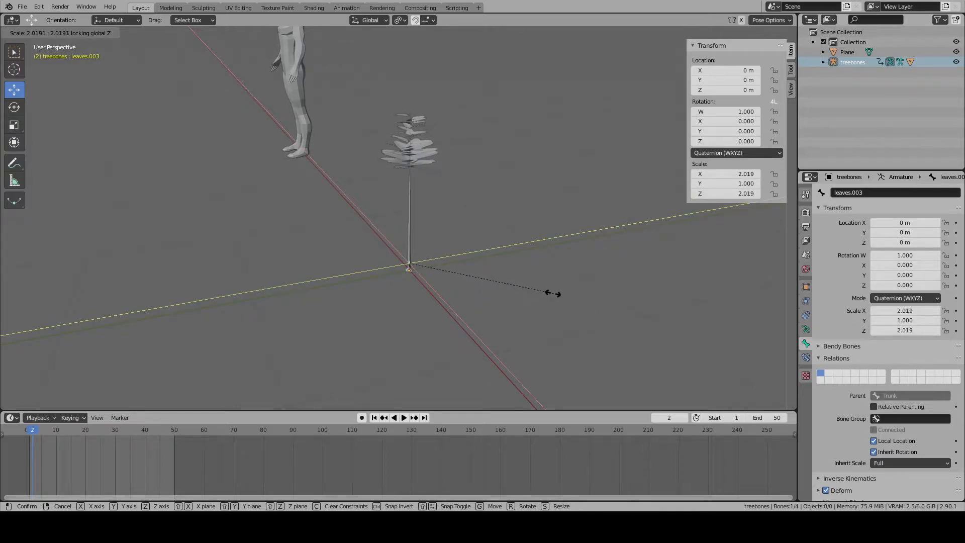
left_click(550, 292)
- Go to frame 1 and replace the timeline with a Dope Sheet editor beneath the 3D viewport
middle_click_drag(550, 292, 242, 271)
scroll(241, 271, "up", 2)
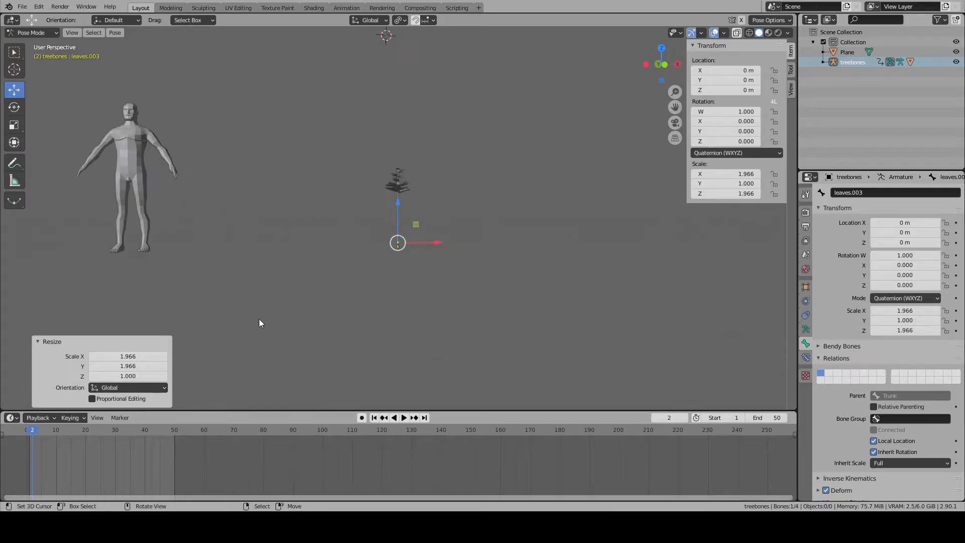
left_click(30, 433)
left_click_drag(2, 409, 223, 417)
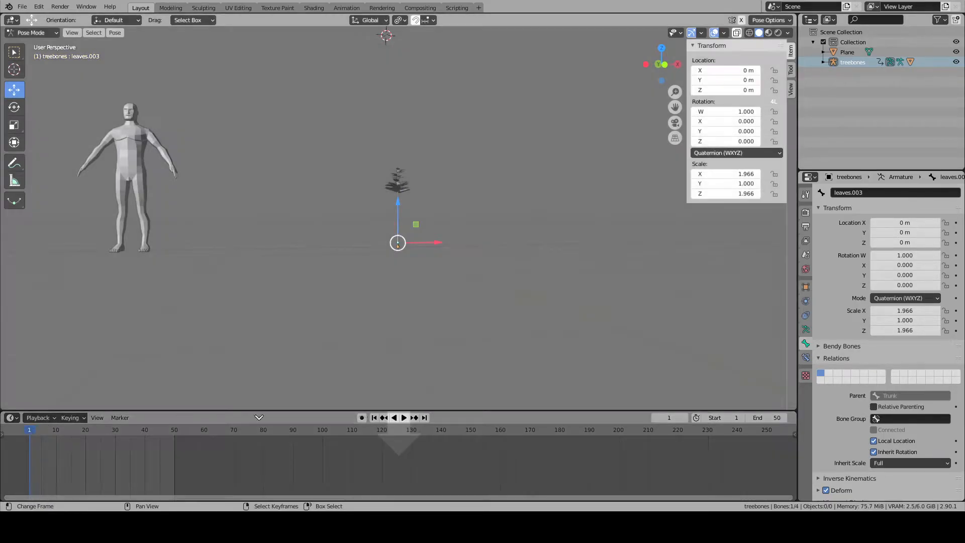
left_click_drag(380, 418, 32, 424)
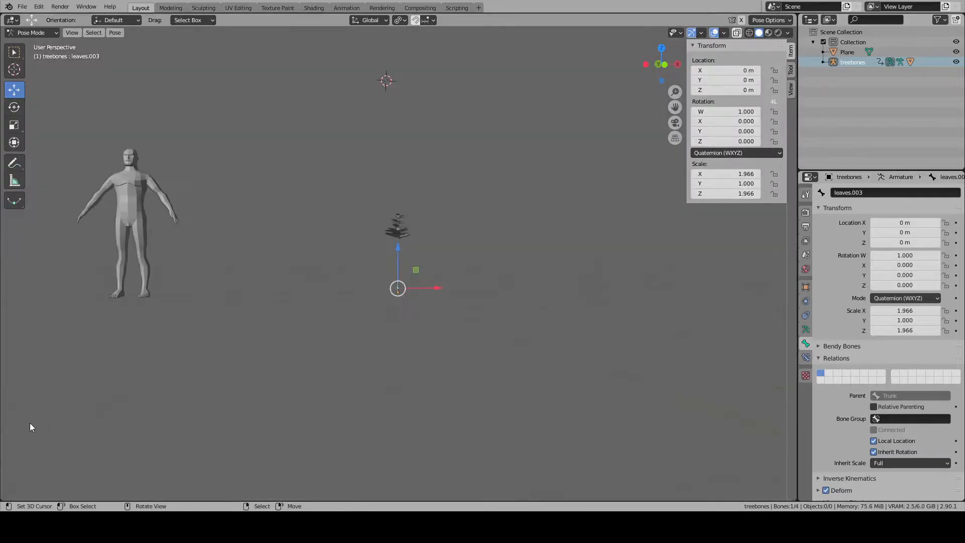
left_click_drag(3, 483, 14, 389)
left_click(14, 387)
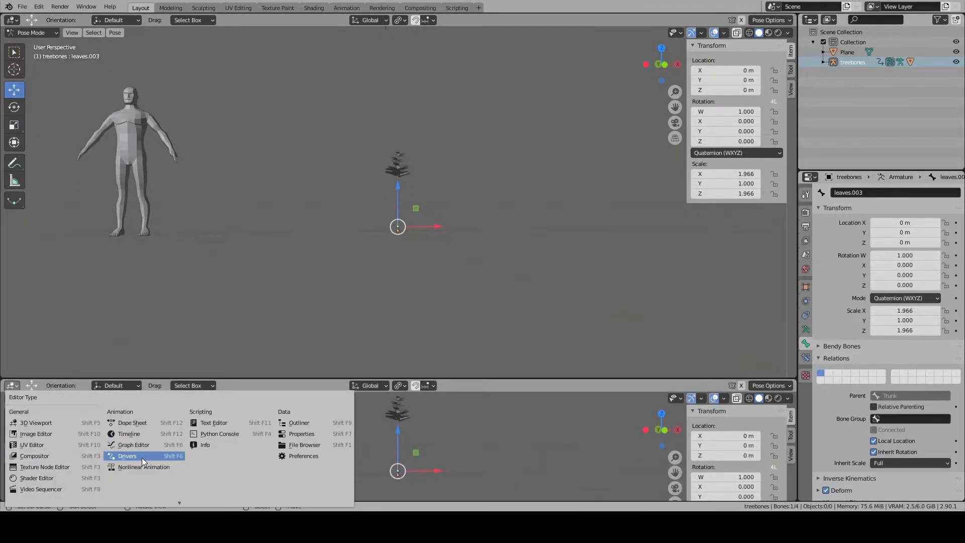
left_click(138, 424)
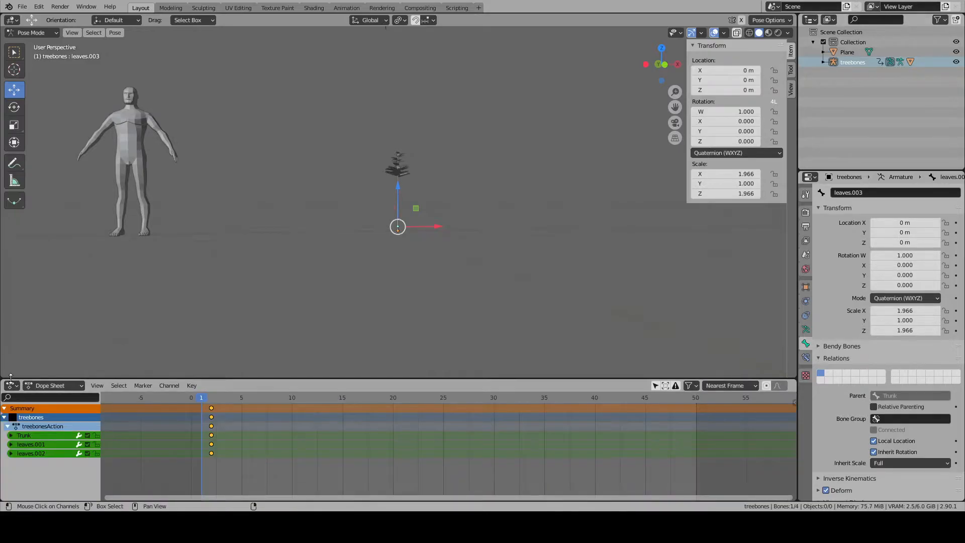
- Move the existing bone keyframes to frame 1 and set the current frame to 50
key("g")
left_click(242, 424)
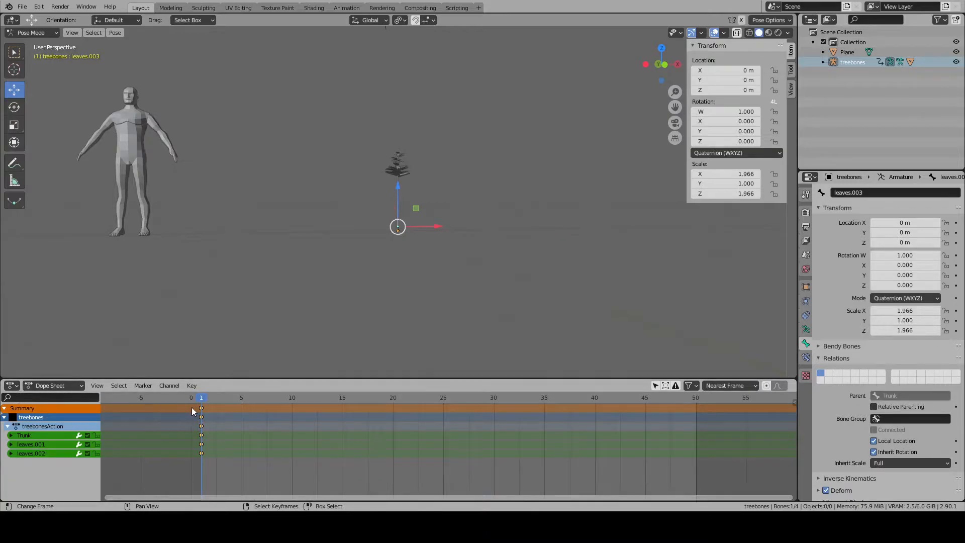
left_click_drag(202, 399, 699, 442)
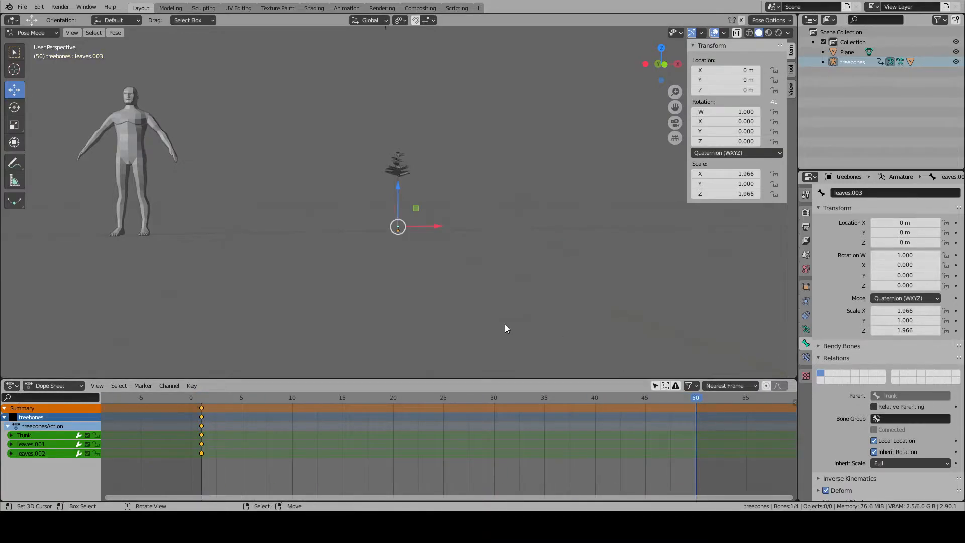
- Set the X and Z scale of the leaves.003 bone to 0
left_click(747, 174)
type("0")
key("Return")
left_click(744, 193)
type("0")
key("Return")
- Set the X and Z scale of the leaves.003 bone to 1 and keyframe its scale at frame 50
left_click(744, 193)
type("1")
key("Return")
left_click(739, 173)
type("1")
key("Return")
key("i")
- Select the leaves.002 bone, set its X and Z scale to 1 and keyframe its scale at frame 50
scroll(470, 248, "up", 4)
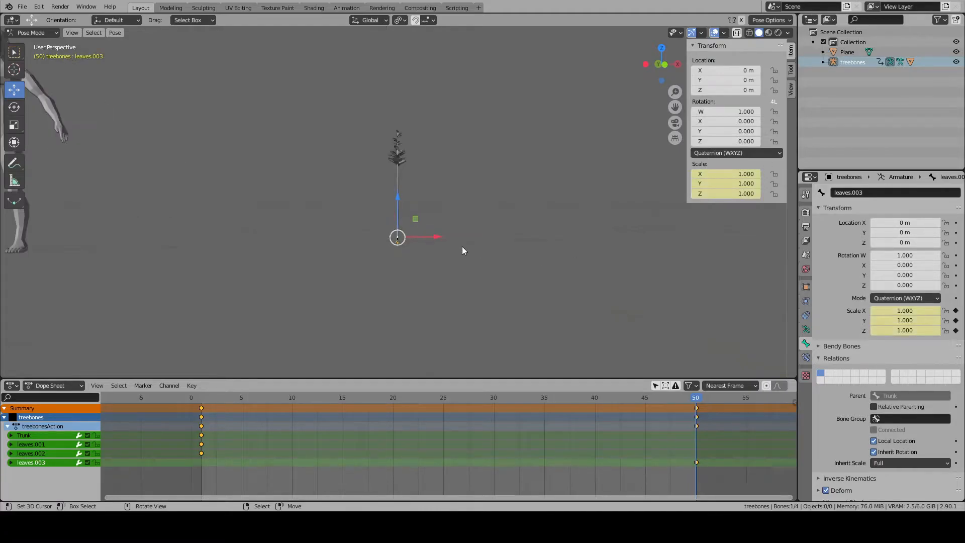
scroll(364, 277, "up", 3)
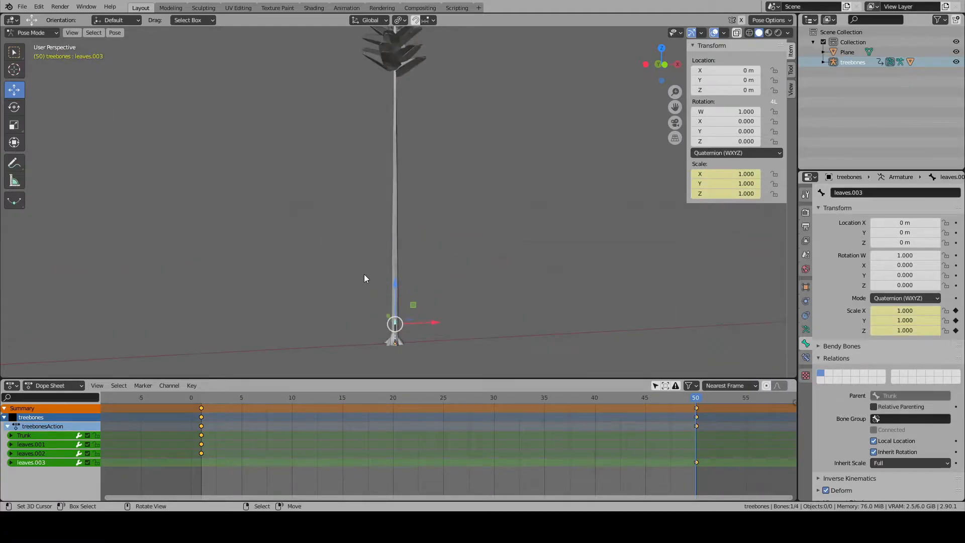
left_click(395, 327)
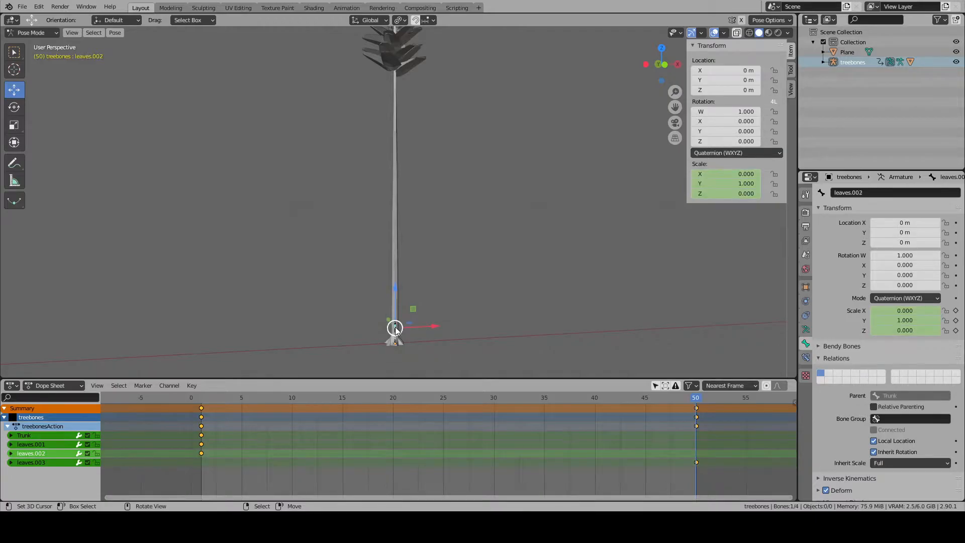
scroll(396, 329, "up", 5)
scroll(397, 329, "down", 5)
left_click(725, 173)
type("1")
key("Return")
left_click(727, 193)
type("1")
key("Return")
key("i")
- Select the leaves.001 bone, set its X and Z scale to 1 and keyframe its scale at frame 50
left_click(396, 253)
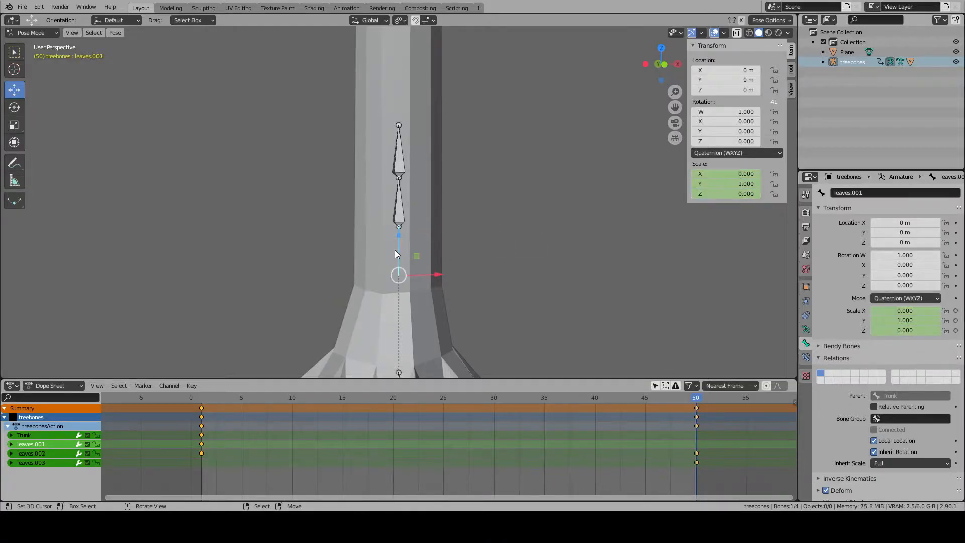
left_click(725, 193)
type("1")
key("Return")
left_click(713, 175)
type("1")
key("Return")
key("i")
- Select the Trunk bone, set its X, Y and Z scale to 1 and keyframe its scale at frame 50
scroll(484, 275, "down", 4)
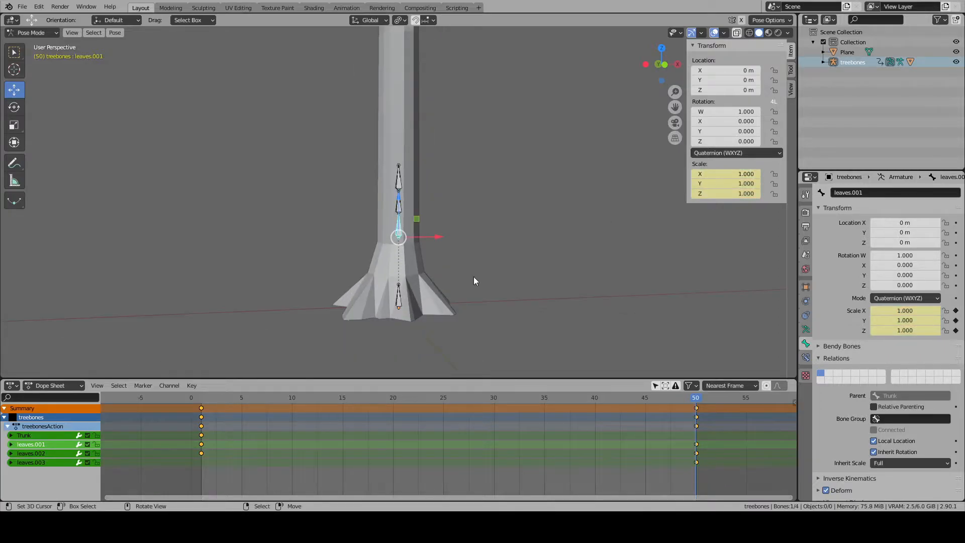
right_click(399, 299)
left_click(732, 193)
type("1")
key("Return")
left_click(737, 184)
type("1")
key("Return")
left_click(726, 175)
type("1")
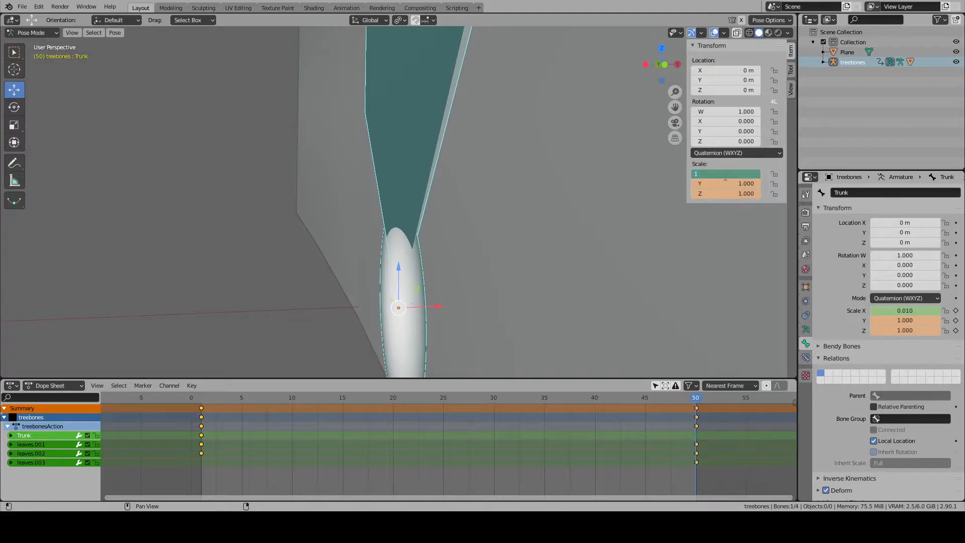
key("Return")
key("i")
- Scrub the growth animation from frame 50 back to frame 1 with the whole scene in view
scroll(612, 235, "down", 8)
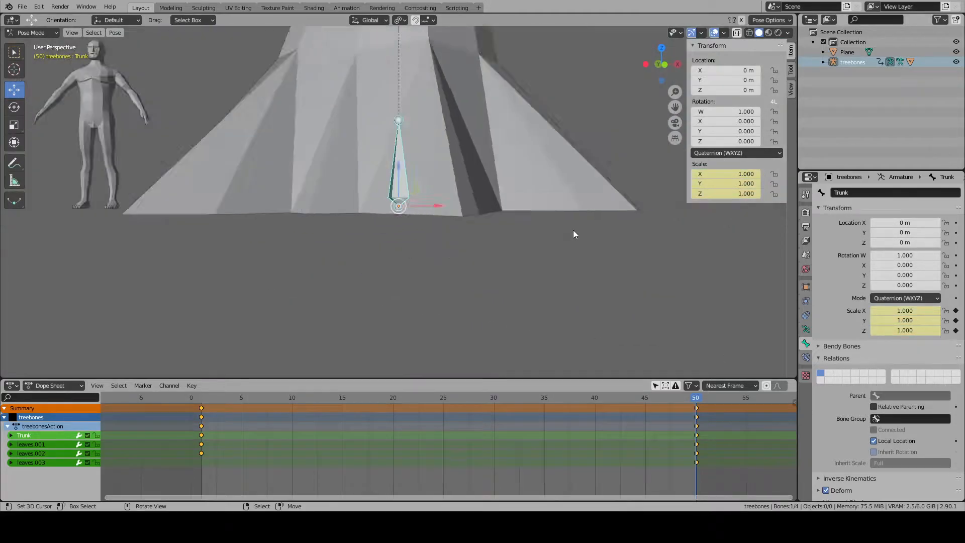
middle_click_drag(460, 188, 470, 278, "shift")
left_click_drag(696, 400, 201, 363)
scroll(373, 359, "down", 4)
scroll(372, 359, "down", 1)
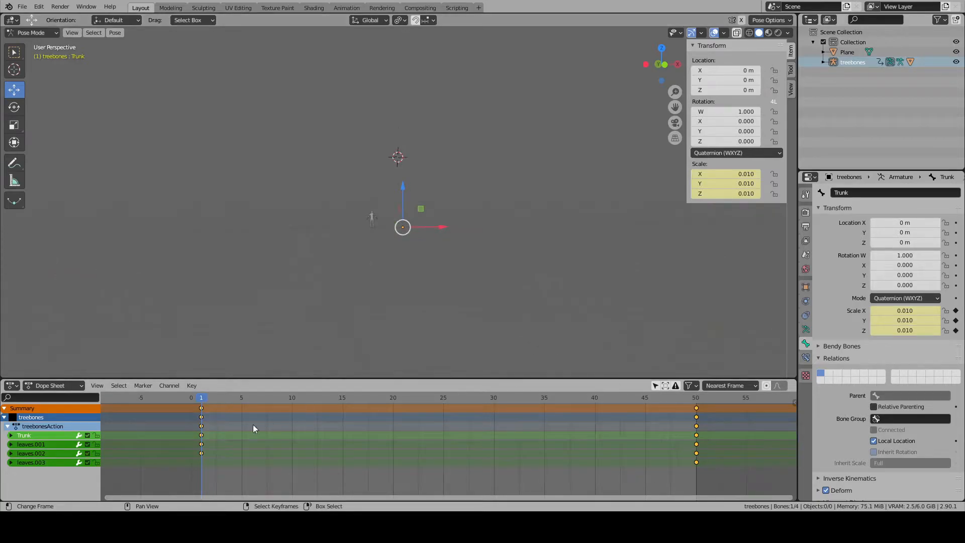
- Split a narrow strip off the dope sheet area and turn it into a Timeline editor
left_click_drag(2, 489, 30, 492)
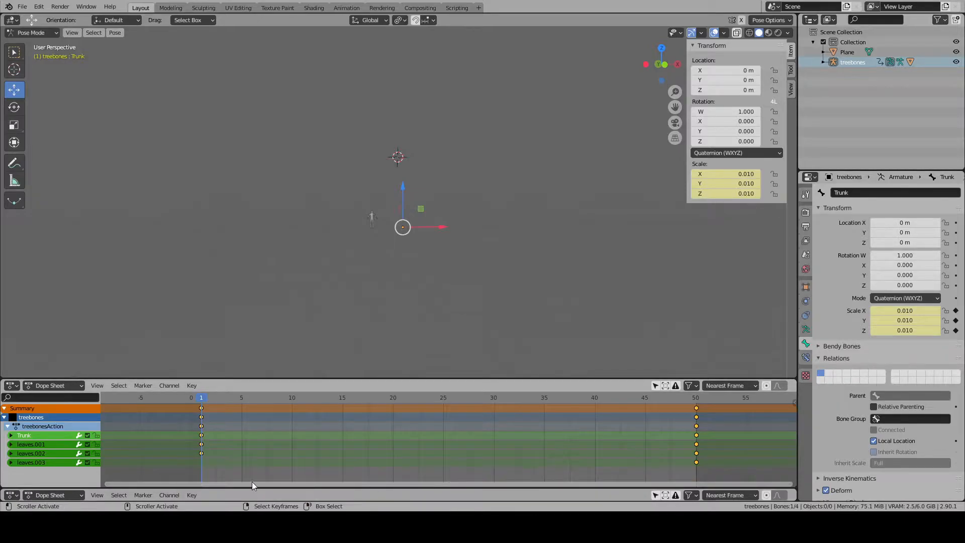
left_click(12, 495)
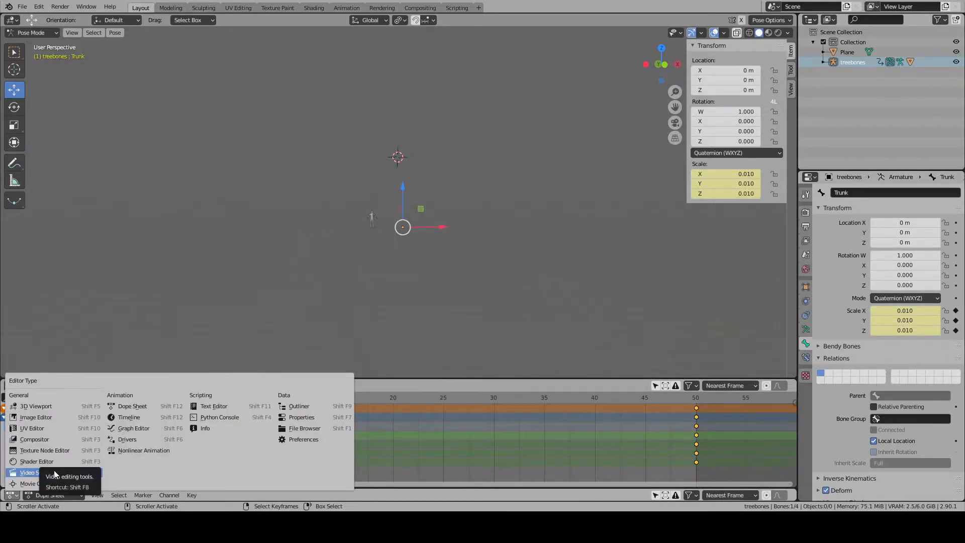
left_click(149, 416)
- Play the growth animation briefly, stop it and return to frame 1
left_click(400, 495)
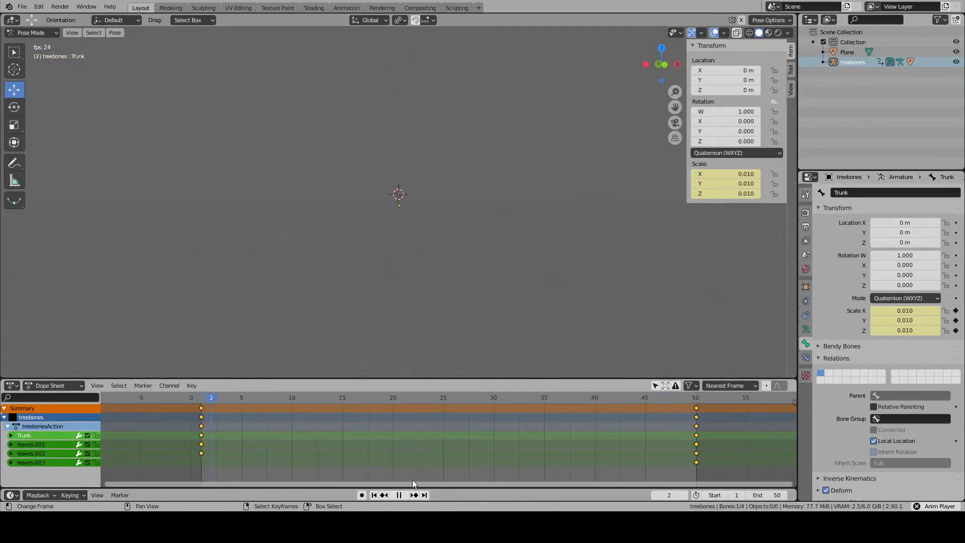
left_click(392, 495)
left_click(375, 496)
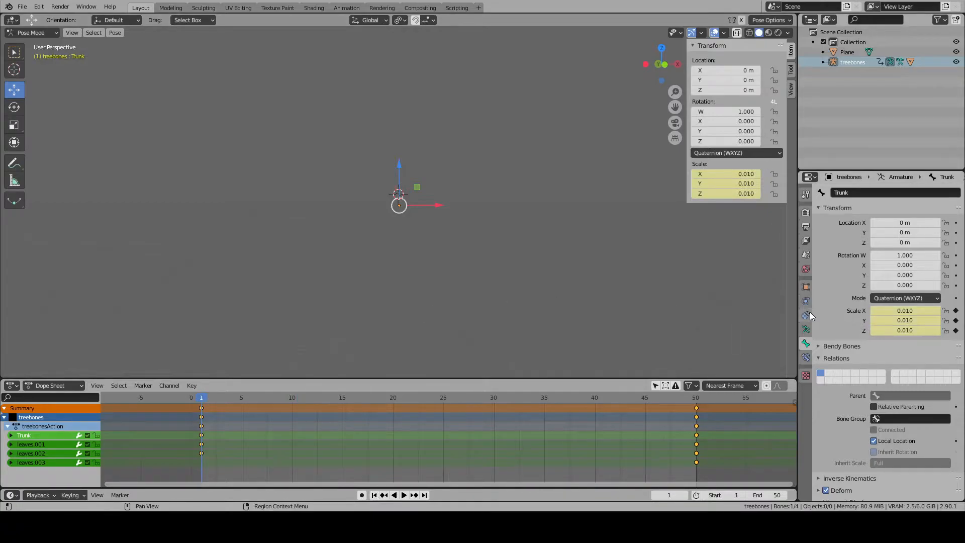
- At frame 9, move the 3D cursor to the base of the tree and add a plane there
left_click_drag(201, 401, 233, 401)
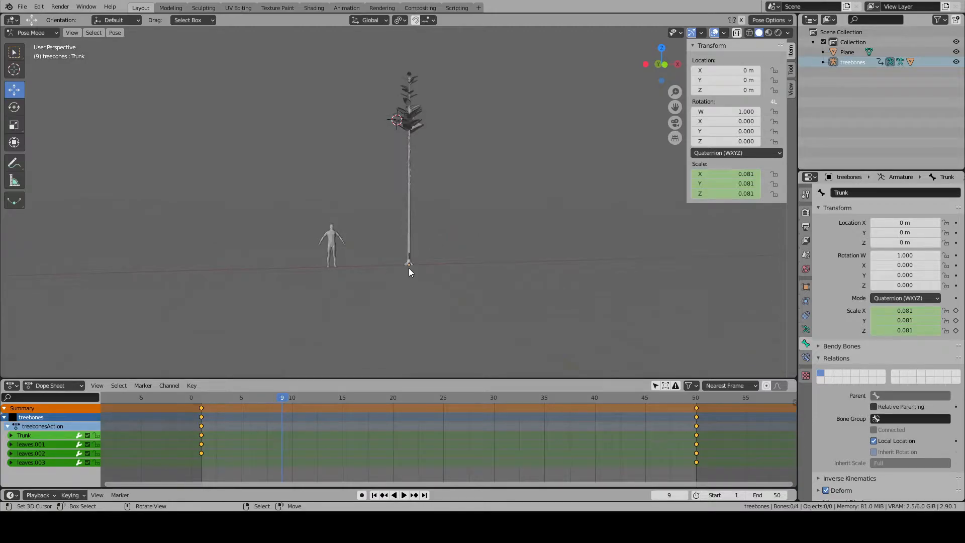
key("shift+s")
left_click(428, 274)
key("shift+a")
mouse_move(449, 195)
left_click(525, 194)
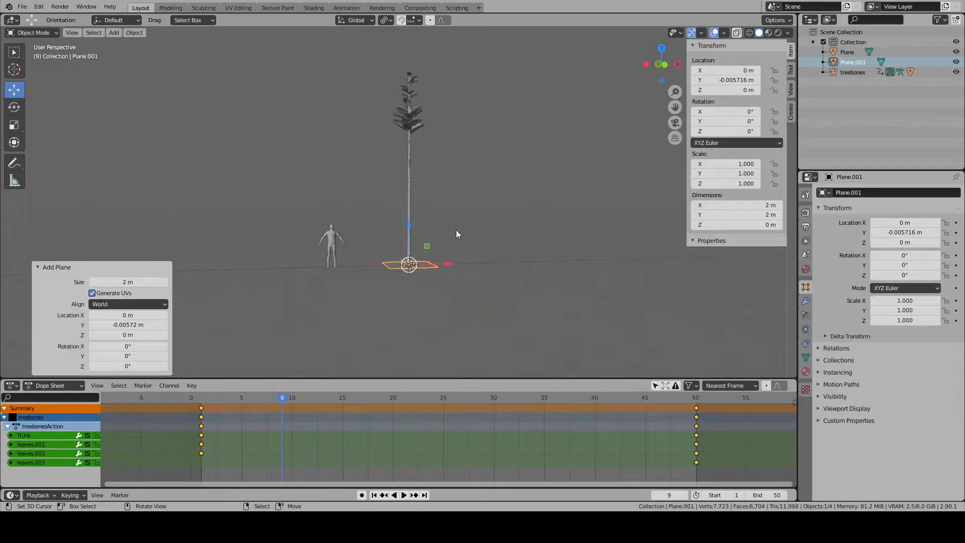
- In Edit Mode, set the Y position of two opposite edges of the plane to 0 m
key("Tab")
left_click(398, 267)
middle_click_drag(389, 265, 449, 306)
left_click(760, 80)
type("0")
key("Return")
left_click(386, 241)
left_click(732, 80)
type("0")
key("Return")
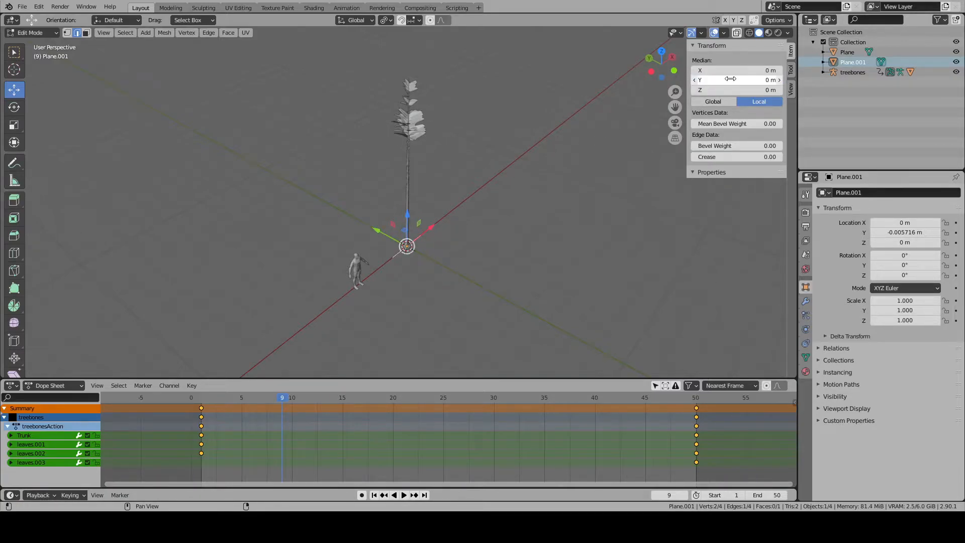
- Raise the selected plane edge to Z 15 m to form a vertical height marker
left_click(732, 89)
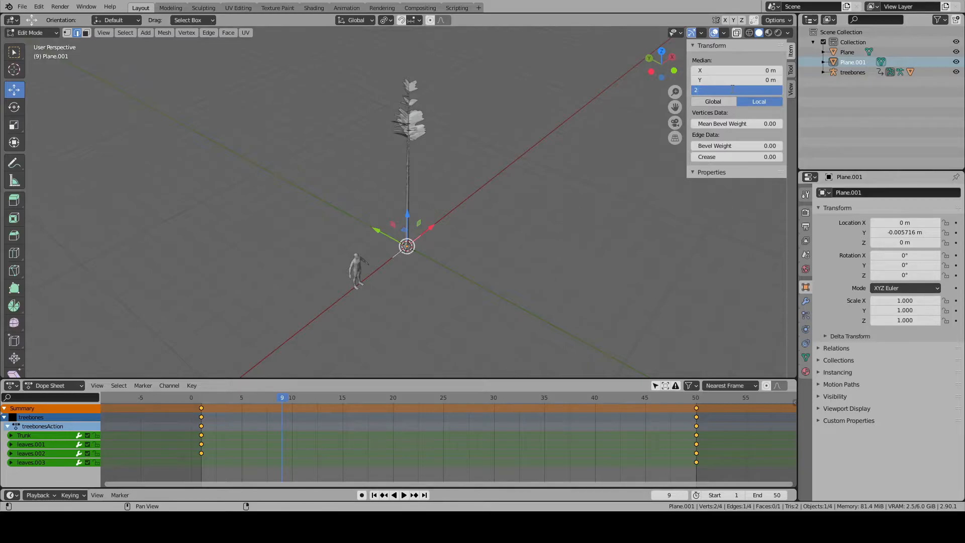
type("15")
key("Return")
scroll(399, 153, "down", 5)
middle_click_drag(399, 152, 379, 194, "shift")
scroll(448, 197, "up", 4)
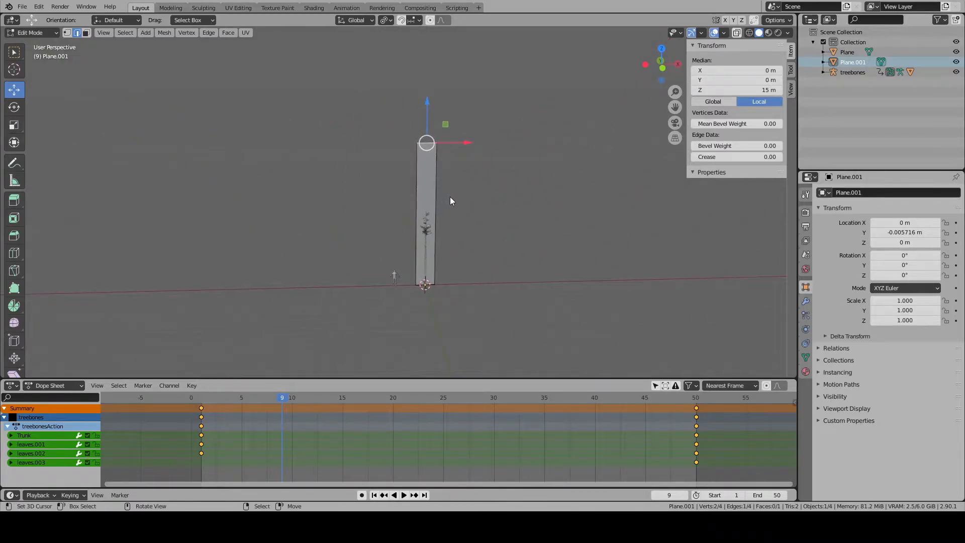
- Advance the animation to frame 13 to compare the tree's height with the 15 m plane, and pause playback
middle_click_drag(473, 187, 450, 192, "shift")
key("space")
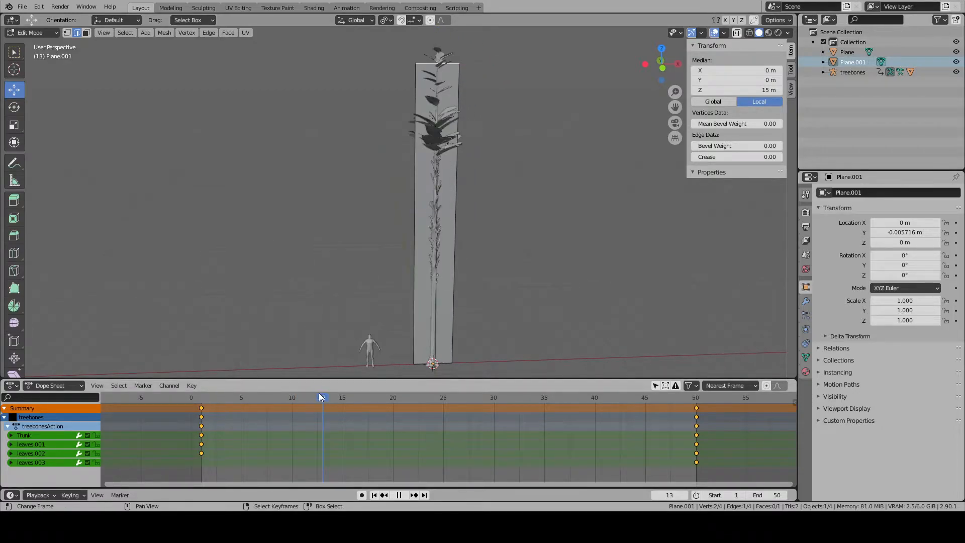
key("space")
- Move the leaves.001, leaves.002 and leaves.003 keyframes from frame 50 to frame 13, and scrub back to frame 1
right_click(696, 460)
right_click(697, 453, "shift")
right_click(696, 442, "shift")
left_click(490, 268)
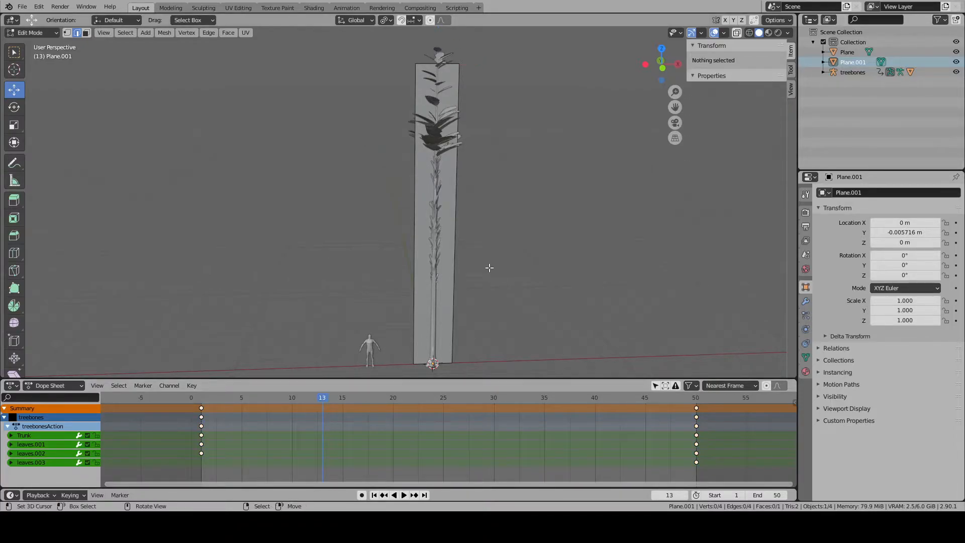
left_click(435, 338)
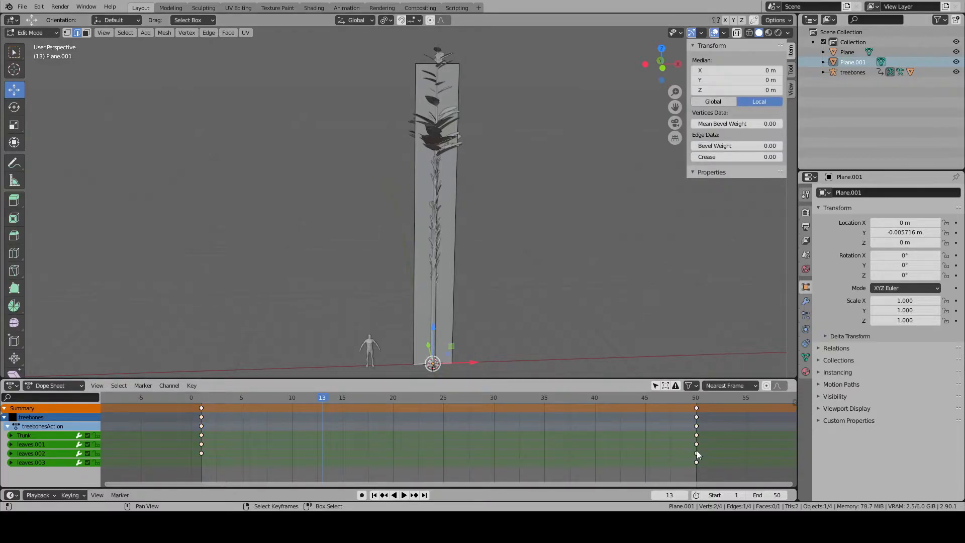
left_click(696, 463, "shift")
key("g")
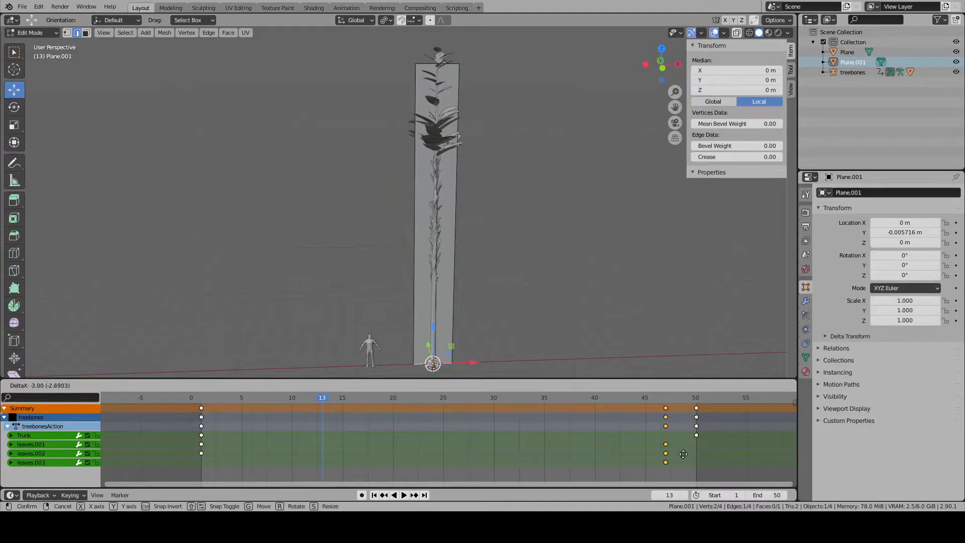
left_click(345, 453)
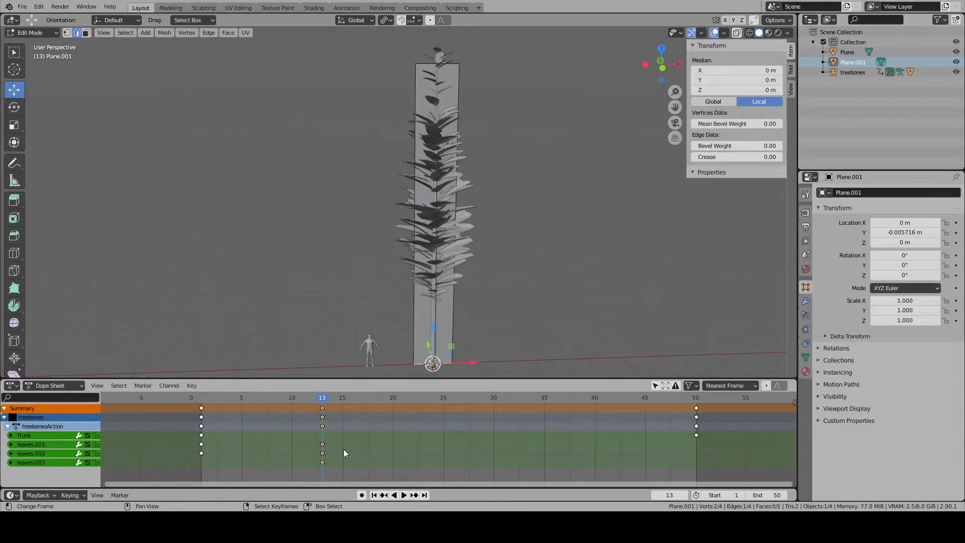
left_click_drag(325, 398, 204, 358)
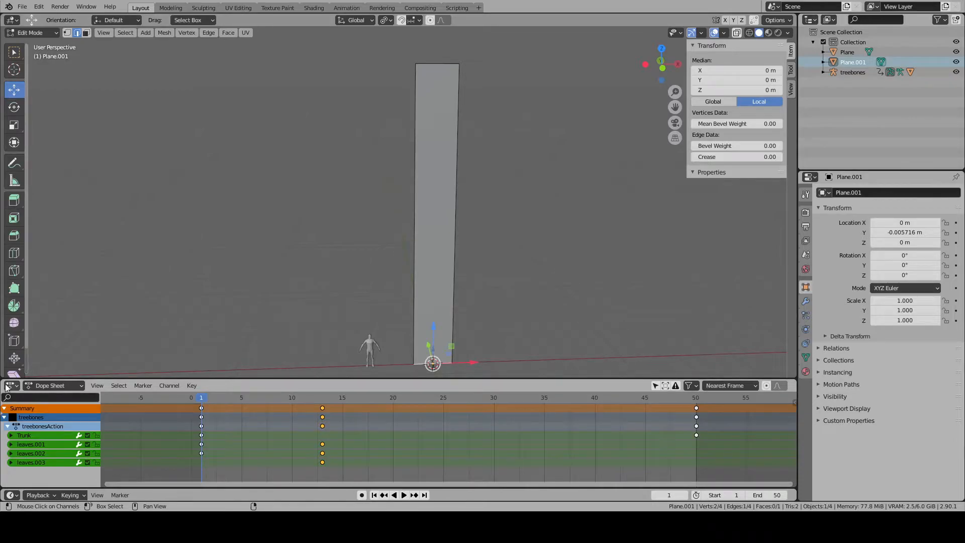
- Split the dope sheet area side by side and turn the new half into a Graph Editor
left_click_drag(2, 379, 318, 417)
left_click(28, 385)
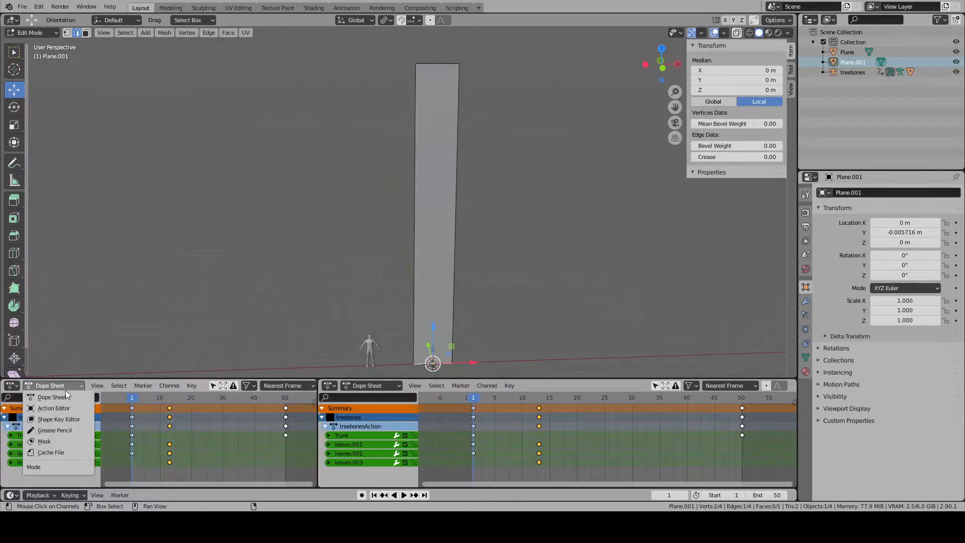
left_click(12, 385)
left_click(12, 385)
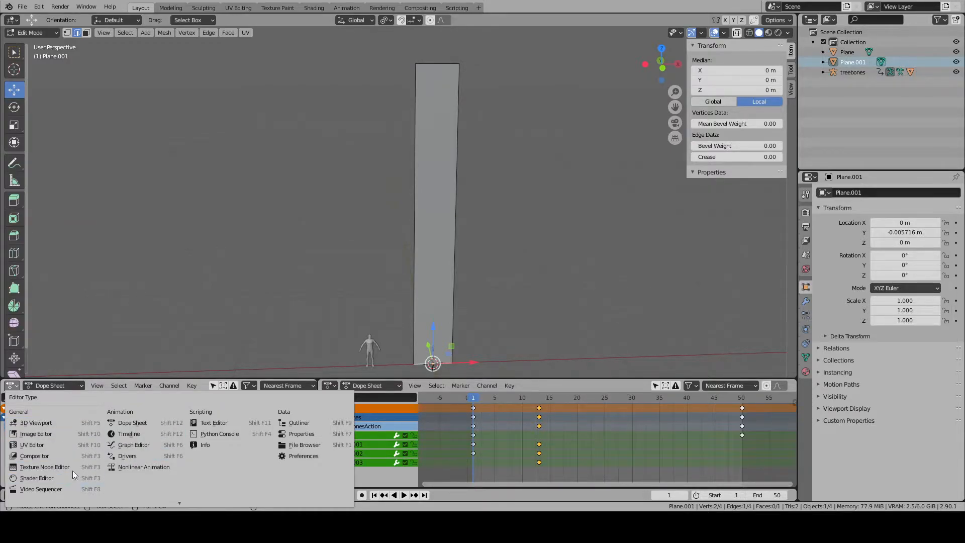
left_click(132, 445)
scroll(224, 446, "down", 5)
- Leave Edit Mode and delete the 15 m reference plane
left_click(485, 324)
key("a")
key("a")
middle_click_drag(476, 317, 491, 312)
scroll(491, 313, "down", 1)
key("x")
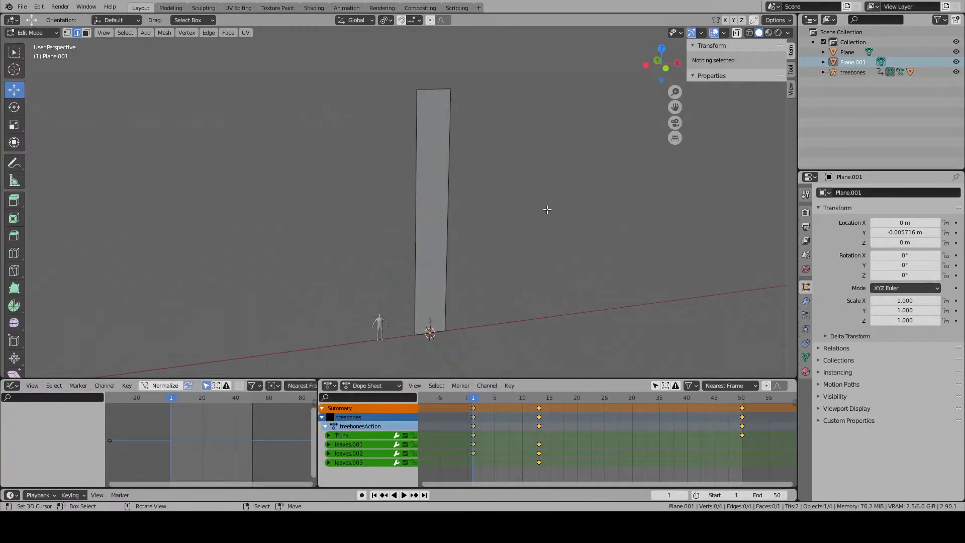
key("a")
key("x")
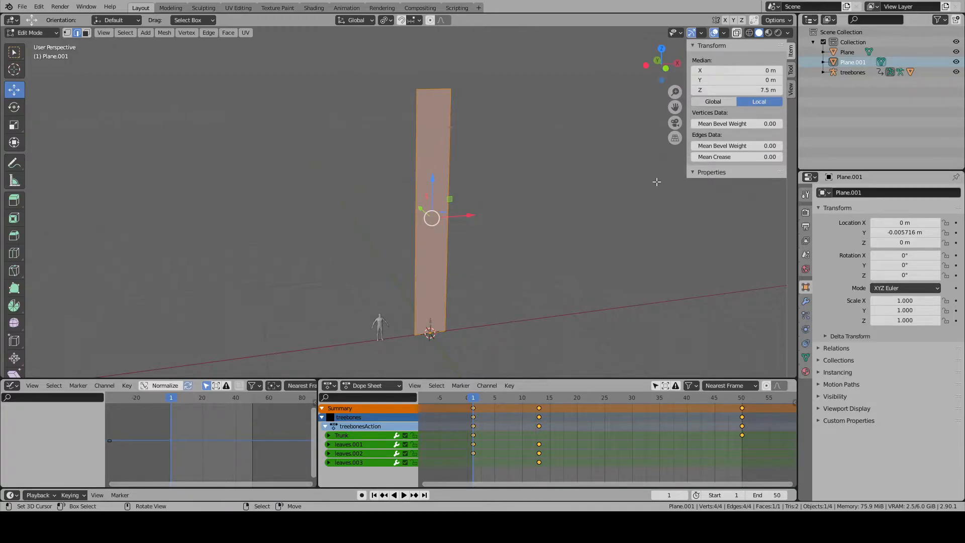
key("Tab")
key("Delete")
middle_click_drag(427, 168, 400, 273)
scroll(436, 199, "up", 2)
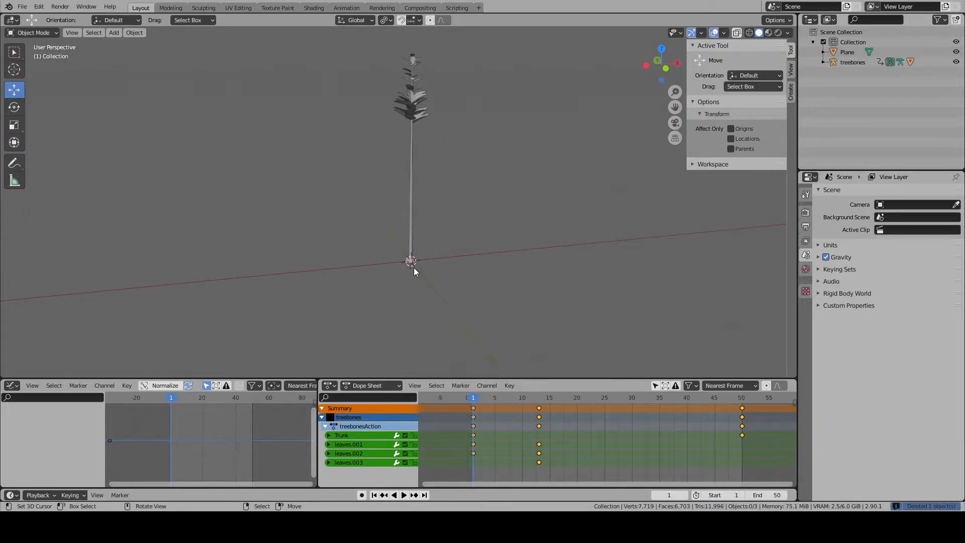
scroll(414, 267, "up", 1)
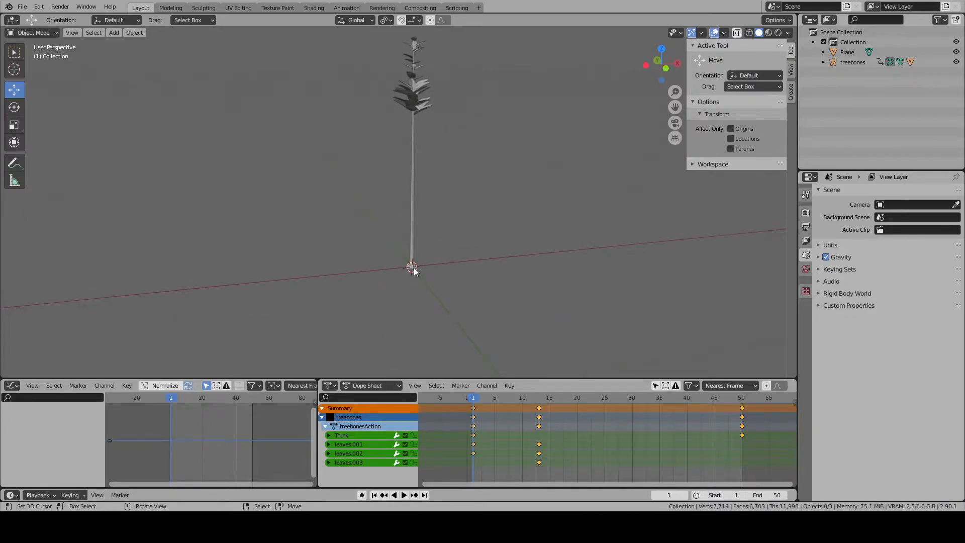
key("shift+F6")
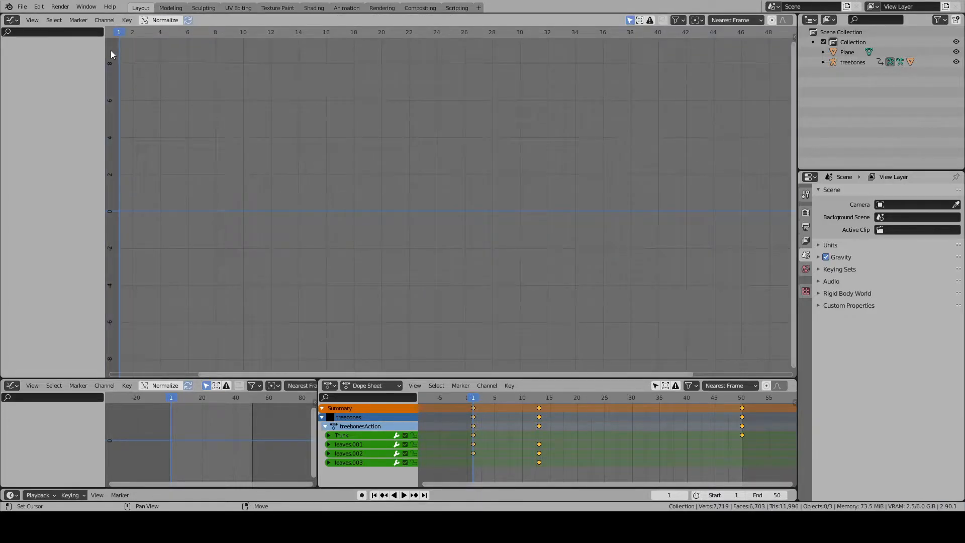
left_click(12, 19)
left_click(48, 59)
- Select the treebones armature at the trunk base and switch it to Pose Mode
scroll(403, 156, "up", 2)
left_click(414, 264)
scroll(422, 299, "up", 3)
scroll(421, 298, "down", 5)
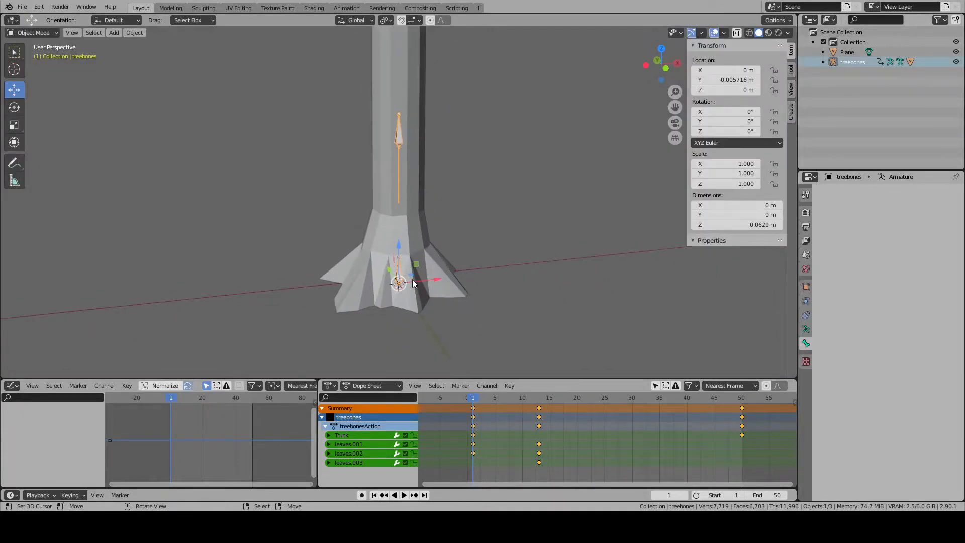
scroll(394, 165, "up", 7)
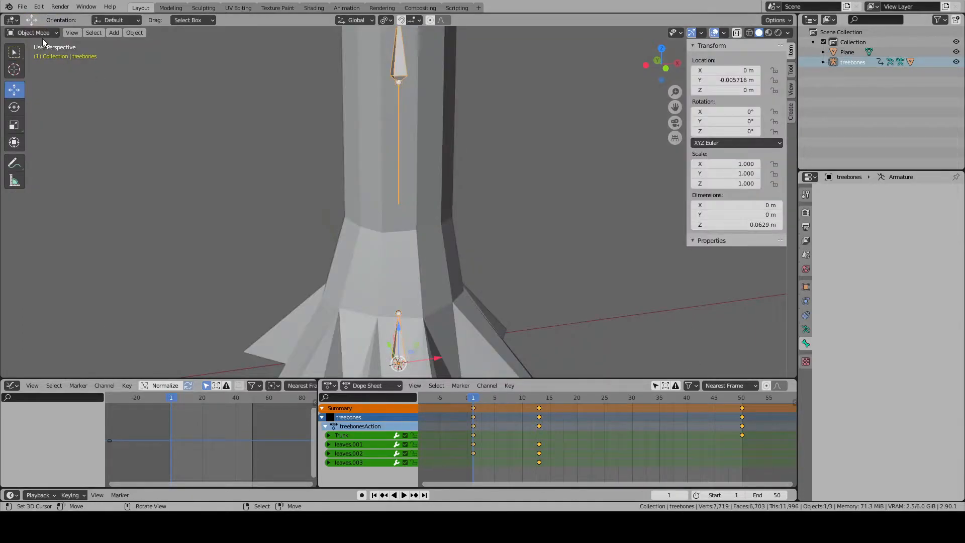
left_click(44, 33)
left_click(33, 66)
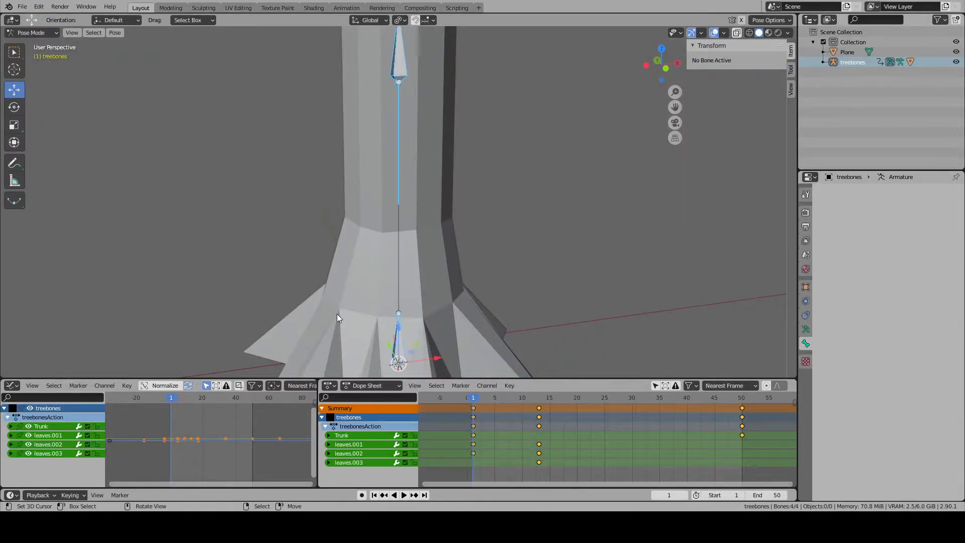
- Fit all treebones curves in the Graph Editor and set their keyframe interpolation mode to Linear
key("Home")
left_click(127, 386)
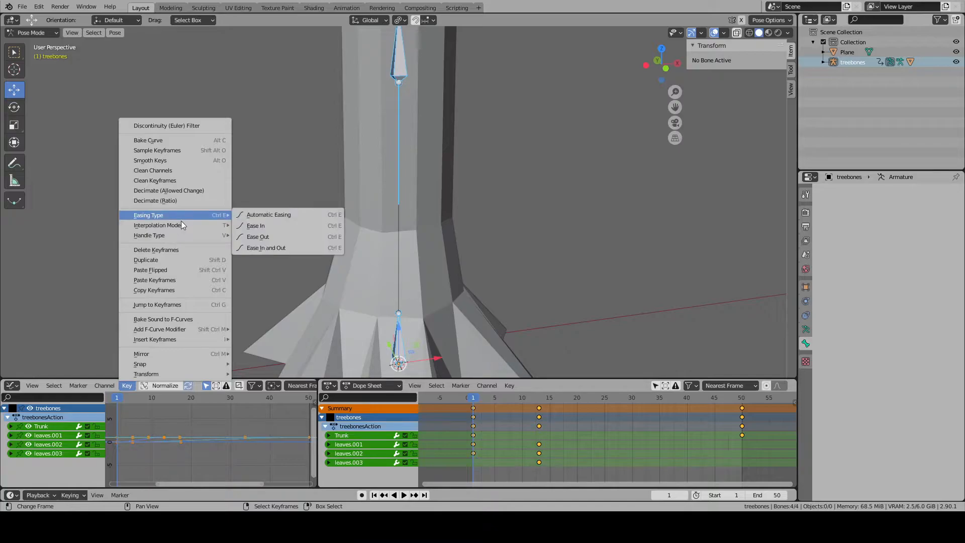
mouse_move(207, 216)
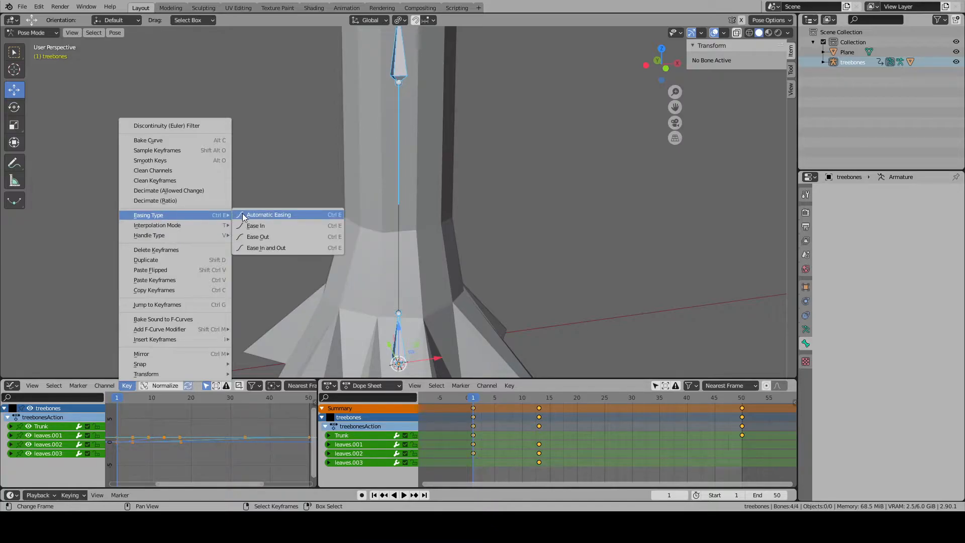
left_click(254, 246)
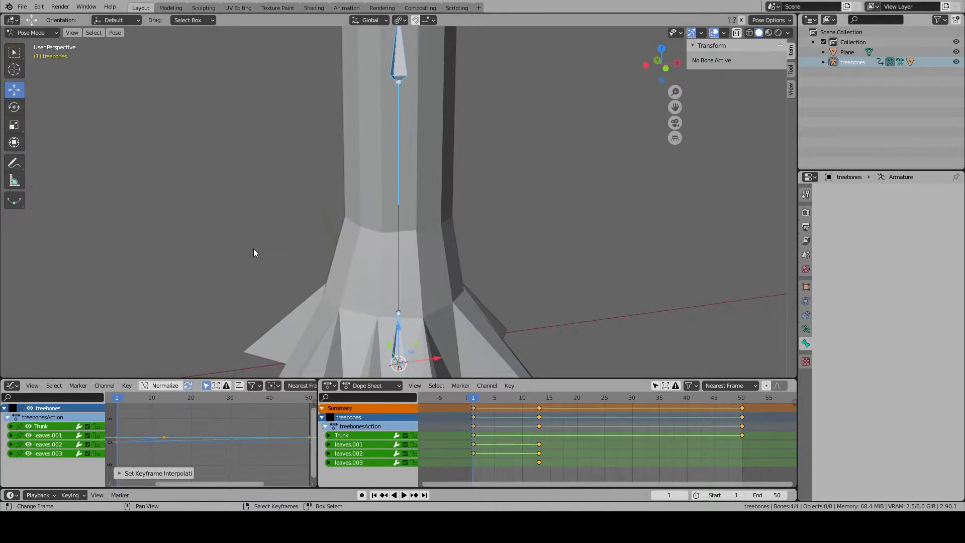
- Return the treebones armature to Object Mode and deselect everything
left_click(308, 299)
key("Tab")
key("a")
scroll(339, 289, "down", 8)
key("alt+a")
left_click(35, 34)
left_click(40, 45)
scroll(417, 261, "down", 4)
key("alt+a")
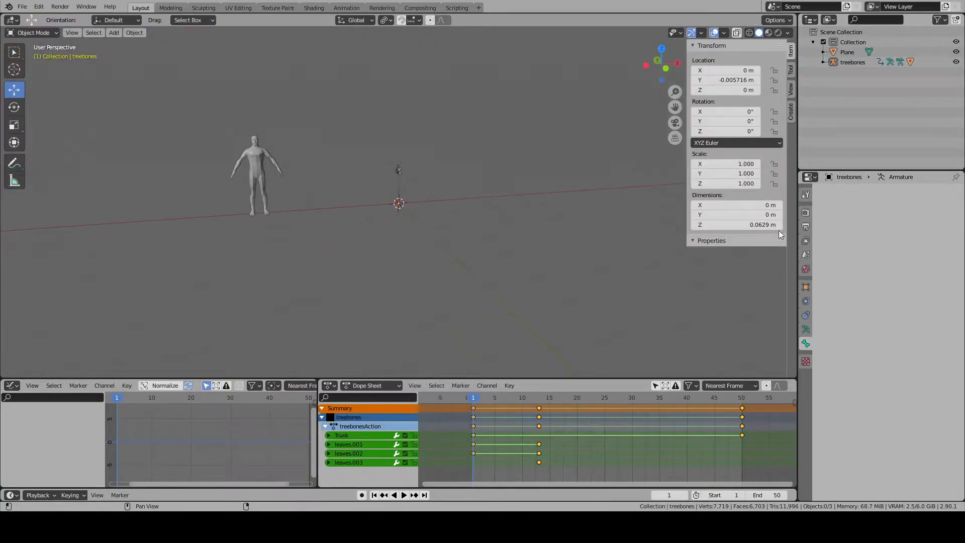
- Set the scene's output frame rate to a custom 1 fps
left_click(806, 213)
left_click(806, 226)
left_click(889, 316)
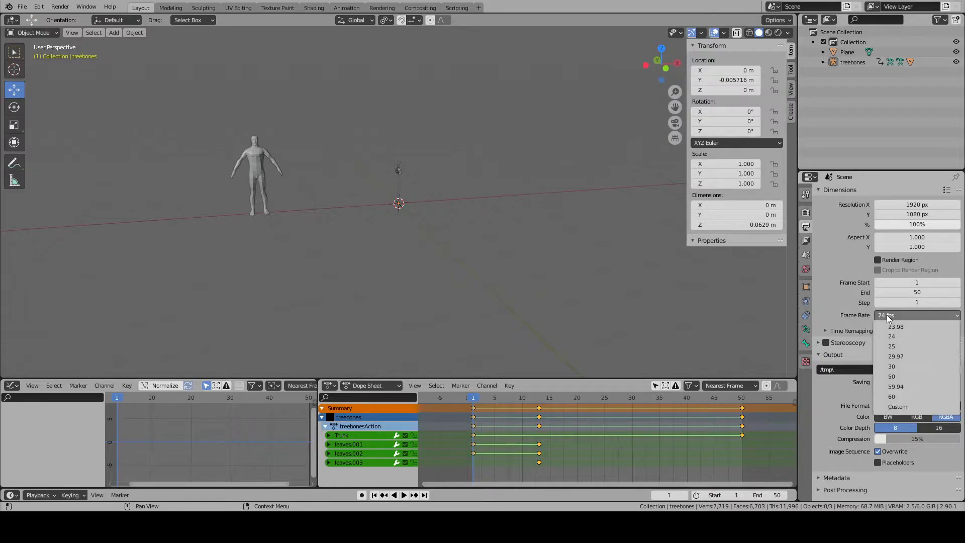
left_click(898, 406)
left_click(912, 326)
type("1")
key("Return")
- Play the growth animation from frame 1 with the whole tree and the human figure in view
key("a")
key("a")
middle_click_drag(447, 236, 472, 323, "shift")
key("Tab")
key("Tab")
key("a")
key("a")
key("space")
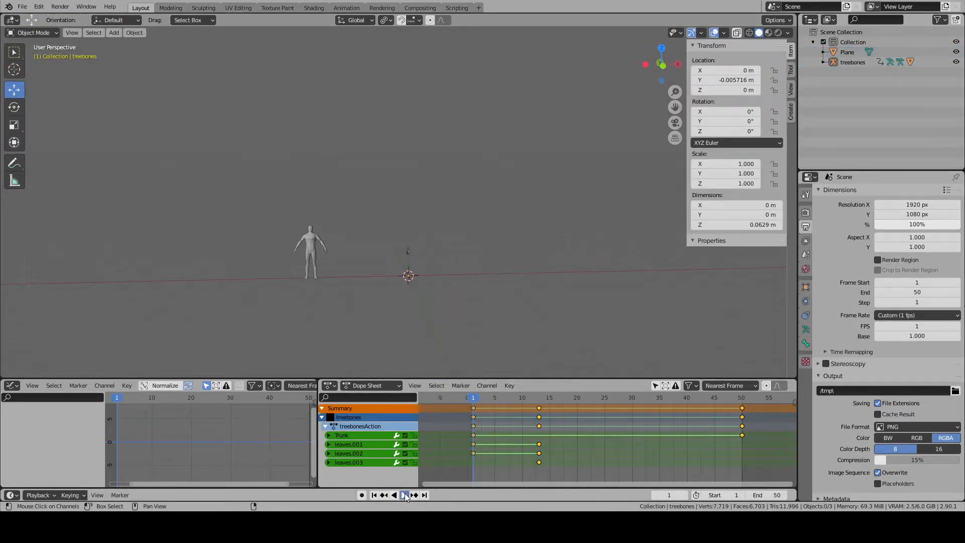
scroll(462, 293, "down", 2)
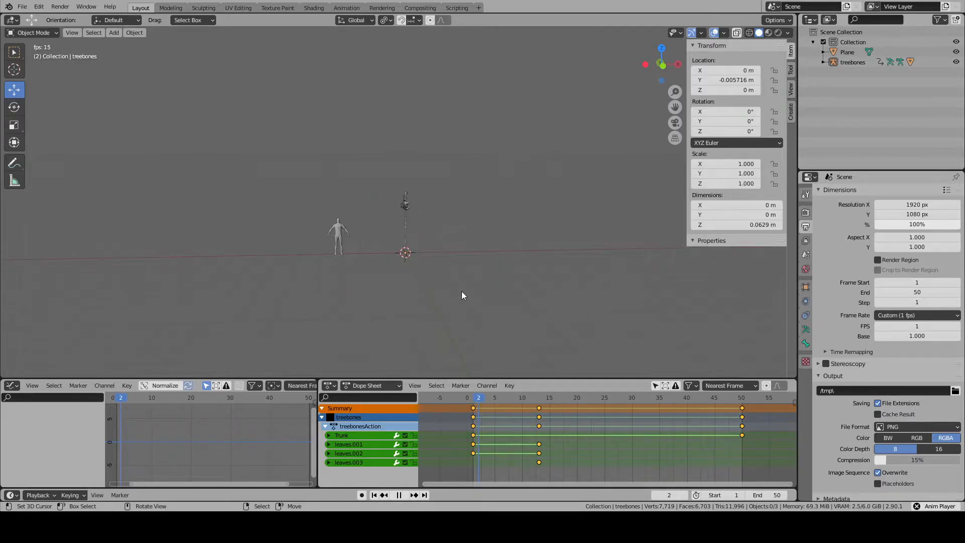
scroll(462, 290, "down", 3)
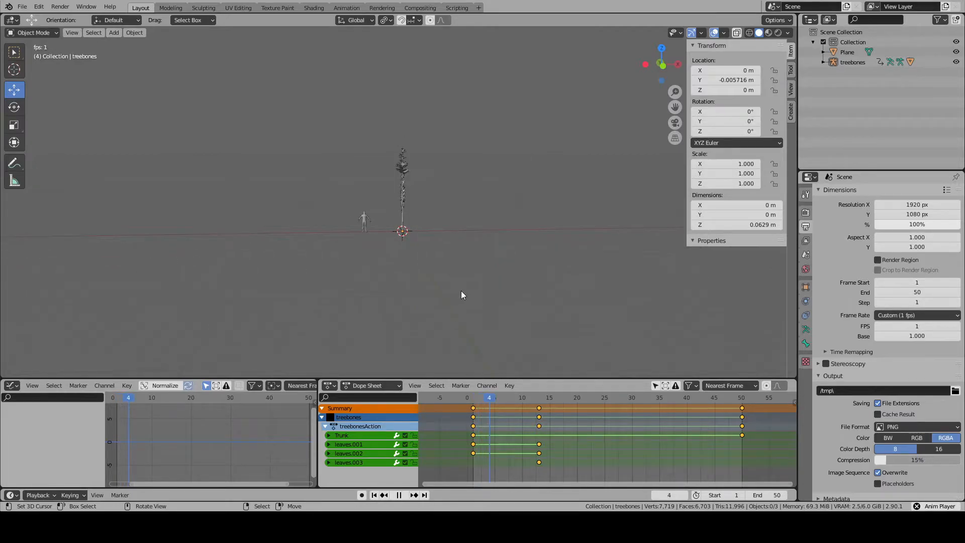
scroll(460, 291, "down", 1)
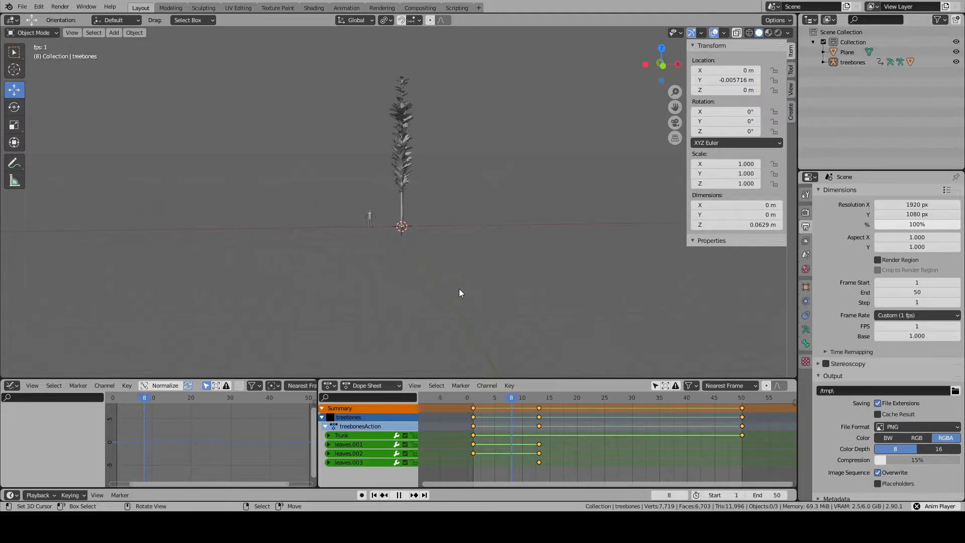
scroll(460, 288, "down", 1)
middle_click_drag(460, 194, 463, 266, "shift")
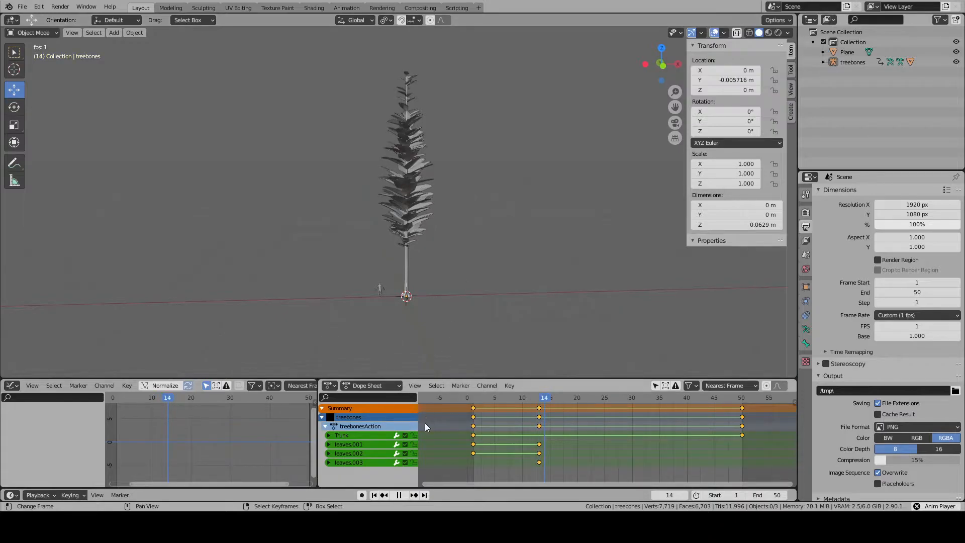
- Stop playback, set the scene's end frame to 100, and move the last trunk keyframe to frame 100
left_click(400, 495)
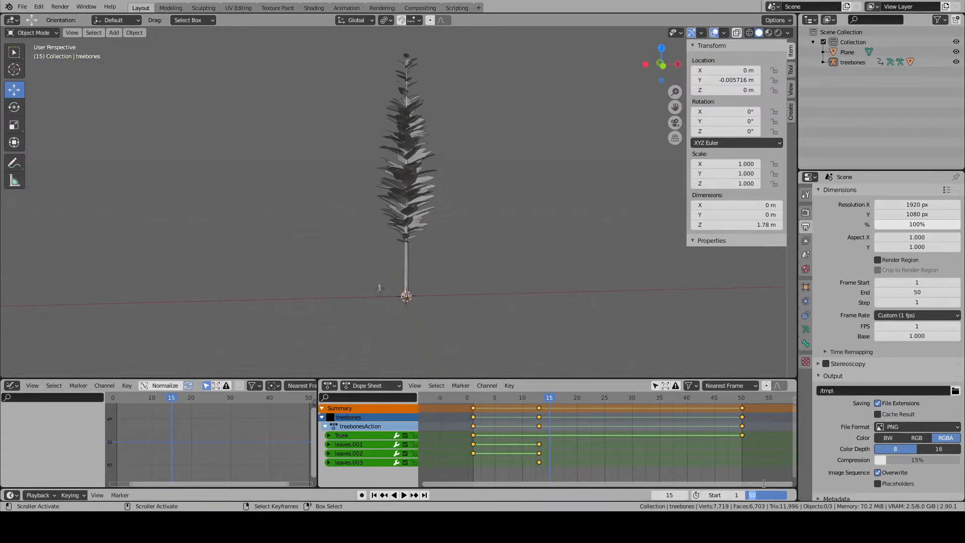
type("100")
key("Return")
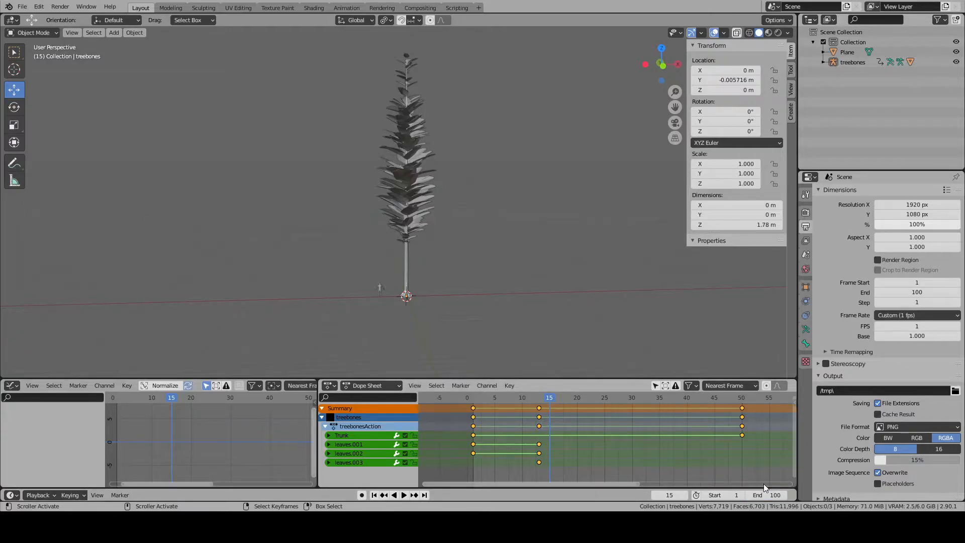
left_click_drag(627, 485, 732, 475)
scroll(602, 398, "down", 7)
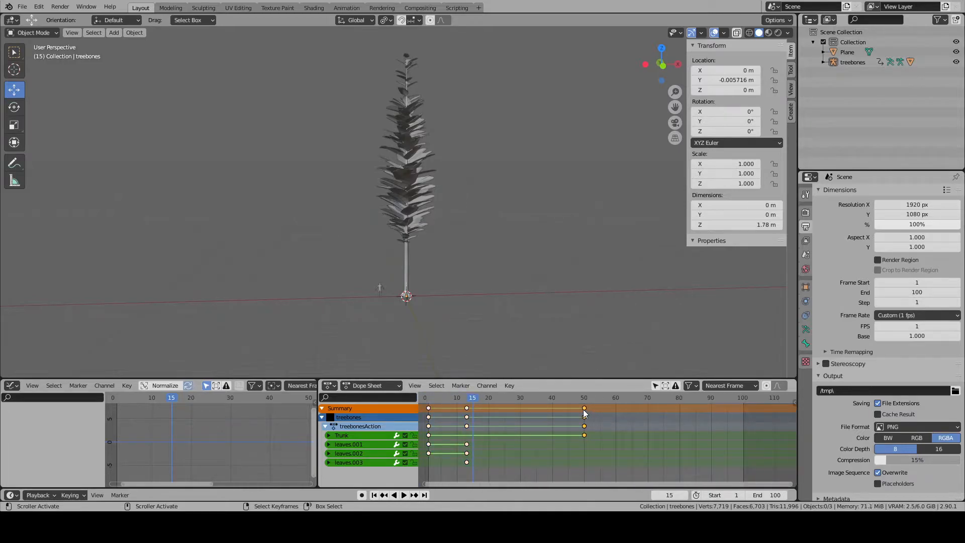
key("g")
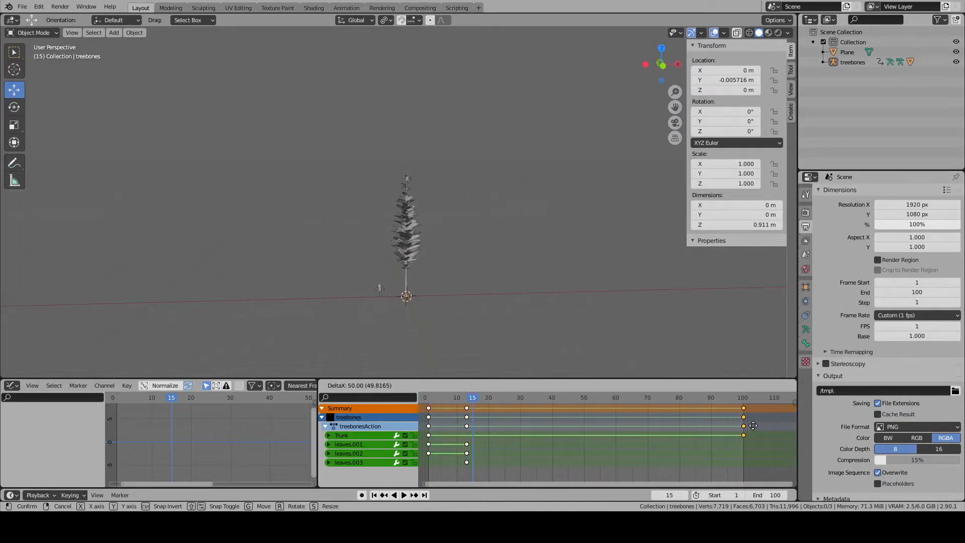
left_click(748, 424)
- Play the growth animation from frame 1 to frame 100, comparing the tree with the human figure at different distances and angles
left_click_drag(472, 399, 428, 396)
left_click(400, 495)
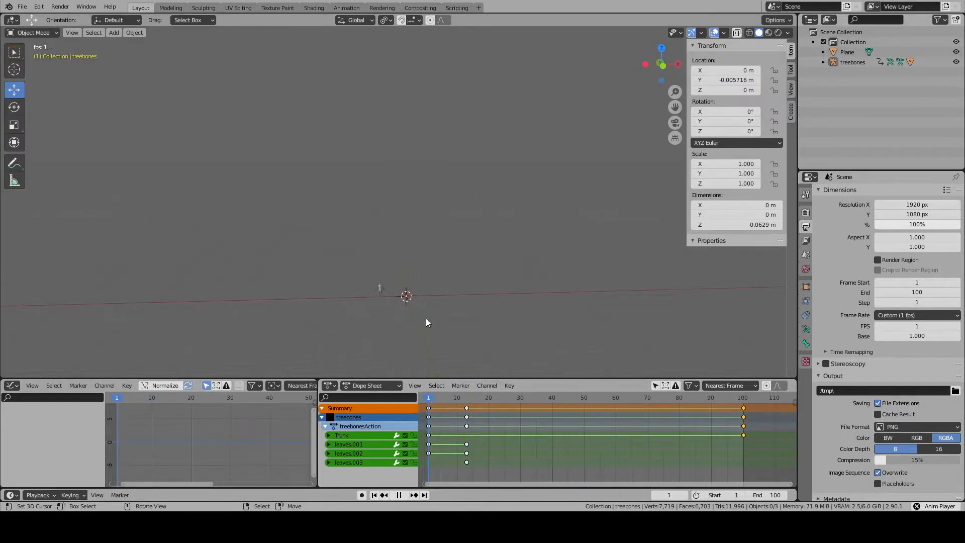
scroll(426, 318, "up", 4)
middle_click_drag(426, 318, 428, 195, "shift")
scroll(438, 206, "up", 3)
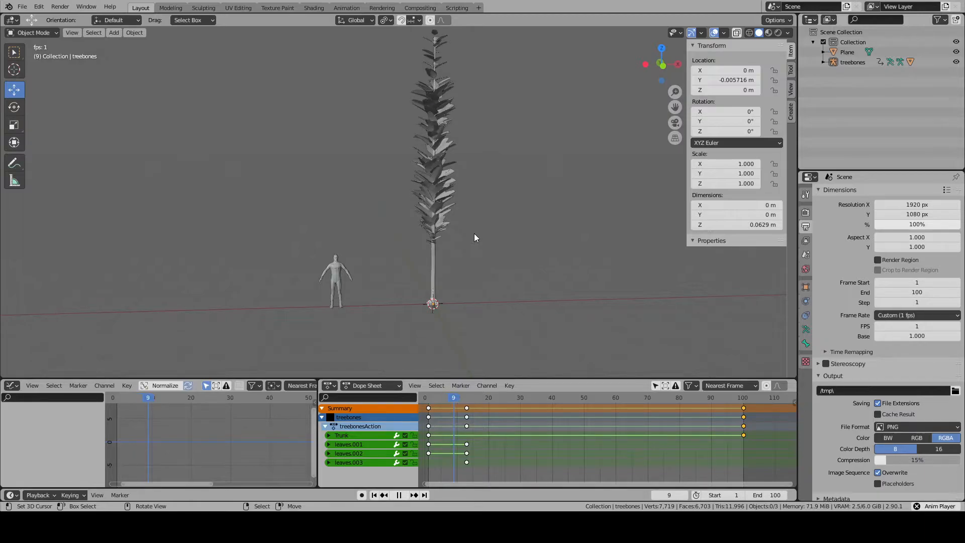
scroll(472, 240, "down", 3)
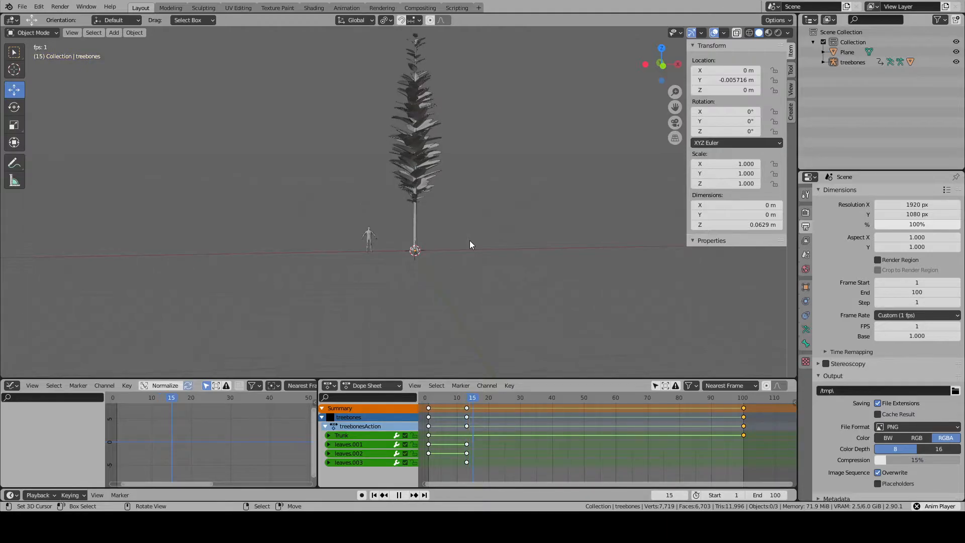
scroll(470, 240, "down", 3)
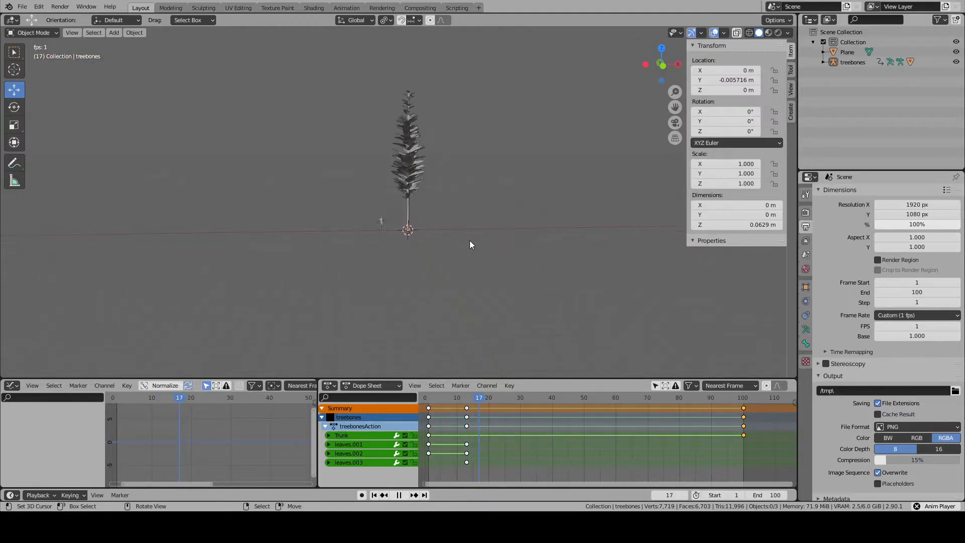
middle_click_drag(463, 187, 418, 307, "shift")
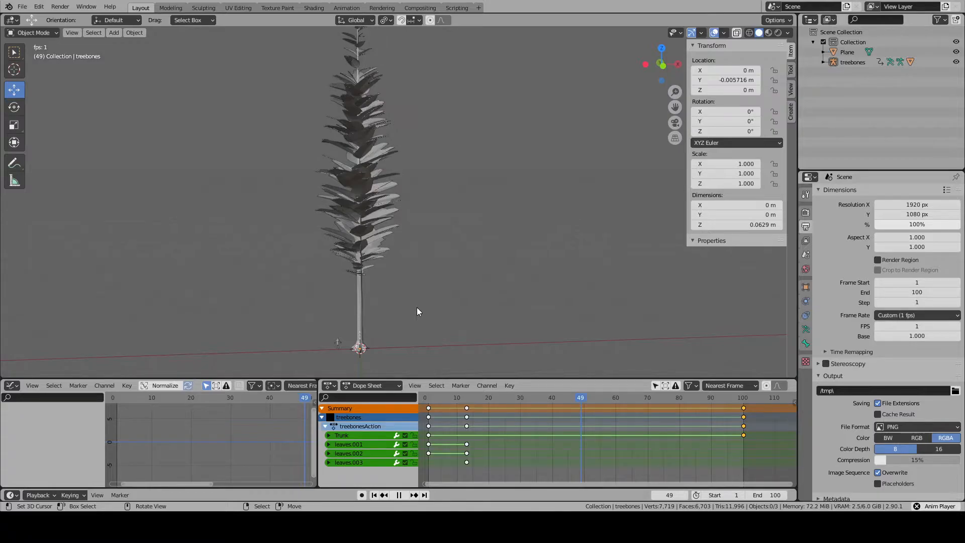
scroll(189, 423, "down", 7)
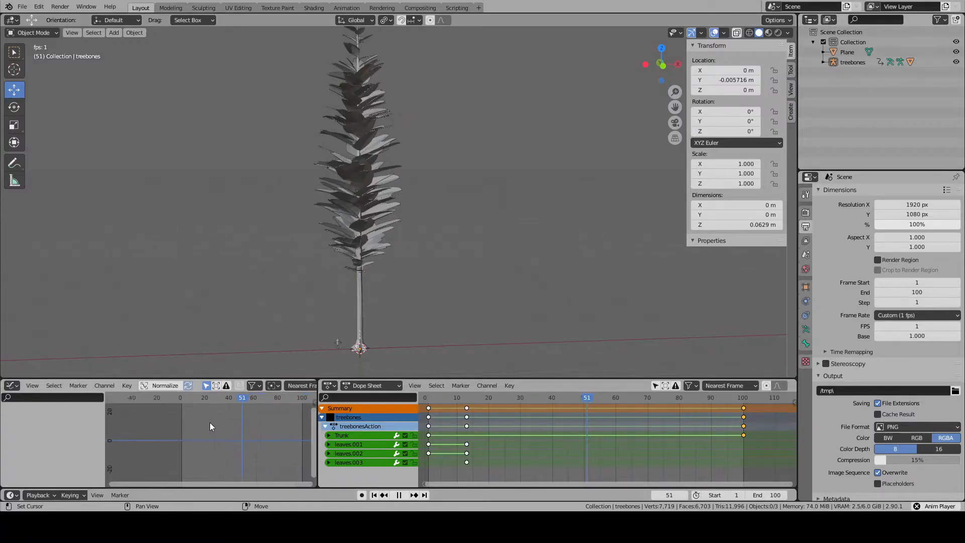
middle_click_drag(243, 427, 219, 430)
scroll(351, 296, "down", 2)
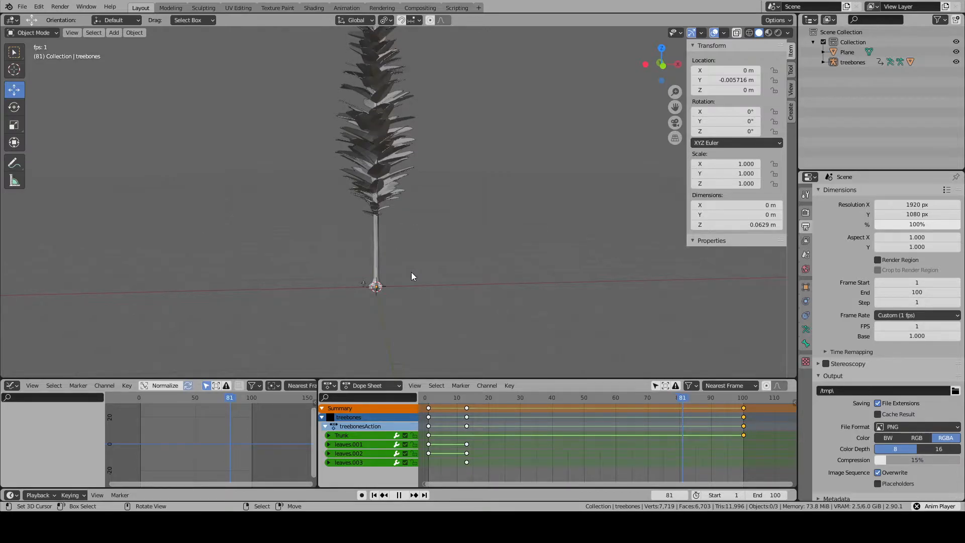
middle_click_drag(412, 277, 444, 298)
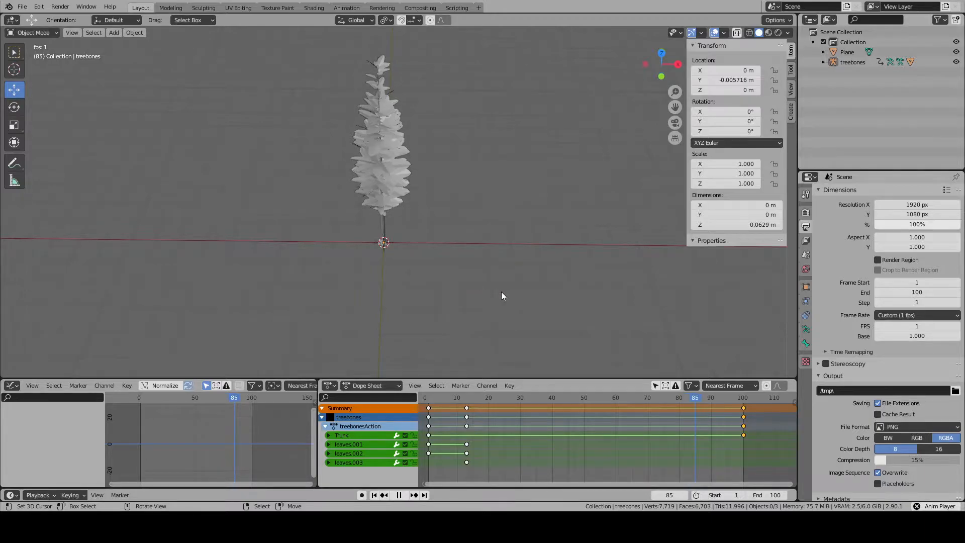
middle_click_drag(502, 295, 497, 235)
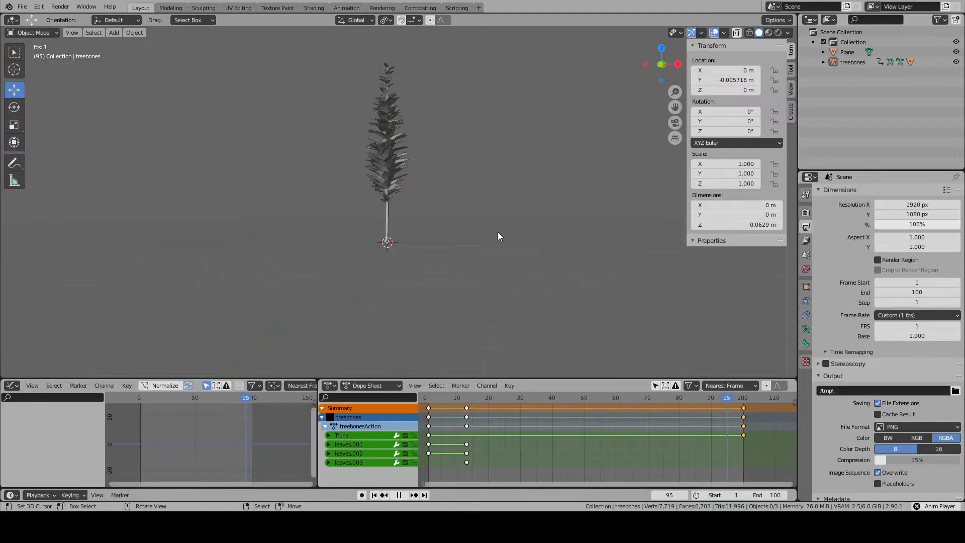
left_click(401, 495)
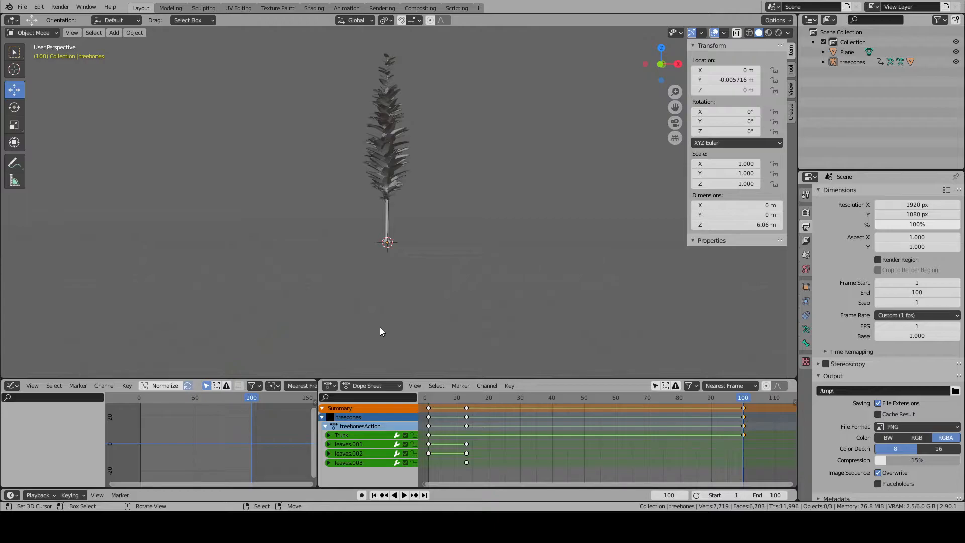
- Examine the full-grown fir at frame 100 from trunk base to crown, checking the douglarfir leaf mesh in Edit Mode
scroll(381, 328, "up", 8)
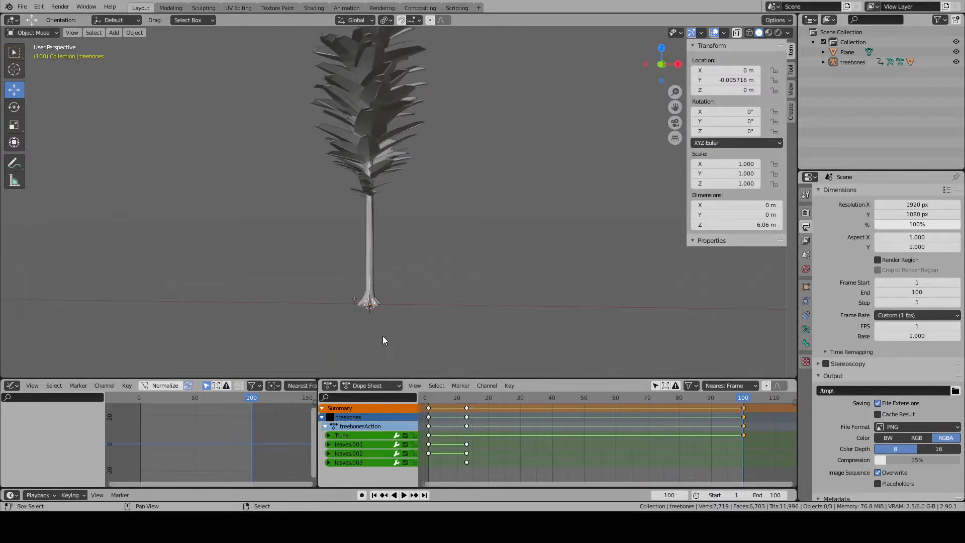
middle_click_drag(432, 273, 445, 120, "shift")
scroll(436, 222, "down", 3)
middle_click_drag(437, 222, 341, 231)
scroll(334, 236, "up", 8)
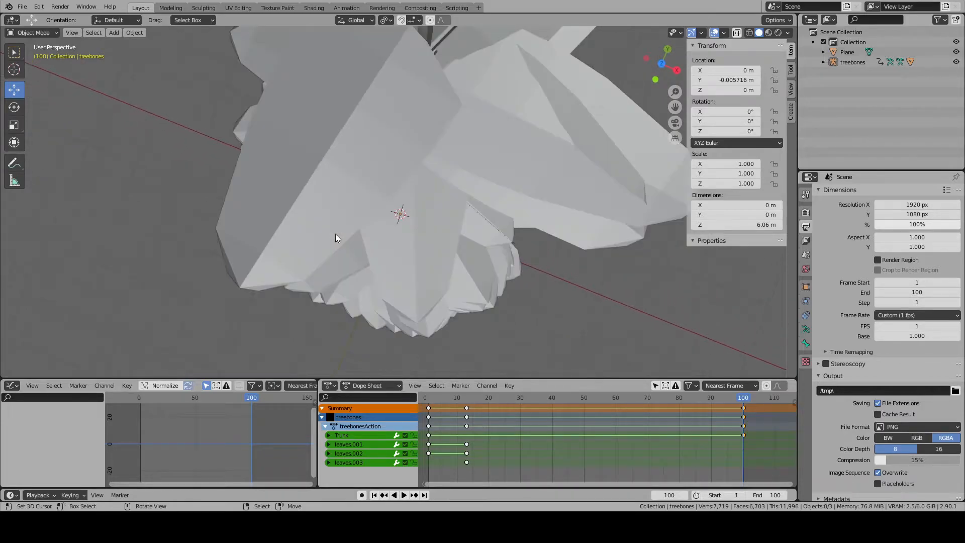
scroll(337, 237, "down", 8)
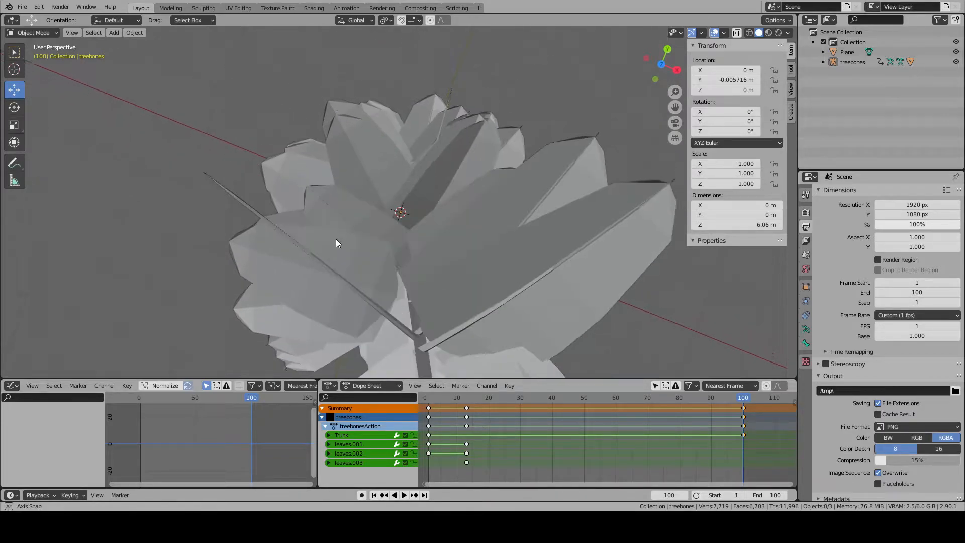
middle_click_drag(331, 236, 410, 134)
key("Tab")
key("Tab")
right_click(394, 127)
key("Tab")
right_click(393, 126)
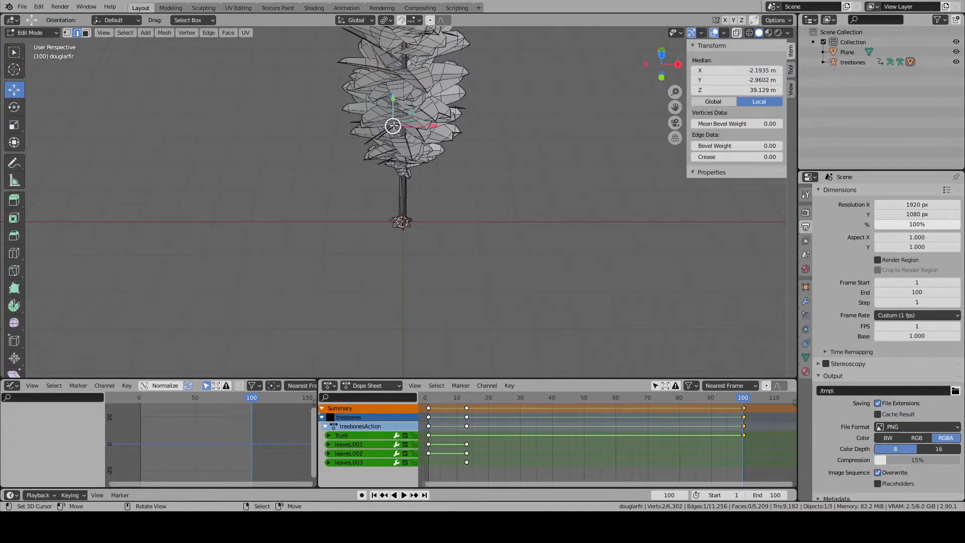
key("KP_Decimal")
scroll(395, 127, "down", 6)
middle_click_drag(395, 128, 385, 230)
key("Tab")
key("alt+a")
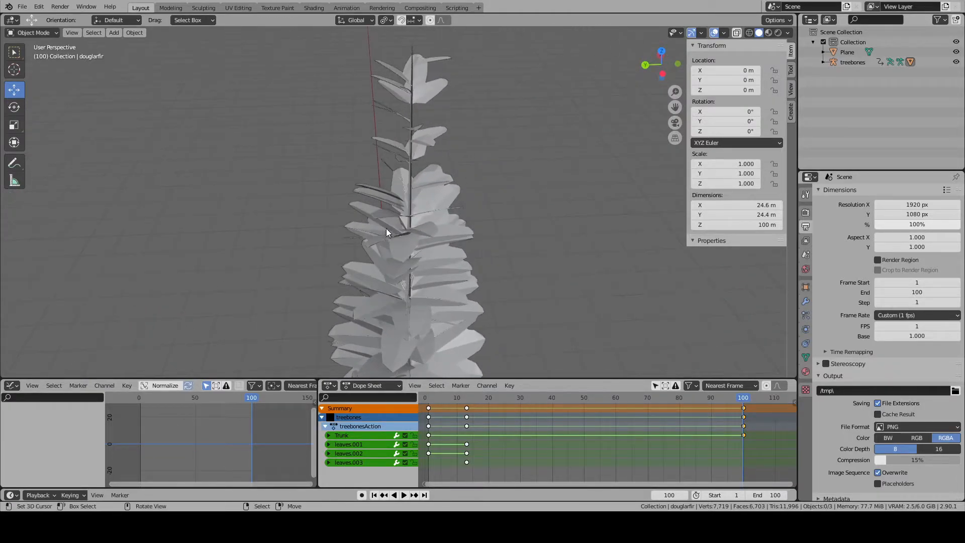
- Inspect the crown, middle foliage and lowest branches of the fir up close in both Object and Edit Mode
scroll(386, 231, "up", 5)
mouse_move(436, 207)
middle_mouse_down("shift")
mouse_move(451, 231)
mouse_move(387, 239)
mouse_move(451, 252)
mouse_move(237, 244)
mouse_move(396, 220)
mouse_move(441, 280)
mouse_move(483, 261)
mouse_move(367, 123)
mouse_move(397, 198)
mouse_move(418, 108)
mouse_move(408, 227)
mouse_move(450, 279)
mouse_move(421, 212)
mouse_move(430, 206)
middle_mouse_up("shift")
scroll(431, 206, "down", 1)
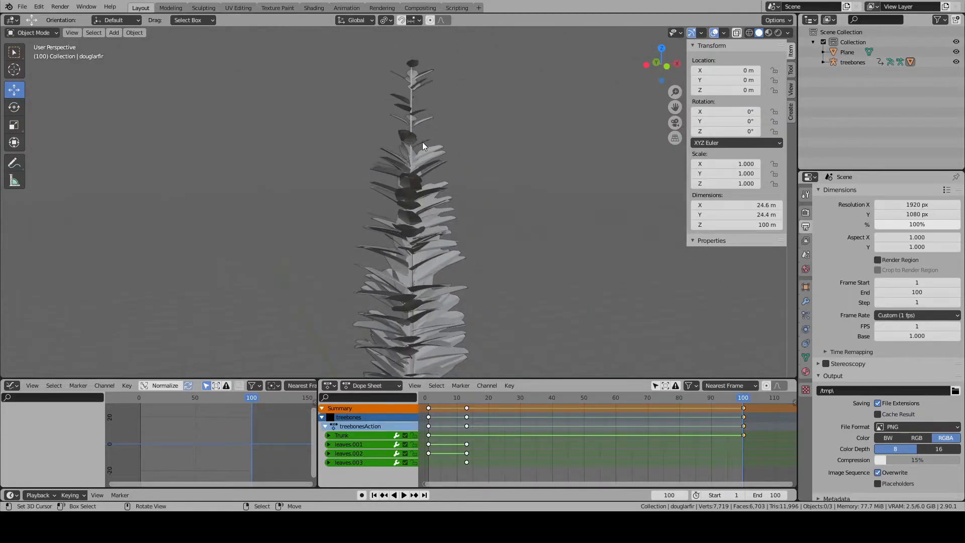
scroll(421, 142, "up", 1)
middle_click_drag(423, 143, 531, 251, "shift")
key("Tab")
key("KP_Decimal")
scroll(525, 185, "down", 7)
scroll(364, 234, "down", 8)
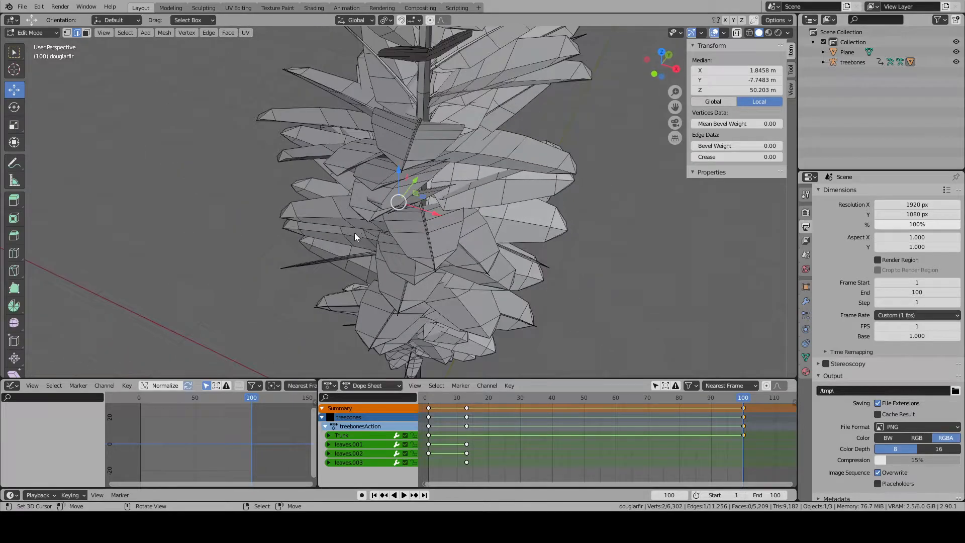
key("Tab")
scroll(441, 282, "up", 10)
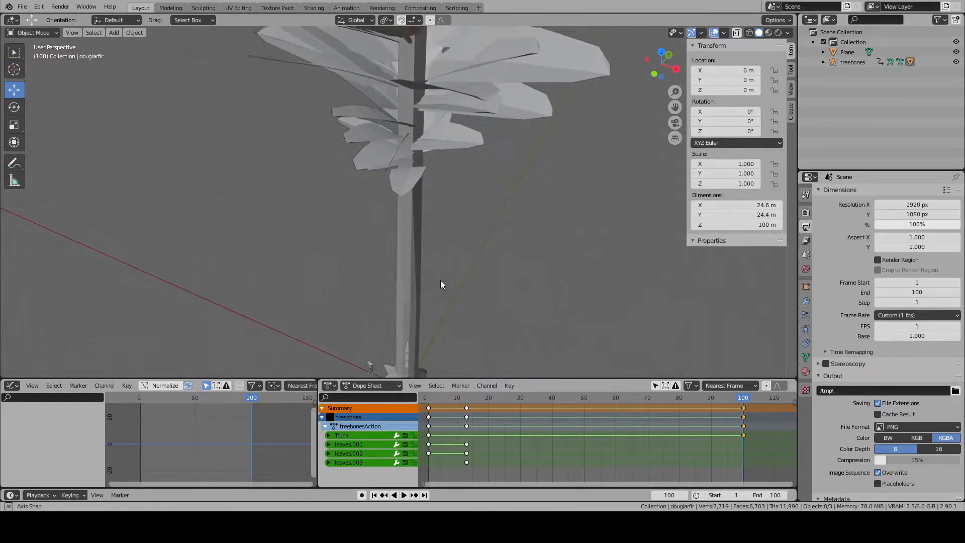
middle_click_drag(439, 244, 446, 267)
scroll(414, 249, "up", 5)
scroll(447, 267, "down", 5)
middle_click_drag(308, 269, 339, 336, "shift")
- Select the douglarfir mesh and review its leaf faces in Edit Mode and its whole silhouette in Object Mode
left_click(431, 232)
key("Tab")
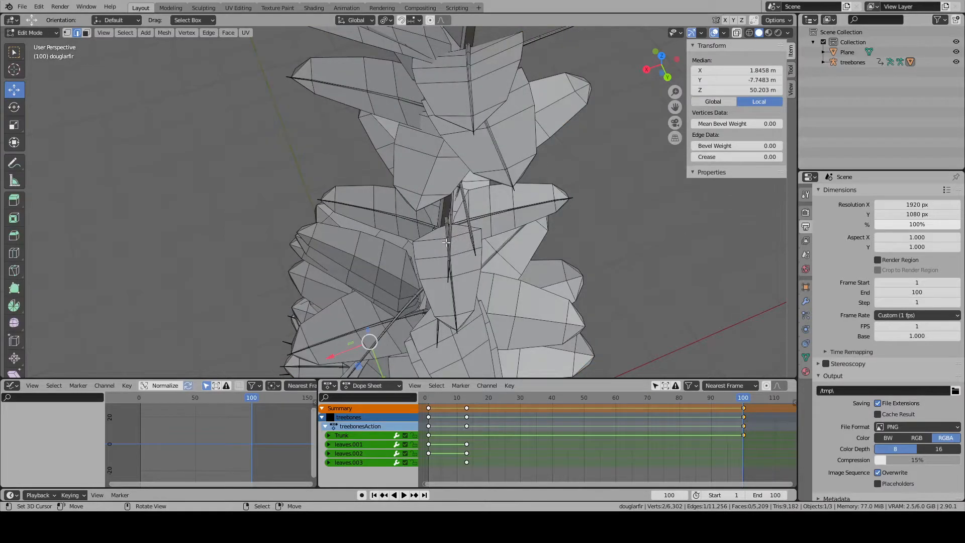
key("KP_Decimal")
scroll(446, 243, "down", 8)
middle_click_drag(446, 243, 412, 205)
scroll(412, 205, "down", 5)
key("Tab")
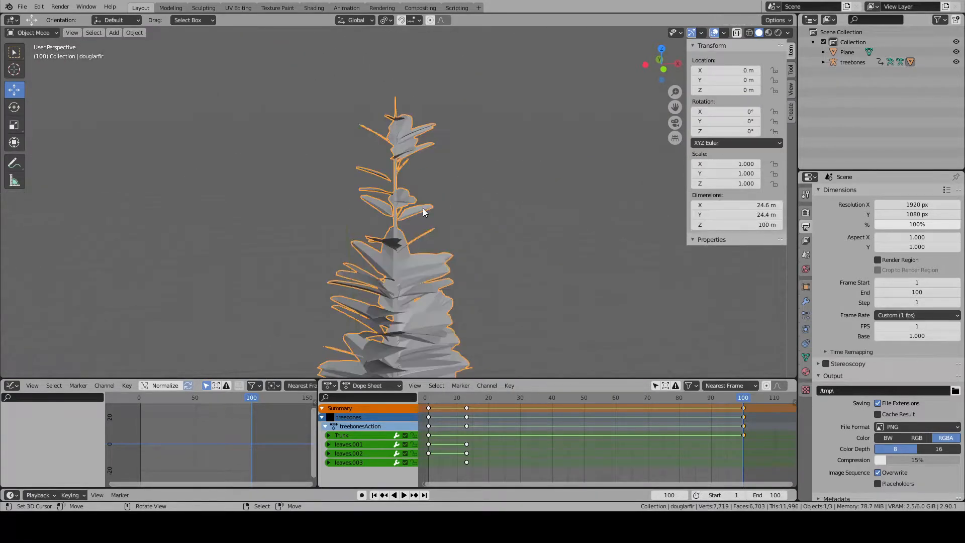
scroll(423, 208, "down", 5)
middle_click_drag(412, 285, 407, 221, "shift")
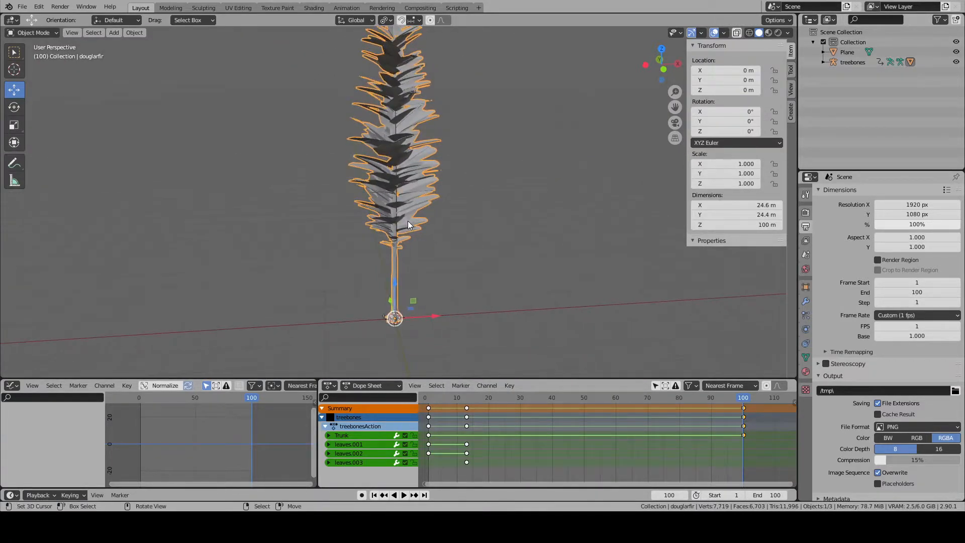
scroll(407, 221, "up", 4)
scroll(449, 258, "up", 1)
middle_click_drag(449, 258, 379, 203)
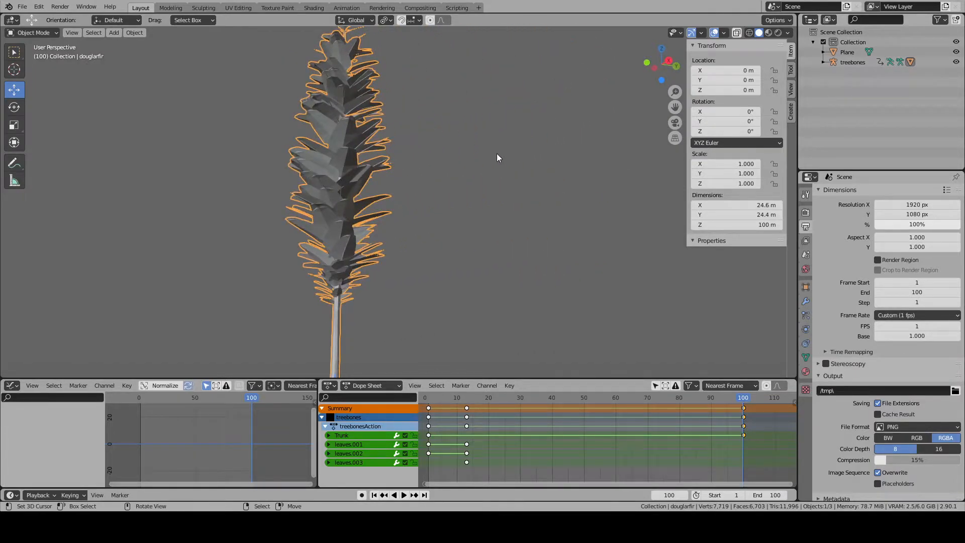
scroll(310, 309, "down", 4)
middle_click_drag(360, 85, 411, 174)
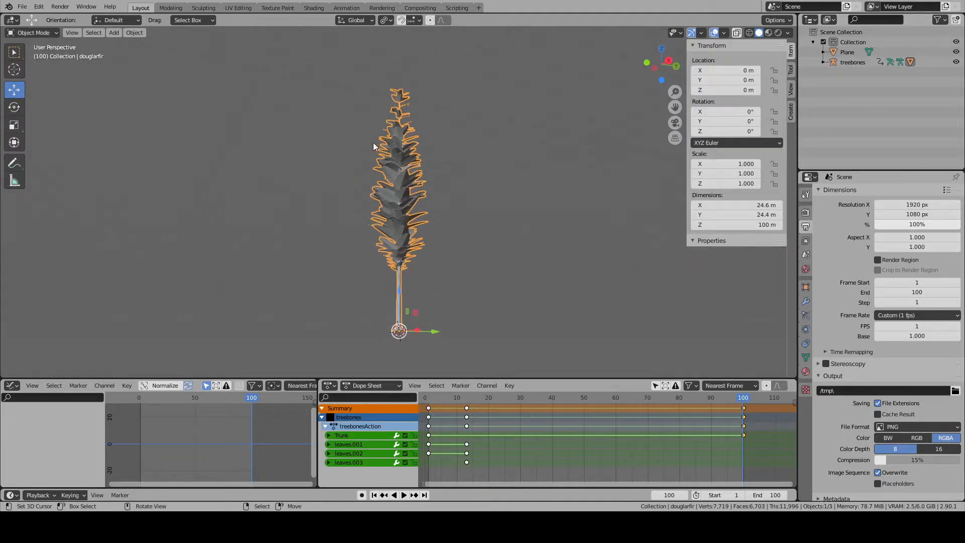
- Switch to the UV Editing workspace and select the entire fir mesh to display all of its UV islands
left_click(239, 7)
key("a")
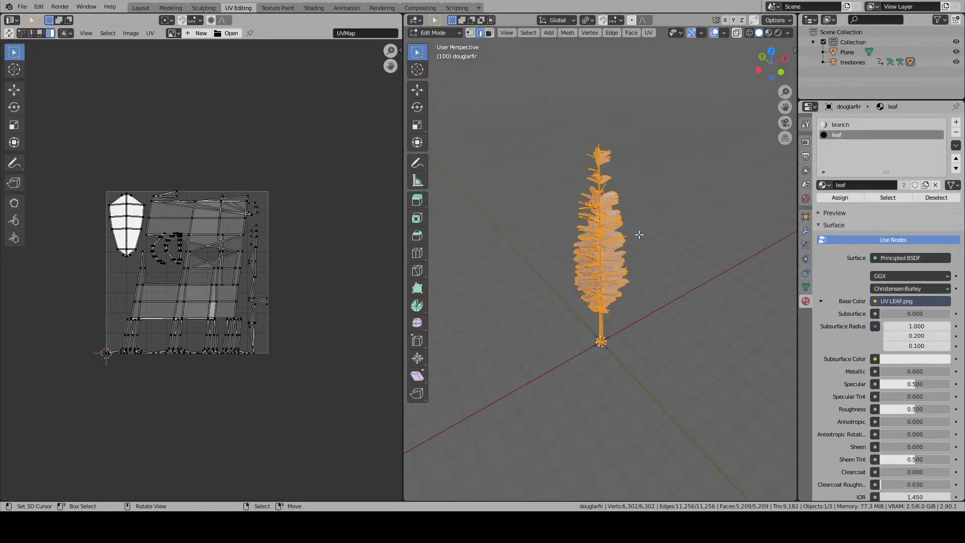
scroll(233, 269, "up", 3)
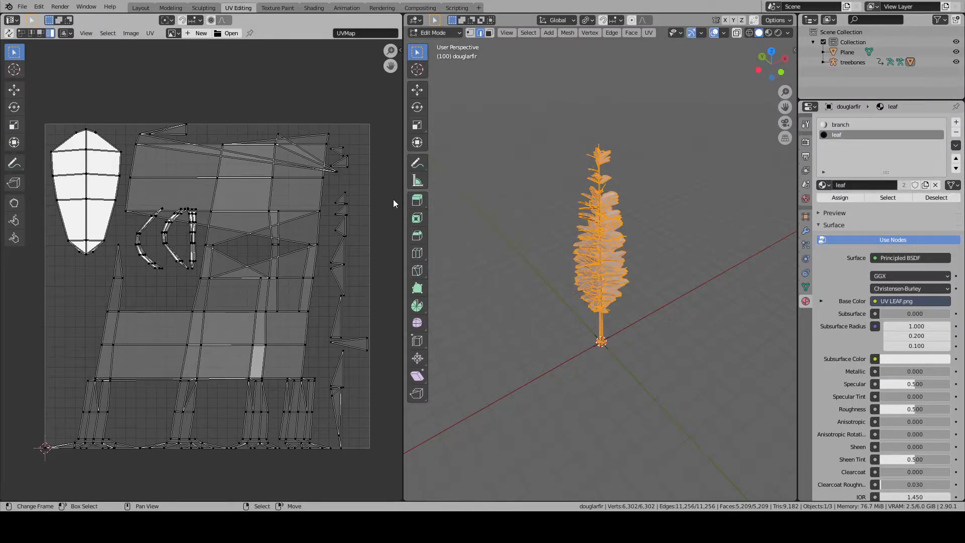
key("alt+a")
scroll(503, 201, "up", 3)
key("a")
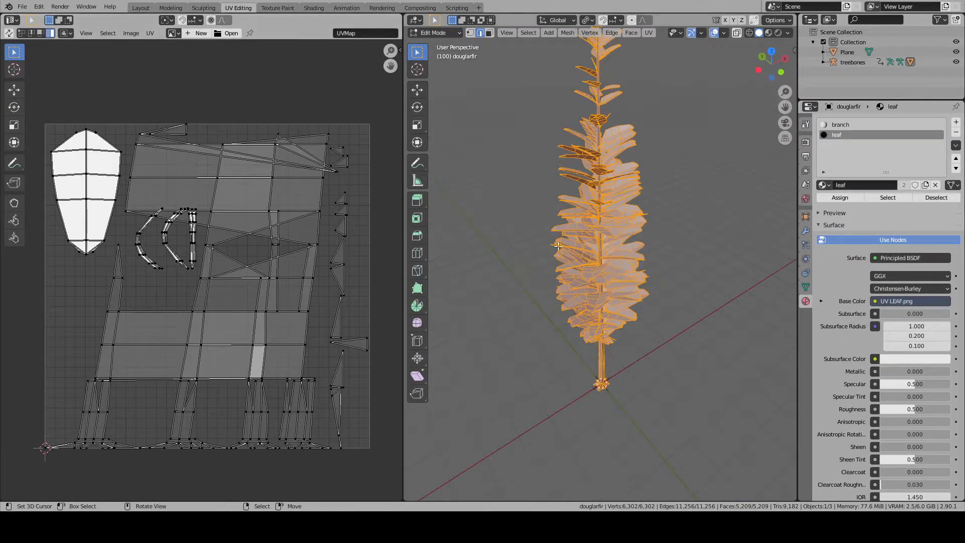
- Select only the linked trunk geometry and unwrap it with Smart UV Project at an angle limit of 66
key("alt+a")
key("l")
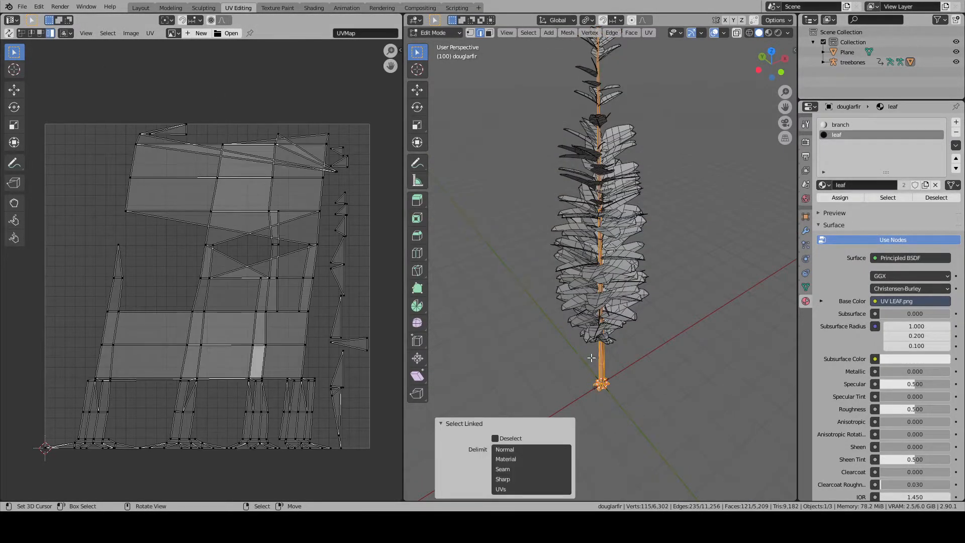
key("u")
left_click(593, 361)
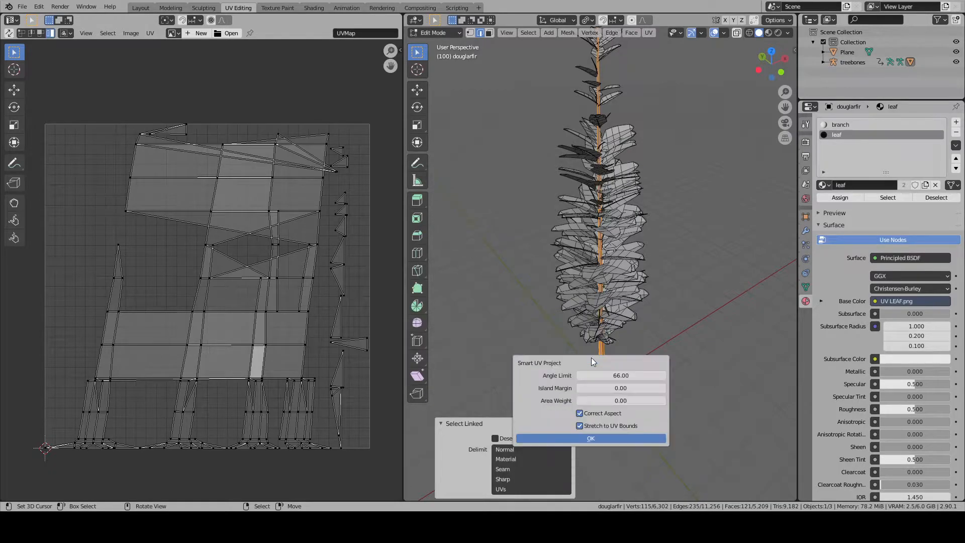
left_click(591, 439)
- Select the whole fir mesh and pick only the linked trunk and branch islands in the UV layout, leaving the leaf islands unselected
key("alt+a")
key("a")
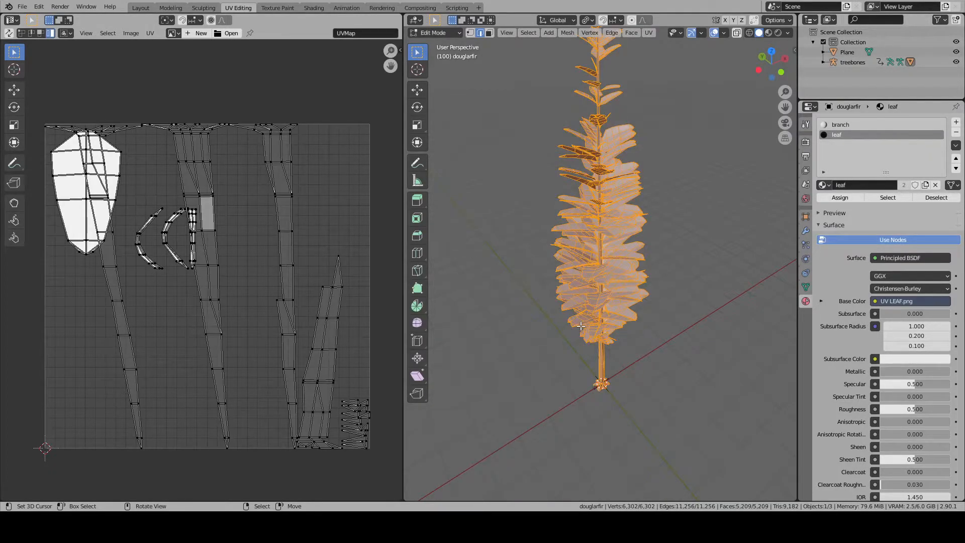
key("l")
key("l")
key("l")
key("l")
key("l")
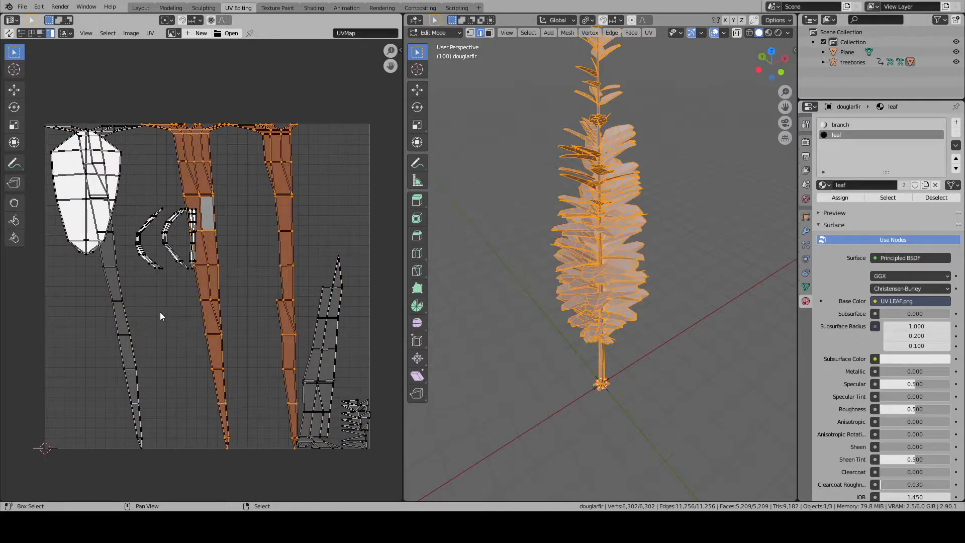
key("l")
key("l")
key("l")
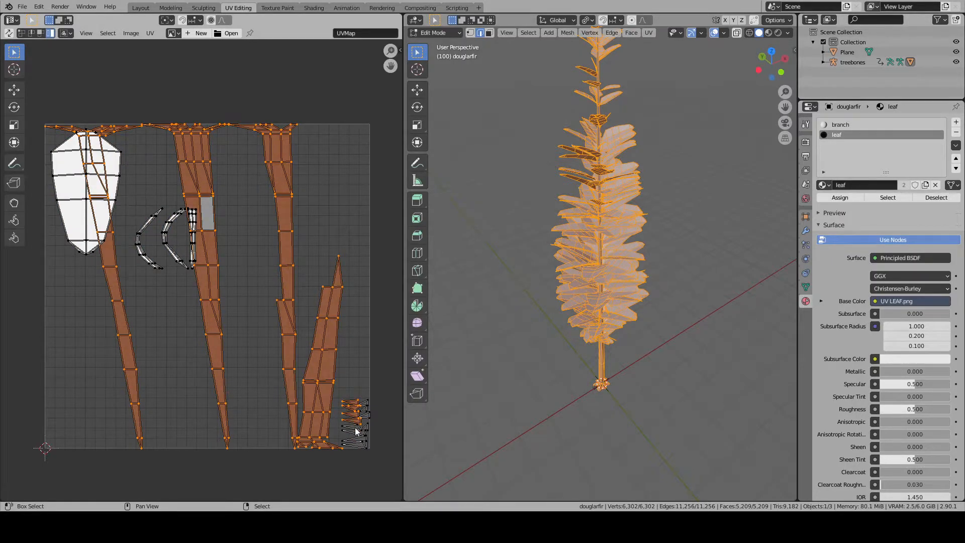
- Flip the selected trunk UV islands vertically by scaling them by -1 along Y
key("r")
left_click(332, 367)
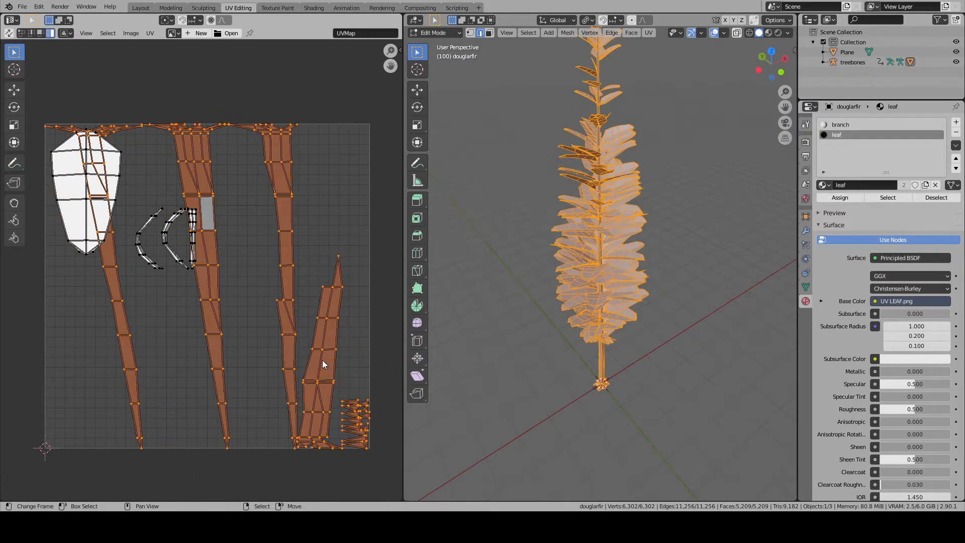
key("s")
key("y")
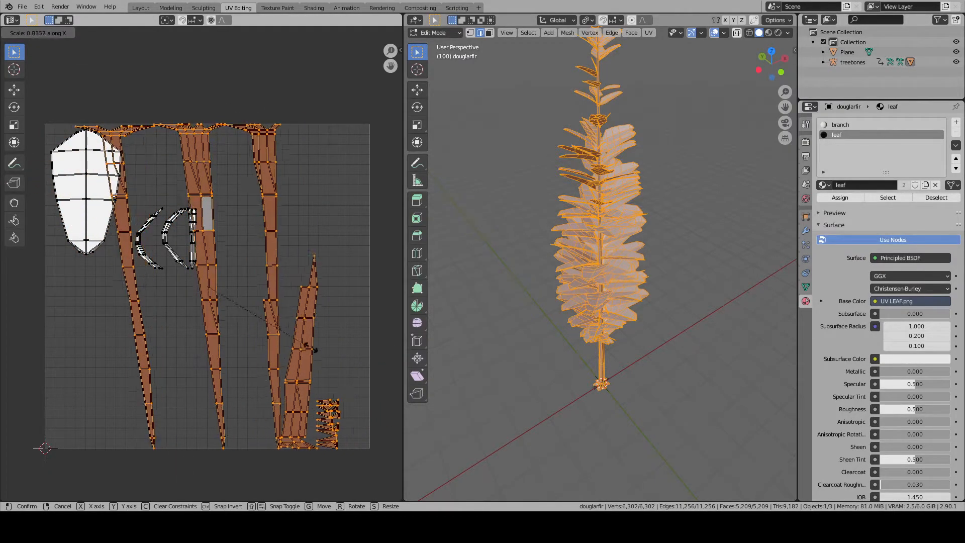
type("180")
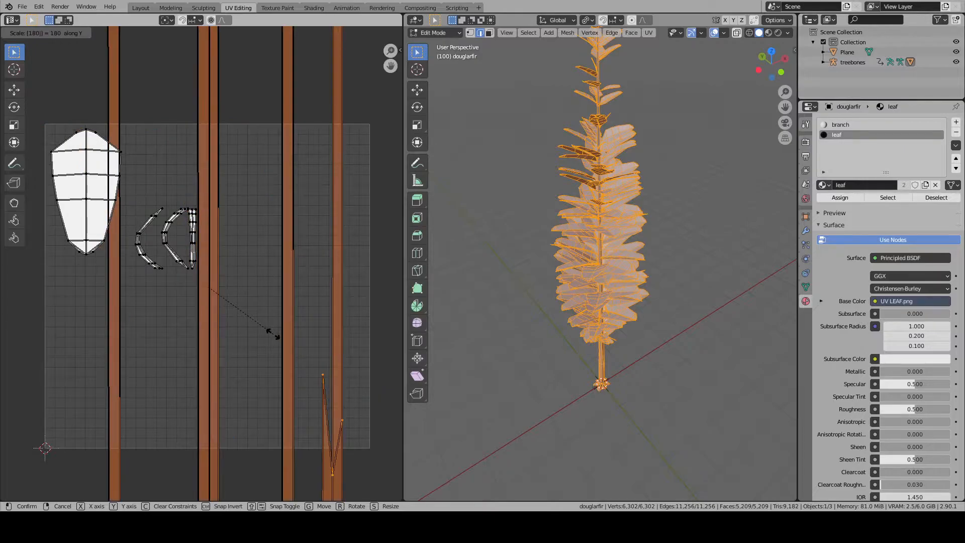
key("BackSpace")
key("BackSpace")
key("BackSpace")
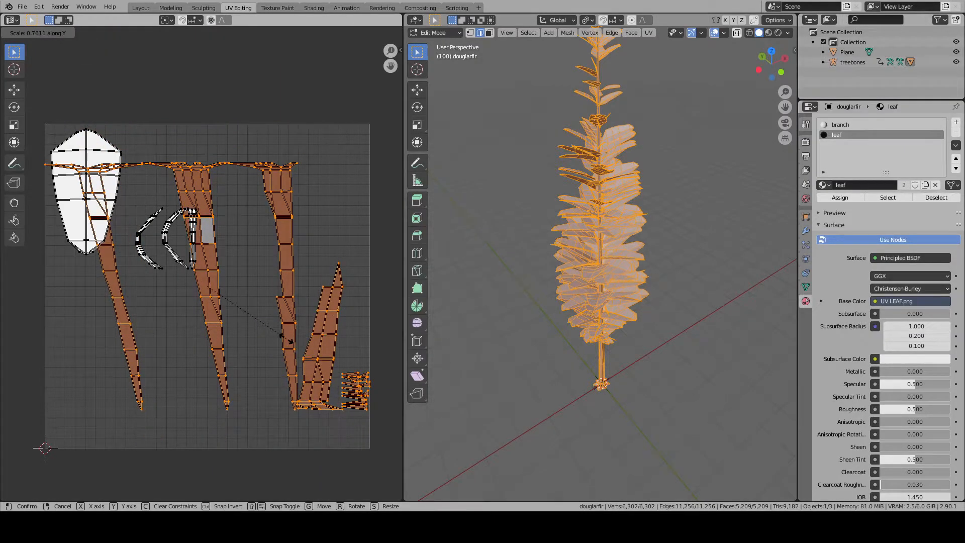
type("-1")
key("Return")
middle_click_drag(274, 338, 270, 279)
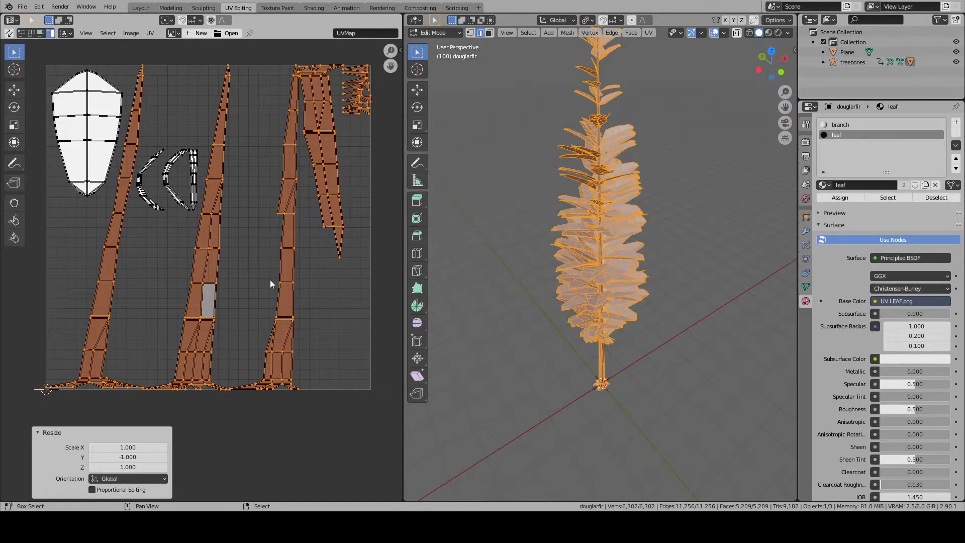
- Deselect all geometry and return to the Layout workspace with the fir in Object Mode
key("alt+a")
key("alt+a")
key("a")
key("alt+a")
key("a")
key("alt+a")
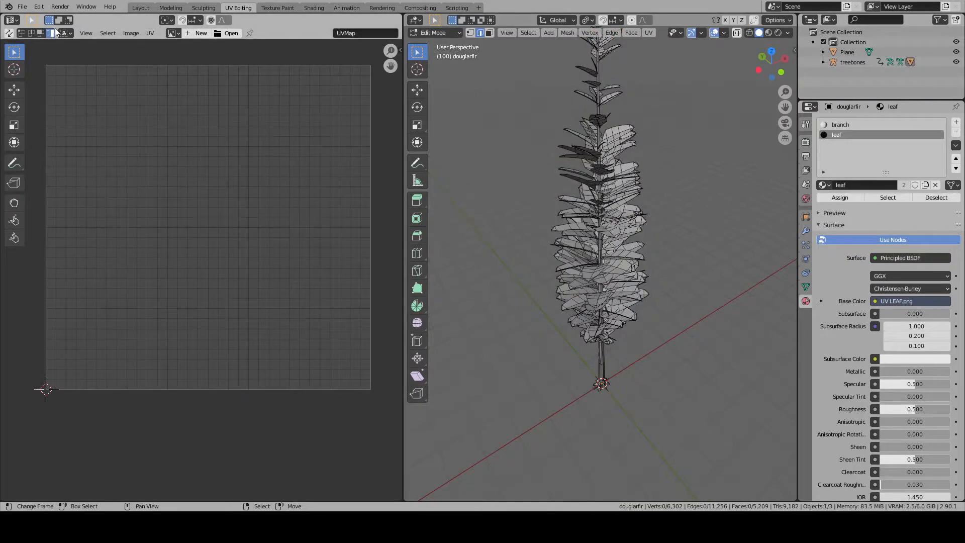
left_click(141, 8)
key("Tab")
key("Tab")
- Check the whole fir in the viewport and export it in FBX format
key("alt+a")
middle_click_drag(446, 233, 480, 262)
scroll(389, 298, "up", 2)
right_click(401, 318, "shift")
middle_click_drag(402, 318, 400, 248, "shift")
key("alt+a")
scroll(413, 244, "up", 1)
right_click(409, 242)
left_click(21, 9)
mouse_move(62, 152)
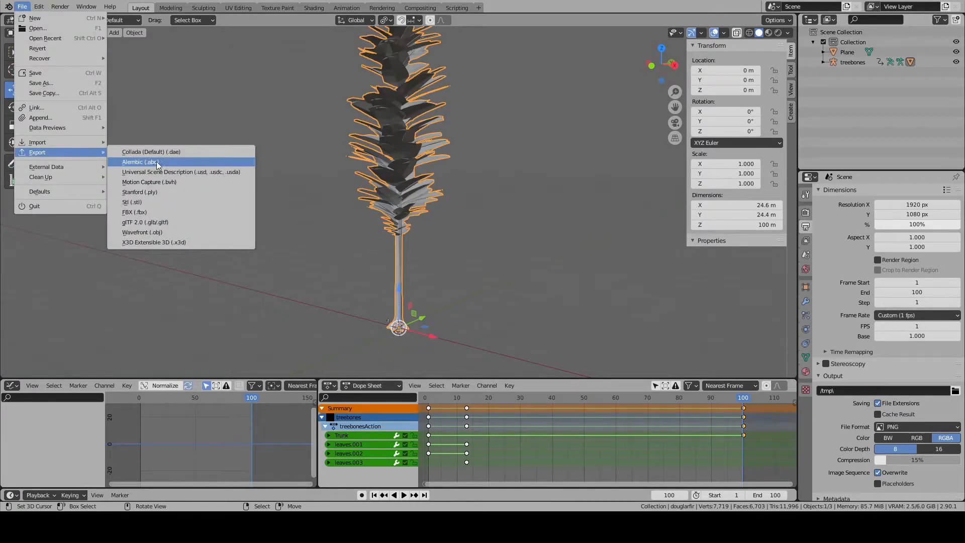
left_click(157, 211)
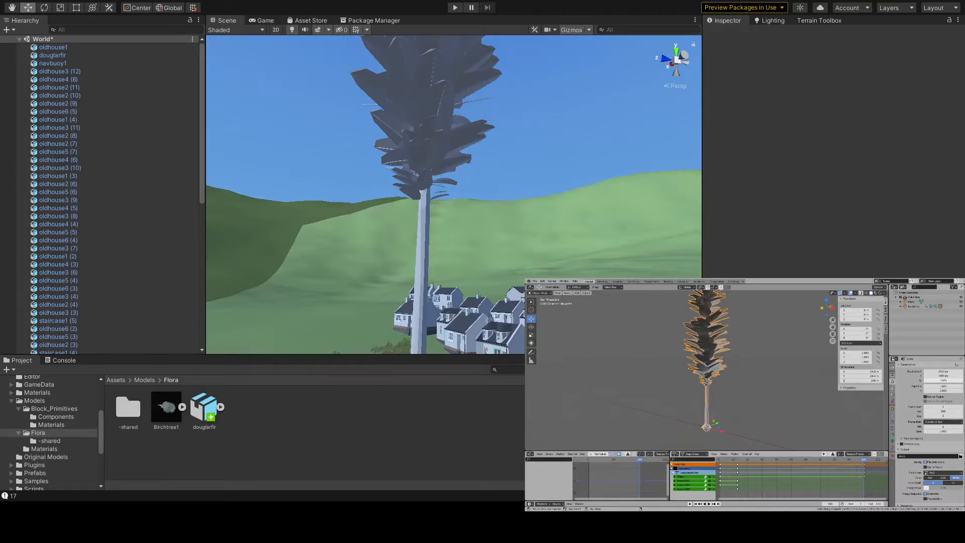
- Switch to Unity, check the fir in the scene, and show the contents and import settings of the douglarfir model asset
middle_click_drag(488, 243, 460, 306)
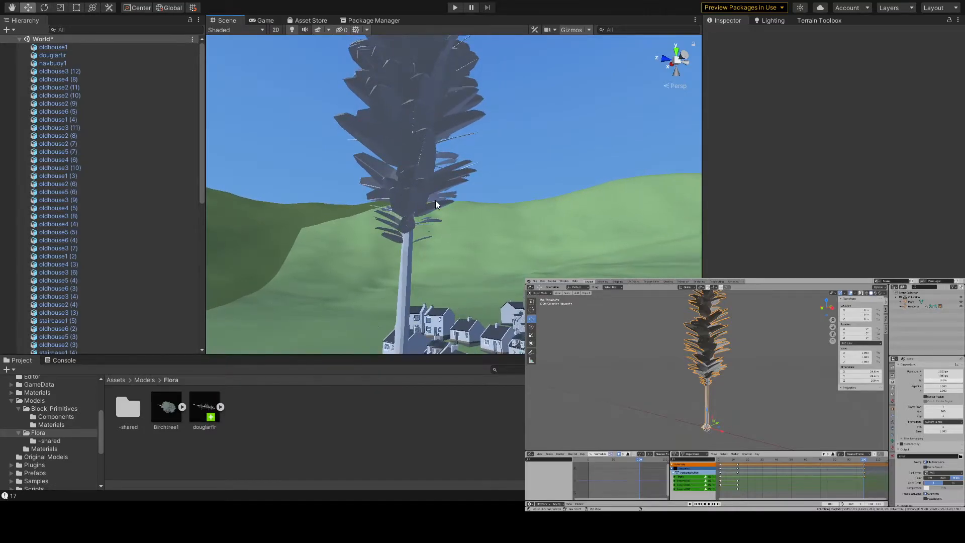
left_click(416, 193)
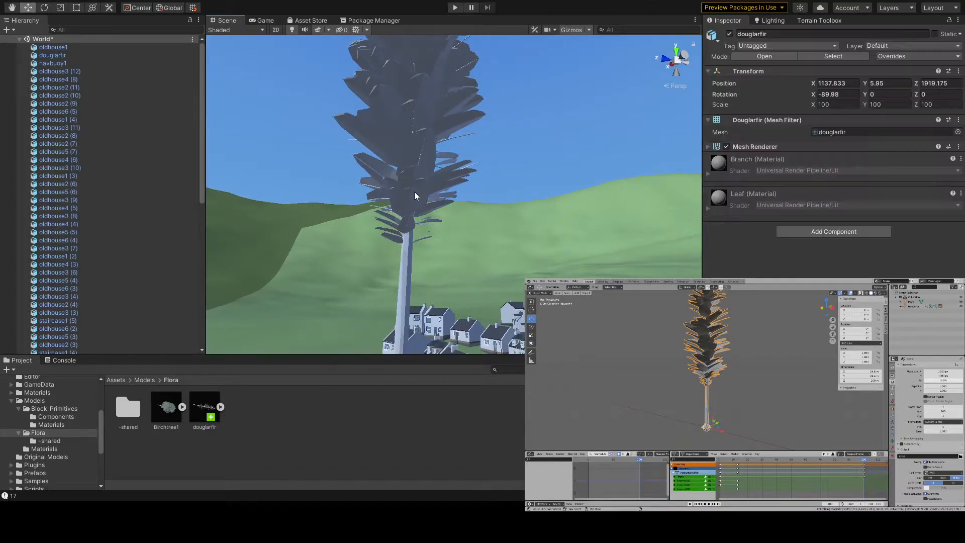
left_click(220, 407)
left_click(206, 407)
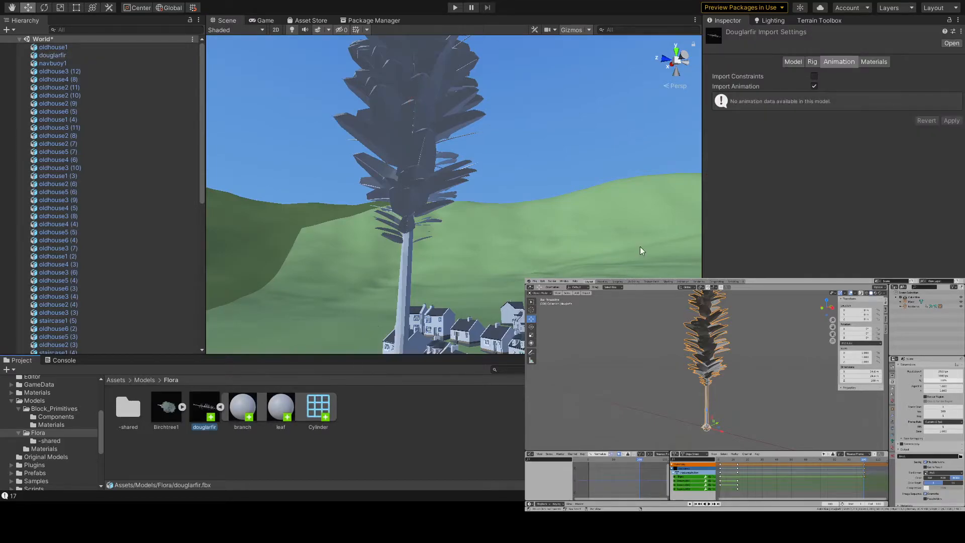
- Remap the douglarfir model's leaf material to Billboard and apply the import settings
left_click(870, 61)
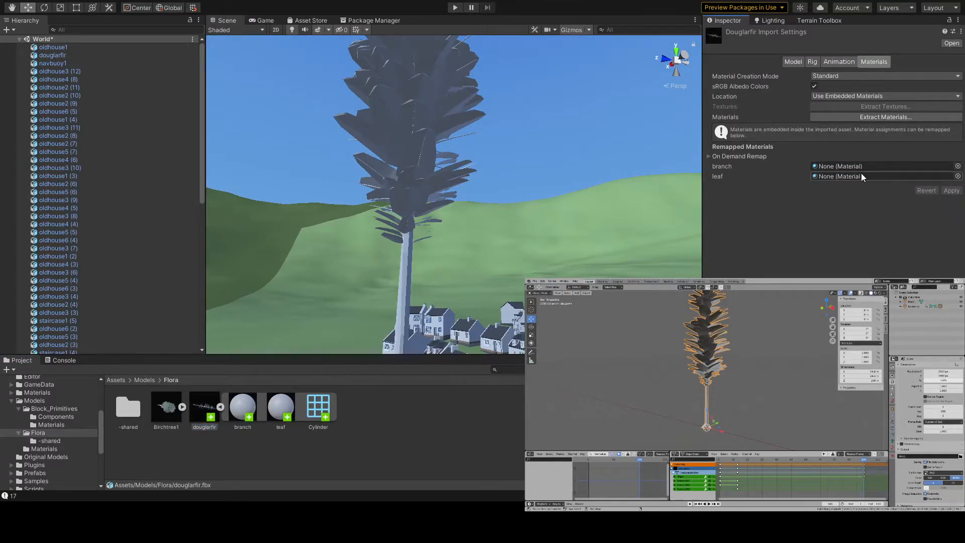
left_click(959, 176)
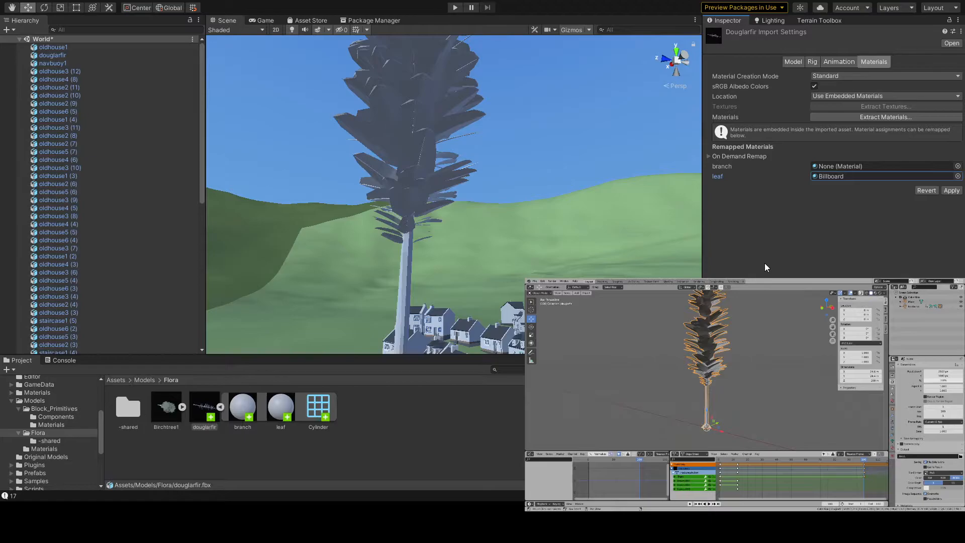
left_click(952, 191)
middle_click_drag(542, 210, 602, 153)
- Remap the model's branch material to birchbark, apply the import settings, and check the trunk up close in the scene
left_click(930, 166)
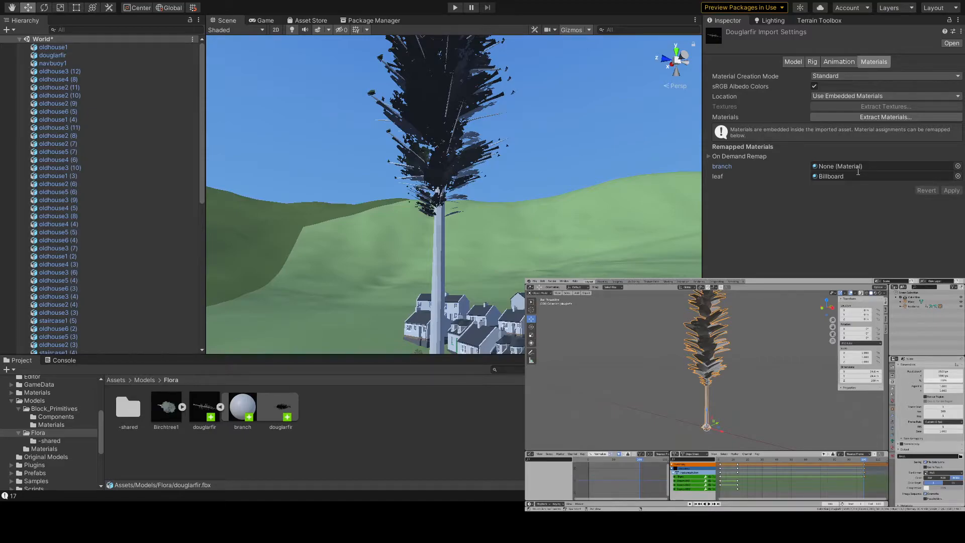
left_click(795, 220)
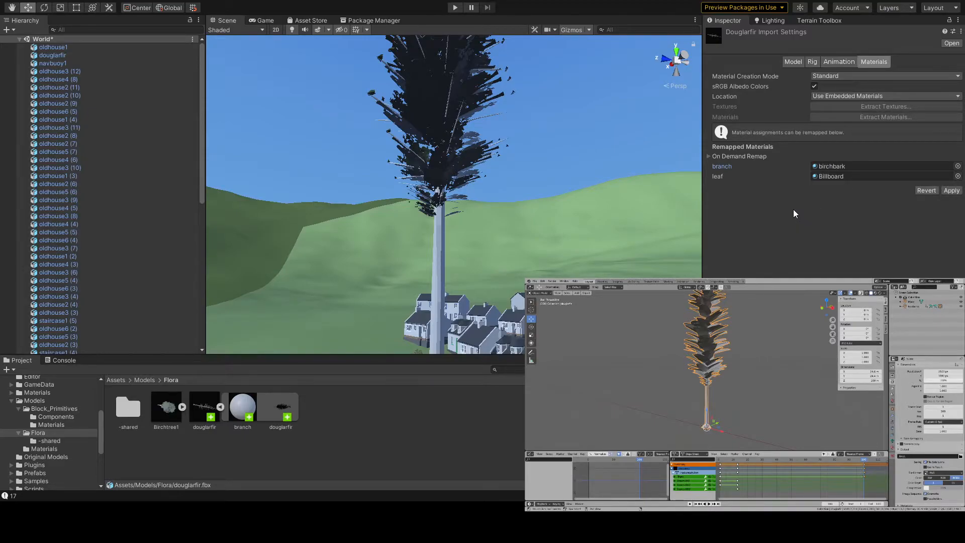
left_click(949, 190)
right_click_drag(528, 229, 491, 382)
key("w")
key("w")
key("s")
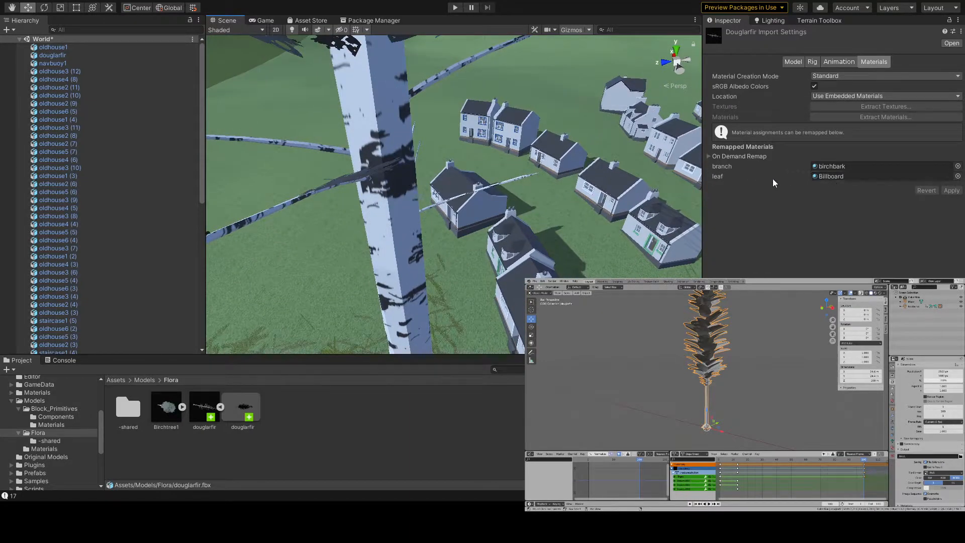
- Set the Billboard leaf material's Two-Sided option to Yes and check the whole fir from a distance
left_click(831, 177)
double_click(831, 177)
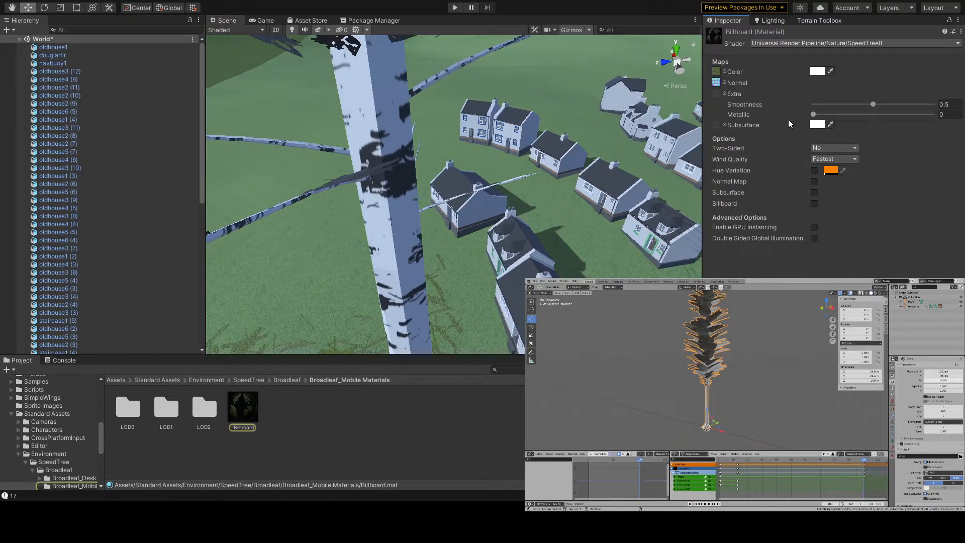
left_click(850, 148)
left_click(839, 170)
right_click_drag(486, 222, 820, 83)
key("s")
key("s")
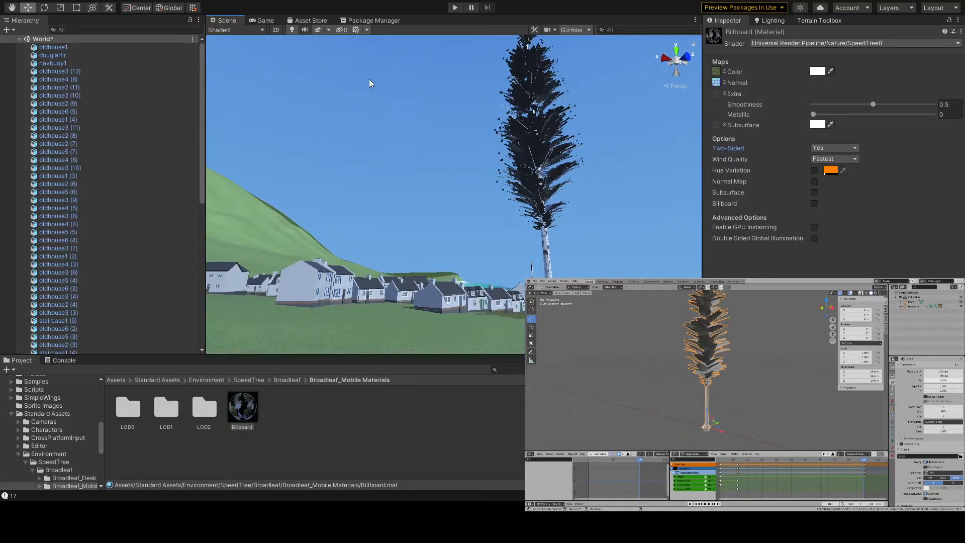
- Run the World scene in Play mode and walk through the village toward the fir to judge it from afar
left_click(370, 82)
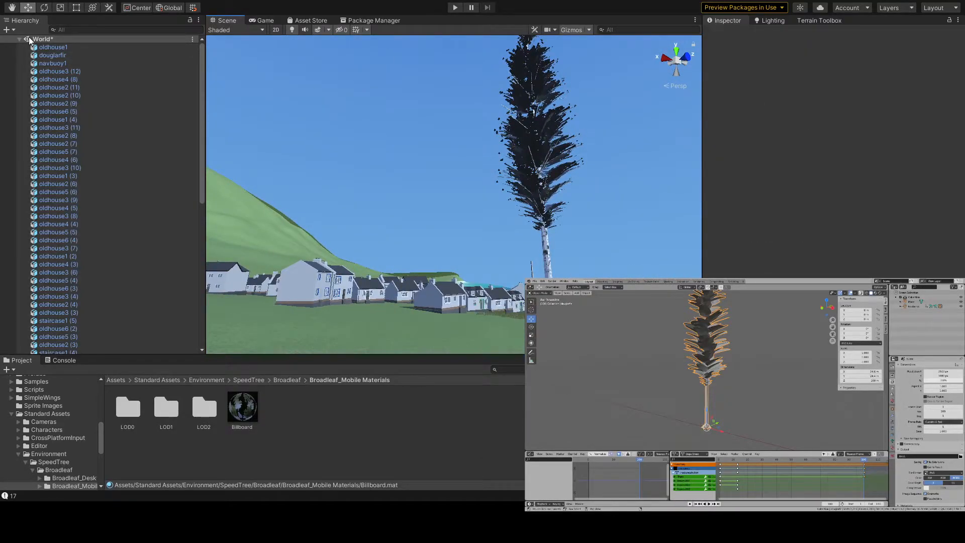
left_click(457, 9)
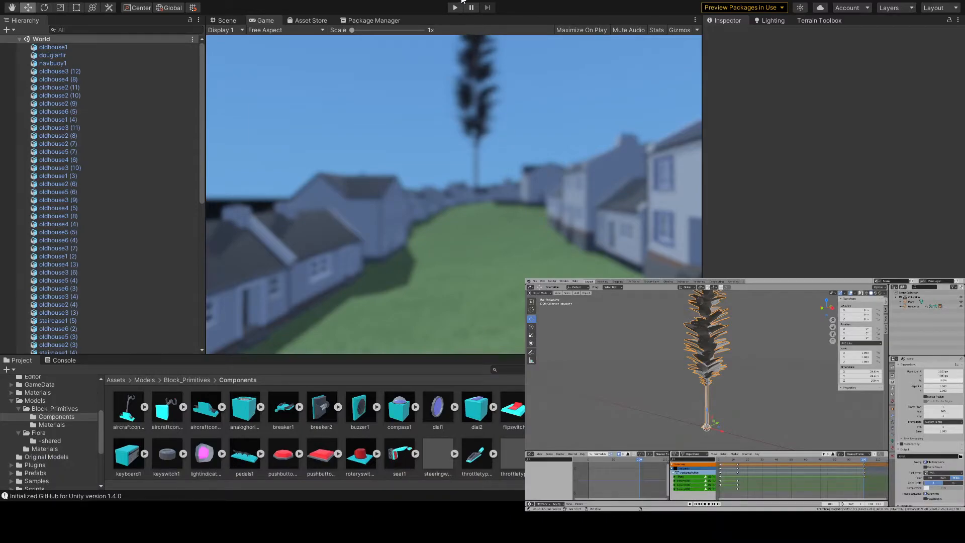
left_click(456, 8)
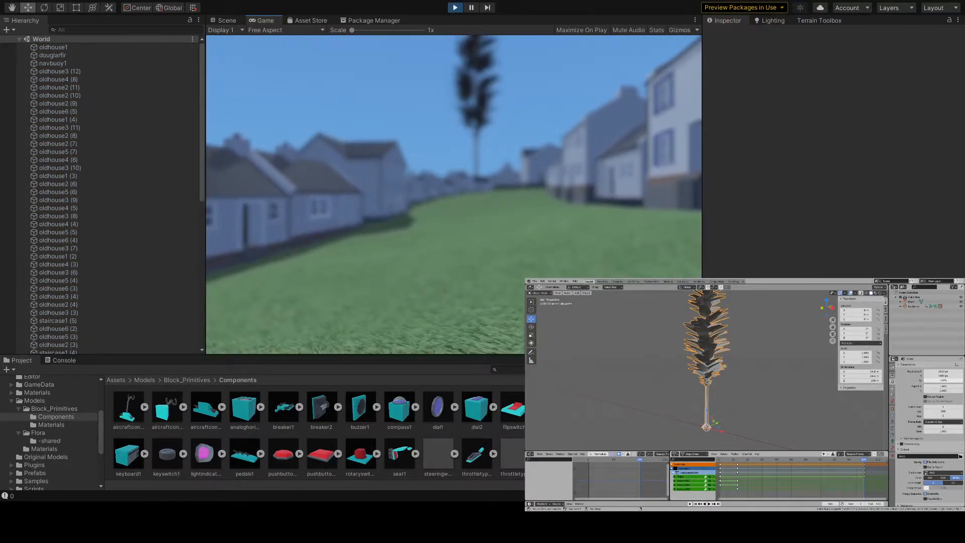
key("w")
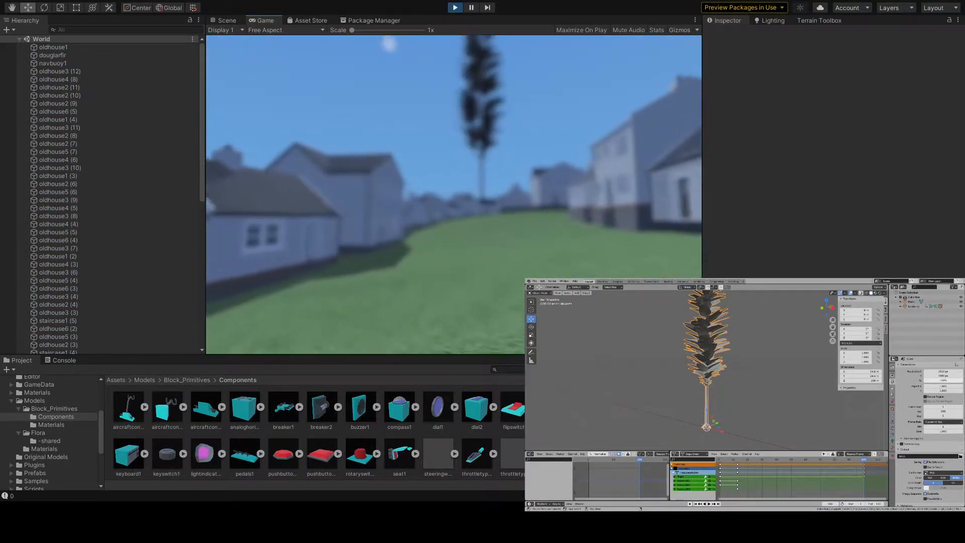
key("w")
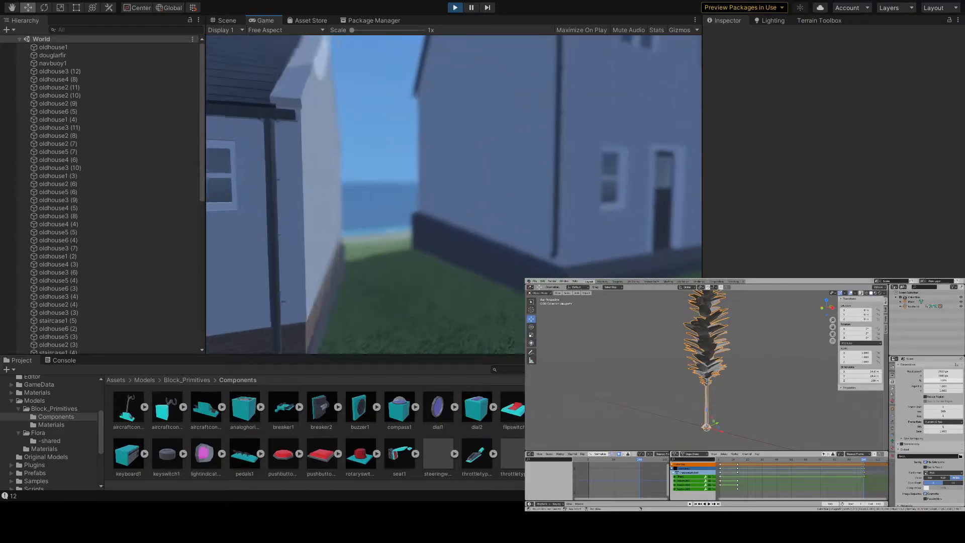
key("w")
key("w")
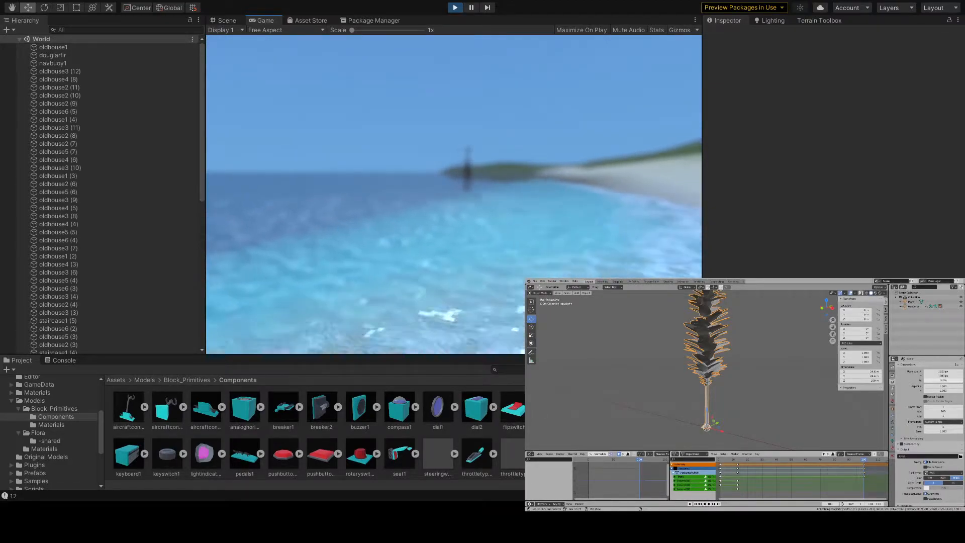
key("w")
key("w")
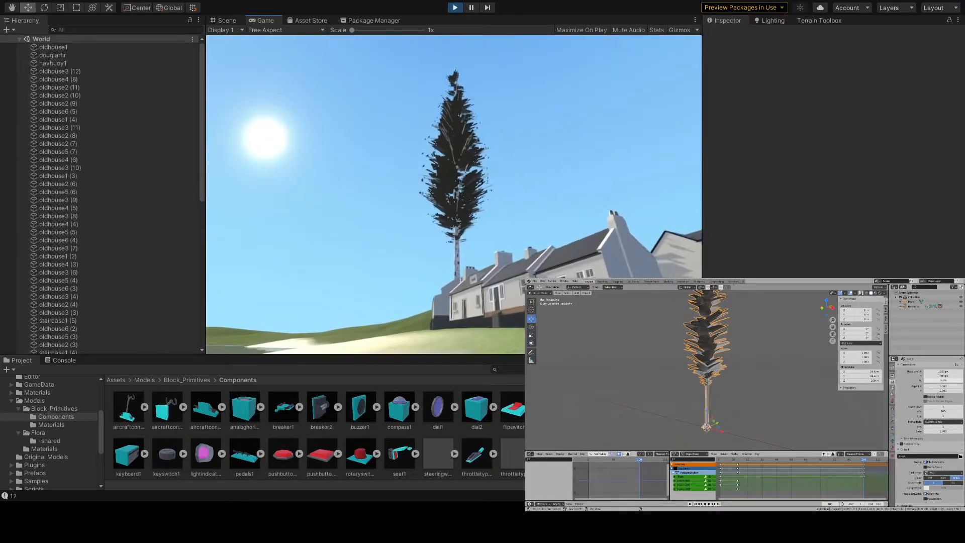
key("w")
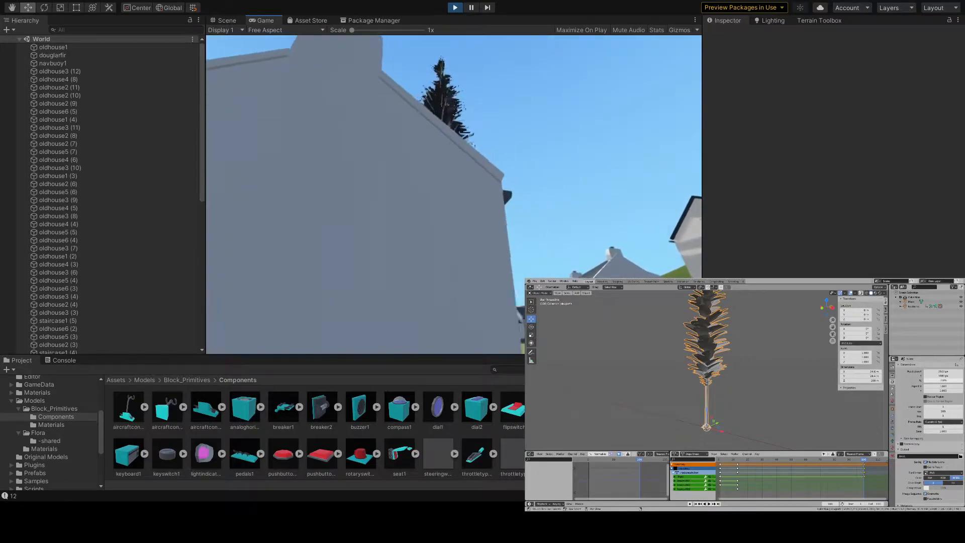
key("w")
key("w")
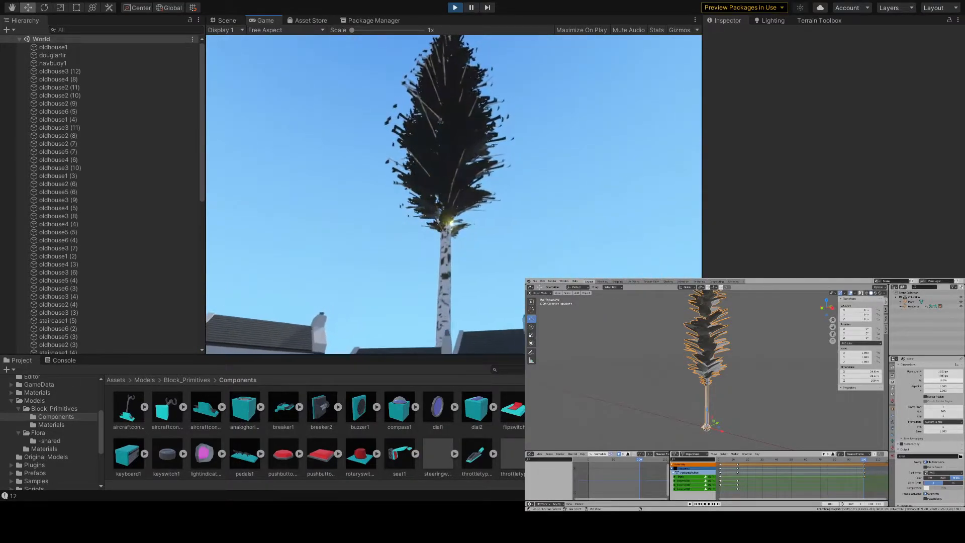
- Examine the fir's crown from underneath and its bark-textured trunk base up close in the running game
key("w")
key("w")
key("w")
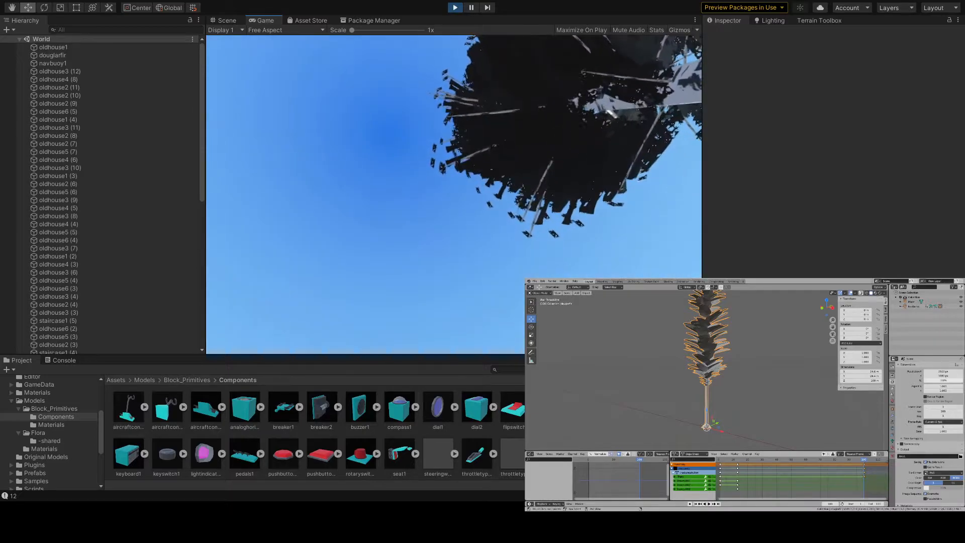
key("w")
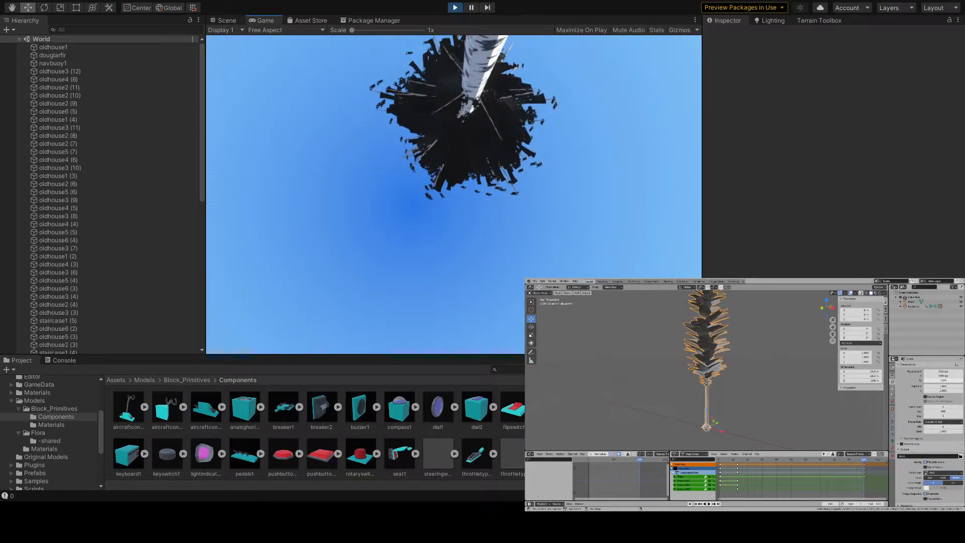
key("s")
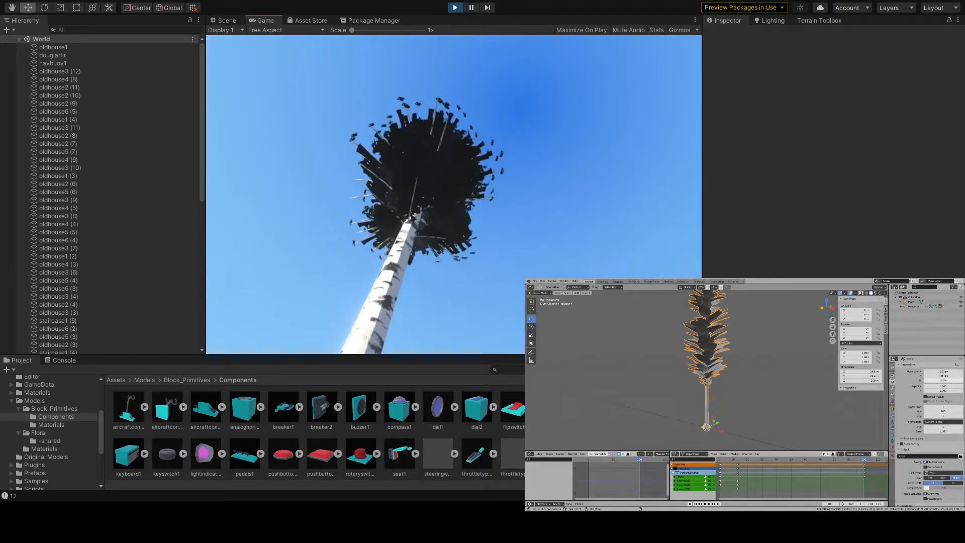
key("w")
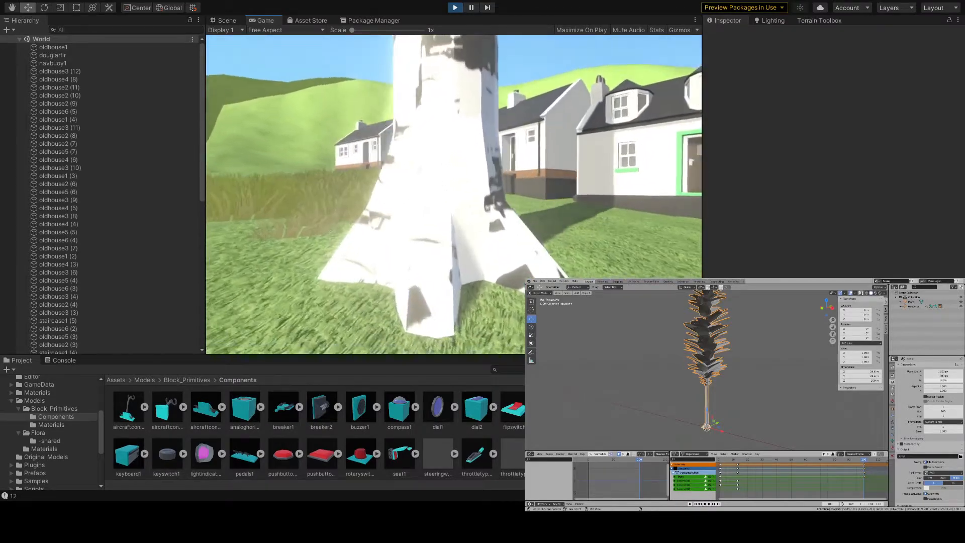
key("a")
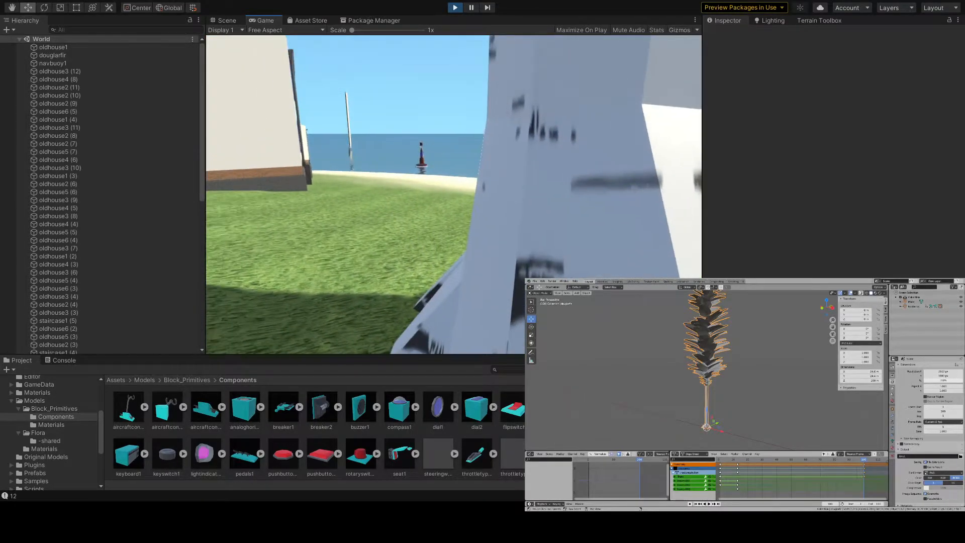
- Circle the fir's base in the running game and examine the birch bark texture along the trunk from several sides
key("s")
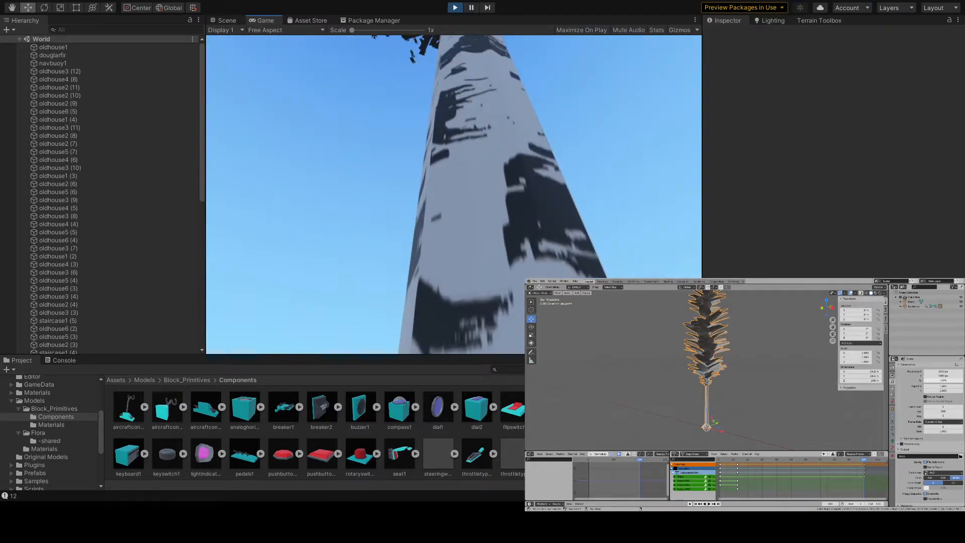
key("w")
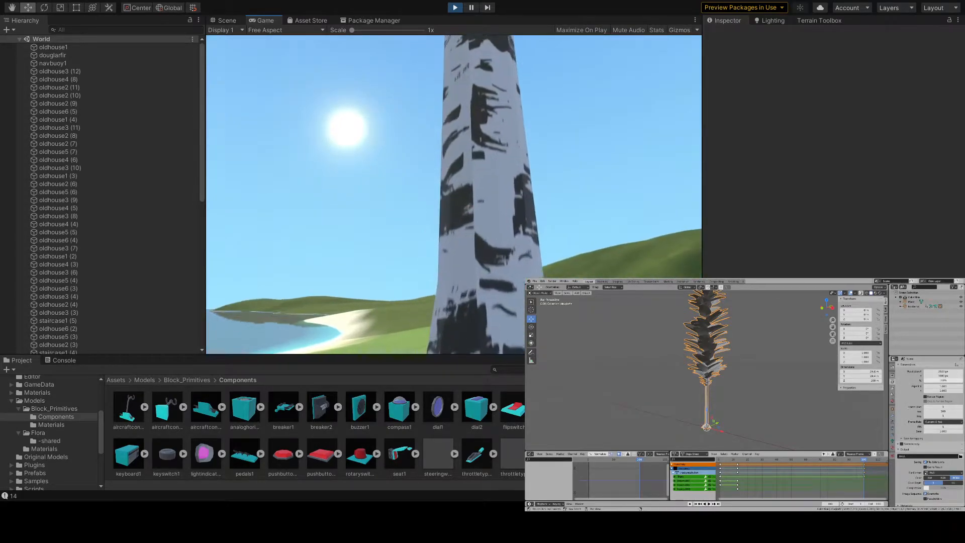
key("s")
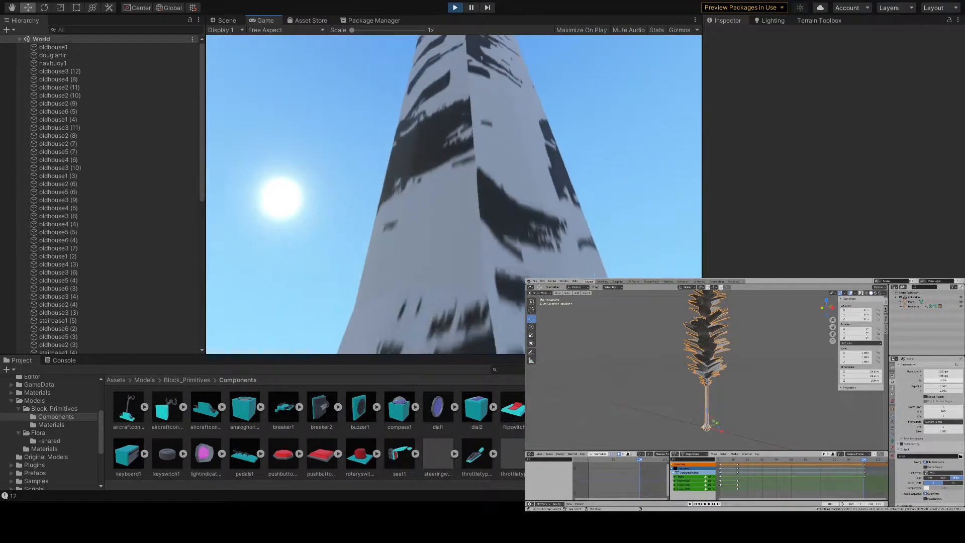
key("s")
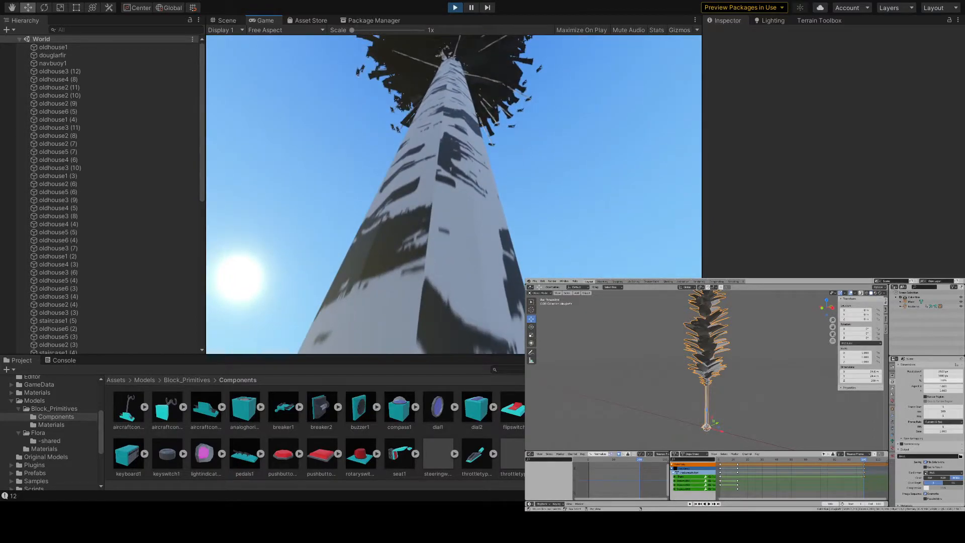
key("d")
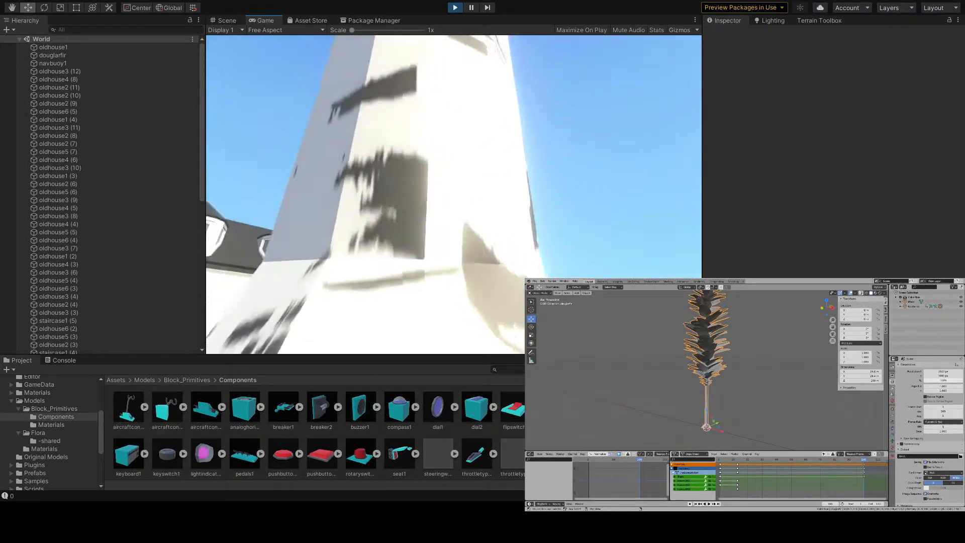
key("d")
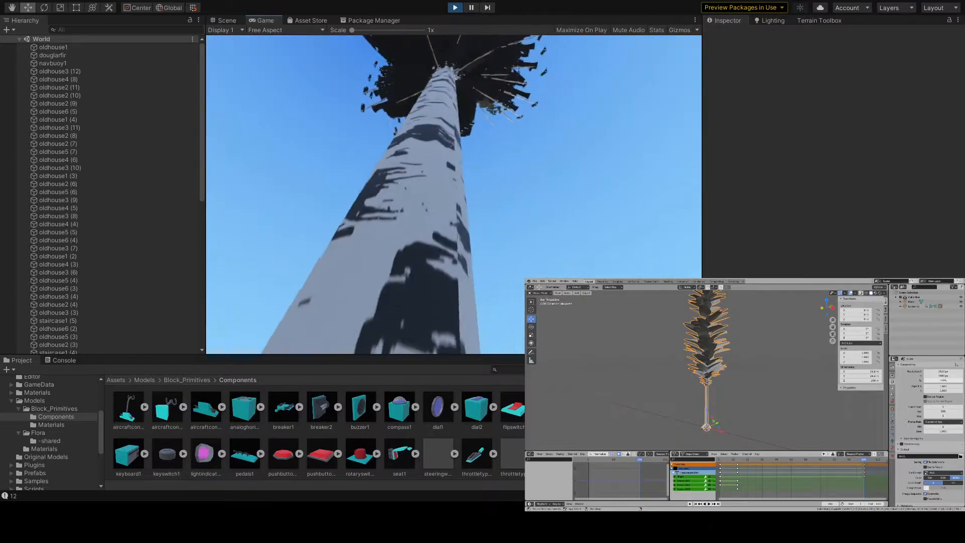
- Back away from the fir into the village to view the whole tree against the sky and houses
key("s")
key("s")
key("s")
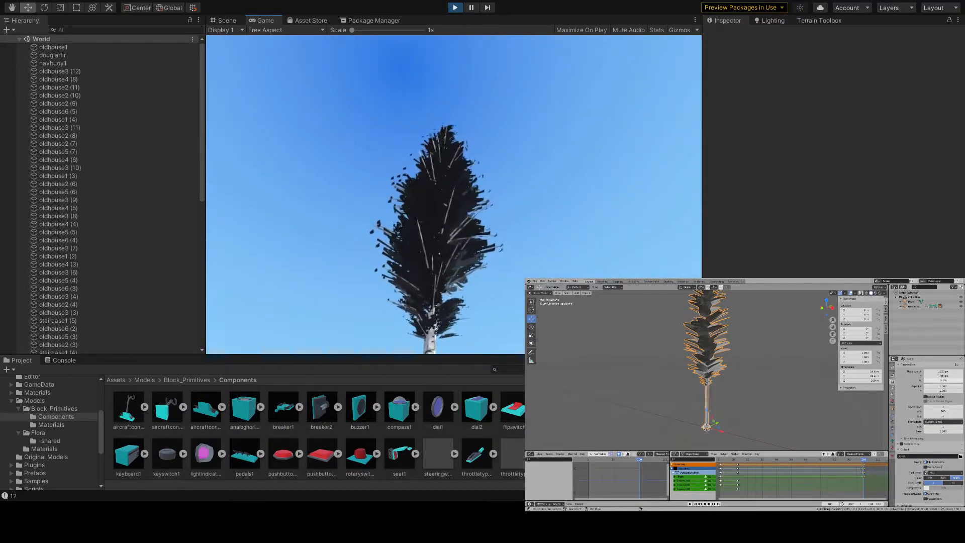
key("s")
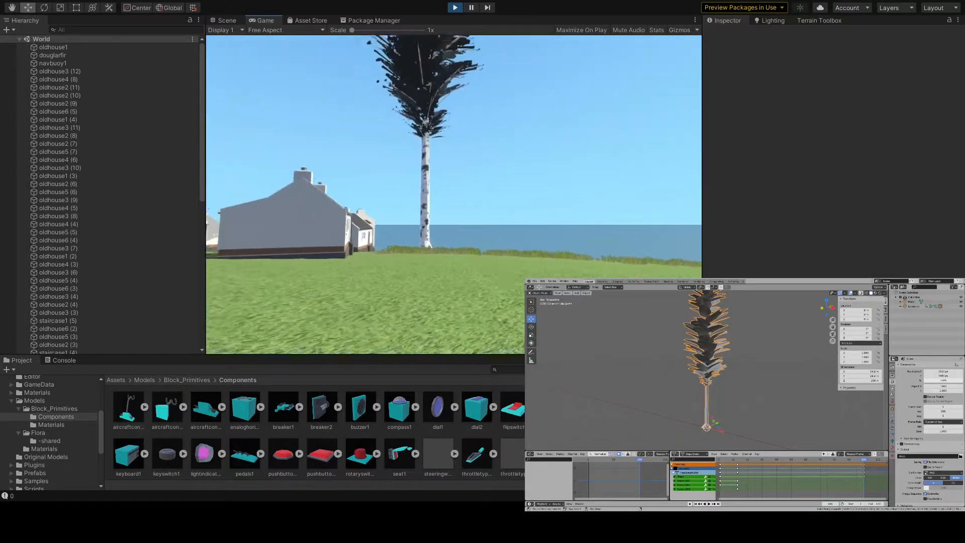
key("s")
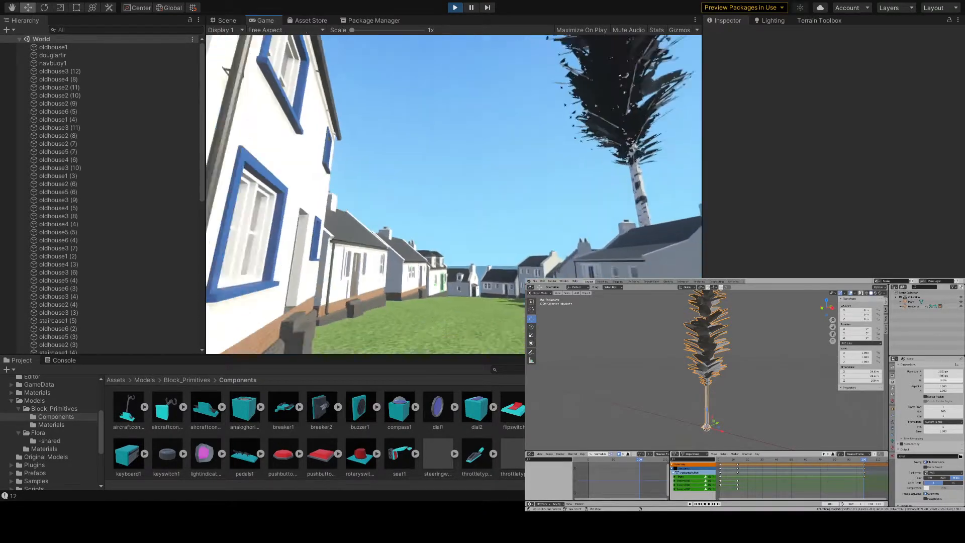
- Rise above the village rooftops and examine the fir and its cast shadow before returning to the trunk
key("space")
key("w")
key("space")
key("w")
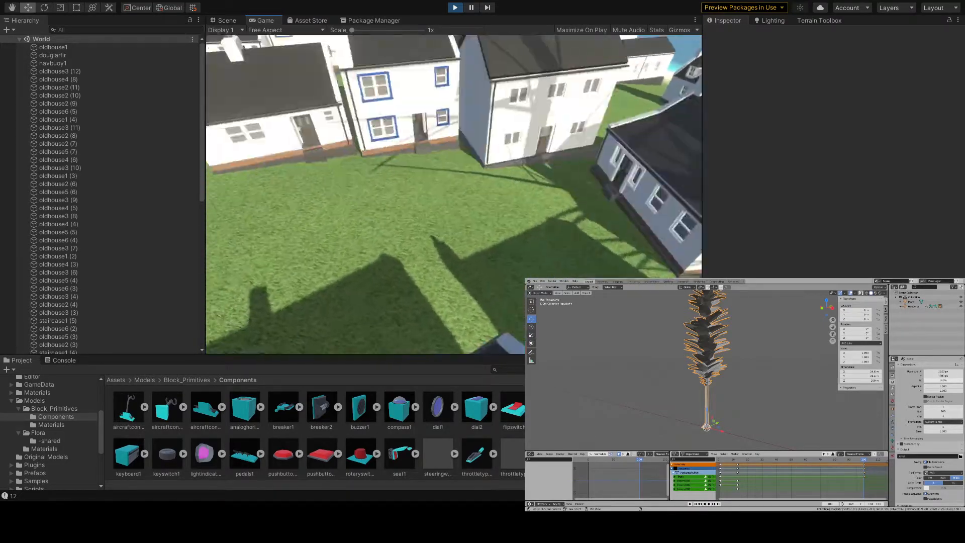
key("space")
key("w")
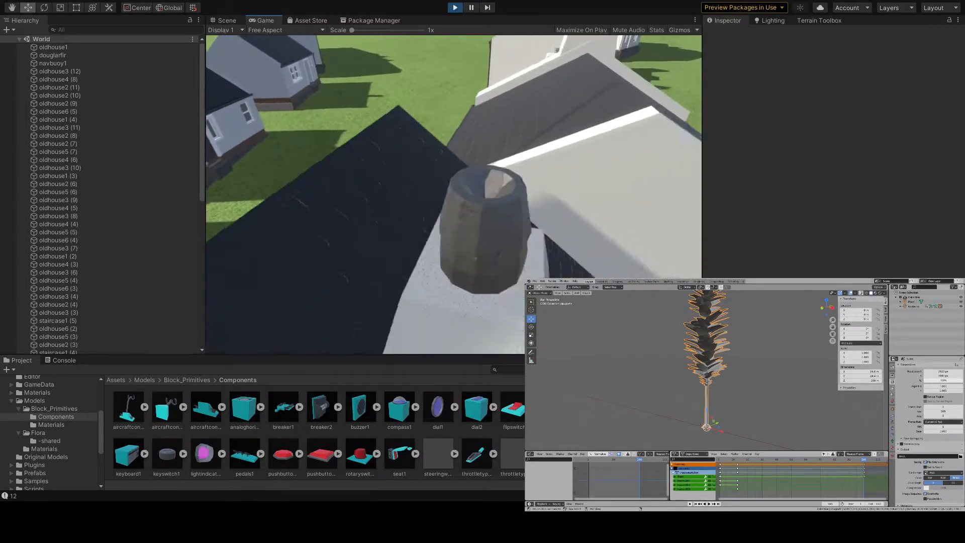
key("w")
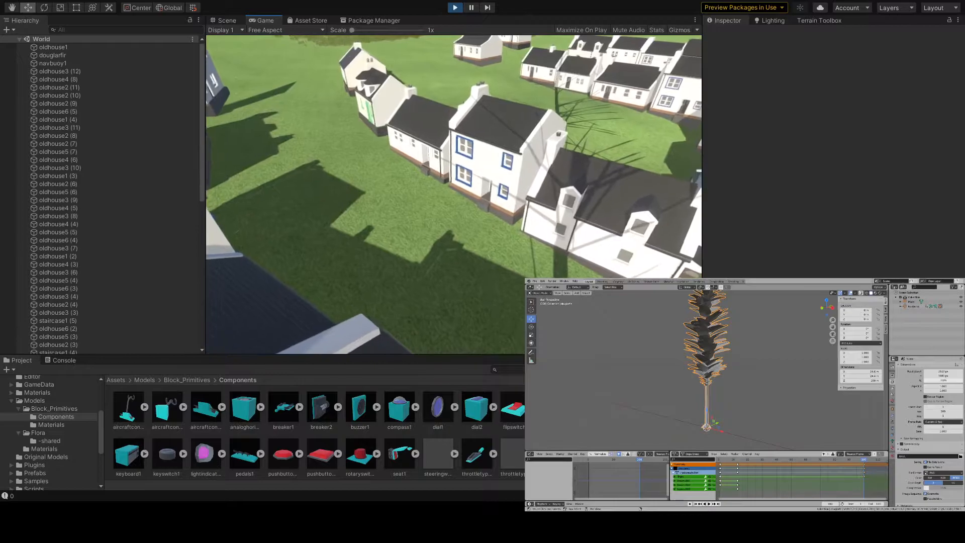
key("w")
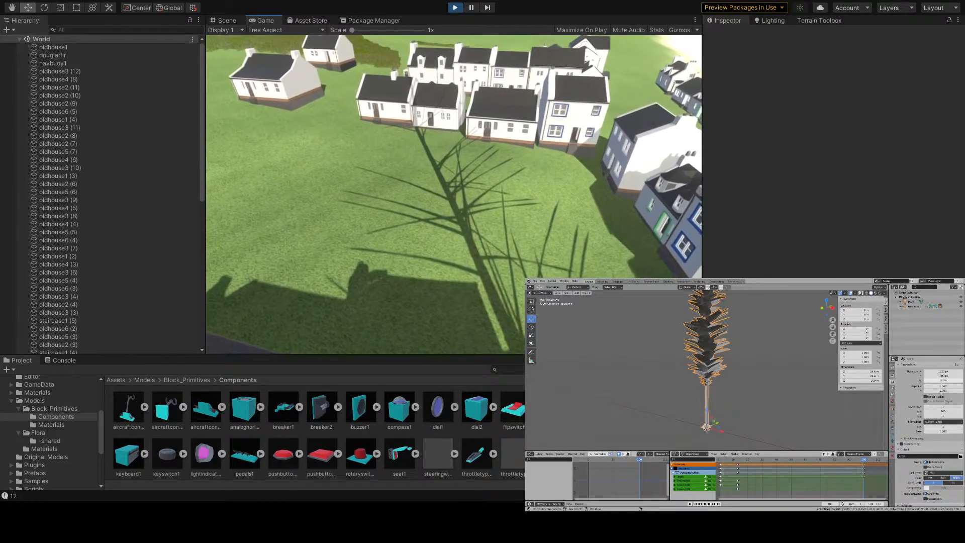
key("space")
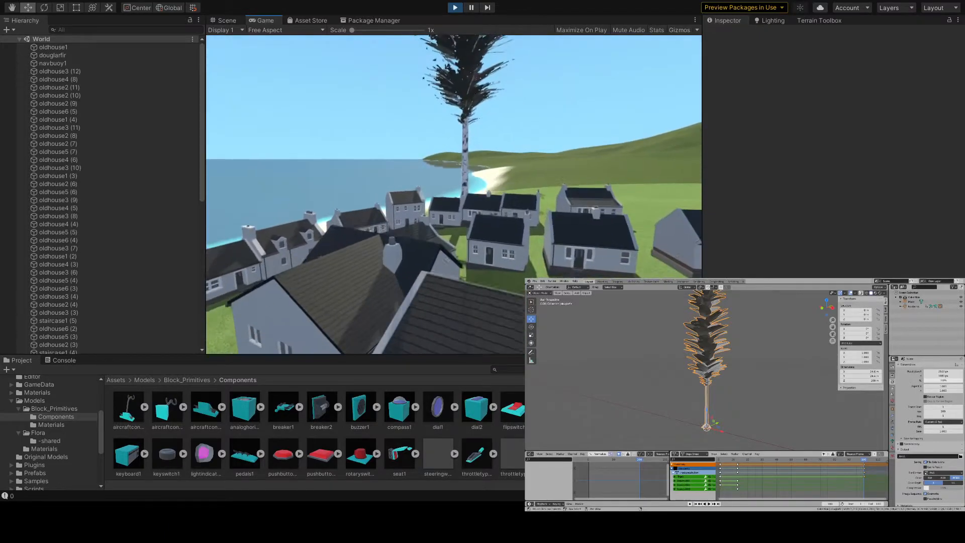
key("w")
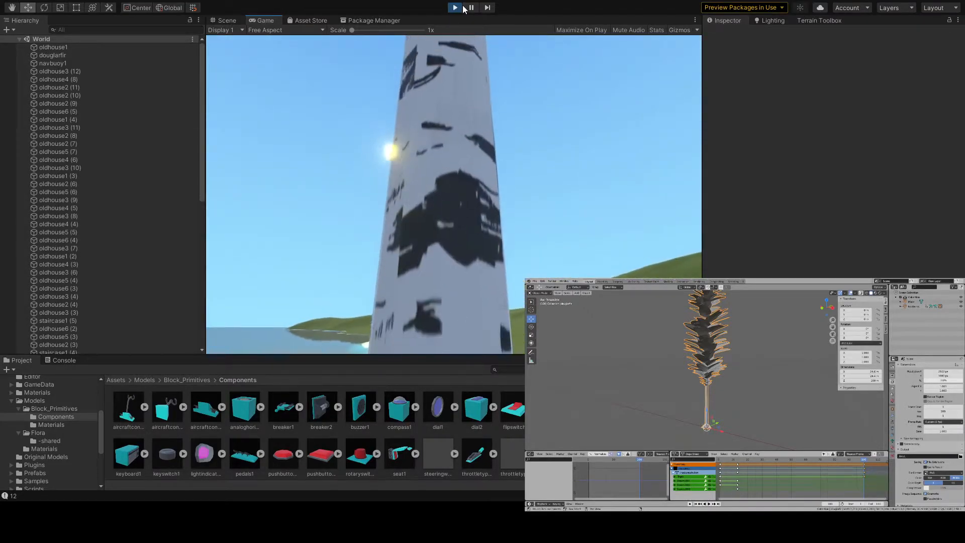
- Stop Play mode and inspect the Animation import settings of the douglarfir model in the Flora folder
key("ctrl+p")
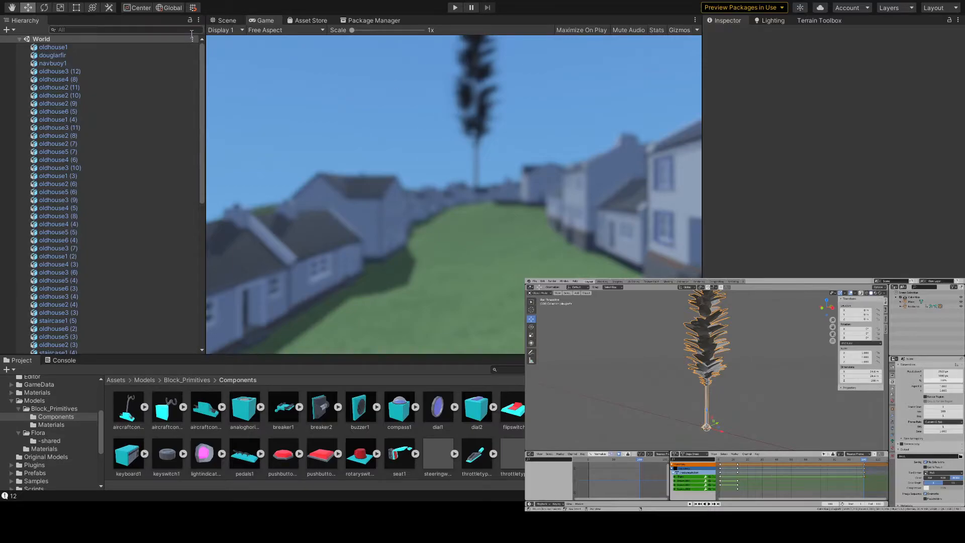
left_click(224, 20)
left_click(426, 225)
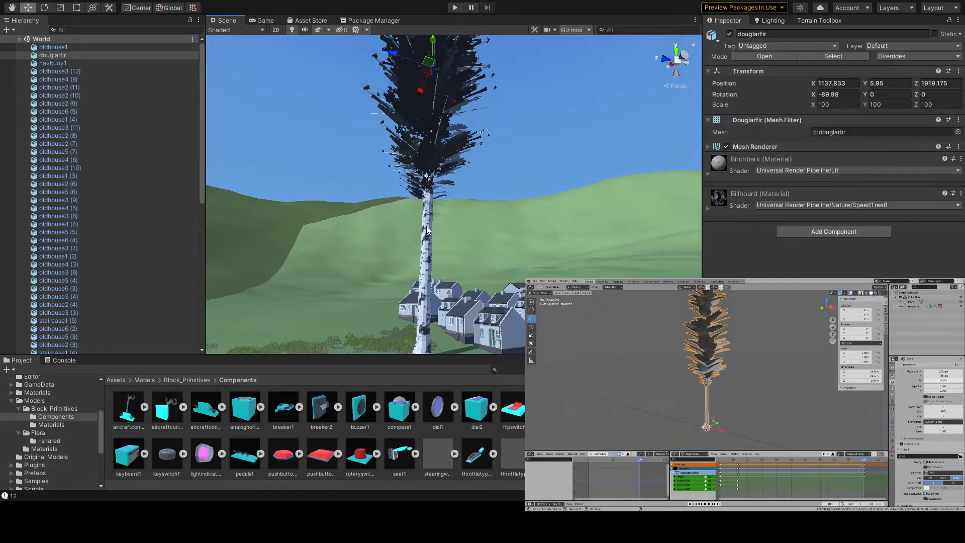
left_click(52, 434)
left_click(197, 416)
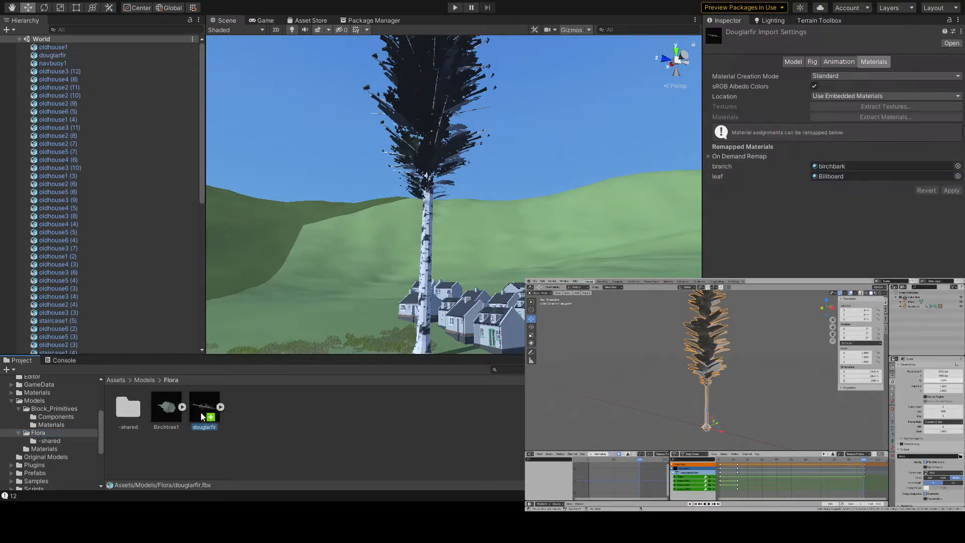
left_click(846, 62)
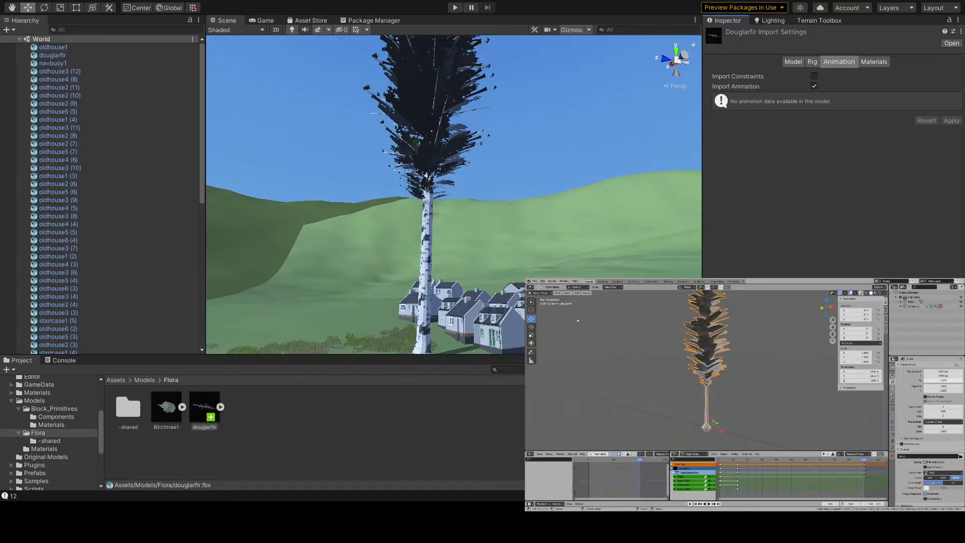
- Switch to Blender, select the treebones armature together with the fir mesh, and export them as FBX over douglarfir.fbx
left_click(911, 306)
left_click(911, 306)
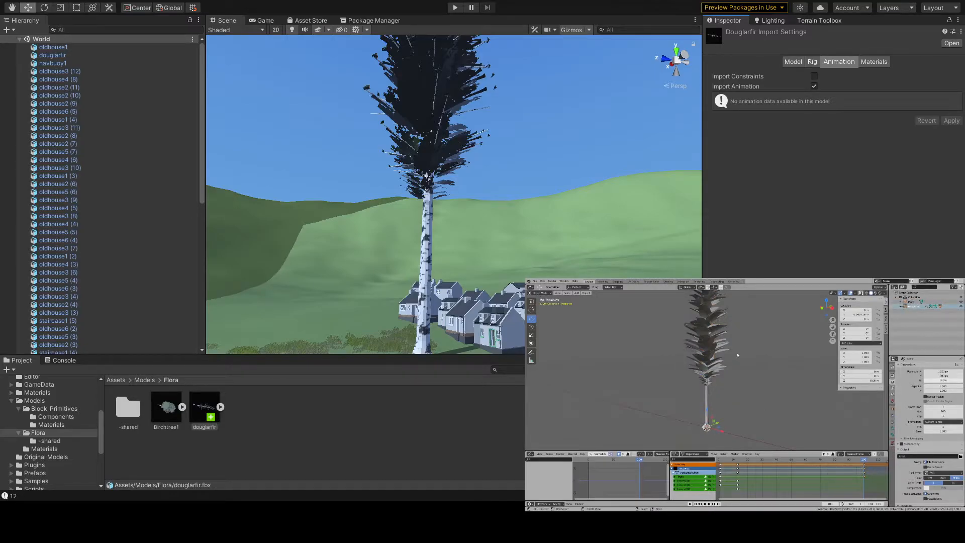
left_click(911, 306)
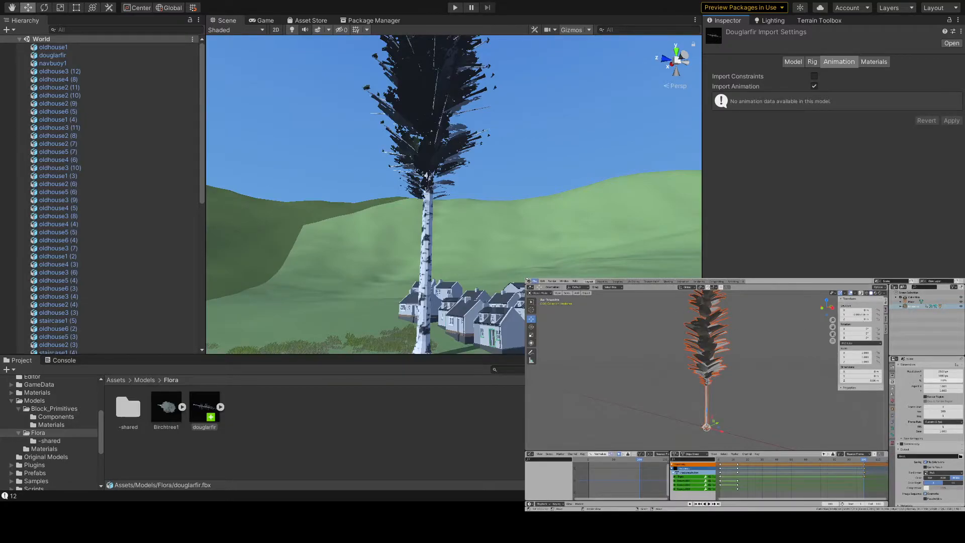
left_click(534, 281)
mouse_move(543, 347)
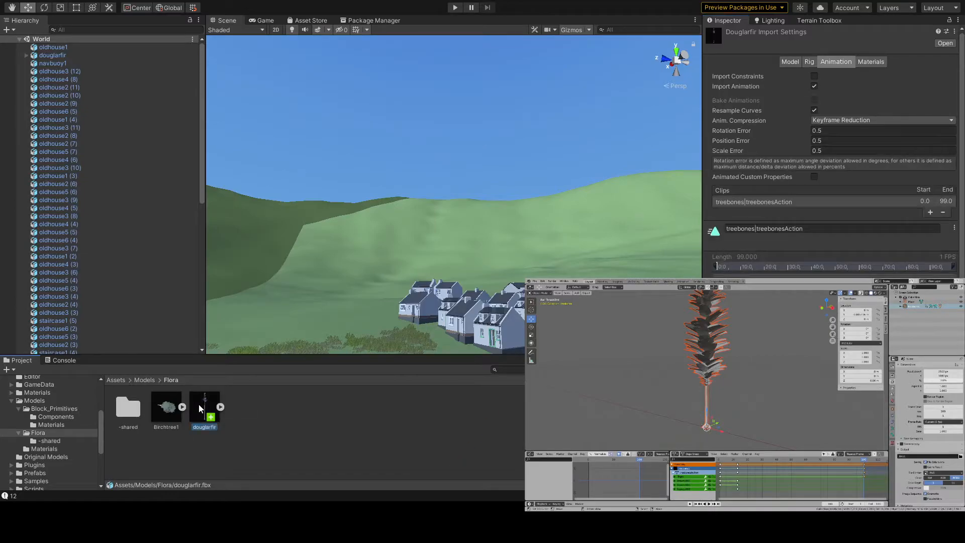
- Switch to Unity and delete the existing douglarfir object from the World scene
key("w")
mouse_move(488, 261)
right_mouse_down()
mouse_move(496, 211)
mouse_move(500, 242)
mouse_move(487, 244)
mouse_move(483, 278)
right_mouse_up()
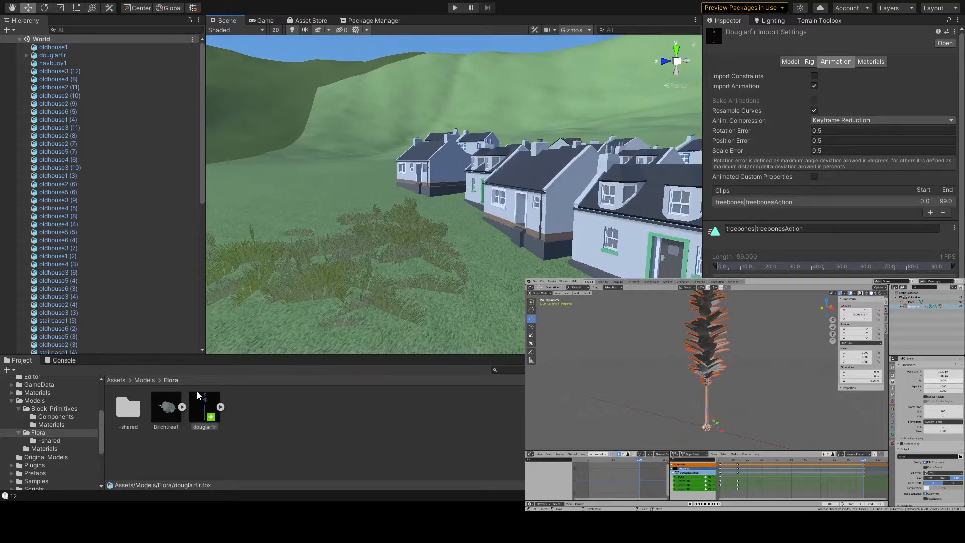
right_click_drag(375, 282, 481, 245)
left_click(452, 238)
scroll(481, 246, "up", 3)
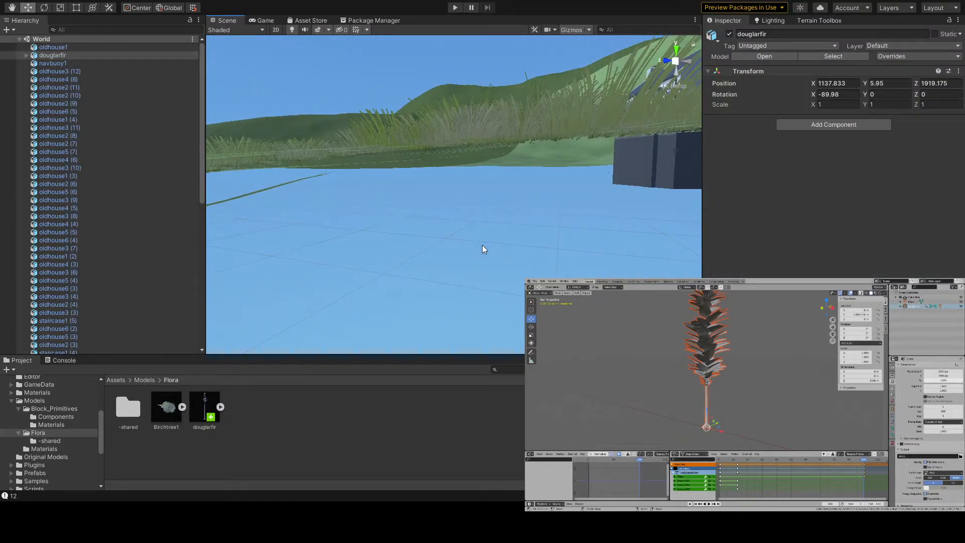
key("Delete")
- Try placing the re-imported douglarfir model on the grass near the houses, and remove it again
right_click_drag(482, 250, 330, 295)
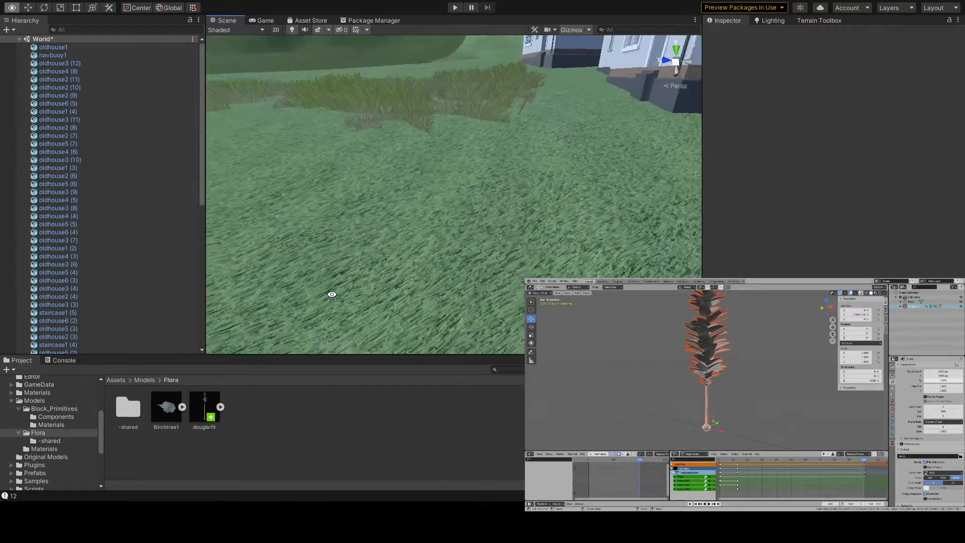
left_click_drag(327, 211, 373, 204)
right_click_drag(437, 207, 560, 201)
key("w")
key("s")
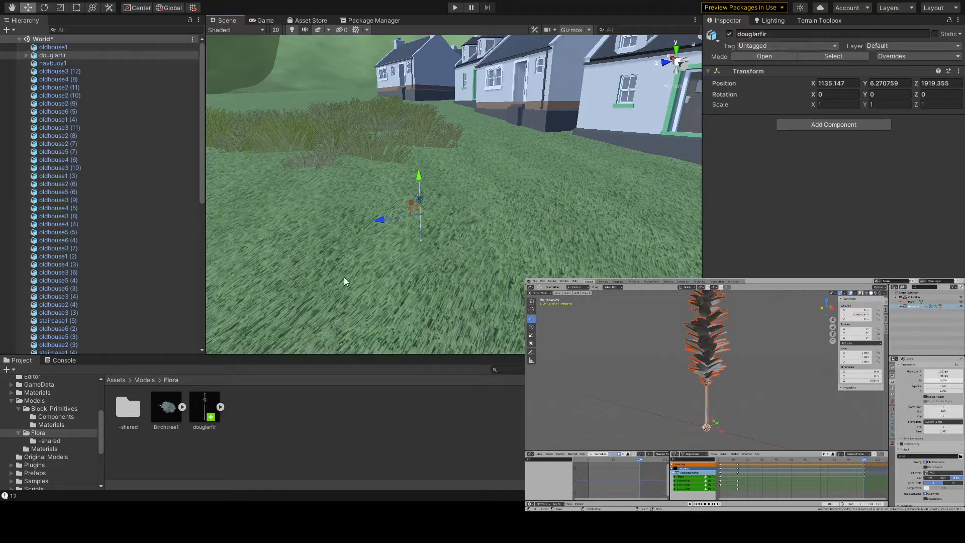
right_click_drag(437, 217, 402, 232)
key("Delete")
- Save the World scene without the fir
key("s")
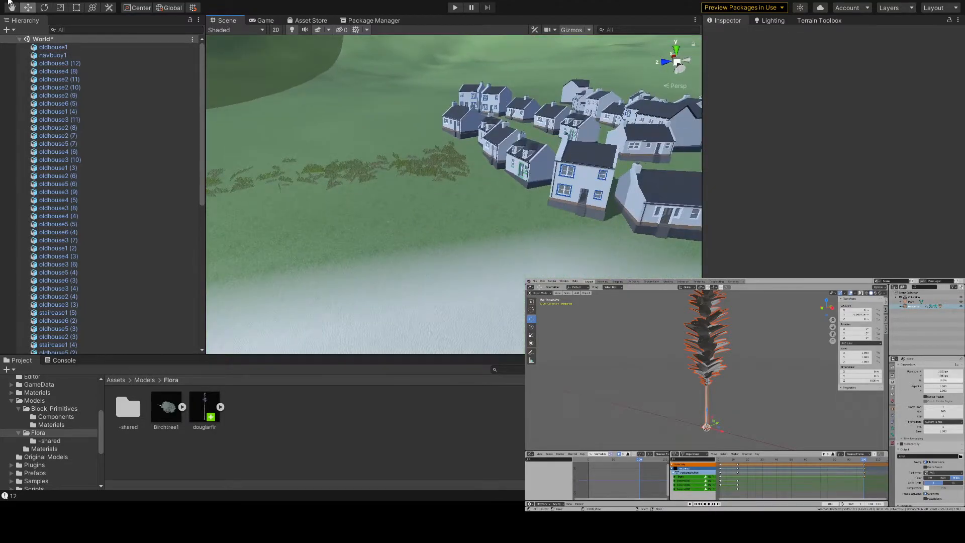
key("ctrl+s")
- Survey the village, the grass patches and the surrounding hills in the Scene view
right_click_drag(380, 105, 467, 93)
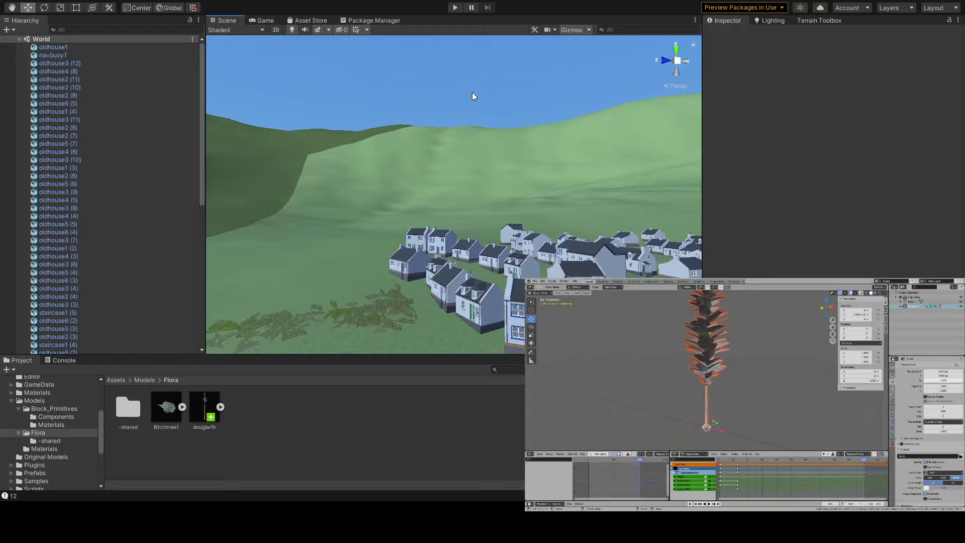
key("w")
right_click_drag(472, 92, 294, 42)
key("w")
key("w")
right_click_drag(481, 174, 289, 155)
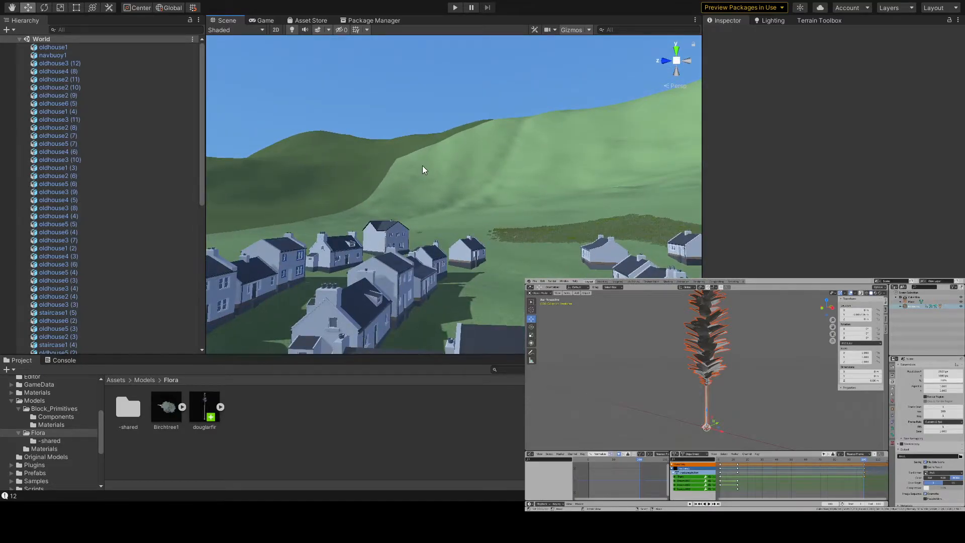
key("w")
right_click_drag(513, 240, 452, 253)
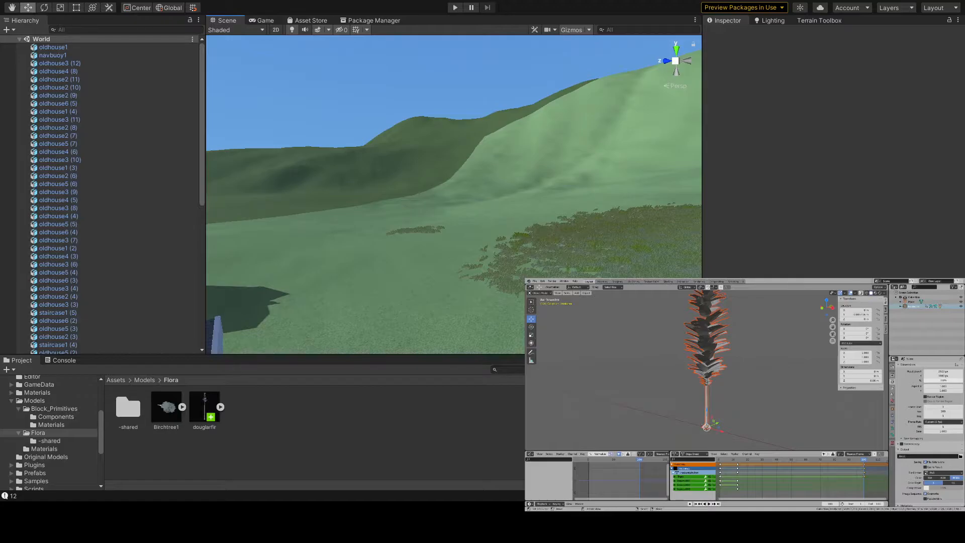
- Switch to Blender, clear the current selection, and select the fir mesh at its trunk
scroll(712, 422, "down", 1)
key("alt+a")
scroll(713, 422, "up", 1)
left_click(708, 413)
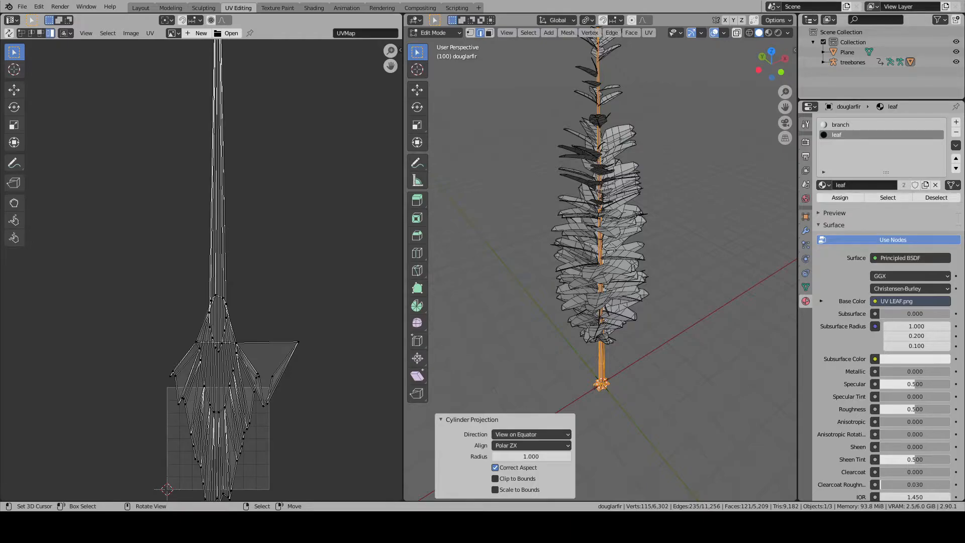
- Set the trunk's Cylinder Projection to Polar ZY alignment with the direction Align to Object
left_click(508, 445)
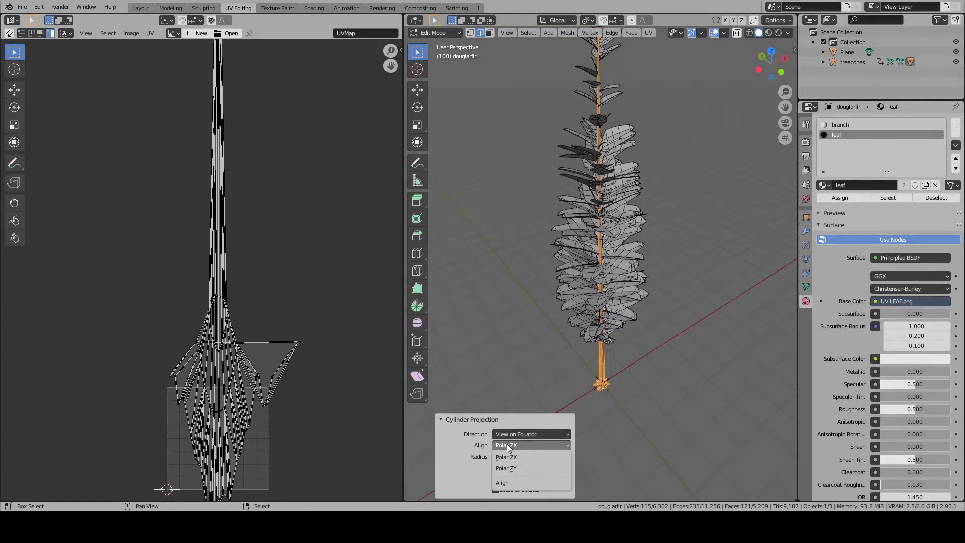
left_click(511, 458)
left_click(513, 445)
left_click(511, 457)
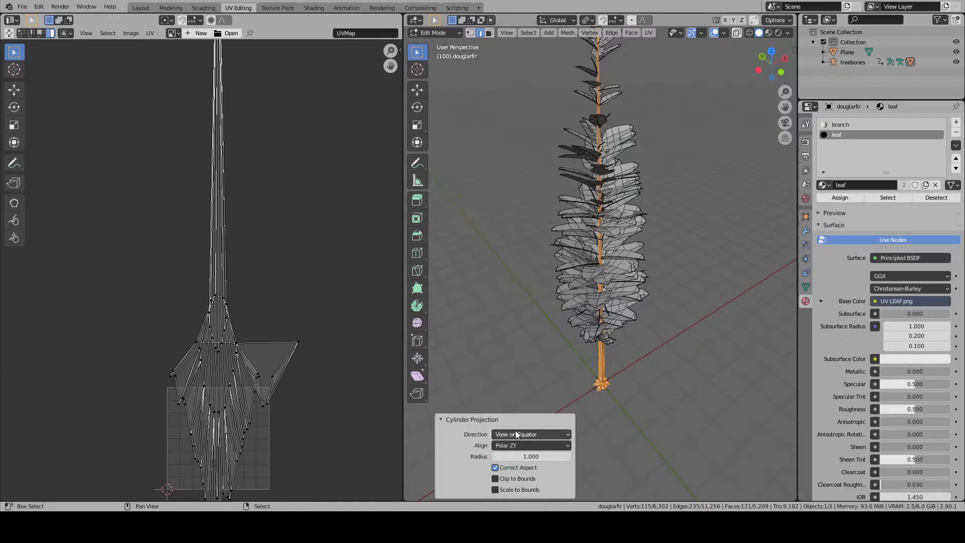
left_click(517, 434)
left_click(513, 457)
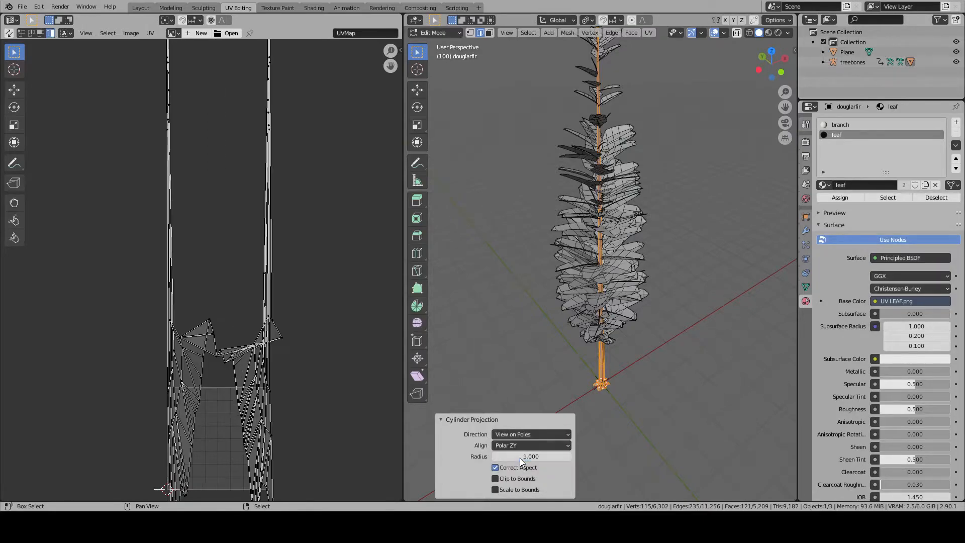
left_click(524, 435)
left_click(514, 468)
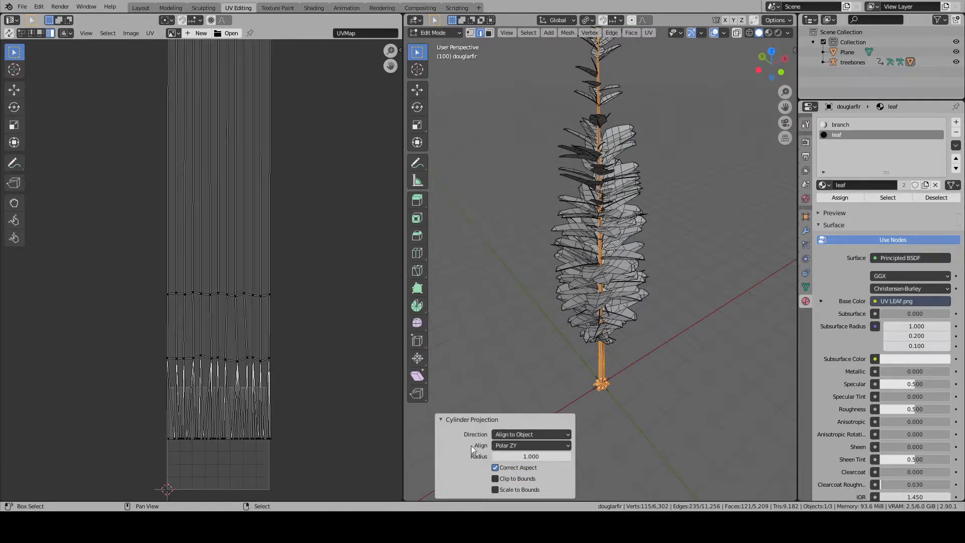
- Mark a seam around the fir trunk along a horizontal edge loop about halfway up
scroll(242, 162, "down", 12)
middle_click_drag(243, 162, 256, 226)
right_click(196, 293)
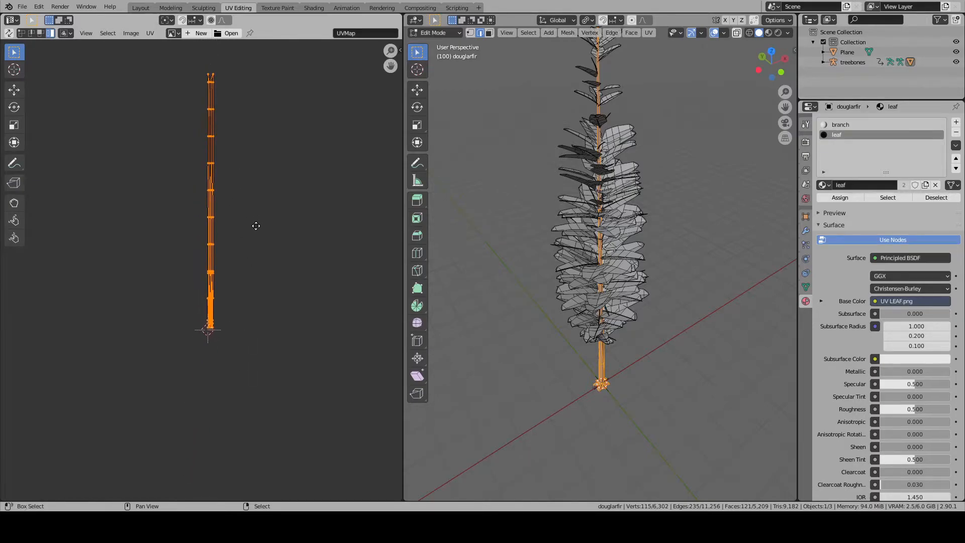
scroll(598, 225, "up", 6)
left_click(598, 225, "alt")
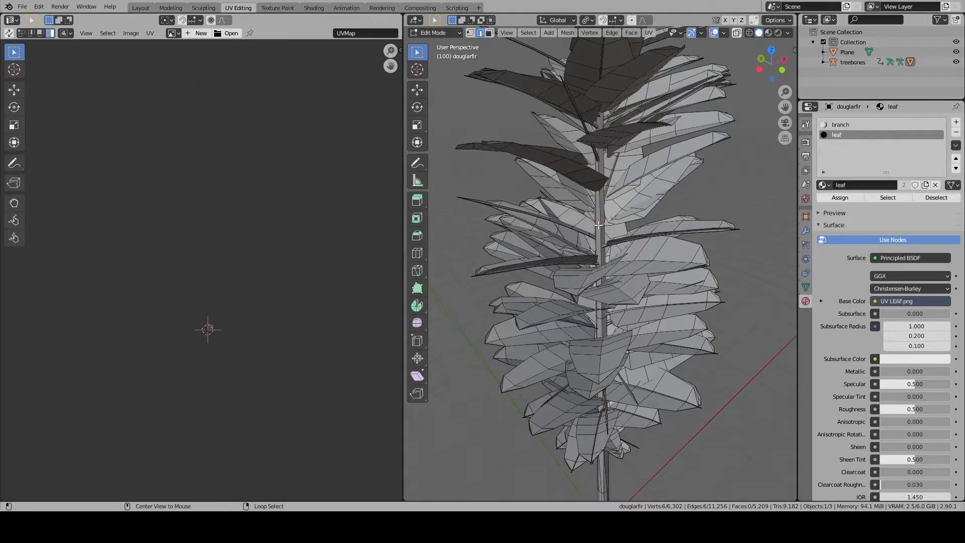
scroll(598, 225, "up", 8)
key("ctrl+e")
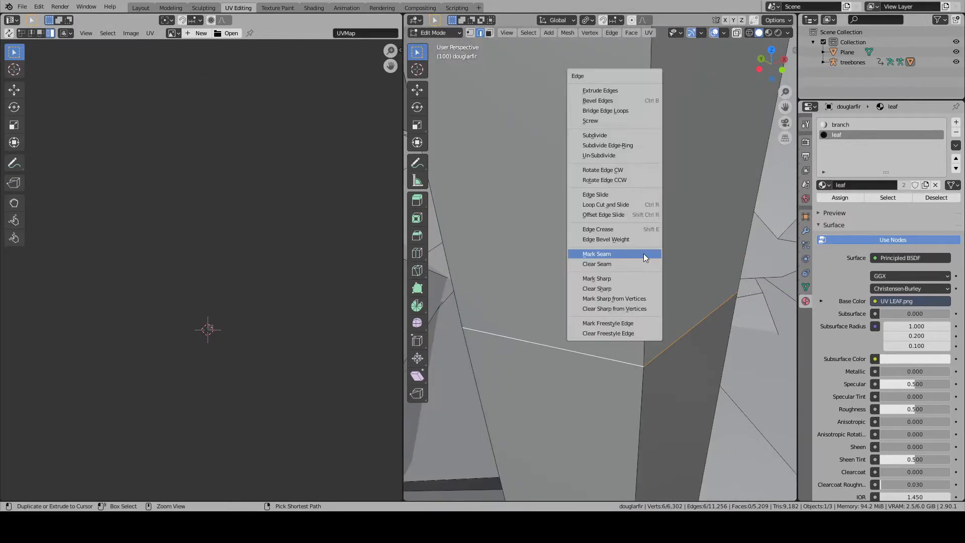
left_click(645, 258)
scroll(612, 306, "down", 5)
- Select the whole linked trunk and reapply Cylinder Projection with Align to Object and Polar ZY
key("l")
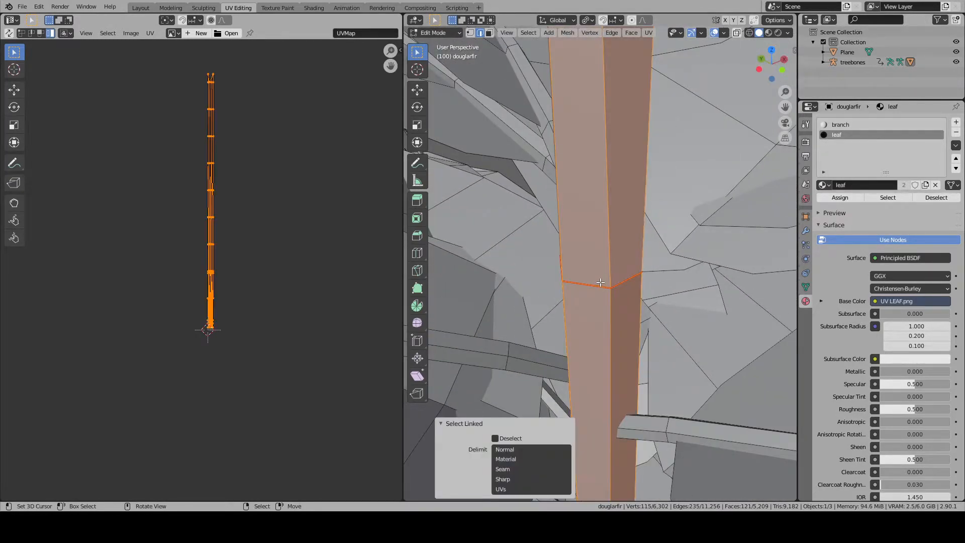
key("u")
left_click(600, 282)
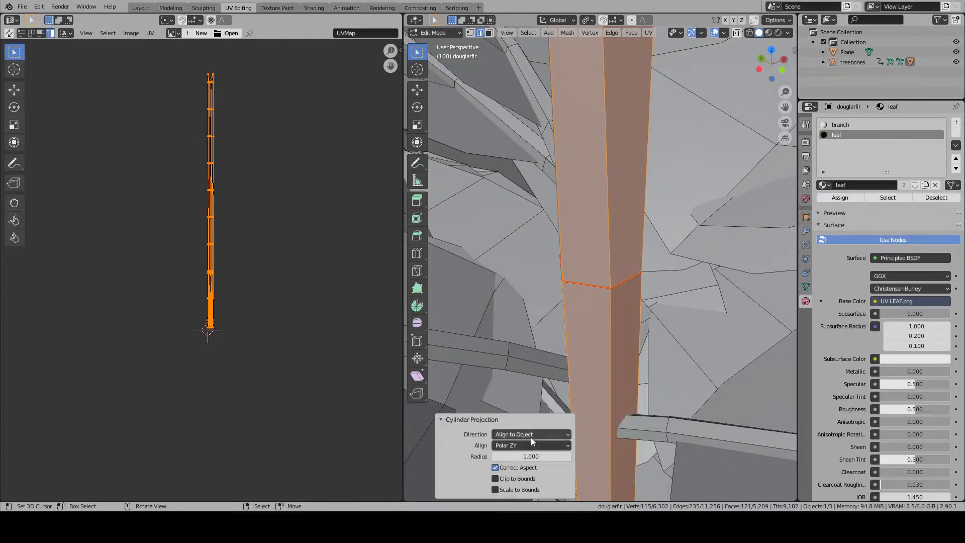
left_click(51, 33)
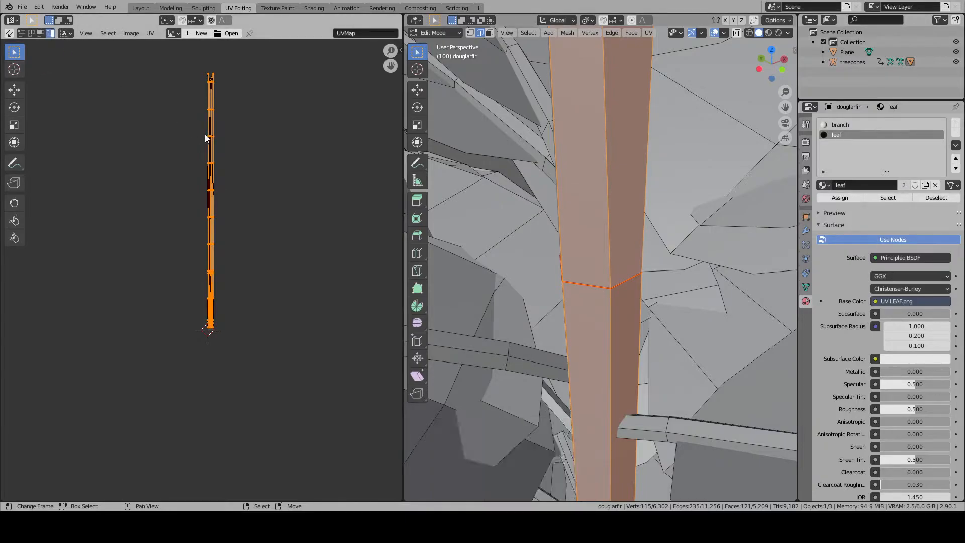
- Clear the selection, change to face selection, and hide the trunk section below the seam
scroll(601, 248, "down", 5)
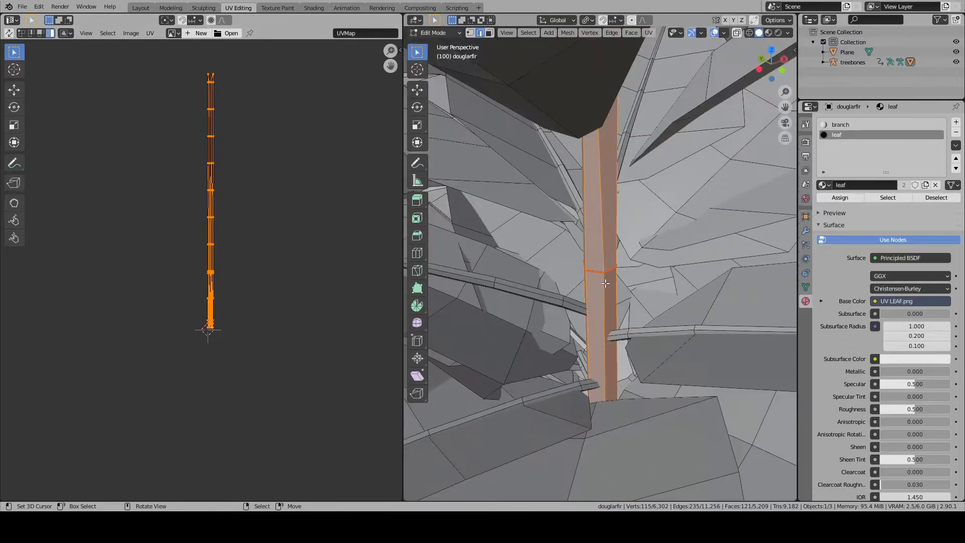
key("alt+a")
scroll(601, 248, "down", 4)
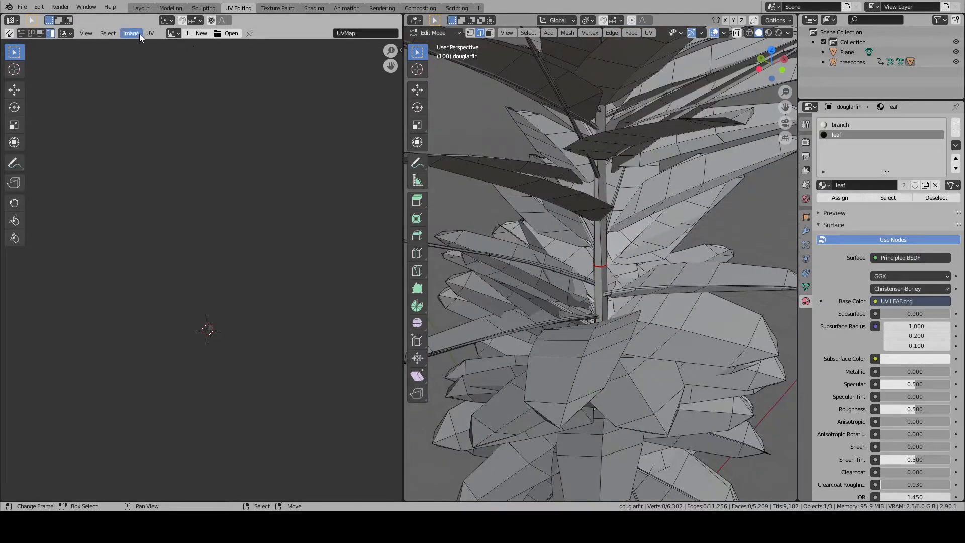
left_click(489, 33)
scroll(601, 302, "up", 6)
left_click(602, 312, "alt")
key("h")
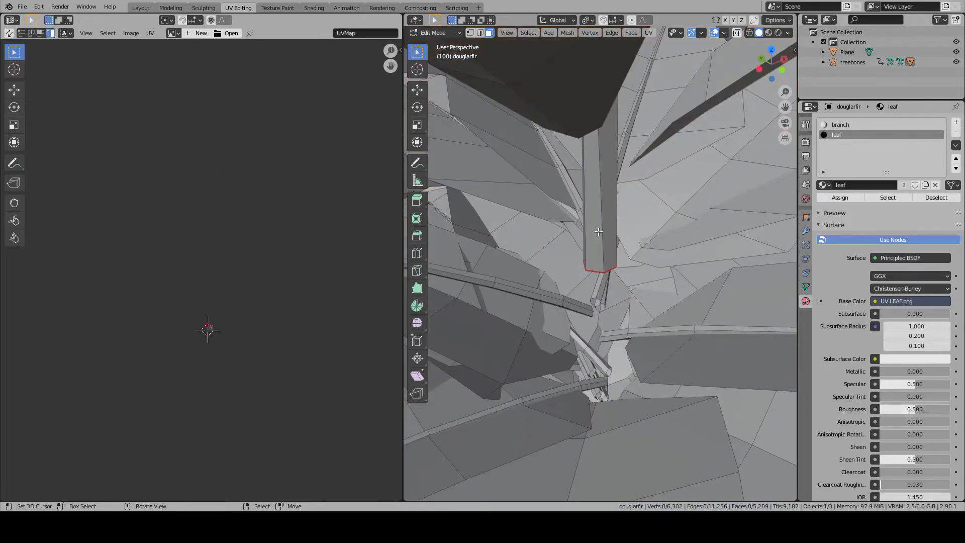
- Unwrap the upper trunk section with Cylinder Projection and move its UV island aside from the original column
key("l")
key("u")
left_click(598, 232)
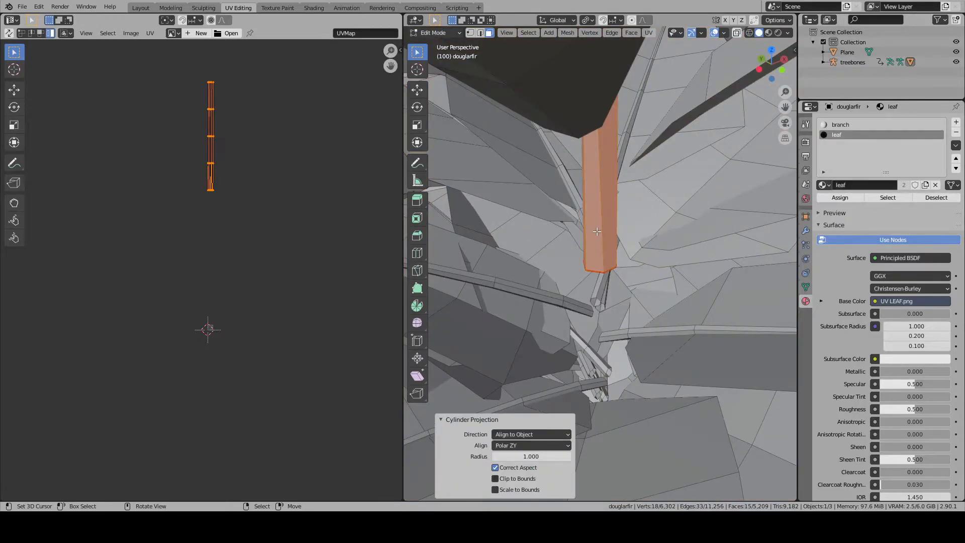
right_click_drag(209, 133, 261, 272)
- Reveal the hidden trunk section and select both trunk sections delimited by the seam, including all their UVs
key("alt+a")
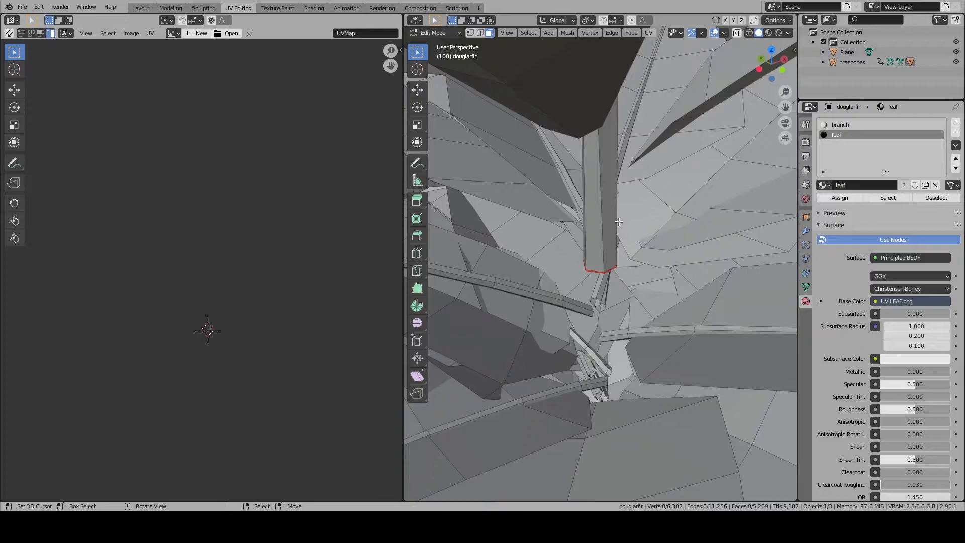
key("l")
key("l")
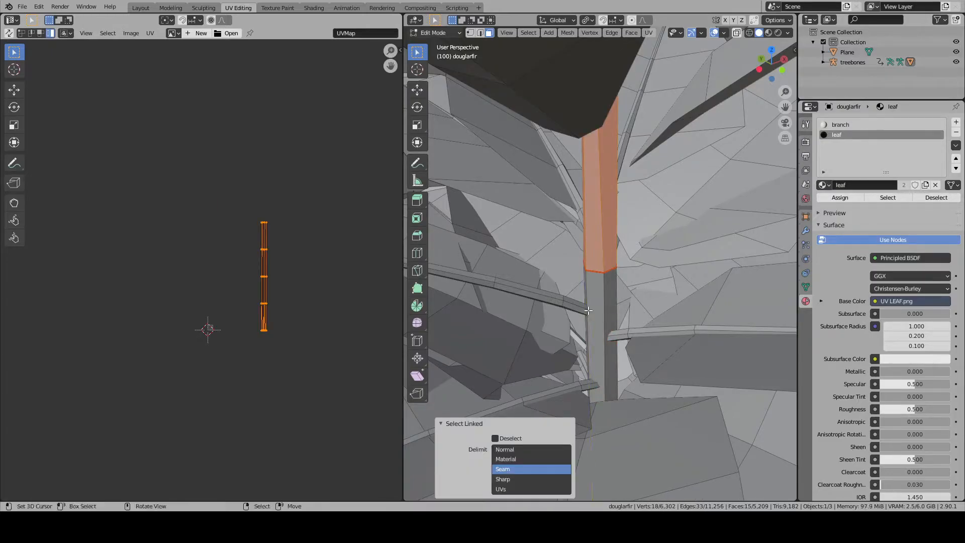
key("l")
scroll(252, 254, "up", 3)
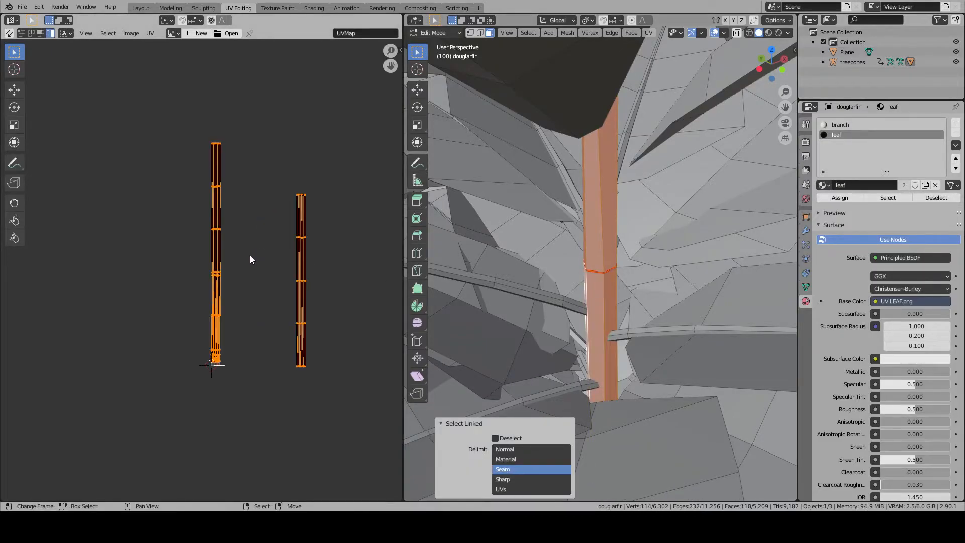
key("alt+a")
key("a")
key("s")
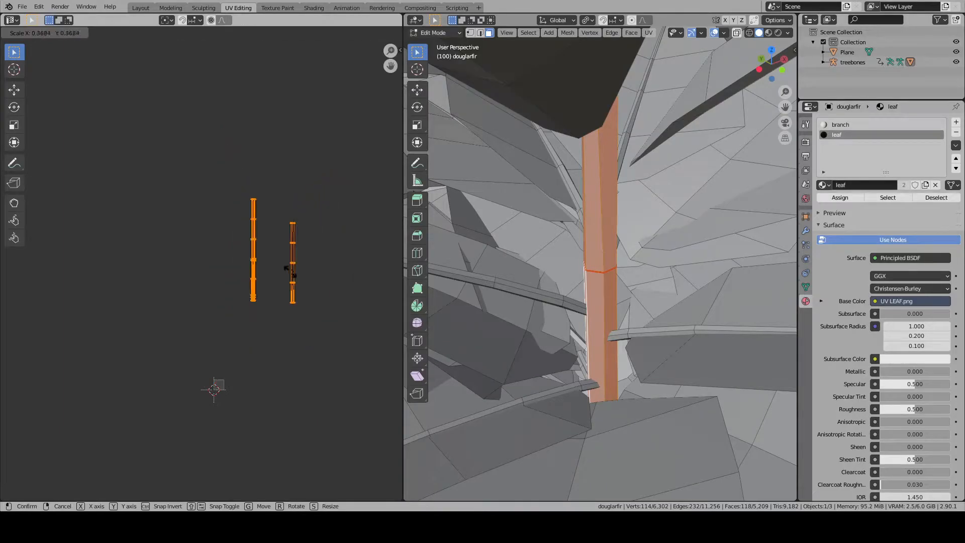
left_click(263, 273)
key("ctrl+z")
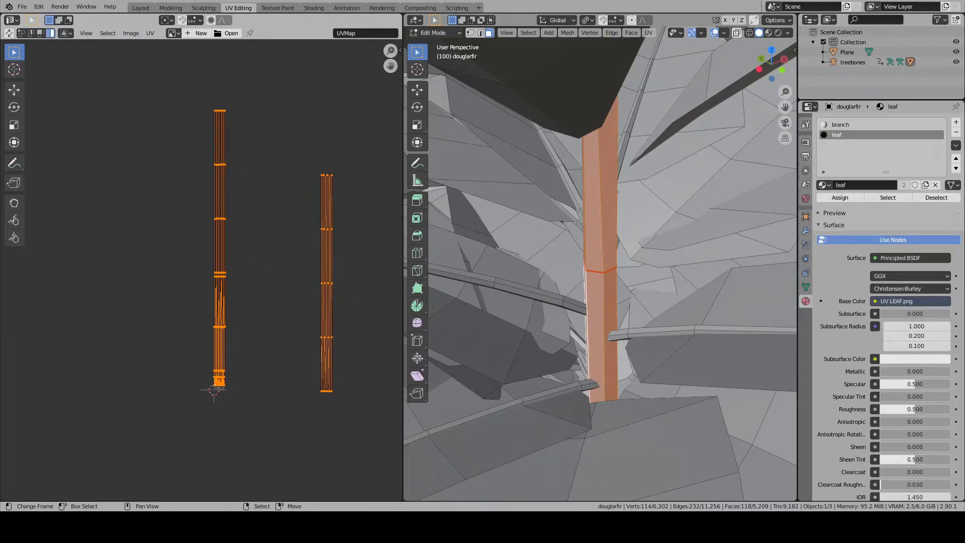
- Scale both trunk UV islands down together and move them over the UV square
key("s")
left_click(290, 254)
key("g")
left_click(237, 365)
middle_click_drag(241, 364, 244, 240)
scroll(302, 252, "up", 6)
middle_click_drag(357, 241, 297, 271)
key("s")
left_click(246, 217)
key("g")
left_click(234, 285)
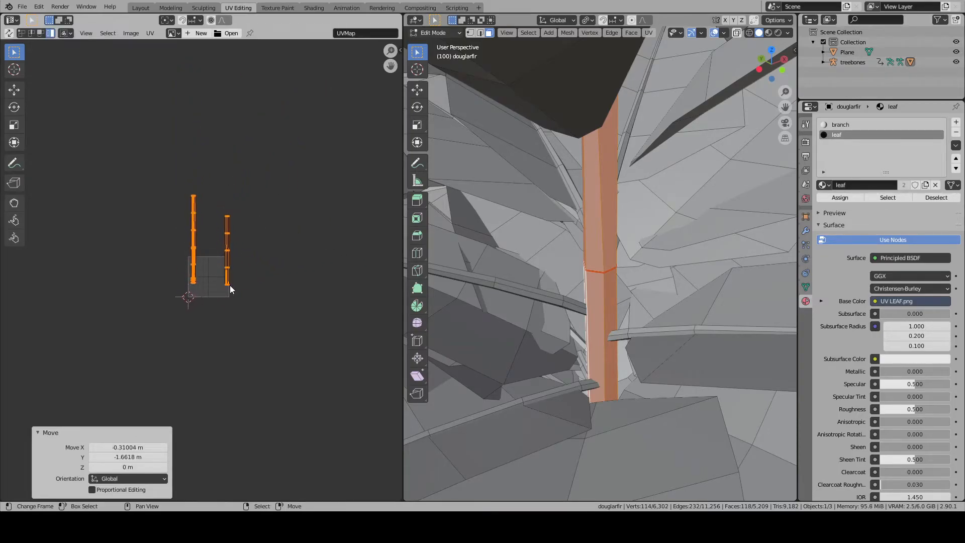
- Shift both trunk UV islands along Y and X to line up with the UV square's lower and right edges
scroll(268, 260, "up", 3)
key("g")
key("y")
left_click(249, 258)
key("g")
key("x")
left_click(255, 258)
- Move the lower trunk's UV island directly beside the upper trunk's island, with their bottom ends level
scroll(197, 264, "up", 2)
left_click(179, 254)
key("g")
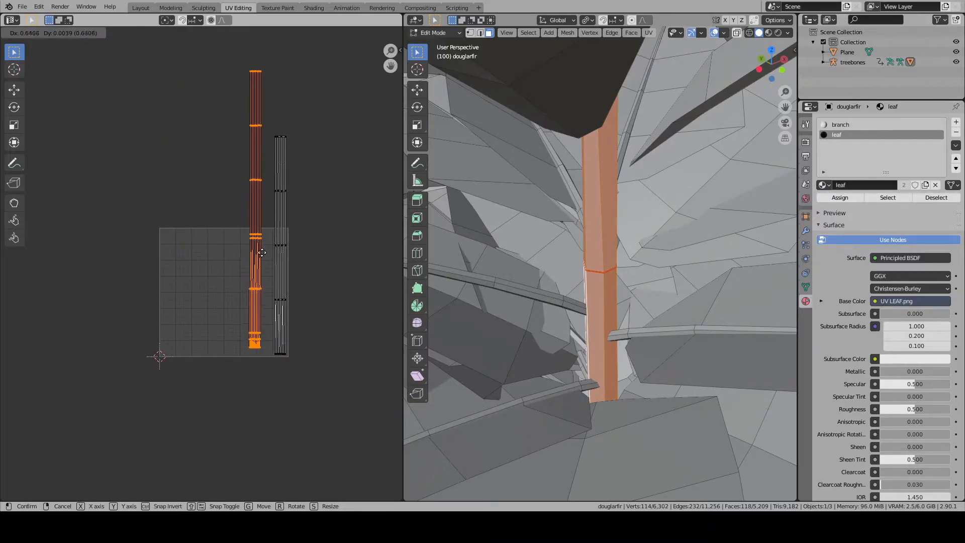
left_click(271, 251)
left_click(274, 250, "shift")
left_click(269, 247, "shift")
left_click(268, 246, "shift")
- Scale both trunk UV islands by about 0.683 and move them to the UV square's lower right corner
key("s")
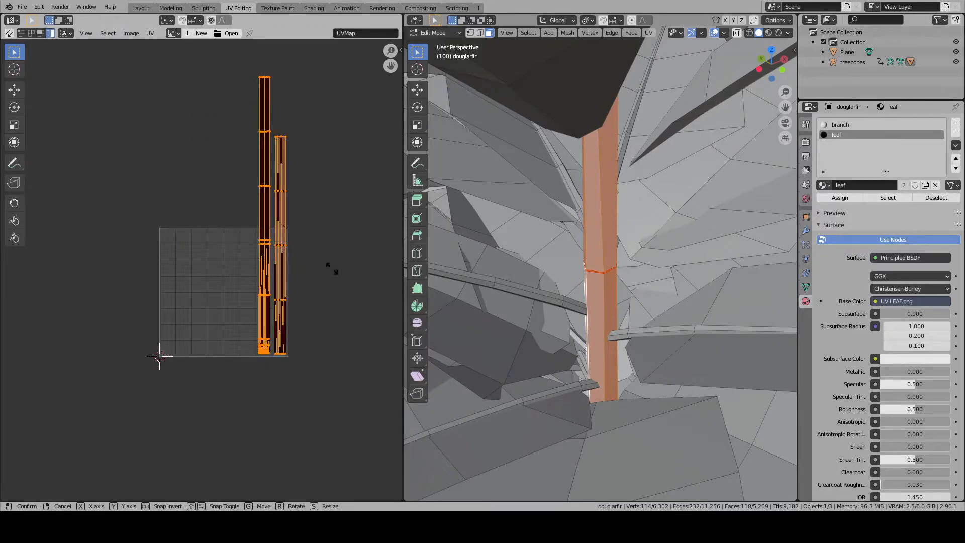
left_click(300, 263)
key("g")
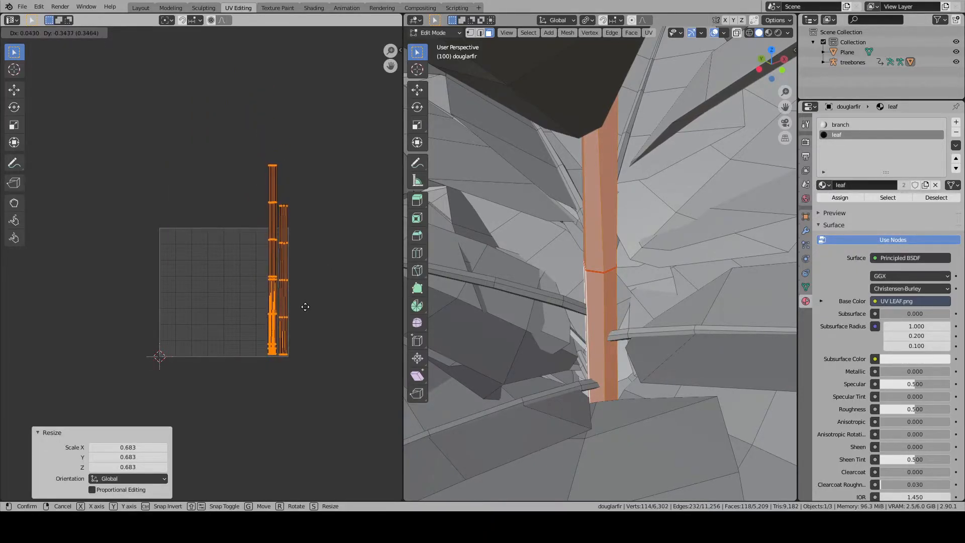
left_click(305, 306)
- Scale the lower trunk's UV island by about 0.702 and move it down to the UV square's bottom edge
scroll(322, 281, "up", 2)
middle_click_drag(322, 281, 231, 281)
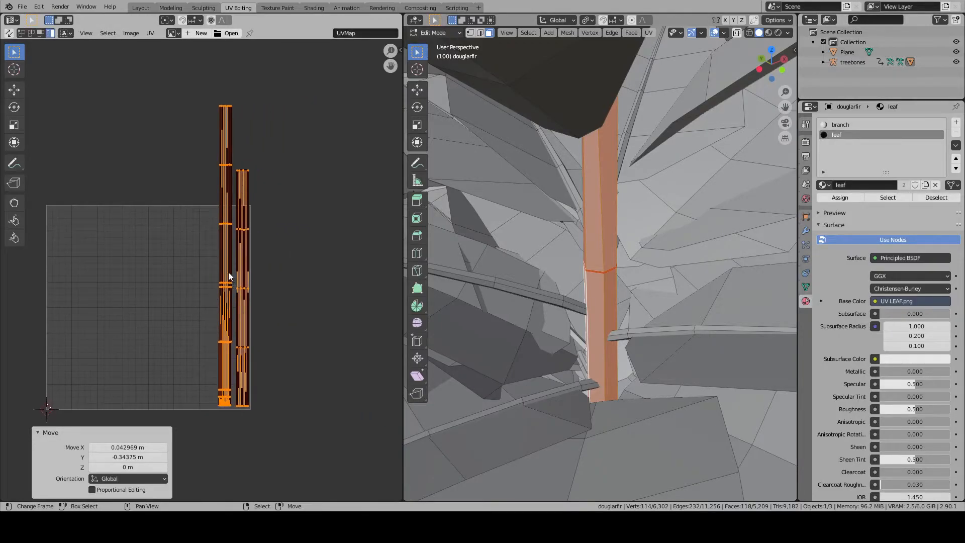
left_click(230, 245)
key("s")
left_click(258, 233)
key("g")
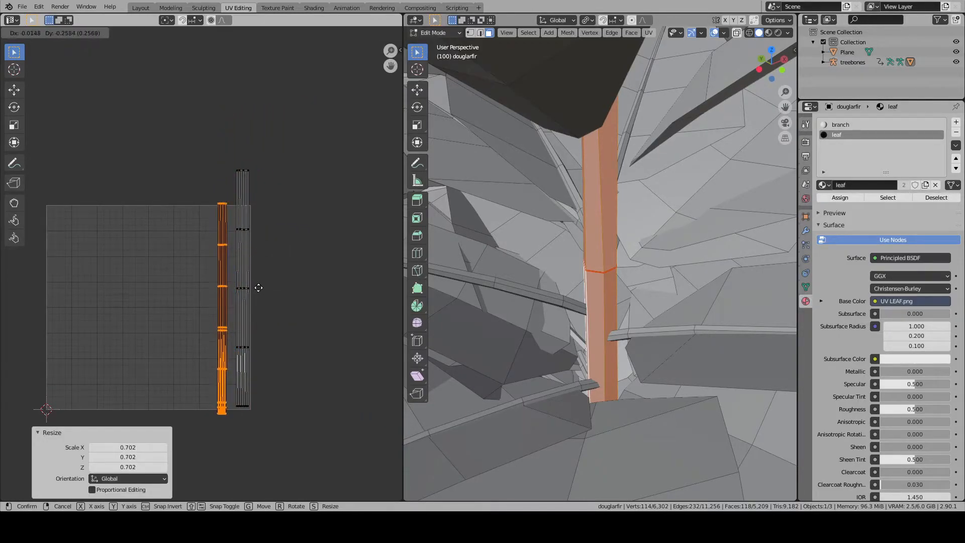
left_click(258, 431)
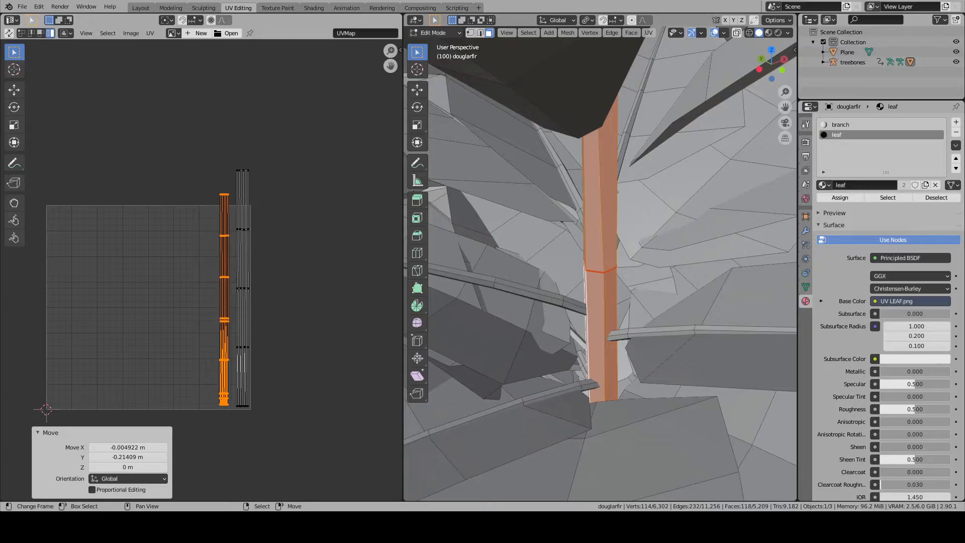
- Scale both trunk UV islands by about 0.901 and again by 0.931, positioning them inside the UV square's right edge
right_click(248, 297)
right_click(230, 272, "shift")
key("s")
left_click(259, 282)
key("g")
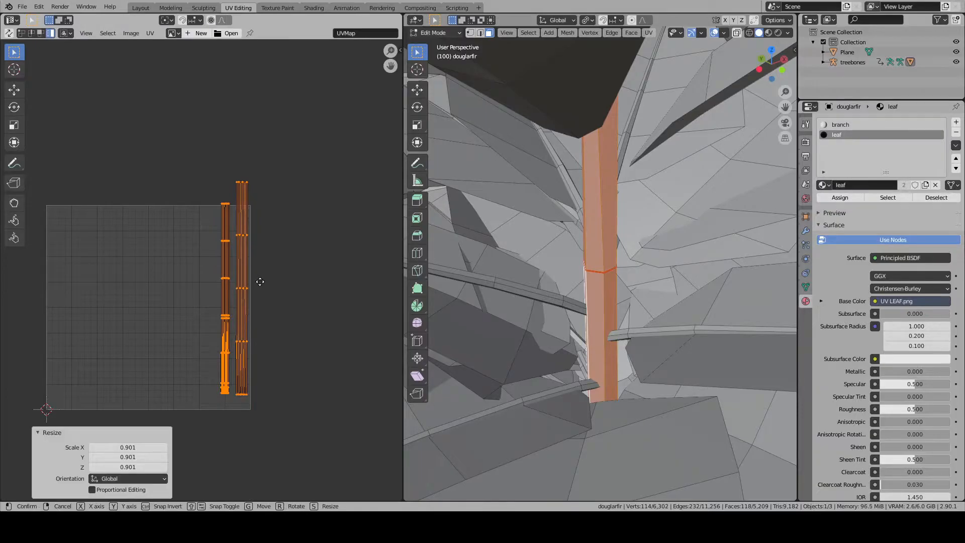
left_click(262, 300)
key("s")
left_click(309, 312)
key("g")
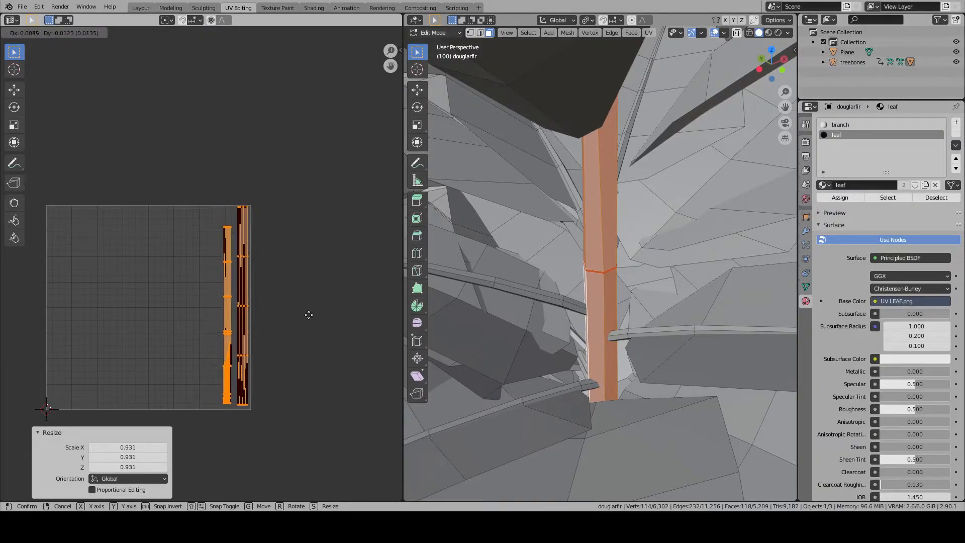
left_click(308, 316)
- Select the entire fir mesh to display all its UV islands, leaving the islands unselected
key("a")
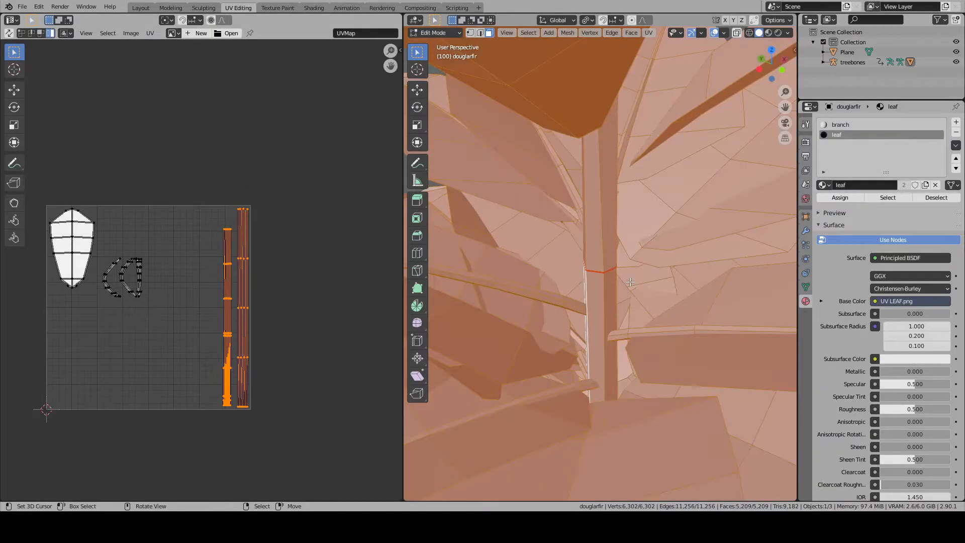
key("alt+a")
middle_click_drag(251, 294, 254, 265)
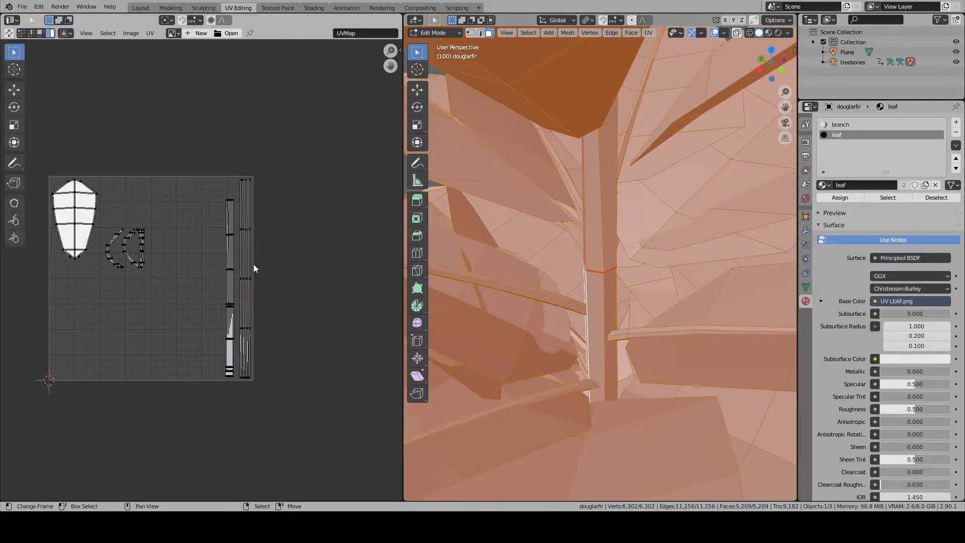
- Widen both trunk UV islands along X and shift them back inside the UV square
key("l")
scroll(253, 266, "up", 2)
key("l")
key("s")
key("x")
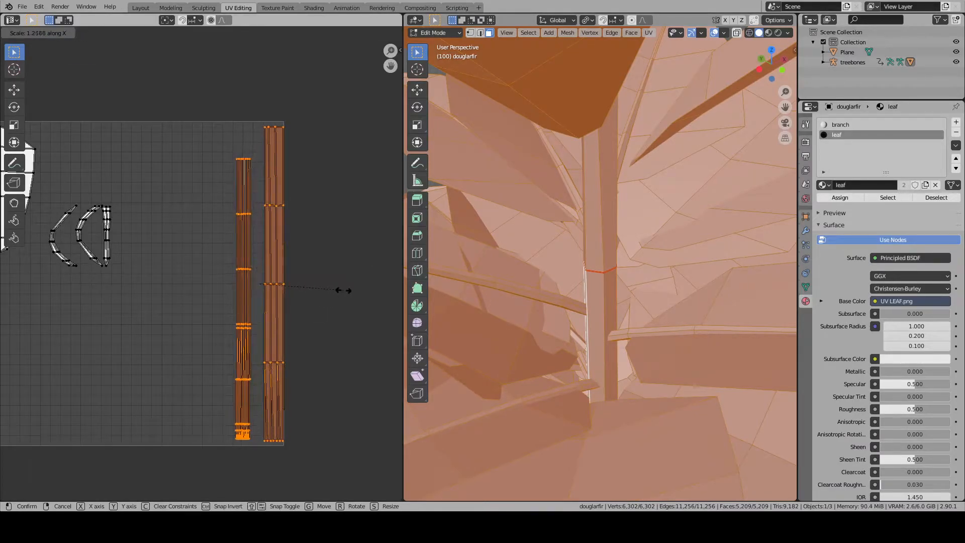
left_click(382, 291)
key("g")
left_click(361, 290)
key("alt+a")
key("l")
key("alt+a")
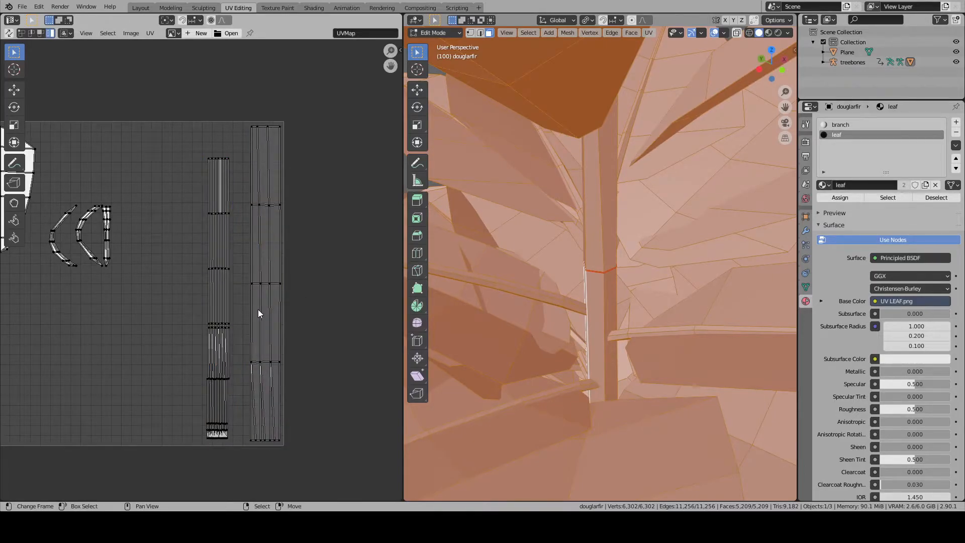
- Scale the leaf and branch UV islands by about 1.626 and move them into the lower part of the UV square
scroll(257, 309, "down", 4)
key("a")
scroll(243, 301, "up", 2)
key("alt+a")
left_click_drag(153, 282, 50, 166)
key("g")
left_click(129, 243)
key("s")
left_click(147, 242)
key("g")
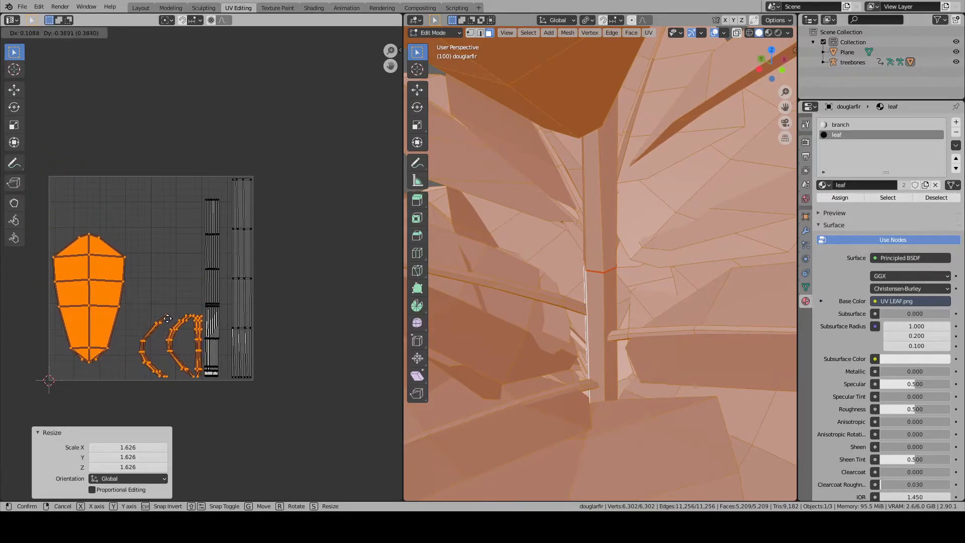
left_click(168, 318)
left_click(191, 332)
- Enlarge the branch UV islands by about 1.344 and fit them between the leaf and trunk islands
left_click_drag(140, 311, 202, 382, "shift")
key("g")
left_click(244, 350)
key("g")
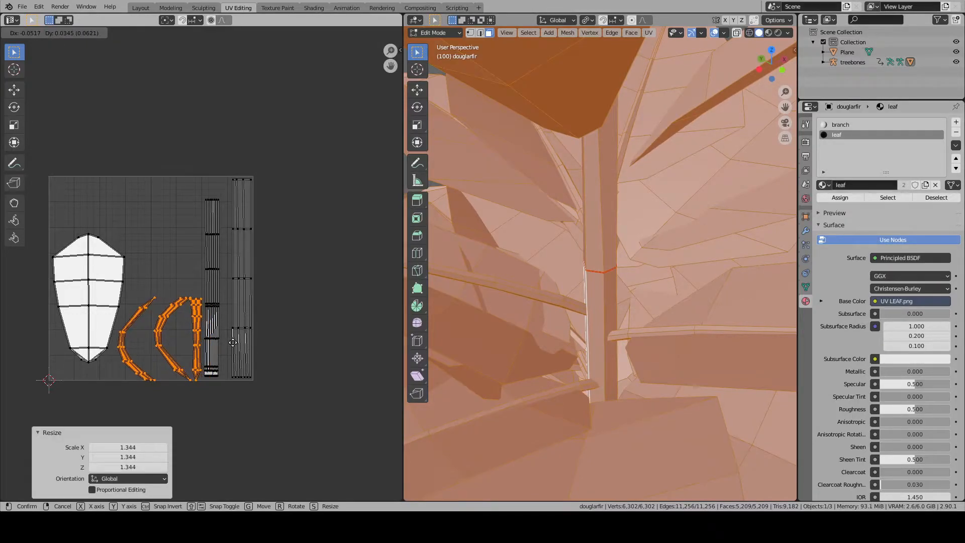
left_click(231, 340)
- Clear the UV selection and save the Blender file with the rearranged layout
key("alt+a")
middle_click_drag(228, 341, 227, 286)
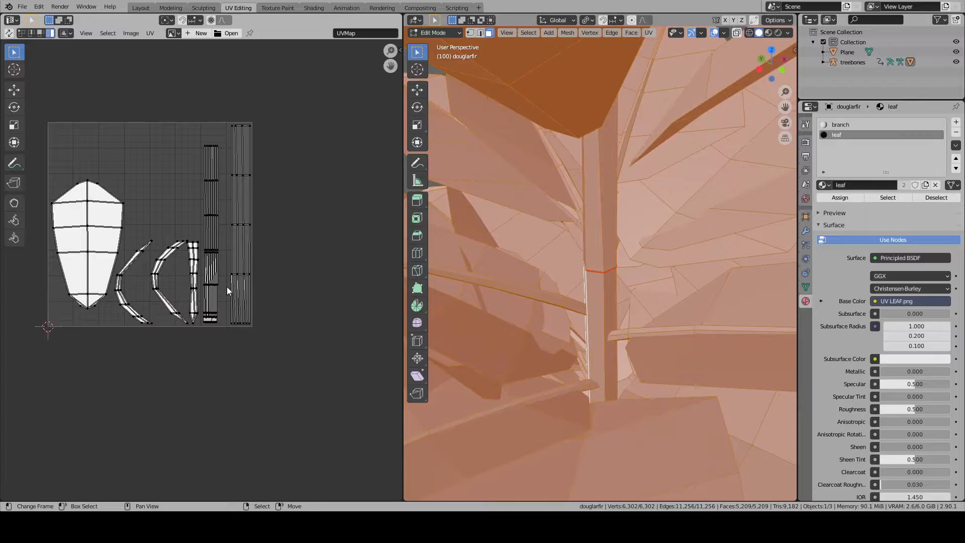
scroll(227, 287, "down", 3)
key("a")
key("alt+a")
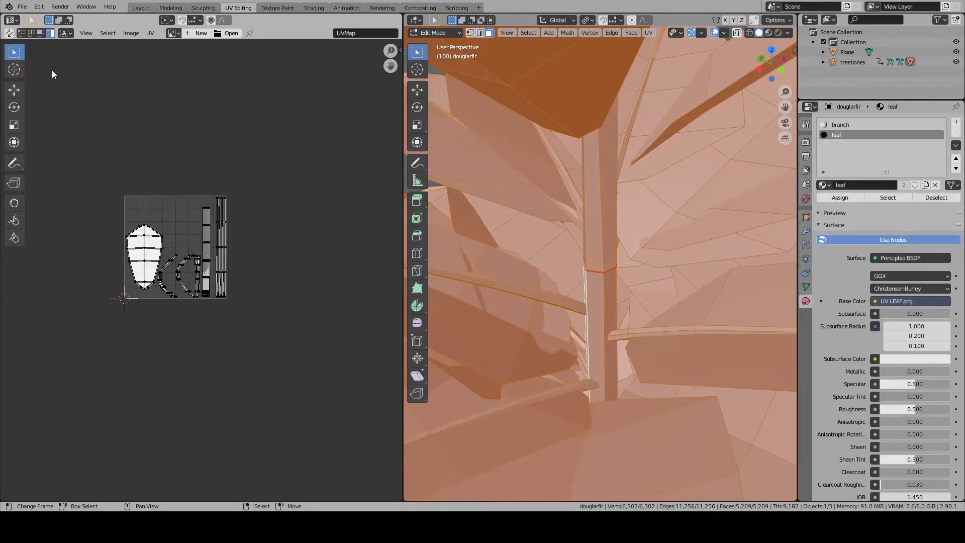
left_click(22, 7)
left_click(49, 76)
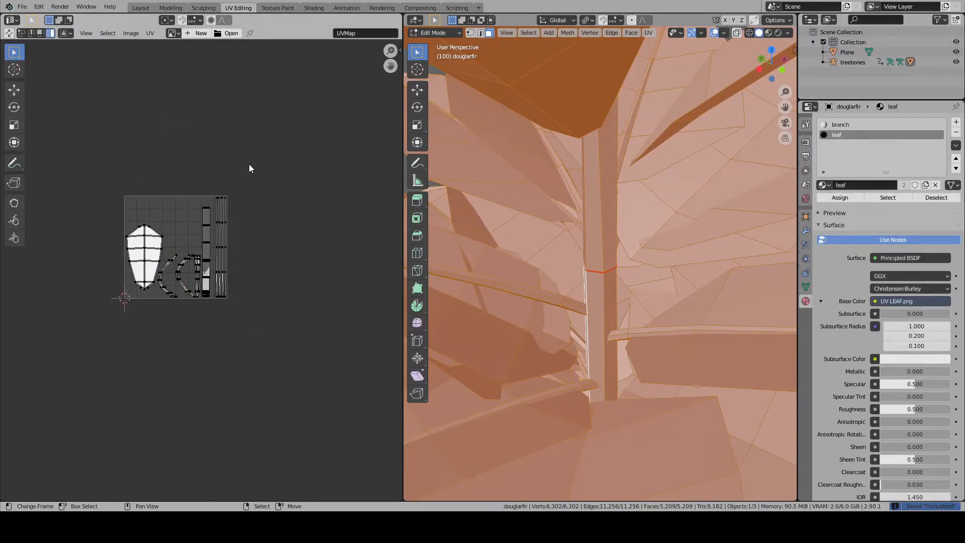
- Return to Object Mode in the Layout workspace and select the treebones armature together with the fir mesh
scroll(632, 241, "down", 12)
key("Tab")
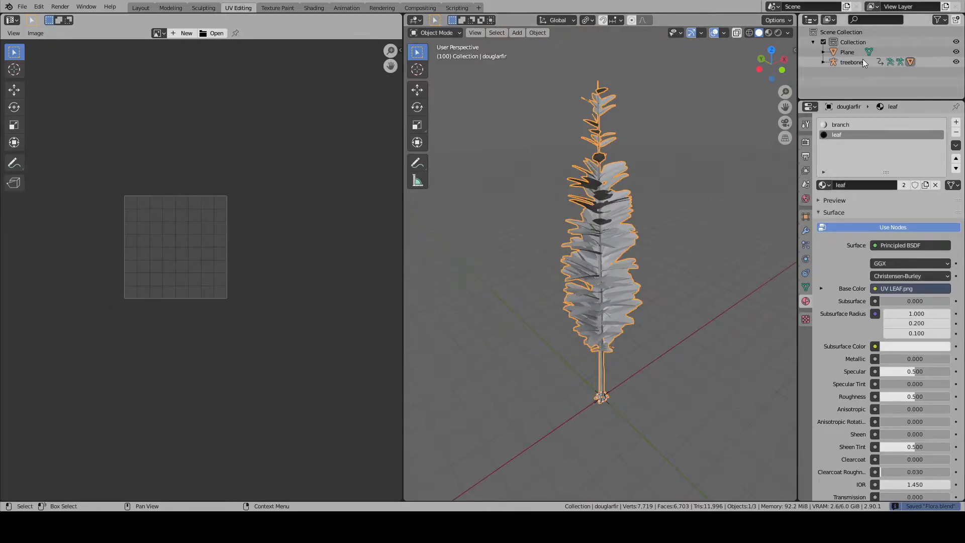
left_click(850, 63)
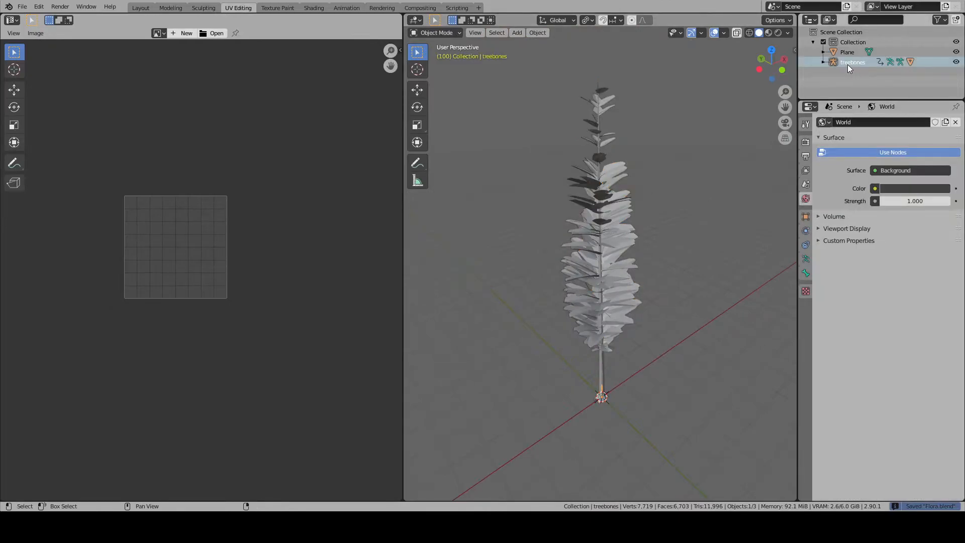
left_click(141, 8)
scroll(370, 167, "down", 5)
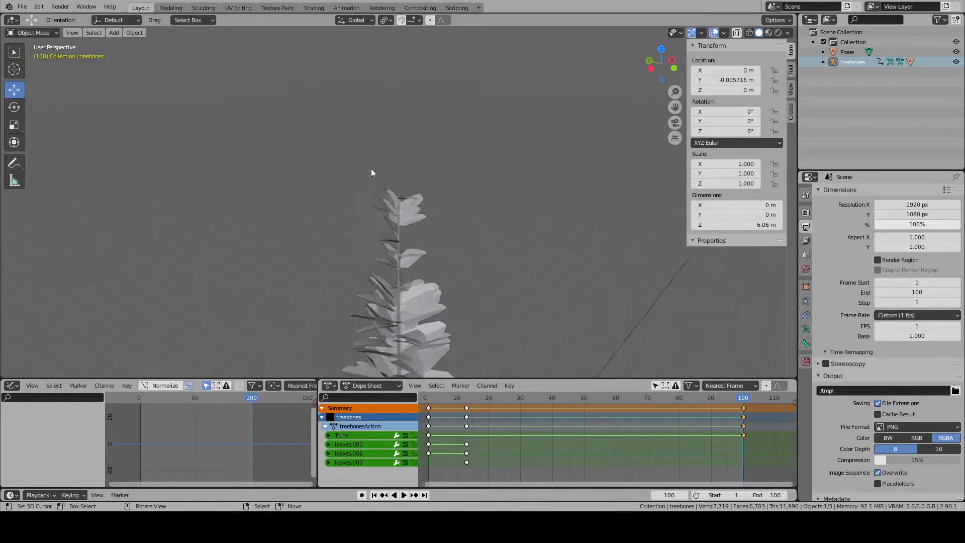
key("KP_Decimal")
right_click(410, 290)
right_click(403, 292, "shift")
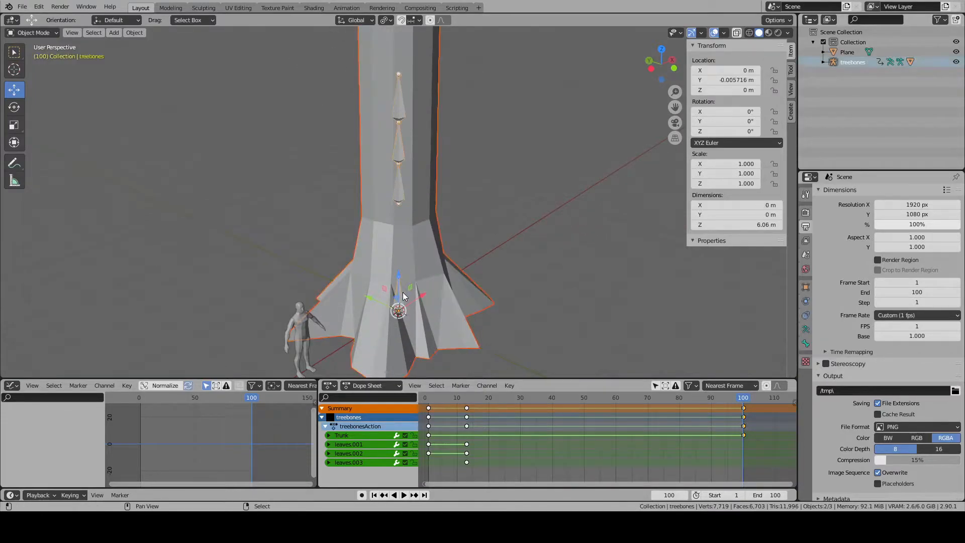
- Export the selected treebones armature and fir mesh
left_click(22, 7)
mouse_move(55, 145)
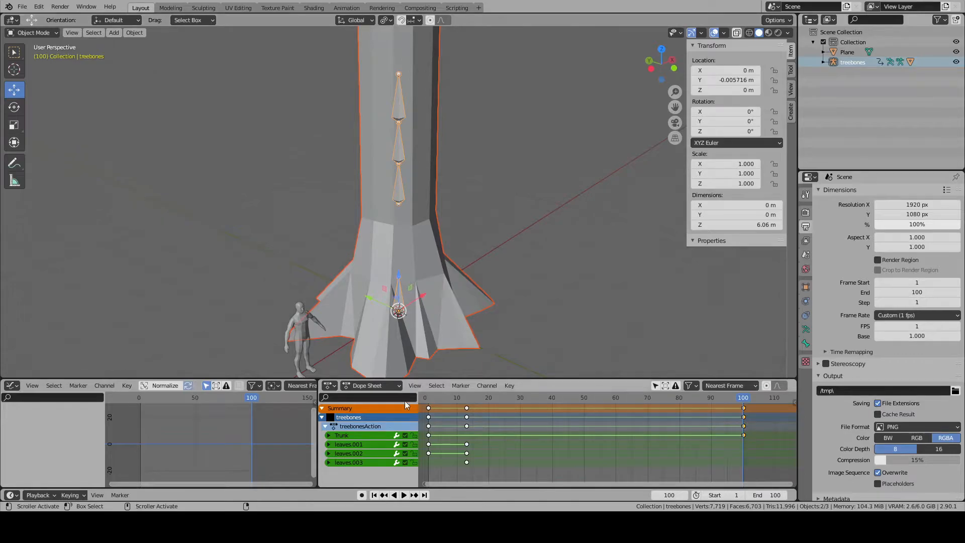
scroll(453, 246, "down", 5)
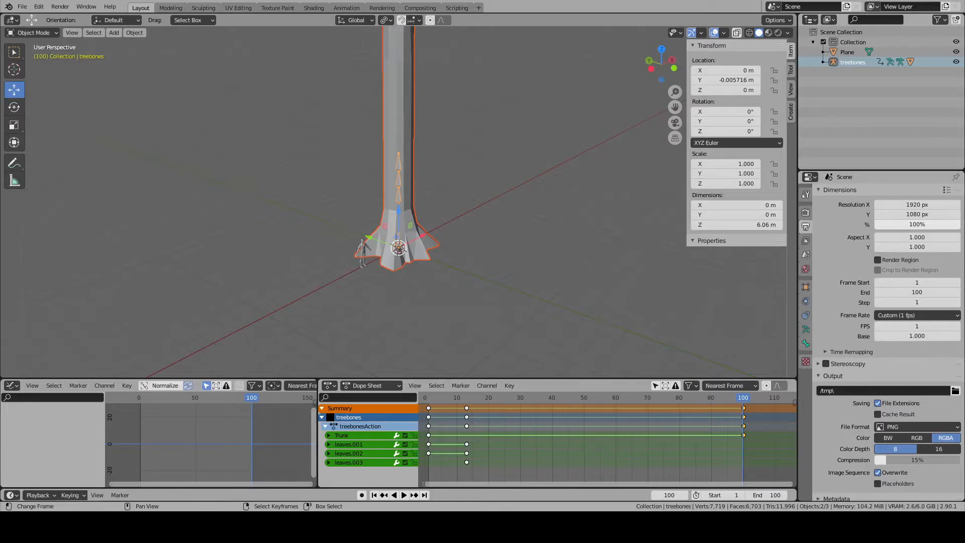
- Select the douglarfir tree, switch to the UV Editing workspace and select all linked faces of its trunk, including the separate upper section
left_click(396, 128)
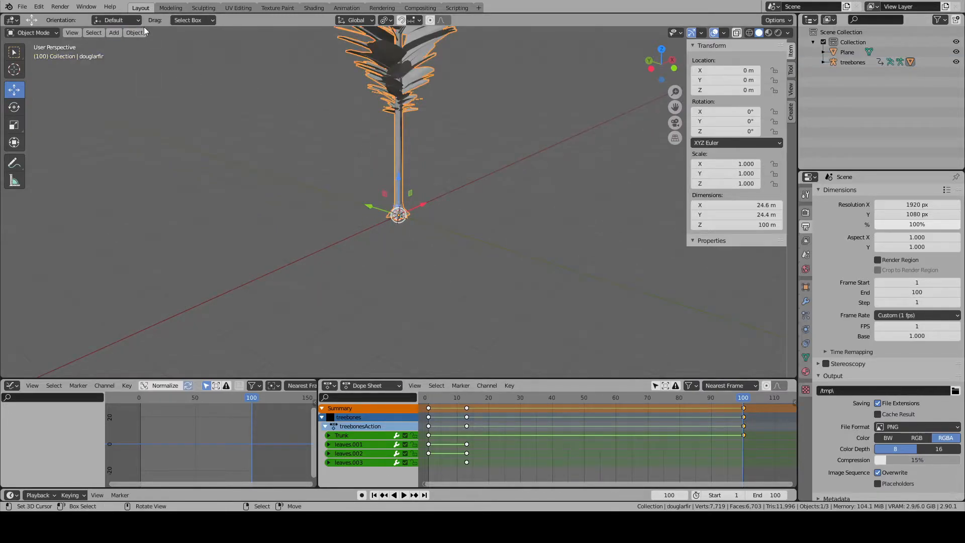
left_click(249, 8)
key("alt+a")
key("l")
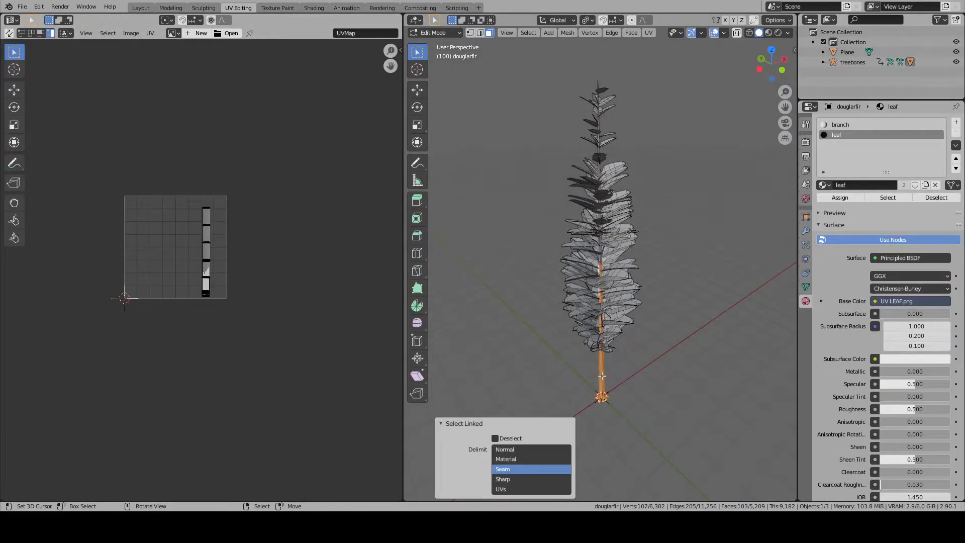
key("KP_7")
scroll(603, 376, "up", 10)
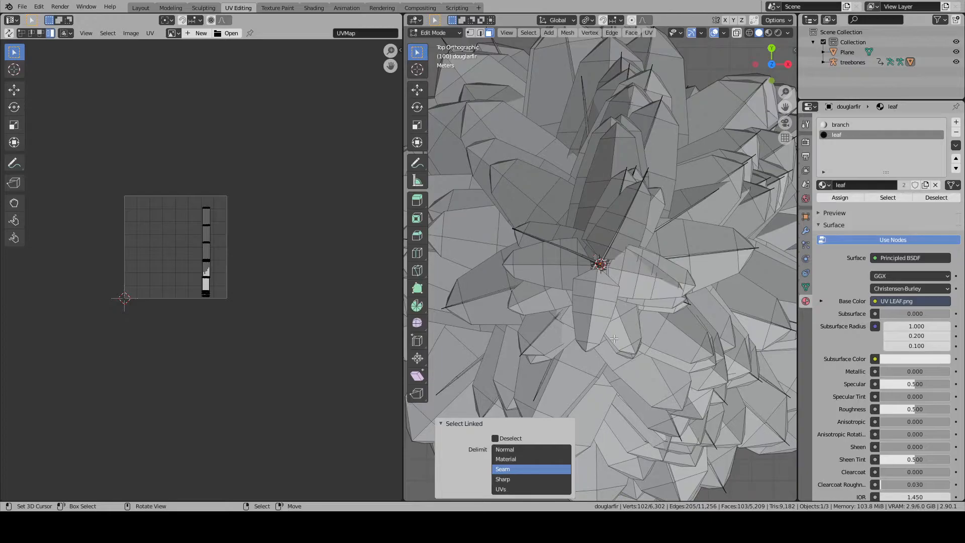
middle_click_drag(614, 339, 606, 173)
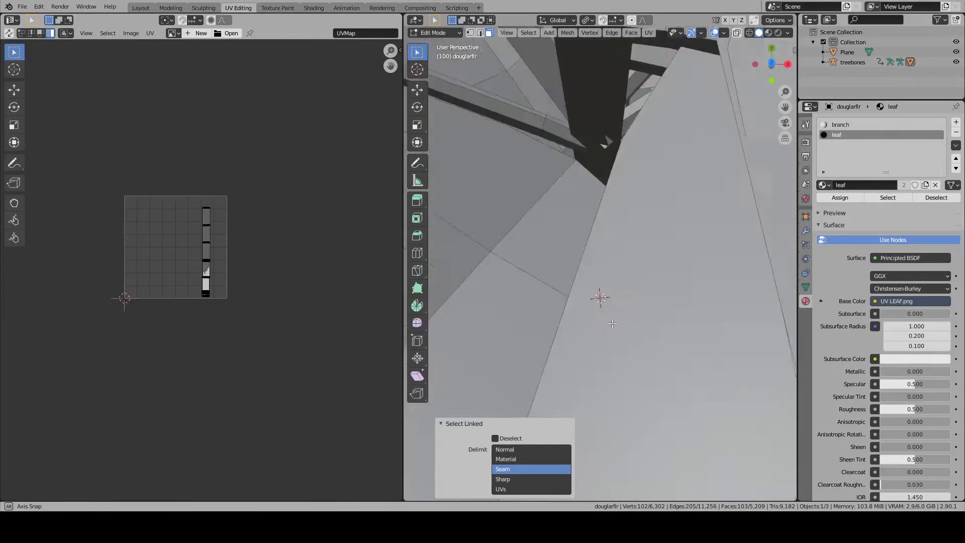
scroll(606, 171, "down", 8)
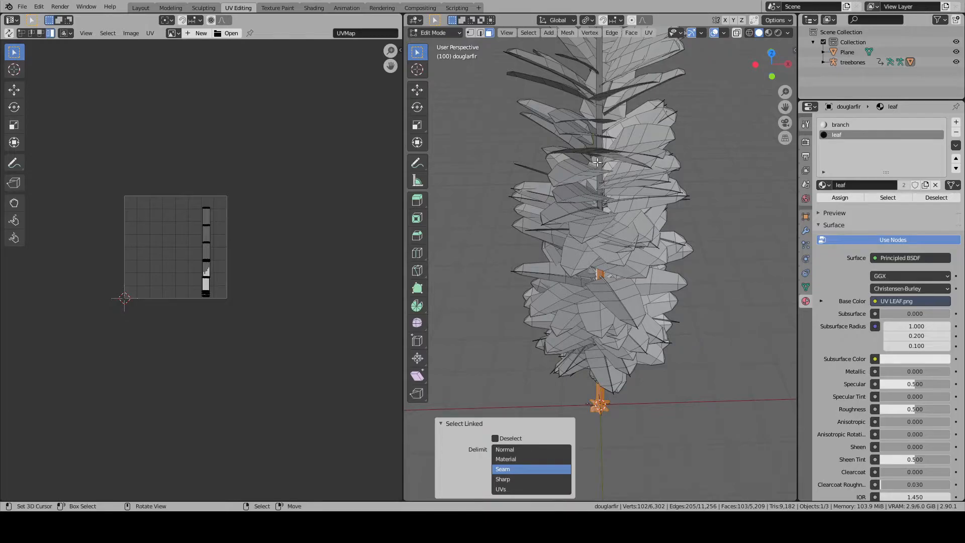
key("l")
- Try a cube projection on the selected trunk faces from the top view
key("KP_7")
key("u")
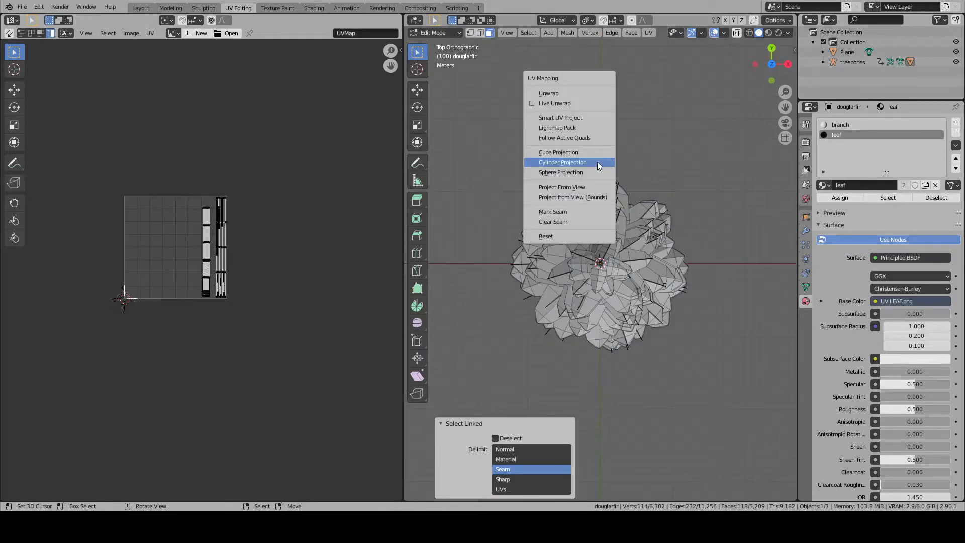
left_click(558, 152)
scroll(243, 218, "up", 5)
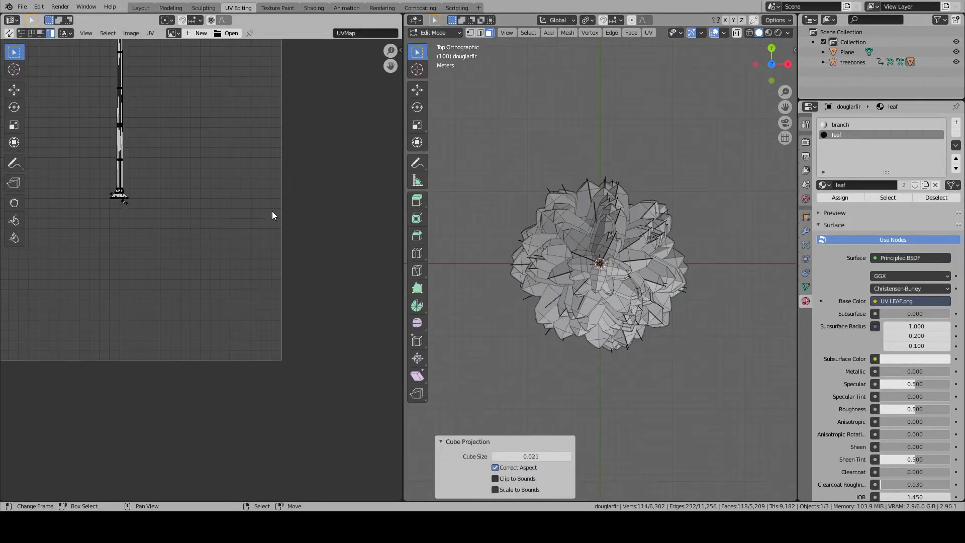
- Try a cylinder projection on the trunk with the View on Equator direction, comparing the Polar ZX and Polar ZY alignments
key("u")
left_click(660, 193)
scroll(199, 173, "down", 4)
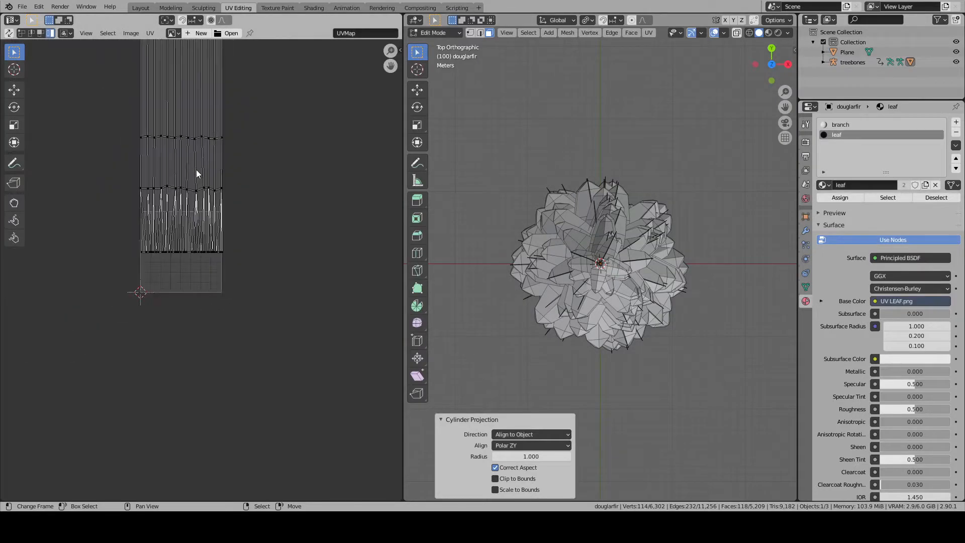
left_click(527, 435)
left_click(525, 445)
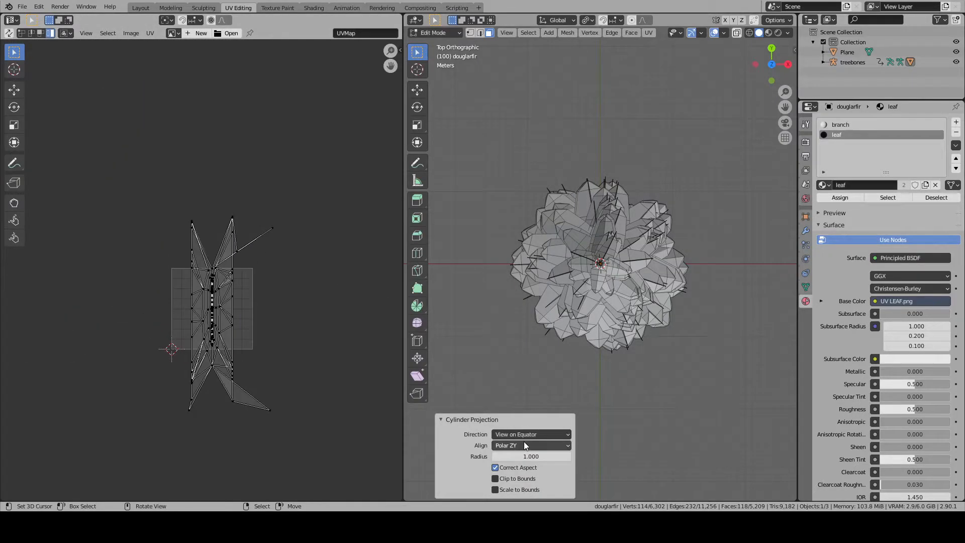
left_click(525, 446)
left_click(518, 467)
left_click(521, 447)
left_click(519, 458)
left_click(521, 447)
left_click(521, 468)
- Try the View on Poles and Align to Object directions for the trunk's cylinder projection
left_click(524, 433)
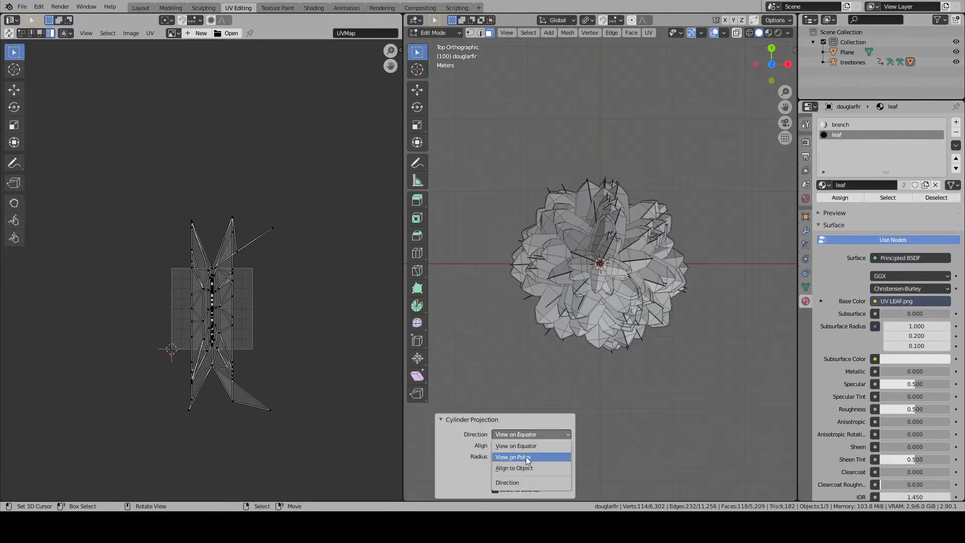
left_click(526, 456)
left_click(524, 433)
left_click(520, 467)
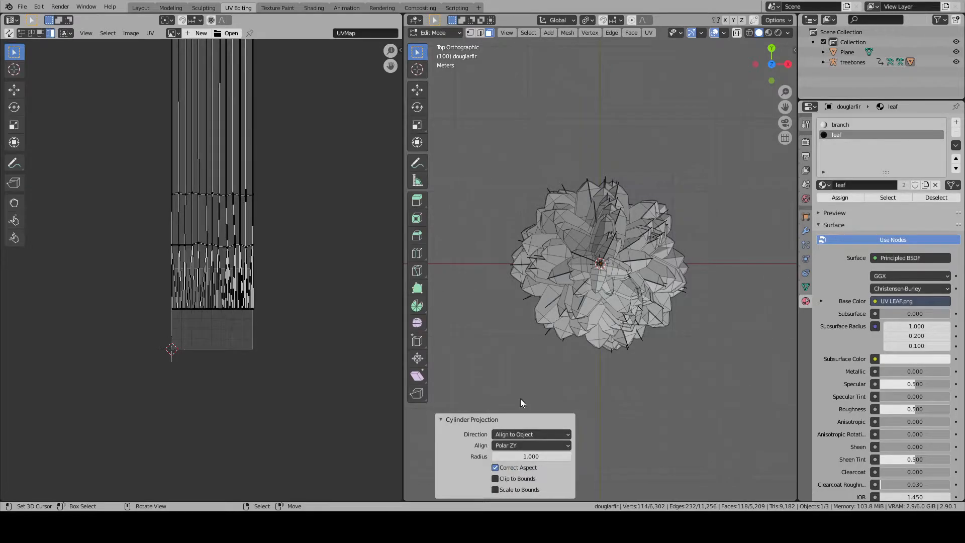
- Try a sphere projection on the trunk and examine the centre of the resulting UV layout
key("u")
left_click(550, 305)
scroll(166, 295, "up", 6)
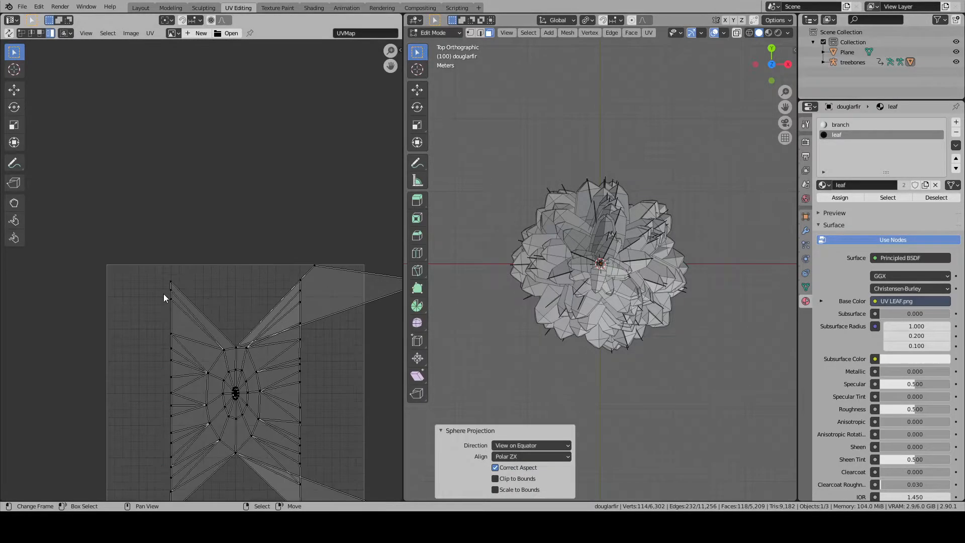
middle_click_drag(280, 377, 216, 186)
scroll(215, 226, "up", 3)
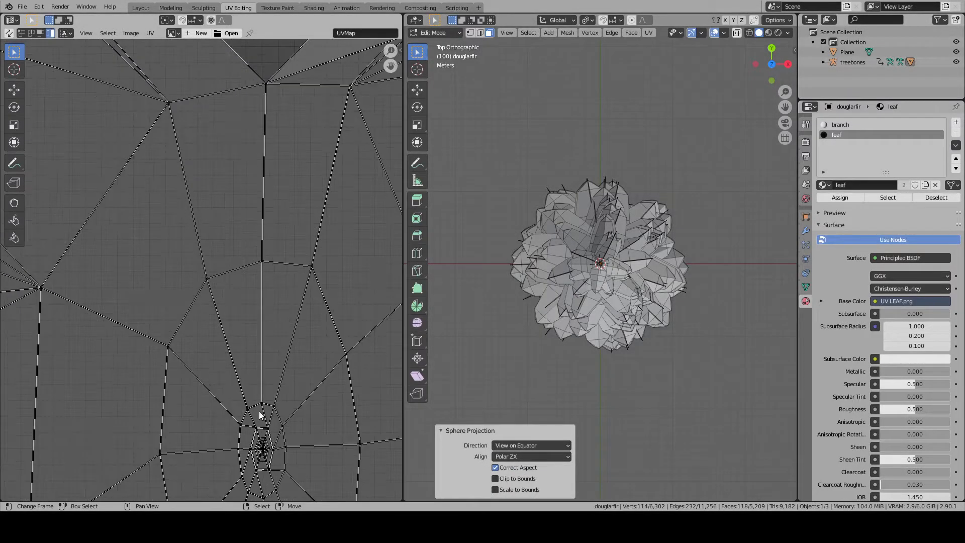
middle_click_drag(261, 416, 231, 261)
scroll(231, 261, "up", 4)
middle_click_drag(294, 353, 142, 276)
- Compare the Polar ZX and Polar ZY alignments of the trunk's sphere projection
left_click(515, 459)
left_click(515, 469)
left_click(515, 458)
left_click(508, 478)
- Compare the View on Poles, Align to Object and View on Equator directions of the trunk's sphere projection
left_click(512, 445)
left_click(516, 468)
left_click(514, 445)
left_click(512, 478)
scroll(224, 322, "down", 8)
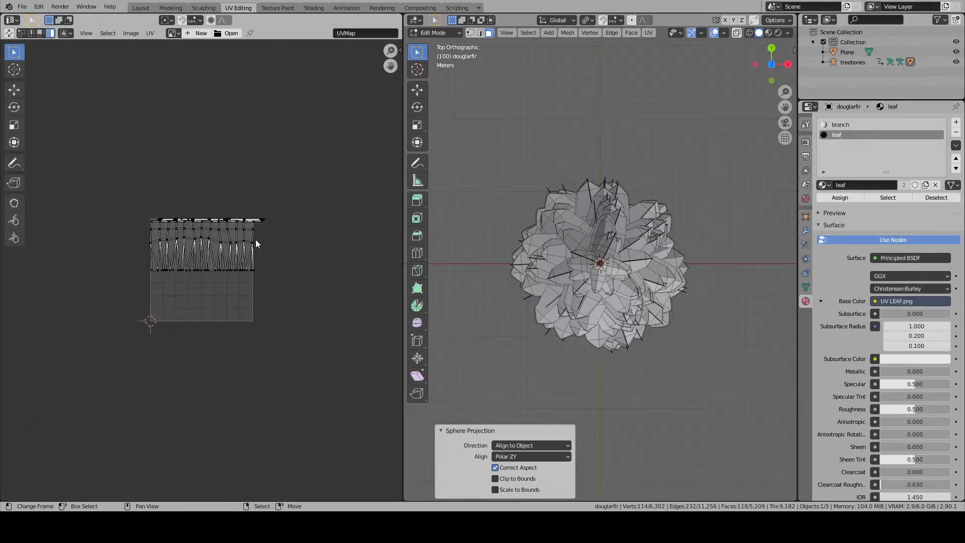
scroll(363, 321, "up", 4)
left_click(532, 446)
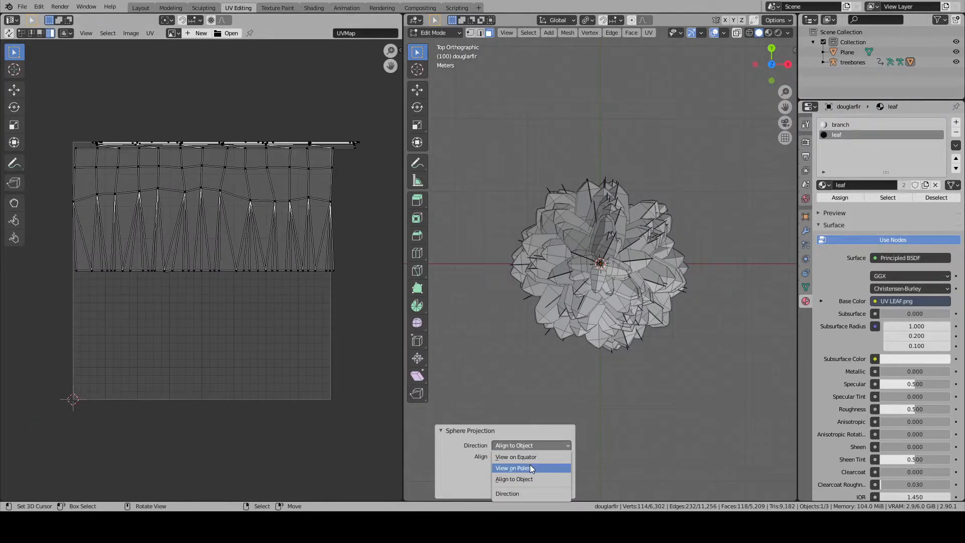
left_click(532, 468)
left_click(532, 446)
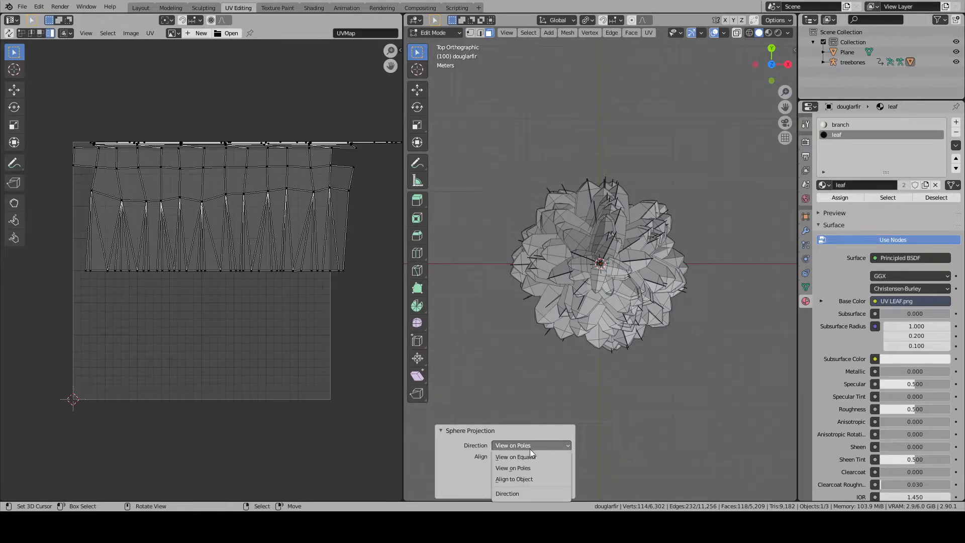
left_click(516, 457)
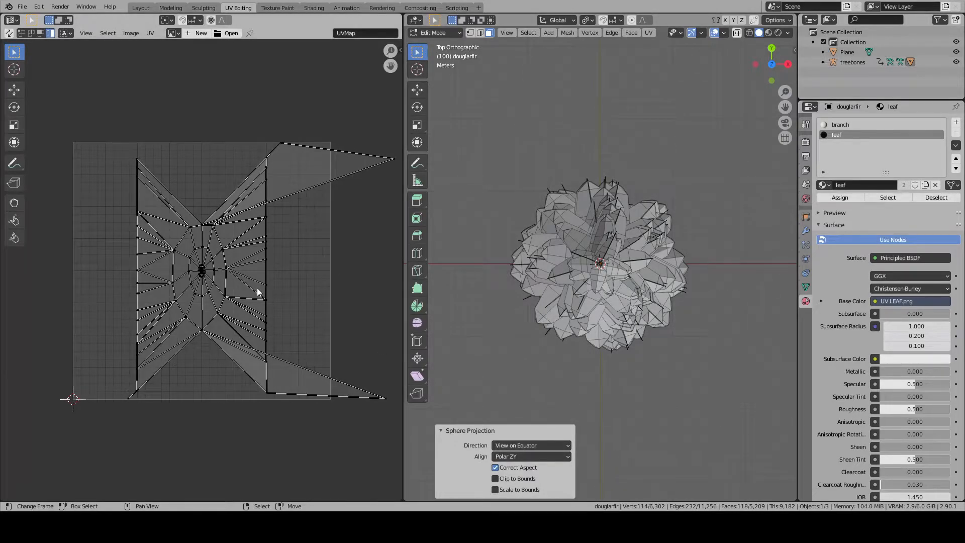
- Unwrap the selected trunk faces with the Angle Based method and inspect the resulting UV island of the base
key("u")
left_click(520, 182)
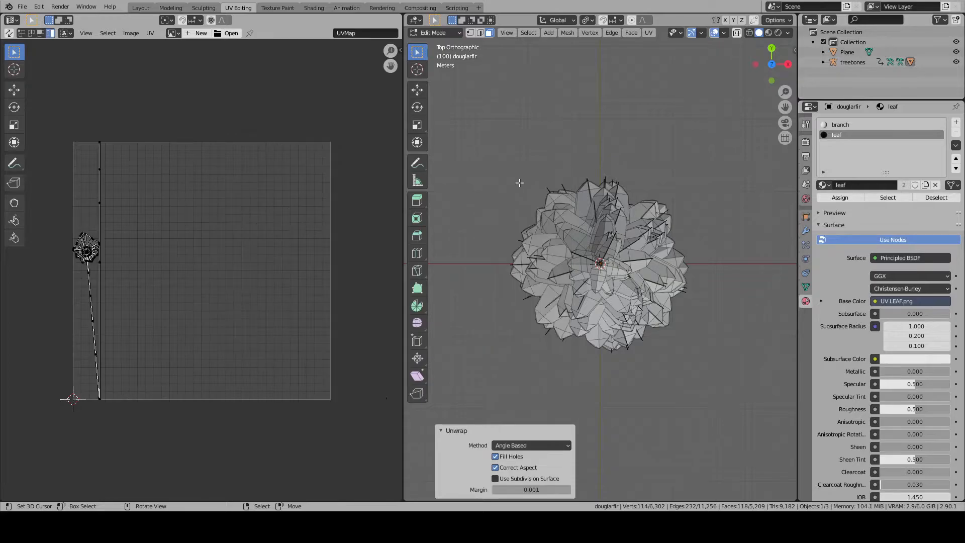
scroll(137, 263, "up", 6)
middle_click_drag(137, 263, 231, 276)
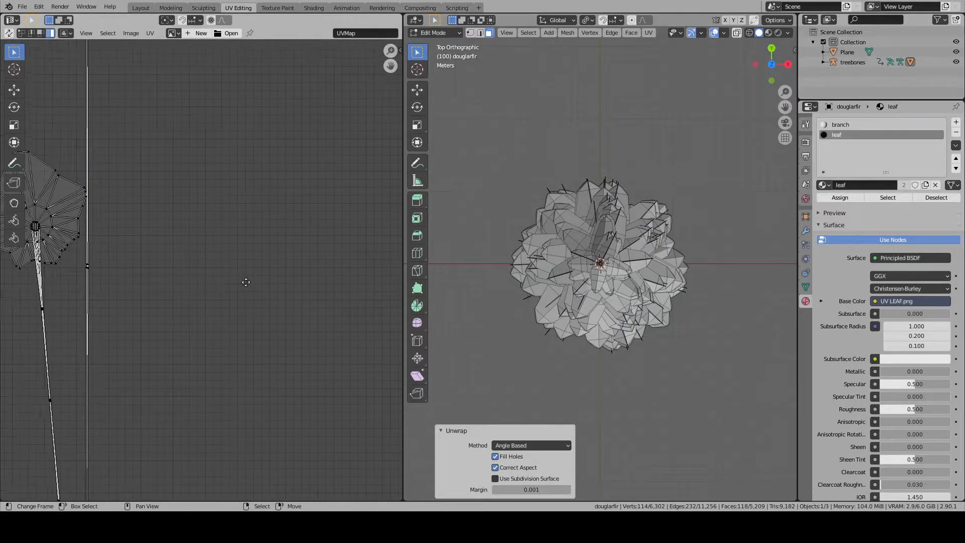
middle_click_drag(50, 240, 207, 273)
scroll(207, 273, "up", 3)
scroll(207, 273, "up", 1)
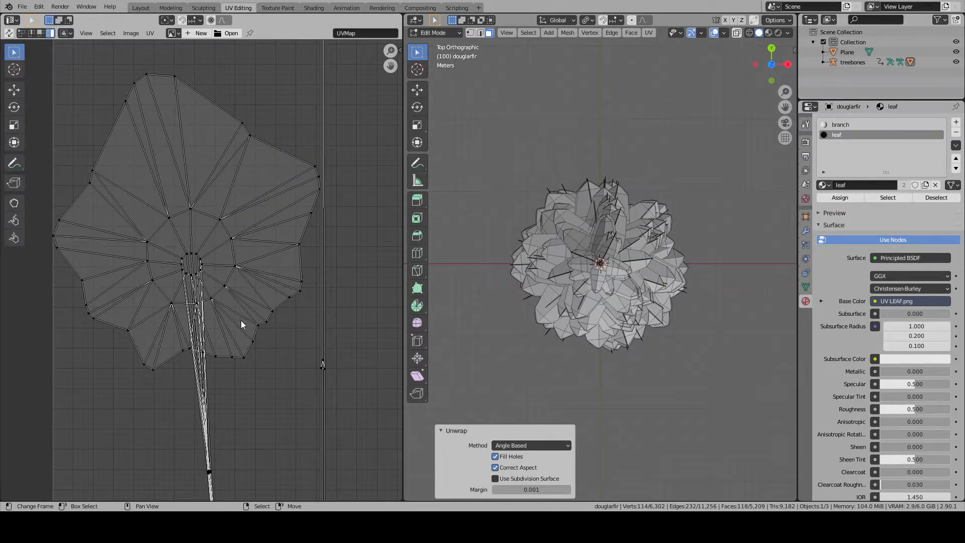
scroll(554, 322, "up", 1)
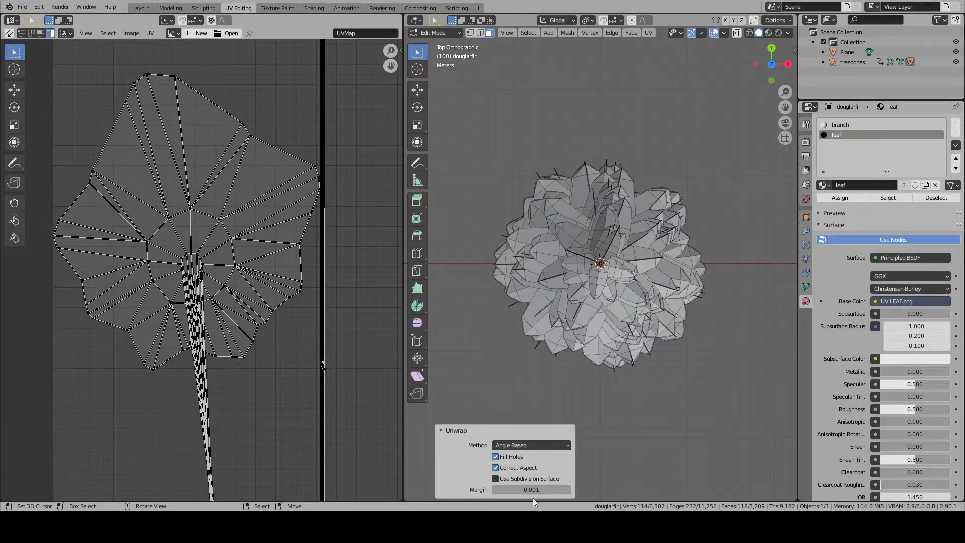
- Test the unwrap with Fill Holes off and with Use Subdivision Surface on, restoring each option
left_click(495, 457)
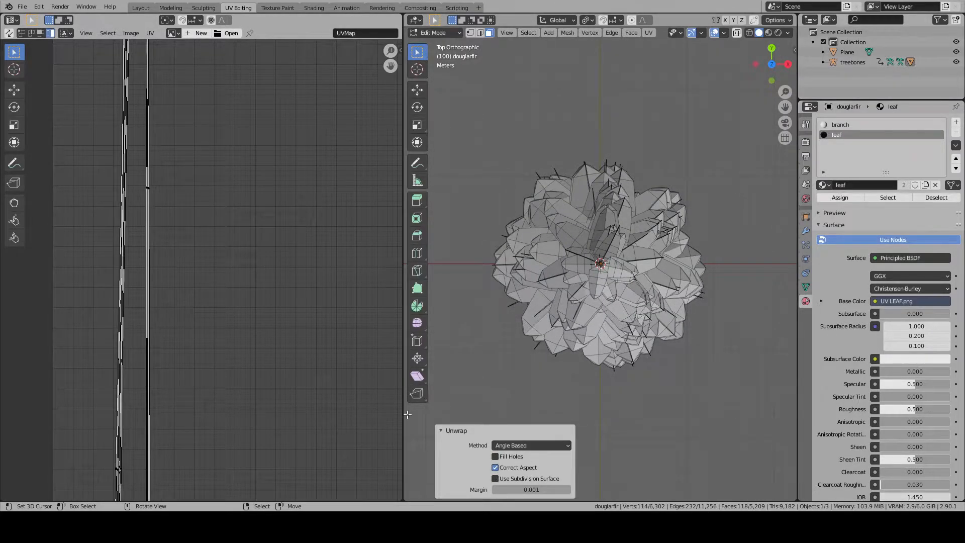
scroll(206, 349, "down", 4)
left_click(496, 456)
left_click(495, 479)
left_click(495, 479)
- Find the separate upper section of the trunk among the branches and hide it to expose the main trunk's end
middle_click_drag(649, 166, 669, 263)
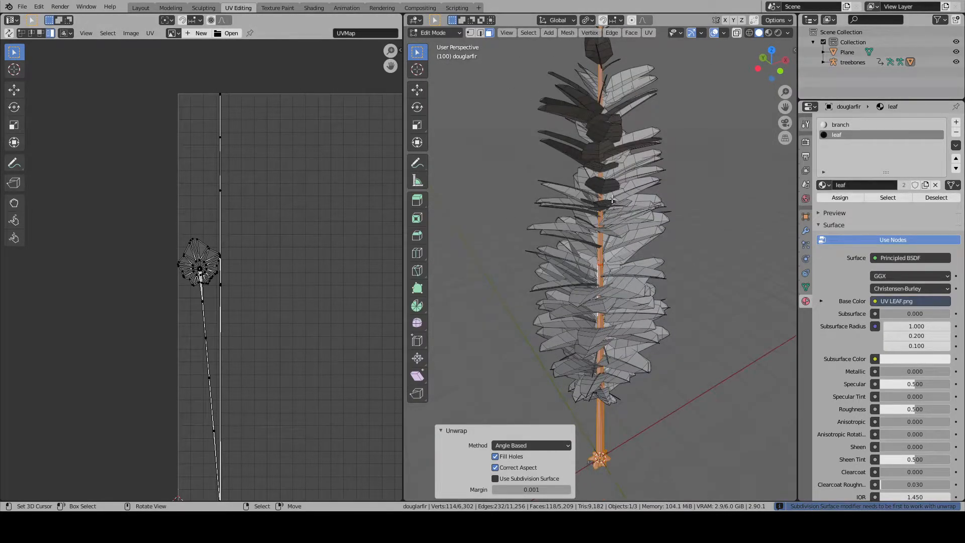
scroll(596, 251, "up", 6)
key("alt+a")
left_click(596, 250)
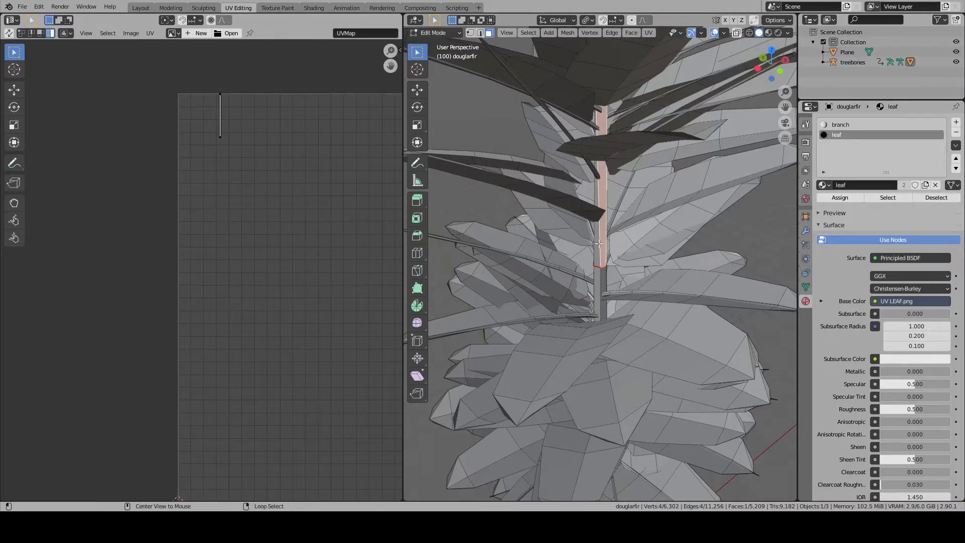
scroll(597, 242, "down", 2)
scroll(596, 243, "up", 8)
right_click(592, 244, "shift")
middle_click_drag(593, 245, 571, 241)
right_click(606, 231, "shift")
right_click(624, 224, "shift")
middle_click_drag(624, 224, 548, 249)
right_click(625, 185, "shift")
middle_click_drag(625, 186, 536, 214)
right_click(594, 194, "shift")
middle_click_drag(593, 193, 598, 270)
key("h")
- Select the remaining linked trunk faces, unwrap them with the Angle Based method and inspect the UV layout
key("l")
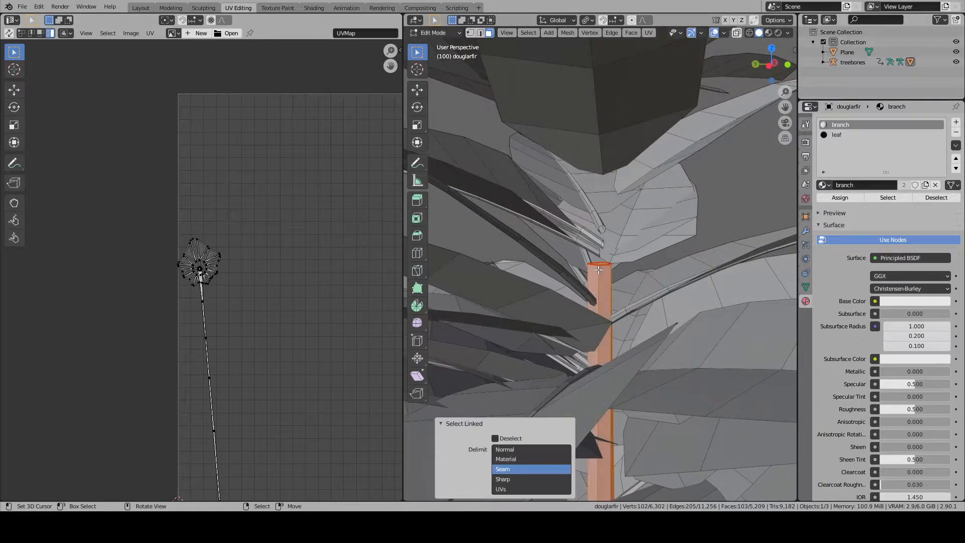
key("u")
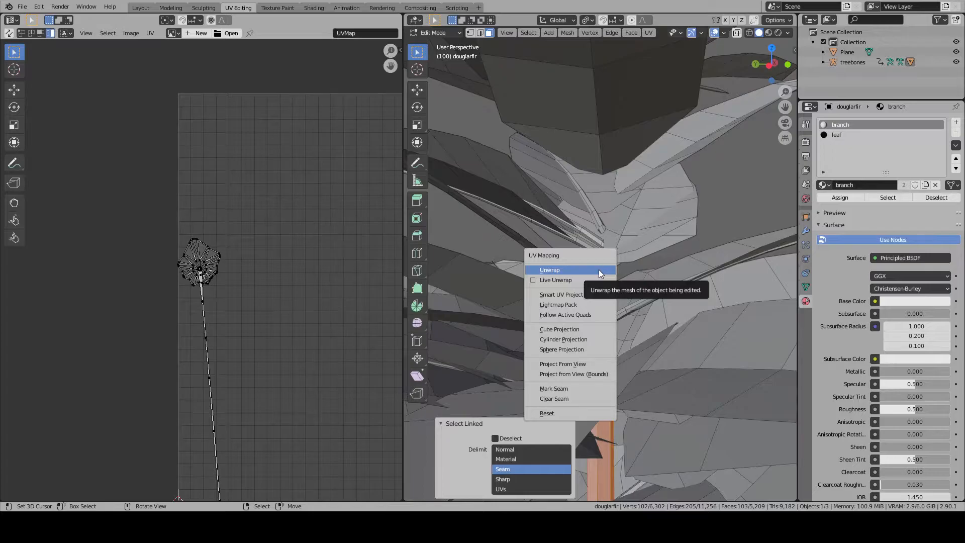
left_click(548, 271)
scroll(285, 317, "down", 4)
scroll(238, 299, "up", 5)
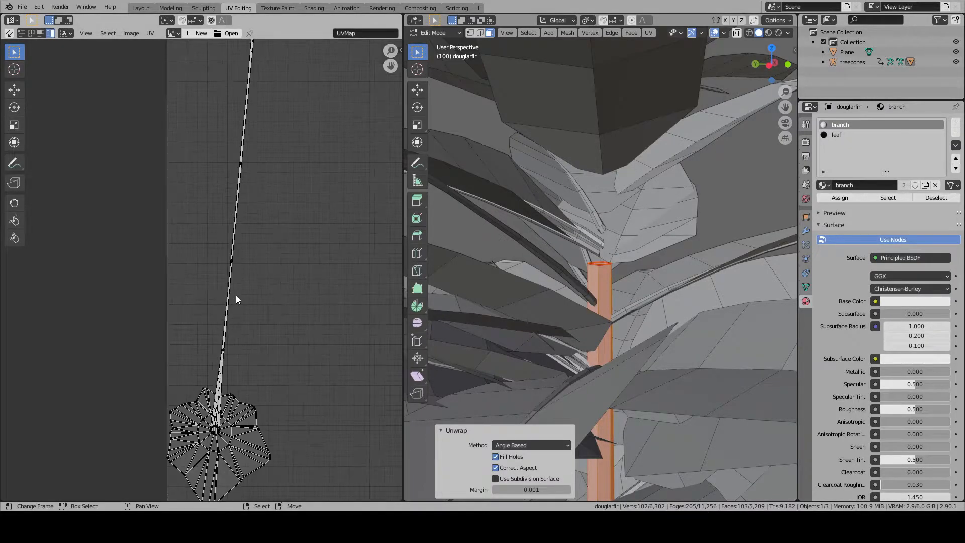
scroll(238, 299, "up", 4)
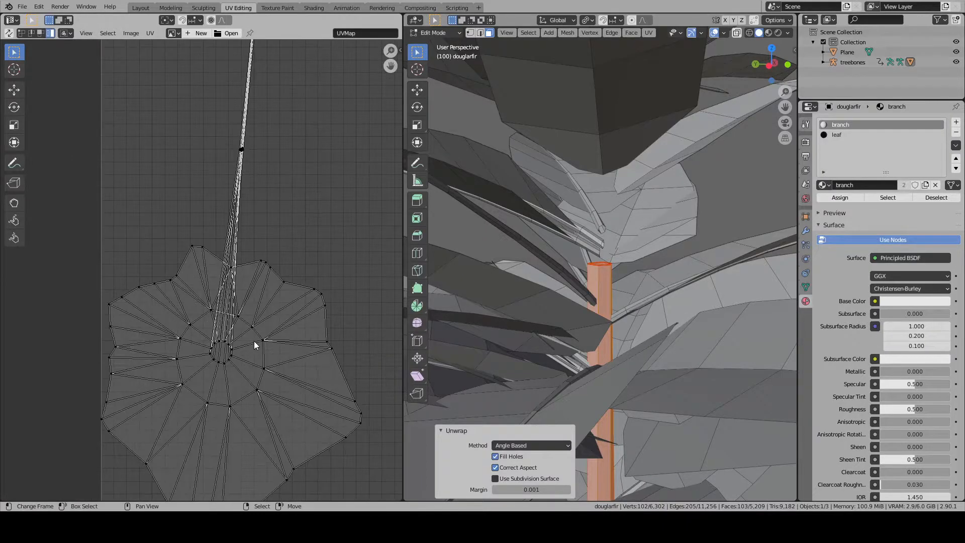
scroll(254, 345, "down", 4)
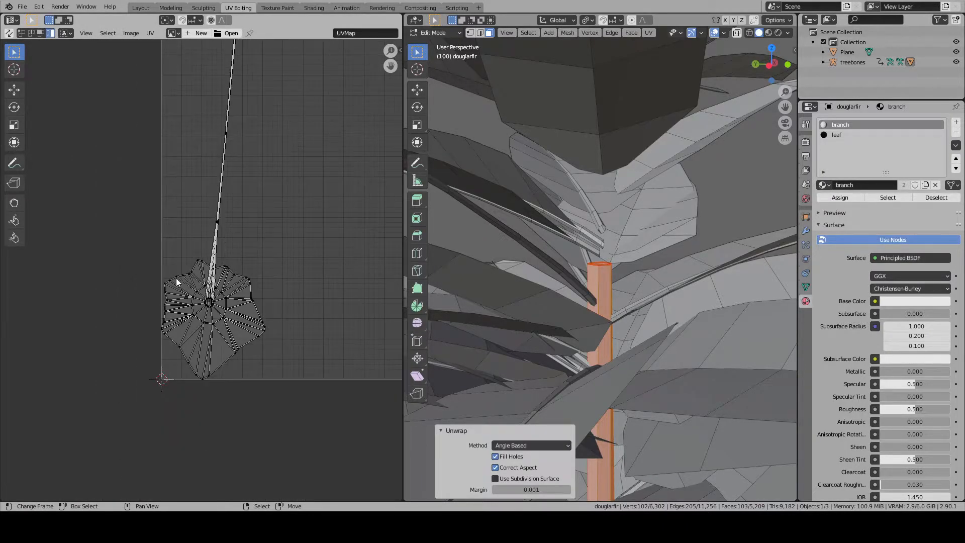
scroll(229, 266, "down", 5)
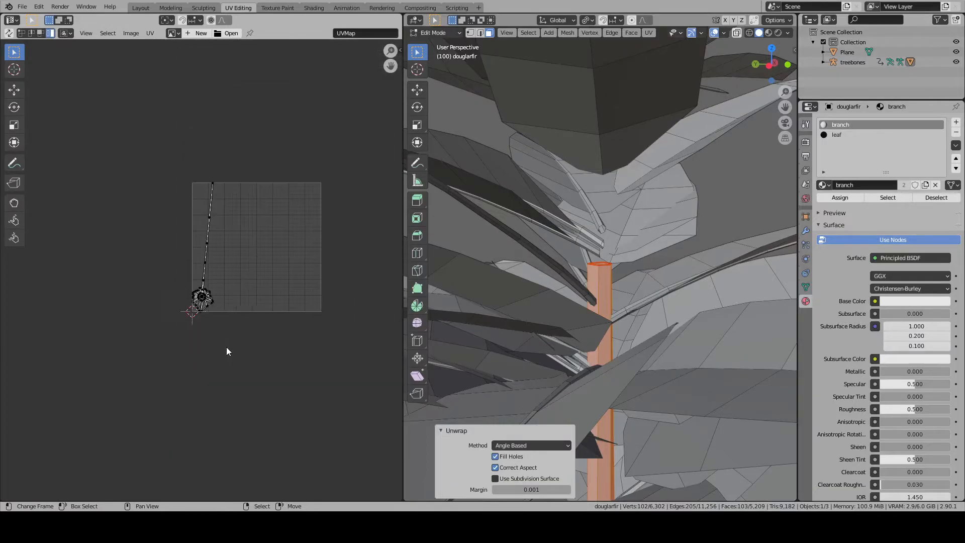
scroll(488, 347, "down", 4)
scroll(488, 347, "down", 5)
- Mark a seam on the horizontal edge loop where the straight trunk meets its flared base, and clear the selection
middle_click_drag(488, 347, 616, 431)
scroll(616, 431, "down", 3)
right_click(596, 471)
right_click(606, 433)
key("KP_Decimal")
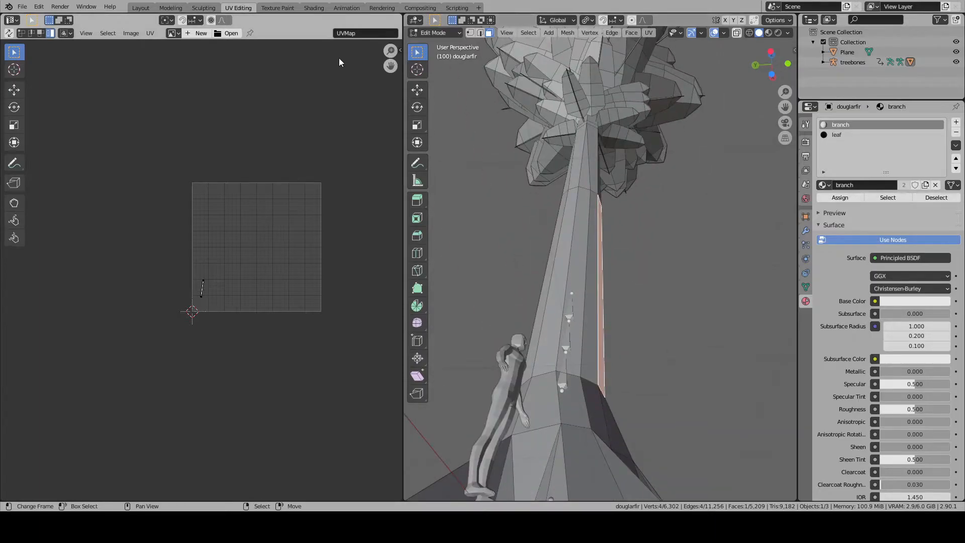
left_click(480, 32)
right_click(569, 374, "alt")
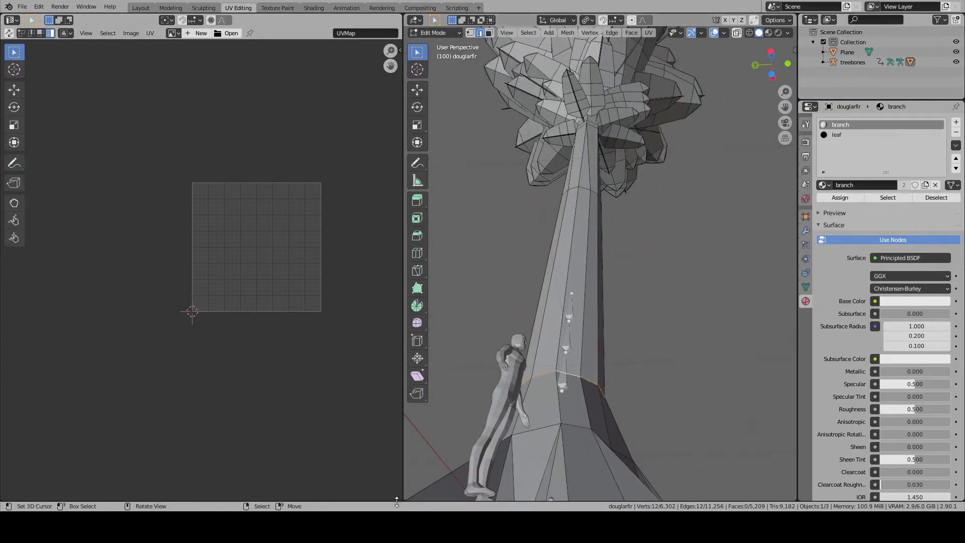
middle_click_drag(625, 356, 681, 369)
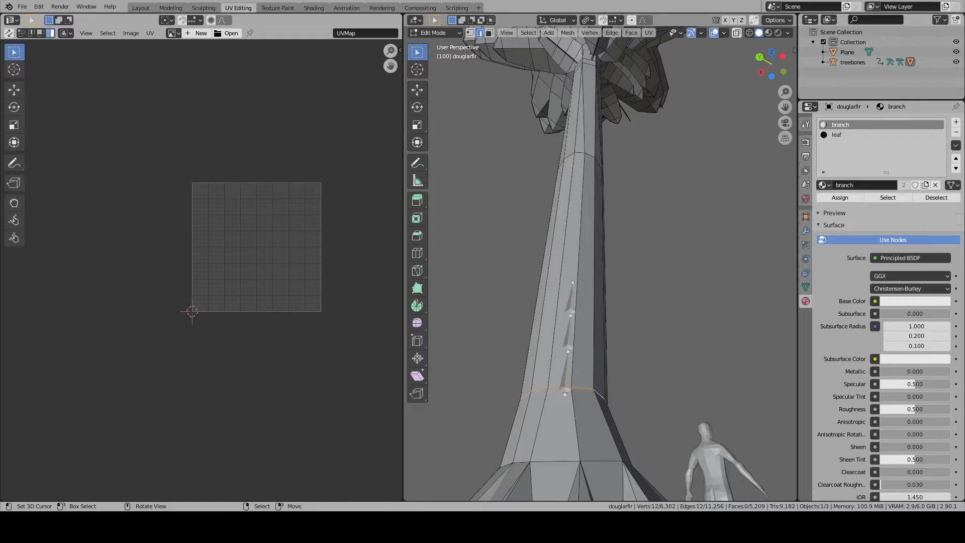
key("ctrl+e")
left_click(614, 325)
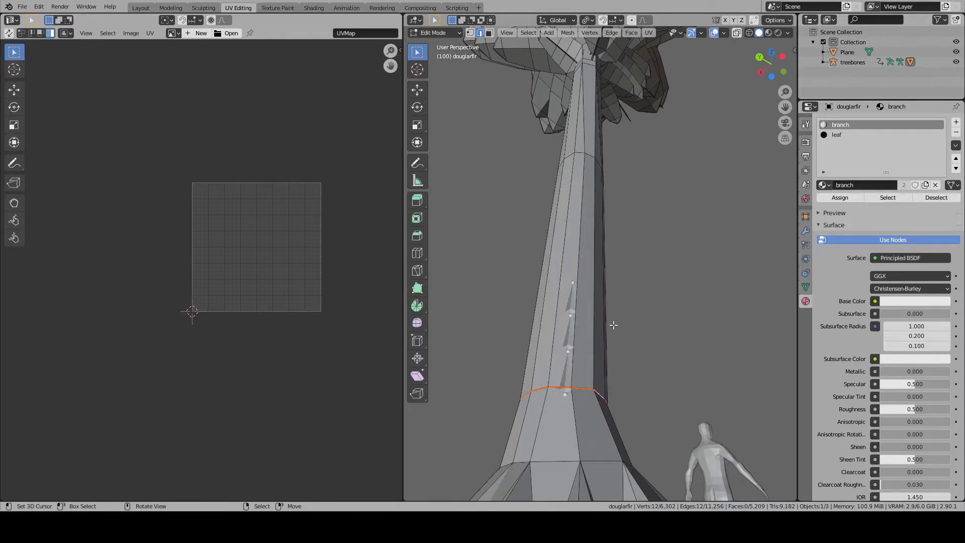
key("a")
key("alt+a")
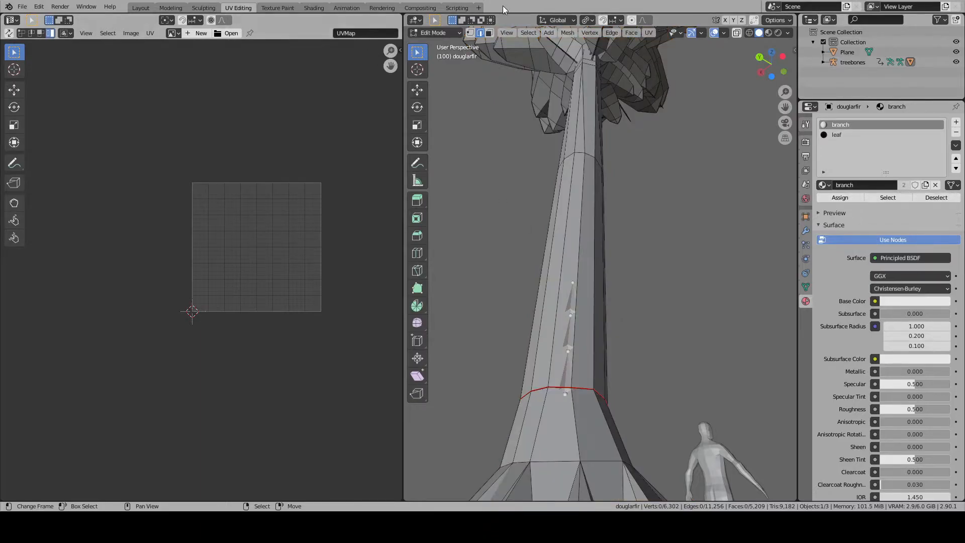
- Select the ring of faces directly below the seam on the trunk's flared base
right_click(575, 242, "alt")
scroll(575, 242, "down", 1)
right_click(565, 371, "alt")
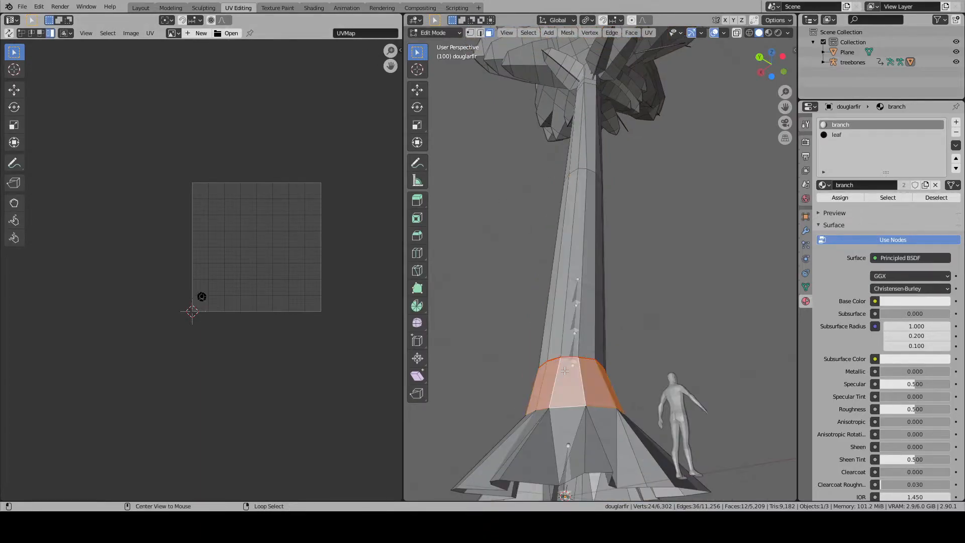
key("KP_Decimal")
- Add all the root faces around the flared base of the trunk to the face selection
scroll(565, 371, "down", 7)
middle_click_drag(549, 250, 618, 330)
scroll(618, 330, "up", 2)
right_click(614, 363, "shift")
right_click(601, 365, "shift")
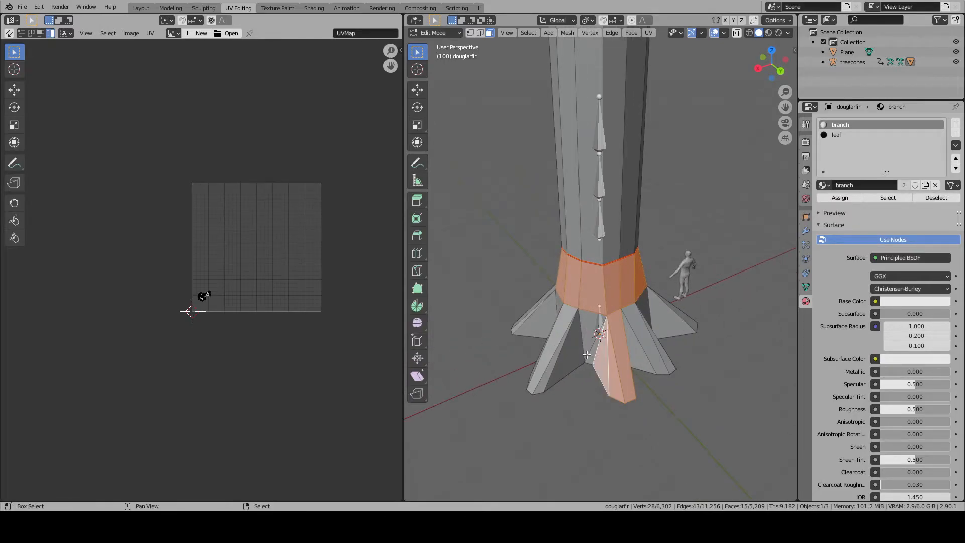
right_click(587, 352, "shift")
right_click(572, 353, "shift")
right_click(545, 374, "shift")
middle_click_drag(545, 374, 630, 362)
right_click(632, 360, "shift")
right_click(607, 349, "shift")
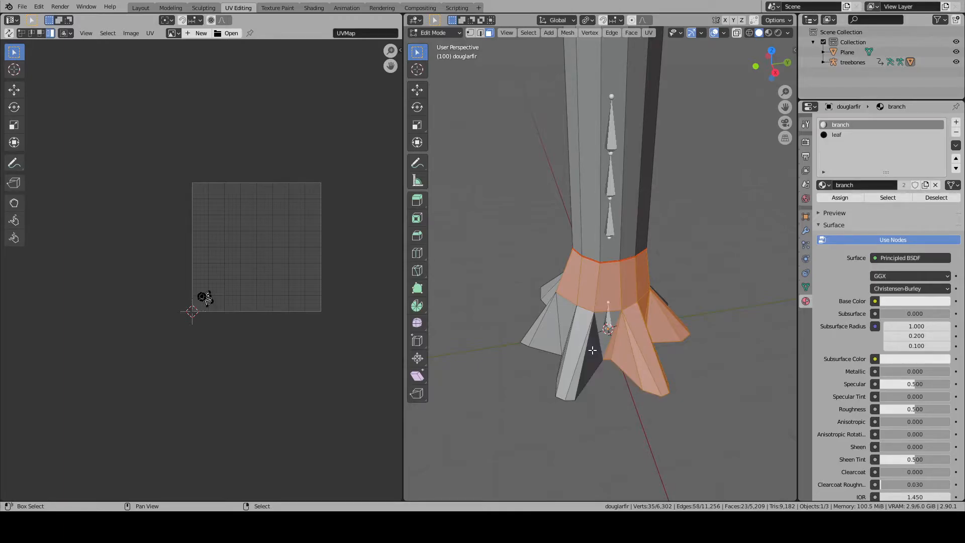
right_click(598, 351, "shift")
right_click(572, 374, "shift")
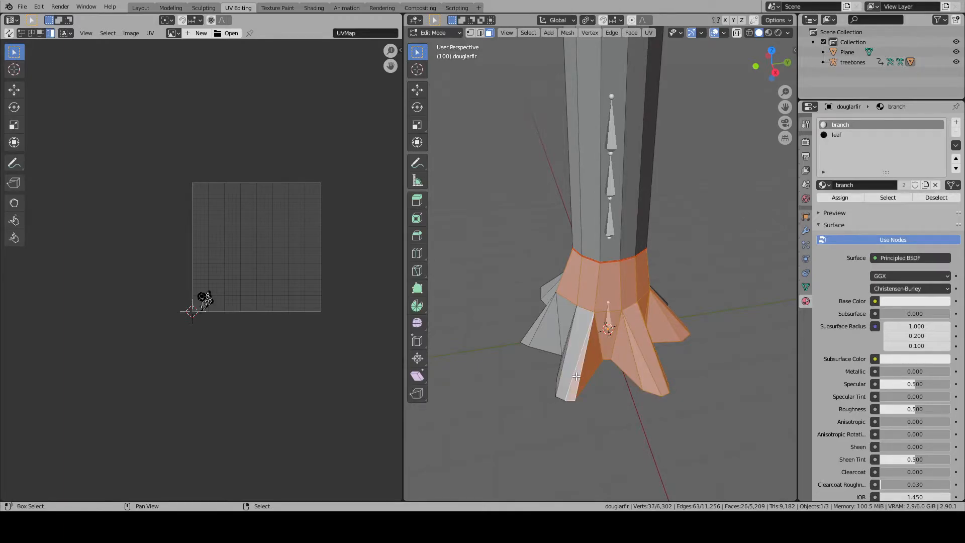
middle_click_drag(576, 376, 606, 368)
right_click(606, 367, "shift")
right_click(602, 381, "shift")
right_click(590, 374, "shift")
right_click(579, 363, "shift")
right_click(565, 358, "shift")
right_click(578, 351, "shift")
middle_click_drag(579, 351, 651, 358)
right_click(641, 388, "shift")
right_click(623, 382, "shift")
right_click(604, 359, "shift")
right_click(595, 367, "shift")
right_click(585, 371, "shift")
right_click(576, 360, "shift")
right_click(562, 385, "shift")
right_click(544, 395, "shift")
right_click(521, 390, "shift")
right_click(528, 379, "shift")
right_click(521, 371, "shift")
middle_click_drag(521, 366, 608, 385)
right_click(669, 363, "shift")
right_click(649, 362, "shift")
right_click(628, 359, "shift")
scroll(609, 384, "up", 1)
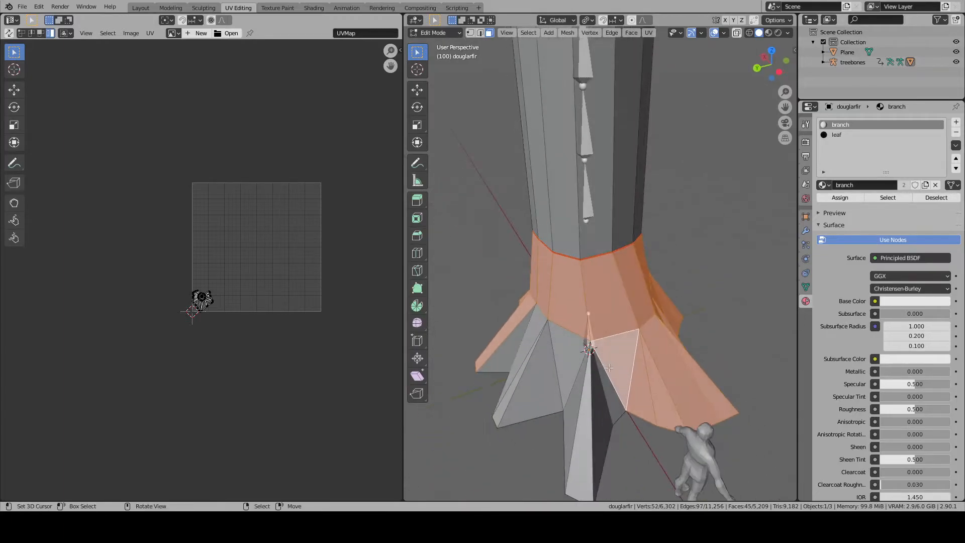
right_click(605, 408, "shift")
right_click(602, 414, "shift")
right_click(615, 409, "shift")
right_click(604, 420, "shift")
right_click(583, 422, "shift")
middle_click_drag(583, 421, 593, 382)
right_click(572, 396, "shift")
right_click(563, 378, "shift")
right_click(543, 383, "shift")
right_click(581, 401, "shift")
right_click(568, 401, "shift")
right_click(556, 398, "shift")
right_click(539, 395, "shift")
middle_click_drag(538, 394, 606, 365)
- Unwrap the selected flared base and root faces
key("ctrl+e")
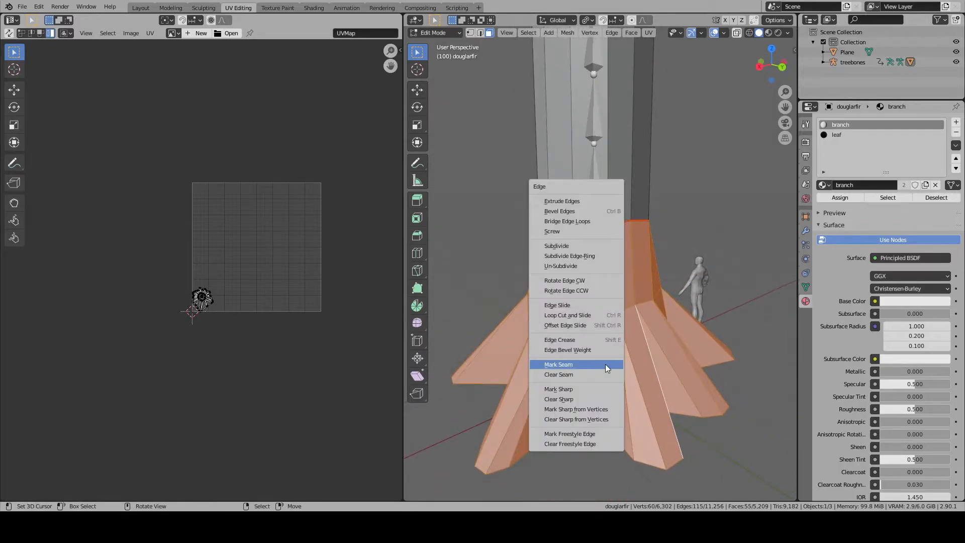
left_click(604, 363)
key("u")
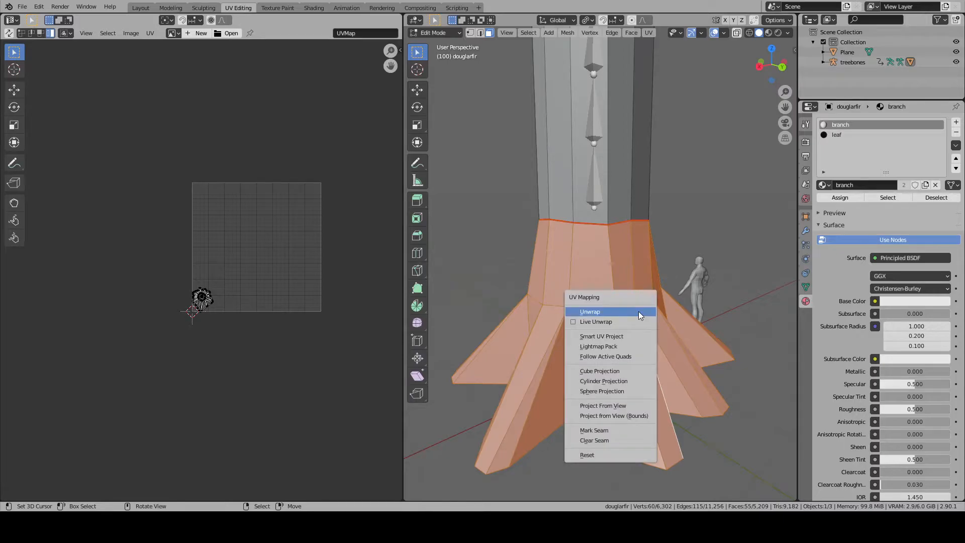
left_click(638, 312)
- Resize the base's whole UV island, move it downward in the UV layout, and clear the selection
key("a")
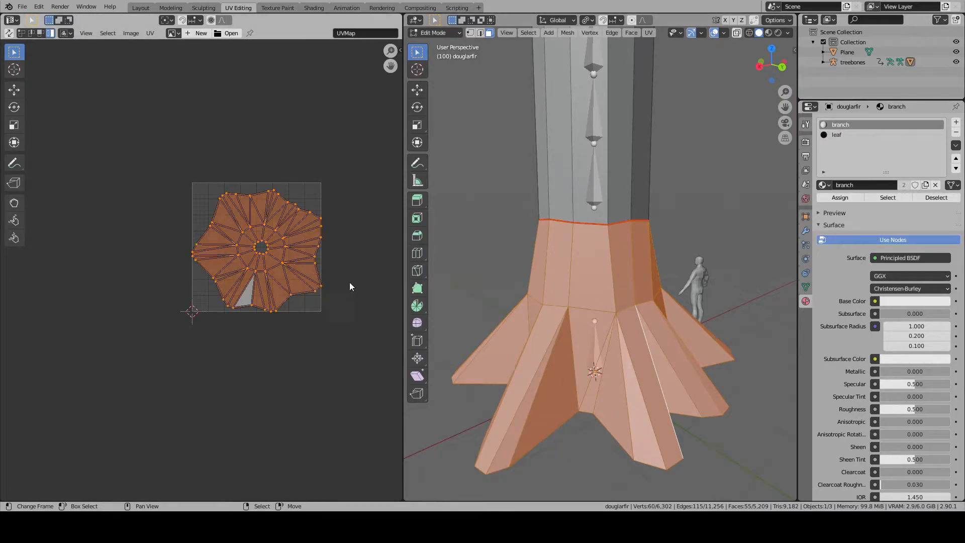
key("s")
left_click(300, 272)
key("g")
left_click(299, 377)
key("alt+a")
- Select the linked faces of the straight trunk up to the seam and unwrap them with the Angle Based method
key("l")
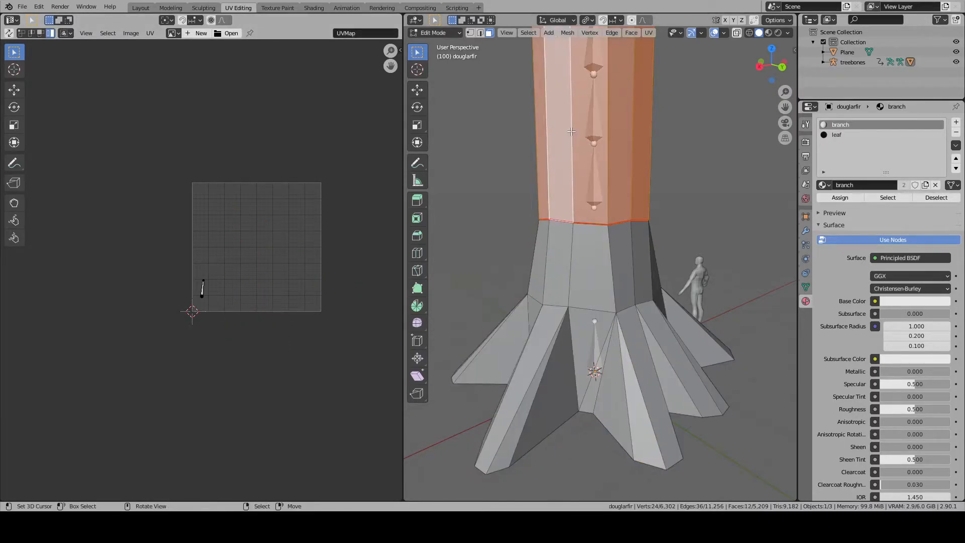
key("l")
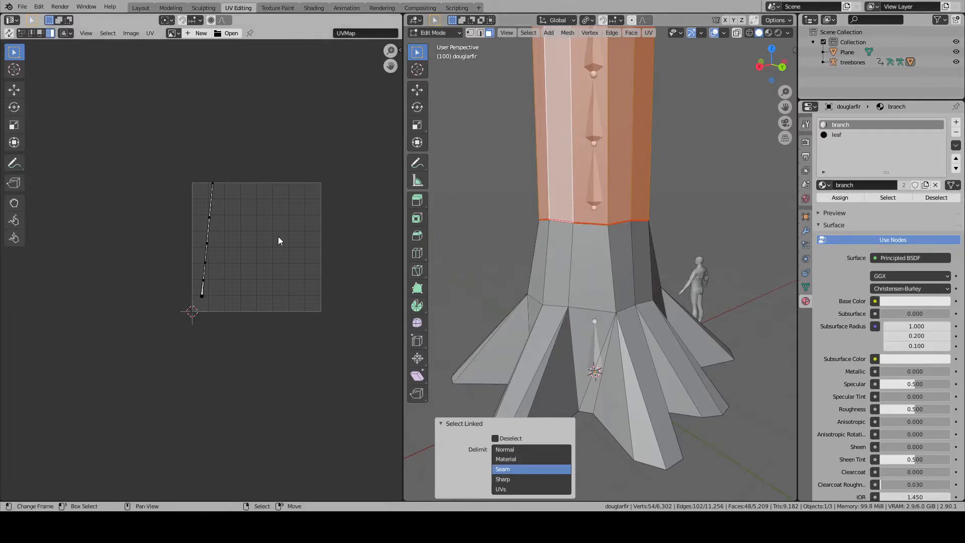
key("u")
left_click(554, 225)
scroll(280, 253, "up", 4)
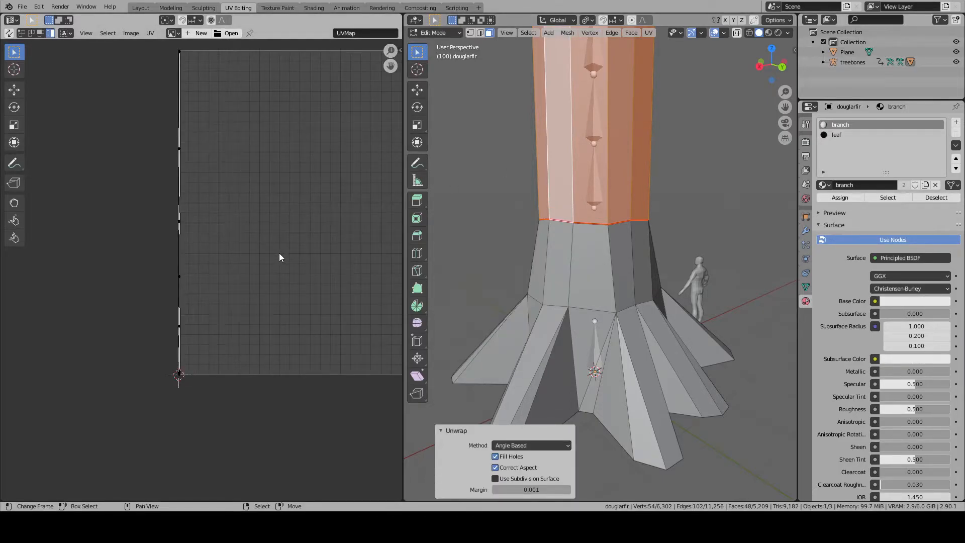
- Examine the upper end of the selected trunk among the branches and its UV layout
scroll(570, 244, "down", 3)
middle_click_drag(570, 245, 675, 229)
scroll(553, 364, "up", 8)
scroll(674, 229, "down", 9)
middle_click_drag(674, 161, 626, 448, "shift")
mouse_move(642, 131)
middle_mouse_down("shift")
mouse_move(642, 483)
mouse_move(688, 331)
mouse_move(684, 468)
middle_mouse_up("shift")
mouse_move(666, 212)
middle_mouse_down("shift")
mouse_move(657, 461)
mouse_move(632, 397)
mouse_move(628, 477)
middle_mouse_up("shift")
middle_click_drag(621, 326, 616, 468, "shift")
middle_click_drag(600, 186, 625, 336, "shift")
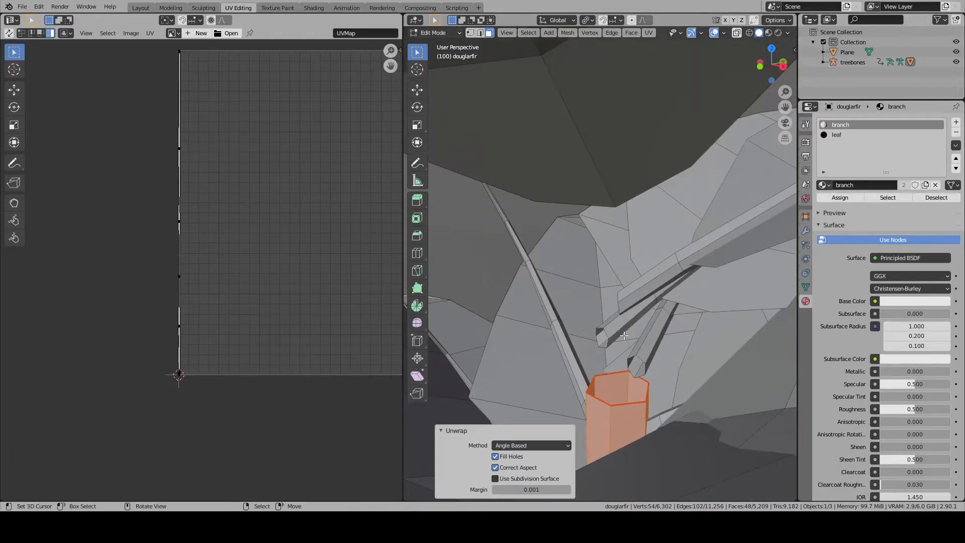
scroll(199, 198, "up", 4)
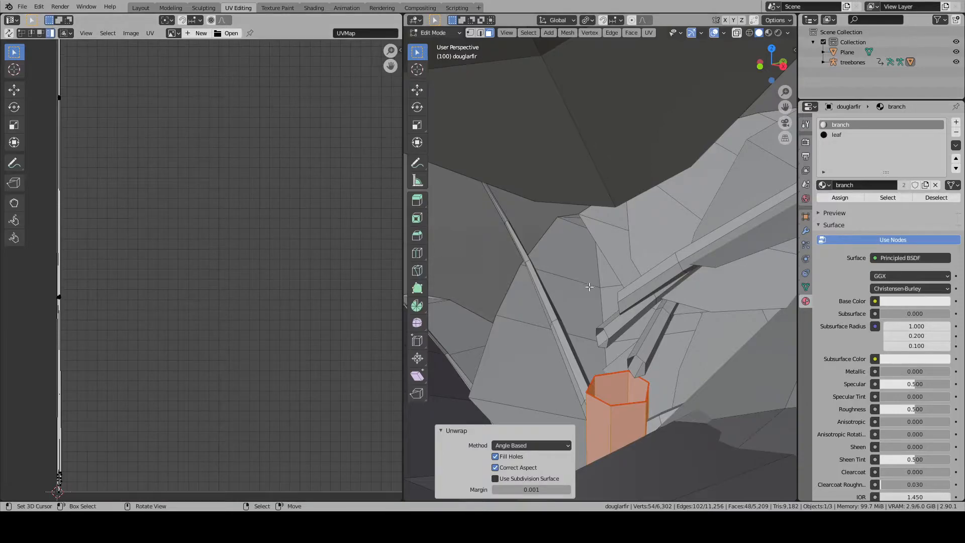
scroll(581, 283, "down", 8)
scroll(613, 231, "up", 3)
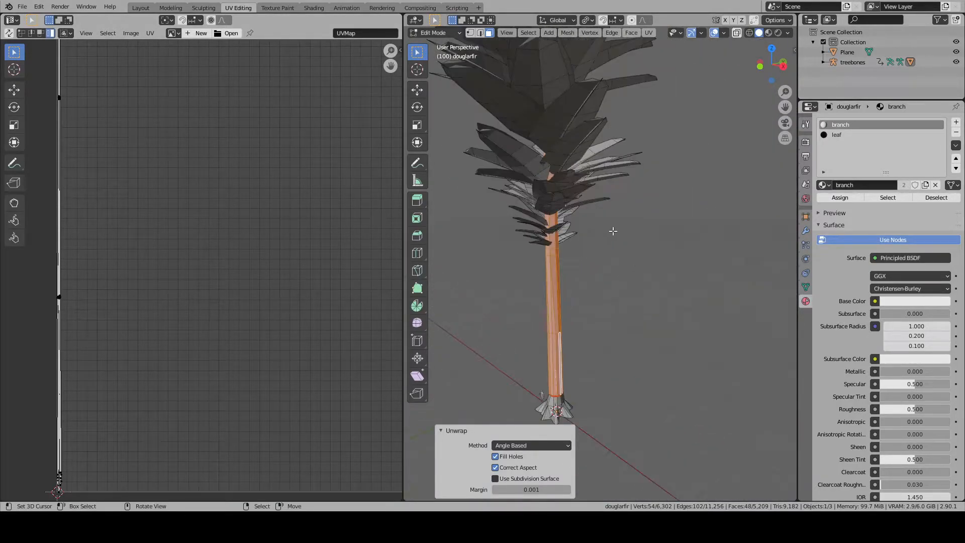
- Project the straight trunk's UVs from the top orthographic view with Project From View
key("u")
key("KP_7")
key("u")
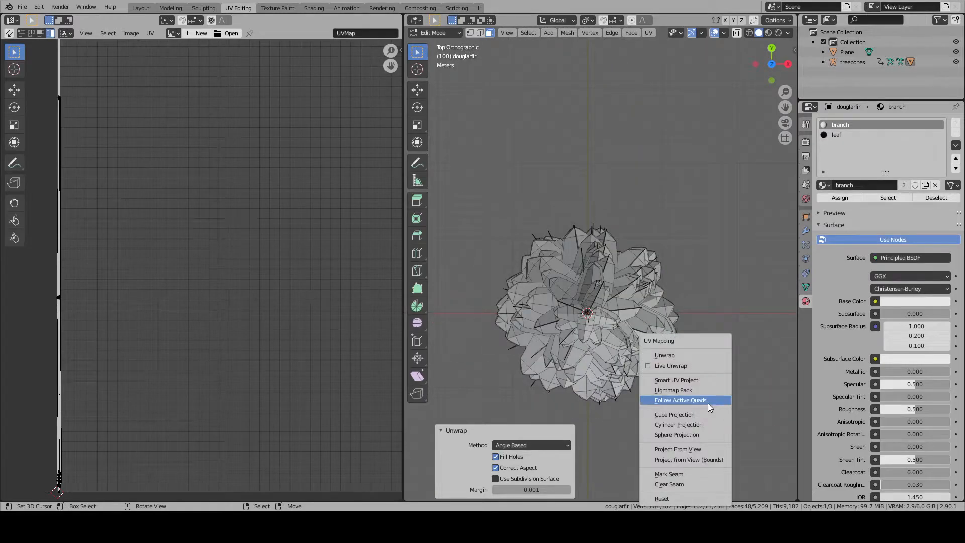
left_click(714, 446)
scroll(292, 282, "down", 2)
middle_click_drag(361, 159, 242, 254)
scroll(246, 252, "up", 2)
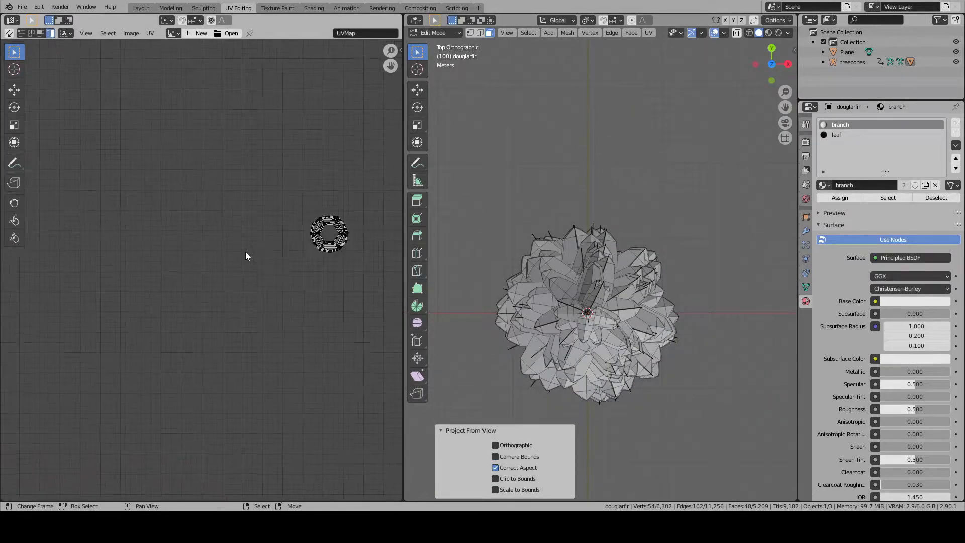
middle_click_drag(41, 299, 3, 311)
scroll(145, 229, "up", 5)
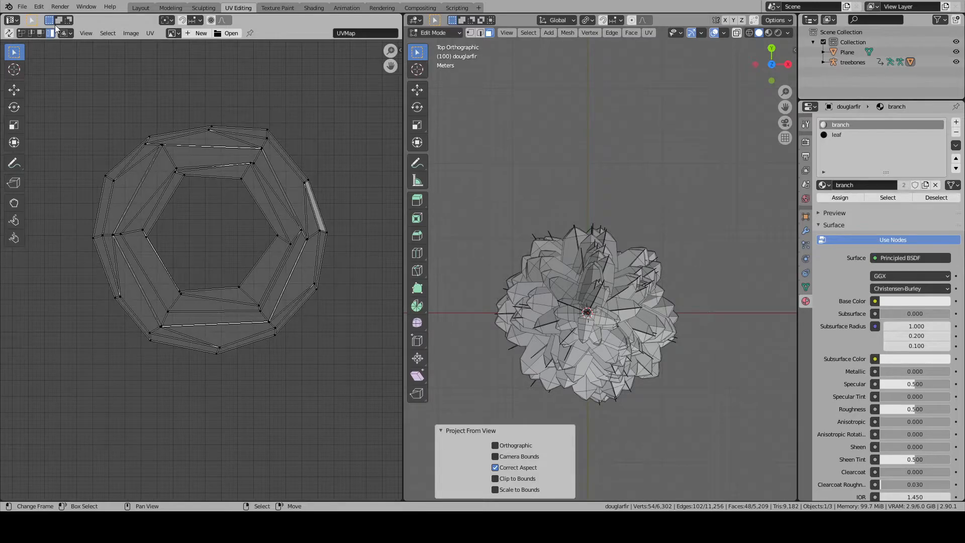
- Switch UV selection to edges and scale the outermost UV edge ring of the trunk by 5.737
left_click(30, 33)
scroll(273, 244, "down", 6)
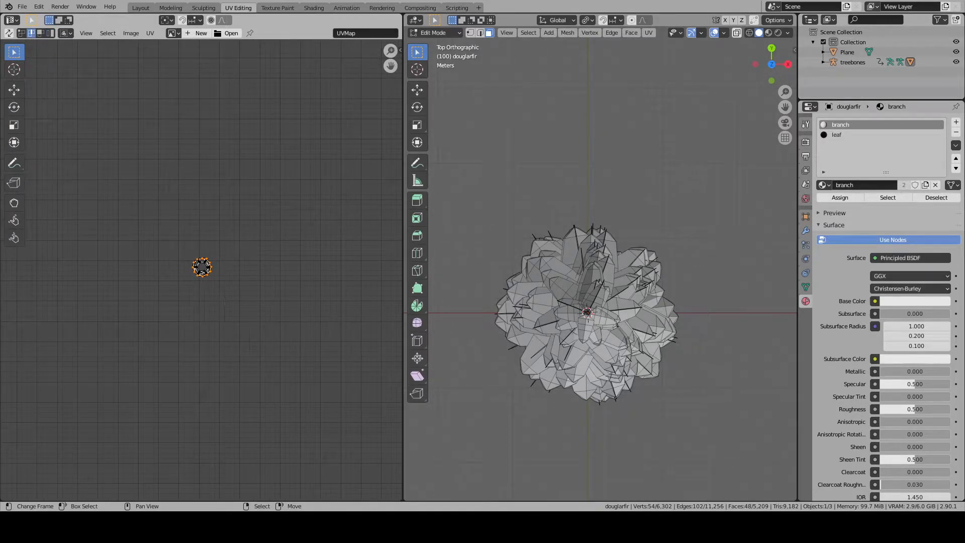
key("s")
left_click(394, 336)
scroll(282, 306, "down", 6)
scroll(269, 302, "up", 8)
scroll(243, 297, "down", 8)
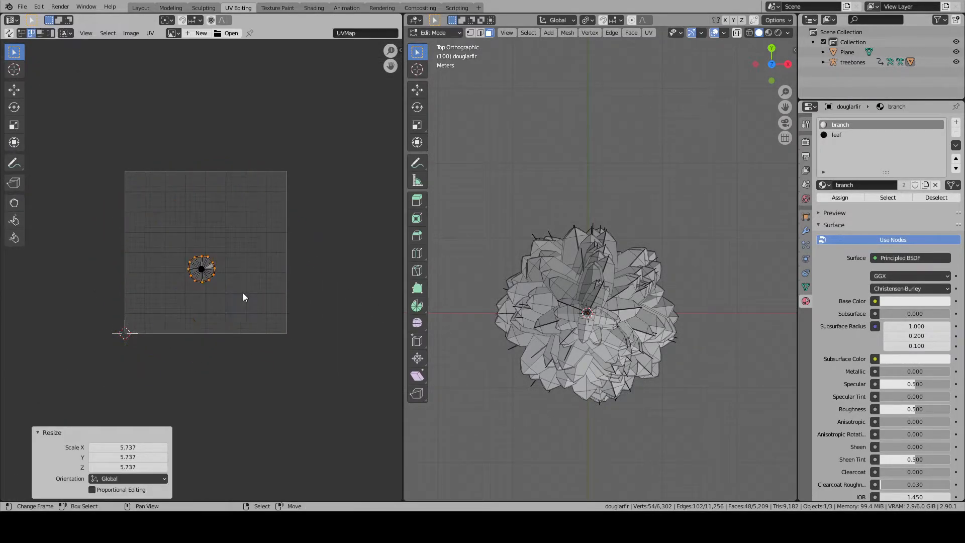
scroll(239, 291, "up", 3)
- Scale the outermost UV ring by a further 5.752 to nearly fill the UV square
key("a")
key("a")
key("a")
scroll(234, 287, "up", 1)
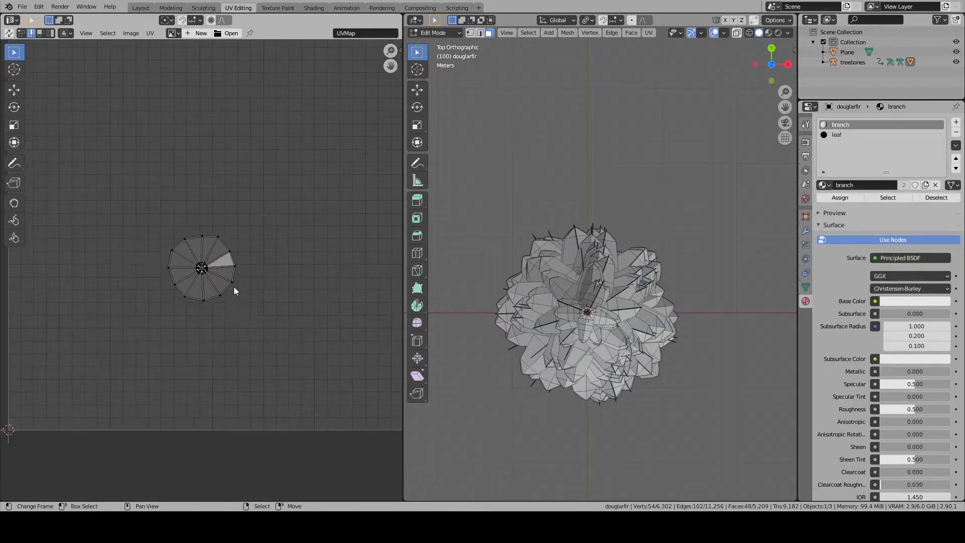
scroll(236, 271, "down", 2)
key("a")
key("s")
left_click(336, 326)
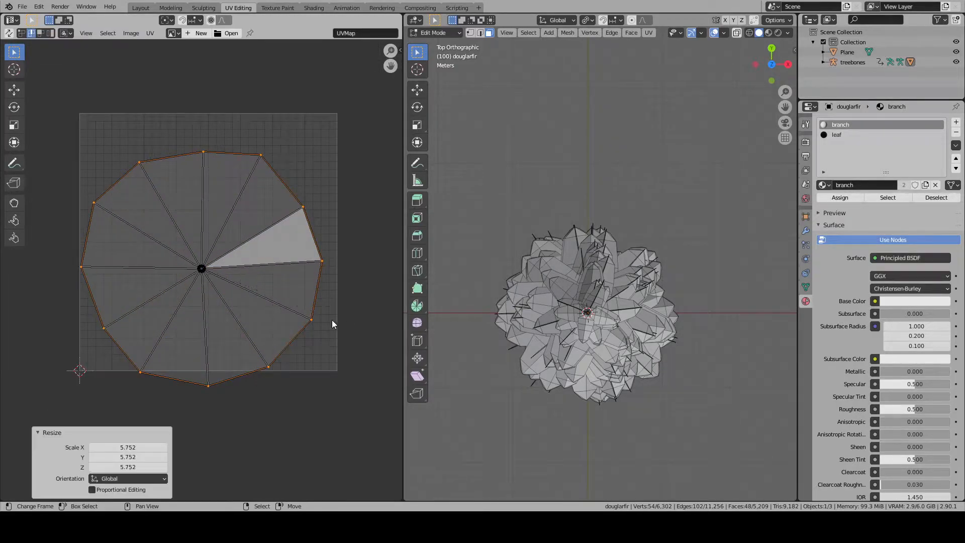
- Select the second UV edge ring and scale it up to just inside the outermost ring
scroll(261, 304, "up", 12)
left_click(282, 264, "alt")
scroll(277, 267, "down", 13)
key("s")
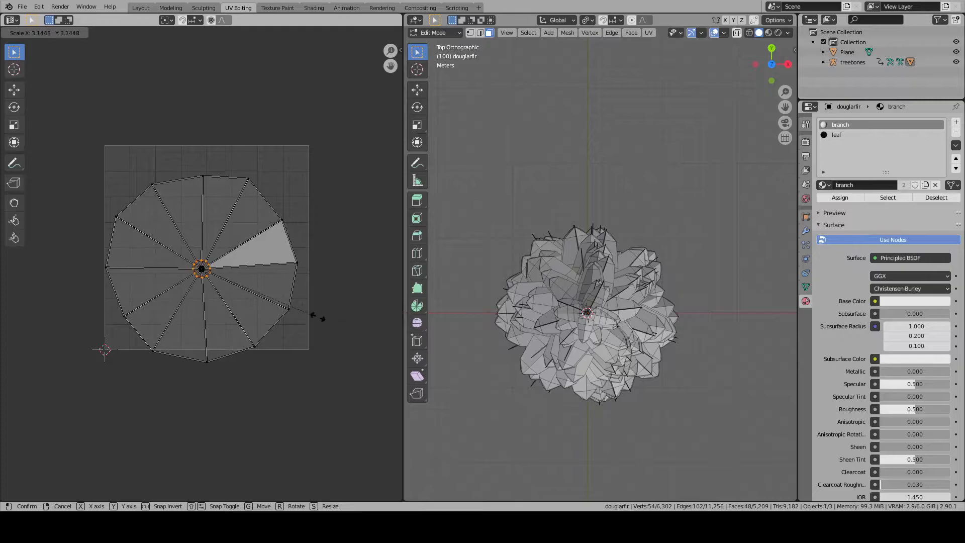
left_click(80, 402)
scroll(201, 269, "up", 10)
scroll(187, 259, "up", 6)
left_click(239, 226, "alt")
scroll(221, 259, "down", 7)
scroll(215, 262, "up", 10)
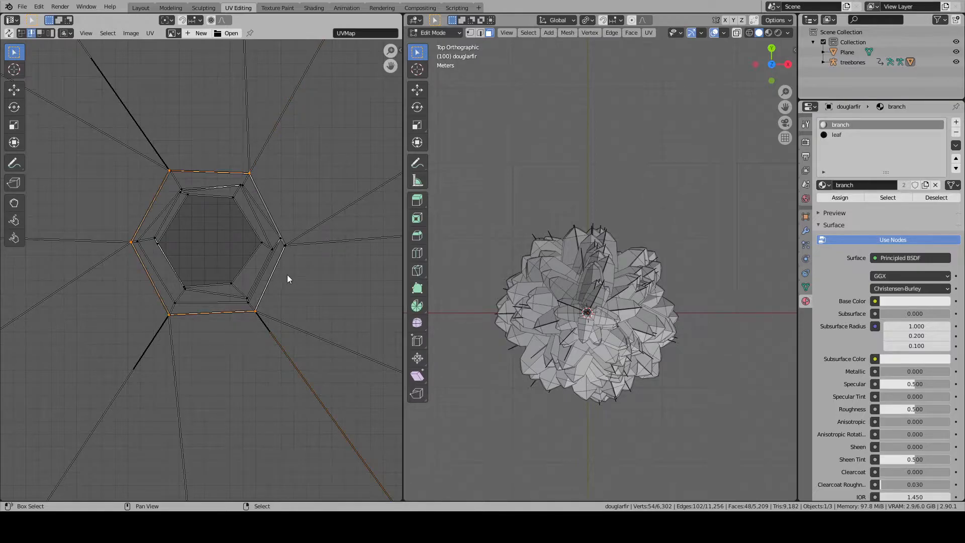
right_click(279, 200, "alt+shift")
key("s")
right_click(326, 276)
scroll(255, 298, "down", 8)
key("s")
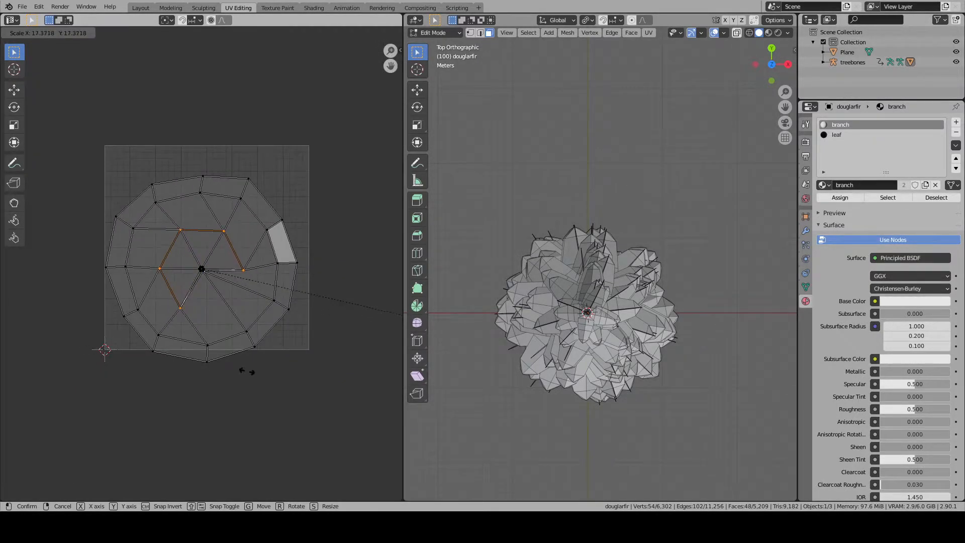
right_click(246, 371)
- Select the complete third UV edge ring and scale it by 25.319 to sit inside the second ring
scroll(236, 317, "up", 15)
right_click(229, 324, "shift")
scroll(283, 287, "down", 6)
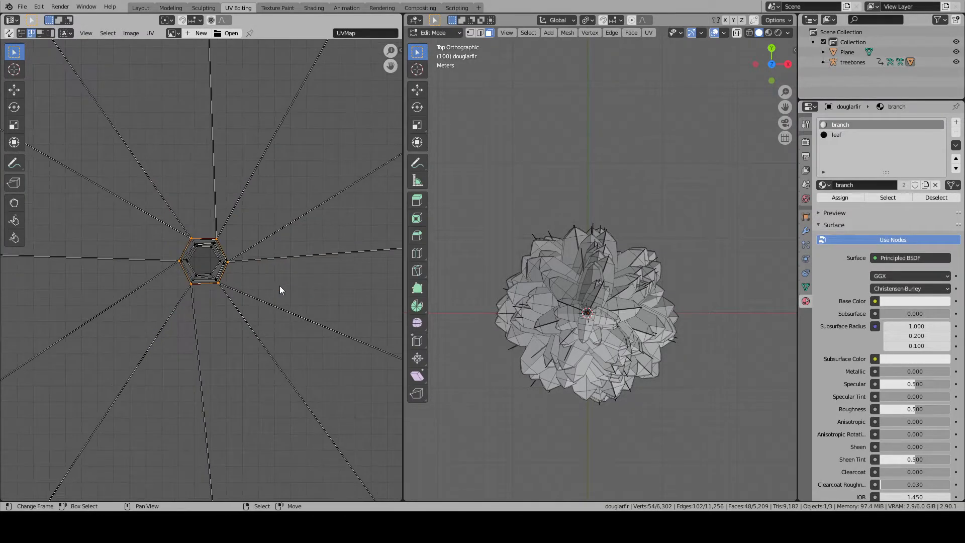
scroll(283, 286, "down", 8)
key("s")
left_click(162, 324)
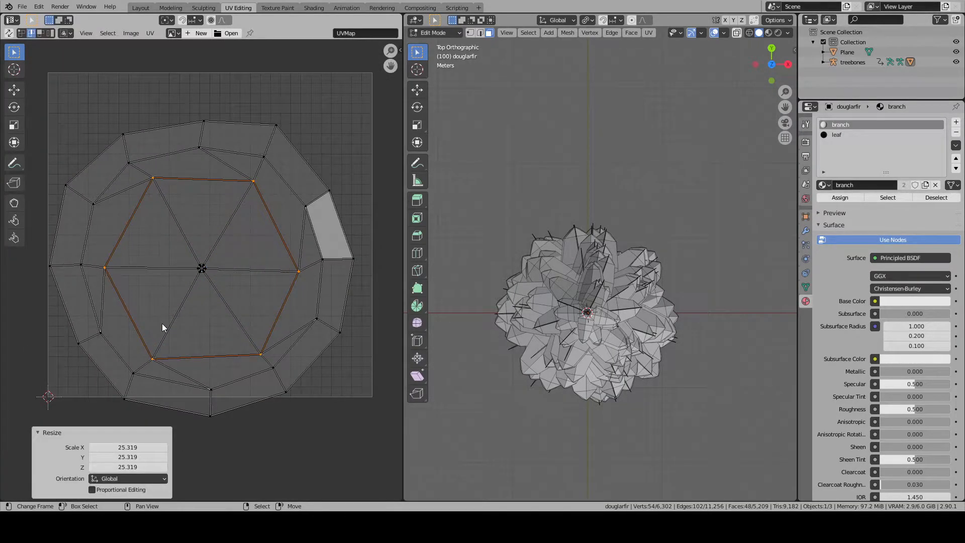
- Select the fourth UV edge ring and scale it by 21.020 to sit just inside the third ring
scroll(201, 294, "up", 15)
right_click(194, 327, "alt")
right_click(197, 338, "alt")
scroll(199, 332, "down", 16)
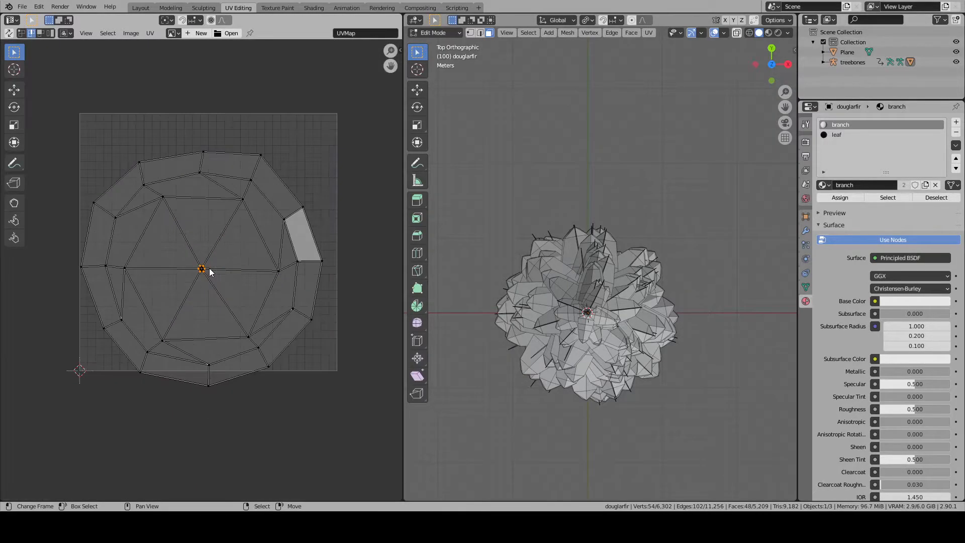
key("s")
left_click(88, 349)
- Select the fifth UV edge ring and scale it up to sit inside the fourth ring
scroll(233, 275, "up", 10)
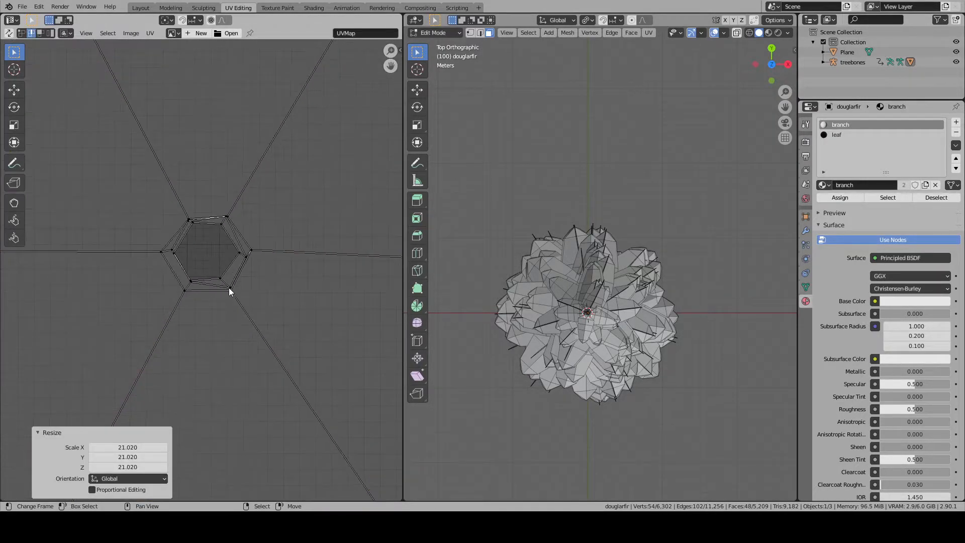
scroll(190, 309, "down", 10)
key("s")
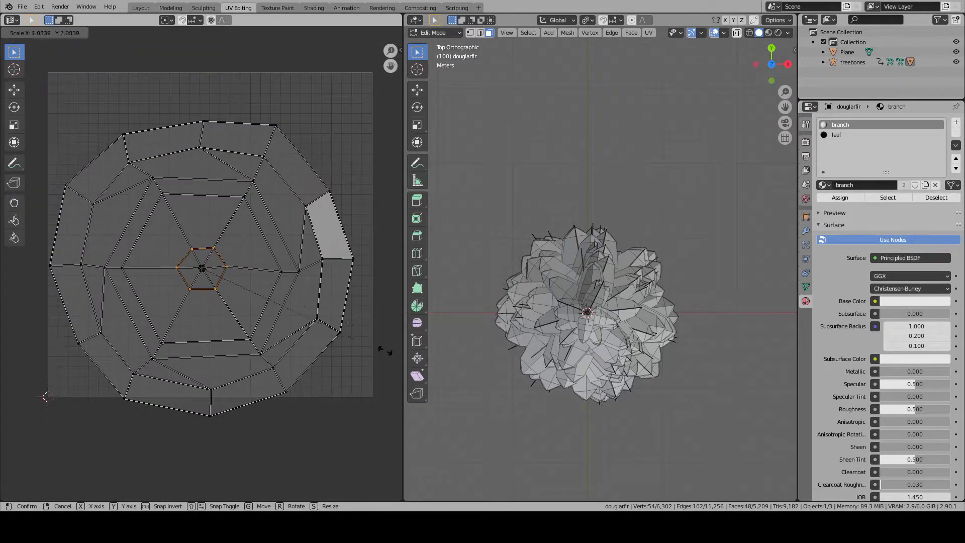
left_click(273, 409)
- Scale the sixth UV edge ring by 12.715 inside the fifth ring, and clear the mesh selection
scroll(199, 309, "up", 5)
scroll(198, 307, "up", 11)
right_click(208, 296, "alt")
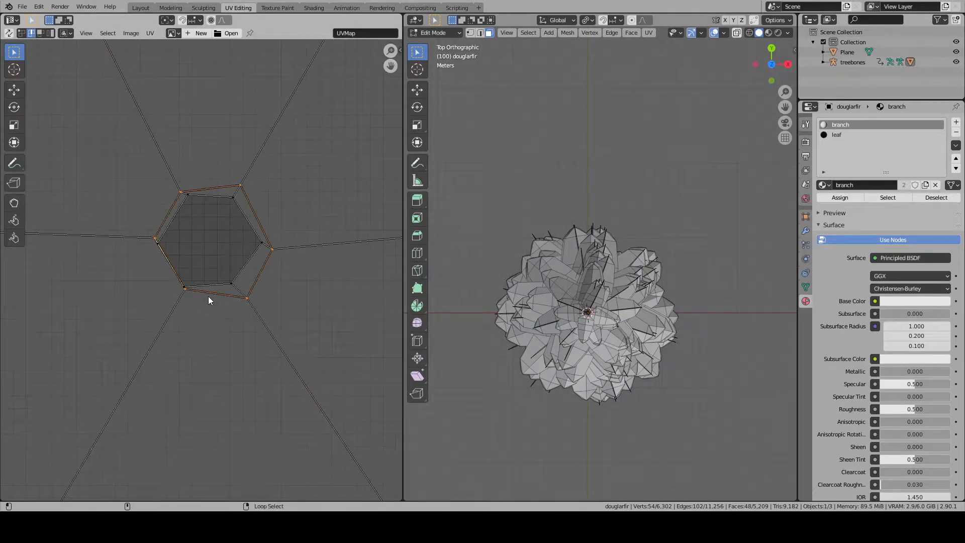
scroll(210, 293, "down", 13)
key("s")
left_click(80, 384)
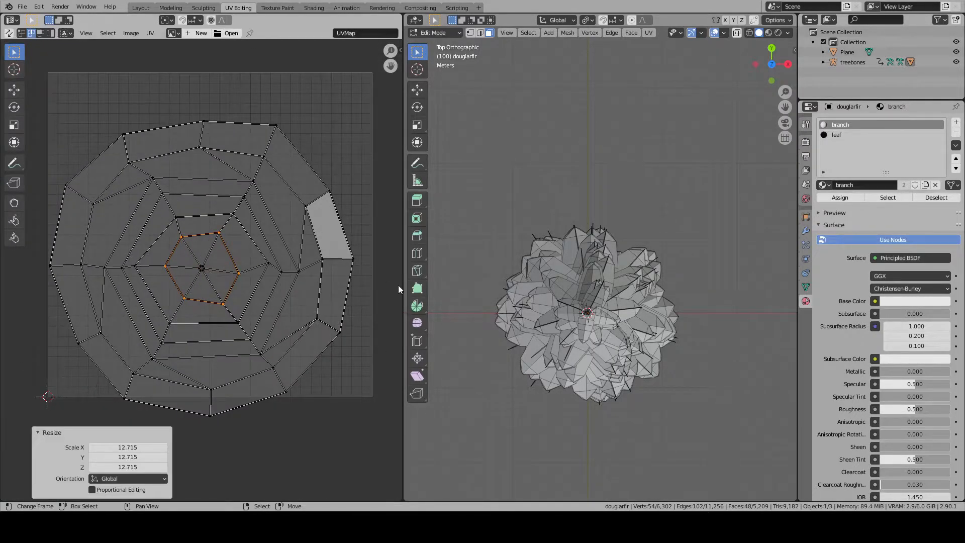
key("alt+a")
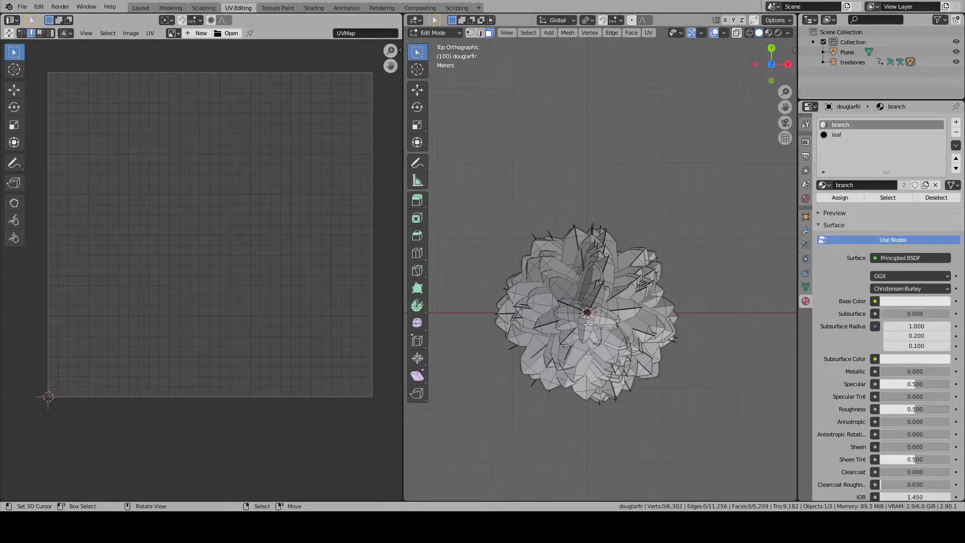
middle_click_drag(588, 322, 597, 236)
scroll(597, 237, "down", 3)
key("a")
key("alt+a")
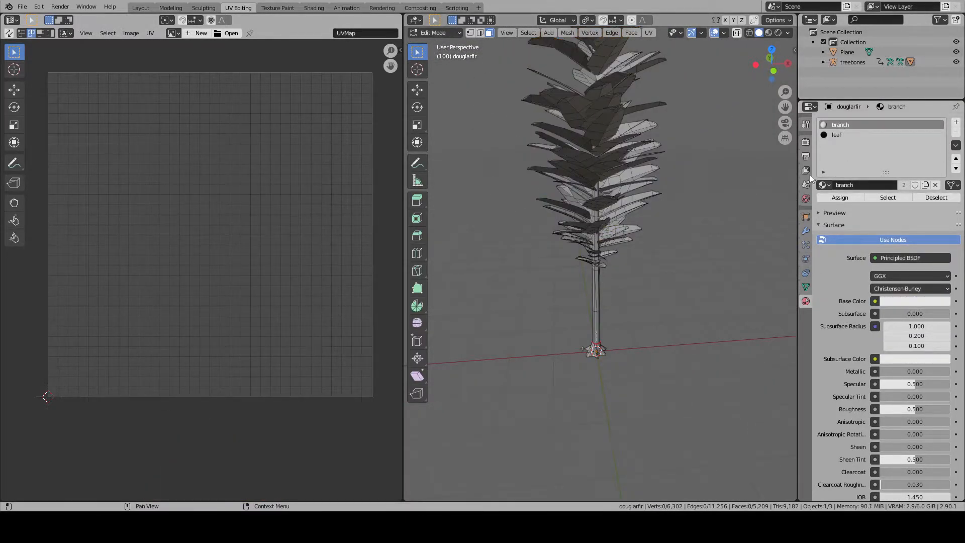
- Add an Image Texture node with Birch.jpg to the branch material and connect its Color output to Base Color
left_click(314, 7)
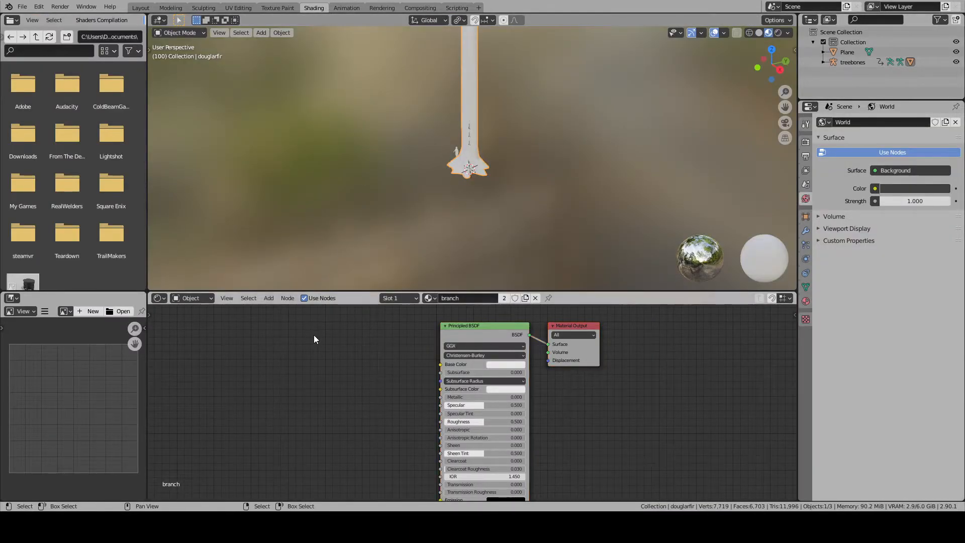
key("shift+a")
mouse_move(294, 380)
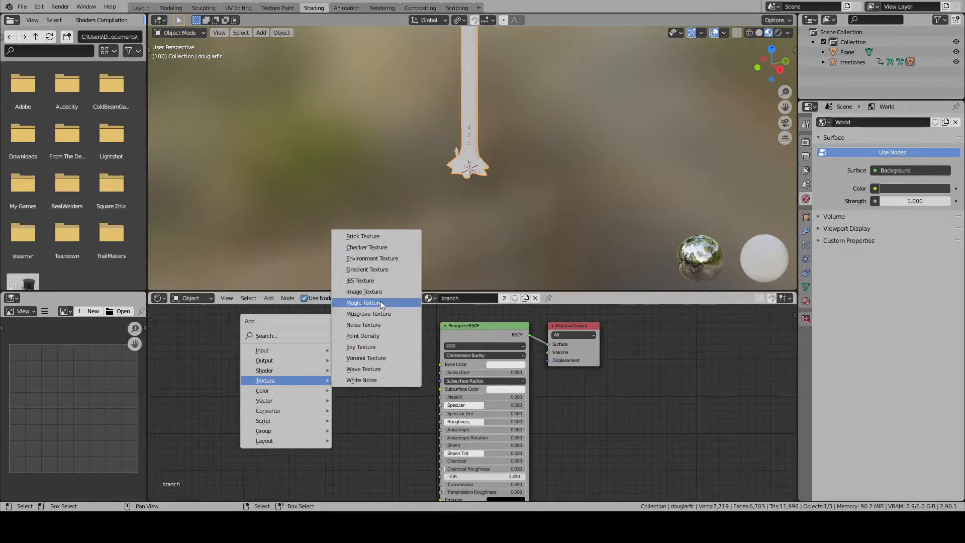
left_click(381, 296)
left_click(212, 356)
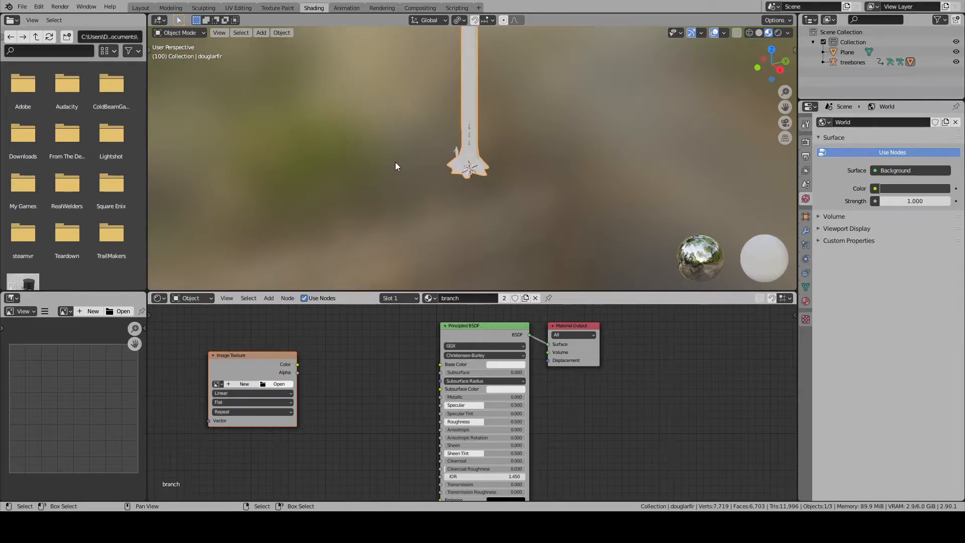
left_click(641, 394)
scroll(312, 392, "up", 1)
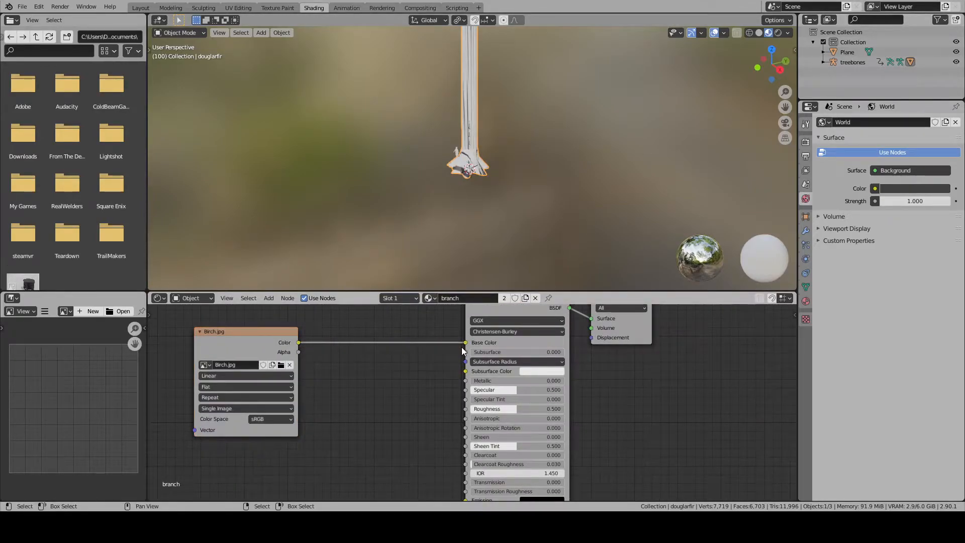
- Examine how the birch texture maps onto the trunk, its flared base and the whole tree
scroll(455, 191, "up", 11)
scroll(460, 187, "down", 17)
scroll(462, 188, "up", 10, "shift")
scroll(462, 187, "up", 2)
middle_click_drag(503, 247, 494, 91, "shift")
scroll(479, 129, "up", 9)
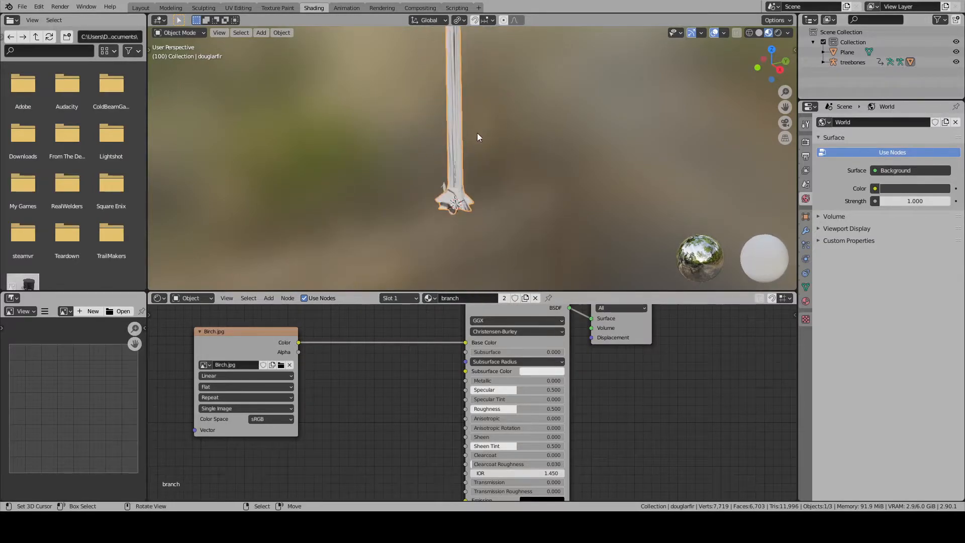
scroll(462, 241, "up", 1)
middle_click_drag(486, 233, 452, 242, "shift")
scroll(452, 242, "down", 8)
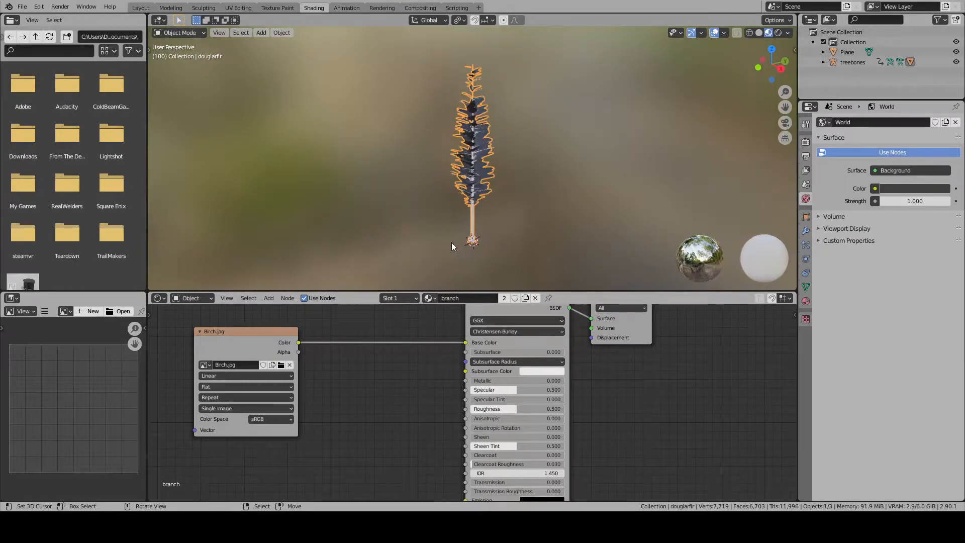
scroll(483, 252, "up", 12)
scroll(450, 246, "down", 10)
key("Tab")
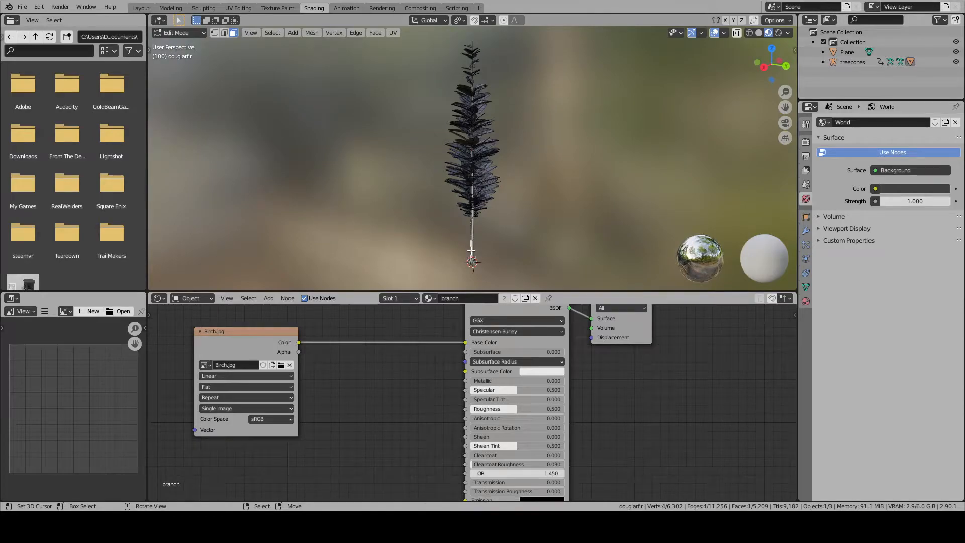
scroll(471, 252, "up", 6)
key("Tab")
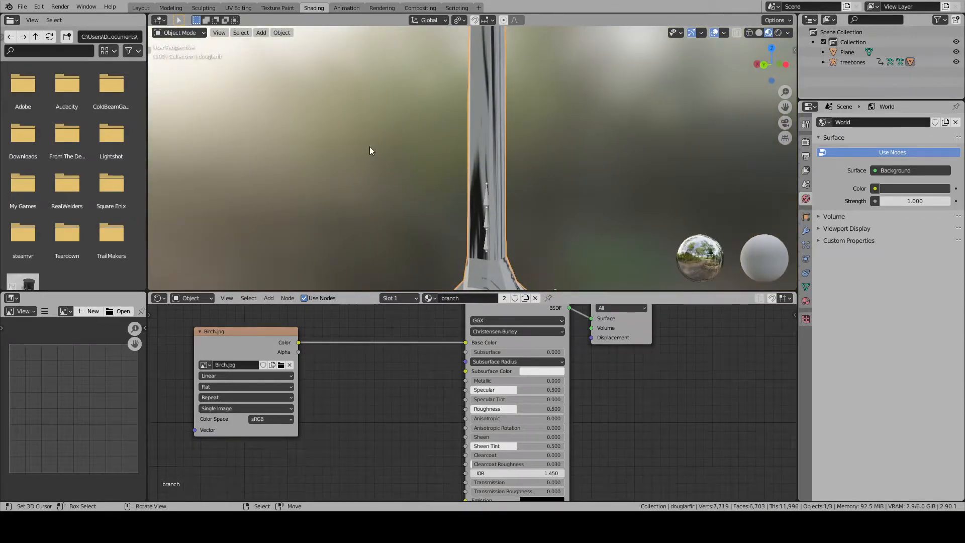
- Select the seam-bounded base of the tree and move its UV island onto the middle of the birch texture
left_click(238, 8)
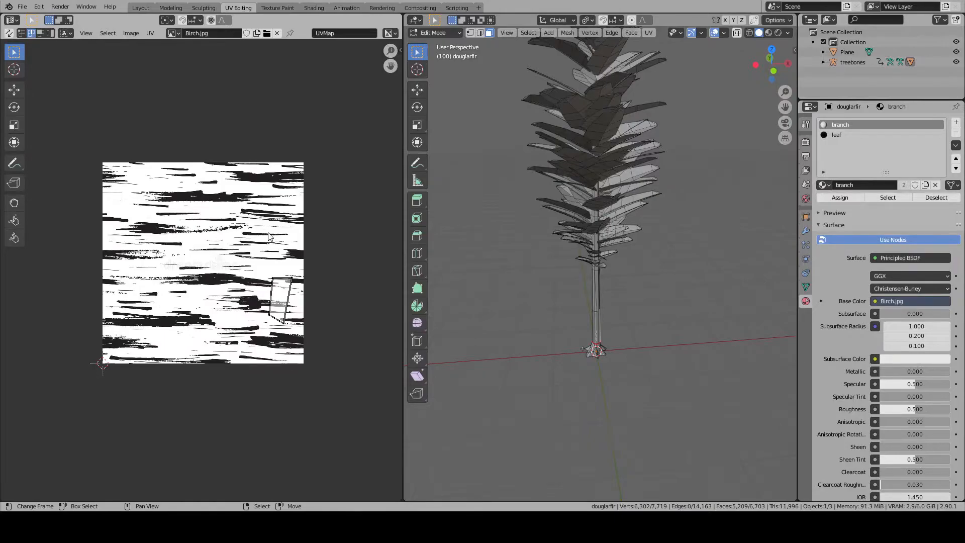
key("l")
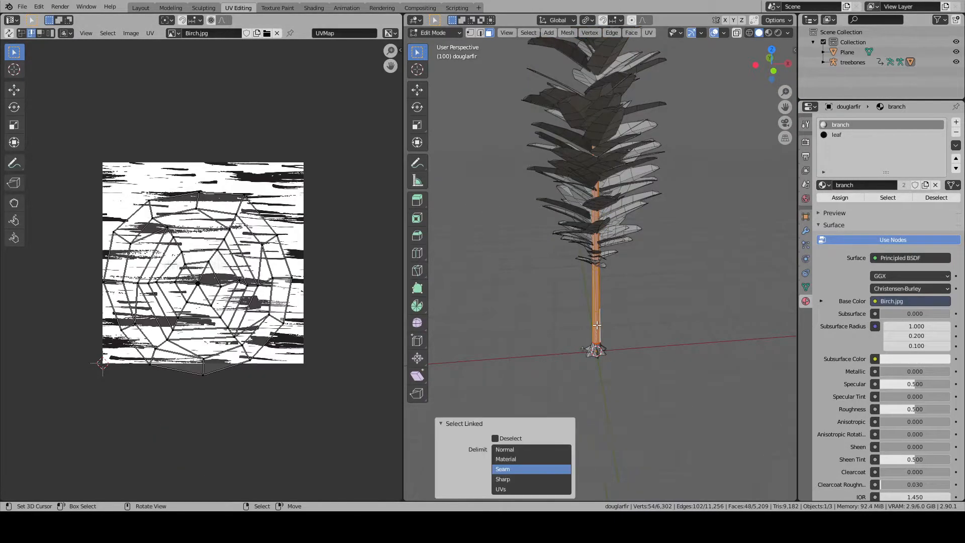
key("alt+a")
key("l")
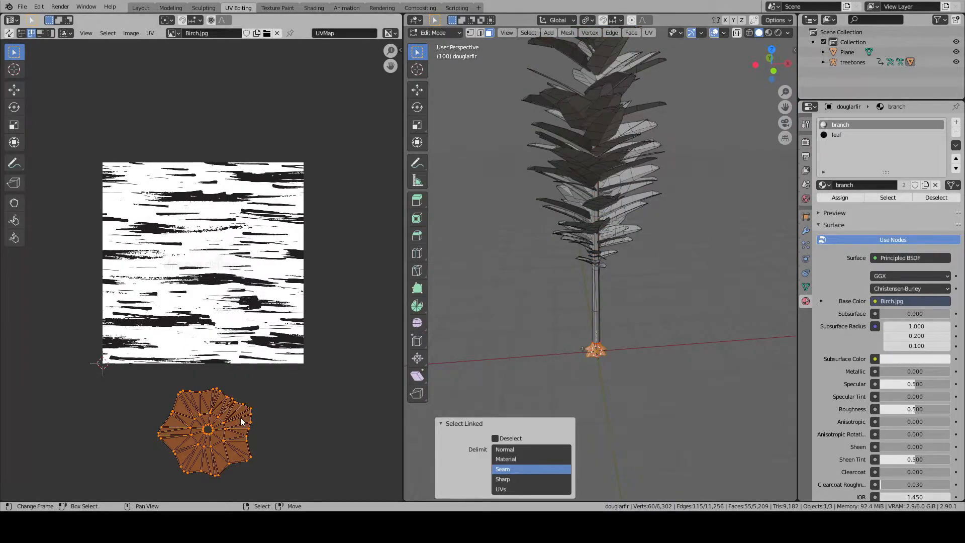
key("g")
left_click(233, 263)
key("Tab")
key("Tab")
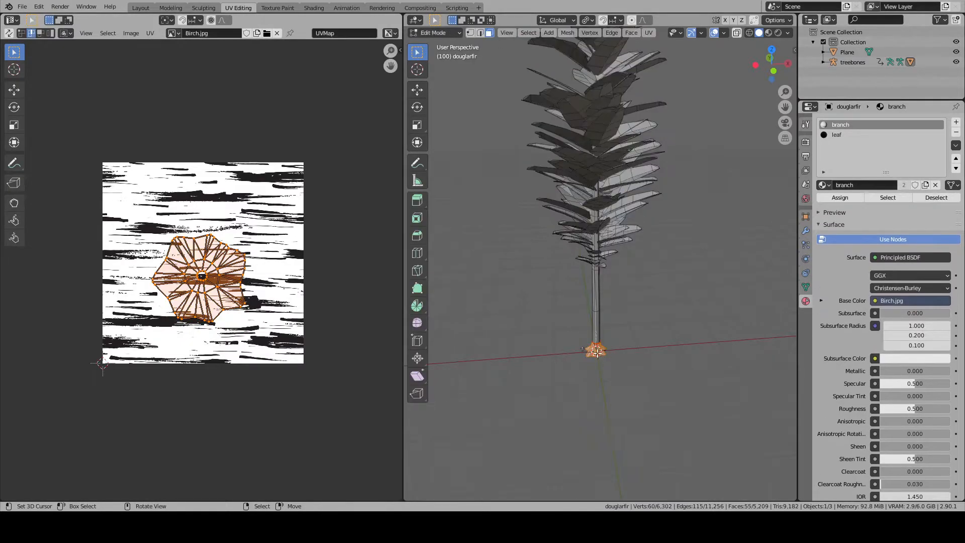
- Examine the base's root faces and the full UV layout over the birch texture, and clear the selection
right_click(597, 350)
key("KP_Decimal")
scroll(596, 350, "down", 8)
middle_click_drag(597, 350, 466, 330)
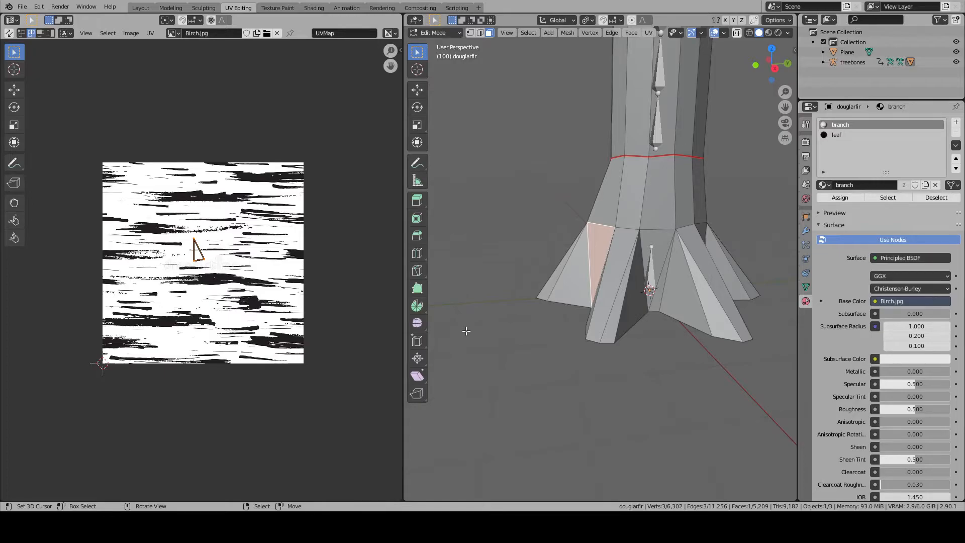
key("a")
scroll(458, 324, "down", 6)
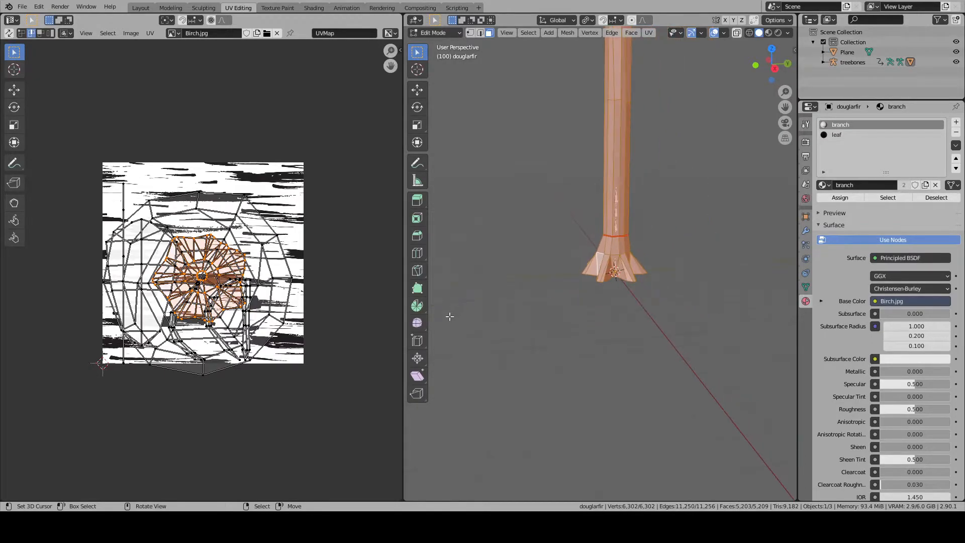
key("alt+a")
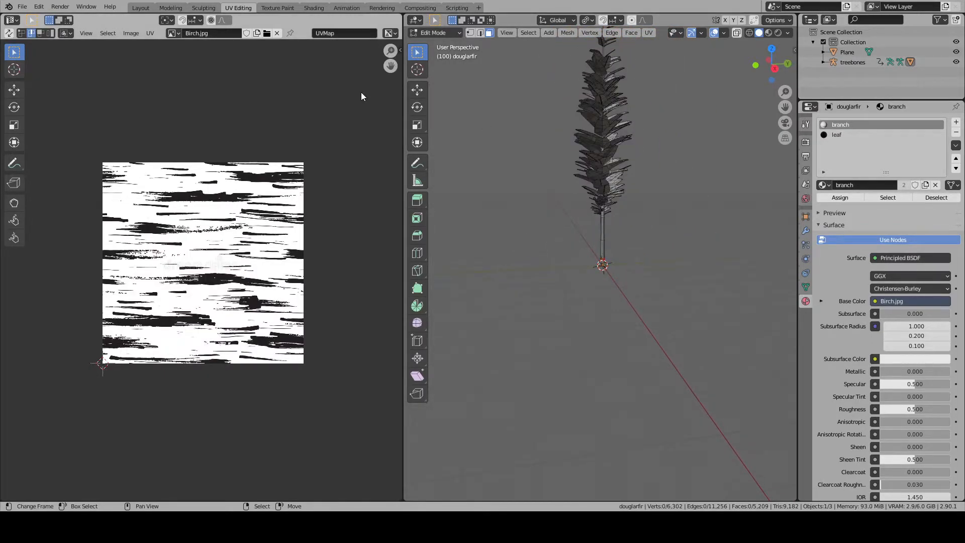
- Select the seam-bounded base and trunk sections together and map their UVs with Cylinder Projection
left_click(140, 9)
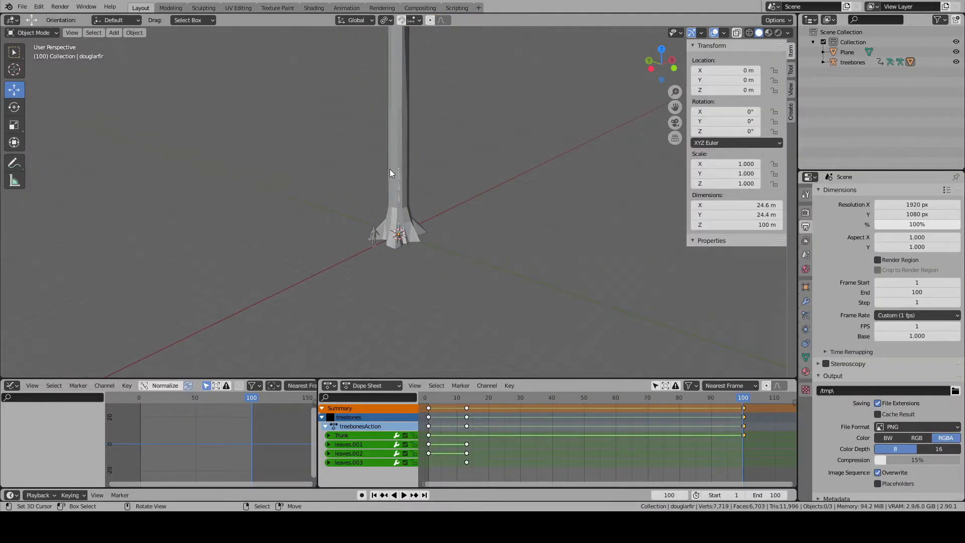
middle_click_drag(390, 170, 397, 271, "shift")
middle_click_drag(396, 220, 397, 281, "shift")
key("Tab")
right_click(409, 220)
key("alt+a")
key("l")
scroll(410, 220, "down", 5)
middle_click_drag(411, 220, 436, 138)
key("l")
key("l")
scroll(421, 162, "up", 5)
scroll(424, 160, "down", 5)
key("u")
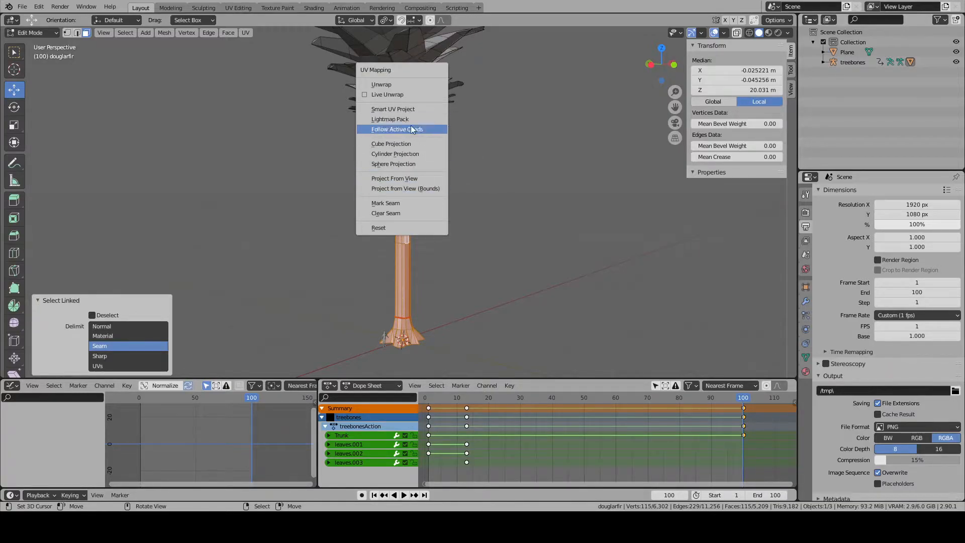
left_click(418, 156)
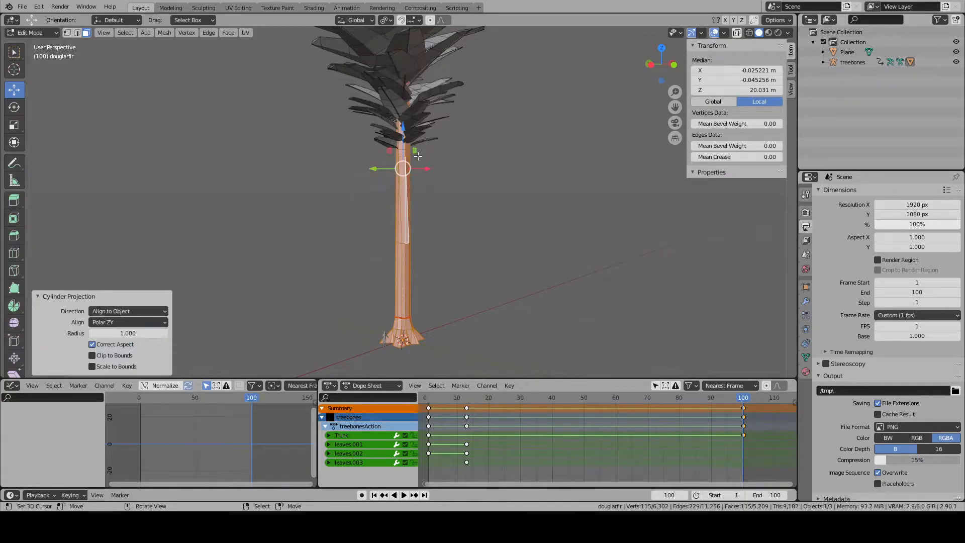
- Try an angle-based Unwrap on the trunk's cylinder-projected UVs, and undo it
left_click(237, 8)
scroll(242, 167, "down", 4)
scroll(243, 171, "down", 12)
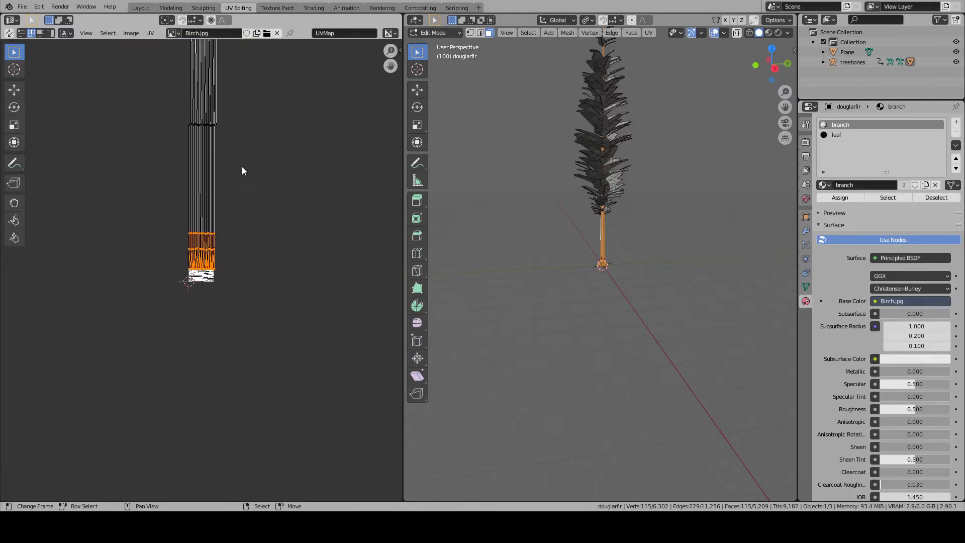
scroll(242, 171, "up", 14)
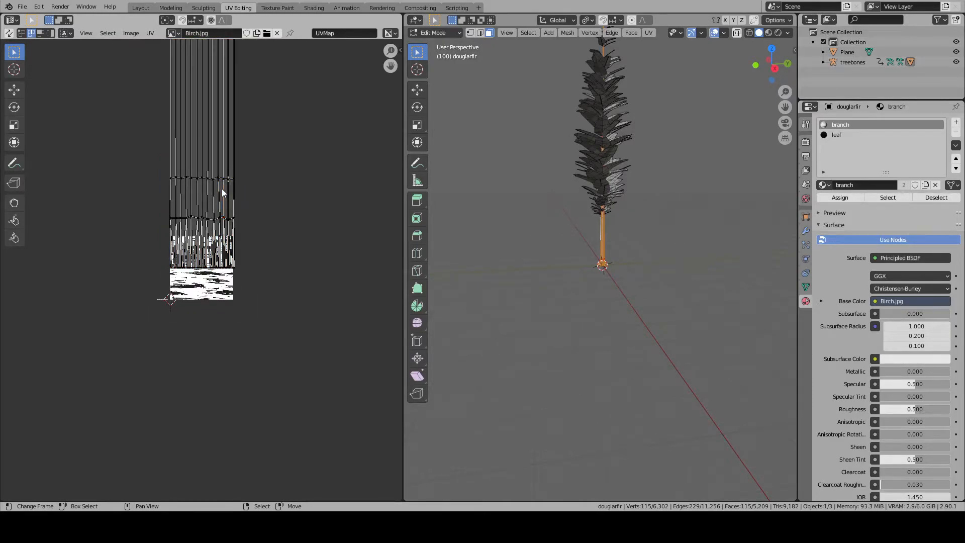
key("l")
key("u")
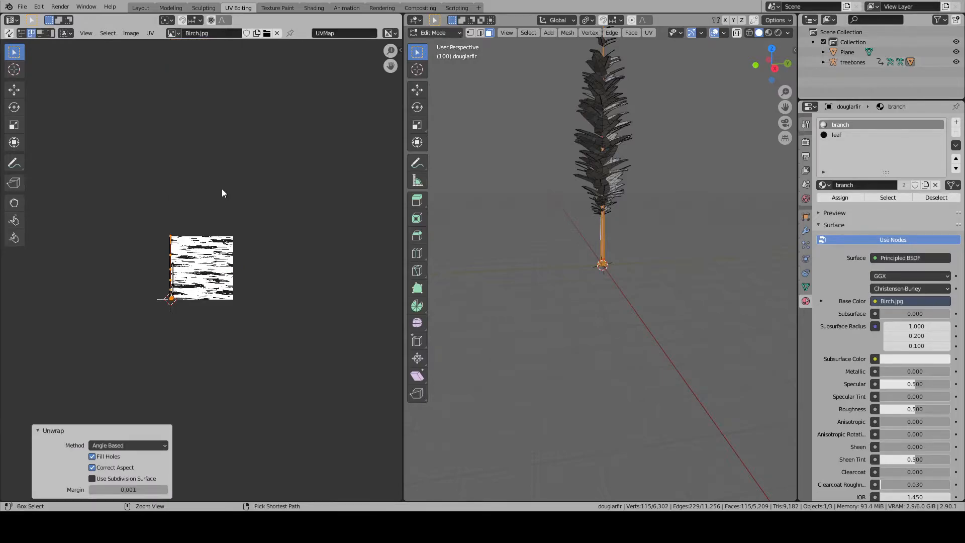
key("ctrl+z")
- Pack the base and trunk UV islands into the bounds of the birch texture
left_click(151, 34)
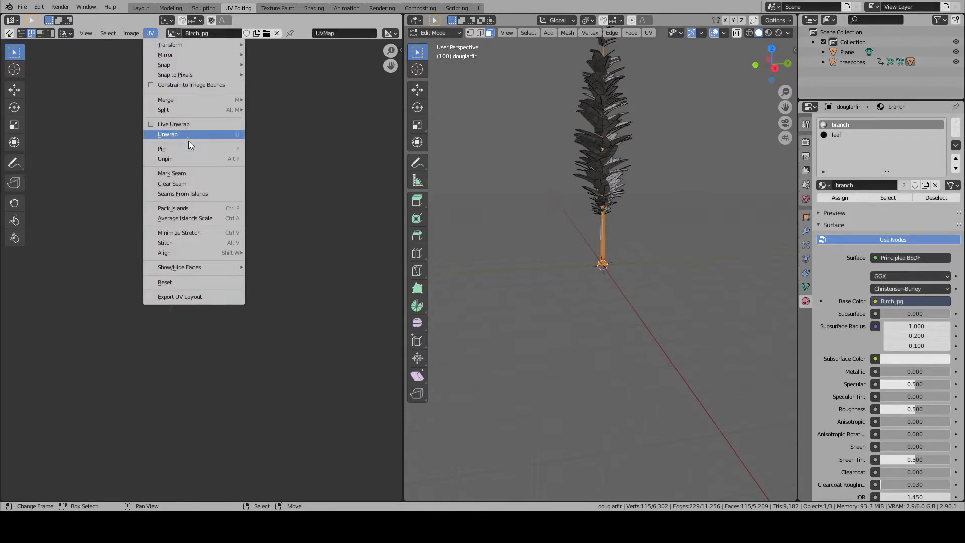
left_click(235, 208)
scroll(209, 226, "up", 5)
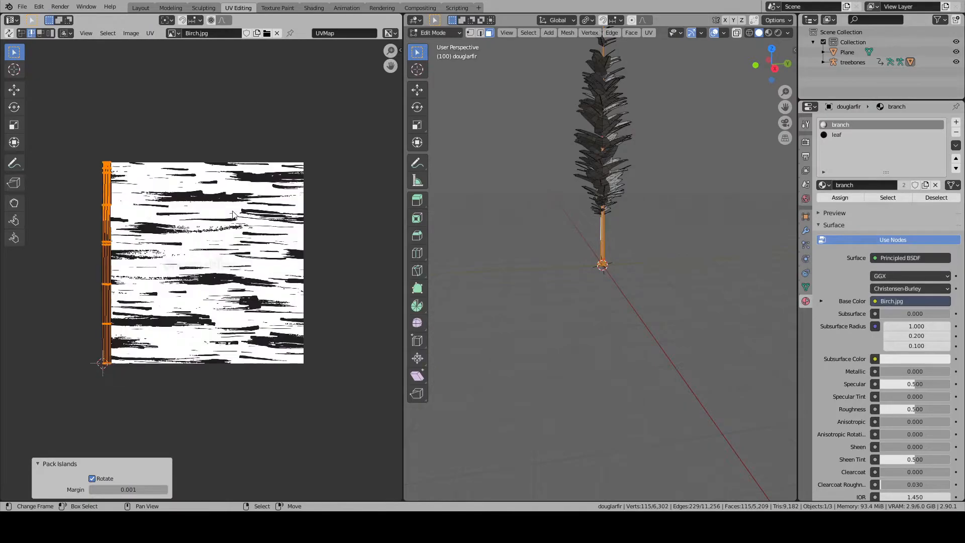
scroll(169, 252, "down", 3)
scroll(167, 256, "up", 4)
middle_click_drag(109, 291, 256, 291)
scroll(248, 285, "up", 4)
scroll(260, 222, "down", 8)
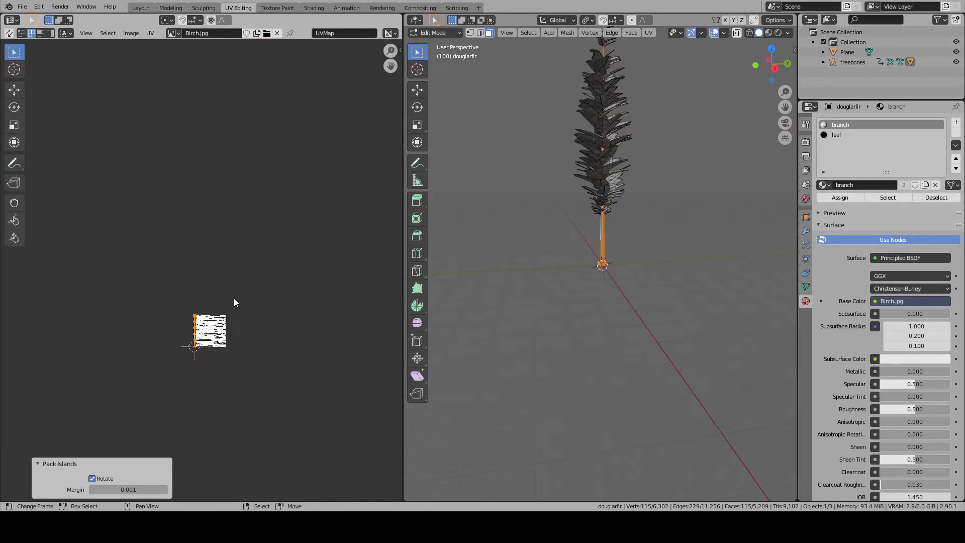
- Examine all of the tree's UV islands over the birch texture, and clear the mesh selection
left_click(614, 228)
key("a")
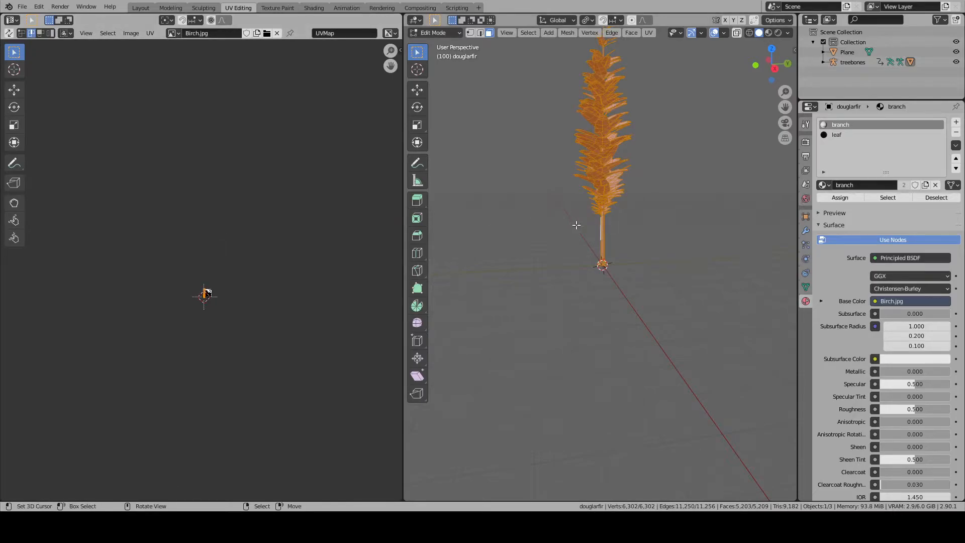
scroll(248, 321, "up", 8)
scroll(228, 260, "up", 3)
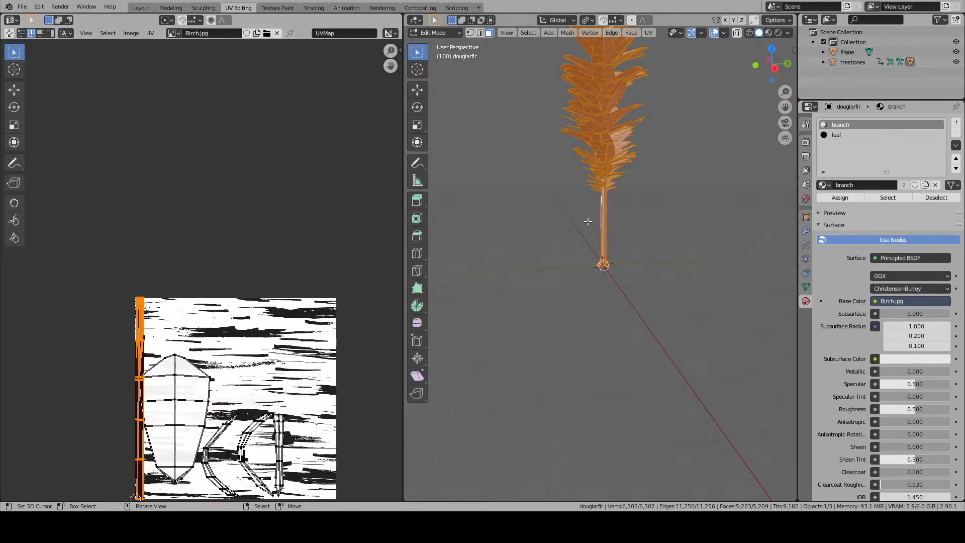
left_click(583, 221)
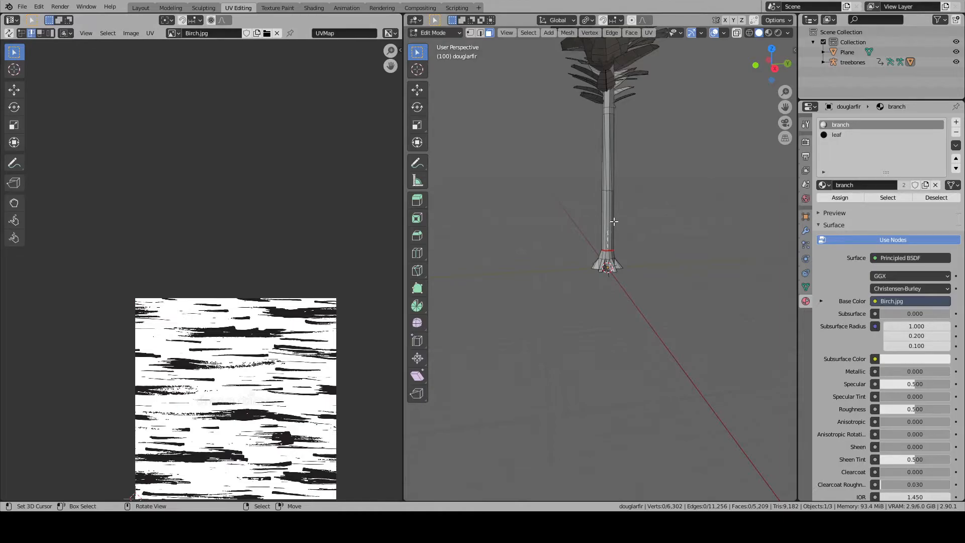
- Try to select the whole trunk and base as linked, seam-bounded sections, and clear the selection
key("l")
left_click(592, 257)
key("l")
key("KP_Decimal")
scroll(625, 237, "down", 14)
key("l")
middle_click_drag(601, 208, 620, 145)
key("alt+h")
key("alt+a")
key("l")
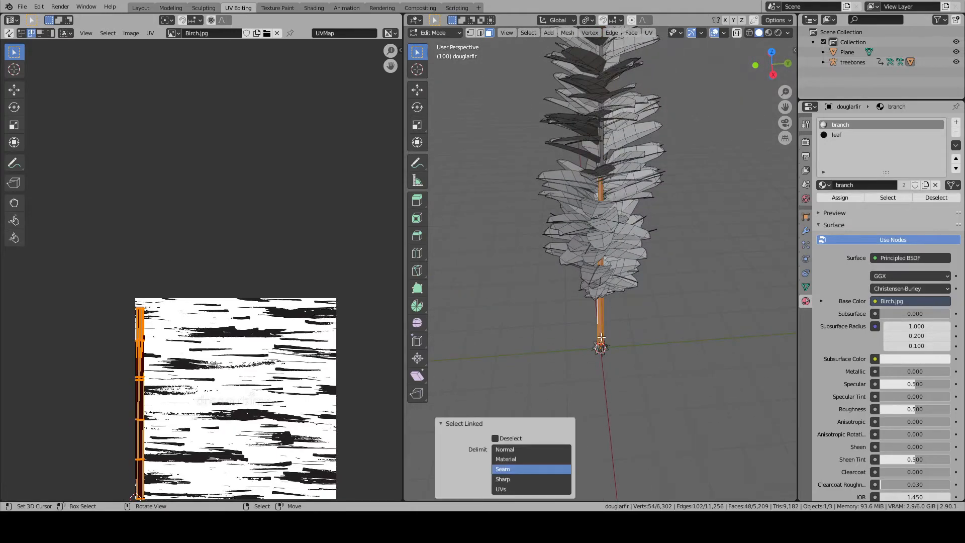
key("l")
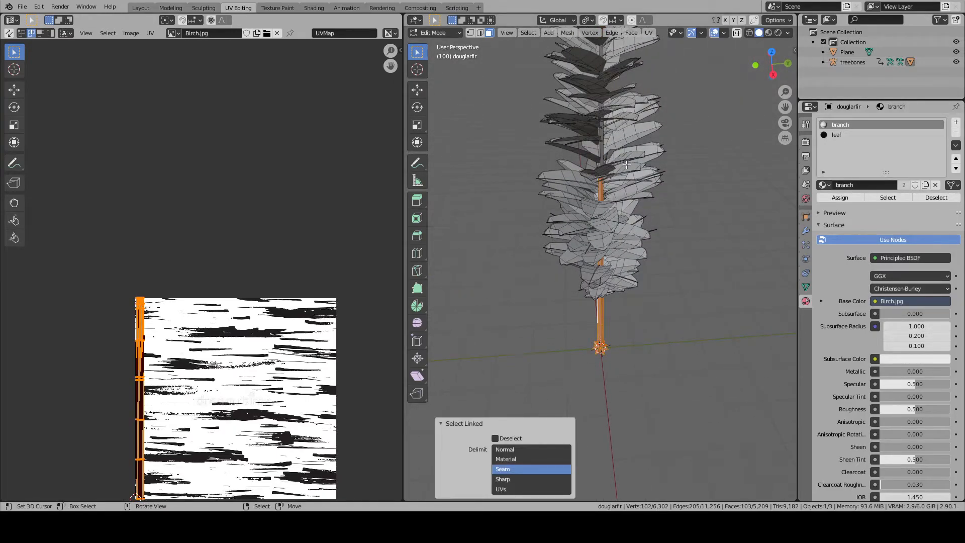
key("alt+a")
- Try to select the faces that use the branch material, and clear the selection
left_click(888, 196)
middle_click_drag(667, 189, 659, 245, "shift")
key("alt+a")
- Select the mesh through the Trunk vertex group and map all its UVs with Cylinder Projection
left_click(808, 245)
left_click(806, 259)
left_click(806, 286)
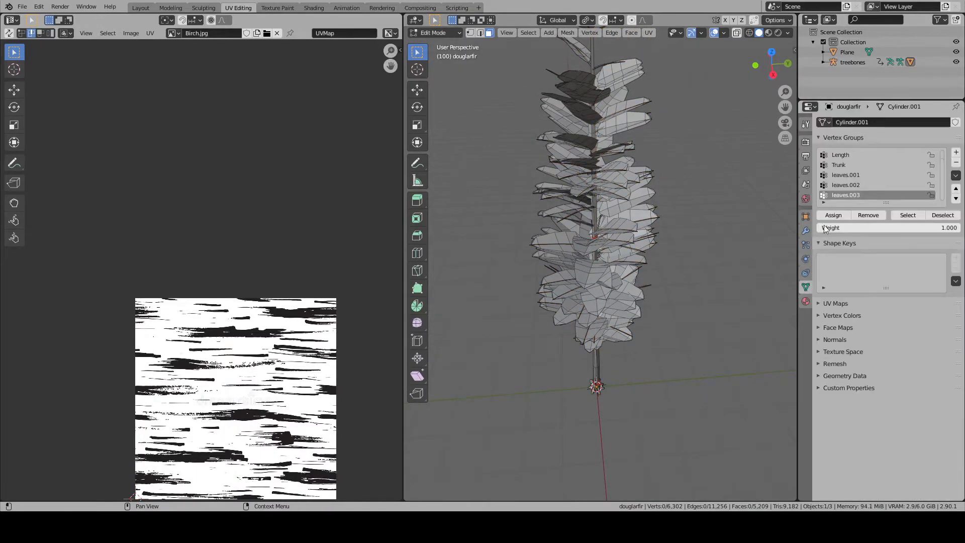
left_click(841, 167)
left_click(900, 213)
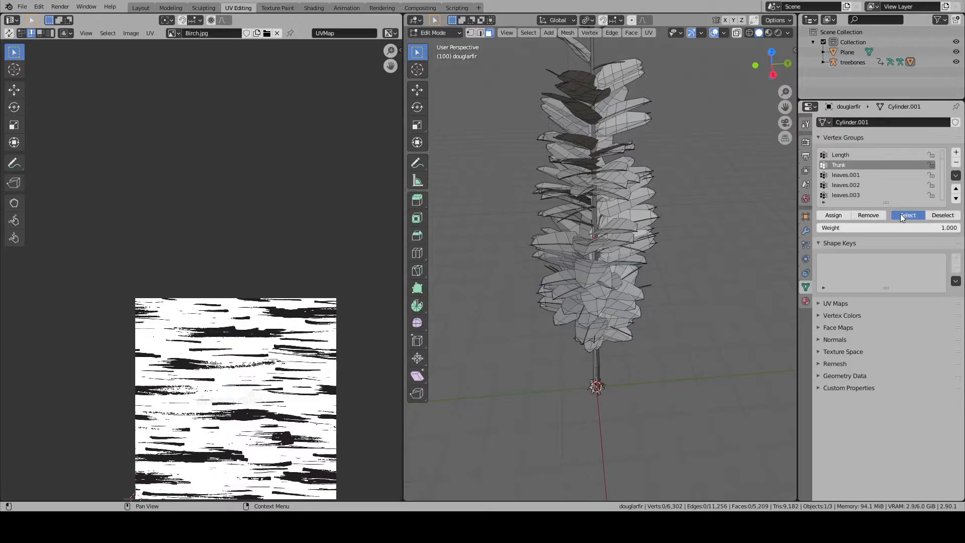
key("KP_Decimal")
middle_click_drag(233, 310, 240, 213)
key("a")
key("a")
key("u")
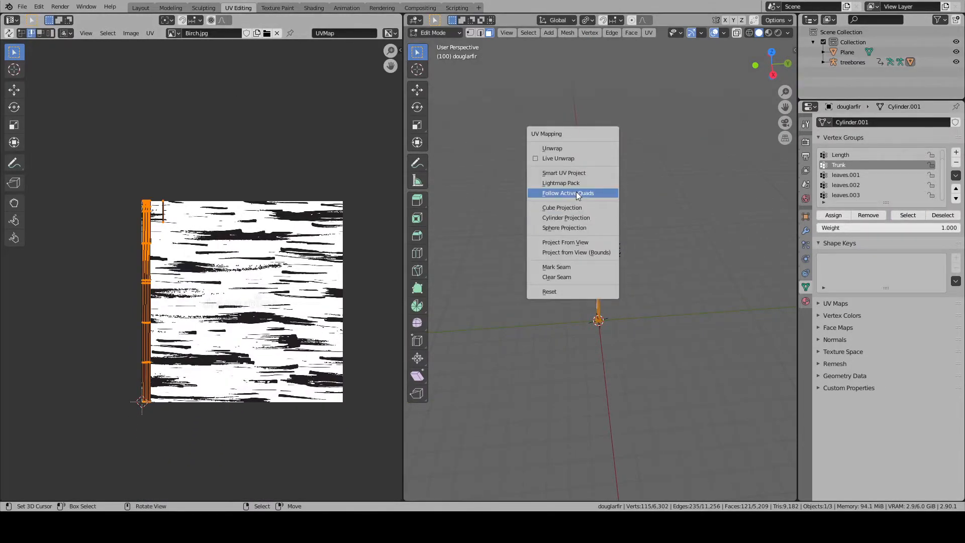
left_click(571, 219)
- Pack the cylinder-projected Trunk group UV islands into the bounds of the birch texture
scroll(246, 291, "down", 10)
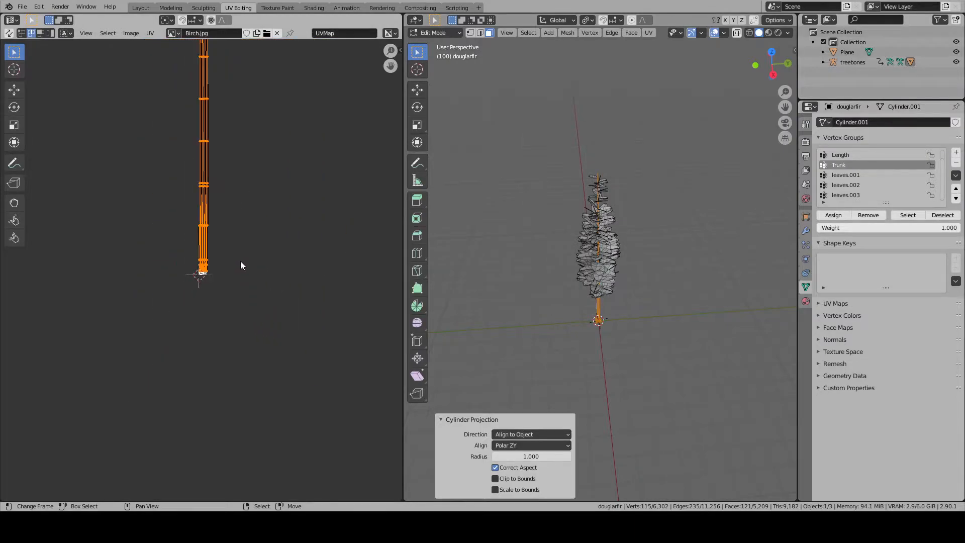
scroll(207, 221, "up", 6)
scroll(206, 221, "up", 6)
left_click(150, 33)
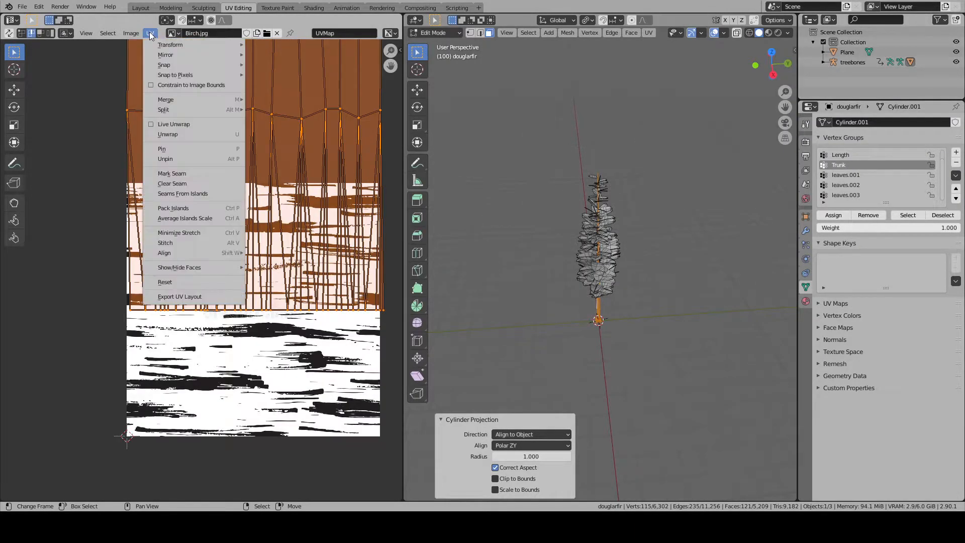
left_click(241, 208)
middle_click_drag(180, 314, 198, 291)
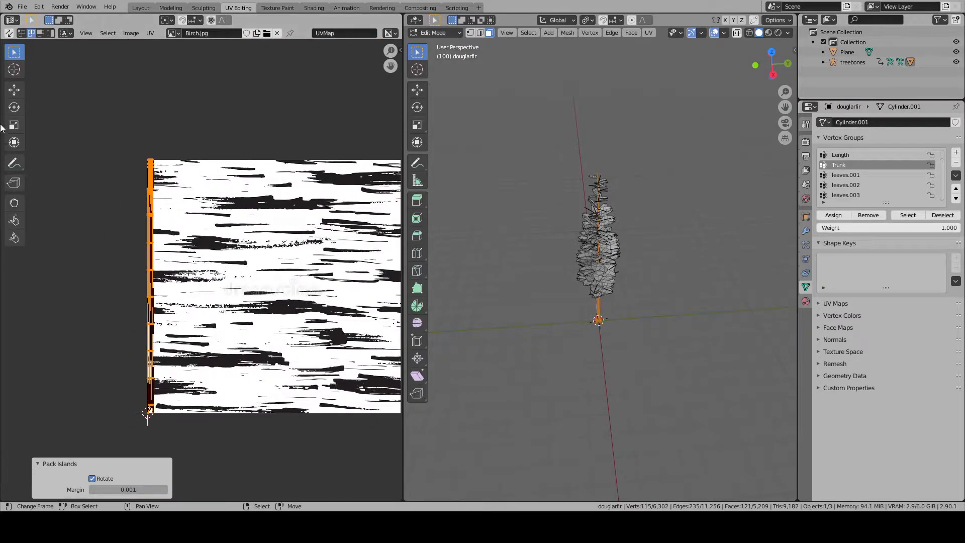
- Scale the packed trunk UVs about 34 times along X and move them onto the birch texture
left_click(14, 90)
scroll(142, 158, "down", 1)
scroll(142, 158, "down", 2)
key("s")
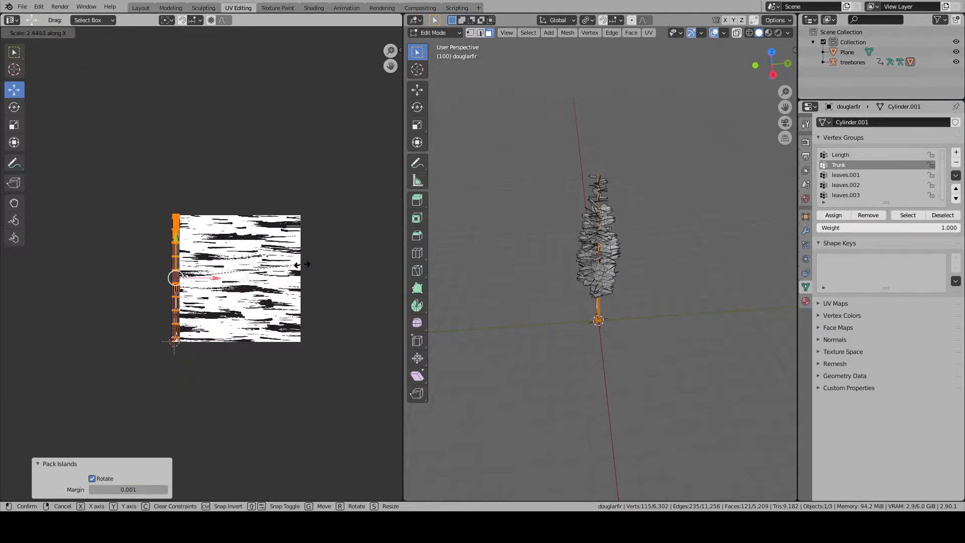
key("x")
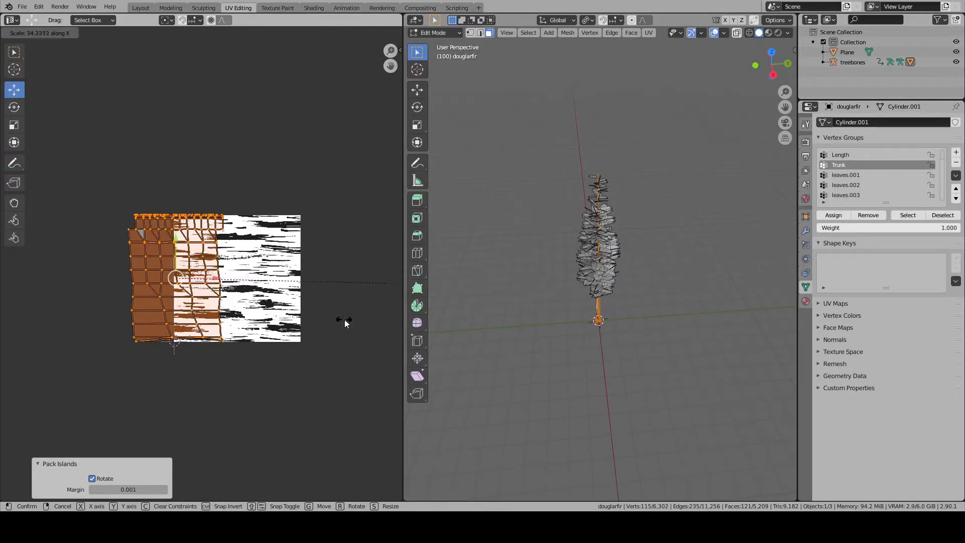
left_click(338, 319)
key("g")
left_click(300, 319)
- Select the trunk UV layout's whole left border and straighten it into a vertical line by scaling it to 0 along X
scroll(118, 185, "up", 5)
middle_click_drag(189, 111, 140, 80)
scroll(175, 214, "down", 3)
right_click(177, 218, "alt")
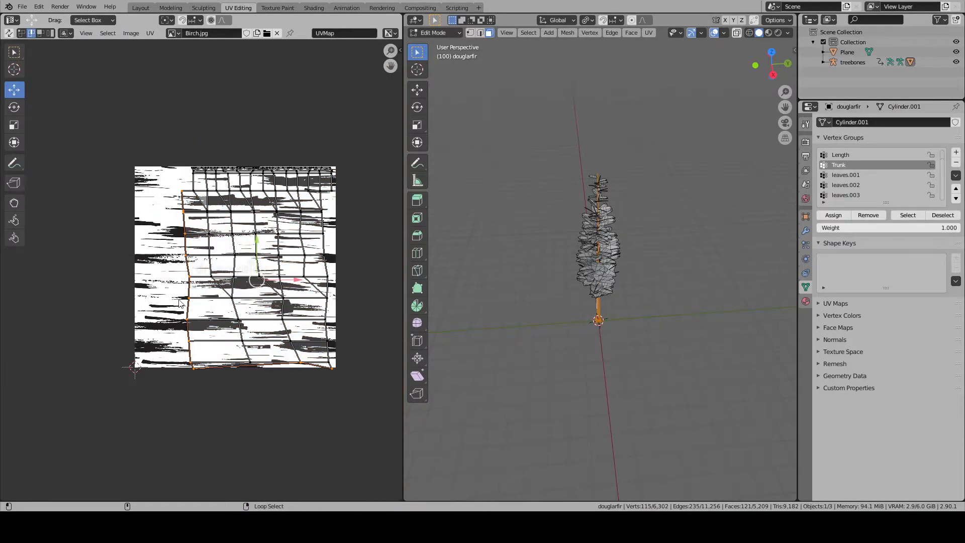
right_click(188, 353)
scroll(187, 377, "up", 1)
right_click(188, 392, "shift")
right_click(180, 335, "shift")
right_click(183, 317, "shift")
right_click(184, 291, "shift")
right_click(182, 264, "shift")
right_click(181, 237, "shift")
right_click(179, 211, "shift")
right_click(177, 187, "shift")
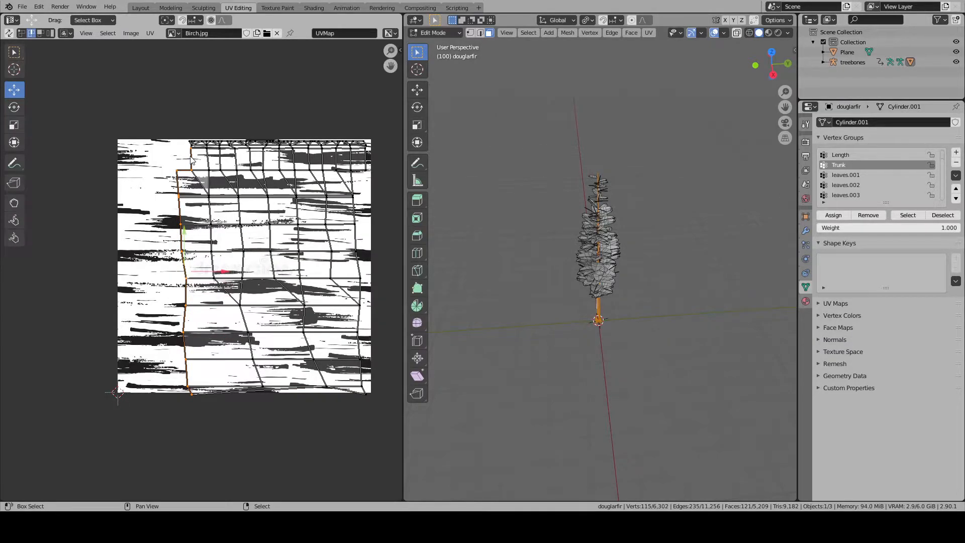
scroll(188, 172, "up", 3)
scroll(187, 172, "down", 1)
key("g")
left_click(207, 192)
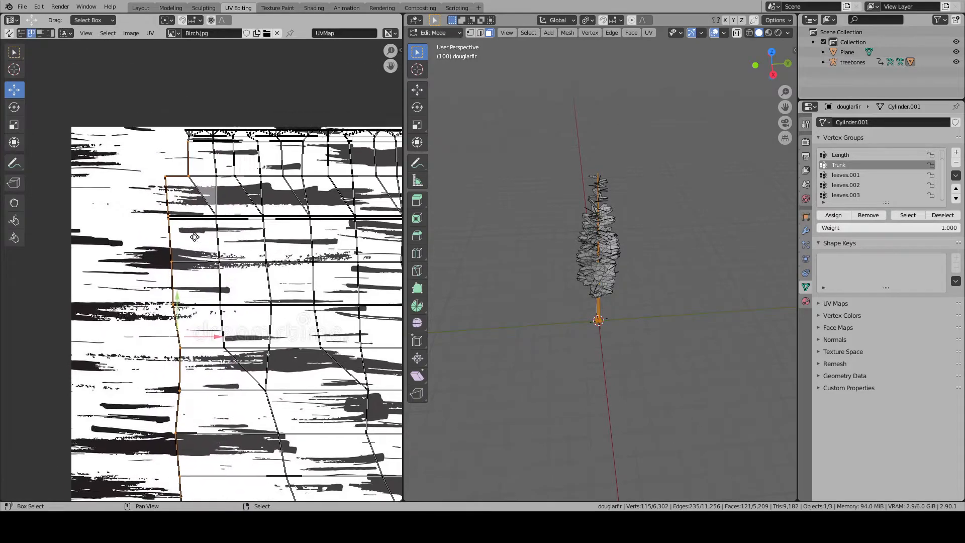
scroll(191, 196, "up", 5)
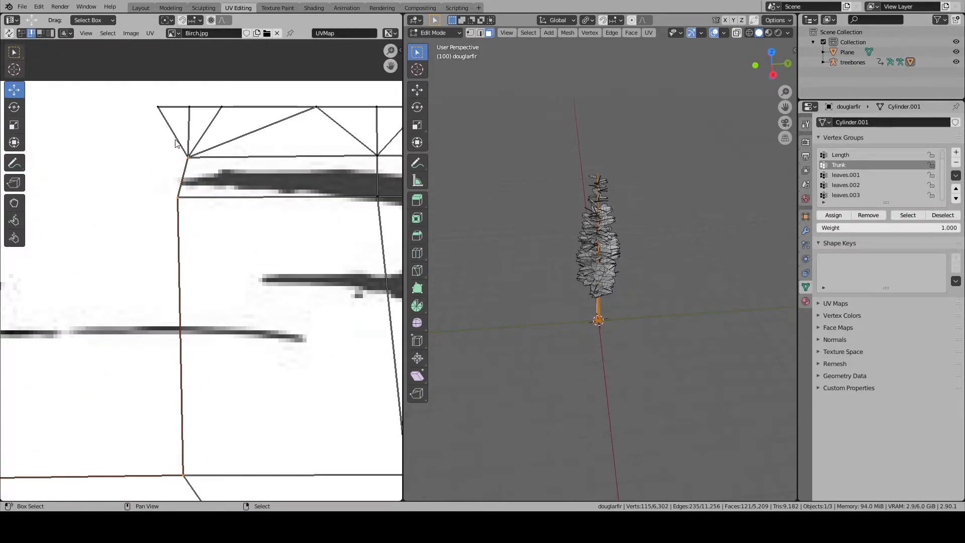
scroll(179, 149, "down", 6)
key("s")
key("x")
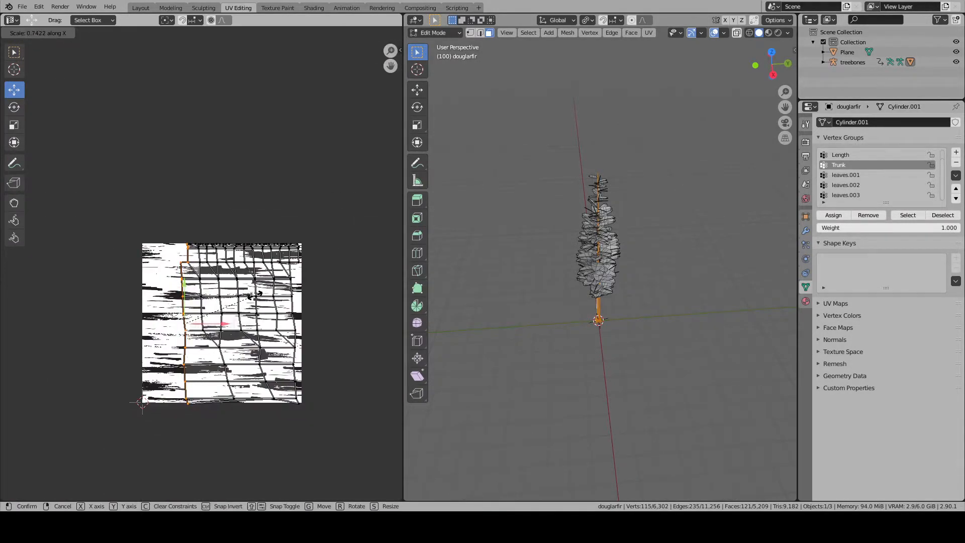
key("0")
key("Return")
- Select the right border of the trunk UV layout up to its top and straighten it by scaling along X
scroll(284, 296, "up", 1)
left_click(280, 291, "alt")
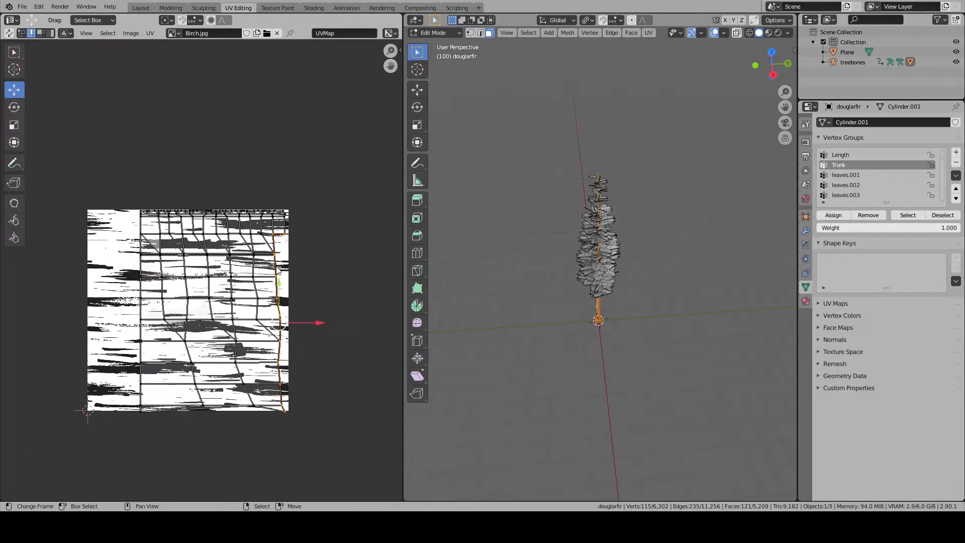
scroll(278, 267, "up", 4)
left_click(368, 174, "shift")
left_click(368, 155, "shift")
scroll(317, 231, "down", 7)
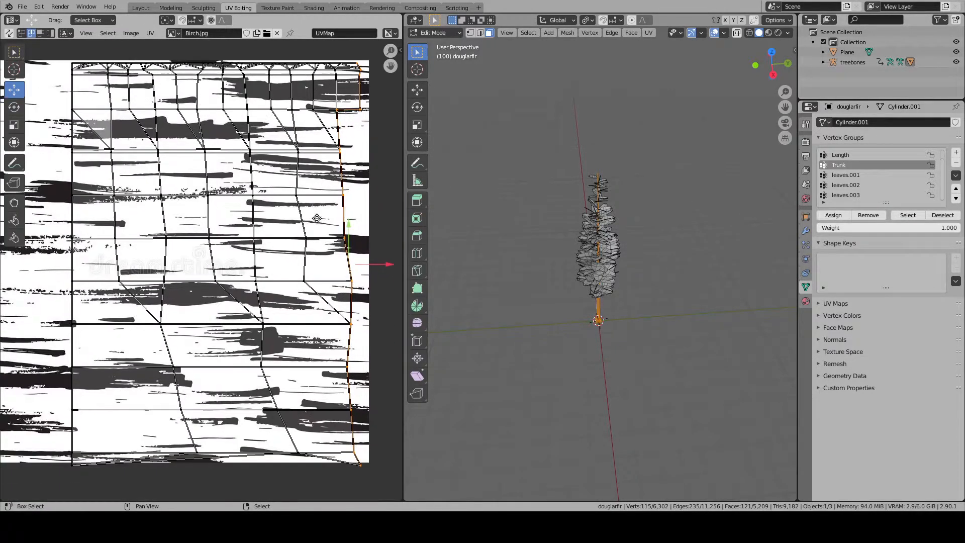
key("s")
key("x")
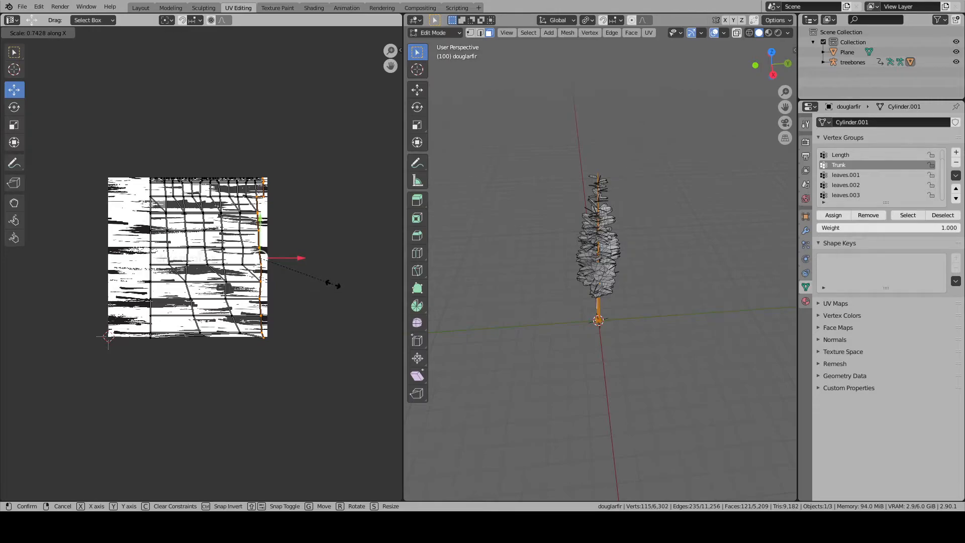
left_click(329, 284)
- Select all the trunk UVs and set their centre X coordinate to 0.5
key("a")
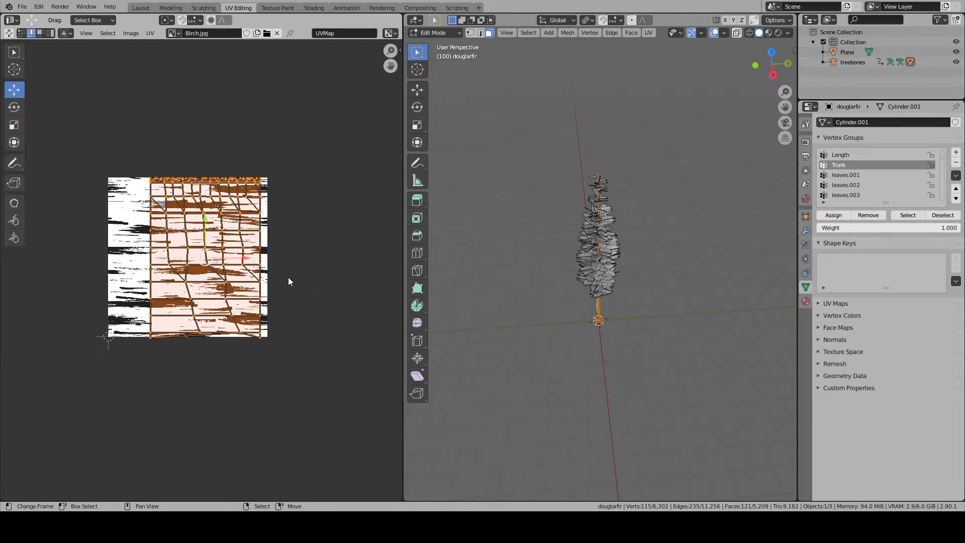
scroll(288, 277, "up", 2)
key("n")
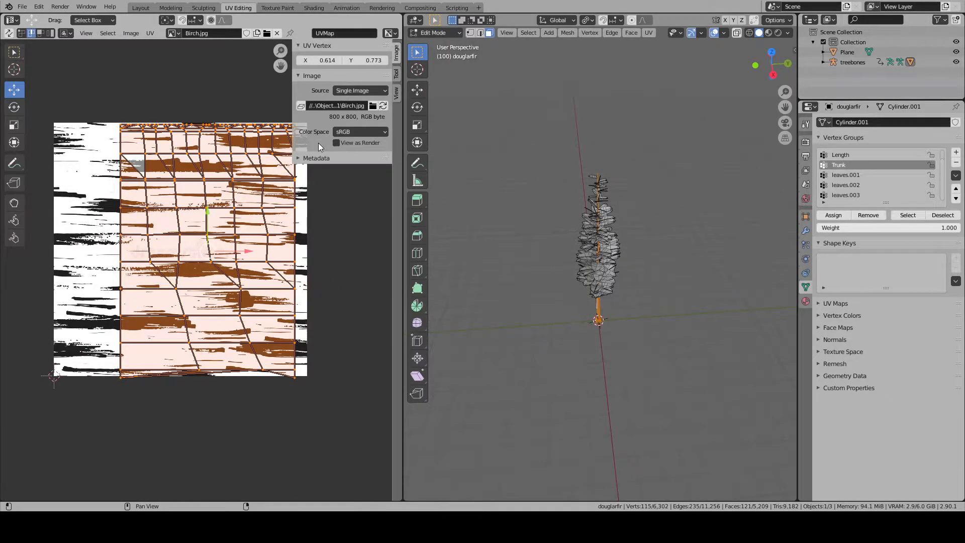
left_click(323, 60)
type("0.5")
key("Return")
key("s")
key("x")
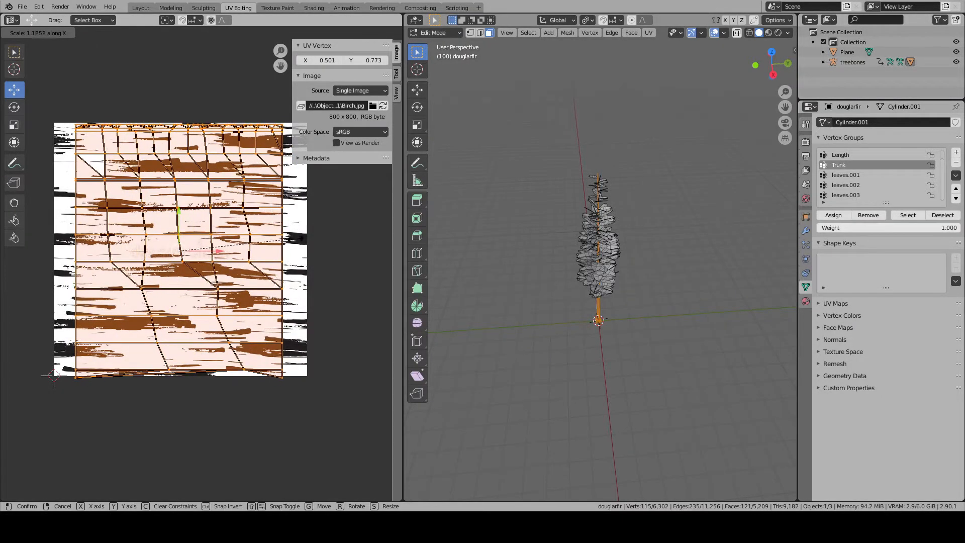
left_click(321, 244)
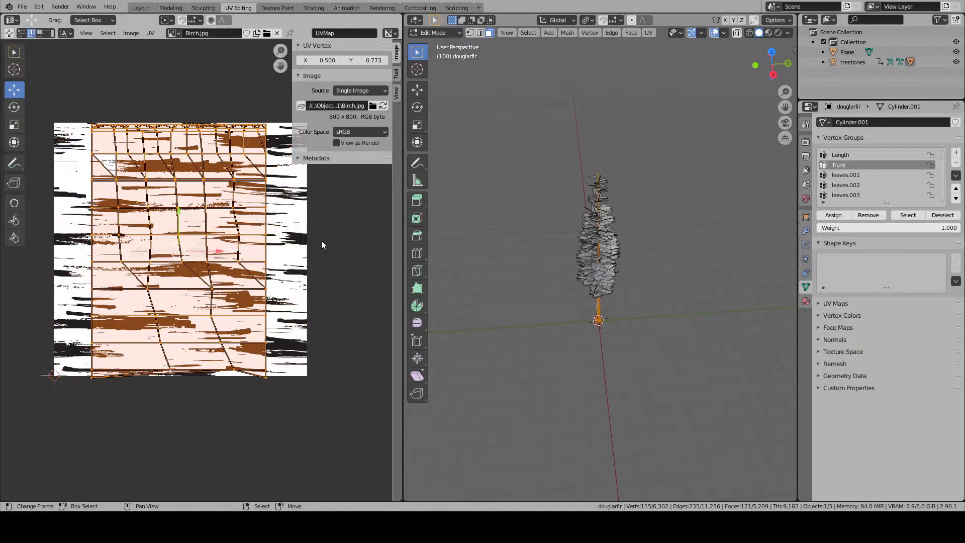
- Scale all the trunk UVs by 1.468 along X to span the texture width and recentre them at X 0.5
key("s")
key("x")
left_click(349, 254)
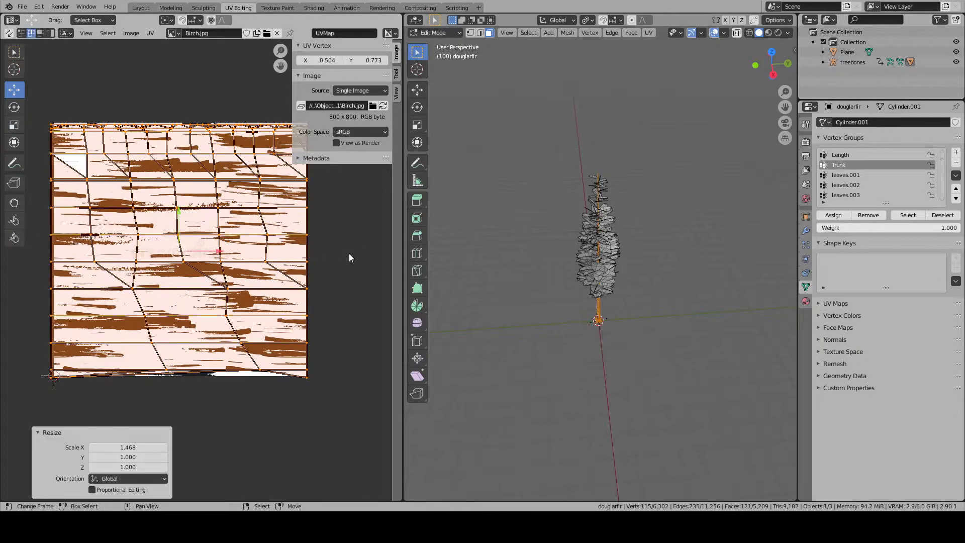
left_click(316, 62)
type("0.5")
key("Return")
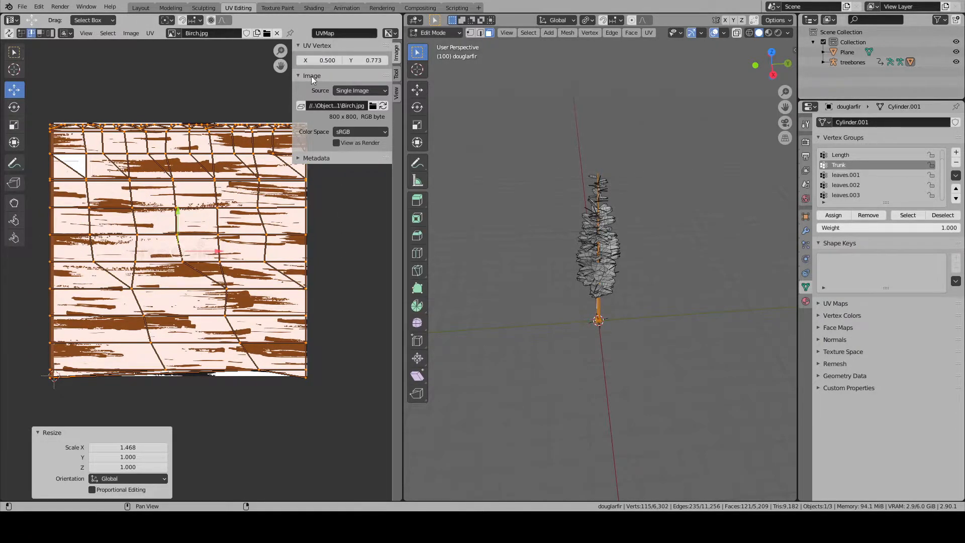
- Select the left border vertices of the trunk UVs and align them to the texture edge at X 0
middle_click_drag(210, 219, 216, 249)
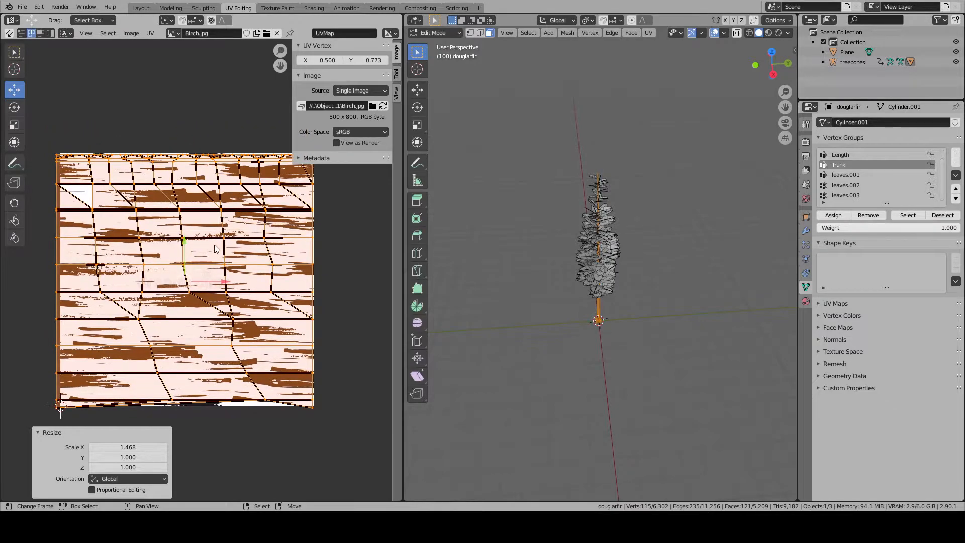
right_click(55, 186, "alt")
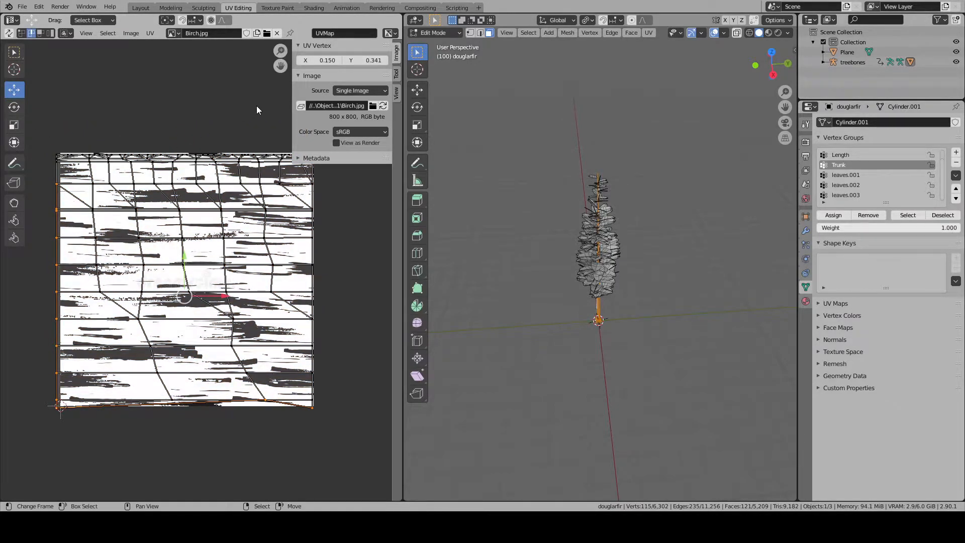
right_click(55, 161, "shift")
right_click(54, 158, "shift")
right_click(53, 158, "shift")
right_click(54, 158, "shift")
right_click(261, 407, "shift")
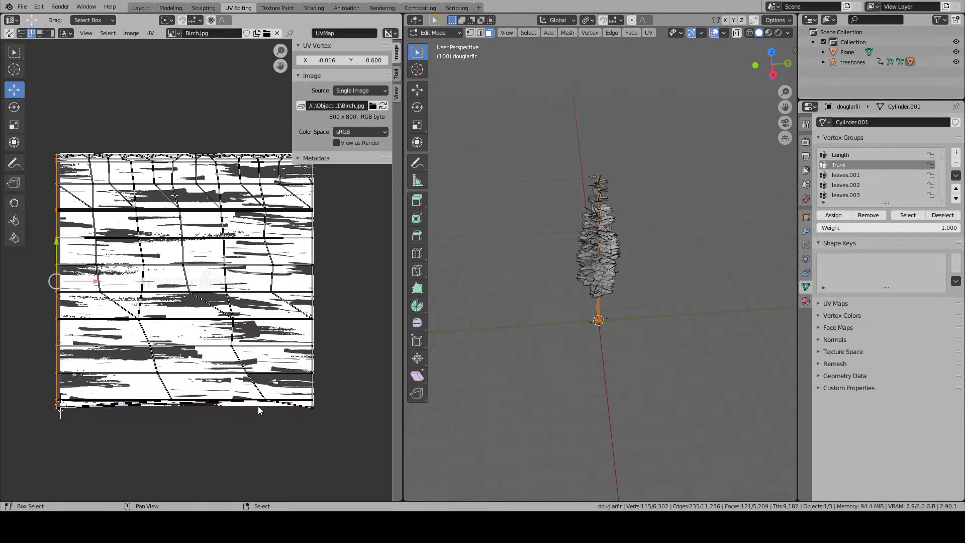
key("g")
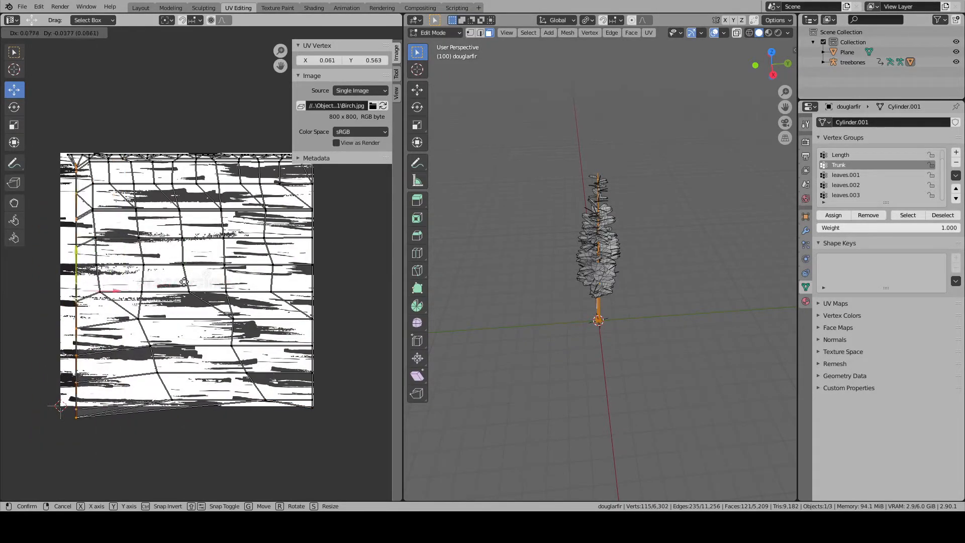
right_click(189, 280)
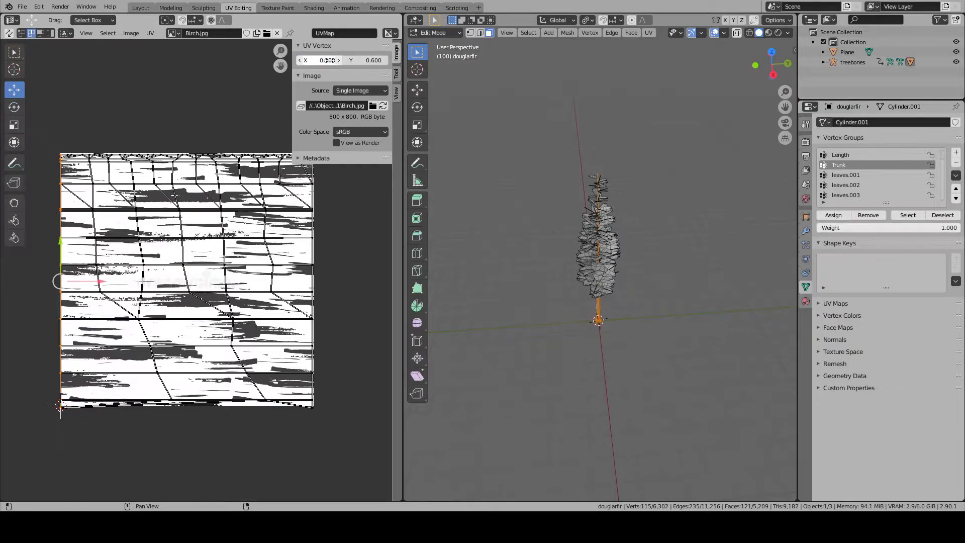
- Select the right border vertices of the trunk UVs and set their X coordinate to 1
left_click(312, 75)
right_click(311, 216, "alt")
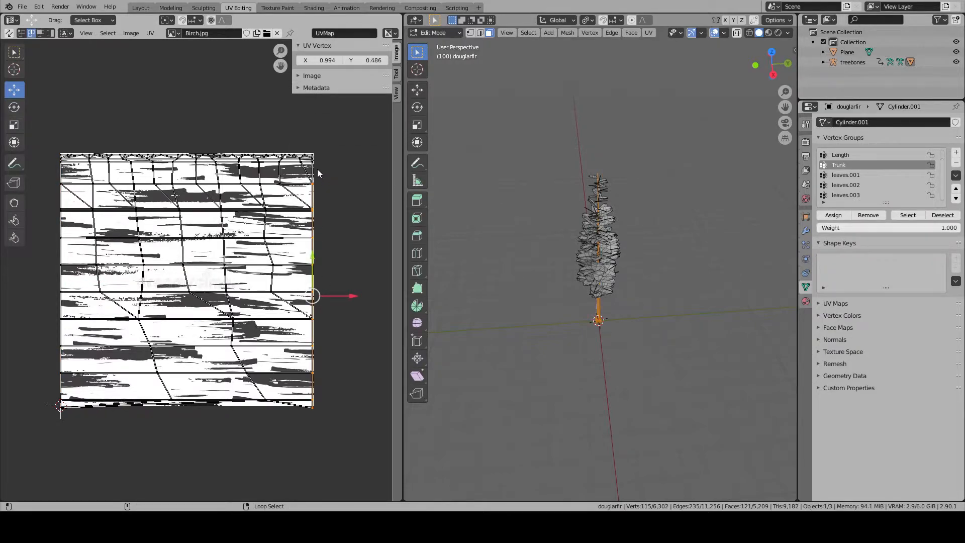
left_click(327, 60)
type("1")
key("Return")
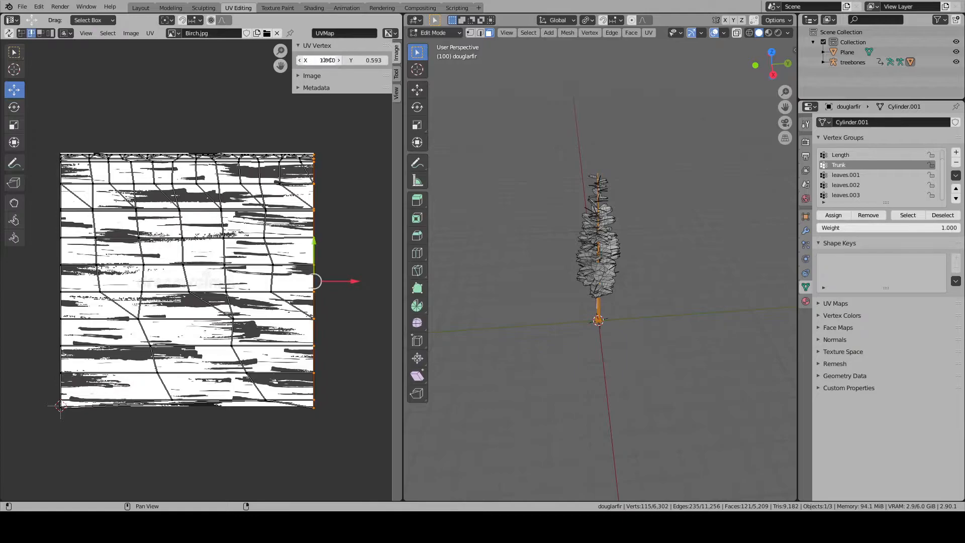
- Return to Object Mode, select the Douglas fir and save the Blender file
key("Tab")
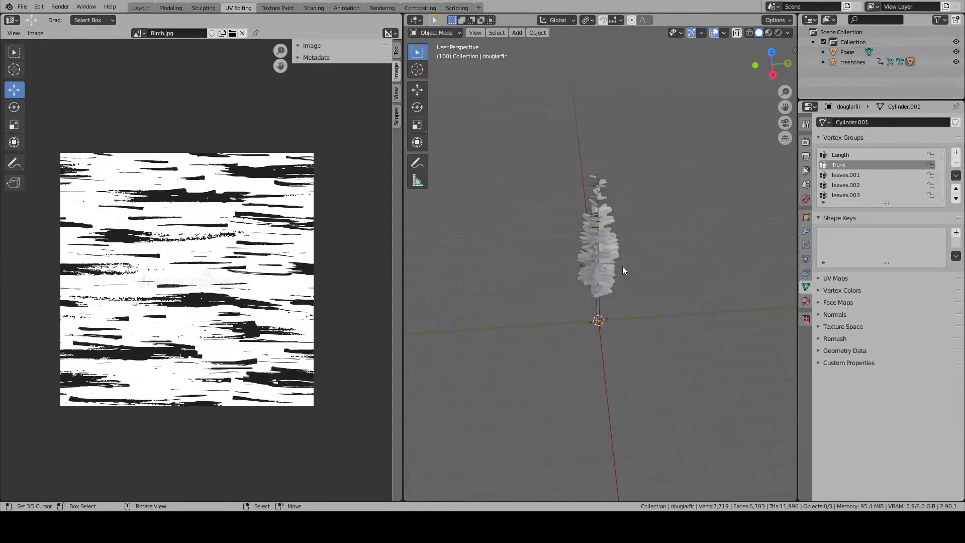
left_click(610, 266)
left_click(23, 7)
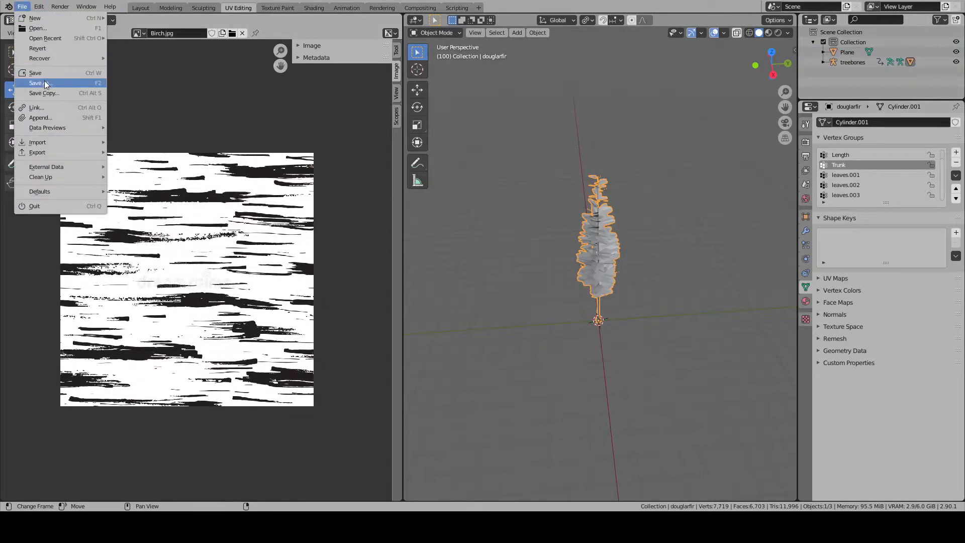
left_click(47, 76)
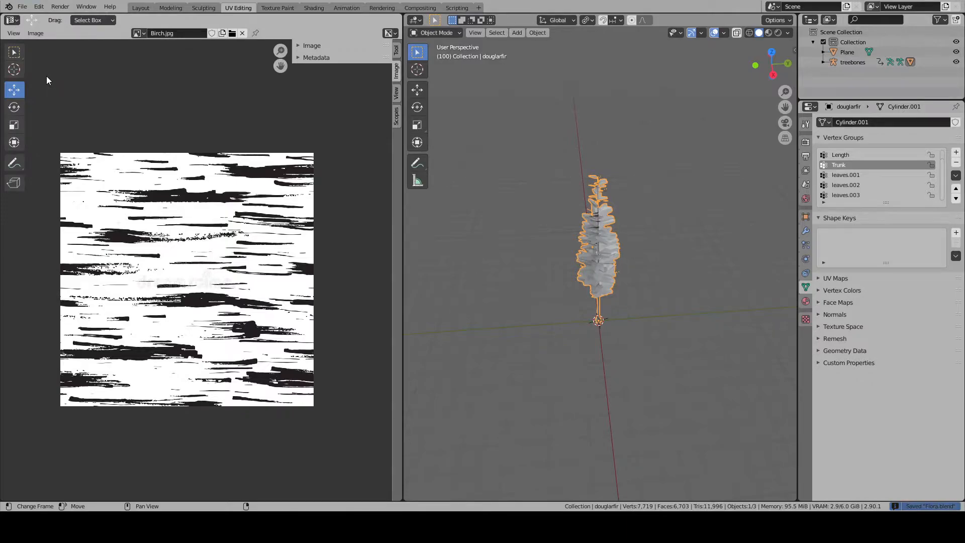
- Switch to the Layout workspace and start an FBX export of the Douglas fir
left_click(141, 8)
middle_click_drag(285, 113, 422, 222)
scroll(421, 222, "down", 4)
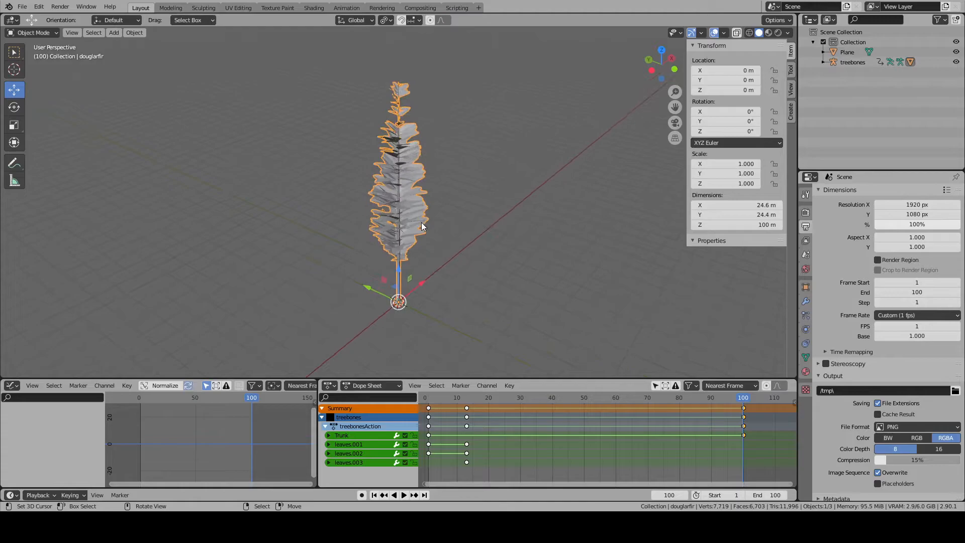
left_click(22, 7)
mouse_move(69, 127)
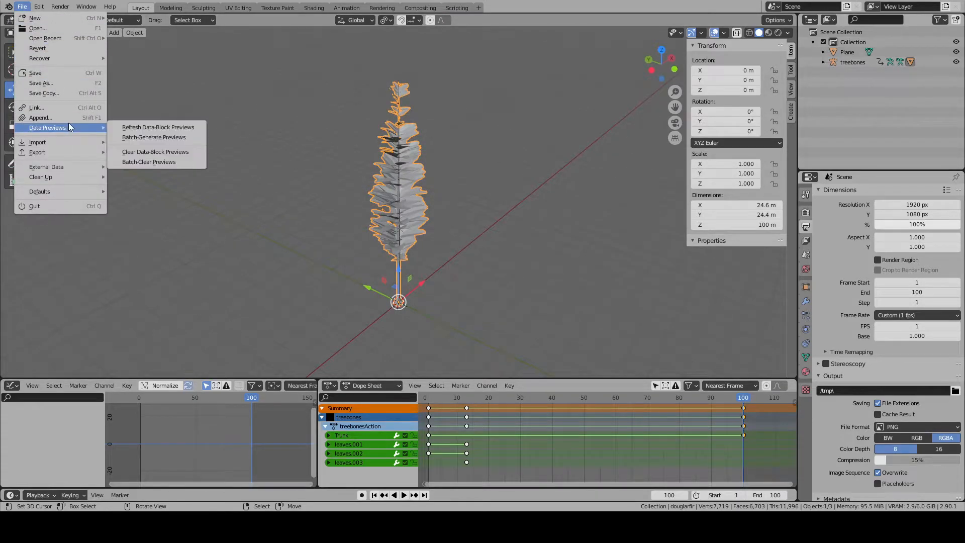
mouse_move(65, 152)
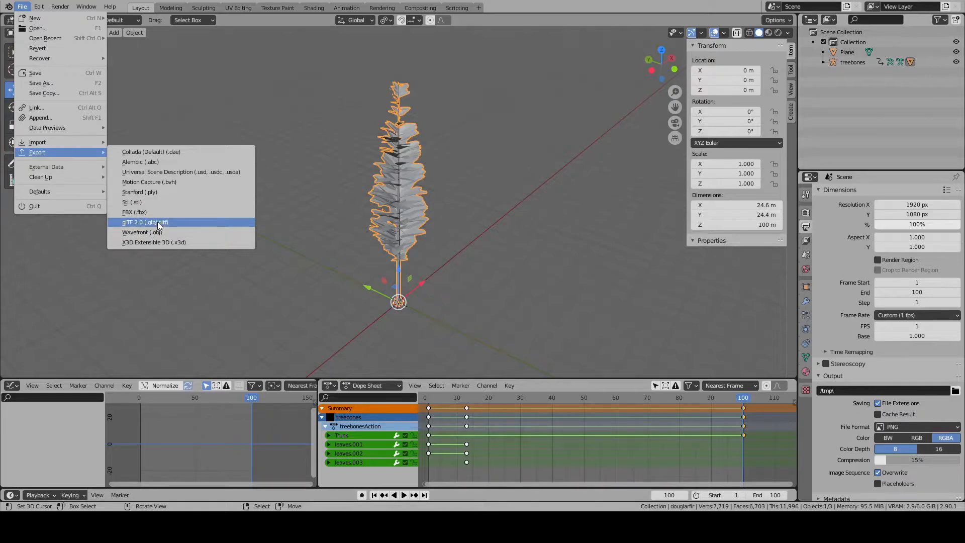
left_click(146, 214)
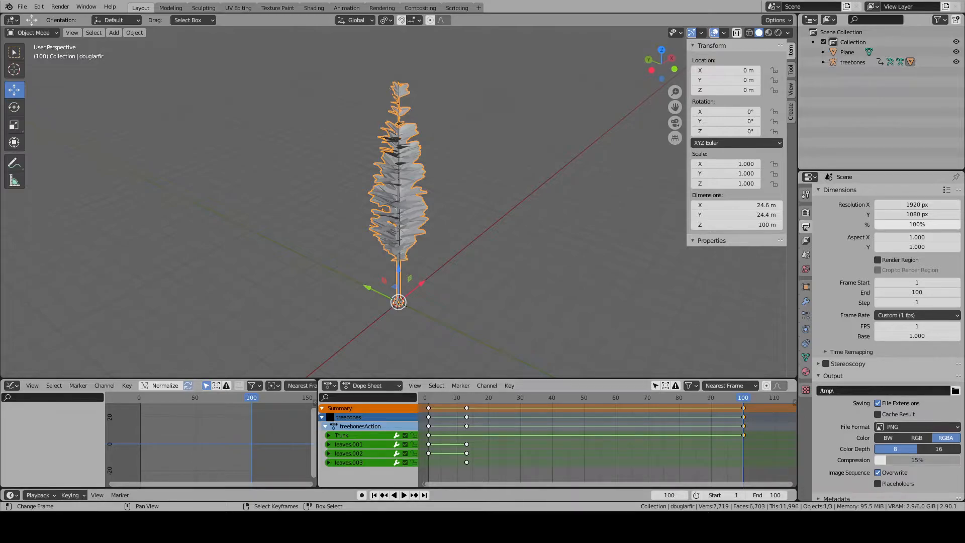
- Return the tree to Edit Mode in the UV Editing workspace and select the topmost part of the trunk UVs' right border
left_click(227, 11)
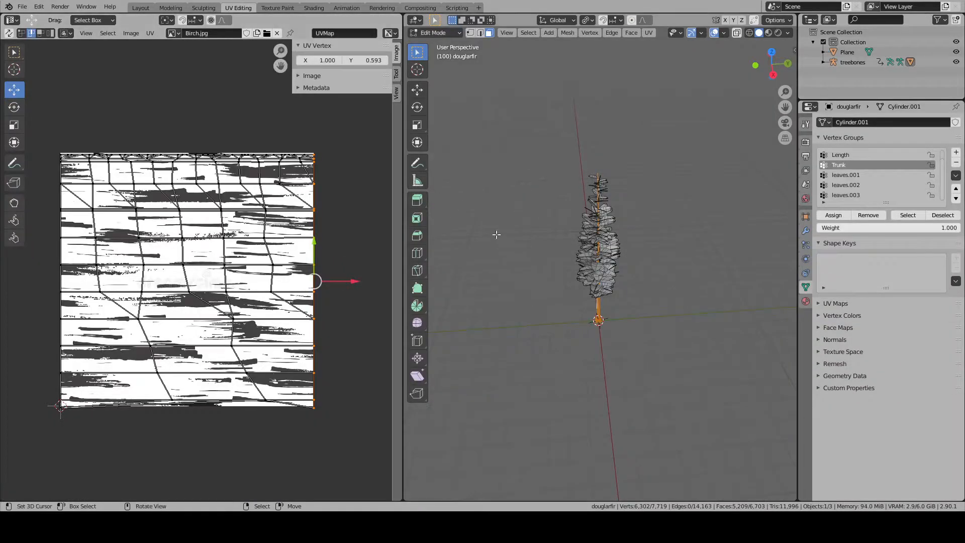
scroll(348, 136, "up", 1)
left_click(348, 136)
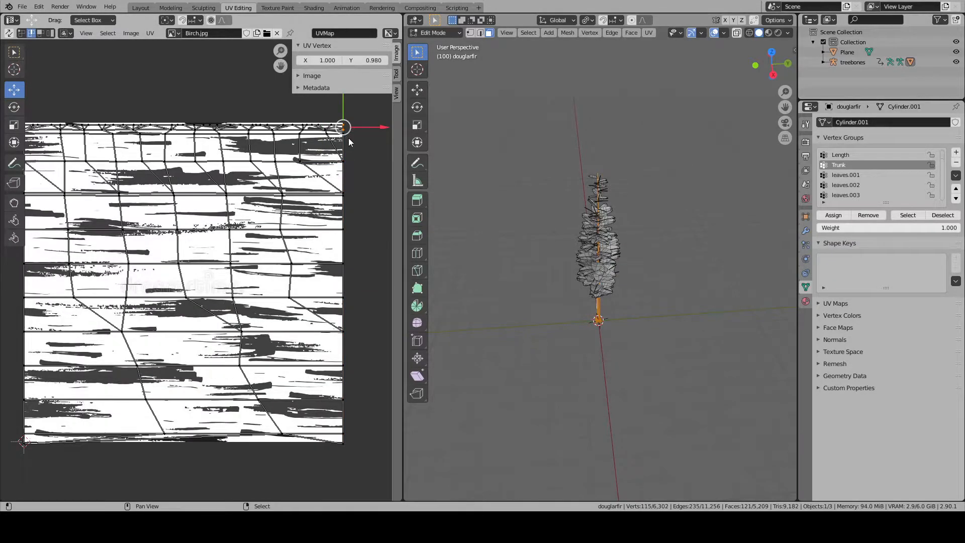
middle_click_drag(350, 134, 311, 213)
scroll(622, 332, "up", 7)
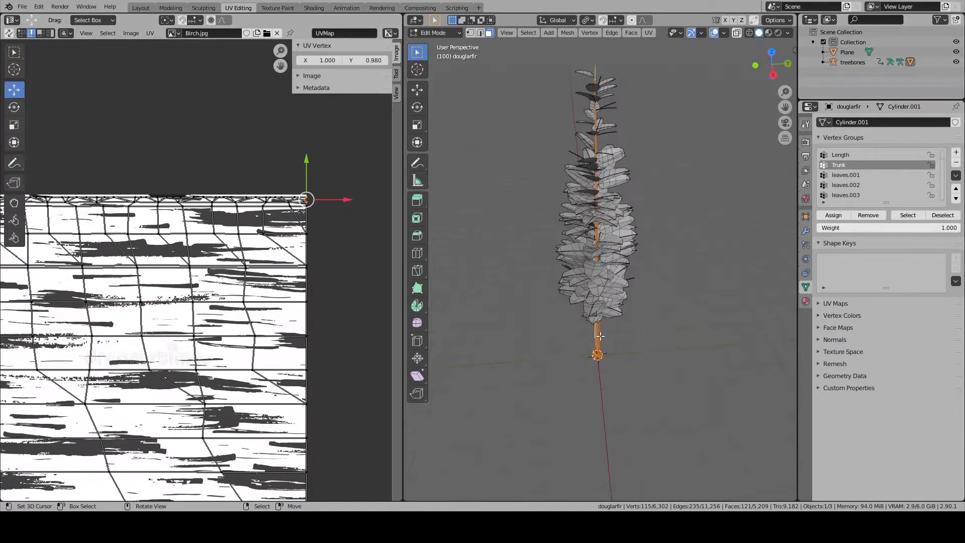
middle_click_drag(563, 380, 602, 327)
scroll(218, 147, "up", 2)
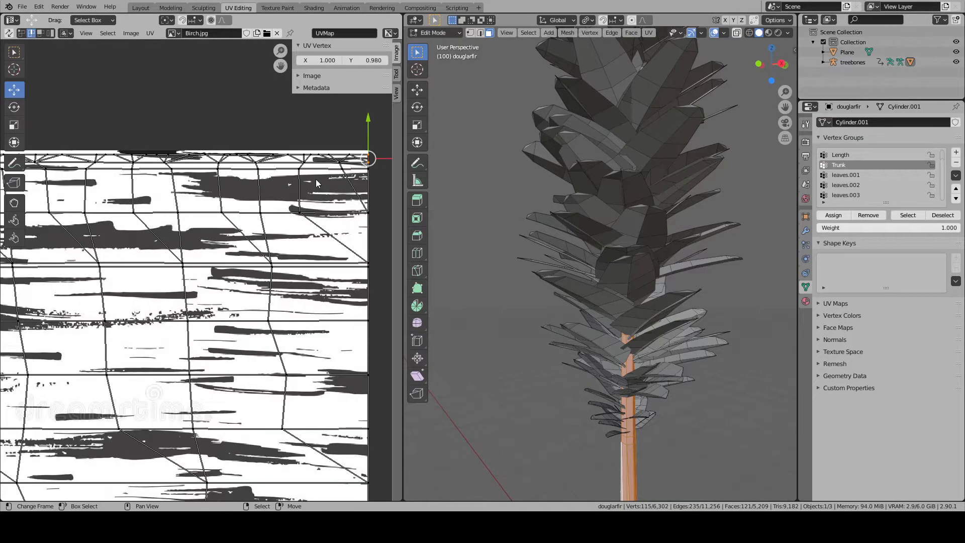
- Select a vertex near the top of the trunk UVs' right border and move it up about 0.045 along Y
middle_click_drag(217, 147, 113, 142)
right_click(265, 208)
right_click(270, 200)
left_click_drag(267, 185, 266, 159)
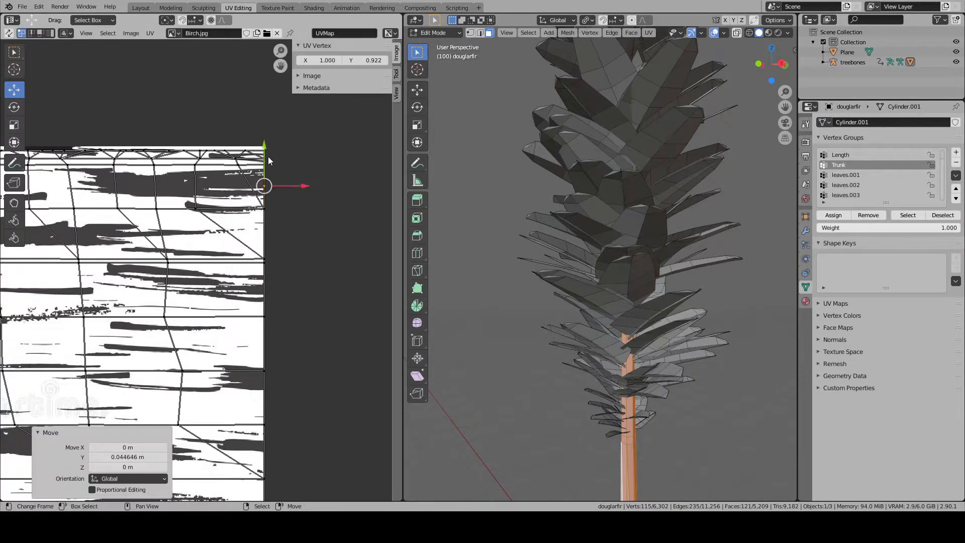
- Select the matching vertices near the top of both trunk UV borders and move them up about 0.05 along Y
middle_click_drag(93, 207, 221, 240)
scroll(221, 241, "down", 6)
key("ctrl+z")
right_click(128, 262)
scroll(134, 261, "up", 2)
key("g")
right_click(147, 253)
scroll(151, 255, "up", 2)
right_click(354, 255, "shift")
key("g")
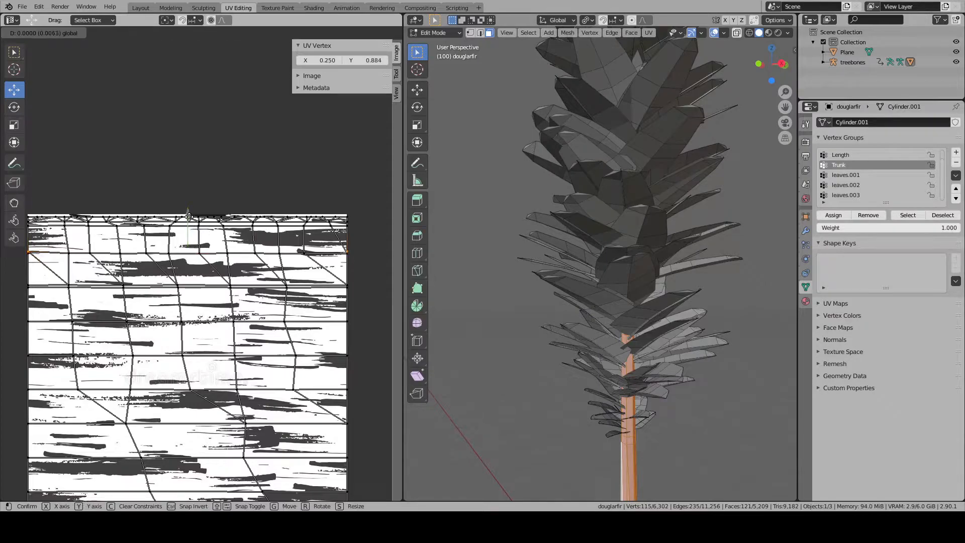
left_click_drag(199, 204, 199, 204)
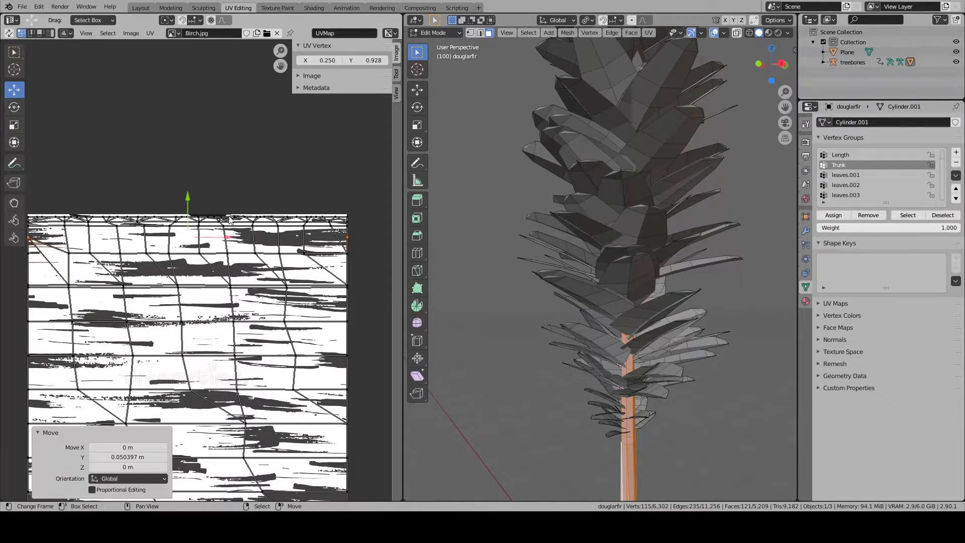
- Try to reposition the vertex near the top of the trunk UVs' right border and clear the UV selection
scroll(203, 213, "up", 2)
middle_click_drag(381, 263, 303, 214)
right_click(326, 244)
key("g")
right_click(342, 246)
key("alt+a")
scroll(339, 246, "down", 2)
left_click(307, 269)
scroll(334, 277, "down", 2)
key("alt+a")
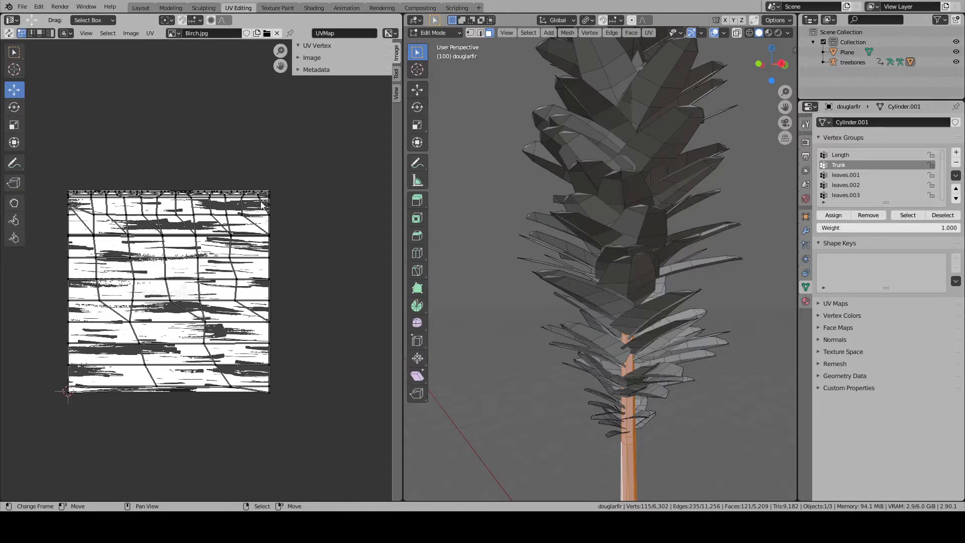
- Try to reposition the vertex near the top of the trunk UVs' left border and clear the UV selection
scroll(118, 220, "up", 2)
middle_click_drag(97, 220, 211, 243)
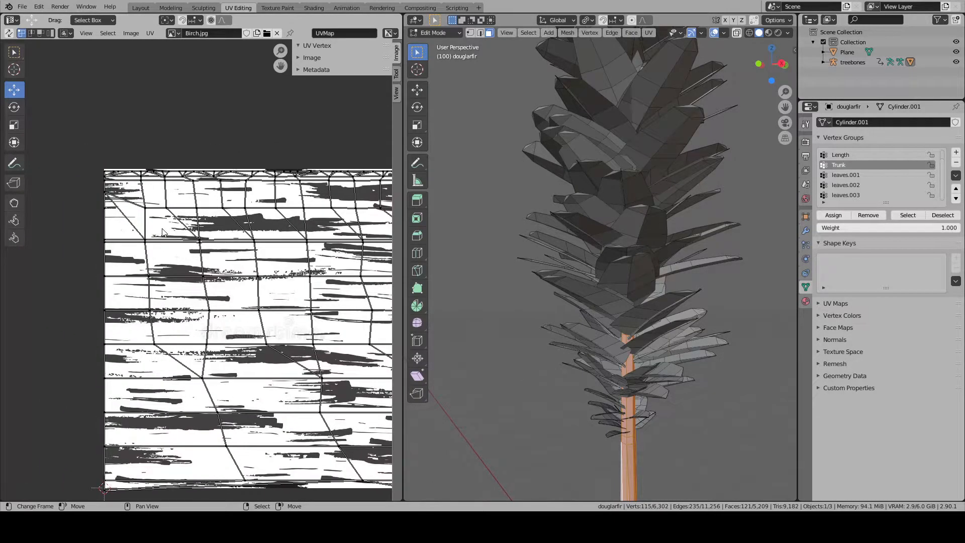
left_click(103, 194)
key("g")
right_click(146, 200)
middle_click_drag(294, 208, 208, 216)
key("alt+a")
scroll(209, 215, "down", 1)
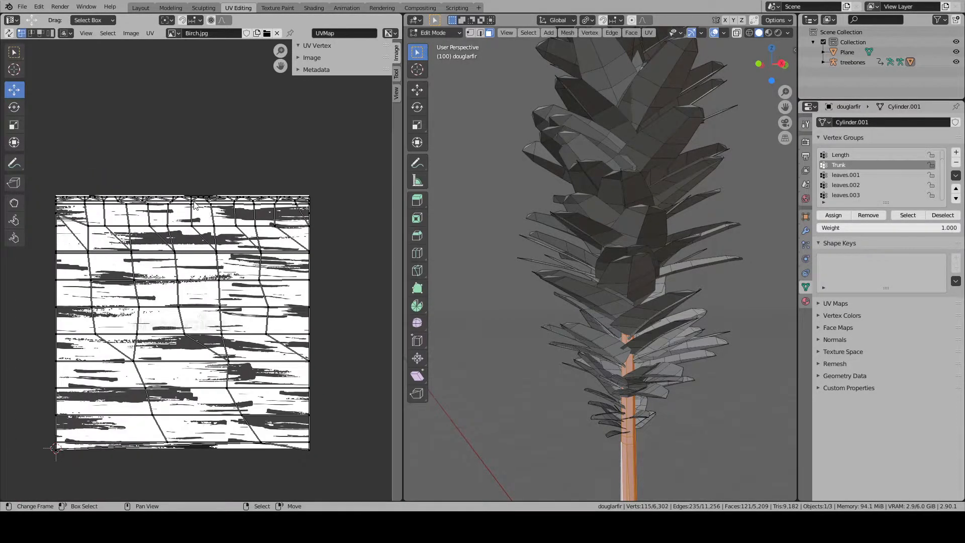
- Save the Blender file and start an export from the Layout workspace
left_click(22, 6)
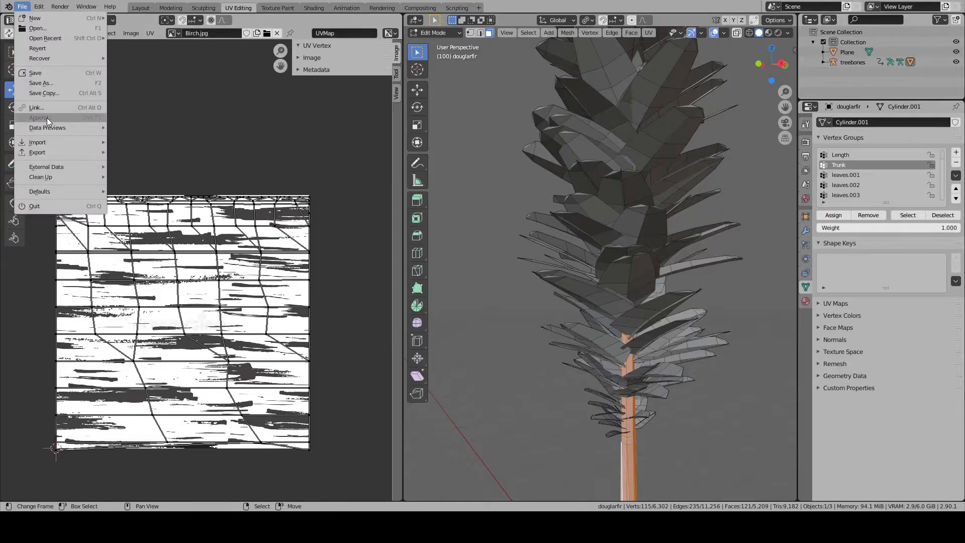
left_click(49, 73)
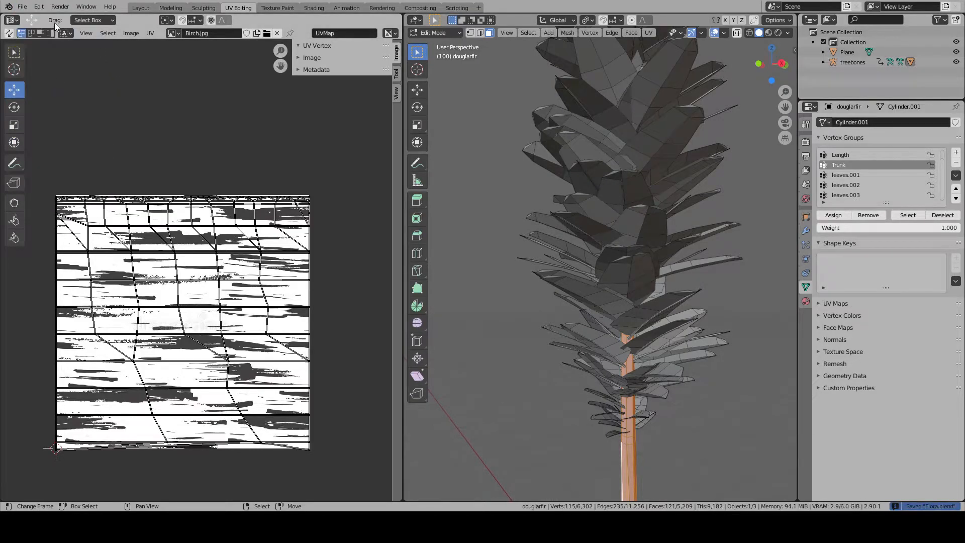
left_click(22, 6)
mouse_move(29, 19)
left_click(140, 8)
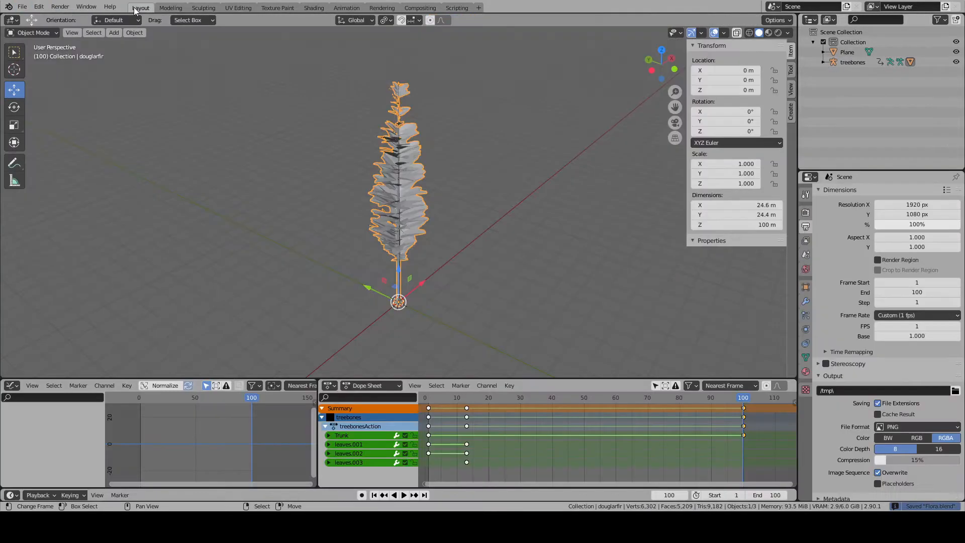
left_click(22, 6)
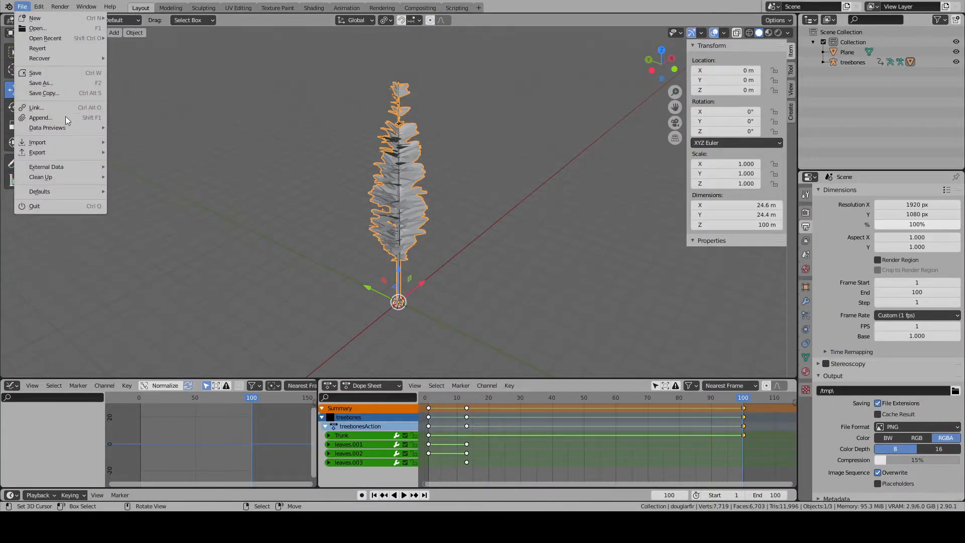
mouse_move(65, 153)
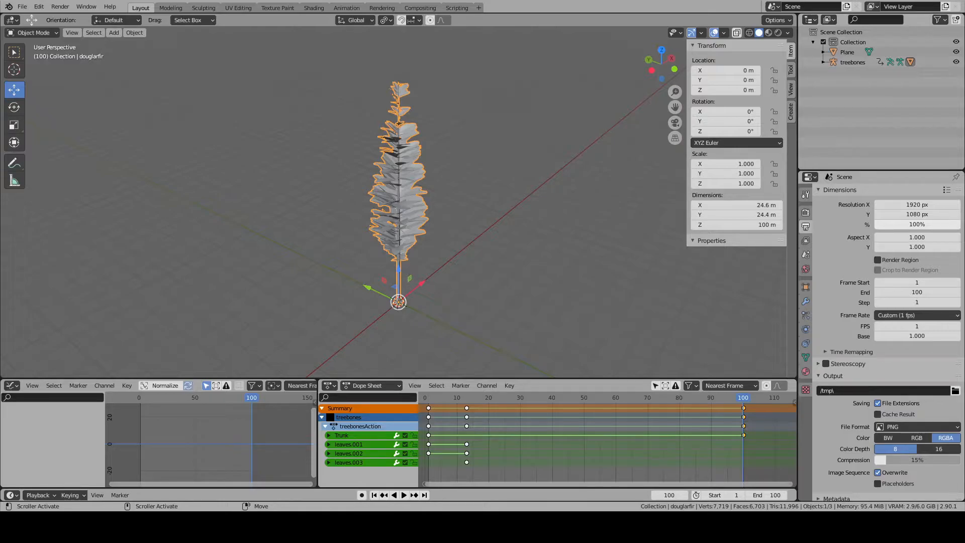
- Return to the UV Editing workspace and undo the recent vertex moves on the trunk UV borders
left_click(238, 8)
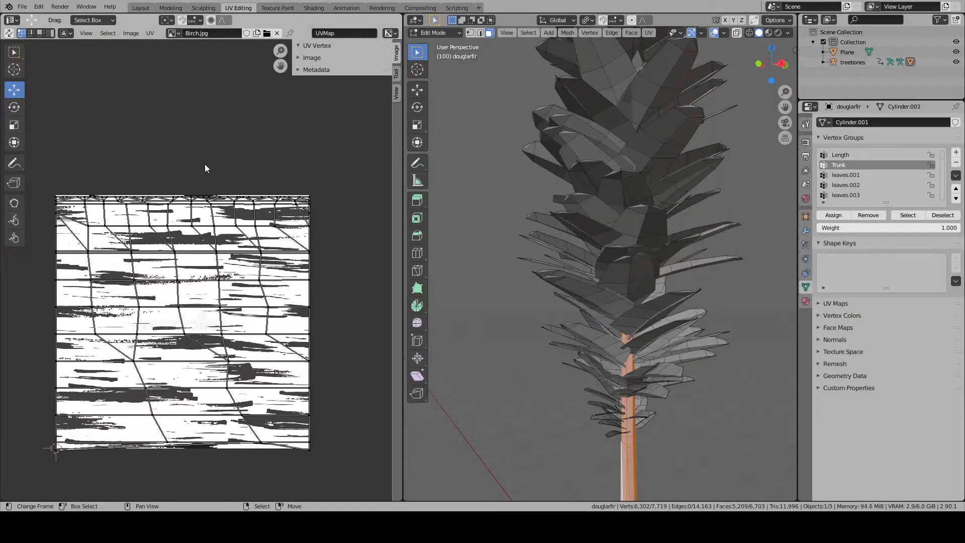
key("Tab")
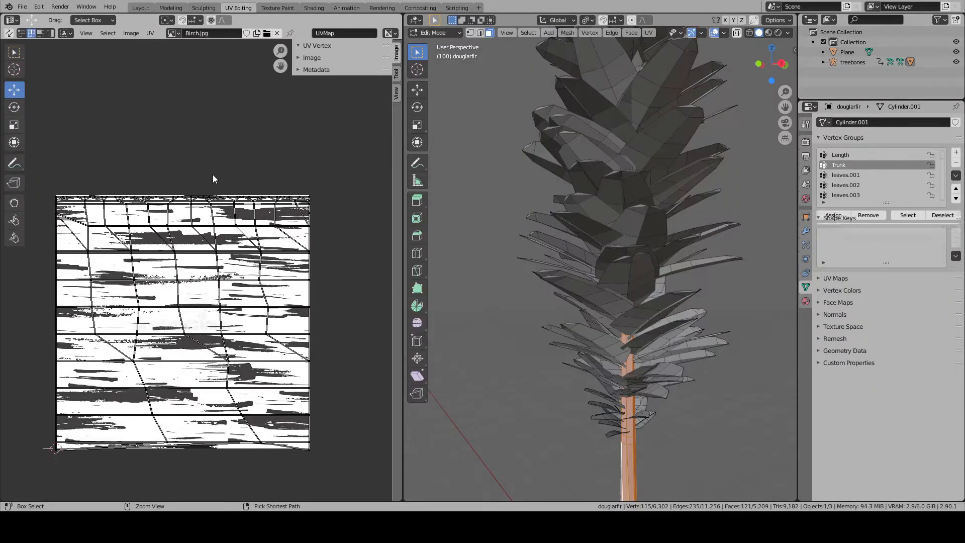
key("ctrl+z")
key("ctrl+z")
key("ctrl+z")
key("ctrl+z")
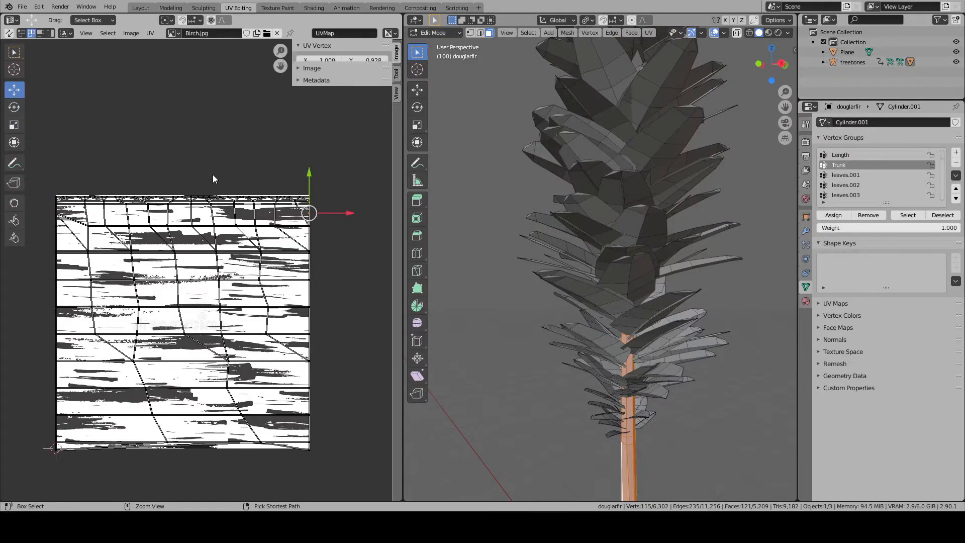
left_click(213, 176)
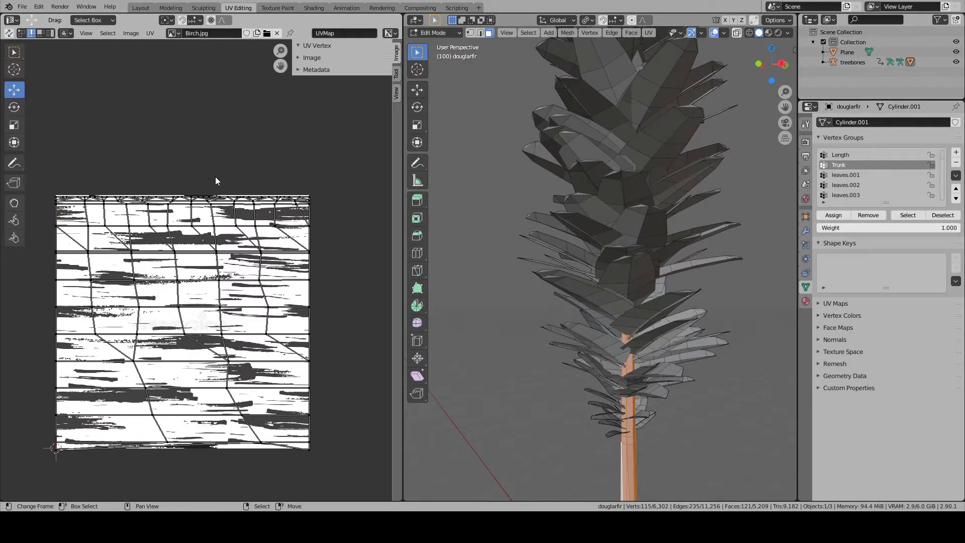
- In the Layout workspace, add the treebones armature to the Douglas fir selection and export both as FBX
left_click(141, 8)
left_click(392, 207)
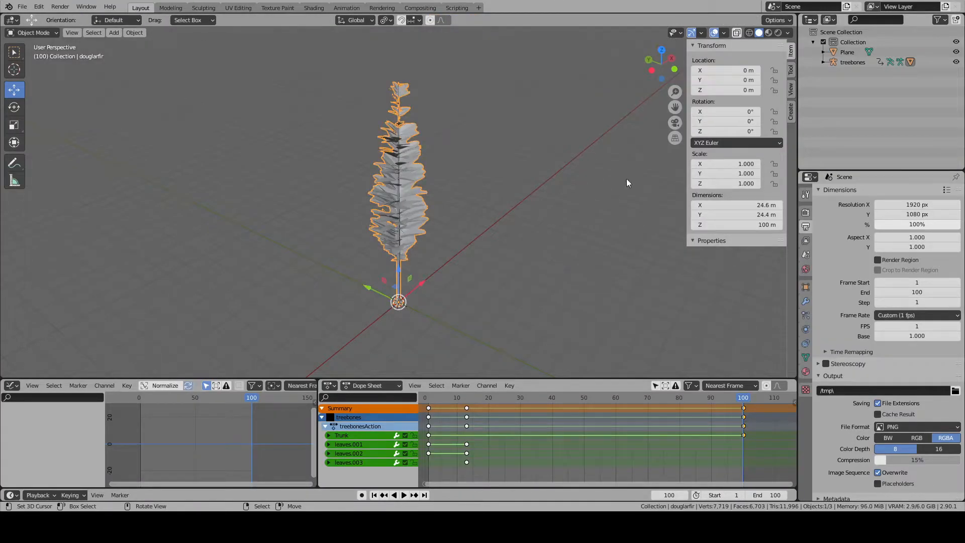
left_click(863, 62)
left_click(411, 170)
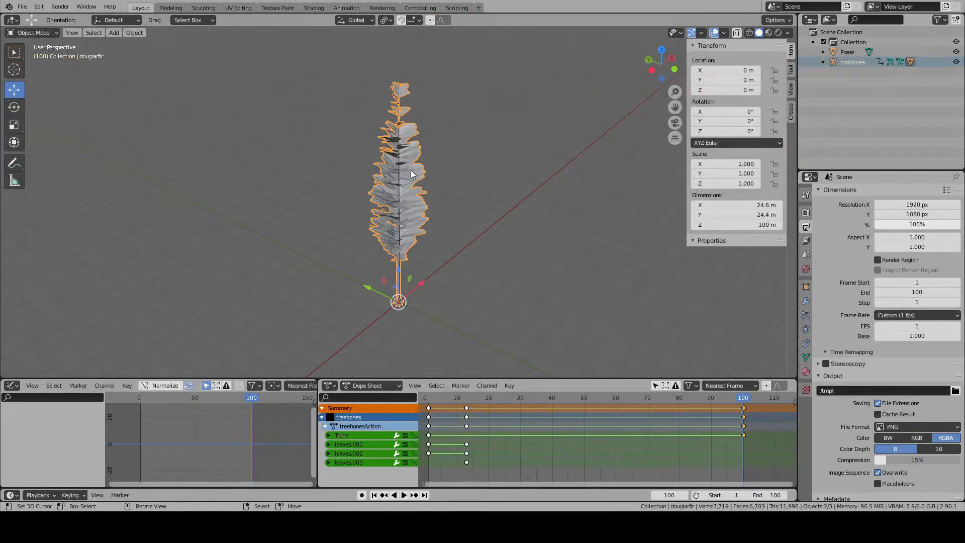
left_click(22, 6)
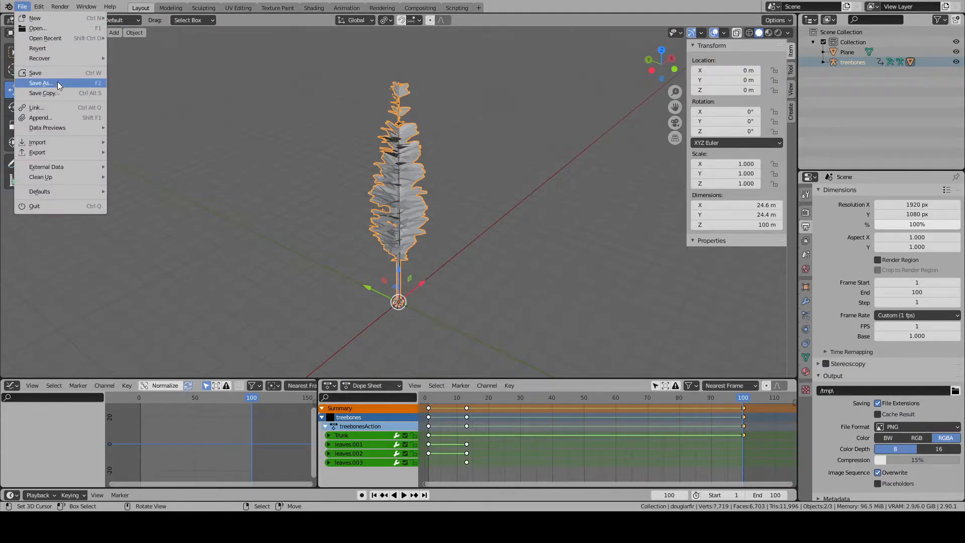
mouse_move(59, 36)
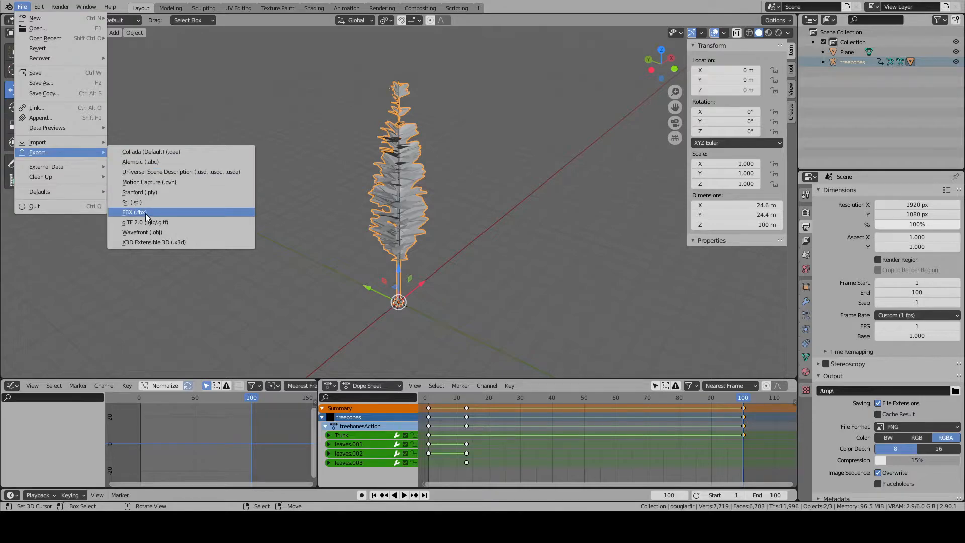
left_click(146, 213)
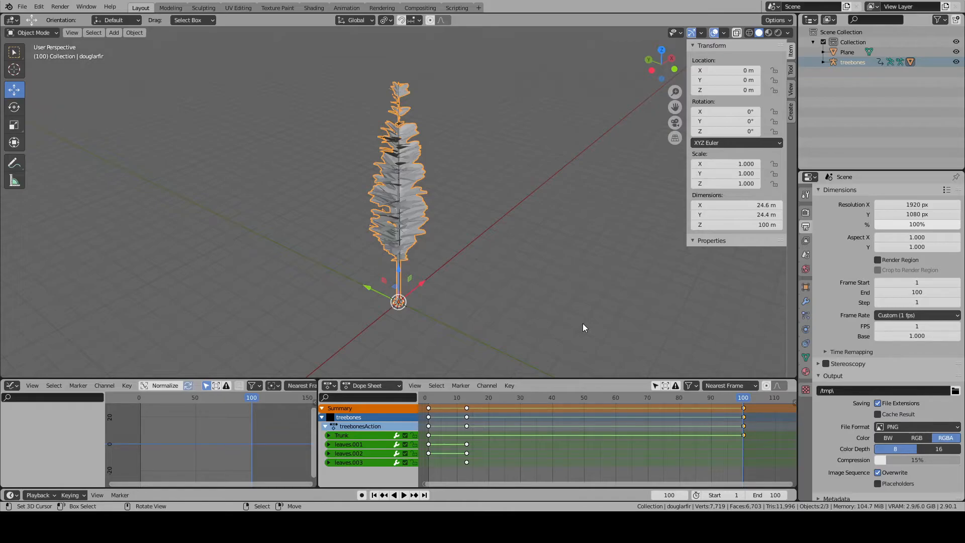
- Save the Blender file, deselect all objects and save again
left_click(22, 7)
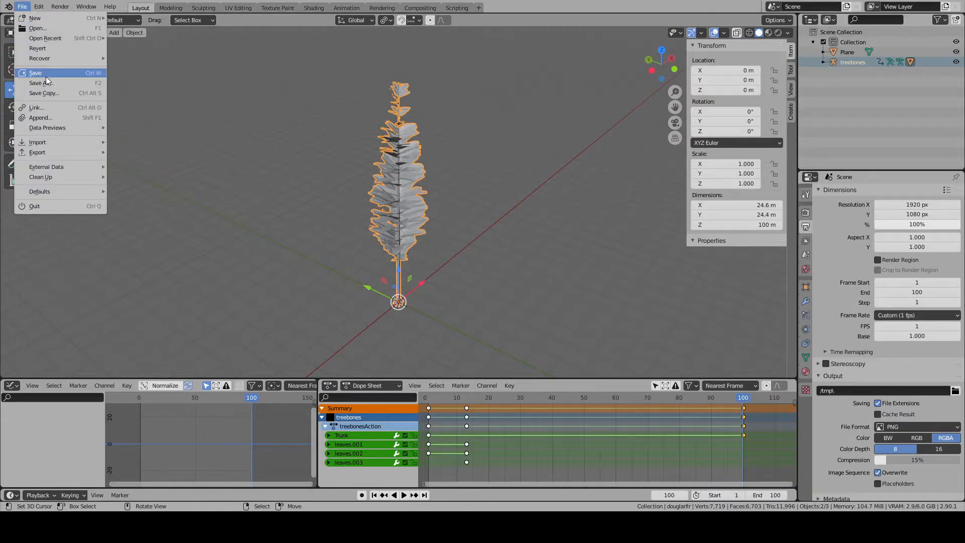
left_click(46, 78)
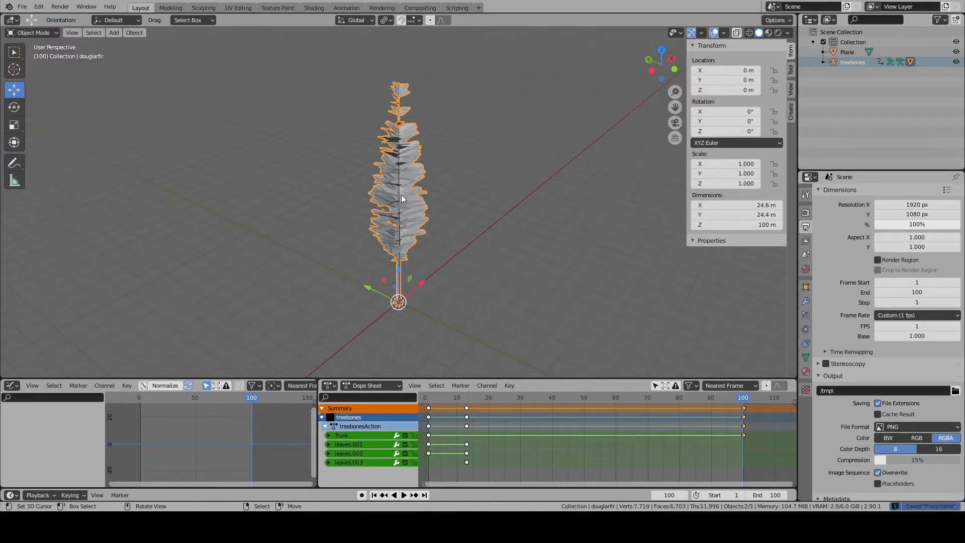
scroll(401, 194, "up", 6)
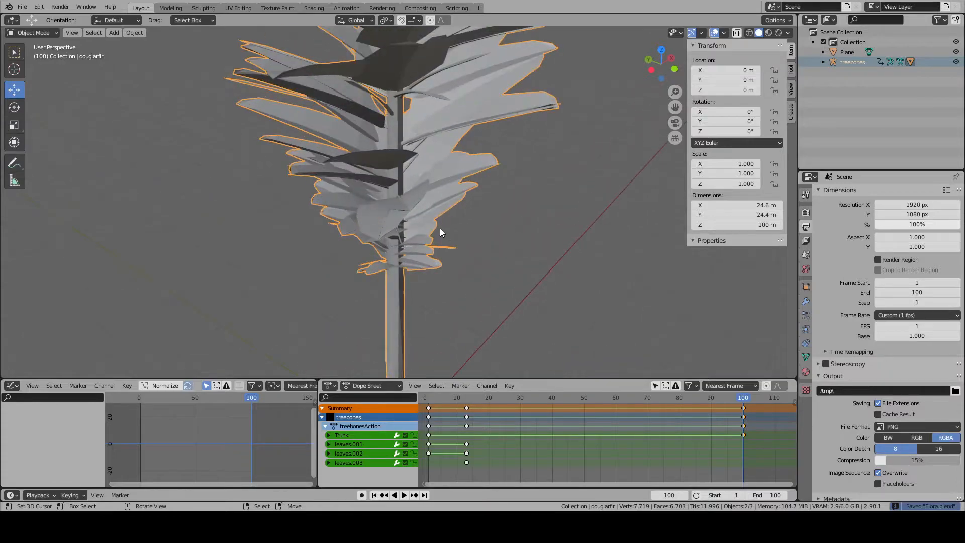
left_click(441, 228)
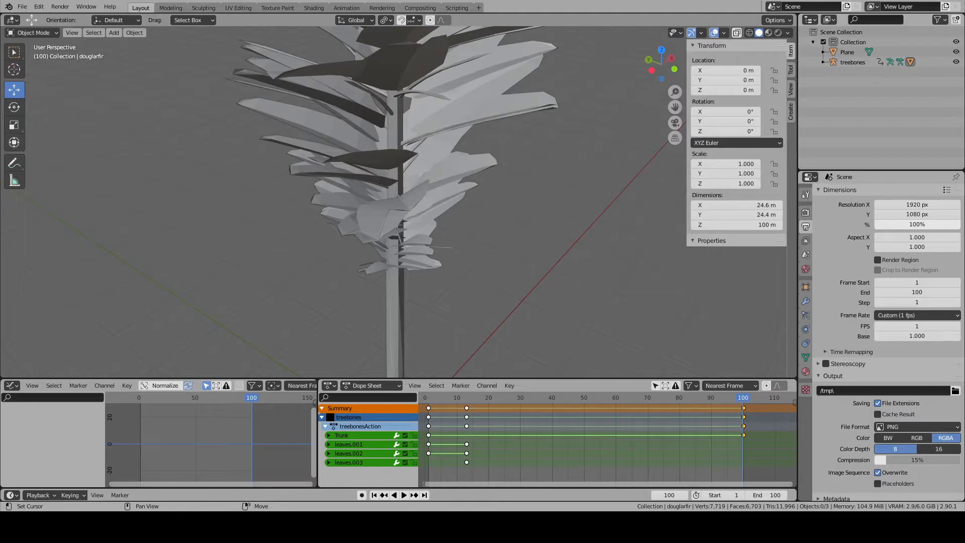
scroll(433, 324, "down", 8)
left_click(22, 7)
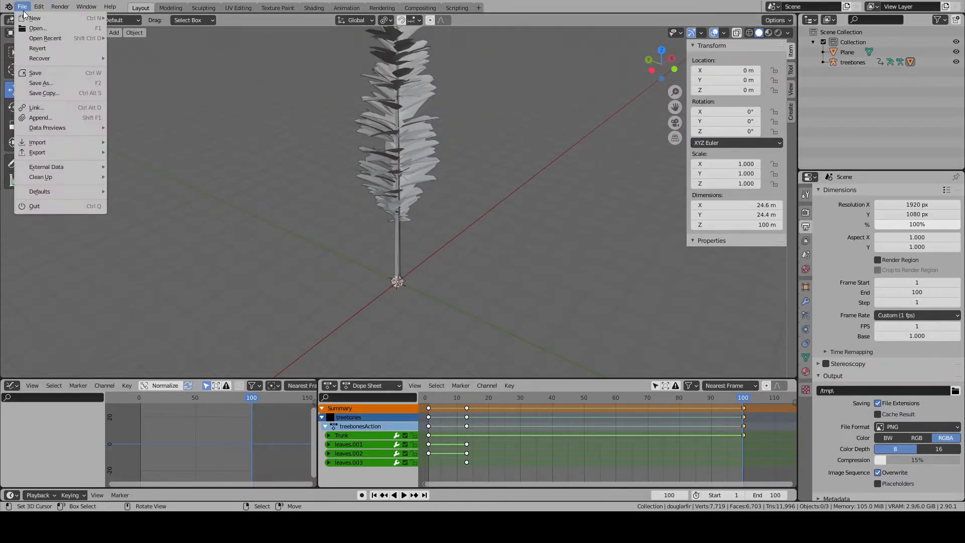
left_click(42, 71)
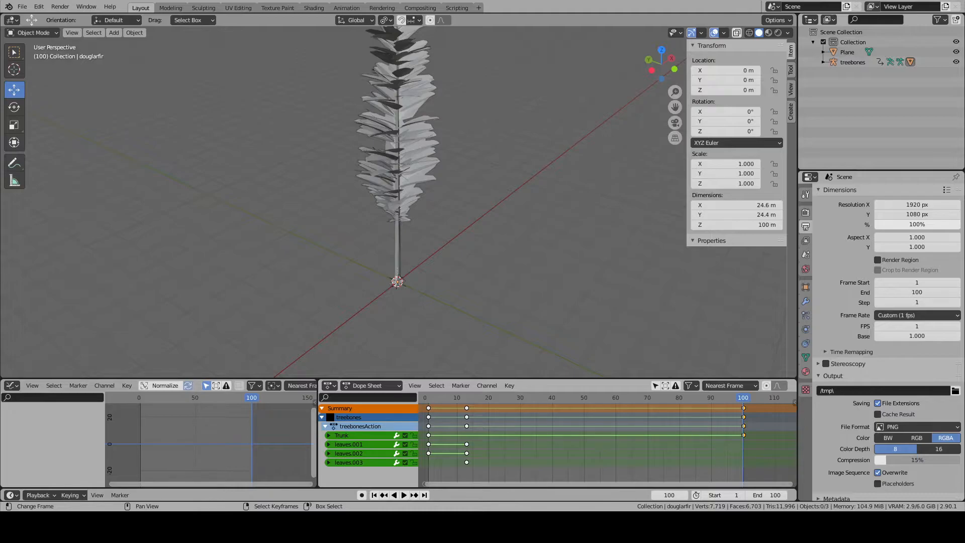
- Select and frame the Douglas fir, save the Blender file and clear the selection
middle_click_drag(409, 206, 445, 240)
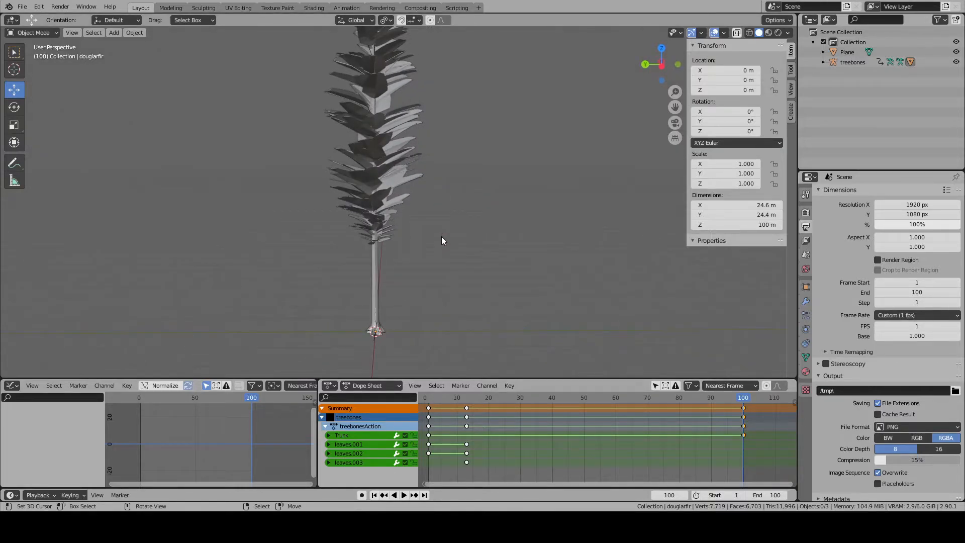
left_click(380, 261)
key("KP_Decimal")
scroll(379, 260, "up", 3)
scroll(379, 260, "down", 2)
left_click(24, 6)
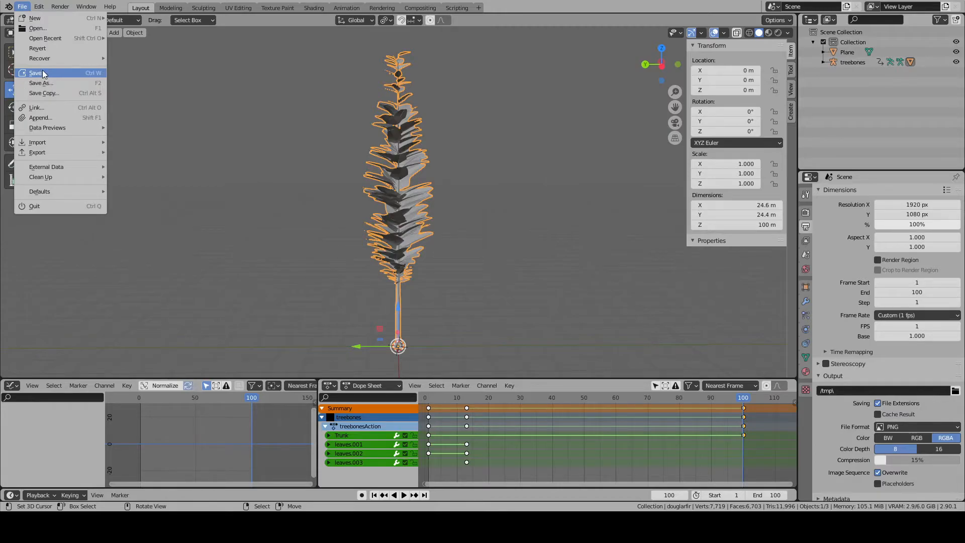
left_click(43, 73)
left_click(352, 257)
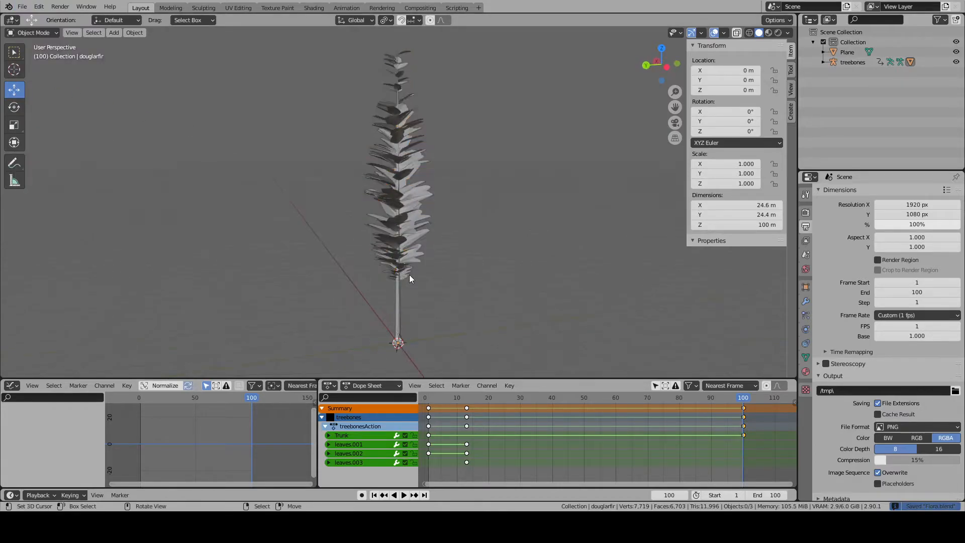
- Rename the collection holding the tree to "Douglasfir"
double_click(854, 41)
type("B")
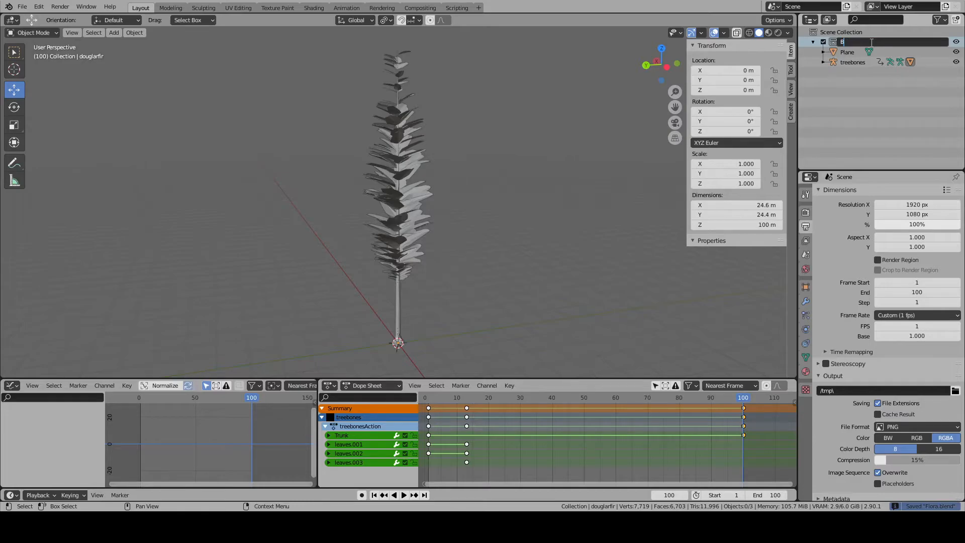
key("BackSpace")
type("Do")
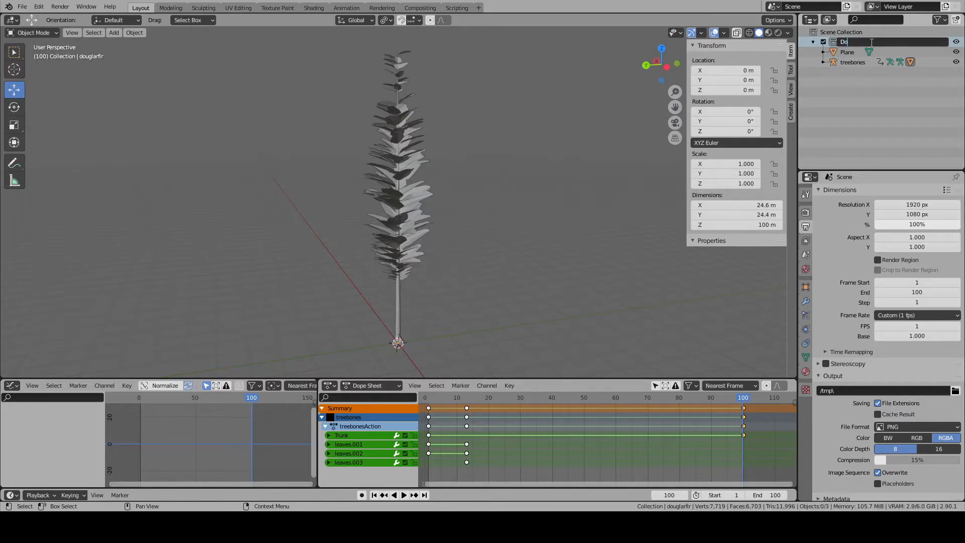
type("uglasfir")
key("BackSpace")
key("BackSpace")
type("ir")
key("Return")
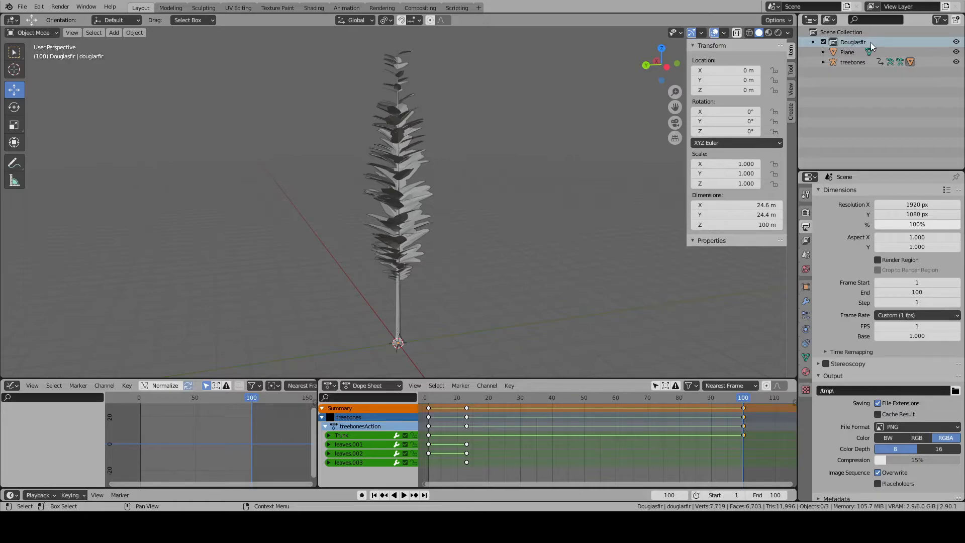
- Exclude the Douglasfir collection from the view layer and create a new collection
left_click(823, 43)
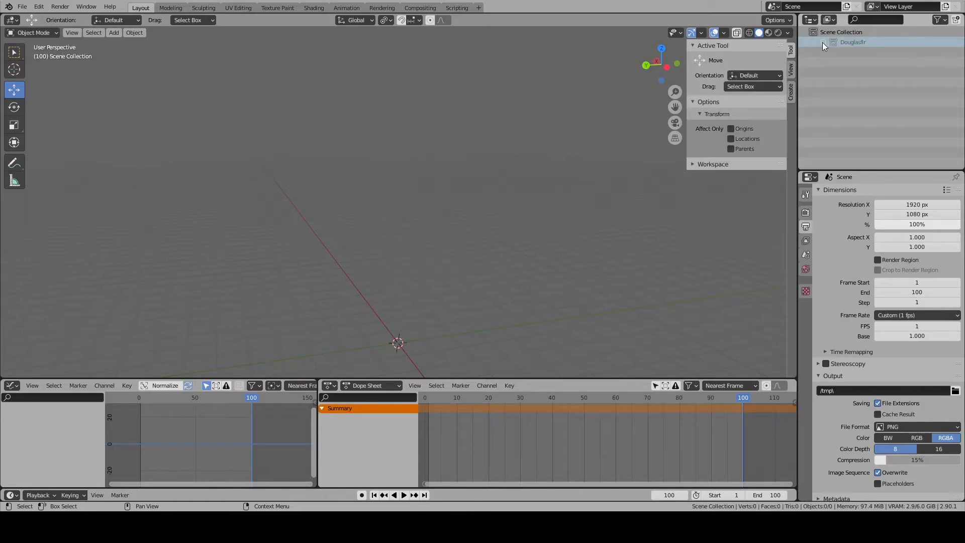
right_click(831, 75)
left_click(834, 76)
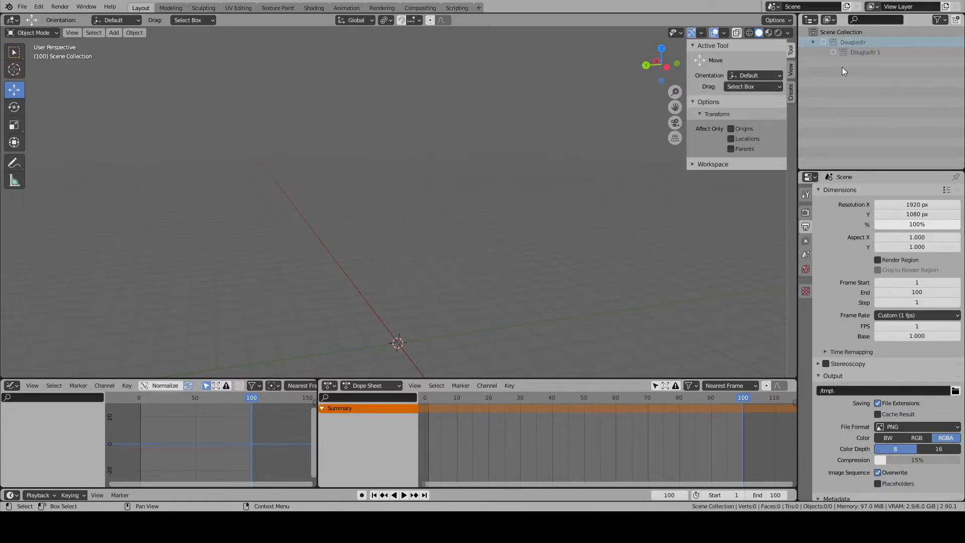
- Rename the new collection to "Norway Spruce"
double_click(881, 53)
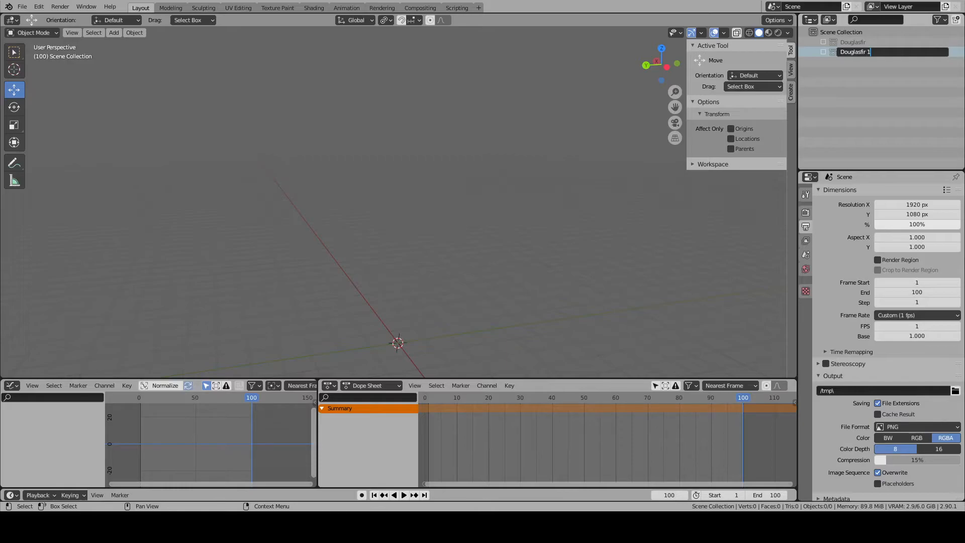
key("BackSpace")
key("BackSpace")
key("BackSpace")
key("BackSpace")
key("BackSpace")
key("BackSpace")
key("BackSpace")
key("BackSpace")
key("BackSpace")
key("BackSpace")
key("BackSpace")
key("BackSpace")
type("Norway Spruce")
key("Return")
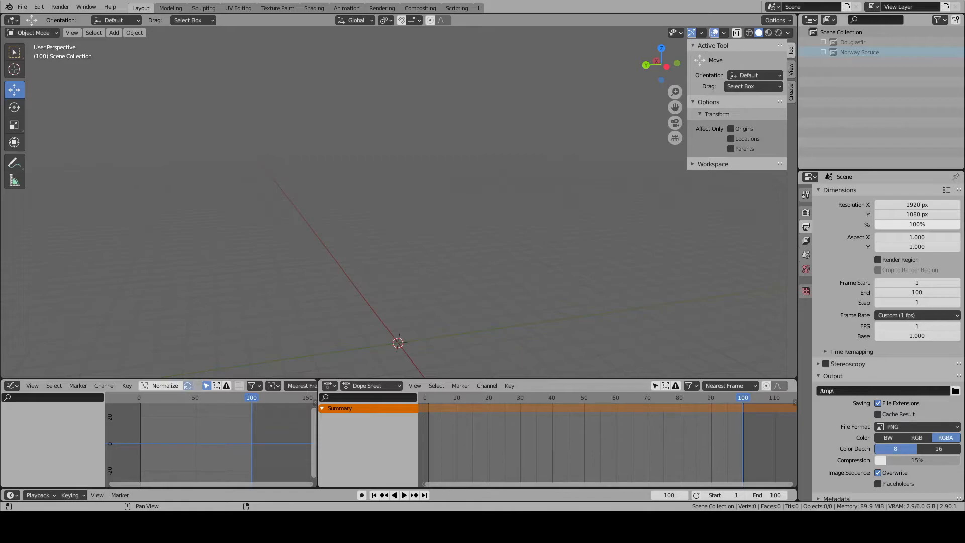
- Add a mesh cylinder at the 3D cursor and set its vertex count to 12
middle_click_drag(439, 219, 461, 131, "shift")
middle_click_drag(402, 174, 434, 244, "shift")
mouse_move(439, 252)
middle_mouse_down()
mouse_move(450, 312)
mouse_move(447, 253)
middle_mouse_up()
key("shift+a")
mouse_move(447, 253)
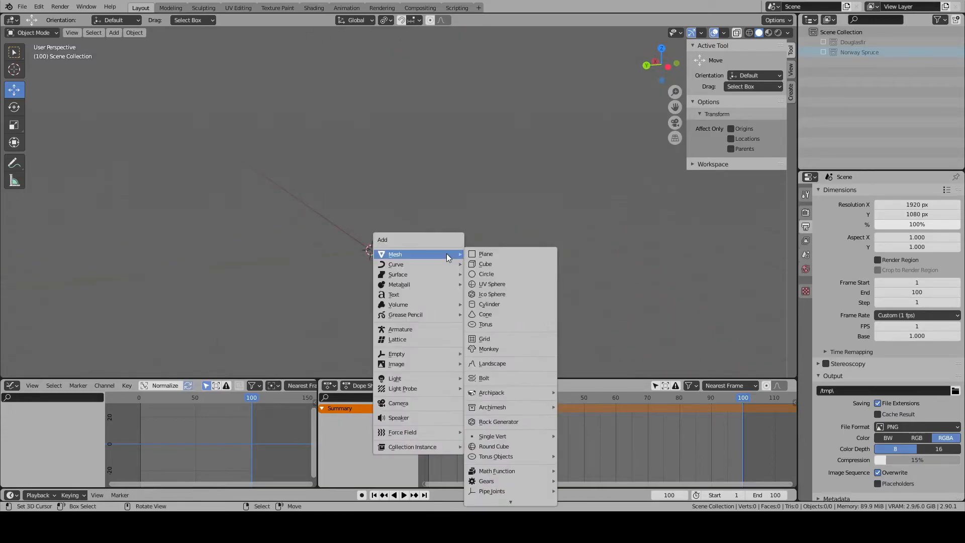
left_click(508, 304)
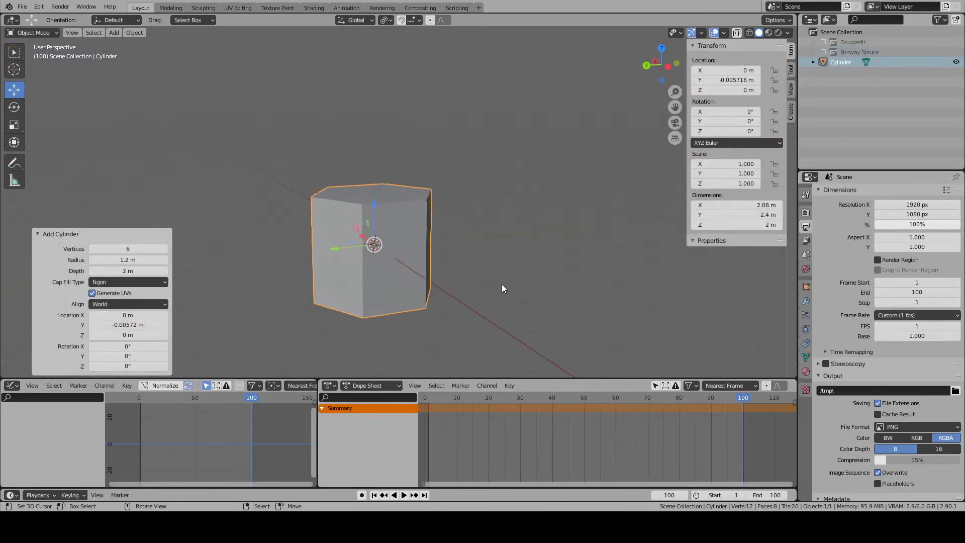
key("KP_Decimal")
left_click(111, 249)
type("12")
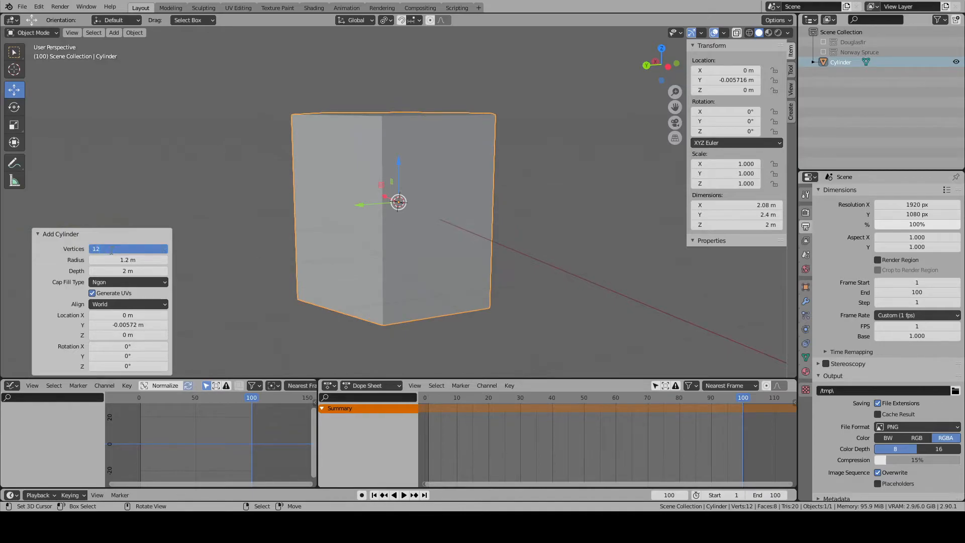
key("Return")
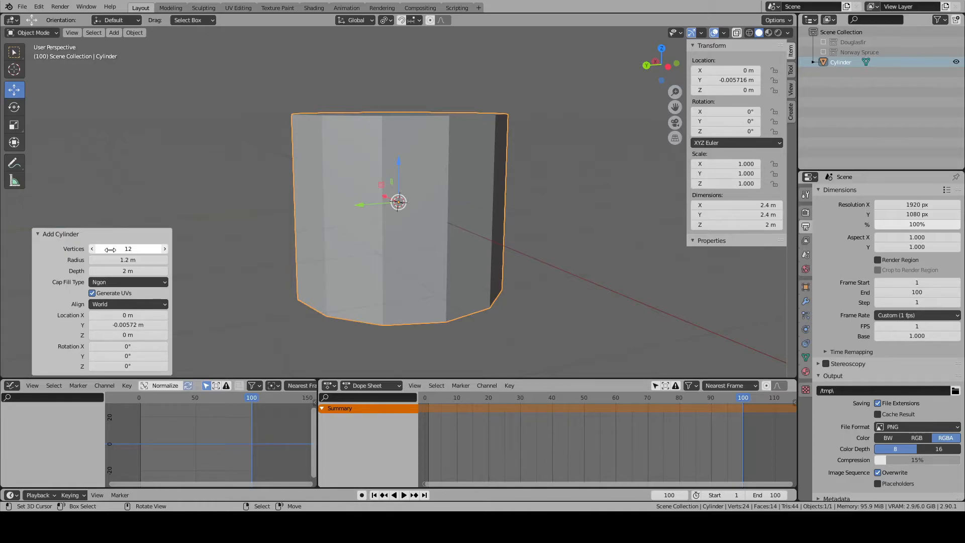
- Set the local Z position of the cylinder's bottom face to 0 m and select the top face
middle_click_drag(413, 202, 457, 248)
key("Tab")
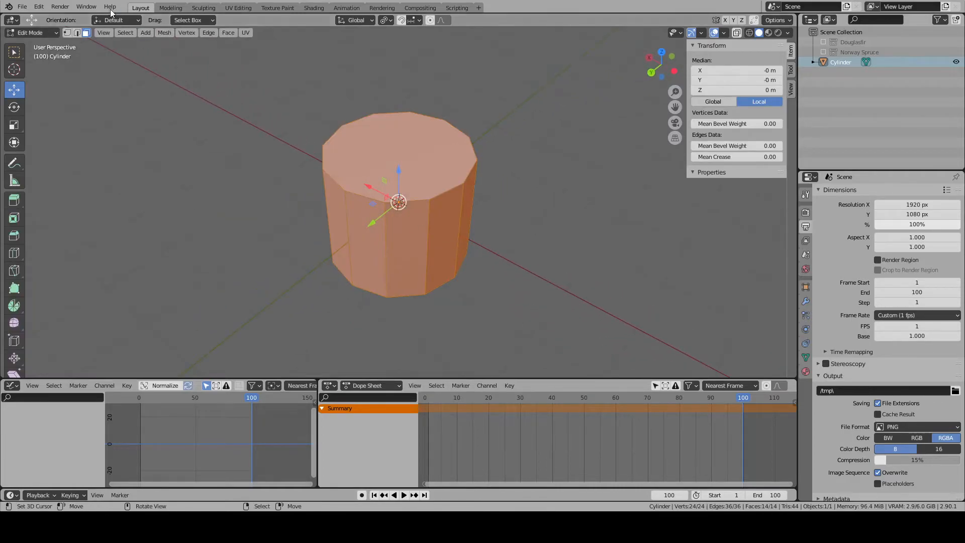
middle_click_drag(287, 177, 462, 184)
left_click(419, 244)
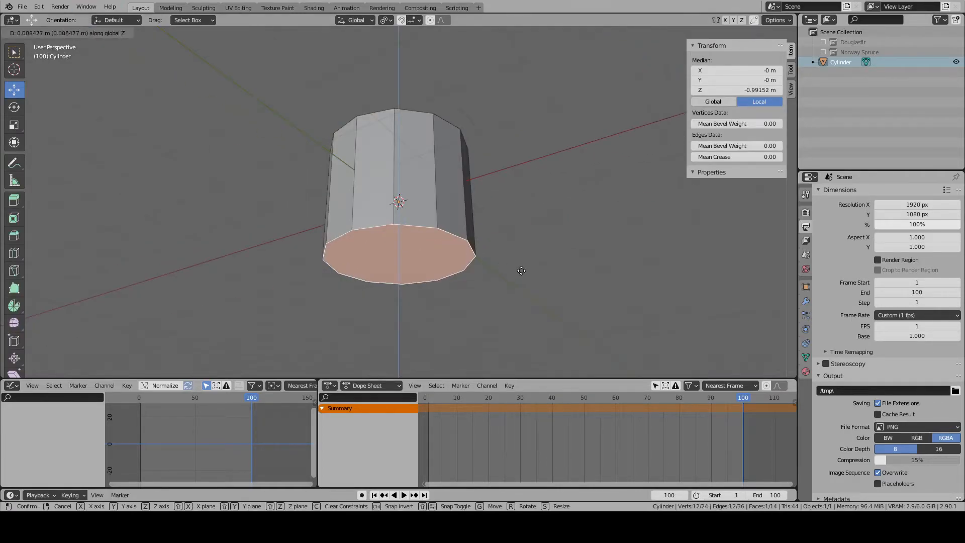
double_click(764, 90)
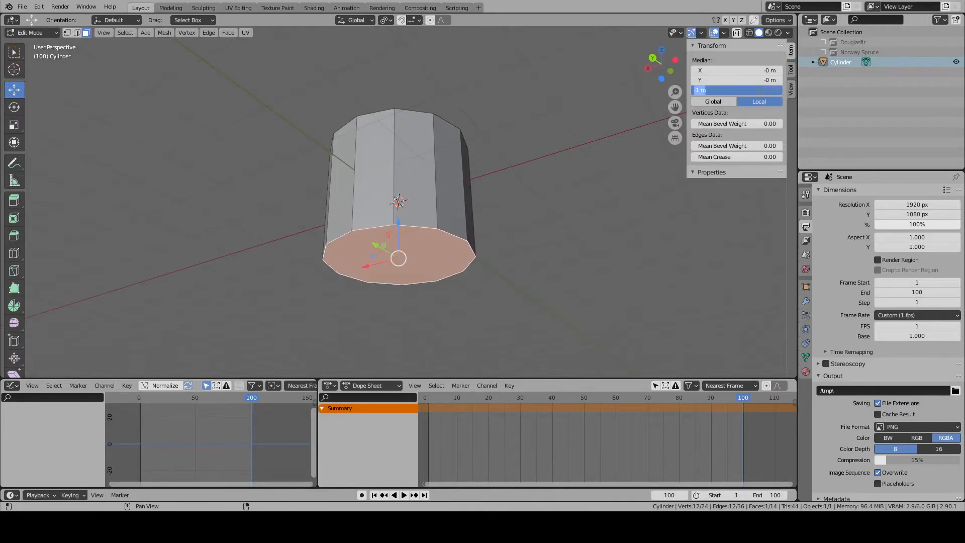
type("0")
key("Return")
middle_click_drag(371, 193, 421, 185)
left_click(421, 185)
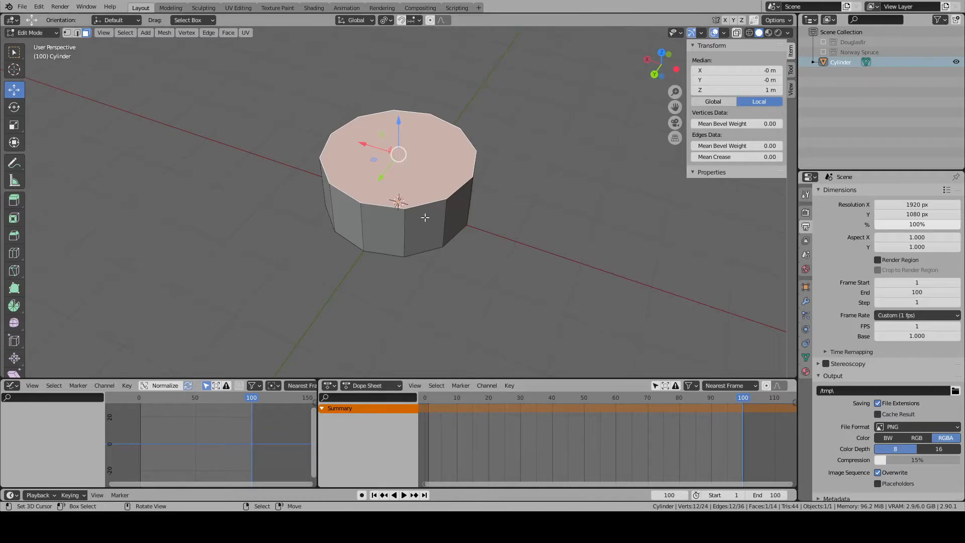
- Delete the whole cylinder object and include the Norway Spruce collection in the view layer
key("alt+a")
key("a")
key("x")
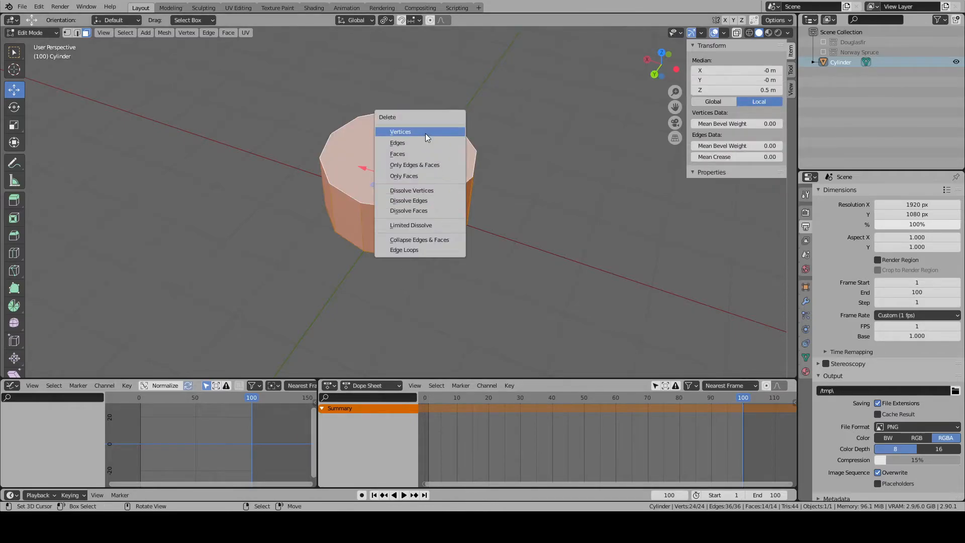
key("Tab")
key("x")
left_click(430, 200)
key("shift+a")
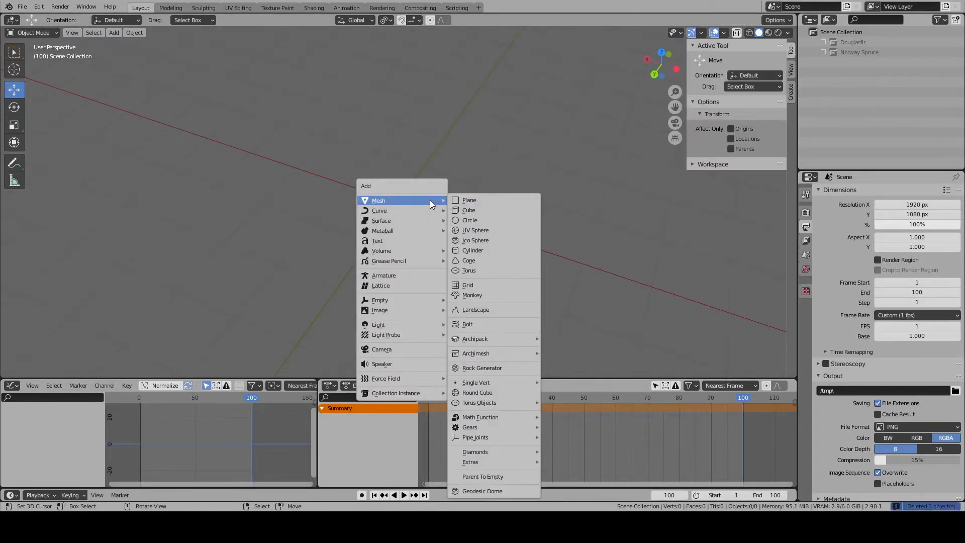
key("Escape")
key("shift+a")
key("Escape")
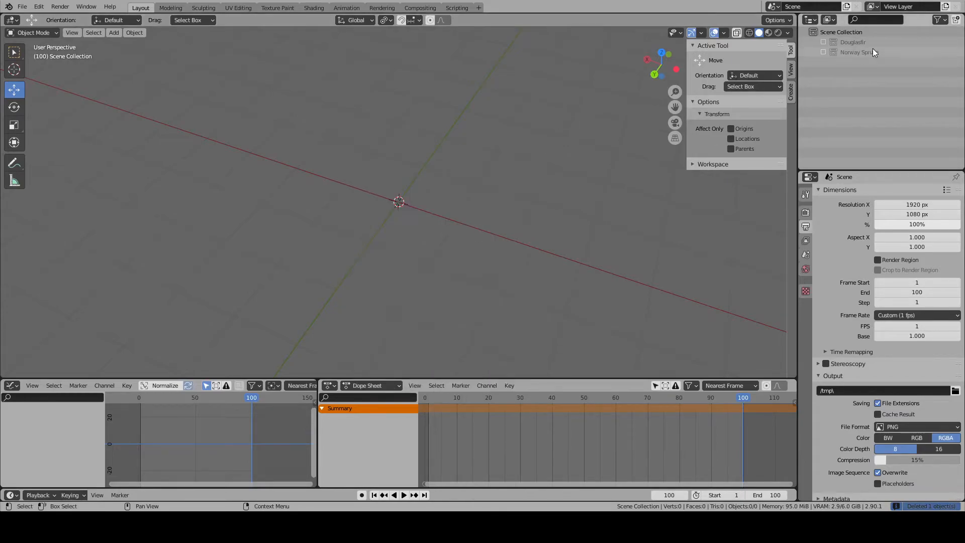
- Add another cylinder, try to move it into the Norway Spruce collection, and delete it
key("shift+a")
mouse_move(381, 152)
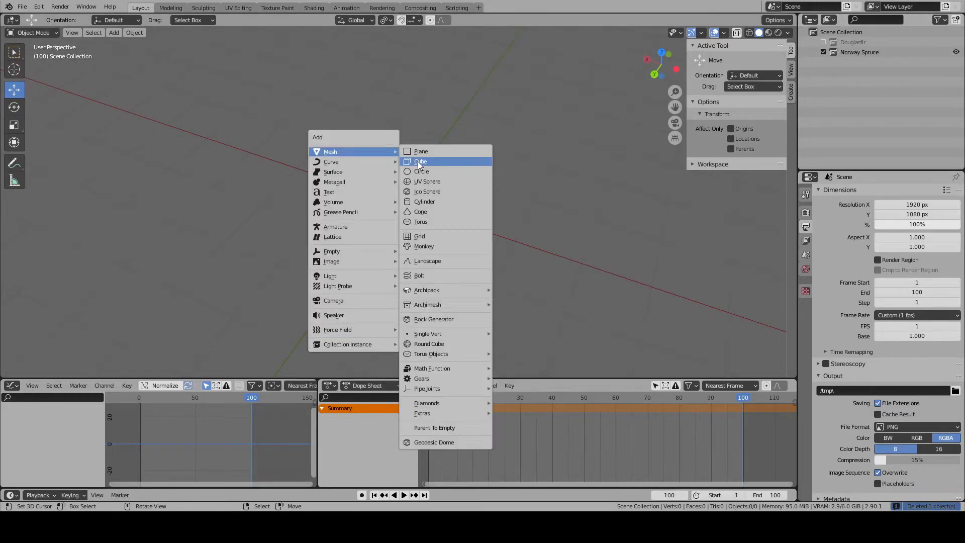
left_click(425, 202)
left_click_drag(834, 62, 858, 52)
key("x")
left_click(445, 201)
- Add a 12-vertex cylinder 2 m deep and set its radius to 1.5/2 m
key("shift+a")
mouse_move(445, 202)
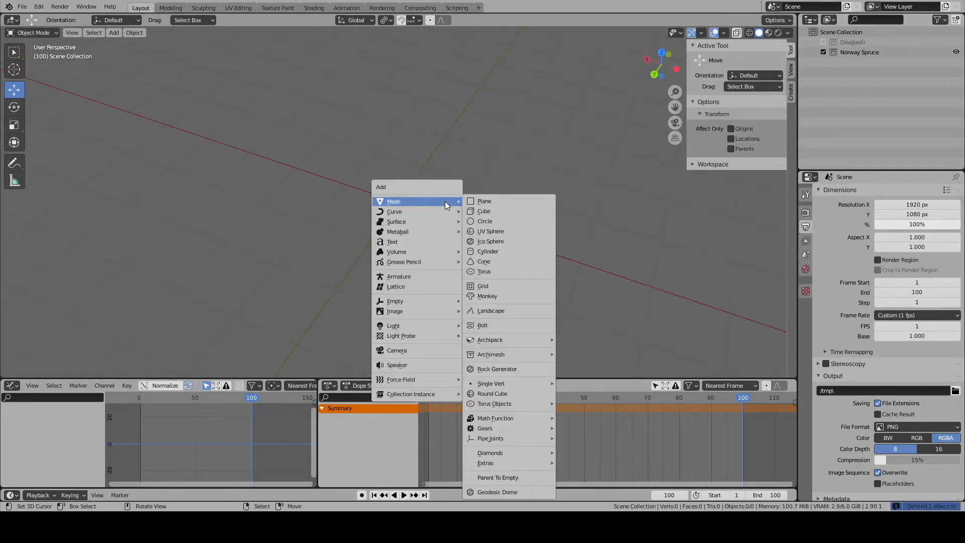
left_click(489, 248)
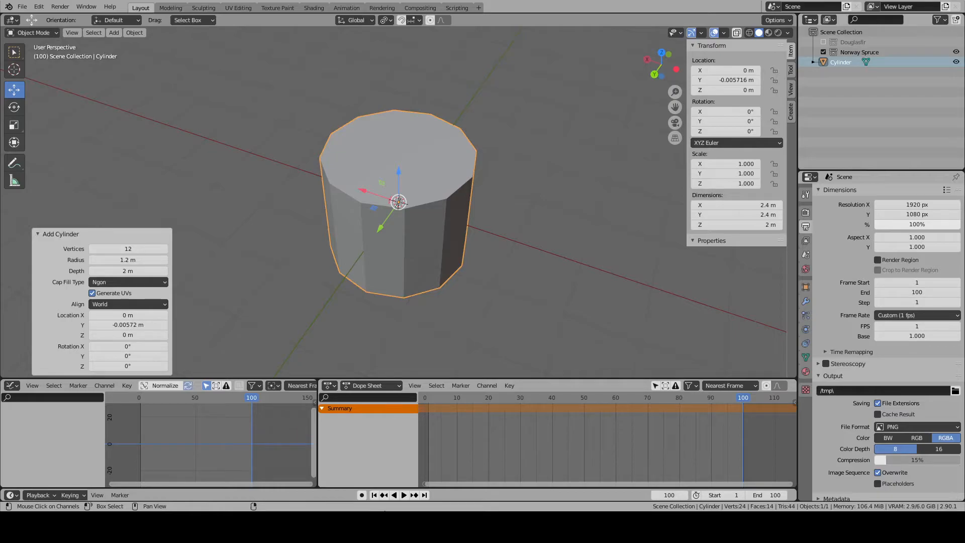
double_click(143, 259)
type("1.5/")
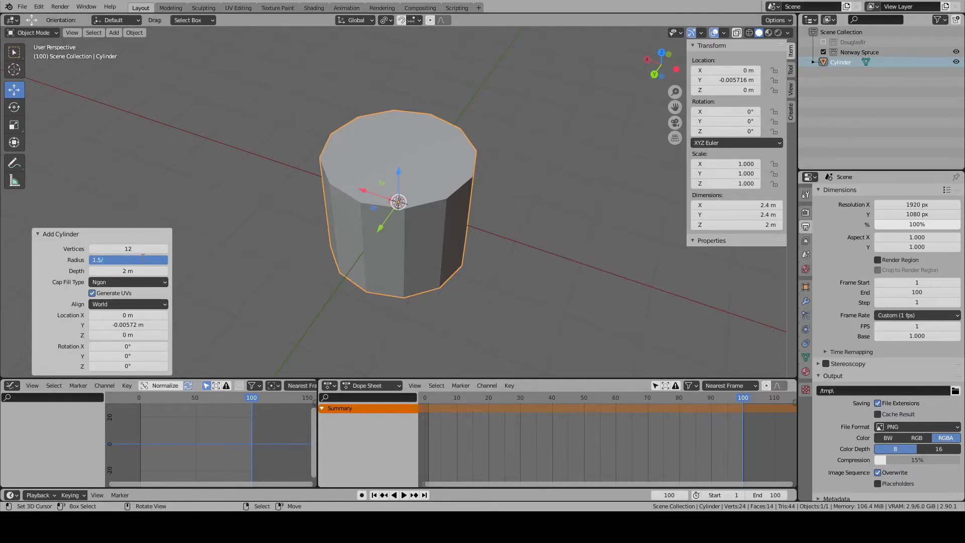
type("2")
key("Return")
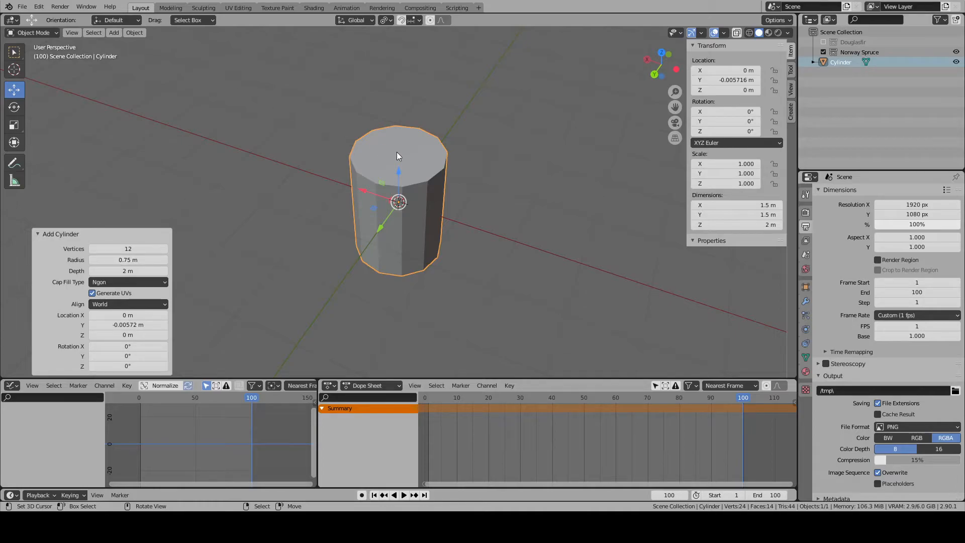
- Select the cylinder's bottom face in Edit Mode and set its local Z position to 0 m
key("Tab")
middle_click_drag(403, 146, 414, 242)
right_click(415, 241)
right_click(415, 262)
key("g")
key("z")
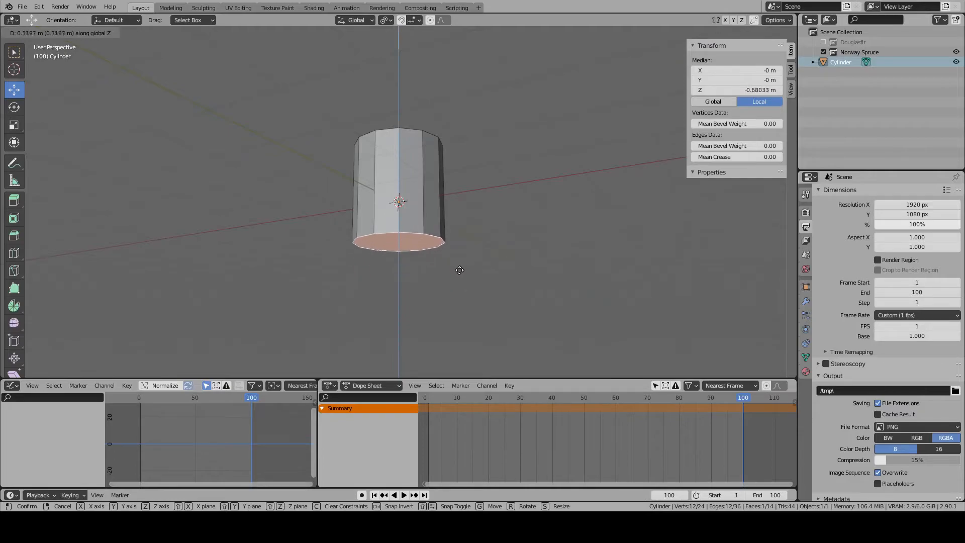
right_click(459, 257)
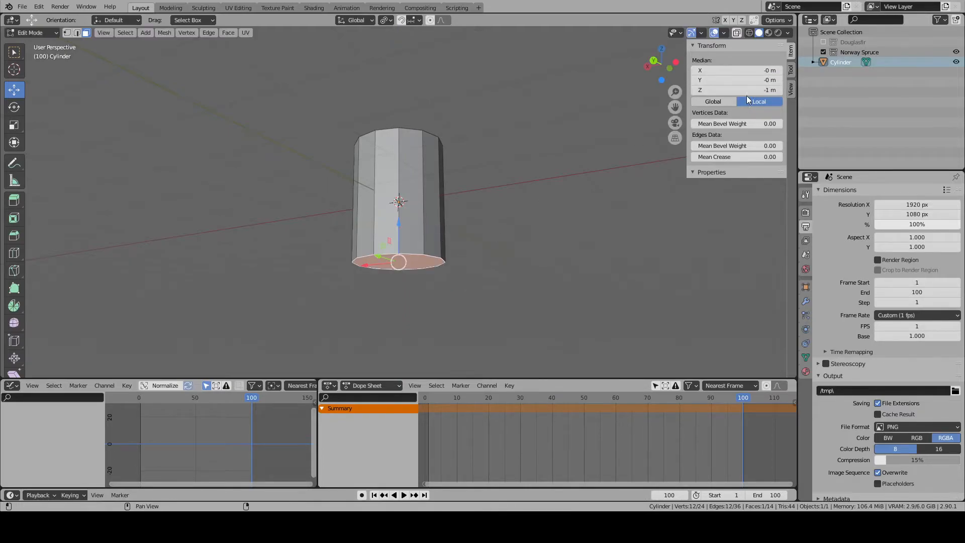
key("BackSpace")
left_click(746, 92)
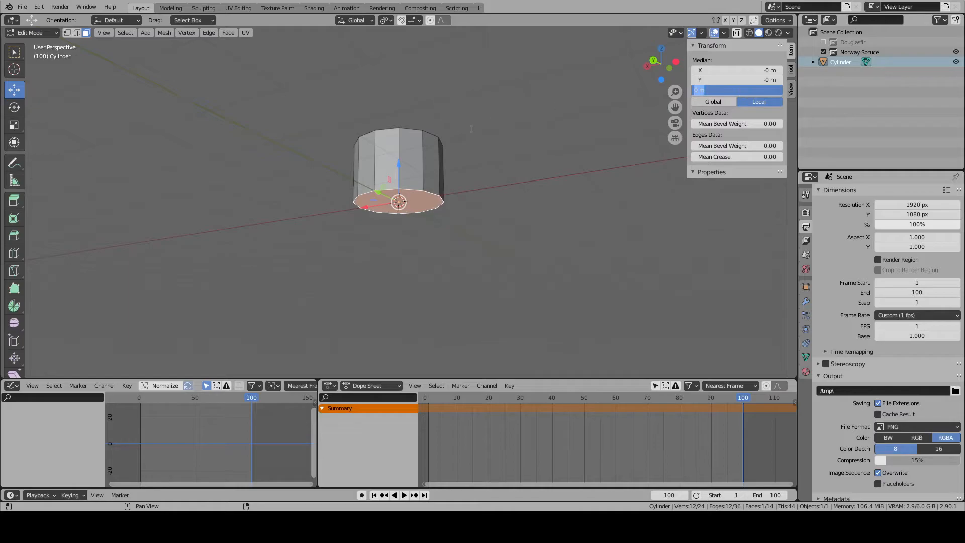
type(".")
key("Escape")
- Select the cylinder's top face and scale it down to about 0.807 to taper the trunk base
middle_click_drag(418, 135, 428, 256, "shift")
scroll(420, 207, "up", 3)
right_click(414, 217)
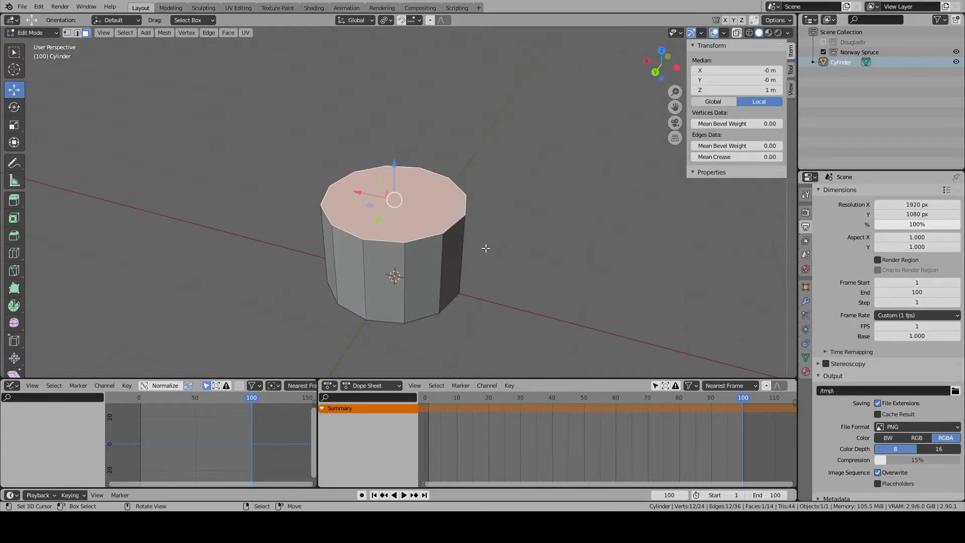
key("s")
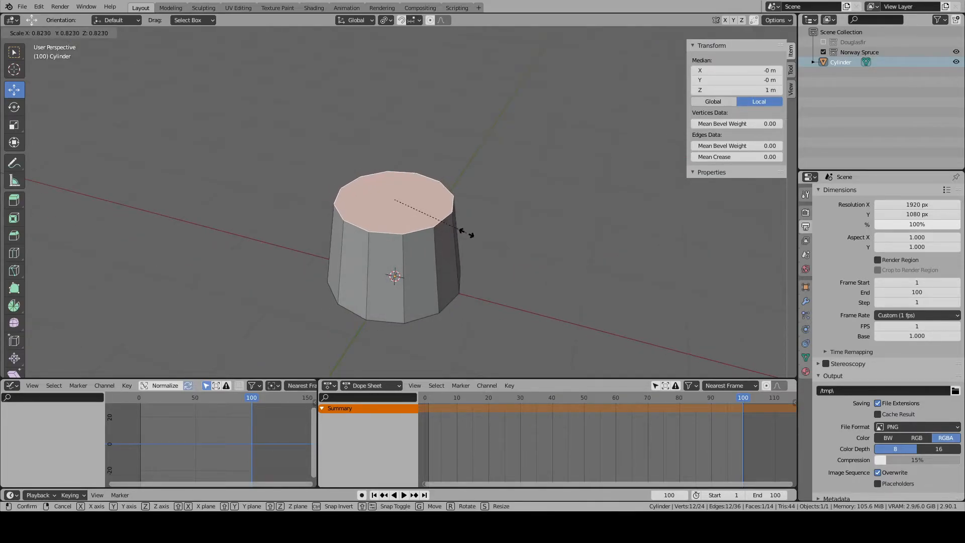
left_click(463, 232)
- Extrude the top face in the right side view and set the new face's local Z position to 55 m
key("KP_3")
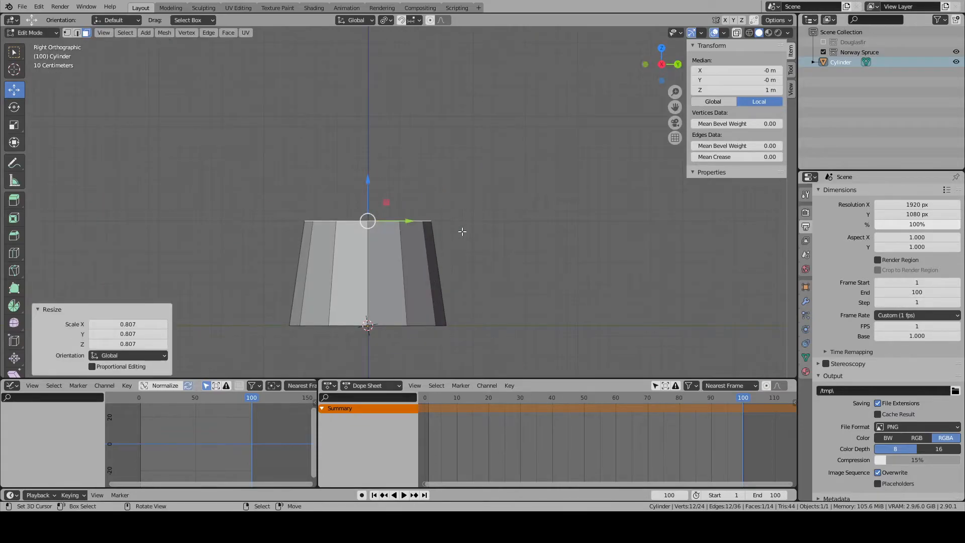
scroll(464, 232, "down", 3)
key("e")
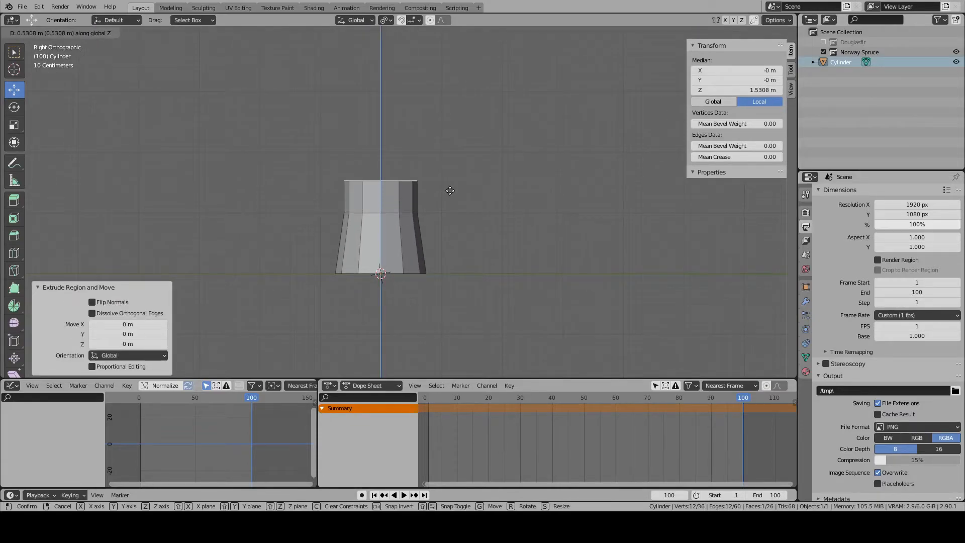
right_click(450, 191)
left_click(751, 90)
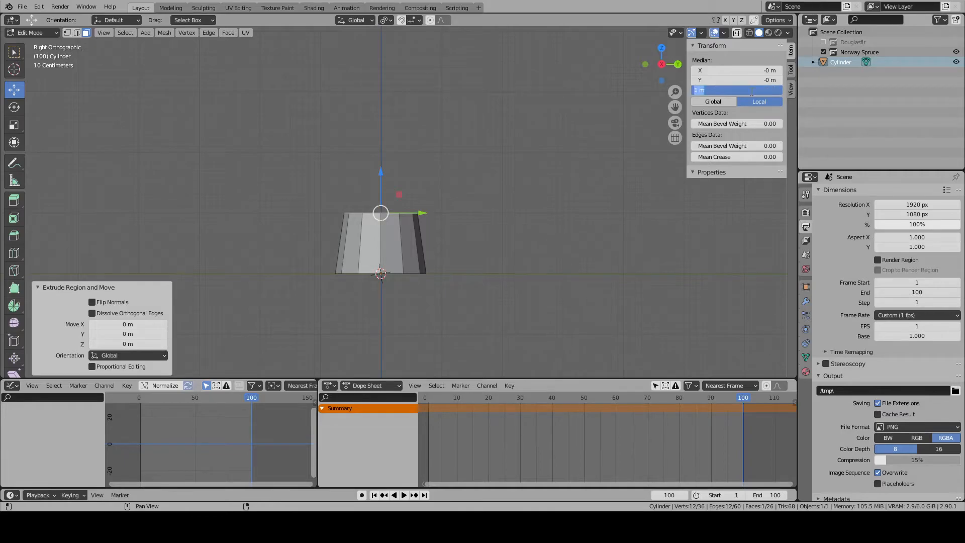
type("55")
key("Return")
scroll(363, 204, "down", 15)
scroll(363, 203, "down", 1, "shift")
scroll(415, 179, "up", 2, "shift")
scroll(418, 189, "up", 6)
scroll(423, 231, "up", 5, "shift")
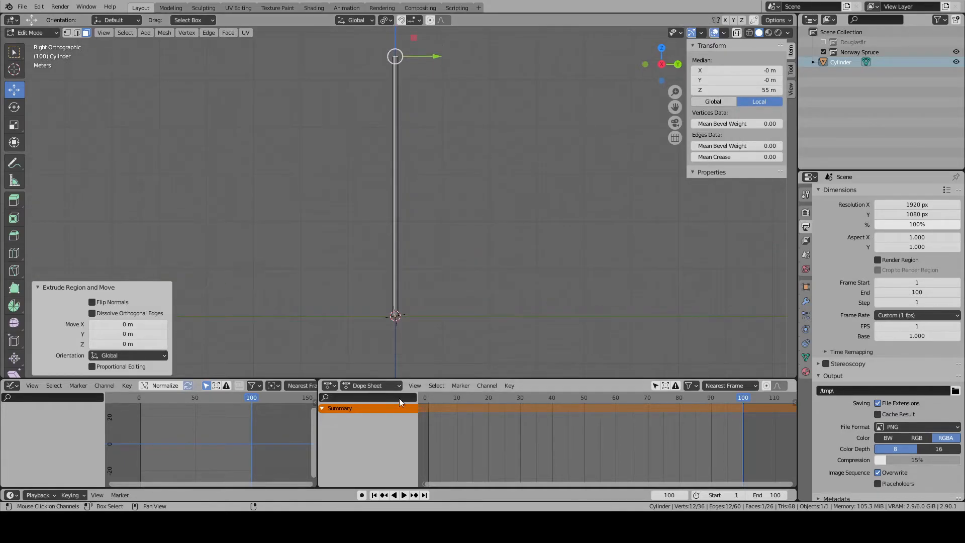
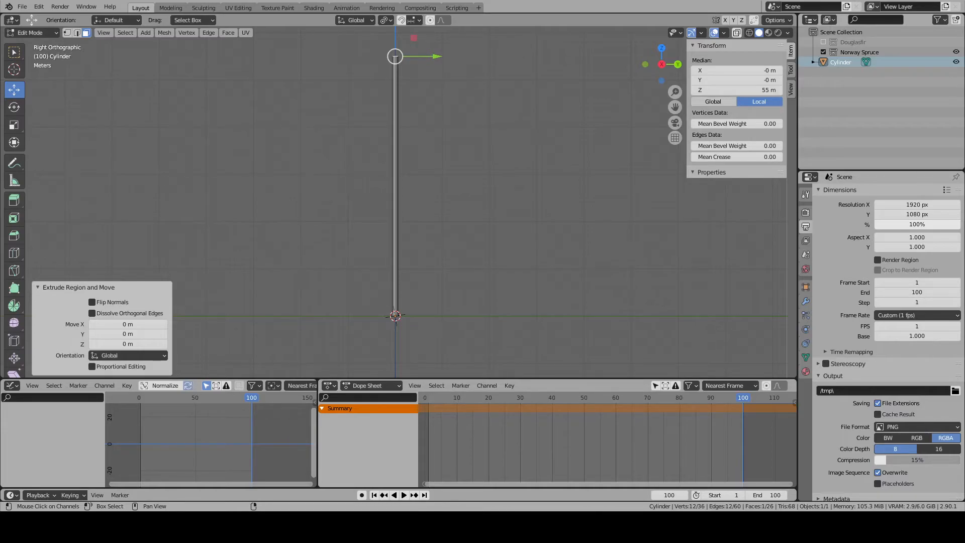
- Extrude the trunk's top face to form a 1 m segment that ends at 55 m
scroll(403, 103, "up", 2)
key("KP_Decimal")
scroll(402, 104, "down", 7)
mouse_move(400, 169)
left_mouse_down()
mouse_move(406, 226)
mouse_move(403, 159)
mouse_move(409, 167)
left_mouse_up()
key("e")
left_click(403, 224)
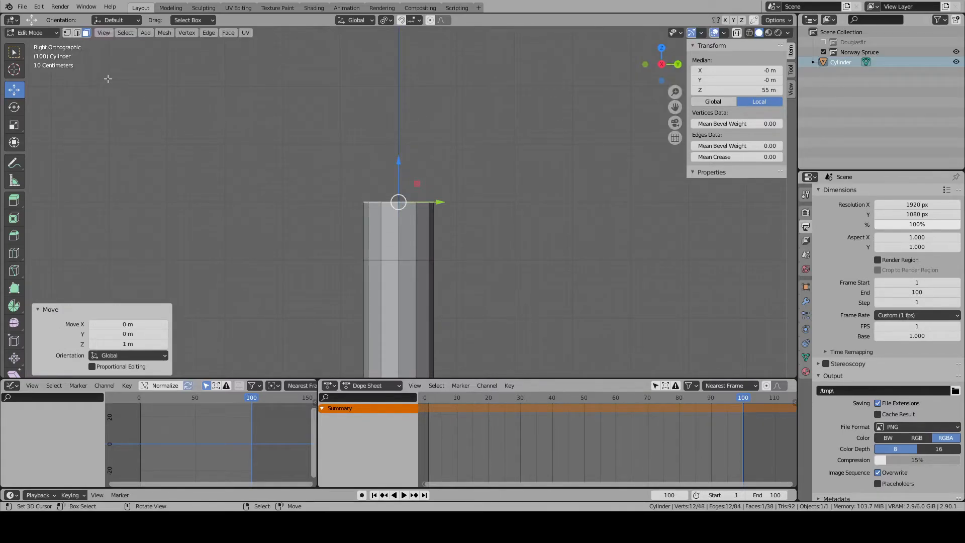
- Merge the top face's vertices at their center to bring the trunk to a point
left_click(67, 32)
right_click(436, 308)
mouse_move(436, 309)
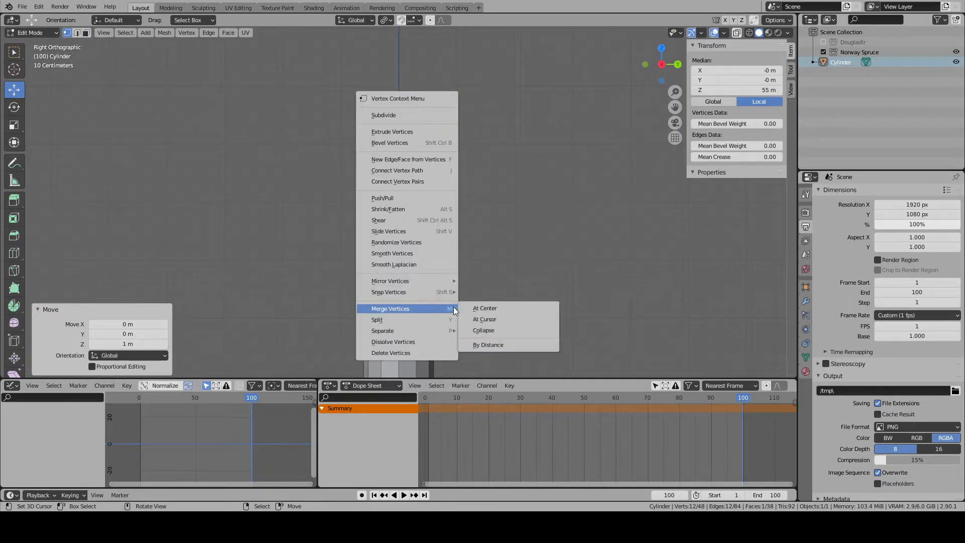
left_click(528, 309)
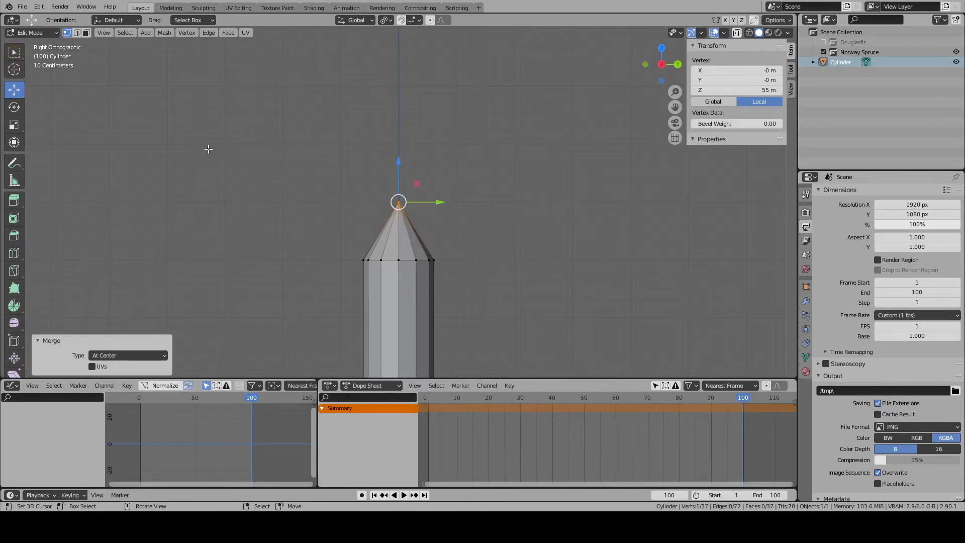
- Select the edge loop at 54 m and scale it down so the trunk tapers towards its tip
left_click(77, 32)
left_click(391, 264, "alt")
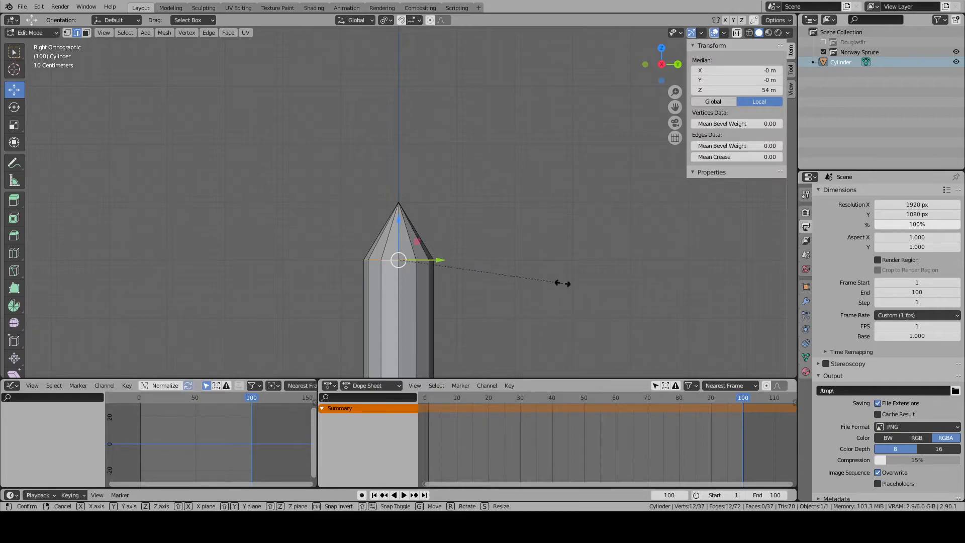
key("s")
left_click(430, 268)
key("alt+a")
middle_click_drag(430, 268, 433, 226)
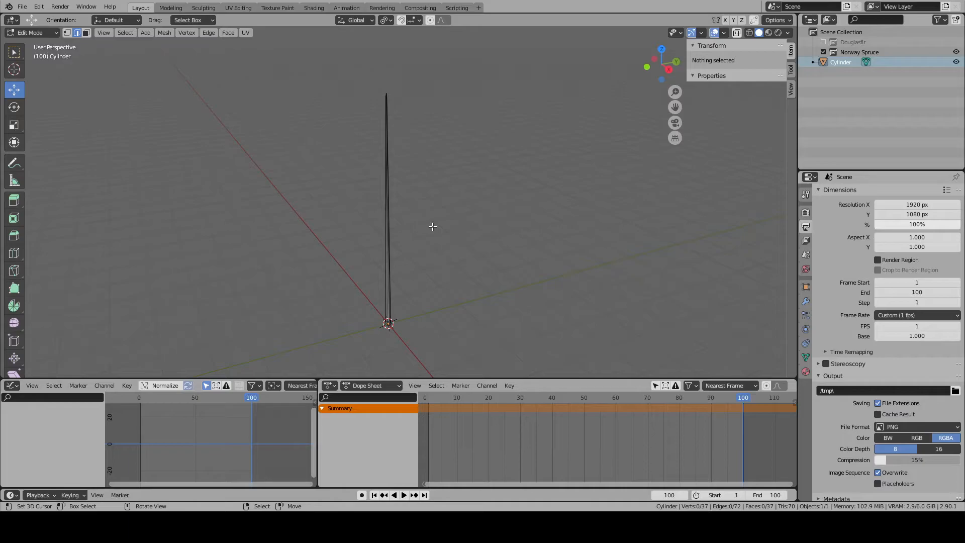
- Add 6 horizontal loop cuts along the long section of the trunk
left_click(14, 253)
left_click(388, 231)
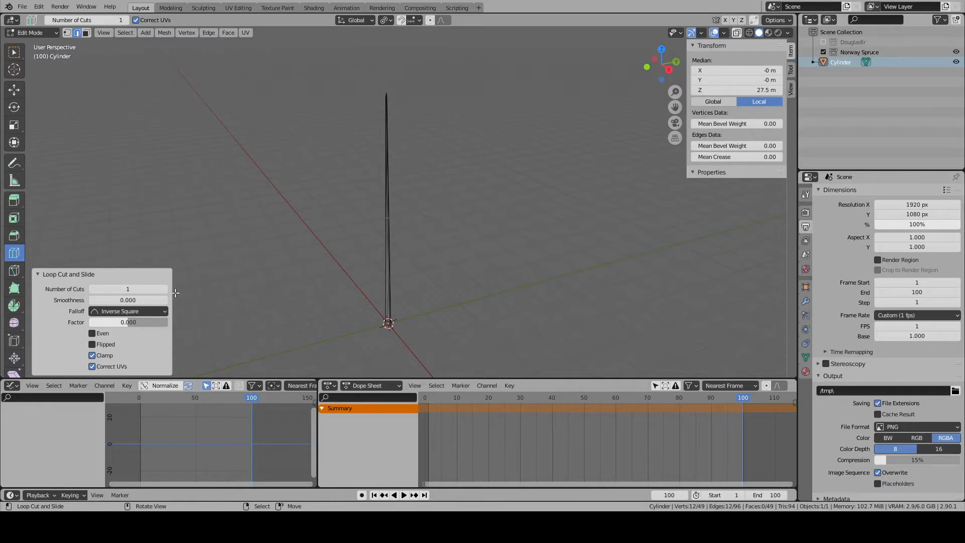
left_click(165, 289)
left_click(164, 289)
left_click(165, 289)
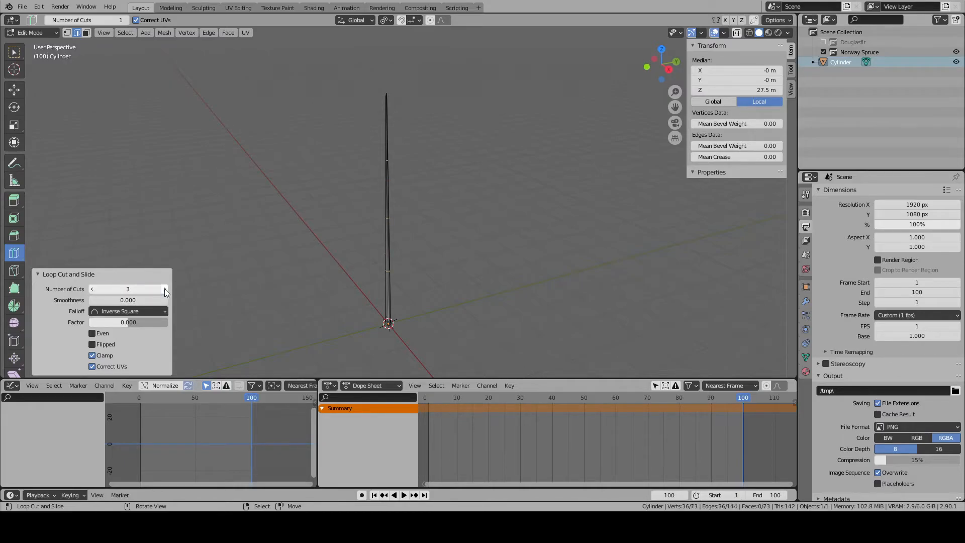
left_click(165, 288)
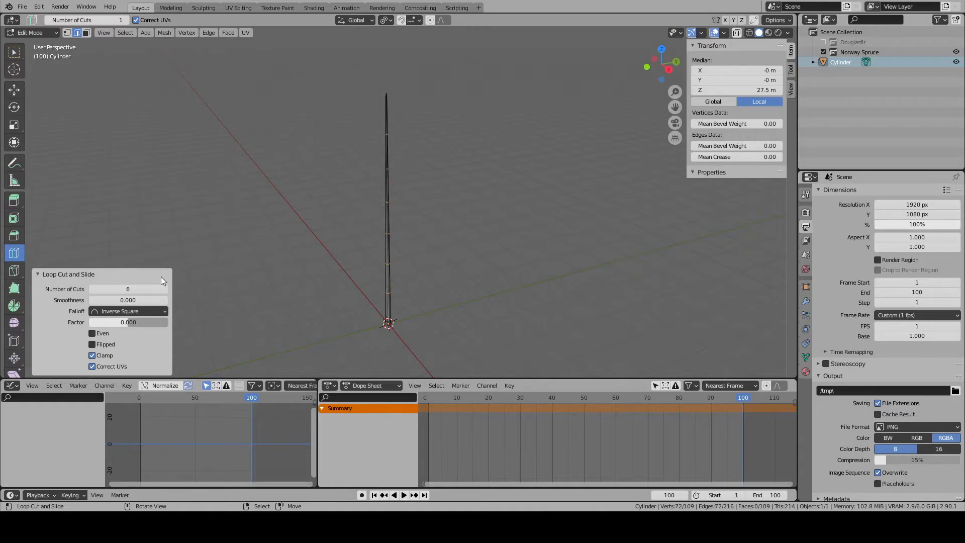
- Select all of the trunk's linked geometry and apply the Randomize transform to its vertices
left_click(14, 89)
middle_click_drag(419, 209, 386, 225)
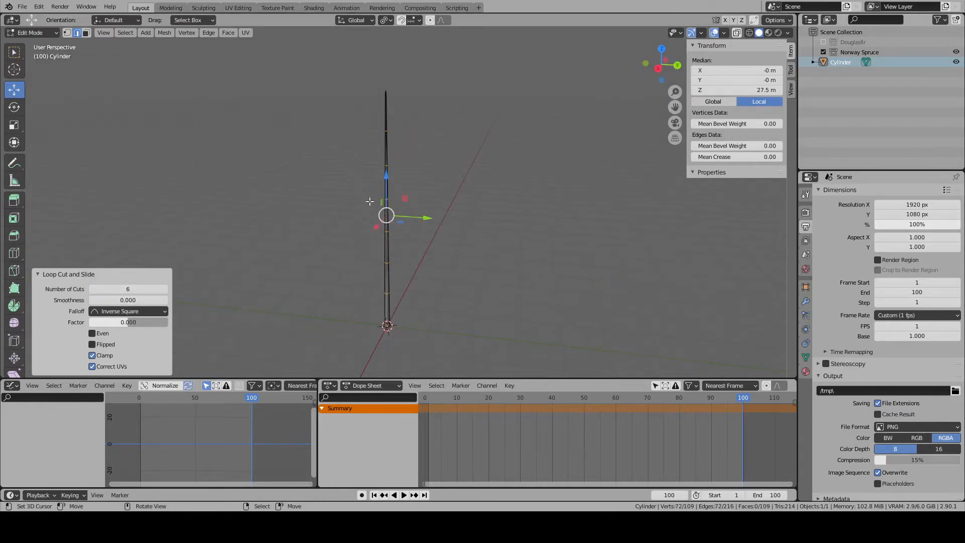
left_click(387, 227)
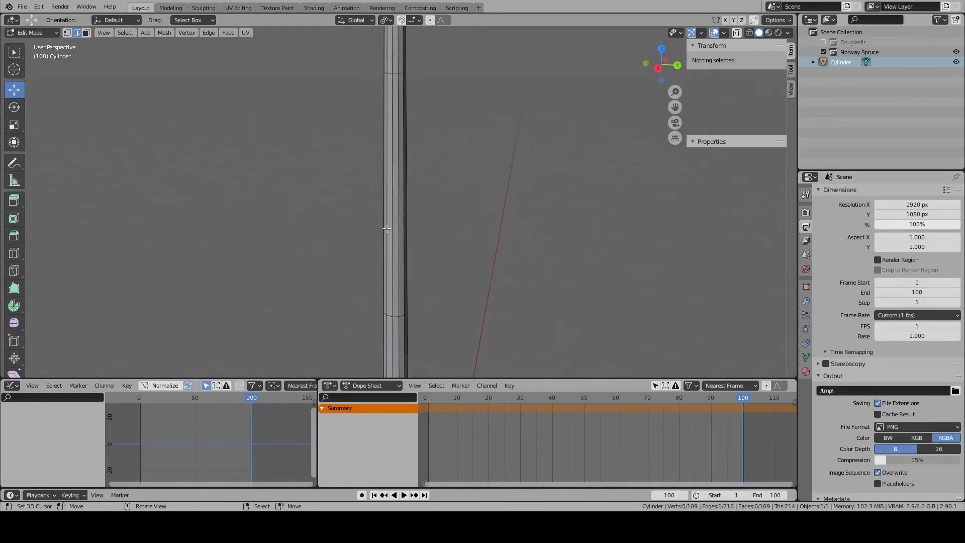
key("ctrl+l")
scroll(398, 216, "up", 4)
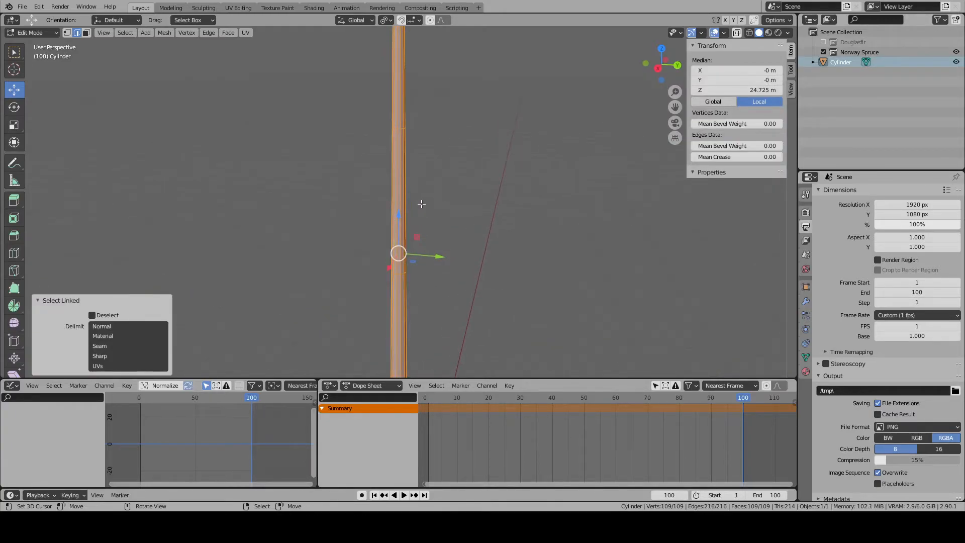
middle_click_drag(421, 203, 438, 233)
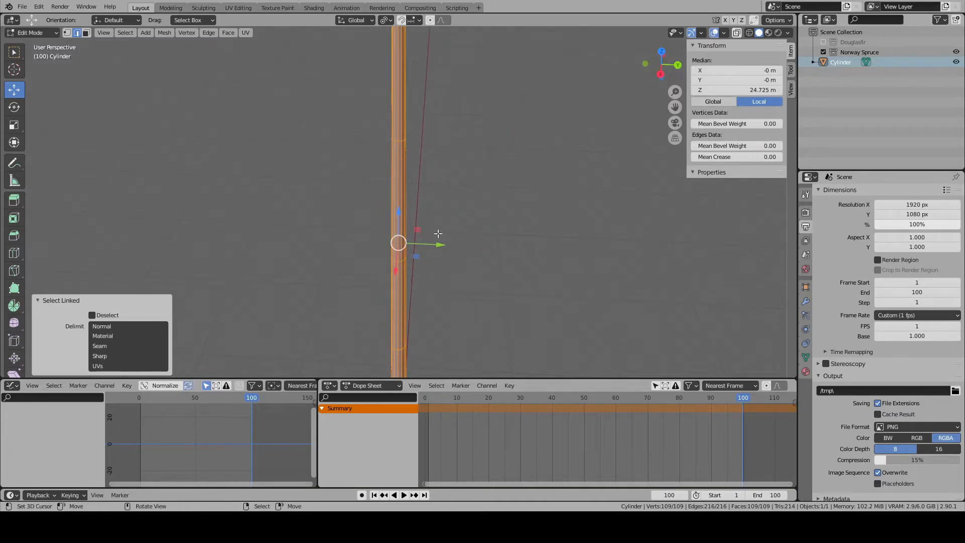
left_click(132, 33)
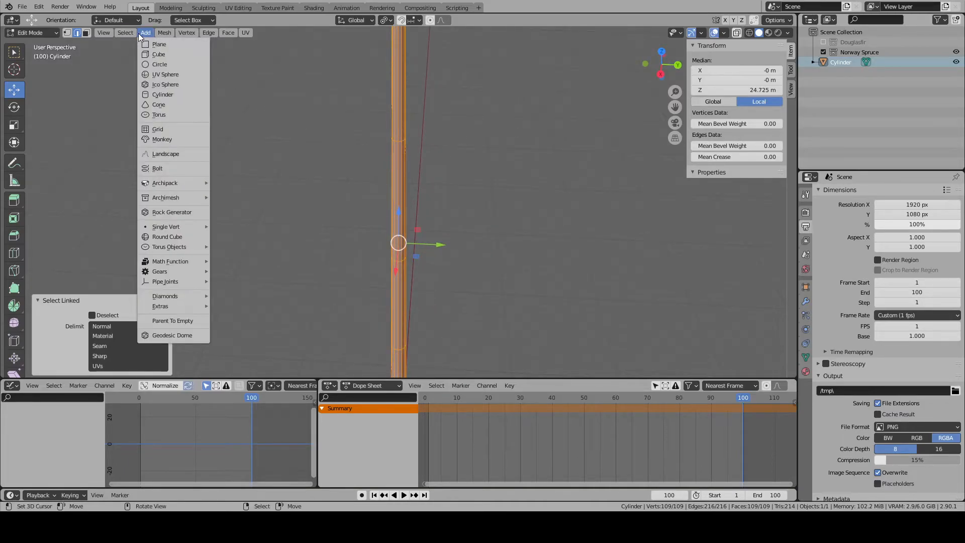
mouse_move(156, 32)
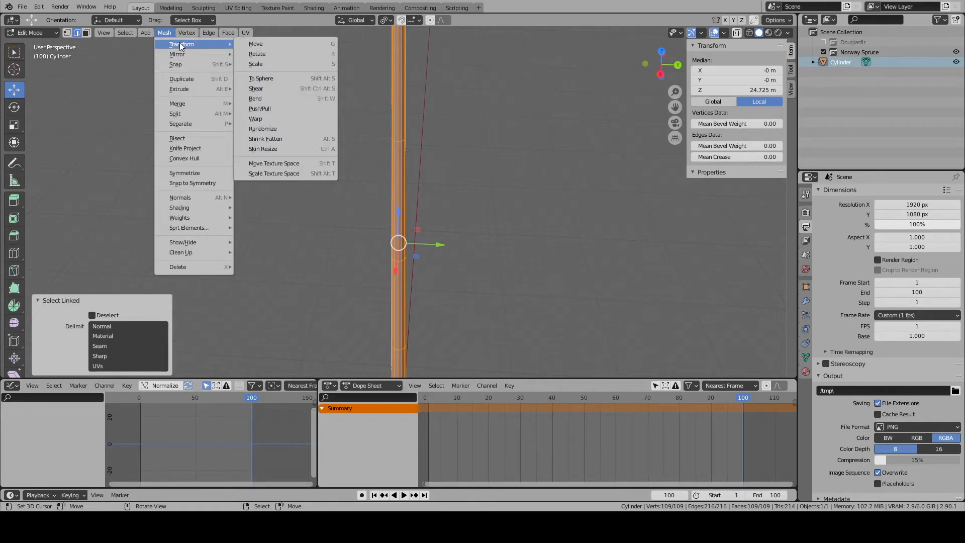
left_click(292, 127)
- Set the Randomize amount to 0.05 m
middle_click_drag(245, 223, 262, 279)
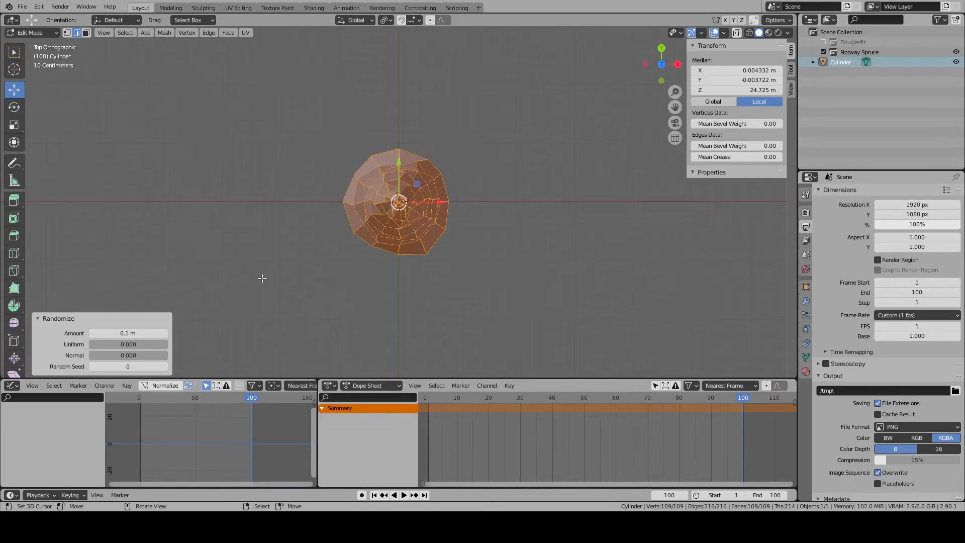
scroll(259, 276, "up", 15)
left_click(117, 332)
left_click(104, 332)
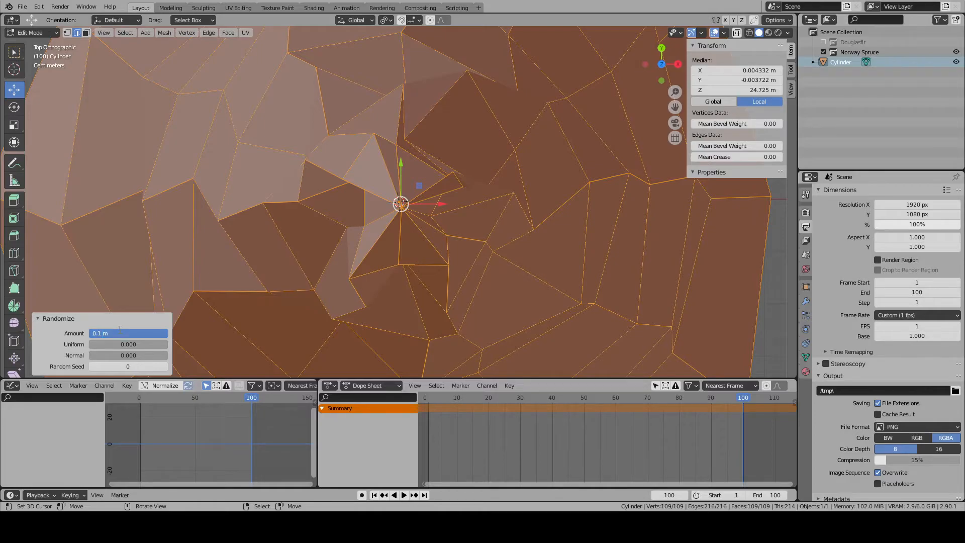
type("5")
key("Return")
scroll(413, 184, "down", 10)
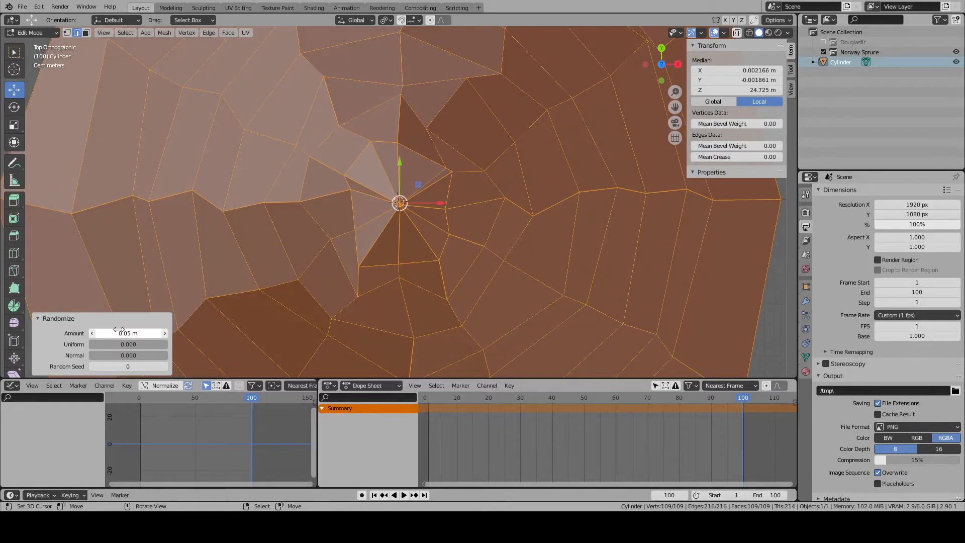
- Select the edge loop around the trunk's base and delete only the bottom face
scroll(413, 184, "down", 2)
middle_click_drag(442, 229, 387, 331)
left_click(395, 329)
key("KP_Decimal")
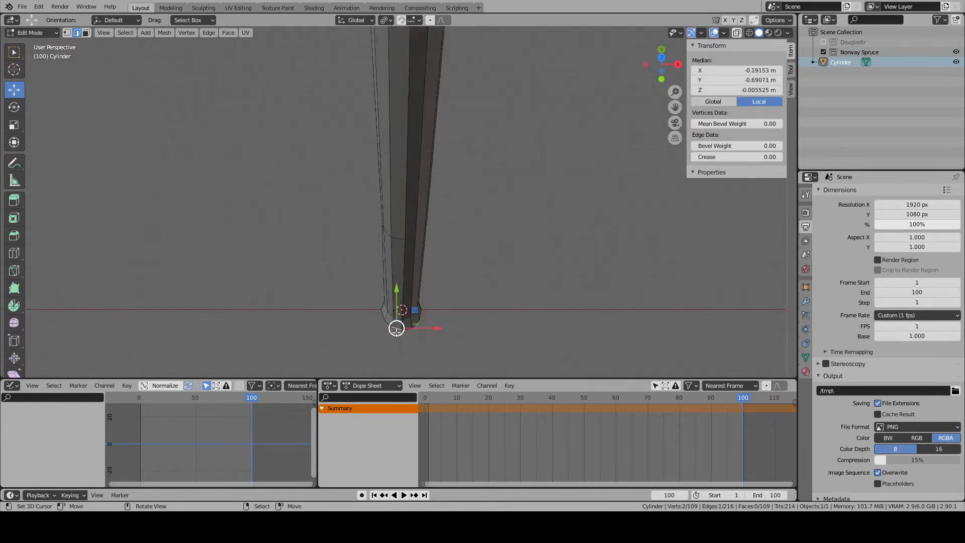
scroll(388, 317, "down", 8)
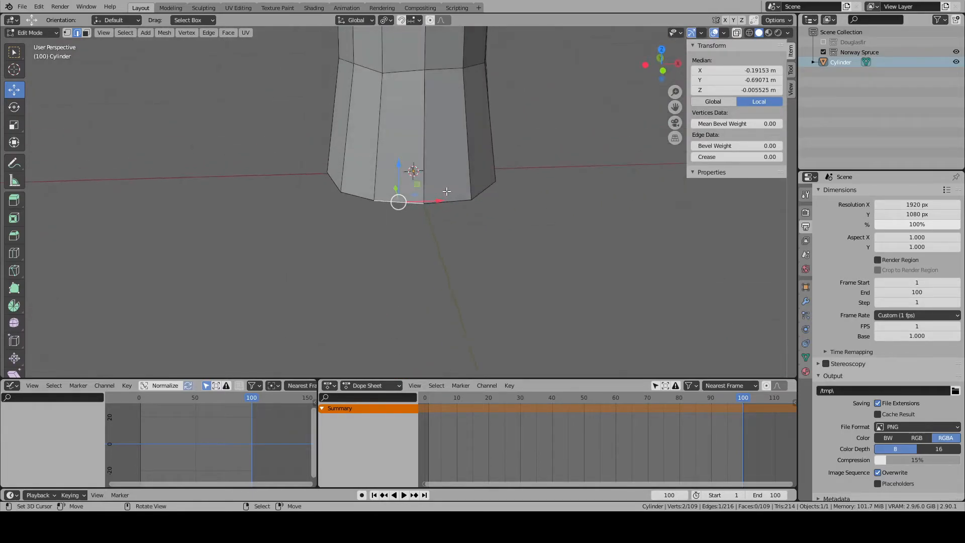
left_click(405, 203, "alt")
scroll(579, 196, "up", 2)
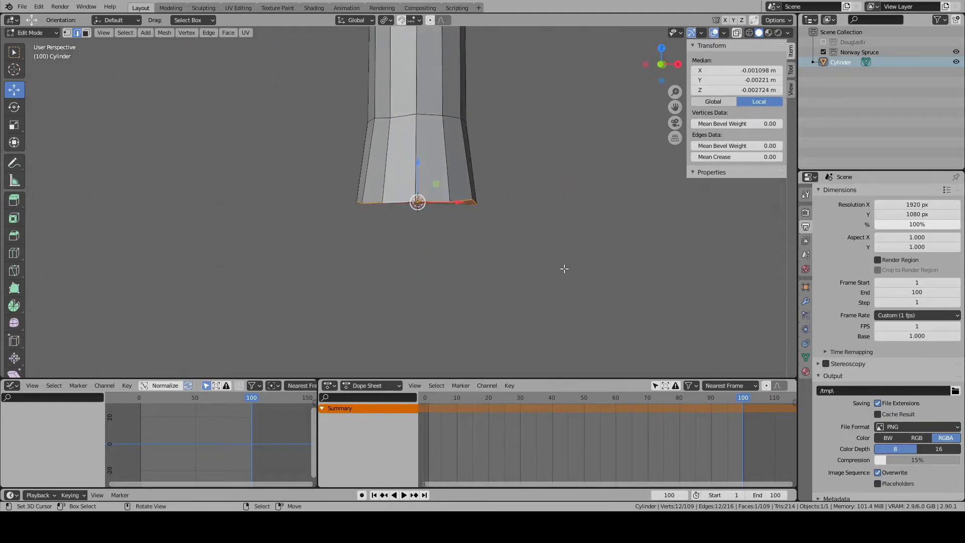
key("x")
left_click(533, 237)
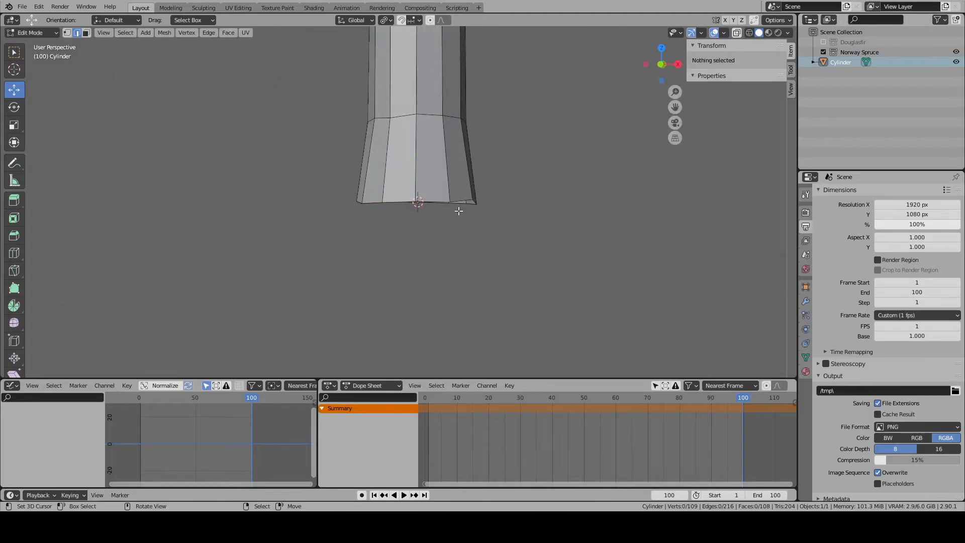
- Flatten the base edge loop by scaling it to 0 along Z and set its local Z position to 0 m
key("s")
key("z")
key("0")
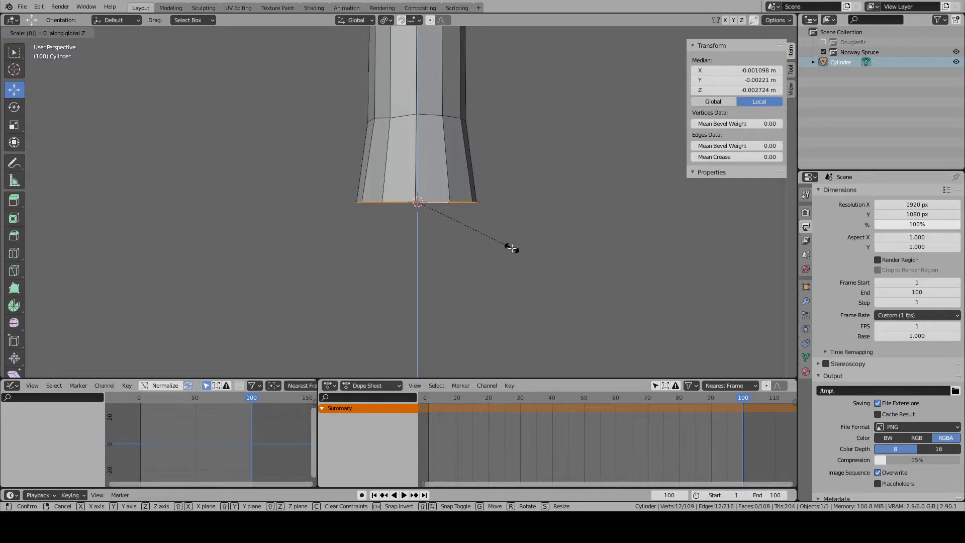
key("Return")
mouse_move(511, 250)
middle_mouse_down()
mouse_move(506, 176)
mouse_move(500, 241)
middle_mouse_up()
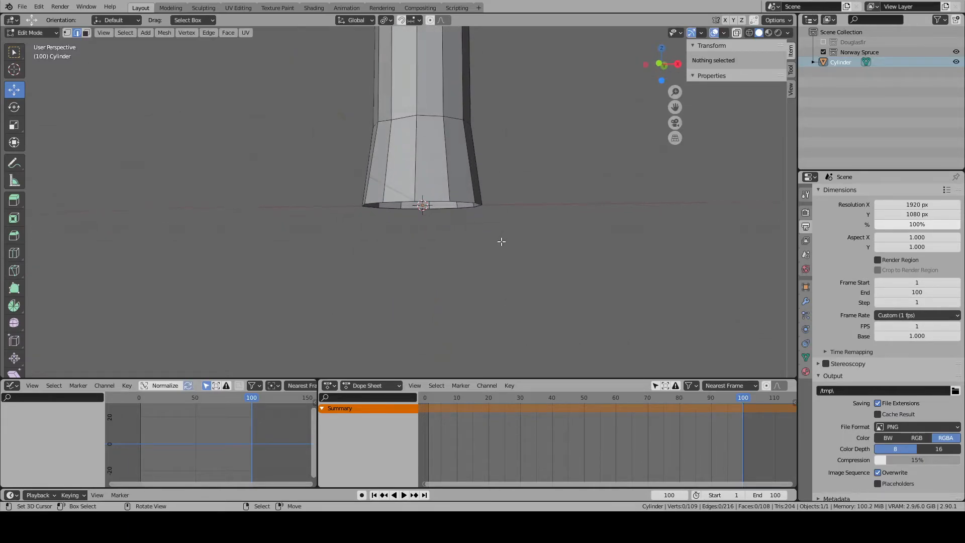
left_click(743, 89)
type("0")
key("Return")
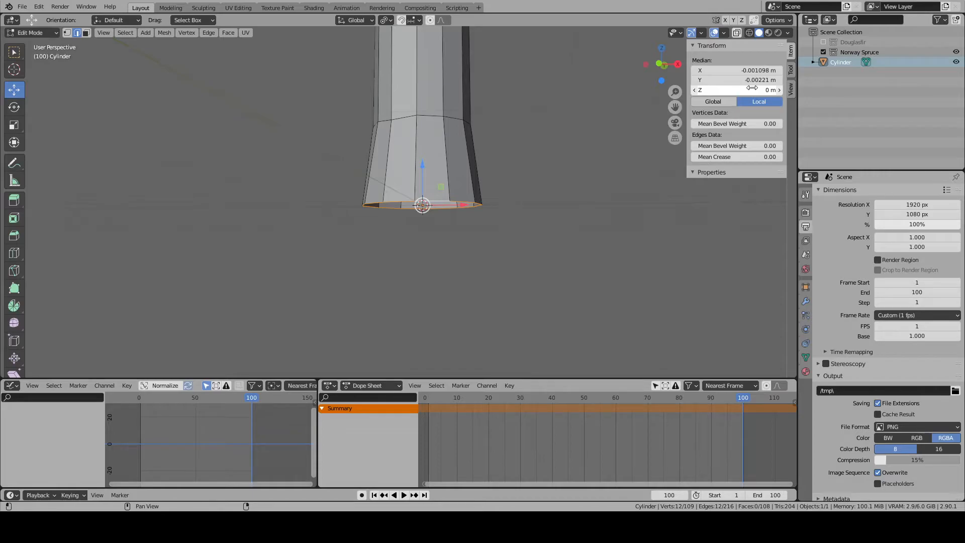
- Select the edge loop around the trunk's base and subdivide it with 2 cuts
scroll(561, 146, "up", 2)
middle_click_drag(543, 145, 549, 272, "shift")
scroll(546, 269, "down", 4)
middle_click_drag(454, 243, 405, 276)
left_click(403, 277)
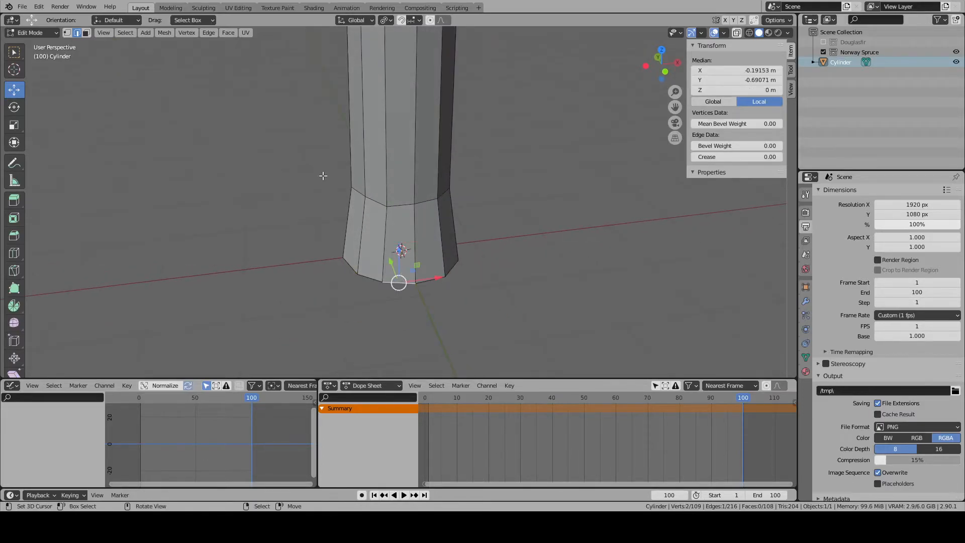
left_click(391, 284, "alt")
right_click(391, 286)
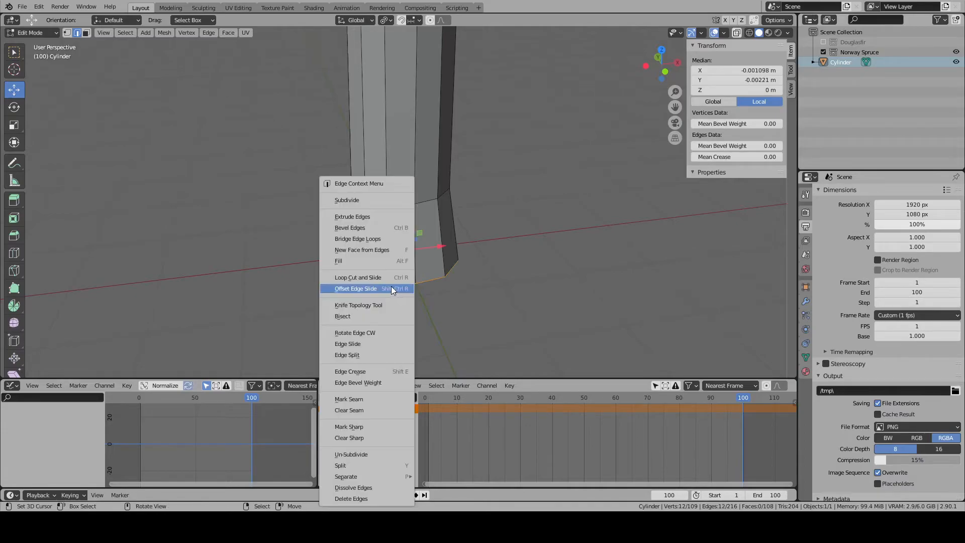
left_click(366, 201)
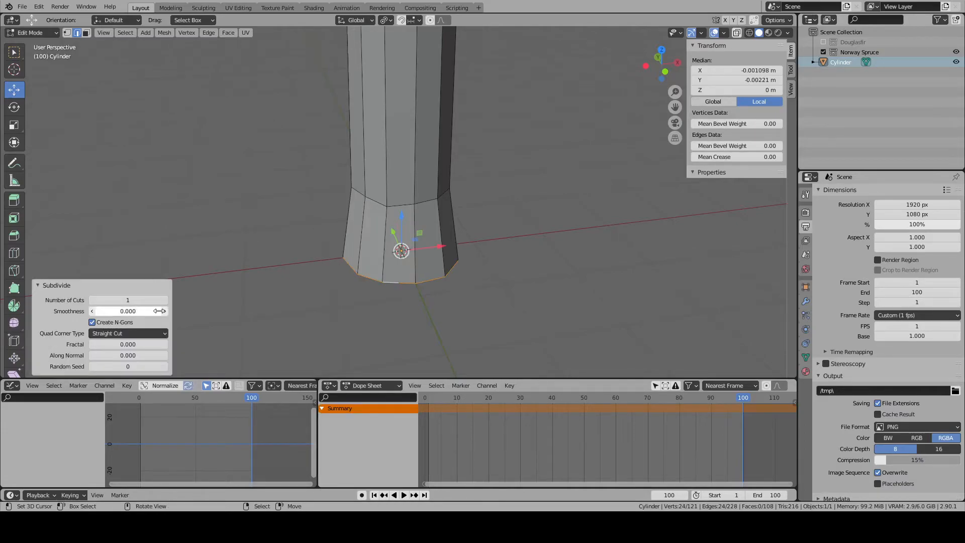
left_click(165, 300)
- Select the full ring of 12 side faces at the flared base and delete only the faces, keeping their edges
left_click(86, 32)
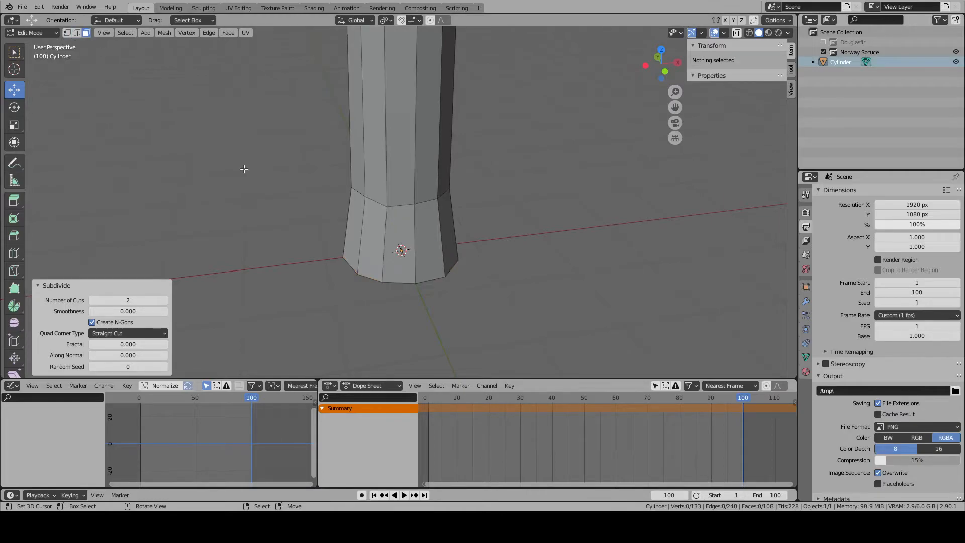
scroll(406, 249, "up", 2)
right_click(406, 249)
right_click(443, 254, "shift")
middle_click_drag(476, 259, 368, 266)
right_click(423, 261, "shift")
right_click(454, 264, "shift")
right_click(360, 263, "shift")
right_click(399, 263, "shift")
right_click(445, 262, "shift")
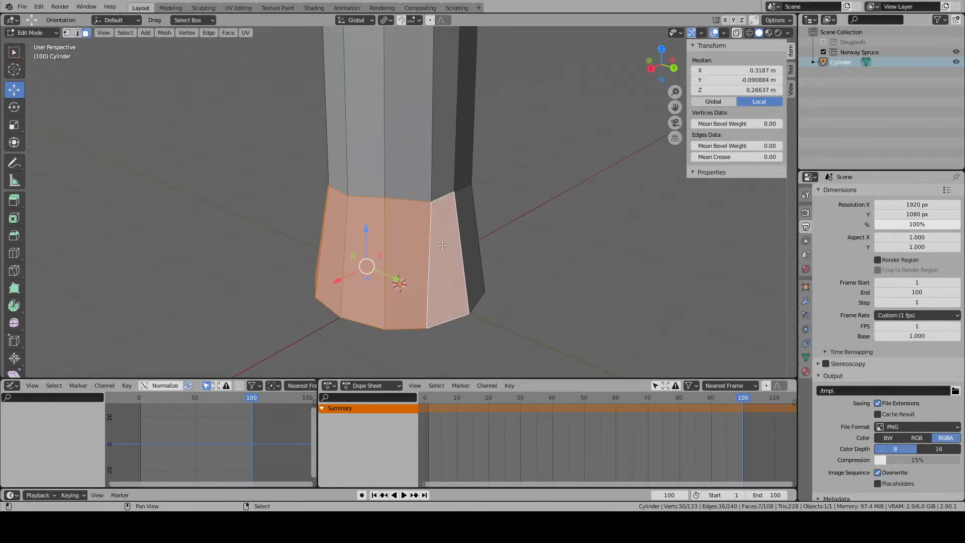
middle_click_drag(476, 262, 393, 259)
right_click(392, 259, "shift")
right_click(438, 256, "shift")
right_click(470, 256, "shift")
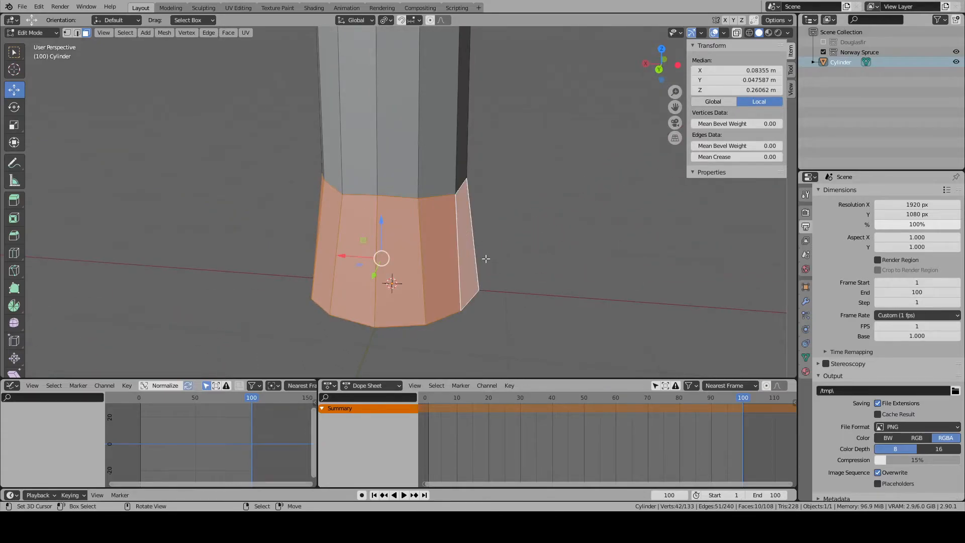
middle_click_drag(480, 258, 405, 264)
right_click(429, 261, "shift")
right_click(457, 258, "shift")
key("x")
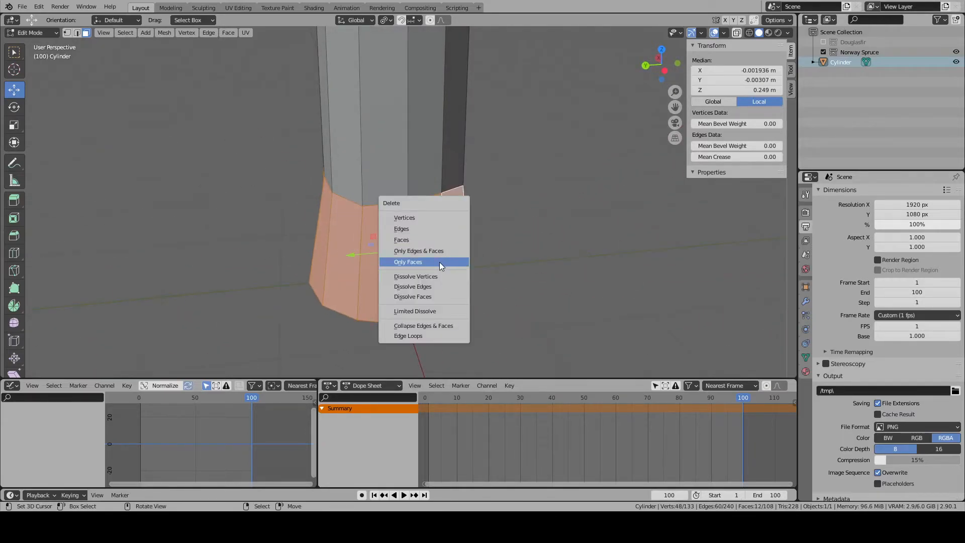
left_click(439, 262)
- Fill 12 quad faces around the open flare, joining each lower trunk ring edge to the middle segment of its matching subdivided base edge
left_click(76, 32)
right_click(397, 214)
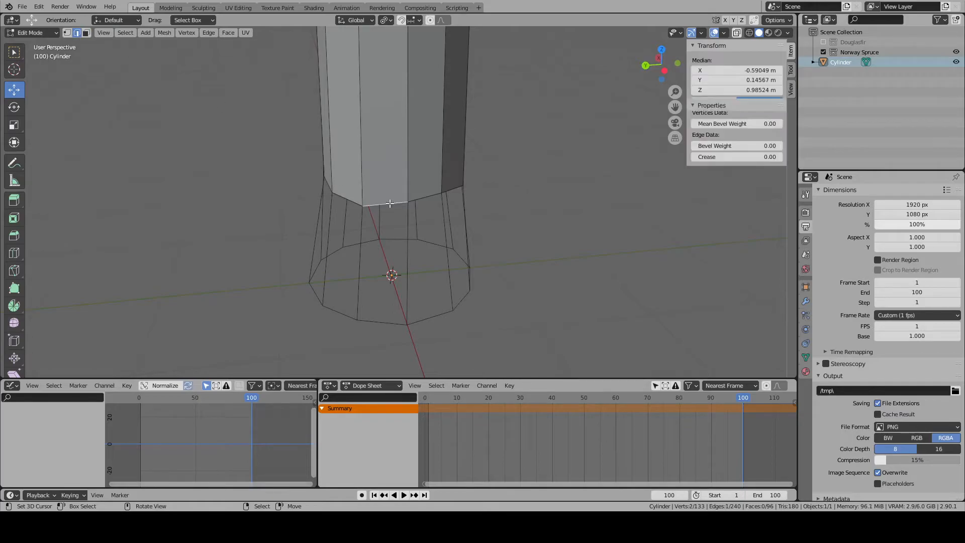
right_click(381, 326, "shift")
key("f")
right_click(431, 317)
right_click(427, 199, "shift")
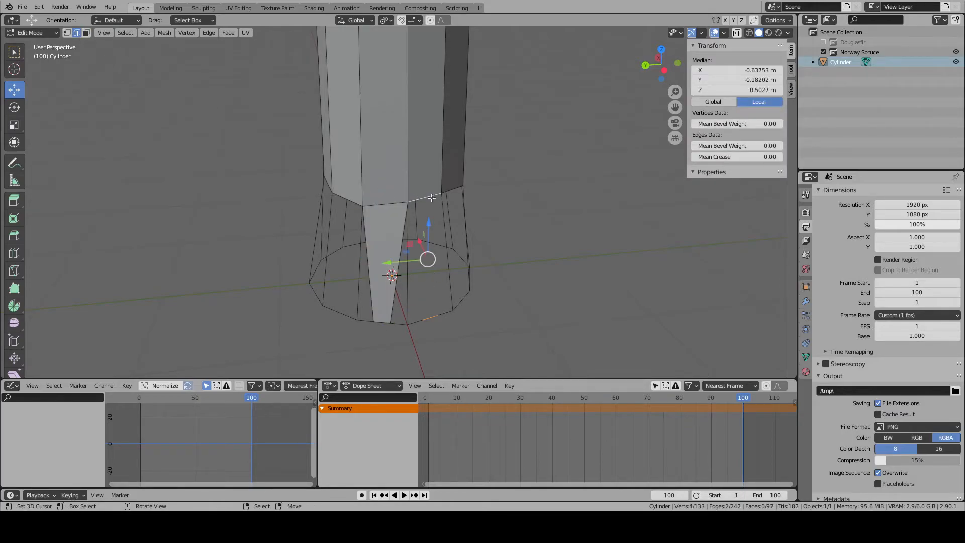
key("f")
right_click(453, 188)
scroll(465, 300, "up", 1, "shift")
right_click(465, 300, "shift")
middle_click_drag(556, 321, 468, 328)
right_click(378, 332)
right_click(371, 329)
right_click(379, 229, "shift")
right_click(376, 224)
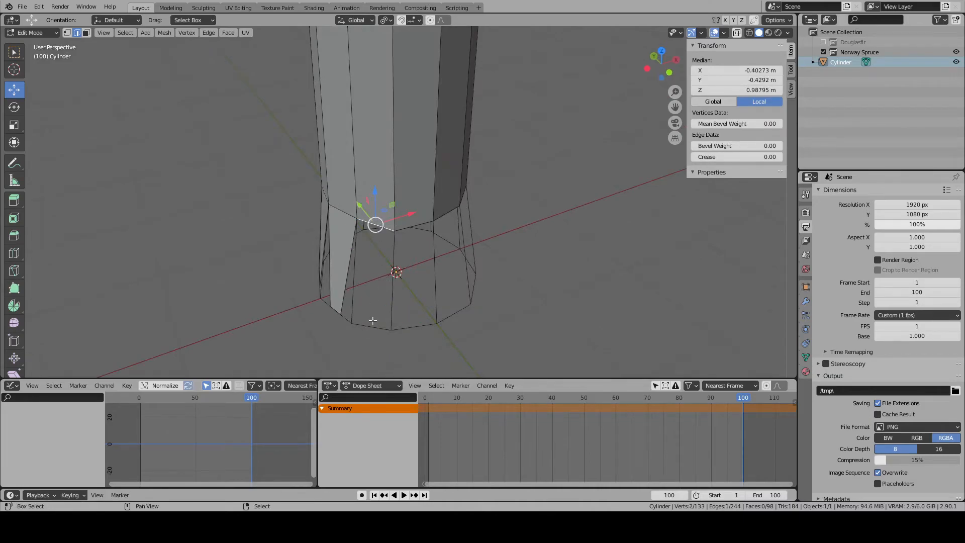
right_click(372, 323, "shift")
key("f")
right_click(413, 327)
right_click(419, 219, "shift")
key("f")
scroll(479, 258, "down", 2)
middle_click_drag(478, 258, 452, 255)
right_click(420, 210)
right_click(425, 285, "shift")
key("f")
middle_click_drag(466, 293, 422, 296)
scroll(423, 298, "up", 2)
right_click(430, 325)
right_click(426, 225, "shift")
key("f")
middle_click_drag(499, 272, 448, 273)
right_click(413, 229)
right_click(419, 325, "shift")
key("f")
right_click(458, 314)
right_click(456, 223, "shift")
key("f")
middle_click_drag(492, 248, 421, 247)
right_click(428, 241)
right_click(428, 339, "shift")
key("f")
right_click(465, 317)
right_click(458, 226, "shift")
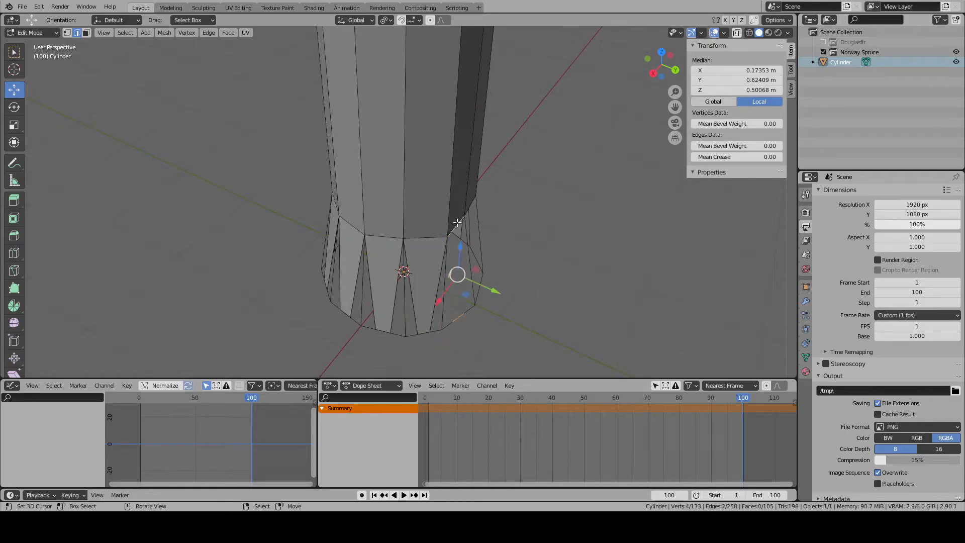
key("f")
middle_click_drag(488, 277, 433, 279)
right_click(438, 241)
right_click(442, 318, "shift")
key("f")
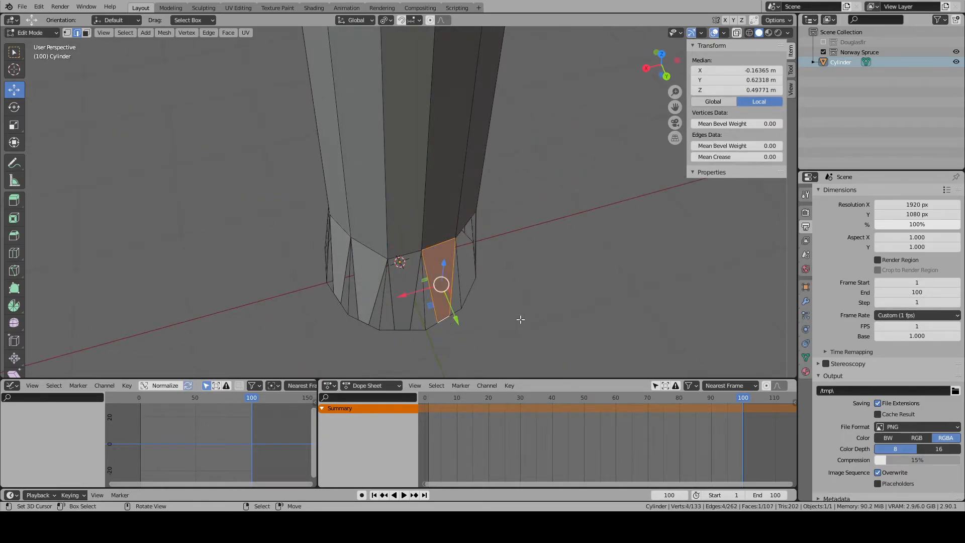
middle_click_drag(519, 319, 388, 254)
right_click(388, 254)
right_click(381, 328, "shift")
right_click(381, 328, "shift")
right_click(389, 329, "shift")
key("f")
- Fill the remaining triangular gaps between the quads all the way around the trunk's base, then clear the selection
right_click(405, 290)
key("f")
right_click(410, 301)
right_click(418, 296)
key("f")
middle_click_drag(465, 315, 405, 290)
right_click(397, 263)
key("f")
right_click(415, 274)
key("f")
right_click(412, 290)
right_click(424, 290)
right_click(413, 290, "shift")
key("f")
right_click(433, 290)
right_click(429, 290, "shift")
key("f")
right_click(456, 286)
middle_click_drag(482, 292, 402, 292)
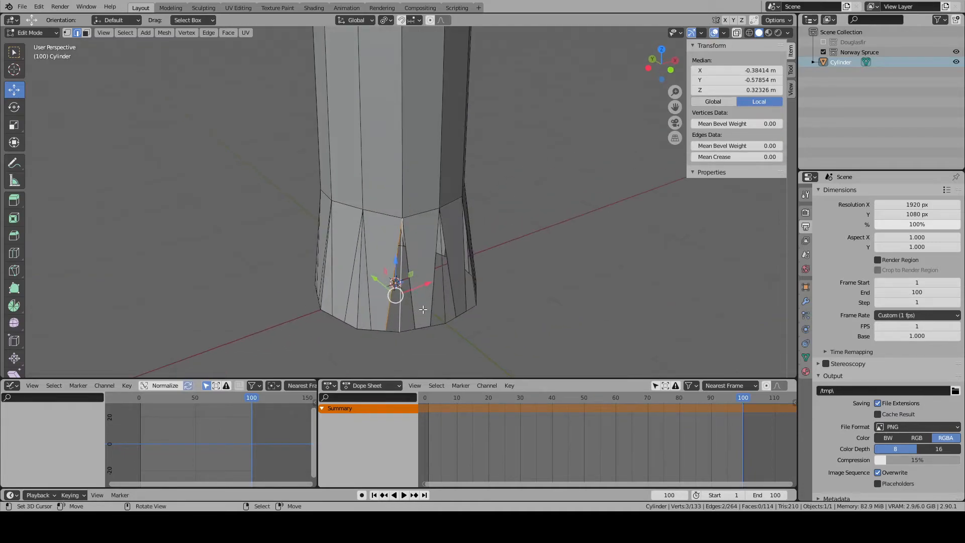
key("f")
right_click(399, 306)
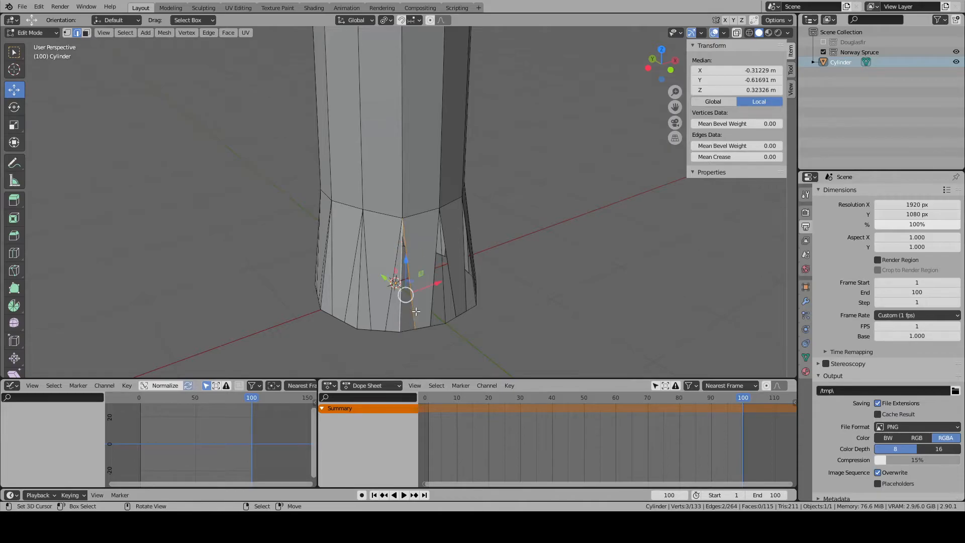
key("f")
right_click(453, 301)
right_click(447, 301, "shift")
key("f")
middle_click_drag(457, 301, 416, 292)
right_click(444, 302)
right_click(458, 299, "shift")
key("f")
right_click(458, 298)
right_click(464, 299, "shift")
key("f")
right_click(411, 304)
right_click(427, 308)
right_click(438, 307, "shift")
key("f")
right_click(439, 307)
right_click(447, 303, "shift")
key("f")
right_click(435, 297)
right_click(448, 293, "shift")
key("f")
right_click(447, 292)
right_click(455, 291, "shift")
key("f")
right_click(441, 292)
right_click(451, 288, "shift")
key("f")
right_click(453, 286)
right_click(460, 285, "shift")
key("f")
right_click(426, 295)
right_click(433, 295, "shift")
key("f")
right_click(436, 296)
right_click(442, 297, "shift")
key("f")
right_click(457, 295)
right_click(467, 295, "shift")
key("f")
right_click(473, 293)
right_click(468, 294, "shift")
key("f")
middle_click_drag(498, 298, 421, 304)
right_click(410, 305)
right_click(419, 305, "shift")
key("f")
right_click(421, 306)
right_click(431, 306, "shift")
key("f")
key("alt+a")
- Select the bottom edge loop of the trunk and scale it outward uniformly by about 1.5
middle_click_drag(526, 319, 455, 314)
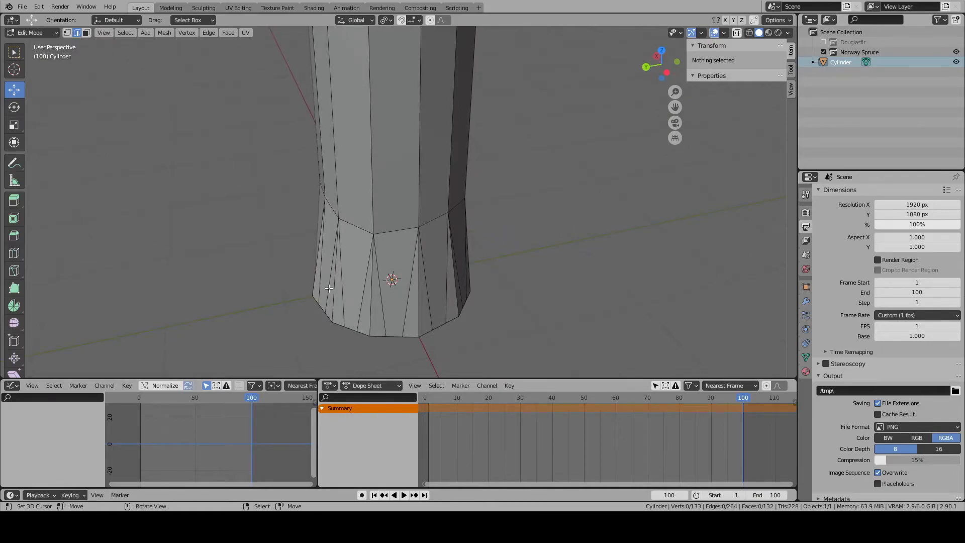
right_click(344, 336, "alt")
key("KP_7")
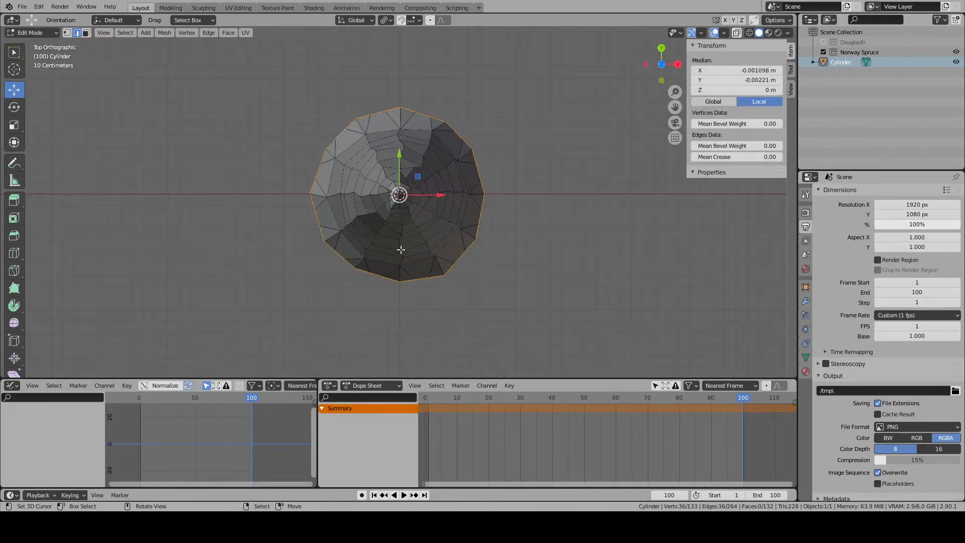
key("s")
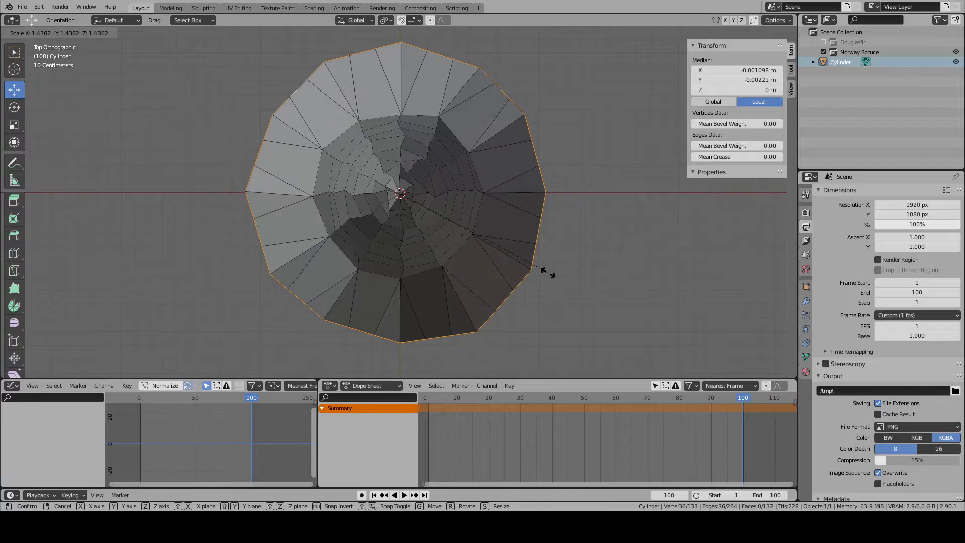
left_click(555, 275)
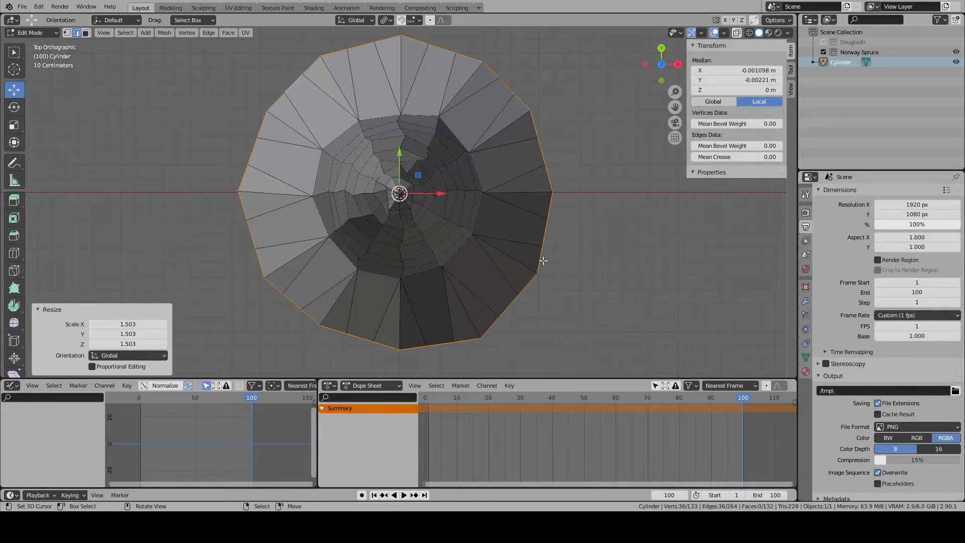
- Select the ring of 12 edges at the top of the flare and scale it up by about 1.19
left_click(481, 176)
left_click(455, 135, "shift")
left_click(411, 114, "shift")
left_click(380, 118, "shift")
left_click(341, 135, "shift")
left_click(318, 173, "shift")
left_click(321, 216, "shift")
left_click(343, 253, "shift")
left_click(379, 274, "shift")
left_click(431, 276, "shift")
left_click(457, 248, "shift")
left_click(490, 210, "shift")
key("s")
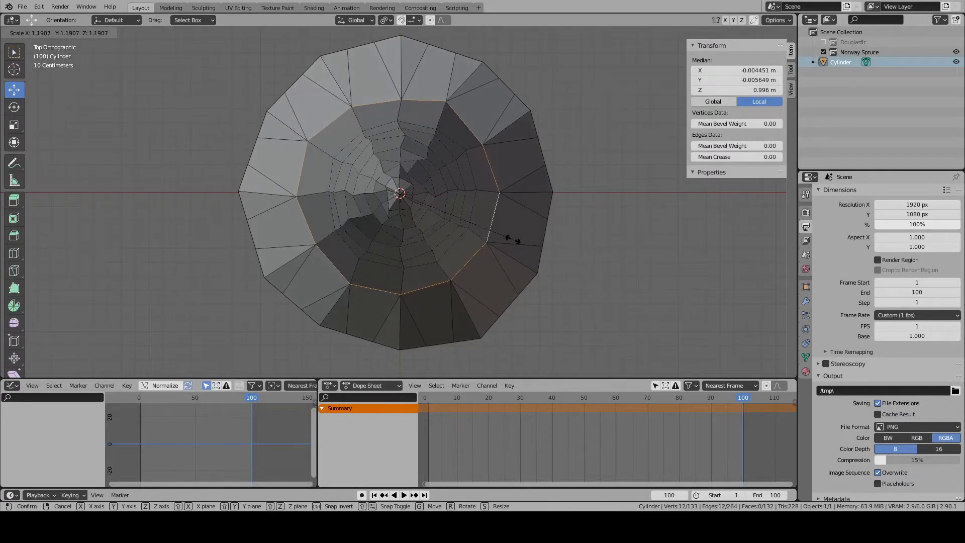
left_click(513, 240)
- Add a single loop cut with factor 0 around the trunk section directly above the flared base
middle_click_drag(505, 263, 499, 193)
scroll(499, 193, "down", 11)
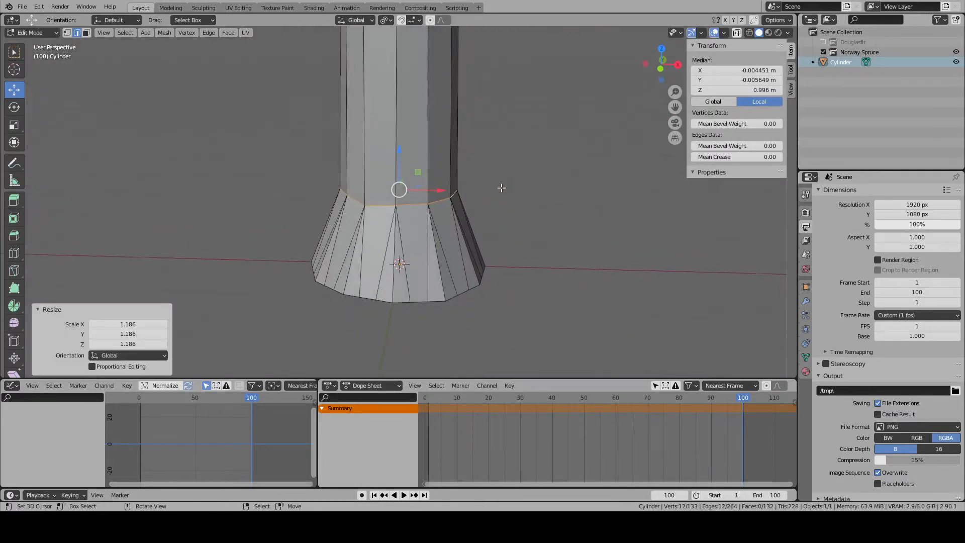
scroll(201, 224, "up", 7)
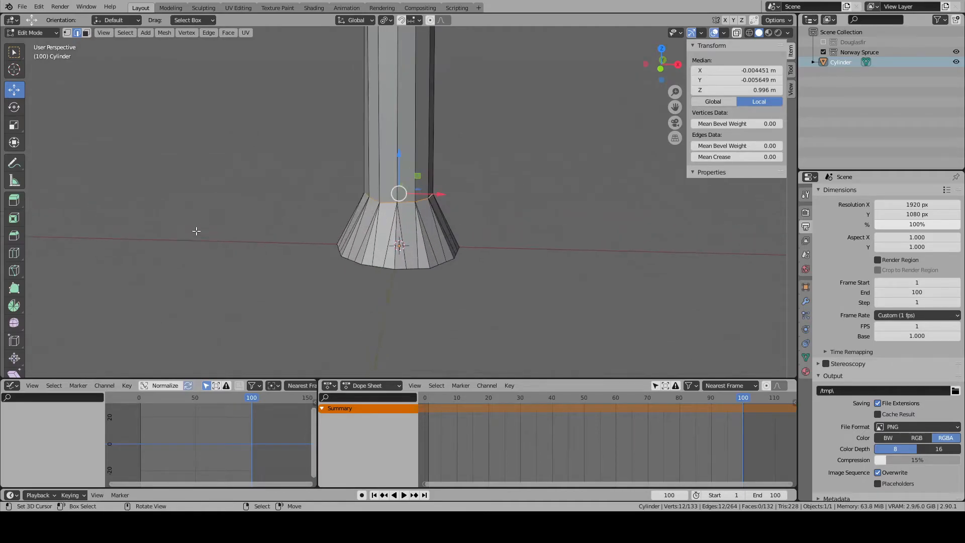
left_click(14, 254)
left_click(388, 161)
scroll(216, 196, "down", 3)
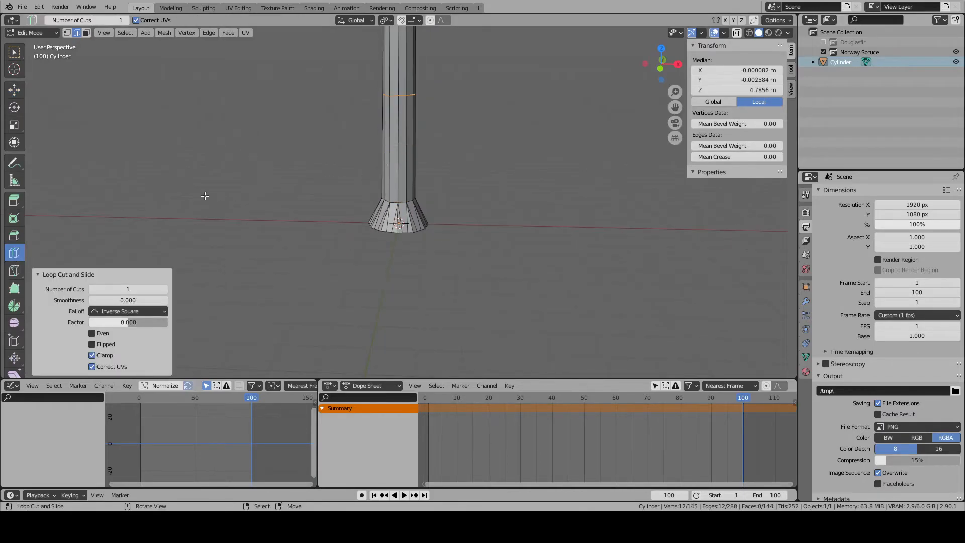
- Lower the new edge loop along Z so it sits closer to the flared trunk base
left_click(14, 90)
left_click_drag(404, 62, 406, 122)
- Select the 12-edge ring at the top of the flare, scale it up by about 1.15, and clear the selection
right_click(395, 203)
key("KP_7")
scroll(398, 206, "up", 5)
right_click(422, 272, "shift")
right_click(468, 247, "shift")
right_click(487, 225, "shift")
right_click(486, 181, "shift")
right_click(457, 125, "shift")
right_click(408, 105, "shift")
right_click(406, 105, "shift")
right_click(411, 107, "shift")
right_click(395, 107, "shift")
right_click(409, 104, "shift")
right_click(403, 100, "shift")
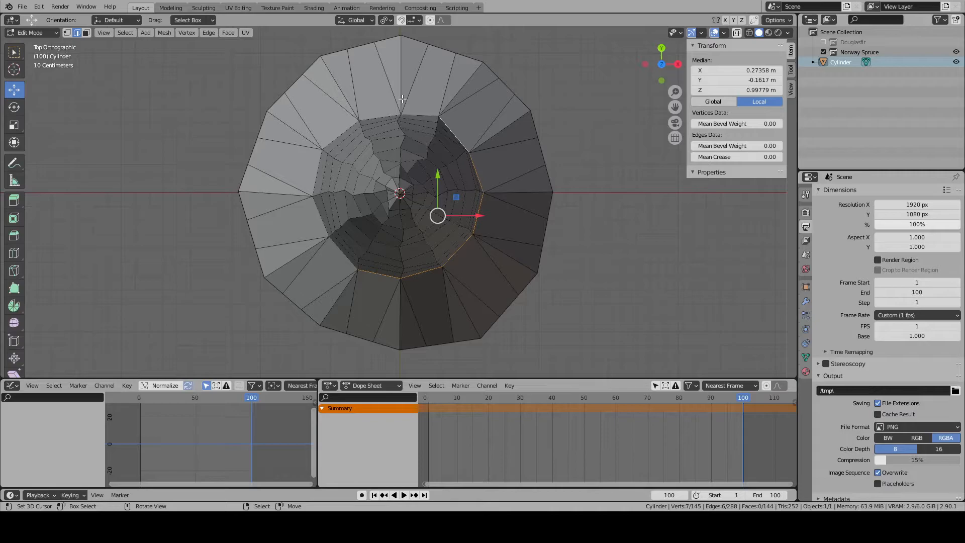
left_click(334, 253, "shift")
left_click(321, 220, "shift")
right_click(317, 173, "shift")
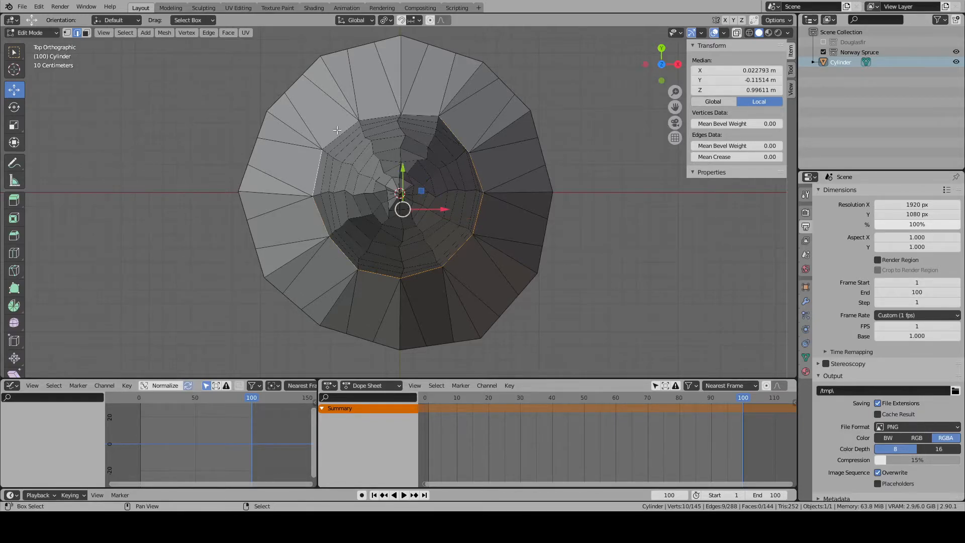
right_click(338, 130, "shift")
scroll(452, 234, "down", 2)
middle_click_drag(452, 236, 449, 169)
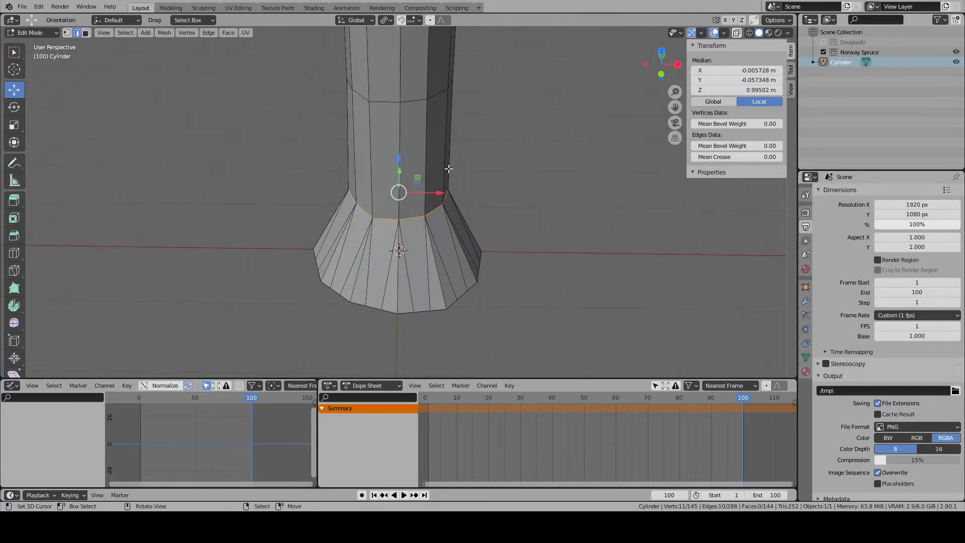
key("KP_7")
right_click(406, 143, "shift")
right_click(394, 149, "shift")
right_click(406, 145, "shift")
right_click(409, 144, "shift")
right_click(412, 143, "shift")
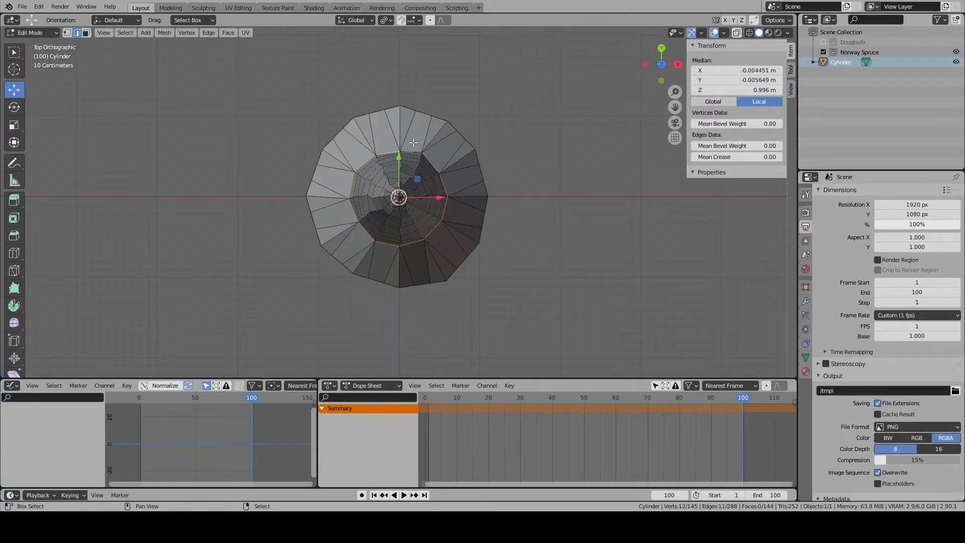
scroll(532, 237, "up", 4)
key("s")
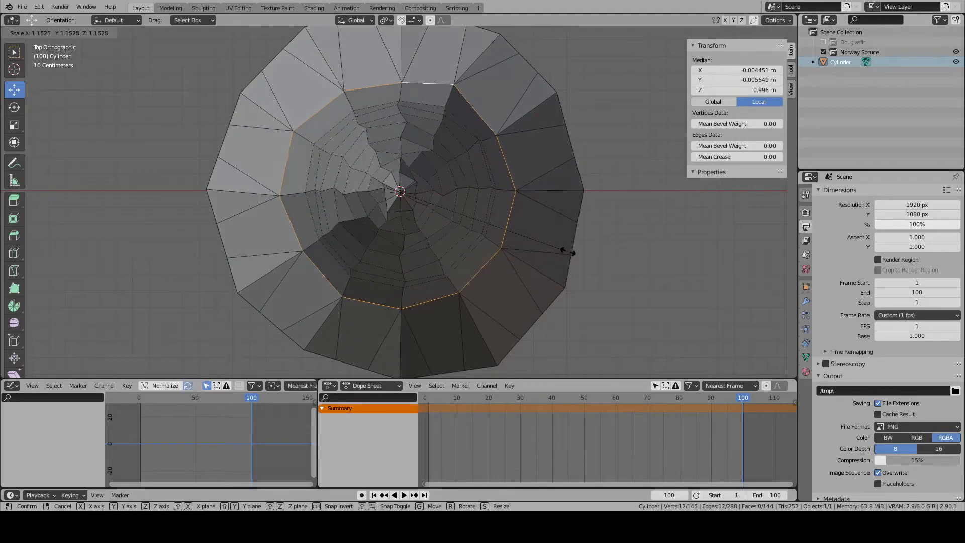
left_click(569, 252)
scroll(569, 252, "down", 4)
key("alt+a")
middle_click_drag(489, 280, 489, 216)
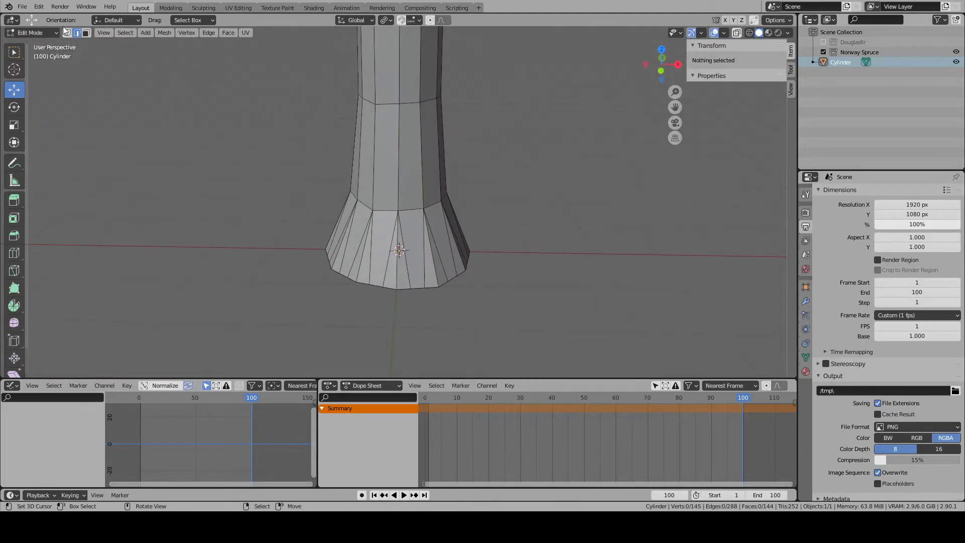
- Select every third vertex around the trunk's bottom edge, 12 in all, adjust the transform pivot, and scale them outward by about 1.127
left_click(67, 33)
right_click(339, 275)
right_click(356, 282)
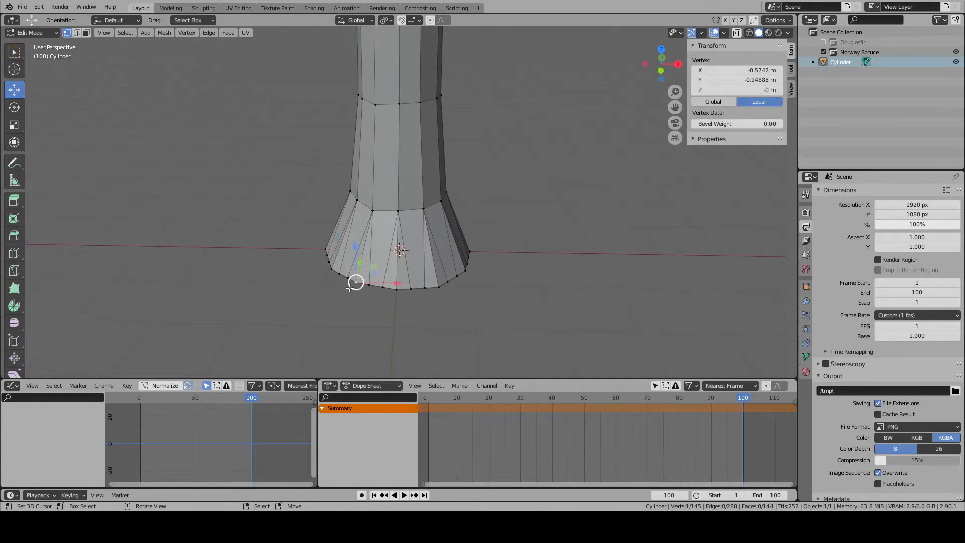
key("KP_7")
middle_click_drag(413, 292, 443, 262, "shift")
scroll(443, 263, "up", 3)
right_click(451, 274, "shift")
right_click(518, 264, "shift")
right_click(567, 210, "shift")
right_click(579, 141, "shift")
right_click(561, 75, "shift")
middle_click_drag(562, 76, 563, 115, "shift")
right_click(521, 74, "shift")
right_click(452, 51, "shift")
right_click(385, 69, "shift")
right_click(340, 114, "shift")
right_click(318, 181, "shift")
right_click(347, 261, "shift")
right_click(345, 260, "shift")
right_click(355, 264, "shift")
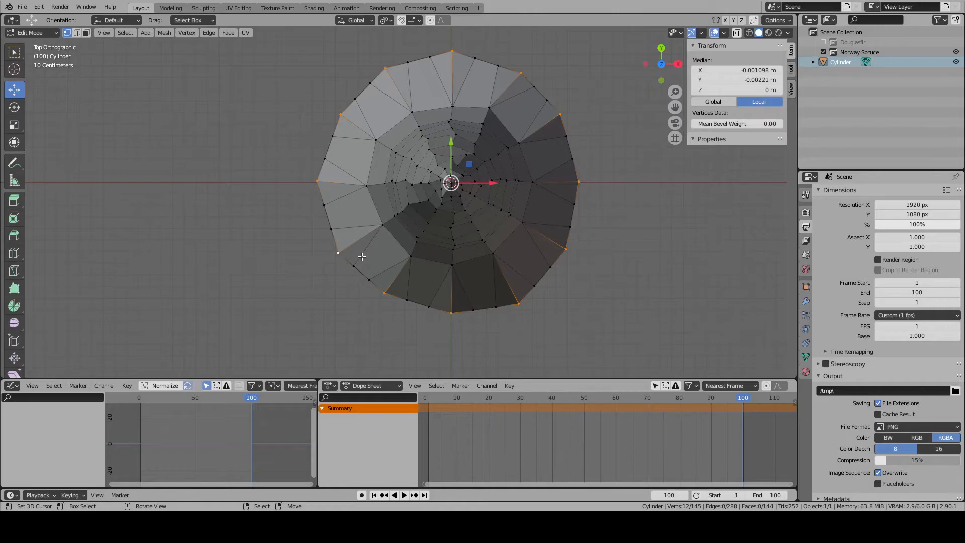
key("s")
key("Escape")
left_click(387, 21)
left_click(409, 65)
key("s")
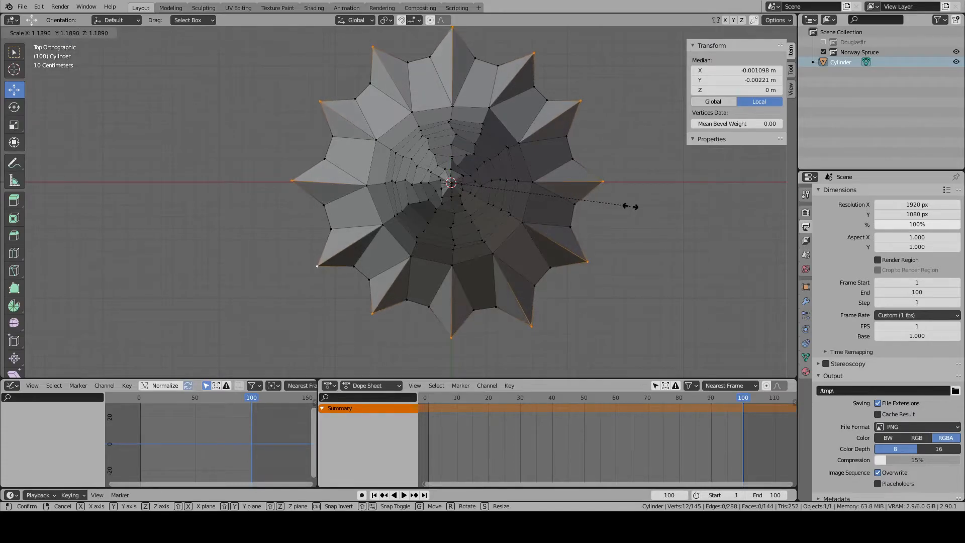
left_click(622, 206)
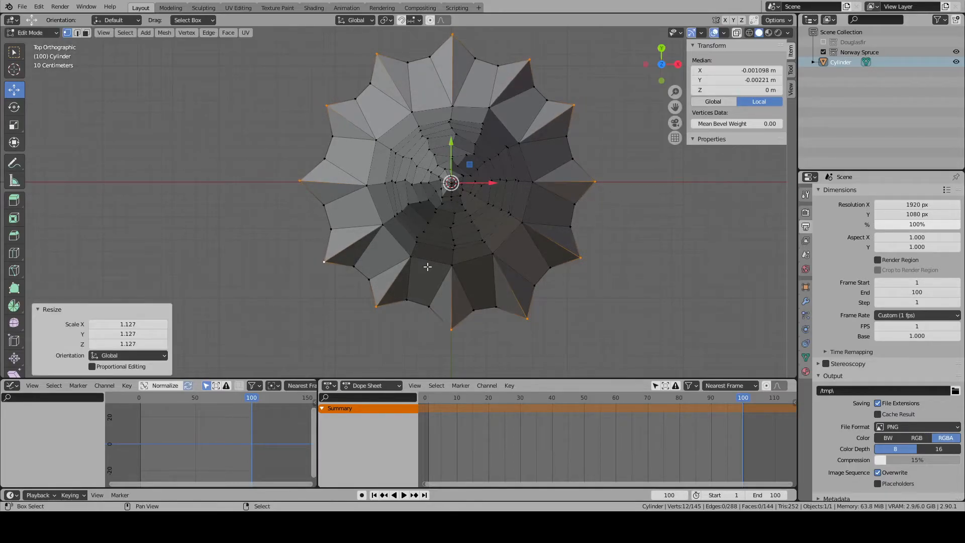
- Select four adjacent bottom vertices on the -X/-Y side and move them about -0.27 m in X and -0.42 m in Y as a root
left_click(417, 313)
right_click(405, 308, "shift")
right_click(353, 306, "shift")
right_click(360, 286, "shift")
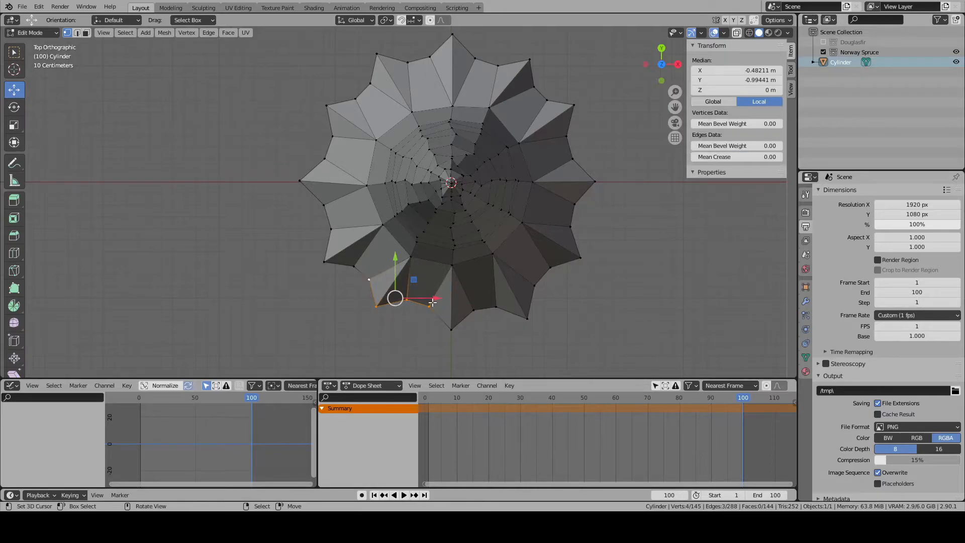
middle_click_drag(434, 310, 426, 267, "shift")
key("g")
left_click(389, 319)
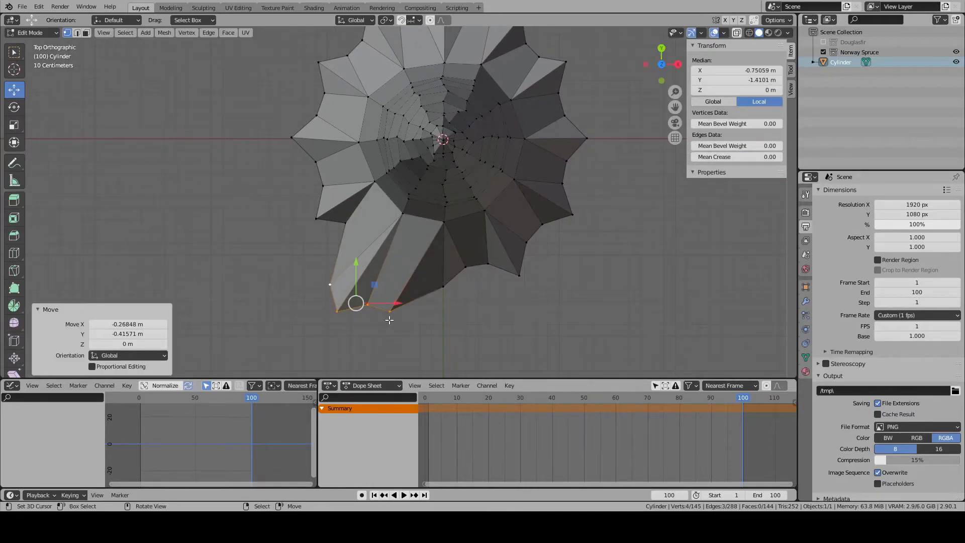
- Reposition the vertices along the end of the -Y root one by one to spread it into a wider, irregular outline
left_click(391, 313)
key("g")
left_click(403, 309)
left_click(444, 290)
key("g")
left_click(464, 334)
right_click(391, 298)
right_click(369, 305)
key("g")
left_click(373, 300)
right_click(461, 277)
key("g")
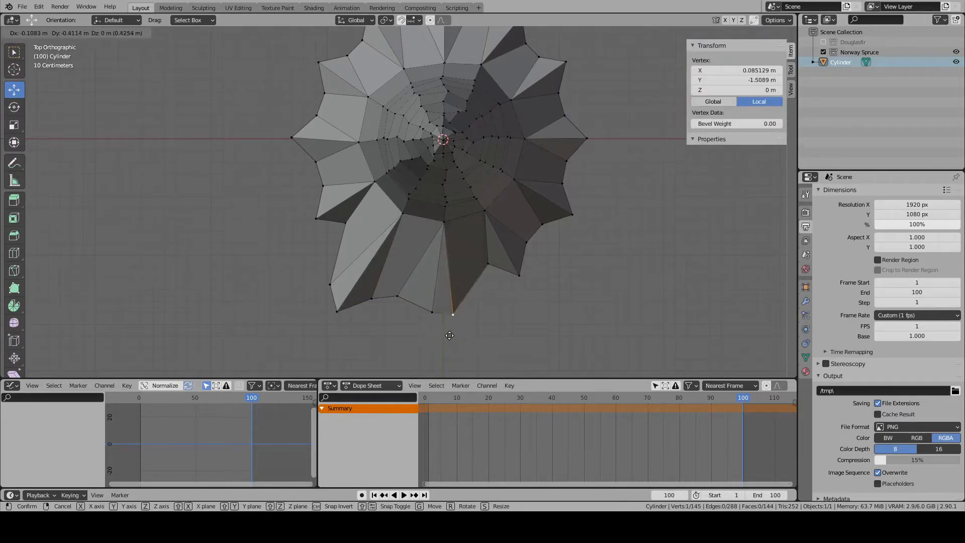
left_click(453, 338)
- Pull the next two bottom vertices on the -Y side far outward to form another broad root tip
right_click(483, 275)
key("g")
left_click(488, 369)
right_click(532, 288)
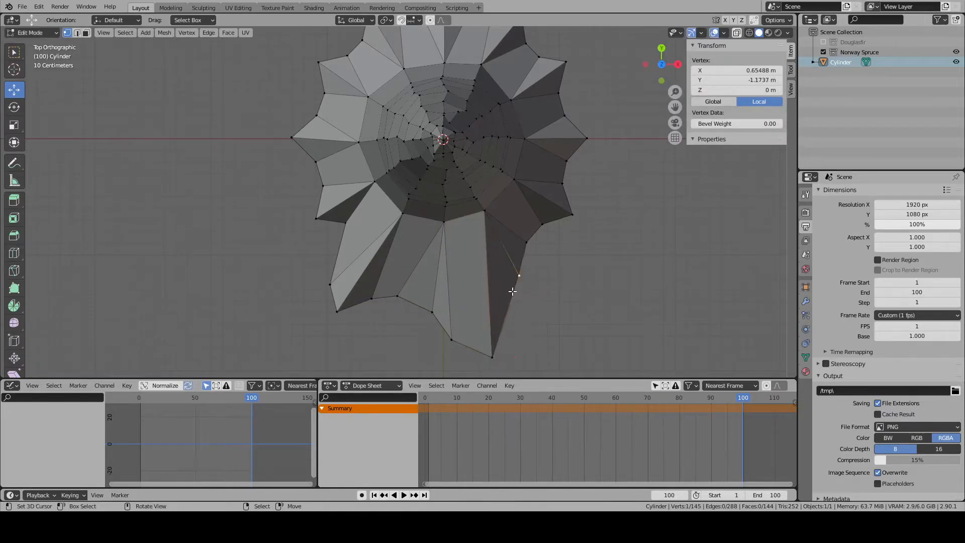
key("g")
left_click(549, 349)
- Reposition the bottom vertices next to the second root tip to shape its flank and the notch on the +X/-Y side
right_click(530, 248)
key("g")
left_click(545, 231)
key("g")
left_click(552, 265)
right_click(542, 286)
key("g")
left_click(539, 279)
- Shift the four following bottom vertices toward -Y one at a time to round off the flare on the +X side
right_click(575, 220)
key("g")
left_click(579, 242)
right_click(576, 200)
key("g")
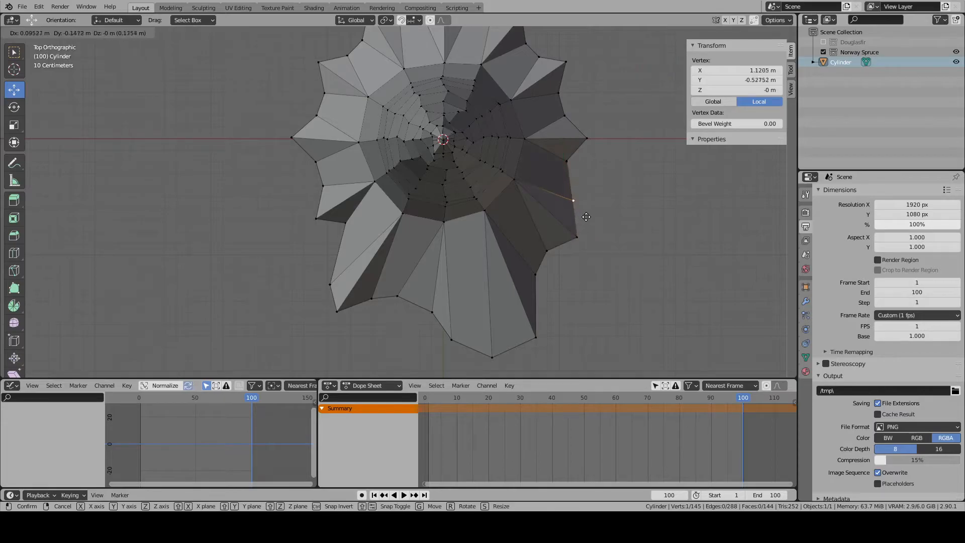
left_click(596, 232)
right_click(570, 160)
key("g")
left_click(582, 176)
right_click(588, 141)
key("g")
left_click(584, 152)
- Select two adjacent bottom vertices on the +X side and move them about 0.45 m in X and 0.22 m in Y as a root
middle_click_drag(584, 151, 523, 227, "shift")
right_click(505, 191)
right_click(503, 167, "shift")
key("g")
left_click(570, 184)
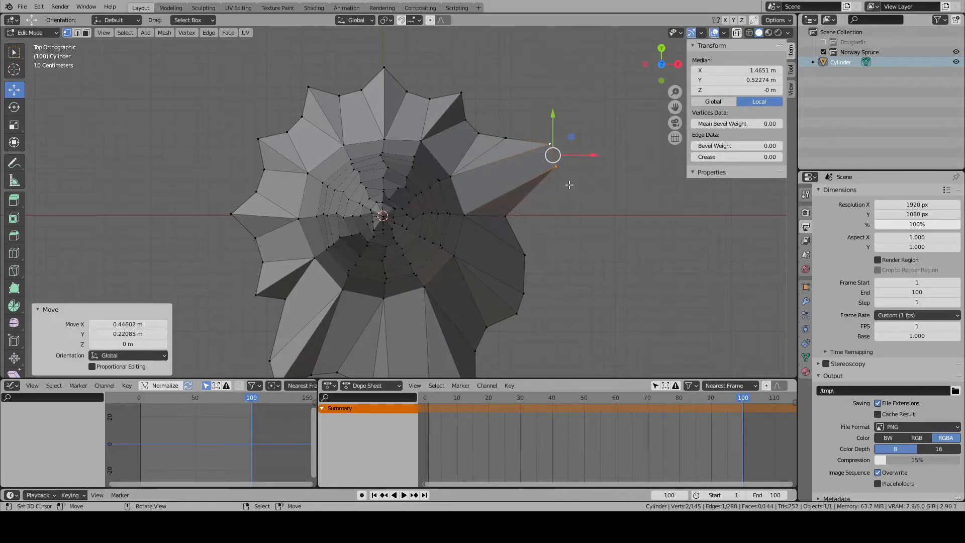
- Nudge the bottom vertices beside the +X root one by one to refine its side and the adjoining notch
right_click(480, 134)
right_click(507, 140)
key("g")
left_click(516, 154)
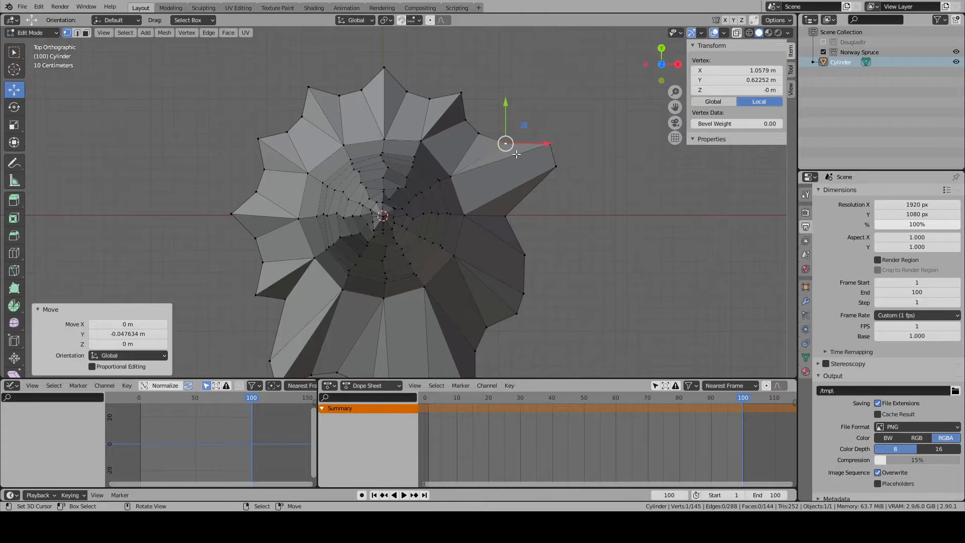
middle_click_drag(525, 145, 500, 181, "shift")
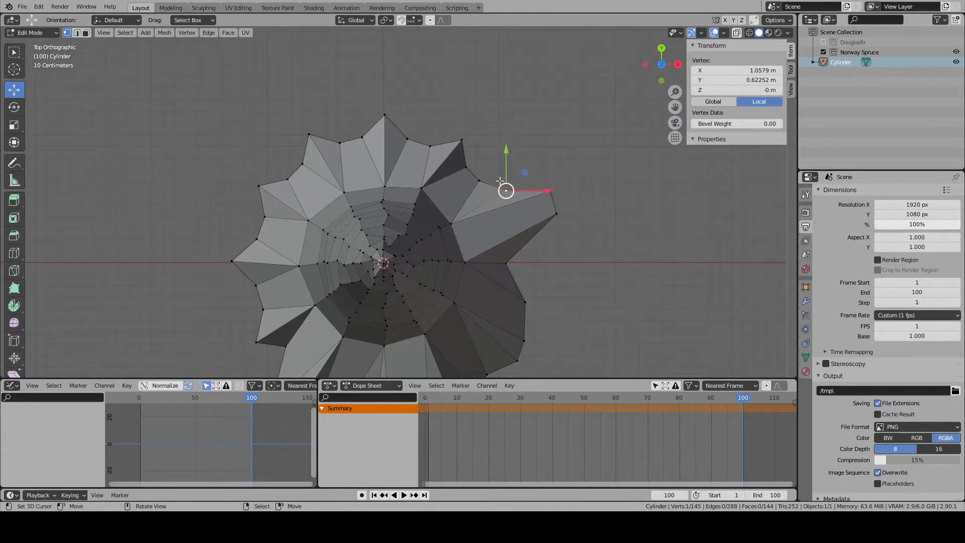
key("g")
left_click(493, 190)
right_click(471, 169)
key("g")
left_click(466, 177)
- Pull two neighbouring bottom vertices outward on the +X/+Y side, the second by about 0.25 m in X and 0.26 m in Y
right_click(467, 143)
key("g")
left_click(488, 115)
key("g")
left_click(458, 108)
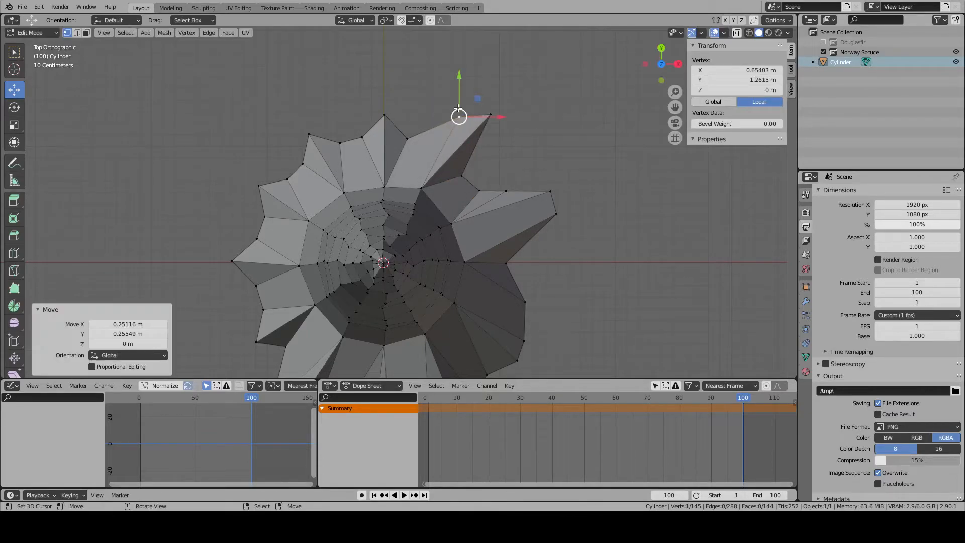
- Move the next vertices on the +Y side outward to widen the root, and set the vertex beside it as a shallow notch
middle_click_drag(433, 119, 461, 173, "shift")
right_click(435, 192)
key("g")
left_click(455, 169)
key("g")
left_click(460, 151)
key("g")
left_click(463, 140)
key("g")
left_click(460, 142)
key("g")
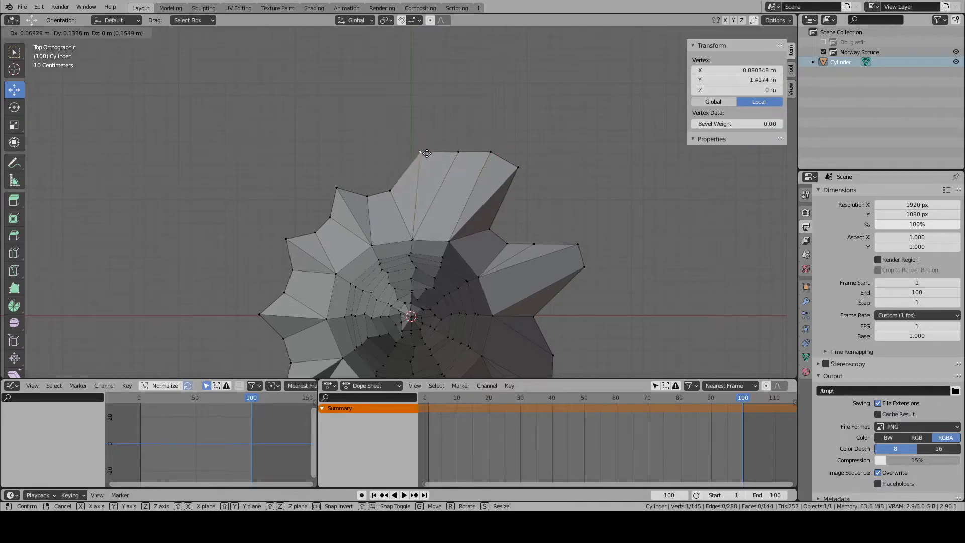
left_click(435, 175)
- Pull three adjacent bottom vertices outward on the -X/+Y side, the last about -0.10 m in X and 0.34 m in Y, forming a root
left_click_drag(377, 154, 407, 199)
key("g")
left_click(412, 182)
left_click(367, 196)
key("g")
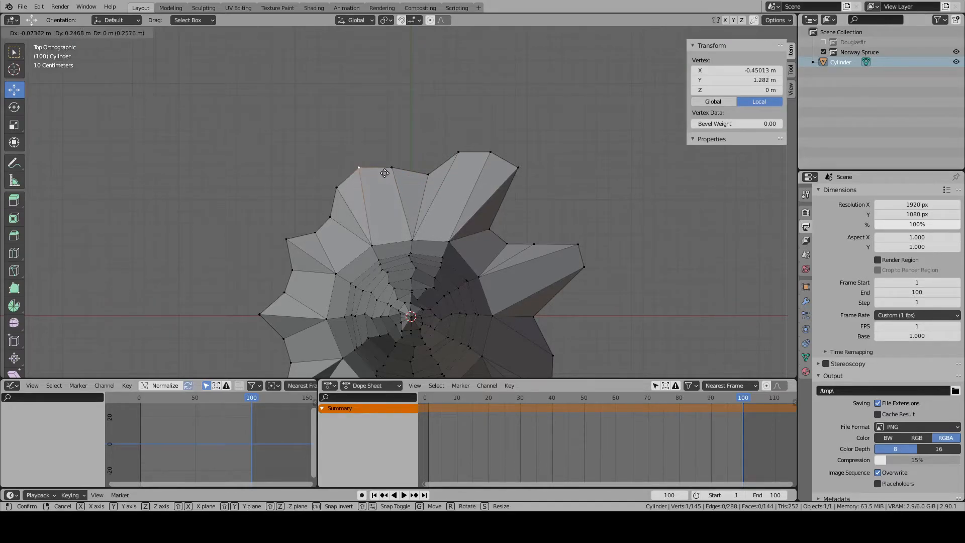
left_click(372, 148)
left_click(336, 188)
key("g")
left_click(325, 147)
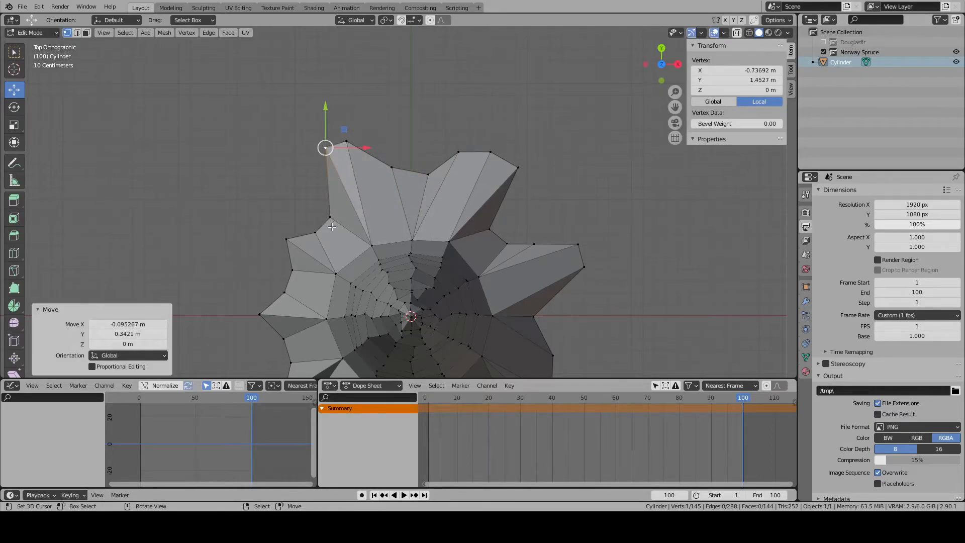
- Widen the -X/+Y root with its neighbouring vertex and place the one after it closer to the trunk as a notch
left_click(331, 219)
key("g")
left_click(324, 178)
middle_click_drag(325, 177, 390, 153, "shift")
key("alt+a")
right_click(385, 211)
key("g")
left_click(366, 161)
key("alt+a")
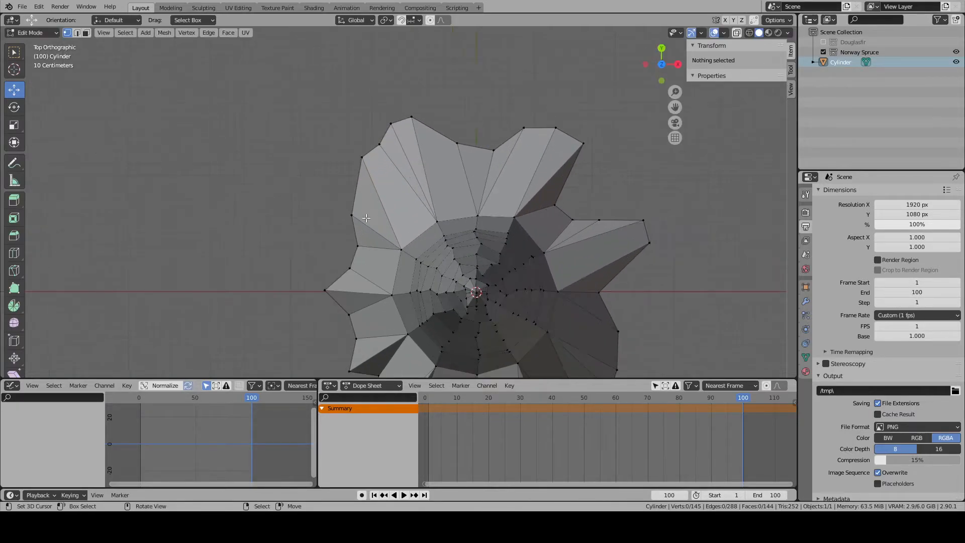
left_click(364, 218)
left_click_drag(369, 162, 400, 202)
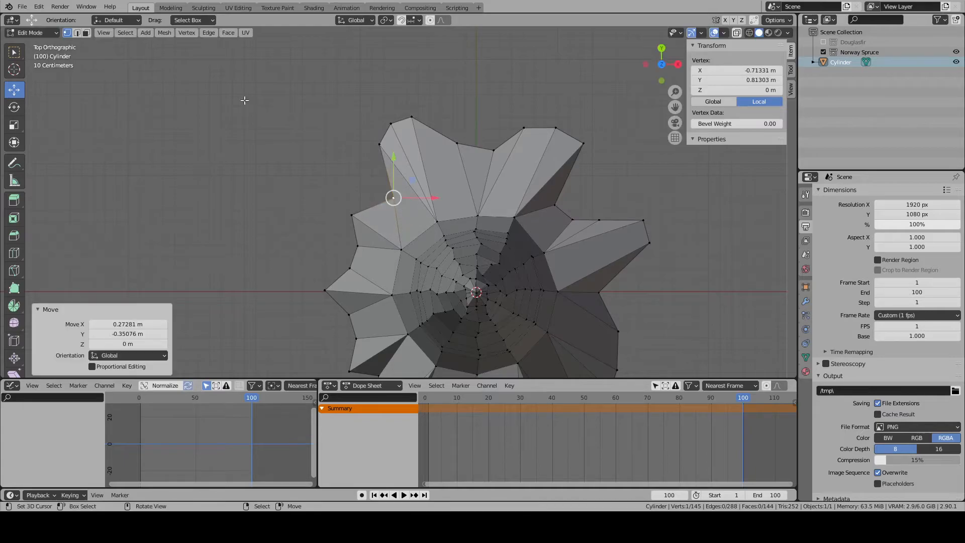
- Delete the two quad faces flanking the -X/+Y root, one on each side
left_click(87, 33)
right_click(423, 208)
key("x")
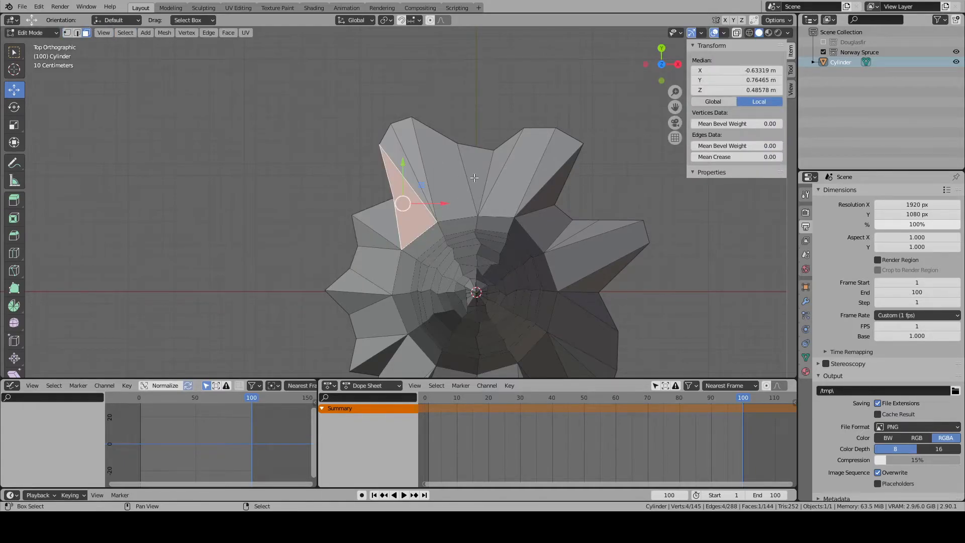
right_click(470, 177, "shift")
key("x")
left_click(469, 174)
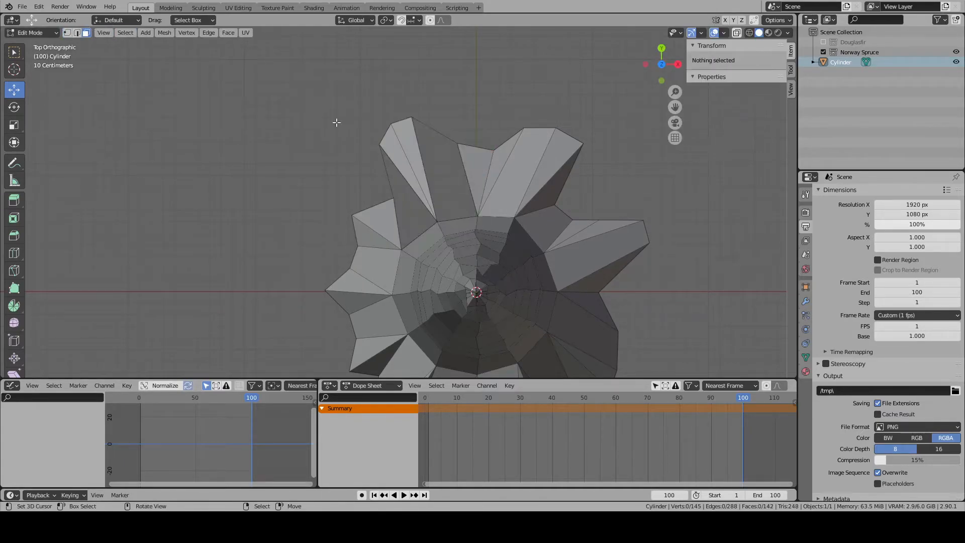
- Fill the gap on the -X side of the -X/+Y root with two triangular faces
right_click(377, 167)
right_click(397, 174, "shift")
key("f")
right_click(398, 220)
right_click(408, 227, "shift")
right_click(414, 233, "shift")
right_click(403, 225, "shift")
key("f")
- Fill the gap on the +Y side of the same root with two triangular faces
right_click(450, 215)
right_click(457, 173, "shift")
key("f")
right_click(436, 137)
right_click(436, 171, "shift")
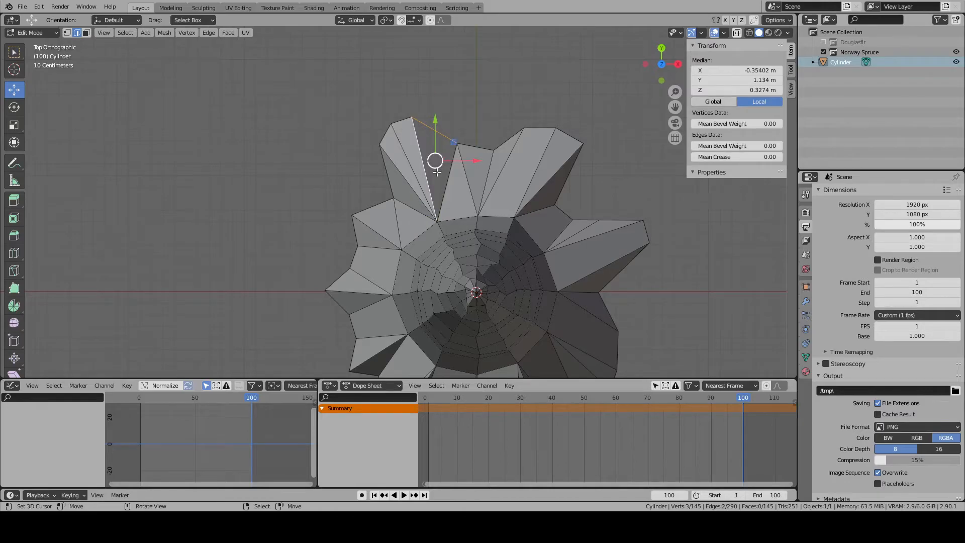
key("f")
key("alt+a")
- Pull the next two neighbouring bottom vertices between the -X/+Y root and the X axis outward to form another root
middle_click_drag(502, 289, 499, 222, "shift")
left_click(67, 32)
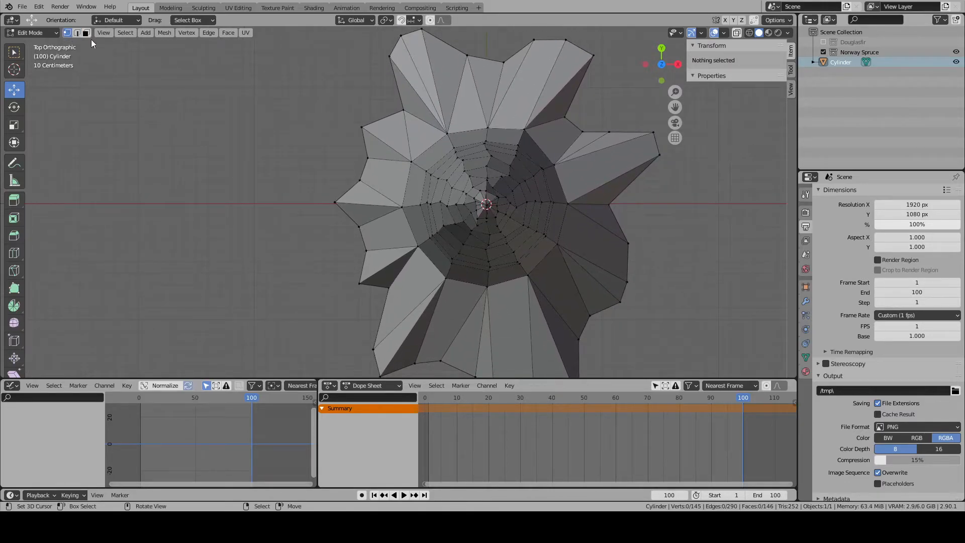
right_click(359, 129)
left_click_drag(360, 130, 346, 103)
right_click_drag(357, 164, 323, 123)
right_click(346, 169)
- Delete the quad face between the new root and the -X vertex, and fill the gap with two triangular faces
left_click(86, 32)
right_click(355, 169)
key("x")
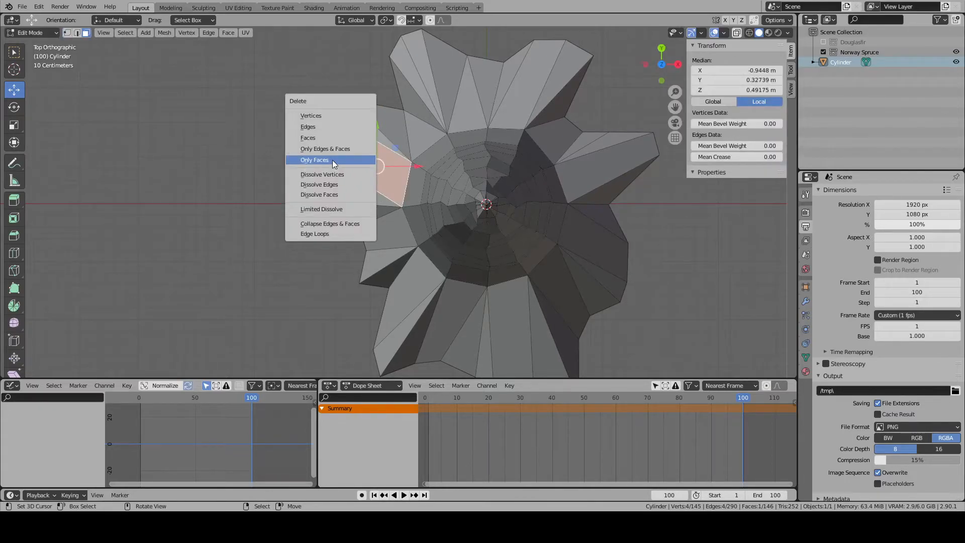
left_click(333, 160)
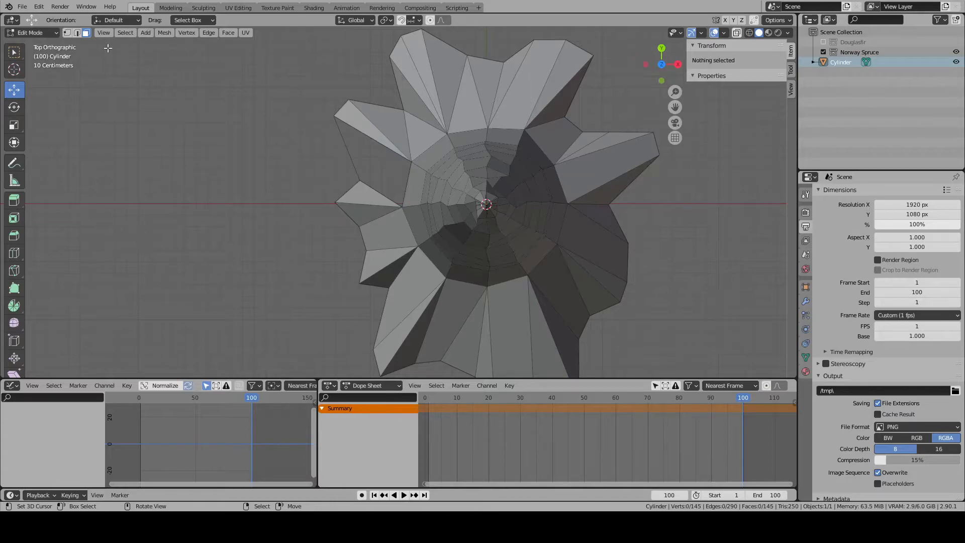
left_click(77, 33)
right_click(356, 154)
right_click(375, 140, "shift")
key("f")
right_click(381, 194, "shift")
key("f")
right_click(347, 191)
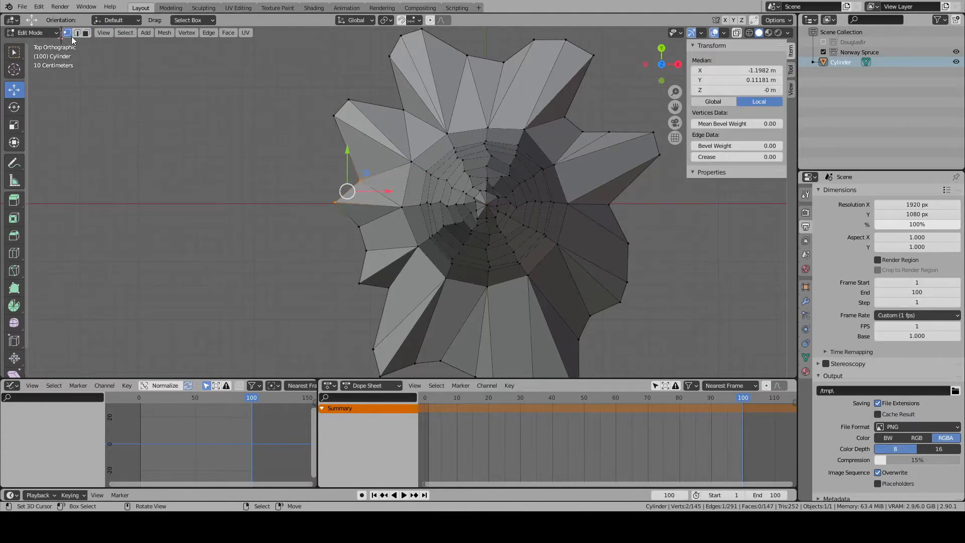
- Pull three adjacent bottom vertices on the -X side far outward to form a long root
right_click(393, 207)
right_click(346, 208)
key("g")
left_click(268, 201)
right_click(372, 233)
key("g")
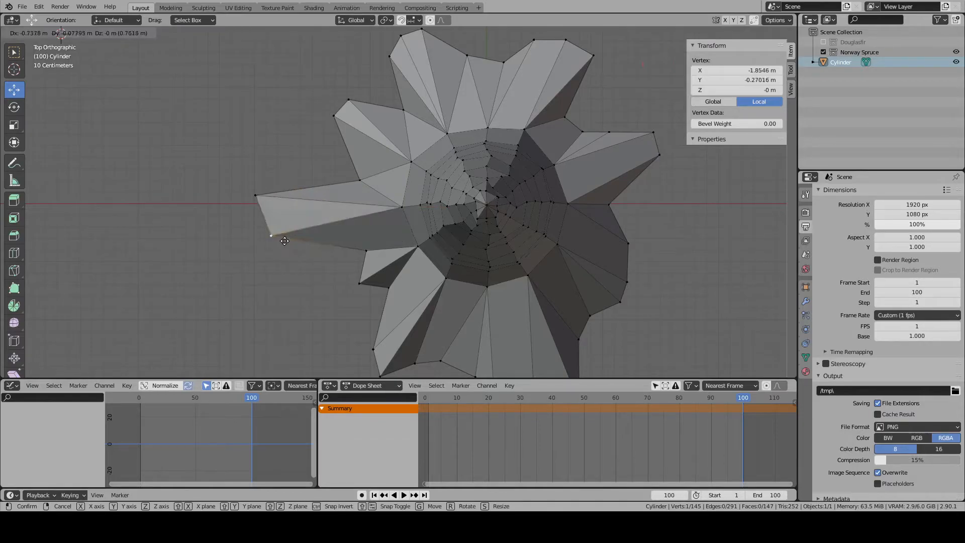
left_click(261, 232)
right_click(358, 253)
key("g")
left_click(246, 255)
key("alt+a")
- Move the bottom vertex beside the long -X root, on its -Y side, closer to the trunk as a notch
right_click(365, 283)
key("g")
left_click(364, 261)
key("alt+a")
scroll(371, 271, "down", 5)
middle_click_drag(453, 284, 482, 221)
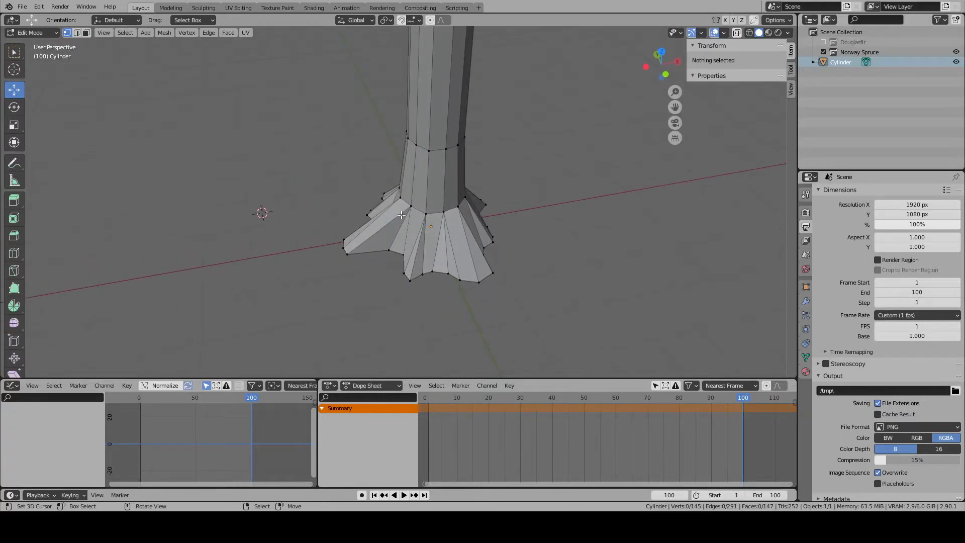
- Shorten the -X root by moving its three tip vertices together back toward the trunk
key("KP_7")
scroll(402, 215, "up", 4)
left_click_drag(261, 186, 289, 251)
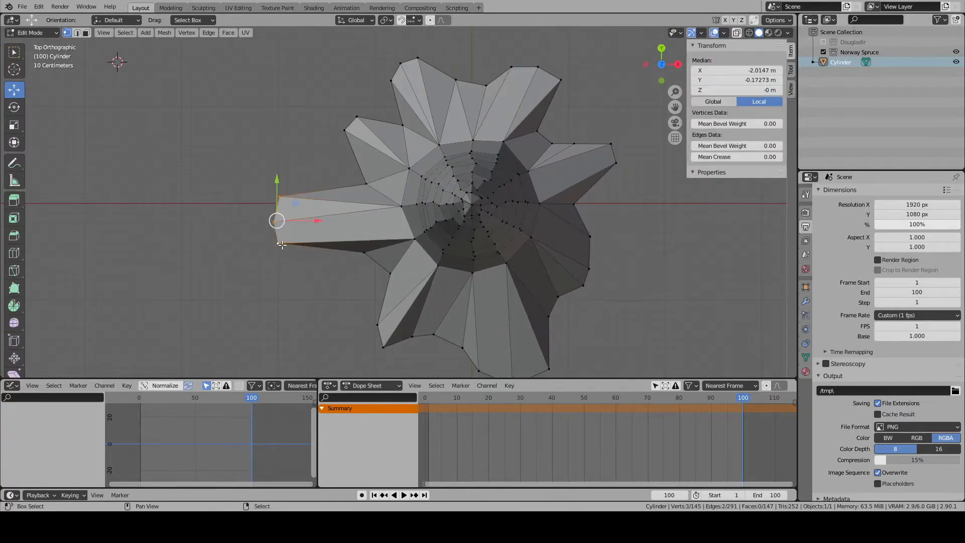
key("g")
left_click(346, 243)
key("alt+a")
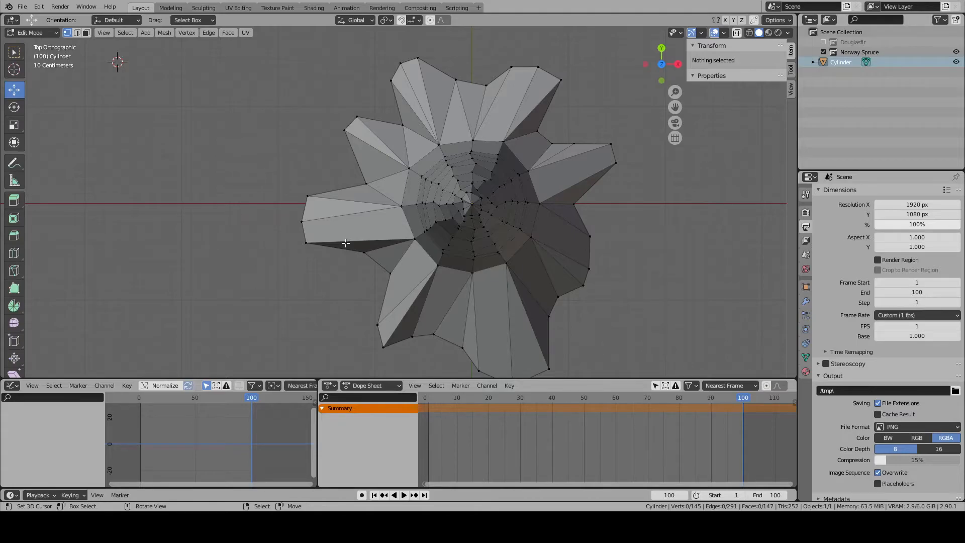
- Pull two adjacent bottom vertices on the +X/-Y side outward together, and place the vertex beside them closer to the trunk as a notch
scroll(352, 242, "down", 1)
left_click(558, 257)
left_click(558, 232, "shift")
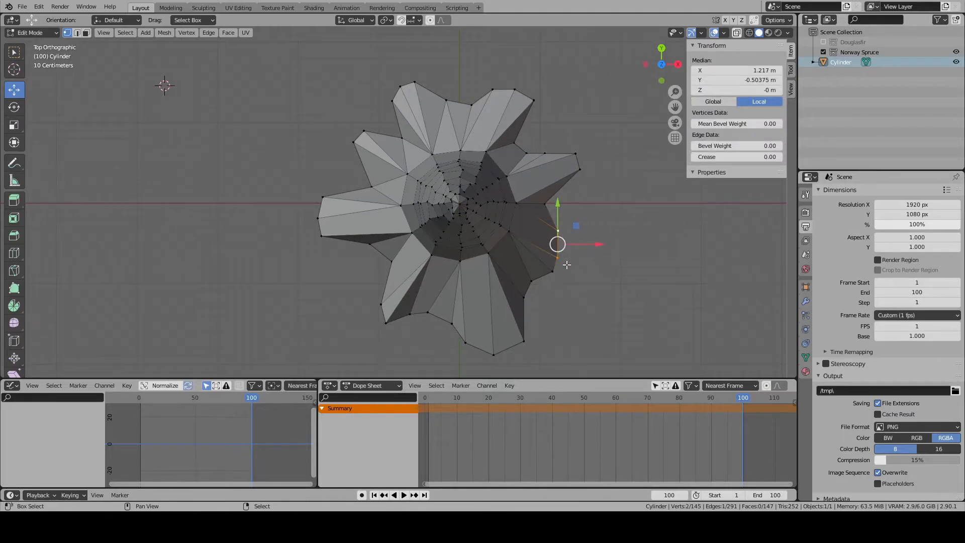
key("g")
left_click(597, 270)
key("alt+a")
right_click(560, 274)
key("g")
left_click(554, 267)
key("alt+a")
right_click(548, 298)
key("alt+a")
scroll(553, 282, "down", 3)
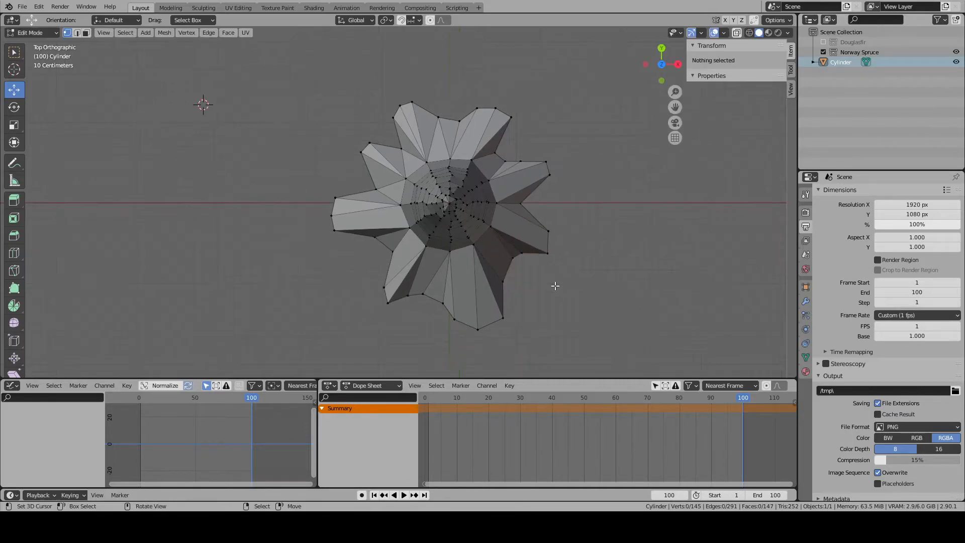
- Select the first seven adjacent edges of the horizontal ring where the root flare meets the trunk
scroll(544, 279, "up", 1)
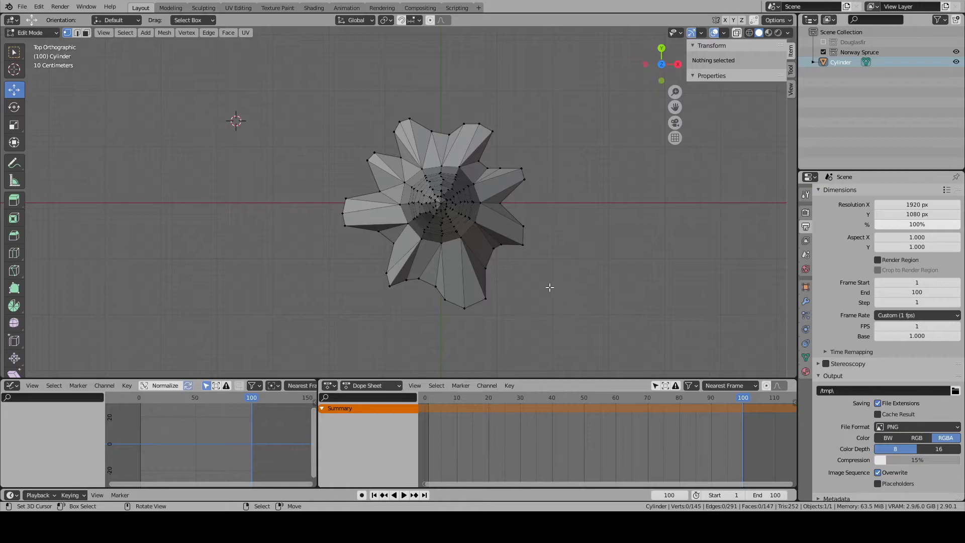
middle_click_drag(549, 287, 381, 171)
key("Tab")
middle_click_drag(520, 221, 461, 228)
key("Tab")
left_click(76, 32)
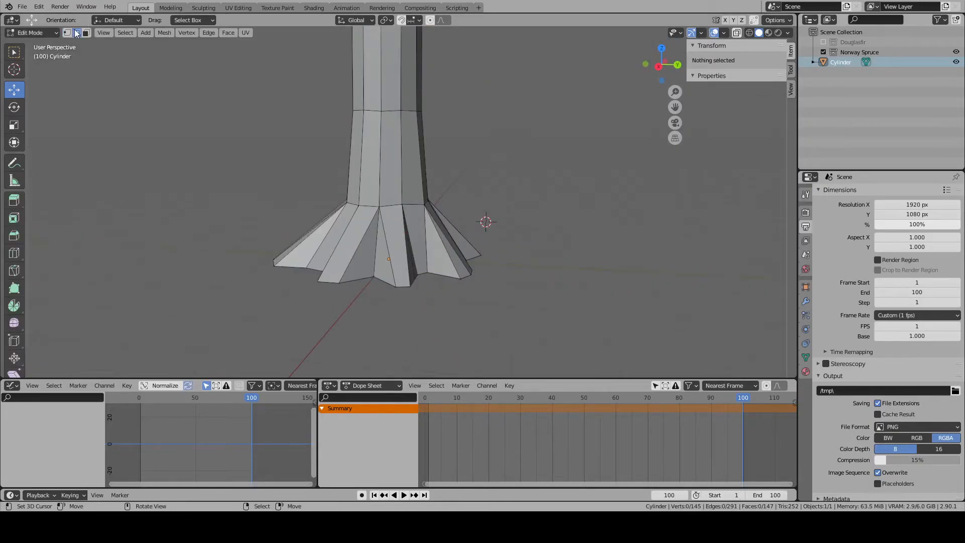
scroll(374, 206, "up", 1)
scroll(374, 206, "down", 1, "alt")
left_click(374, 206, "alt")
left_click(400, 205, "shift")
middle_click_drag(400, 206, 352, 213)
right_click(390, 220, "shift")
right_click(367, 204, "shift")
right_click(388, 202, "shift")
middle_click_drag(432, 203, 404, 207)
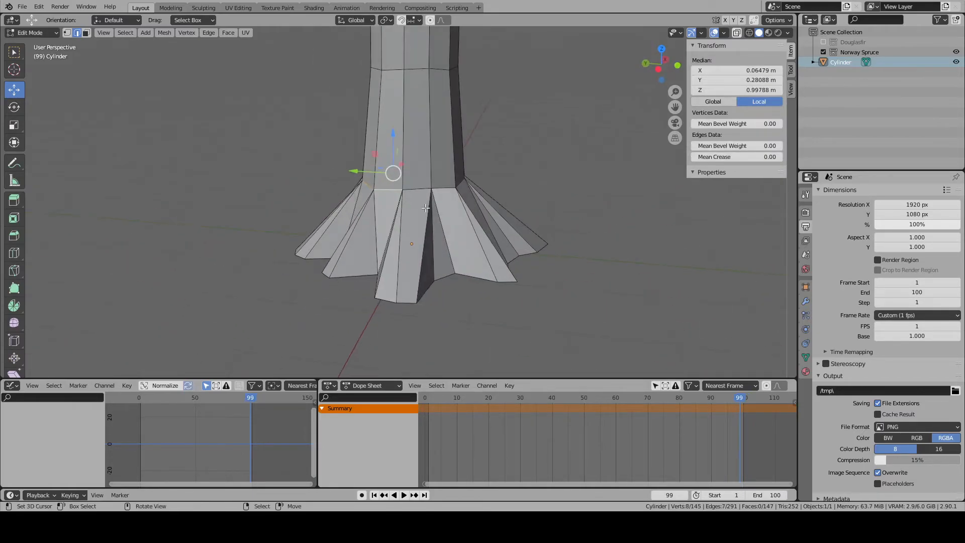
- Add the remaining edges to close the ring above the root flare, and scale it up by about 1.17
scroll(404, 208, "up", 1)
right_click(421, 187, "shift")
right_click(451, 187, "shift")
scroll(472, 194, "up", 1)
middle_click_drag(518, 202, 455, 206)
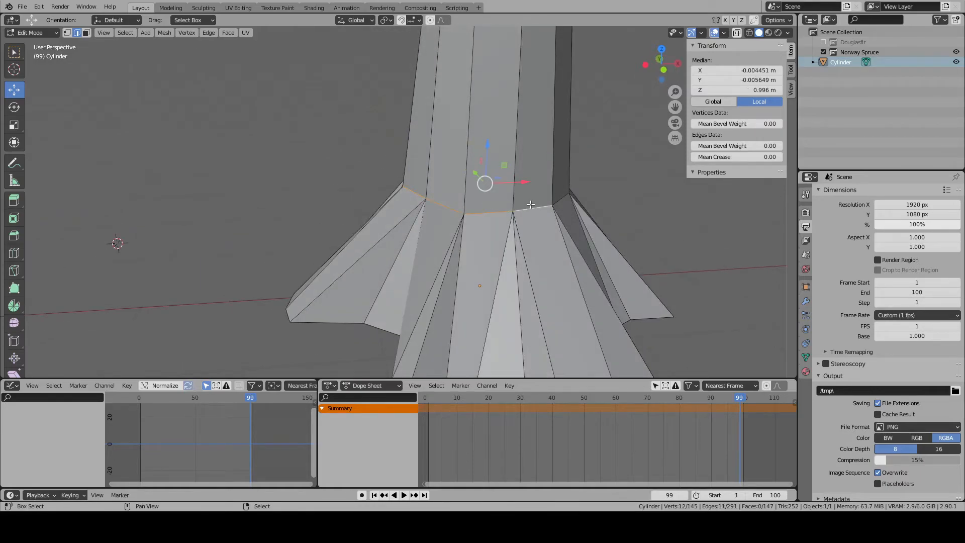
middle_click_drag(530, 204, 433, 203)
key("s")
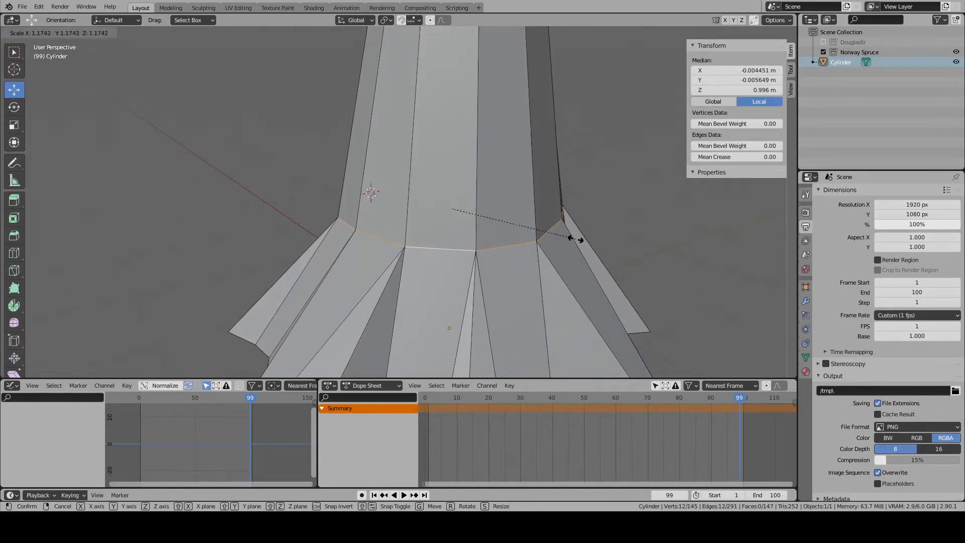
left_click(572, 237)
scroll(453, 229, "down", 5)
- Raise the edge ring above the root flare along the trunk
key("Tab")
key("Tab")
scroll(449, 210, "up", 3)
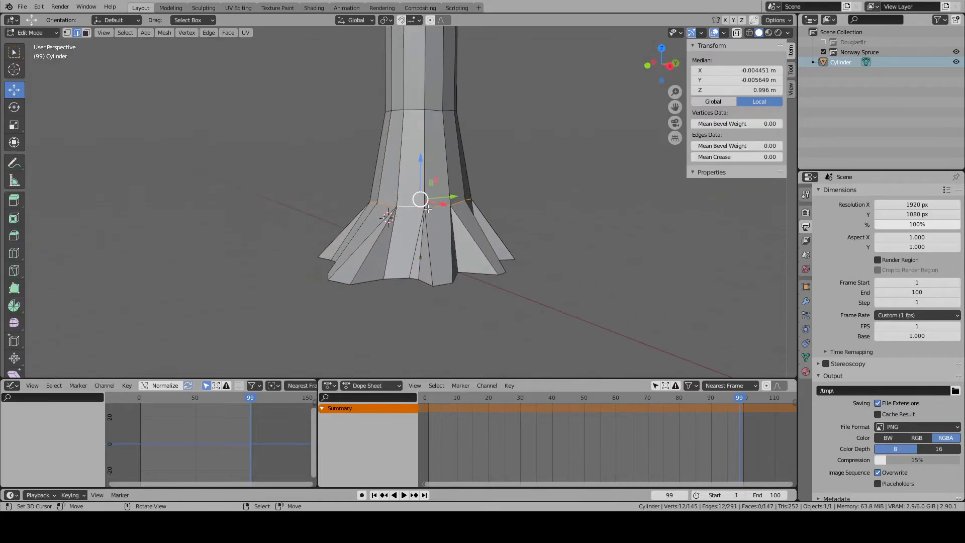
key("g")
left_click(424, 158)
key("alt+a")
scroll(443, 174, "down", 4)
key("Tab")
middle_click_drag(551, 225, 452, 234)
key("alt+a")
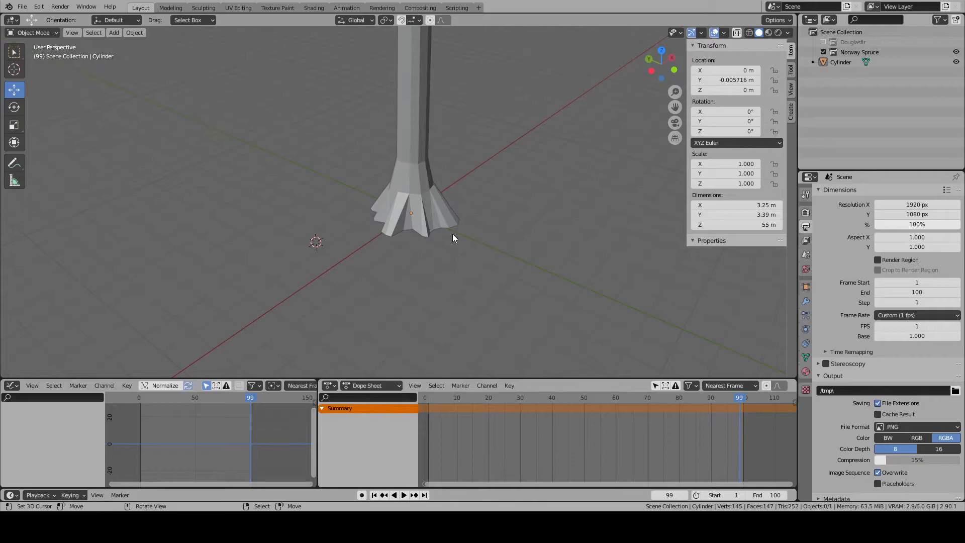
- Delete the quad face in the hollow between the -X root and the neighbouring -X/-Y root
scroll(516, 179, "up", 6)
middle_click_drag(495, 211, 458, 257)
left_click(442, 264)
key("Tab")
right_click(433, 262)
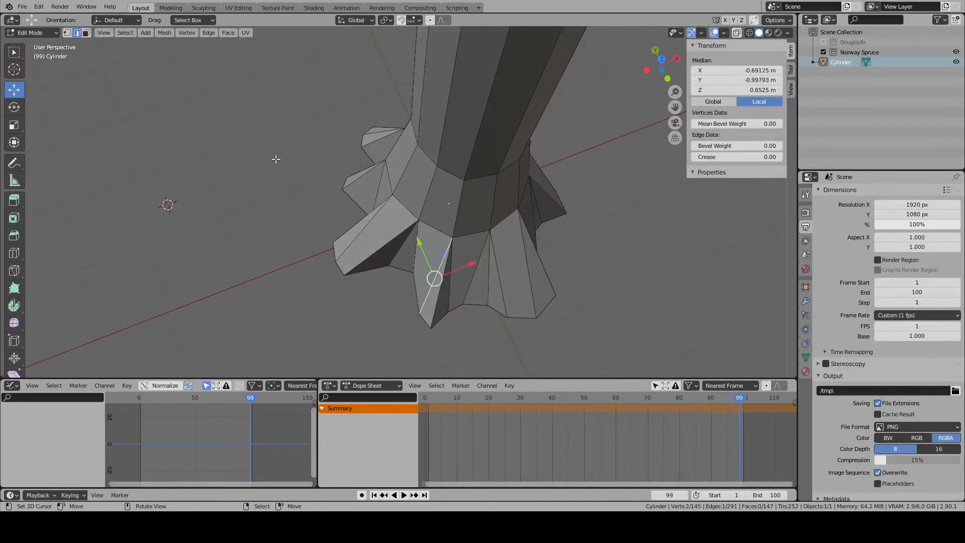
left_click(87, 33)
middle_click_drag(458, 288, 468, 226)
right_click(465, 224)
key("x")
left_click(467, 217)
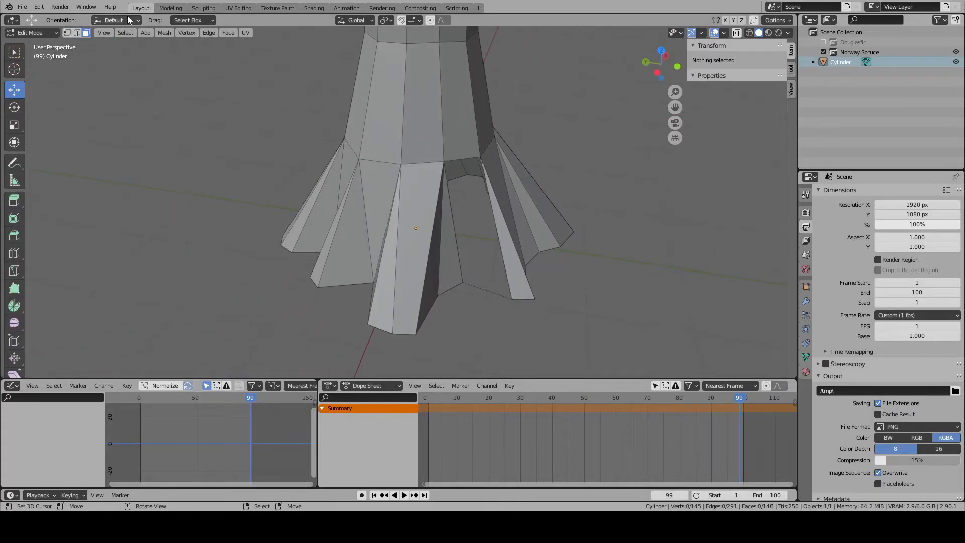
- Fill the gap on the -X/-Y side with two triangular faces
right_click(458, 216)
right_click(463, 164, "shift")
key("f")
right_click(472, 222)
right_click(497, 232, "shift")
key("f")
key("alt+a")
middle_click_drag(496, 233, 435, 257)
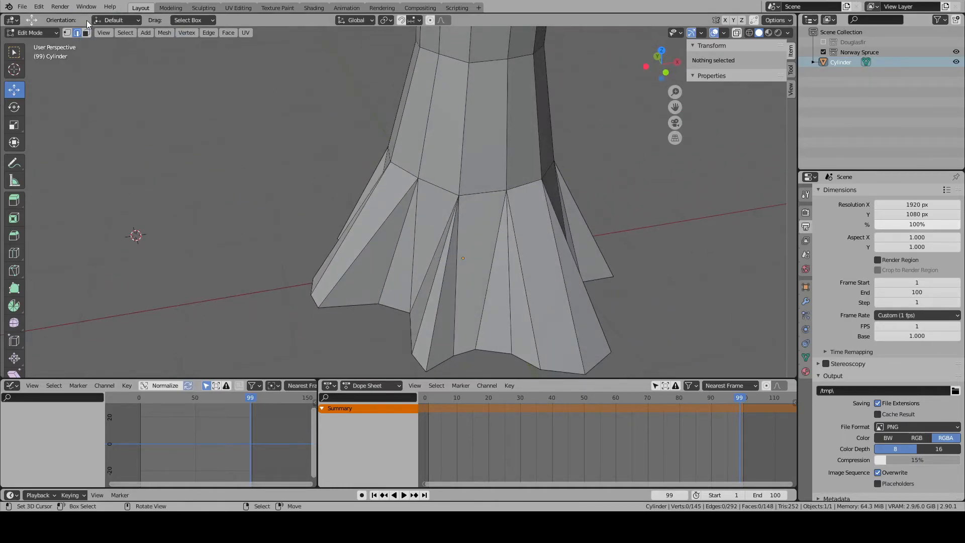
- Delete the quad face between the two roots on the -Y side, and fill the gap with two triangular faces
right_click(457, 248)
key("x")
left_click(479, 246)
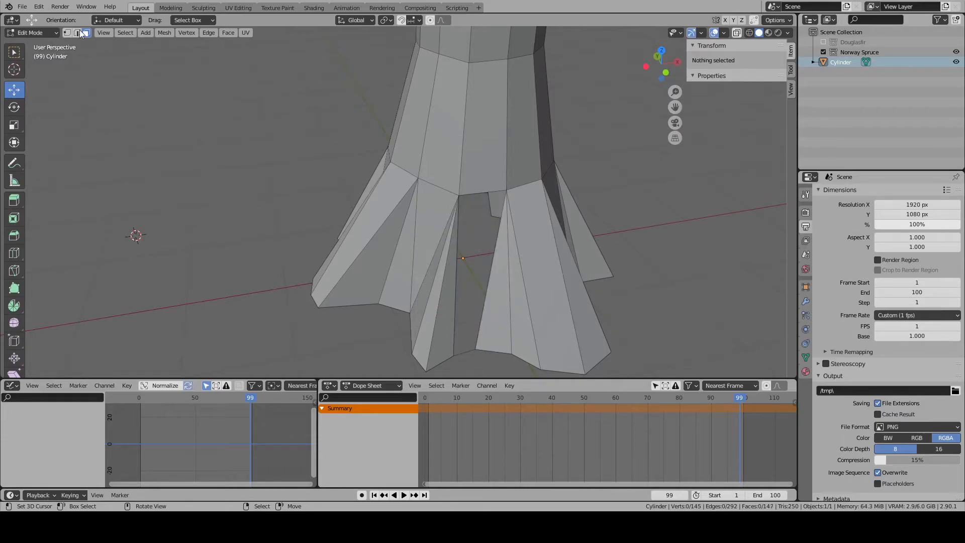
right_click(458, 331)
right_click(463, 351, "shift")
key("f")
right_click(470, 321)
right_click(484, 311, "shift")
key("f")
key("alt+a")
middle_click_drag(509, 312, 218, 111)
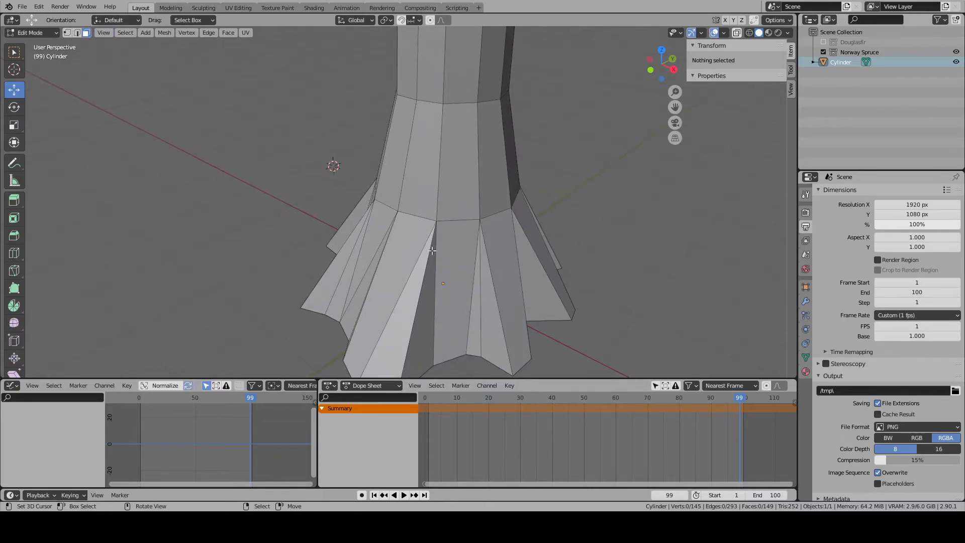
- Delete the quad face between the roots on the +X/-Y side, and fill the gap with two triangular faces
right_click(463, 278)
key("x")
left_click(463, 277)
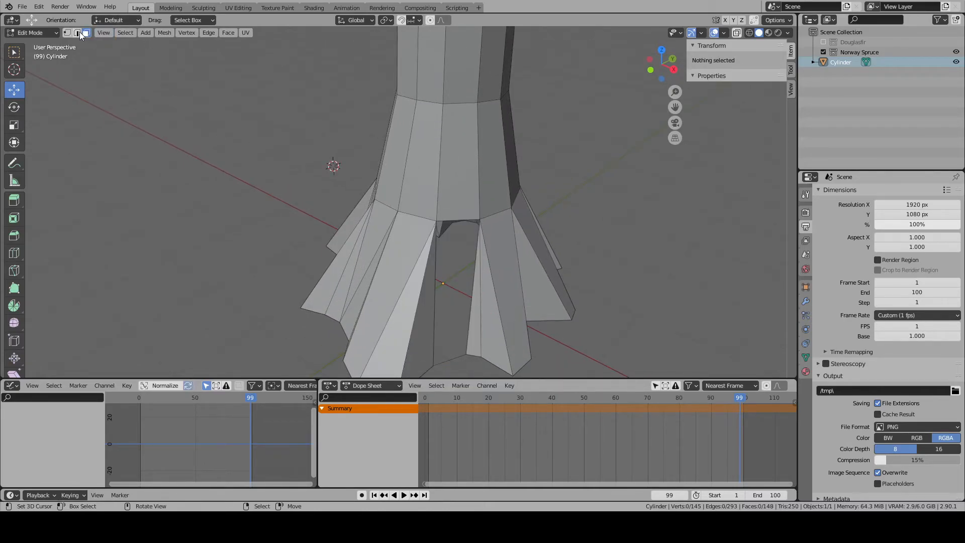
right_click(425, 313)
right_click(430, 313)
key("alt+a")
right_click(451, 355)
right_click(436, 347, "shift")
key("f")
right_click(455, 318)
right_click(472, 315, "shift")
key("f")
key("alt+a")
middle_click_drag(505, 315, 547, 315)
- Examine the root flares and the full trunk, checking a ring of trunk faces partway up
scroll(528, 311, "down", 4)
middle_click_drag(379, 282, 511, 310)
scroll(437, 297, "down", 10)
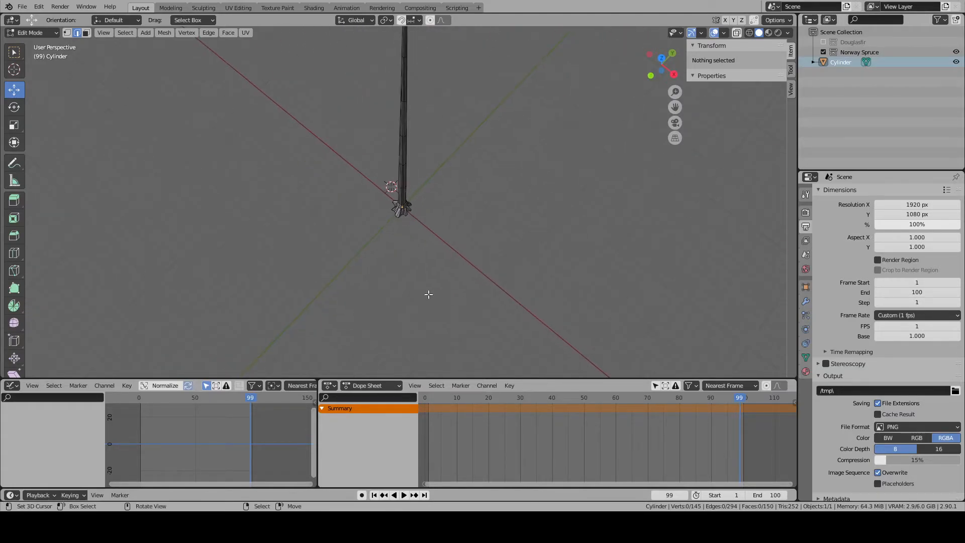
middle_click_drag(414, 252, 474, 216)
scroll(483, 218, "up", 5)
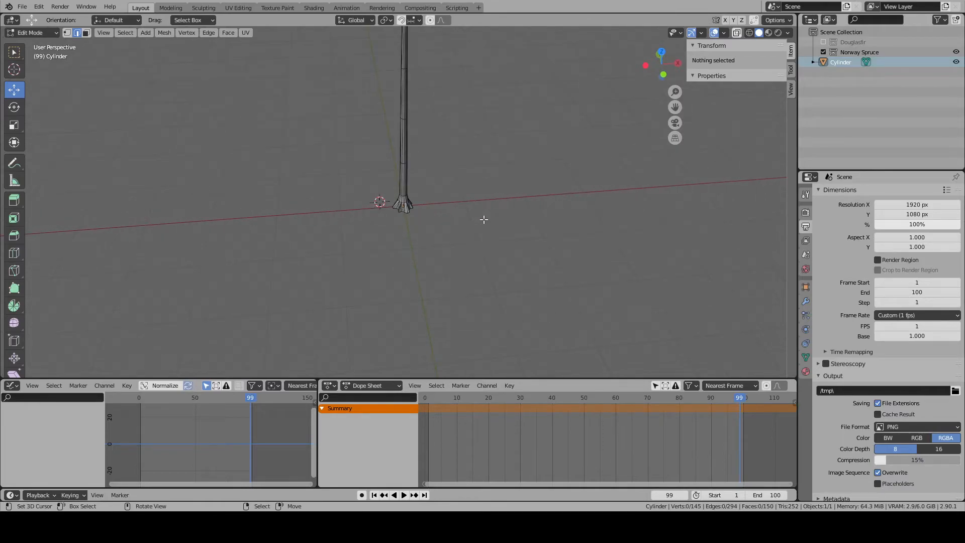
left_click(86, 32)
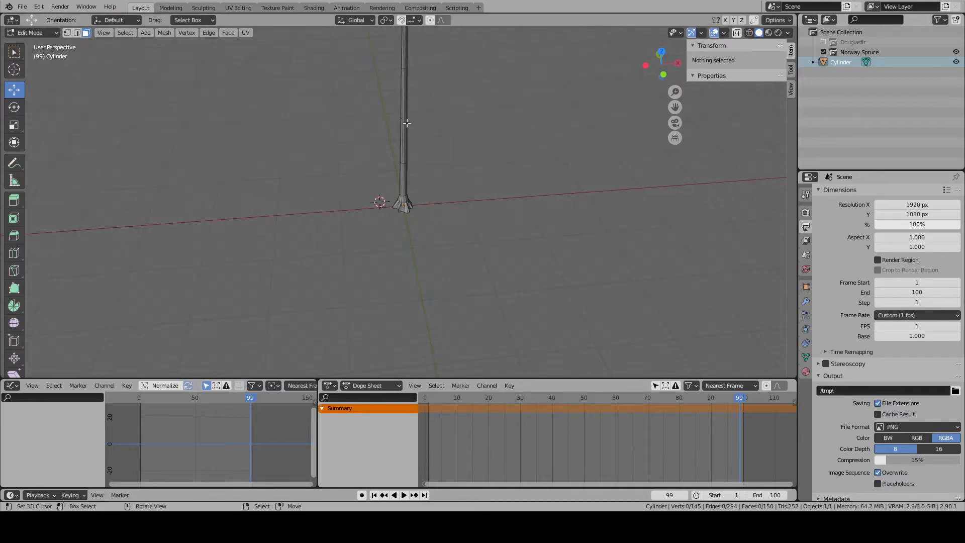
left_click(401, 123)
scroll(401, 119, "up", 5)
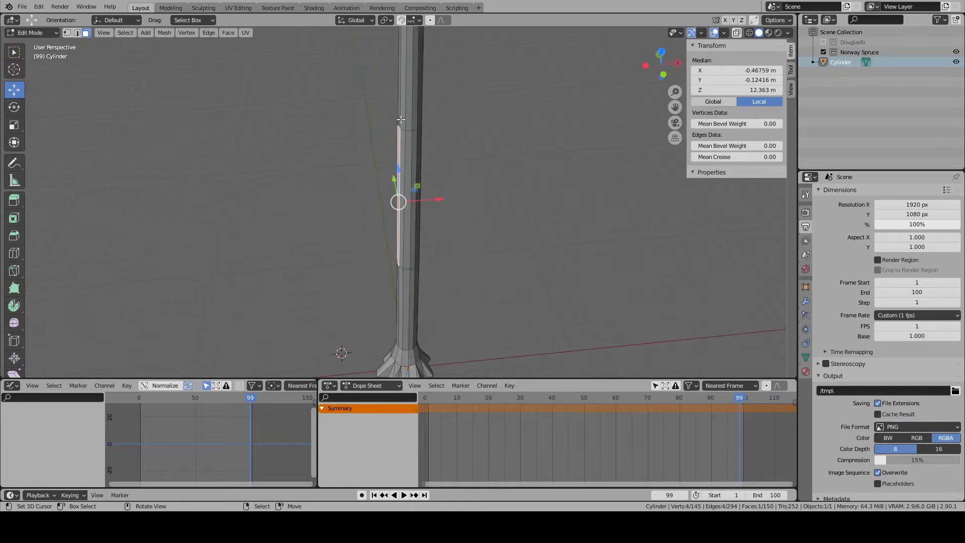
scroll(401, 120, "down", 4)
right_click(411, 107, "alt")
scroll(412, 111, "up", 1, "alt")
key("KP_Decimal")
scroll(413, 131, "down", 6)
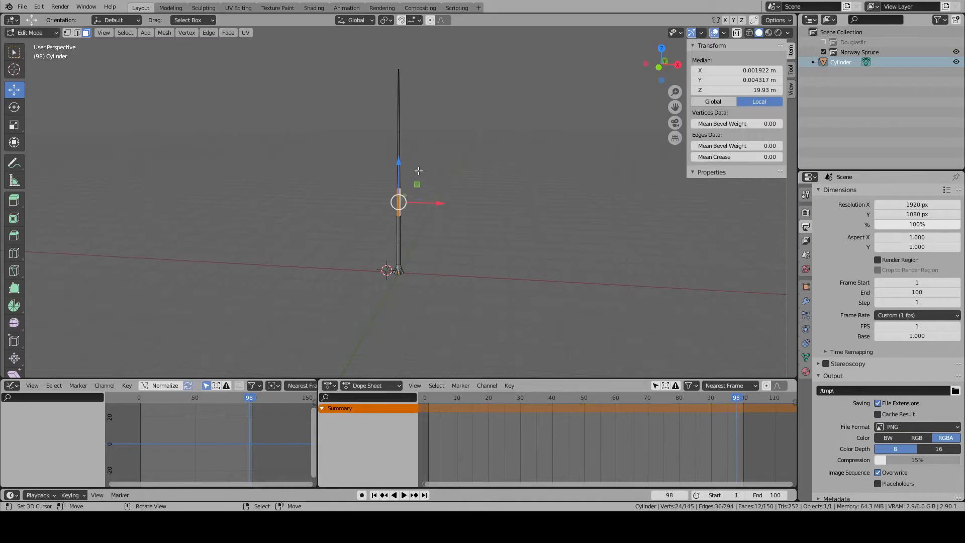
scroll(418, 171, "up", 1)
- Snap the 3D cursor to the trunk's origin in Object Mode and add a cylinder with 3 vertices there
key("Tab")
key("shift+s")
left_click(408, 296)
key("shift+a")
mouse_move(409, 296)
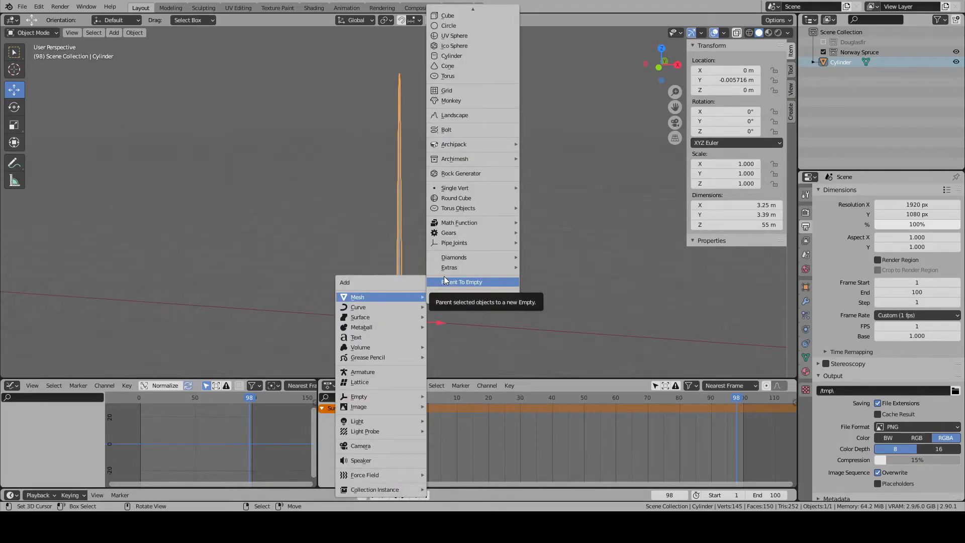
left_click(470, 56)
key("KP_Decimal")
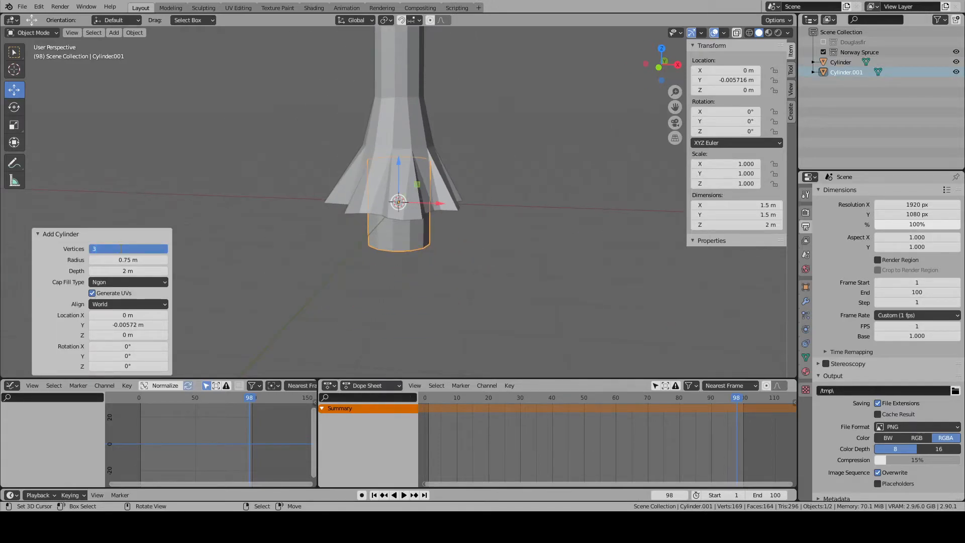
key("Return")
- Rotate the new prism's mesh in Edit Mode by 90° about Y and by 90° about X
key("Tab")
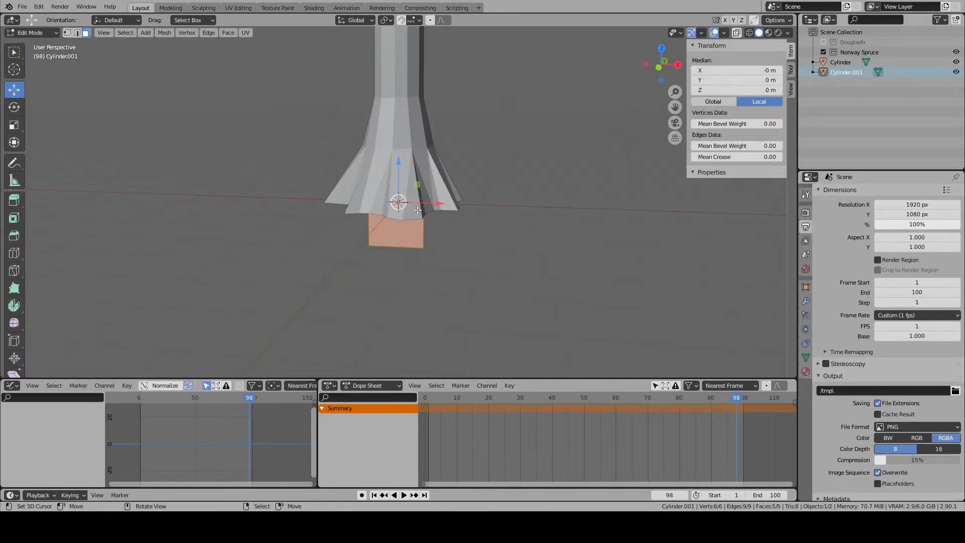
type("ry90")
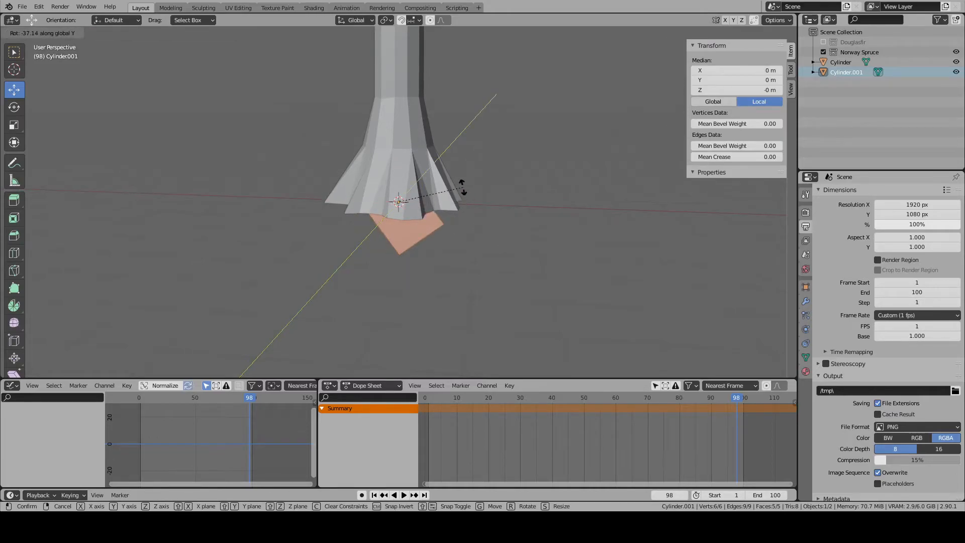
key("Return")
scroll(463, 187, "up", 3)
key("r")
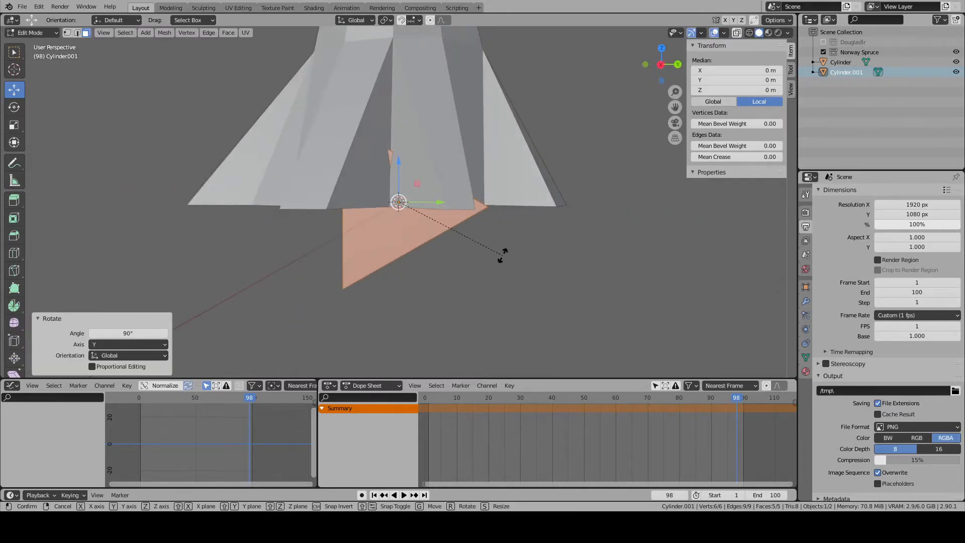
key("x")
type("90")
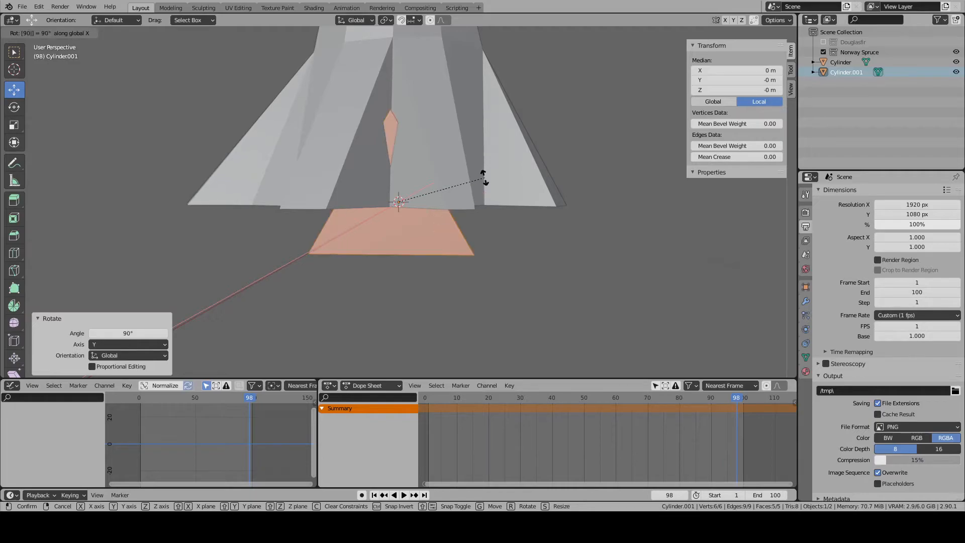
key("Return")
- Delete the triangular face at the prism's -X end
middle_click_drag(530, 221, 466, 162)
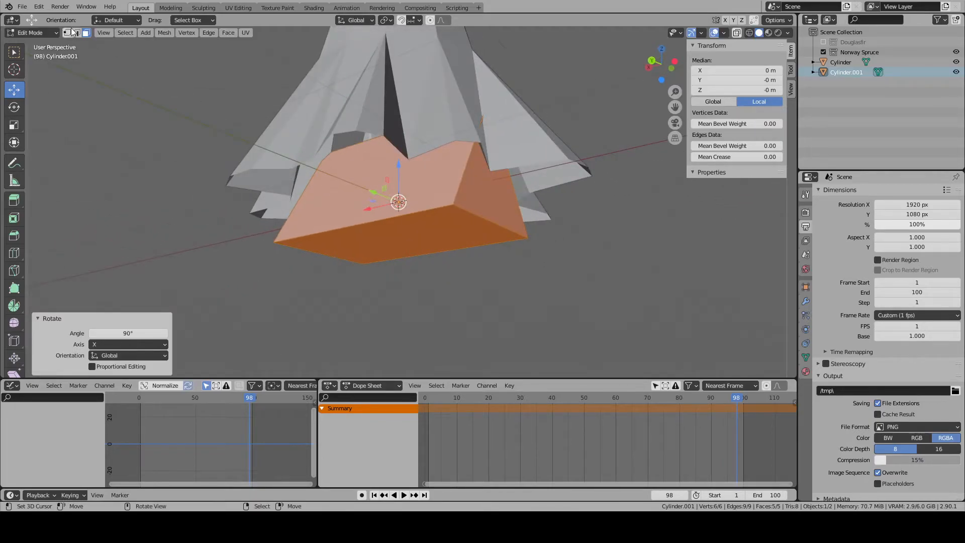
right_click(511, 218)
key("x")
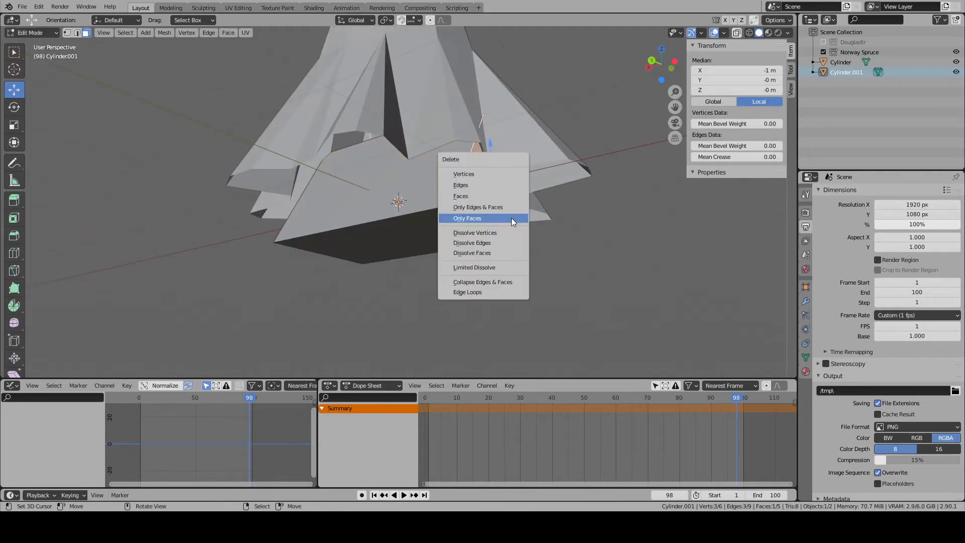
left_click(486, 195)
- Select the entire prism and move it 1 m along X so its open end sits at the trunk's centre
key("k")
key("Escape")
key("l")
key("KP_3")
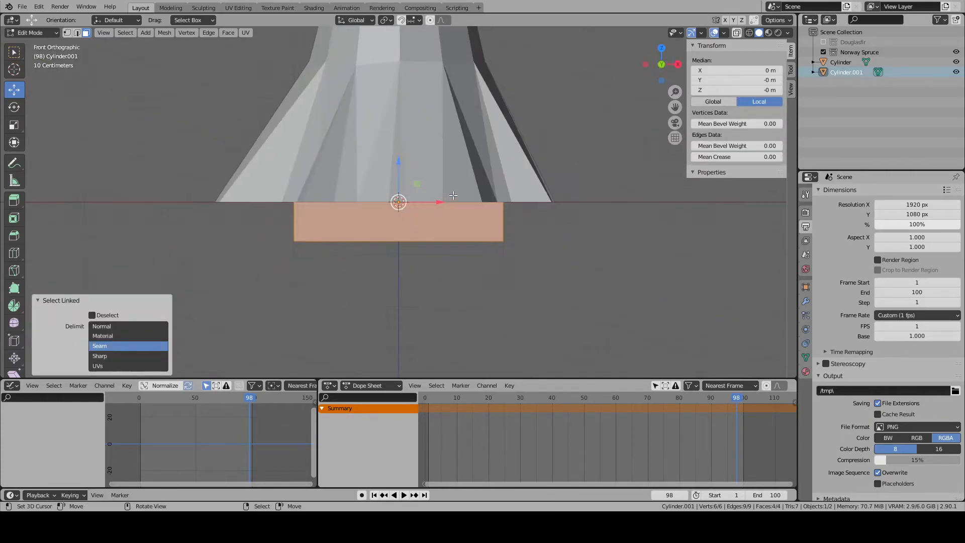
key("KP_1")
key("g")
left_click(503, 200)
middle_click_drag(502, 201, 373, 224)
key("KP_1")
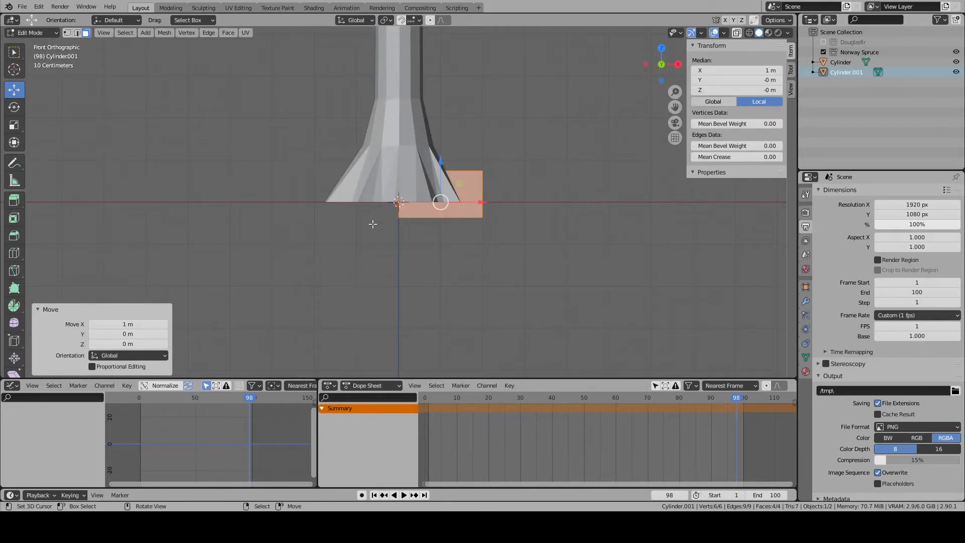
- Rotate the prism's +X end face by -15.5° in front view and move it to about X 1.74 m, Z 0.24 m
scroll(373, 223, "up", 6)
scroll(446, 209, "down", 3)
middle_click_drag(166, 90, 476, 206)
left_click(475, 207)
key("KP_1")
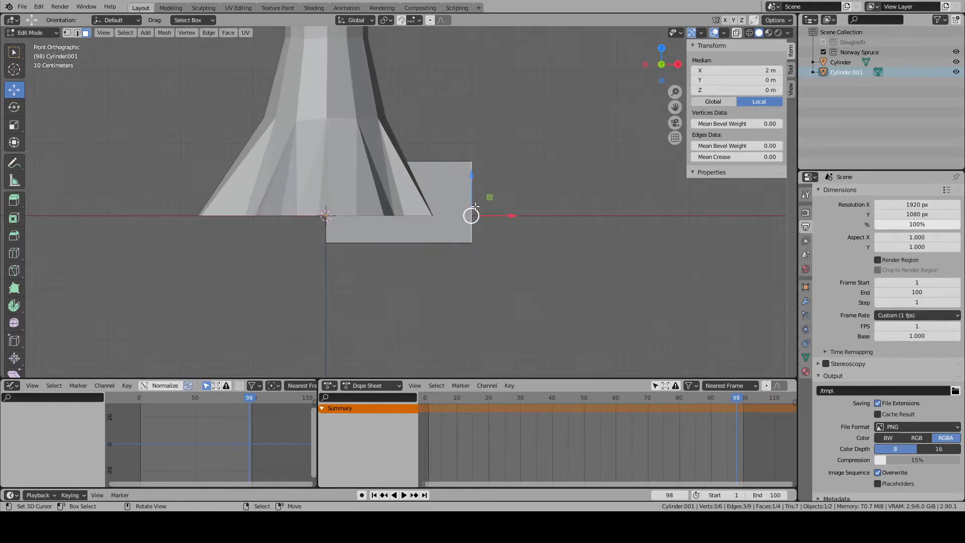
key("r")
left_click(555, 217)
key("g")
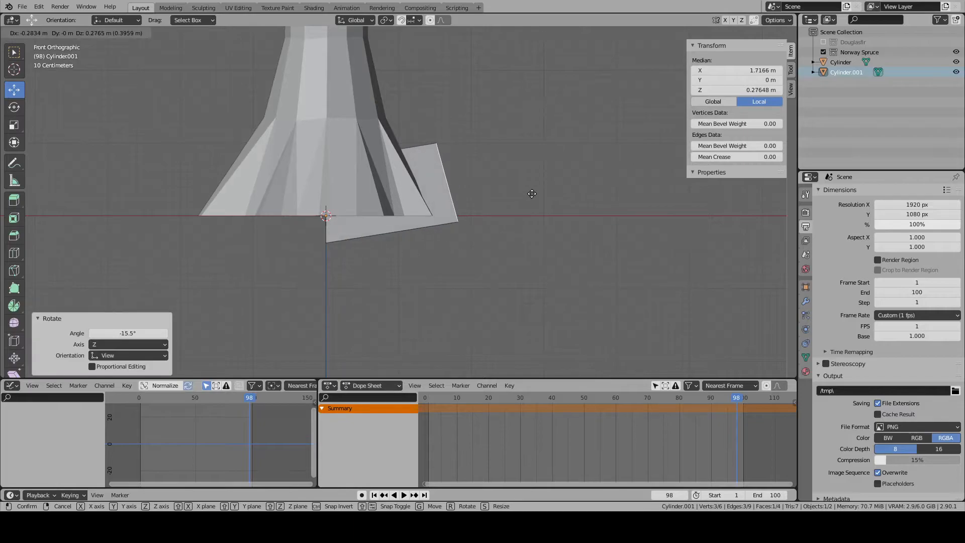
left_click(534, 196)
- Select all linked geometry of the prism and set the transform pivot point to Individual Origins
key("ctrl+l")
middle_click_drag(352, 238, 547, 267)
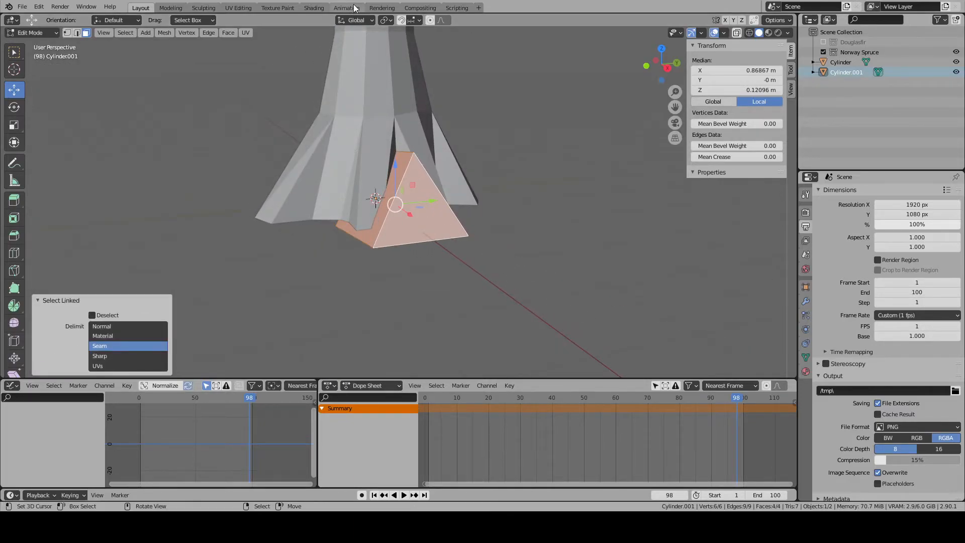
left_click(386, 20)
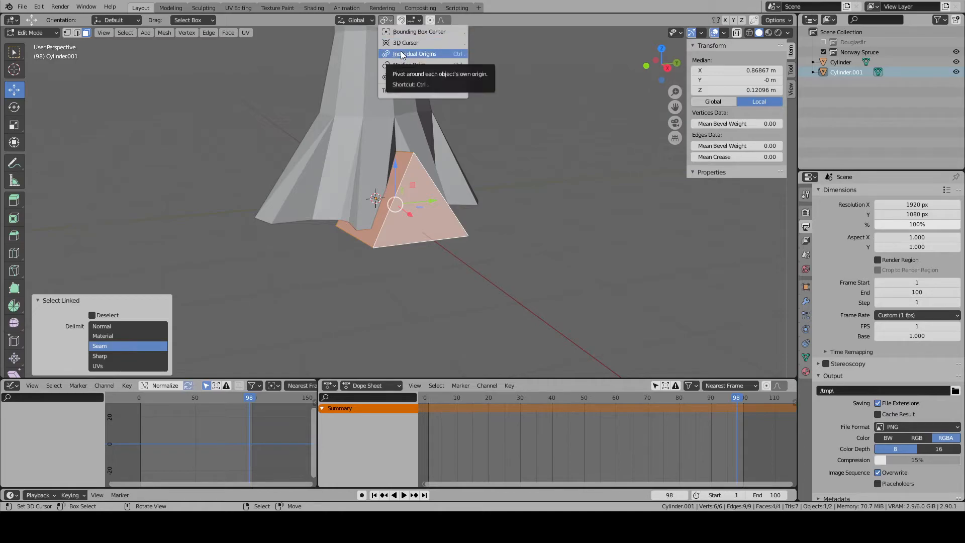
left_click(402, 54)
- Select the edge loops around both triangular ends of the prism and scale each down to about 0.4
left_click(420, 229)
right_click(424, 230)
right_click(423, 230, "shift")
right_click(423, 228)
middle_click_drag(353, 254, 360, 232)
key("2")
right_click(342, 222, "alt")
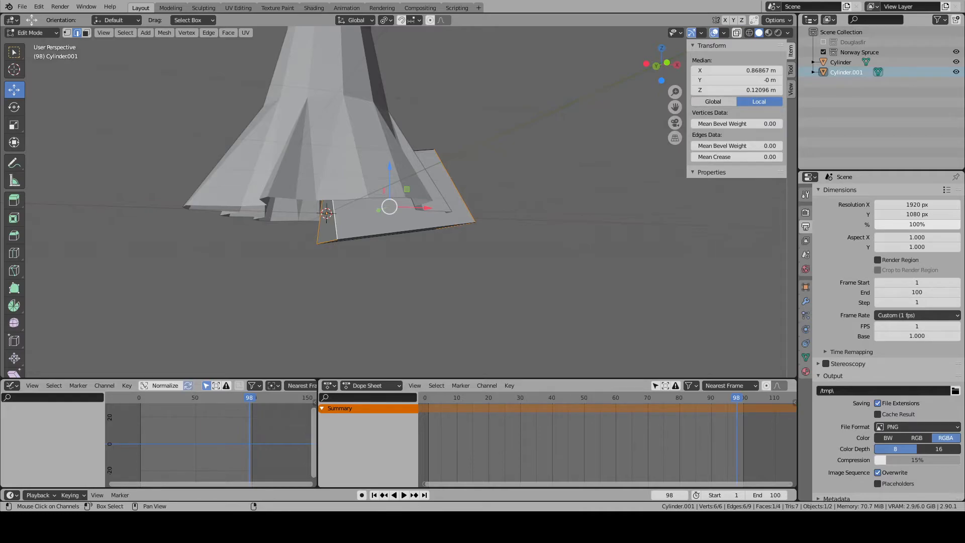
scroll(521, 246, "up", 3)
middle_click_drag(526, 238, 452, 235)
right_click(434, 200)
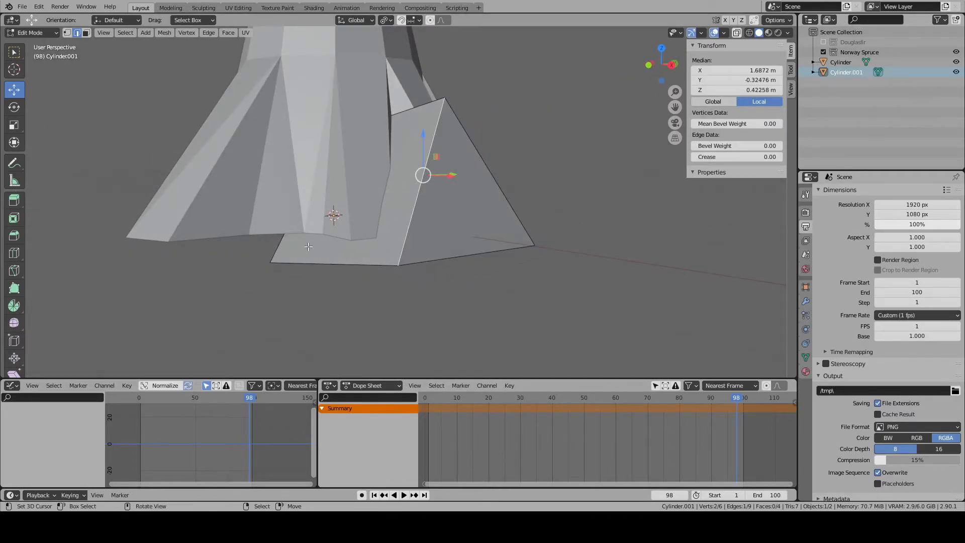
key("ctrl+alt+shift+m")
key("s")
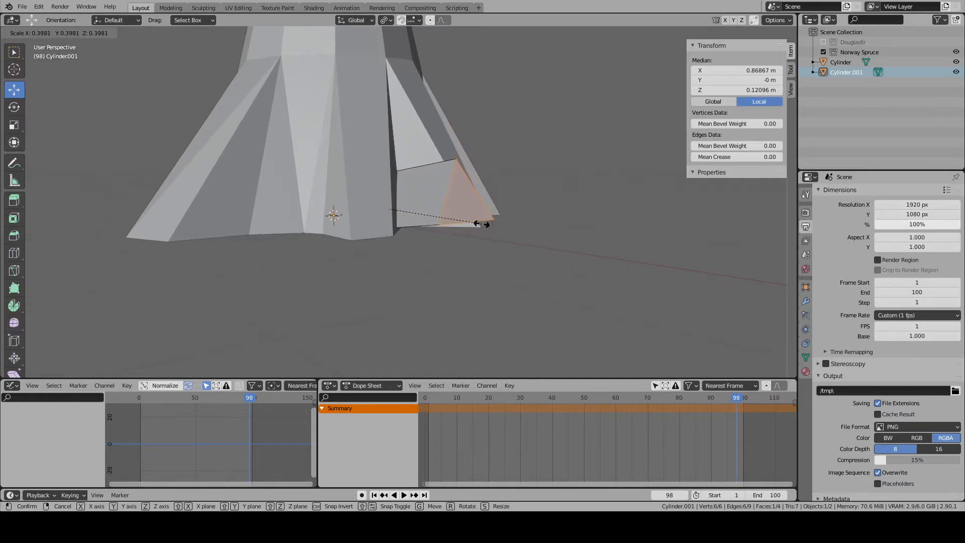
left_click(481, 222)
- Extrude the prism's outer end face into a branch segment, tilting and moving the new end to about X 3.45 m, Z 1 m
right_click(463, 196)
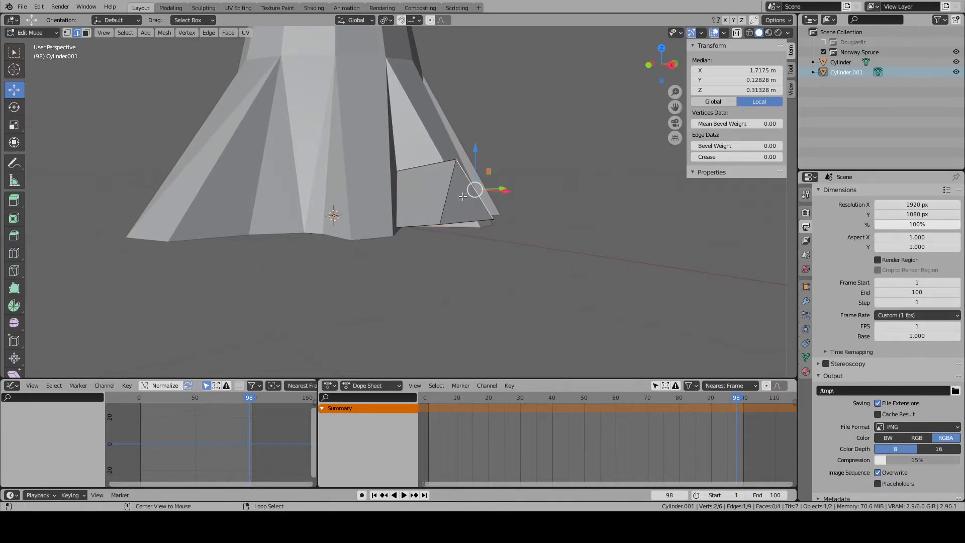
key("KP_1")
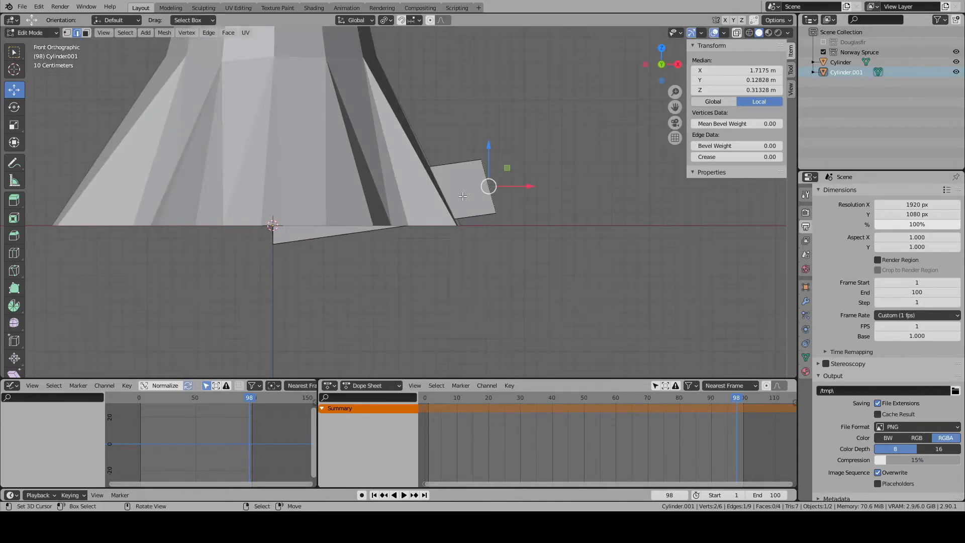
key("3")
middle_click_drag(463, 197, 316, 221)
right_click(351, 216)
key("KP_1")
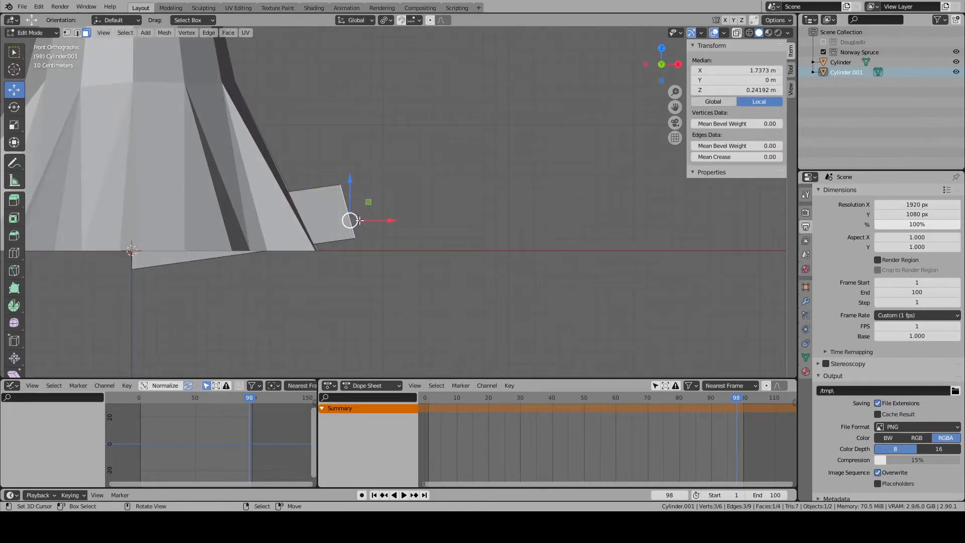
key("e")
left_click(603, 148)
key("r")
left_click(606, 193)
key("g")
left_click(602, 160)
middle_click_drag(593, 159, 594, 171, "shift")
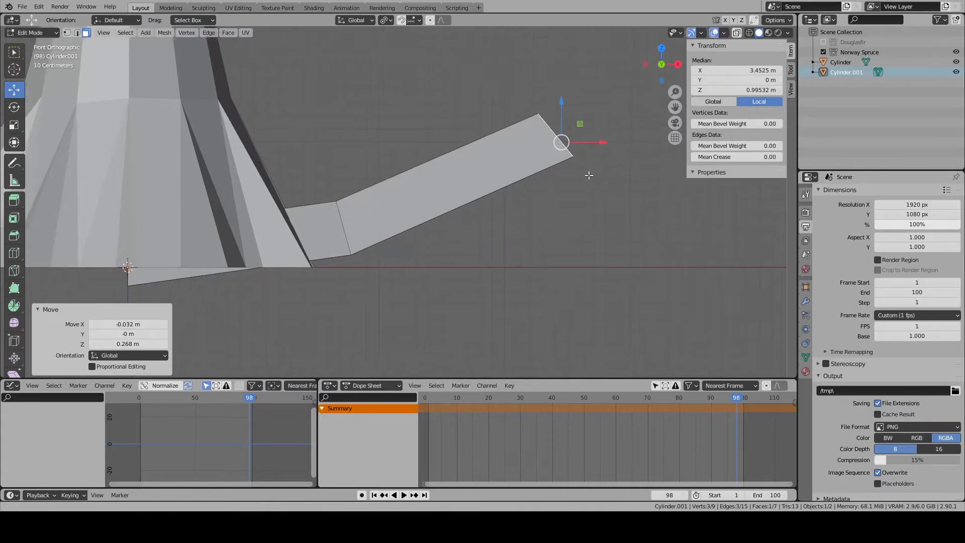
- Extrude the branch end by about 3.73 m, rotate it slightly and move it to about X 6.25 m, Z 4.09 m
scroll(594, 171, "down", 3)
key("e")
left_click(518, 129)
key("r")
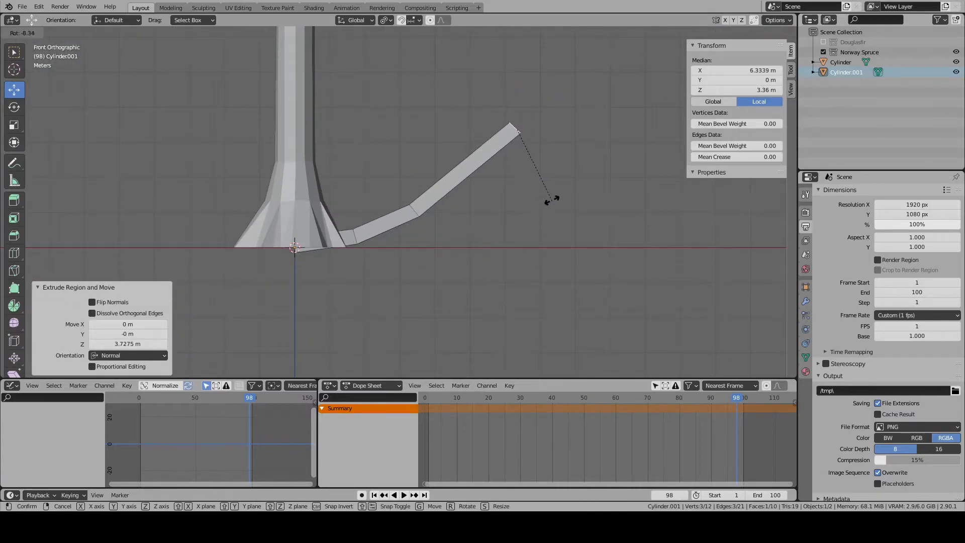
left_click(552, 200)
key("g")
left_click(533, 190)
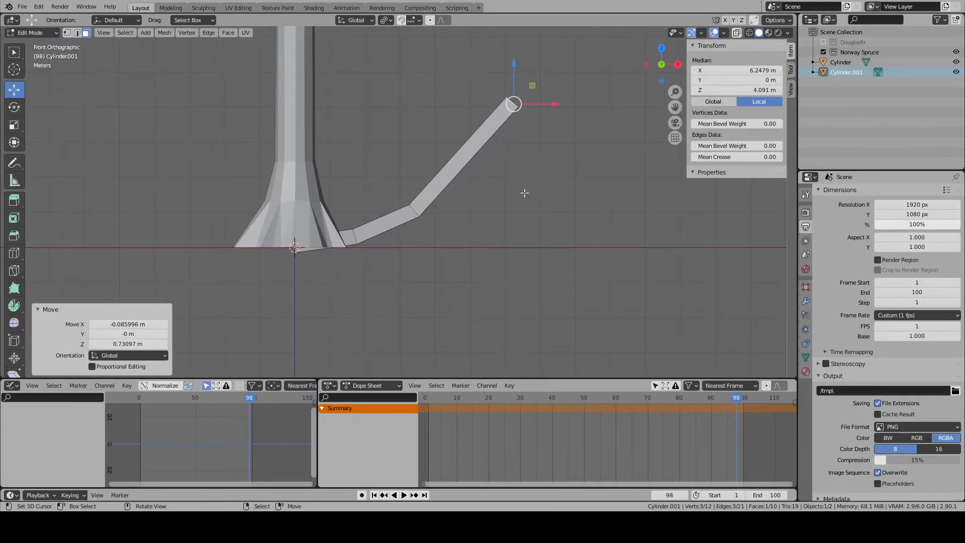
- Extrude the branch end about 2.25 m further, and lower the preceding cross-section to about X 5.95 m, Z 3.1 m
key("e")
left_click(575, 157)
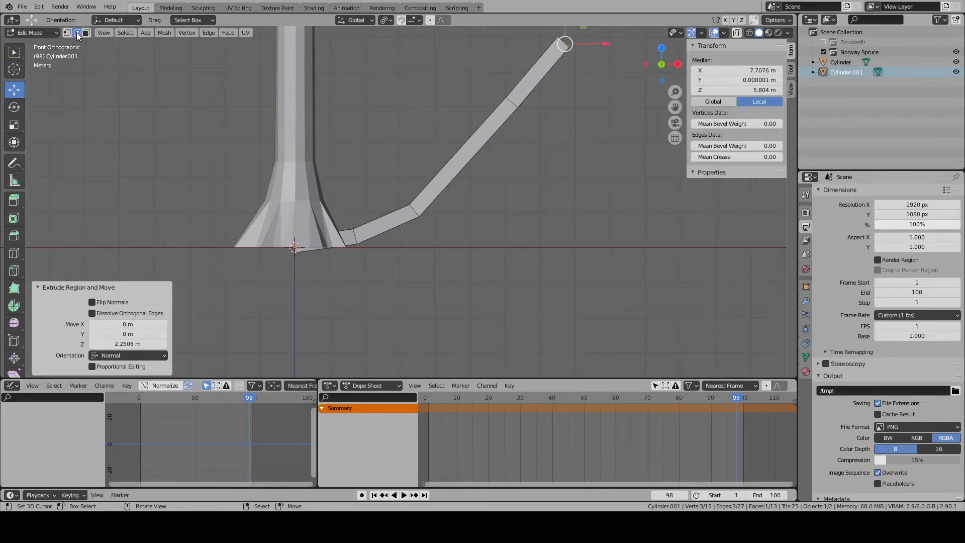
left_click(511, 103, "alt")
key("g")
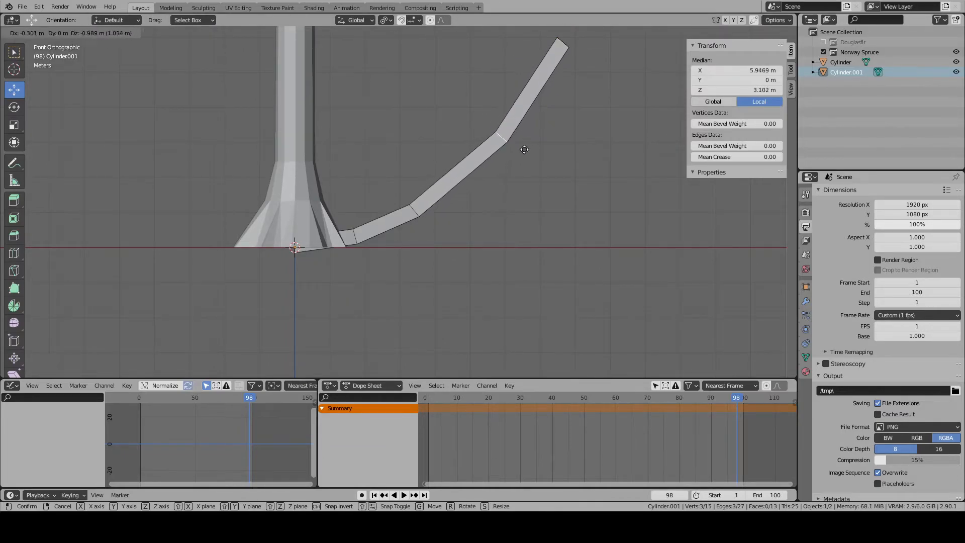
left_click(523, 151)
key("alt+a")
- Extrude another segment from the branch's end face to about X 8.66 m, Z 6.93 m and rotate its end by -21.1°
scroll(523, 152, "down", 6)
middle_click_drag(497, 217, 226, 103)
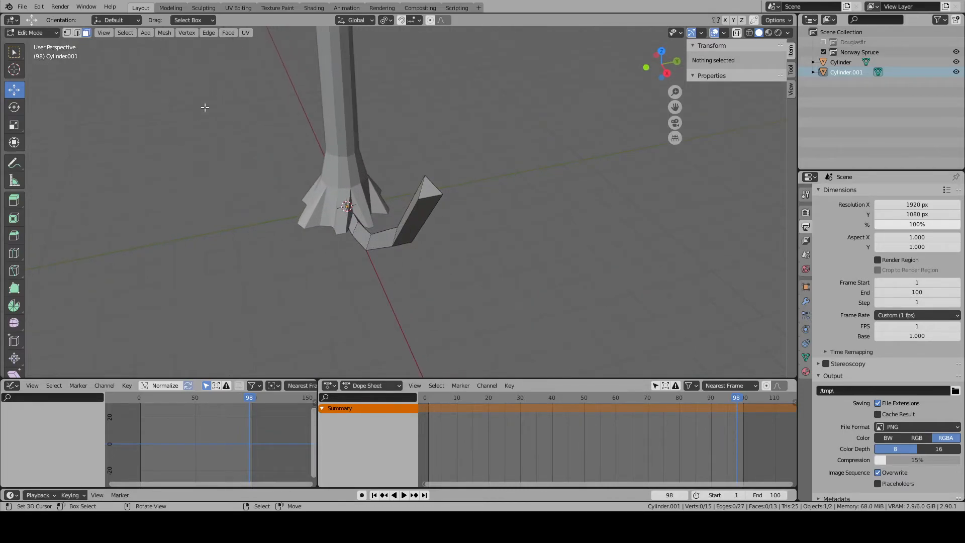
scroll(528, 144, "up", 3)
right_click(561, 135)
scroll(543, 150, "down", 3)
middle_click_drag(444, 212, 498, 190)
scroll(489, 206, "up", 3)
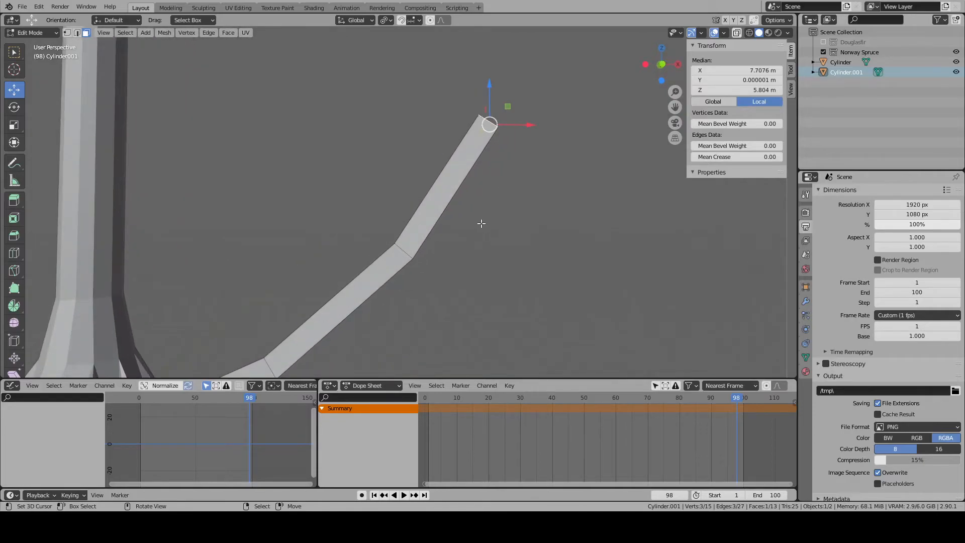
key("KP_1")
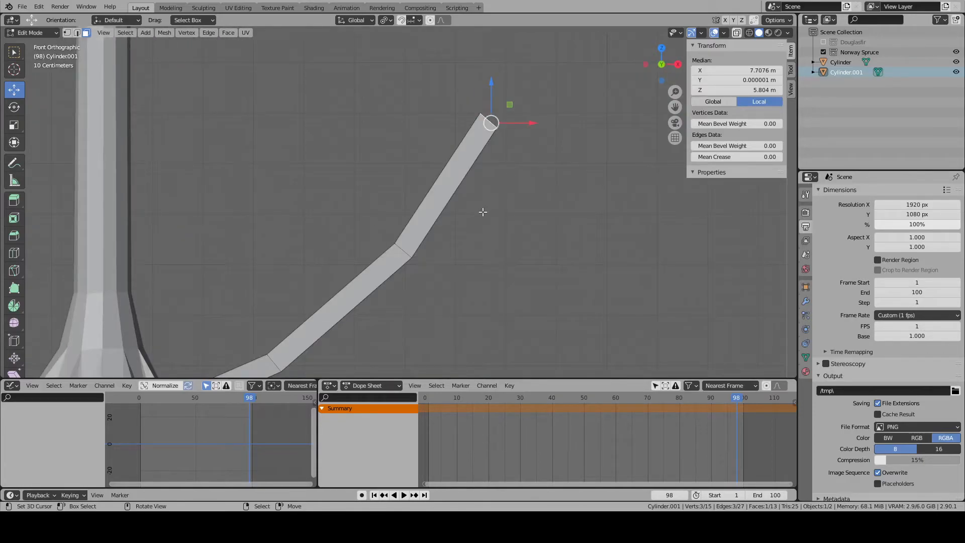
key("e")
left_click(564, 183)
key("r")
left_click(585, 141)
key("g")
right_click(550, 121)
- Merge the three vertices at the branch's outer end at their centre and raise the resulting tip
key("w")
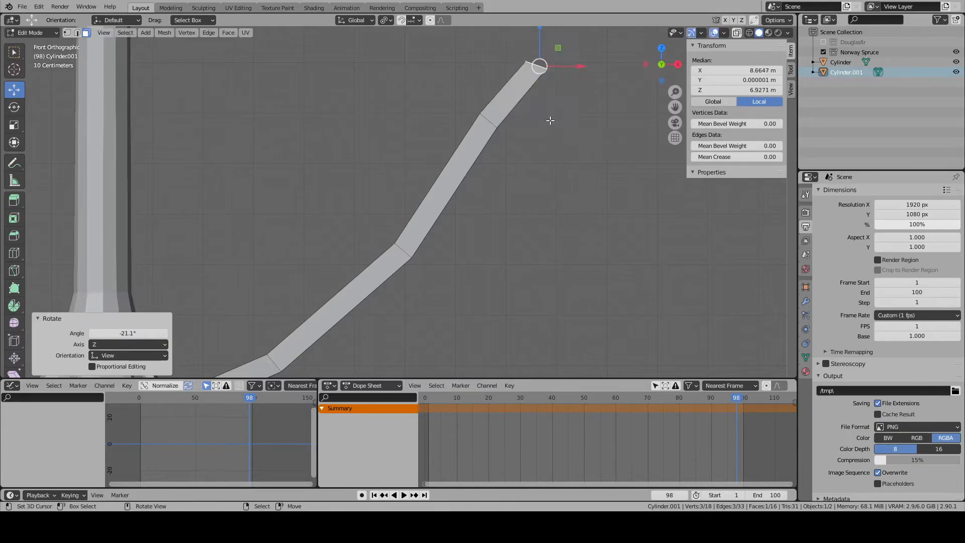
left_click(69, 33)
key("w")
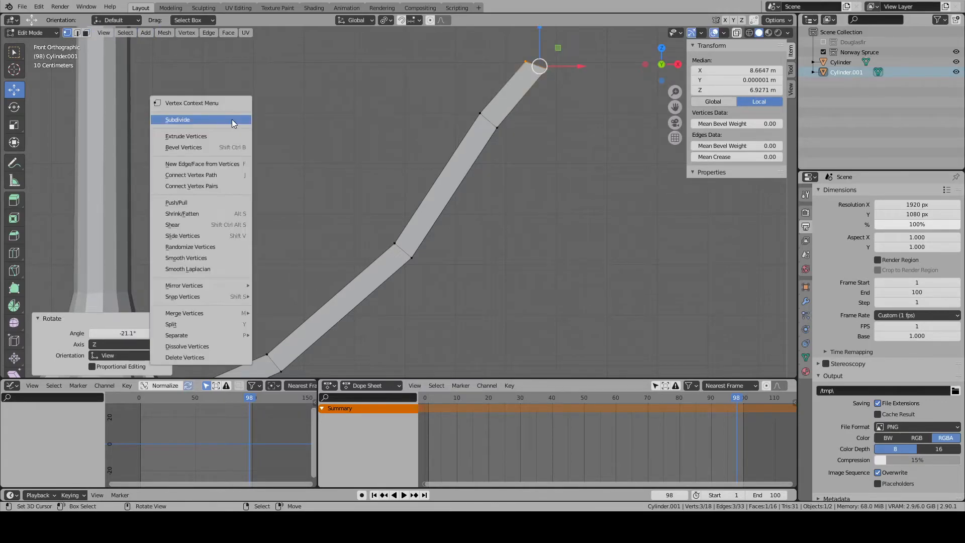
mouse_move(194, 313)
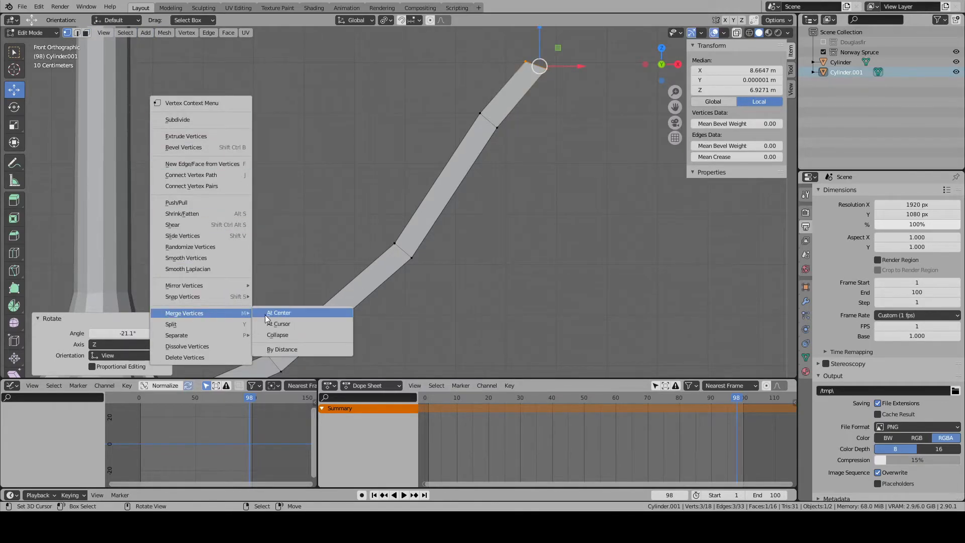
left_click(297, 314)
key("g")
left_click(583, 102)
key("alt+a")
scroll(515, 101, "down", 1)
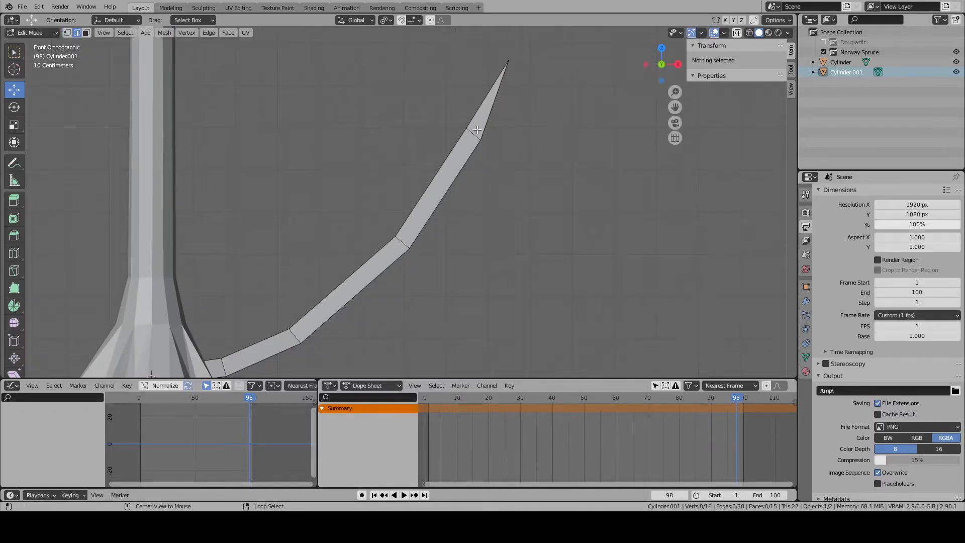
- Scale down the branch's three outer cross-sections one after another so the branch tapers towards its tip
right_click(476, 134, "alt")
key("s")
left_click(519, 145)
right_click(401, 243, "alt")
key("s")
left_click(446, 255)
right_click(297, 338, "alt")
key("s")
left_click(374, 327)
key("alt+a")
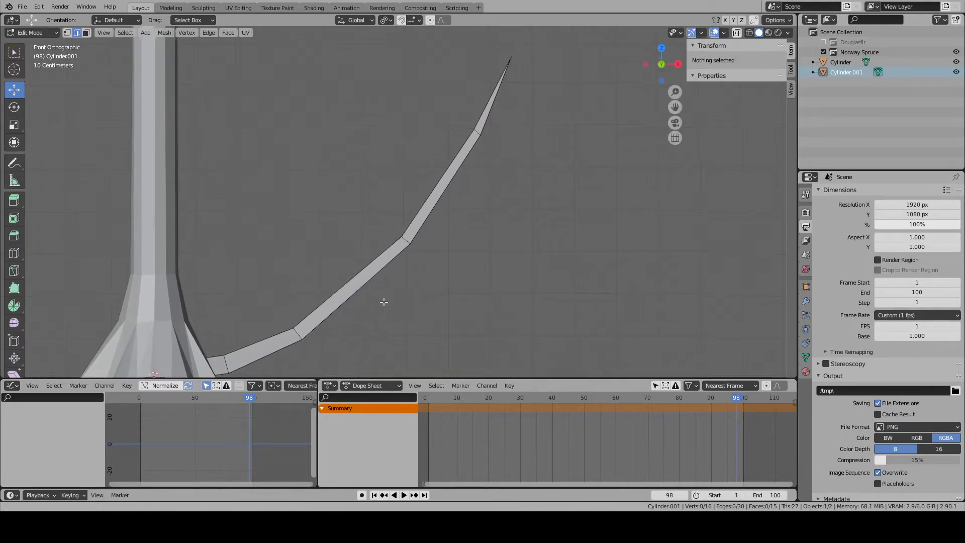
- Resize the branch's base cross-section at the trunk's centre, scaling it by 1.271 and again by 0.953
middle_click_drag(375, 313, 472, 246, "shift")
right_click(250, 319, "alt")
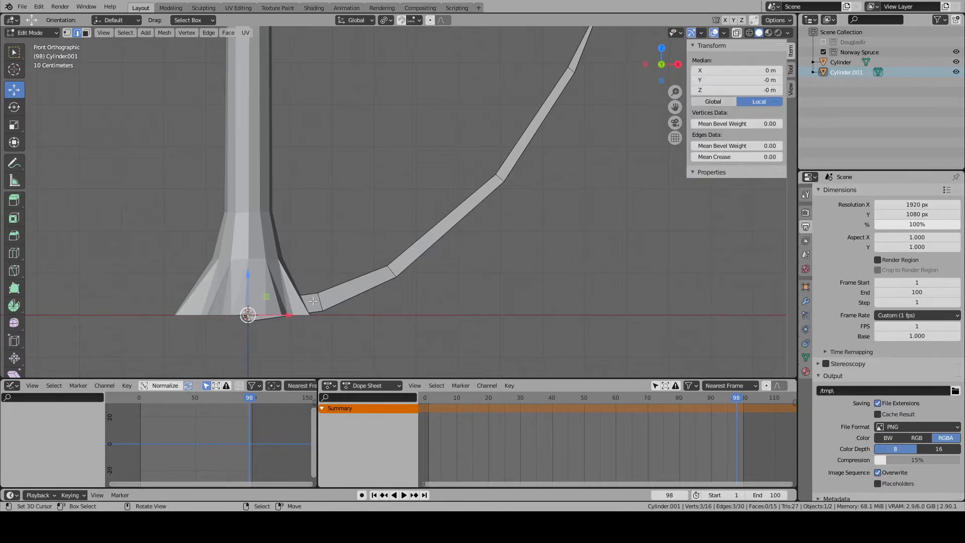
key("KP_Decimal")
key("s")
left_click(573, 267)
scroll(573, 259, "down", 5)
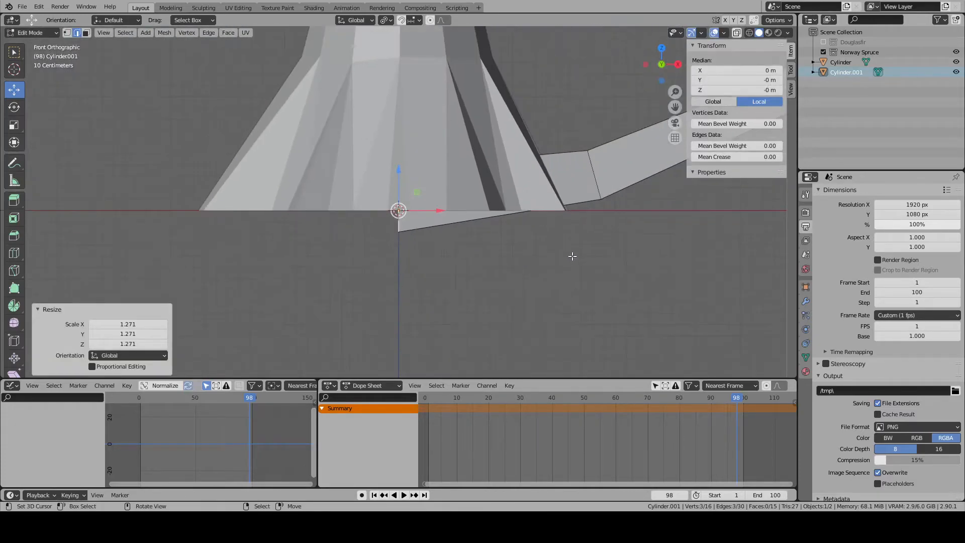
key("s")
left_click(494, 265)
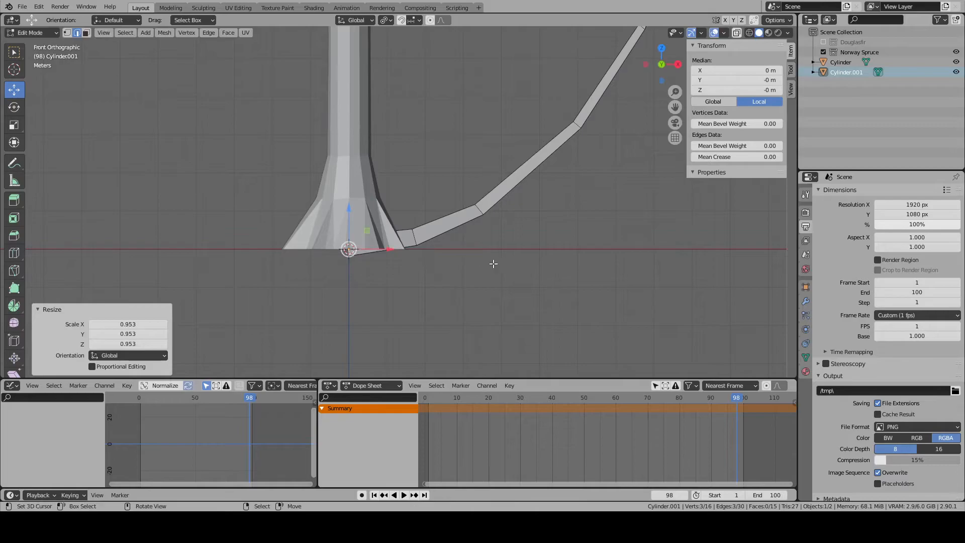
scroll(491, 251, "down", 4)
- Assign the existing "branch" material to the branch object
middle_click_drag(487, 243, 518, 274)
left_click(87, 33)
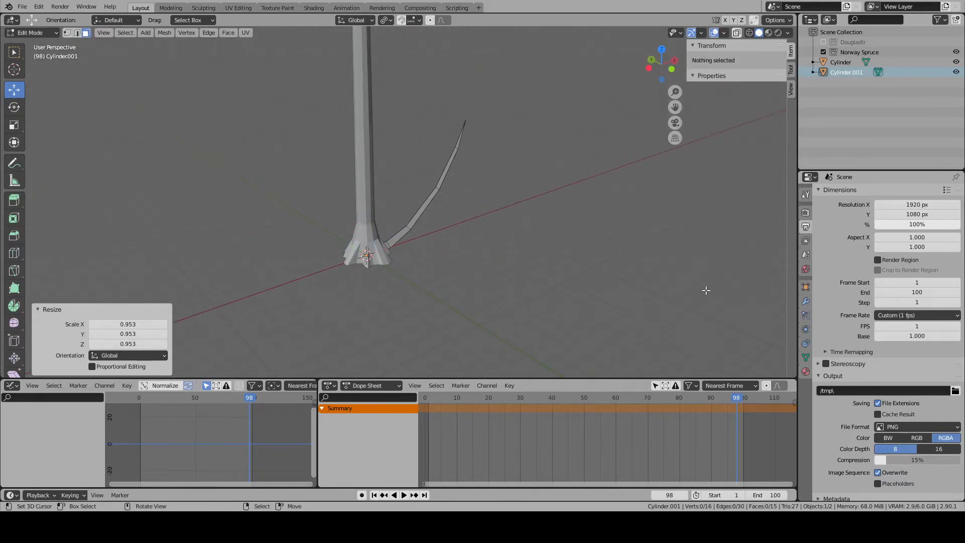
left_click(806, 301)
left_click(805, 354)
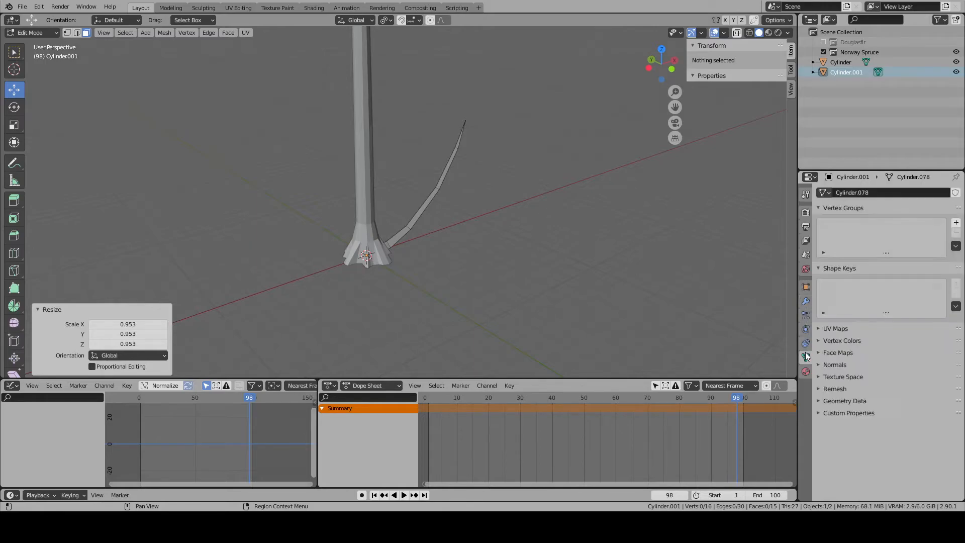
left_click(807, 302)
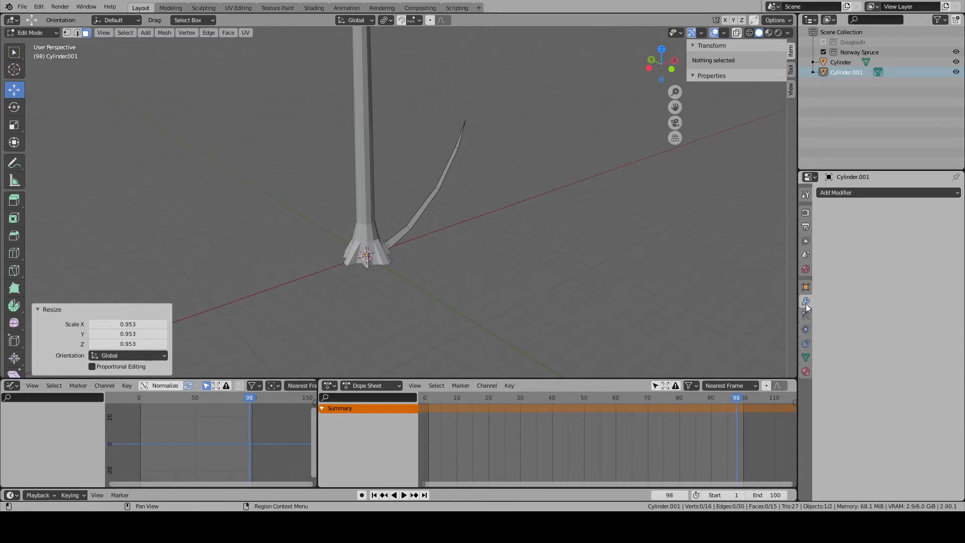
left_click(810, 315)
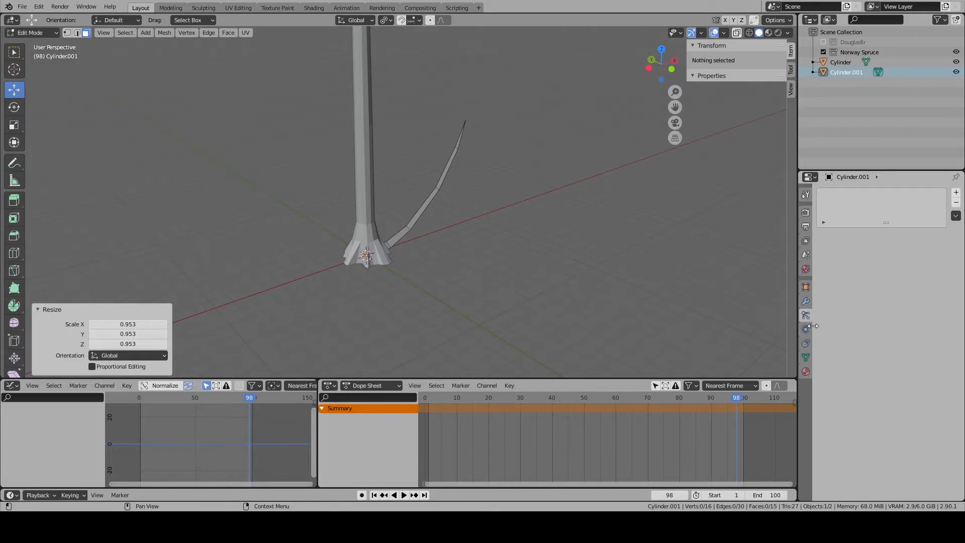
left_click(806, 371)
left_click(824, 235)
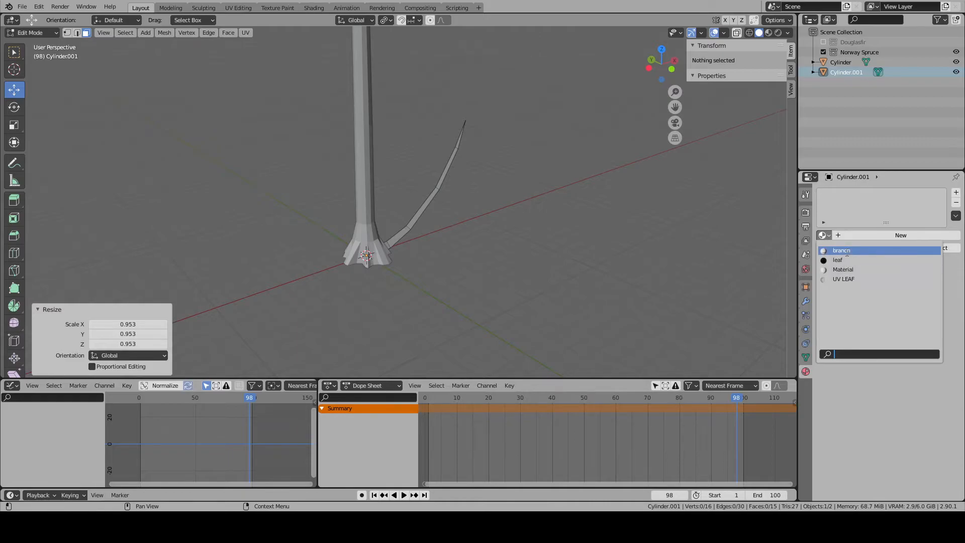
left_click(847, 251)
left_click(824, 235)
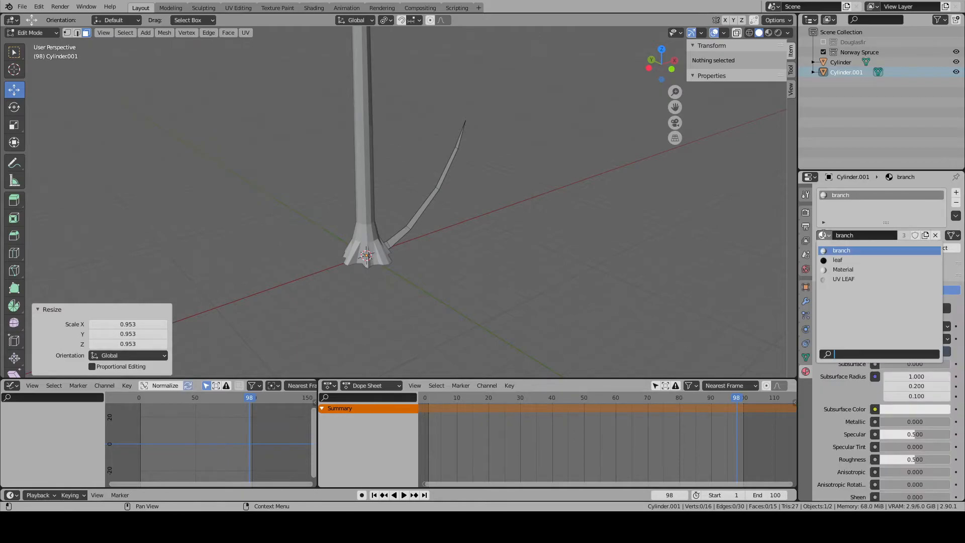
scroll(412, 236, "up", 2)
scroll(455, 227, "down", 7)
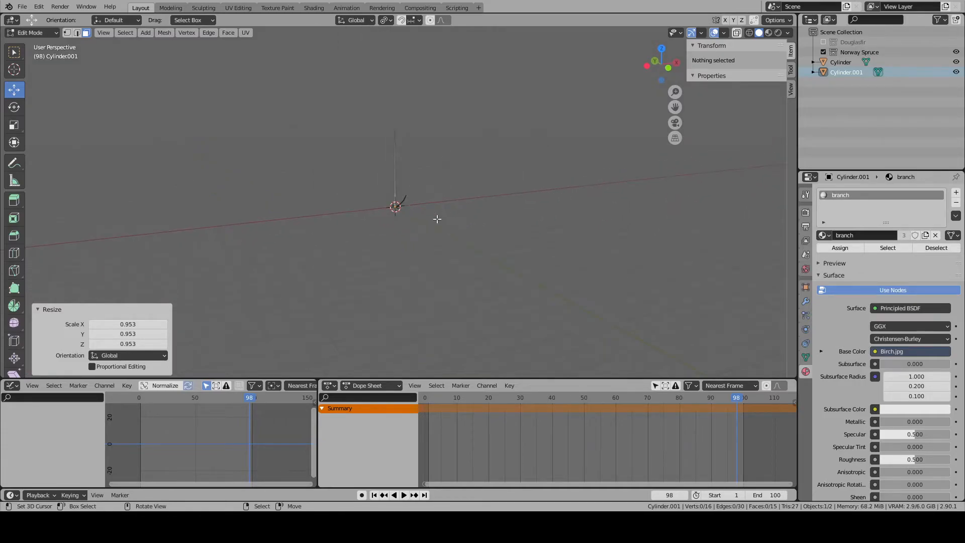
scroll(437, 219, "up", 8)
key("Tab")
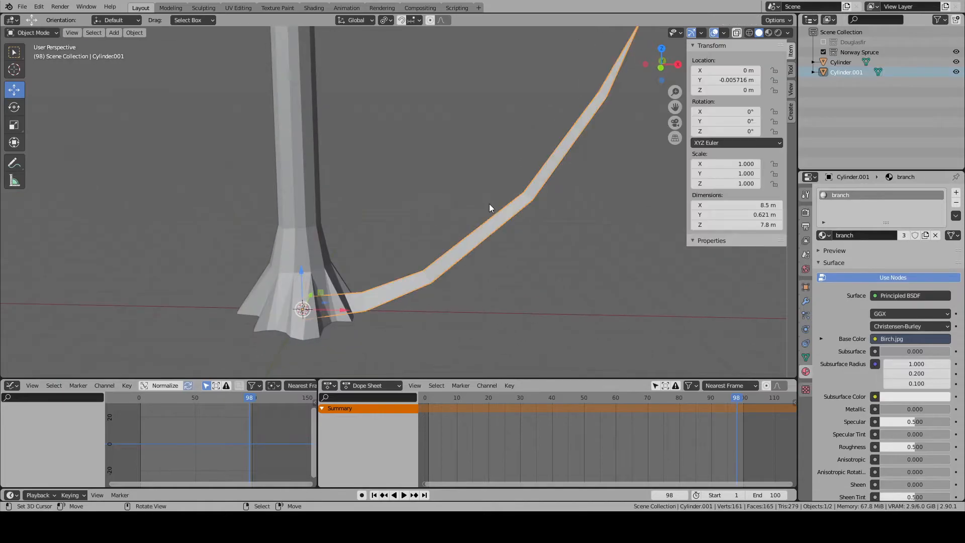
scroll(490, 203, "down", 6)
middle_click_drag(481, 202, 435, 219)
key("s")
key("z")
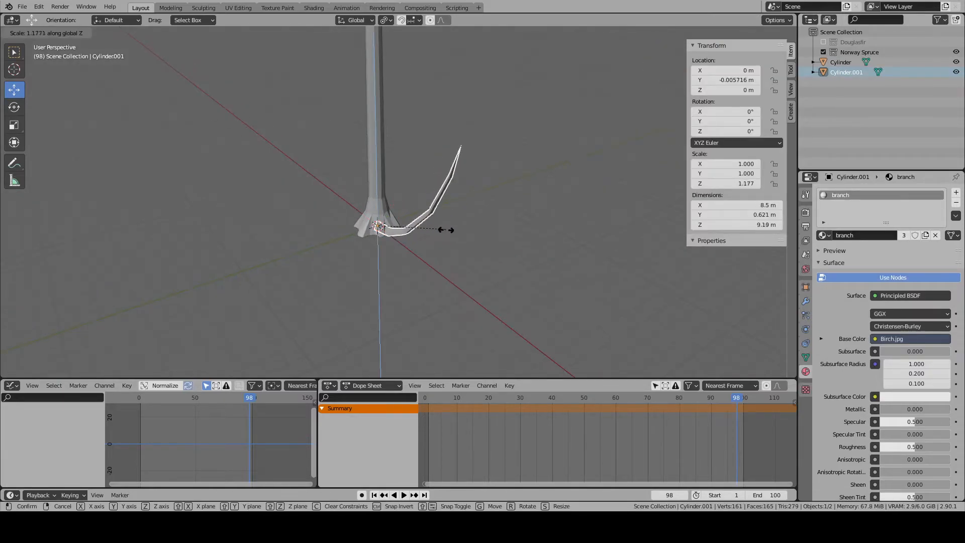
right_click(481, 245)
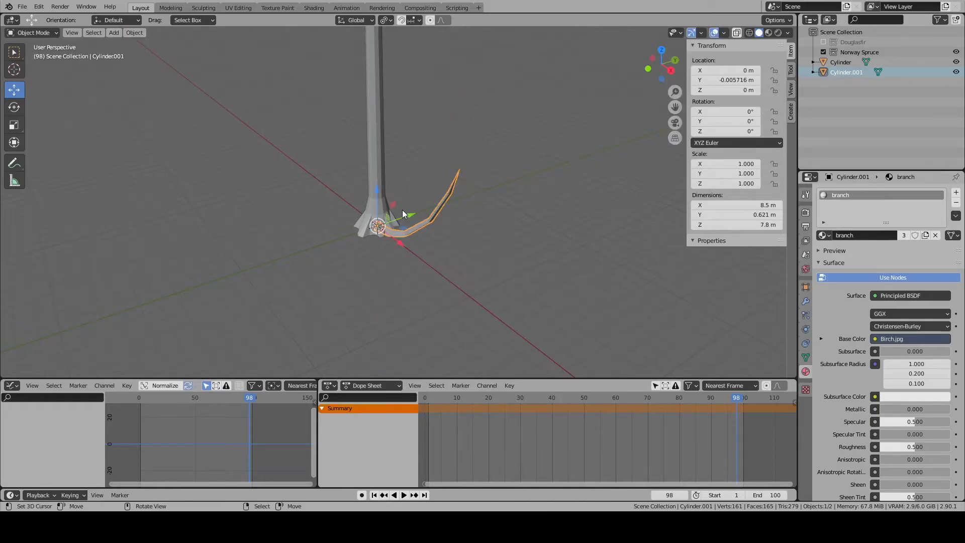
middle_click_drag(402, 210, 328, 204)
scroll(330, 205, "up", 2)
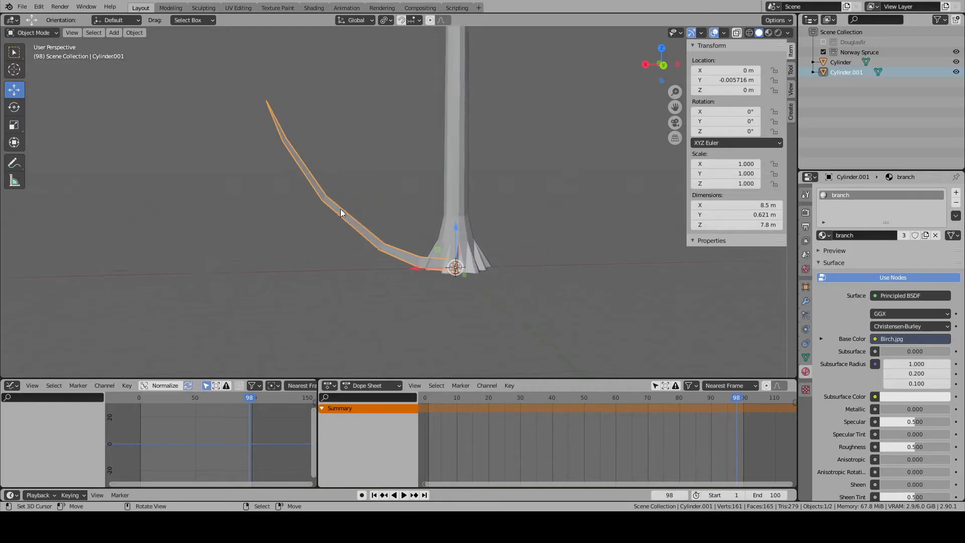
middle_click_drag(604, 254, 505, 267)
- Try to randomize the positions of all the branch's vertices
key("Tab")
left_click(388, 244)
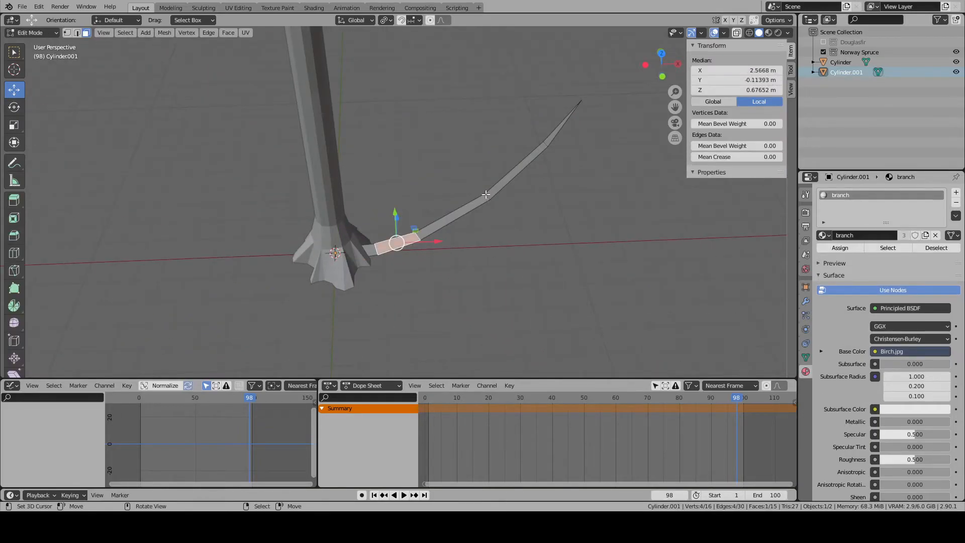
left_click(483, 194)
left_click(67, 32)
left_click(484, 194)
key("KP_Decimal")
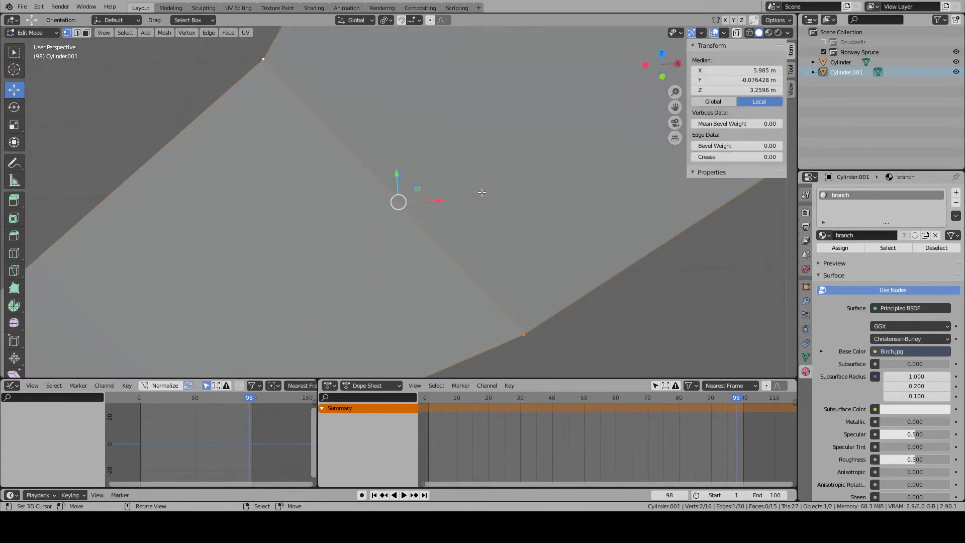
scroll(473, 193, "down", 8)
key("a")
key("ctrl+e")
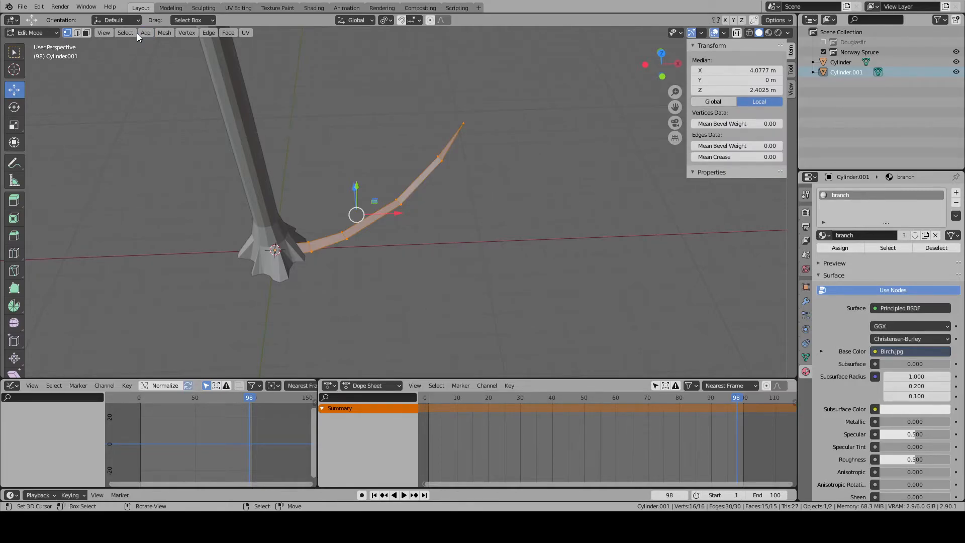
left_click(163, 33)
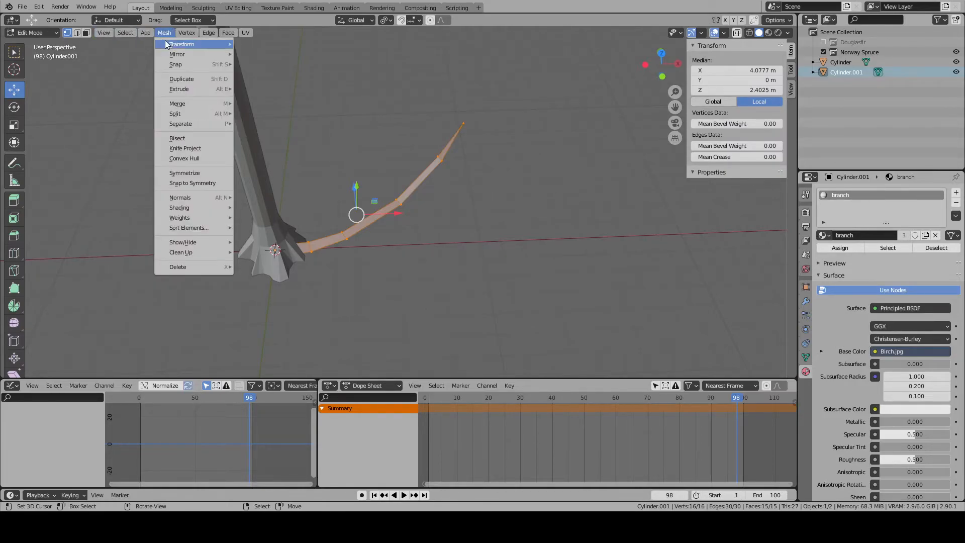
mouse_move(170, 45)
left_click(285, 132)
middle_click_drag(302, 201, 350, 237)
middle_click_drag(465, 250, 558, 260)
left_click(454, 248)
- Undo the randomization of the branch's vertices
right_click(390, 205, "alt")
right_click(396, 203, "alt")
middle_click_drag(435, 208, 475, 226)
key("alt+a")
key("ctrl+z")
key("ctrl+z")
key("ctrl+z")
key("ctrl+z")
key("ctrl+z")
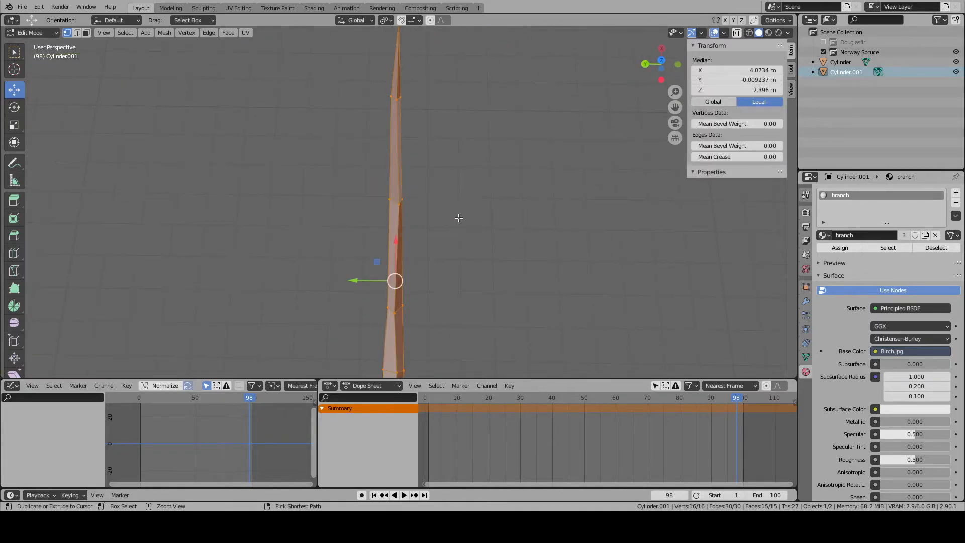
- Snap the 3D cursor to the midpoint of two vertices in the branch's middle cross-section
right_click(396, 205, "alt")
right_click(403, 201, "alt")
key("shift+s")
left_click(403, 200)
- Select the whole linked branch mesh and randomize its vertex positions
key("alt+a")
right_click(397, 189)
key("ctrl+l")
left_click(165, 33)
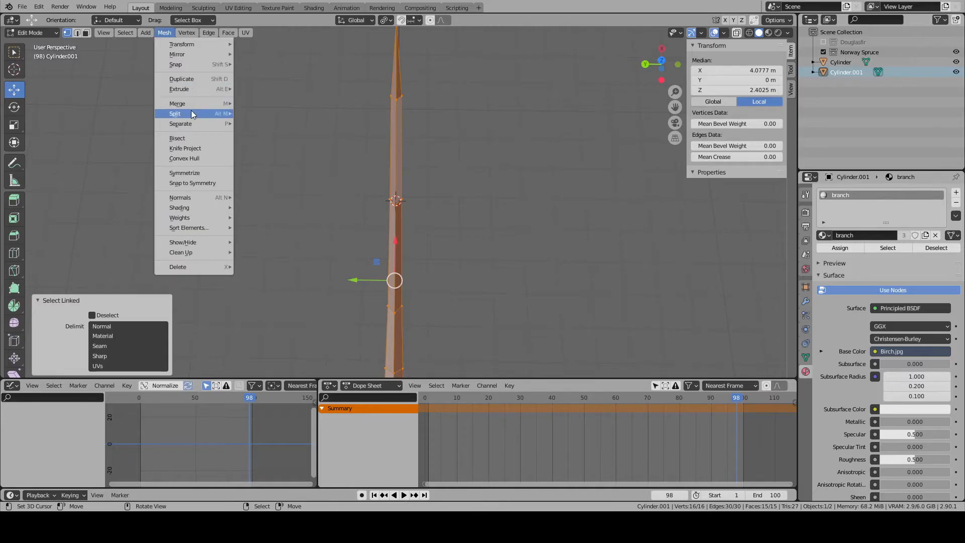
mouse_move(201, 44)
left_click(297, 126)
- Add a 2 m plane to the branch mesh at the 3D cursor
middle_click_drag(503, 193, 403, 180)
key("alt+a")
key("shift+a")
left_click(403, 178)
- In top view, move the plane's outer edge to the branch's last cross-section and extrude it on to the branch tip
right_click(435, 245)
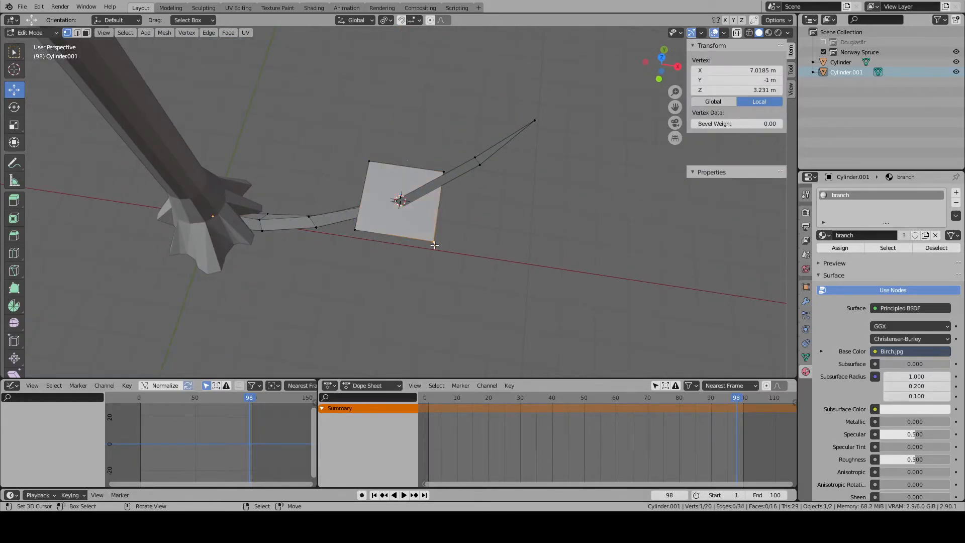
right_click(446, 169, "shift")
key("KP_7")
scroll(480, 179, "up", 4)
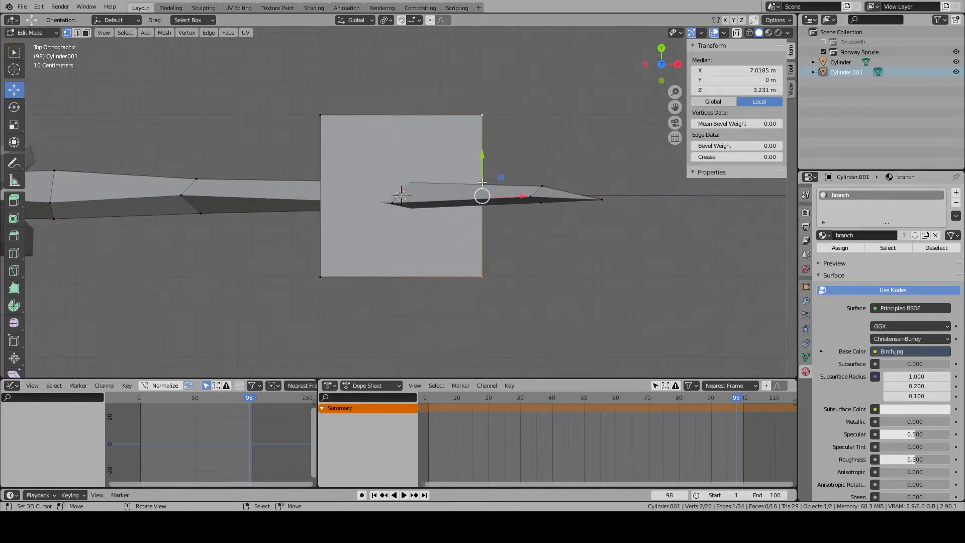
left_click_drag(505, 196, 565, 205)
right_click(566, 199)
left_click_drag(567, 199, 628, 205)
- Move the plane's trunk-side edge along X to about 3.4 m and extrude it about 1.78 m further towards the trunk
right_click(320, 136, "alt")
key("2")
middle_click_drag(359, 195, 557, 229, "shift")
key("g")
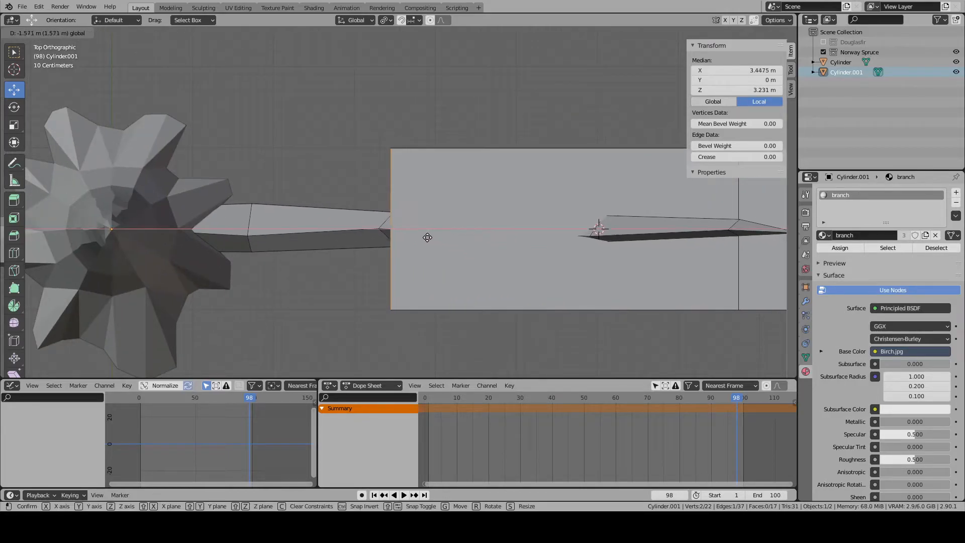
left_click(427, 237)
key("e")
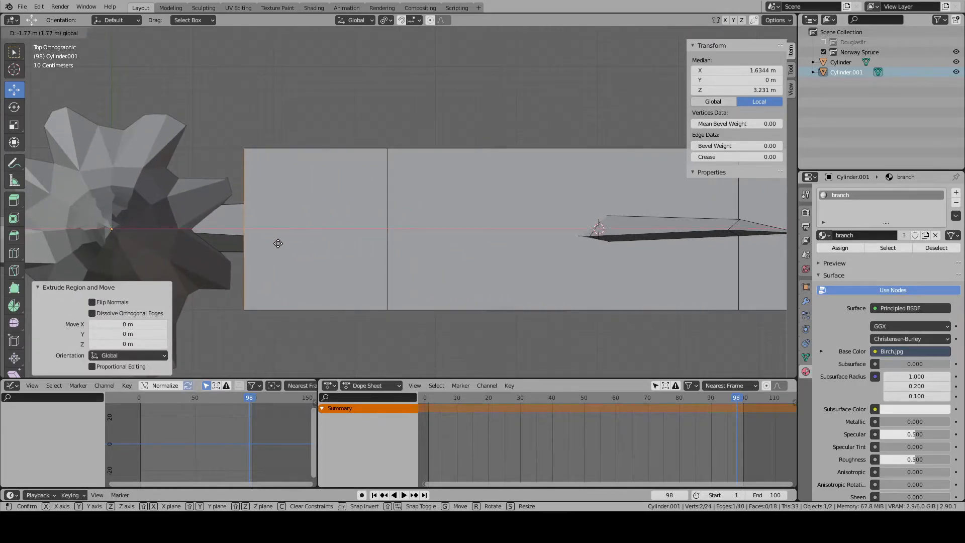
left_click(274, 241)
- Narrow the plane's trunk-side end edge and widen the neighbouring cross edge by a scale of 1.671
scroll(322, 257, "down", 6)
middle_click_drag(371, 276, 445, 252, "shift")
scroll(442, 247, "up", 4)
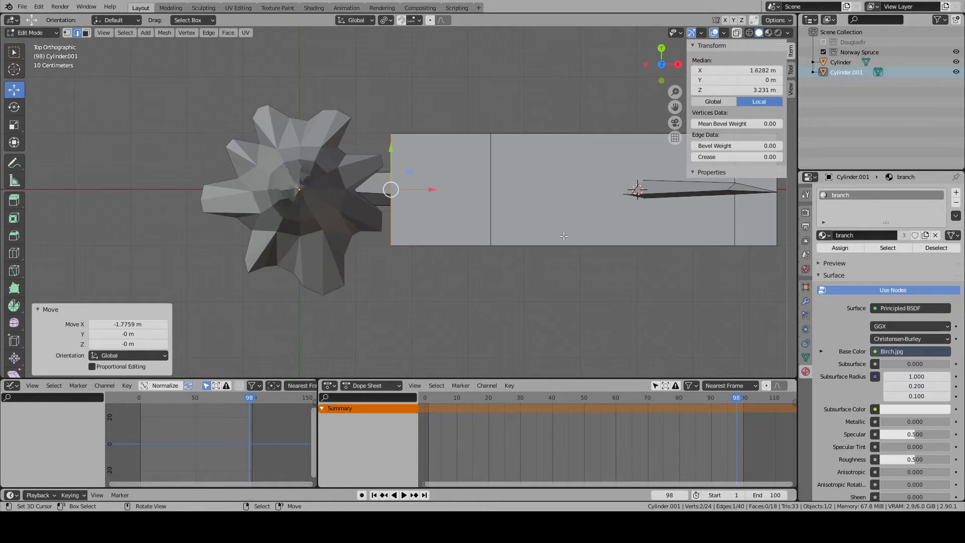
key("s")
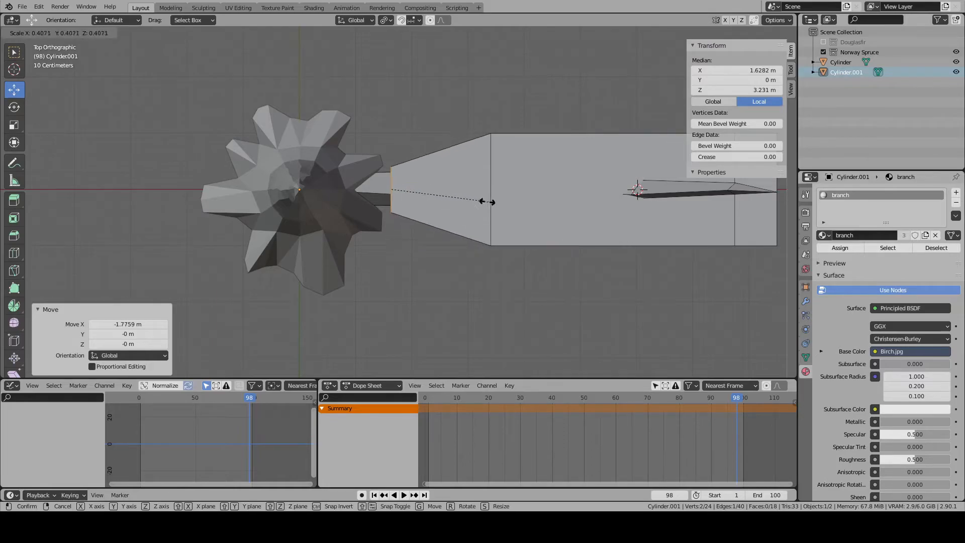
left_click(456, 194)
right_click(495, 189)
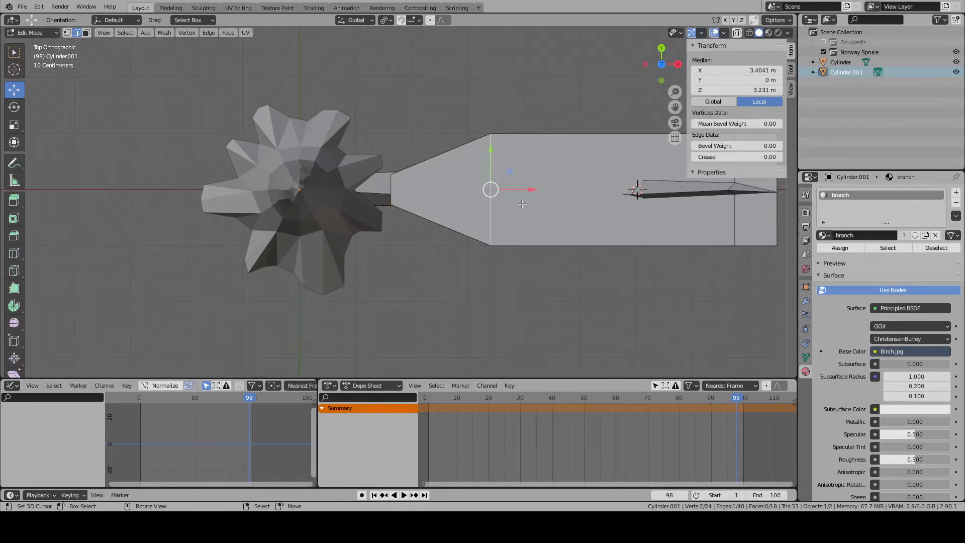
key("s")
left_click(536, 196)
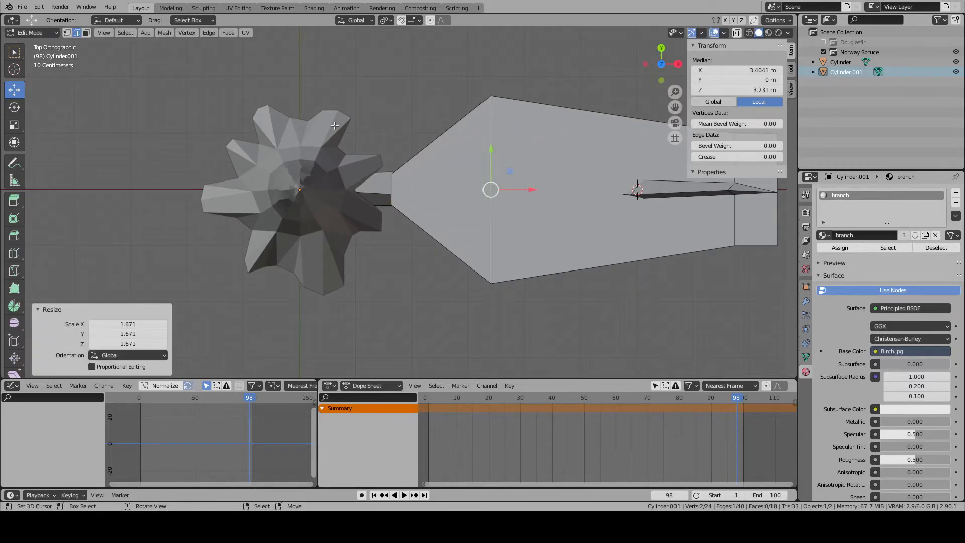
- Widen the plane's trunk-side end edge by scaling its two corner vertices by 3.222
left_click(68, 34)
right_click(391, 174)
right_click(391, 204, "shift")
key("s")
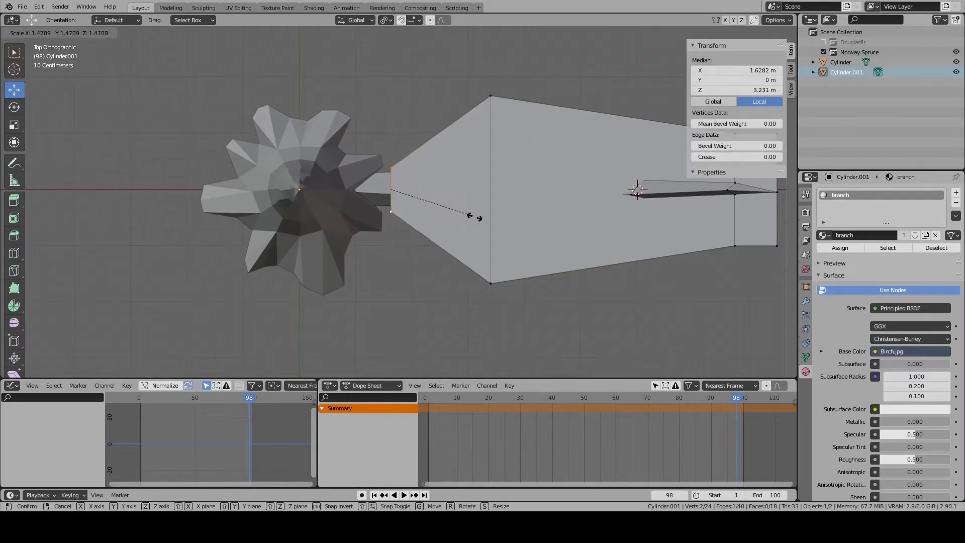
left_click(572, 241)
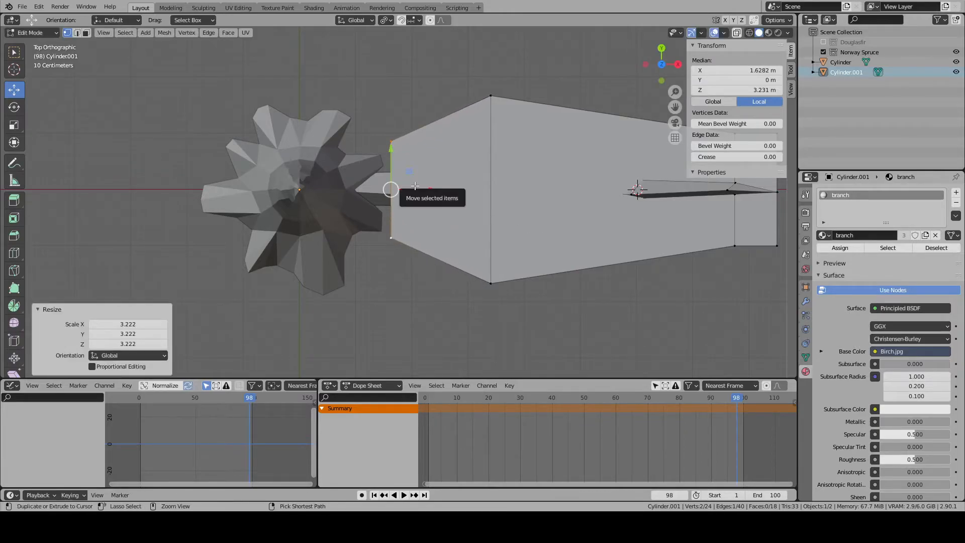
- Add a centred lengthwise loop cut along the foliage plane from the trunk side to the tip
left_click(14, 253)
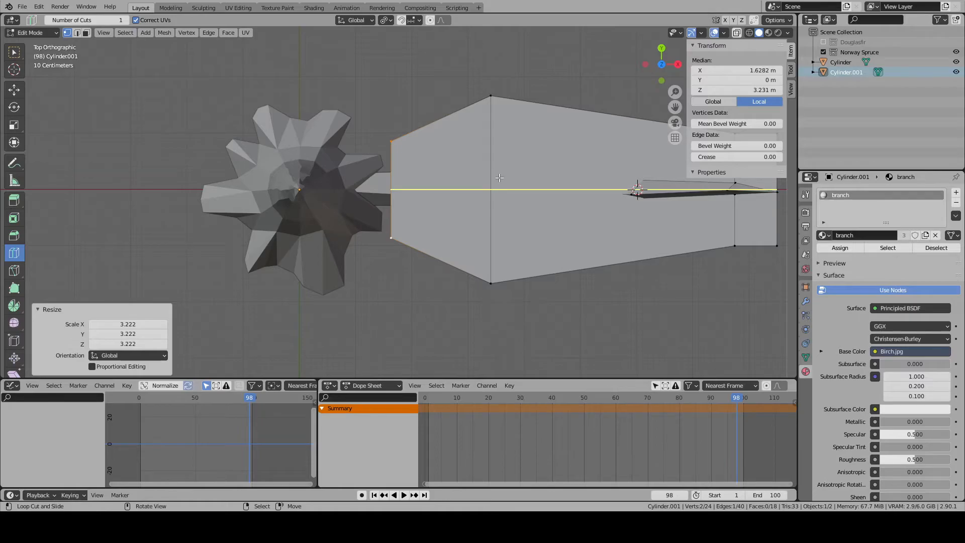
left_click(465, 181)
left_click(13, 90)
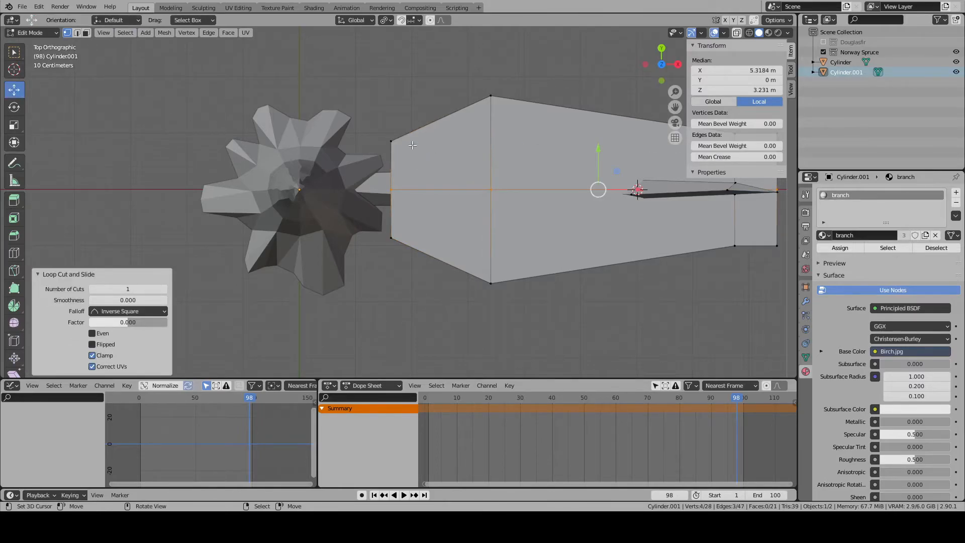
- Slide the plane's two trunk-side corner vertices outward along its side edges by a factor of 0.123
right_click(394, 142)
right_click(394, 236, "shift")
key("g")
key("g")
left_click(449, 203)
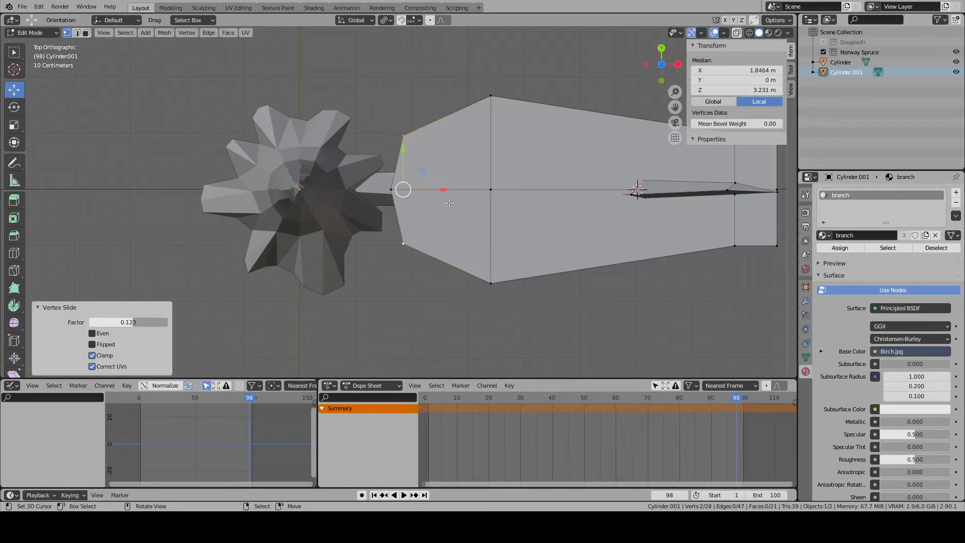
key("alt+a")
- Narrow the plane's tip-side end edge by scaling its three vertices to a bit over half
middle_click_drag(449, 203, 293, 221, "shift")
right_click(578, 152)
right_click(621, 151)
right_click(621, 263, "shift")
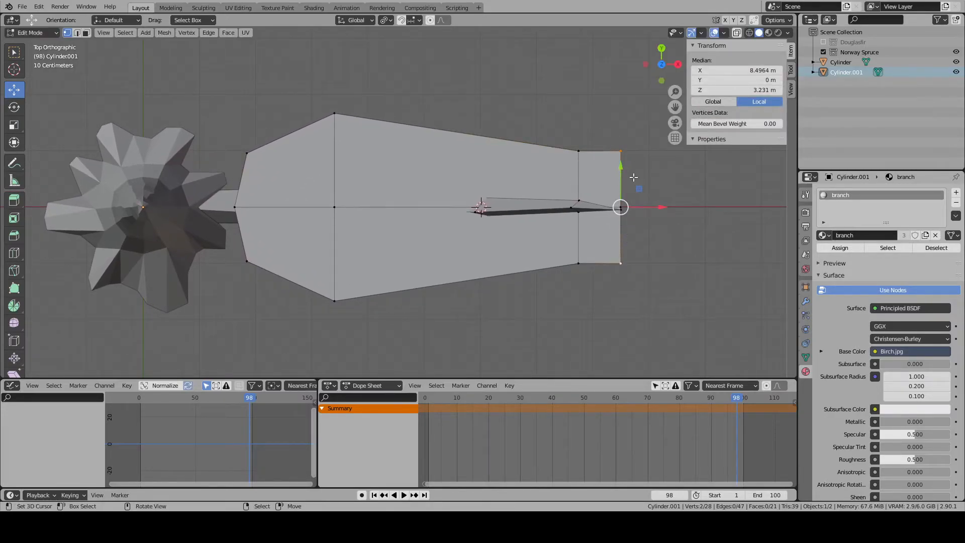
right_click(621, 207, "shift")
key("s")
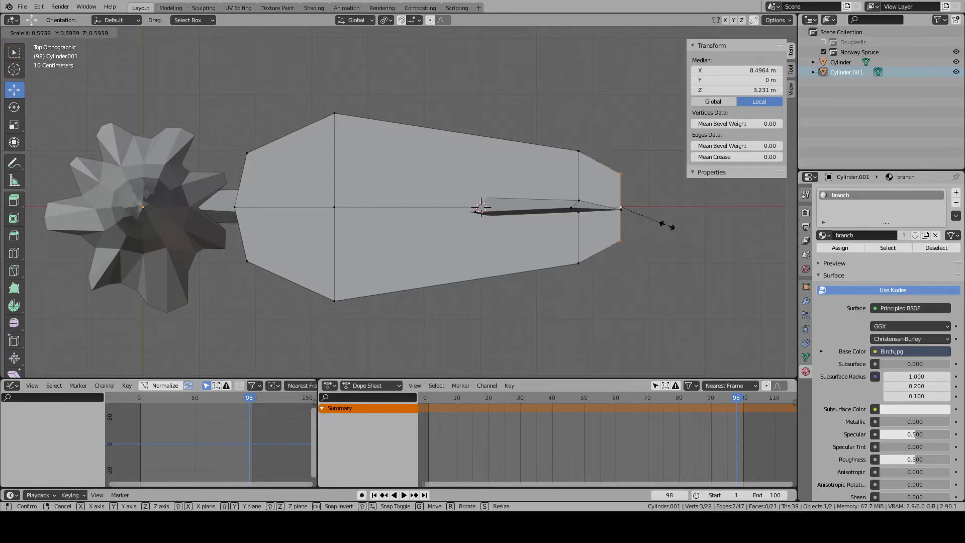
left_click(667, 221)
- Move the two tip-side corner vertices back along X to about 8.35 m to round off the plane's tip
right_click(621, 177)
right_click(621, 238, "shift")
key("g")
key("x")
left_click(647, 206)
key("alt+a")
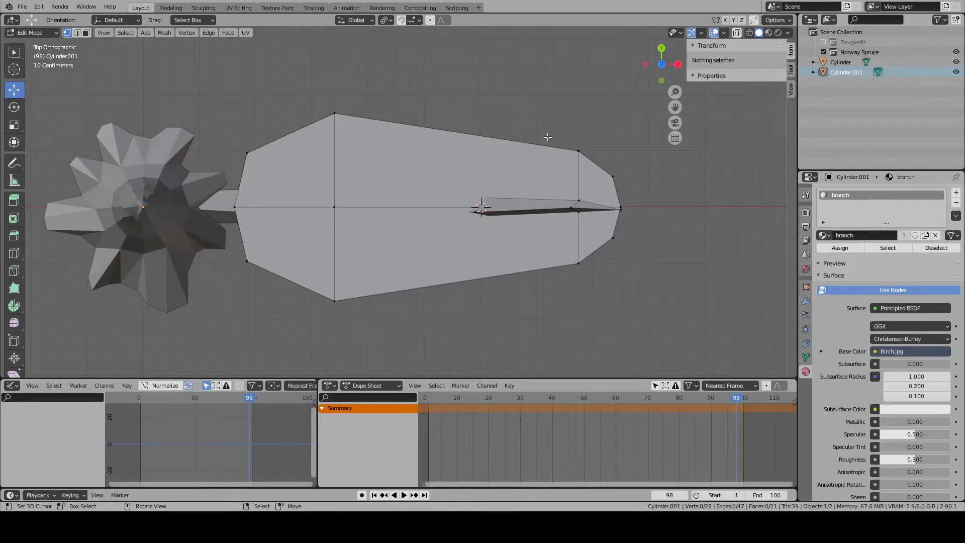
- Narrow the plane's cross edge nearest the tip
left_click_drag(579, 151, 582, 153)
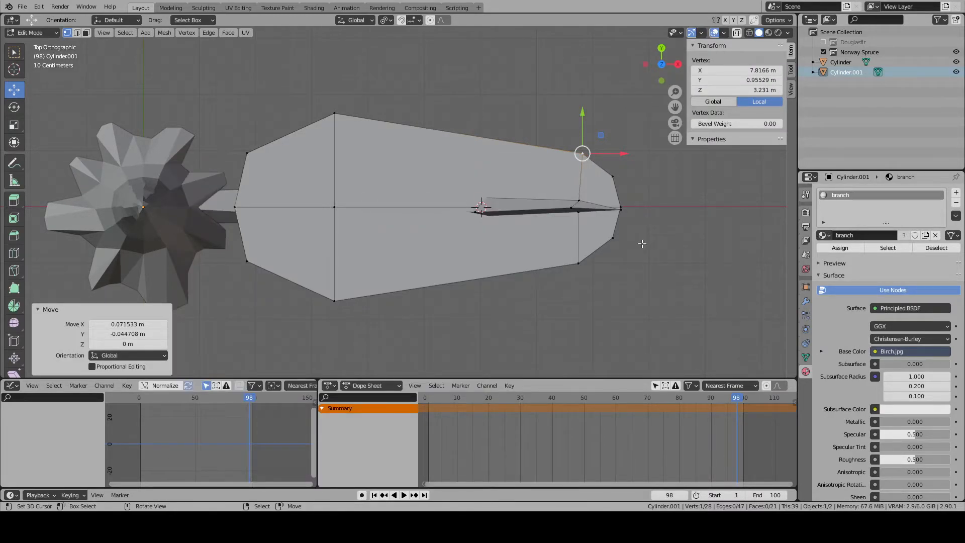
left_click(576, 236, "alt")
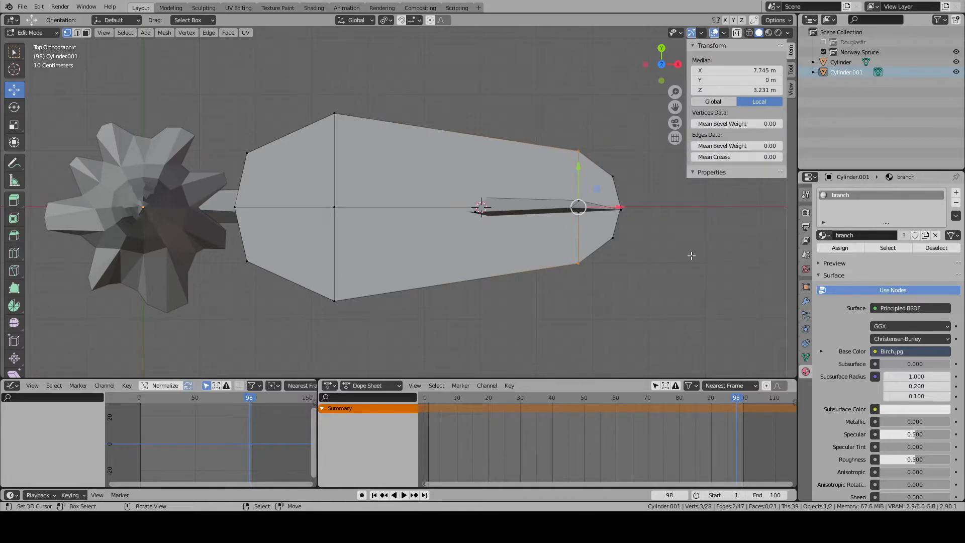
key("s")
left_click(661, 245)
- Using Median Point as the pivot, bring the two tip-side corner vertices closer together and slightly back towards the trunk
left_click(612, 176)
left_click(613, 238, "shift")
key("s")
left_click(661, 245)
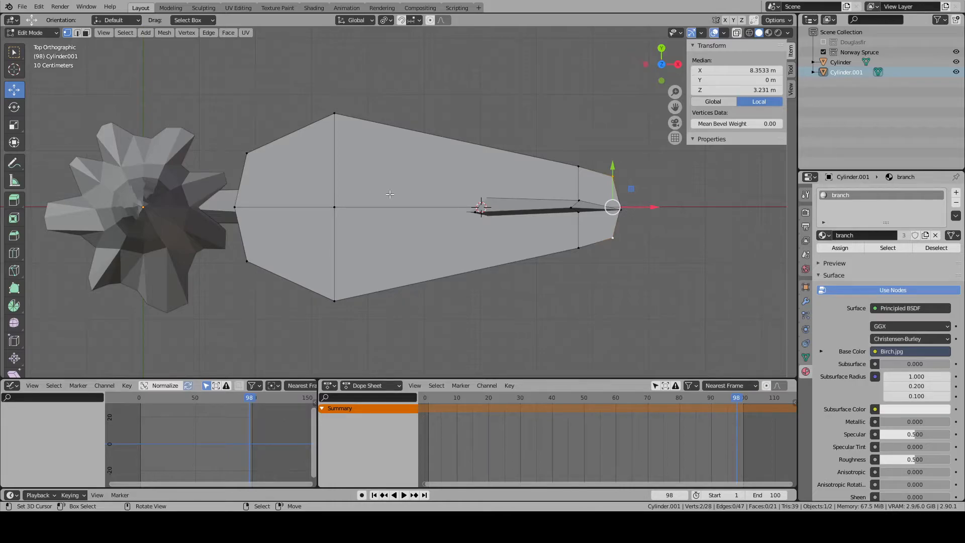
left_click(387, 20)
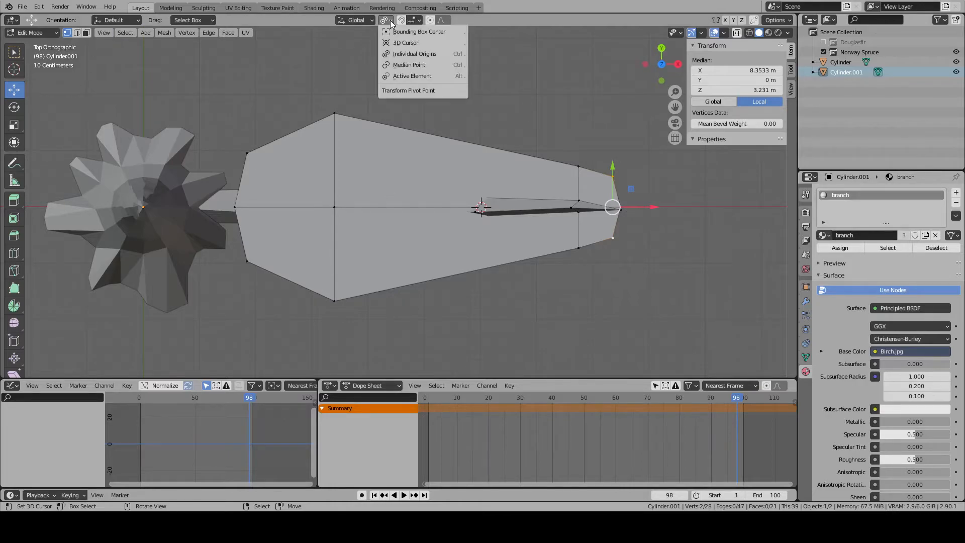
left_click(404, 64)
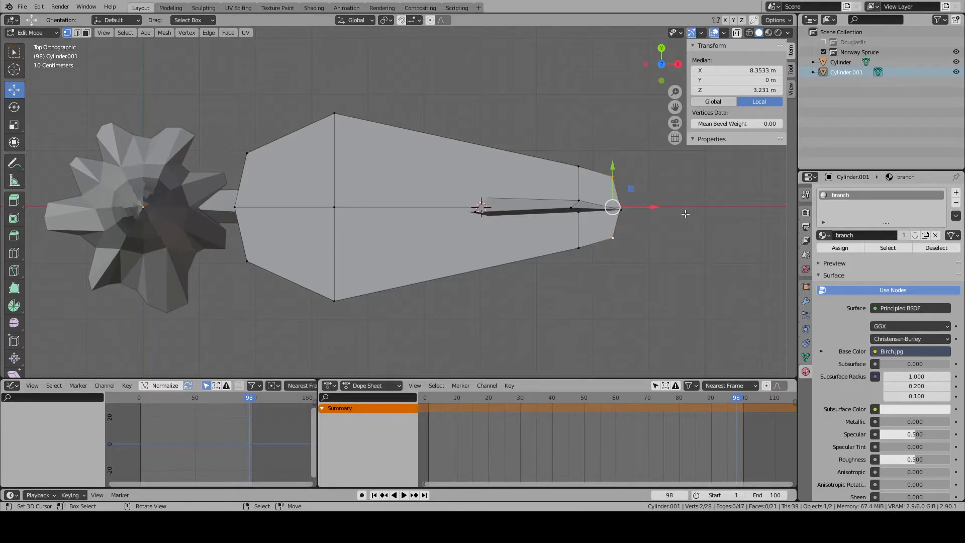
key("s")
left_click(675, 217)
left_click_drag(642, 206, 638, 207)
left_click(637, 206)
- Narrow the plane's widest cross edge by scaling its two outer vertices closer together
left_click(335, 113)
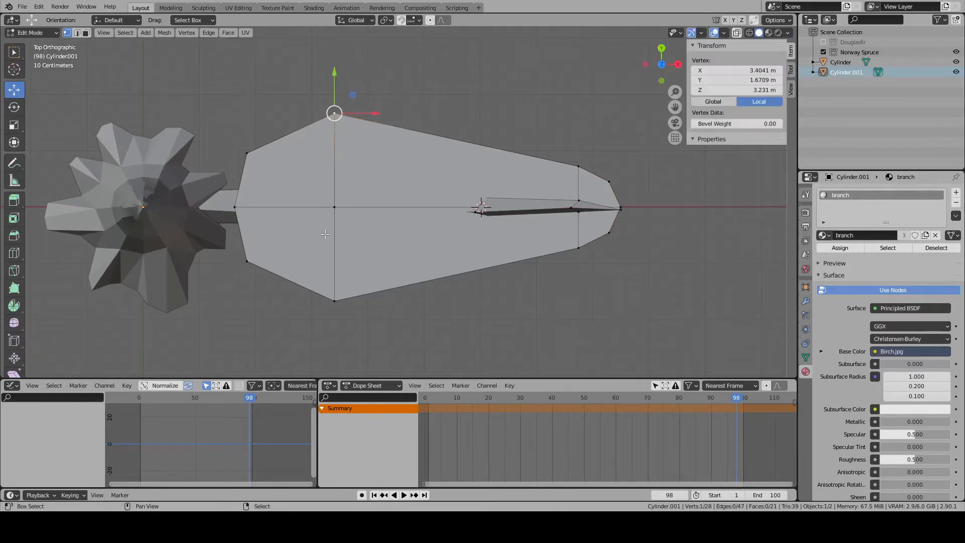
left_click(335, 301, "shift")
key("s")
left_click(405, 267)
left_click(408, 266)
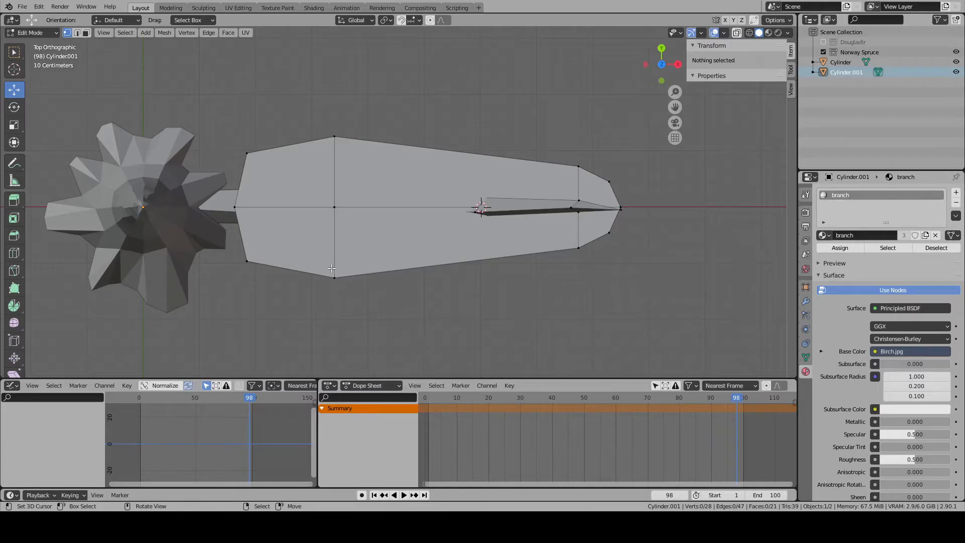
- In front view, raise the cross edge nearest the tip about 2.4 m and align it with the branch's last cross-section
key("l")
middle_click_drag(531, 248, 525, 207)
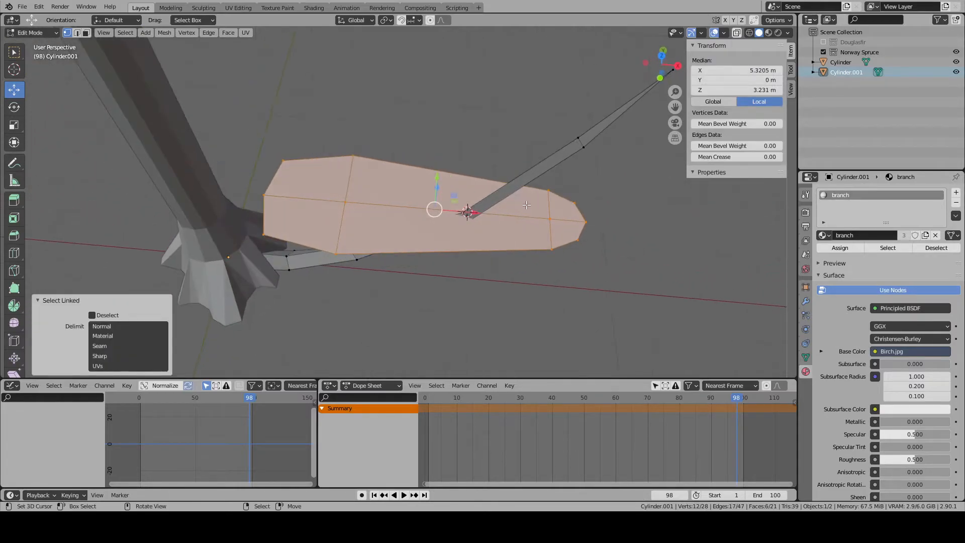
right_click(555, 234, "alt")
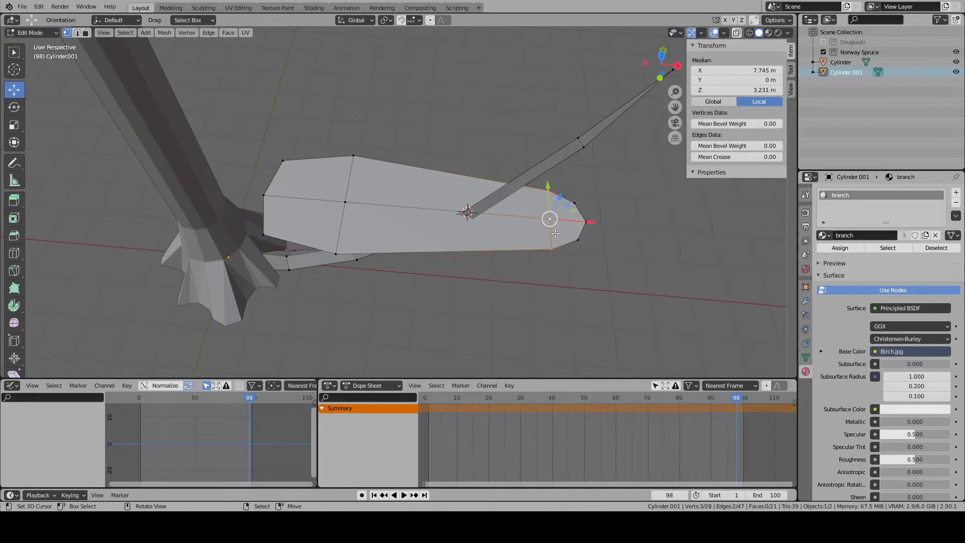
key("KP_1")
middle_click_drag(555, 234, 485, 337, "shift")
key("g")
key("z")
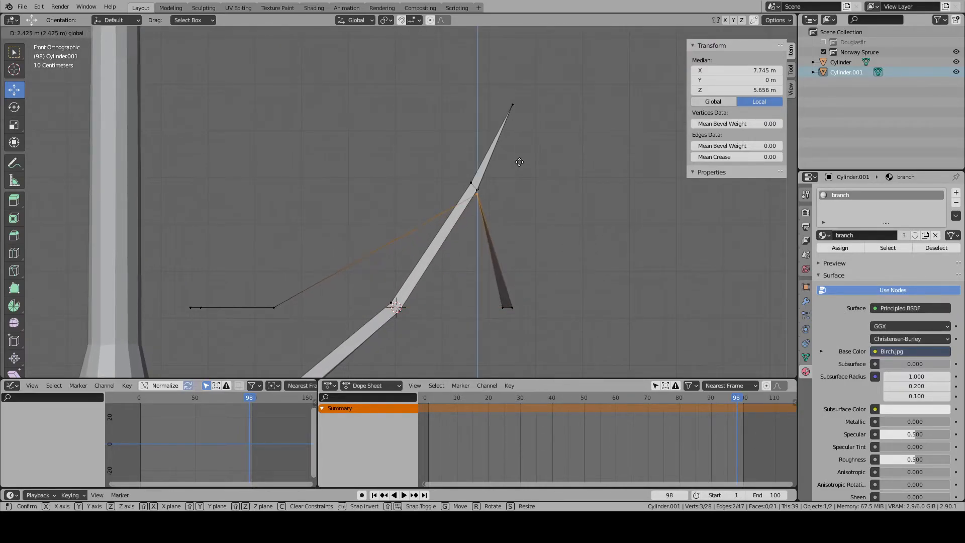
left_click(515, 157)
key("g")
key("x")
left_click(508, 186)
- Raise the plane's three tip-end vertices along Z close to the branch tip
right_click(507, 307, "alt")
scroll(508, 308, "up", 1, "alt")
key("g")
key("z")
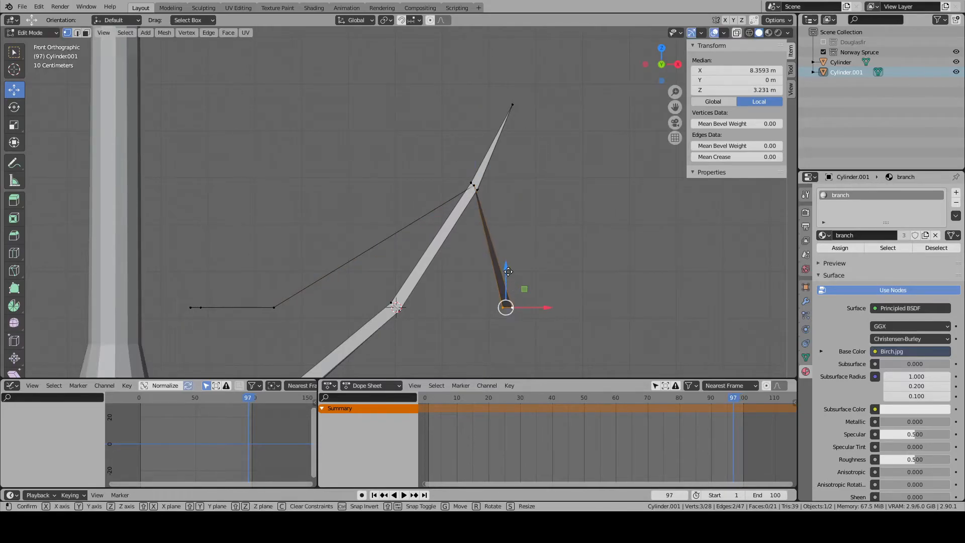
left_click(532, 87)
- Move the plane's centre end vertex to the branch tip, at about X 8.48 m and Z 7.51 m
middle_click_drag(532, 87, 462, 290, "shift")
left_click_drag(461, 310, 473, 310)
right_click(465, 310)
key("g")
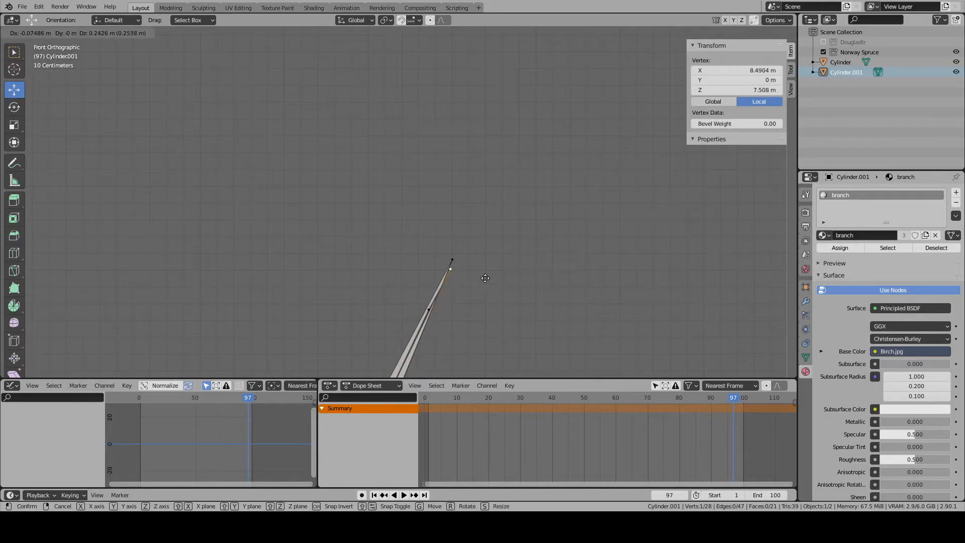
left_click(486, 274)
middle_click_drag(486, 274, 498, 240, "shift")
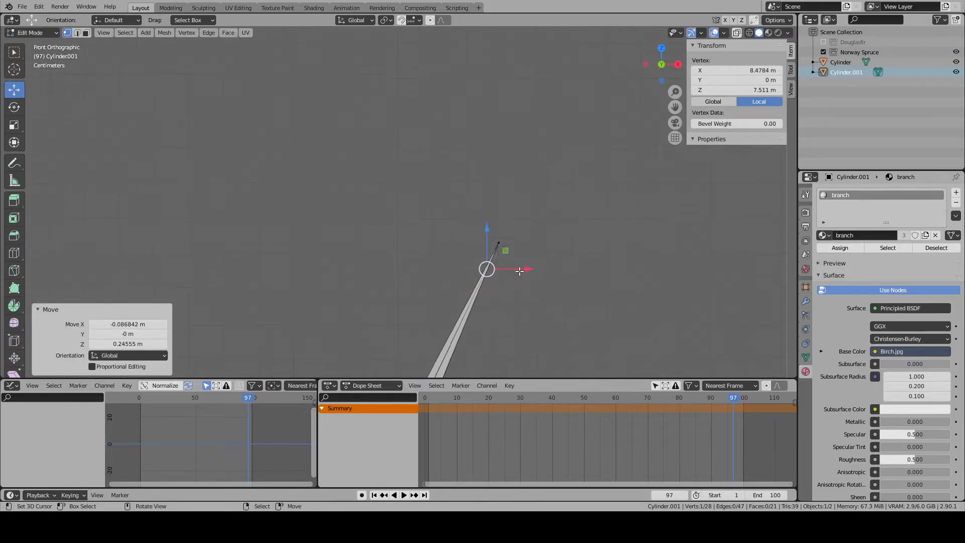
scroll(533, 293, "up", 4)
scroll(618, 318, "down", 19)
- Lower the plane's widest cross edge along Z onto the branch's lower bend, at about 1.05 m
middle_click_drag(366, 301, 521, 225, "shift")
middle_click_drag(458, 251, 457, 290)
right_click(421, 247, "alt")
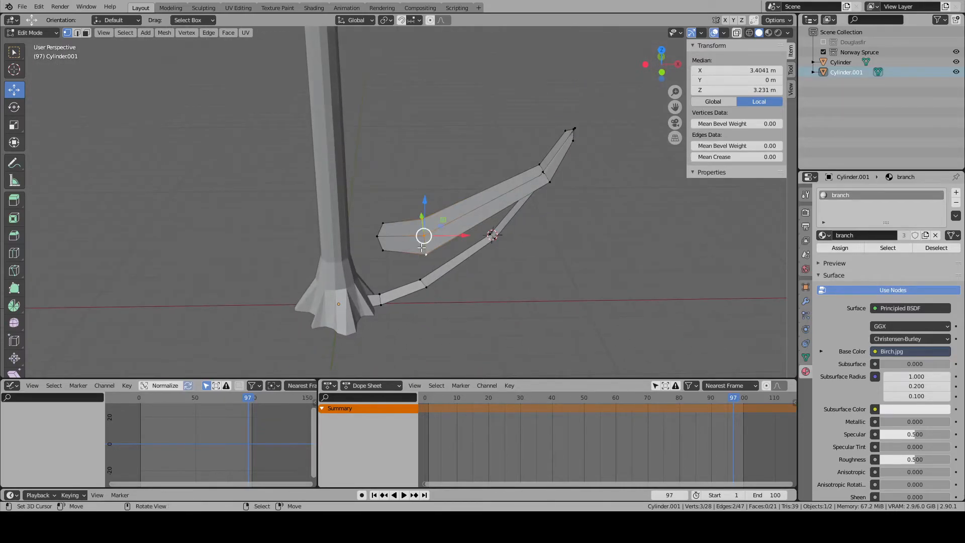
key("KP_1")
scroll(422, 248, "up", 1)
key("g")
key("z")
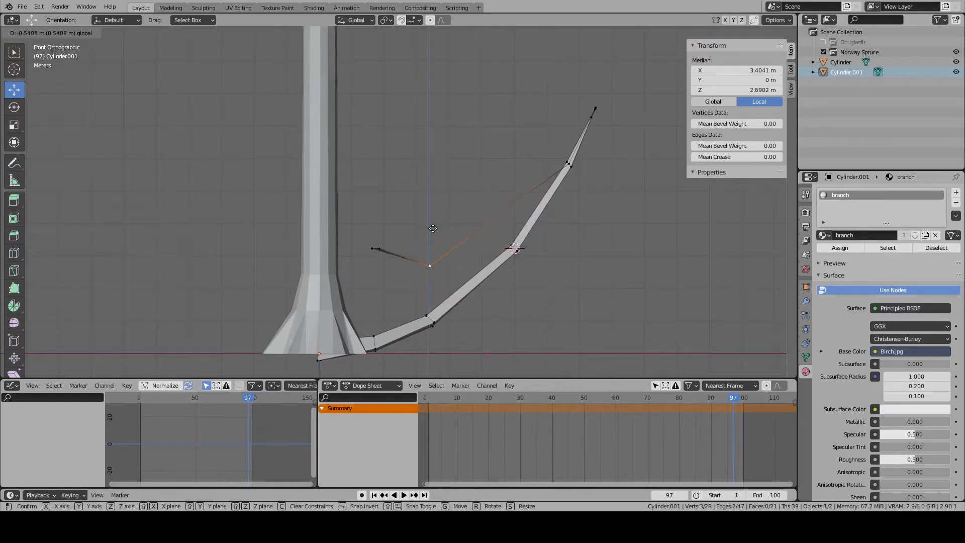
left_click(433, 280)
key("alt+a")
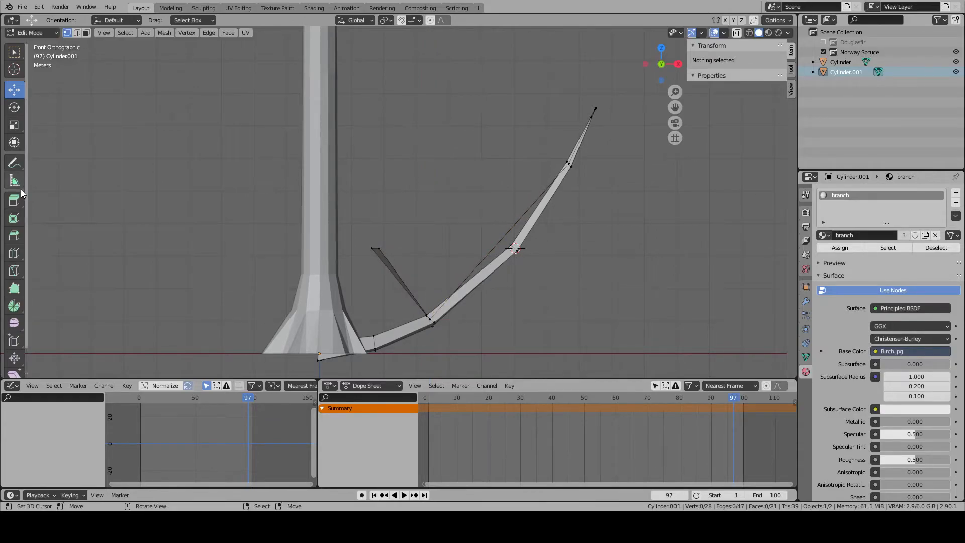
- Add one centred crosswise loop cut to the plane's long middle section
left_click(14, 253)
middle_click_drag(504, 211, 493, 227)
left_click(491, 227)
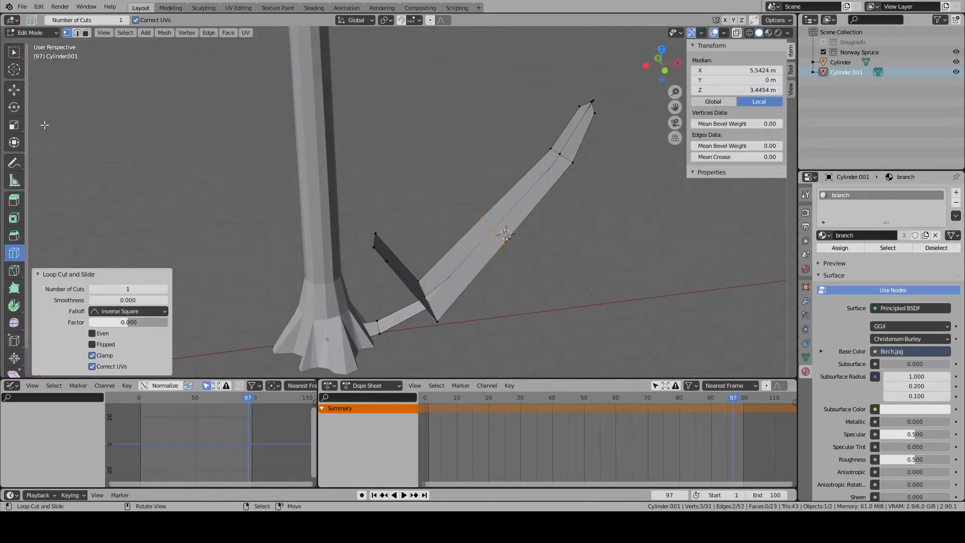
left_click(15, 89)
- In front view, move the new cross edge onto the branch's middle bend, at about X 5.99 m and Z 3.26 m
key("KP_3")
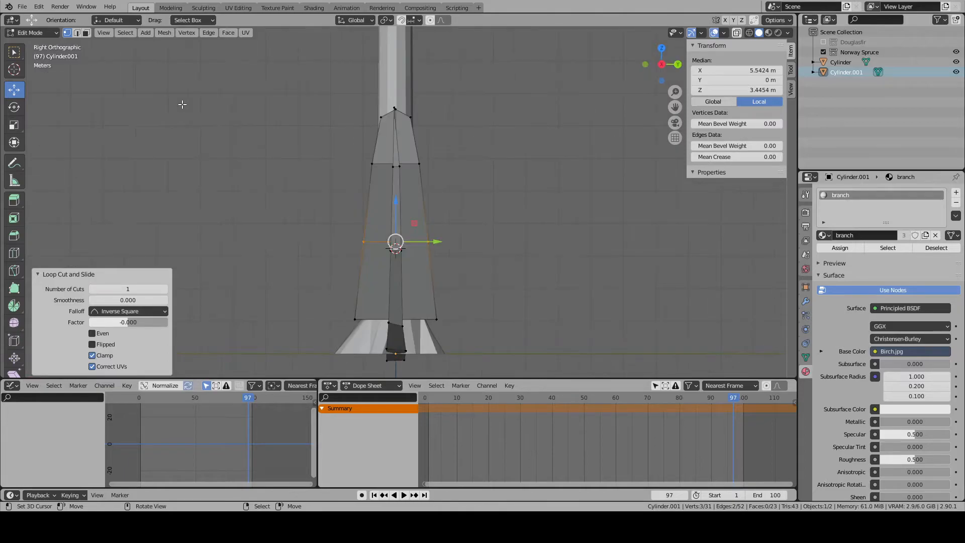
key("KP_1")
scroll(390, 167, "up", 6)
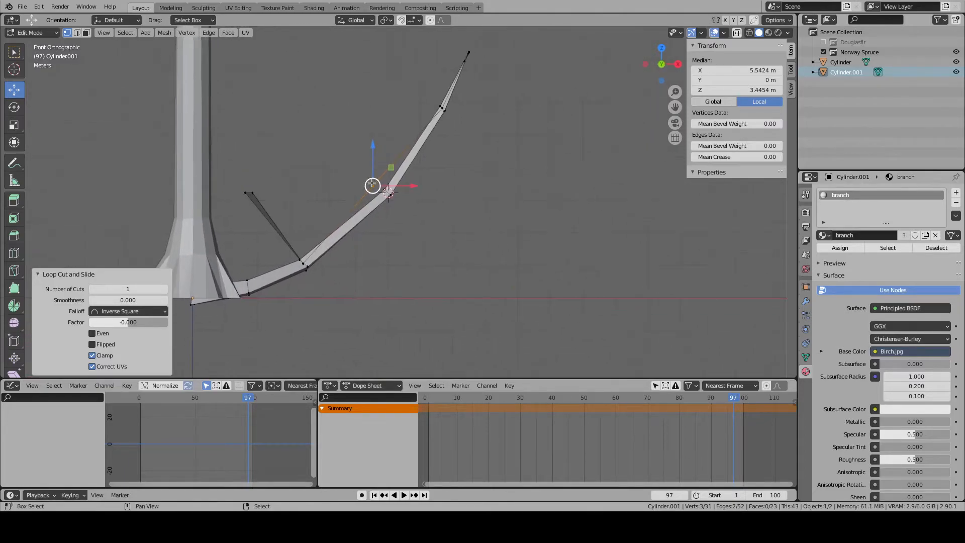
key("g")
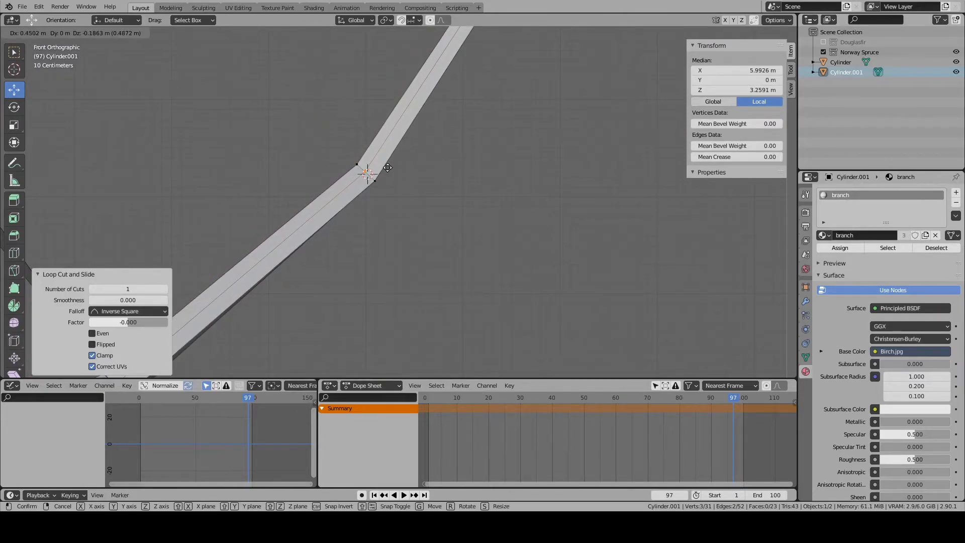
left_click(391, 168)
scroll(387, 174, "down", 4)
key("alt+a")
- Lower the plane's trunk-side end edge by 2.8864 m along Z onto the branch
middle_click_drag(336, 250, 530, 226, "shift")
middle_click_drag(359, 157, 375, 196)
right_click(375, 171)
right_click(384, 152, "shift")
right_click(379, 195, "shift")
key("KP_1")
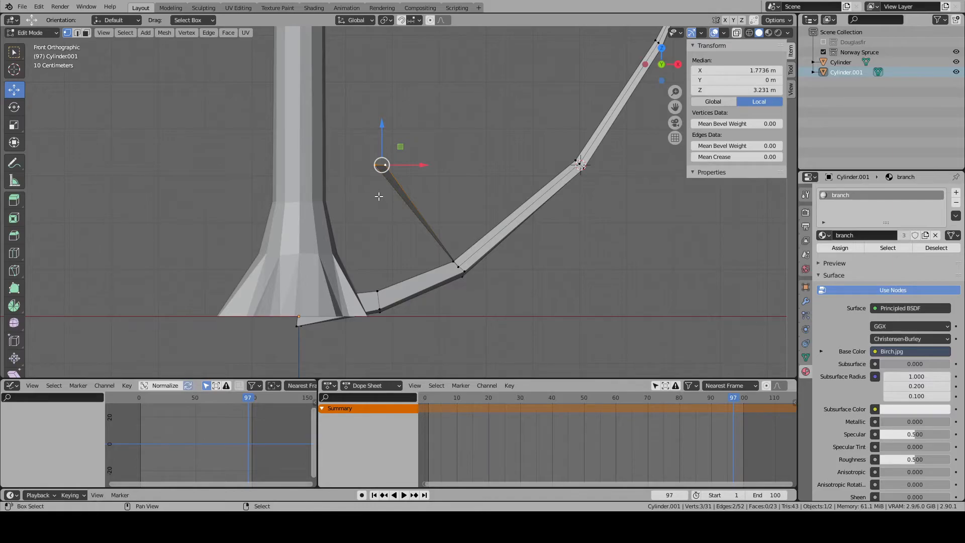
key("g")
key("z")
left_click(386, 261)
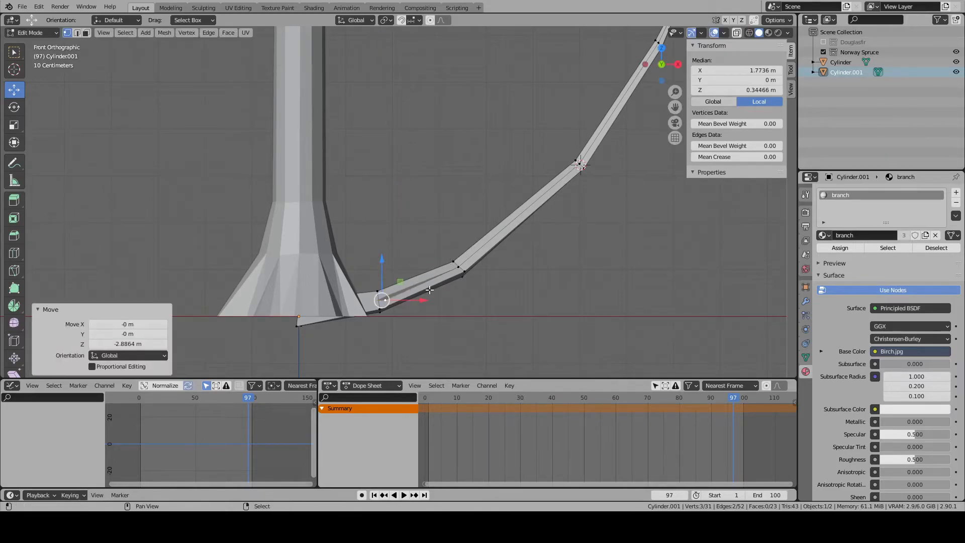
- Raise the two trunk-side corner vertices by about 0.088 m along Z
scroll(387, 272, "up", 5)
right_click(401, 311)
middle_click_drag(400, 309, 402, 358)
right_click(405, 194, "shift")
key("KP_1")
scroll(405, 193, "up", 5)
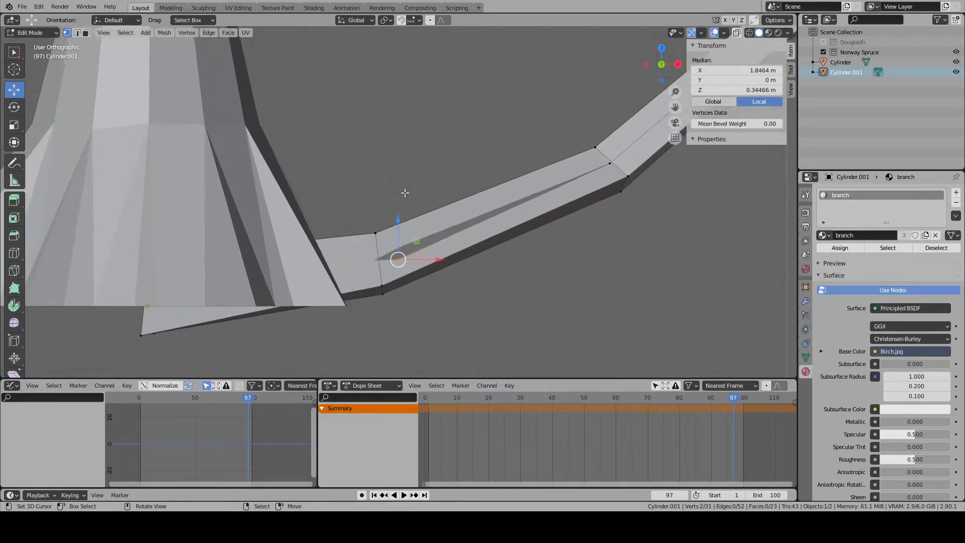
key("g")
key("z")
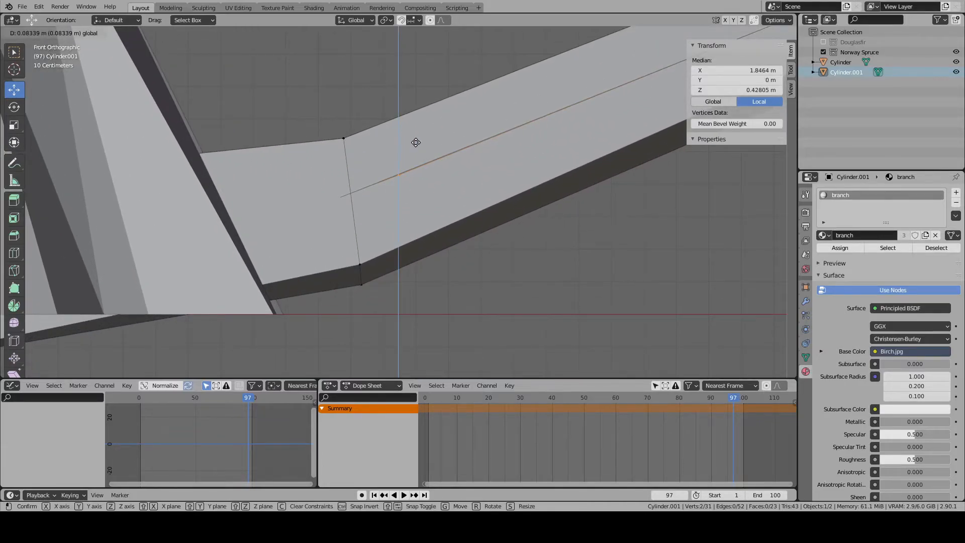
left_click(418, 142)
scroll(402, 161, "down", 5)
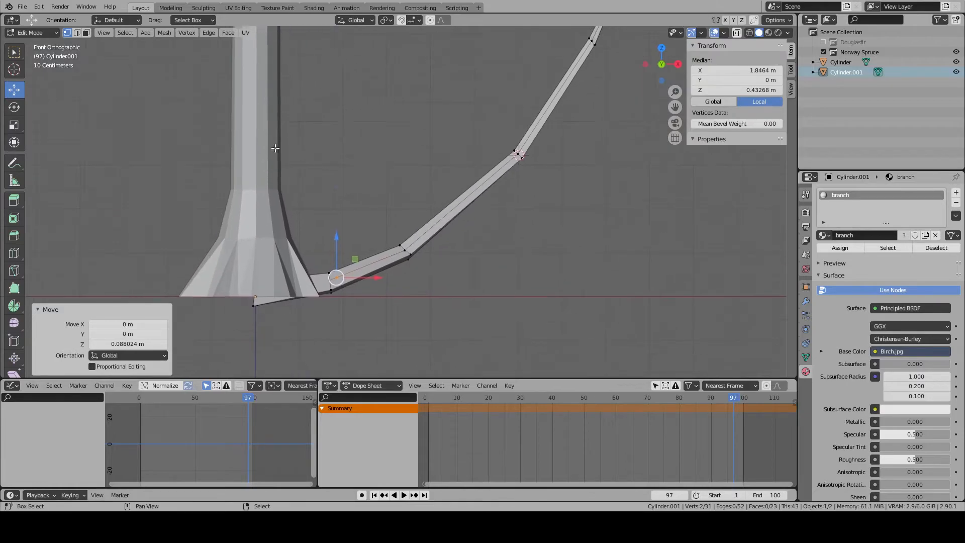
- Raise the two outer vertices of the cross edge at the lower bend about 0.29 m along Z
left_click_drag(338, 244, 342, 236)
middle_click_drag(416, 253, 422, 281)
right_click(415, 271)
right_click(403, 233, "shift")
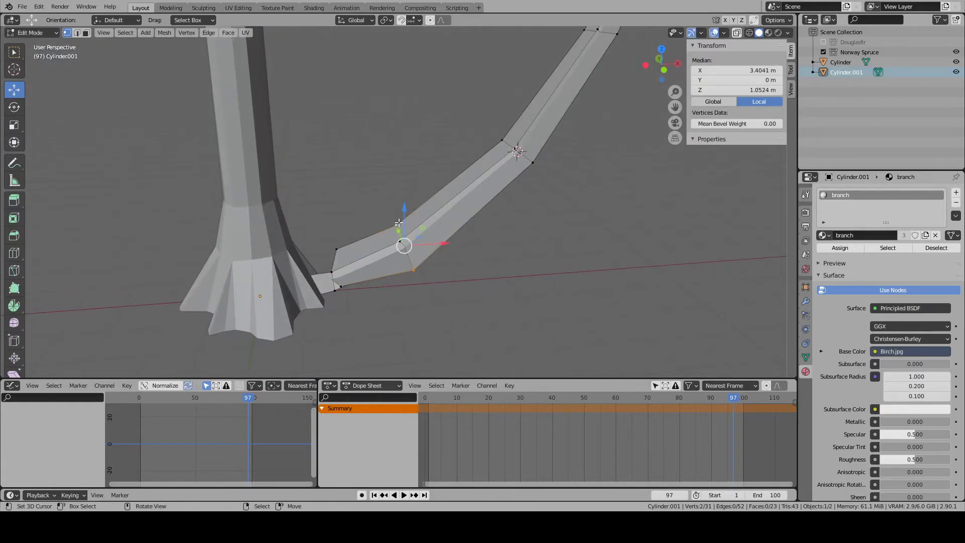
key("KP_1")
scroll(400, 223, "up", 2)
key("g")
key("z")
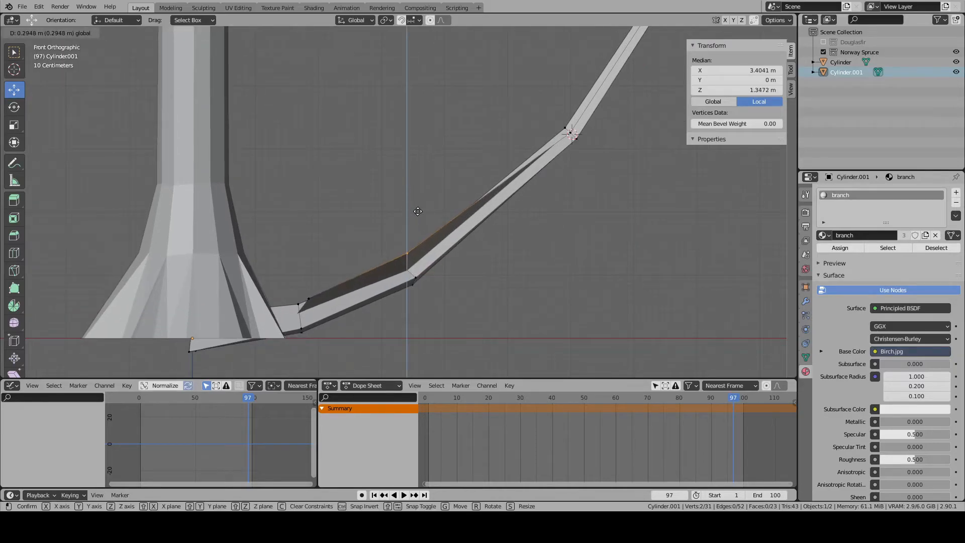
left_click(418, 211)
- Move the two outer vertices at the middle bend up and towards the trunk, so the plane's sides rise above the branch
middle_click_drag(470, 175, 351, 239, "shift")
middle_click_drag(497, 212, 523, 242)
right_click(470, 221)
right_click(418, 170, "shift")
key("KP_1")
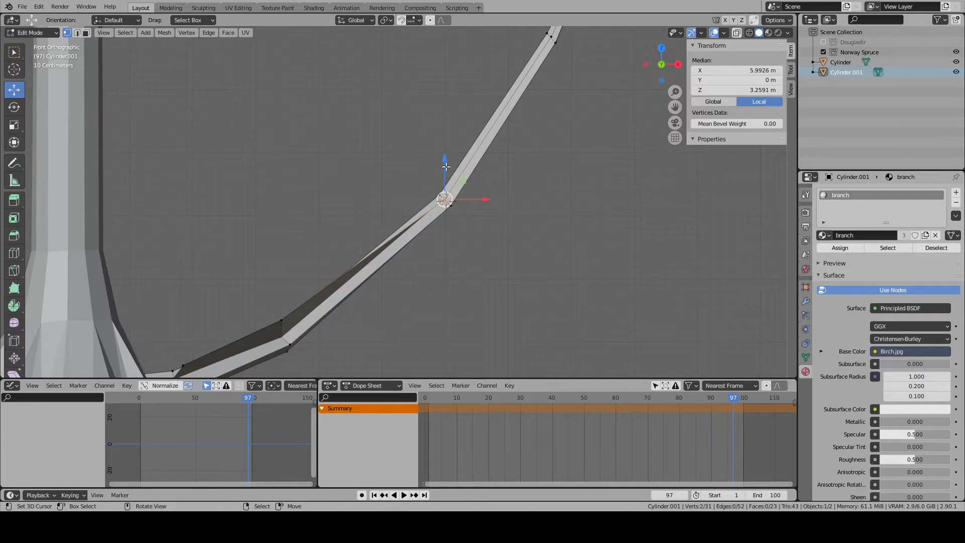
left_click_drag(446, 167, 448, 155)
key("g")
left_click(487, 194)
key("alt+a")
- Move the two outer vertices at the lower bend about -0.11 m along X and -0.055 m along Z
right_click(282, 317)
middle_click_drag(282, 316, 322, 345)
right_click(265, 271, "shift")
key("KP_1")
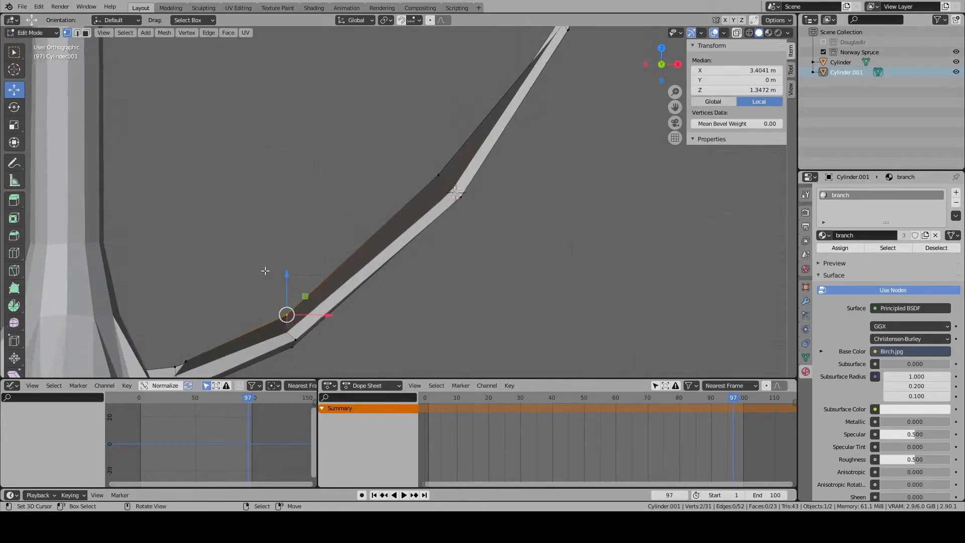
key("g")
left_click(433, 255)
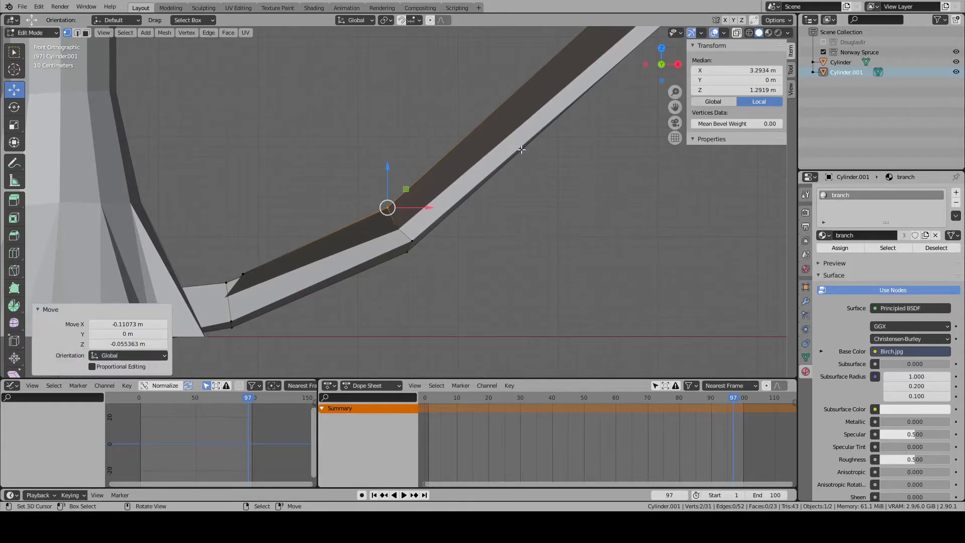
- Move the two outer vertices at the upper bend up and towards the trunk, so the plane's sides rise above the branch
scroll(521, 150, "down", 3)
middle_click_drag(521, 150, 400, 213, "shift")
middle_click_drag(455, 180, 485, 206)
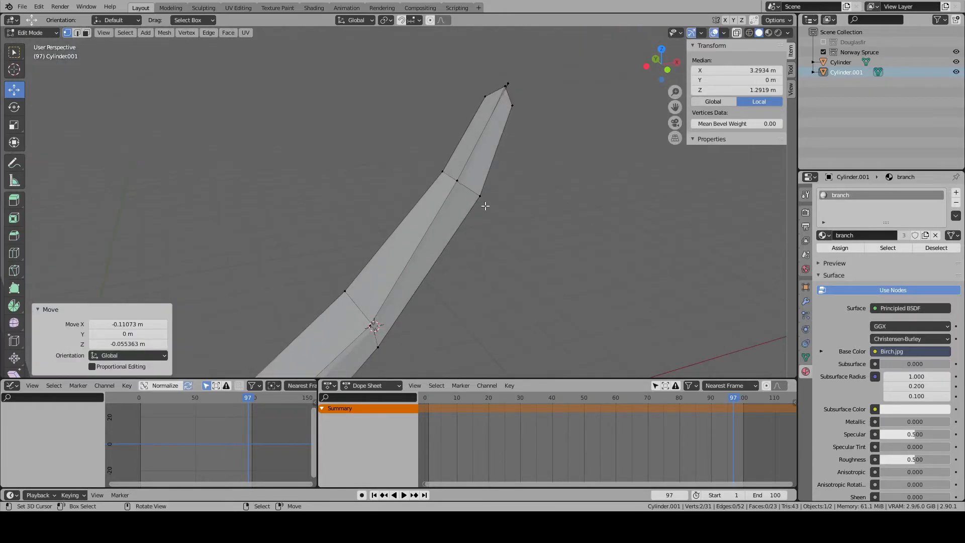
right_click(485, 206)
right_click(447, 178, "shift")
key("KP_1")
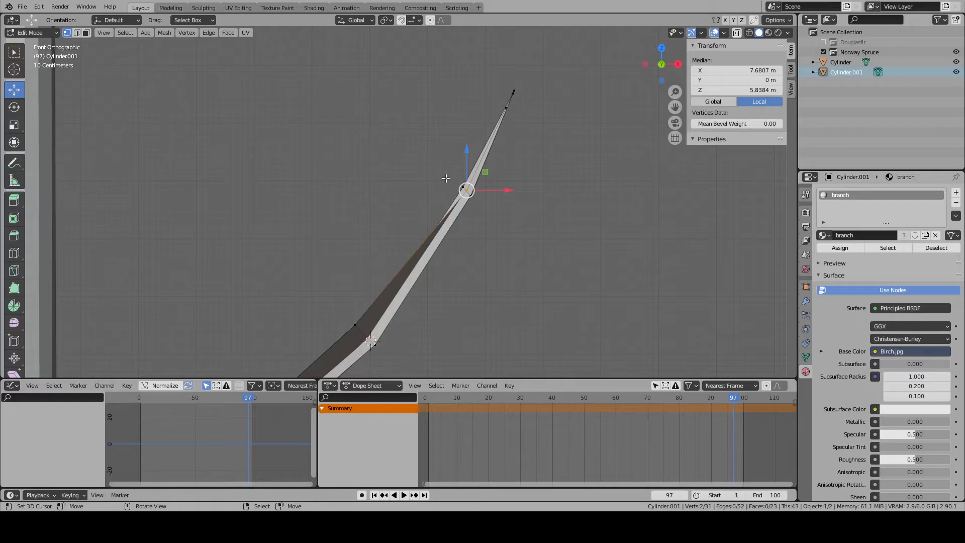
scroll(447, 178, "up", 2)
key("g")
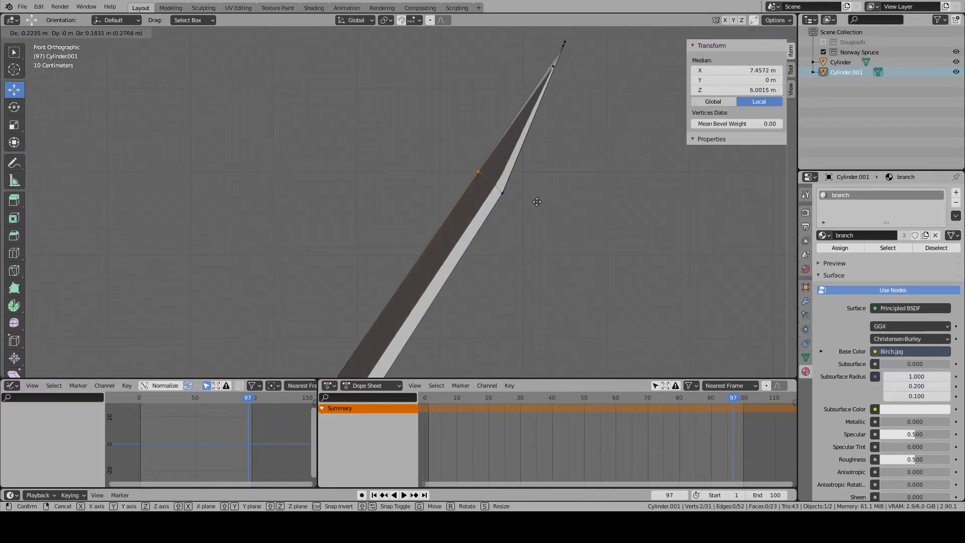
left_click(545, 206)
right_click(554, 67)
middle_click_drag(553, 67, 581, 93)
right_click(502, 39, "shift")
key("KP_1")
key("alt+a")
- Lengthen the branch by moving its three tip vertices outward and up, and return to Object Mode
scroll(592, 154, "down", 7)
middle_click_drag(530, 198, 433, 205)
right_click(388, 160)
right_click(443, 158, "shift")
key("KP_1")
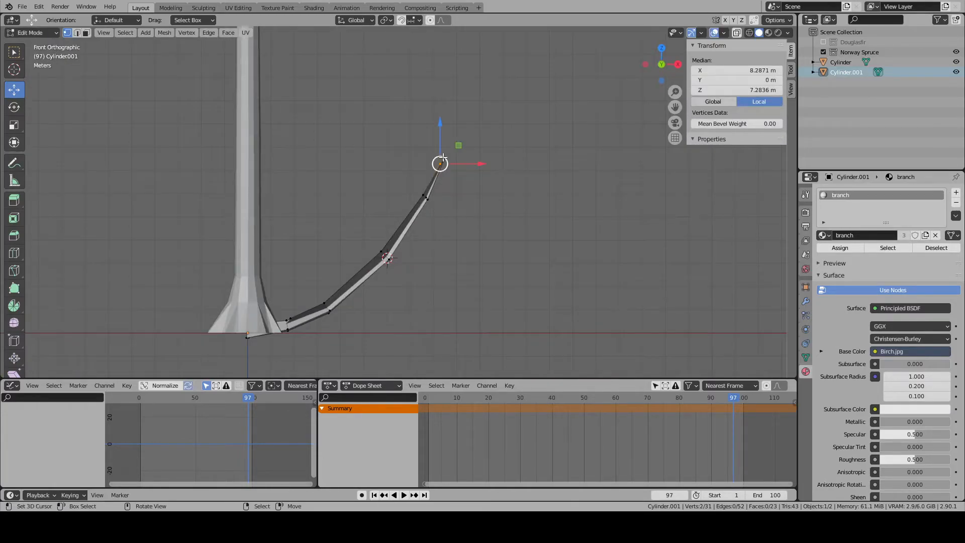
key("KP_3")
scroll(441, 156, "up", 4)
key("KP_1")
key("KP_3")
right_click(397, 110, "shift")
key("KP_1")
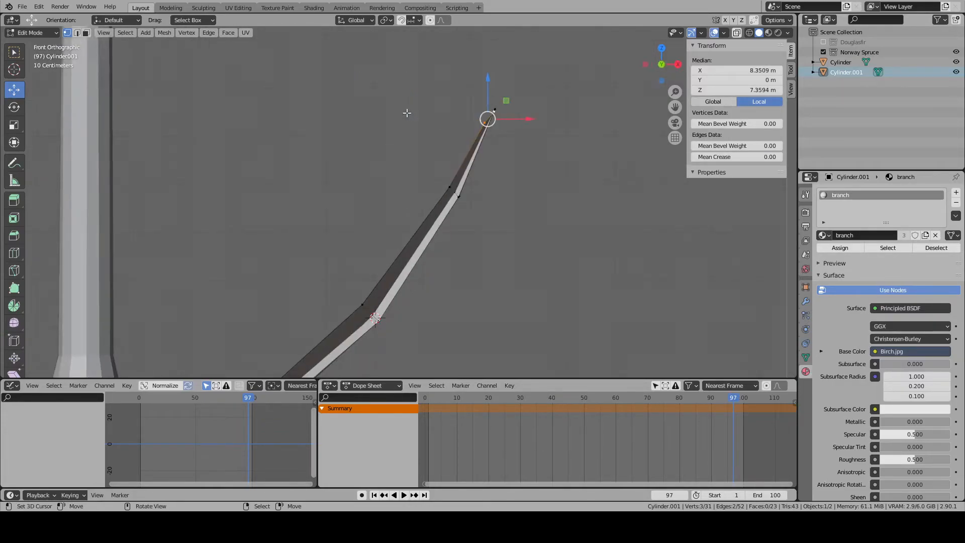
key("g")
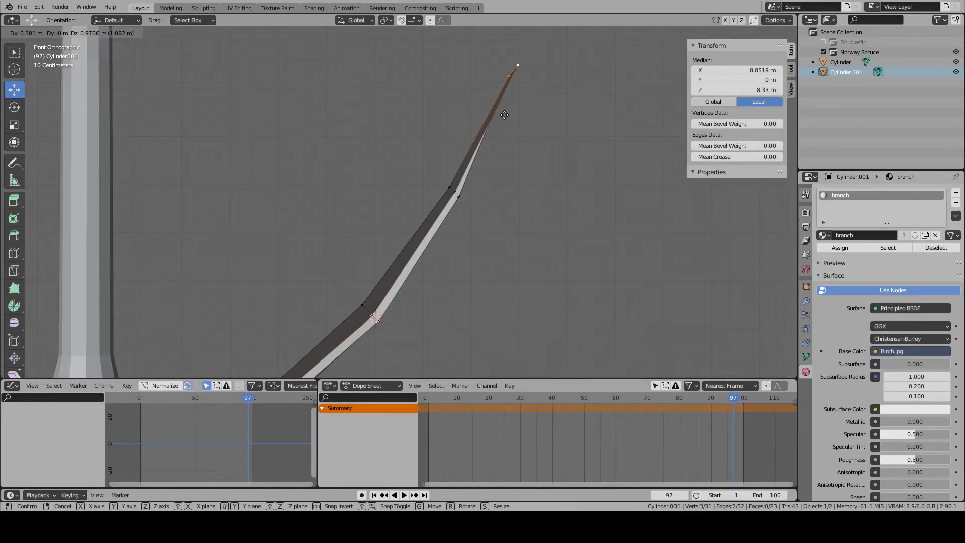
left_click(508, 104)
scroll(516, 120, "down", 4)
key("alt+a")
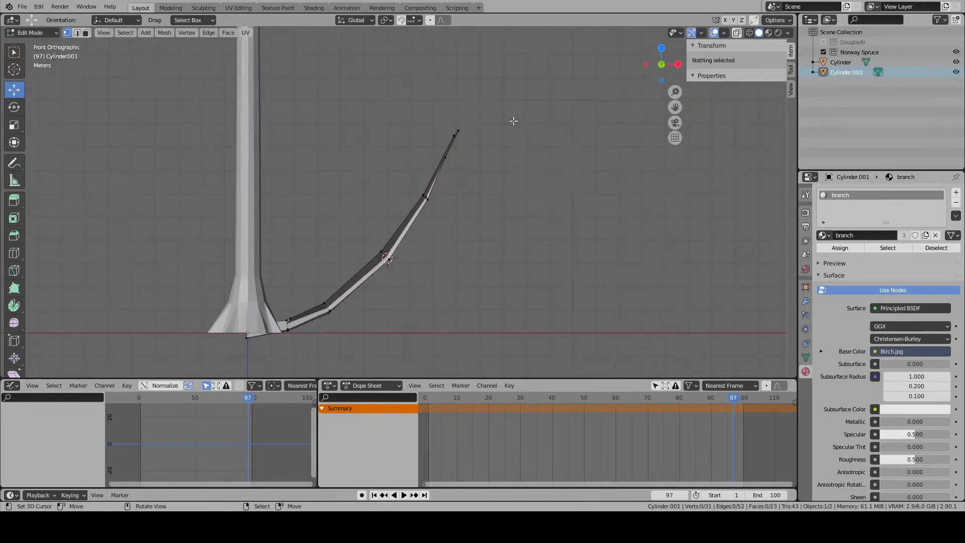
middle_click_drag(482, 166, 457, 234)
key("Tab")
- Add a vertex group named Density to the trunk
left_click(455, 256)
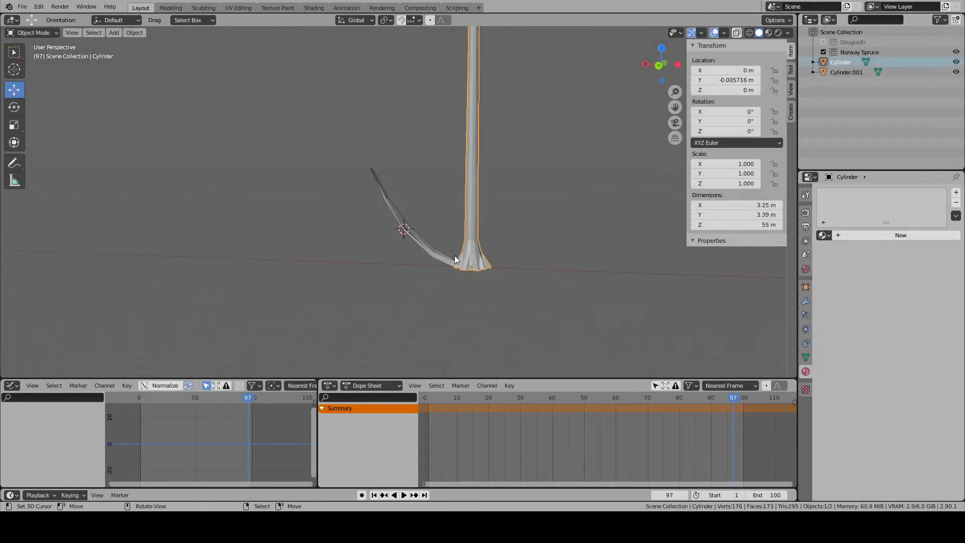
left_click(436, 257)
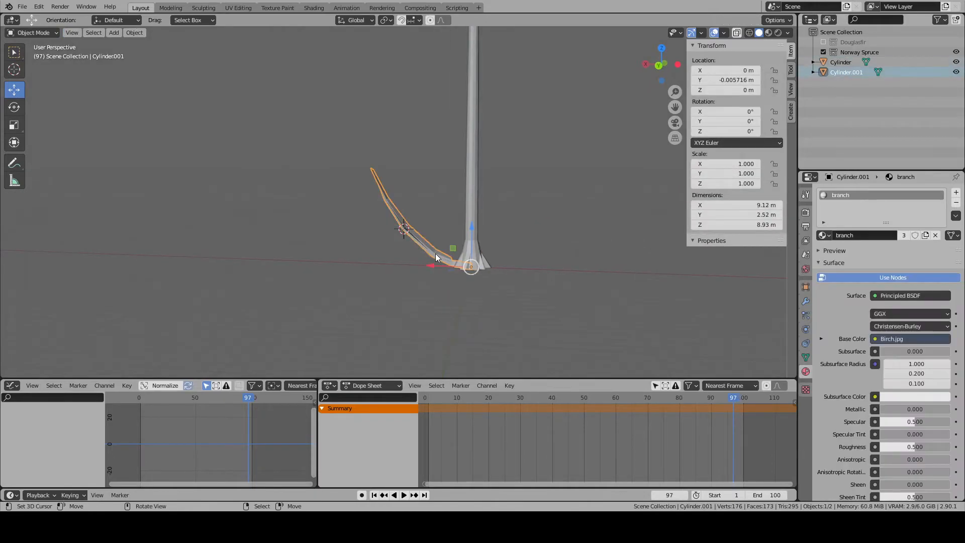
left_click(461, 252)
middle_click_drag(462, 251, 427, 246)
left_click(806, 357)
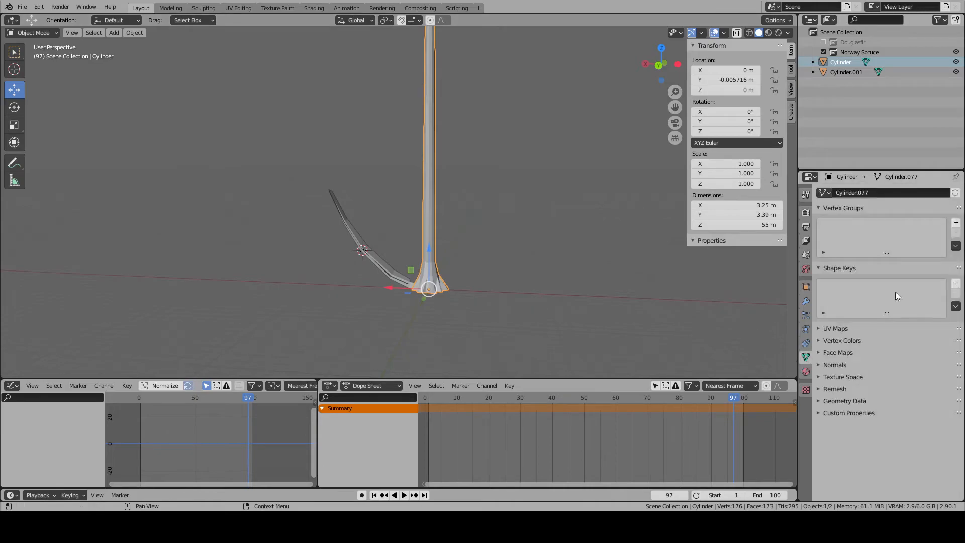
left_click(956, 223)
double_click(873, 222)
type("Density")
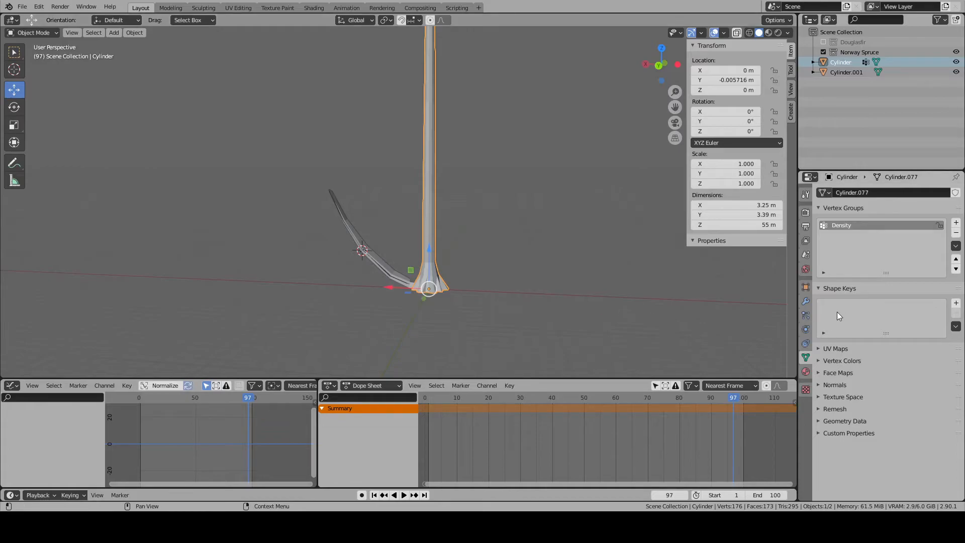
- Add a particle system of type Hair to the trunk
left_click(808, 317)
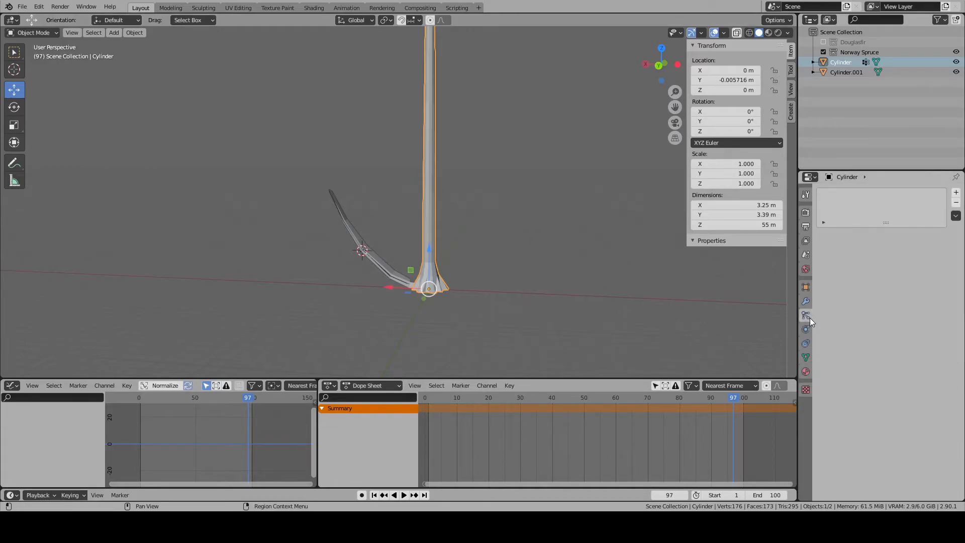
left_click(957, 196)
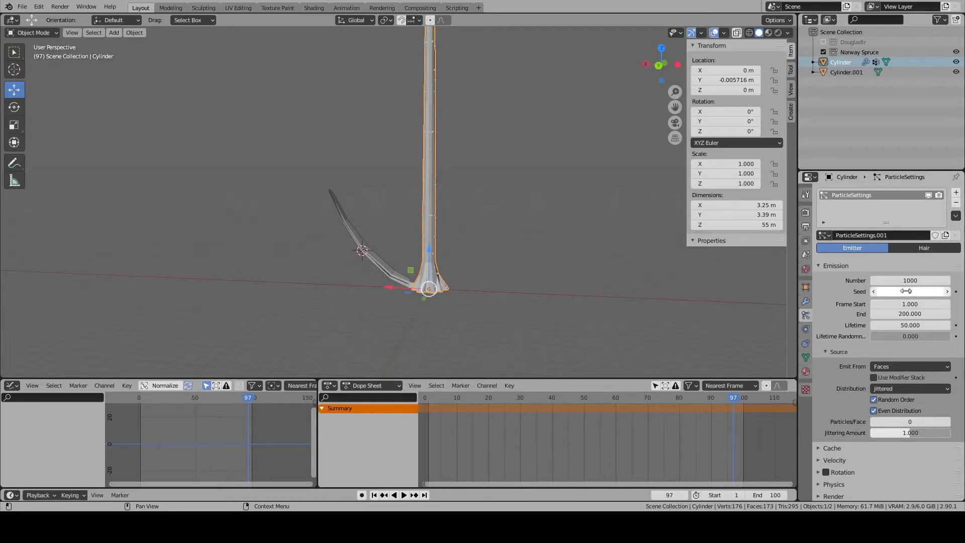
left_click(909, 248)
- Set the trunk's hair particles to emit from Volume
scroll(528, 277, "up", 2)
scroll(528, 277, "up", 2)
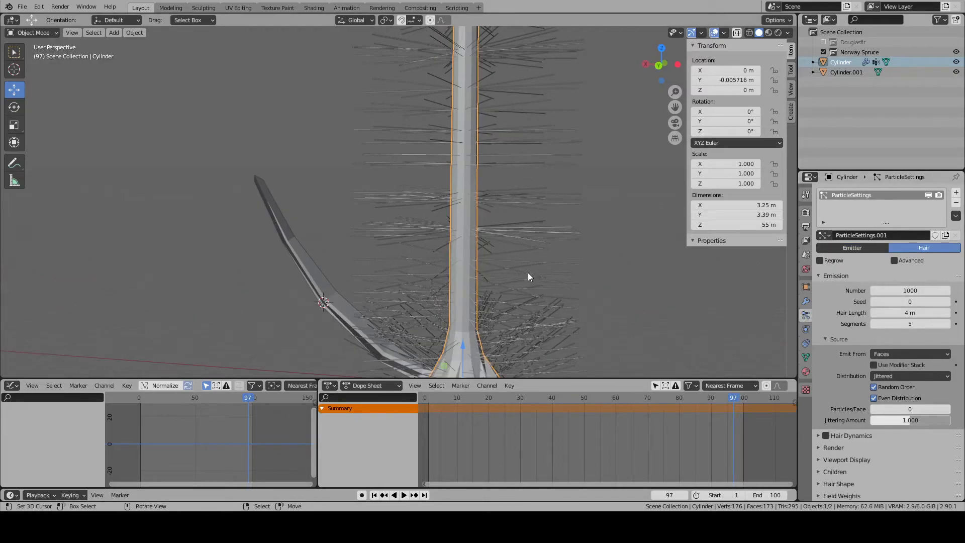
scroll(528, 272, "up", 4)
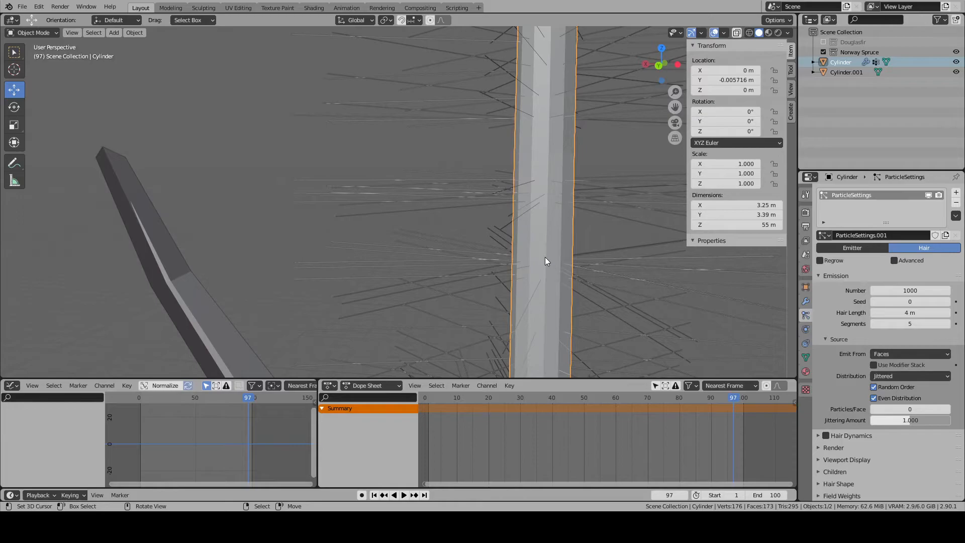
scroll(545, 258, "down", 5)
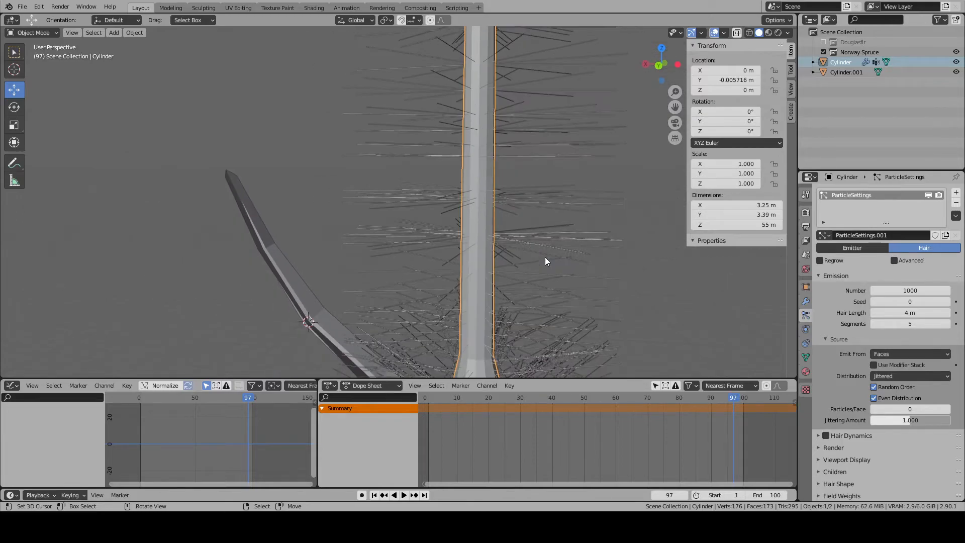
middle_click_drag(514, 255, 493, 272, "shift")
scroll(508, 252, "up", 3)
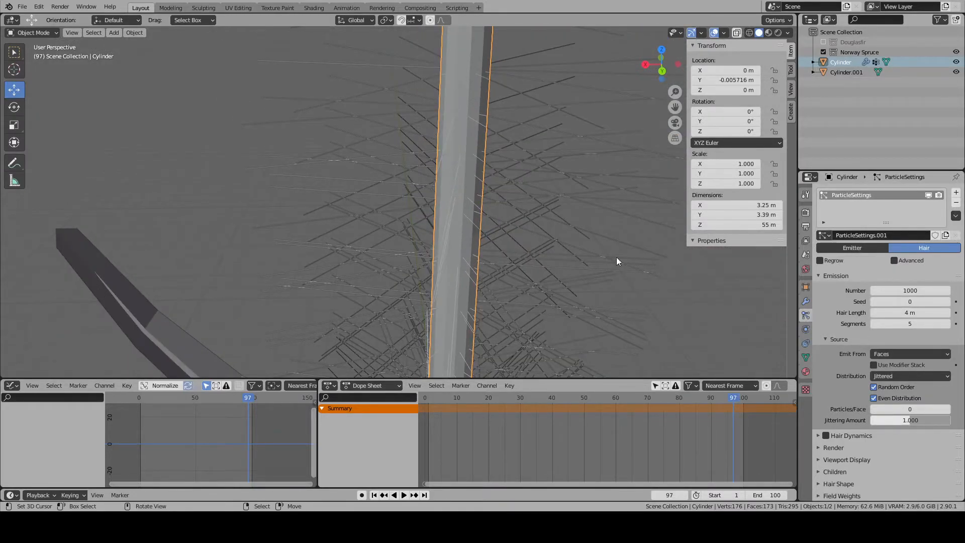
left_click(879, 352)
left_click(888, 385)
- Examine how the hair strands are distributed along the trunk, from the base upwards
scroll(506, 249, "down", 2)
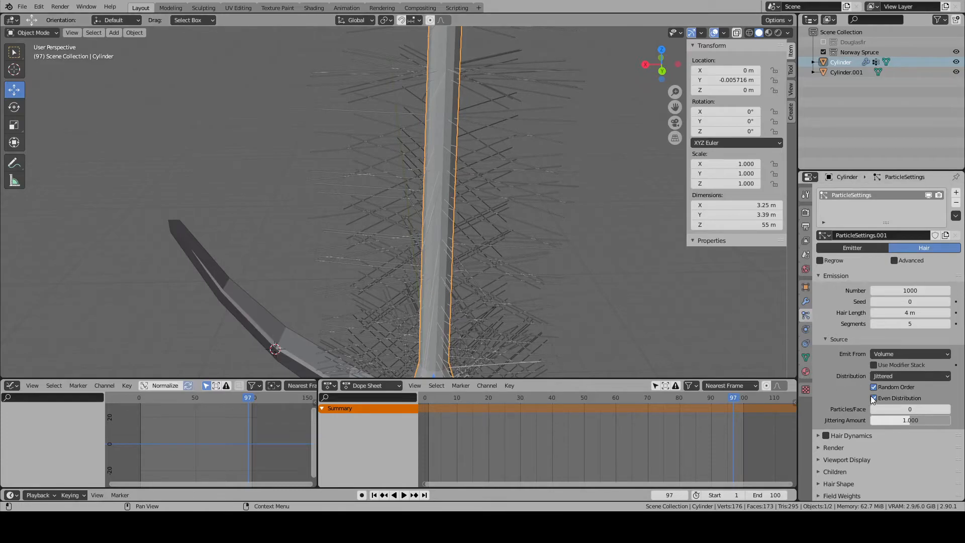
scroll(553, 336, "down", 3)
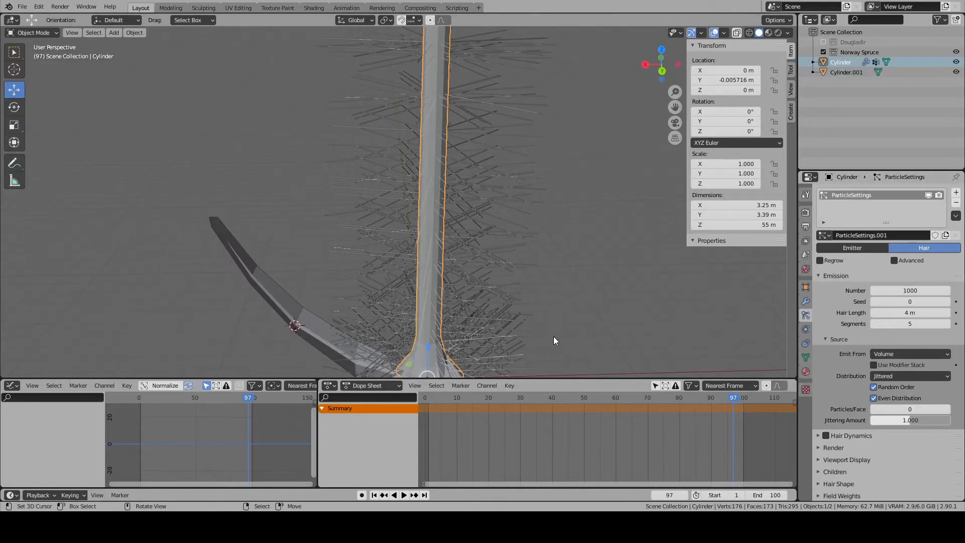
scroll(553, 336, "down", 5)
scroll(554, 336, "up", 4)
middle_click_drag(554, 336, 523, 202)
scroll(553, 300, "down", 3)
scroll(553, 300, "up", 2)
scroll(553, 300, "up", 1)
scroll(523, 201, "up", 1)
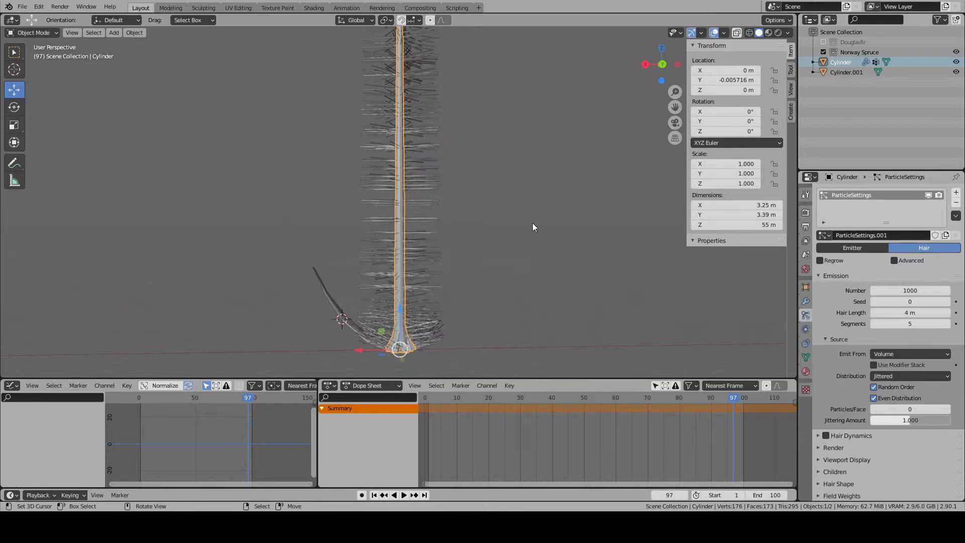
- Try Hair Dynamics on the trunk's hair particles
left_click(826, 437)
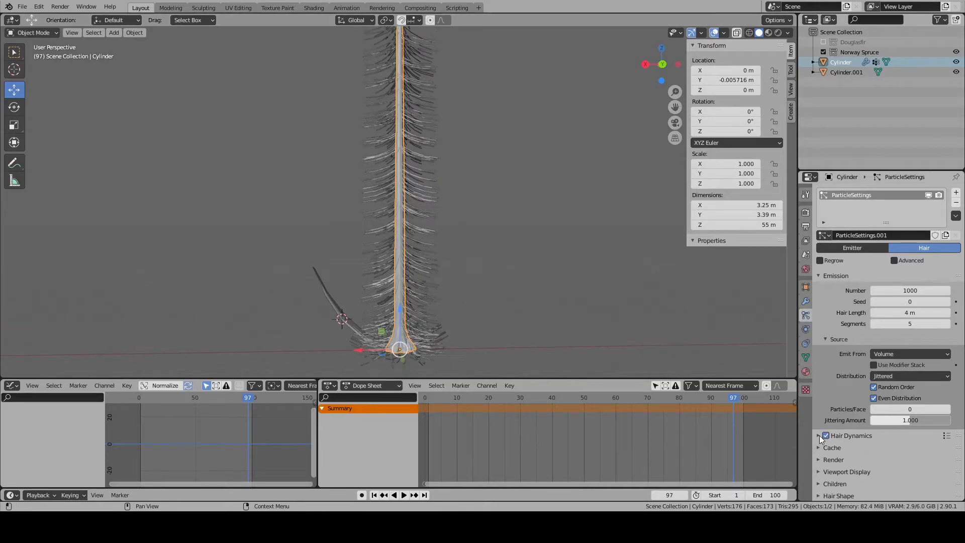
left_click(826, 437)
- Enable the advanced hair settings and particle rotation, with the orientation axis set to Normal
left_click(896, 260)
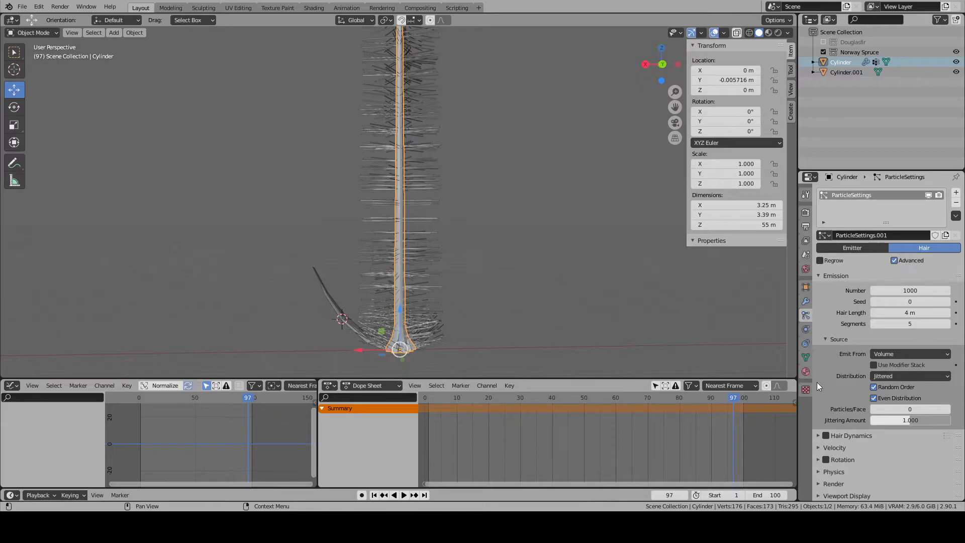
left_click(828, 467)
left_click(827, 464)
left_click(825, 459)
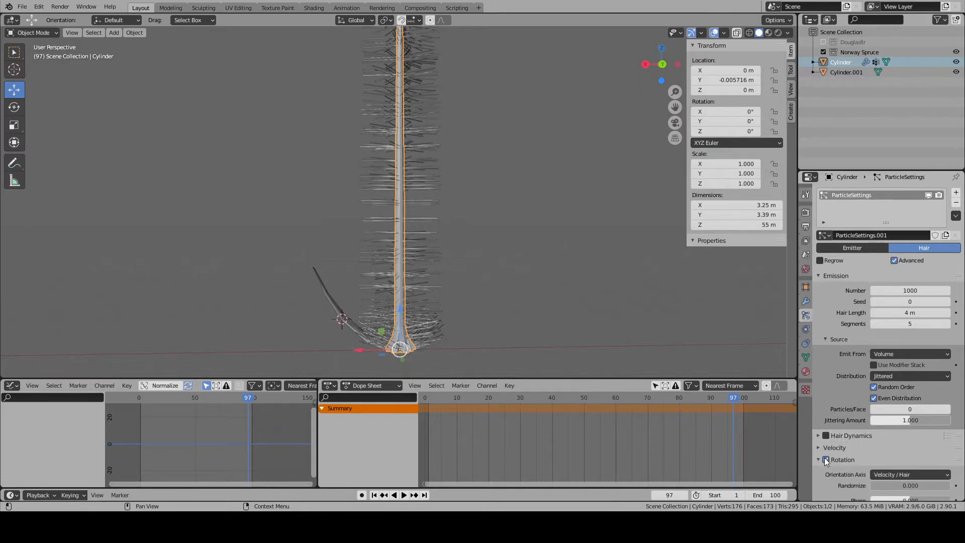
scroll(823, 453, "down", 4)
scroll(823, 455, "down", 1)
left_click(820, 440)
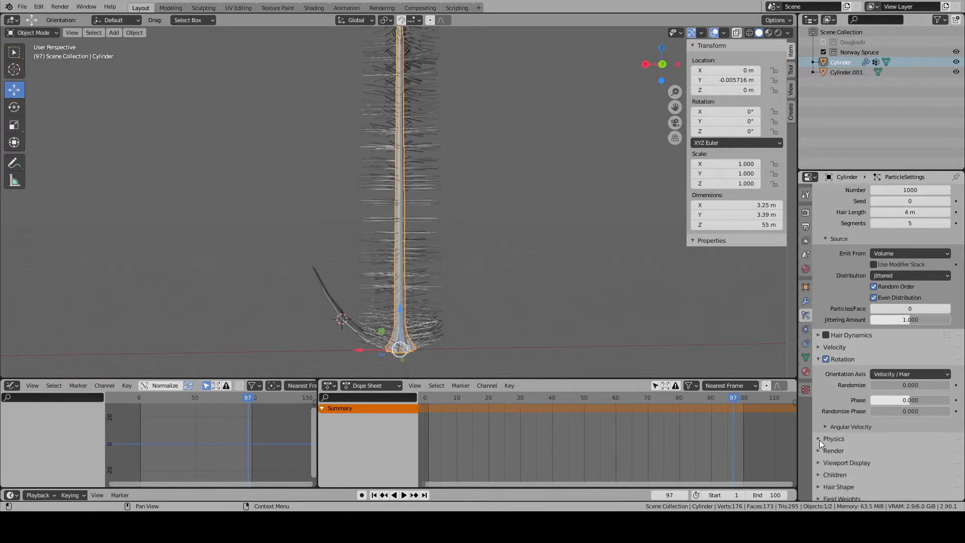
left_click(899, 377)
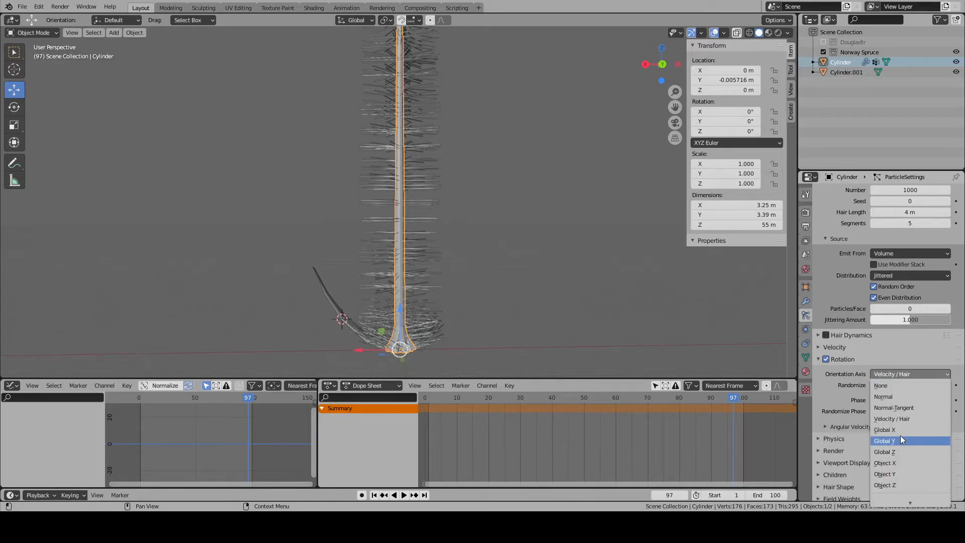
left_click(898, 399)
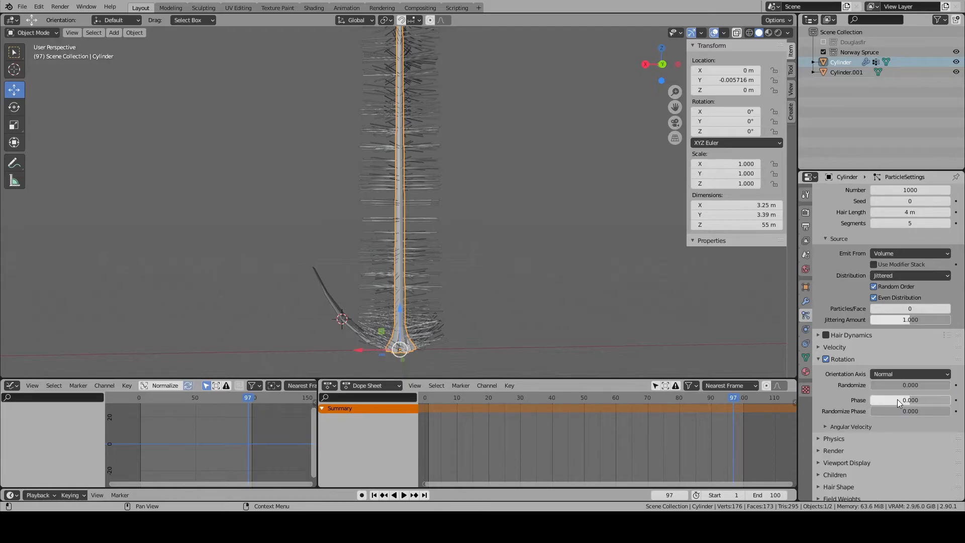
- Render the hair particles as Object, using the branch Cylinder.001 as the instance object
left_click(818, 359)
left_click(819, 370)
left_click(822, 370)
left_click(820, 385)
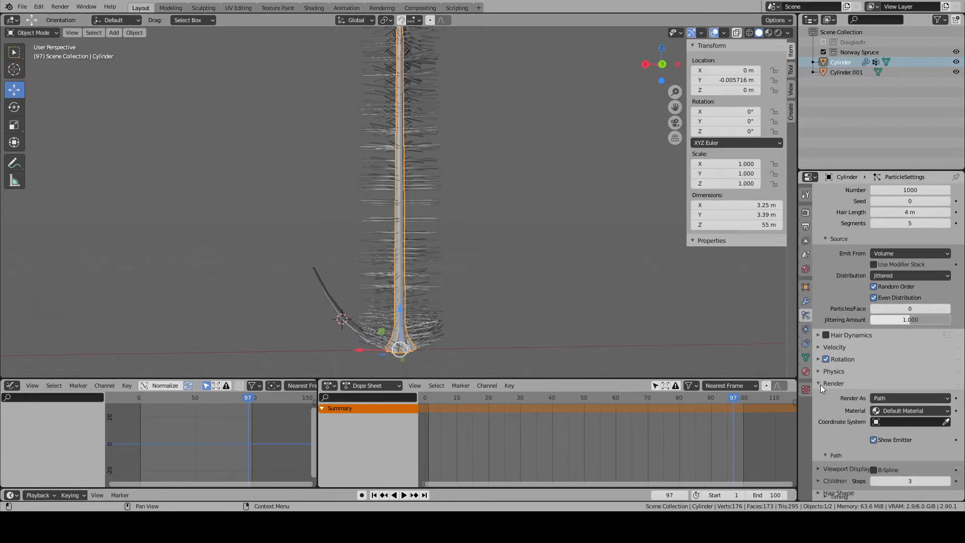
left_click(883, 398)
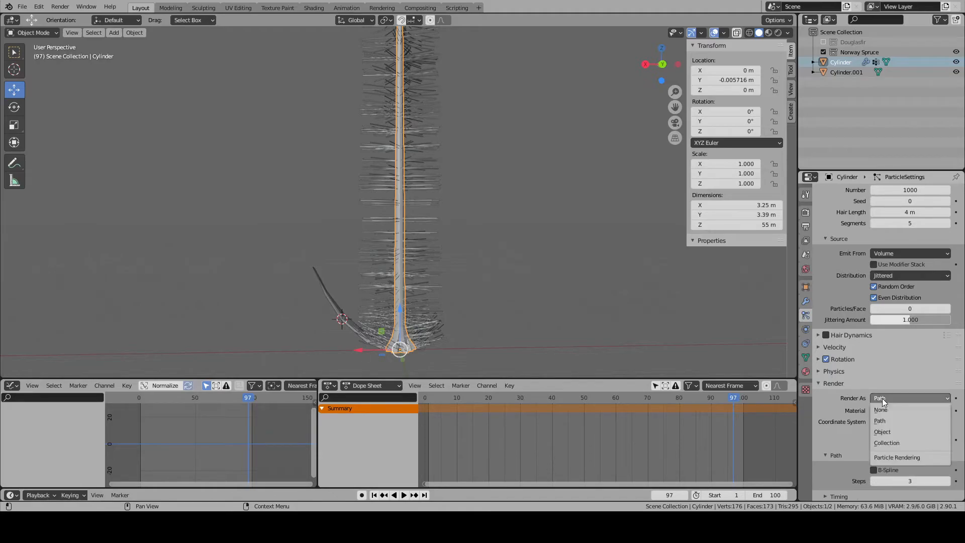
left_click(891, 436)
left_click(881, 472)
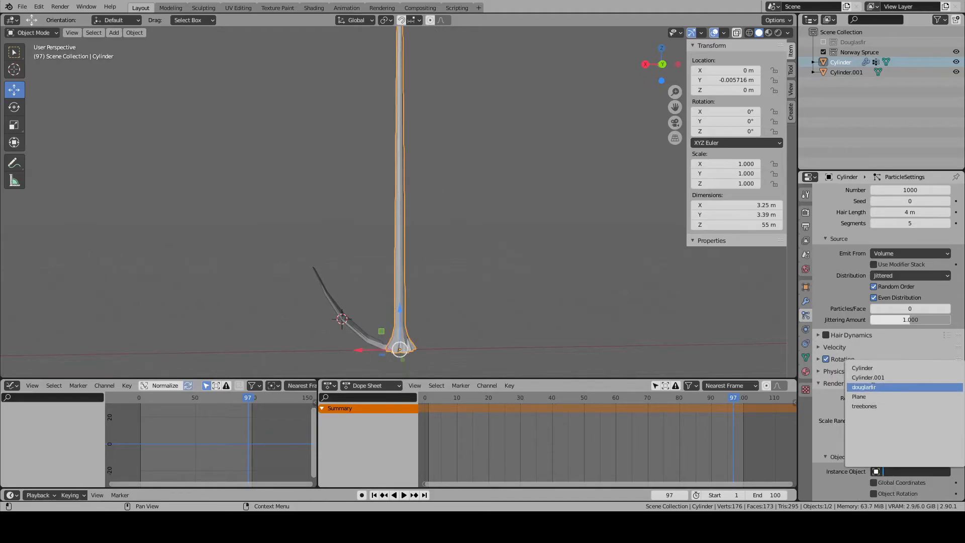
left_click(871, 379)
- Examine the size and direction of the branch instances along the trunk, comparing them with the original branch from behind
scroll(441, 286, "up", 10)
middle_click_drag(457, 283, 460, 332)
scroll(455, 312, "down", 12)
middle_click_drag(463, 255, 457, 168)
scroll(456, 165, "up", 6)
scroll(450, 196, "down", 4)
middle_click_drag(448, 186, 455, 252, "shift")
scroll(456, 247, "down", 1)
middle_click_drag(462, 214, 457, 275, "shift")
scroll(459, 279, "down", 2)
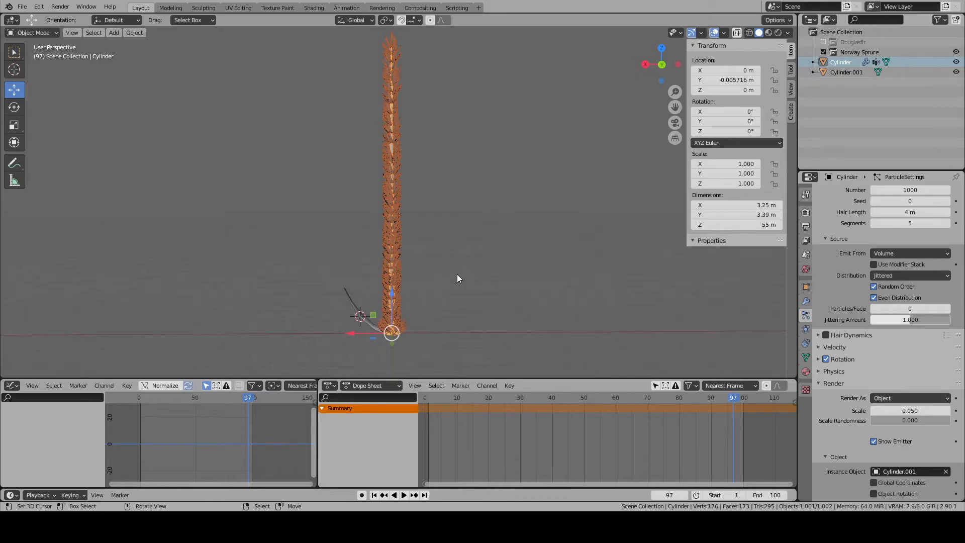
key("KP_1")
key("ctrl+KP_1")
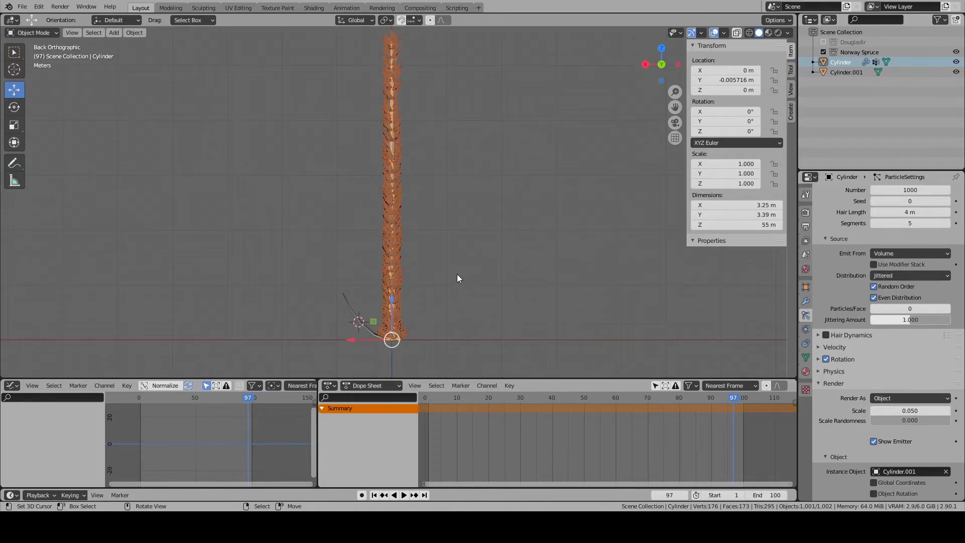
scroll(442, 176, "up", 8)
middle_click_drag(419, 190, 472, 219, "shift")
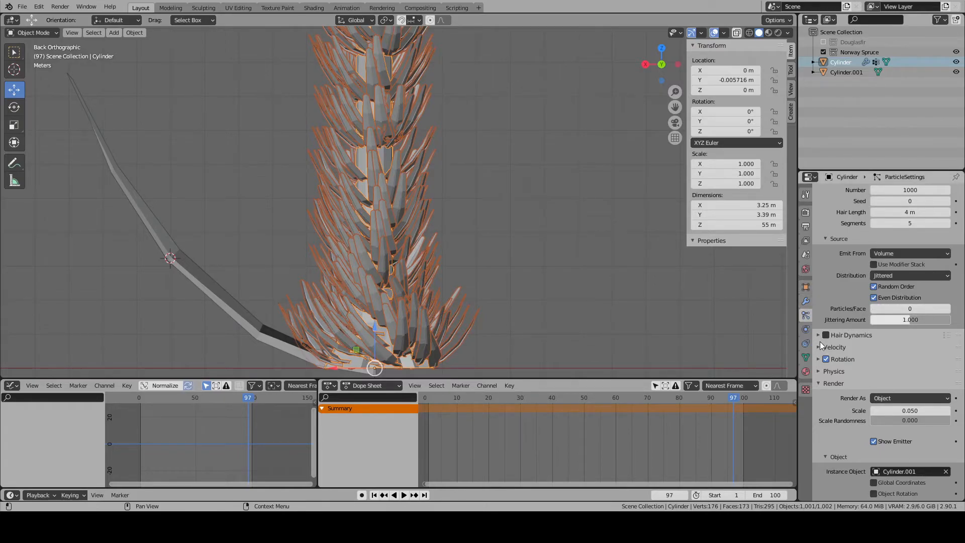
- Randomize the particle rotation by about 0.056 and reduce the number of hair particles on the trunk to 200
left_click(819, 359)
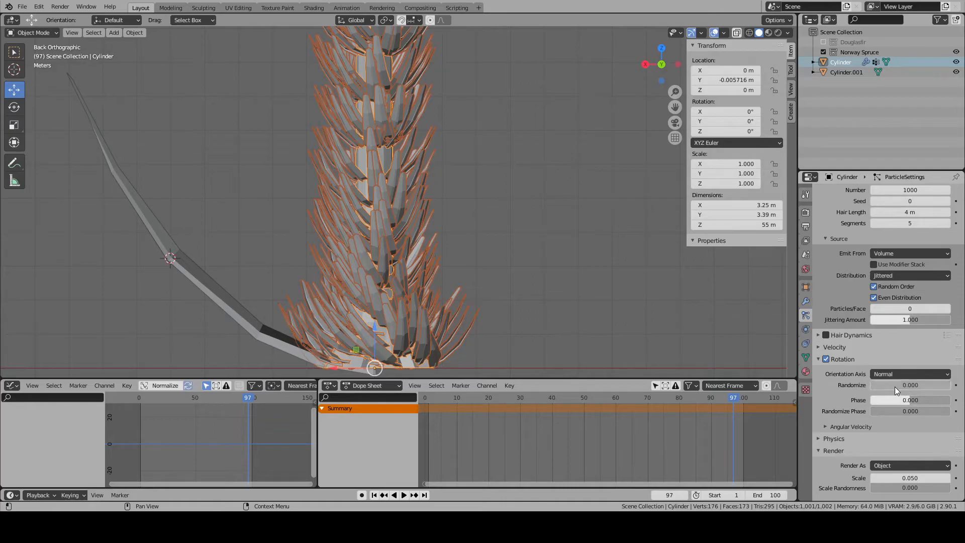
left_click_drag(871, 385, 875, 386)
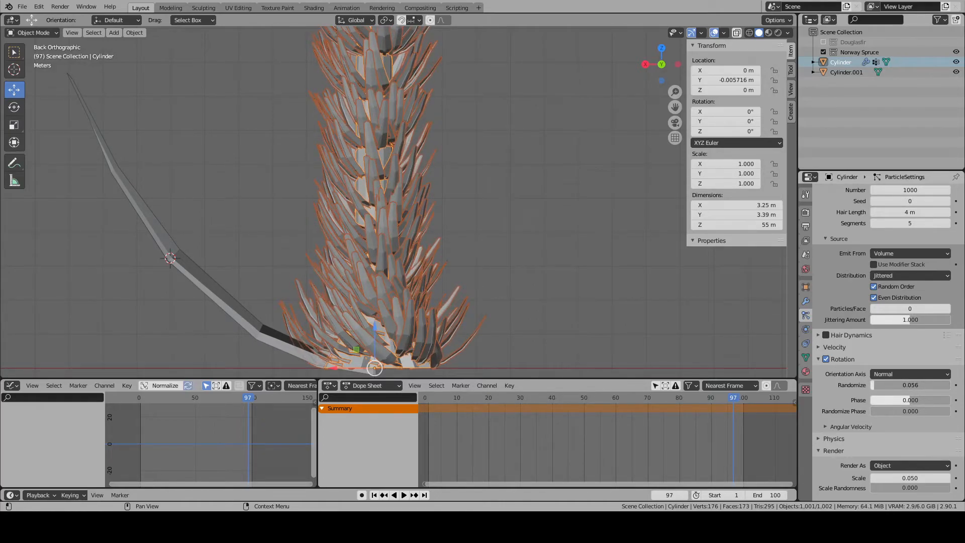
left_click(908, 190)
type("20")
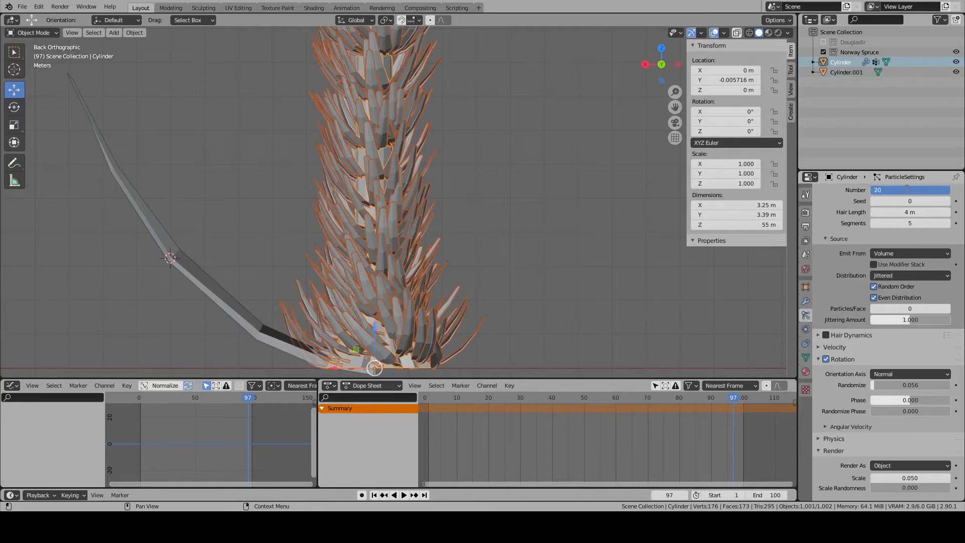
type("0")
key("Return")
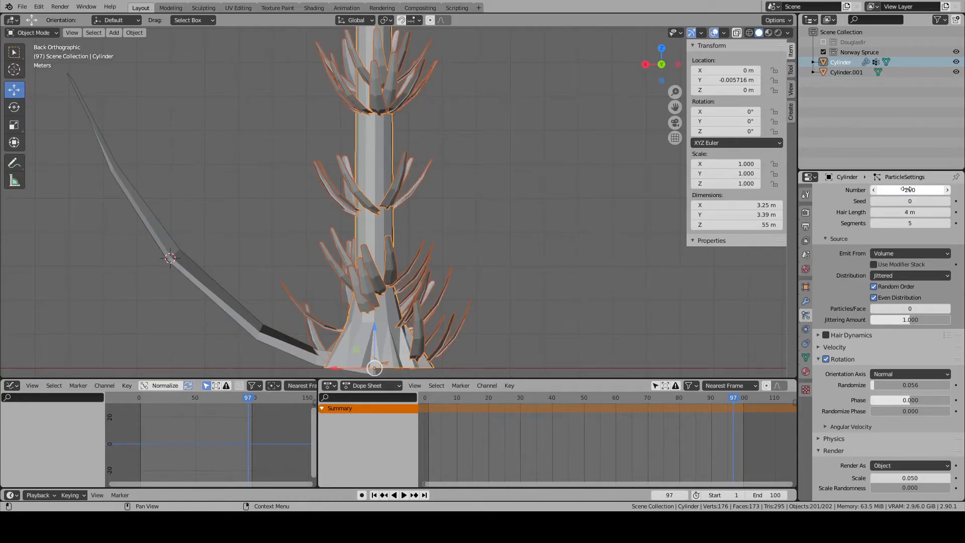
- Raise the rotation's Randomize Phase to about 0.099 and set its Randomize value to 0.05
scroll(481, 185, "down", 5)
middle_click_drag(496, 186, 489, 129, "shift")
left_click_drag(906, 415, 920, 415)
left_click(905, 385)
key("BackSpace")
key("BackSpace")
type("5")
key("Return")
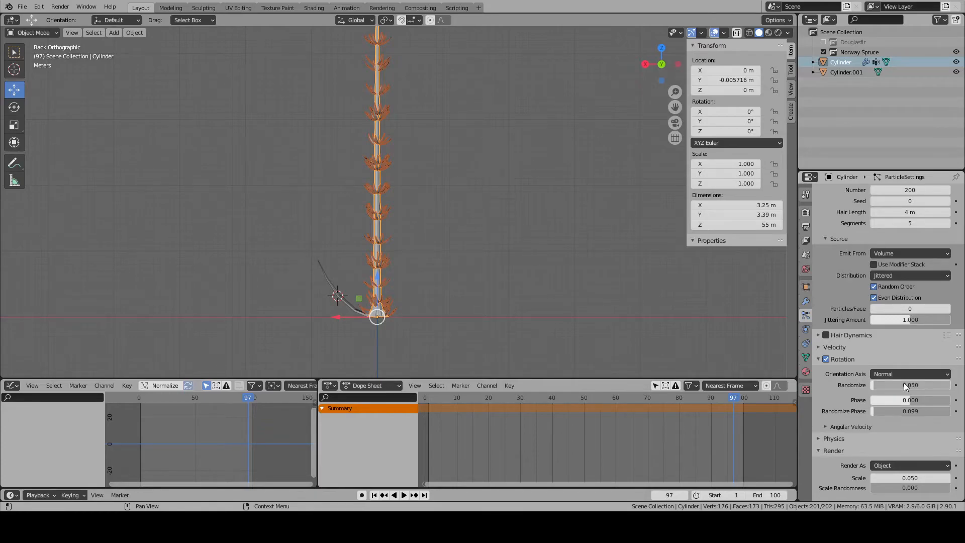
- Set the rotation's Randomize Phase to 0.01 and inspect the branches near the trunk base
left_click(918, 408)
left_click(919, 408)
key("BackSpace")
key("BackSpace")
key("BackSpace")
key("BackSpace")
key("BackSpace")
type("1")
key("Return")
scroll(505, 319, "up", 5)
middle_click_drag(440, 312, 513, 90, "shift")
scroll(491, 169, "up", 3)
middle_click_drag(481, 205, 468, 150, "shift")
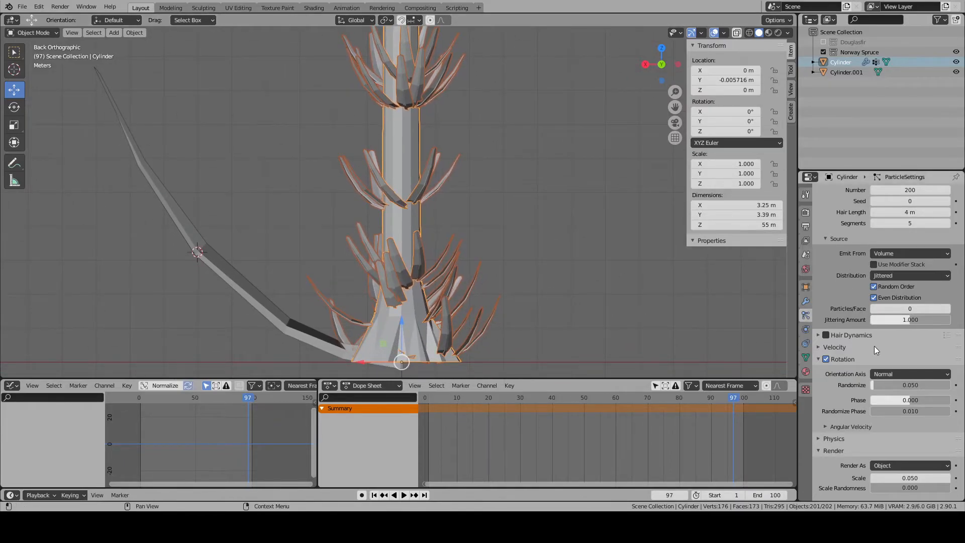
- Examine the particle system's Angular Velocity, Velocity and Hair Dynamics settings, briefly testing Hair Dynamics
left_click(824, 426)
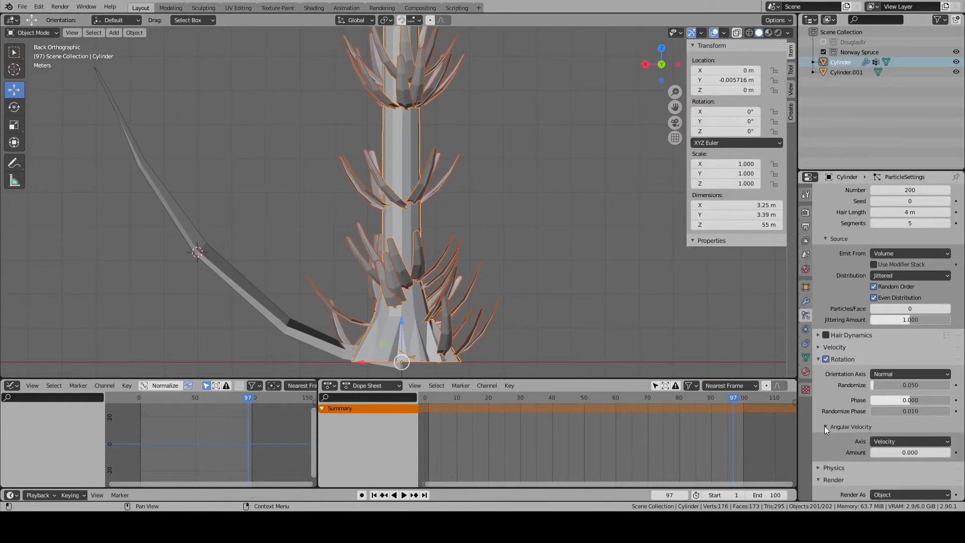
left_click(819, 359)
left_click(819, 347)
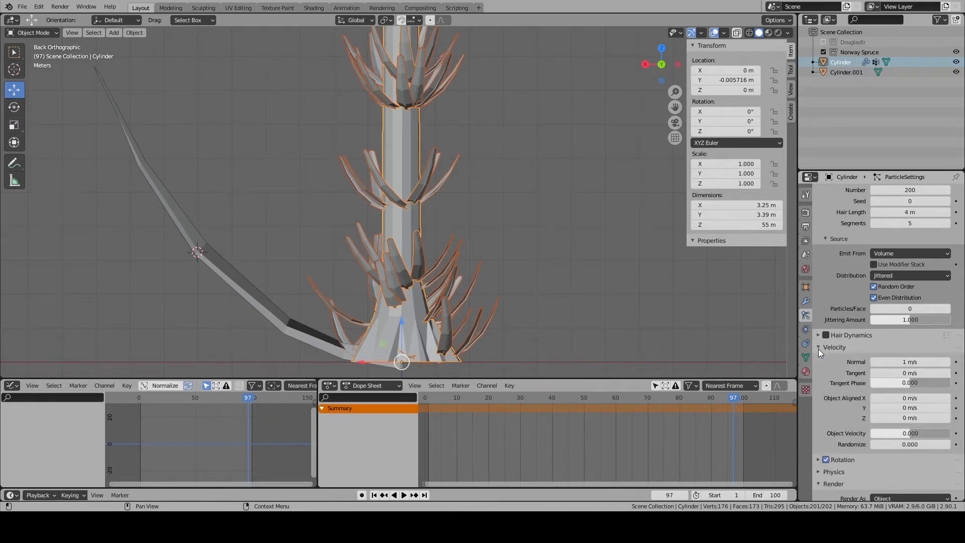
left_click(818, 349)
left_click(817, 336)
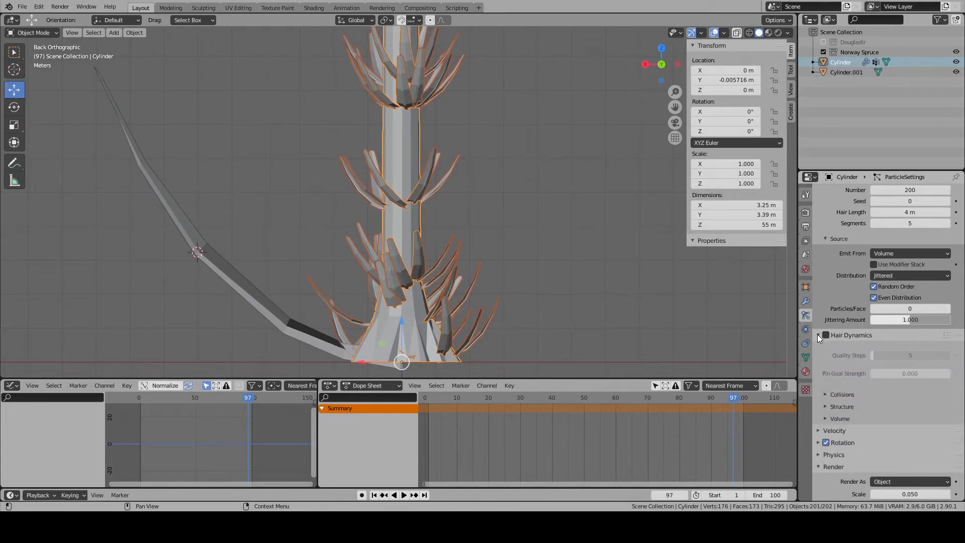
left_click(817, 334)
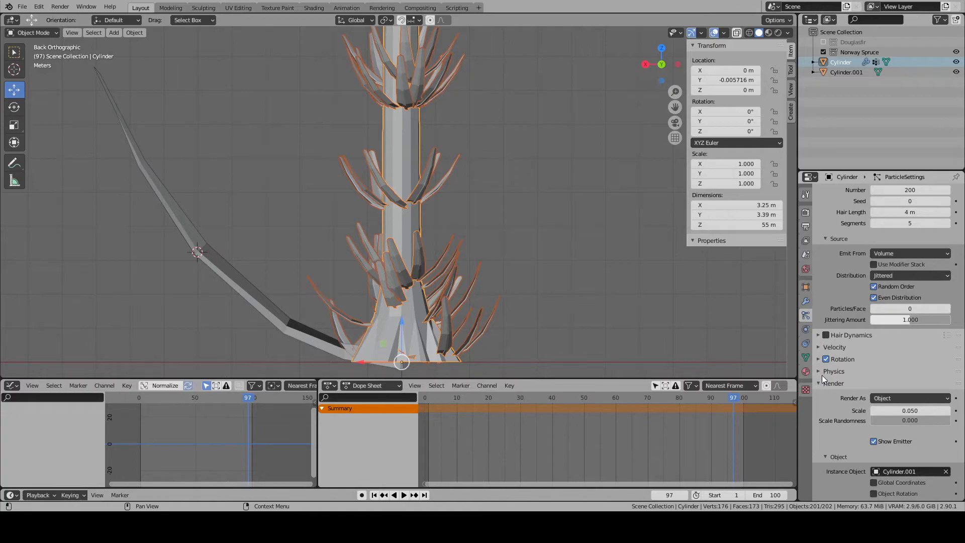
left_click(818, 335)
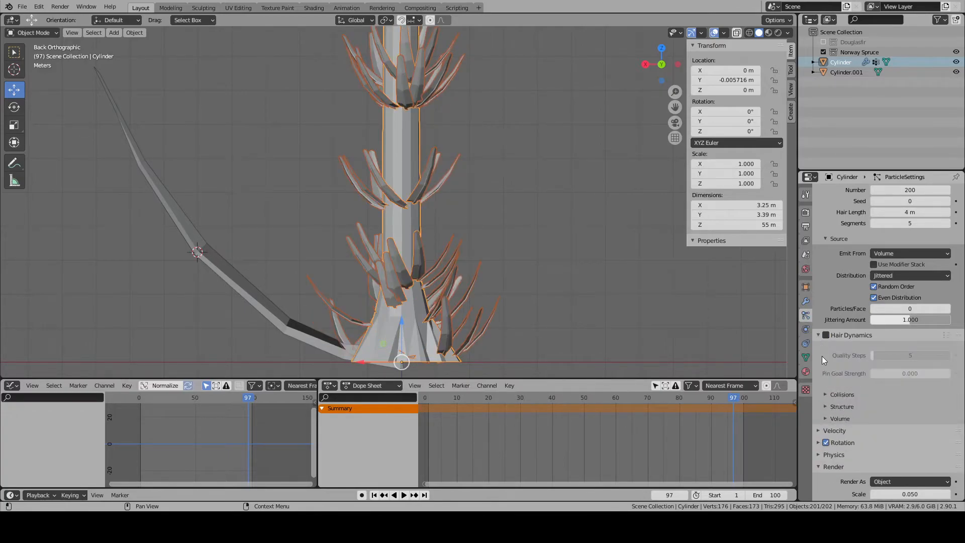
left_click(826, 394)
left_click(826, 394)
left_click(818, 335)
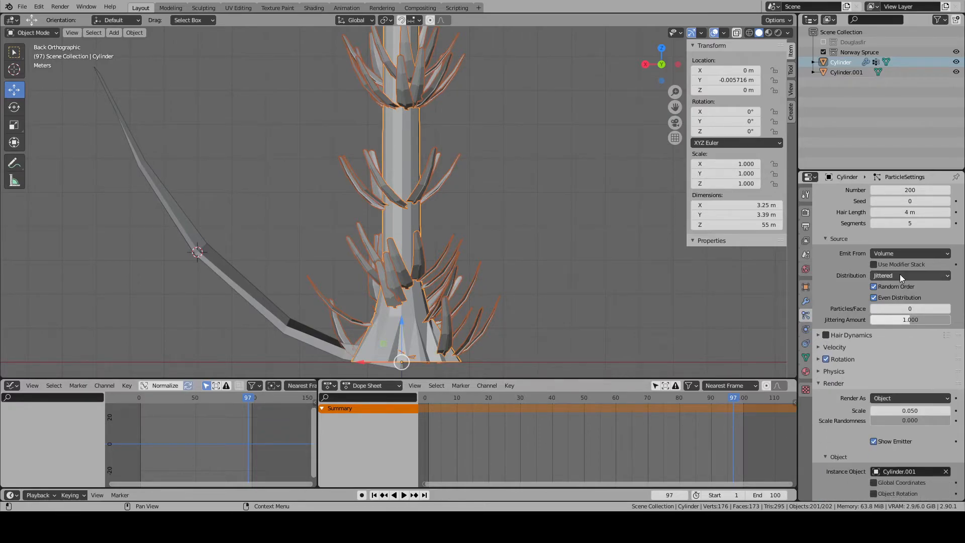
- Review the particle system's Velocity, Physics and Render settings for options that affect the branch instances
left_click(874, 288)
left_click(820, 347)
left_click(820, 348)
left_click(822, 371)
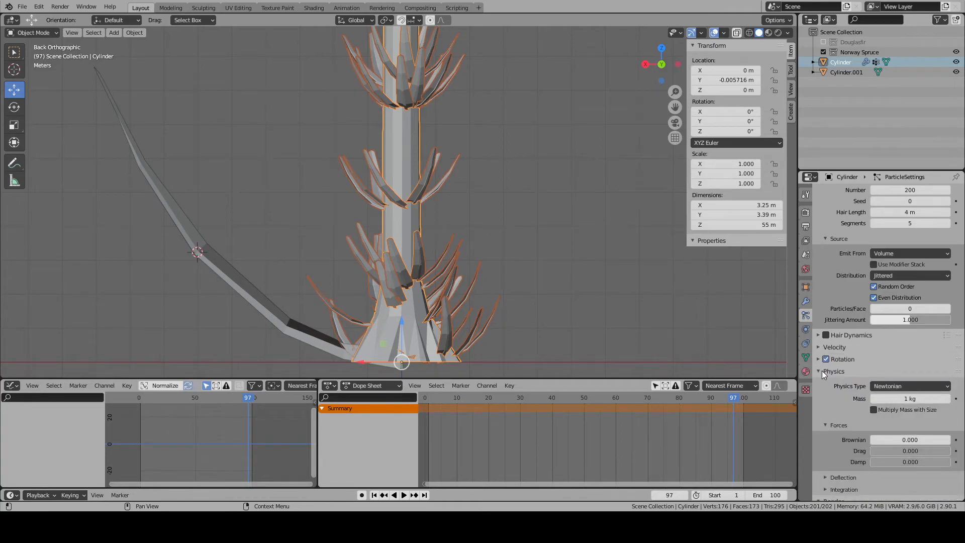
left_click(823, 371)
left_click(819, 378)
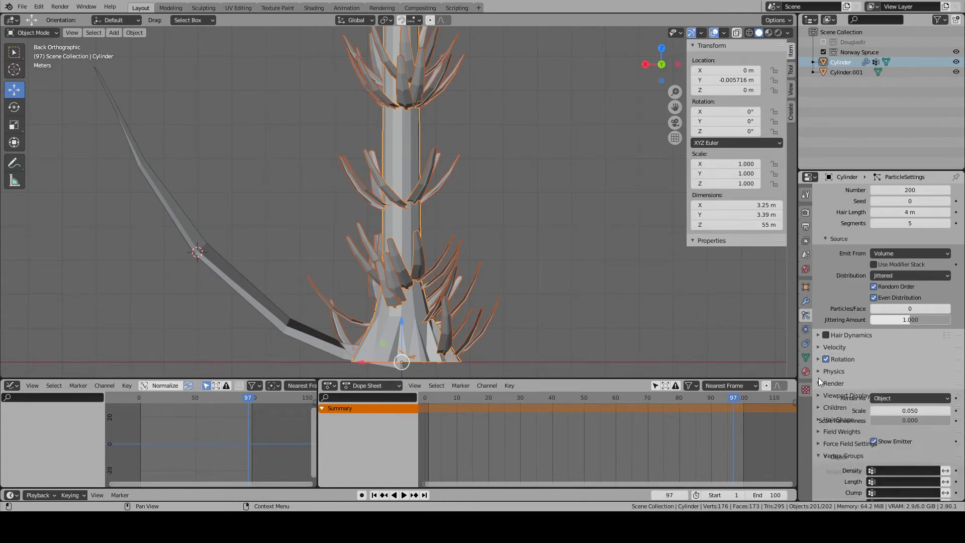
left_click(818, 371)
left_click(819, 371)
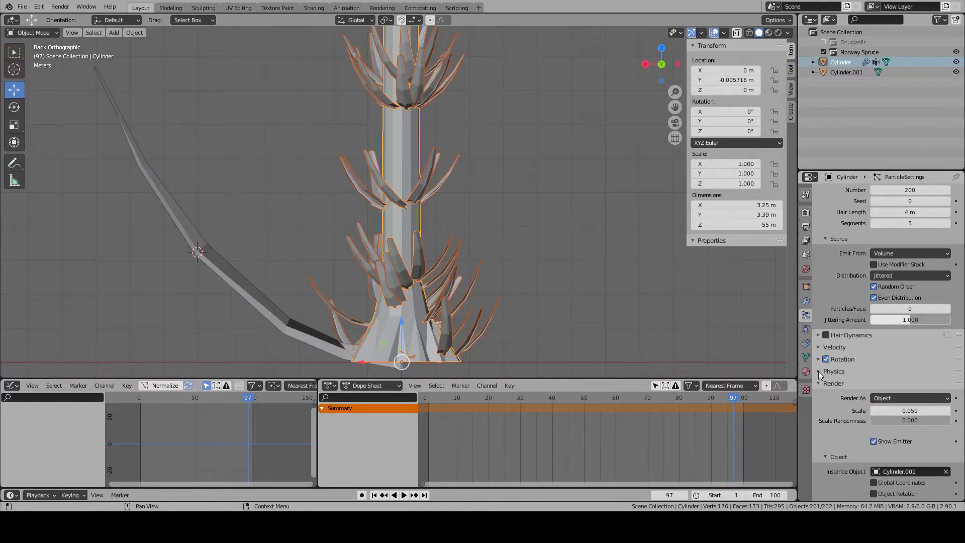
left_click(818, 371)
scroll(877, 375, "down", 5)
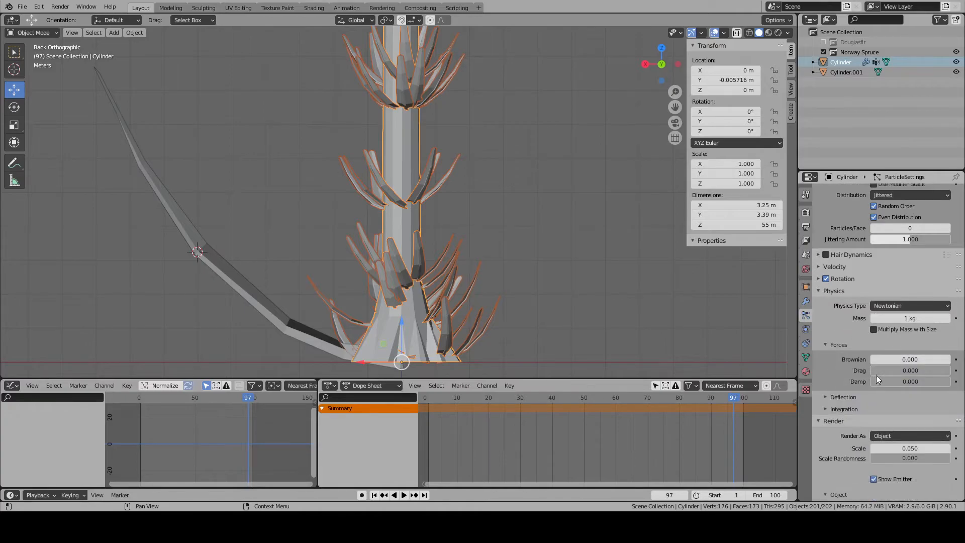
scroll(837, 384, "down", 5)
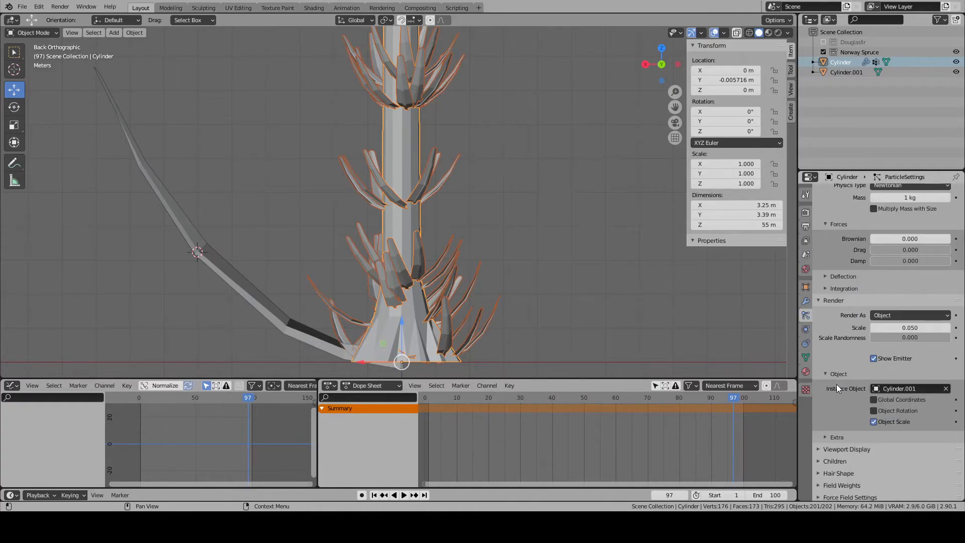
scroll(837, 384, "down", 2)
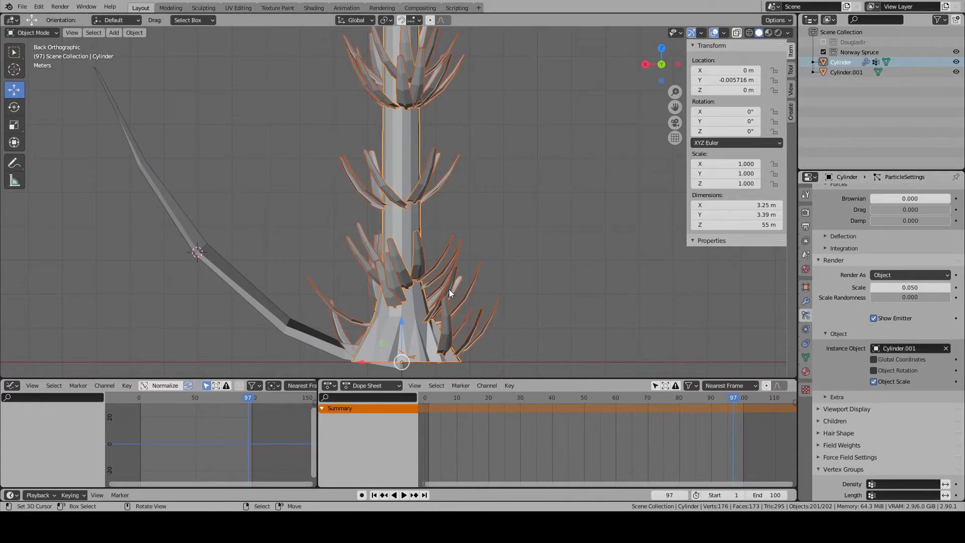
- Check the Children, Hair Shape and Field Weights settings of the trunk's particle system
left_click(821, 422)
left_click(821, 422)
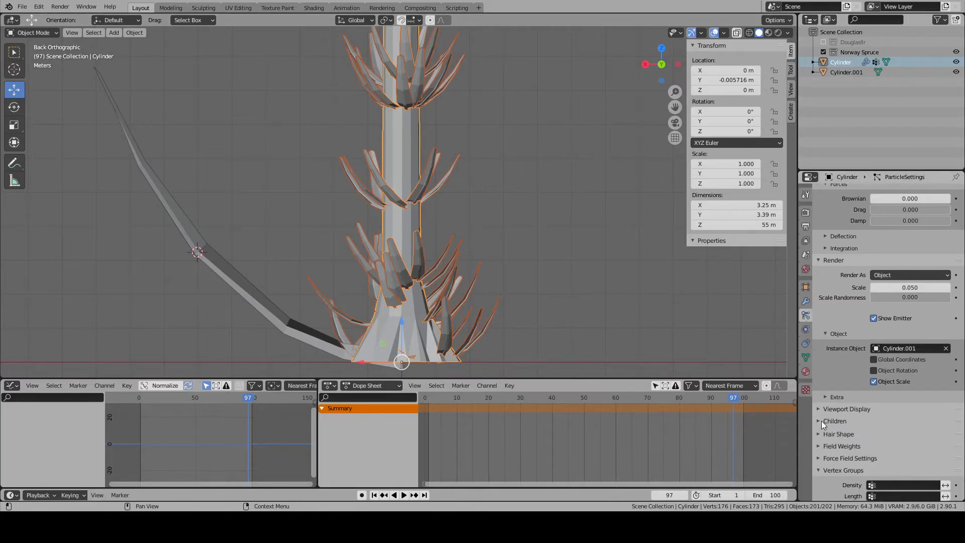
left_click(818, 430)
left_click(818, 429)
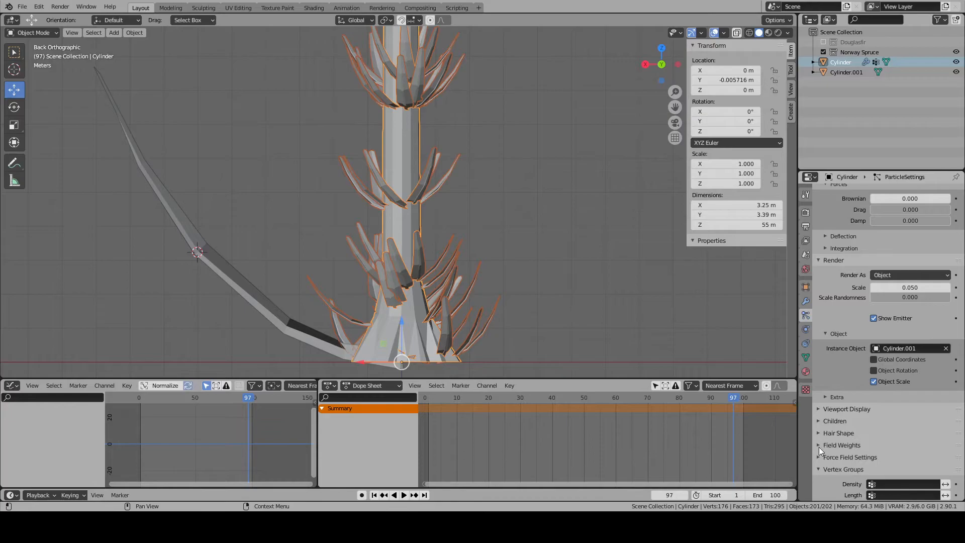
left_click(819, 446)
left_click(819, 446)
scroll(822, 261, "up", 5)
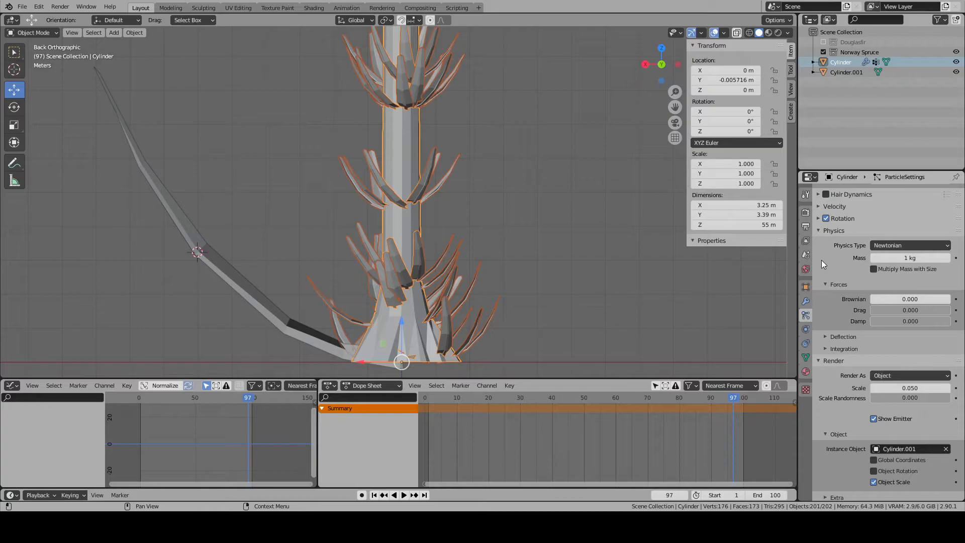
- Increase the hair length of the trunk's particles to 10 m
left_click(827, 285)
left_click(819, 231)
left_click(820, 241)
scroll(820, 242, "up", 8)
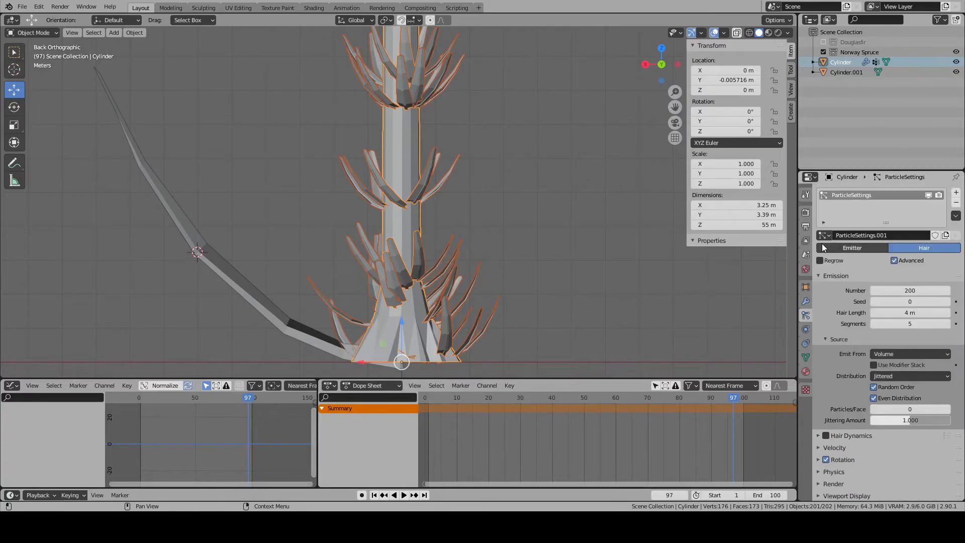
left_click_drag(892, 311, 925, 312)
- Change the particle distribution from the trunk's volume to Random and check the branches along the trunk
scroll(862, 342, "down", 2)
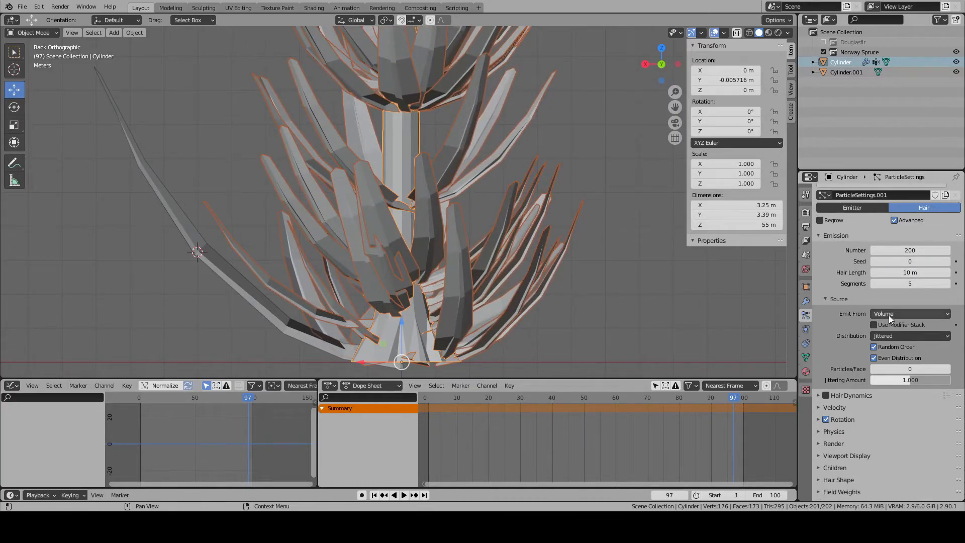
left_click(898, 313)
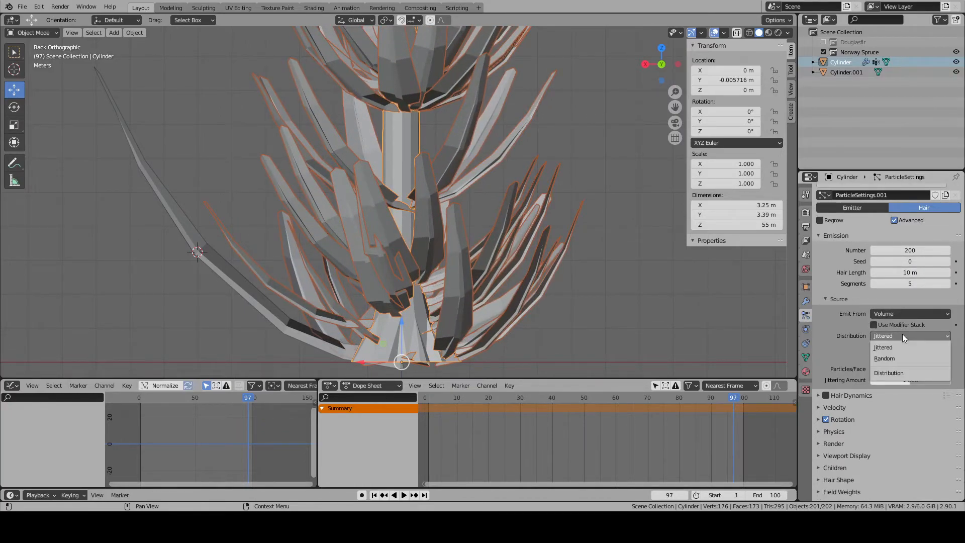
scroll(501, 258, "down", 7)
scroll(500, 258, "down", 4)
middle_click_drag(454, 149, 450, 219, "shift")
- Open the seed value of the trunk's hair particles for editing
left_click(910, 261)
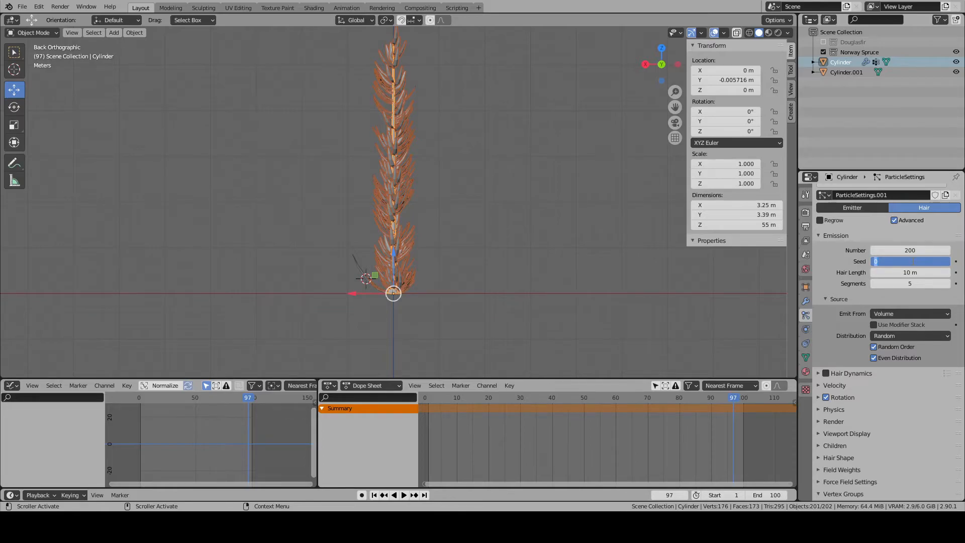
- Set the seed of the trunk's hair particles to 420 and check the branch arrangement
type("$")
key("Return")
scroll(438, 238, "up", 5)
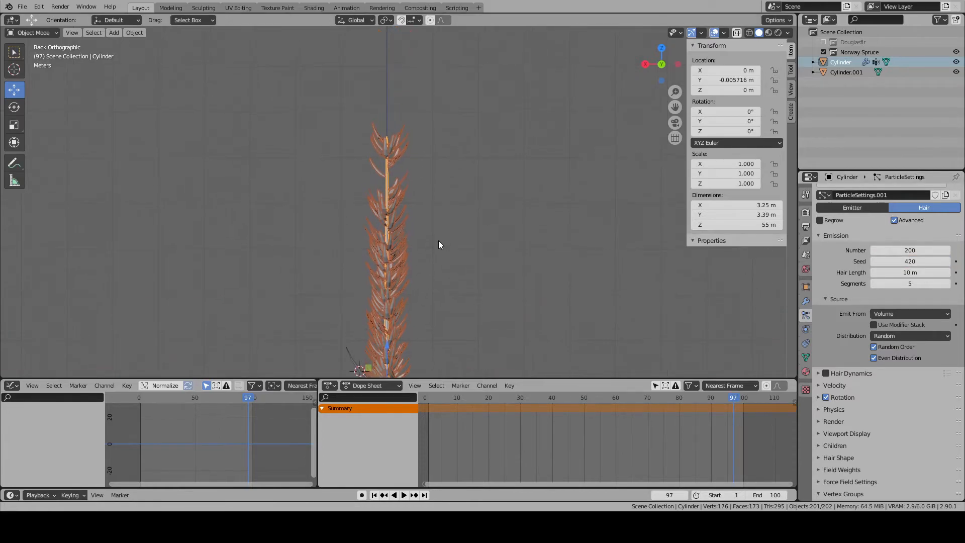
middle_click_drag(451, 207, 451, 147)
middle_click_drag(448, 262, 437, 229)
- Edit the trunk mesh in face mode and select the ring of faces directly above the root flare
key("Tab")
key("2")
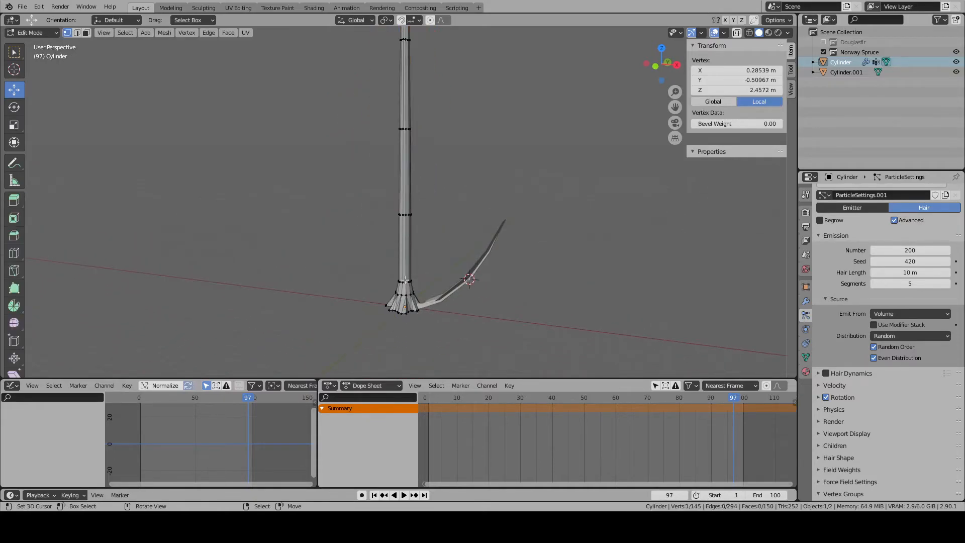
left_click(86, 33)
left_click(401, 289, "alt")
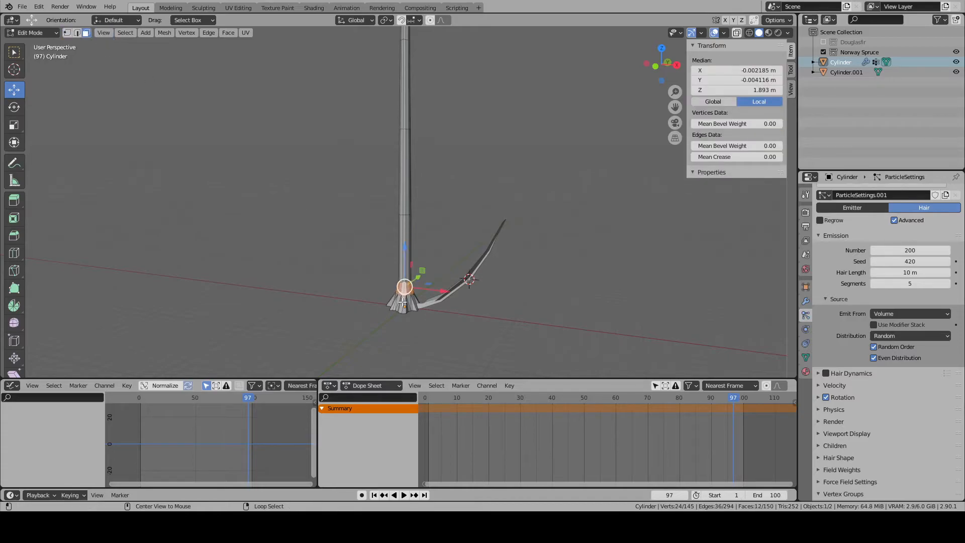
key("KP_Decimal")
- Extend the selection to all faces of the root flare around the trunk's base
left_click(402, 303, "shift")
left_click(443, 308, "shift")
left_click(455, 302, "shift")
left_click(462, 269, "shift")
left_click(481, 294, "shift")
left_click(500, 292, "shift")
middle_click_drag(585, 233, 478, 264)
left_click(396, 312, "shift")
left_click(418, 316, "shift")
left_click(437, 313, "shift")
left_click(463, 311, "shift")
left_click(480, 311, "shift")
left_click(486, 314, "shift")
left_click(475, 314, "shift")
middle_click_drag(492, 319, 464, 320)
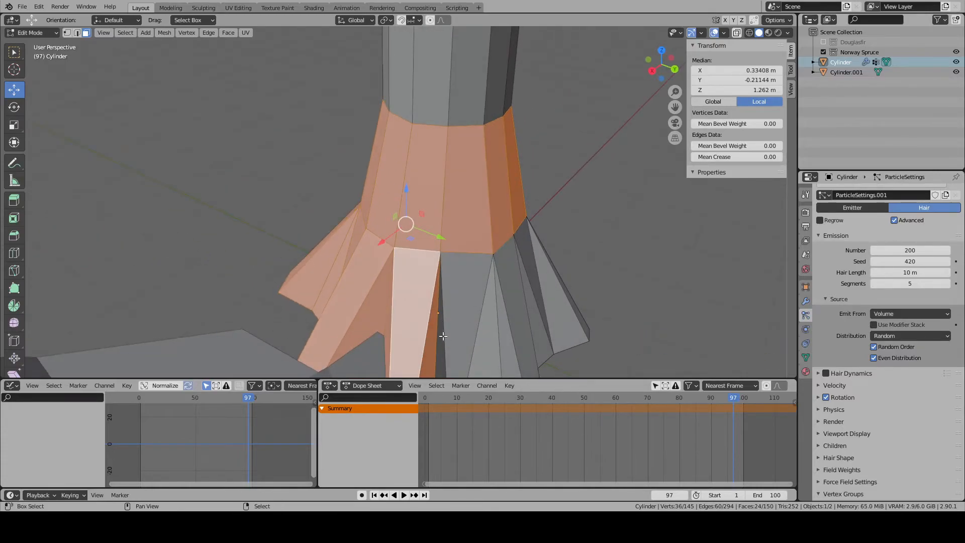
left_click(444, 336, "shift")
left_click(465, 327, "shift")
left_click(497, 317, "shift")
left_click(510, 313, "shift")
left_click(524, 312, "shift")
middle_click_drag(544, 311, 466, 305)
right_click(333, 342, "shift")
right_click(354, 340, "shift")
right_click(376, 340, "shift")
right_click(401, 343, "shift")
right_click(416, 344, "shift")
right_click(427, 345, "shift")
middle_click_drag(437, 345, 362, 317)
right_click(321, 344, "shift")
right_click(340, 342, "shift")
right_click(355, 341, "shift")
right_click(368, 340, "shift")
right_click(390, 336, "shift")
right_click(316, 326, "shift")
right_click(332, 330, "shift")
right_click(328, 320, "shift")
right_click(367, 313, "shift")
right_click(355, 321, "shift")
right_click(374, 322, "shift")
right_click(388, 323, "shift")
right_click(421, 326, "shift")
right_click(443, 327, "shift")
middle_click_drag(462, 328, 427, 330)
right_click(404, 329, "shift")
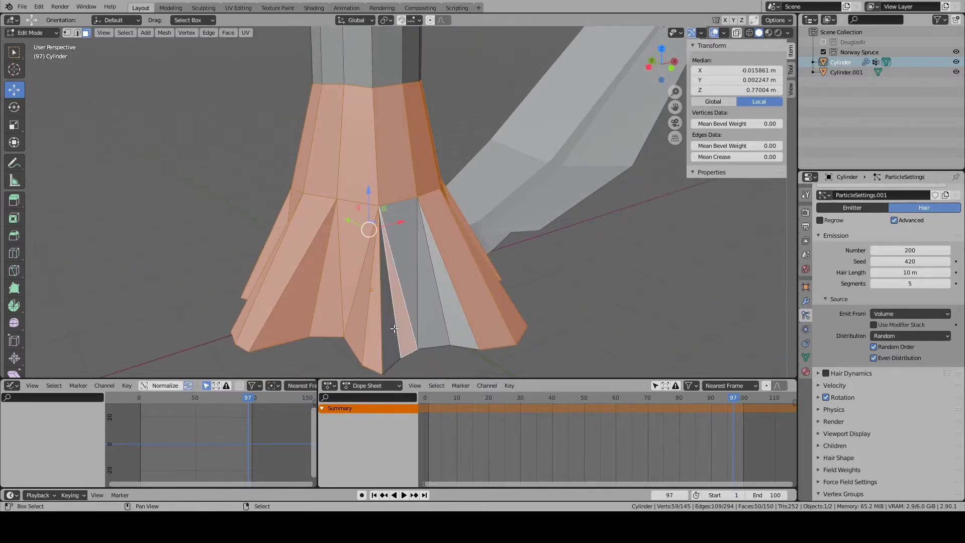
right_click(390, 329, "shift")
right_click(411, 317, "shift")
right_click(450, 321, "shift")
right_click(432, 323, "shift")
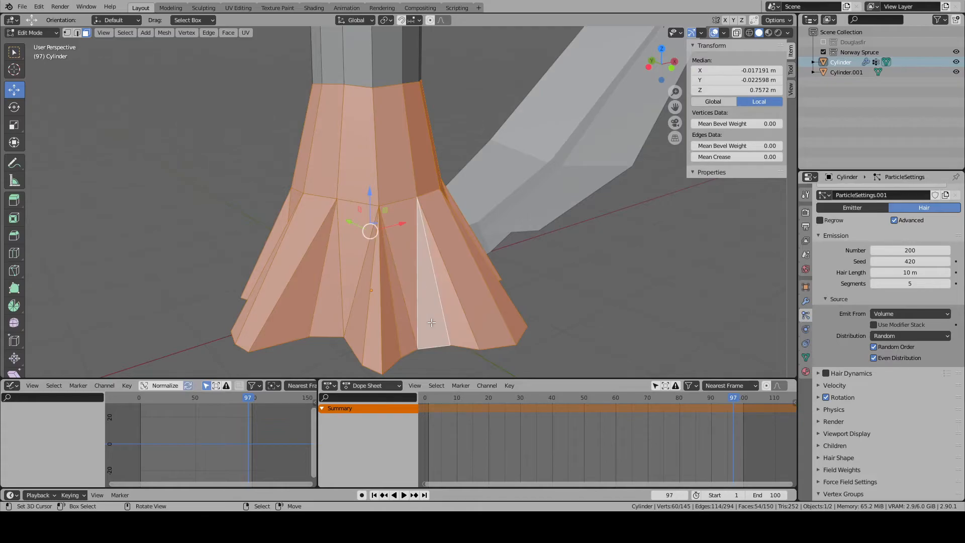
- Remove the selected trunk base faces from the Density vertex group
middle_click_drag(431, 323, 632, 274)
middle_click_drag(706, 261, 589, 248)
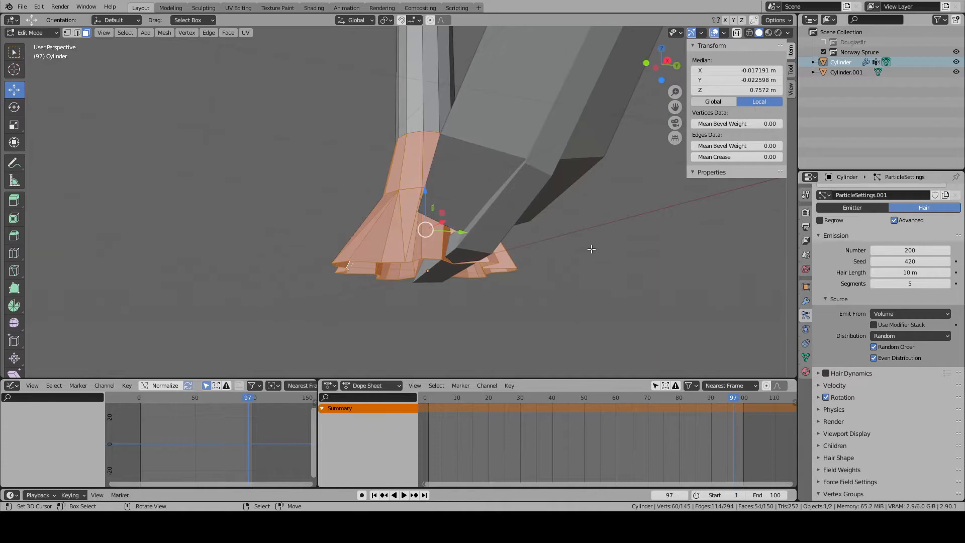
scroll(592, 249, "up", 2)
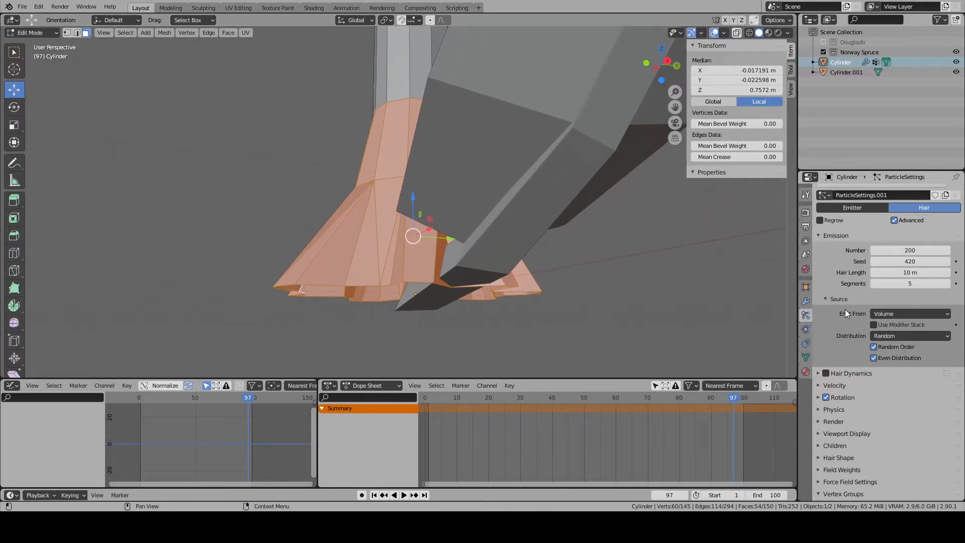
scroll(495, 310, "down", 6)
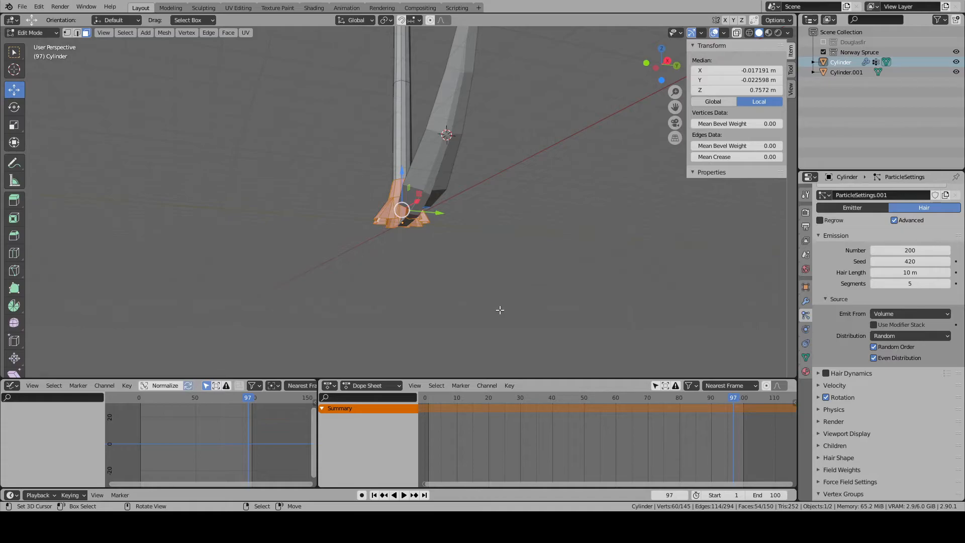
middle_click_drag(513, 316, 551, 291)
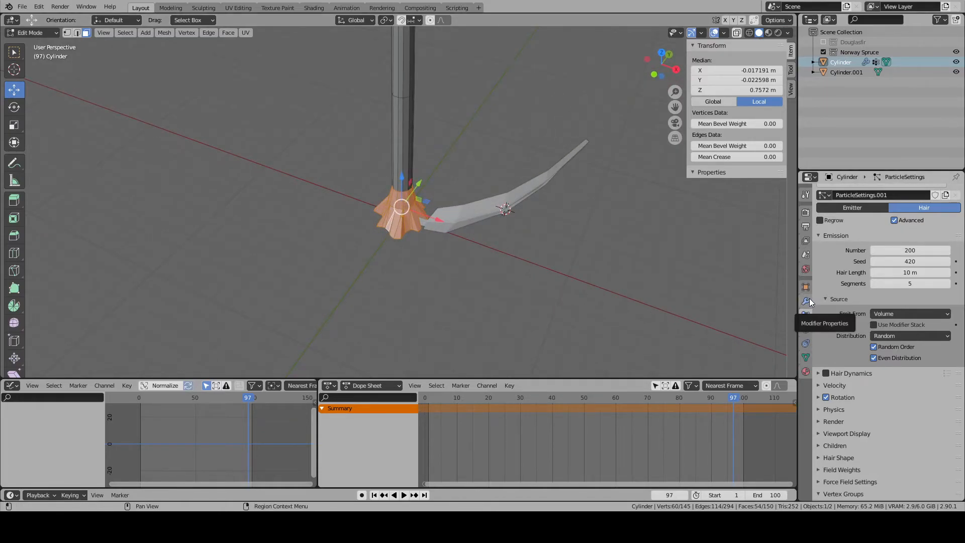
scroll(816, 323, "down", 4)
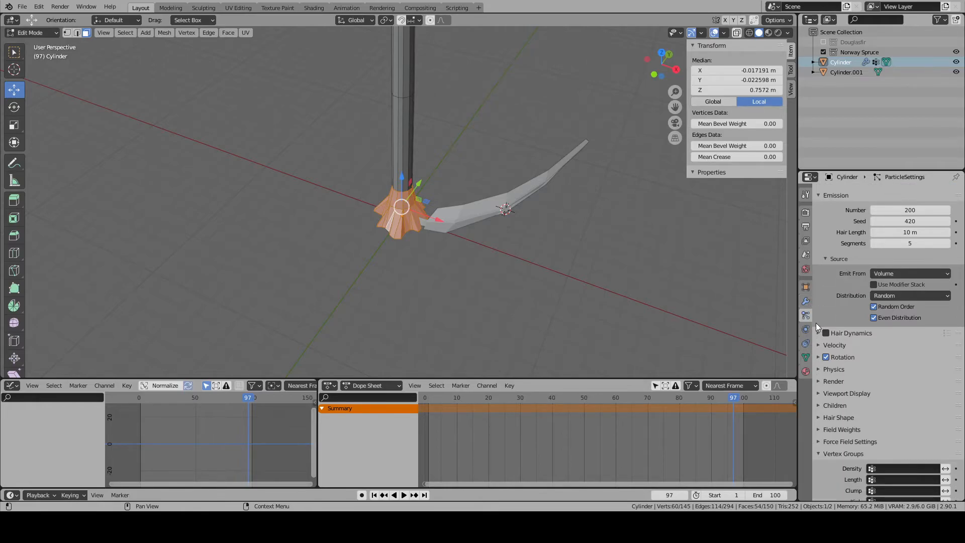
left_click(806, 357)
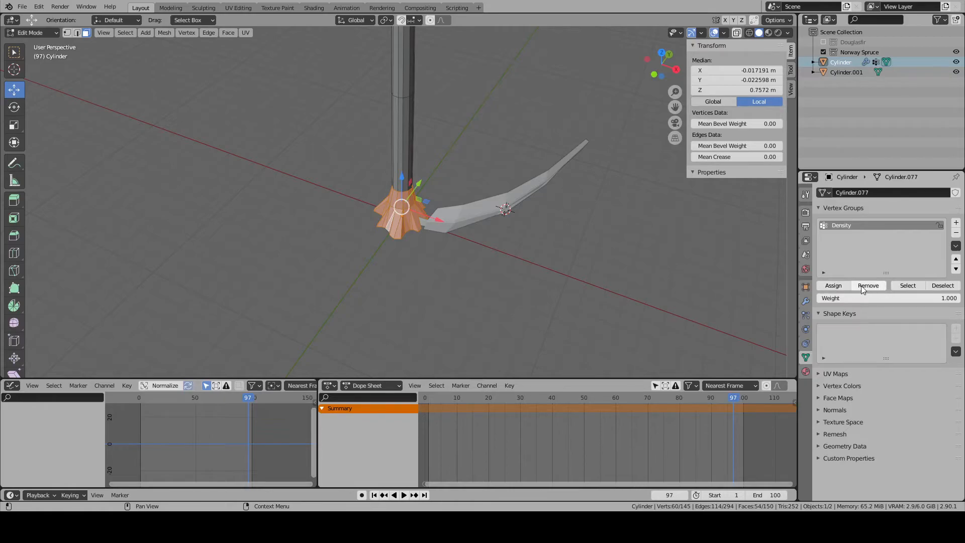
left_click(869, 286)
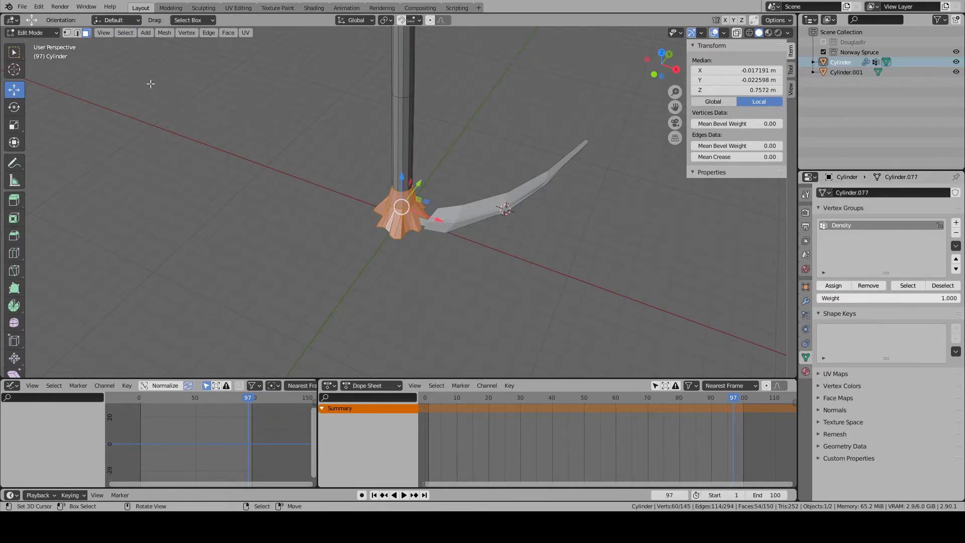
left_click(126, 34)
left_click(171, 56)
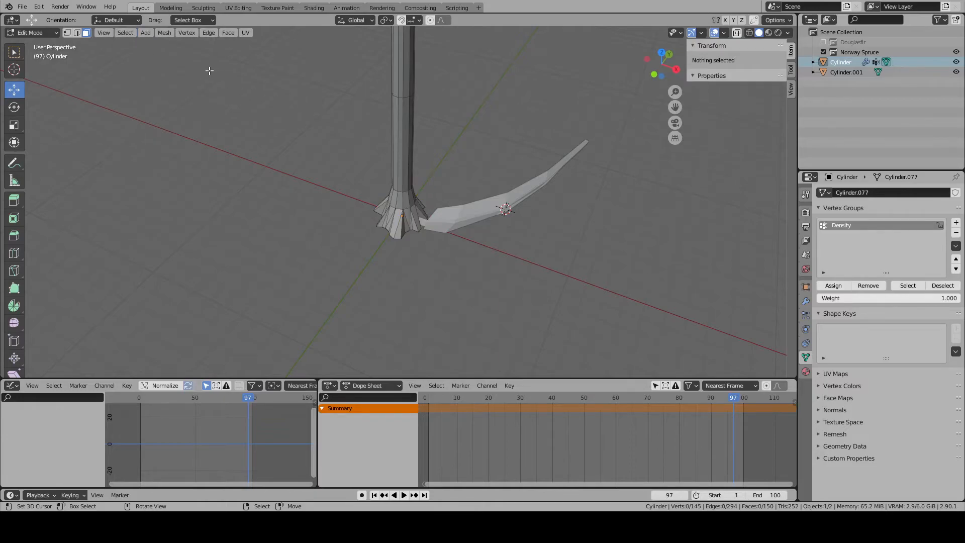
key("ctrl+z")
- Invert the face selection, assign the trunk faces above the base to the Density vertex group and return to Object Mode
left_click(126, 32)
left_click(132, 63)
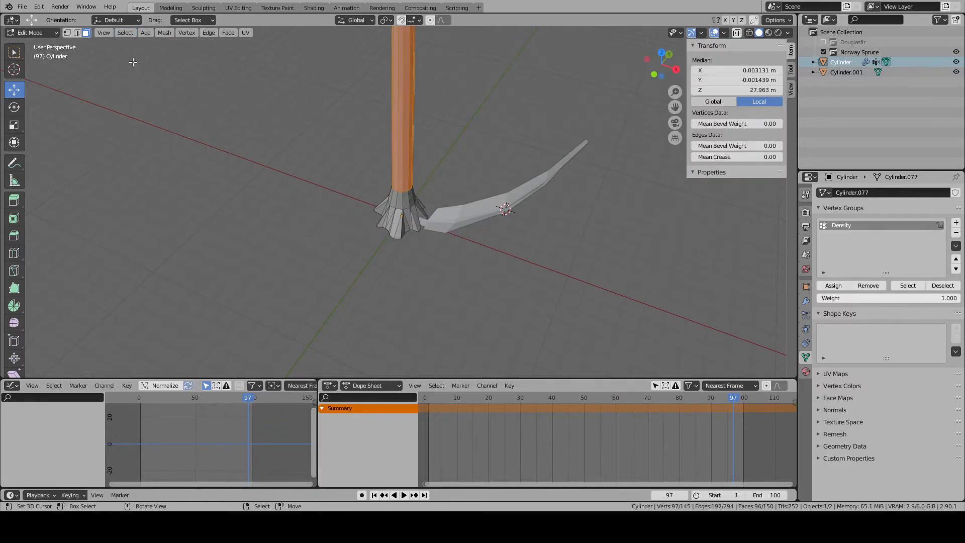
left_click(834, 285)
key("Tab")
middle_click_drag(452, 237, 404, 186)
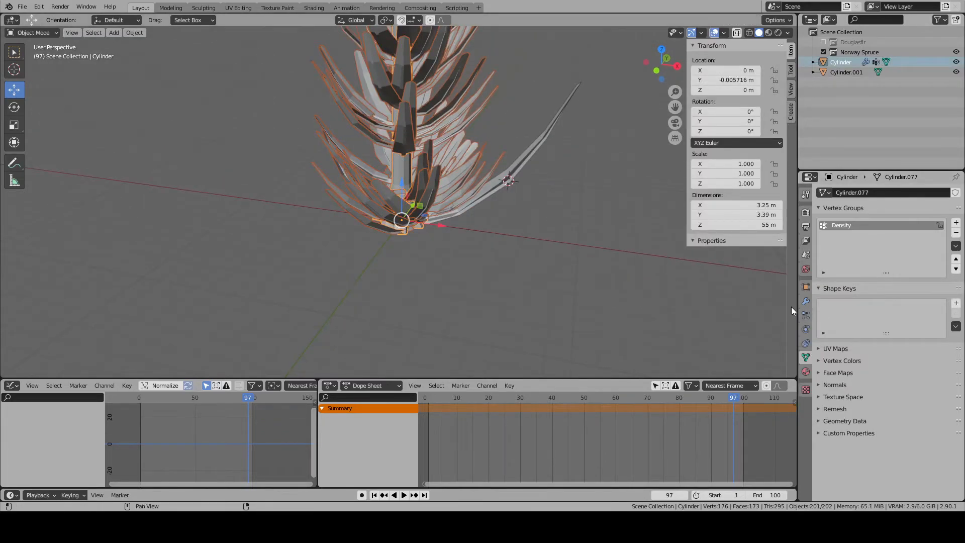
- Look through the trunk's mesh data settings, including Geometry Data, Custom Properties, Texture Space and Remesh
scroll(569, 288, "up", 1)
scroll(569, 288, "down", 1)
left_click(806, 372)
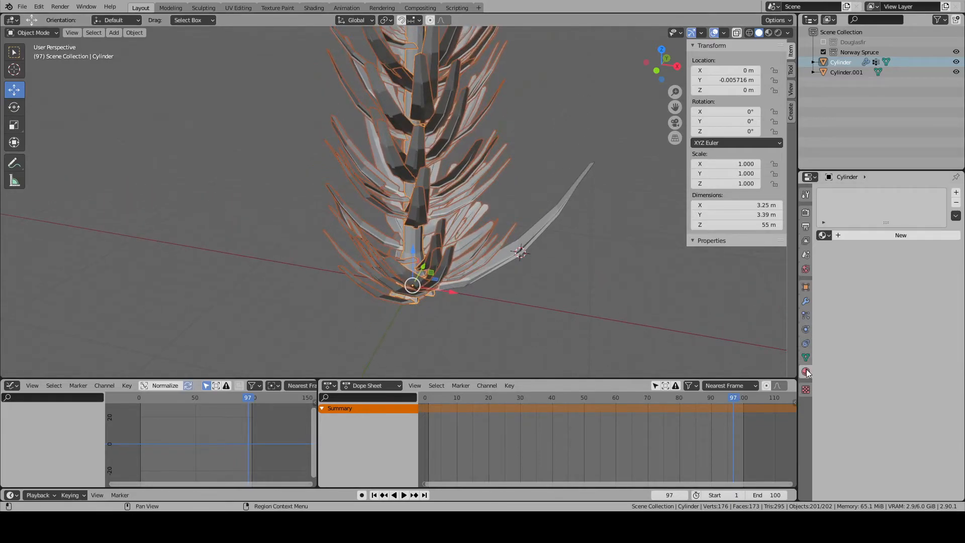
left_click(806, 357)
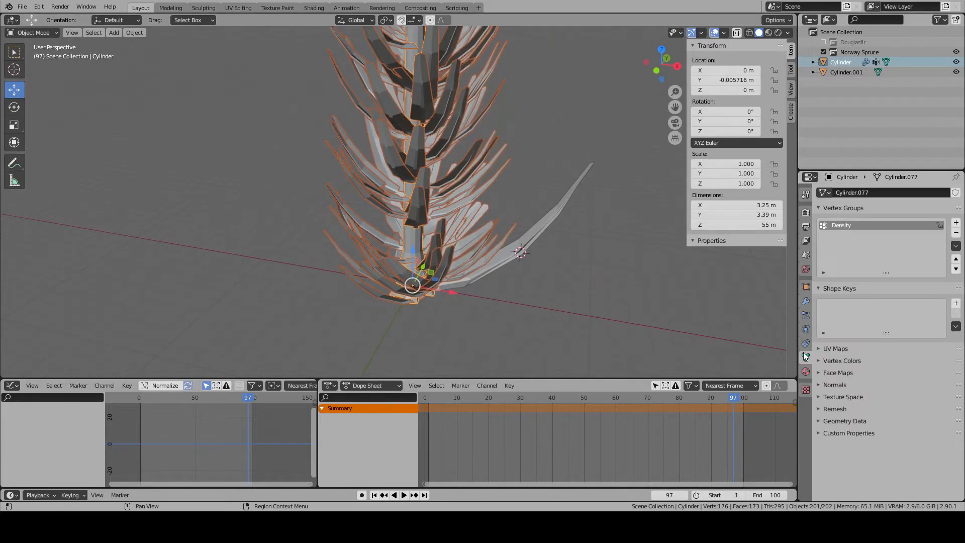
left_click(822, 422)
left_click(820, 423)
left_click(820, 437)
left_click(820, 433)
left_click(820, 397)
left_click(822, 398)
left_click(822, 410)
left_click(822, 411)
left_click(821, 421)
left_click(821, 424)
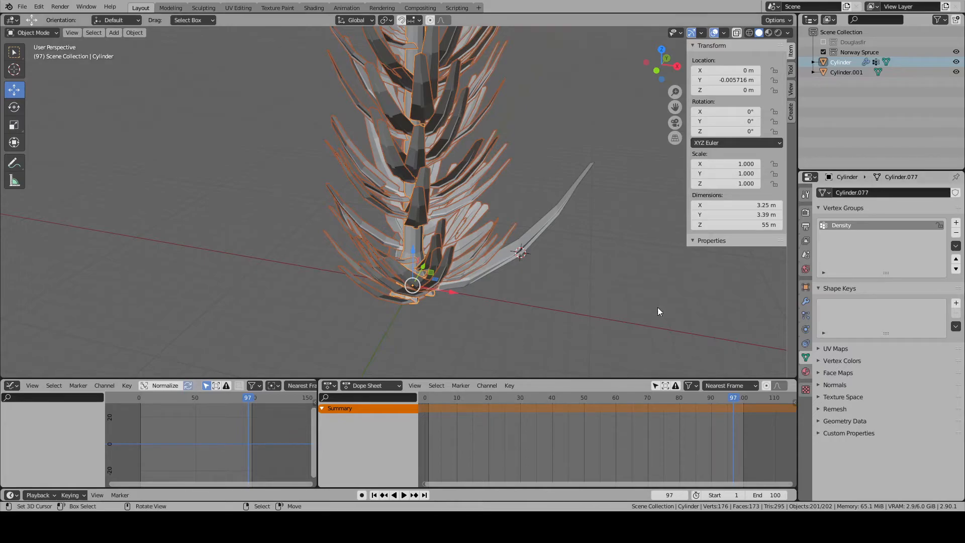
- Assign the Density vertex group to the density of the trunk's hair particles and inspect the branches near the base
left_click(806, 315)
scroll(847, 382, "down", 8)
scroll(846, 383, "down", 1)
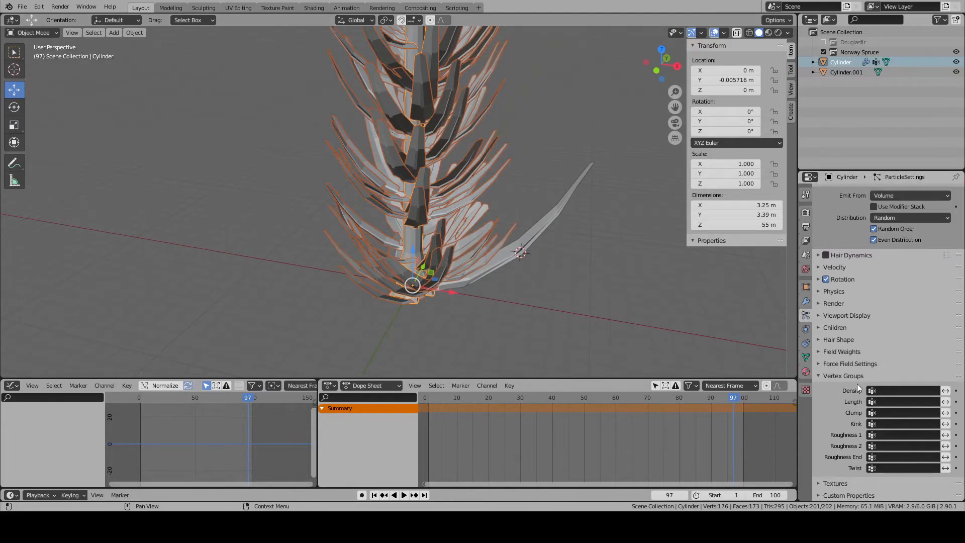
left_click(902, 390)
left_click(885, 402)
scroll(569, 312, "down", 4)
middle_click_drag(551, 267, 623, 246)
scroll(525, 232, "up", 6)
middle_click_drag(520, 276, 571, 207)
scroll(570, 299, "down", 3)
scroll(390, 297, "up", 7)
middle_click_drag(390, 298, 420, 185, "shift")
scroll(439, 208, "up", 8)
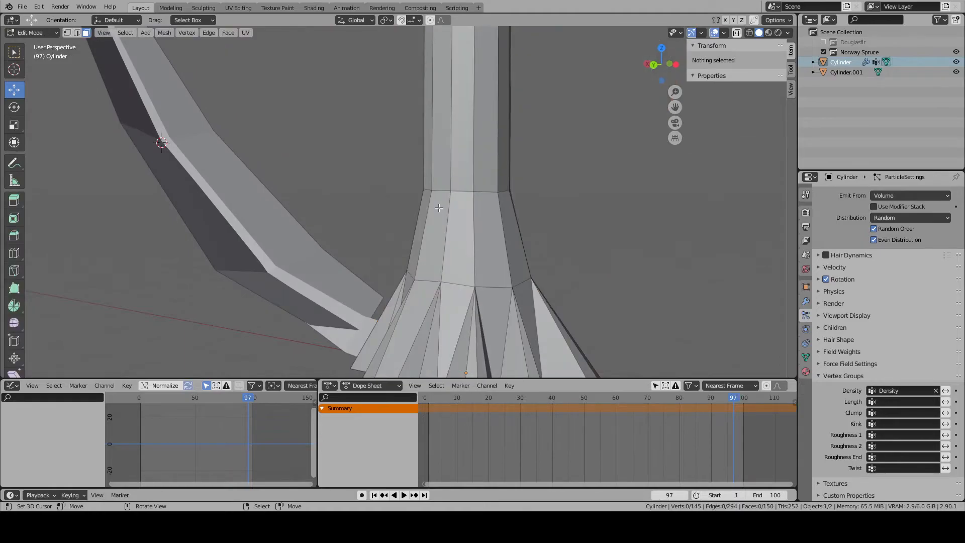
- Select the faces belonging to the Density vertex group to check which part of the trunk it covers
key("Tab")
right_click(443, 257, "alt")
key("alt+a")
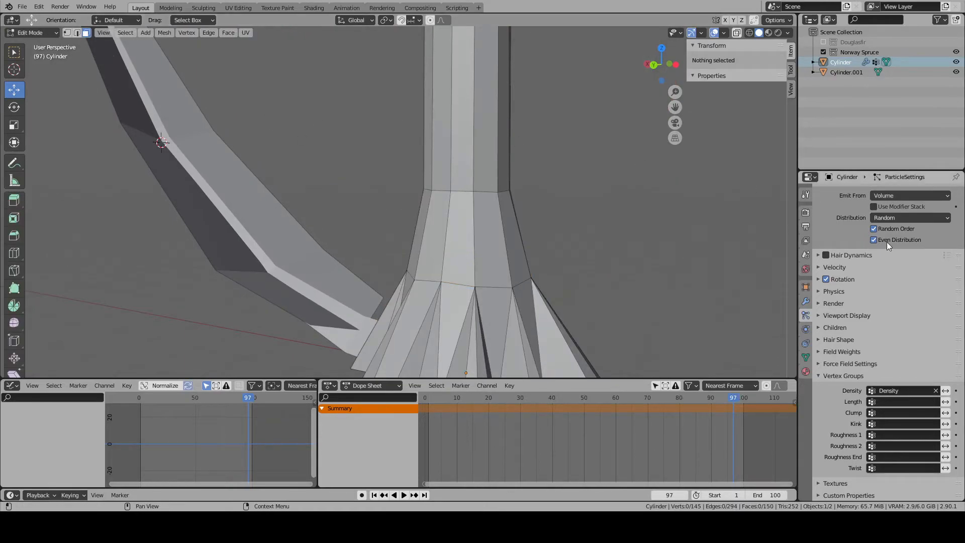
left_click(806, 330)
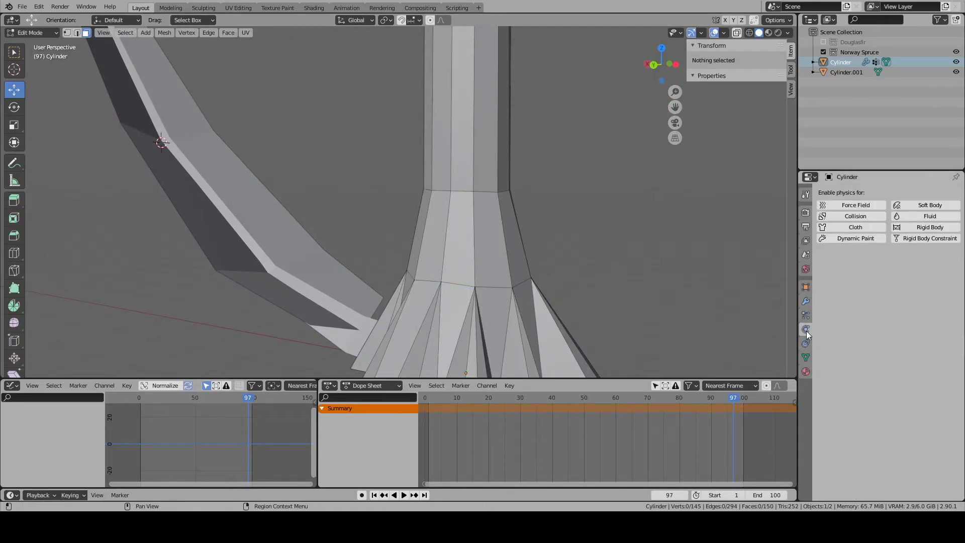
left_click(806, 358)
left_click(908, 286)
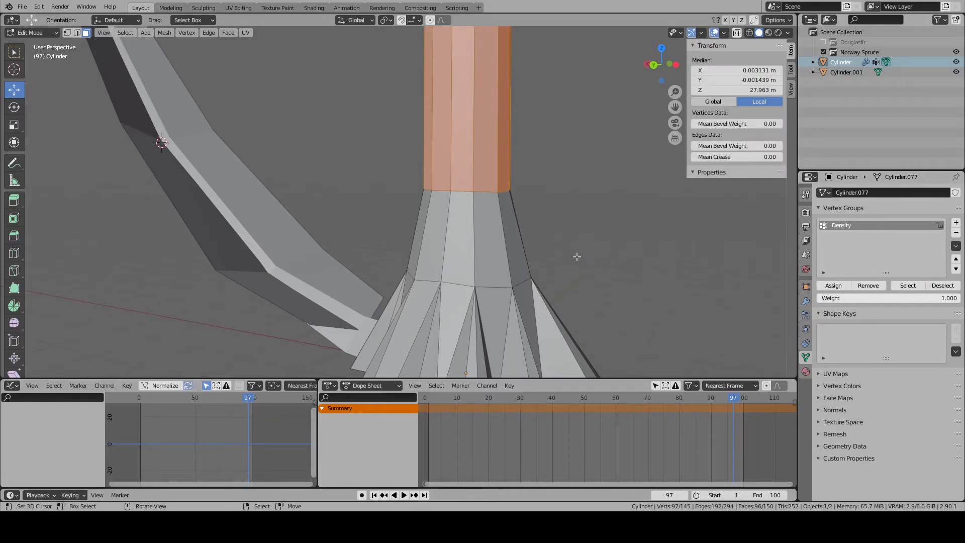
scroll(578, 256, "down", 4)
scroll(461, 212, "up", 5)
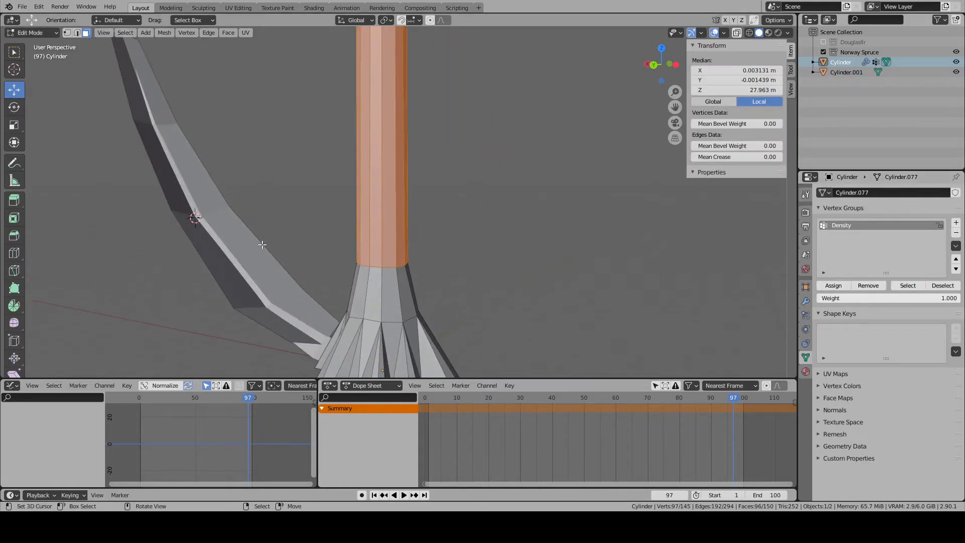
- Clear the selection and cut an edge loop around the lowest straight segment of the trunk above the root flare
key("alt+a")
left_click(13, 253)
left_click(368, 232)
scroll(120, 167, "down", 2)
- Select the face ring directly above the root flare, remove it from the Density vertex group and clear the selection
left_click(10, 90)
left_click(86, 32)
left_click(397, 257, "alt")
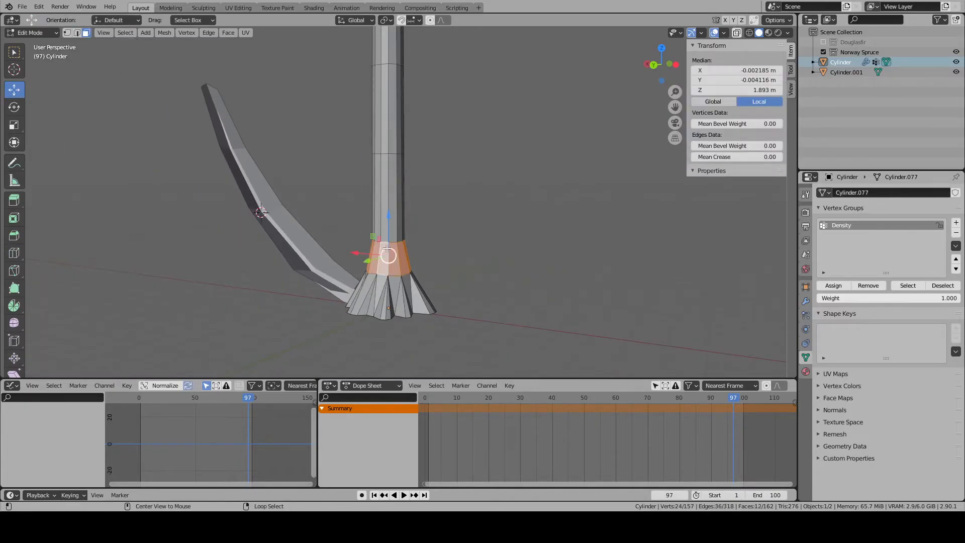
left_click(865, 290)
key("alt+a")
- Inspect the branch distribution along the trunk and around its base in Object Mode
key("Tab")
middle_click_drag(425, 236, 448, 271)
key("Tab")
right_click(511, 225)
key("Tab")
scroll(466, 234, "down", 4)
scroll(424, 232, "down", 4)
middle_click_drag(423, 225, 490, 295)
scroll(391, 255, "up", 5)
scroll(482, 295, "down", 3)
scroll(483, 296, "down", 2)
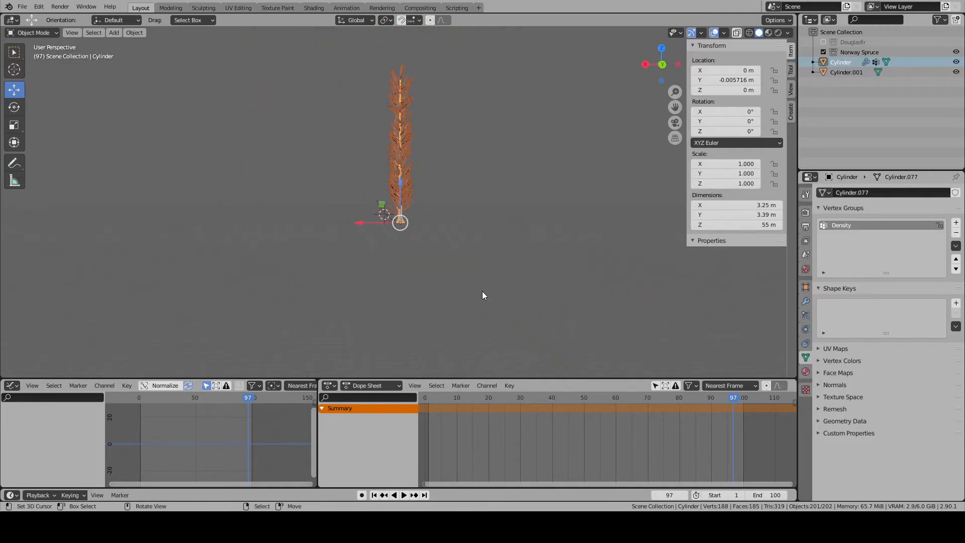
scroll(482, 296, "up", 5)
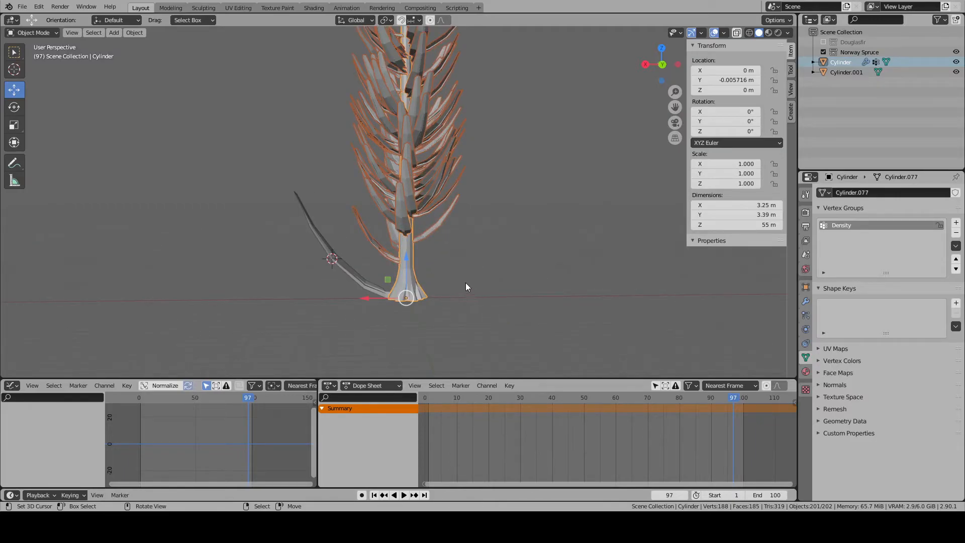
scroll(465, 288, "up", 1)
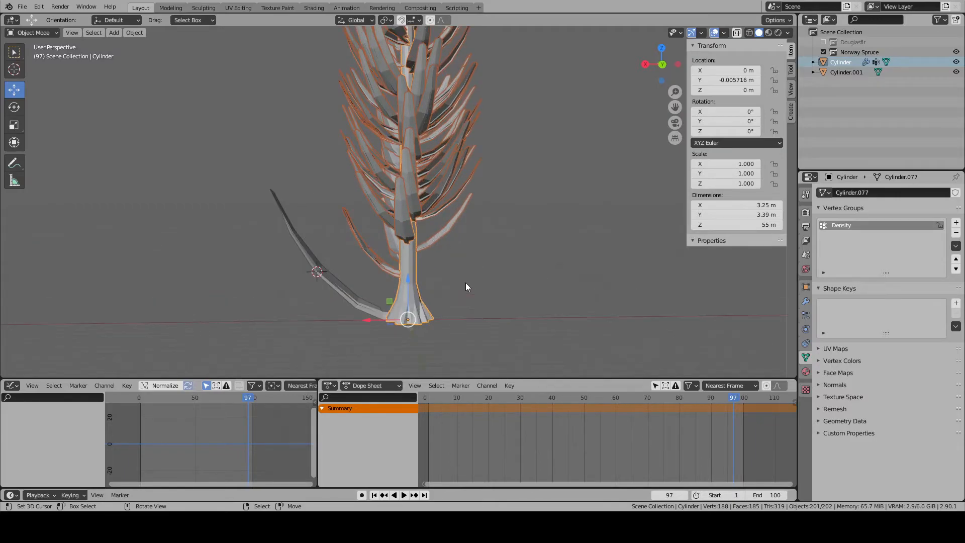
- Move the separate source branch about 20 m away from the trunk in the negative Y direction and deselect it
left_click(375, 314)
middle_click_drag(375, 314, 491, 347)
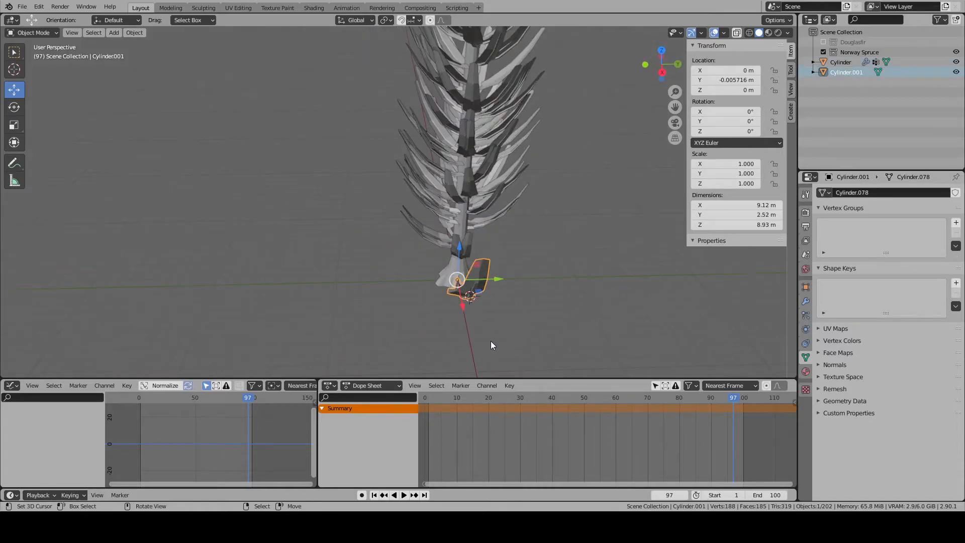
key("g")
key("y")
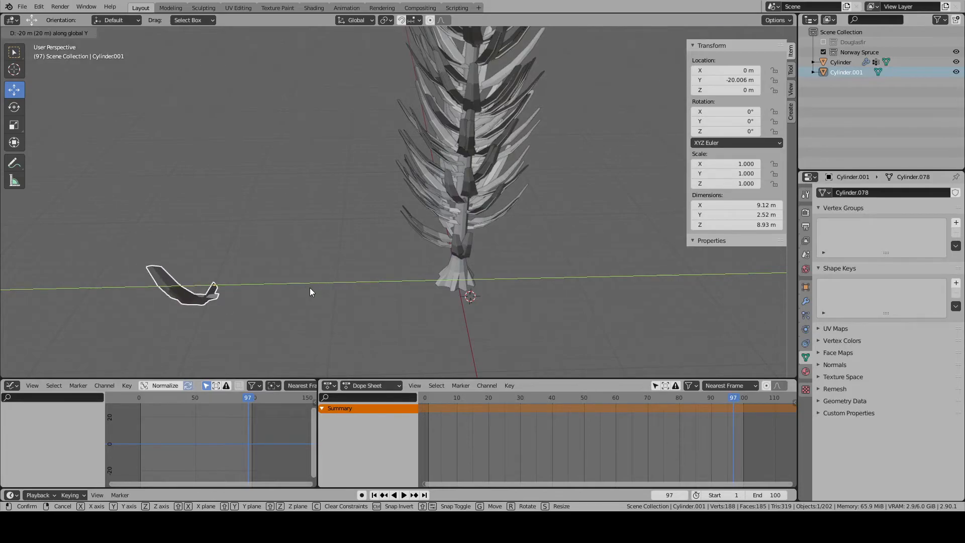
left_click(311, 288)
key("alt+a")
- Focus on the trunk and examine its base and the whole tree
middle_click_drag(500, 290, 469, 301)
left_click(436, 294)
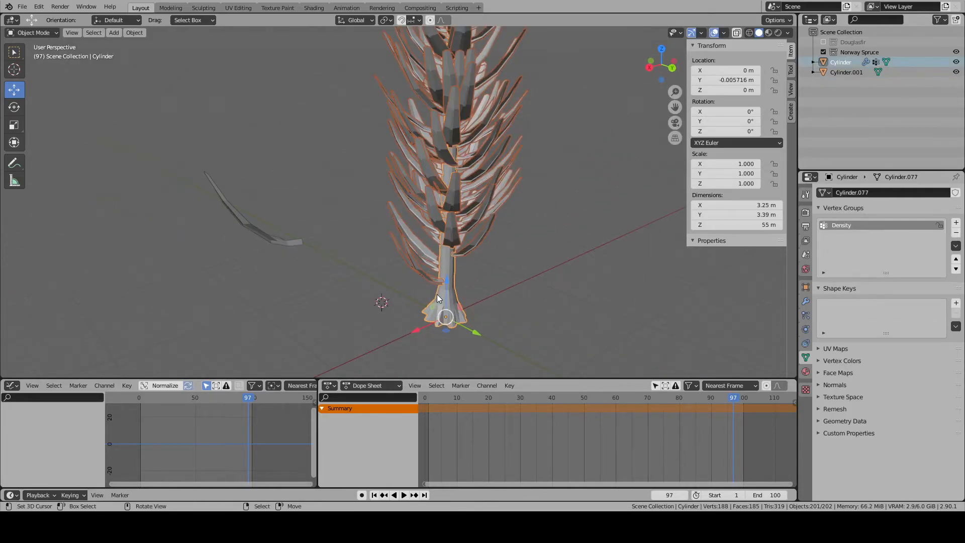
key("KP_Decimal")
scroll(437, 294, "up", 2)
scroll(442, 301, "down", 3)
key("alt+a")
middle_click_drag(431, 224, 726, 298)
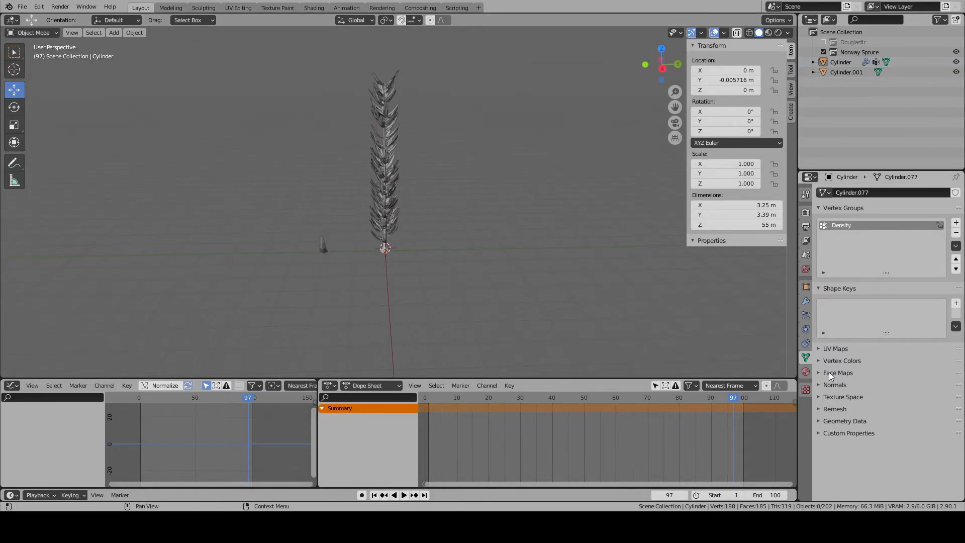
- Scale the source branch up uniformly to about 3.87 and compare the enlarged branches on the tree from the side
left_click(319, 249)
middle_click_drag(322, 251, 422, 252)
key("s")
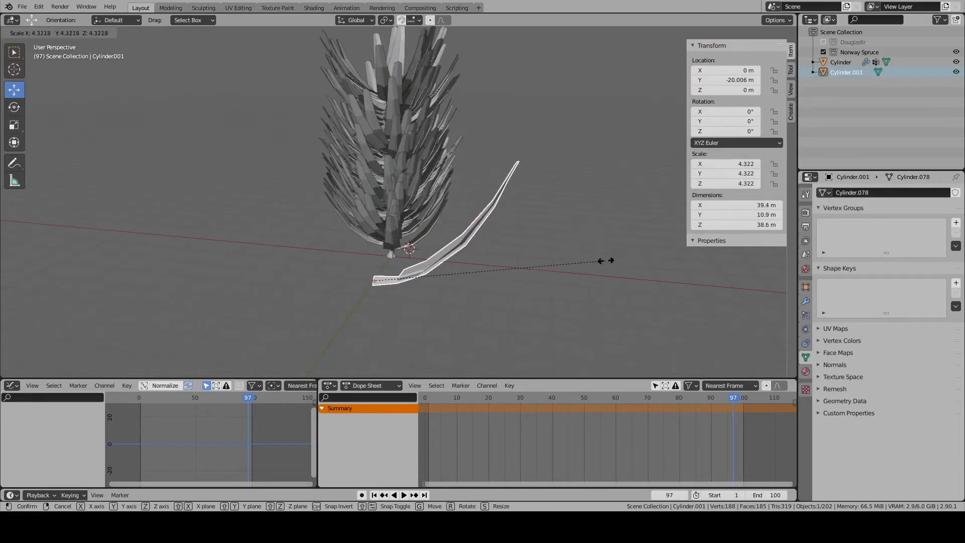
left_click(603, 259)
middle_click_drag(582, 255, 410, 237)
key("s")
left_click(501, 248)
middle_click_drag(497, 248, 469, 247)
key("KP_3")
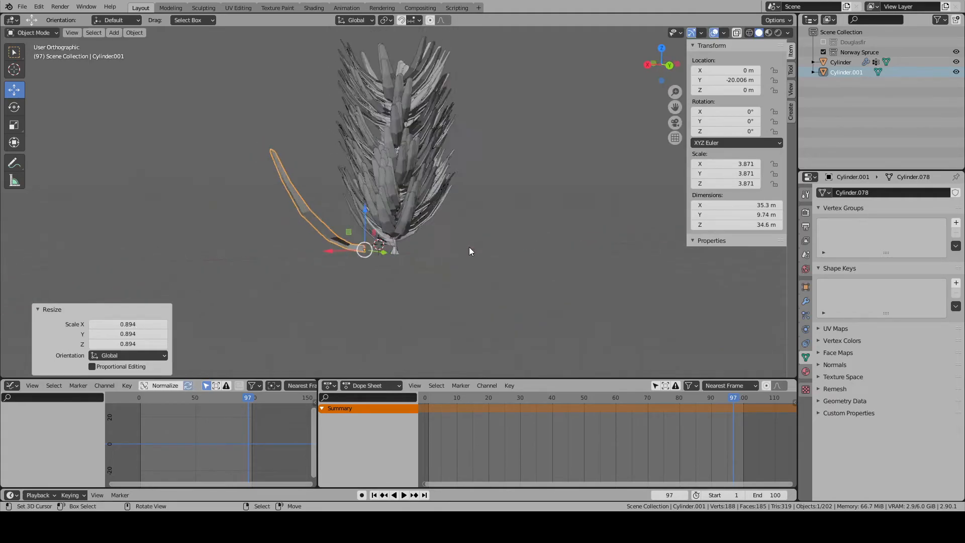
- Move the separate source branch along X to 80 m, well clear of the trunk, and deselect it
key("ctrl+KP_1")
key("alt+a")
scroll(469, 247, "up", 2)
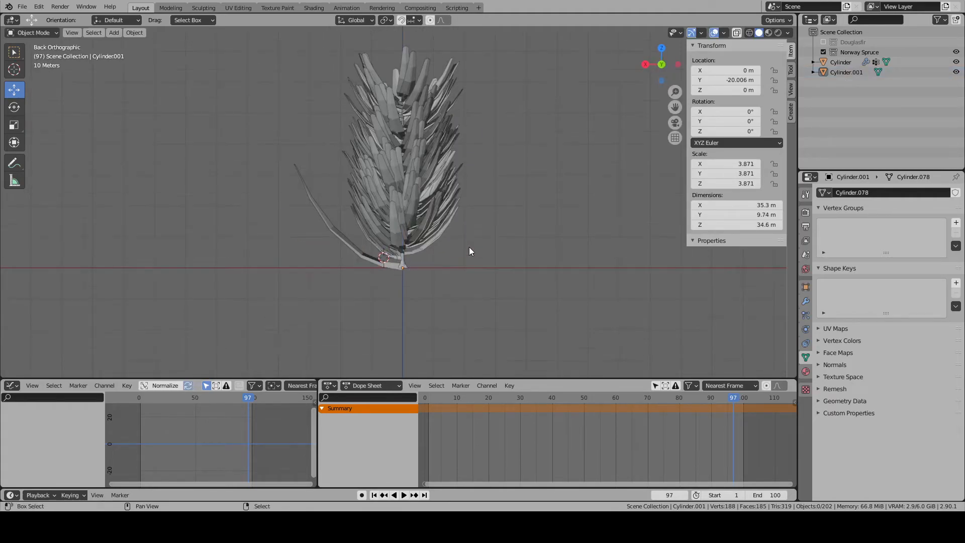
scroll(469, 247, "up", 2)
left_click(349, 306)
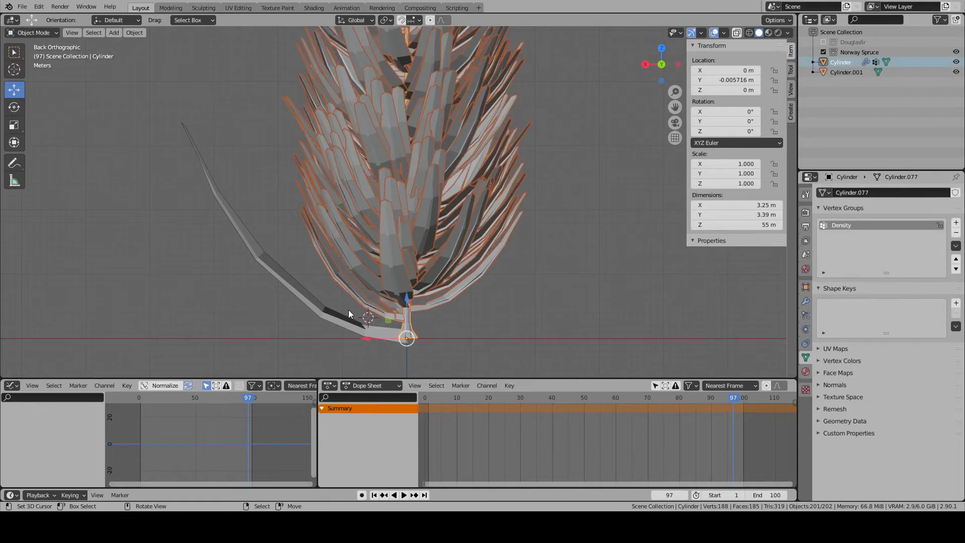
key("KP_1")
key("alt+a")
left_click(431, 328)
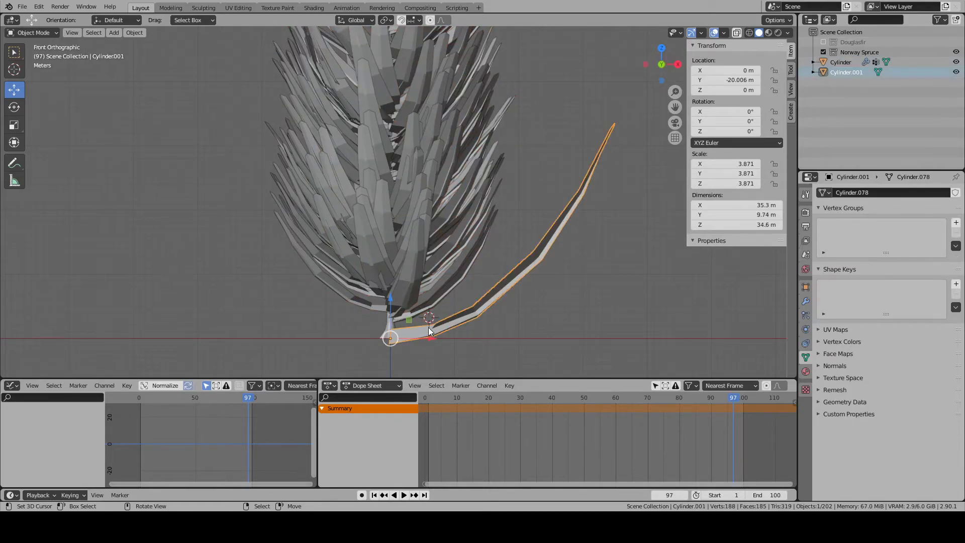
scroll(451, 251, "down", 4)
key("g")
left_click(648, 256)
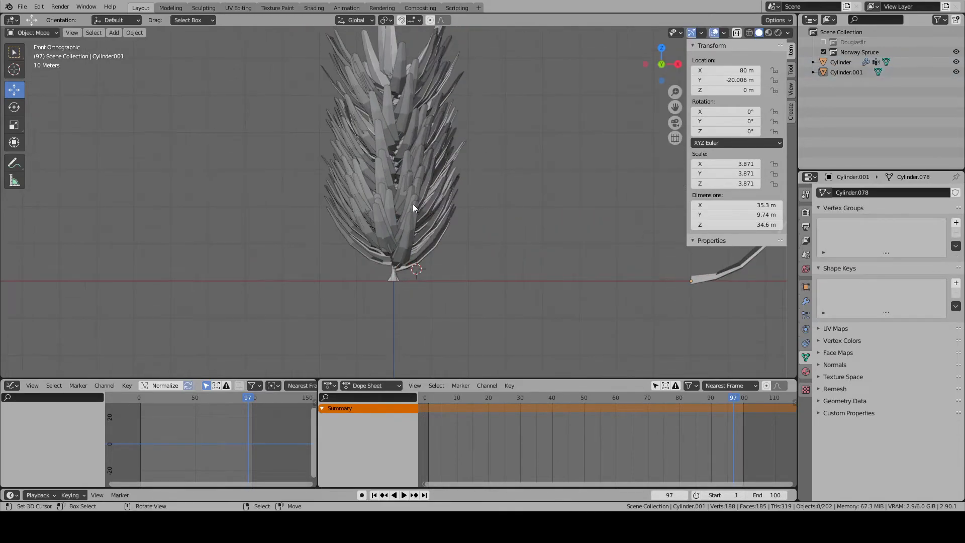
- Add a second vertex group to the trunk and name it Length
scroll(401, 178, "up", 2)
left_click(401, 178)
left_click(806, 315)
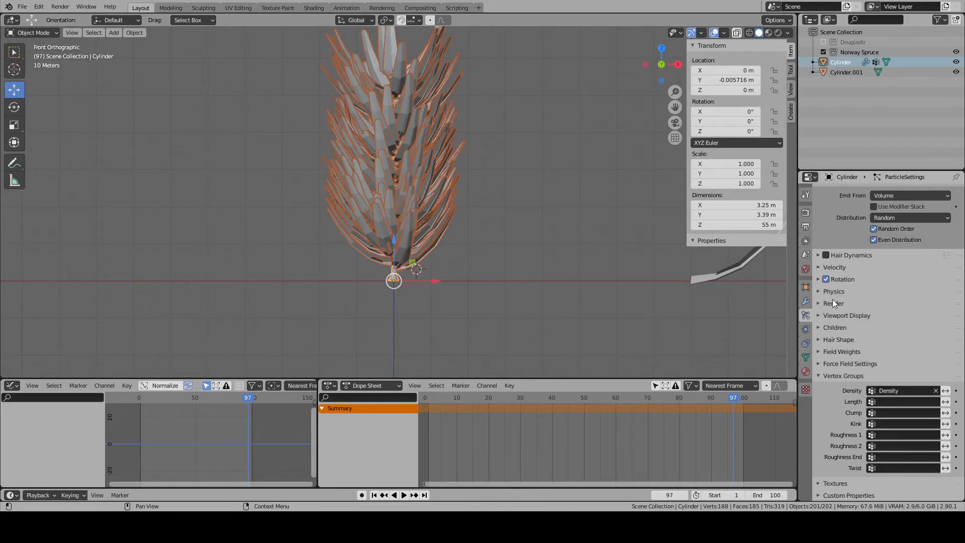
left_click(806, 357)
left_click(956, 222)
double_click(853, 235)
type("Length")
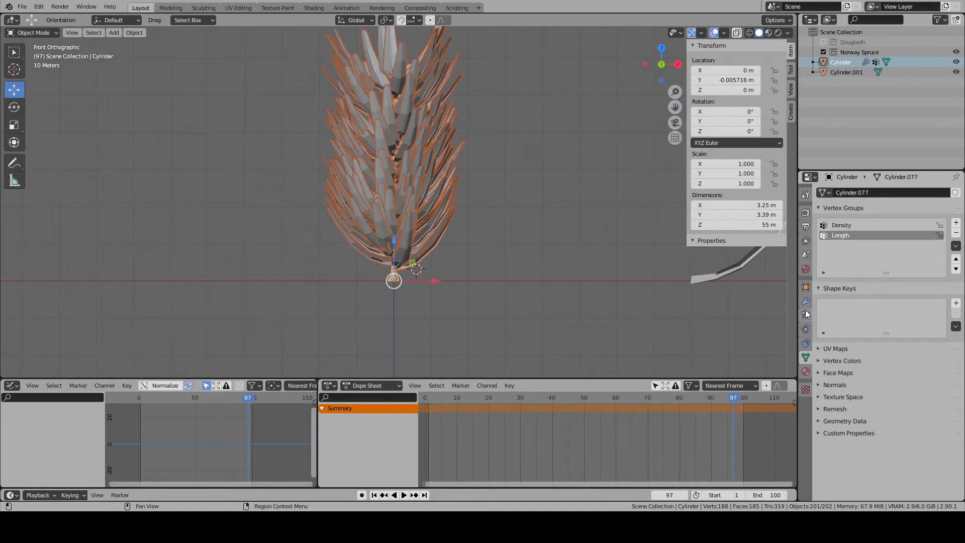
left_click(32, 32)
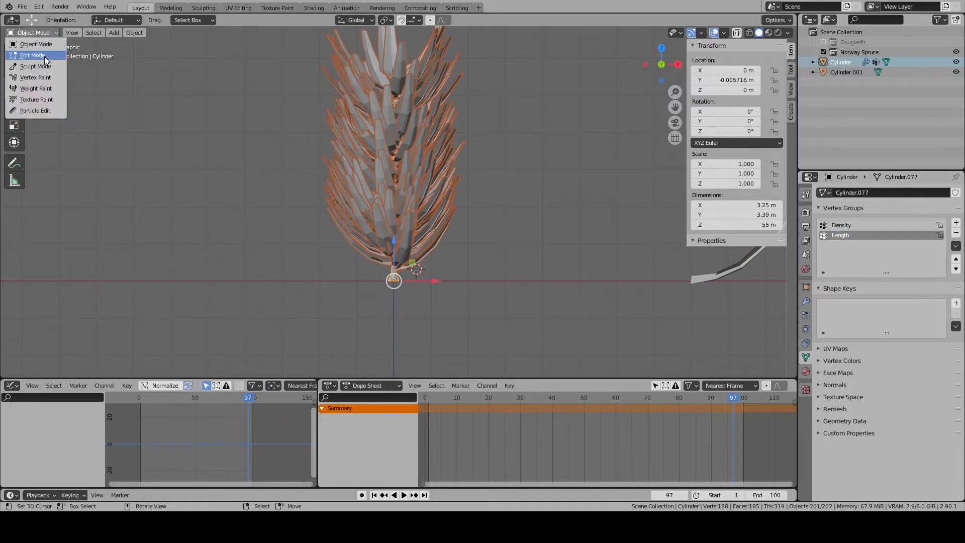
left_click(31, 89)
key("Tab")
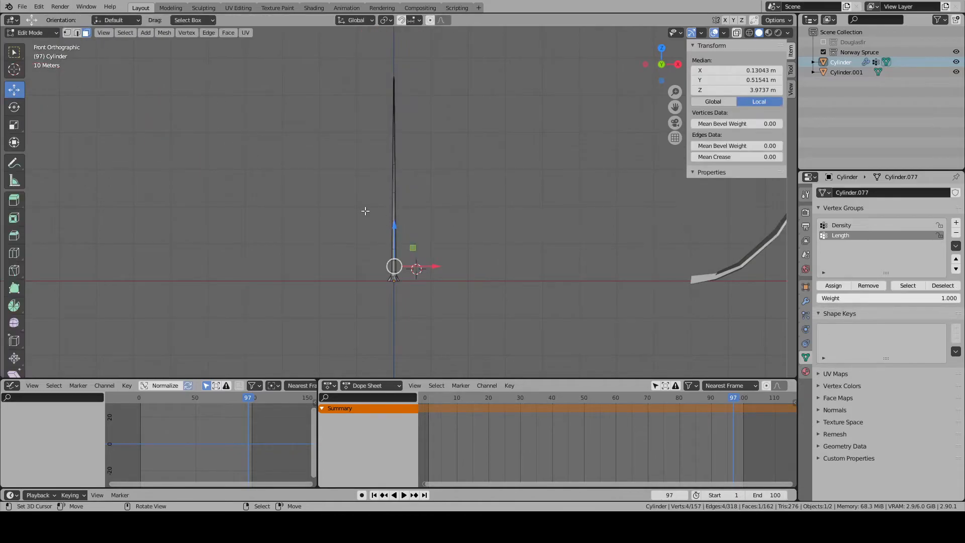
key("Tab")
left_click(33, 32)
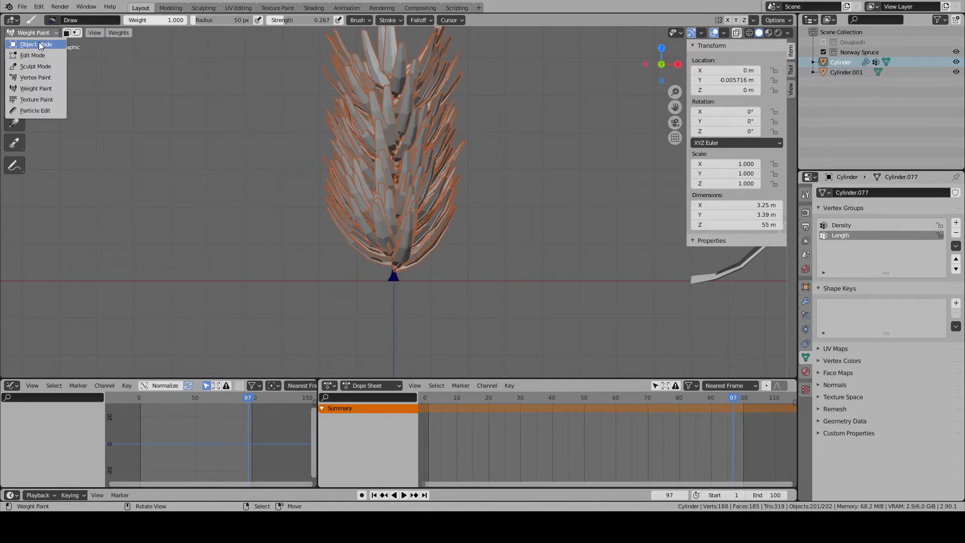
left_click(31, 45)
left_click(707, 273)
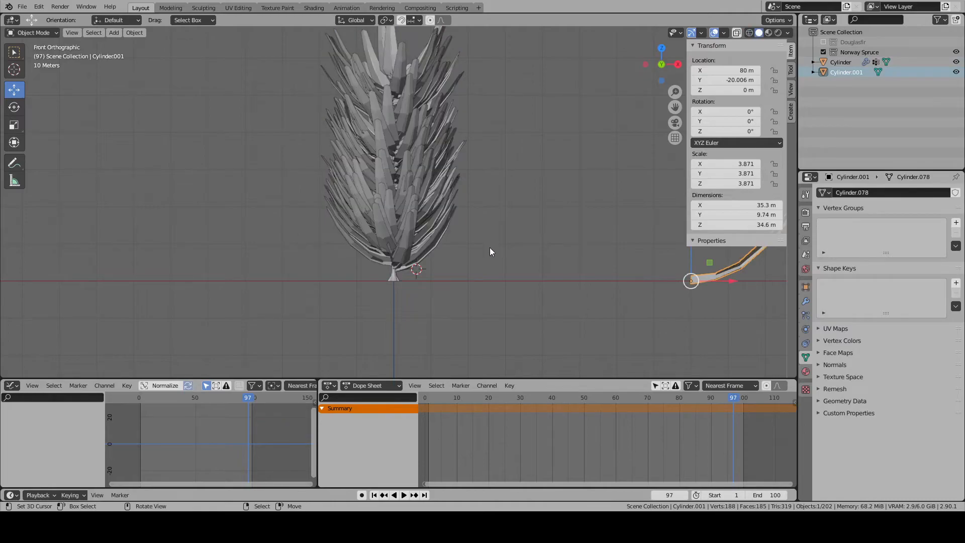
key("shift+z")
key("a")
key("a")
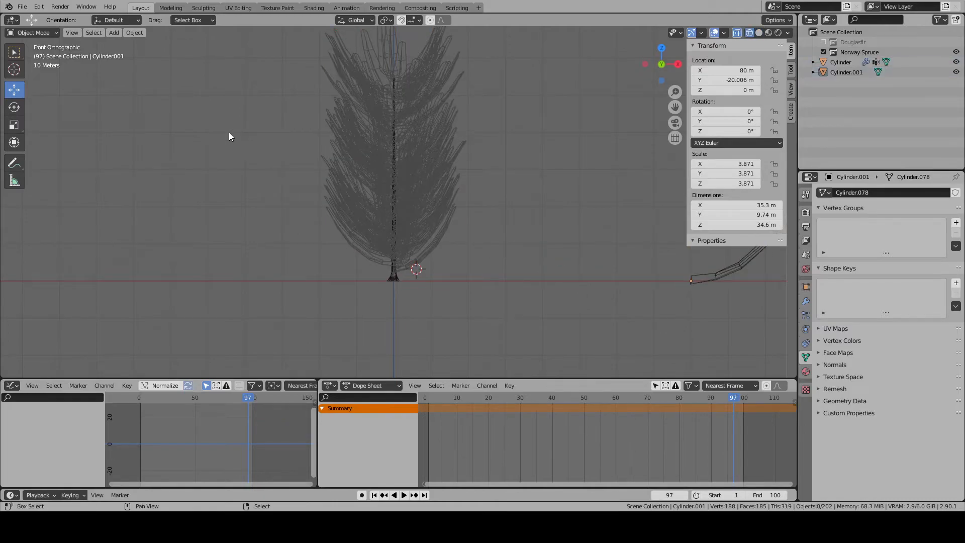
middle_click_drag(228, 132, 219, 183, "shift")
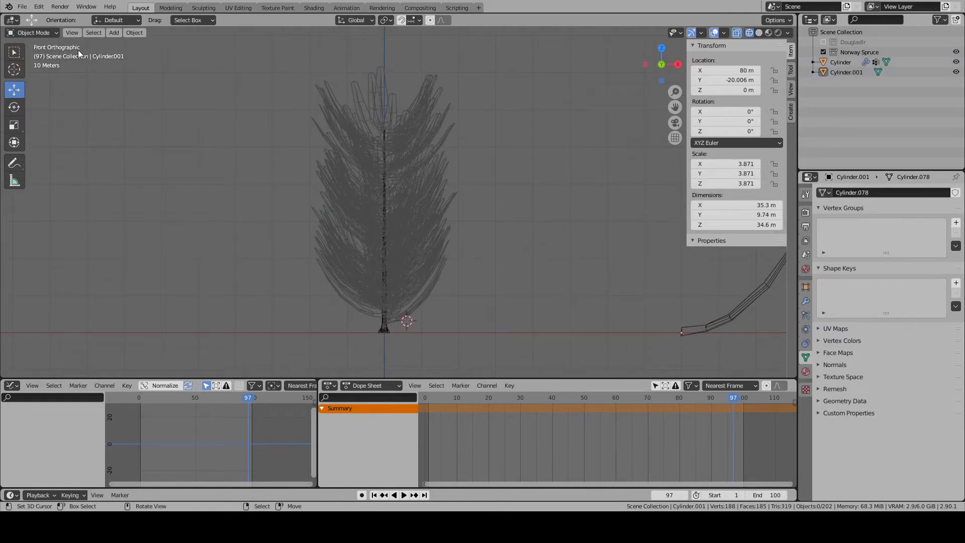
left_click(33, 32)
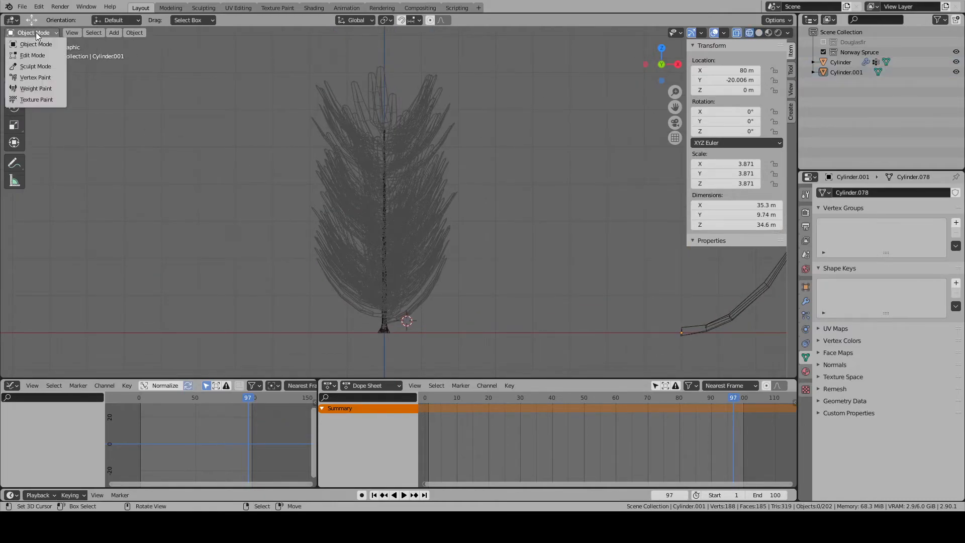
left_click(36, 89)
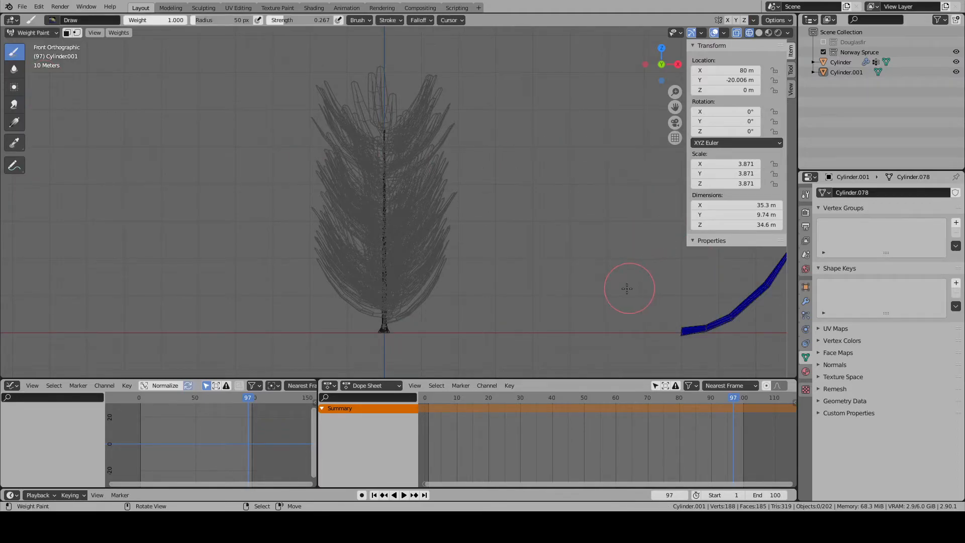
key("Tab")
key("q")
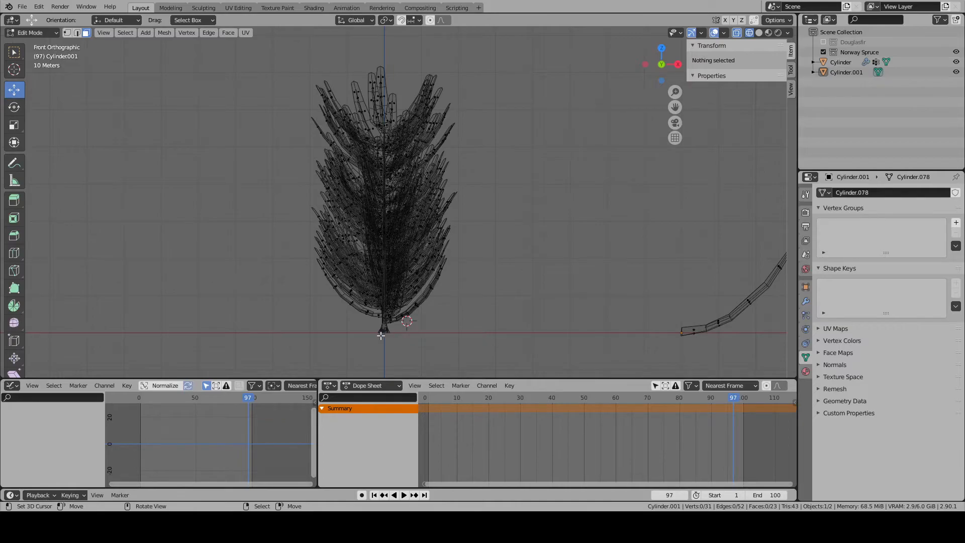
key("ctrl+Tab")
left_click(31, 33)
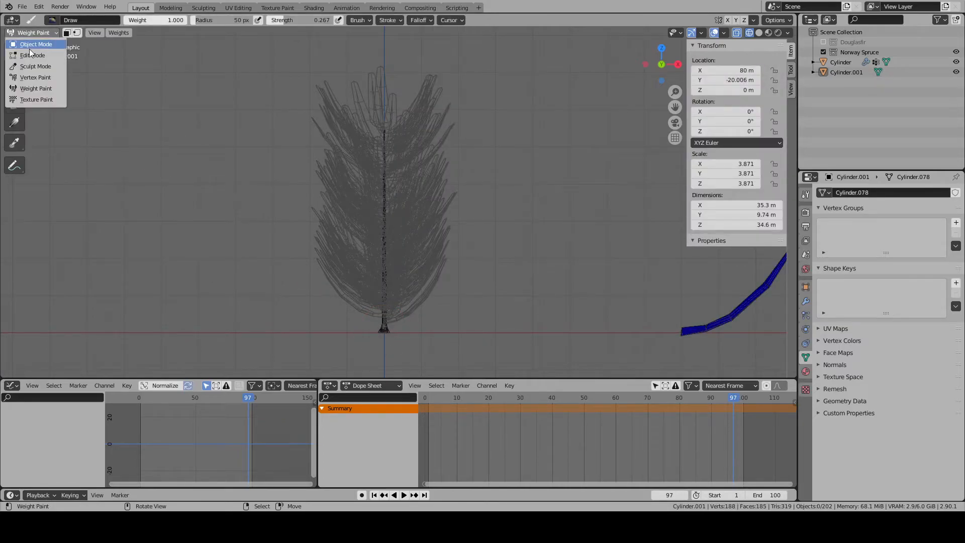
left_click(31, 46)
- Put the trunk in Weight Paint mode and assign the Length vertex group to the particle system's Length influence
left_click(384, 324)
left_click(31, 33)
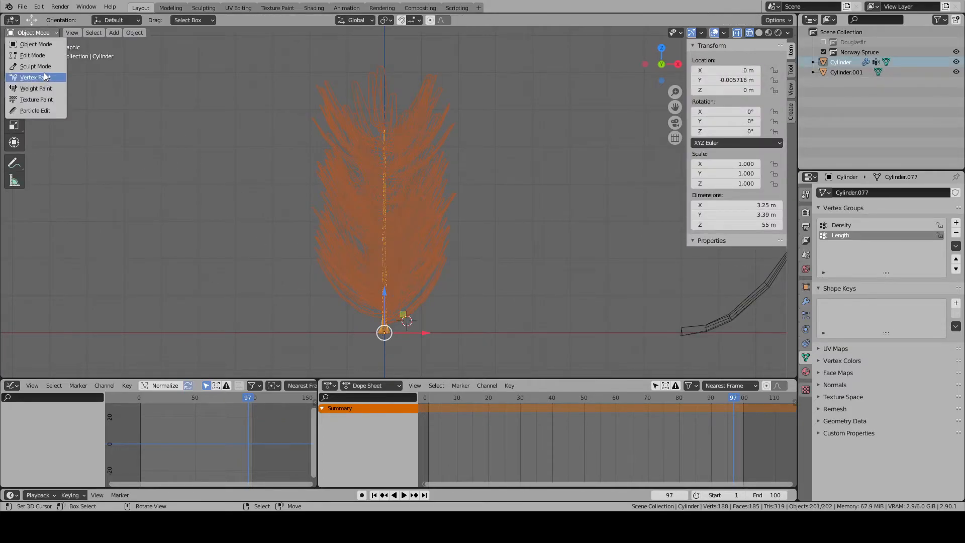
left_click(36, 88)
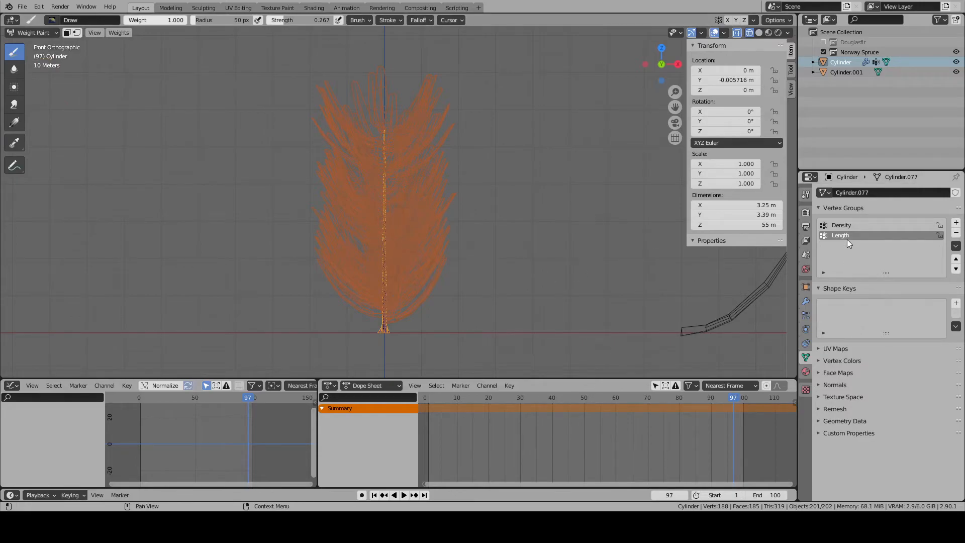
scroll(392, 294, "up", 2)
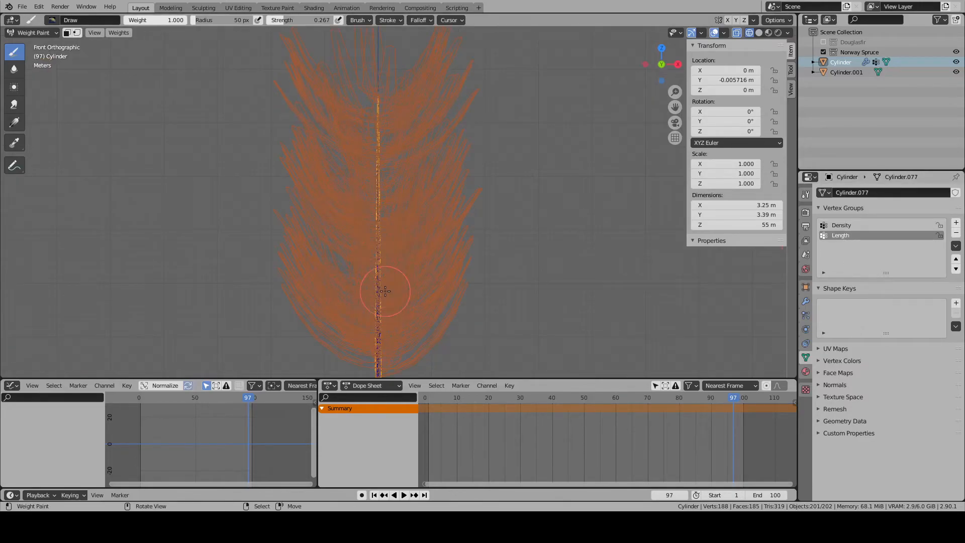
left_click(806, 315)
left_click(885, 402)
left_click(855, 307)
scroll(440, 270, "down", 3)
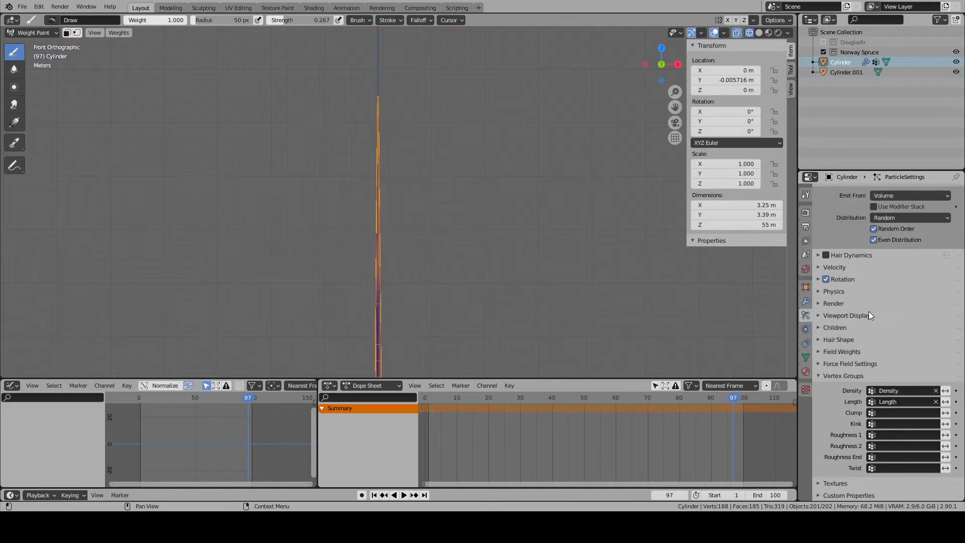
- Paint Length weight onto the lower trunk in solid view, raising the brush strength to 1.000
scroll(439, 271, "up", 4)
key("shift+z")
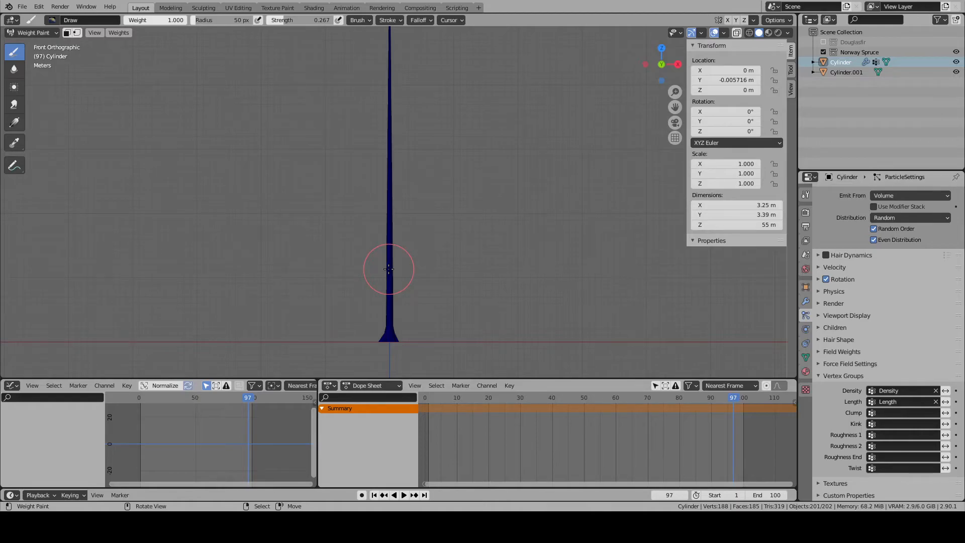
scroll(389, 269, "down", 1)
mouse_move(410, 254)
left_mouse_down()
mouse_move(395, 233)
mouse_move(397, 259)
mouse_move(406, 254)
mouse_move(393, 241)
left_mouse_up()
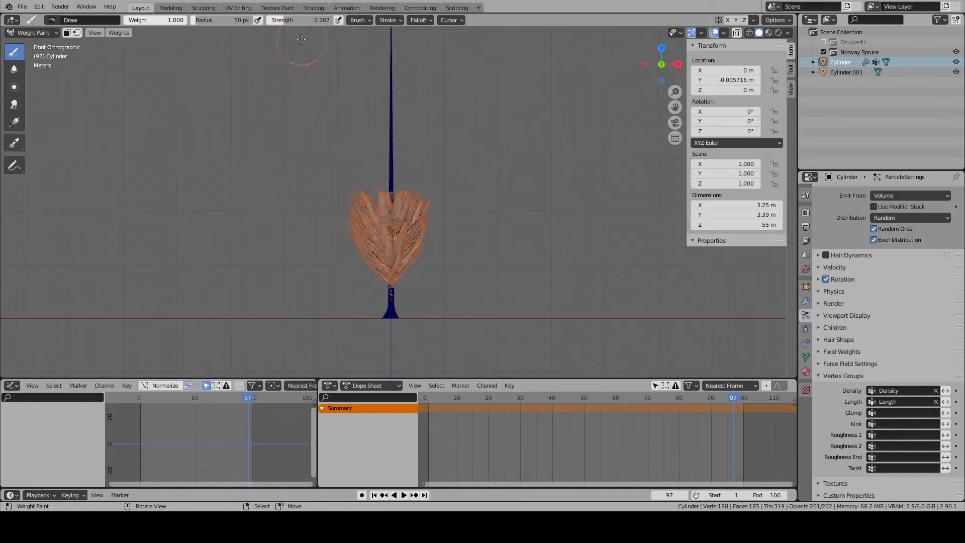
left_click_drag(299, 20, 332, 20)
left_click_drag(367, 255, 347, 276)
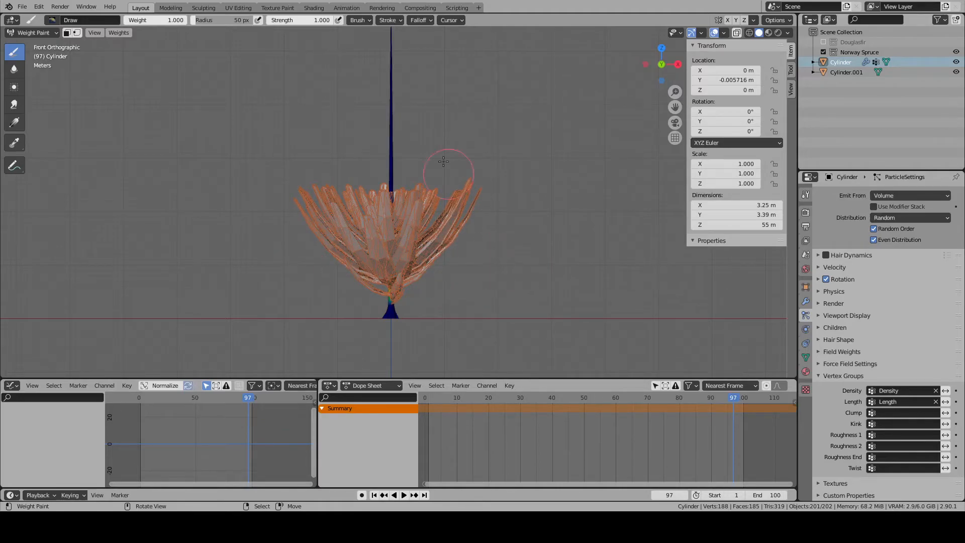
- Check the brush's blend options and examine the lower branches from several sides and the front
left_click(461, 20)
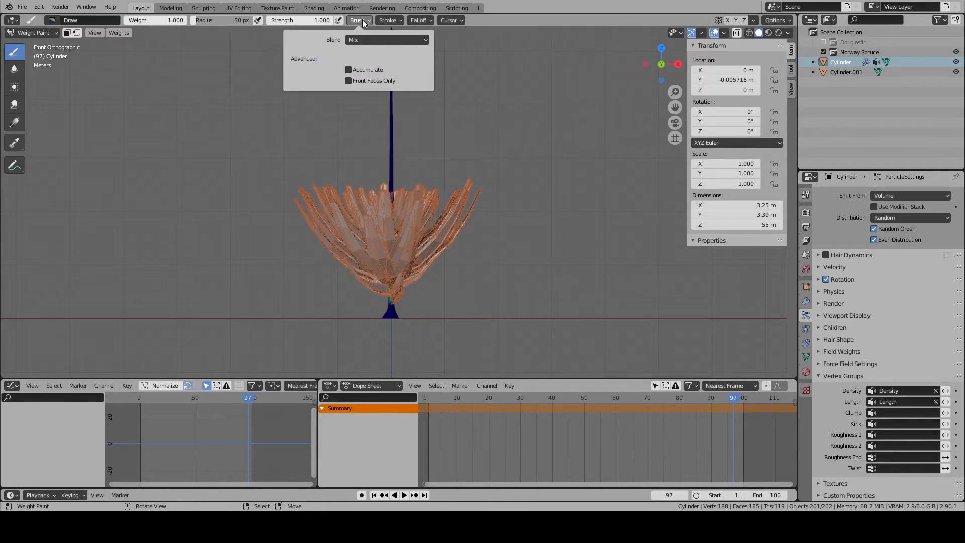
middle_click_drag(642, 303, 398, 277)
left_click_drag(491, 266, 464, 261)
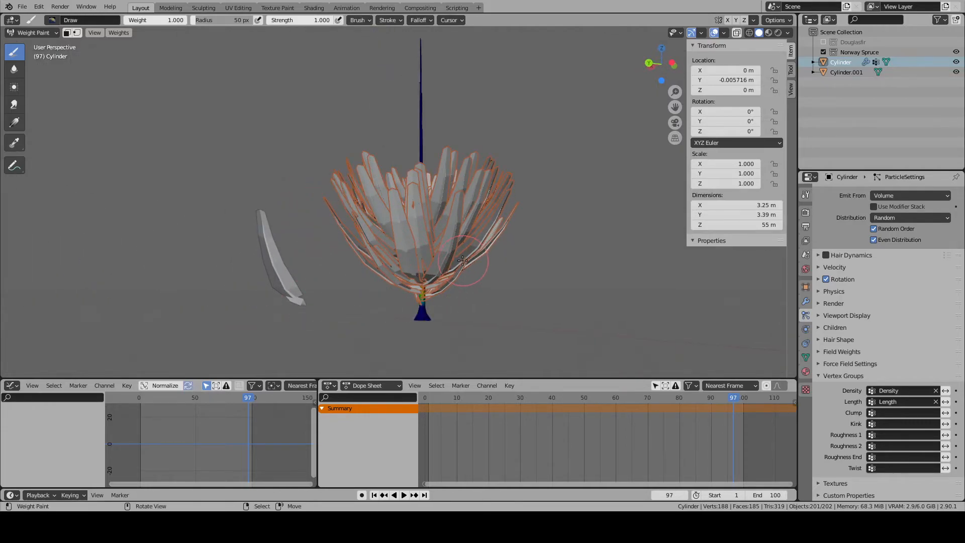
middle_click_drag(386, 250, 433, 246)
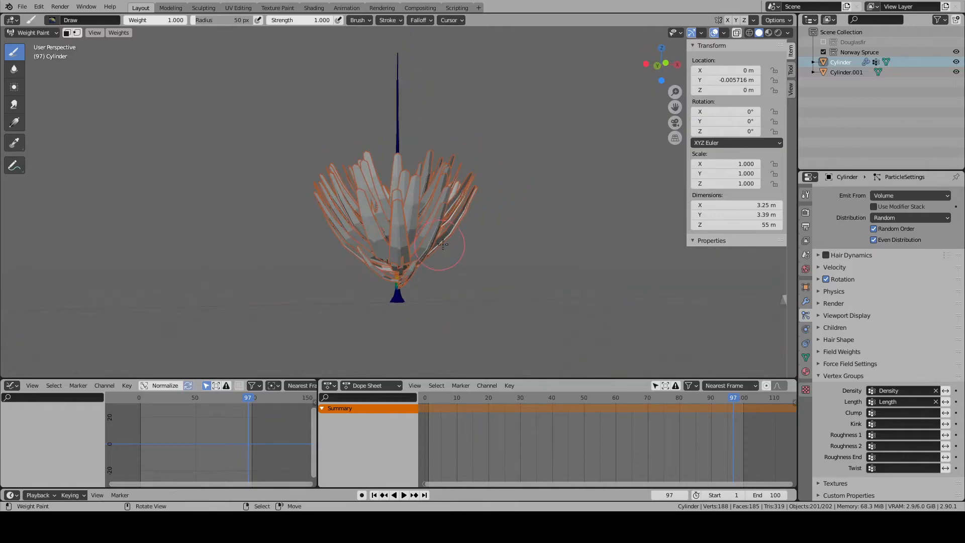
key("KP_1")
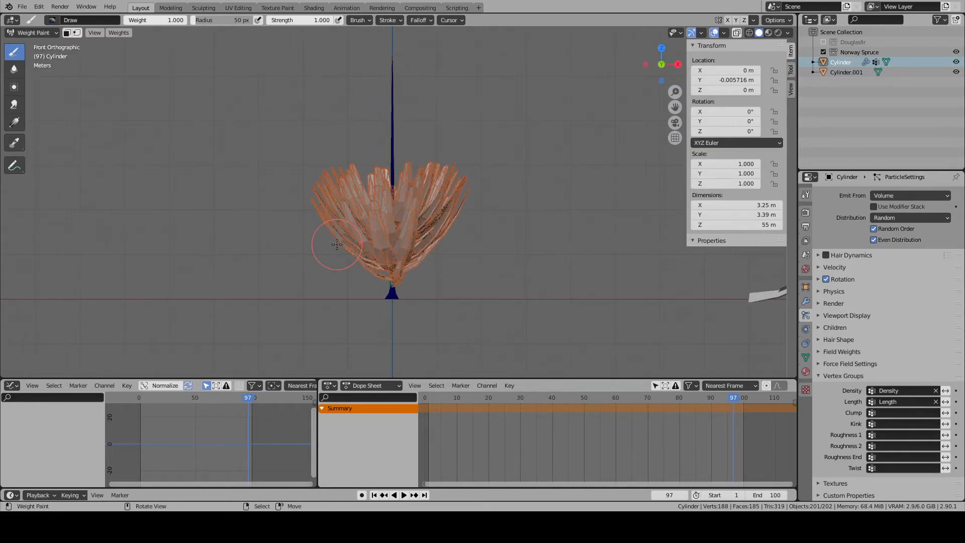
middle_click_drag(361, 228, 364, 261, "shift")
scroll(363, 262, "up", 1)
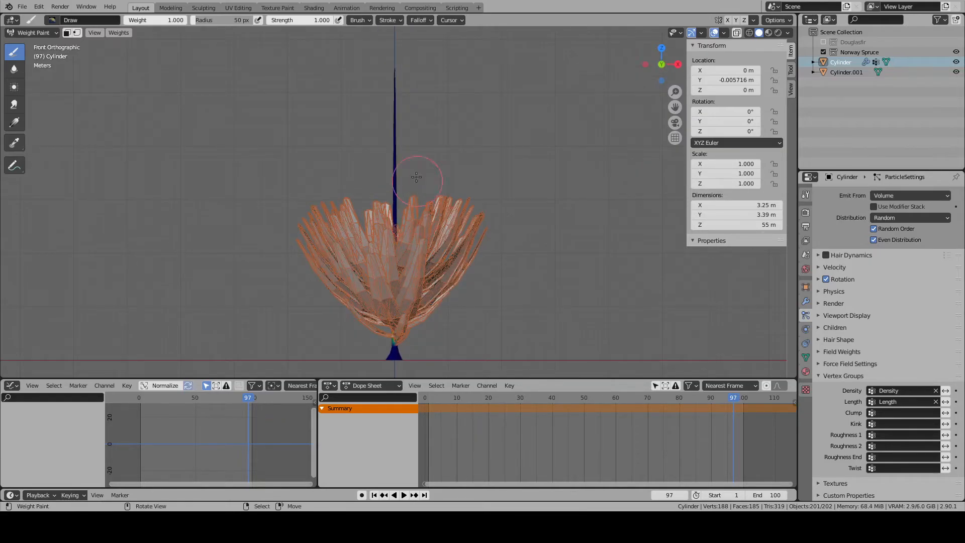
- Lower the brush strength to 0.141 and paint Length weight along the middle and upper trunk, tapering the branches towards the tip
left_click_drag(328, 20, 273, 20)
left_click_drag(379, 159, 387, 131)
left_click_drag(380, 203, 393, 146)
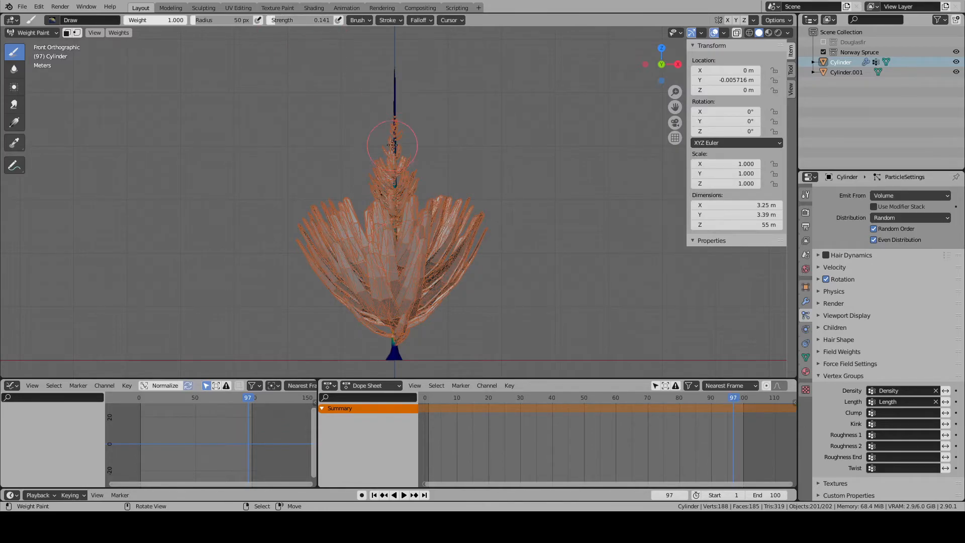
mouse_move(393, 209)
left_mouse_down()
mouse_move(395, 226)
mouse_move(394, 156)
left_mouse_up()
left_click_drag(397, 106, 392, 143)
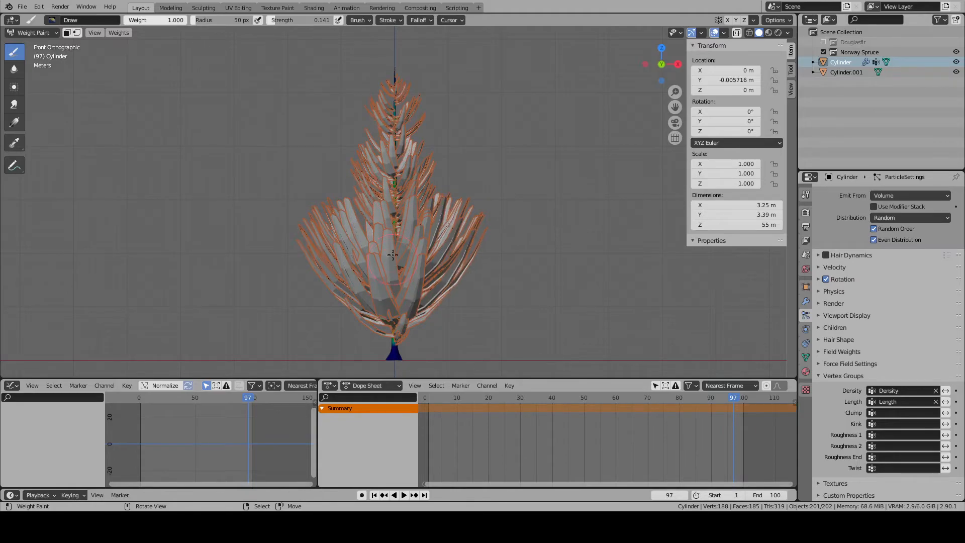
middle_click_drag(392, 262, 395, 229)
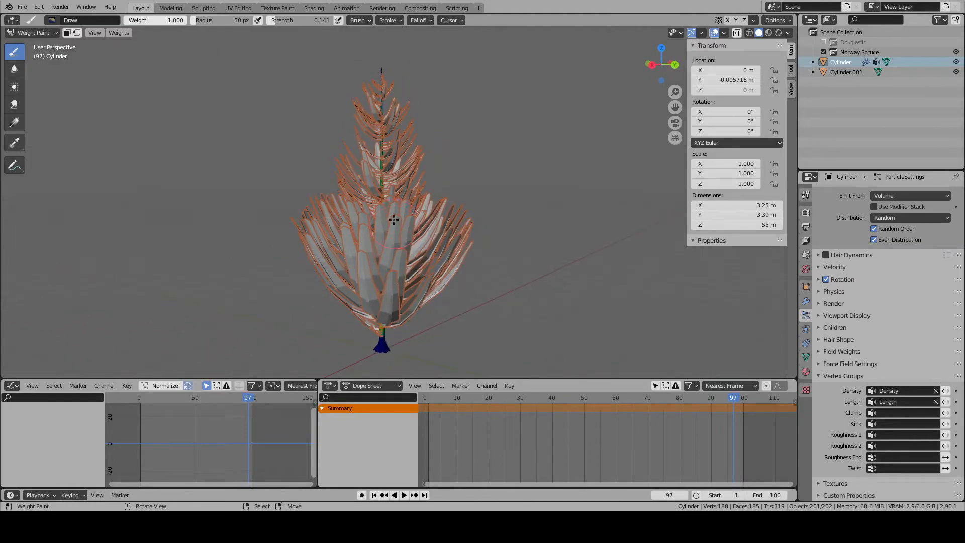
mouse_move(382, 199)
left_mouse_down()
mouse_move(372, 208)
mouse_move(382, 207)
mouse_move(381, 230)
left_mouse_up()
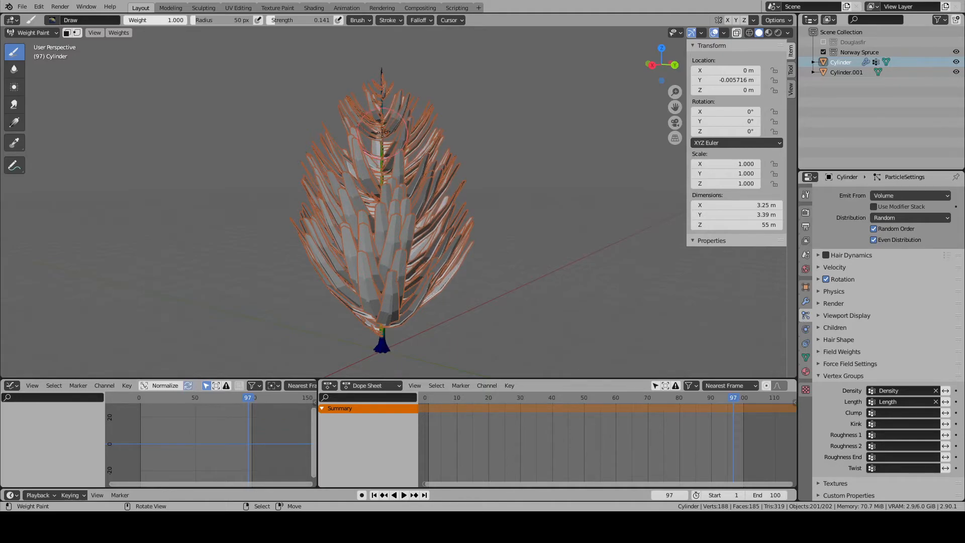
middle_click_drag(382, 133, 588, 166)
- Examine the branch lengths up close, return the trunk to Object Mode and review the whole tree's shape
scroll(548, 256, "up", 4)
mouse_move(547, 258)
middle_mouse_down()
mouse_move(492, 299)
mouse_move(433, 236)
mouse_move(475, 216)
mouse_move(455, 231)
mouse_move(465, 246)
mouse_move(473, 236)
middle_mouse_up()
scroll(430, 216, "up", 8)
scroll(475, 217, "down", 5)
scroll(473, 236, "down", 6)
left_click(34, 33)
left_click(36, 44)
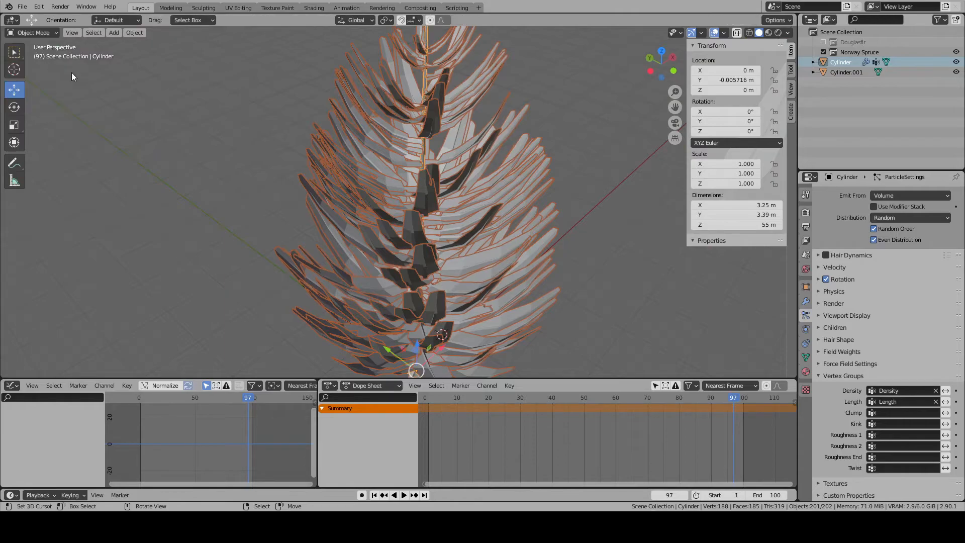
scroll(444, 276, "down", 4)
scroll(491, 297, "up", 2)
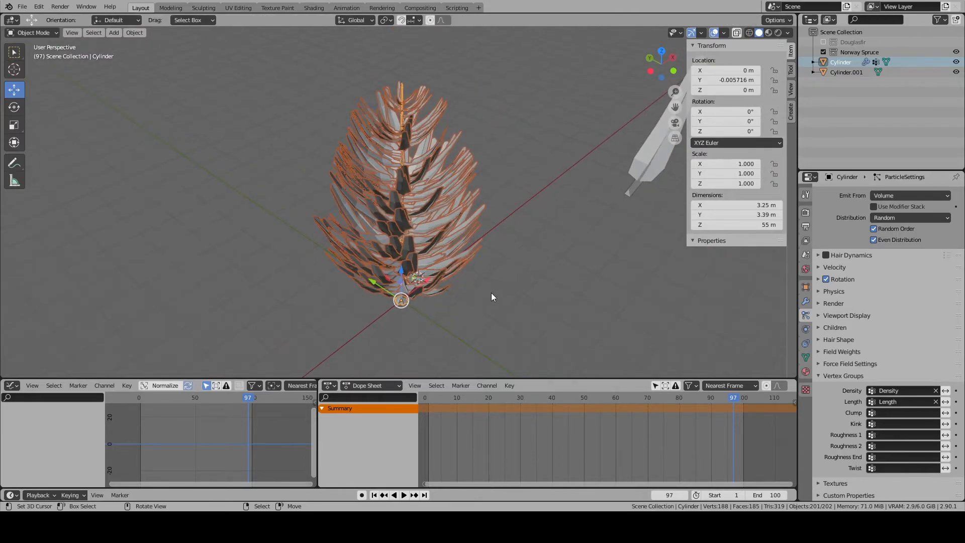
left_click(806, 302)
left_click(806, 344)
left_click(806, 330)
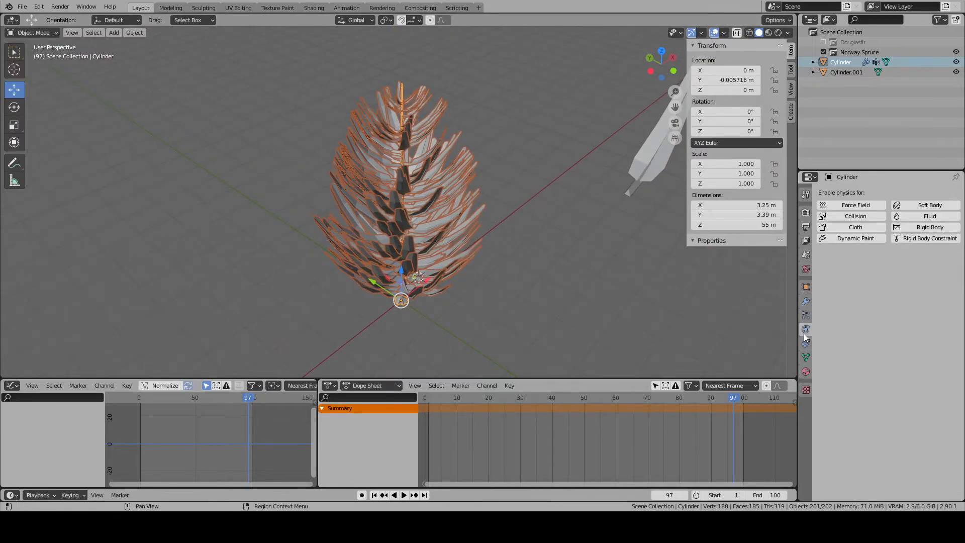
- Set the trunk's hair particle number to 150 and inspect the thinned branches on the tree
left_click(807, 315)
scroll(903, 252, "up", 7)
left_click(915, 272)
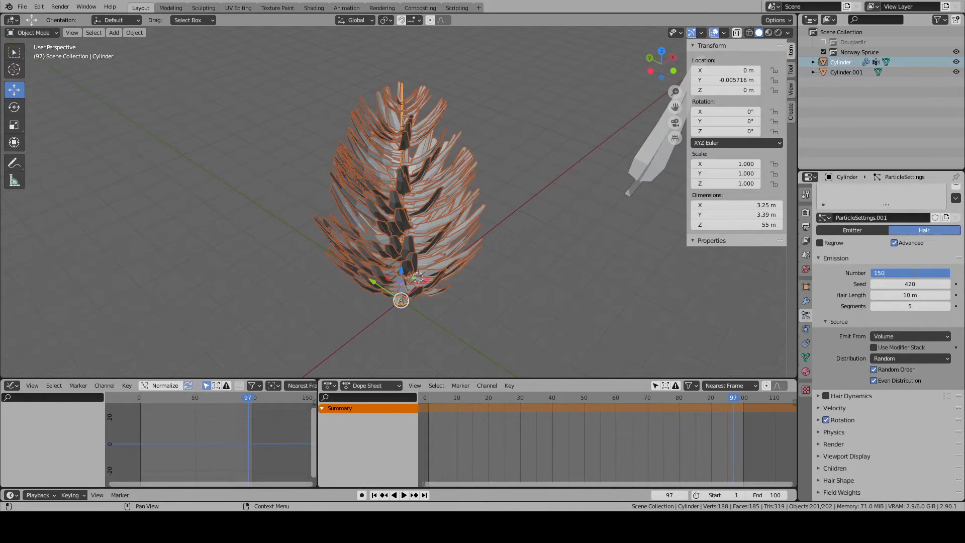
key("Return")
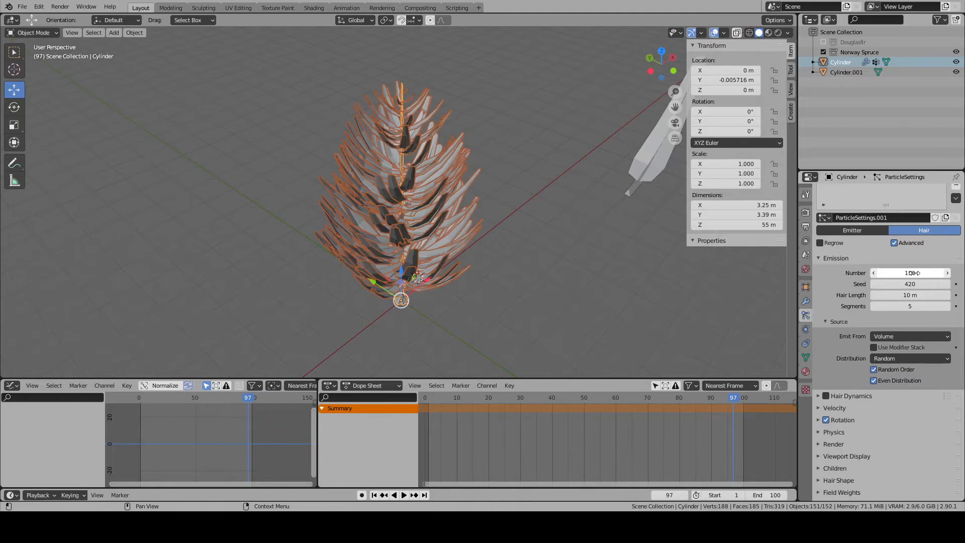
middle_click_drag(650, 245, 403, 225)
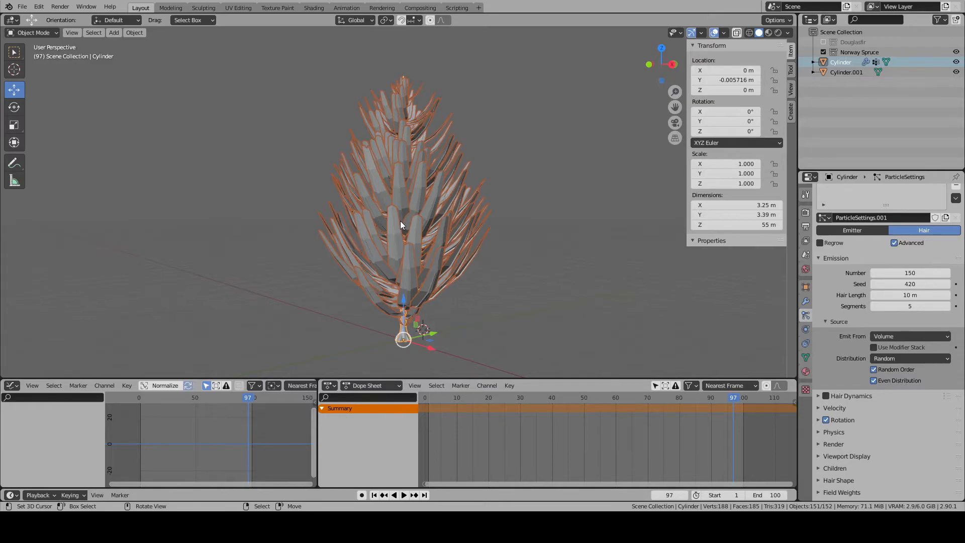
middle_click_drag(413, 223, 427, 266)
scroll(428, 264, "up", 5)
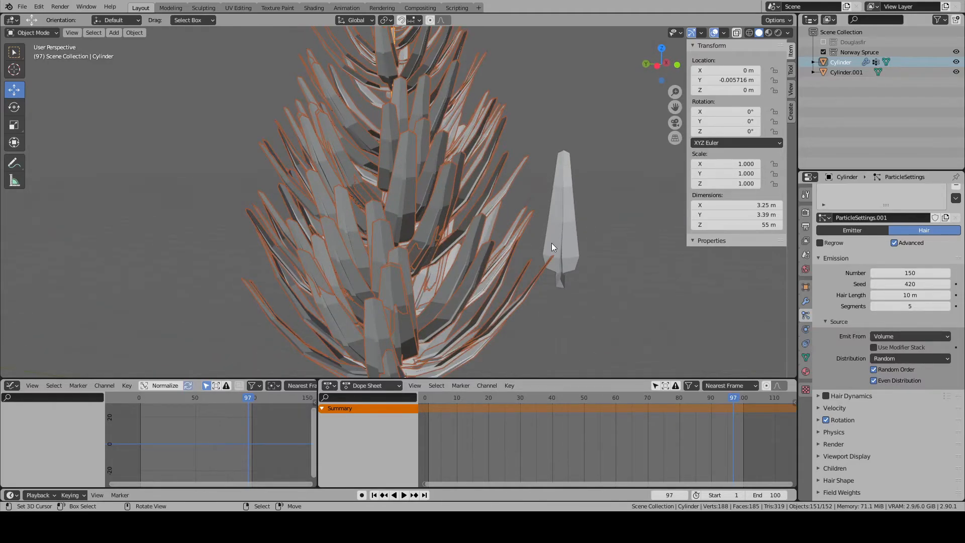
- Unwrap the linked foliage faces of the separate branch object up to their seams and open the layout for UV editing
left_click(560, 242)
key("Tab")
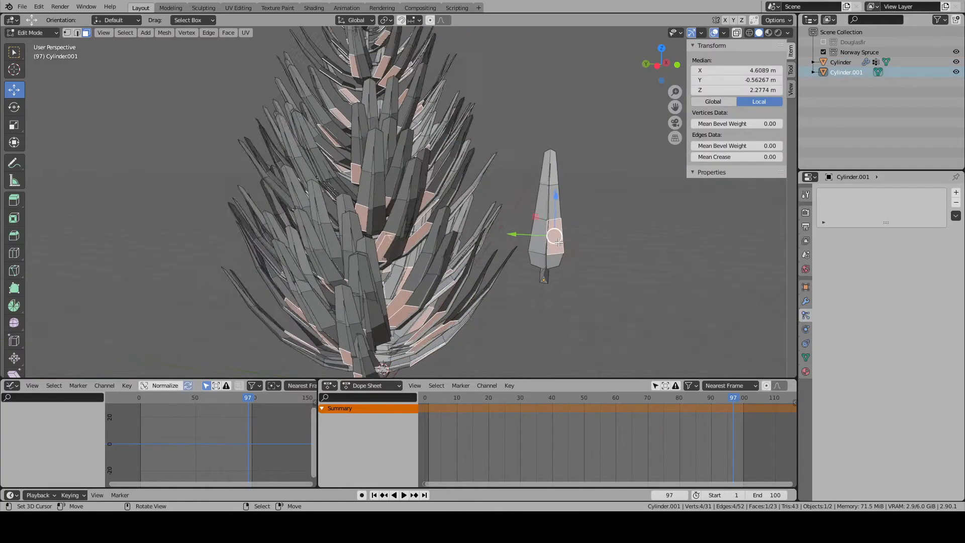
key("KP_Decimal")
key("alt+a")
scroll(427, 267, "down", 5)
key("l")
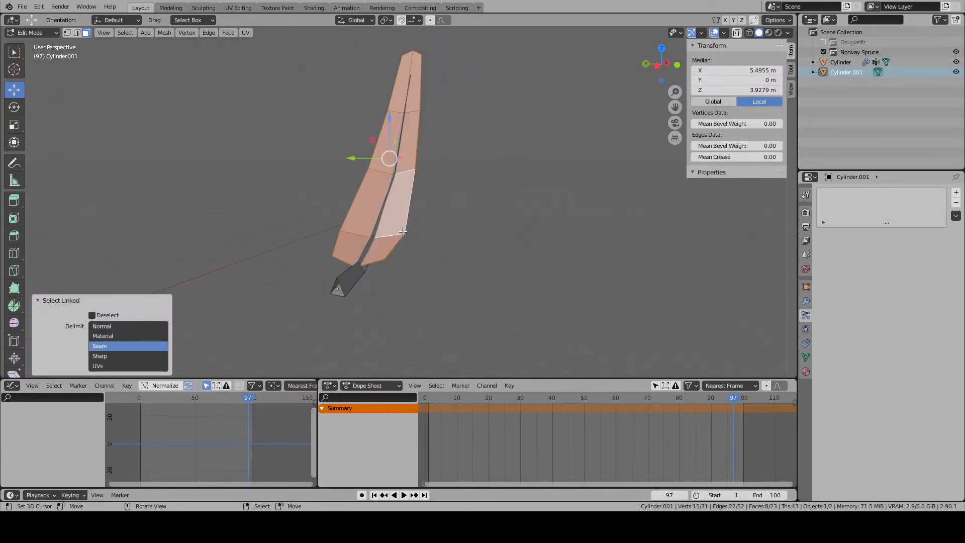
key("KP_7")
key("u")
left_click(389, 163)
middle_click_drag(389, 165, 381, 207, "shift")
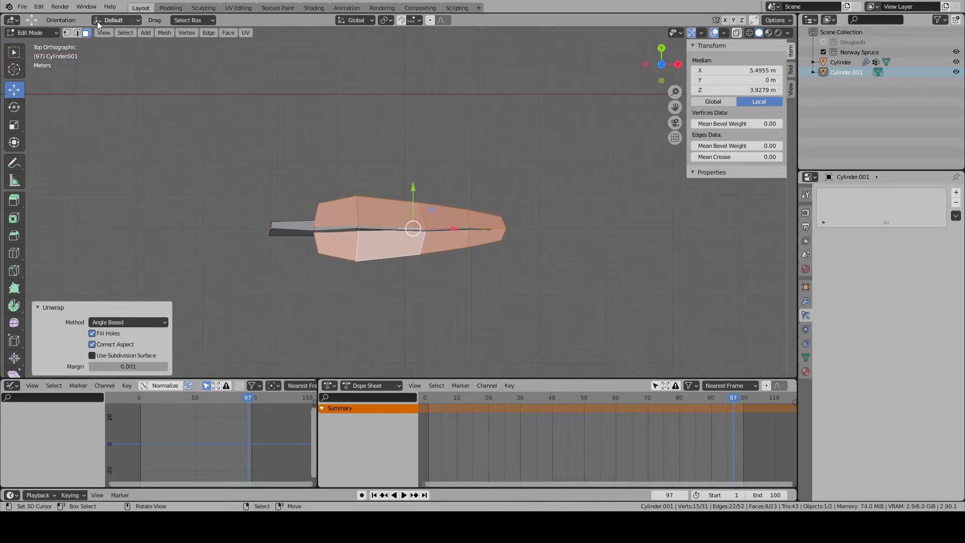
left_click(238, 8)
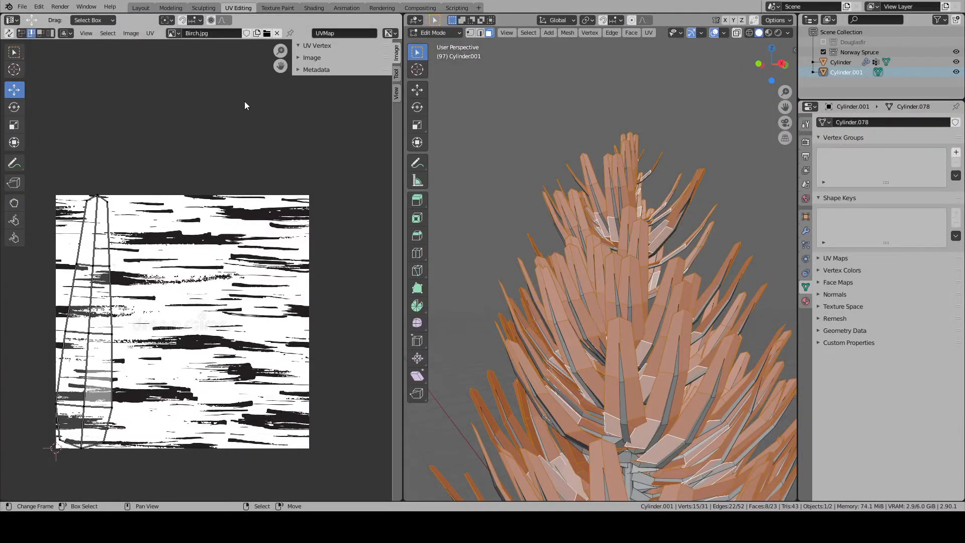
- Try UV LEAF.png, Viewer Node and Render Result as the UV backdrop image, ending back on Birch.jpg
left_click(173, 33)
left_click(199, 66)
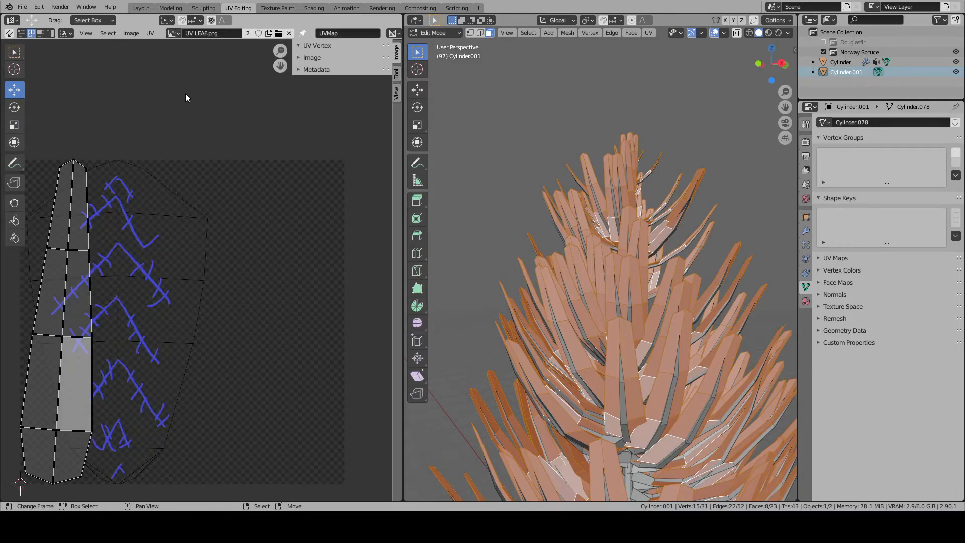
left_click(173, 32)
left_click(201, 77)
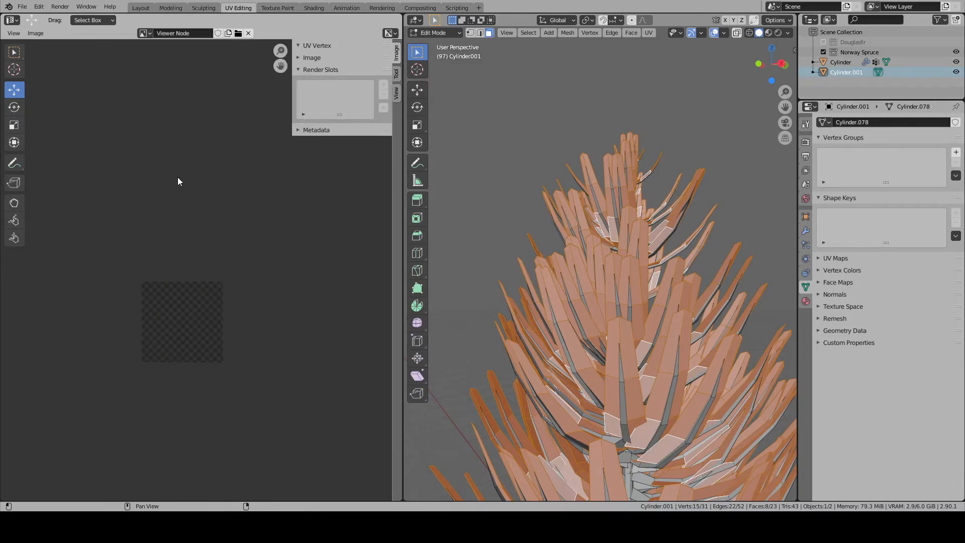
left_click(146, 33)
left_click(163, 56)
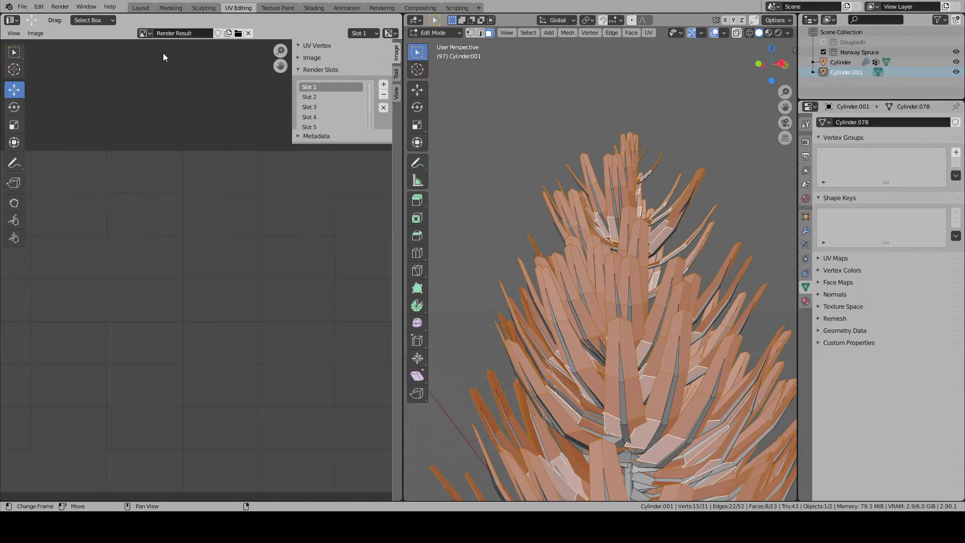
left_click(147, 33)
left_click(152, 46)
left_click(148, 34)
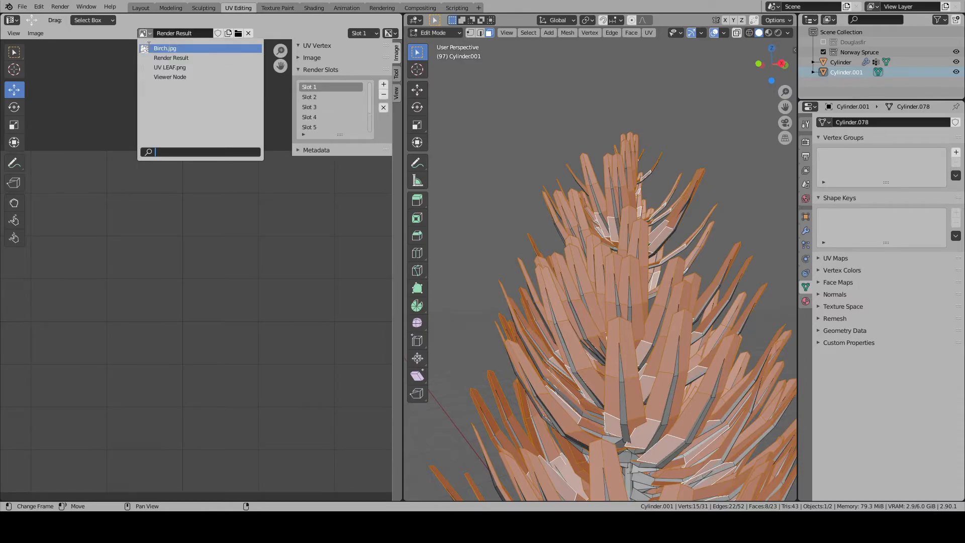
left_click(155, 47)
- Rotate the whole foliage UV island by about -3.47° so its centre line stands upright
middle_click_drag(171, 324, 190, 282)
key("a")
key("r")
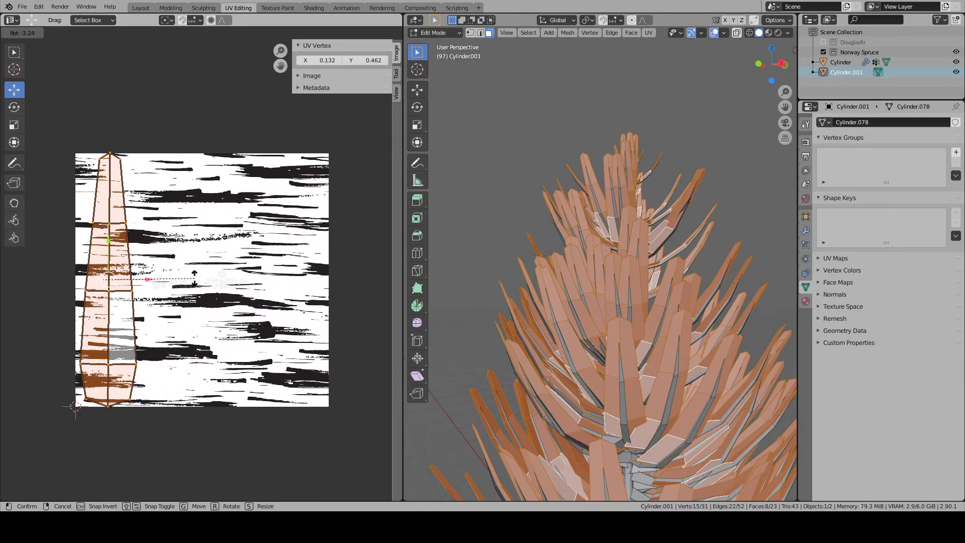
left_click(198, 270)
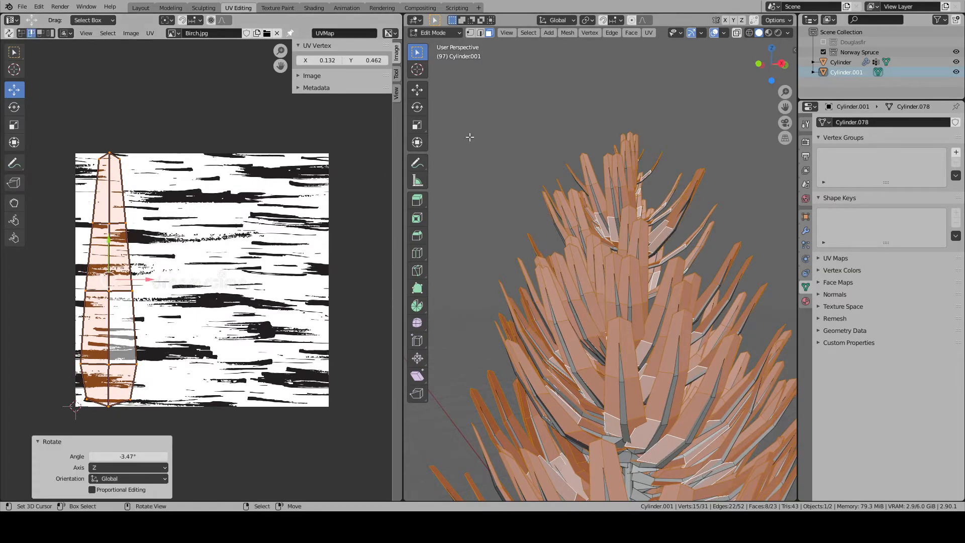
- Select the linked stem faces at the base of the separate branch
scroll(619, 241, "down", 6)
middle_click_drag(699, 312, 508, 323)
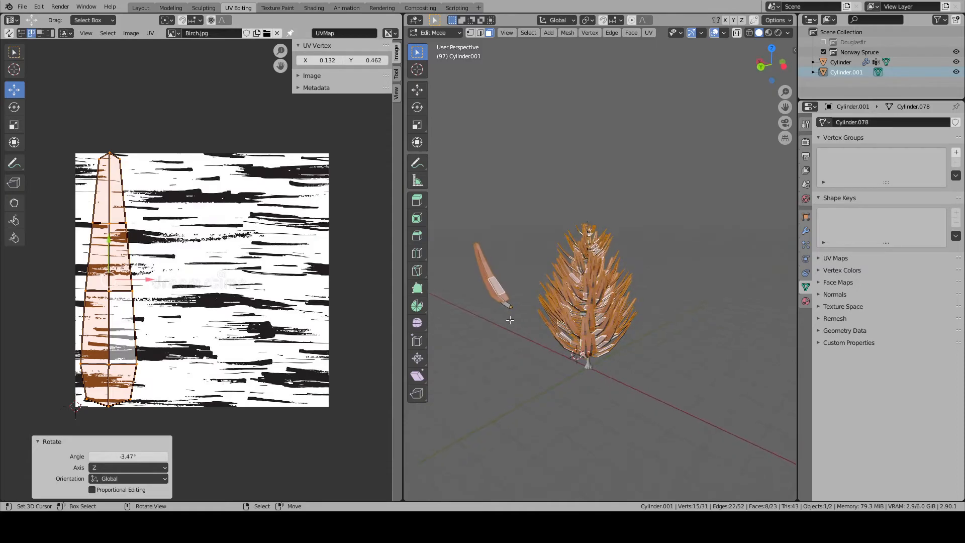
left_click(508, 308)
key("l")
- Try the Unwrap and Cube Projection mappings on the branch's stem faces
key("u")
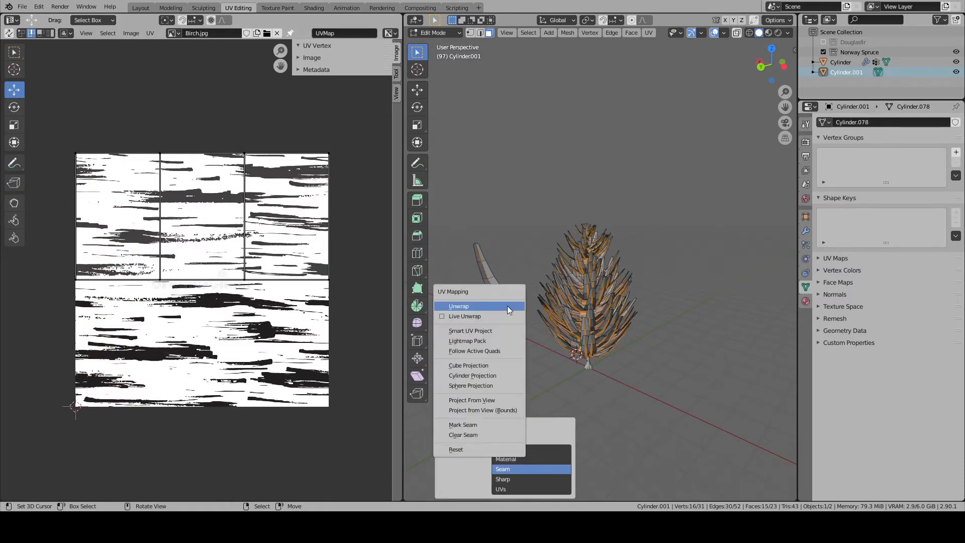
left_click(509, 308)
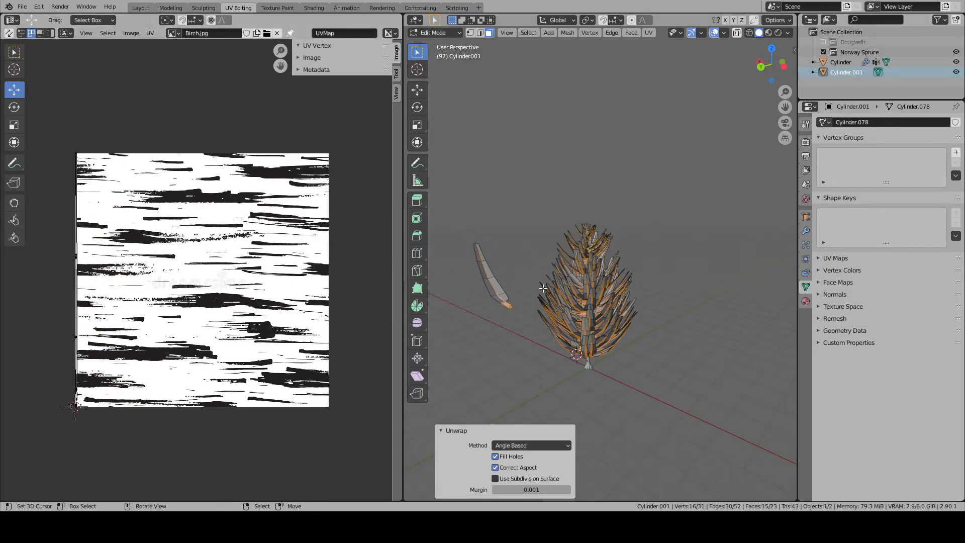
key("u")
left_click(528, 348)
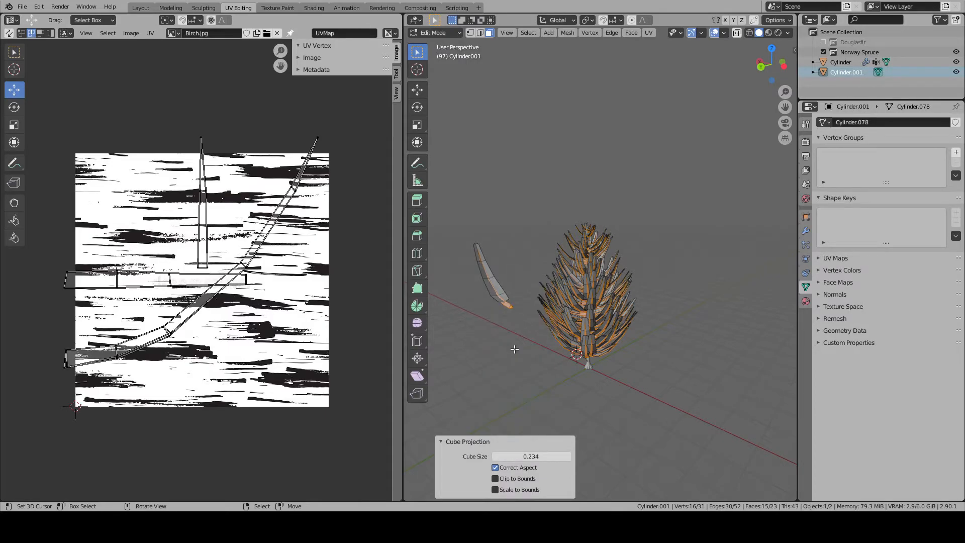
- Map the branch's stem faces with Smart UV Project at an angle limit of 66.00, and clear the selection
key("u")
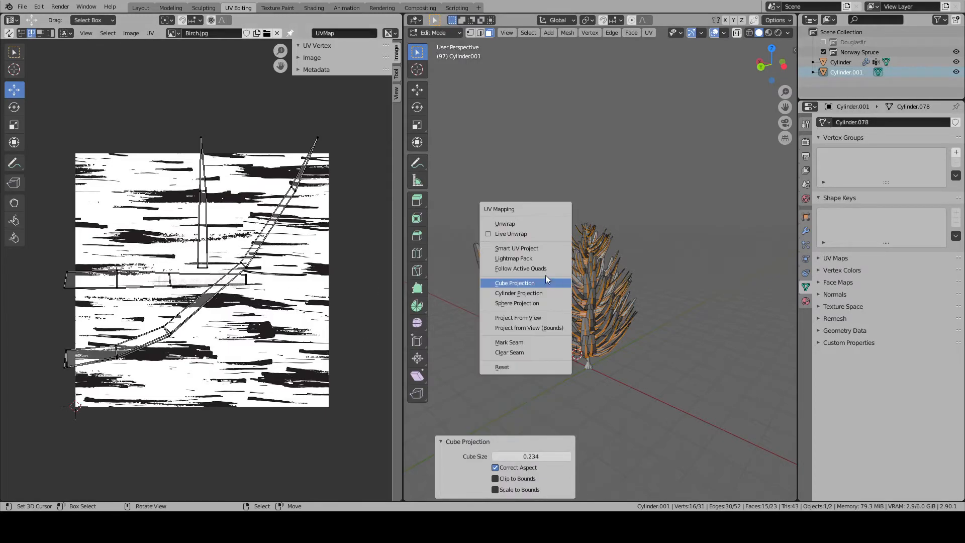
left_click(521, 235)
left_click(510, 328)
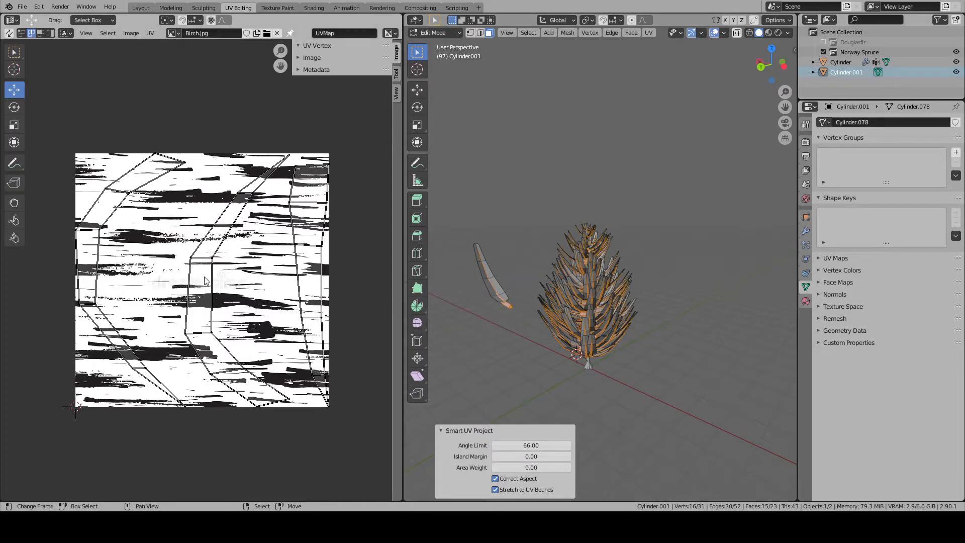
key("alt+a")
- Return to the Layout workspace, select the spruce trunk and frame it in the view
left_click(138, 8)
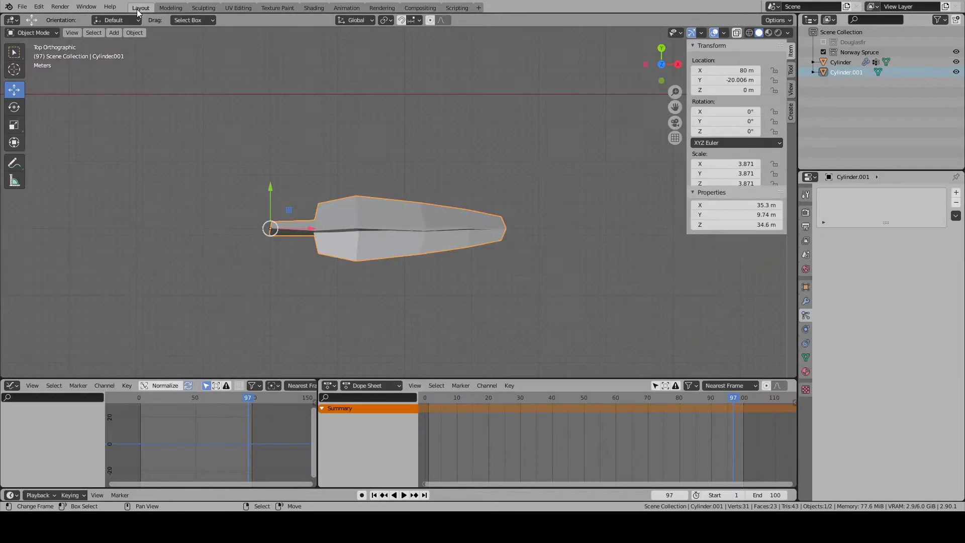
scroll(415, 233, "down", 5)
middle_click_drag(419, 235, 560, 264)
left_click(300, 168)
key("KP_Decimal")
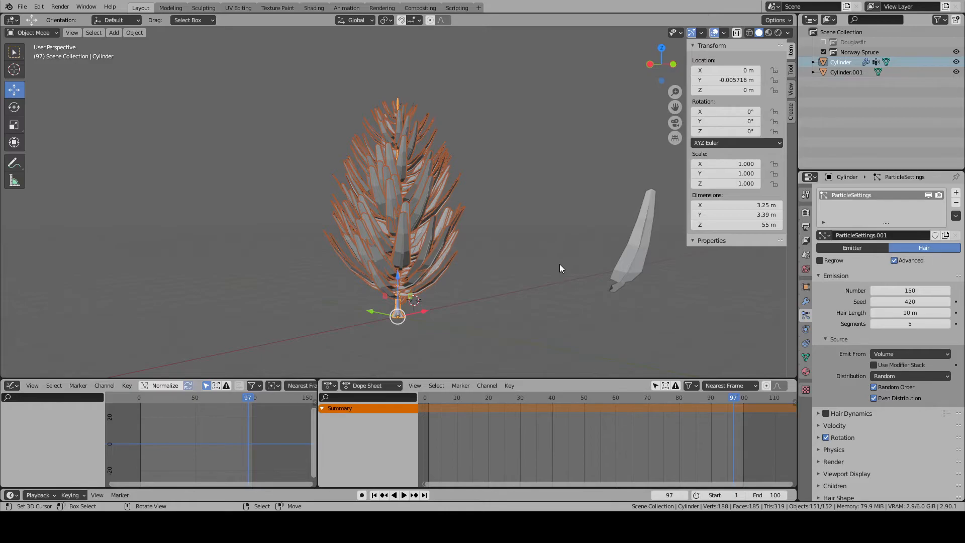
- Examine the spruce's overall silhouette and branch spread from several sides
middle_click_drag(550, 264, 407, 273)
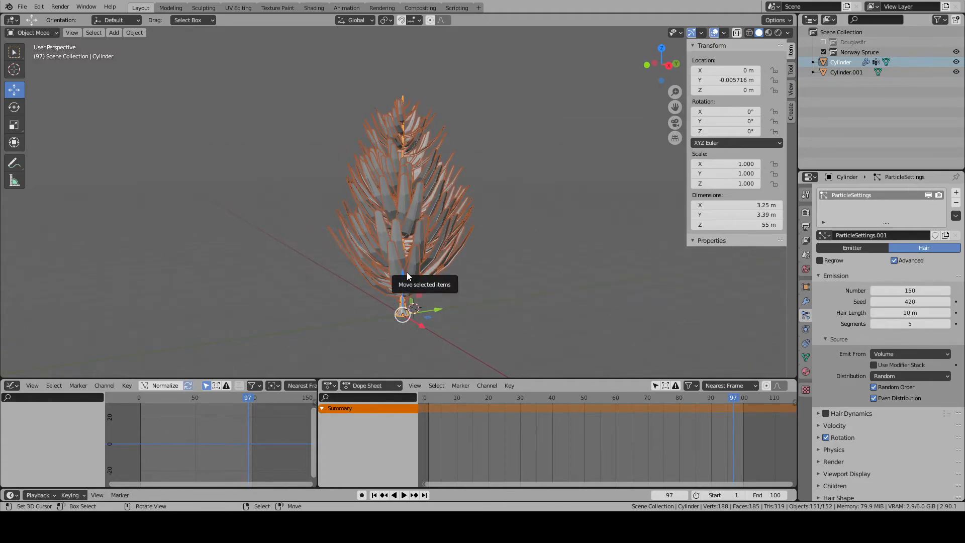
middle_click_drag(406, 272, 481, 237)
scroll(462, 241, "down", 2)
scroll(461, 228, "down", 3)
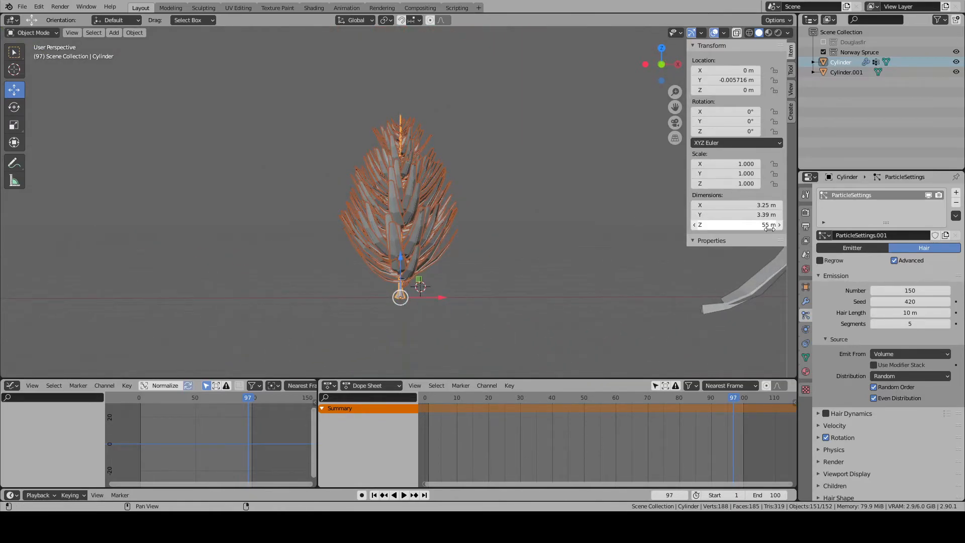
mouse_move(599, 251)
middle_mouse_down()
mouse_move(701, 252)
mouse_move(616, 254)
middle_mouse_up()
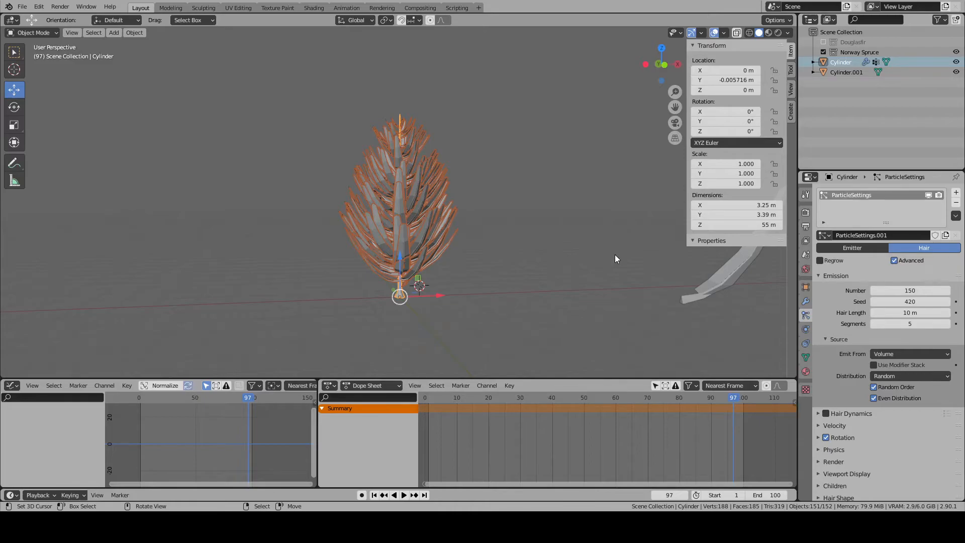
scroll(614, 254, "up", 6)
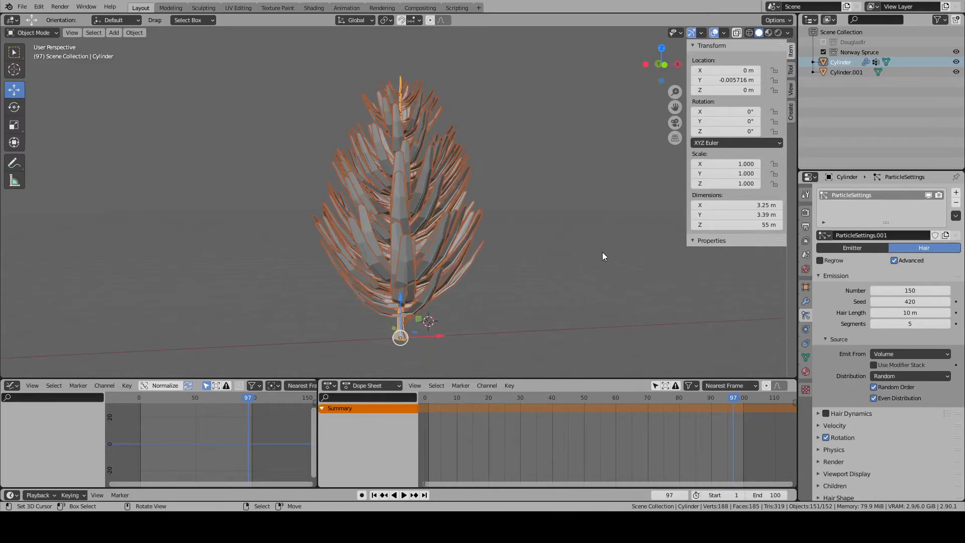
mouse_move(913, 314)
left_mouse_down()
mouse_move(882, 314)
mouse_move(913, 314)
left_mouse_up()
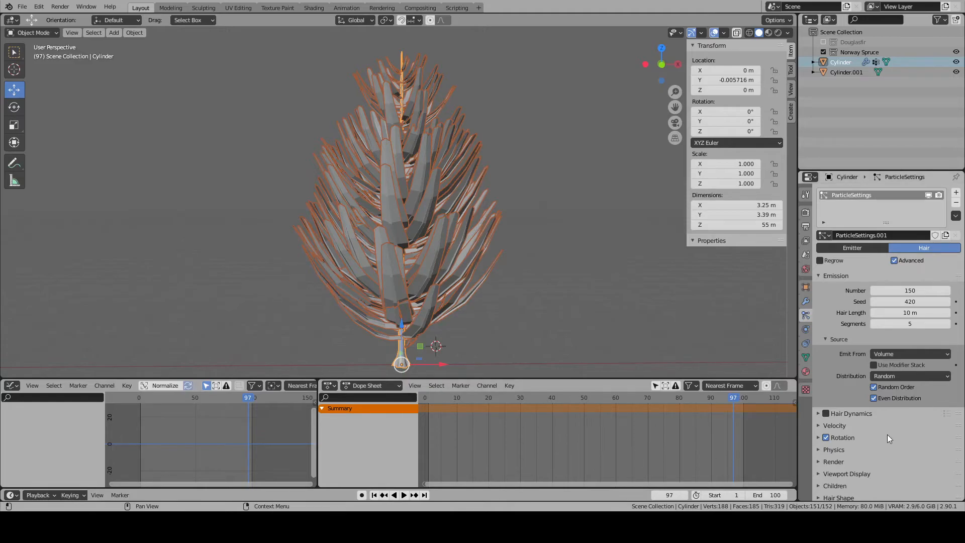
- Review the trunk particle system's Vertex Groups, Rotation and Angular Velocity settings
scroll(846, 378, "down", 2)
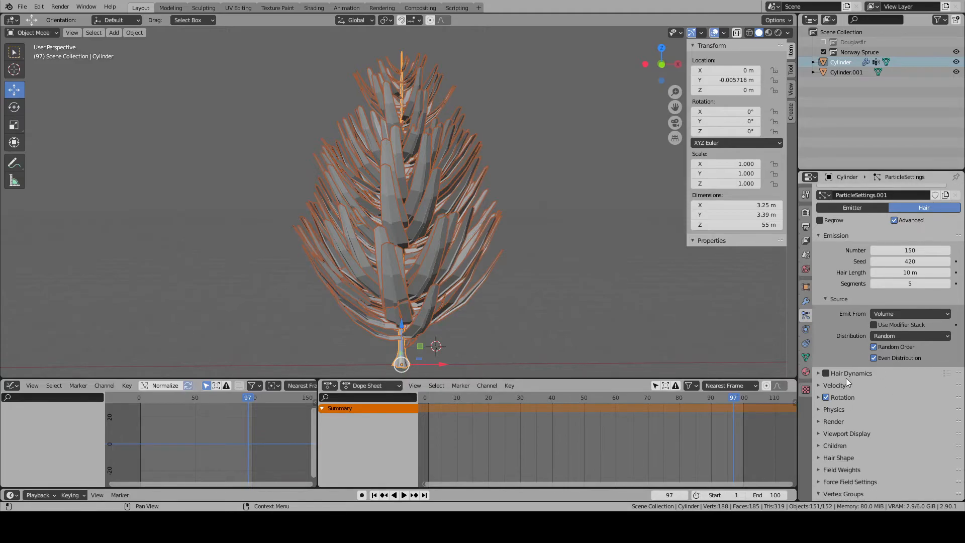
left_click(816, 482)
scroll(815, 480, "down", 3)
scroll(814, 478, "down", 3)
left_click(822, 363)
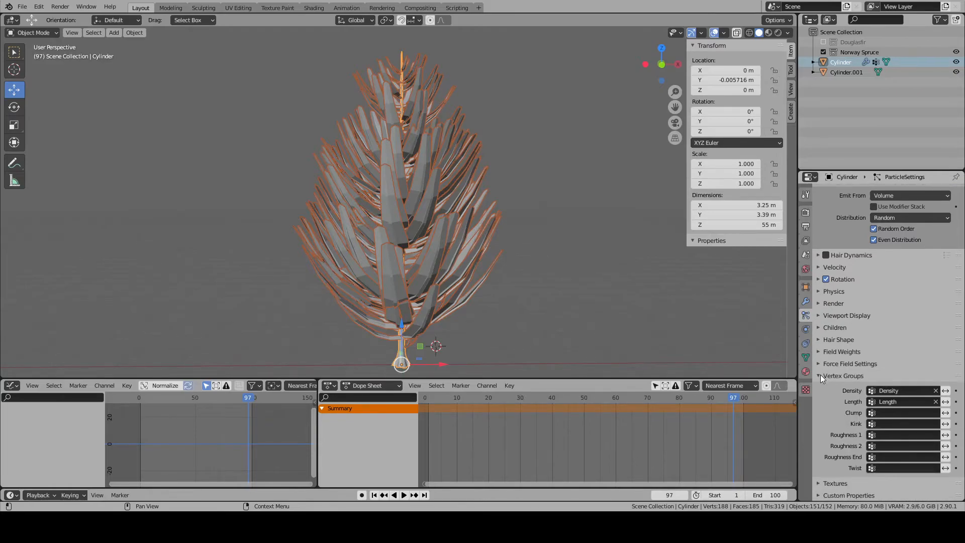
left_click(820, 375)
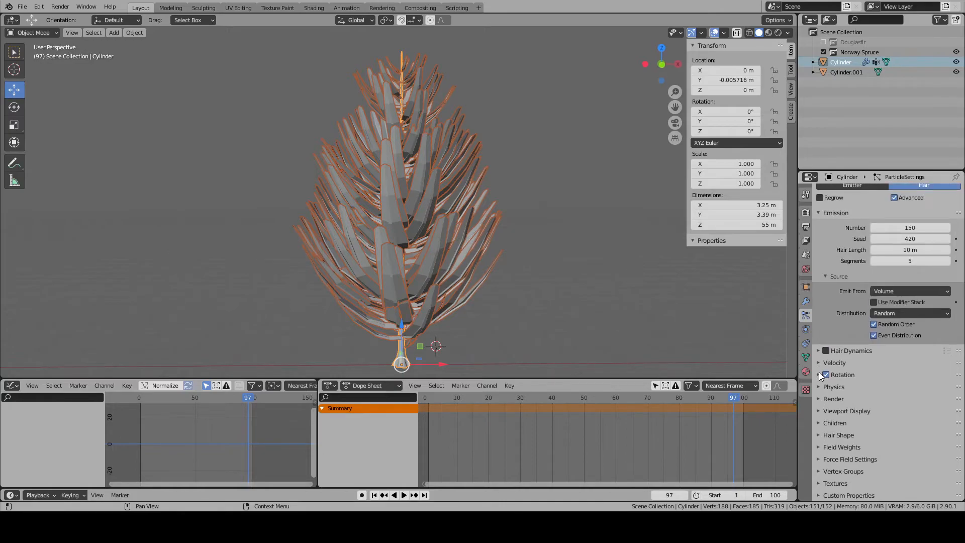
left_click(820, 375)
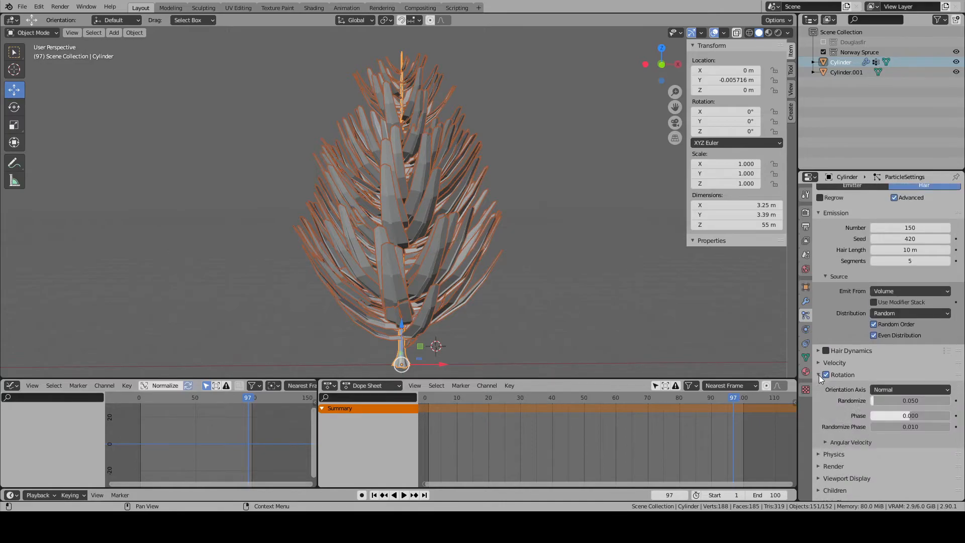
left_click(824, 443)
left_click(824, 443)
left_click(819, 375)
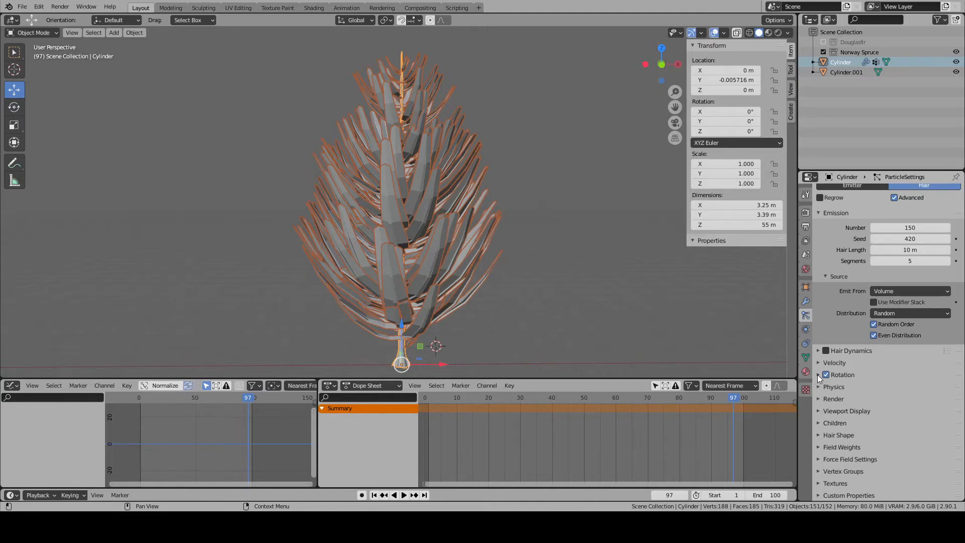
- Play the animation briefly from the first frame with the whole tree in view, stop it and return to frame 1
scroll(474, 227, "down", 3)
middle_click_drag(474, 227, 526, 214)
scroll(616, 237, "up", 4)
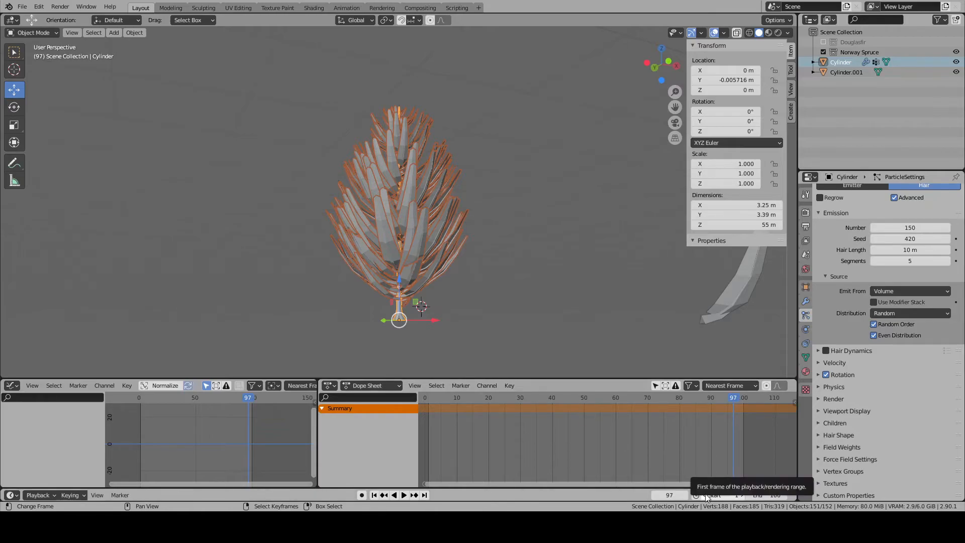
left_click(374, 495)
left_click(403, 496)
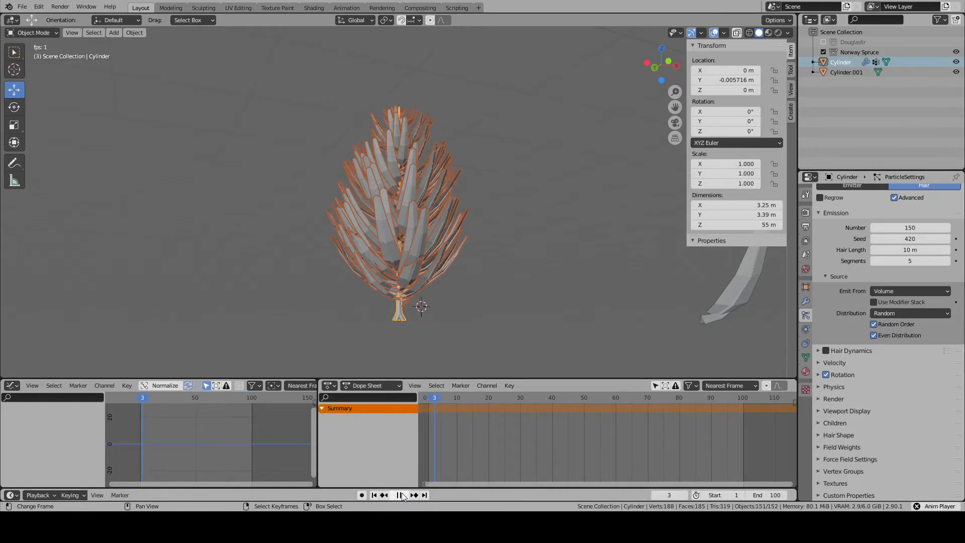
left_click(400, 496)
left_click(376, 495)
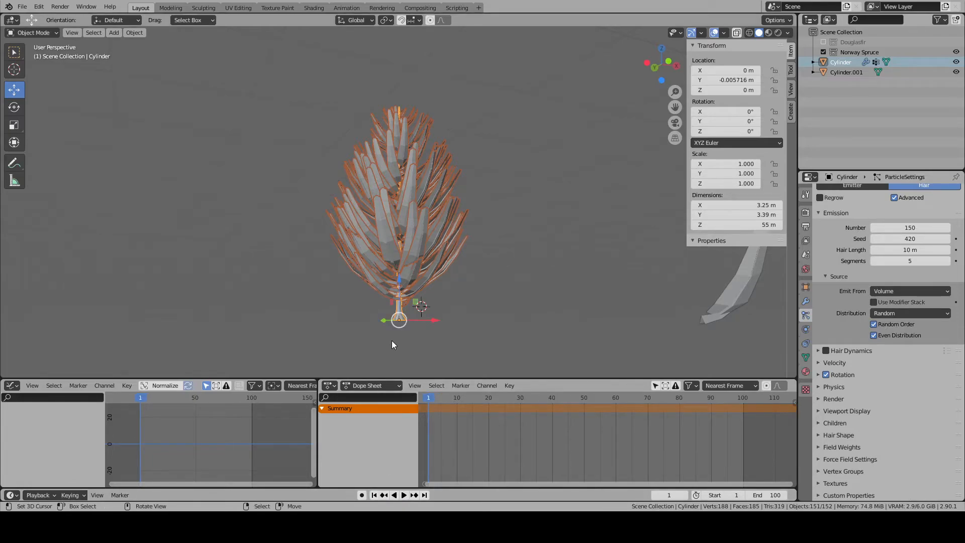
- Examine the spruce's lower branches and trunk base from close up and from different heights
scroll(391, 345, "up", 1)
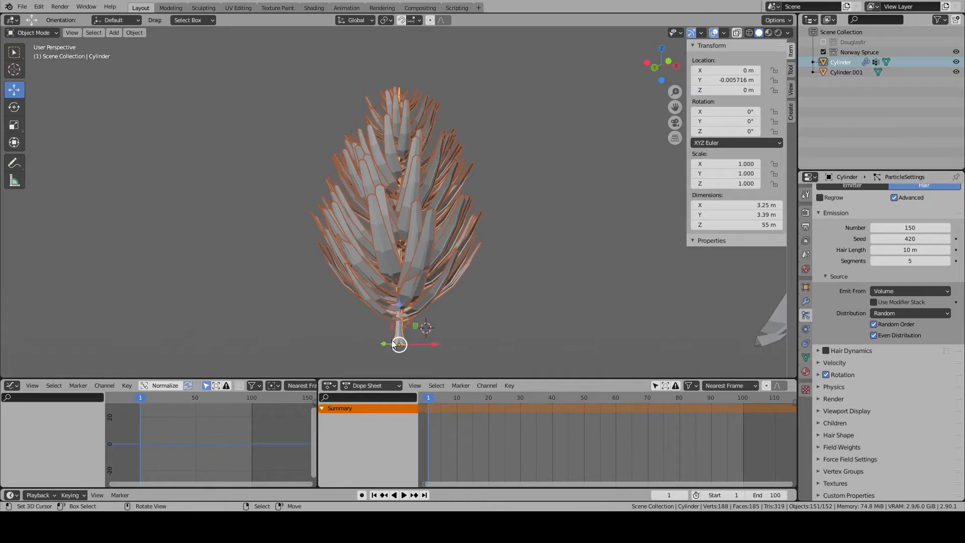
scroll(426, 243, "up", 2)
middle_click_drag(474, 202, 487, 170)
scroll(486, 237, "down", 2)
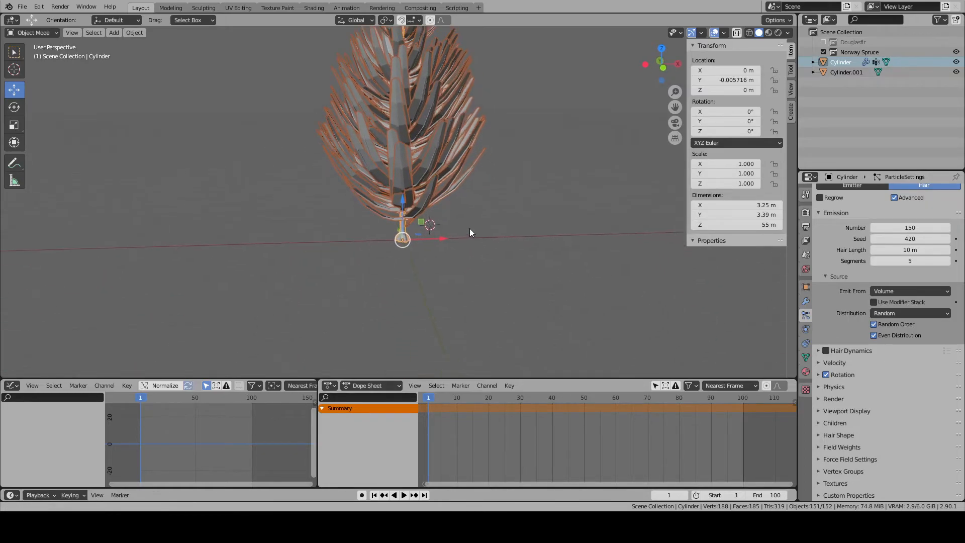
scroll(468, 239, "up", 5)
scroll(468, 204, "down", 4)
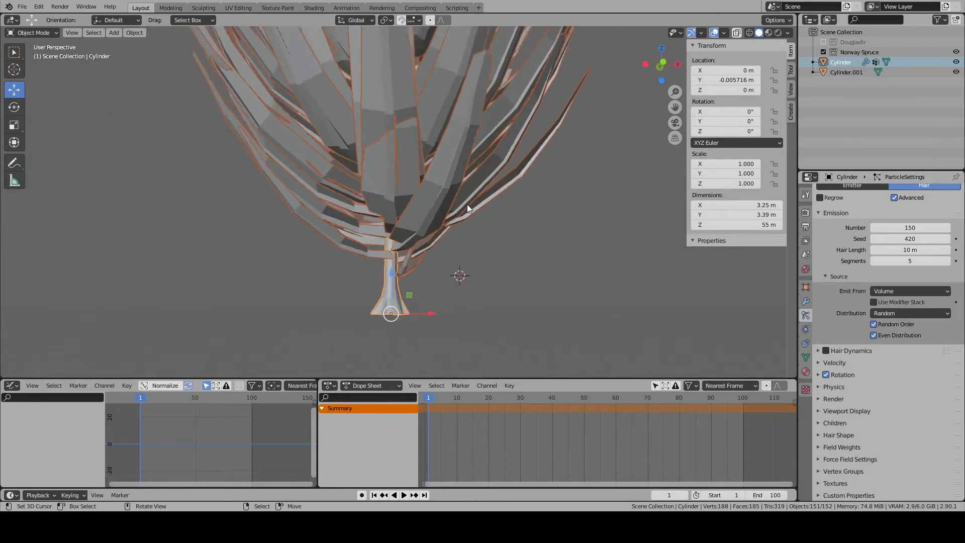
middle_click_drag(467, 204, 463, 135, "shift")
scroll(463, 135, "up", 4)
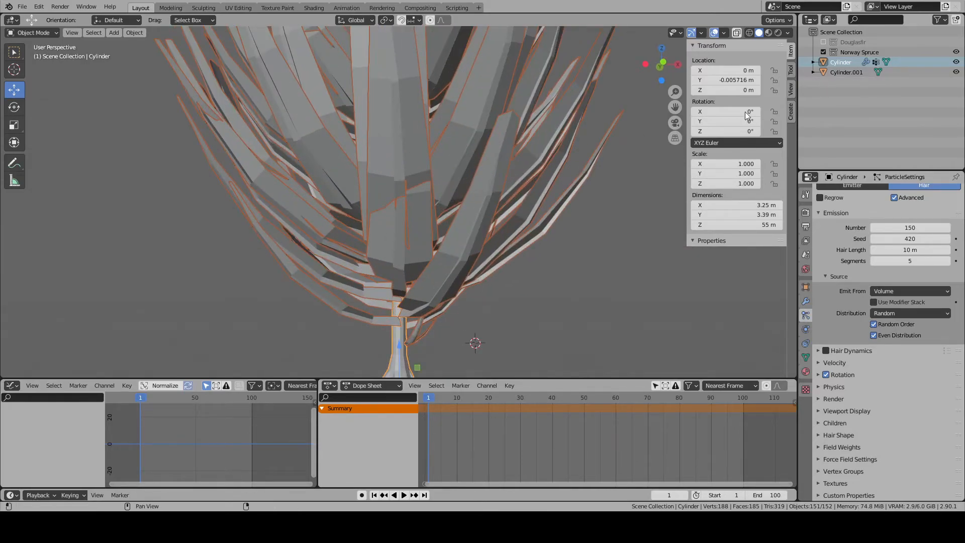
- Rename the trunk object as Norway Spruce
left_click(845, 72)
double_click(841, 62)
type("Tree")
key("Return")
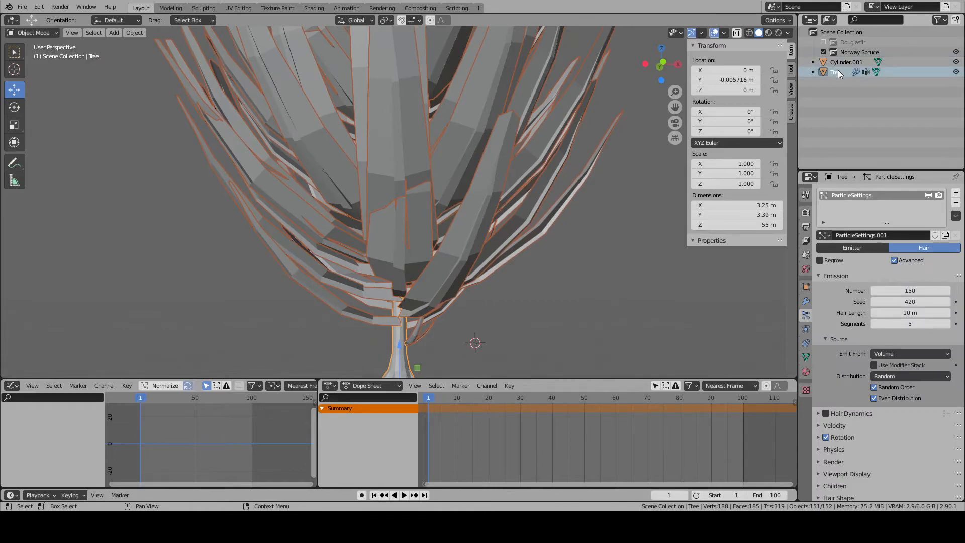
double_click(838, 71)
type("Norway Spruce")
key("Return")
- Open the FBX export options for the Norway Spruce
scroll(549, 211, "down", 5)
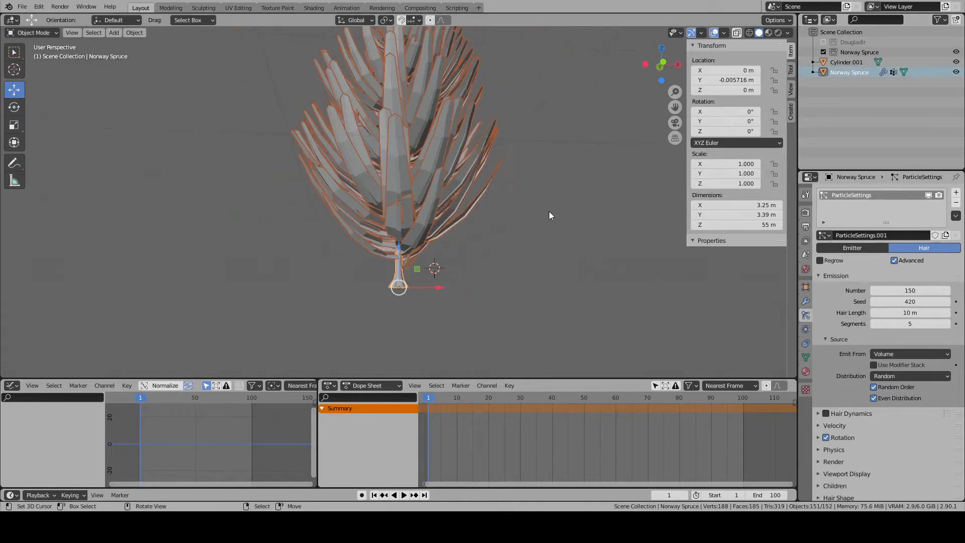
middle_click_drag(460, 213, 628, 289)
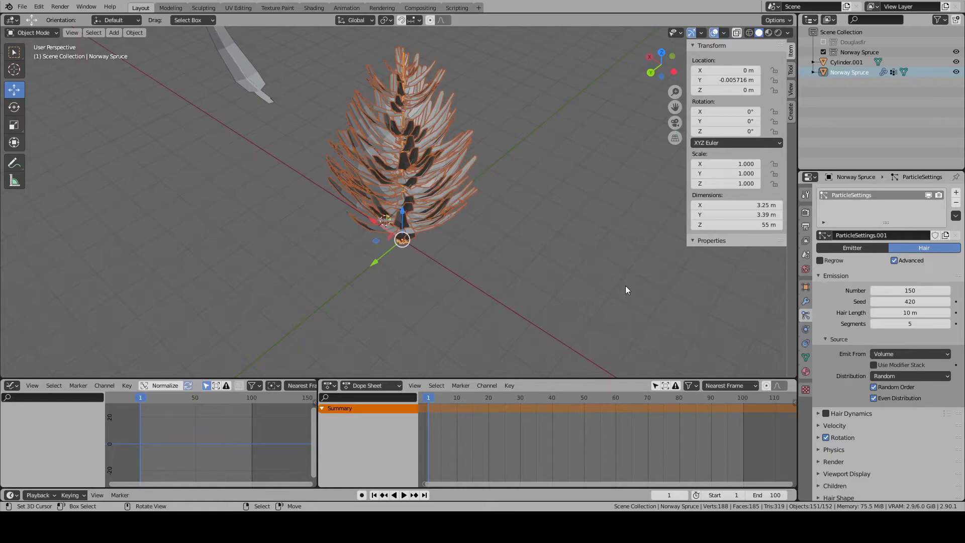
middle_click_drag(596, 307, 538, 214)
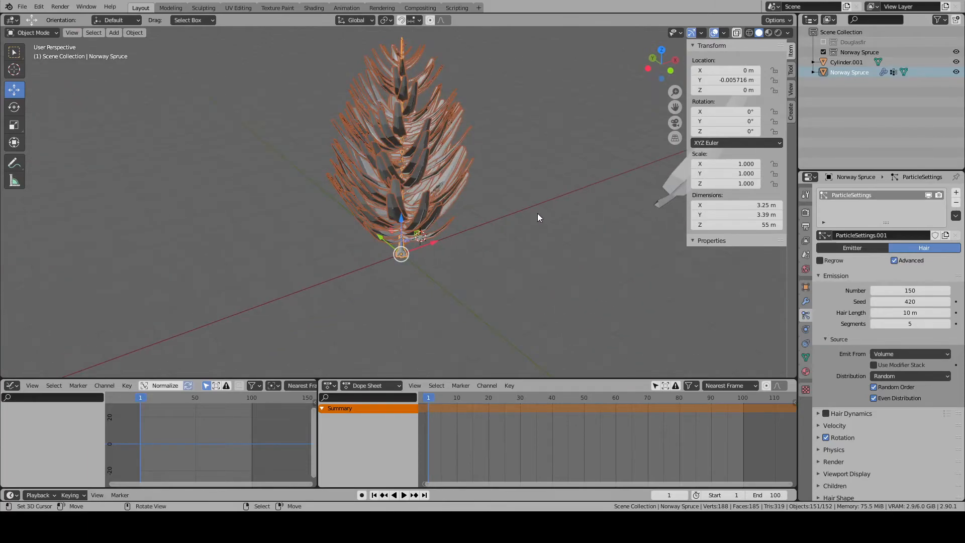
left_click(23, 7)
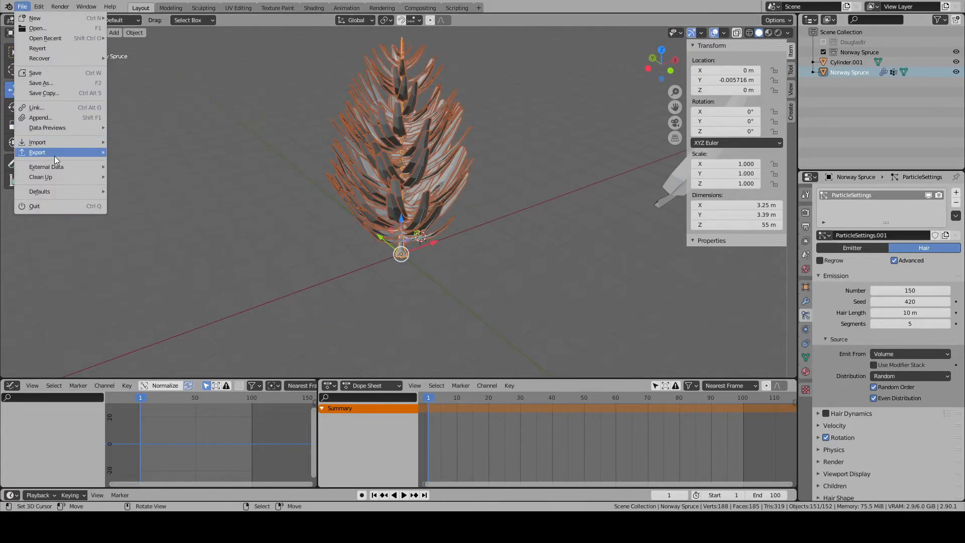
mouse_move(60, 152)
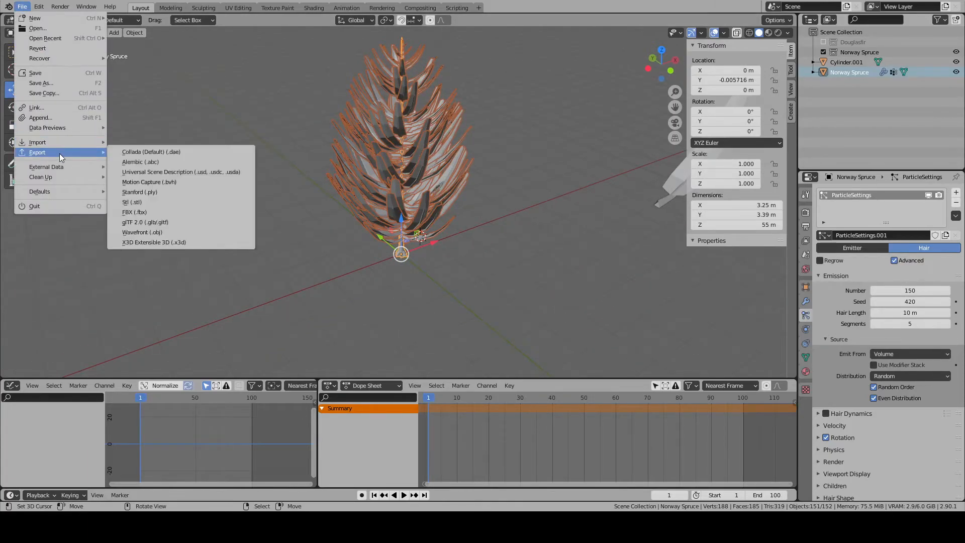
left_click(155, 213)
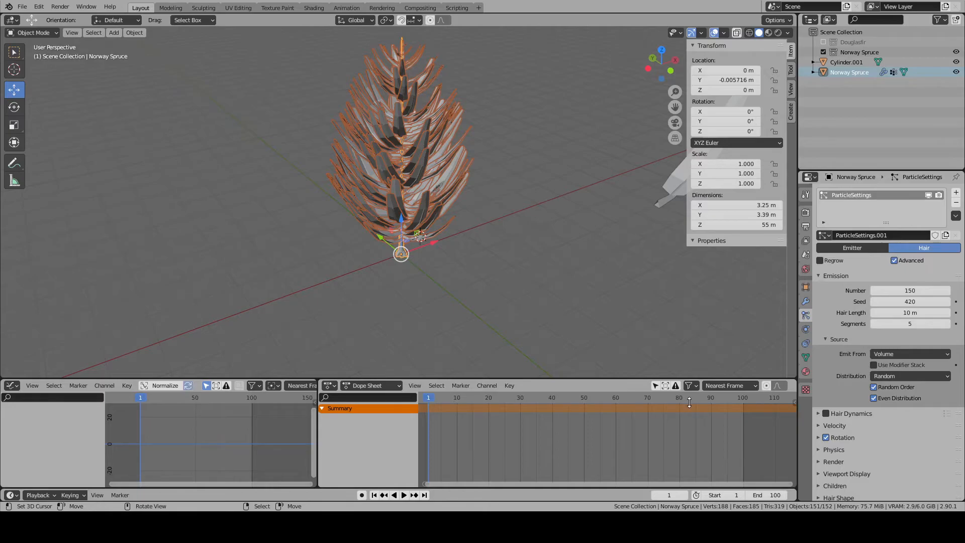
- Add a second particle system to the spruce and name the two systems Upper and Lower
middle_click_drag(638, 351, 556, 285)
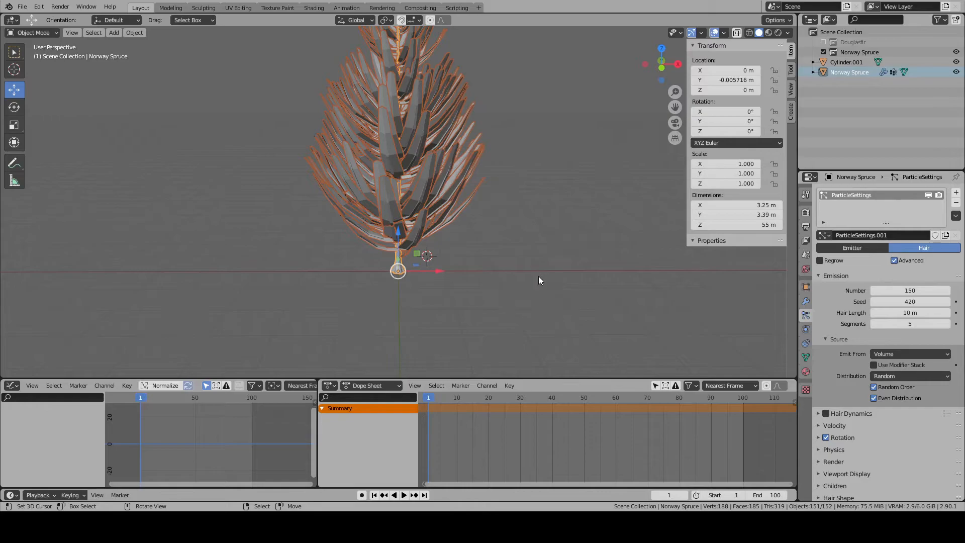
scroll(534, 274, "up", 4)
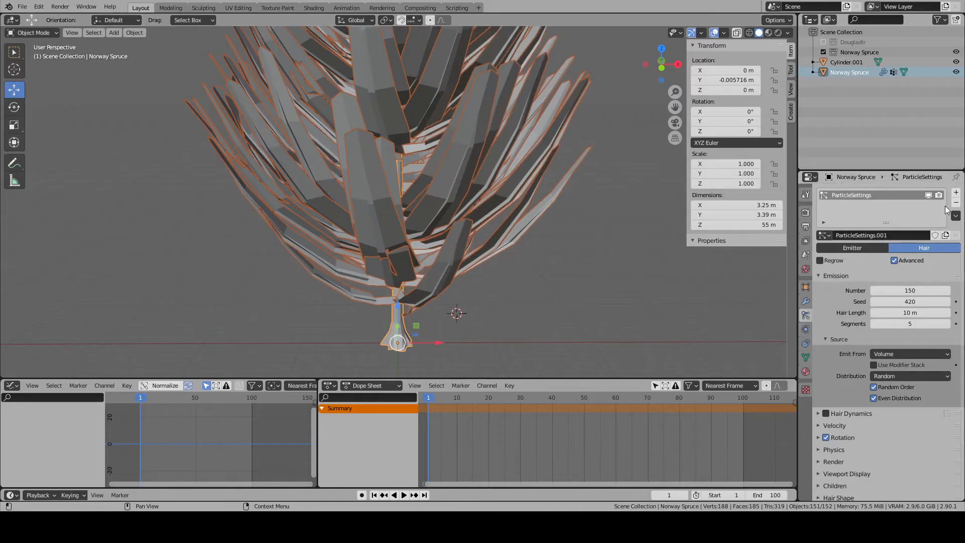
left_click(956, 192)
double_click(859, 196)
type("Upper")
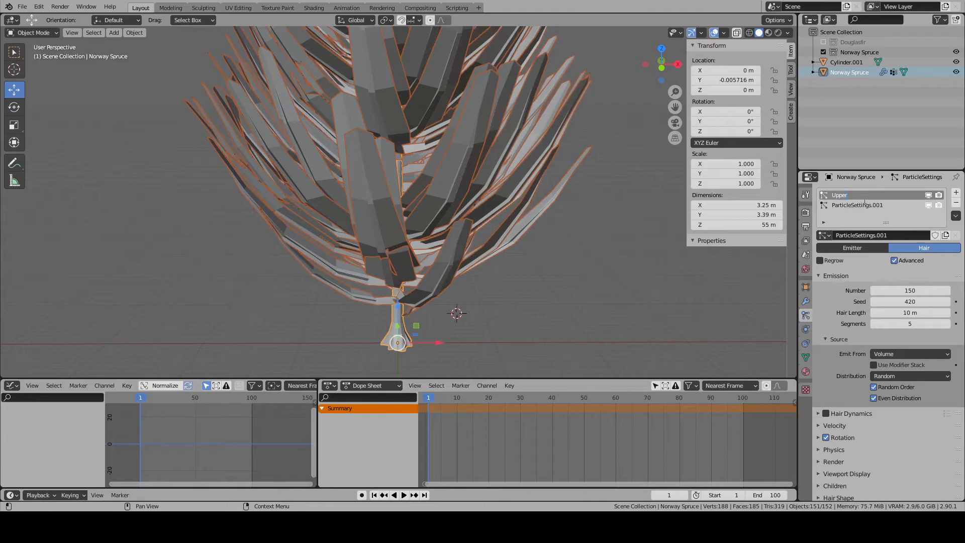
key("Return")
double_click(869, 206)
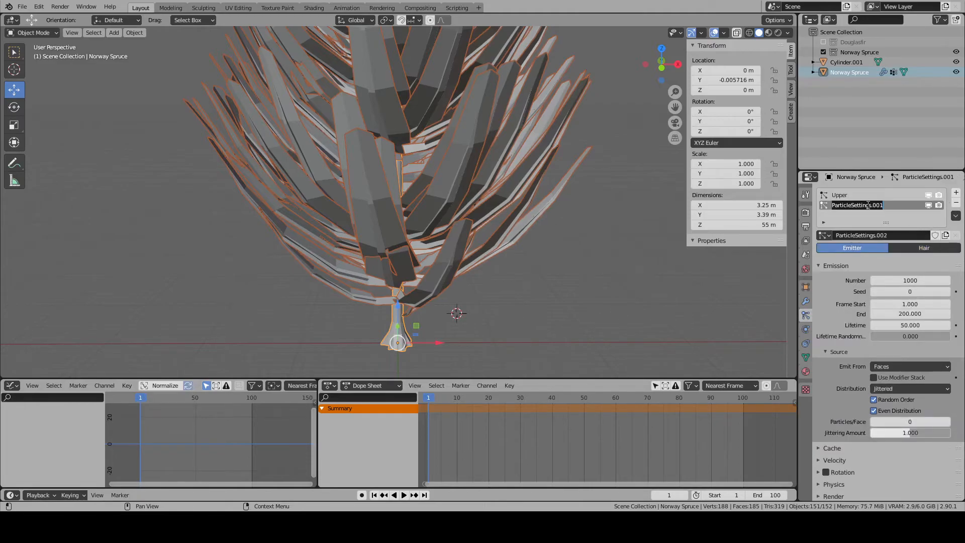
type("Lower")
key("Return")
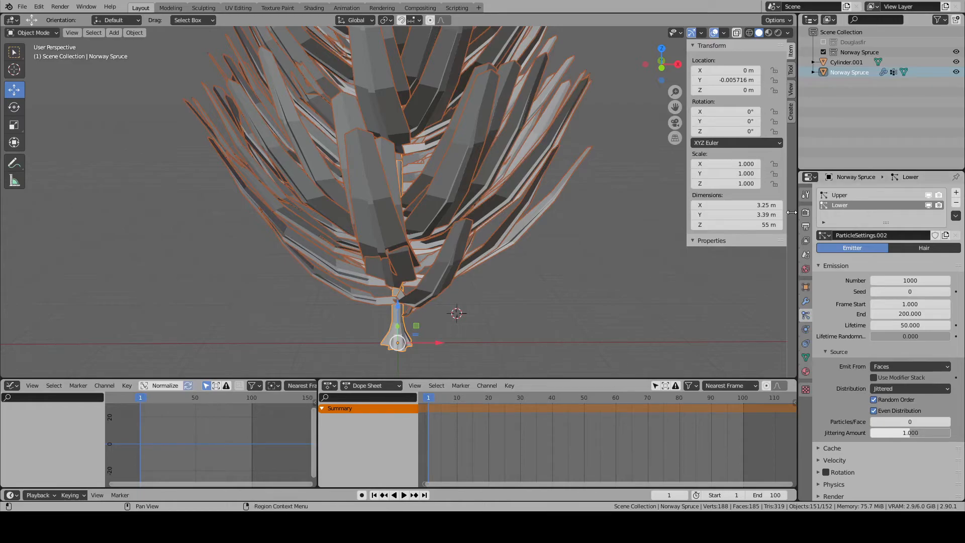
- Add a new vertex group to the spruce's mesh and name it LowerDensity
scroll(472, 261, "down", 4)
middle_click_drag(472, 261, 461, 256)
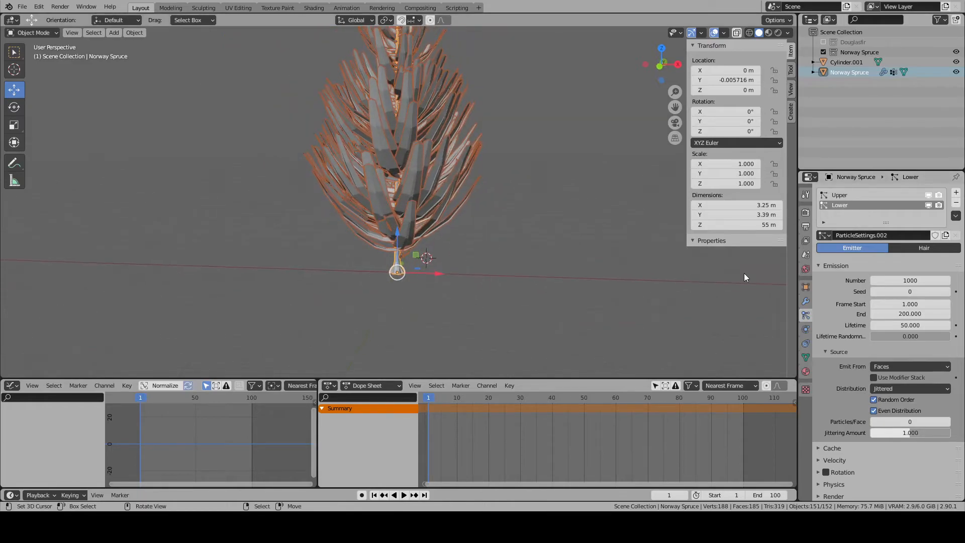
left_click(806, 358)
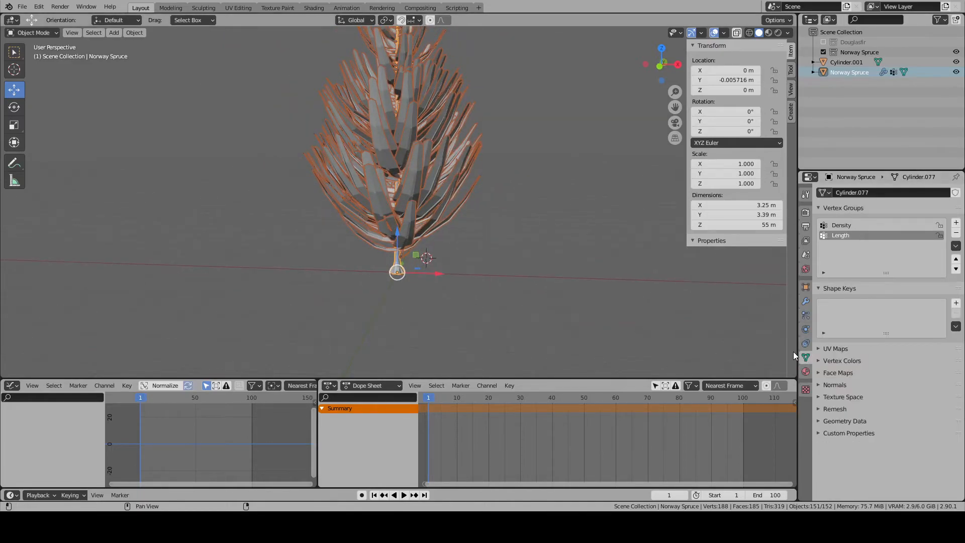
left_click(956, 222)
type("De")
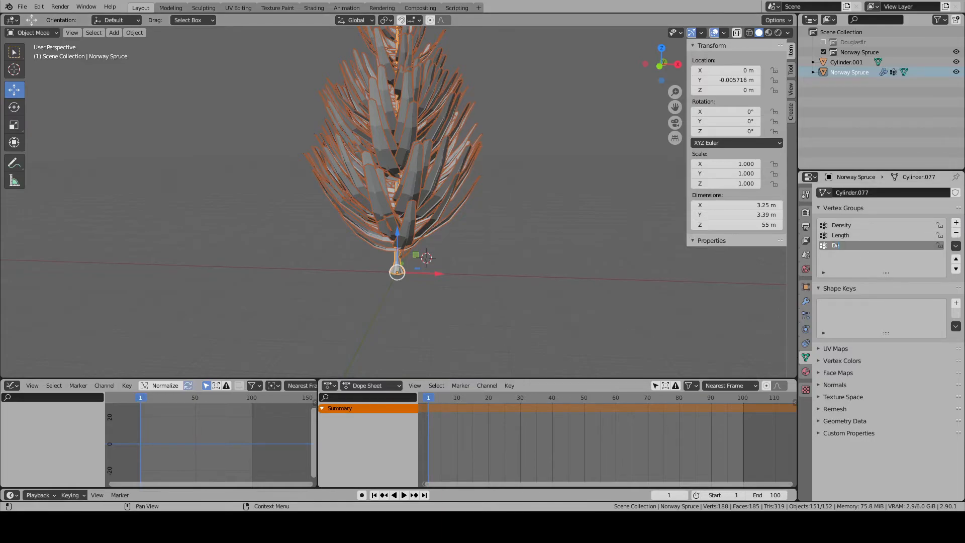
key("BackSpace")
key("BackSpace")
key("BackSpace")
key("BackSpace")
type("LowerDensity")
- Weight-paint the Density vertex group with weight 0.000 on the trunk around the roots of the lowest branches
left_click(843, 225)
middle_click_drag(312, 214, 296, 224)
left_click(45, 33)
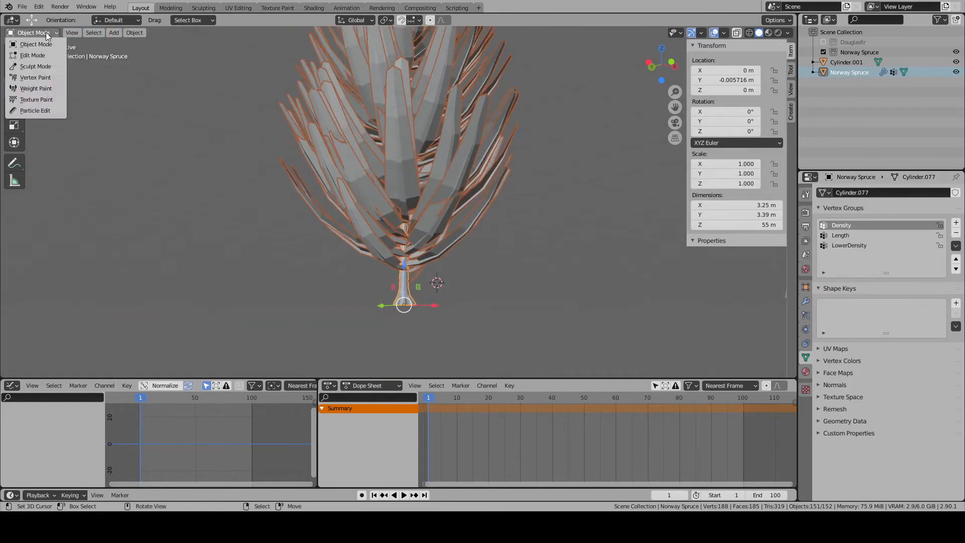
left_click(30, 87)
middle_click_drag(380, 245, 427, 280)
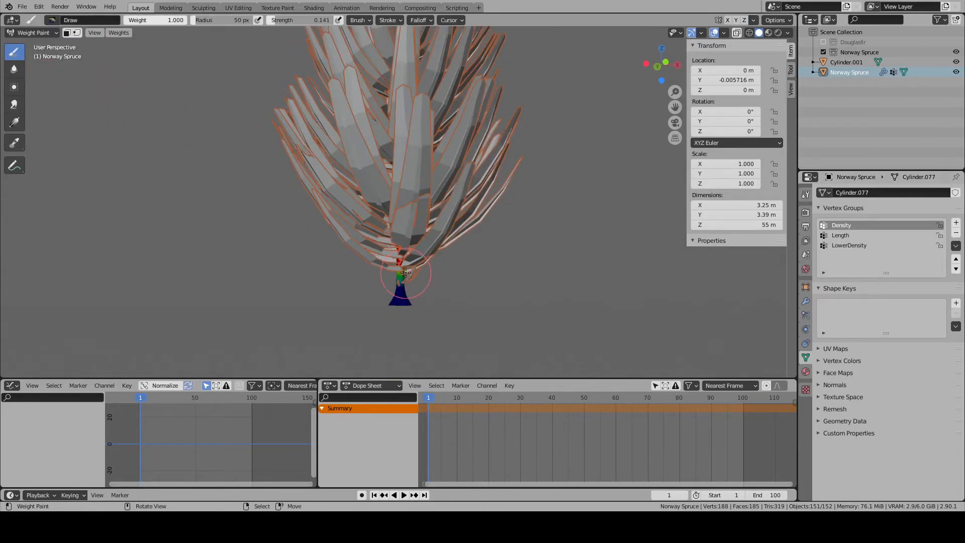
left_click_drag(168, 20, 126, 20)
mouse_move(417, 276)
left_mouse_down()
mouse_move(359, 273)
mouse_move(413, 264)
mouse_move(395, 268)
mouse_move(401, 240)
left_mouse_up()
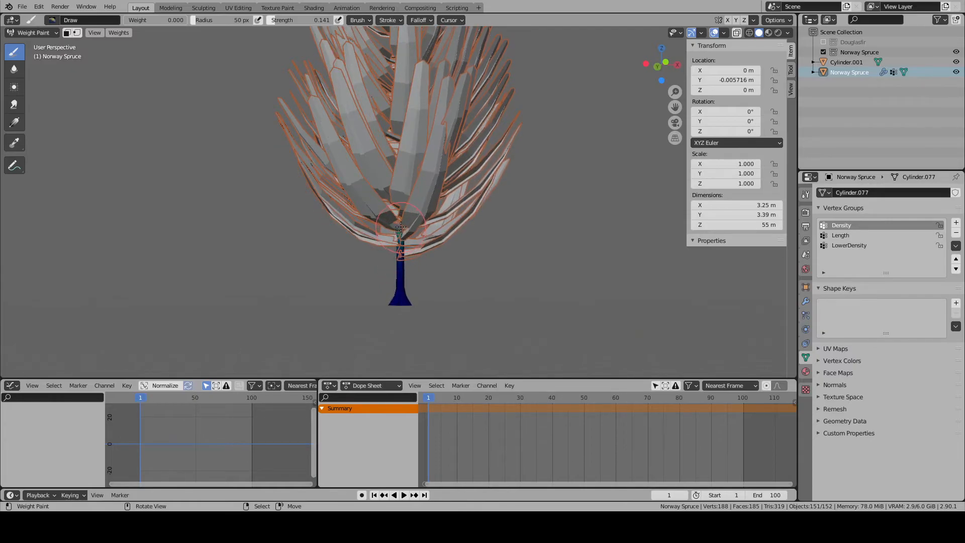
middle_click_drag(423, 261, 362, 273)
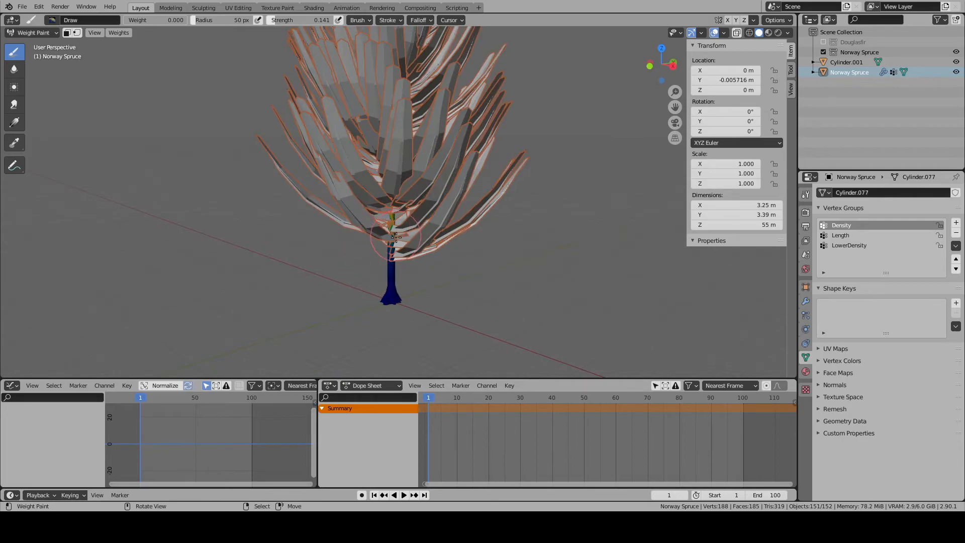
left_click_drag(394, 207, 392, 232)
- Raise the brush strength to 1.000 and paint the Density group's zero weight higher up the lower trunk from several sides
left_click_drag(295, 20, 352, 20)
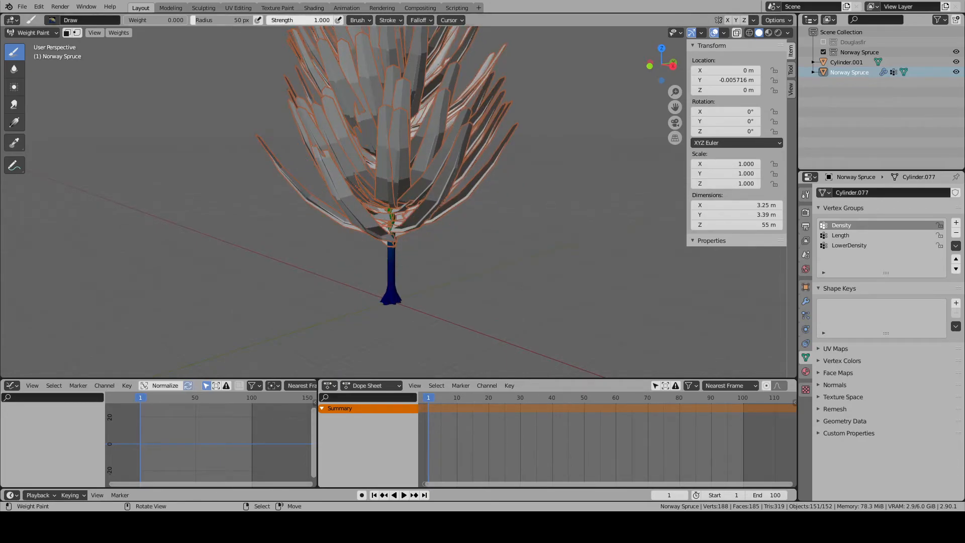
left_click_drag(395, 229, 391, 199)
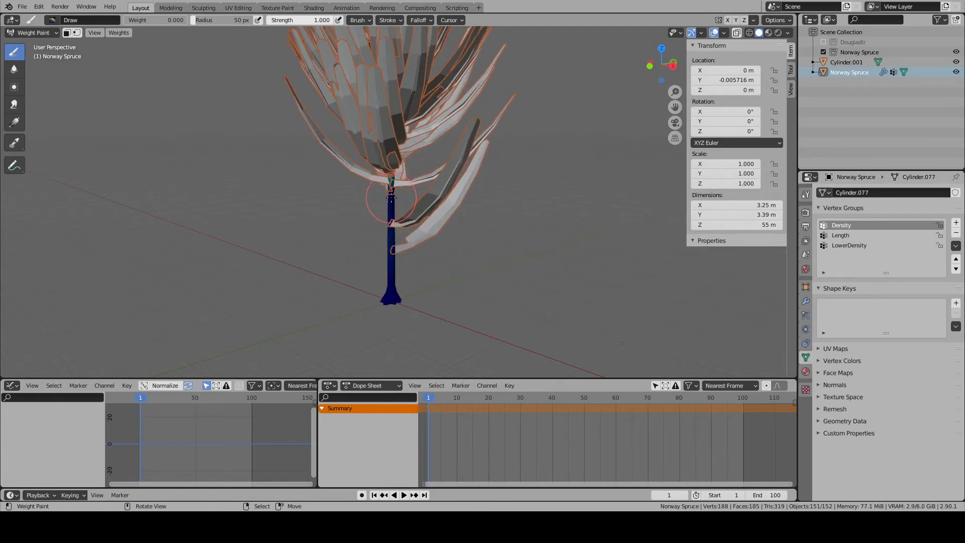
middle_click_drag(391, 193, 297, 227)
scroll(476, 240, "down", 5)
middle_click_drag(476, 239, 394, 263)
scroll(386, 220, "up", 6)
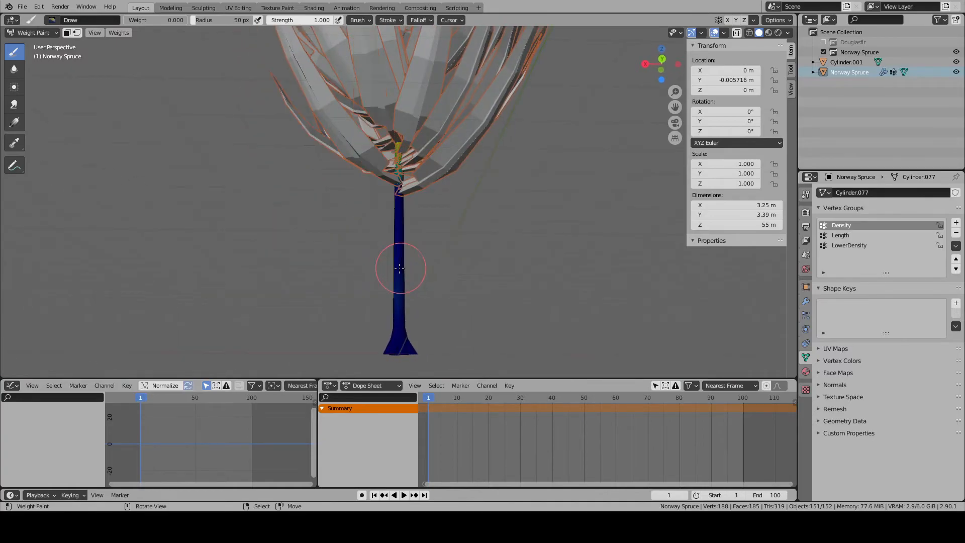
mouse_move(397, 268)
left_mouse_down()
mouse_move(401, 306)
mouse_move(401, 254)
left_mouse_up()
scroll(401, 255, "up", 1)
mouse_move(401, 259)
middle_mouse_down()
mouse_move(363, 288)
mouse_move(130, 285)
middle_mouse_up()
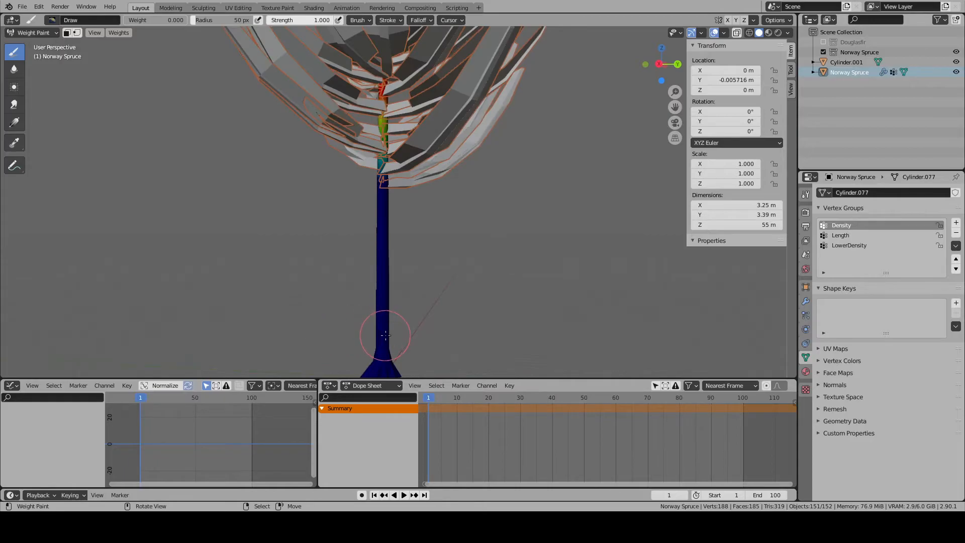
scroll(324, 138, "down", 3)
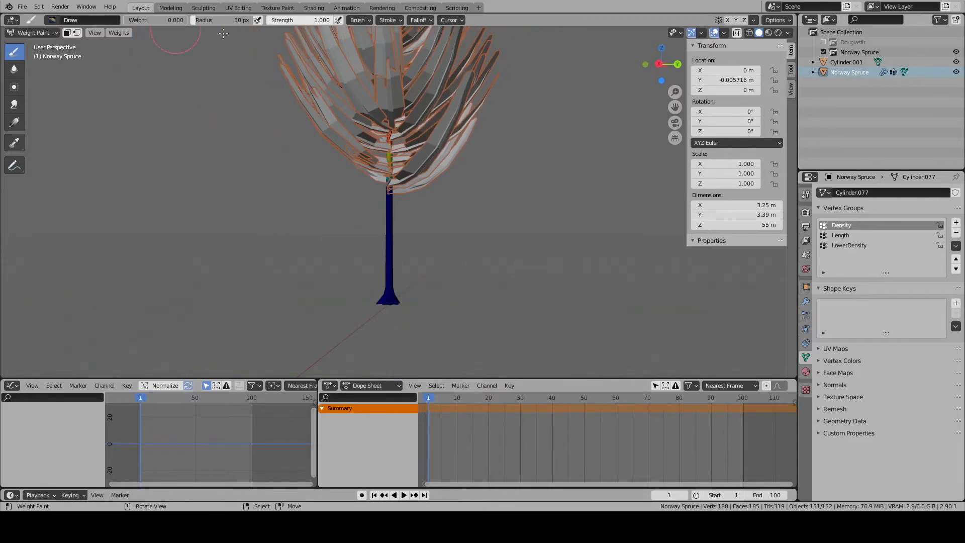
- Paint the LowerDensity vertex group with weight 1.000 along the bare trunk between the flared base and the lowest branches
left_click(849, 245)
scroll(366, 259, "up", 3)
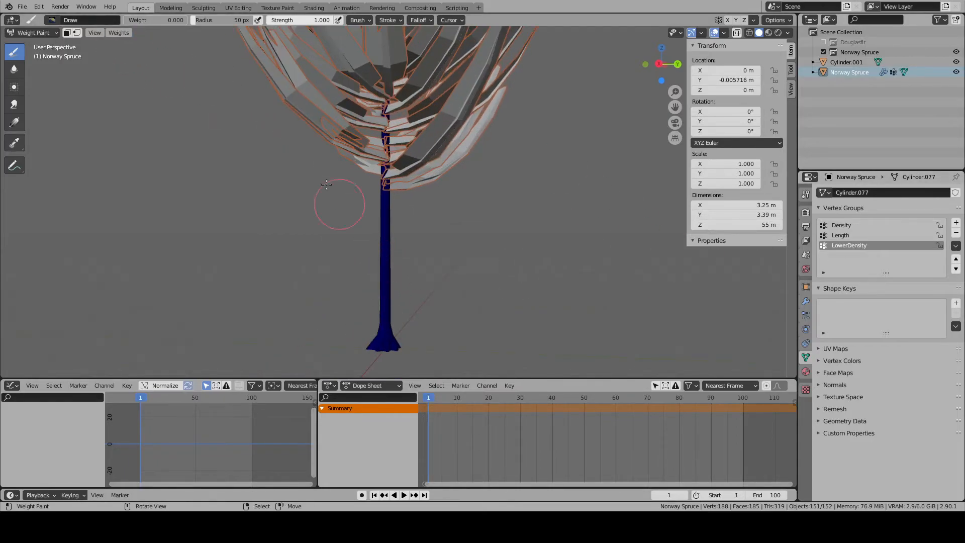
left_click_drag(157, 23, 216, 25)
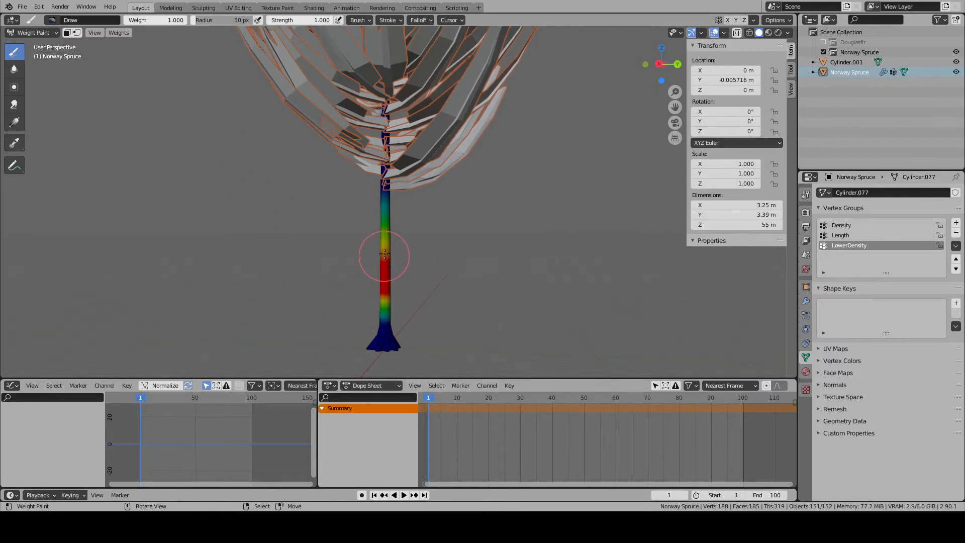
left_click_drag(386, 206, 387, 208)
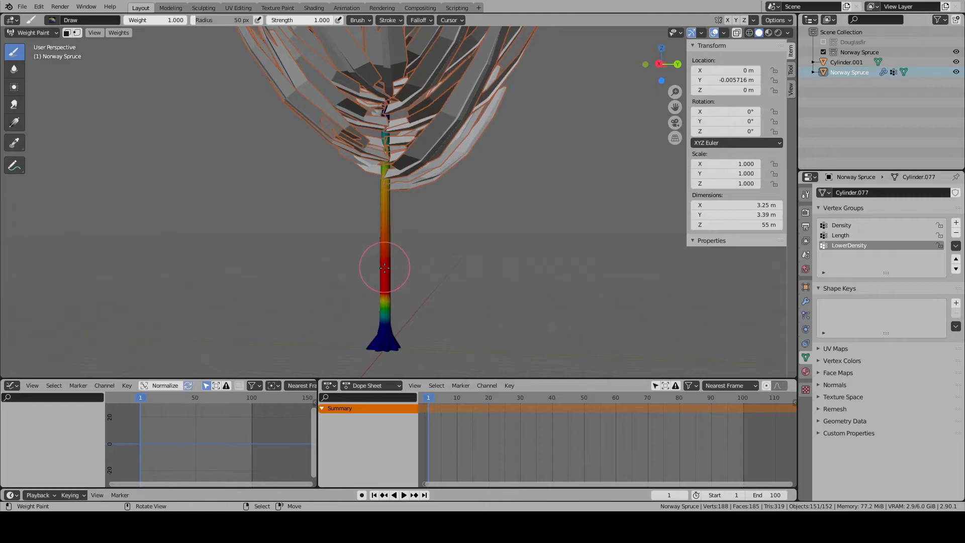
middle_click_drag(392, 268, 429, 280)
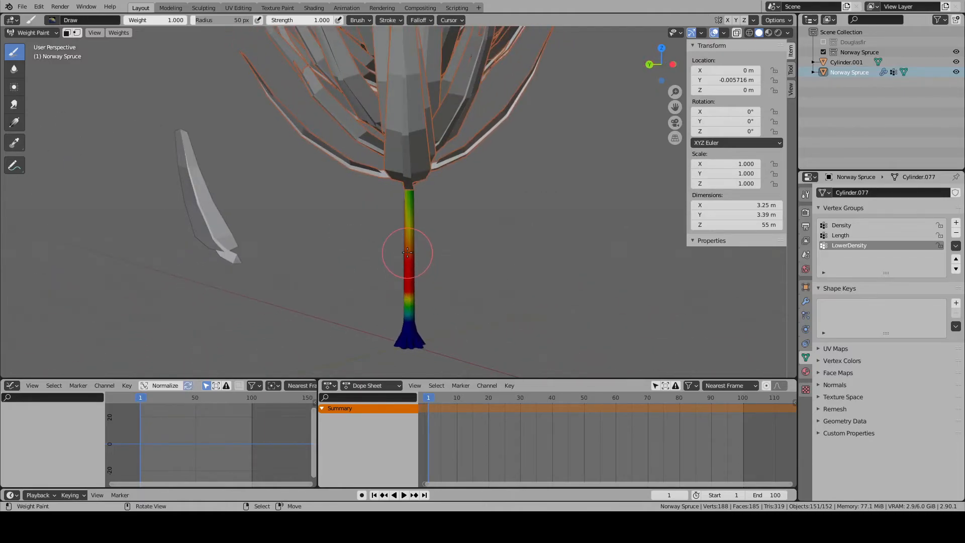
mouse_move(406, 209)
middle_mouse_down()
mouse_move(303, 252)
mouse_move(363, 234)
middle_mouse_up()
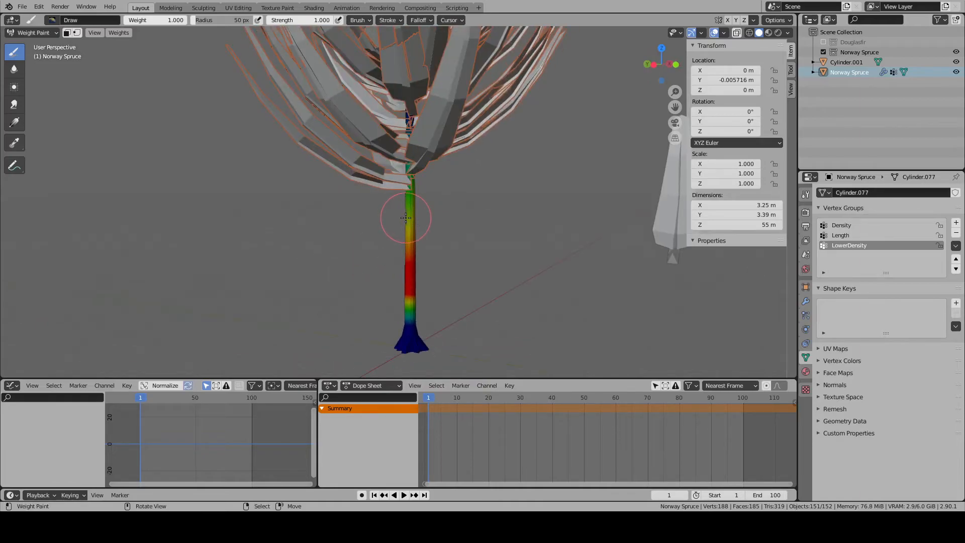
- Fill the remaining weak areas of the LowerDensity group with full weight on the bare trunk up to the lowest branches
scroll(385, 243, "up", 1)
scroll(402, 249, "up", 5)
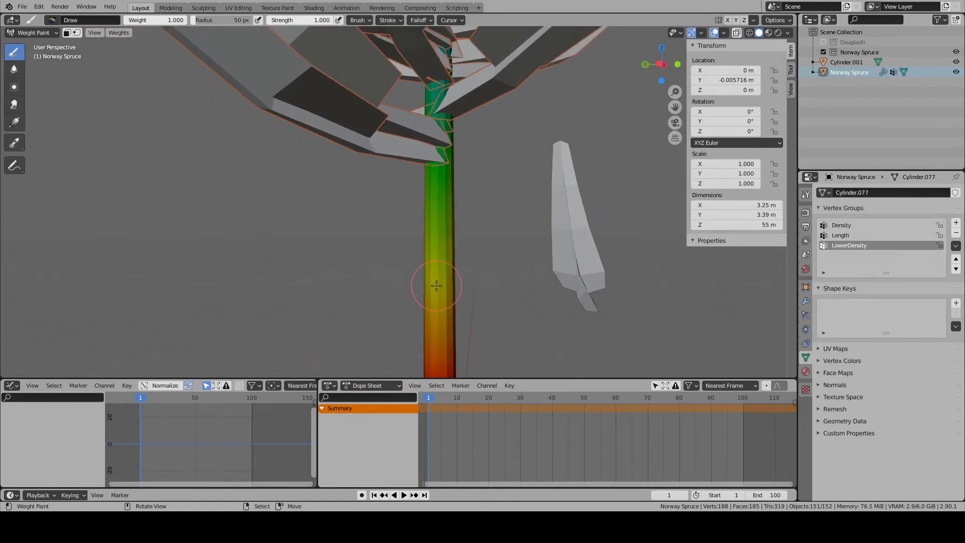
key("alt+z")
middle_click_drag(492, 284, 459, 279)
mouse_move(440, 281)
middle_mouse_down()
mouse_move(372, 282)
mouse_move(403, 190)
mouse_move(453, 183)
mouse_move(319, 185)
middle_mouse_up()
key("shift+z")
left_click(391, 185)
left_click(383, 179)
middle_click_drag(383, 179, 446, 180)
scroll(438, 202, "down", 5)
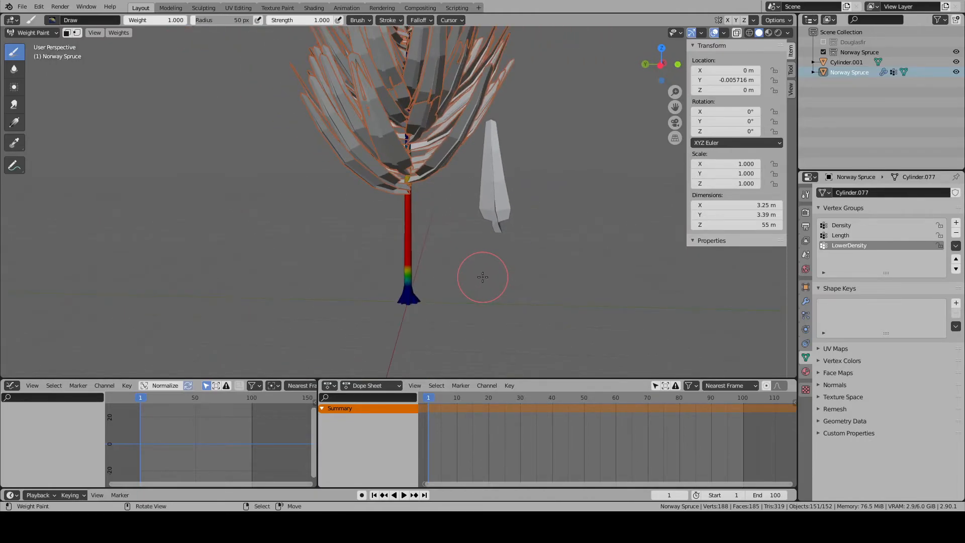
- Return to Object Mode and set the Lower particle system's emission number to 50
left_click(31, 32)
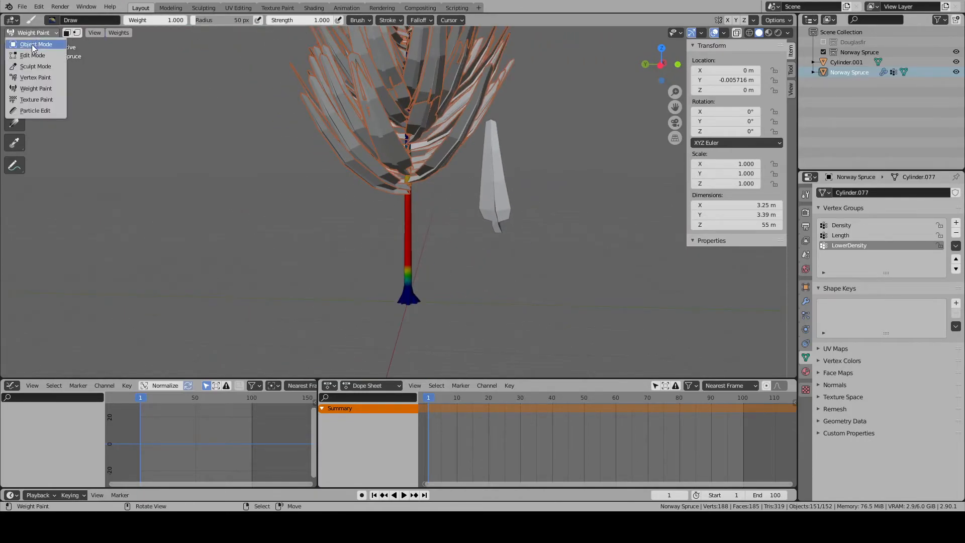
left_click(28, 43)
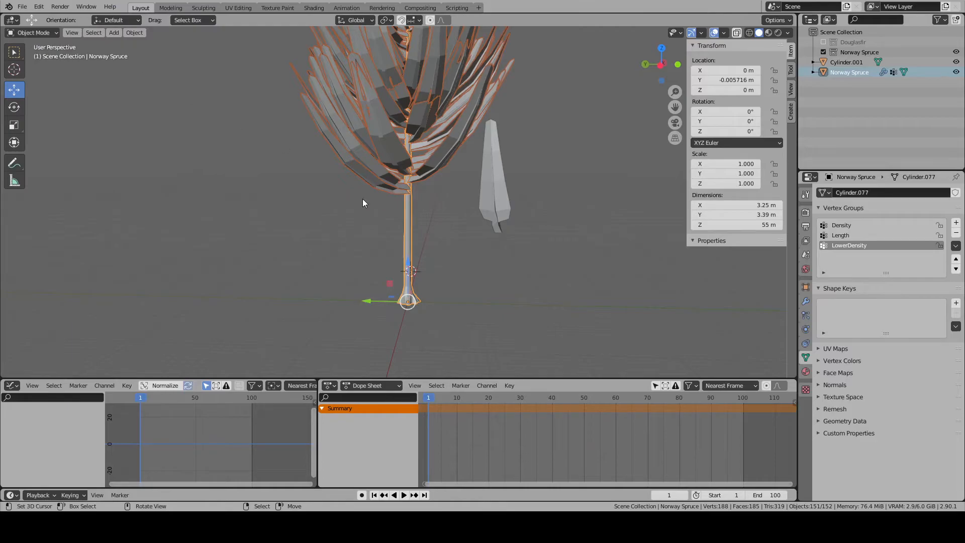
left_click(806, 315)
scroll(848, 319, "down", 1)
left_click(903, 230)
scroll(528, 318, "up", 2)
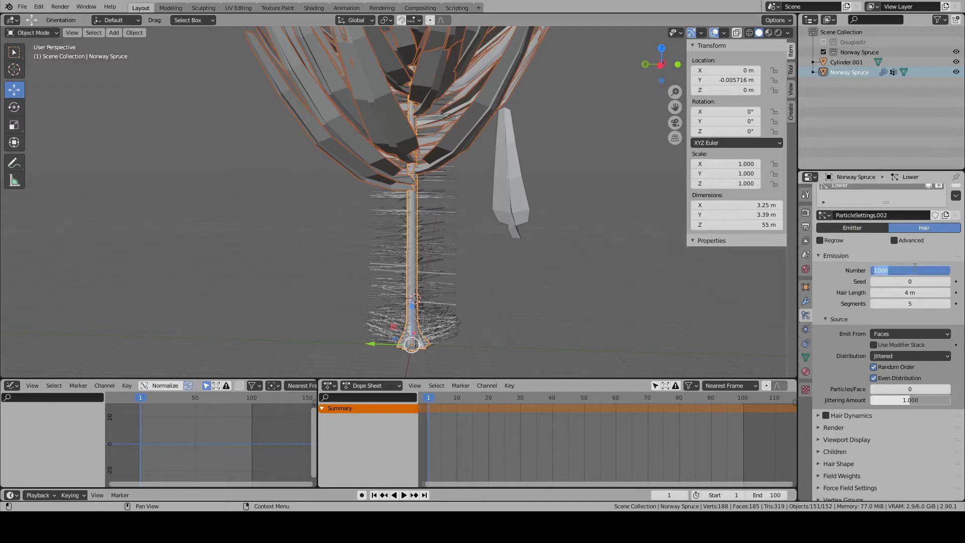
type("50")
key("Return")
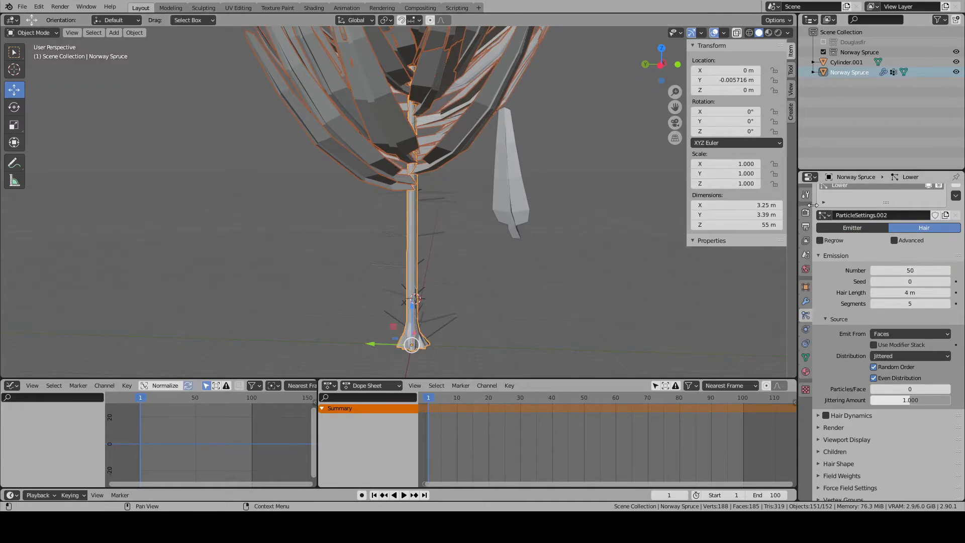
- Set the Upper particle system's emission number to 100
scroll(835, 226, "up", 1)
left_click(840, 195)
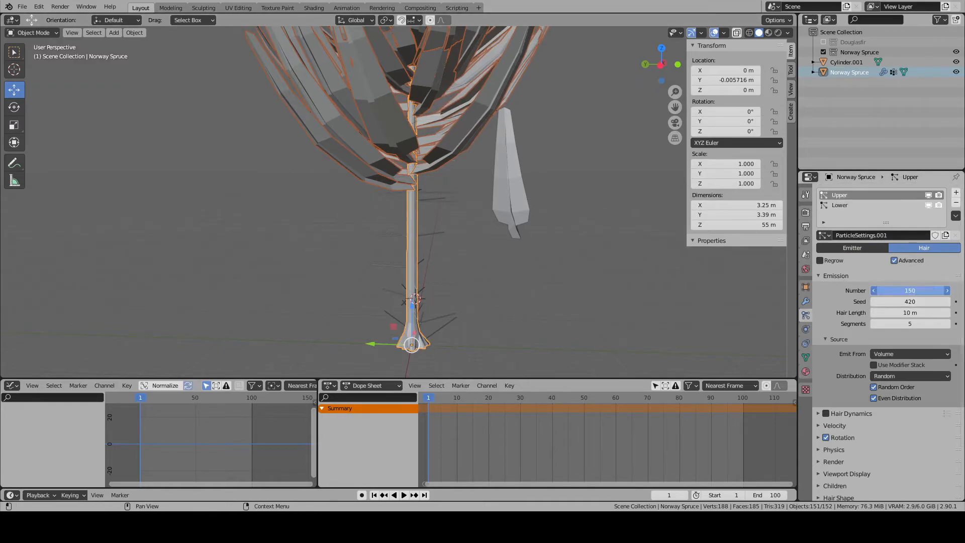
key("Return")
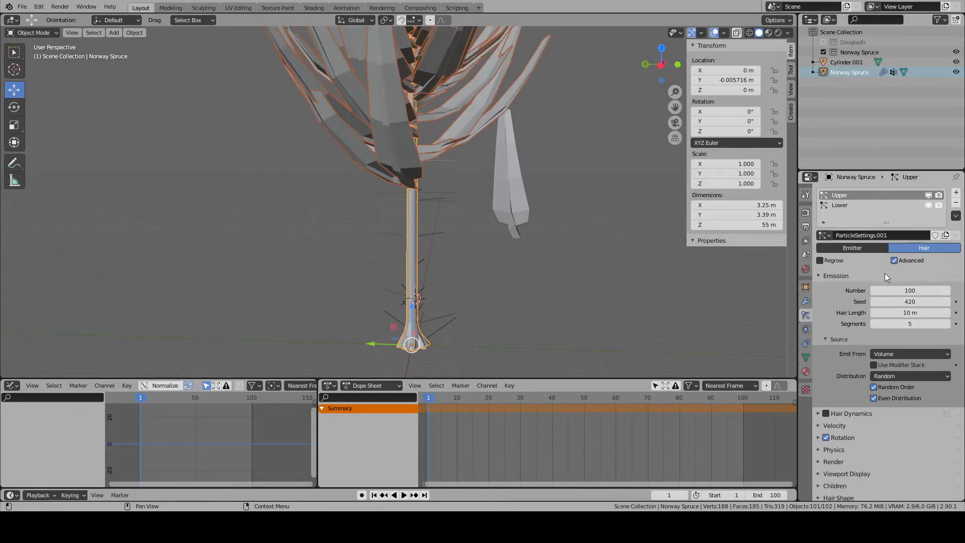
- Select the Lower particle system and examine the lower trunk and the system's viewport display settings
left_click(840, 205)
scroll(436, 216, "down", 5)
middle_click_drag(437, 216, 610, 274)
scroll(850, 407, "down", 2)
scroll(848, 397, "up", 2)
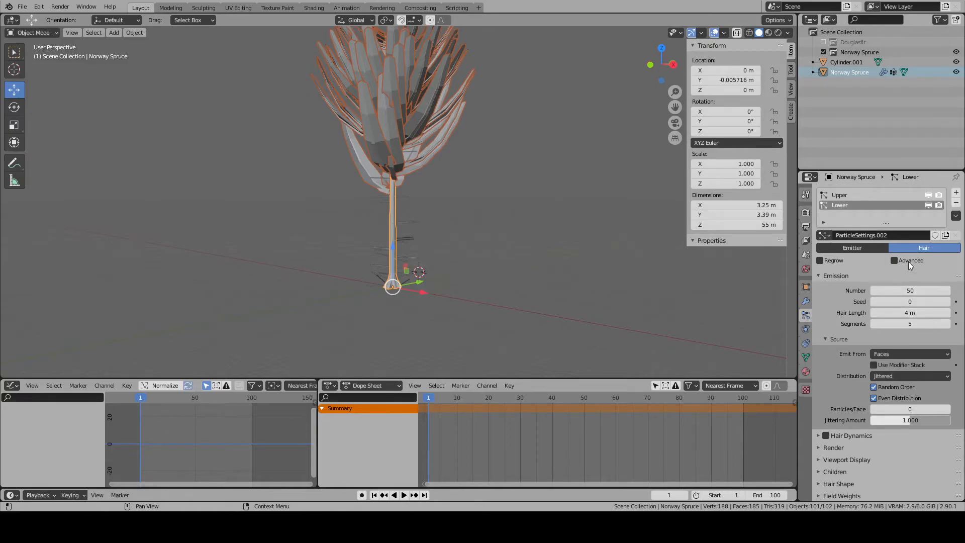
scroll(840, 373, "down", 2)
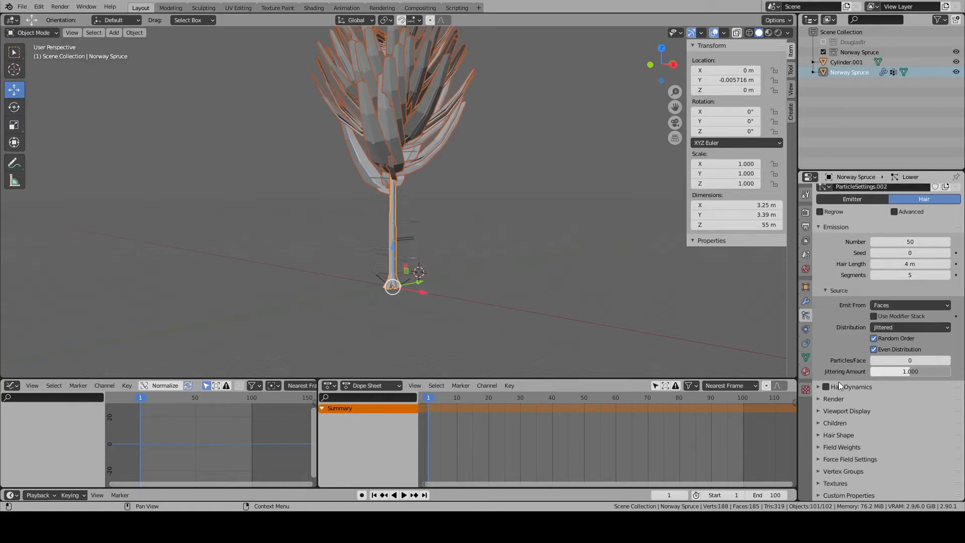
left_click(819, 411)
left_click(889, 427)
scroll(820, 414, "down", 4)
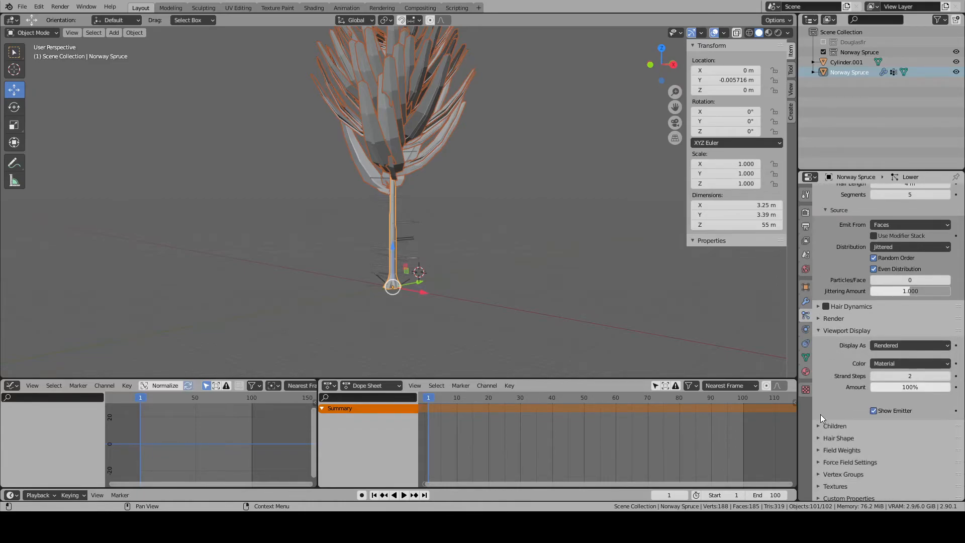
left_click(819, 420)
left_click(819, 422)
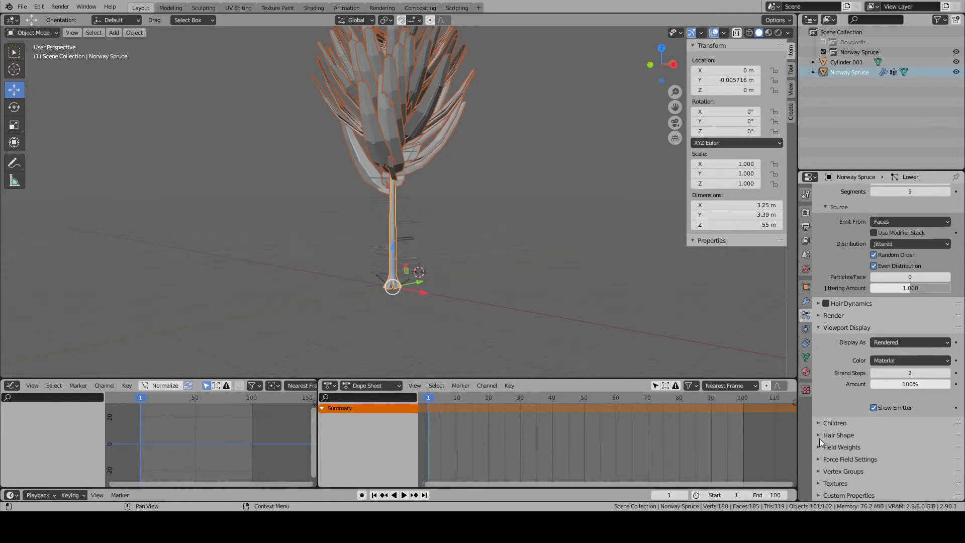
left_click(817, 327)
- Render the Lower particle system as objects, using Cylinder.001 as the instance object
left_click(820, 399)
left_click(900, 414)
left_click(900, 435)
scroll(888, 437, "down", 5)
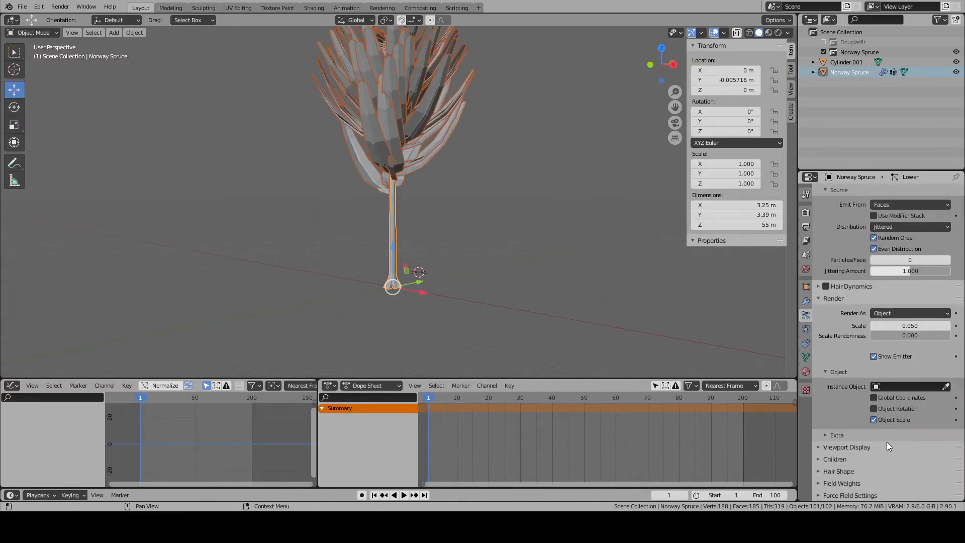
left_click(876, 387)
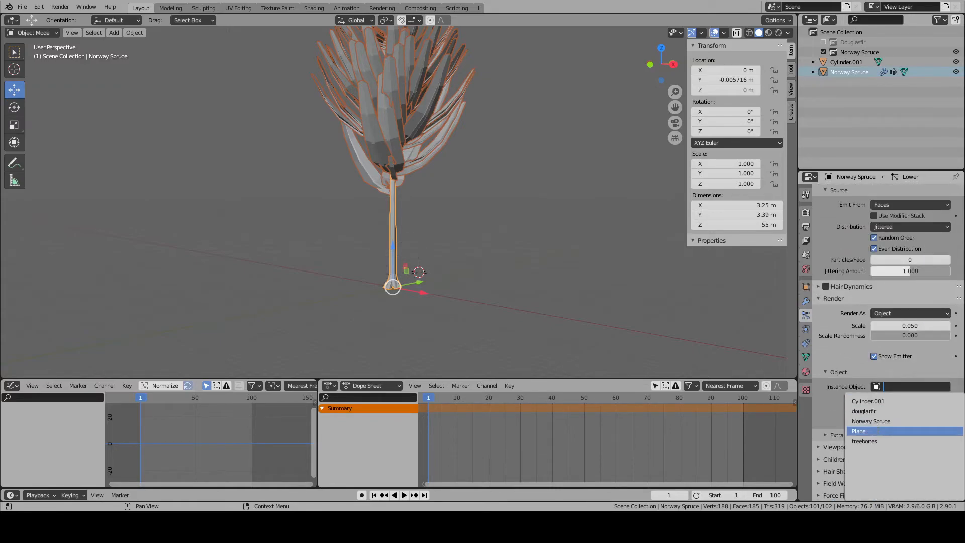
left_click(882, 403)
scroll(399, 294, "up", 4)
middle_click_drag(399, 294, 628, 291)
left_click(820, 298)
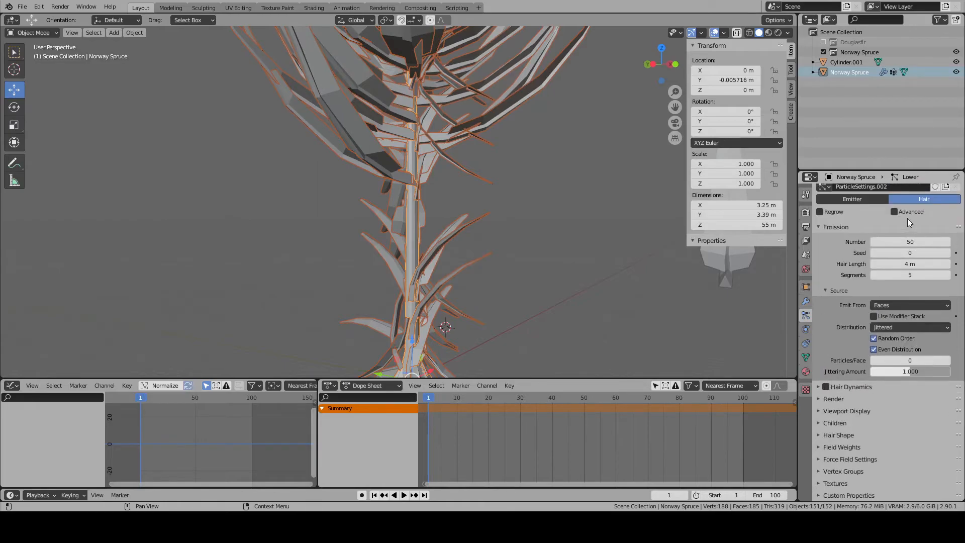
- Enable advanced settings and rotation for the Lower particle system, with the orientation axis set to Normal
left_click(821, 412)
scroll(875, 380, "down", 3)
left_click(888, 366)
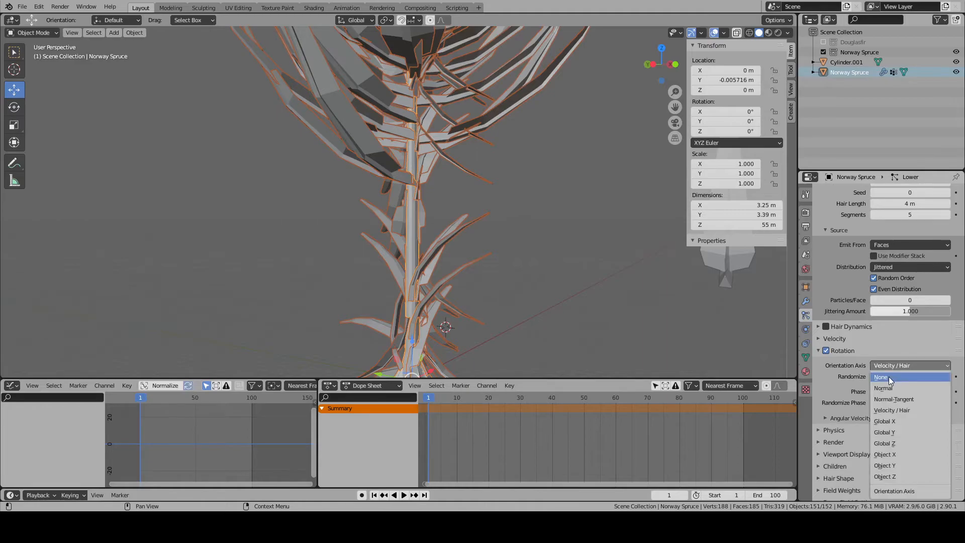
left_click(889, 388)
middle_click_drag(619, 302, 546, 346)
scroll(546, 346, "down", 4)
middle_click_drag(547, 281, 553, 168, "shift")
scroll(549, 348, "up", 3)
- Set the Lower particle system's rotation randomization to 0.5
left_click(904, 376)
type(".")
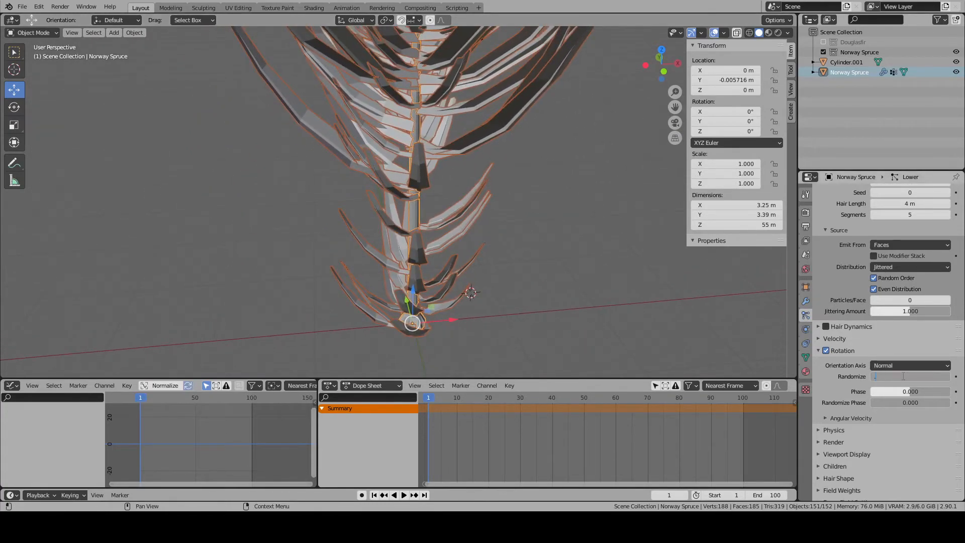
type("5")
key("Return")
middle_click_drag(649, 282, 594, 266)
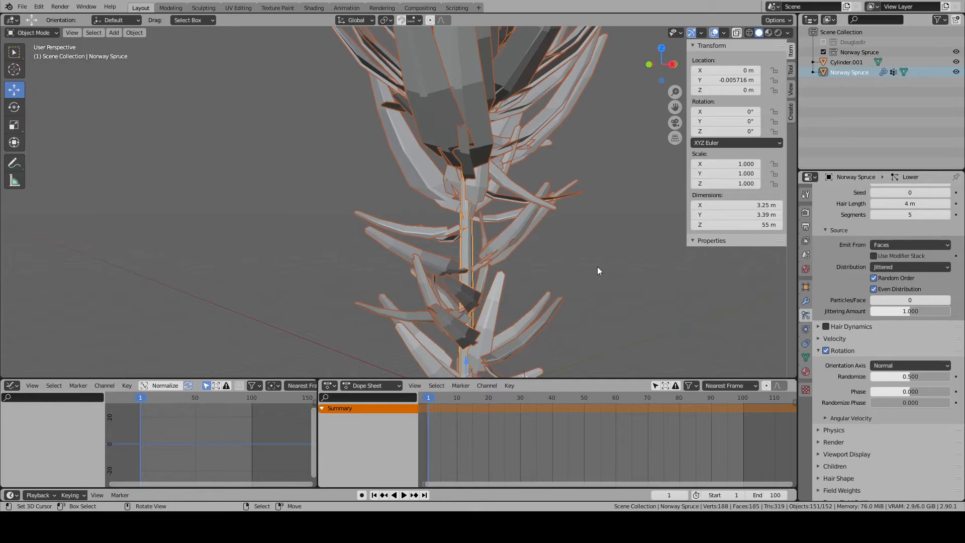
- Set the Lower particle system's rotation randomization to 0.05
scroll(829, 318, "down", 2)
left_click(913, 334)
type("0.05")
key("Return")
middle_click_drag(616, 250, 669, 276)
scroll(670, 277, "up", 3)
middle_click_drag(523, 300, 451, 280)
scroll(862, 284, "up", 5)
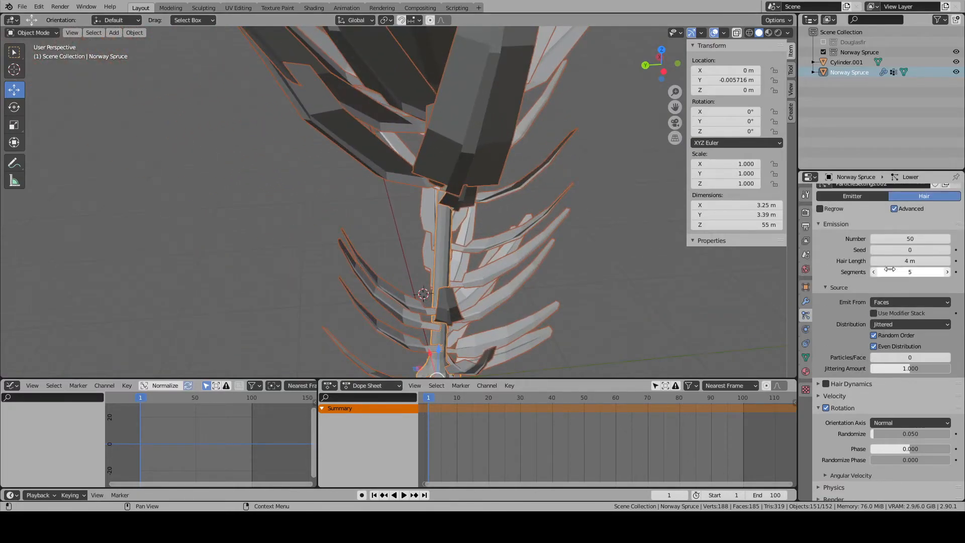
- Set the Lower particle system's seed to 420 and its hair length to 10 m
left_click(898, 250)
type("42")
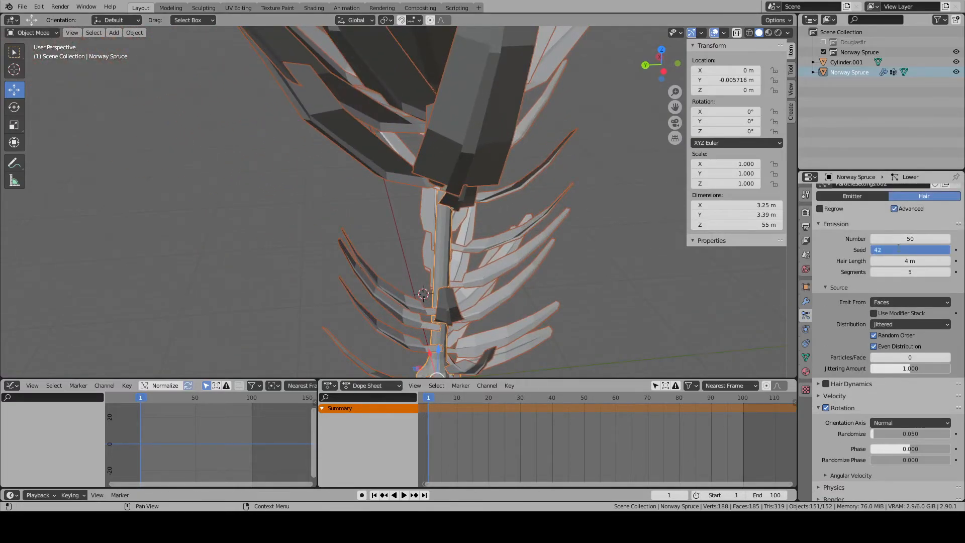
type("0")
key("Return")
left_click_drag(884, 261, 927, 261)
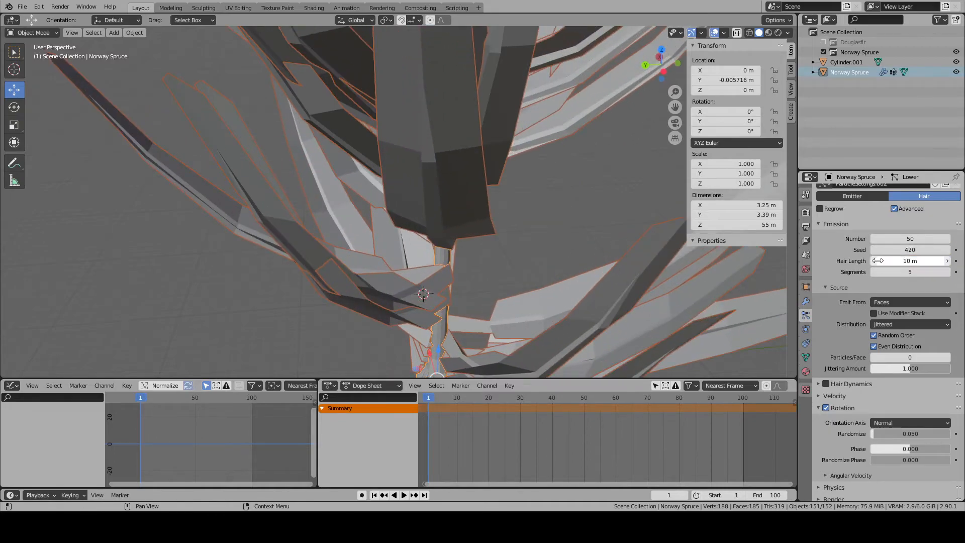
scroll(481, 262, "down", 5)
middle_click_drag(482, 261, 502, 265)
scroll(940, 253, "up", 3)
- Look through the Lower particle system's hair shape, field weights and force field settings
scroll(861, 336, "down", 7)
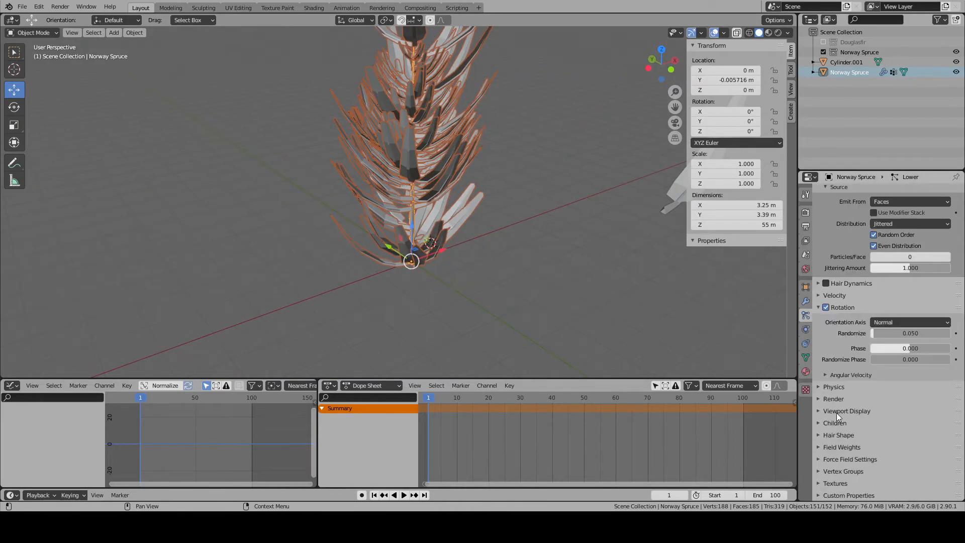
left_click(818, 447)
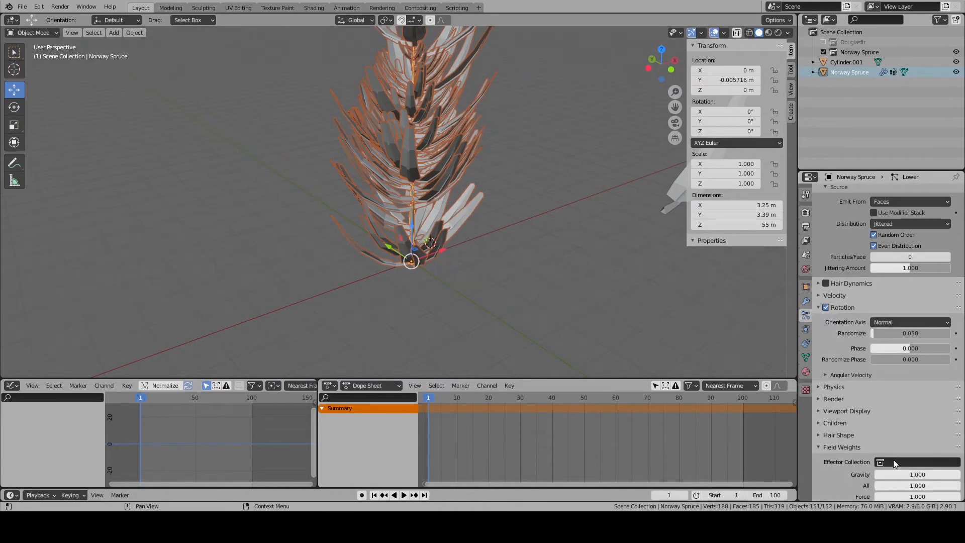
left_click(894, 461)
left_click(820, 447)
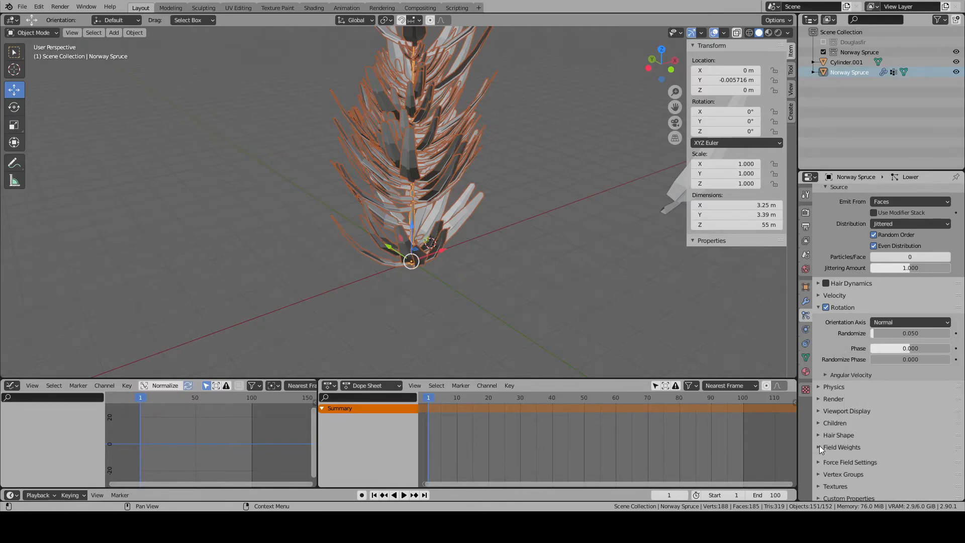
left_click(820, 436)
left_click(820, 436)
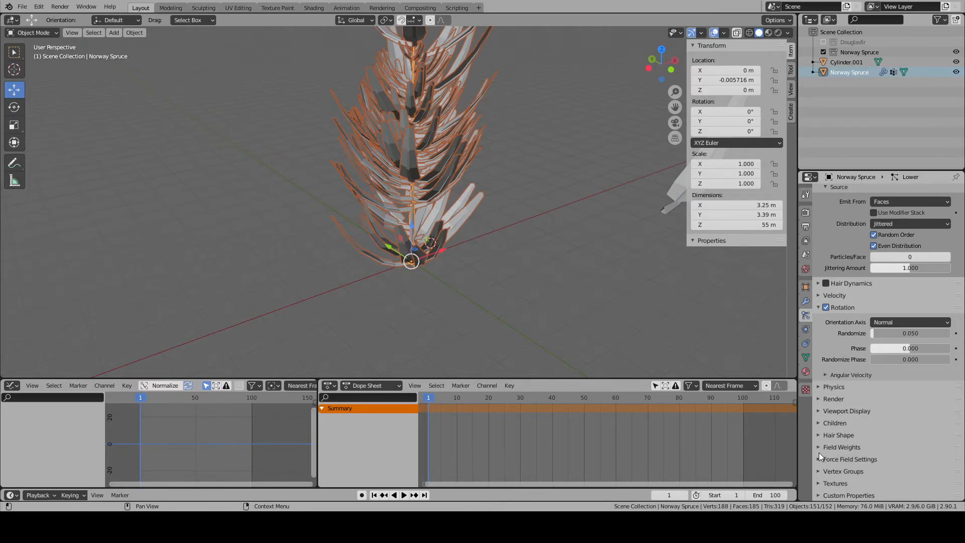
left_click(819, 456)
left_click(819, 456)
left_click(820, 453)
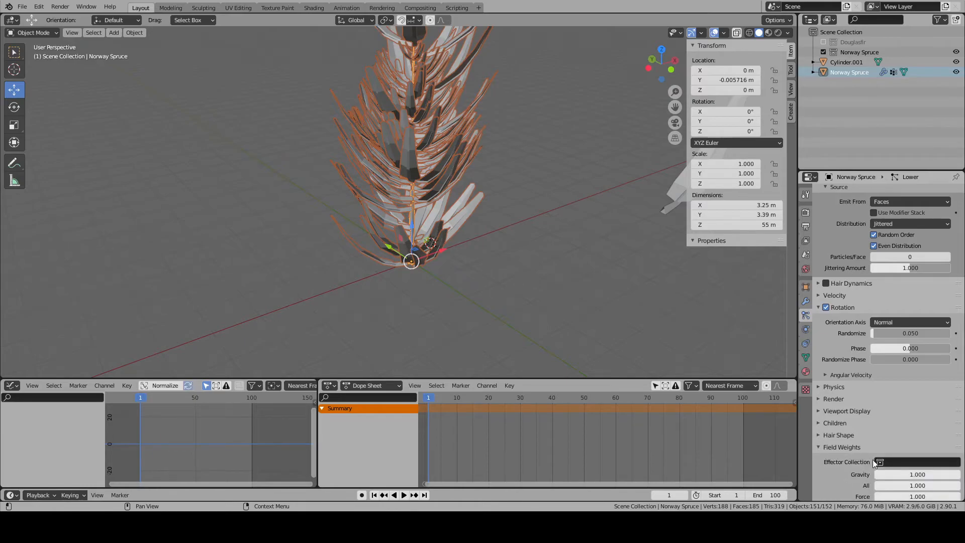
left_click(818, 447)
left_click(825, 461)
scroll(871, 448, "down", 5)
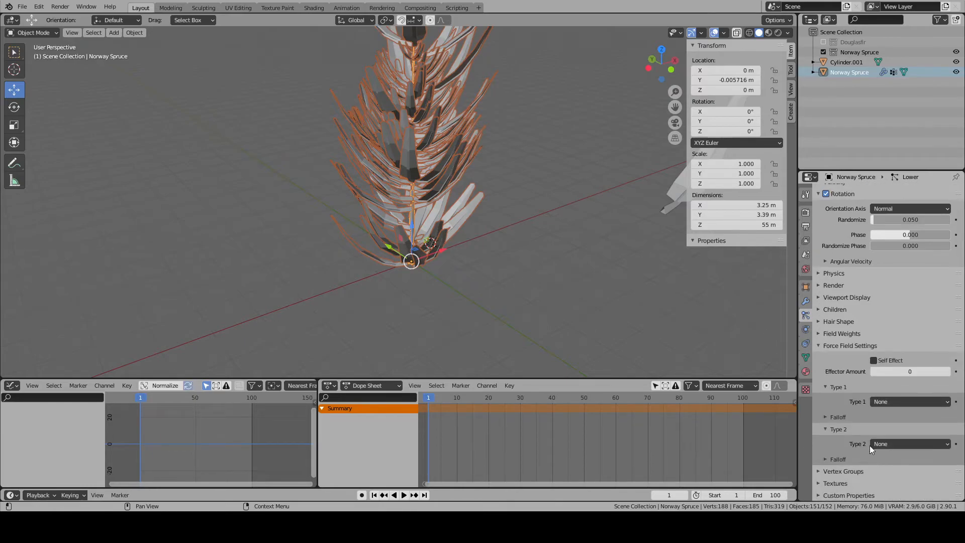
left_click(820, 346)
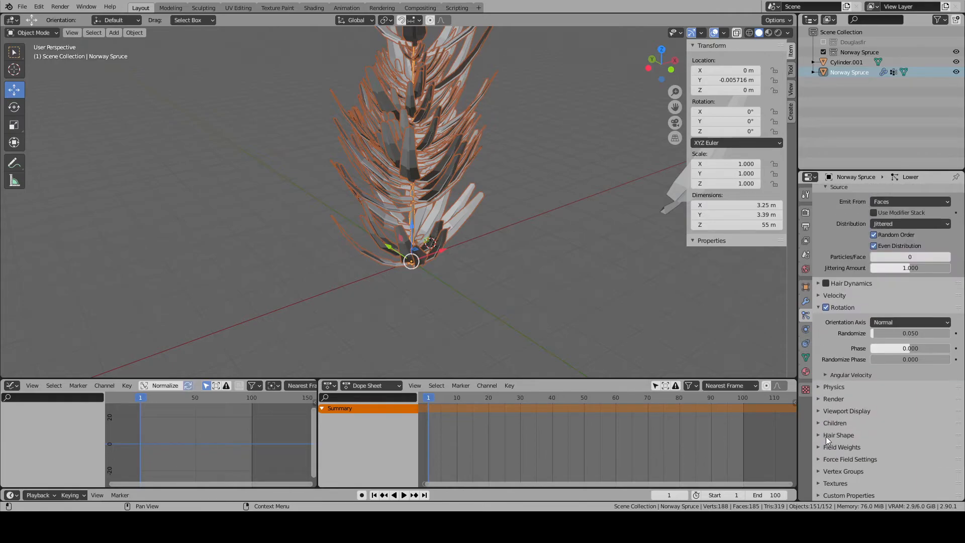
- Assign the LowerDensity vertex group to the Lower particle system's density and the Length group to its length
left_click(819, 471)
scroll(825, 454, "down", 4)
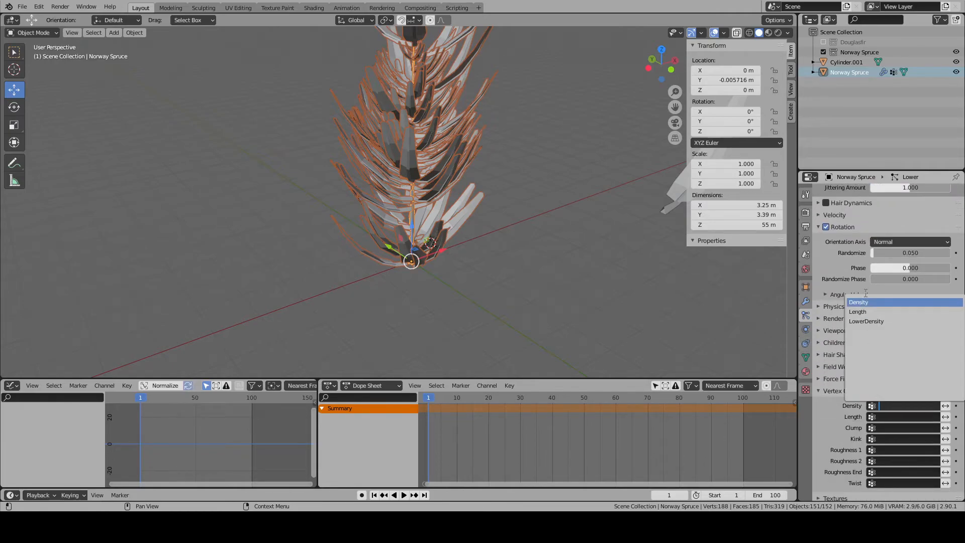
left_click(876, 405)
left_click(868, 322)
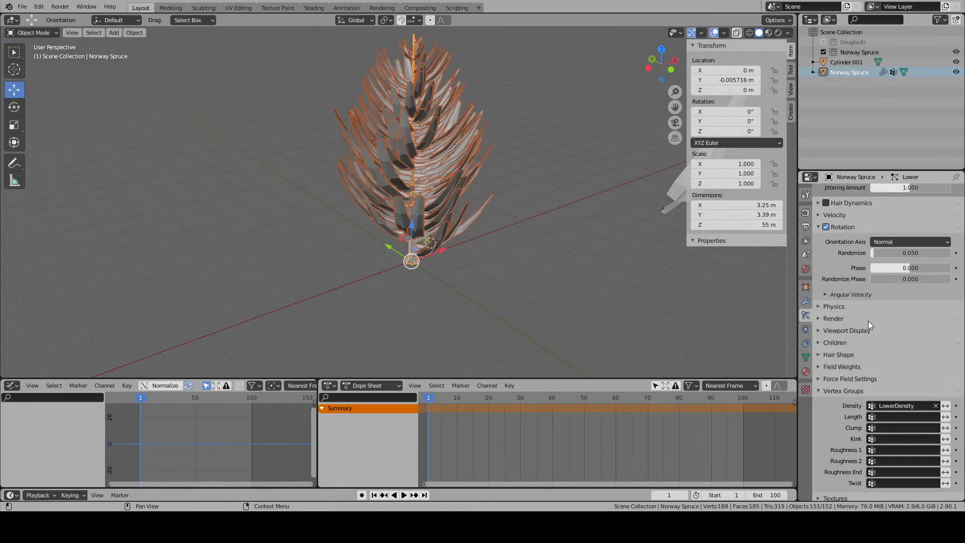
left_click(877, 418)
left_click(869, 324)
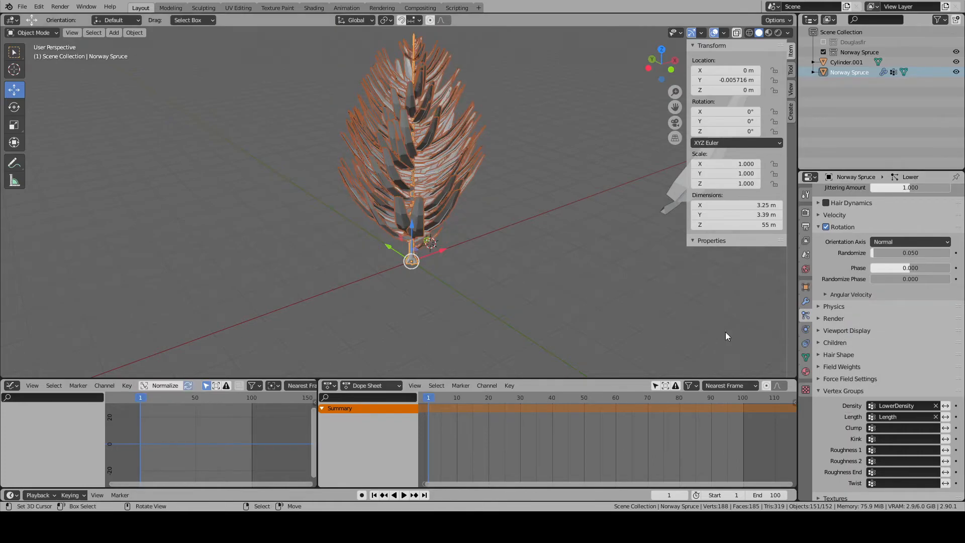
scroll(532, 253, "up", 4)
middle_click_drag(526, 249, 396, 223)
scroll(477, 245, "up", 1)
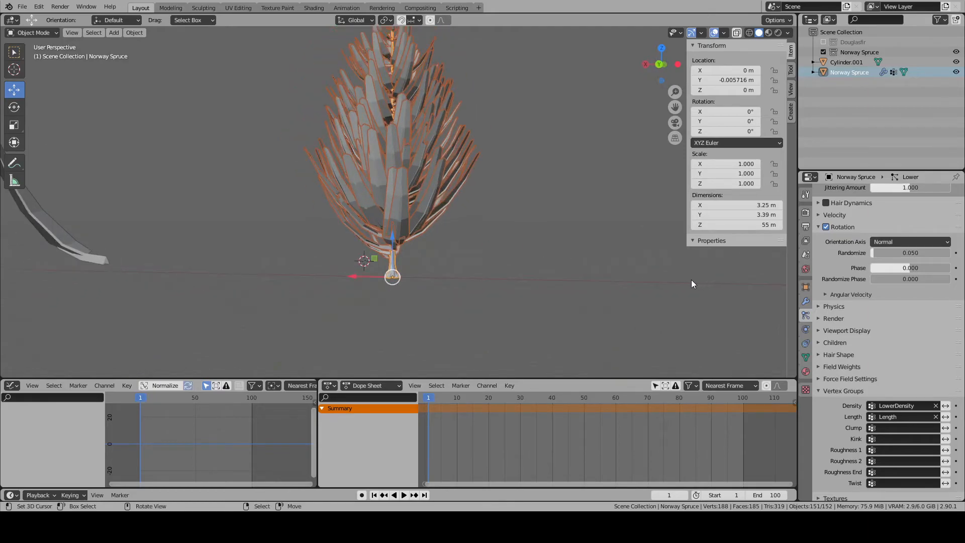
- Set the Lower particle system's rotation phase to 0.199 so its branches spread outward
scroll(864, 285, "up", 1)
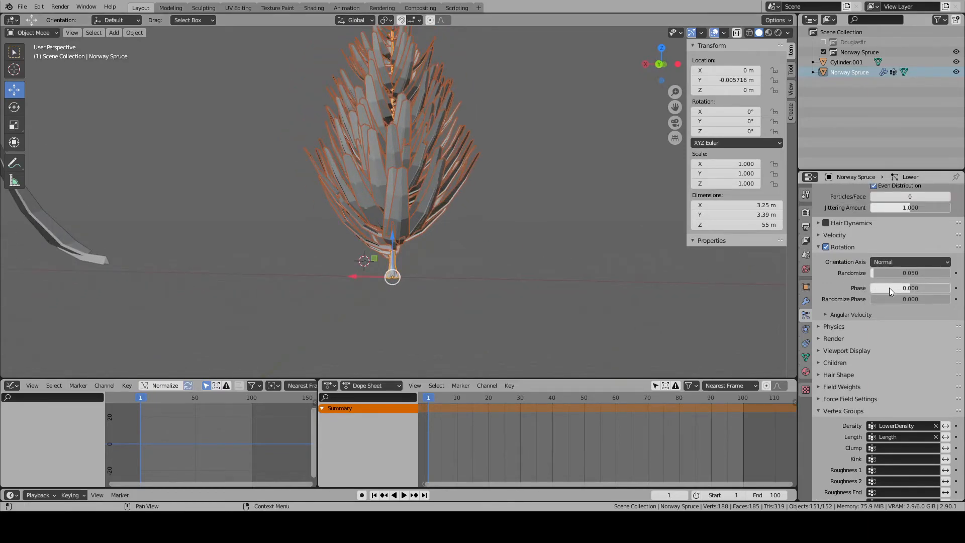
left_click_drag(895, 284, 919, 289)
scroll(889, 379, "down", 2)
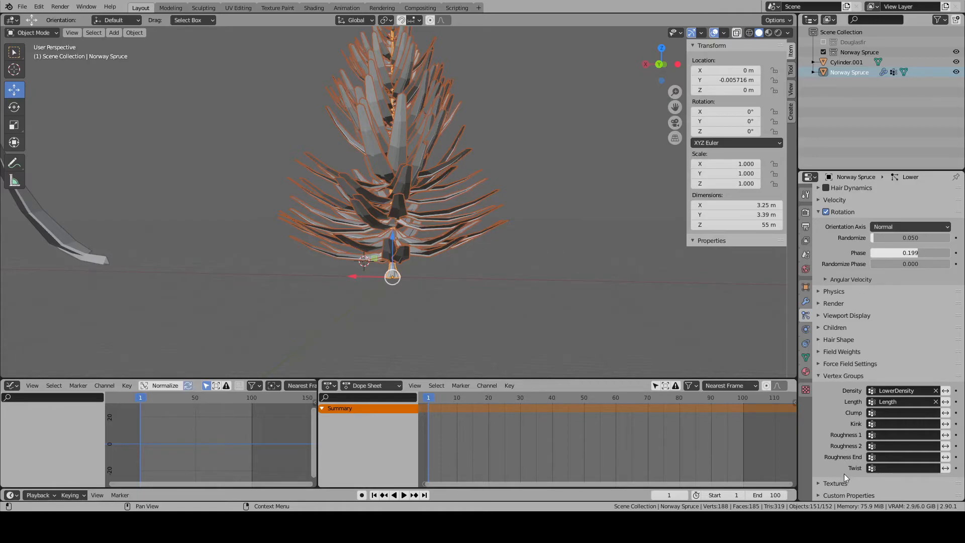
left_click_drag(901, 254, 915, 252)
- Examine the spruce's lower branches from several sides and check its Density vertex group in weight paint mode
middle_click_drag(587, 221, 301, 246)
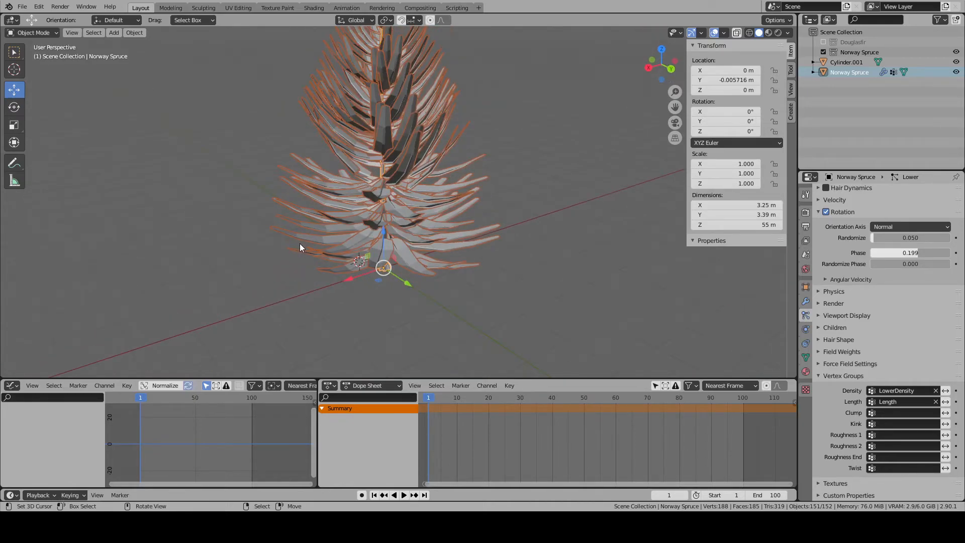
middle_click_drag(409, 185, 348, 202)
middle_click_drag(492, 197, 395, 133)
scroll(355, 152, "up", 5)
mouse_move(351, 158)
middle_mouse_down()
mouse_move(433, 149)
mouse_move(424, 148)
middle_mouse_up()
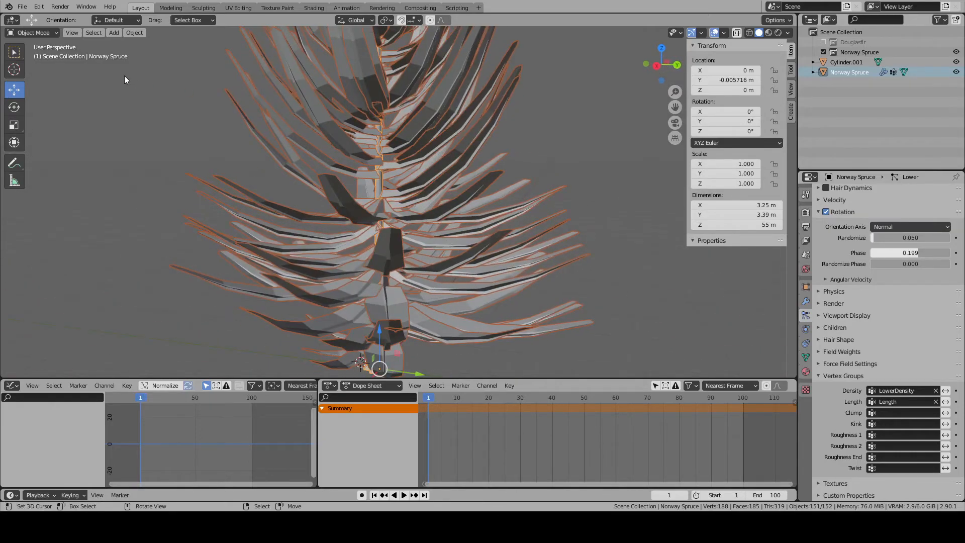
left_click(31, 32)
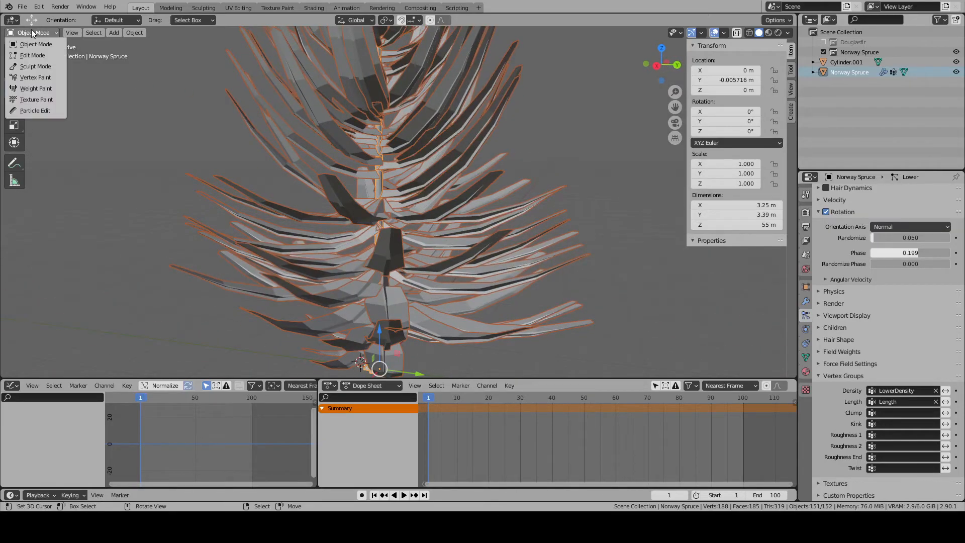
left_click(39, 90)
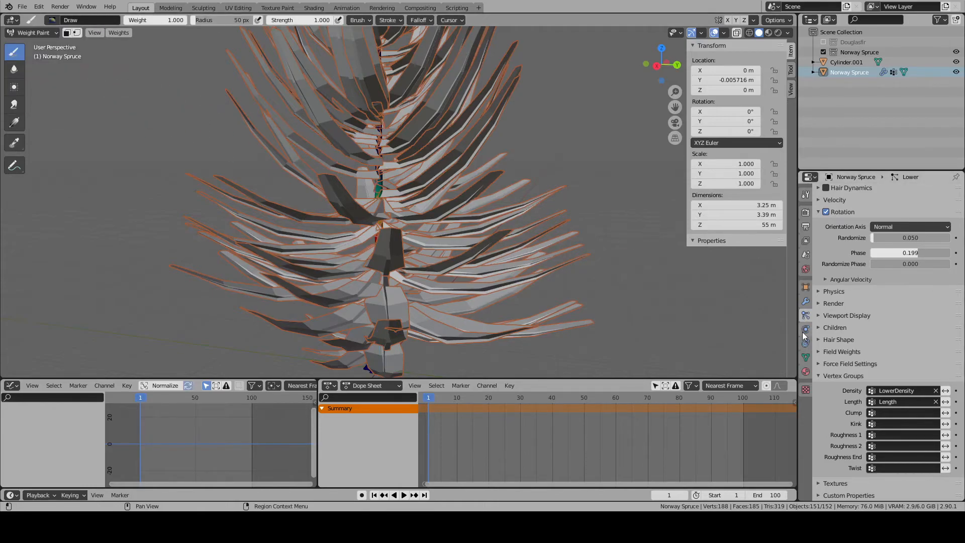
left_click(806, 358)
left_click(846, 226)
middle_click_drag(401, 212, 465, 231)
scroll(504, 232, "down", 5)
middle_click_drag(414, 250, 571, 256)
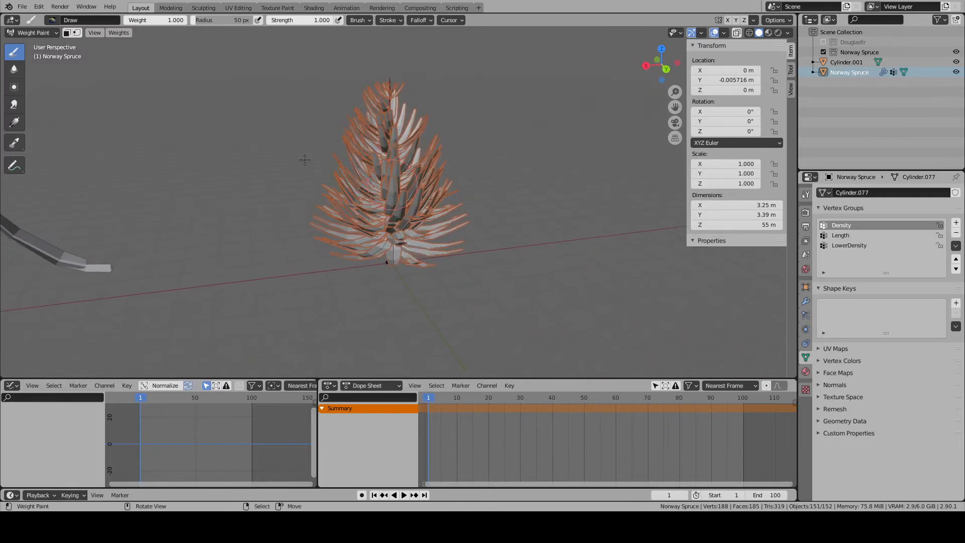
left_click(53, 35)
left_click(47, 44)
- Snap the 3D cursor to the base of the spruce's trunk
middle_click_drag(415, 246, 640, 278)
key("alt+a")
scroll(537, 280, "up", 9)
scroll(500, 313, "down", 8)
middle_click_drag(471, 259, 385, 80)
key("Tab")
left_click(389, 71)
key("Tab")
middle_click_drag(414, 188, 410, 226)
key("a")
key("shift+s")
left_click(409, 226)
middle_click_drag(565, 243, 543, 225)
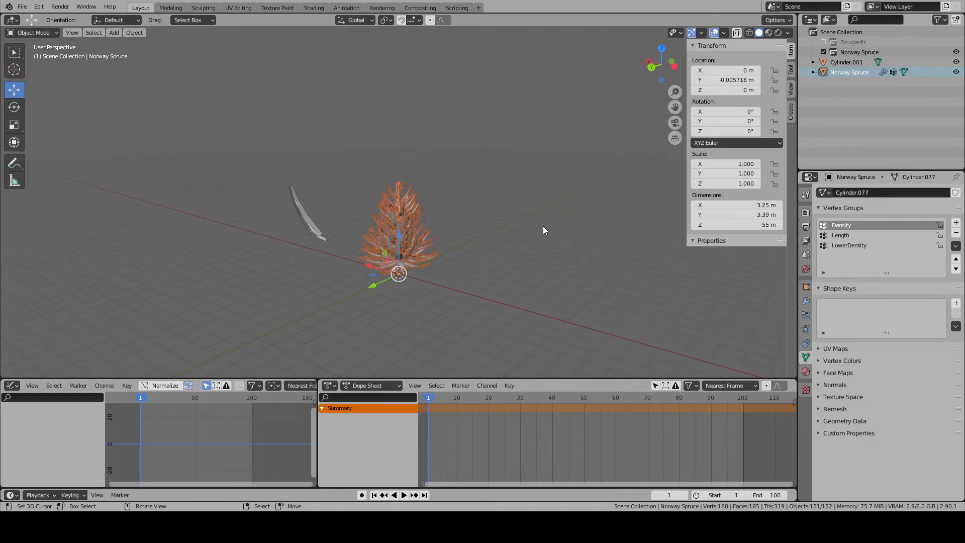
- Check the UV map of the separate branch object in the UV Editing workspace, then return to the Layout workspace
left_click(326, 237)
left_click(238, 7)
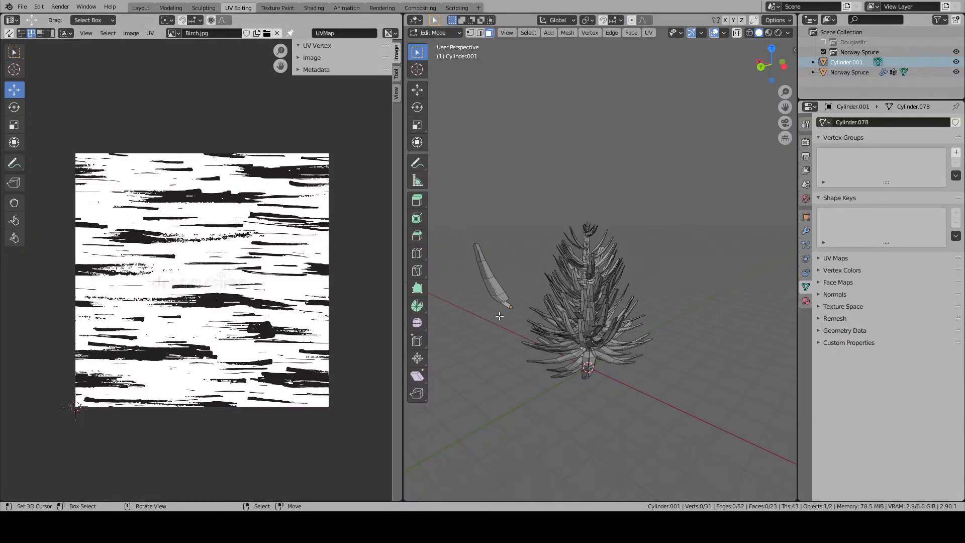
key("a")
key("Tab")
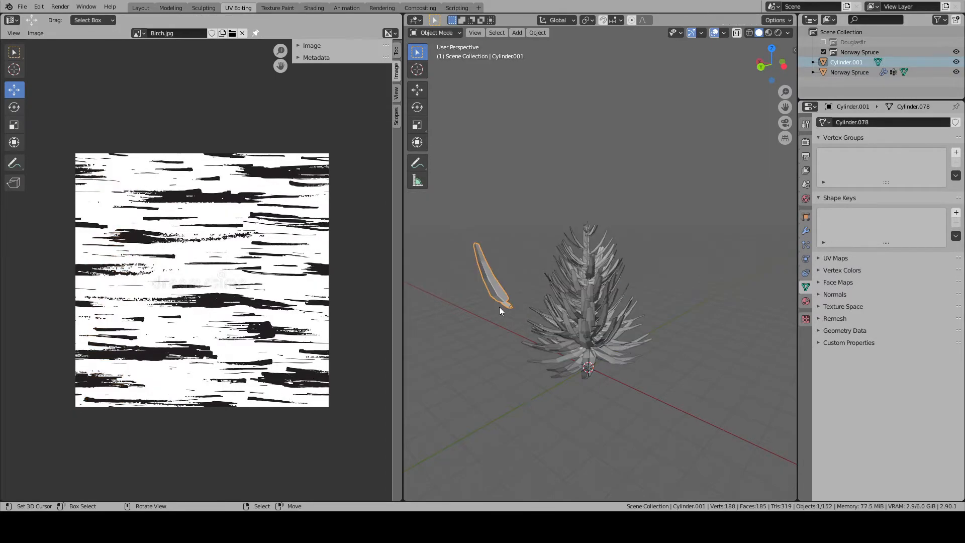
left_click(141, 8)
- Convert the Norway Spruce's particle branch instances into real objects from its ParticleSettings modifier
left_click(390, 233)
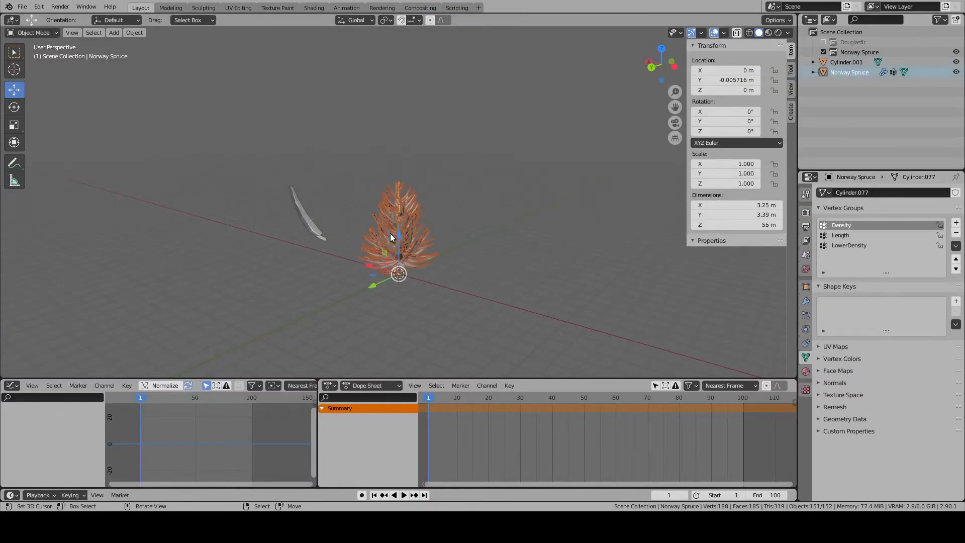
key("KP_Decimal")
key("alt+a")
middle_click_drag(475, 283, 512, 286)
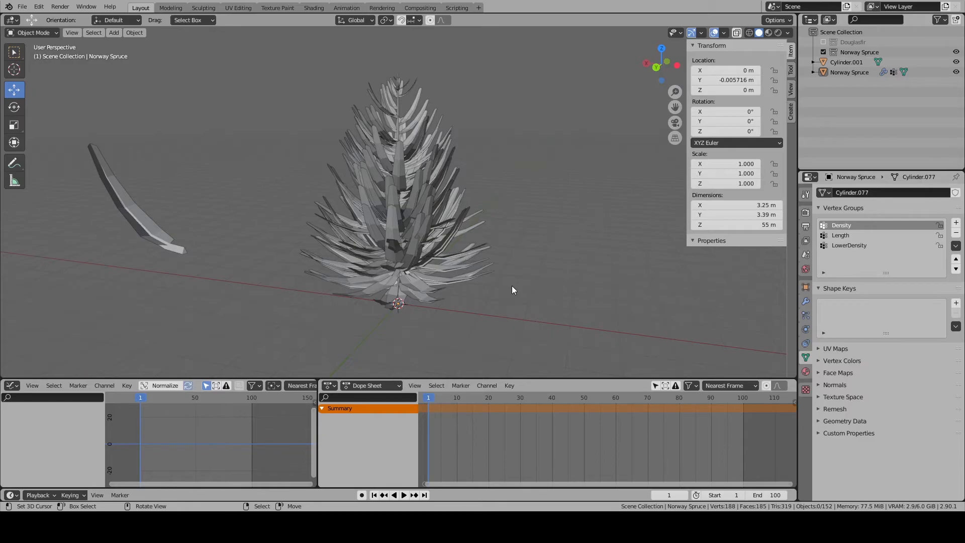
middle_click_drag(513, 290, 540, 279)
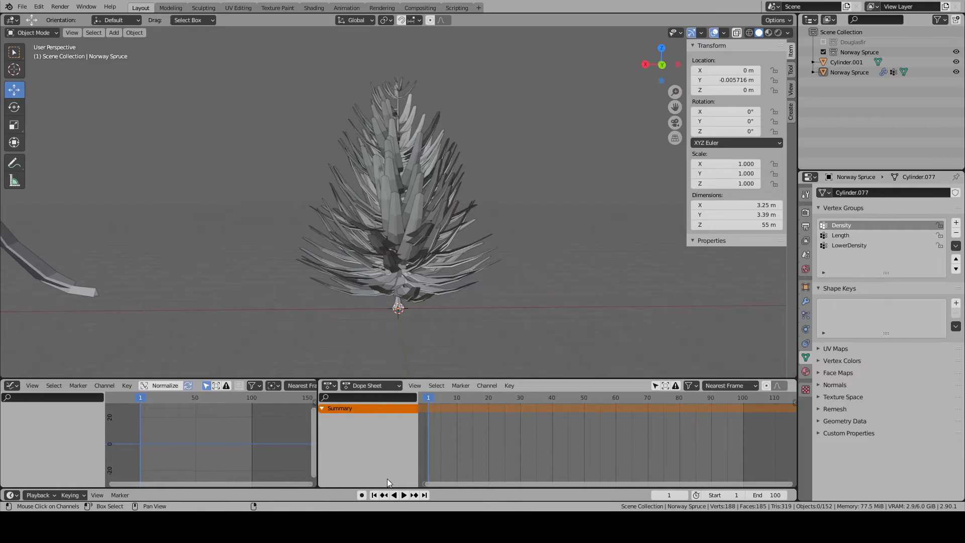
left_click(408, 222)
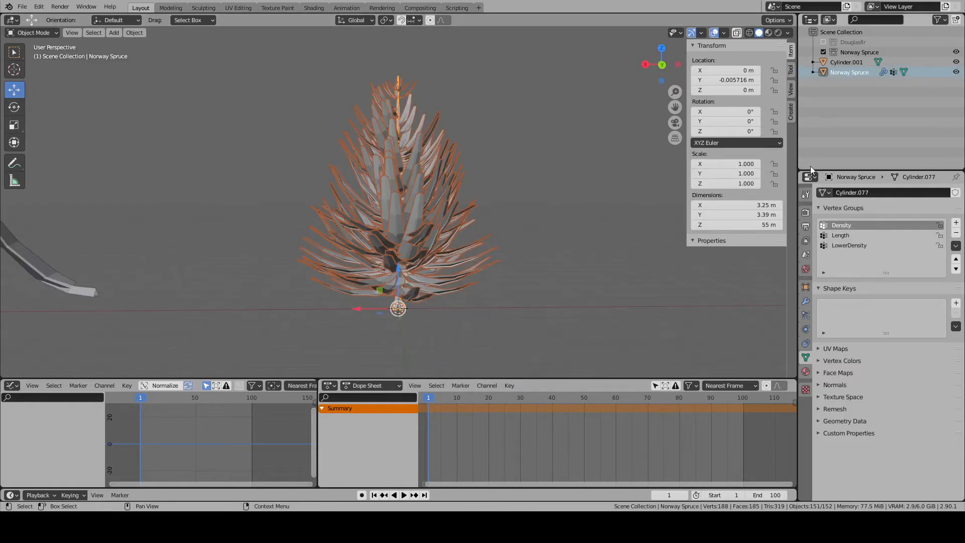
left_click(806, 300)
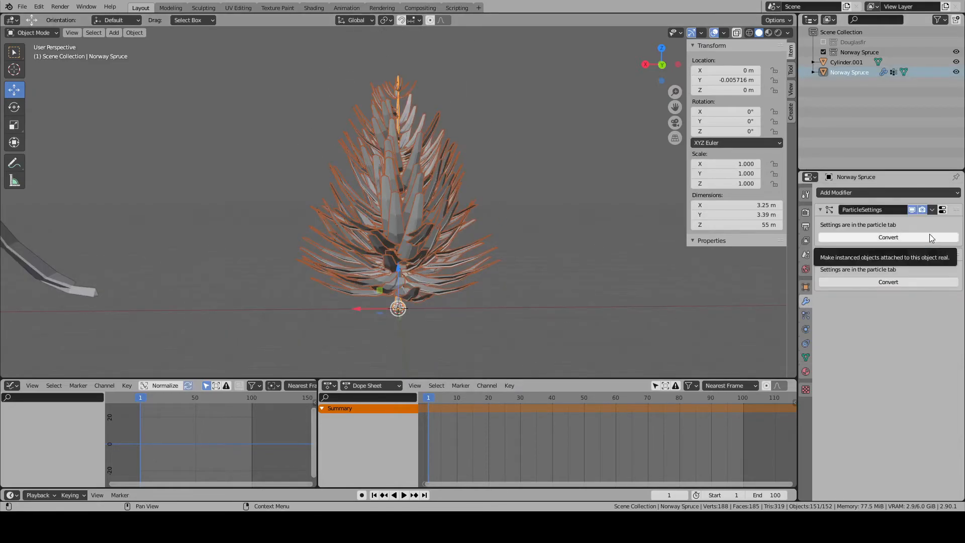
left_click(930, 235)
- Select the trunk and all converted branch objects, leaving out the separate source branch, and join them into the Norway Spruce
scroll(511, 253, "down", 1)
key("a")
key("a")
key("a")
scroll(505, 251, "down", 4)
scroll(500, 252, "up", 3)
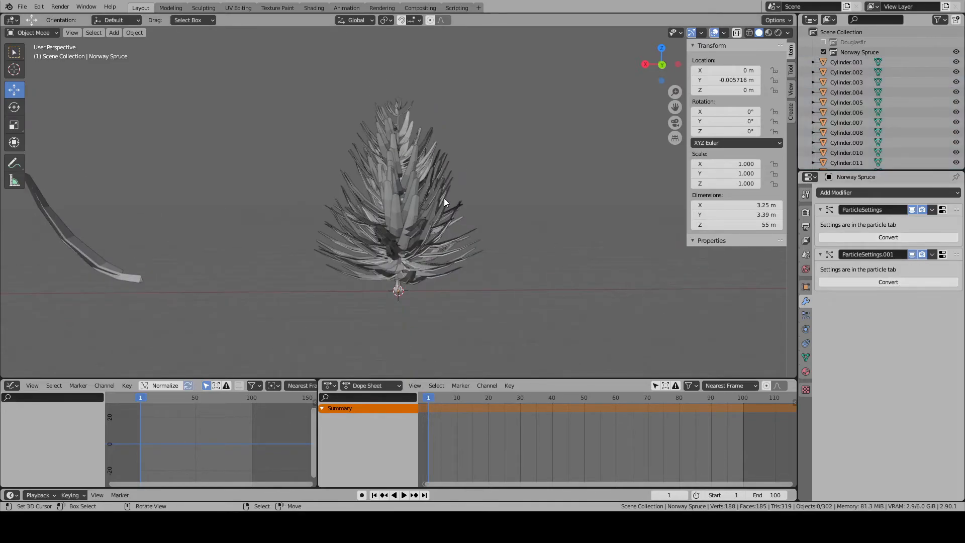
left_click_drag(526, 82, 237, 319)
middle_click_drag(237, 319, 373, 282)
scroll(401, 338, "up", 4)
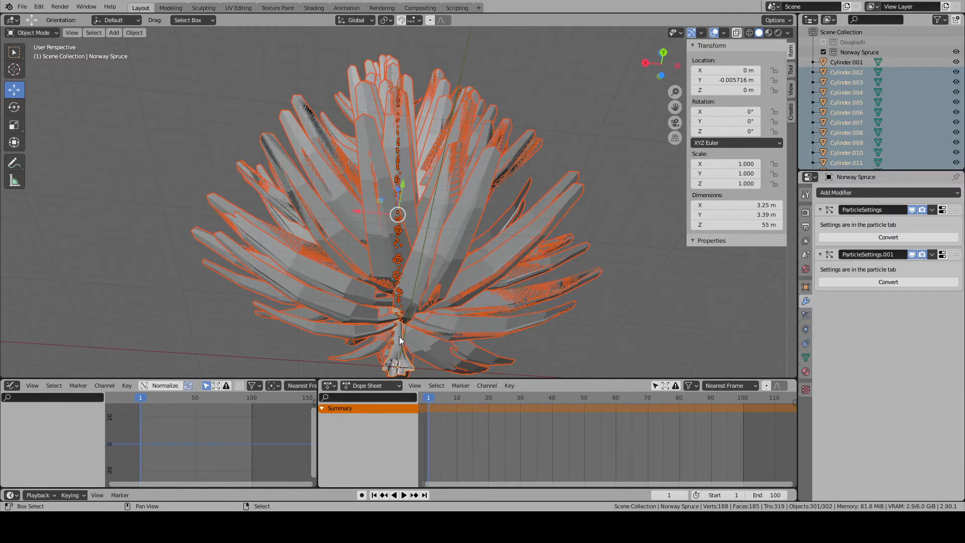
key("ctrl+j")
middle_click_drag(447, 285, 411, 339)
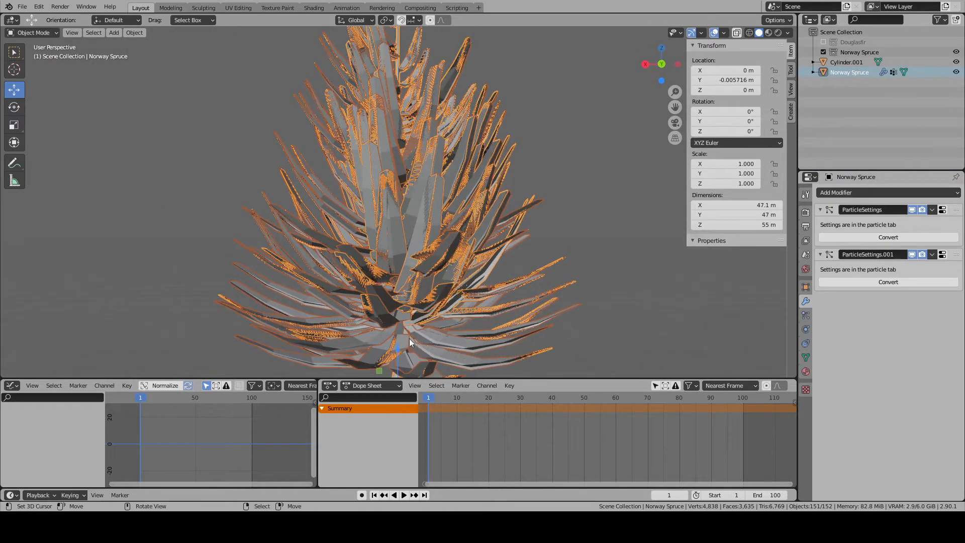
key("Tab")
key("3")
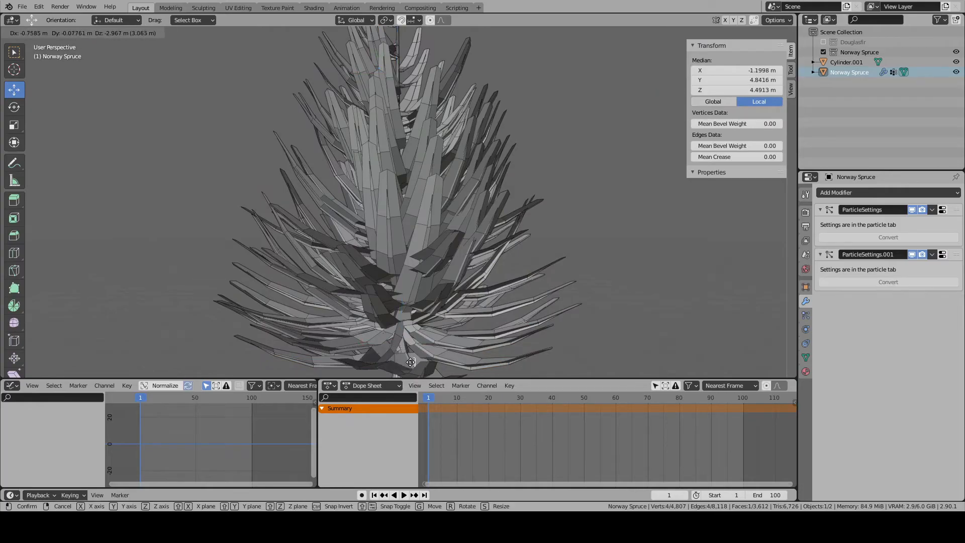
left_click(403, 341)
key("Tab")
middle_click_drag(467, 334, 457, 374)
key("g")
right_click(538, 292)
key("alt+a")
- Remove both the Lower and Upper particle systems from the Norway Spruce
right_click(446, 255)
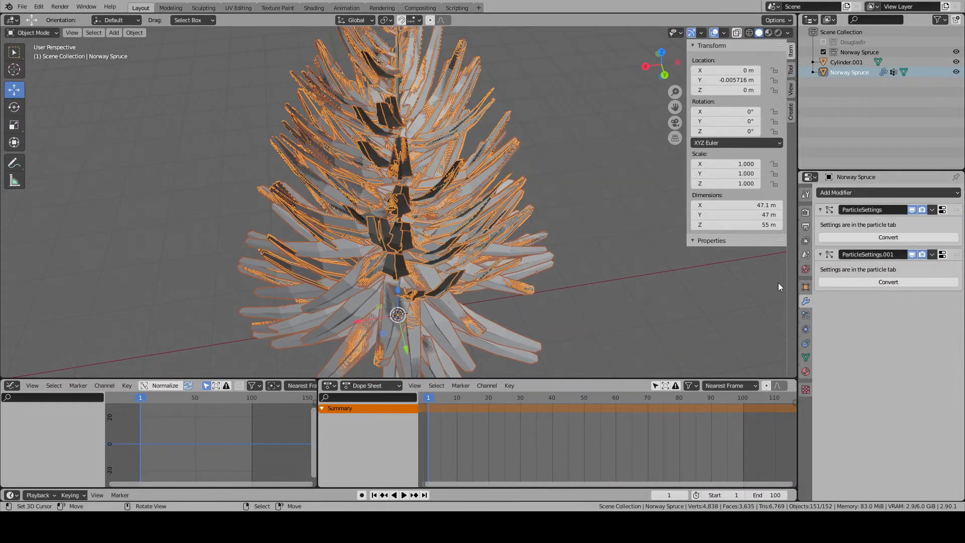
left_click(806, 314)
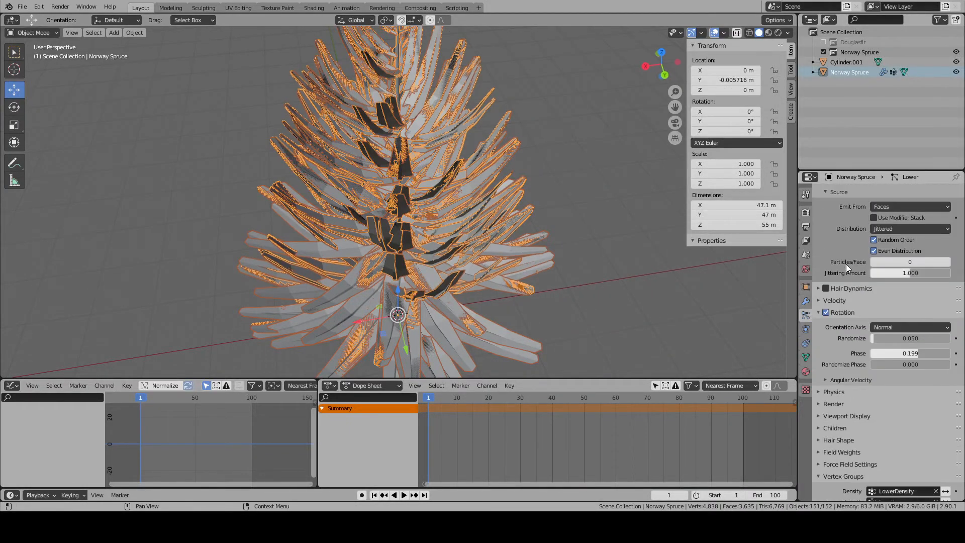
left_click(957, 202)
left_click(956, 203)
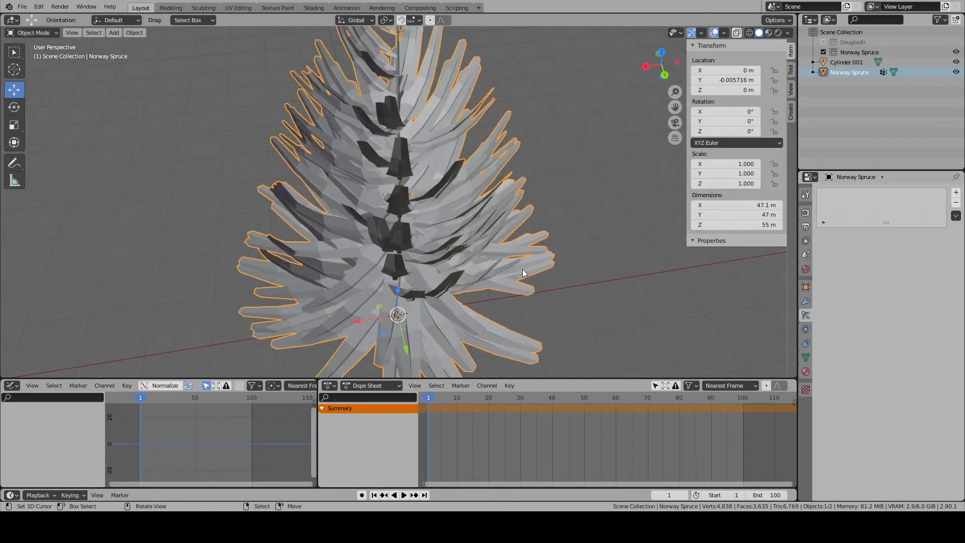
- Inspect the joined spruce mesh from several angles in Object and Edit Mode, with its geometry deselected
middle_click_drag(505, 236, 453, 254)
key("Tab")
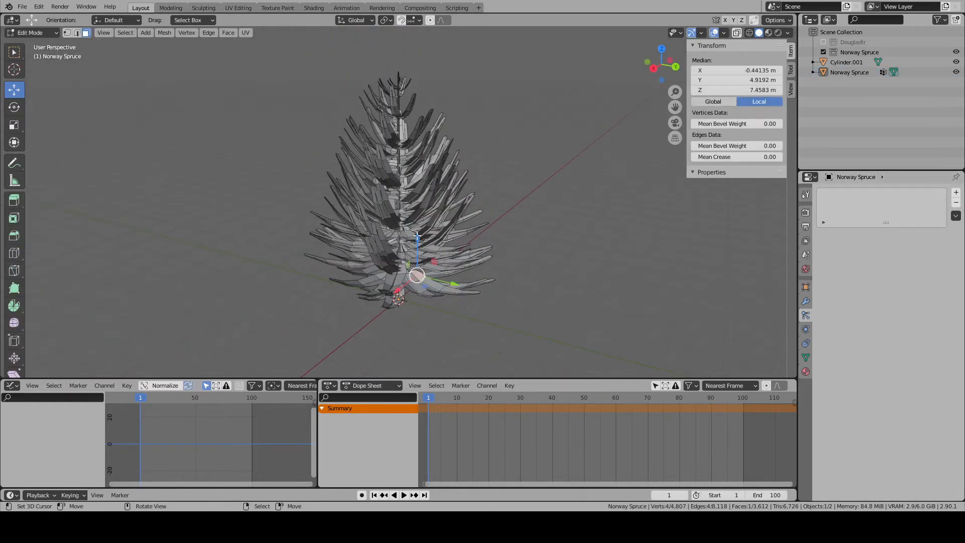
key("a")
middle_click_drag(541, 258, 400, 211)
key("Tab")
key("alt+a")
scroll(394, 131, "up", 3)
key("Tab")
scroll(393, 219, "up", 2)
scroll(401, 278, "down", 4)
key("alt+a")
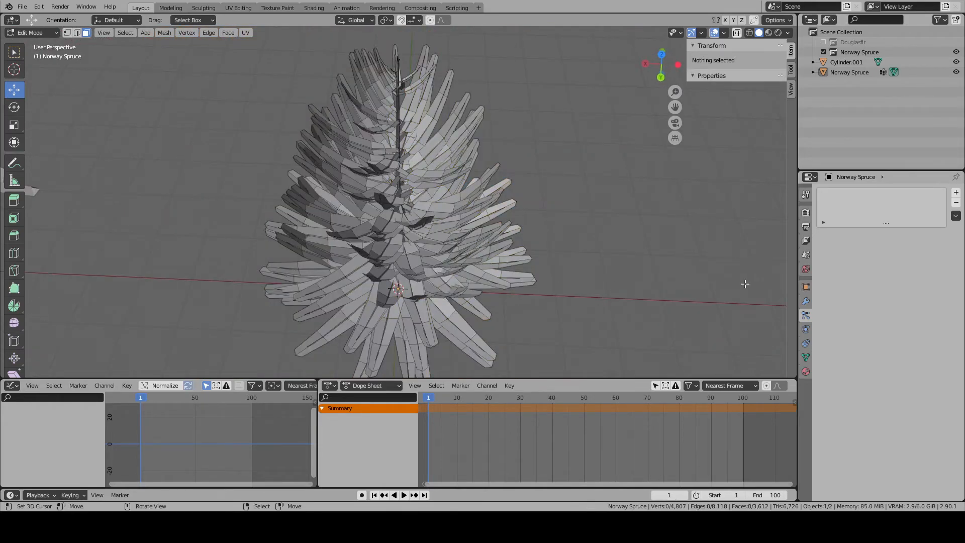
- Select the linked trunk geometry and assign it to a new vertex group named Trunk
left_click(806, 356)
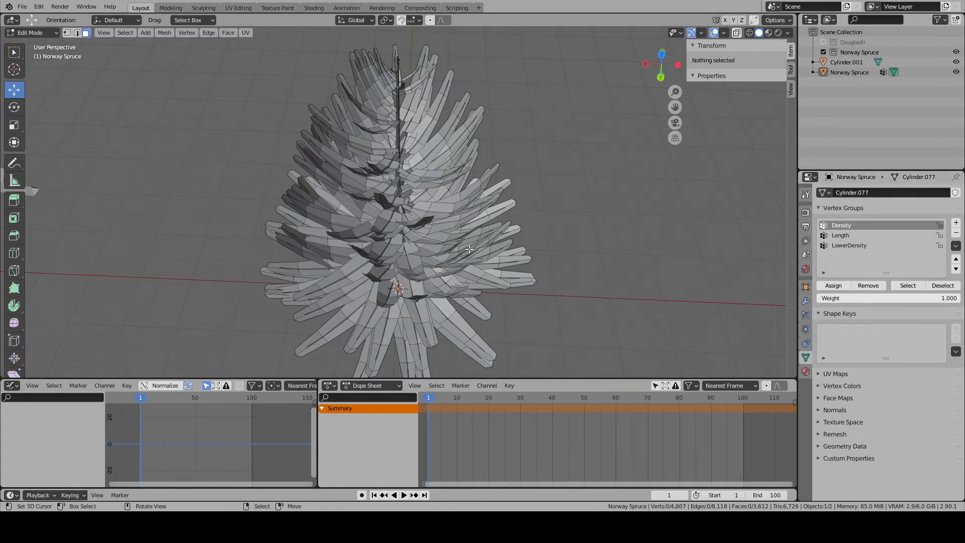
key("l")
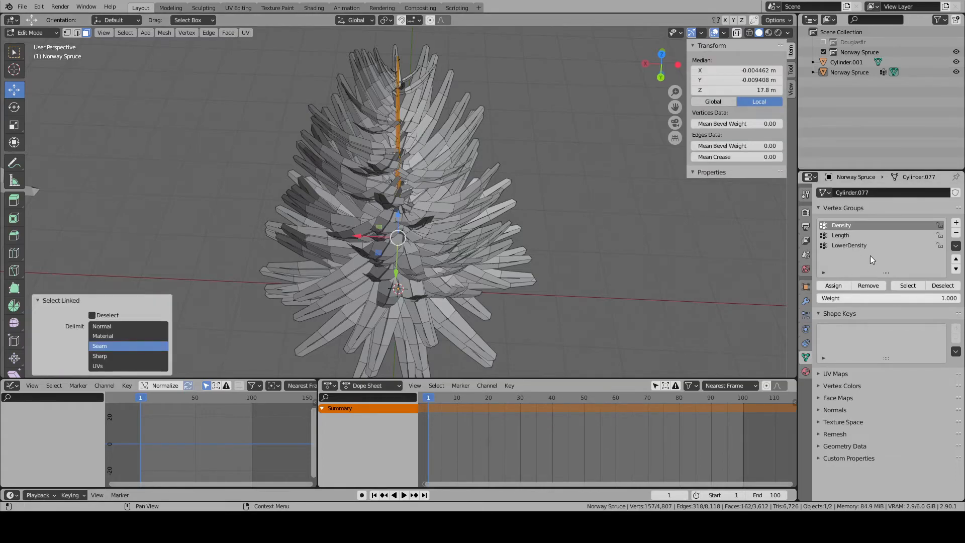
left_click(956, 223)
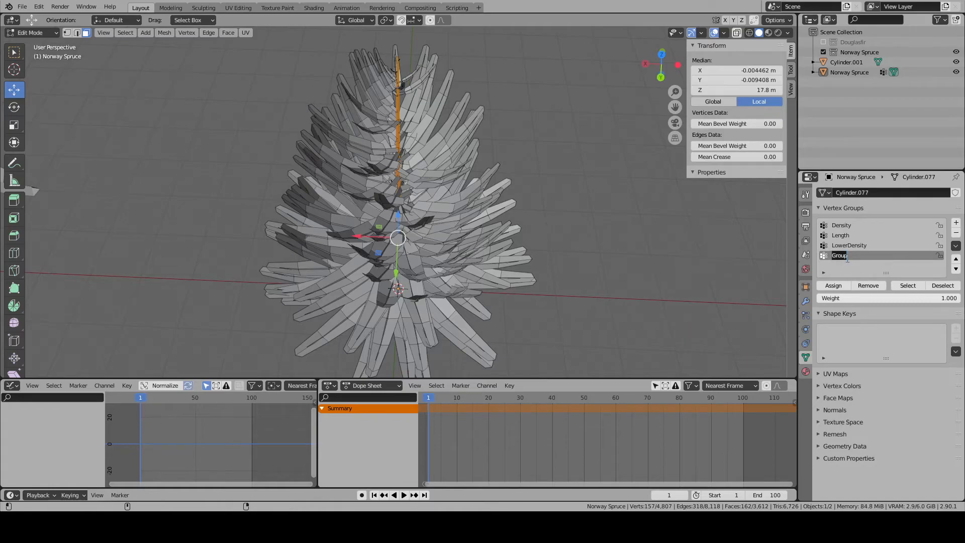
left_click(834, 285)
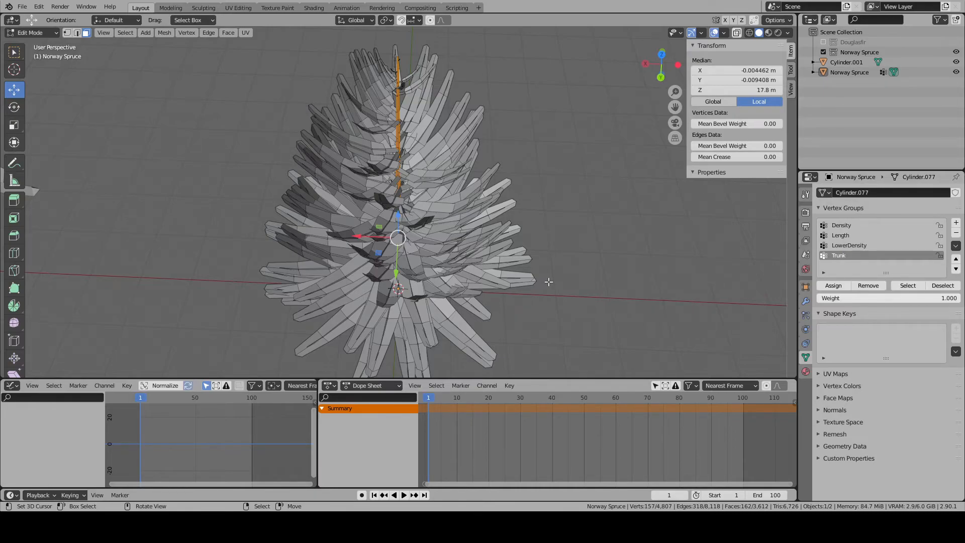
- Hide all the branch geometry by selecting the linked trunk and inverting the selection, leaving only the trunk shown
key("a")
key("a")
key("a")
key("l")
left_click(397, 102)
key("l")
key("ctrl+i")
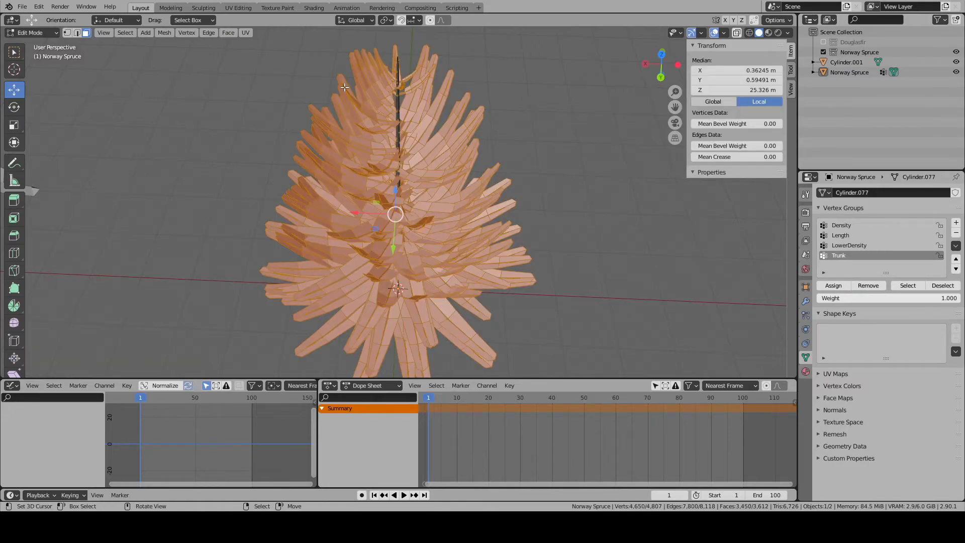
key("h")
middle_click_drag(431, 206, 422, 221)
left_click(397, 316)
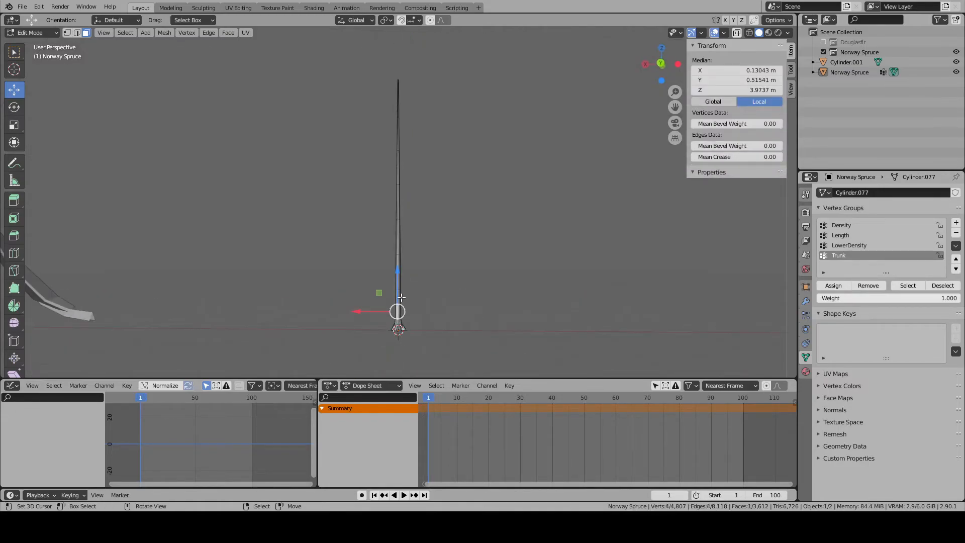
scroll(400, 299, "up", 5)
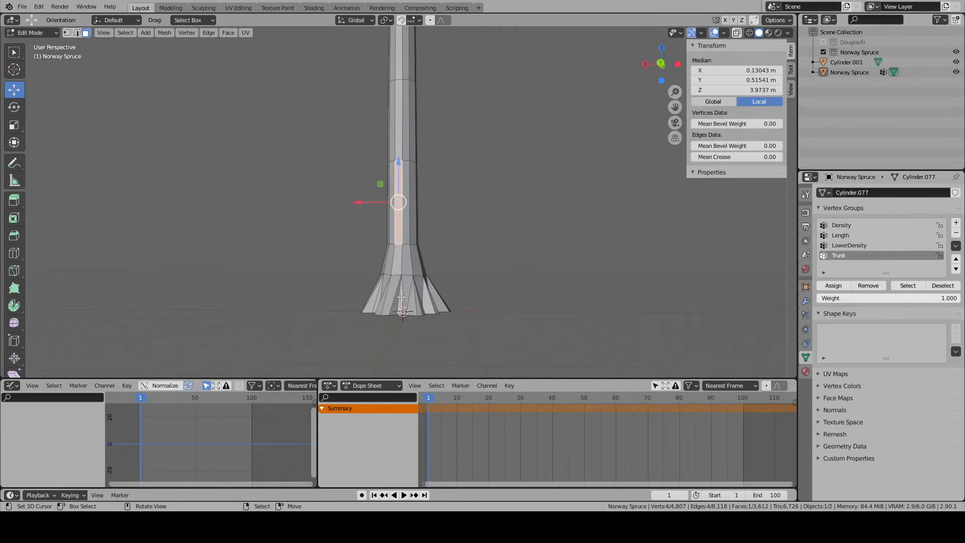
left_click(77, 33)
scroll(371, 148, "up", 2)
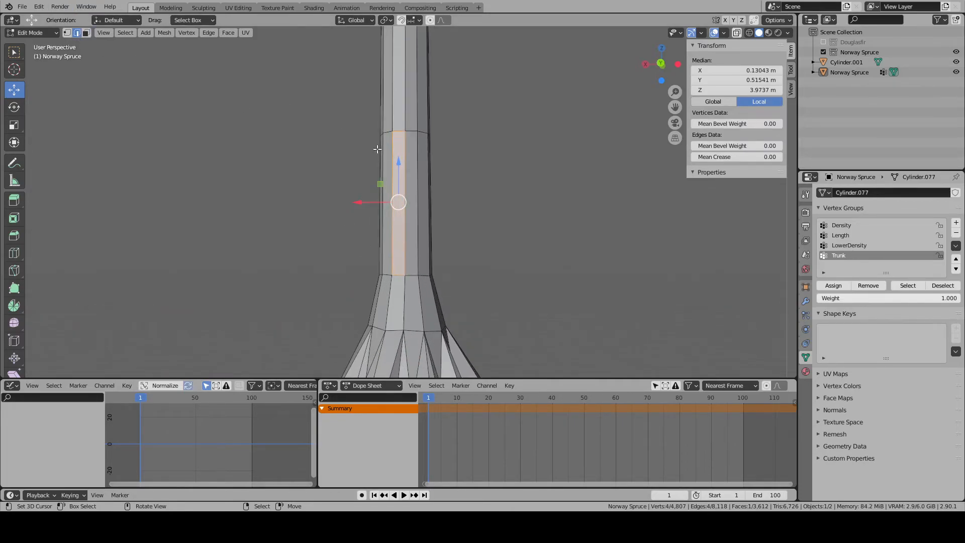
right_click(406, 113)
key("KP_Decimal")
scroll(407, 121, "down", 2)
middle_click_drag(420, 158, 395, 129)
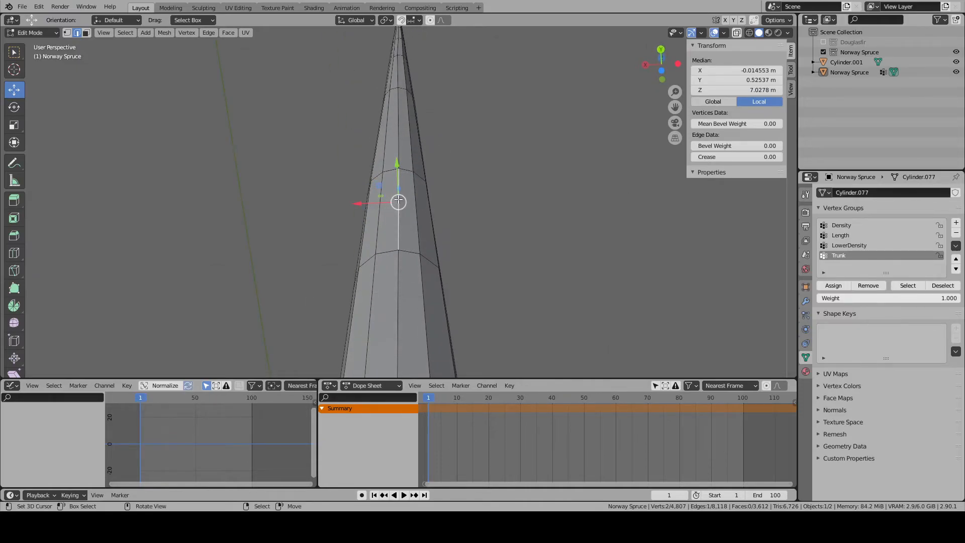
scroll(397, 280, "down", 6)
scroll(397, 280, "up", 2)
- Hide one horizontal ring of trunk faces above the root flare to separate the upper trunk from the base
left_click(87, 33)
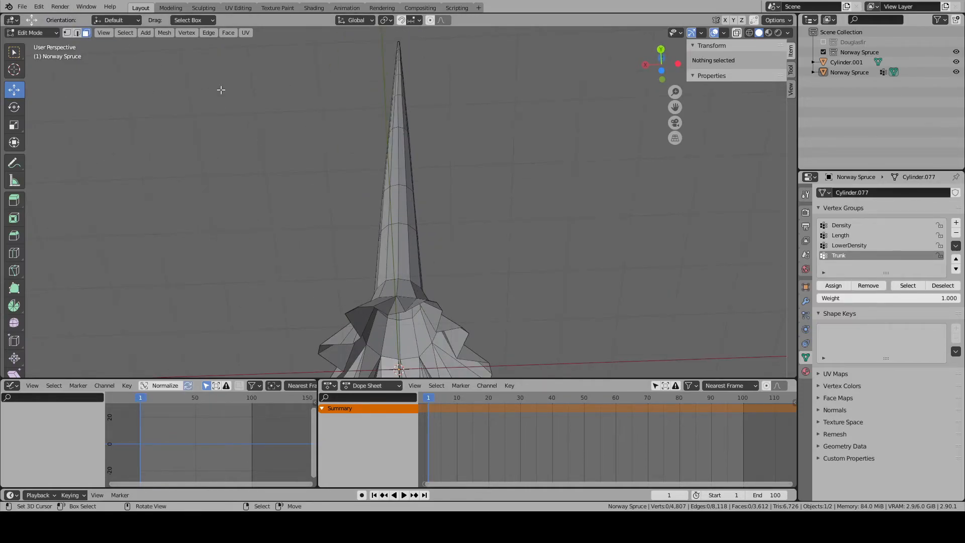
scroll(395, 211, "up", 2)
right_click(398, 213, "alt")
key("h")
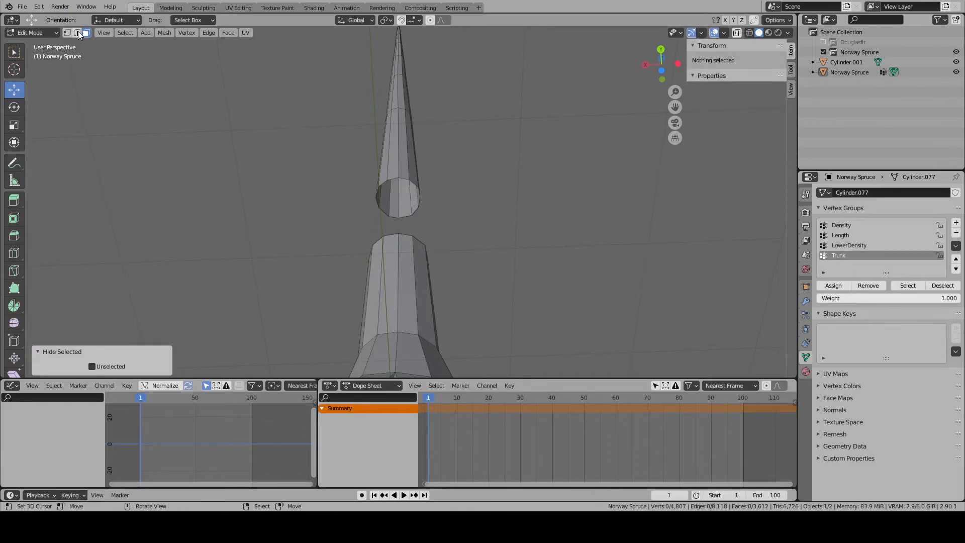
- Select every other vertical edge line around the upper trunk and dissolve the edges to reduce its sides
mouse_move(401, 146)
middle_mouse_down()
mouse_move(392, 184)
mouse_move(390, 146)
middle_mouse_up()
right_click(411, 164)
key("KP_Decimal")
scroll(391, 194, "down", 2)
scroll(375, 254, "up", 6)
right_click(395, 257, "alt")
right_click(350, 259, "alt+shift")
middle_click_drag(350, 259, 430, 258)
right_click(351, 231, "alt+shift")
middle_click_drag(352, 231, 427, 239)
right_click(370, 241, "alt+shift")
right_click(397, 246, "alt+shift")
right_click(426, 239, "alt+shift")
key("x")
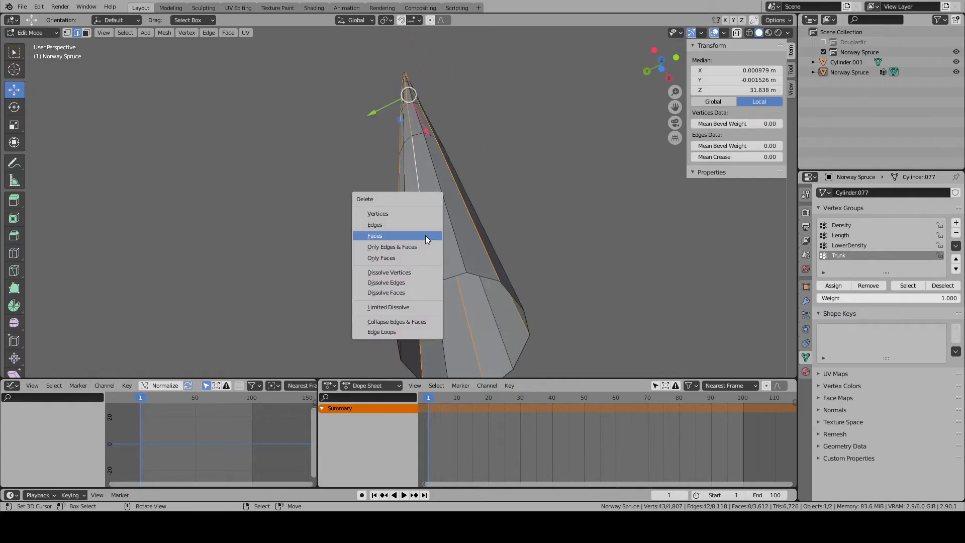
left_click(395, 280)
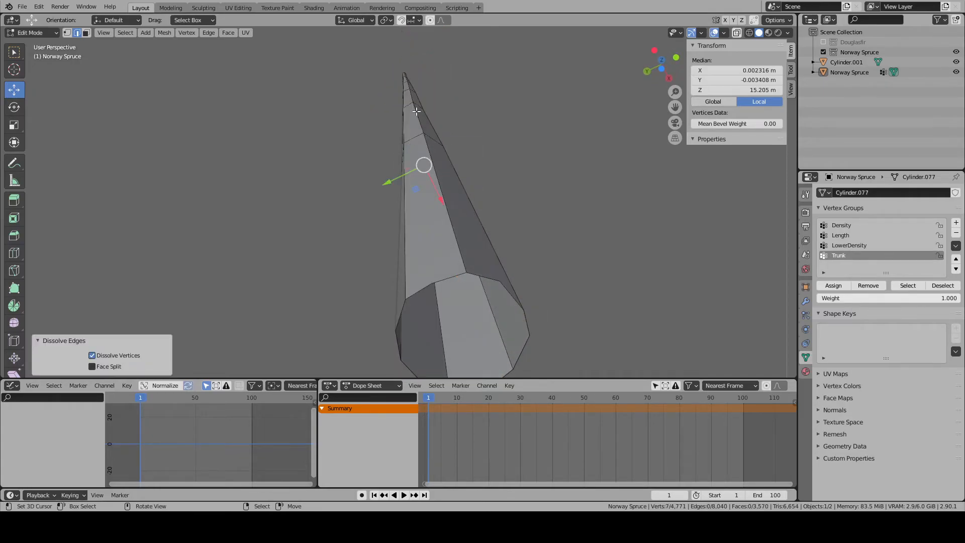
- Hide a ring of trunk faces near the top to separate the tip from the rest of the upper trunk
left_click(408, 83)
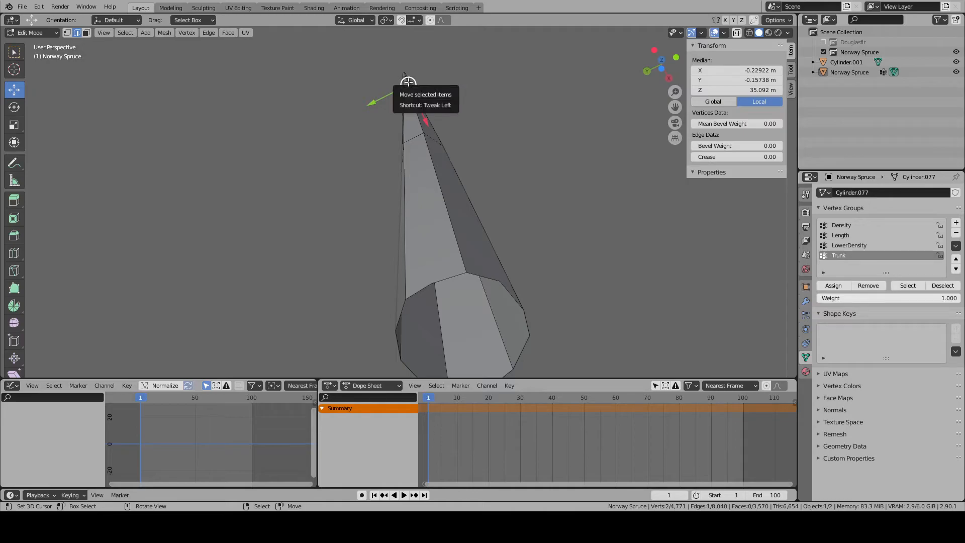
middle_click_drag(440, 142, 447, 150)
scroll(446, 152, "down", 5)
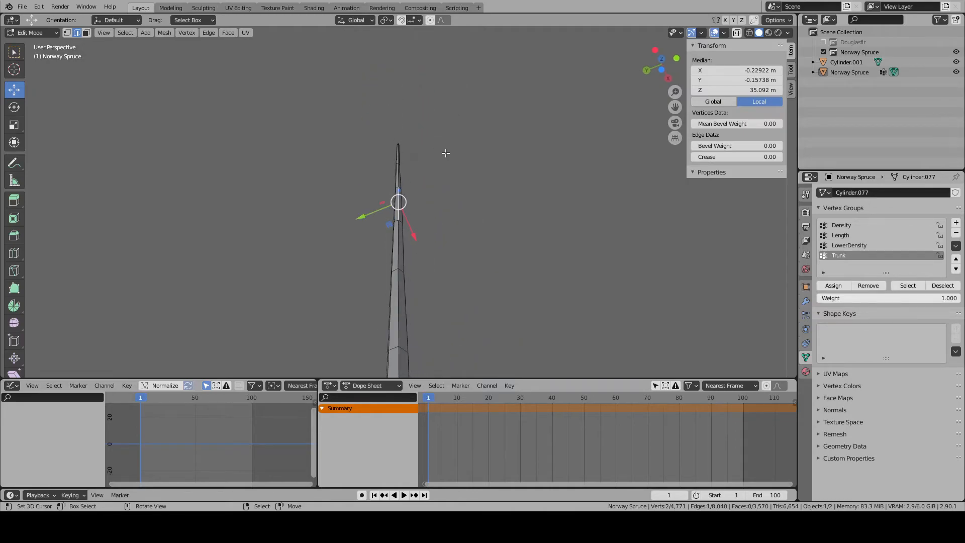
left_click(87, 34)
scroll(388, 292, "up", 4)
right_click(389, 295, "alt")
key("h")
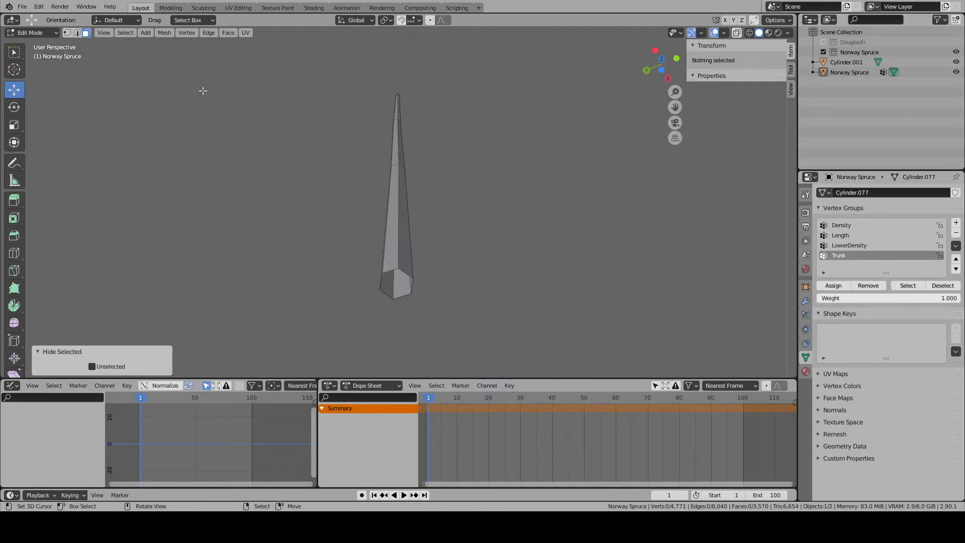
- Select every other vertical edge line around the isolated trunk tip and dissolve the edges to reduce its sides
left_click(77, 34)
scroll(427, 254, "up", 2)
right_click(386, 237, "alt")
right_click(398, 240, "alt+shift")
middle_click_drag(398, 239, 413, 271)
key("x")
left_click(449, 236)
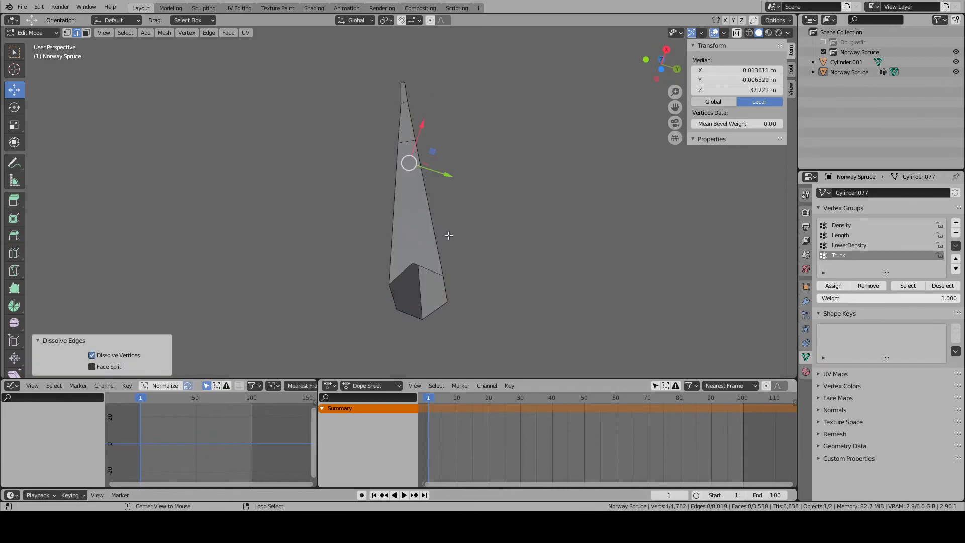
- Reveal all hidden geometry, then isolate the trunk by selecting the Trunk vertex group, inverting the selection and hiding the branches
key("alt+h")
key("alt+a")
scroll(417, 268, "down", 5)
key("ctrl+z")
key("ctrl+z")
key("alt+h")
key("alt+a")
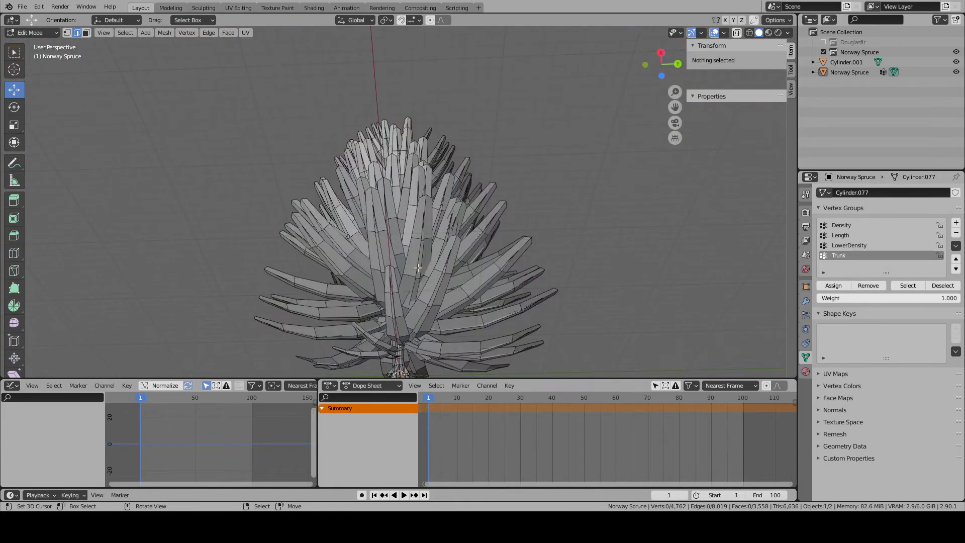
left_click(907, 286)
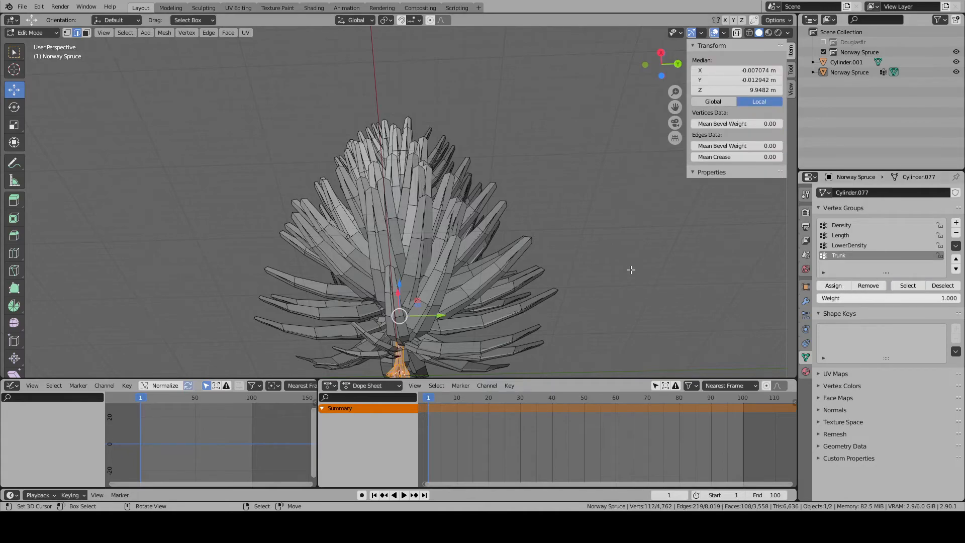
key("ctrl+i")
key("h")
scroll(423, 232, "up", 5)
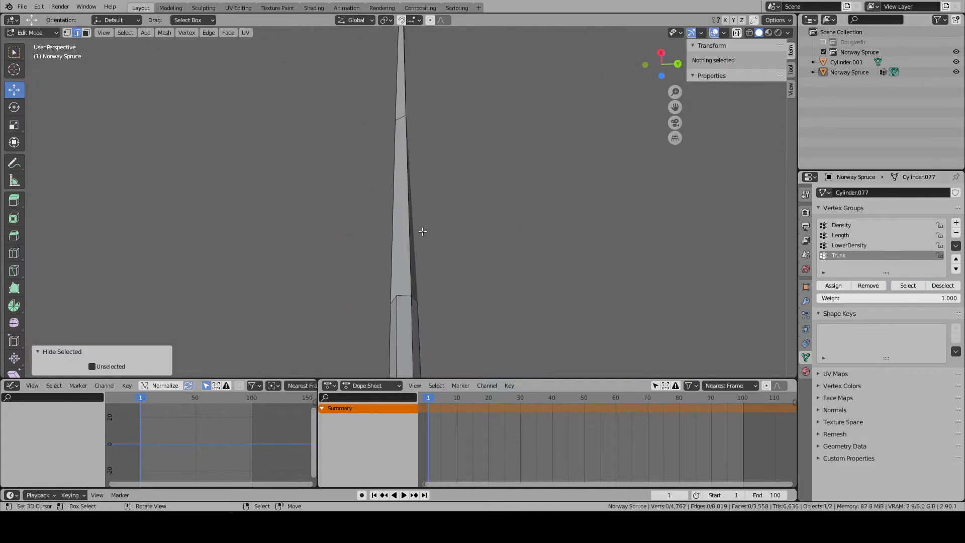
- Merge the surplus vertices around the trunk's upper transition ring into their neighbouring corner vertices with Merge At Last
middle_click_drag(349, 254, 382, 281)
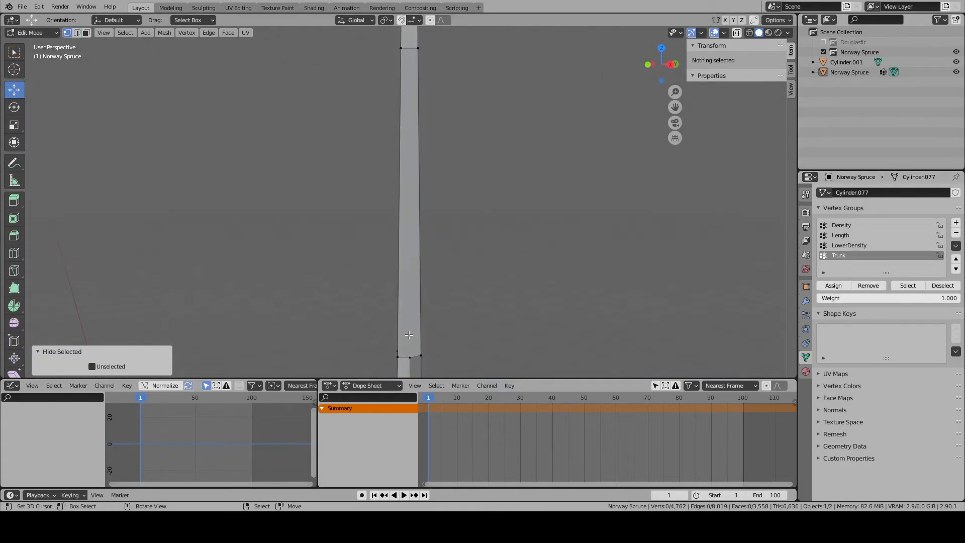
left_click(410, 356)
key("KP_Decimal")
scroll(253, 219, "down", 3)
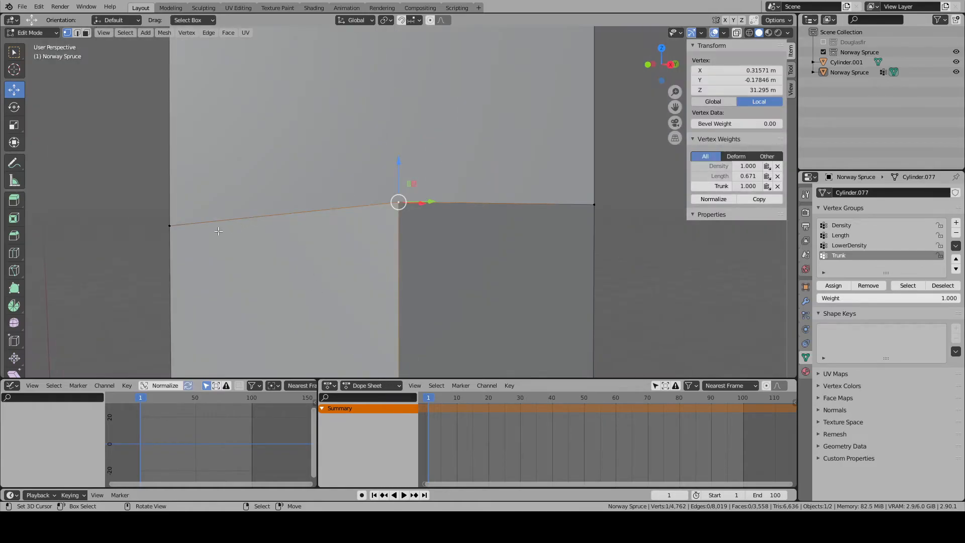
right_click(253, 218)
left_click(291, 229)
middle_click_drag(291, 229, 337, 292)
right_click(338, 238)
right_click(302, 228, "shift")
key("w")
mouse_move(306, 229)
left_click(334, 238)
middle_click_drag(334, 239, 452, 252)
right_click(433, 257)
key("w")
mouse_move(392, 209)
left_click(463, 248)
scroll(416, 282, "down", 4)
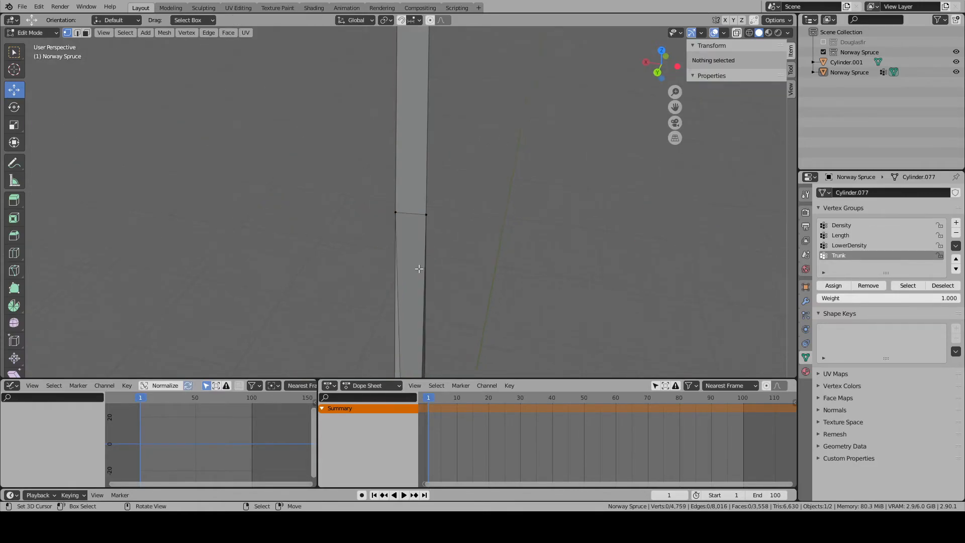
- Merge the first two surplus vertices on the lower transition ring, above the root flare, into adjacent corner vertices At Last
scroll(407, 306, "down", 3)
scroll(401, 301, "up", 3)
middle_click_drag(400, 284, 443, 354)
right_click(396, 281)
scroll(400, 279, "up", 7)
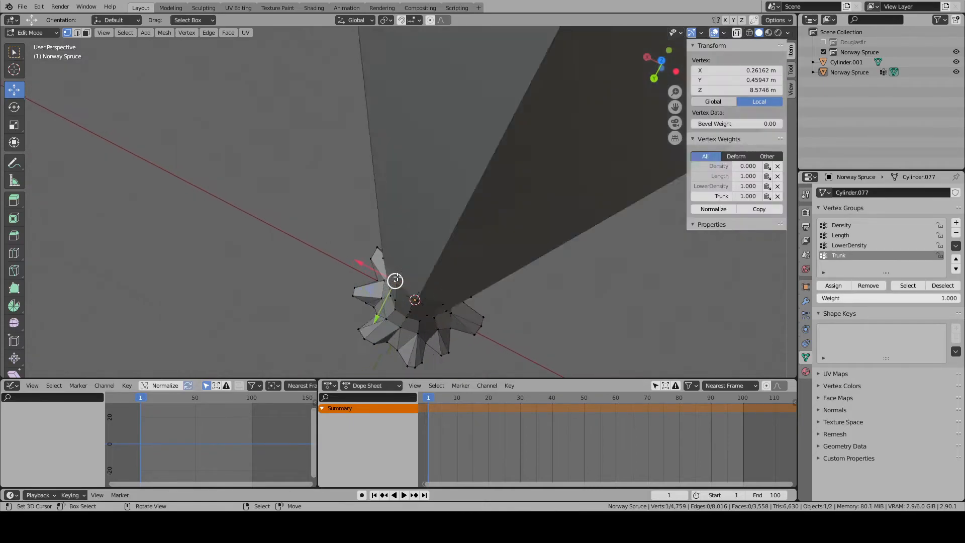
scroll(400, 279, "down", 8)
middle_click_drag(408, 286, 475, 239)
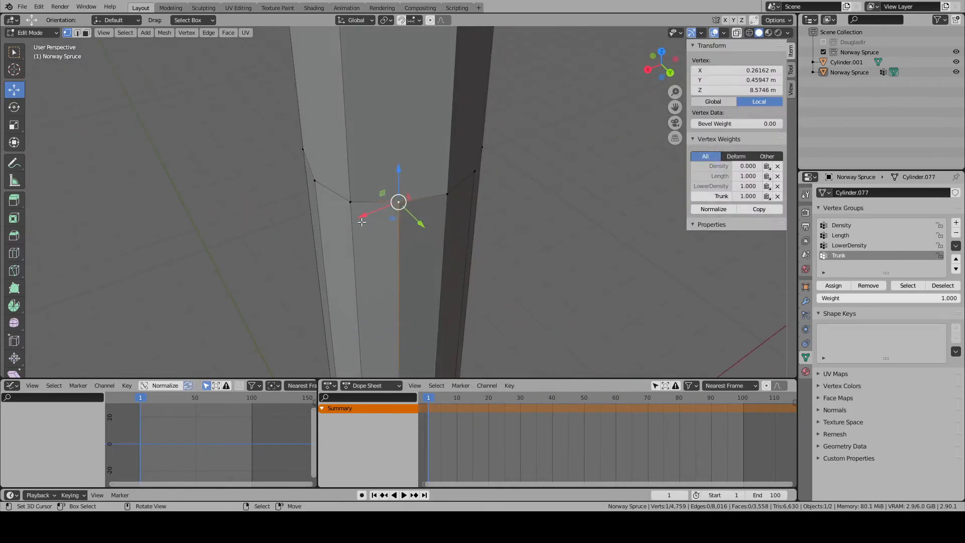
right_click(348, 204, "shift")
key("w")
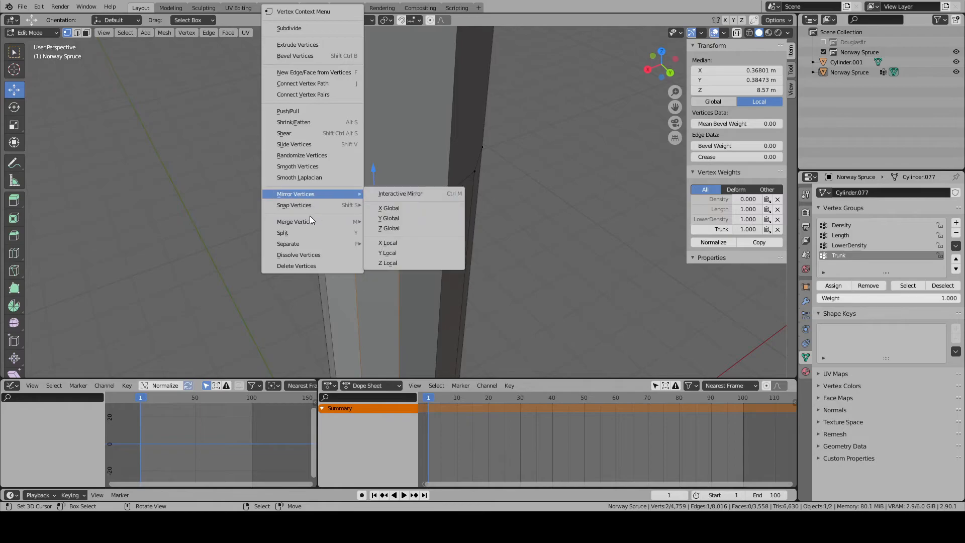
mouse_move(368, 225)
left_click(401, 233)
middle_click_drag(297, 217, 364, 205)
right_click(353, 220)
right_click(303, 207, "shift")
right_click(353, 221)
right_click(320, 216)
mouse_move(322, 221)
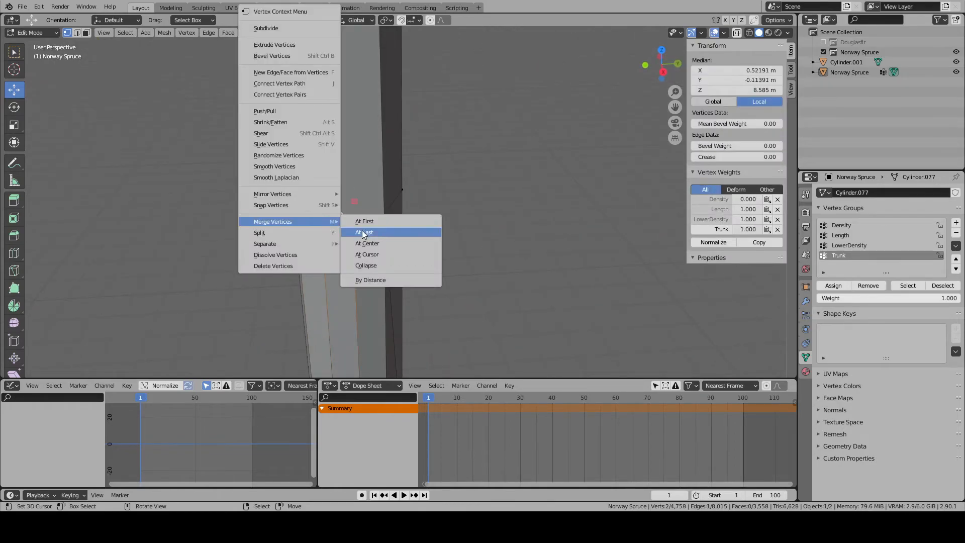
left_click(365, 235)
- Continue around the lower transition ring, merging each remaining surplus vertex into its adjacent corner vertex At Last
middle_click_drag(366, 239, 523, 238)
right_click(330, 234)
left_click(362, 246)
right_click(376, 248)
right_click(348, 246, "shift")
key("w")
left_click(382, 256)
right_click(398, 235)
right_click(377, 230, "shift")
key("w")
left_click(416, 243)
right_click(435, 223)
right_click(414, 218, "shift")
key("w")
mouse_move(426, 221)
left_click(451, 232)
scroll(467, 239, "down", 10)
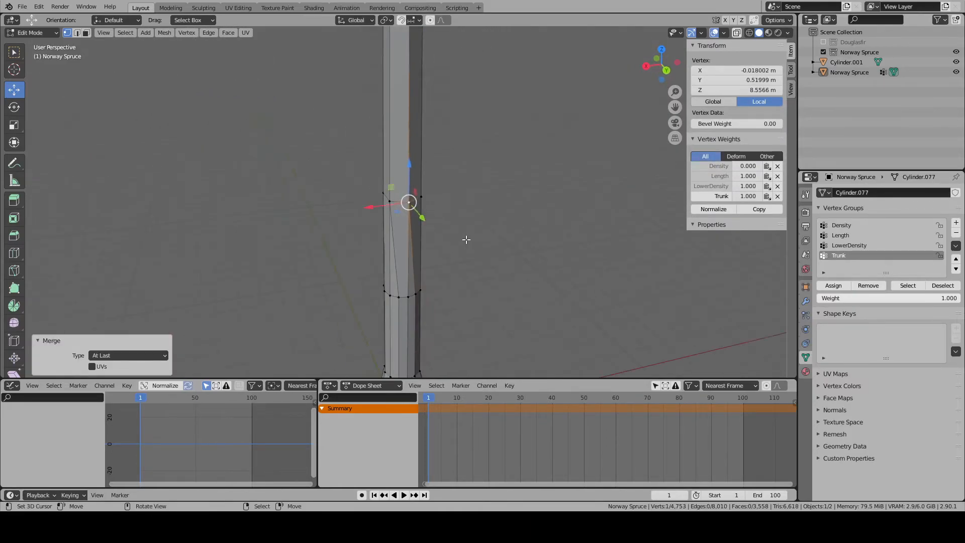
- Reveal the hidden branches again and select only the linked trunk geometry in face mode
key("alt+a")
middle_click_drag(203, 73, 436, 201)
right_click(389, 282)
key("KP_Decimal")
key("alt+a")
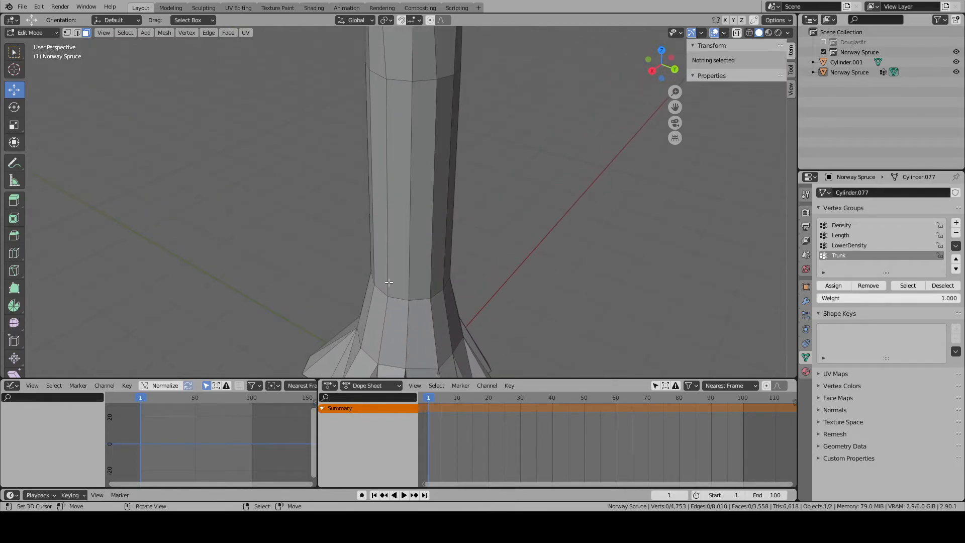
key("a")
scroll(392, 279, "down", 8)
key("alt+a")
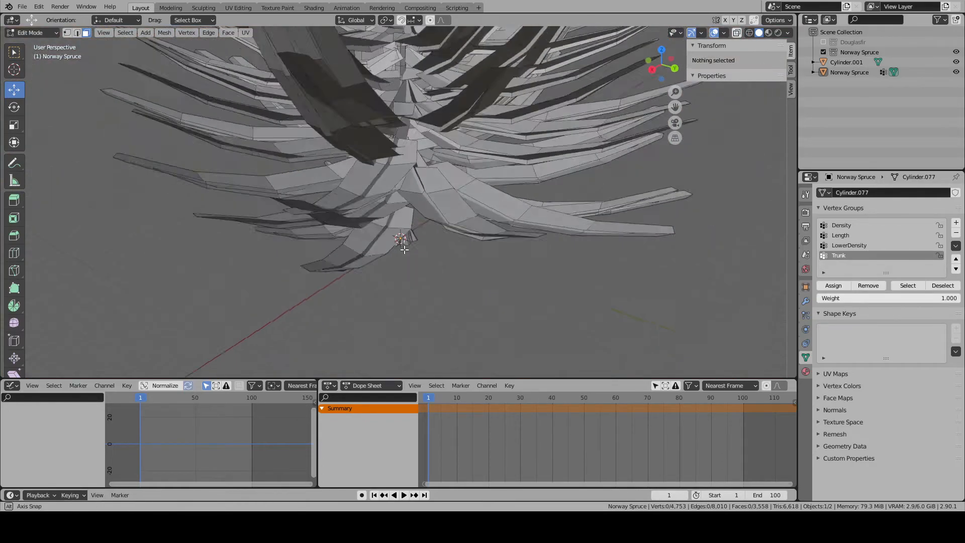
key("k")
key("Escape")
key("l")
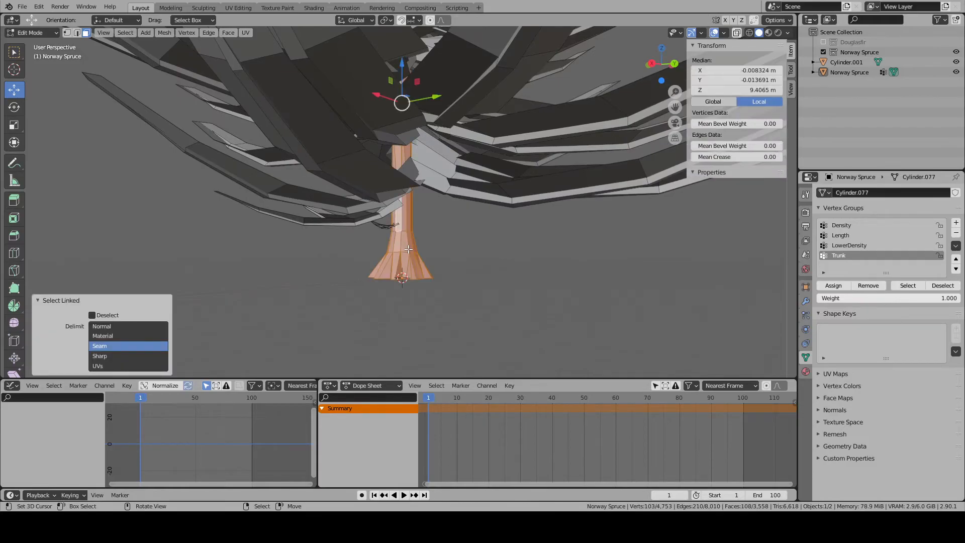
- Unwrap the selected trunk and switch to the UV Editing workspace, framing the selection
scroll(409, 249, "up", 5)
key("u")
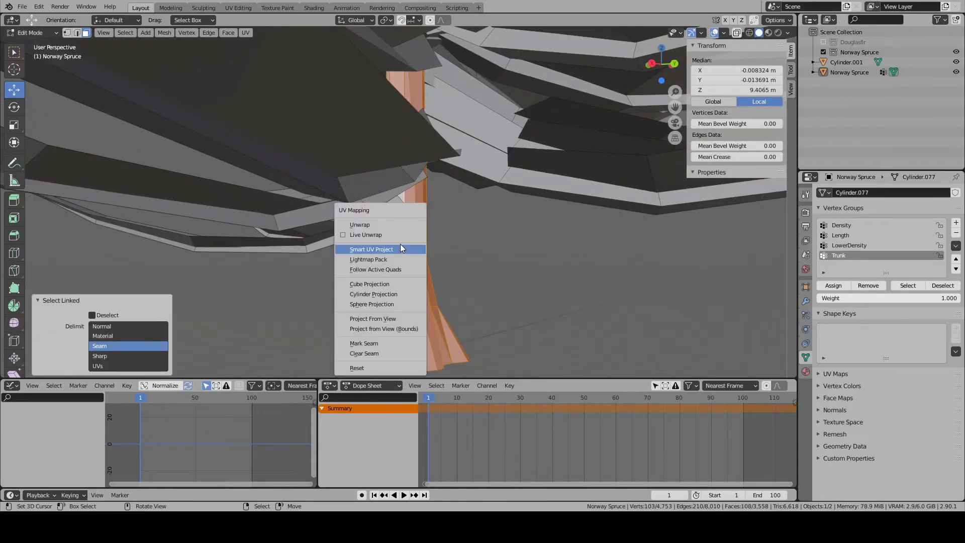
left_click(381, 225)
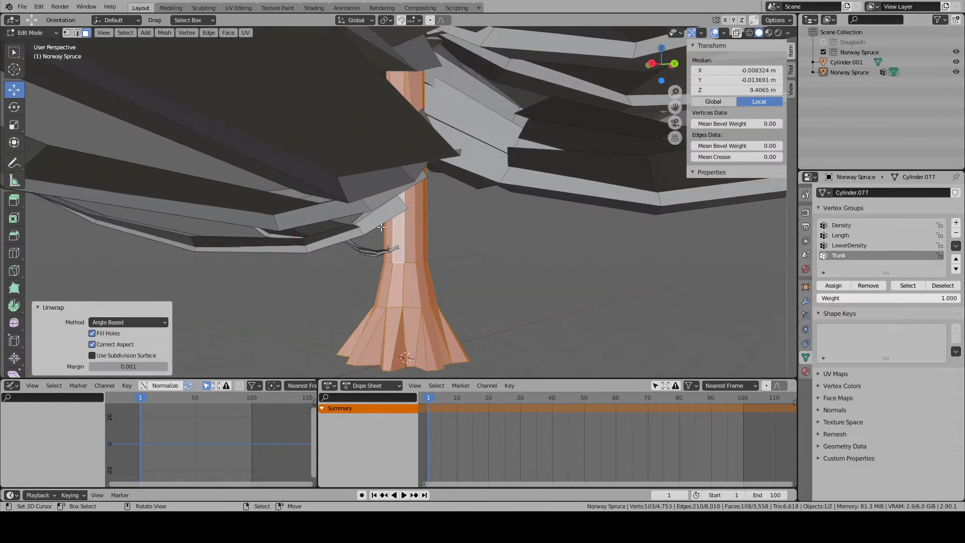
left_click(254, 7)
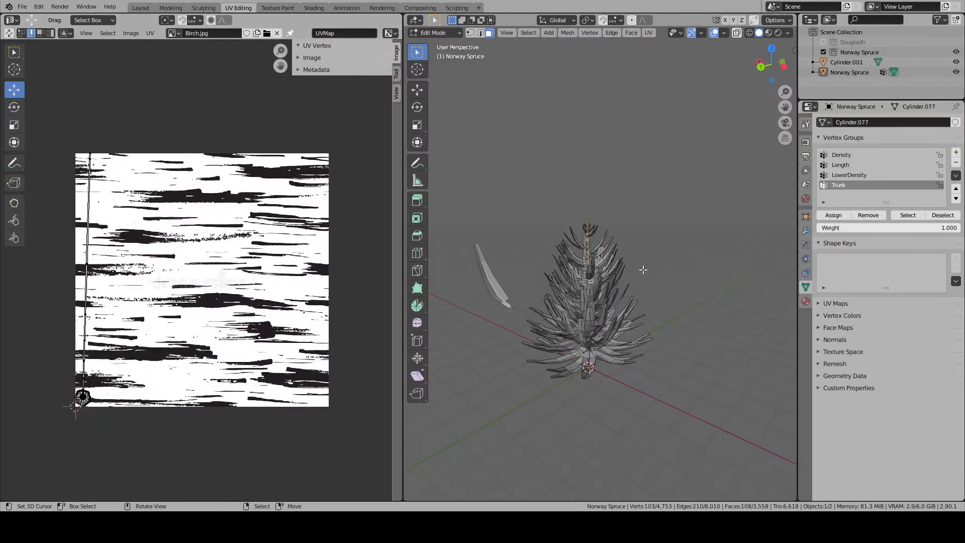
key("KP_Decimal")
- Try Smart UV Project on the trunk with an angle limit of 66
key("u")
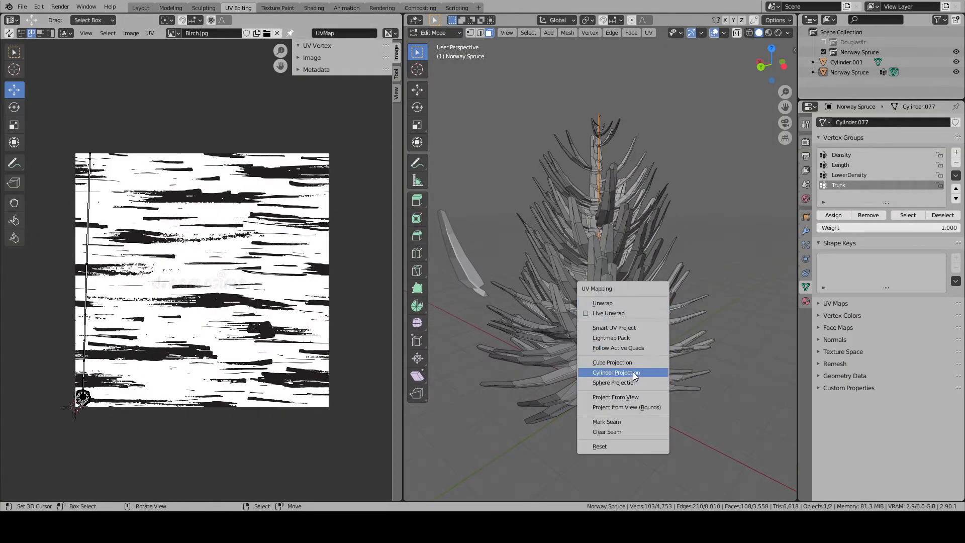
left_click(613, 327)
left_click(614, 411)
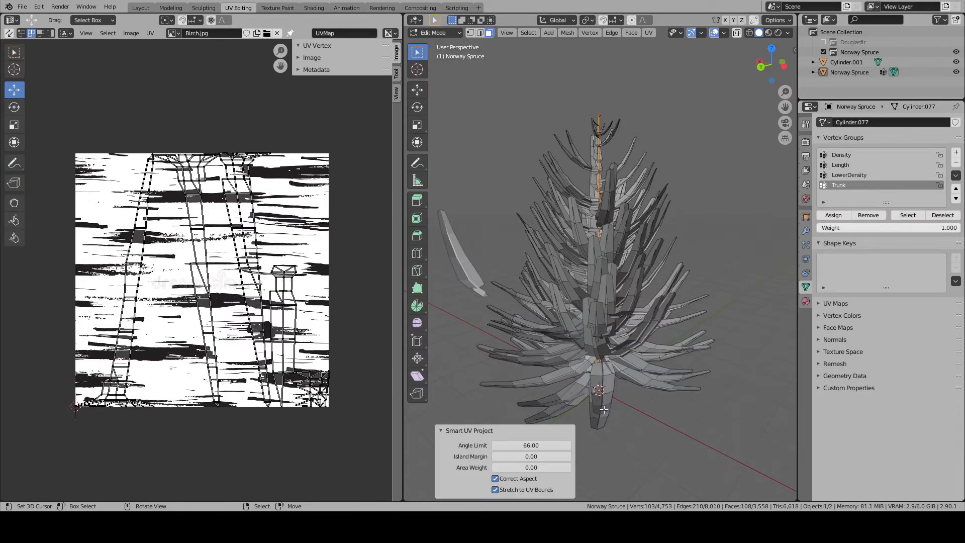
- Map the trunk with a Cylinder Projection and frame the resulting UV layout
key("u")
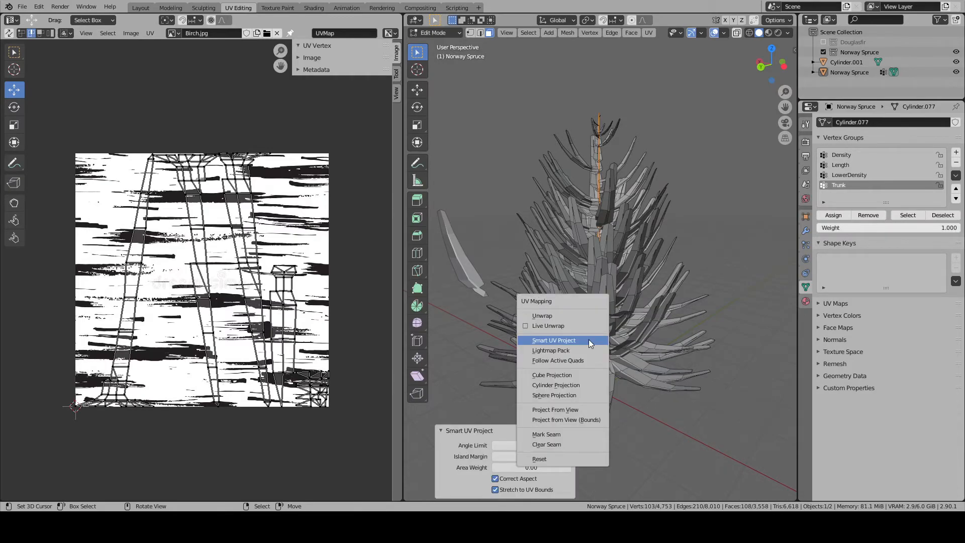
left_click(555, 385)
key("Home")
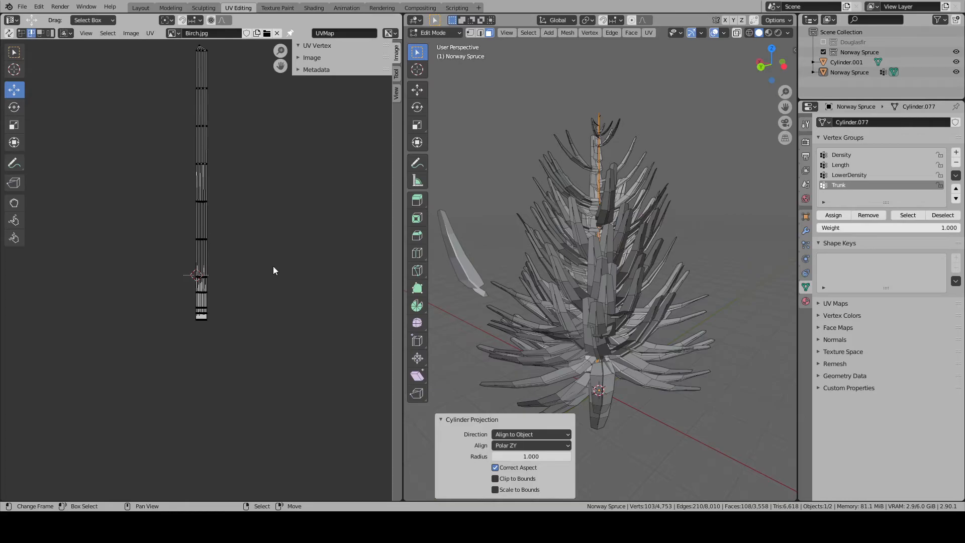
- Scale all trunk UVs along X and pack the islands into the image bounds
key("a")
scroll(273, 266, "down", 2)
scroll(276, 267, "up", 3)
key("s")
key("x")
left_click(287, 250)
left_click(150, 33)
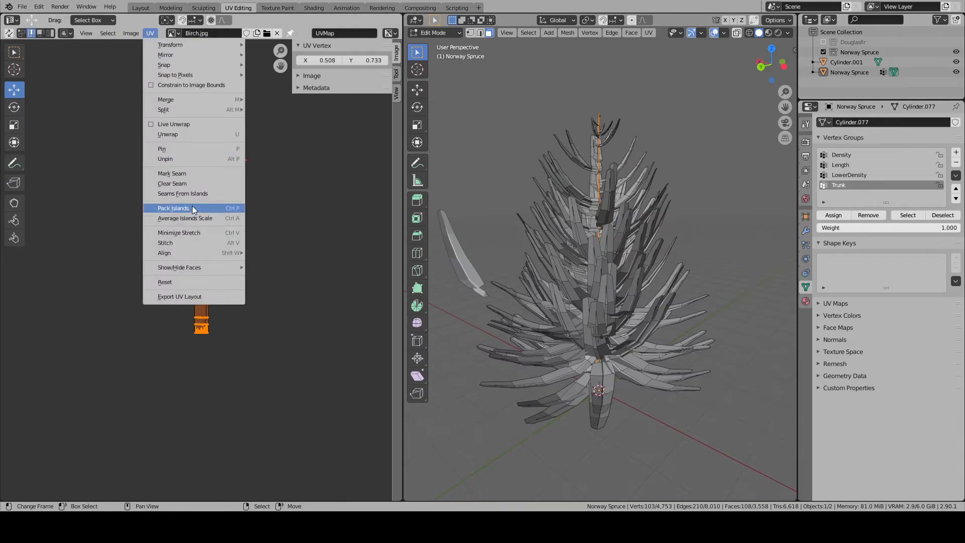
left_click(198, 209)
key("Home")
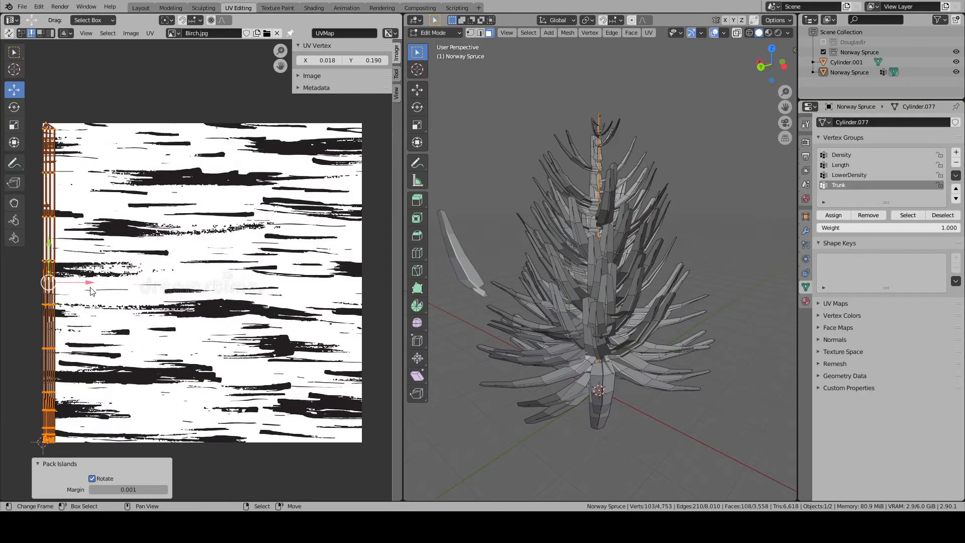
- Move the whole trunk UV layout to the image's horizontal centre by setting its X position to 0.5
key("a")
right_click(56, 283)
key("a")
key("a")
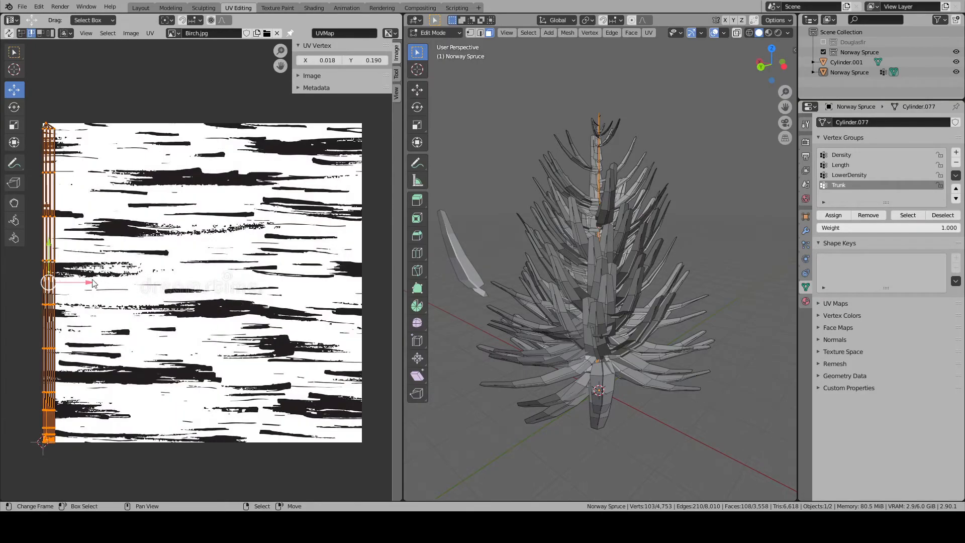
left_click_drag(70, 283, 211, 283)
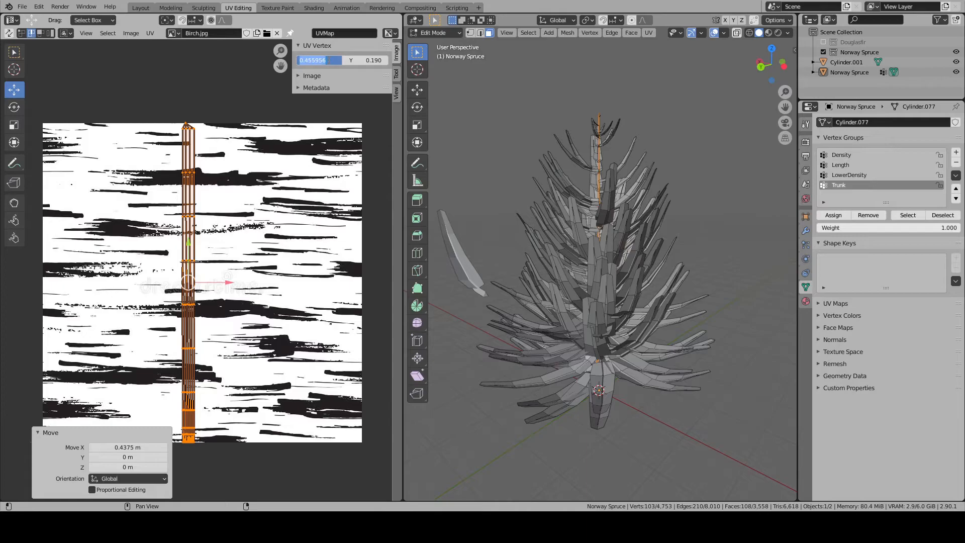
type("0")
key("Return")
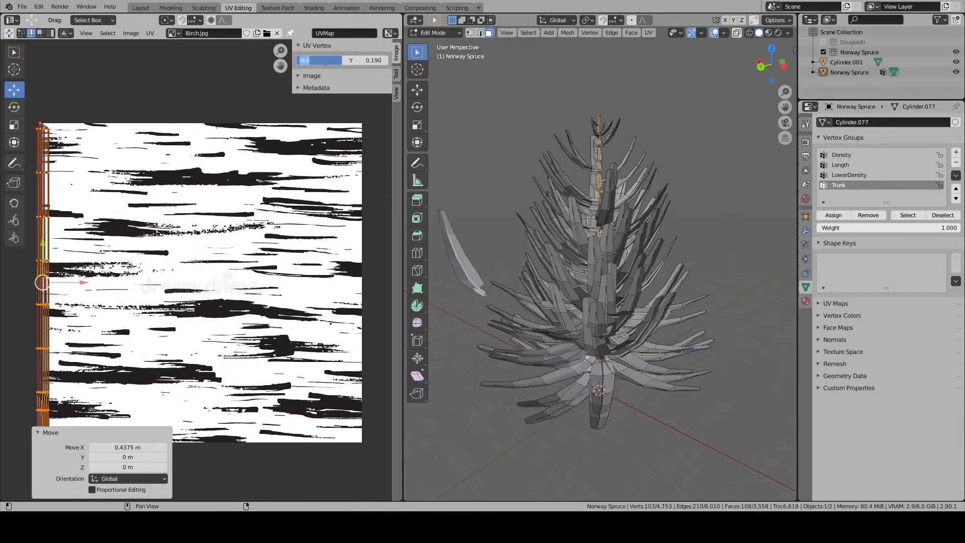
type("0.5")
key("Return")
- Scale the trunk UVs along X by about 27.37 so they span the full width of the image
key("s")
key("x")
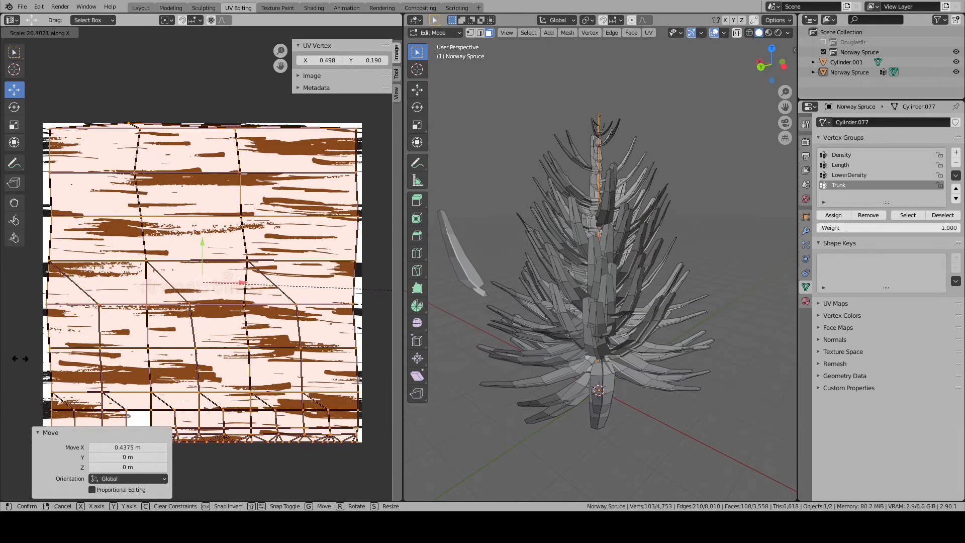
left_click(83, 358)
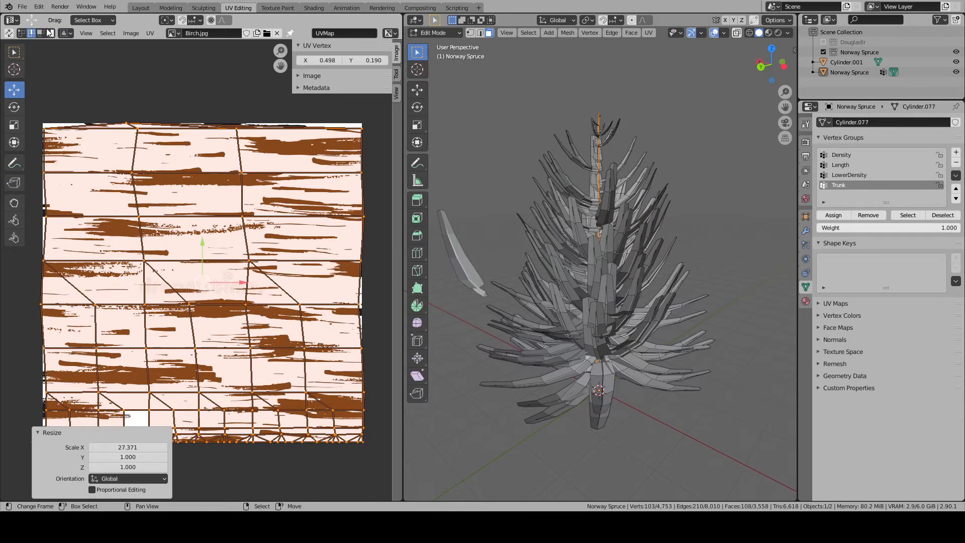
- Clear the UV selection and select the vertical border edges along both sides of the trunk layout
key("alt+a")
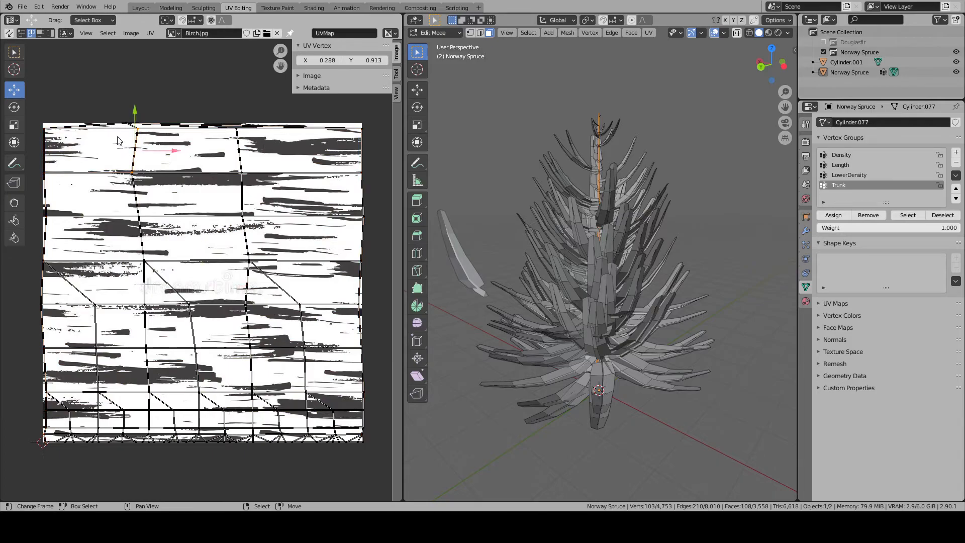
right_click(122, 105, "shift")
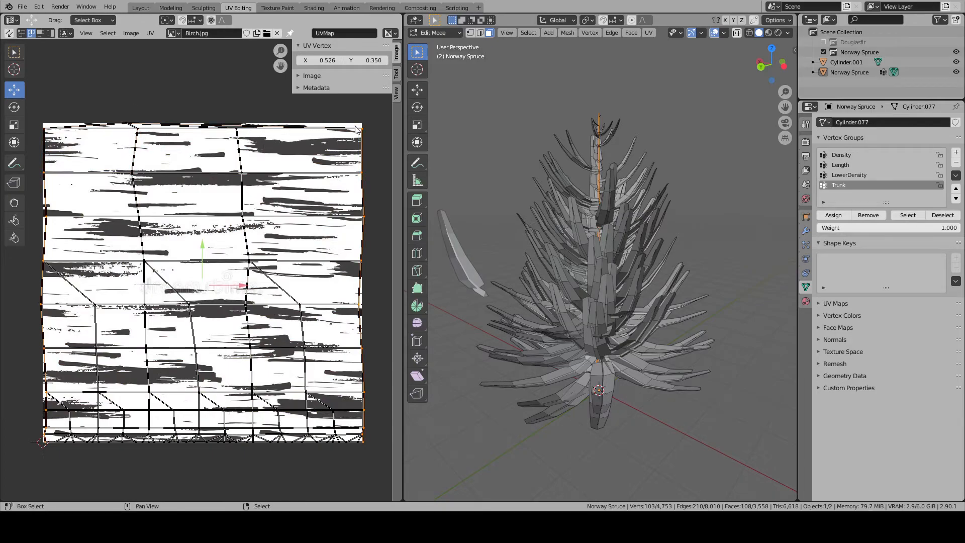
right_click(370, 122, "shift")
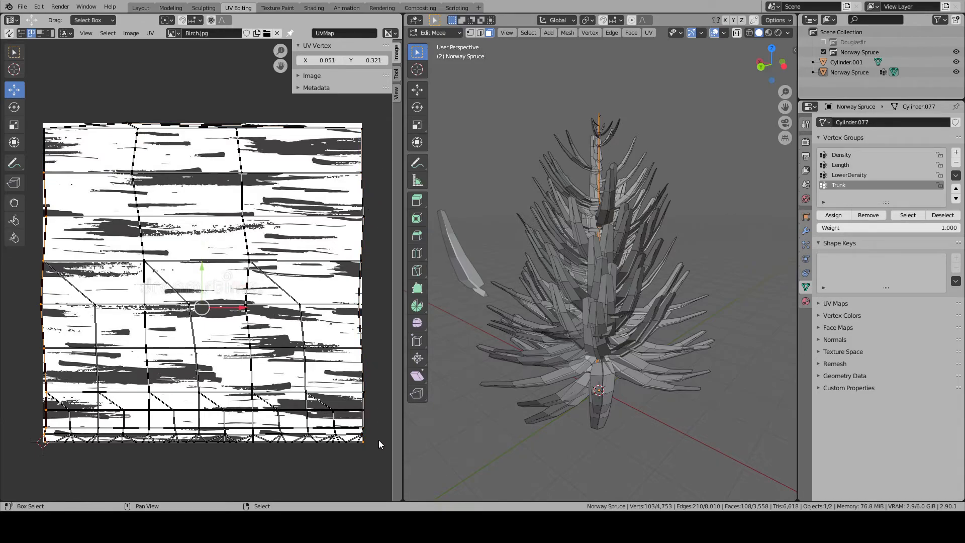
- Straighten the UV vertices on the left edge of the trunk layout by scaling them to 0 along X
key("s")
key("x")
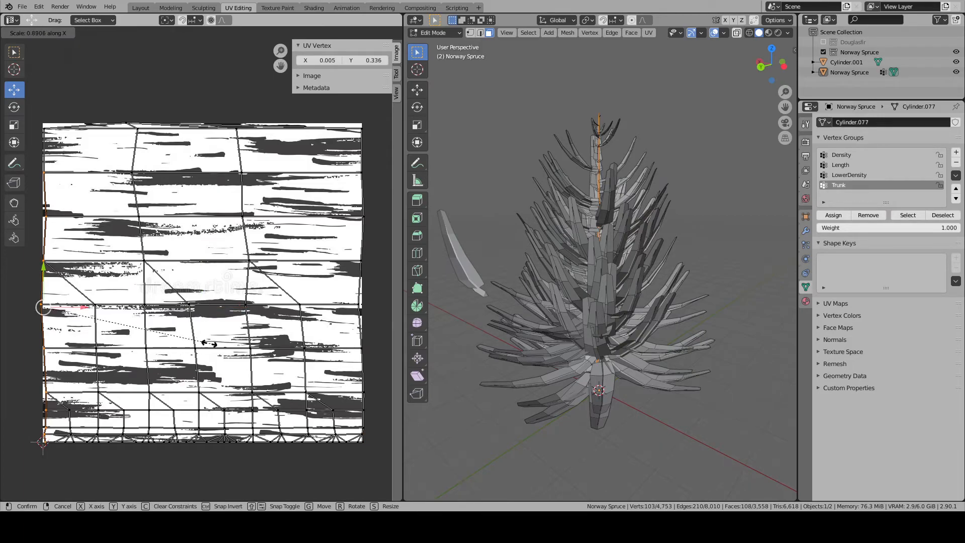
left_click(119, 324)
key("s")
key("x")
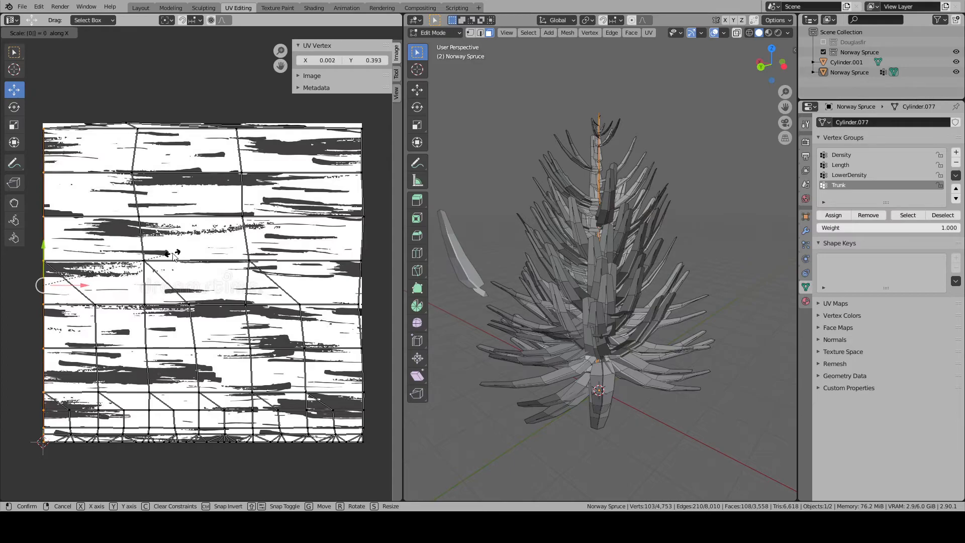
key("Return")
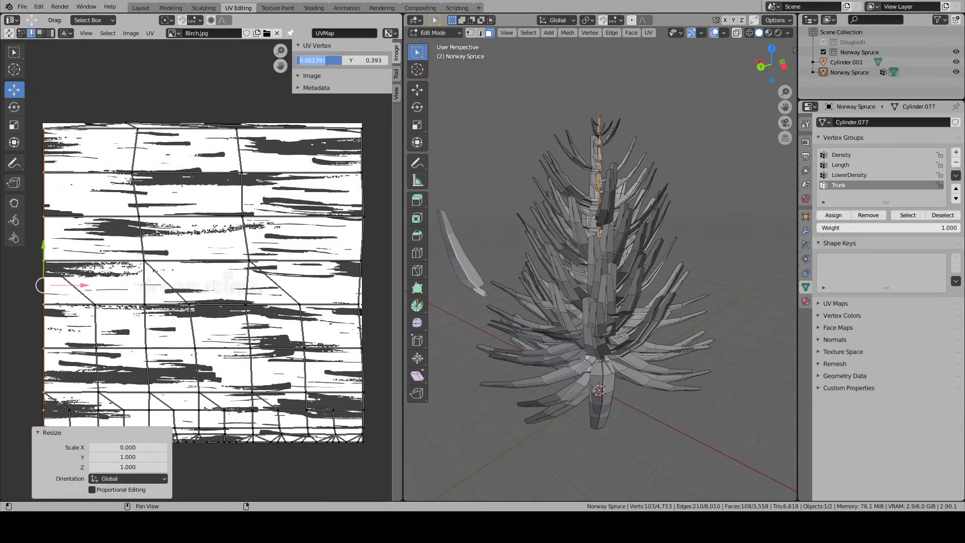
key("a")
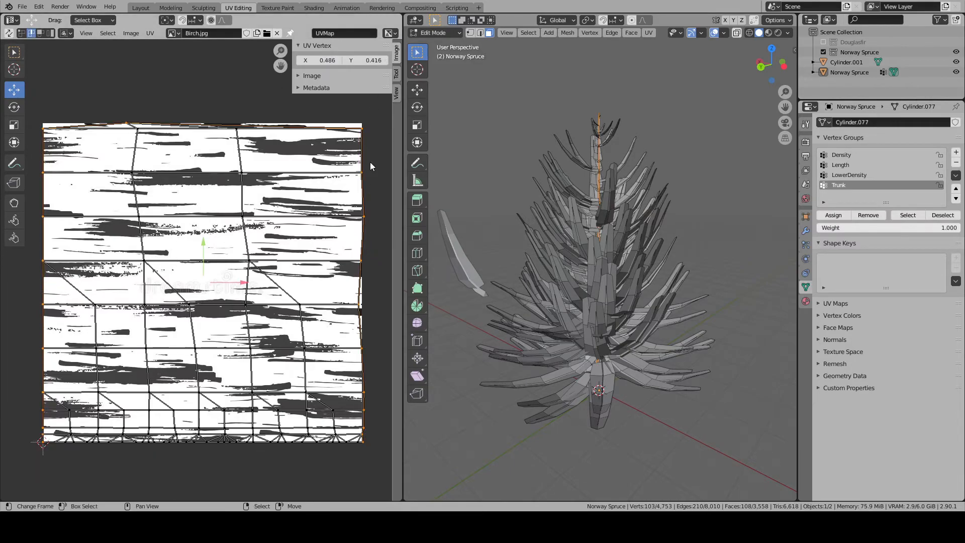
- Straighten the UV vertices on the right edge of the trunk layout by scaling them to 0 along X, and clear the selection
left_click_drag(371, 197, 362, 290, "shift")
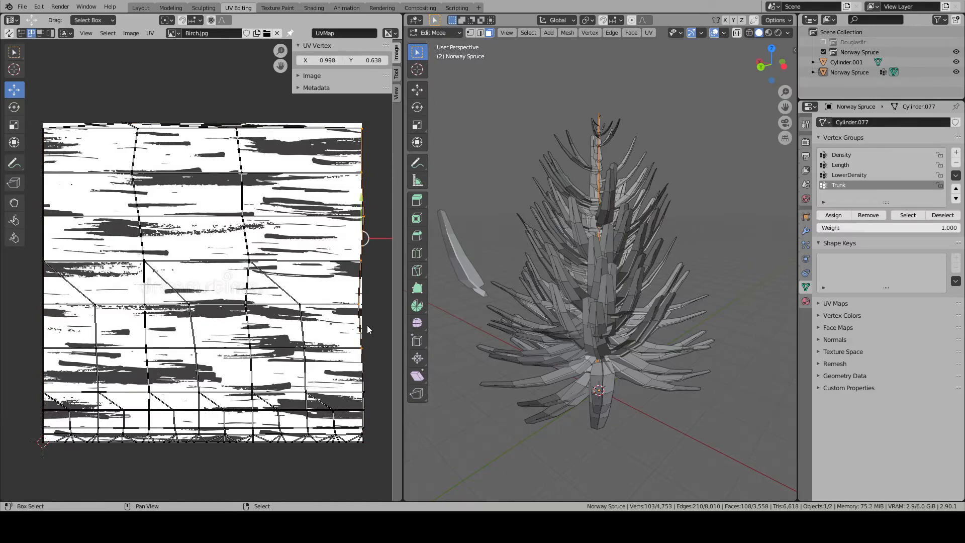
left_click(369, 433, "shift")
key("s")
key("x")
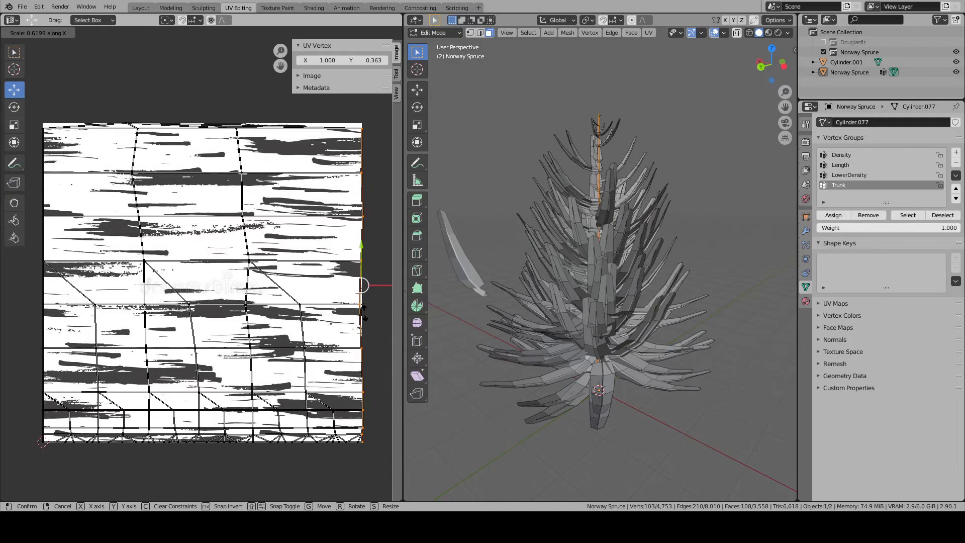
key("0")
key("Return")
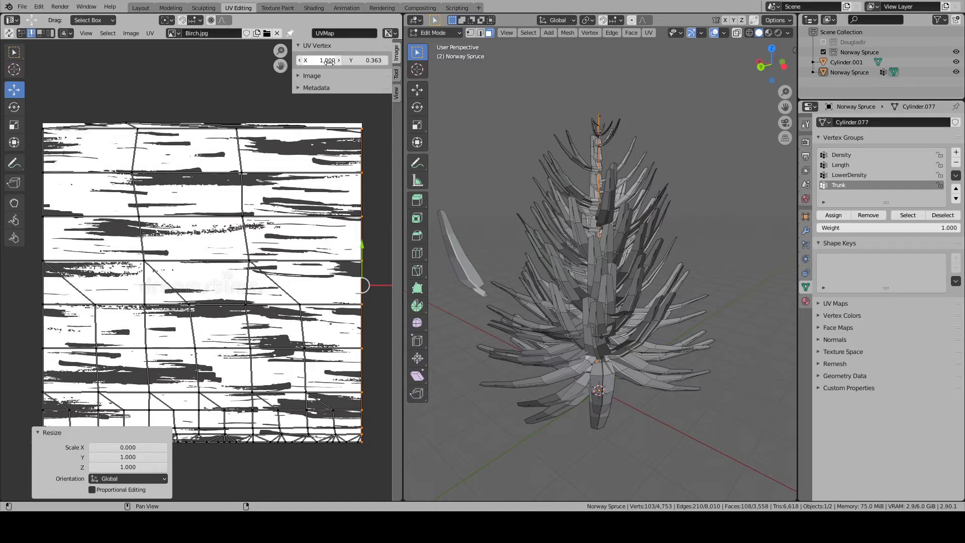
scroll(339, 228, "down", 1)
key("alt+a")
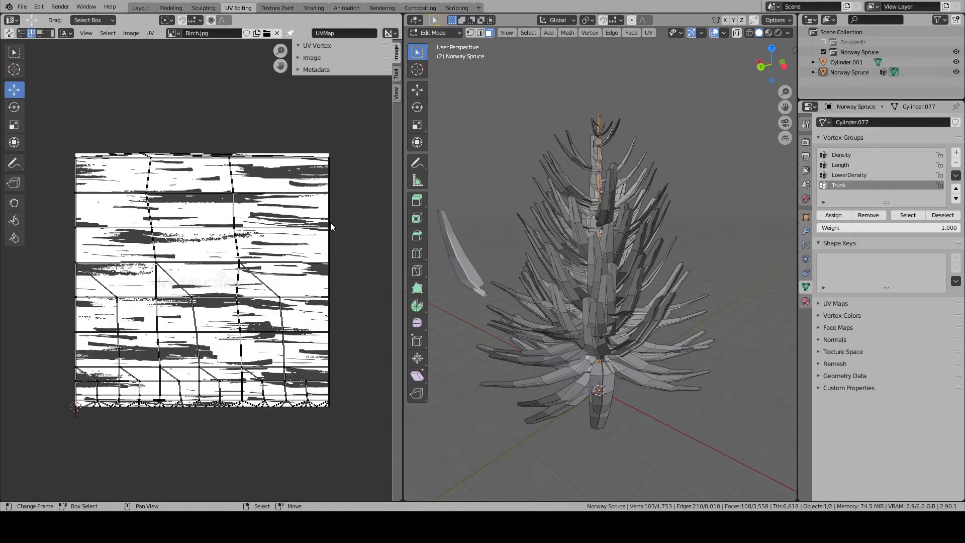
scroll(277, 211, "up", 1)
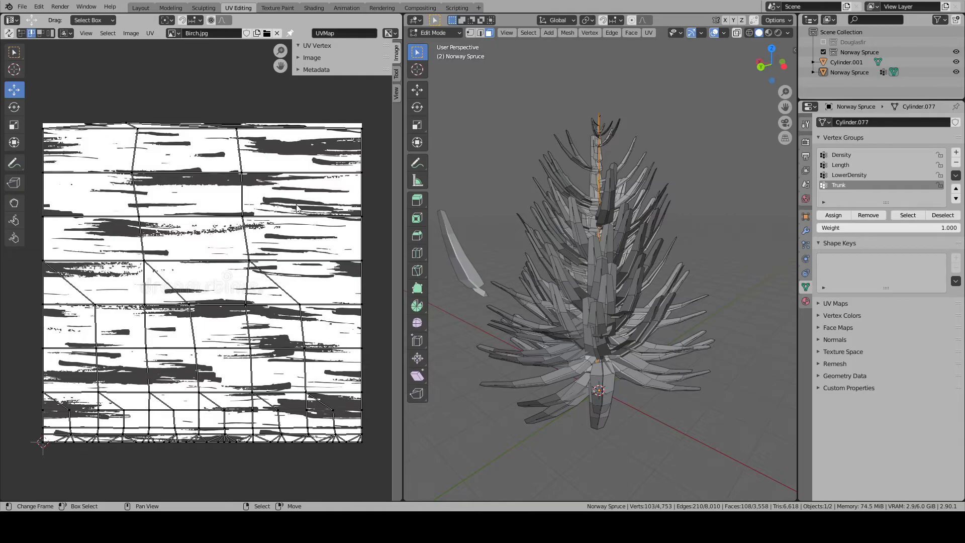
- Return to the Layout workspace and delete the two lowest branches that cross at the trunk in the spruce mesh
left_click(145, 8)
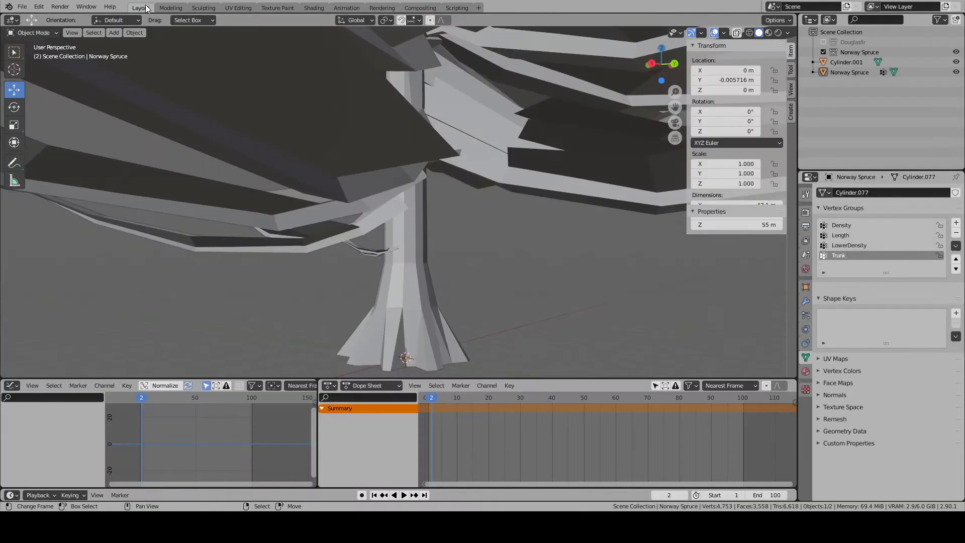
key("Tab")
key("Tab")
middle_click_drag(429, 246, 558, 199)
key("Tab")
scroll(401, 211, "up", 4)
key("alt+a")
key("l")
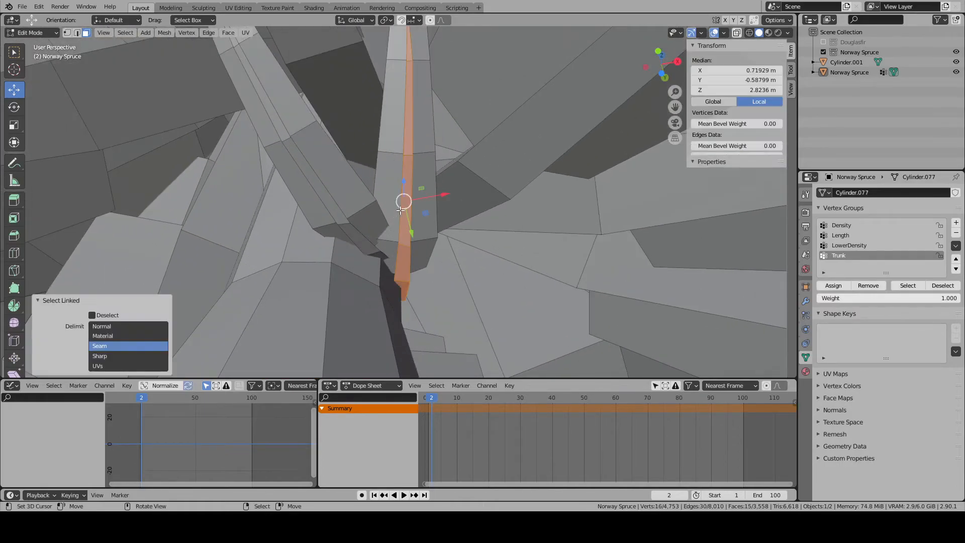
key("l")
key("l")
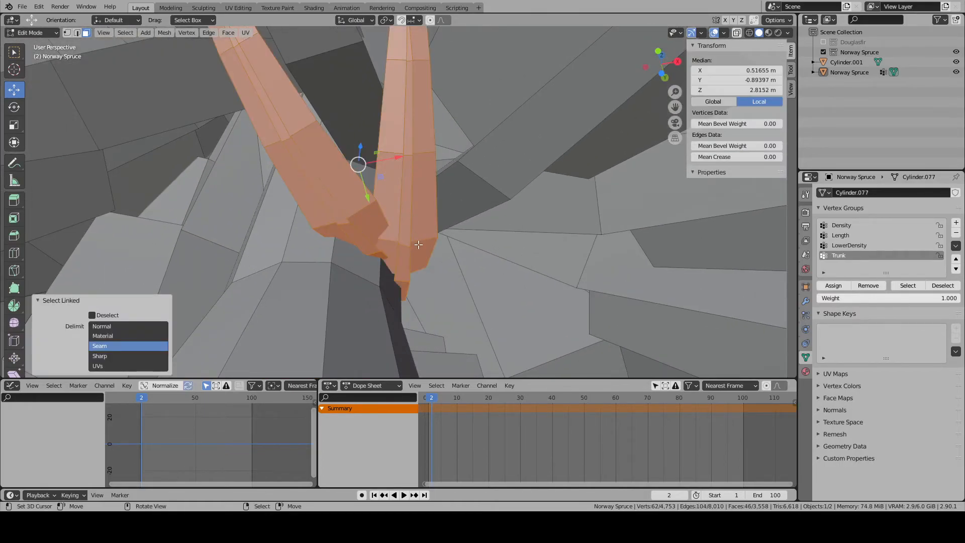
key("x")
left_click(400, 187)
- Inspect the lowest branches around the trunk from several sides, selecting linked pieces to check how they attach
middle_click_drag(402, 189, 437, 218)
scroll(390, 254, "down", 5)
scroll(478, 216, "up", 6)
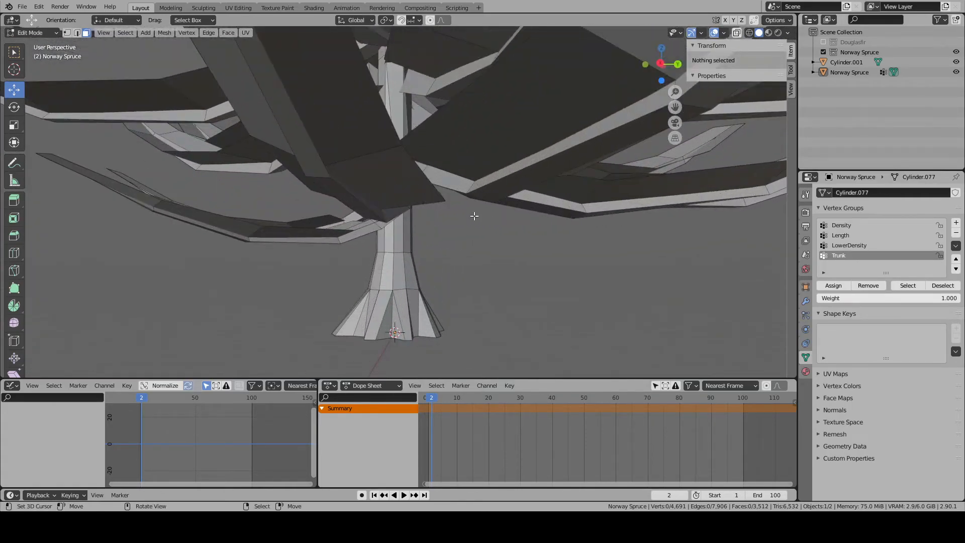
middle_click_drag(347, 262, 267, 236)
scroll(266, 237, "up", 1)
key("l")
key("l")
key("l")
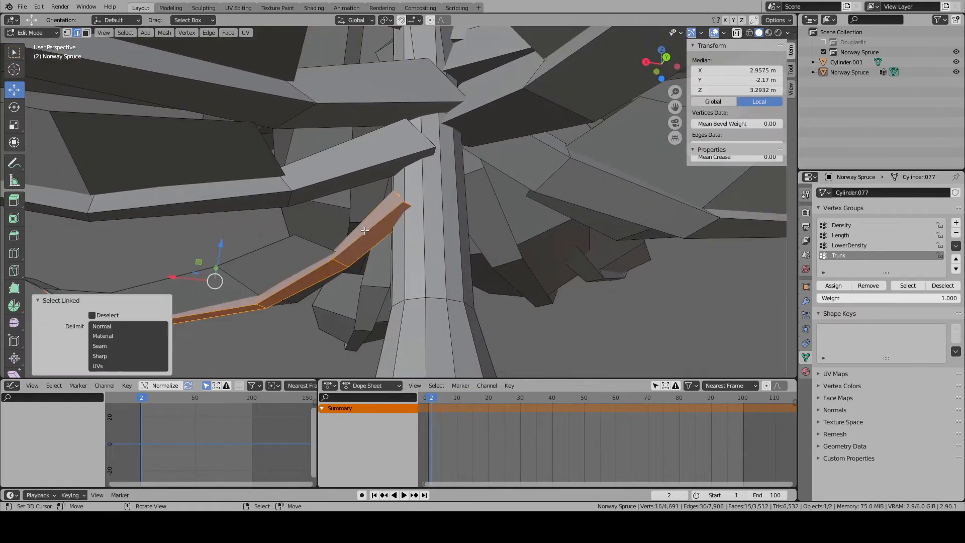
key("l")
middle_click_drag(344, 187, 278, 192)
left_click_drag(287, 290, 294, 291)
middle_click_drag(302, 290, 389, 267)
left_click_drag(36, 235, 45, 237)
middle_click_drag(301, 272, 385, 280)
key("alt+a")
key("l")
left_click_drag(501, 292, 468, 294)
middle_click_drag(468, 294, 389, 145)
- Select both linked parts of a low branch and rotate it 97.6° around Z with the 3D Cursor as pivot point
key("alt+a")
key("l")
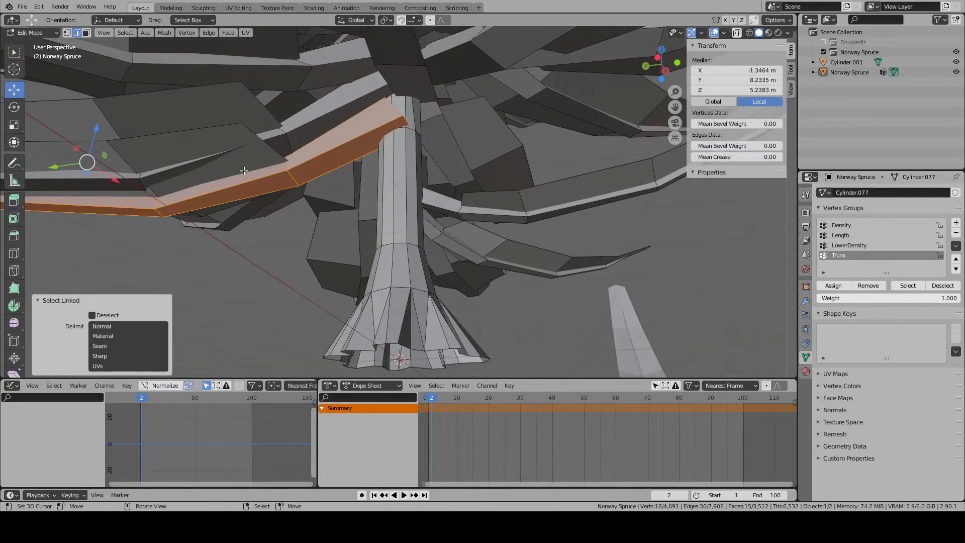
key("ctrl+z")
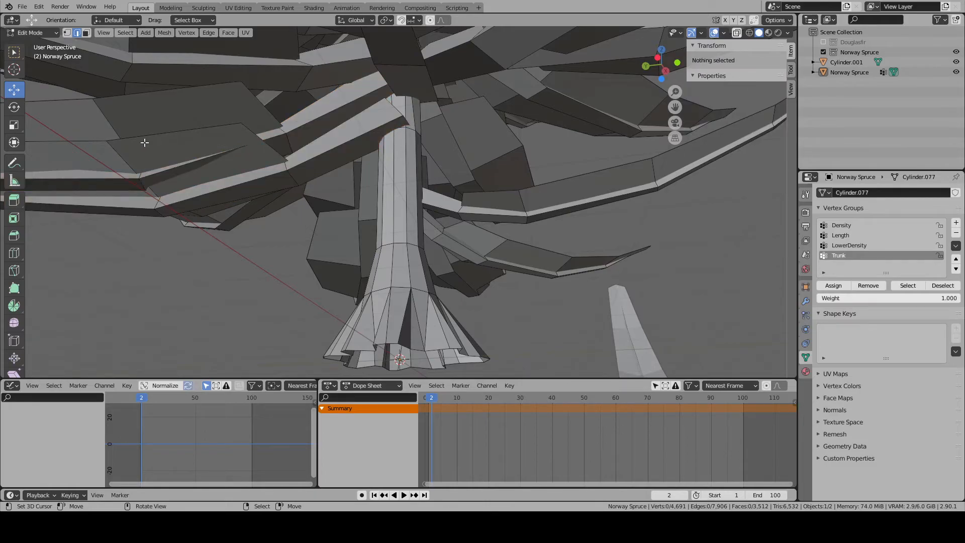
key("l")
key("l")
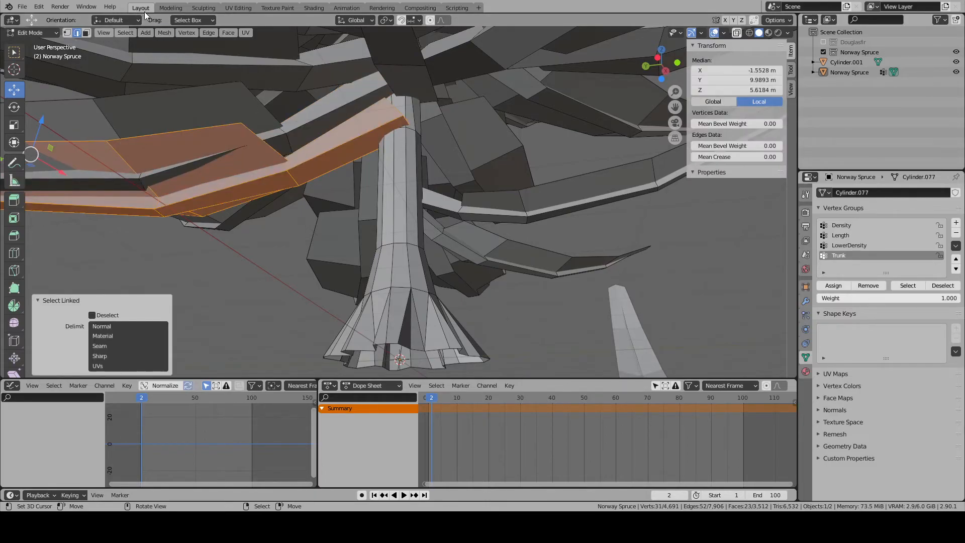
left_click(385, 20)
left_click(407, 46)
middle_click_drag(495, 190, 508, 157)
key("r")
key("z")
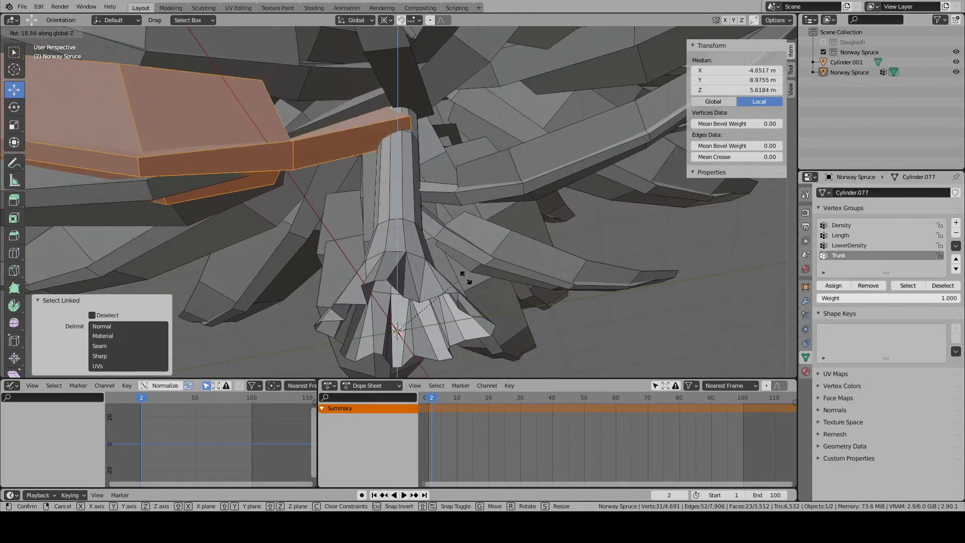
left_click(458, 275)
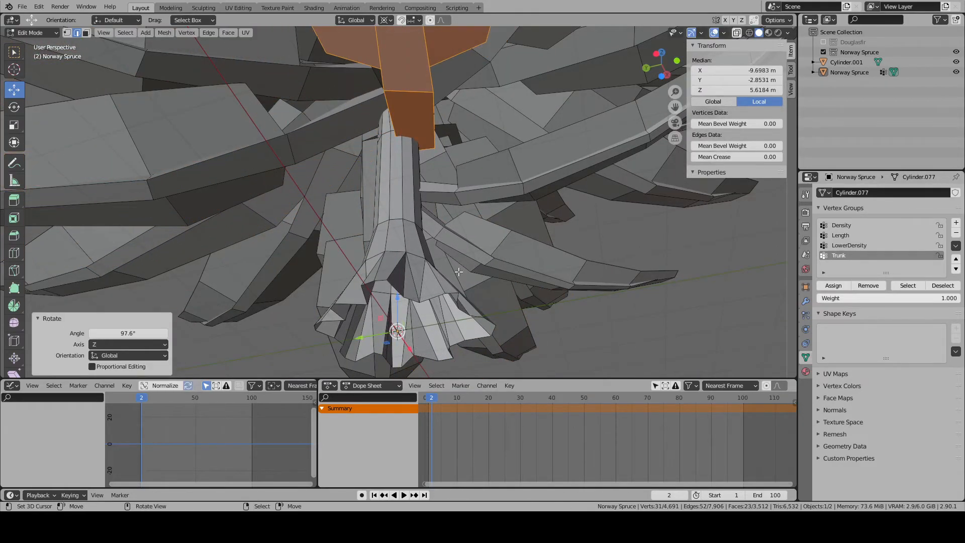
- Move the rotated branch horizontally by about -0.36 m in X and 0.39 m in Y
middle_click_drag(459, 276, 435, 245)
key("g")
key("shift+z")
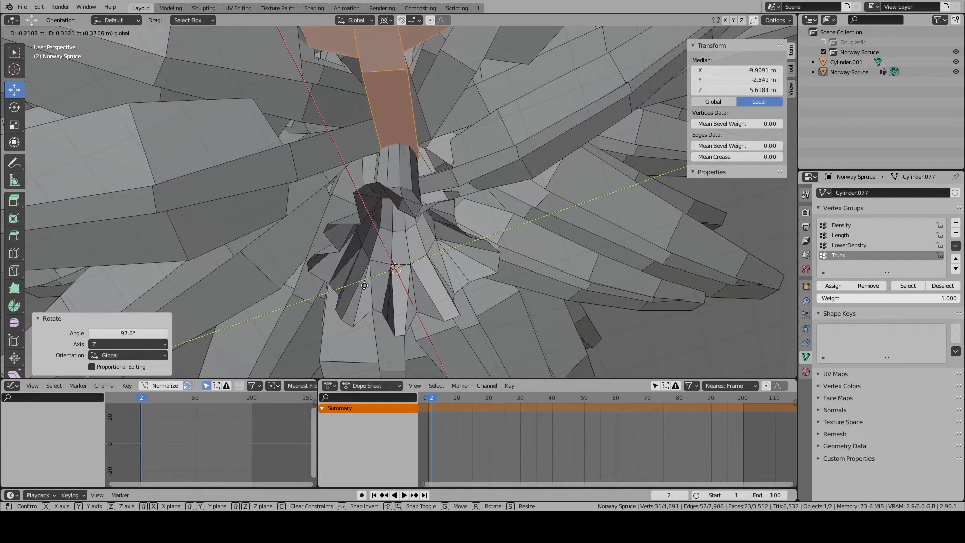
left_click(359, 280)
- Rotate the branch a further 59° around Z, fine-tune its Z rotation once more, and clear the selection
middle_click_drag(359, 280, 335, 320)
key("r")
key("z")
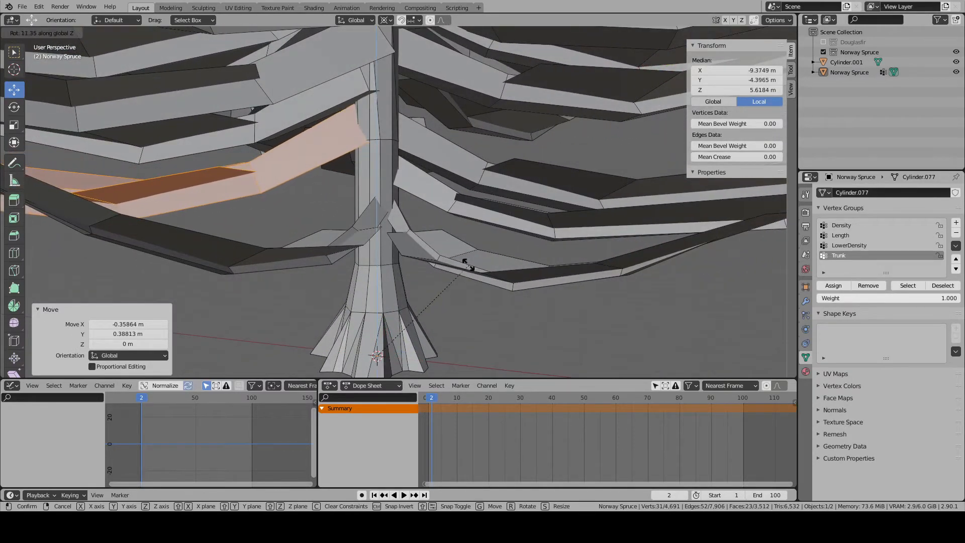
left_click(369, 186)
middle_click_drag(418, 206, 477, 221)
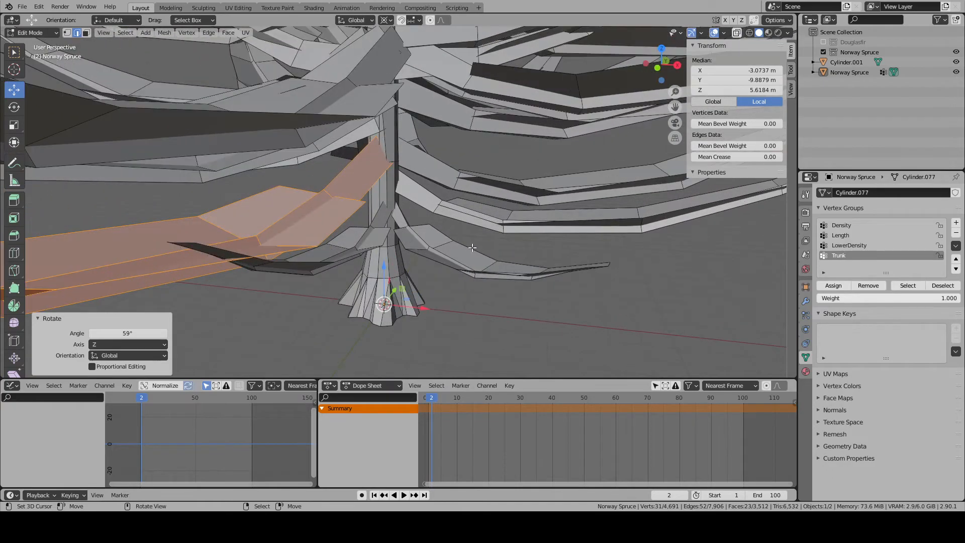
key("r")
key("z")
left_click(437, 150)
middle_click_drag(438, 149, 455, 247)
left_click_drag(408, 334, 411, 330)
key("alt+a")
- Move the whole low branch standing off the trunk about 0.5 m along Y towards the trunk
middle_click_drag(452, 329, 469, 293)
scroll(452, 287, "down", 2)
scroll(431, 280, "up", 3)
middle_click_drag(341, 93, 323, 98)
key("k")
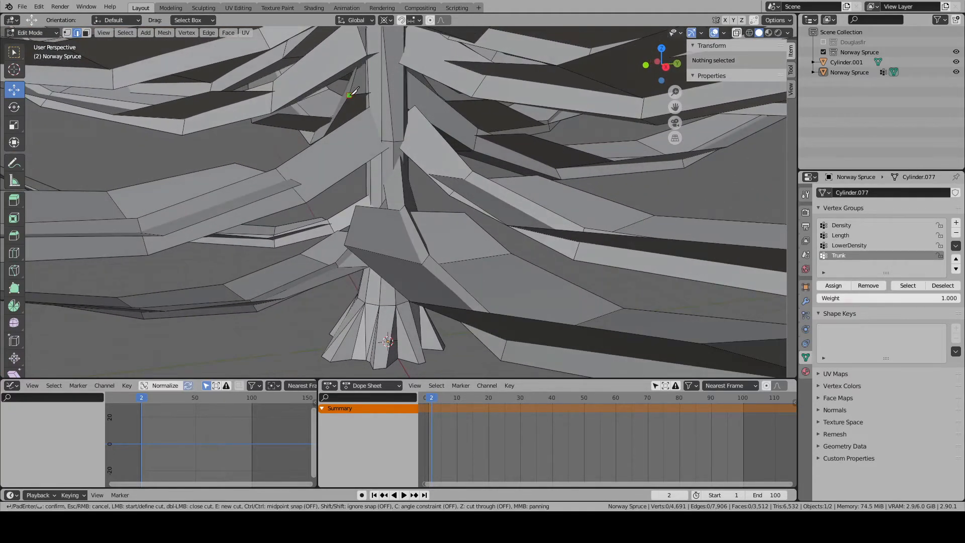
key("Escape")
key("l")
key("KP_Decimal")
scroll(586, 263, "up", 4)
middle_click_drag(586, 263, 560, 246)
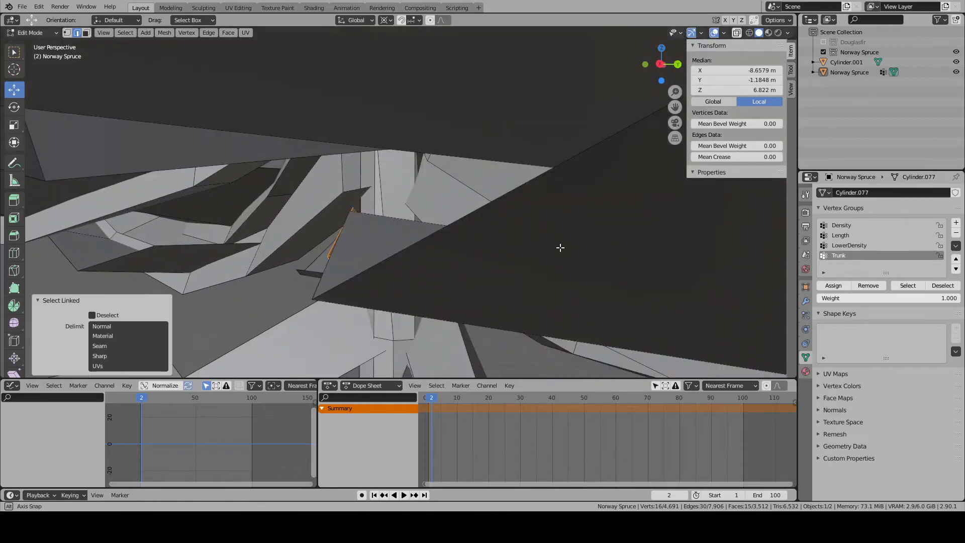
scroll(569, 246, "up", 5)
middle_click_drag(455, 198, 367, 267)
key("k")
key("Escape")
key("l")
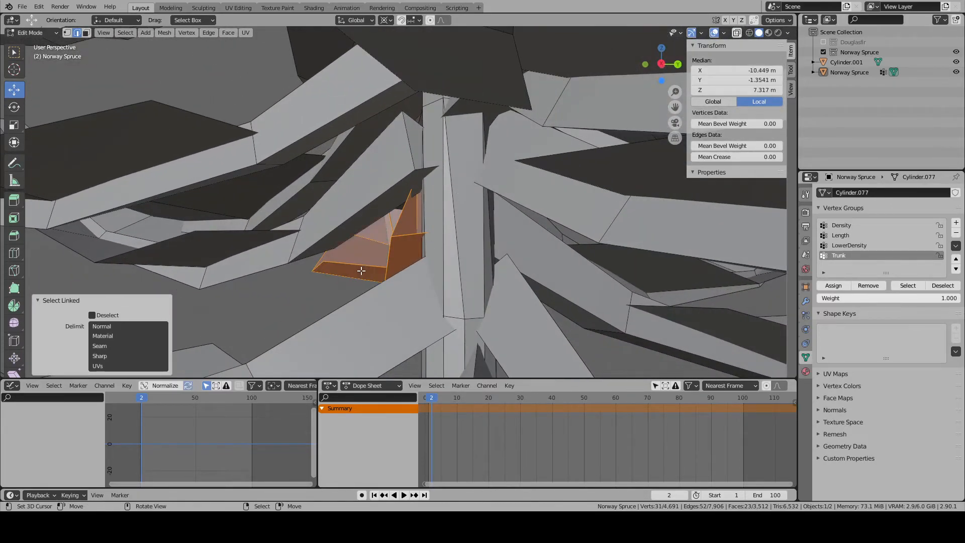
key("g")
key("z")
right_click(438, 277)
key("g")
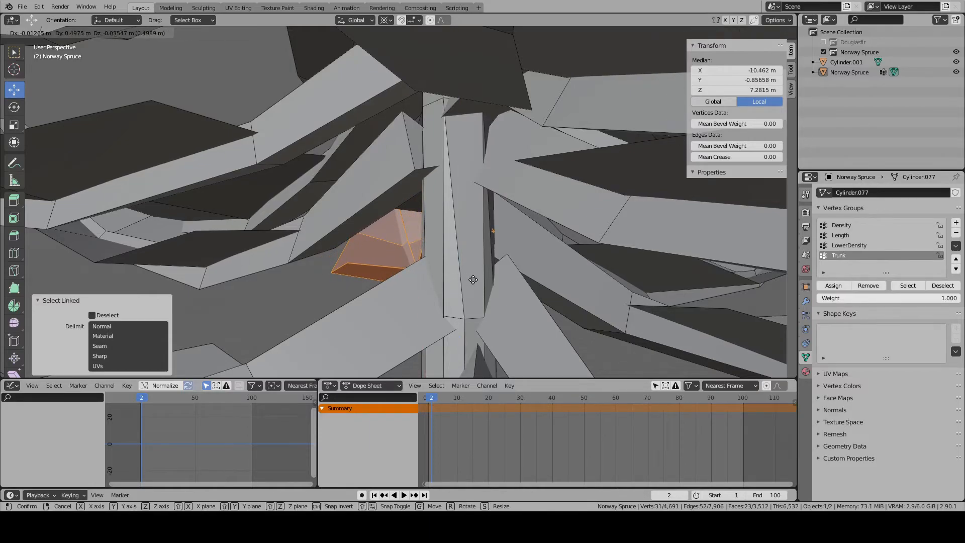
left_click(473, 279)
key("alt+a")
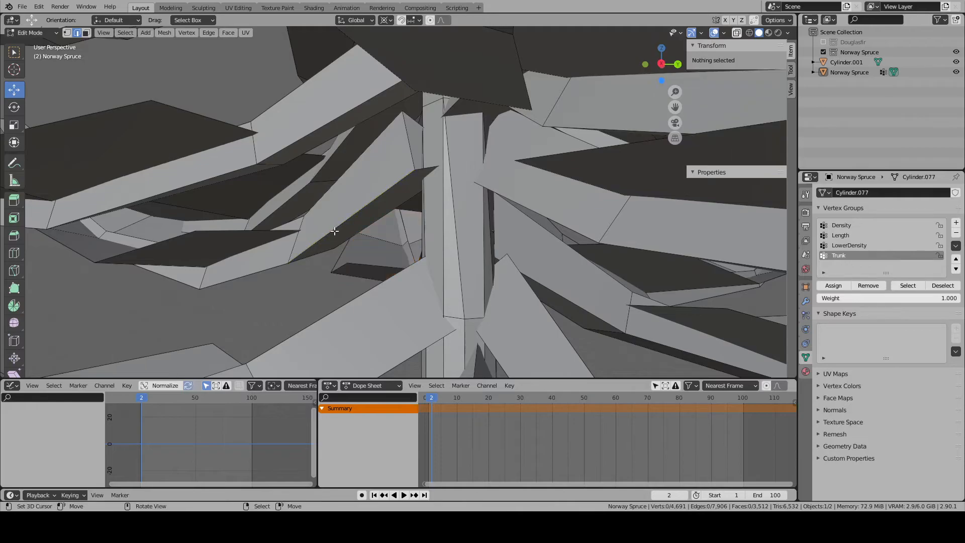
- Move the neighbouring branch with its linked parts into the trunk by about 0.43 m in Y and -0.03 m in Z
key("l")
key("l")
scroll(371, 261, "up", 2)
scroll(394, 265, "down", 1)
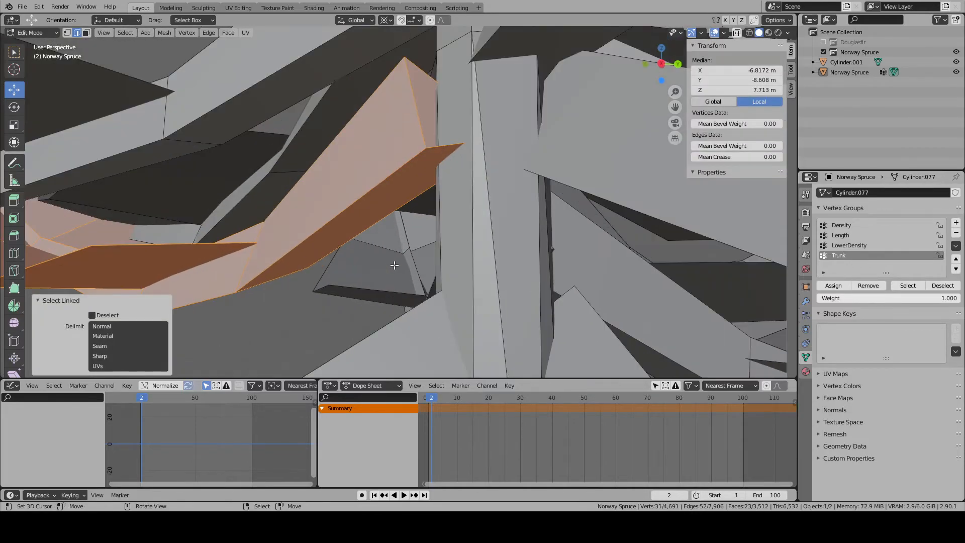
key("g")
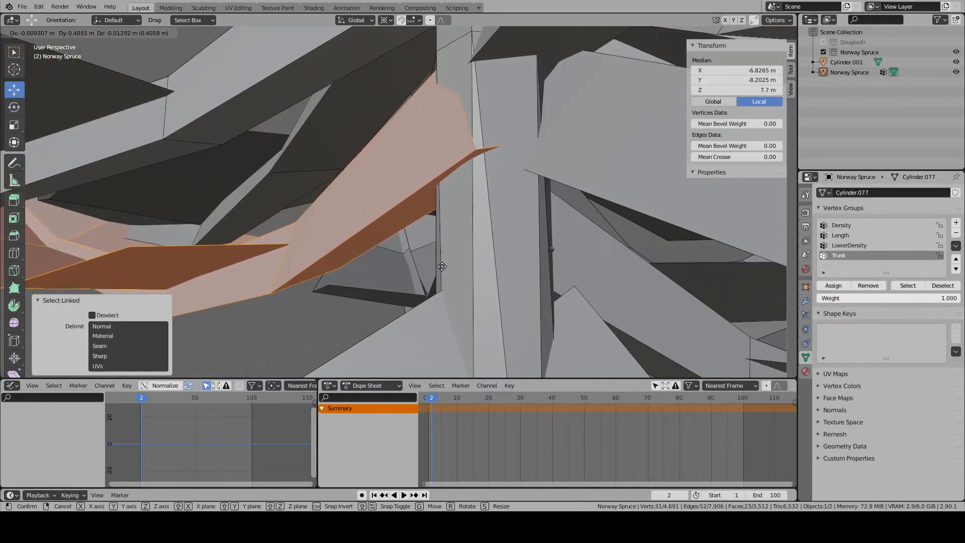
left_click(436, 255)
middle_click_drag(436, 254, 404, 249)
scroll(404, 249, "down", 6)
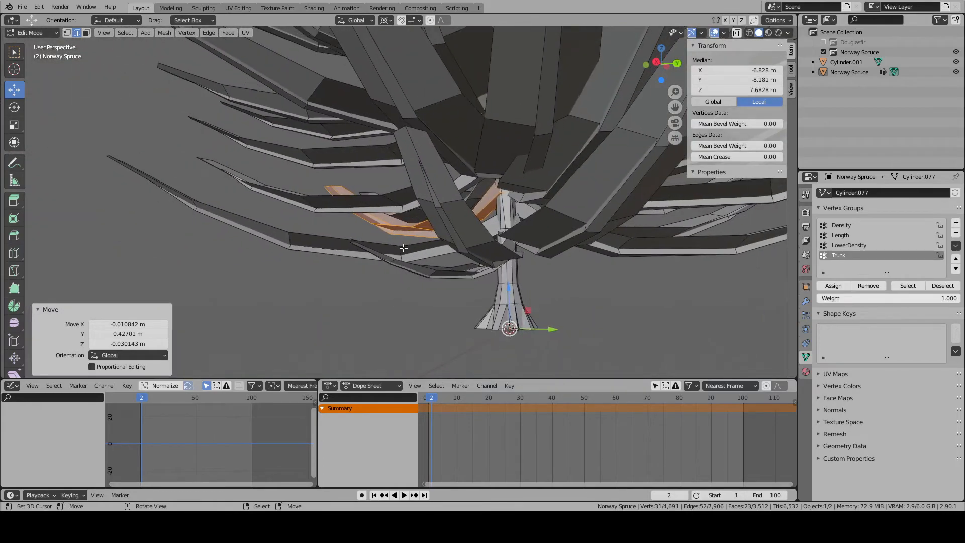
scroll(467, 292, "up", 6)
scroll(468, 292, "down", 5)
key("alt+a")
- Leave Edit Mode and delete the spare branch object Cylinder.001 standing beside the tree
middle_click_drag(463, 288, 670, 303)
scroll(510, 269, "down", 3)
scroll(418, 291, "down", 5)
key("Tab")
scroll(493, 315, "down", 4)
scroll(338, 270, "down", 3)
middle_click_drag(338, 270, 427, 166)
left_click(388, 151)
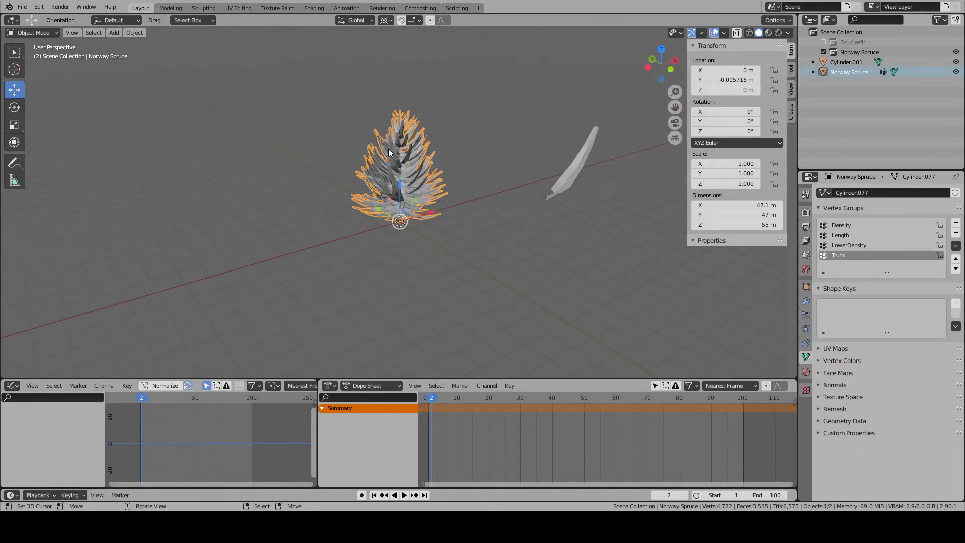
scroll(388, 148, "up", 4)
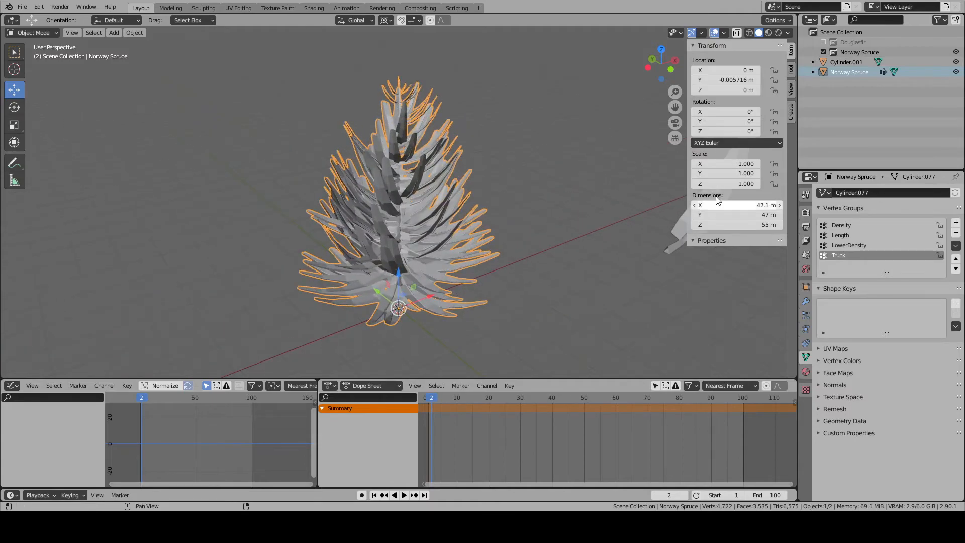
left_click(840, 62)
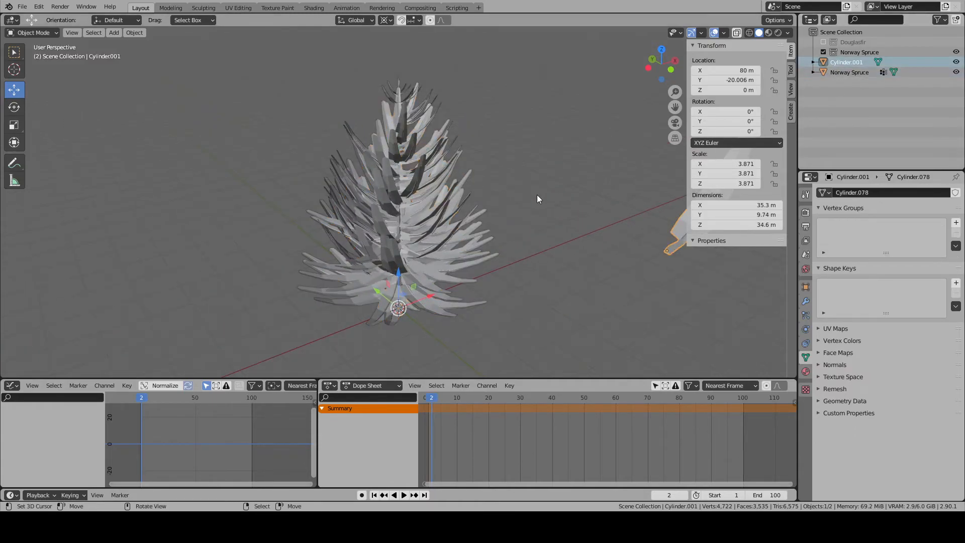
key("Delete")
- Select the spruce object and put it into the Norway Spruce collection
middle_click_drag(472, 276, 451, 242)
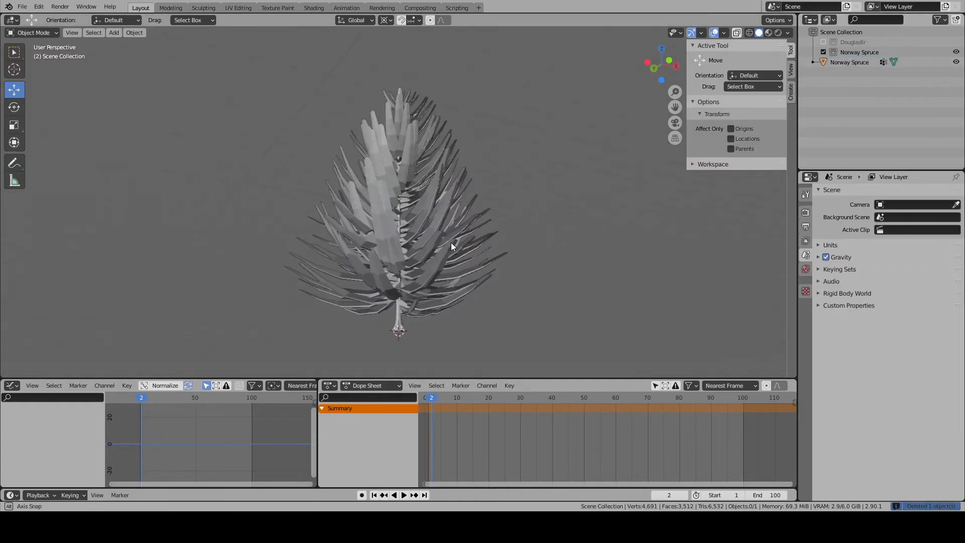
left_click(412, 321)
middle_click_drag(413, 320, 415, 252, "shift")
left_click_drag(825, 60, 832, 53)
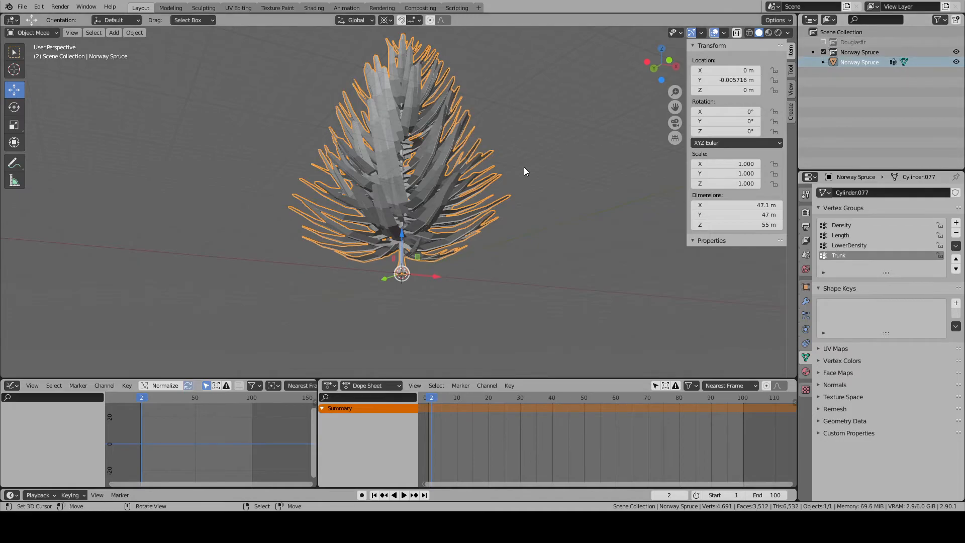
- Copy the treebones armature from the Douglasfir collection and place the copy in the Norway Spruce collection
middle_click_drag(524, 167, 491, 205)
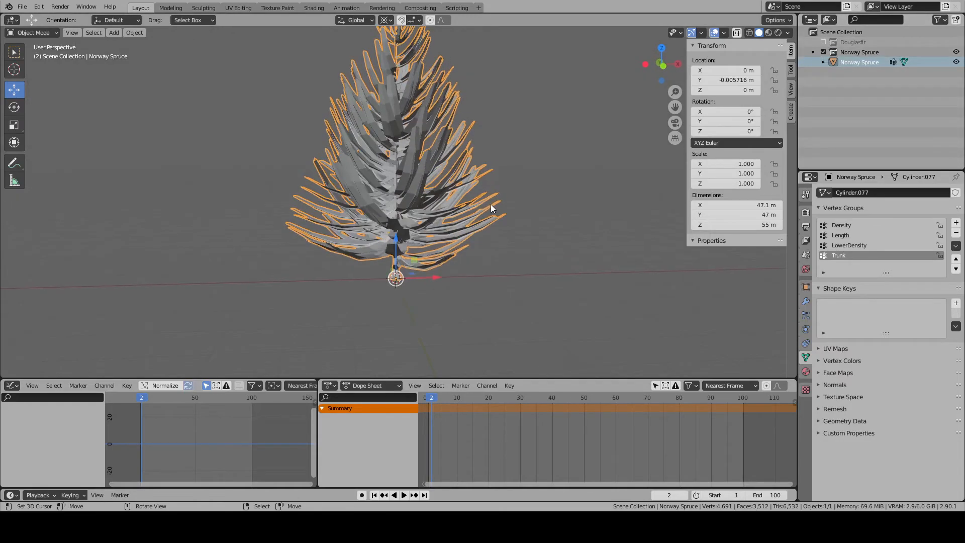
left_click(824, 42)
left_click(854, 62)
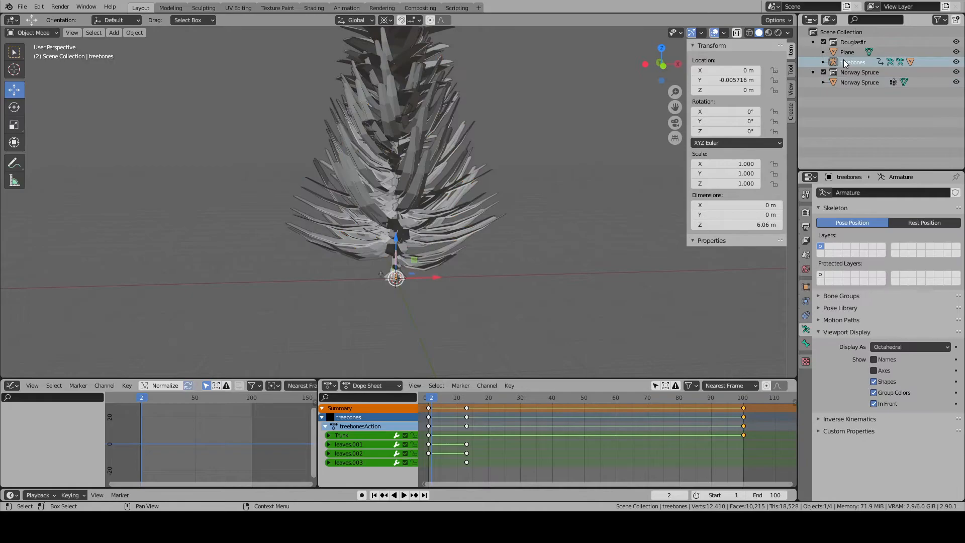
key("ctrl+c")
key("ctrl+v")
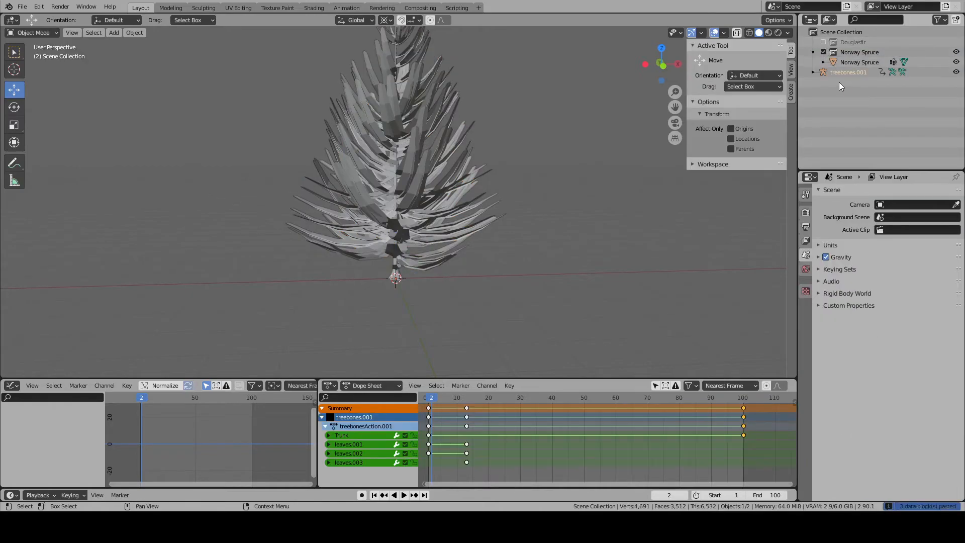
left_click_drag(830, 73, 847, 60)
scroll(454, 252, "up", 4)
scroll(453, 252, "up", 5)
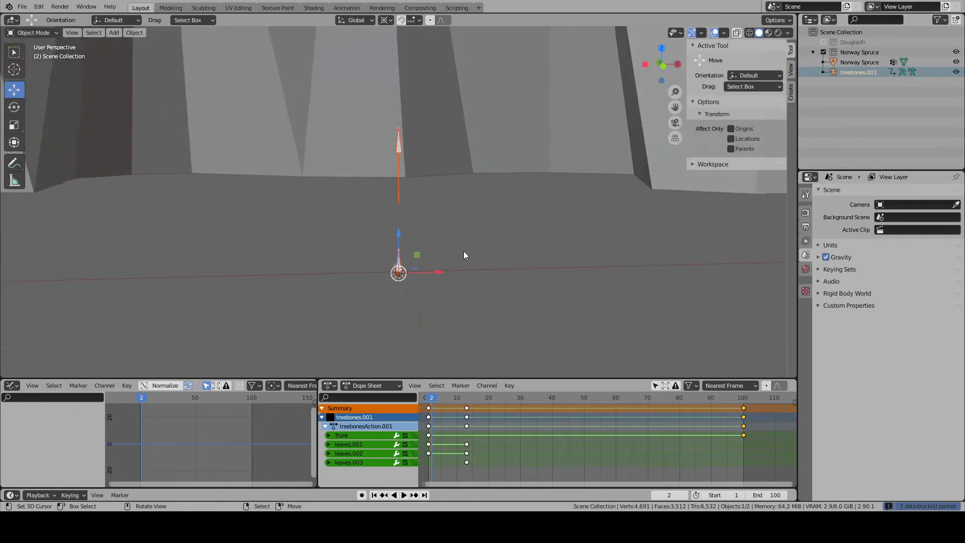
- Play the armature animation briefly and set the current frame back to 1
key("space")
left_click(427, 402)
key("space")
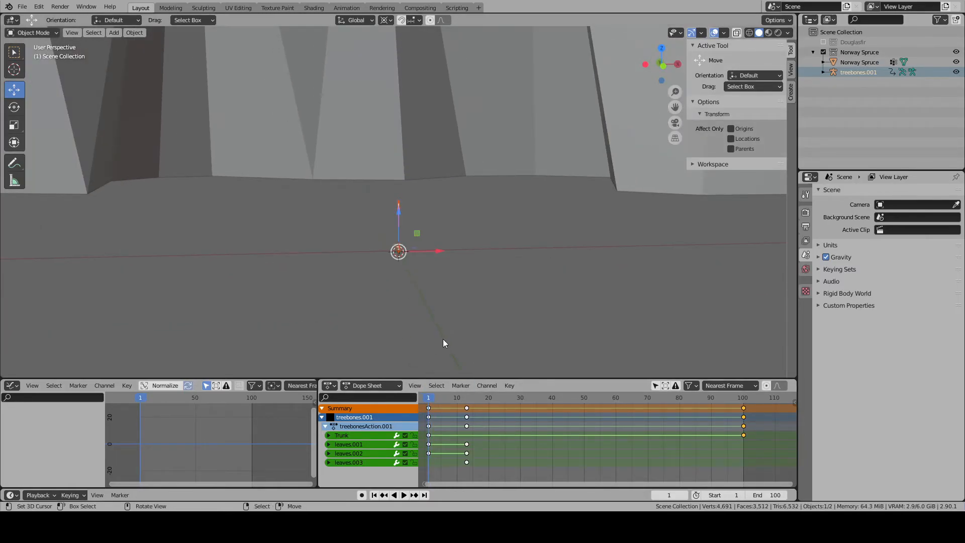
scroll(461, 178, "down", 4)
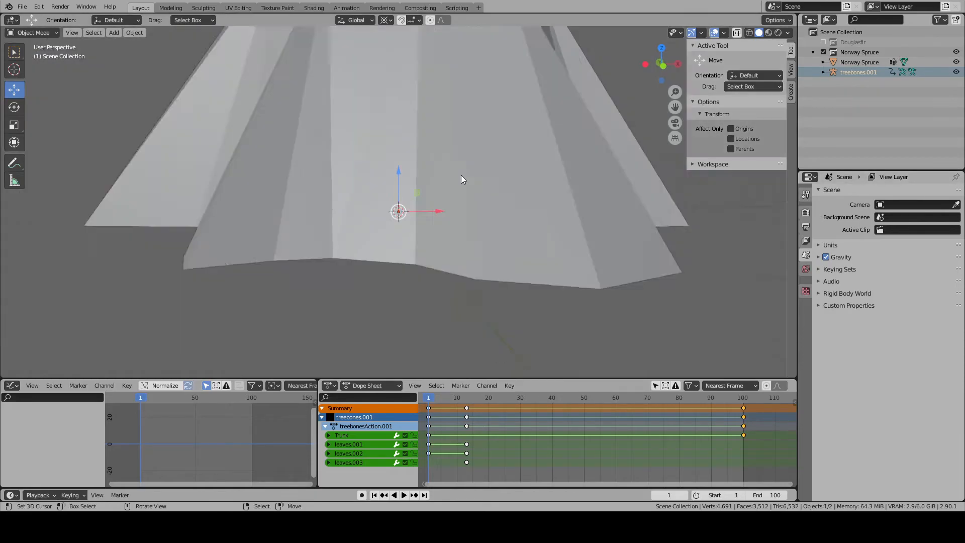
- Examine the spruce's trunk in Edit Mode by selecting its linked geometry and viewing the tree from several angles
scroll(455, 179, "down", 5)
left_click(397, 126)
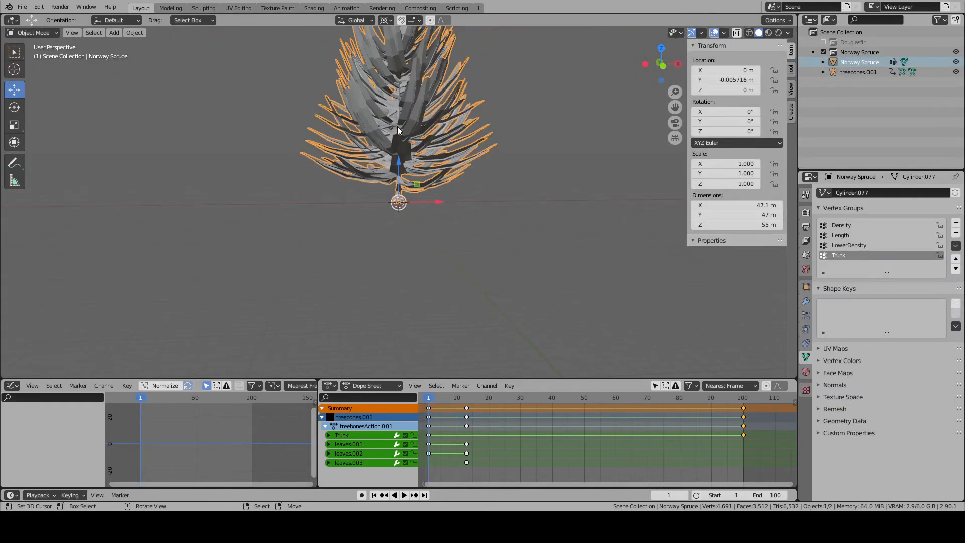
key("Tab")
key("KP_1")
key("l")
scroll(394, 185, "up", 2)
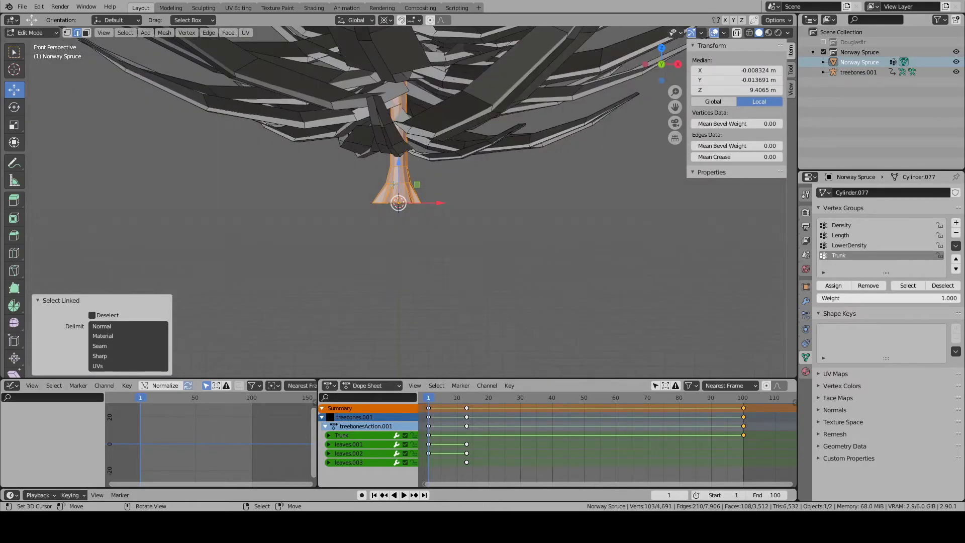
key("KP_5")
middle_click_drag(394, 185, 396, 288, "shift")
key("Tab")
scroll(378, 294, "down", 4)
middle_click_drag(479, 270, 427, 161)
- Delete the treebones.001 armature from the Norway Spruce collection
left_click(858, 72)
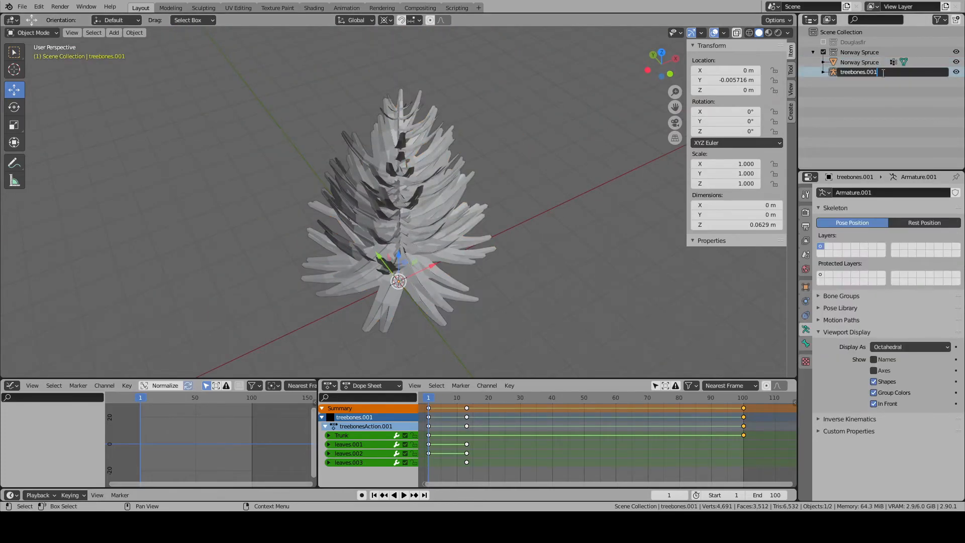
left_click(851, 64, "ctrl")
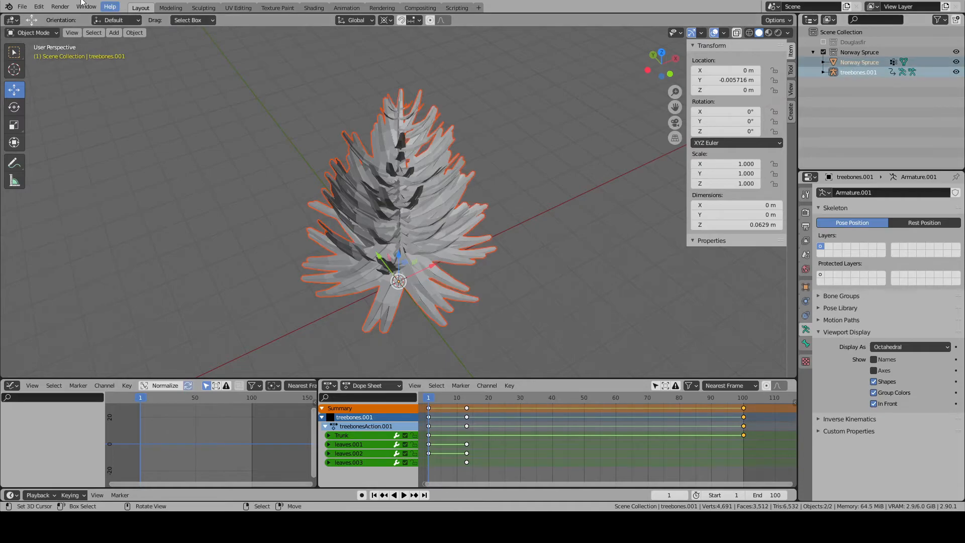
double_click(850, 71)
left_click(861, 102)
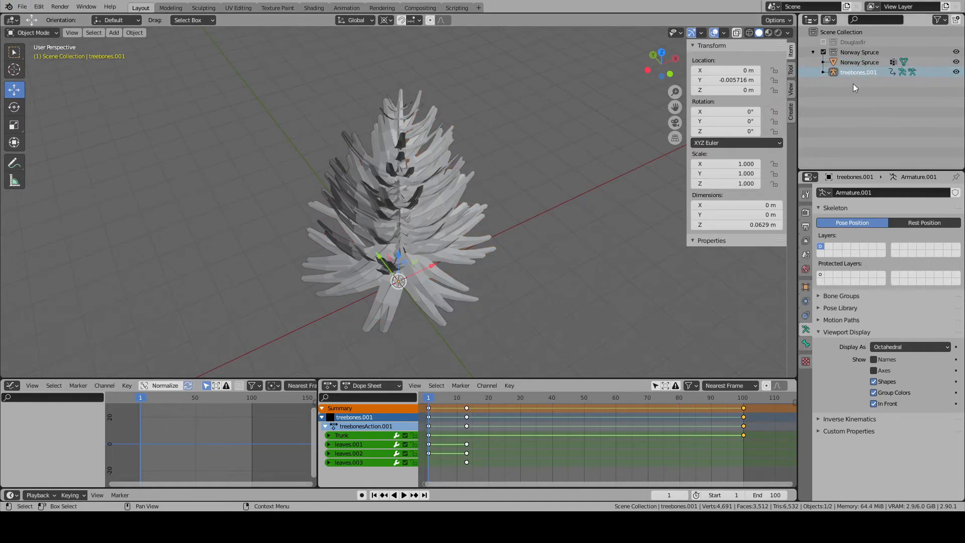
key("x")
- Enable the Douglasfir collection and rename its treebones armature to douglasfir
left_click(823, 43)
left_click(854, 62)
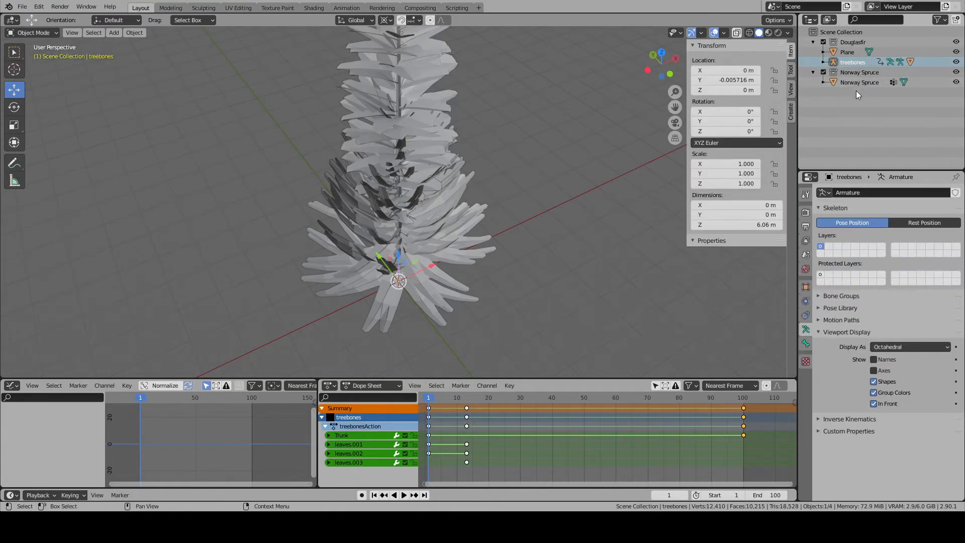
double_click(849, 62)
left_click(874, 62)
key("BackSpace")
key("BackSpace")
key("BackSpace")
key("BackSpace")
key("BackSpace")
key("BackSpace")
key("BackSpace")
key("BackSpace")
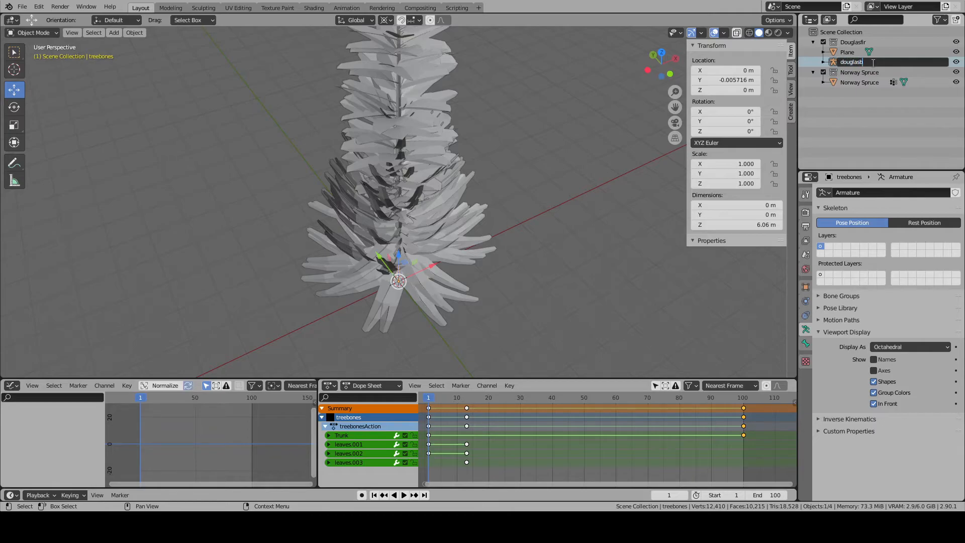
key("Return")
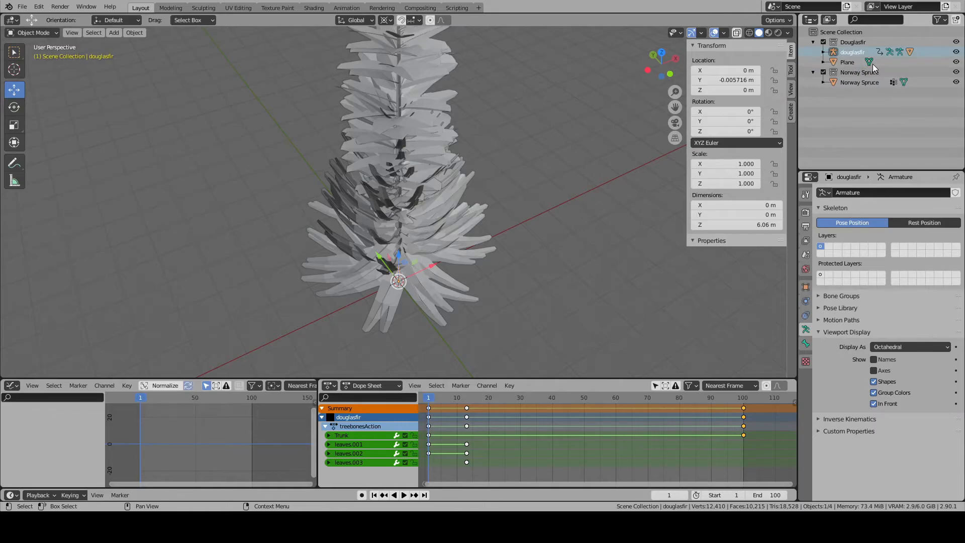
- Add a copy of the douglasfir armature to the Norway Spruce collection as norwaysprucebones, and exclude the Douglasfir collection from view
key("ctrl+v")
double_click(849, 92)
key("BackSpace")
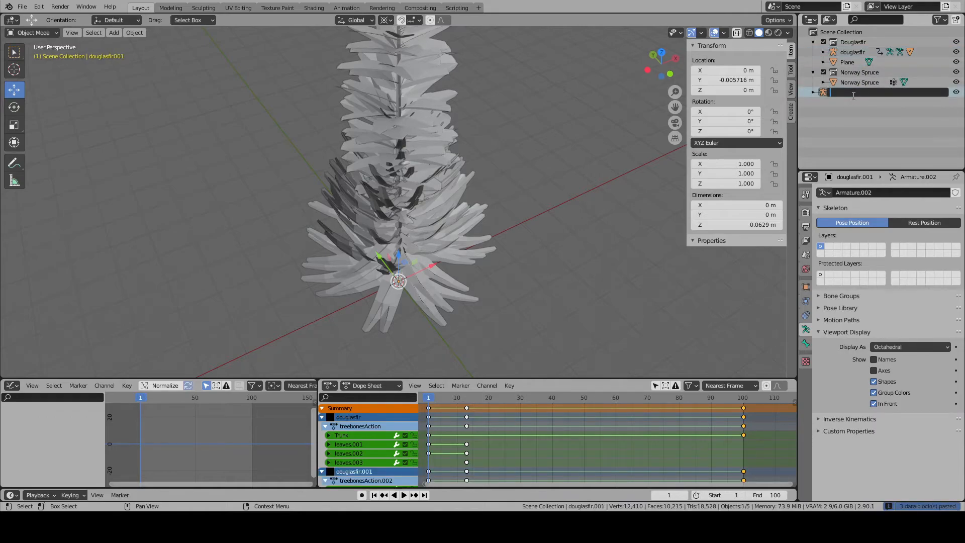
key("BackSpace")
key("BackSpace")
key("BackSpace")
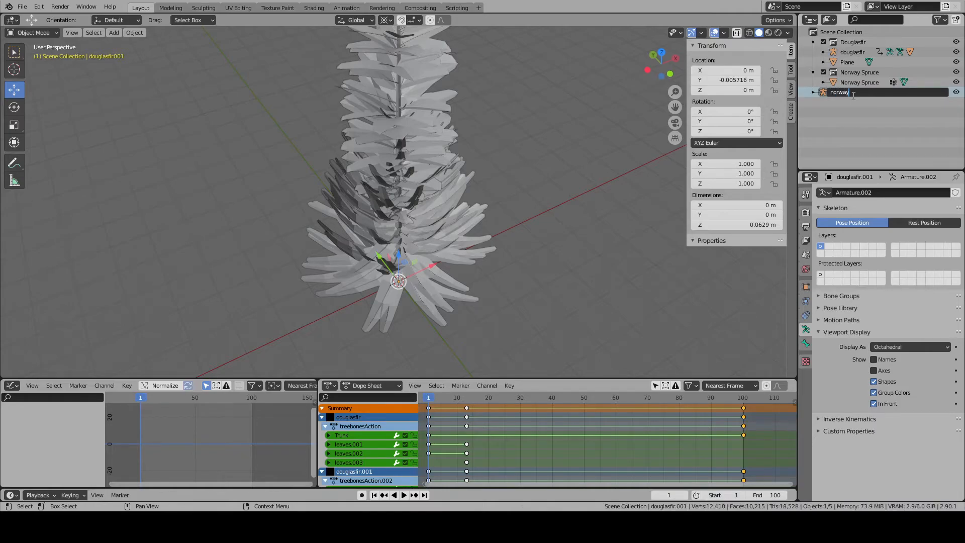
type("ucebones")
key("Return")
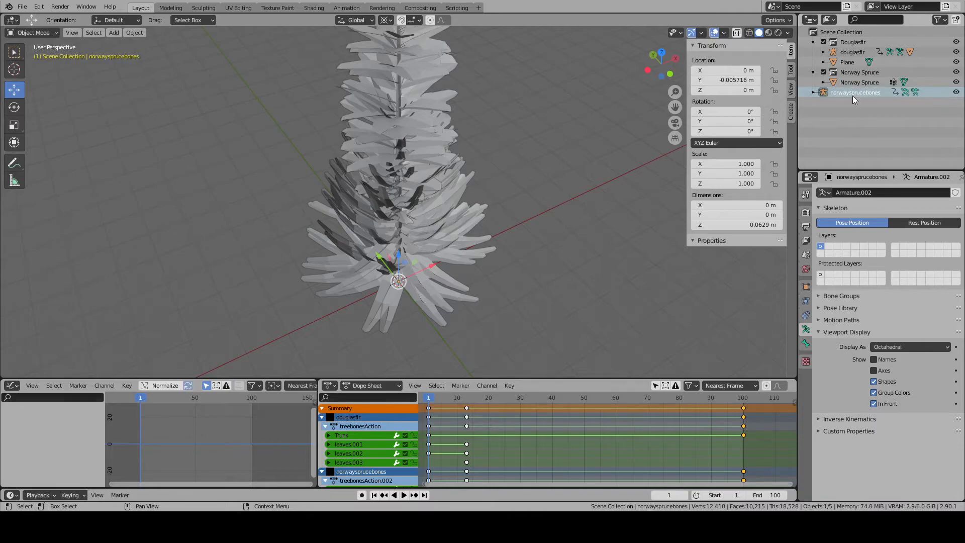
left_click(823, 42)
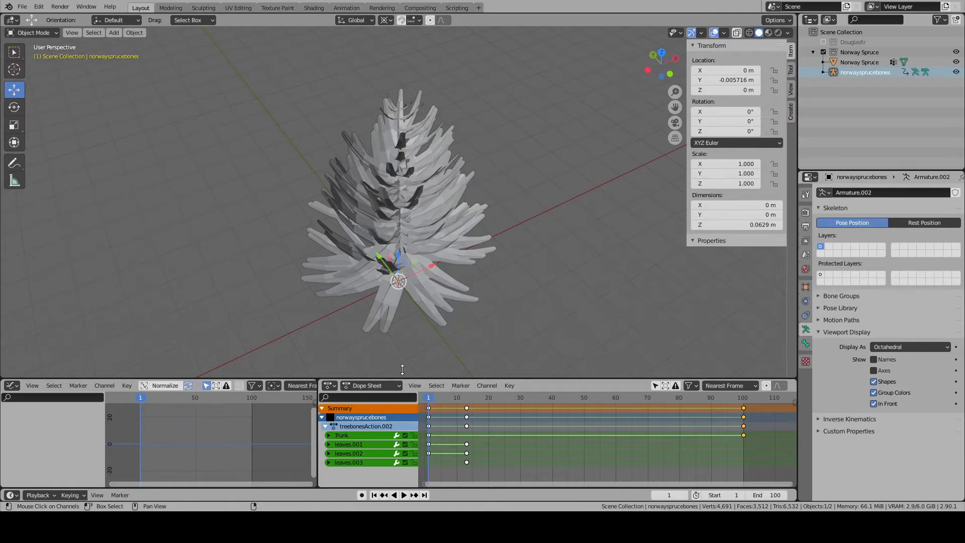
- Try to parent the spruce mesh to norwaysprucebones from armature Edit Mode, and return to Object Mode with nothing selected
scroll(406, 288, "up", 3)
key("KP_1")
key("KP_3")
middle_click_drag(417, 251, 405, 123, "shift")
scroll(400, 193, "up", 2)
key("Tab")
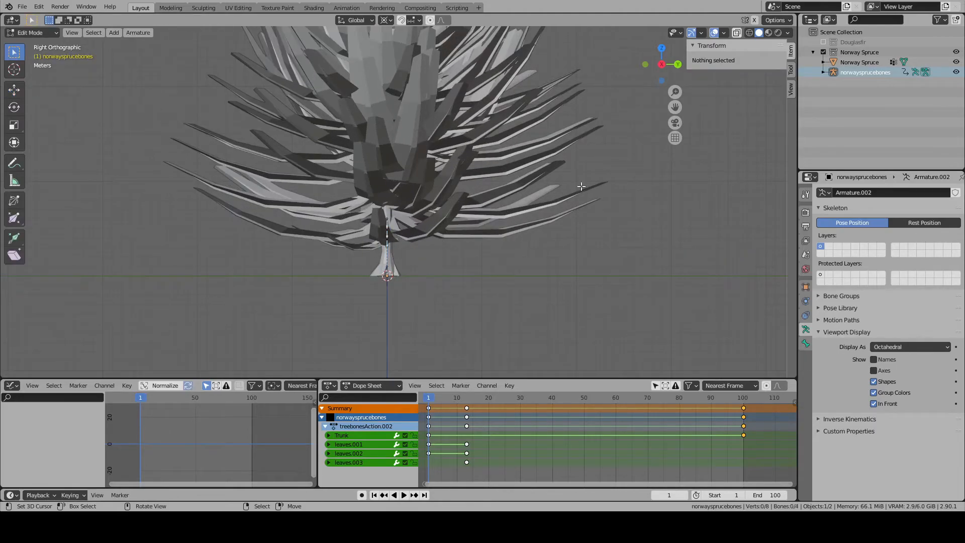
left_click(850, 63, "ctrl")
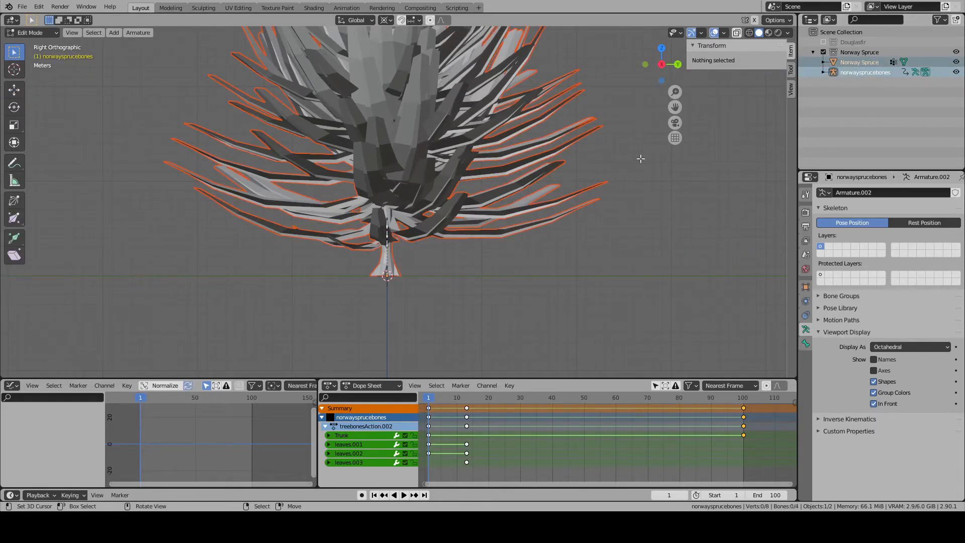
key("ctrl+q")
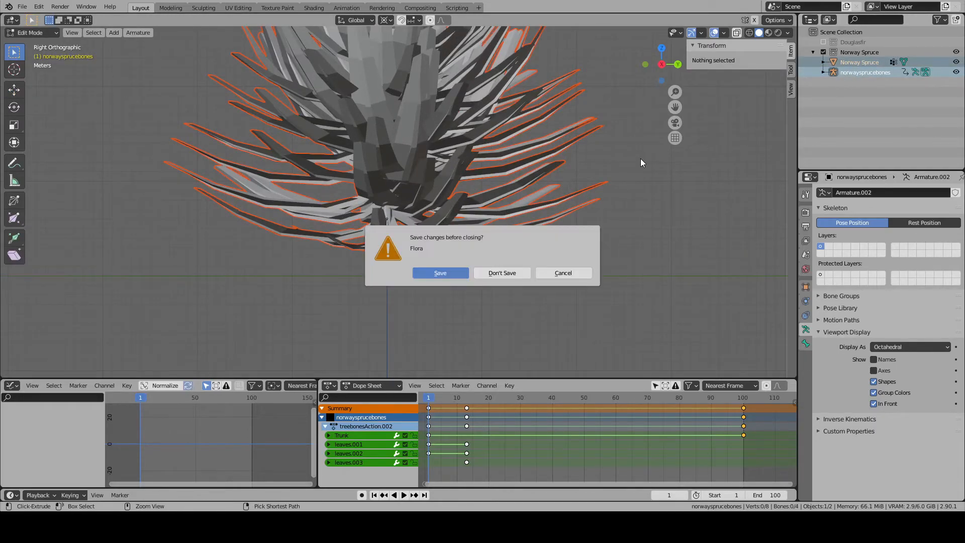
left_click(583, 273)
key("ctrl+p")
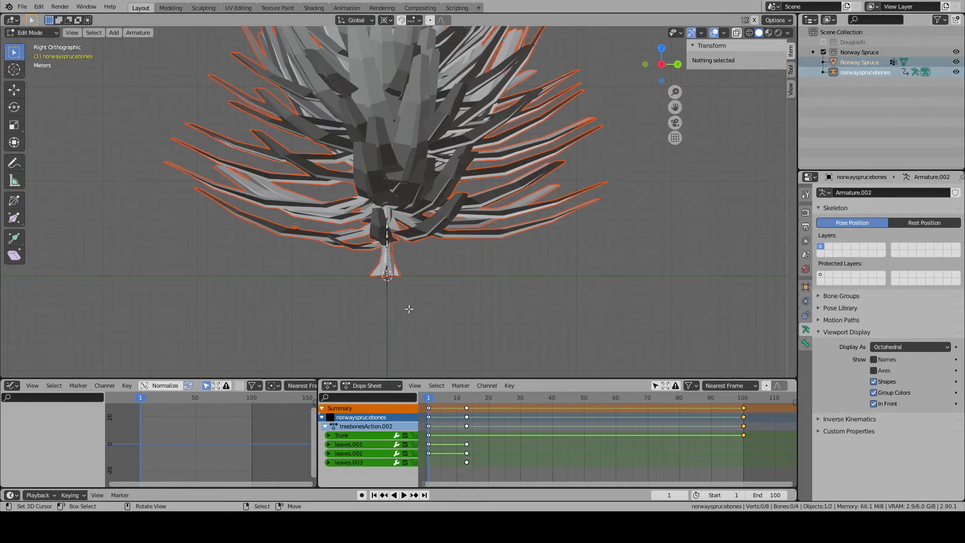
scroll(410, 308, "up", 2)
left_click(42, 33)
left_click(42, 43)
middle_click_drag(376, 287, 382, 189, "shift")
key("alt+a")
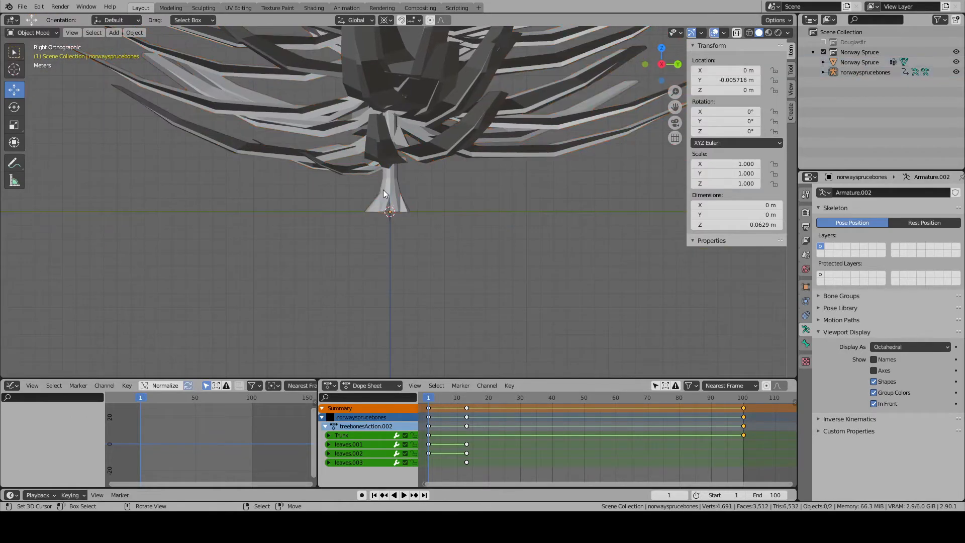
- Parent the Norway Spruce mesh to the norwaysprucebones armature with armature deformation
scroll(396, 202, "up", 7)
right_click(399, 207)
middle_click_drag(392, 272, 369, 177)
scroll(359, 232, "up", 4)
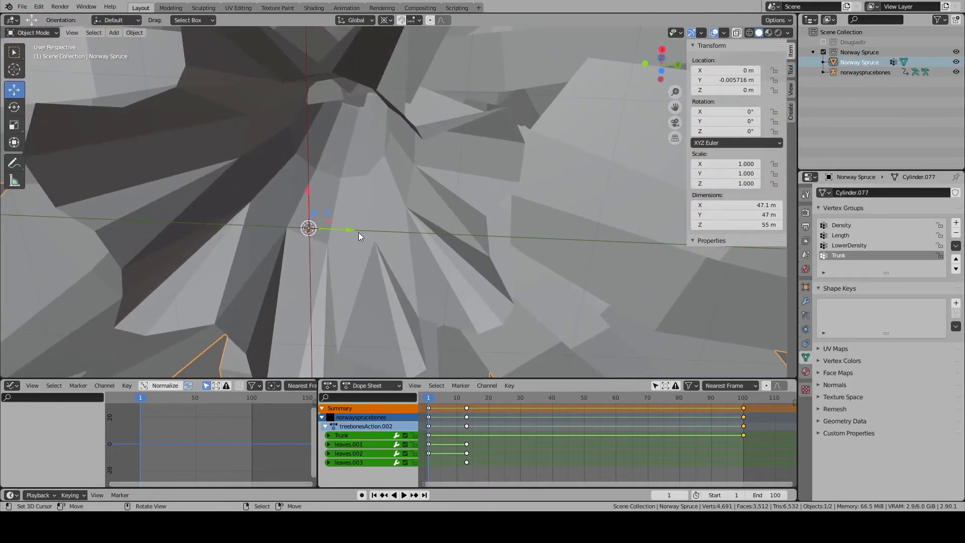
left_click(862, 74, "ctrl")
scroll(566, 180, "down", 5)
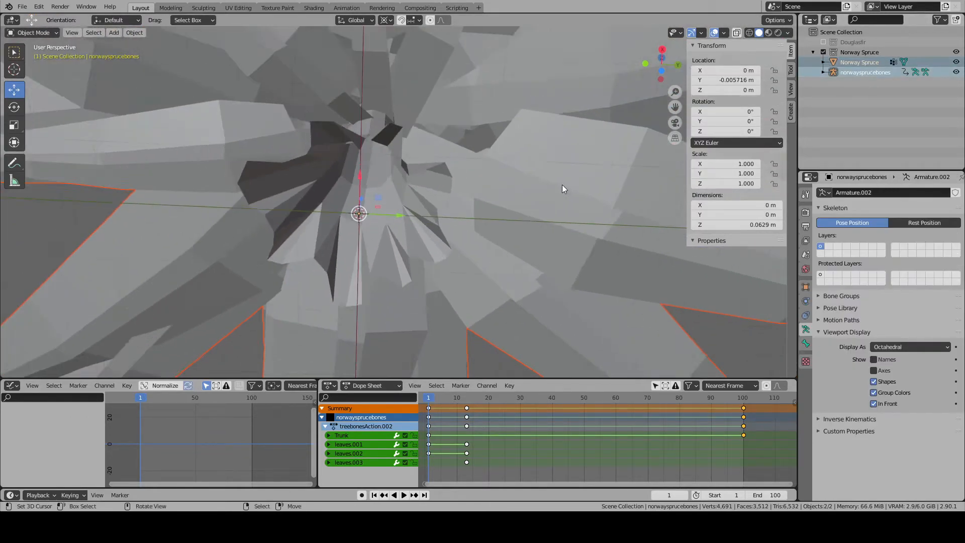
key("ctrl+p")
left_click(517, 222)
middle_click_drag(518, 221, 491, 280)
left_click(492, 279)
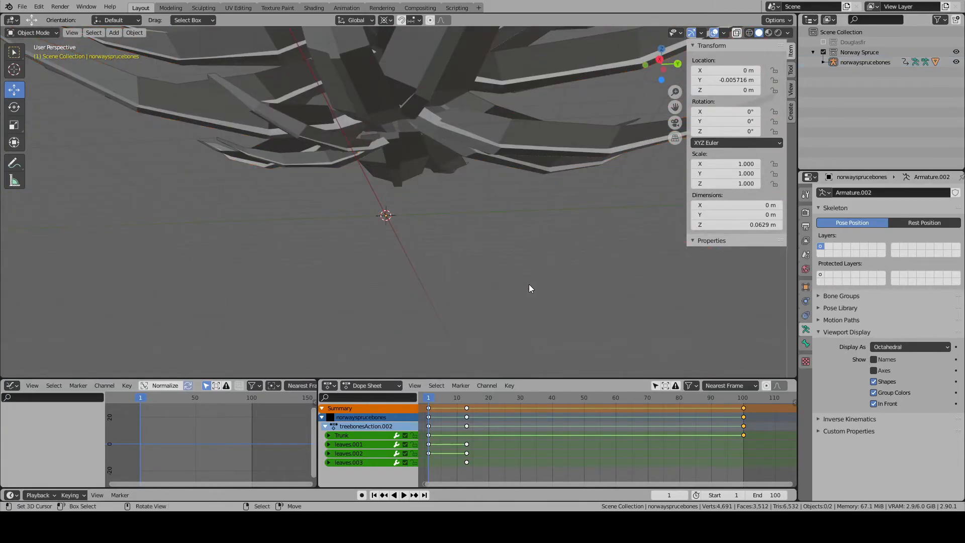
- Show the tree in wireframe from the side and activate the leaves.001 vertex group in the spruce mesh's Edit Mode
key("KP_3")
key("shift+z")
middle_click_drag(501, 209, 494, 290, "shift")
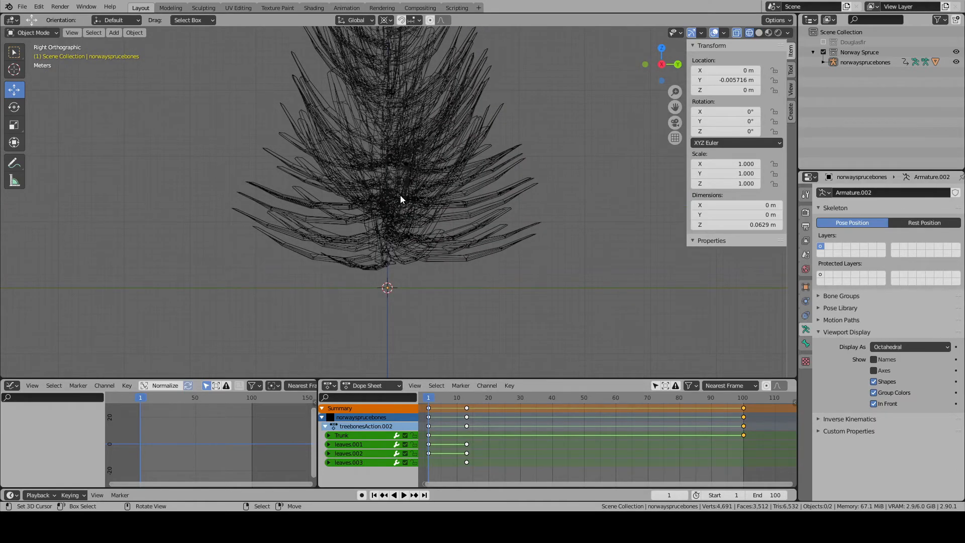
left_click_drag(497, 309, 223, 175)
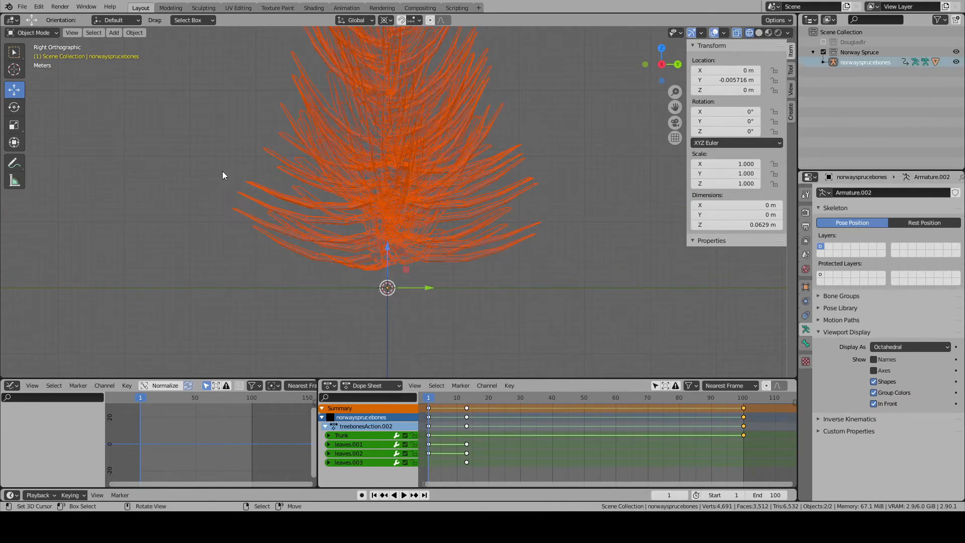
key("alt+a")
left_click(376, 205)
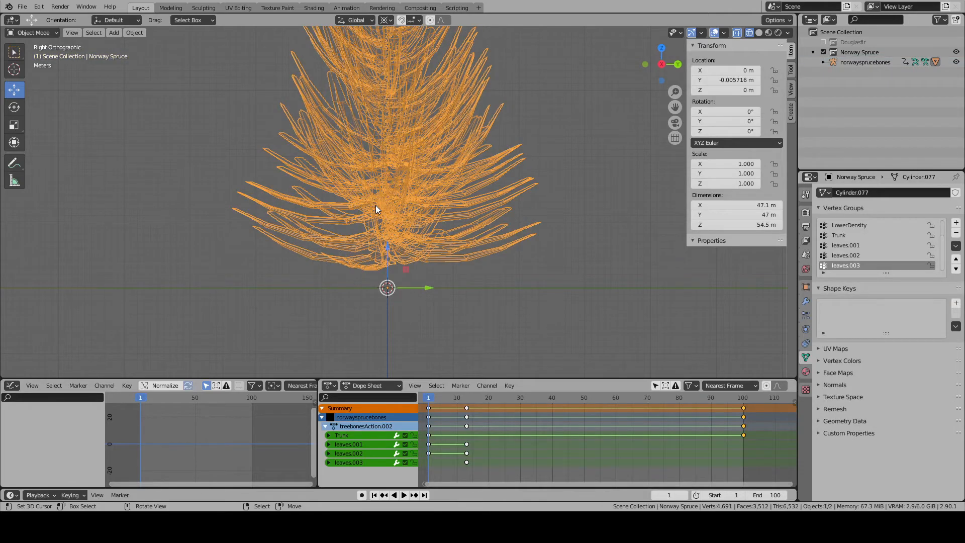
key("Tab")
key("alt+a")
left_click(847, 245)
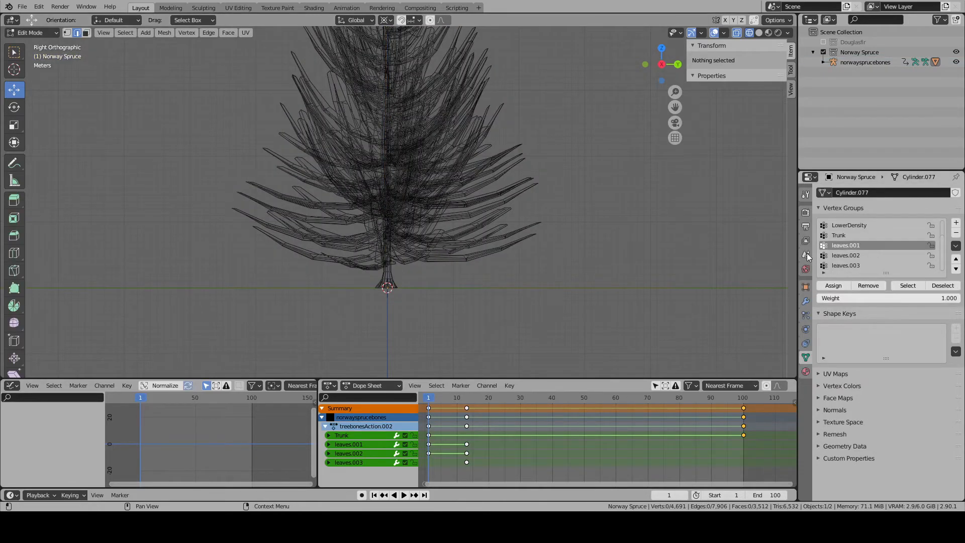
- Hide the trunk's linked geometry in the spruce mesh, keeping the wireframe display
key("shift+z")
key("shift+z")
key("l")
key("h")
middle_click_drag(485, 182, 473, 219, "shift")
- Box select the lower tiers of branches and extend the selection to all their linked geometry
key("b")
left_click_drag(474, 344, 225, 211)
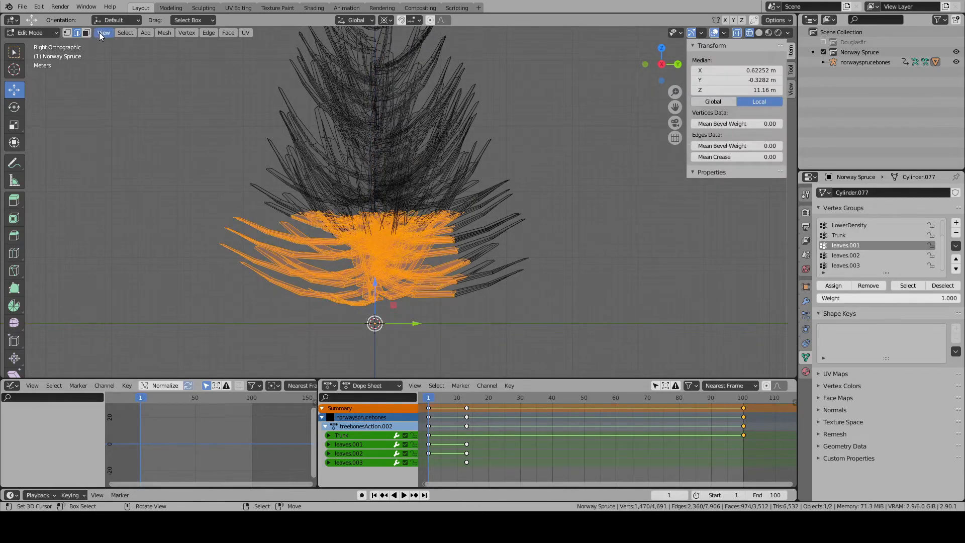
left_click(132, 35)
mouse_move(189, 201)
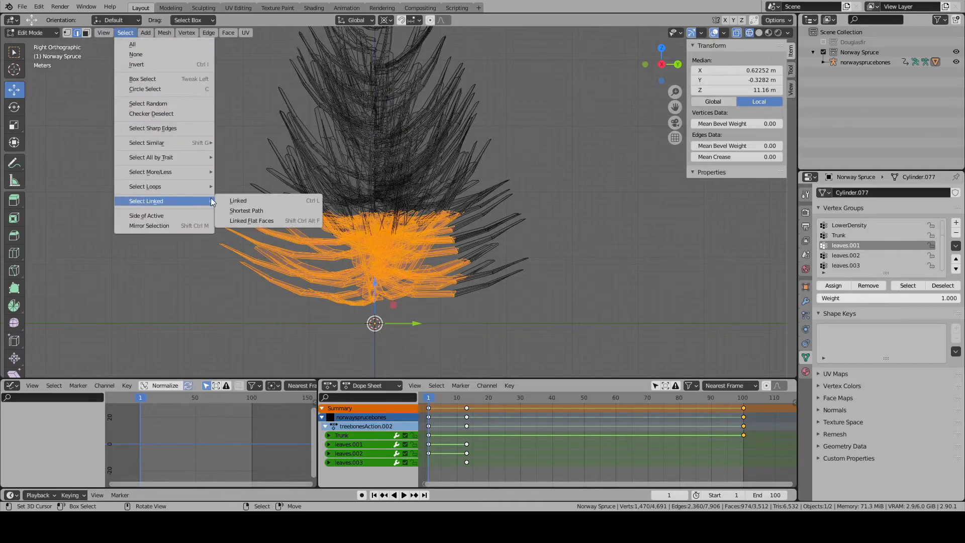
left_click(223, 198)
middle_click_drag(416, 197, 410, 278, "shift")
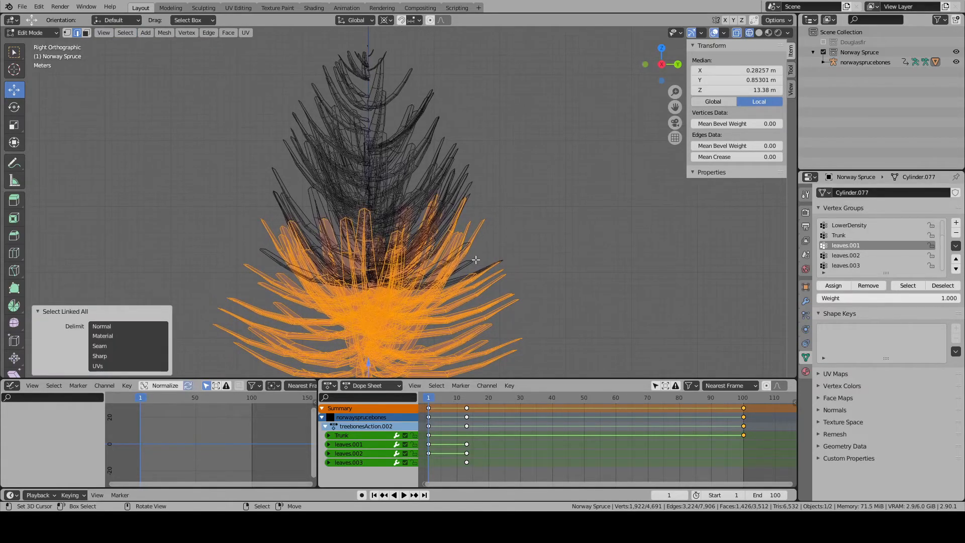
- Assign the selected lower branches to the leaves.001 vertex group with weight 1.000 and reselect the group to check it
left_click(840, 286)
key("a")
key("a")
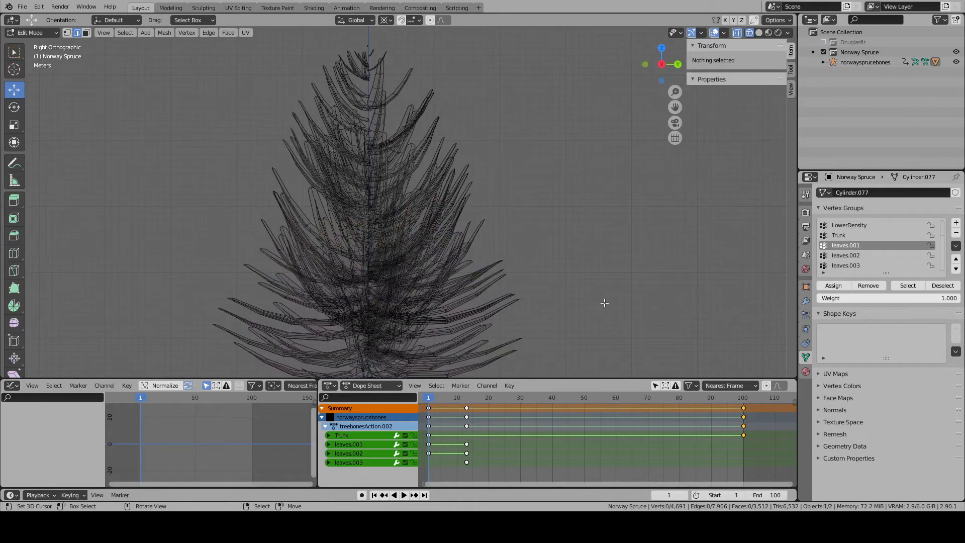
key("alt+a")
left_click(897, 288)
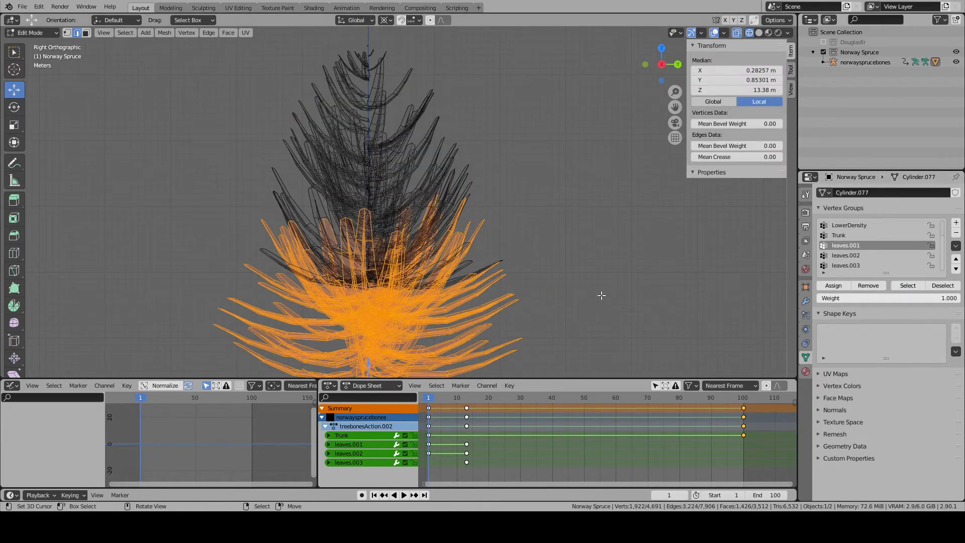
- Hide the lower branches, box select the middle tiers with their linked geometry, and assign them to the leaves.002 vertex group with weight 1.000
key("h")
key("b")
left_click_drag(489, 313, 250, 198)
key("ctrl+l")
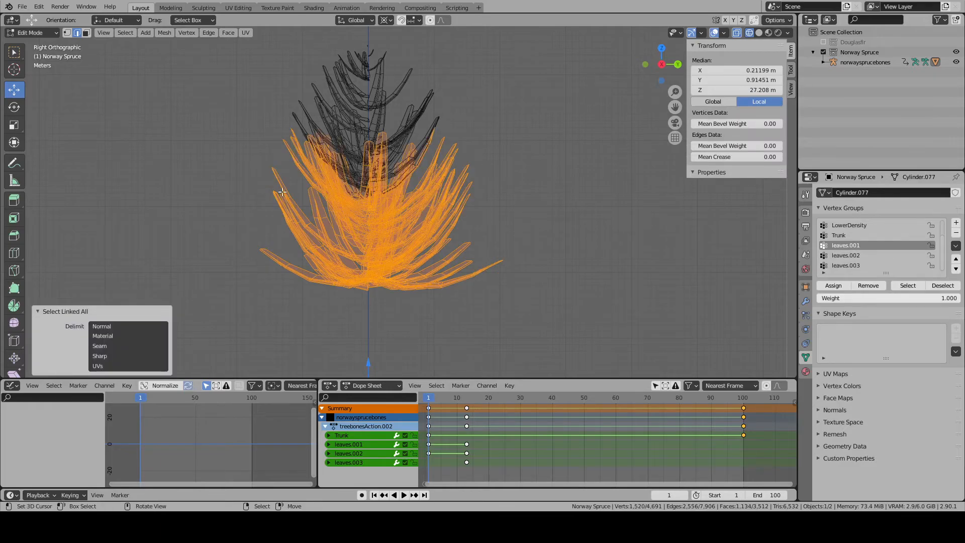
left_click(864, 256)
left_click(834, 286)
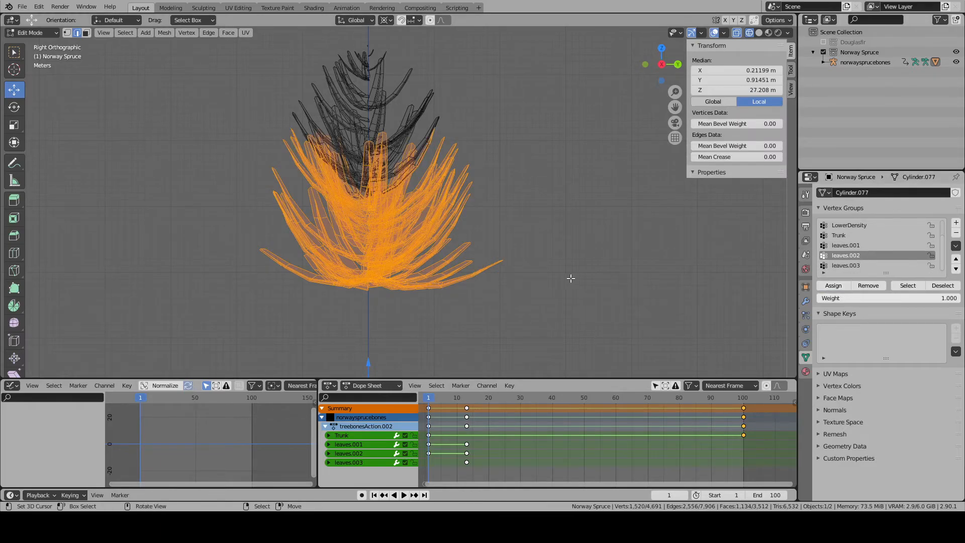
- Hide the middle branches, select the remaining upper branches, and assign them to the leaves.003 vertex group with weight 1.000
key("h")
key("b")
left_click_drag(281, 58, 281, 59)
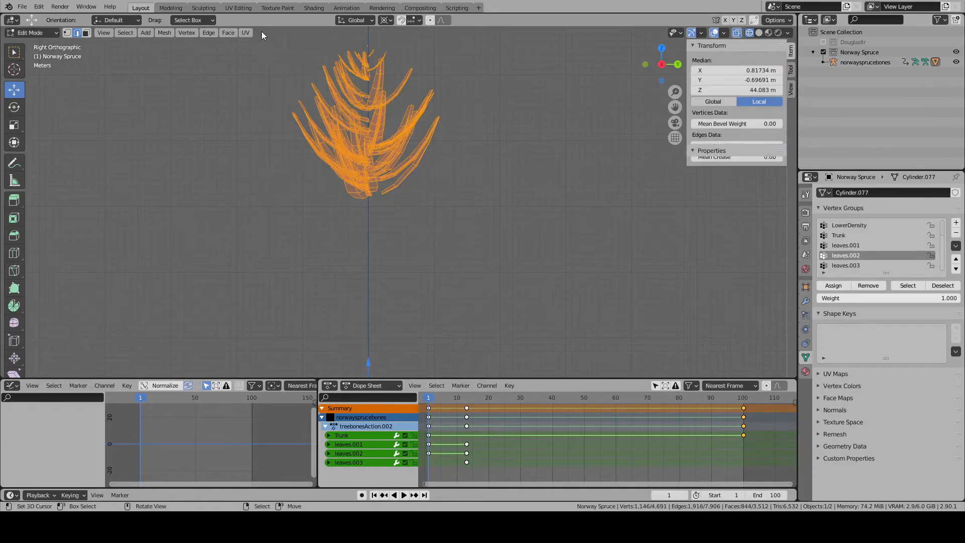
left_click(846, 265)
left_click(833, 285)
- Reveal the hidden spruce geometry, return to Object Mode, and show the deselected tree in solid shading
key("alt+a")
key("alt+h")
key("Tab")
middle_click_drag(432, 269, 433, 158, "shift")
scroll(433, 158, "up", 6)
middle_click_drag(421, 324, 436, 201, "shift")
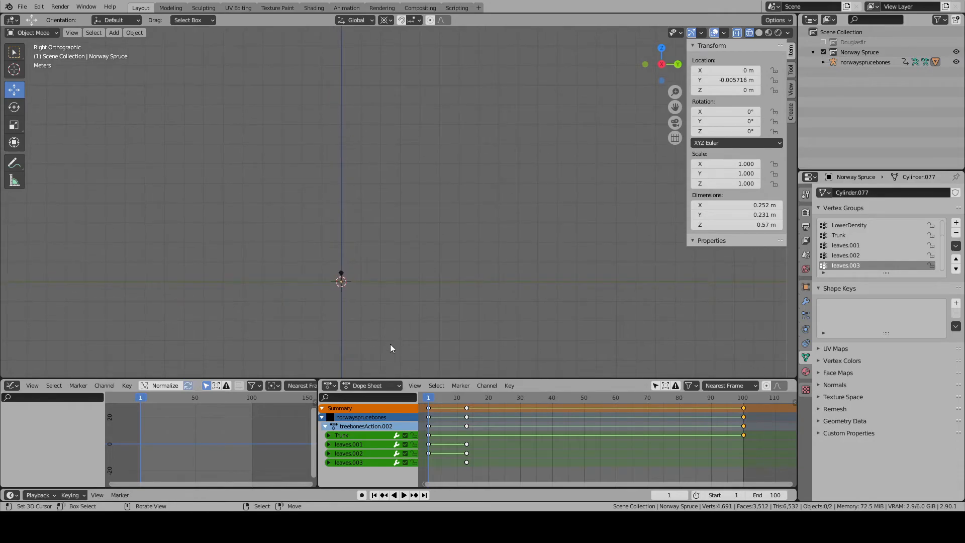
middle_click_drag(391, 355, 402, 335)
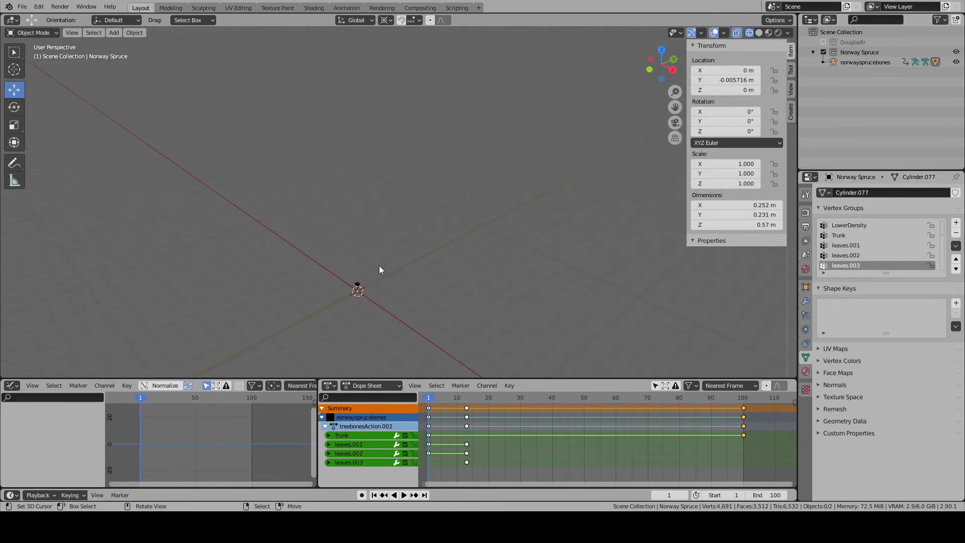
key("KP_Decimal")
key("alt+a")
key("shift+z")
mouse_move(573, 281)
middle_mouse_down()
mouse_move(541, 276)
mouse_move(440, 328)
mouse_move(348, 318)
mouse_move(343, 291)
mouse_move(350, 278)
mouse_move(417, 270)
mouse_move(581, 274)
mouse_move(553, 352)
middle_mouse_up()
- Play the growth animation from frame 1 and stop it to inspect how the spruce's trunk and branches scale
left_click(404, 495)
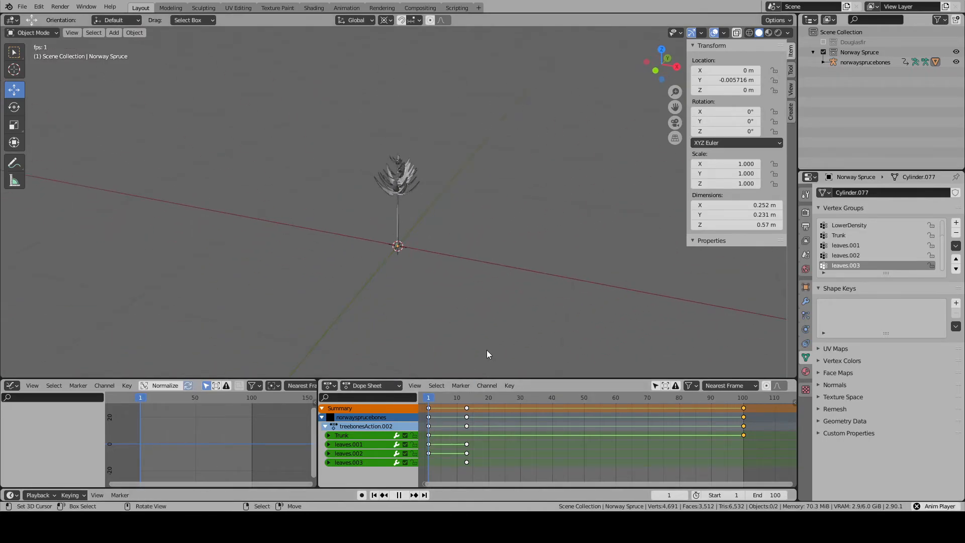
scroll(475, 322, "down", 5)
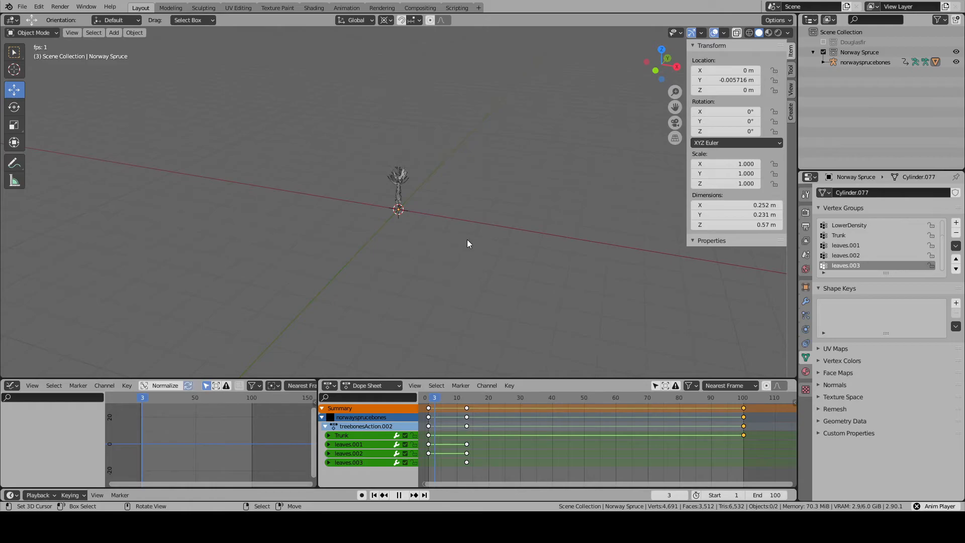
middle_click_drag(463, 221, 467, 279, "shift")
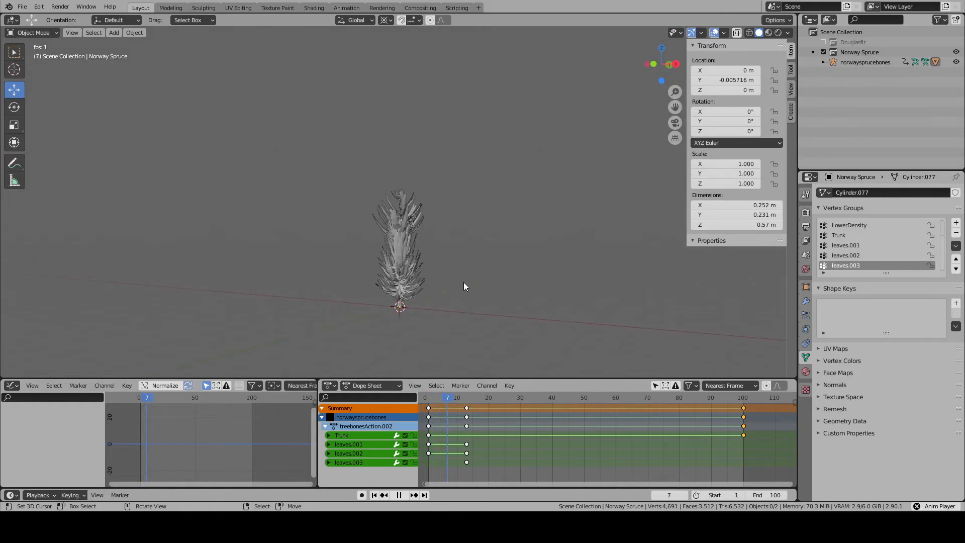
left_click(428, 248)
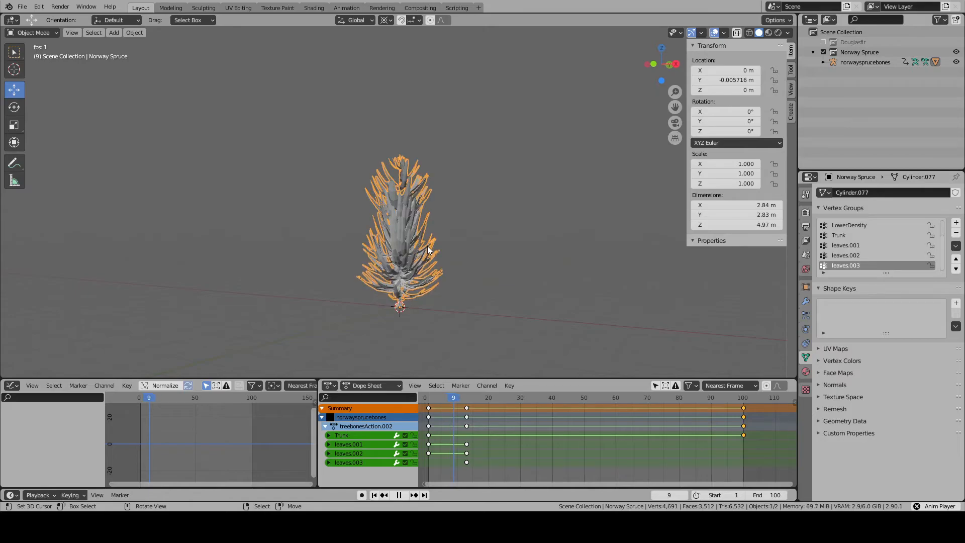
left_click(400, 495)
middle_click_drag(418, 281, 596, 318)
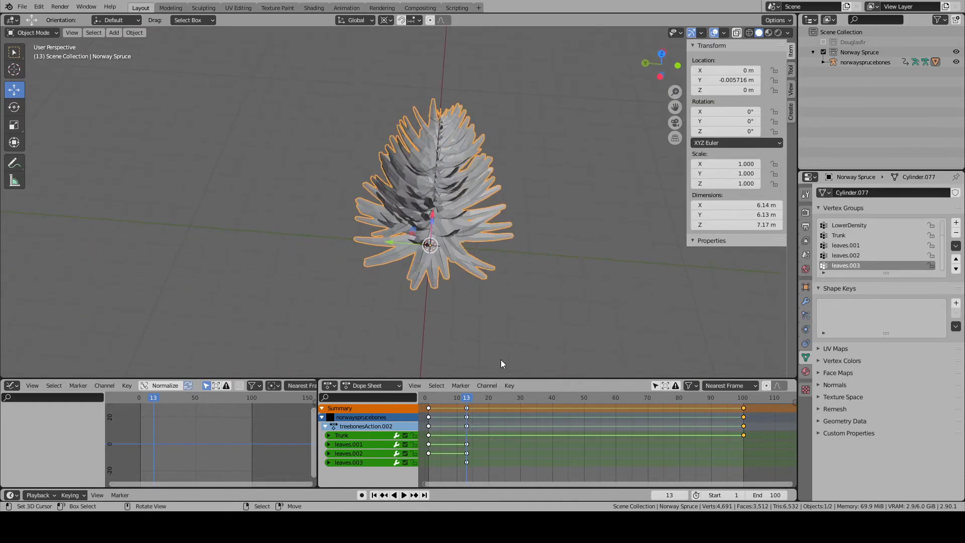
middle_click_drag(479, 351, 466, 322)
- Resume the growth animation to examine the trunk base and lowest branches from the side, then stop playback
key("alt+a")
left_click(404, 494)
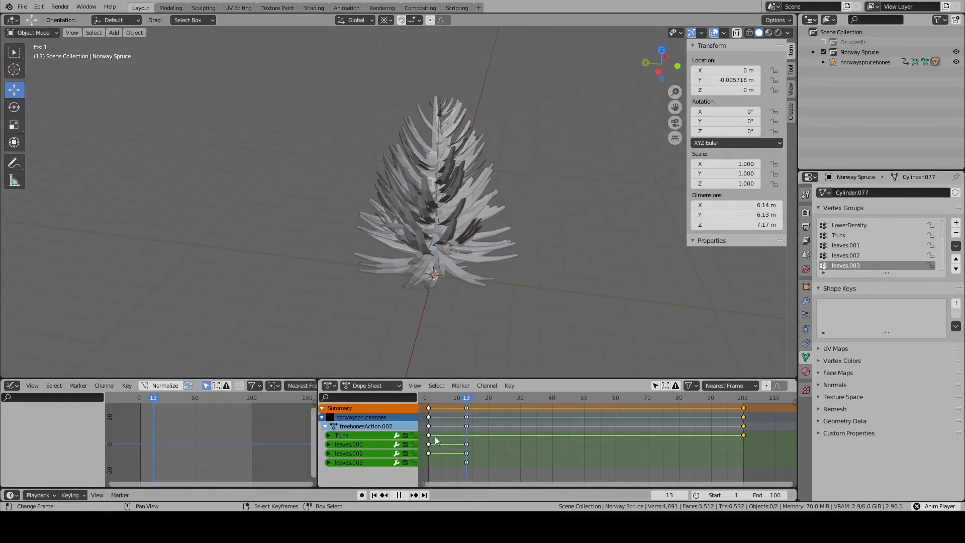
middle_click_drag(436, 360, 448, 313)
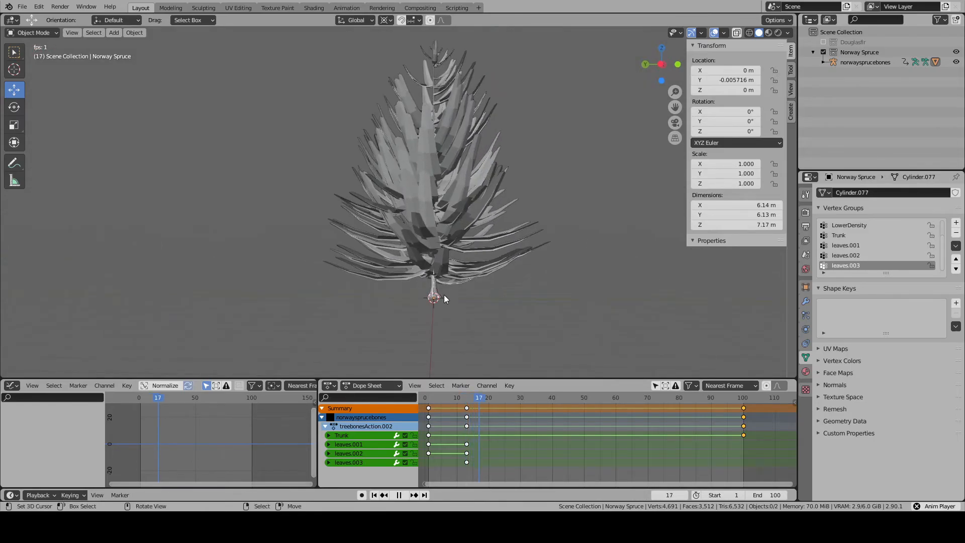
left_click(442, 274)
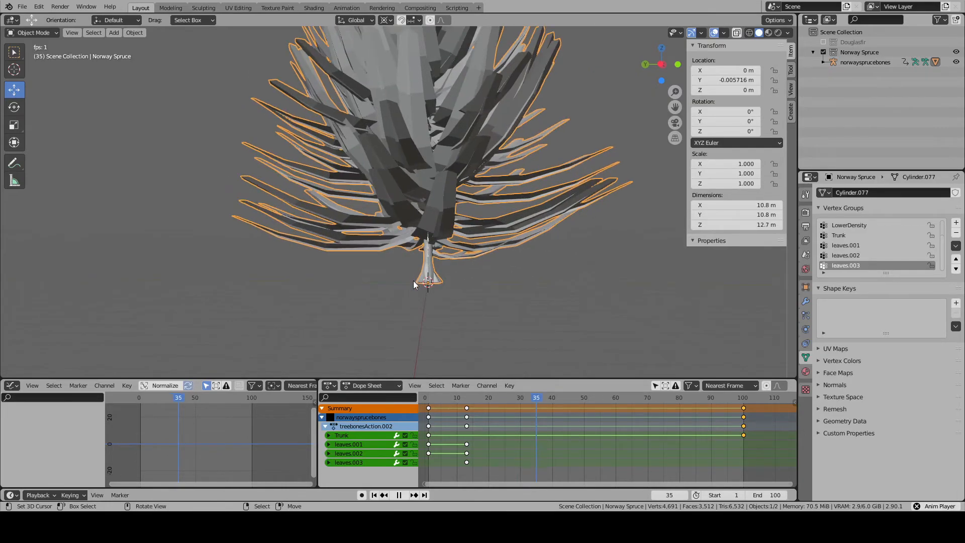
left_click(399, 495)
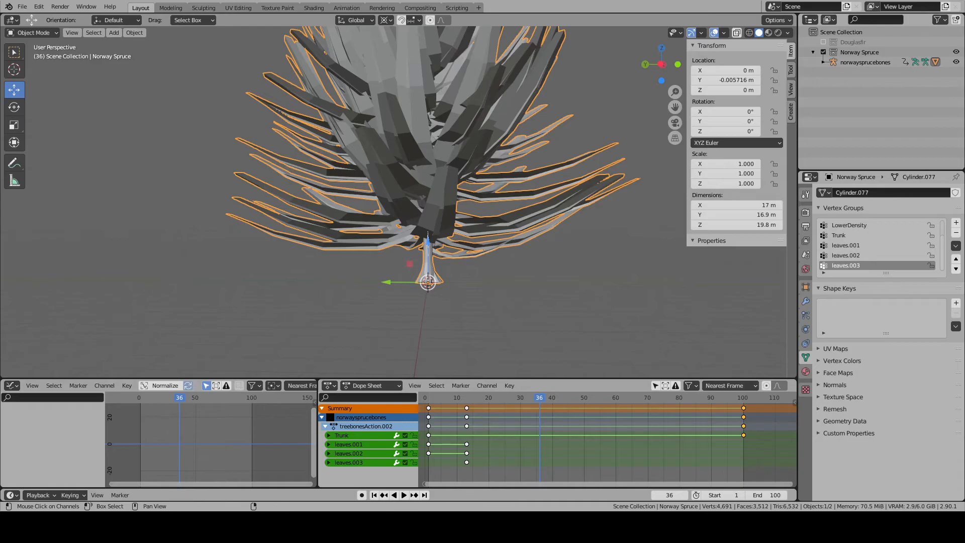
- Save the changes to Flora.blend
scroll(423, 318, "down", 2)
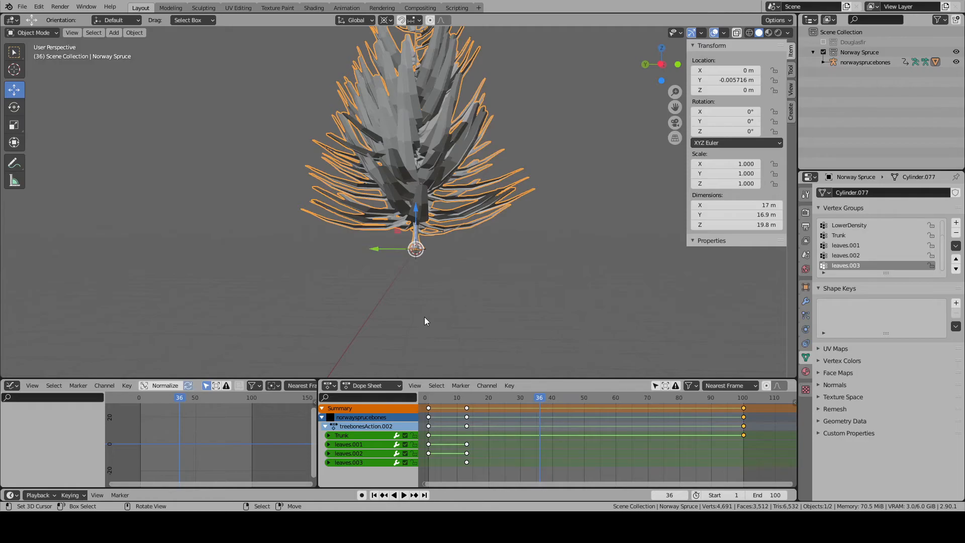
left_click(23, 7)
left_click(39, 74)
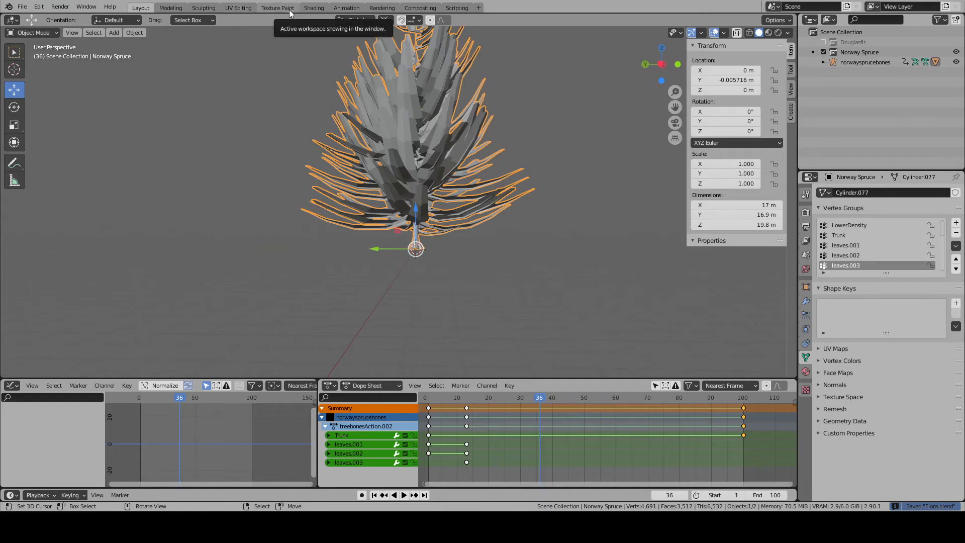
- Open the UV Editing workspace and select the entire spruce mesh to examine its UV layout over Birch.jpg
left_click(238, 8)
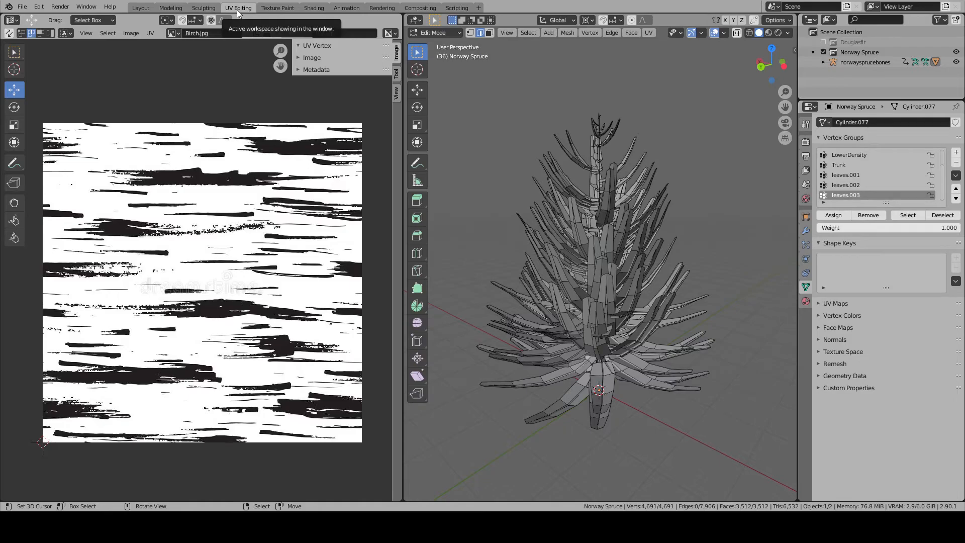
key("alt+a")
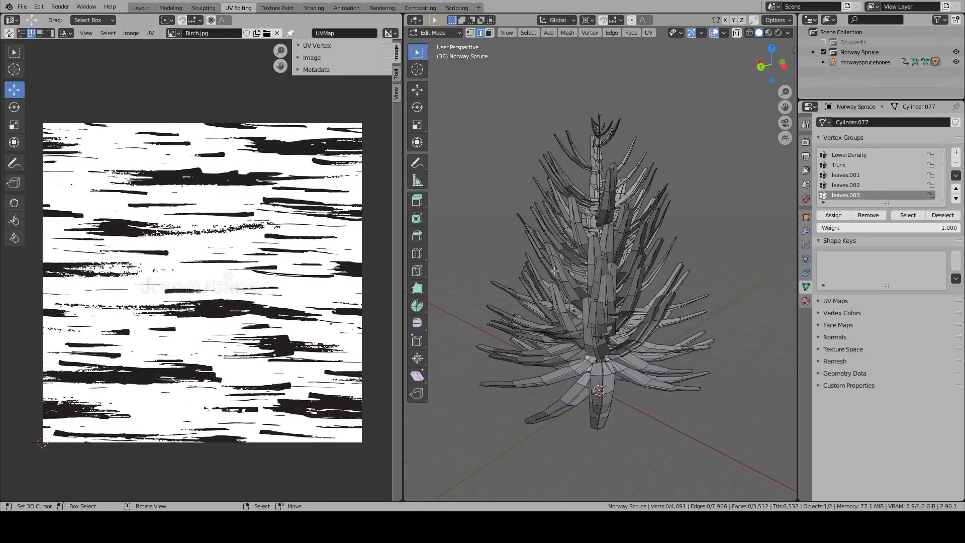
key("a")
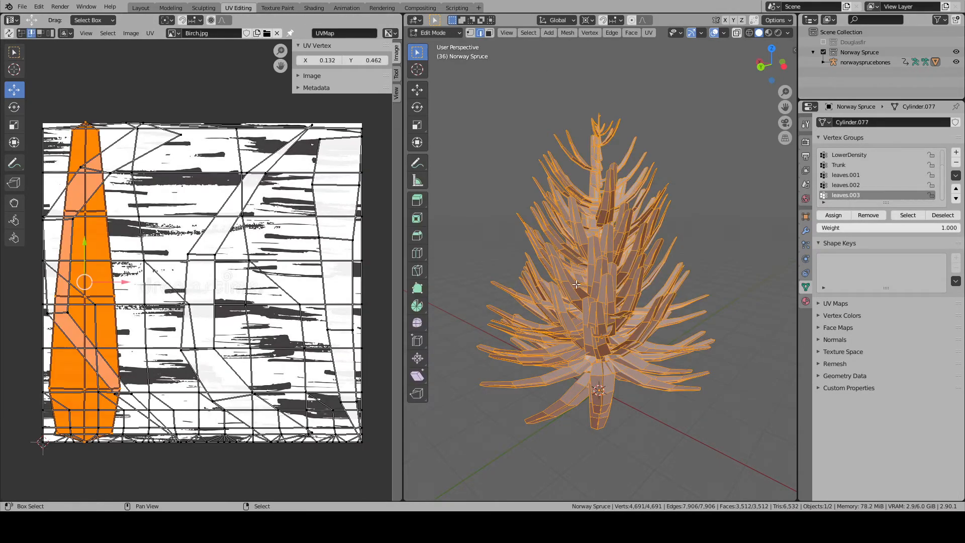
middle_click_drag(582, 282, 568, 264, "shift")
- Try to move the grid-shaped UV island below the Birch.jpg image using island selection
key("alt+a")
right_click(159, 298)
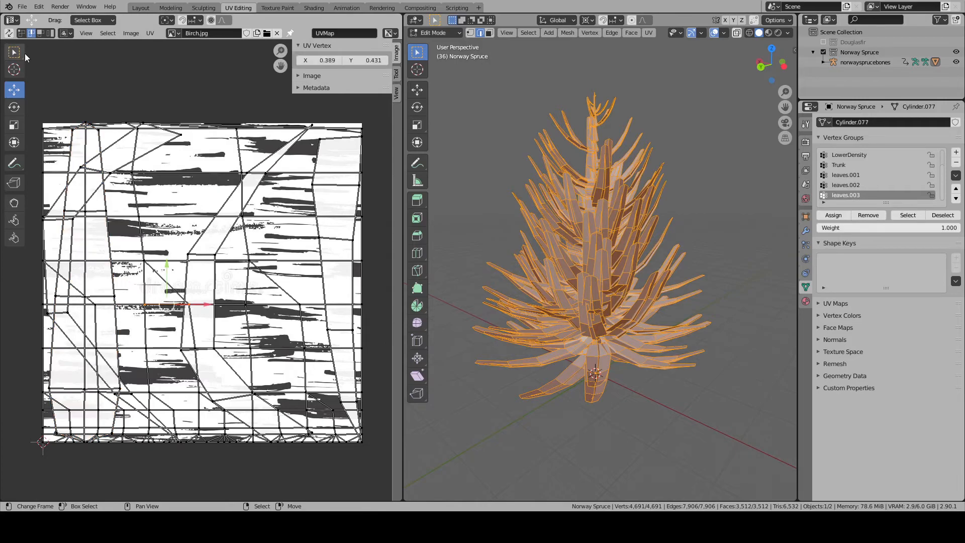
left_click(50, 33)
scroll(163, 214, "down", 3)
key("g")
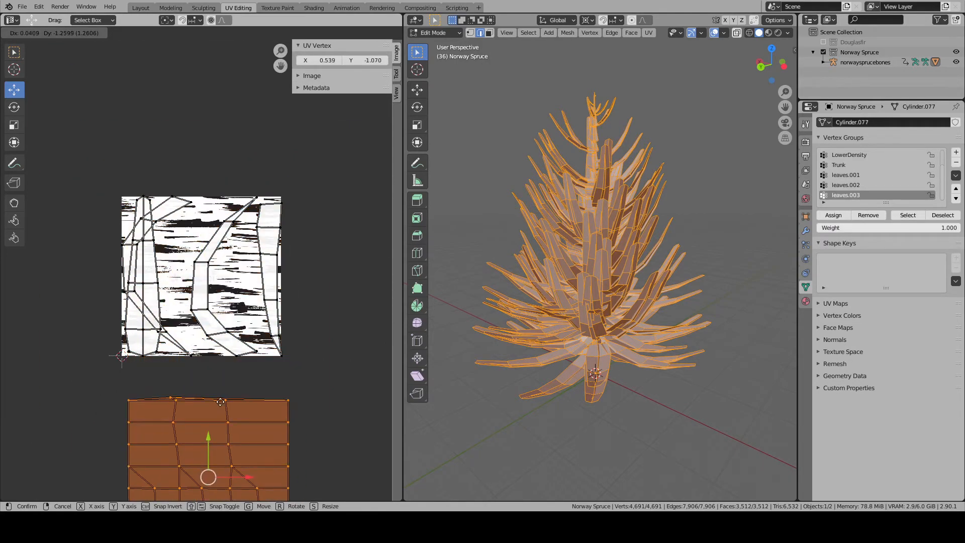
left_click(231, 385)
- Try to move the remaining branch-shaped UV islands off the image to its left side and box select the curved ones
key("alt+a")
key("b")
left_click_drag(280, 372, 75, 164)
key("g")
left_click(115, 267)
middle_click_drag(181, 251, 298, 229)
key("alt+a")
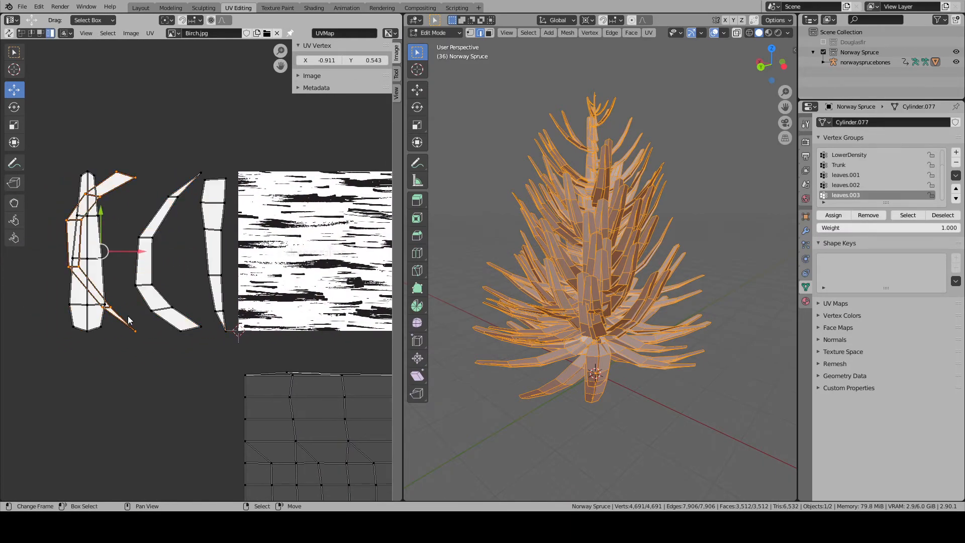
key("n")
key("b")
left_click_drag(117, 151, 247, 344)
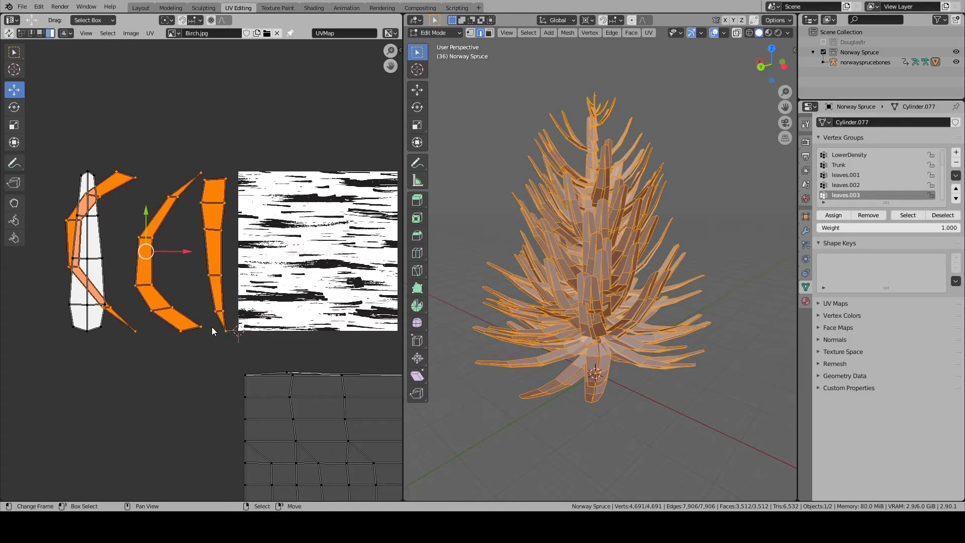
- Undo the UV island selections and moves
key("ctrl+z")
key("ctrl+z")
key("ctrl+z")
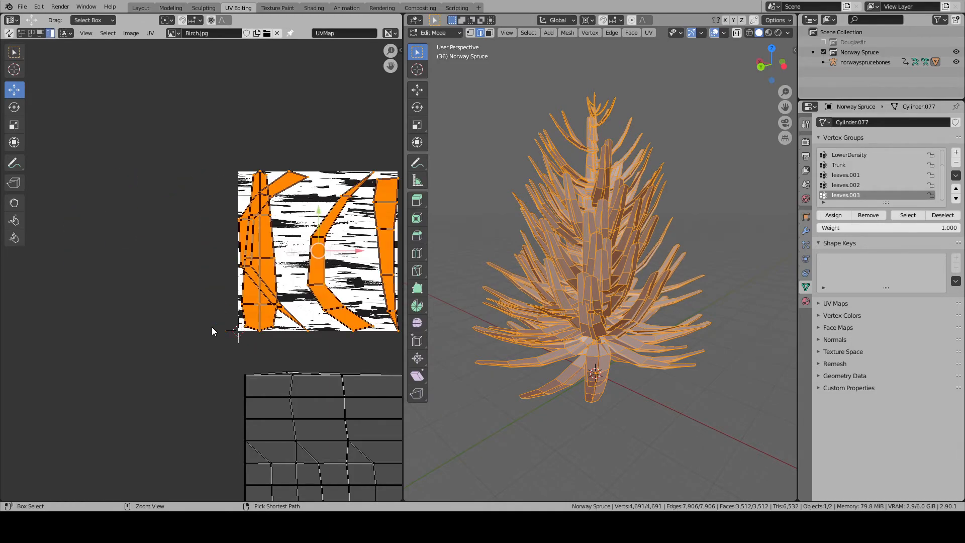
key("ctrl+z")
key("ctrl+z")
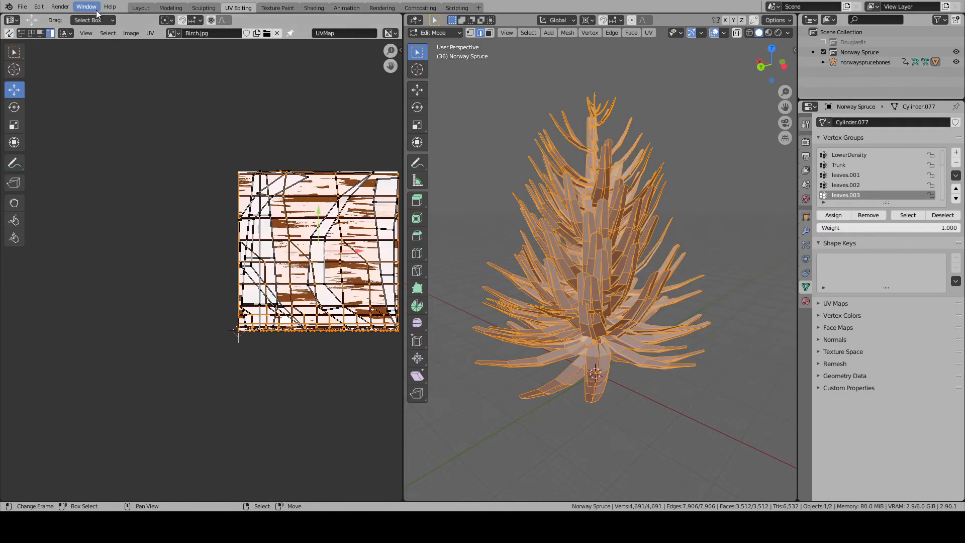
- Return to the Layout workspace and scrub the animation to frame 100 while examining the spruce's trunk base
left_click(141, 8)
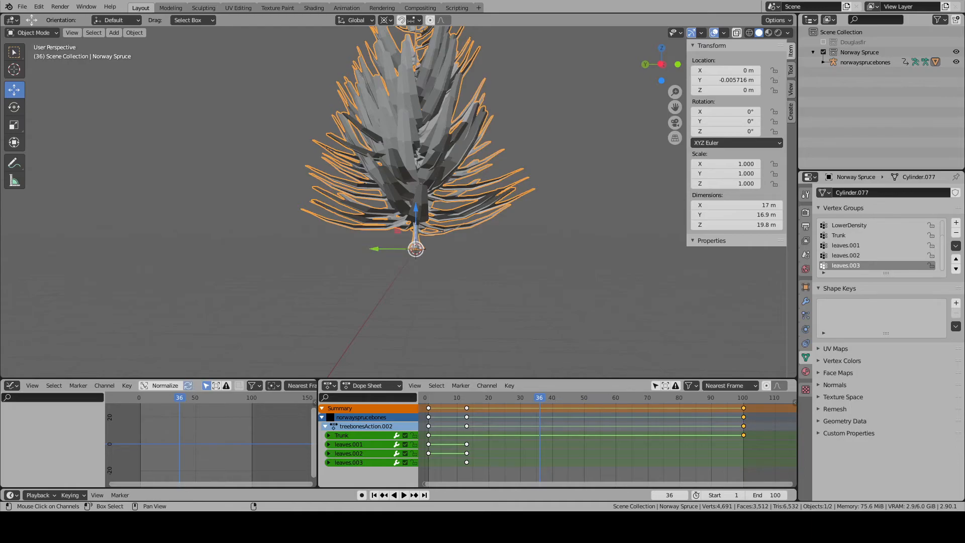
scroll(444, 271, "up", 5)
scroll(442, 270, "down", 5)
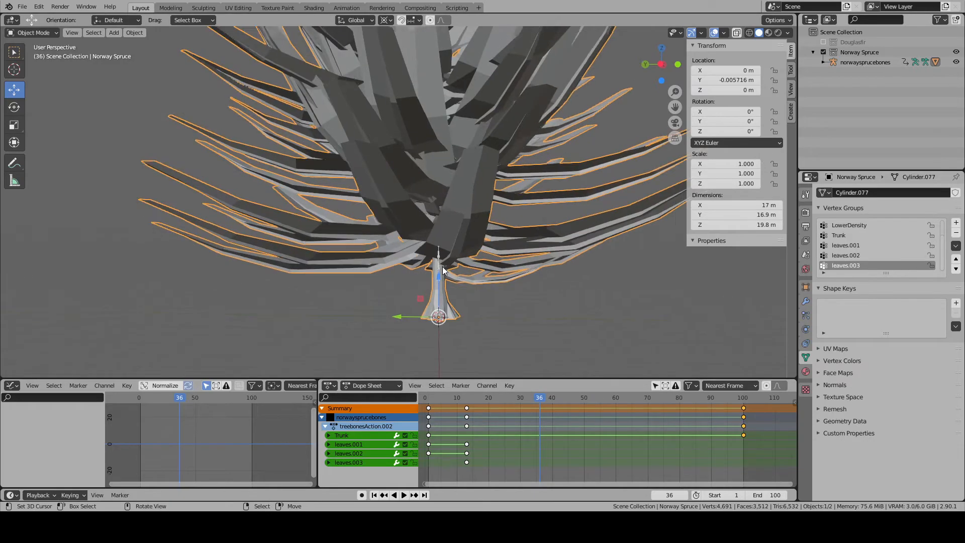
middle_click_drag(457, 276, 549, 393)
left_click_drag(544, 399, 744, 364)
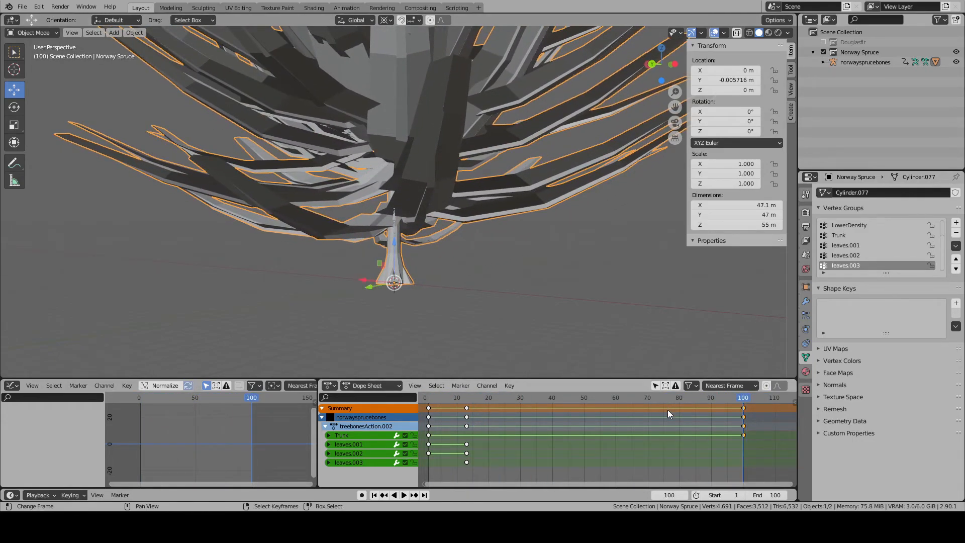
- Reset the animation to frame 1 with the small spruce framed in view, and save Flora.blend
left_click(378, 495)
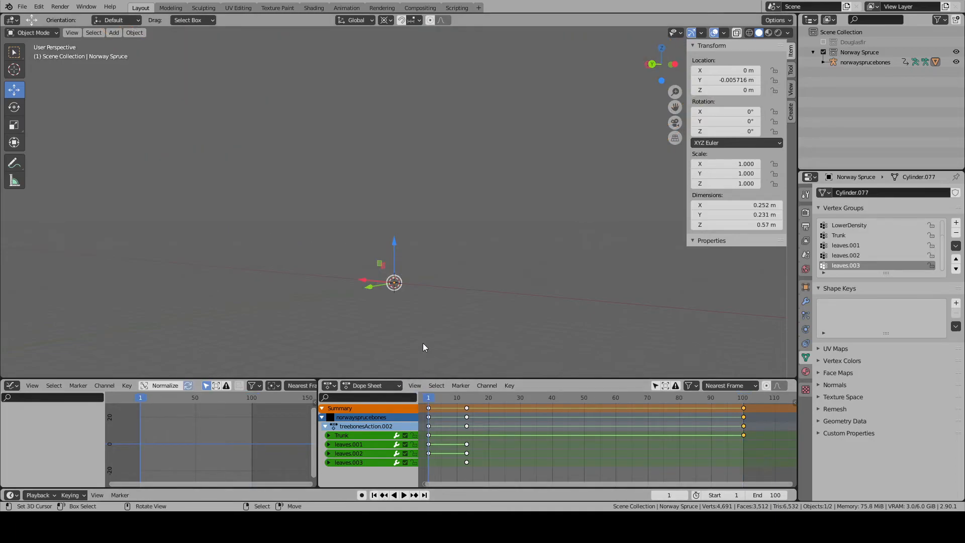
key("KP_Decimal")
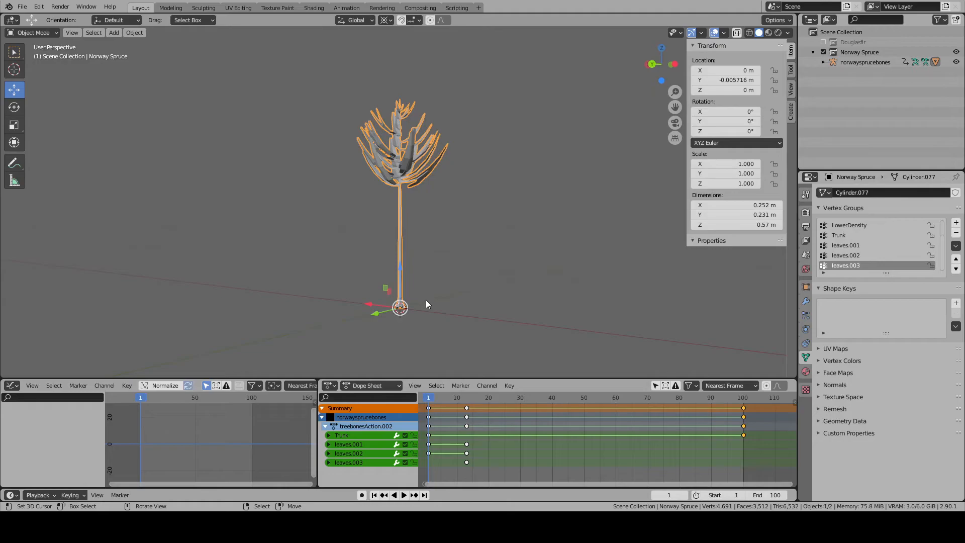
scroll(426, 301, "down", 8)
middle_click_drag(427, 300, 406, 306)
left_click(22, 7)
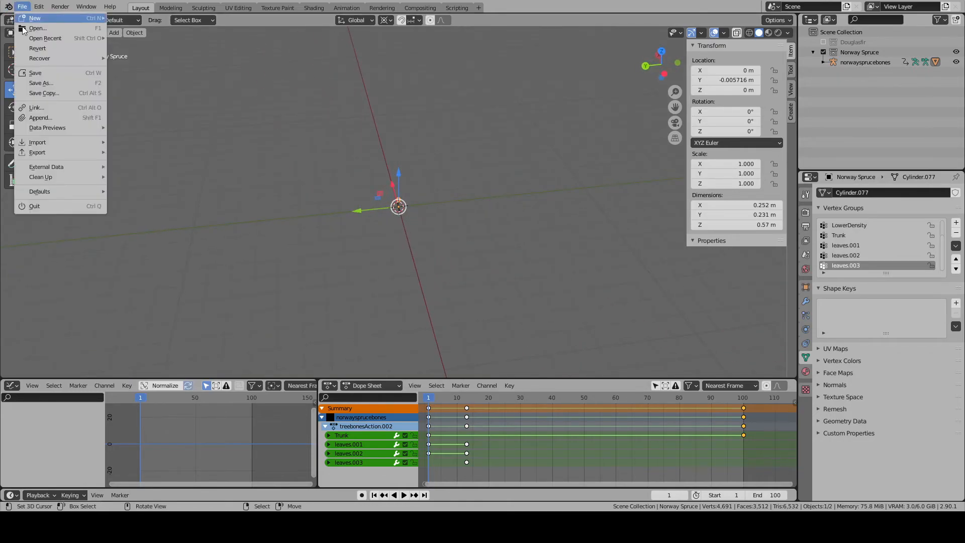
left_click(31, 74)
- Select the norwaysprucebones armature together with the spruce mesh and start an FBX export
left_click(841, 62)
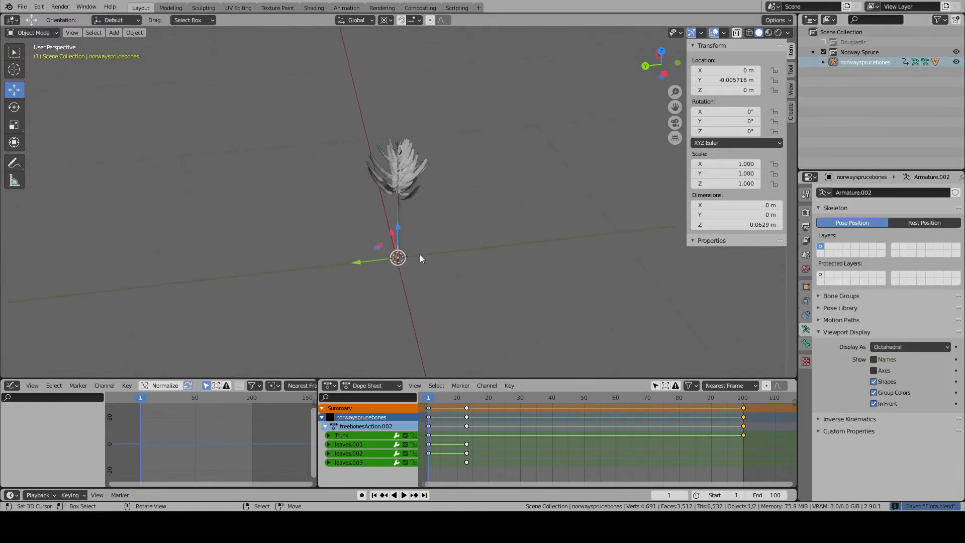
left_click(398, 201, "shift")
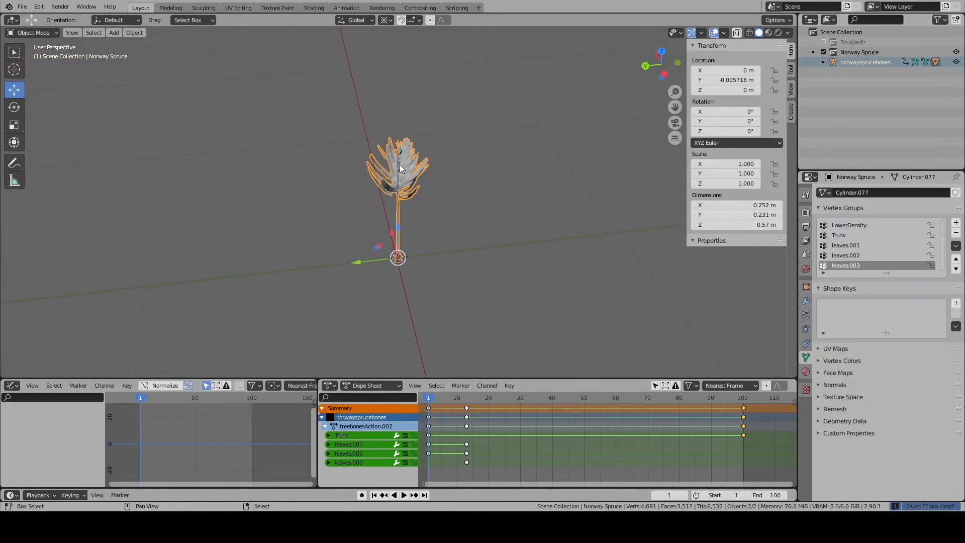
left_click(22, 6)
mouse_move(56, 152)
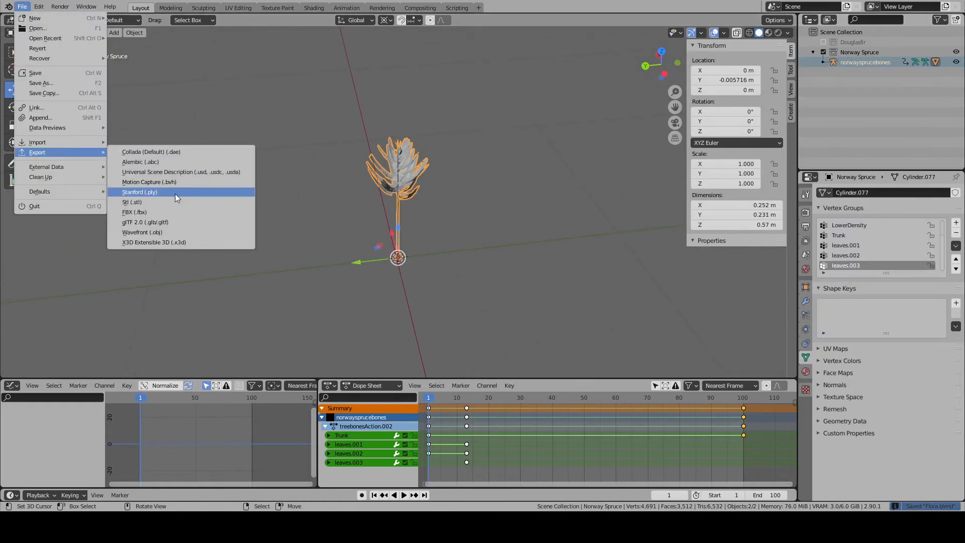
left_click(155, 212)
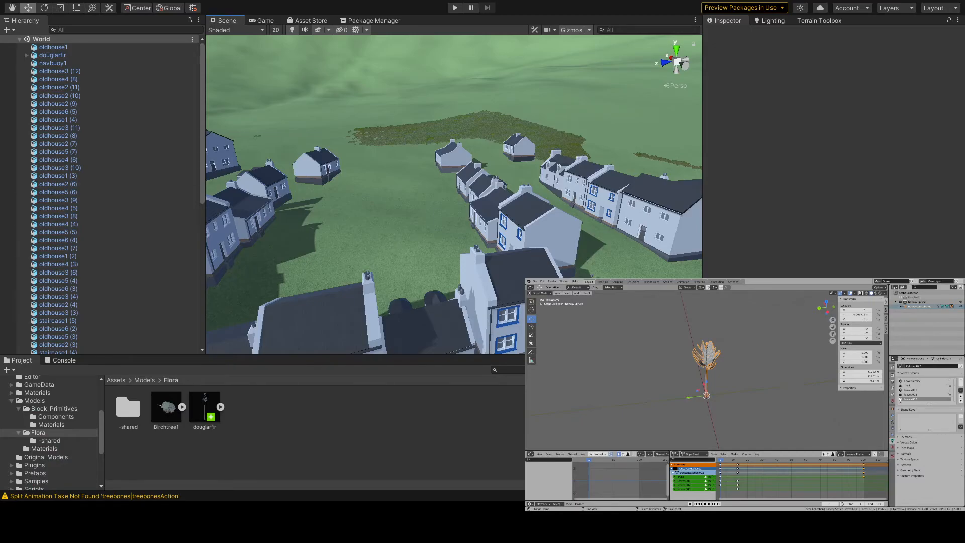
- In Unity, place the norwayspruce model from the Flora folder on open grass in the World scene and frame it closely
left_click(258, 414)
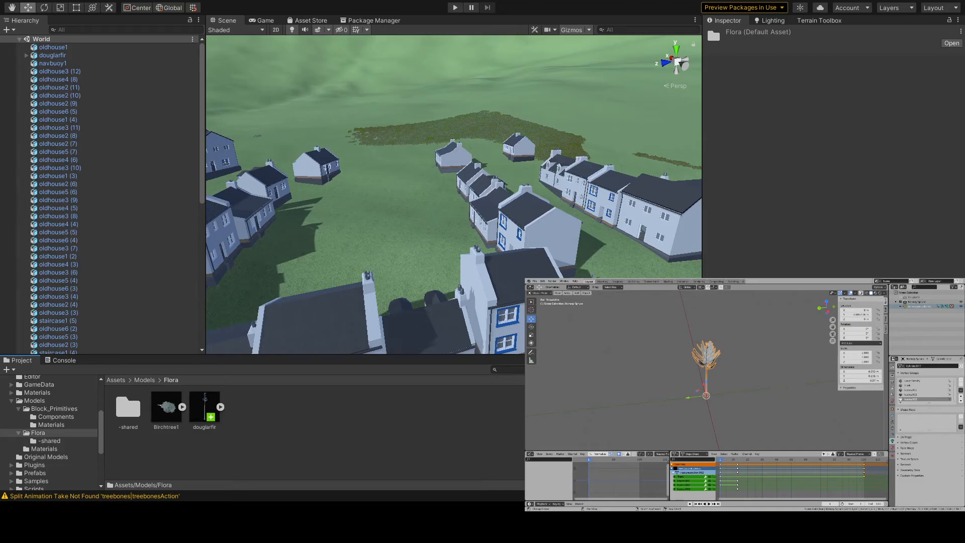
left_click_drag(417, 291, 312, 298, "alt")
left_click(239, 405)
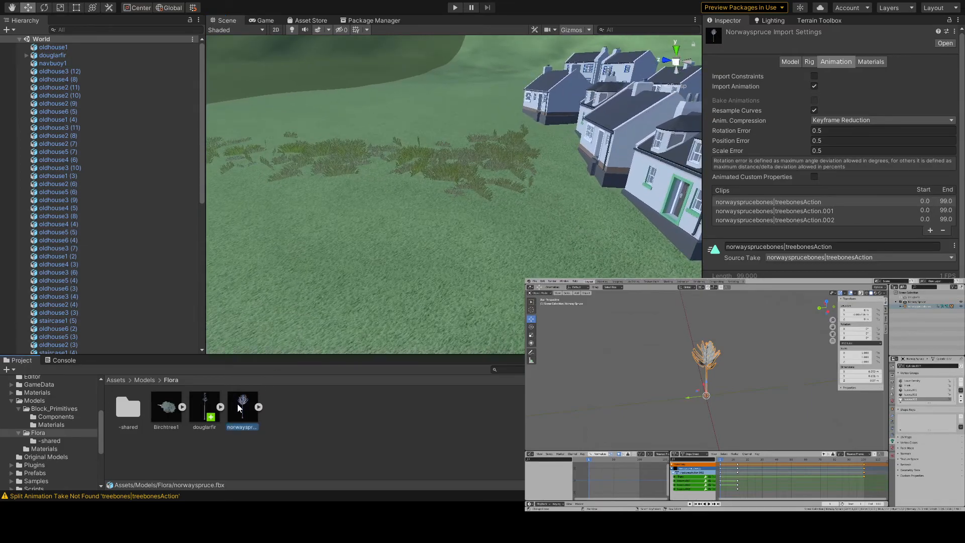
left_click_drag(242, 417, 385, 288)
key("w")
right_click_drag(385, 288, 436, 296)
key("w")
key("s")
right_click_drag(563, 167, 574, 198)
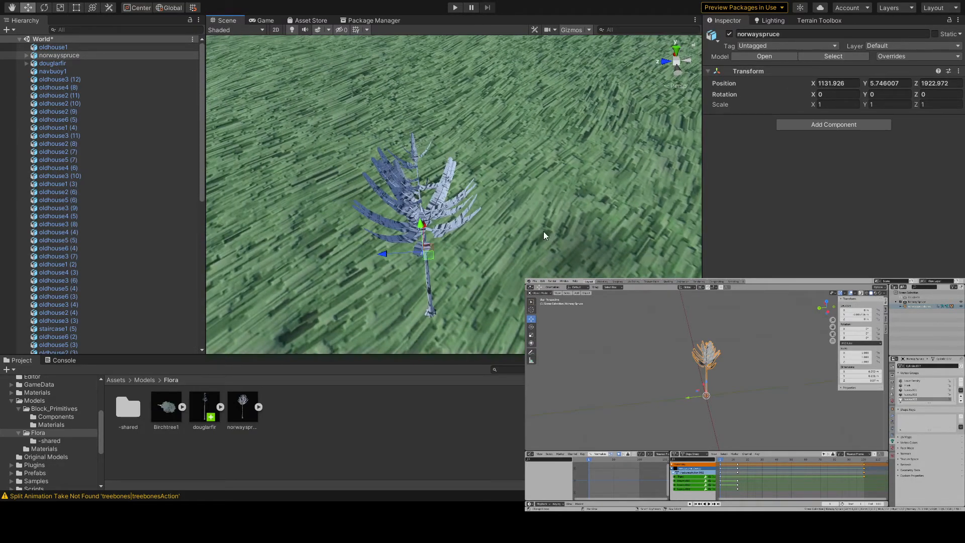
- In Blender, enter Edit Mode on the spruce mesh, clear the selection, and add a second material slot using an existing material
scroll(726, 394, "up", 4)
key("Tab")
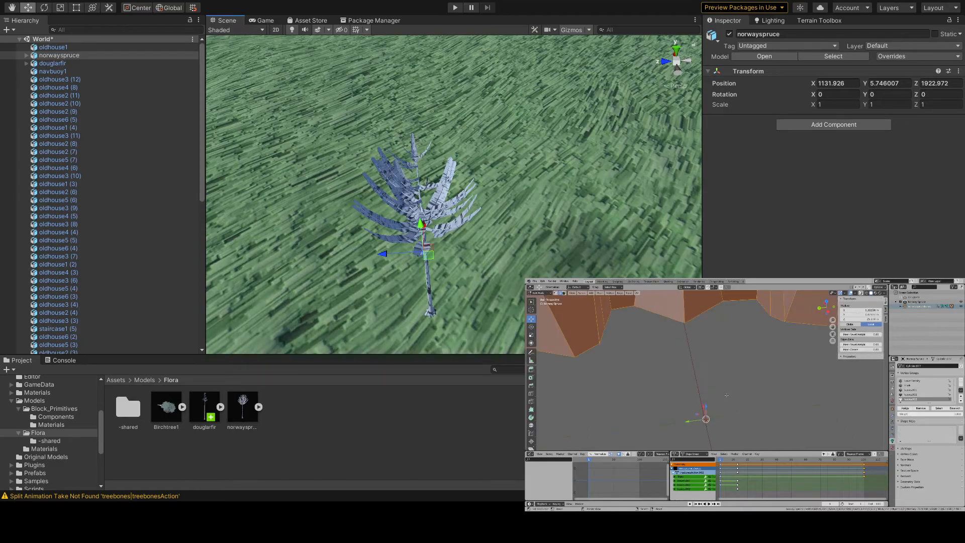
scroll(727, 394, "down", 6)
scroll(727, 395, "down", 5)
key("alt+a")
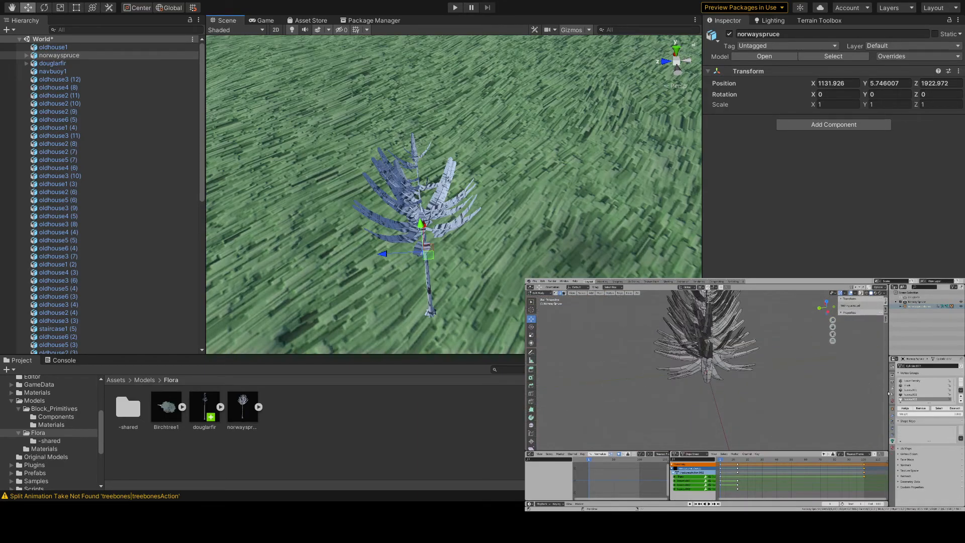
left_click(893, 447)
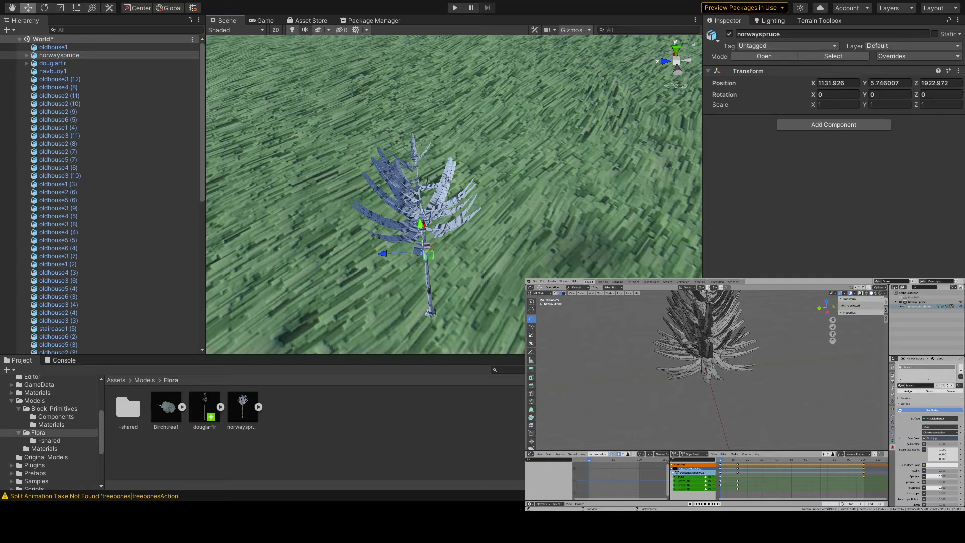
left_click(961, 367)
left_click(901, 395)
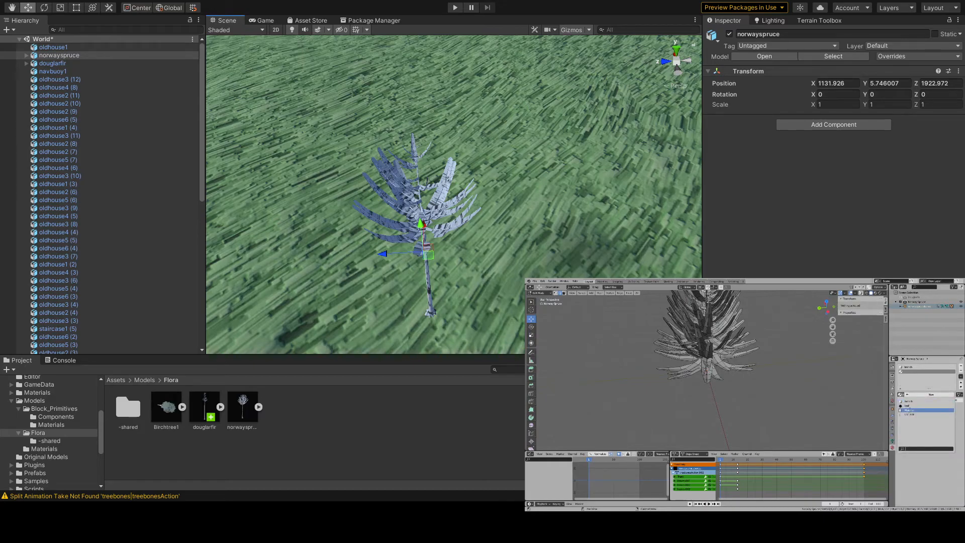
left_click(908, 406)
- Switch to face selection and select all linked faces of one branch on the underside of the spruce
middle_click_drag(762, 386, 718, 334)
scroll(749, 404, "up", 1)
scroll(749, 404, "up", 2)
right_click(716, 334)
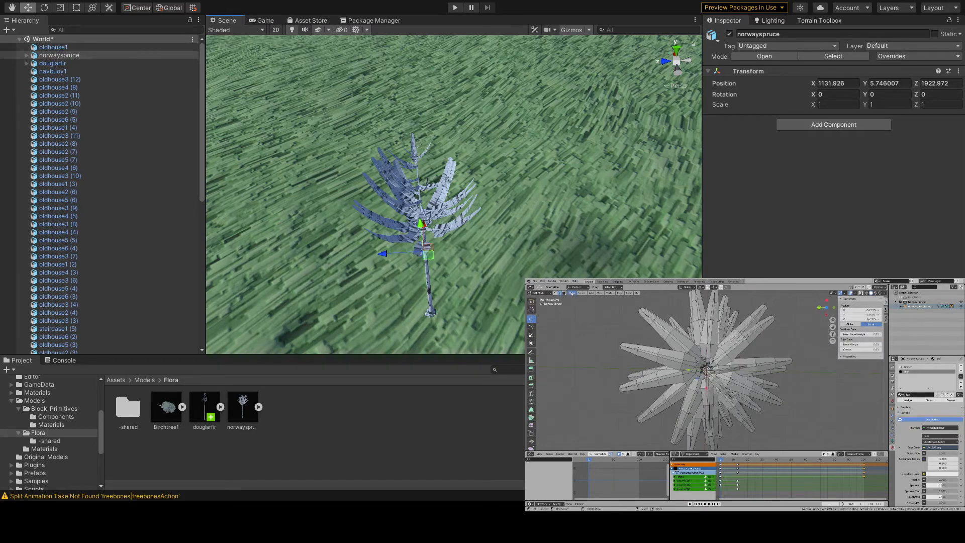
left_click(564, 293)
right_click(715, 343)
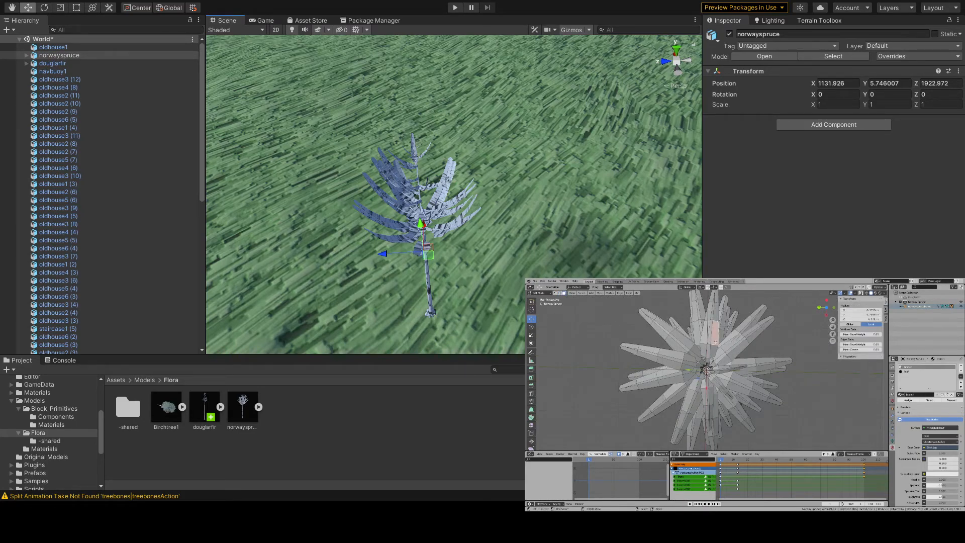
key("KP_Decimal")
scroll(715, 343, "down", 7)
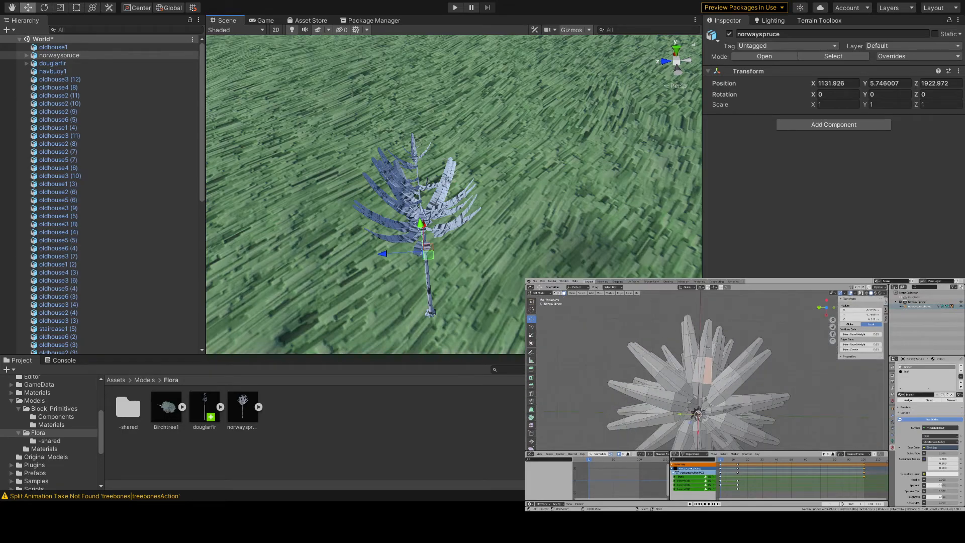
key("ctrl+l")
- Try to select the spruce's branches with the Loose Geometry trait selection
left_click(582, 293)
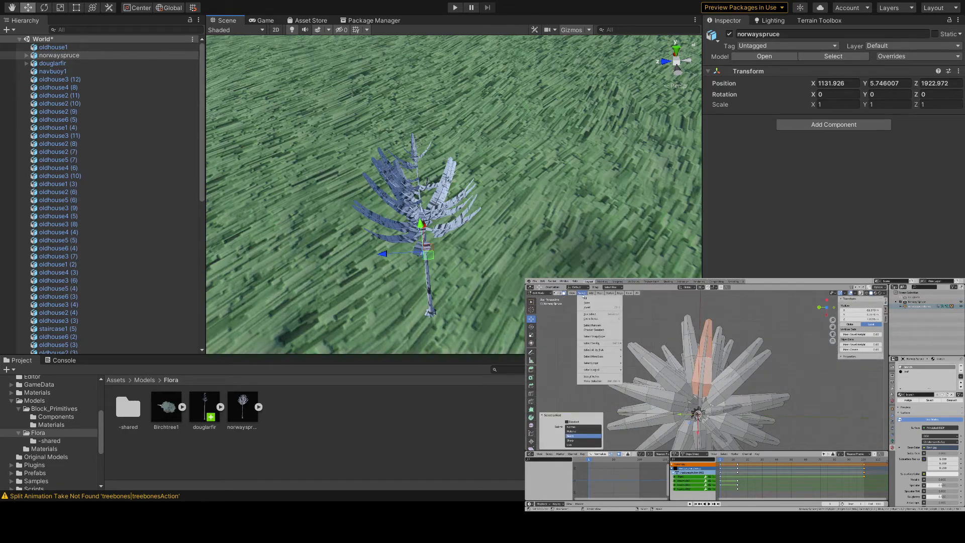
mouse_move(588, 362)
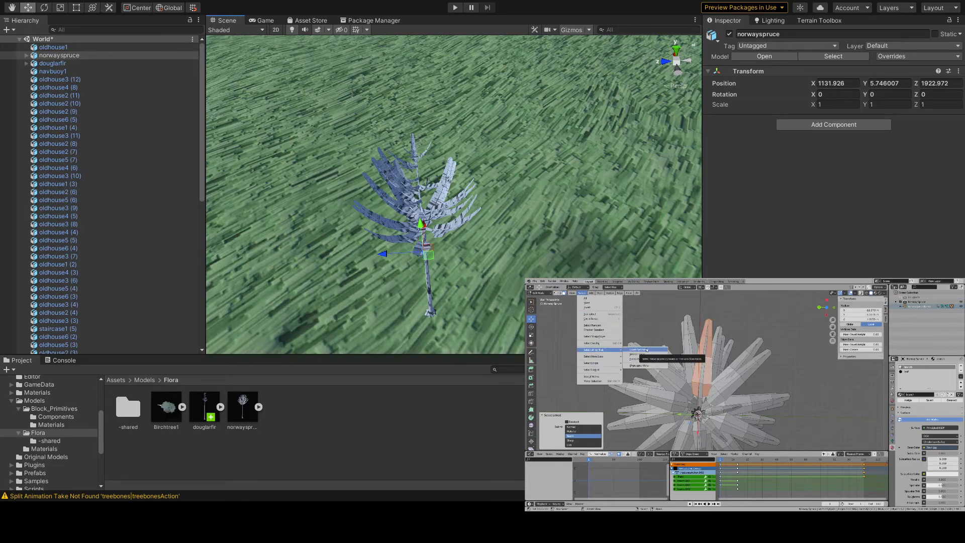
left_click(648, 349)
key("l")
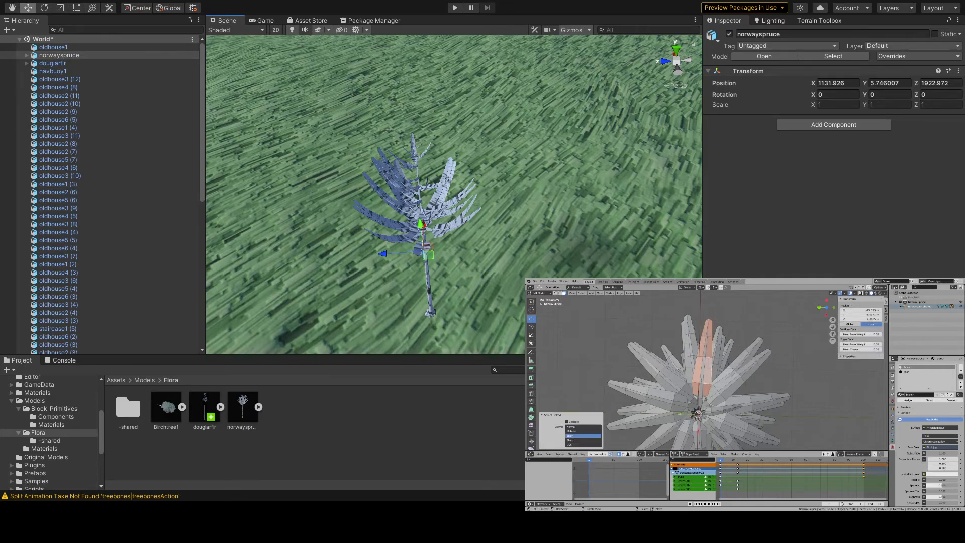
- Try to extend the branch selection to similar faces by Area and by Normal
left_click(582, 293)
mouse_move(601, 353)
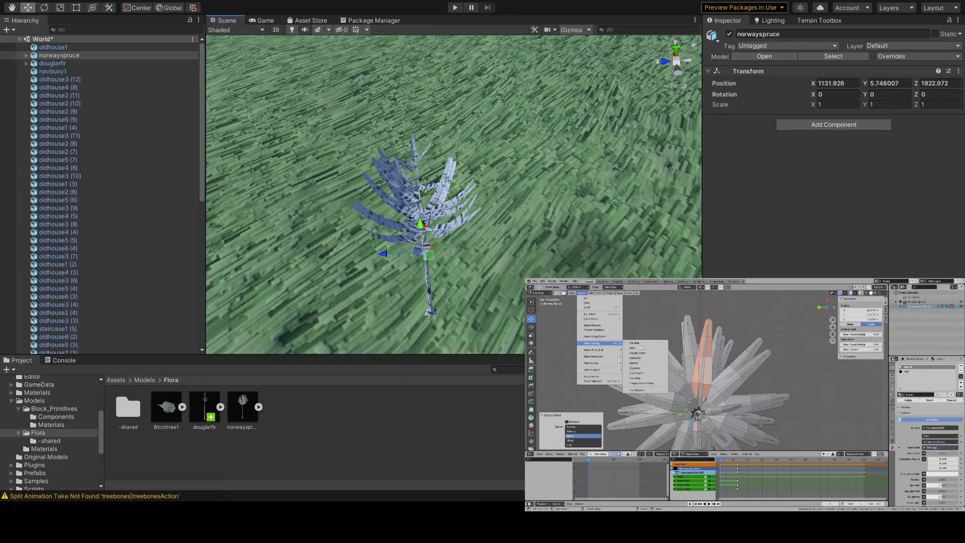
left_click(642, 348)
middle_click_drag(642, 349, 628, 309)
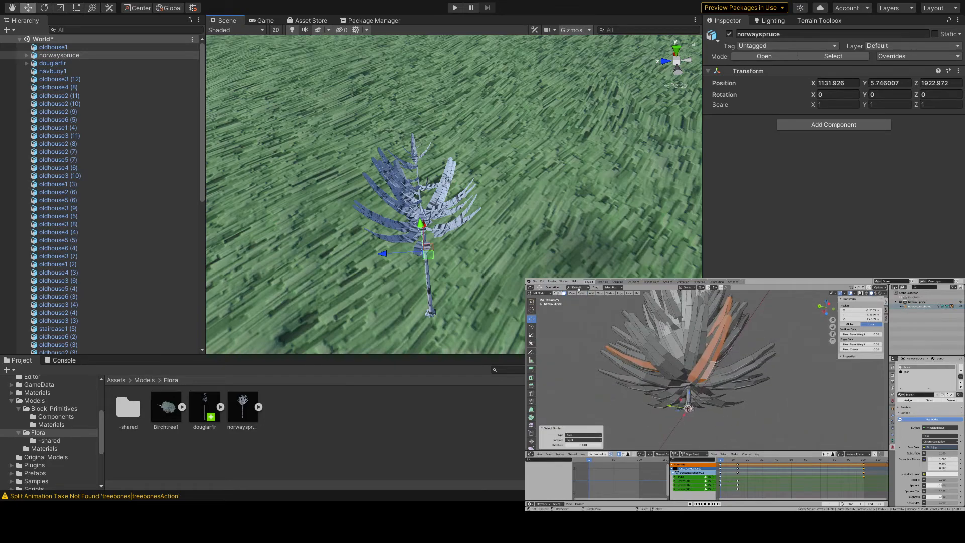
left_click(582, 293)
mouse_move(614, 343)
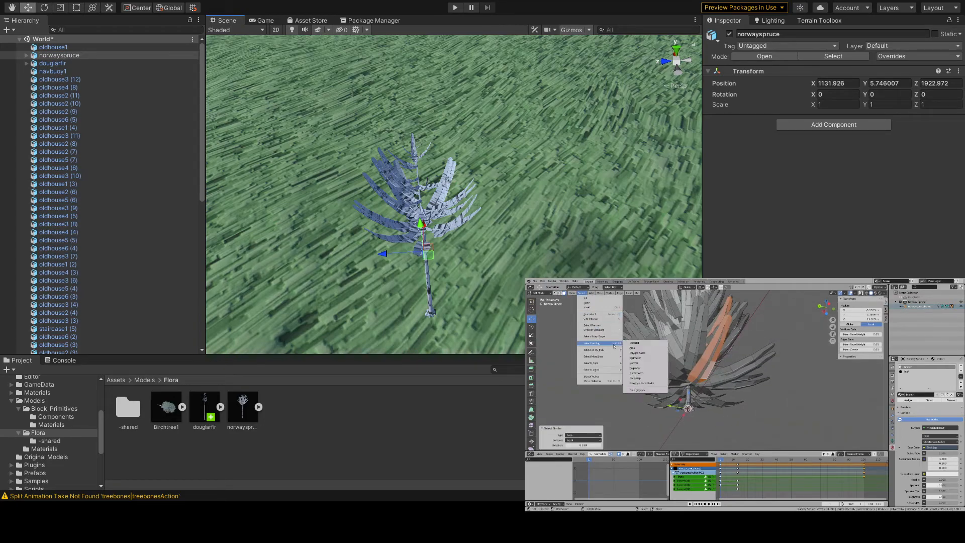
left_click(649, 363)
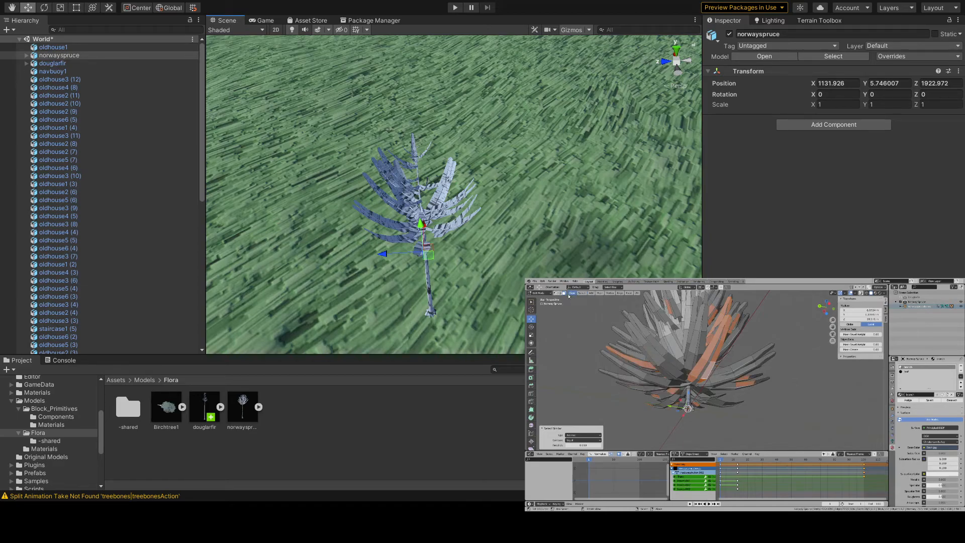
- Replace the selection with one linked lower branch and try to extend it with the Interior Faces trait
left_click(582, 293)
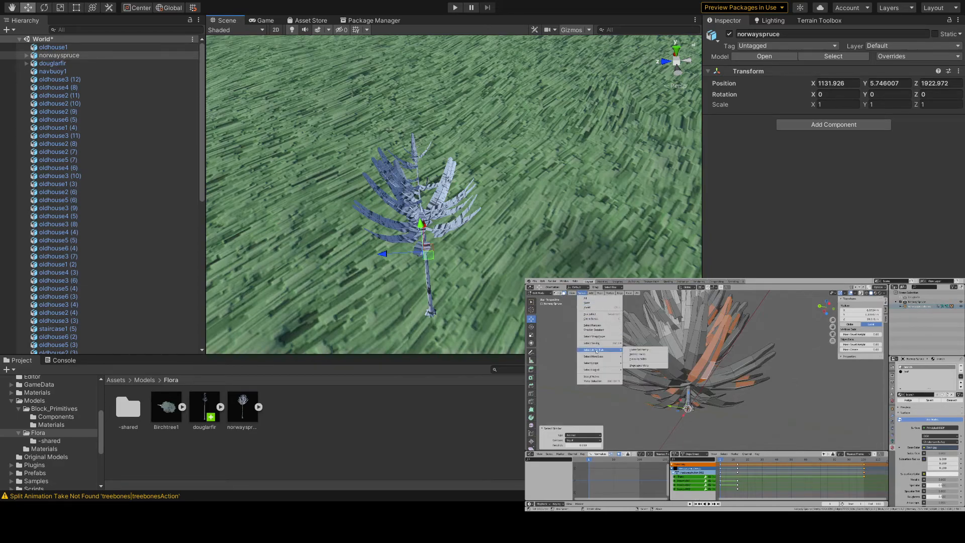
middle_click_drag(671, 354, 696, 363)
scroll(726, 373, "down", 5)
key("alt+a")
scroll(697, 373, "up", 4)
key("l")
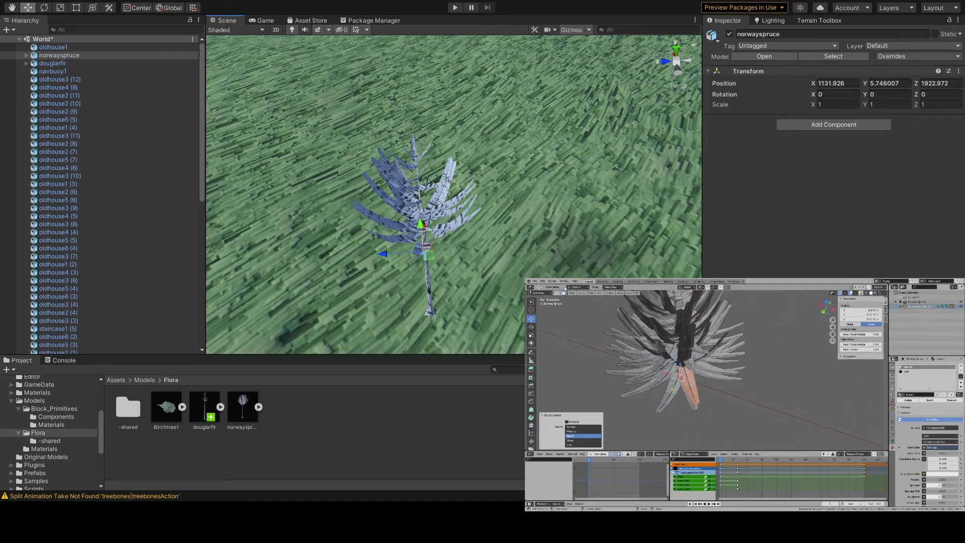
left_click(582, 293)
mouse_move(603, 351)
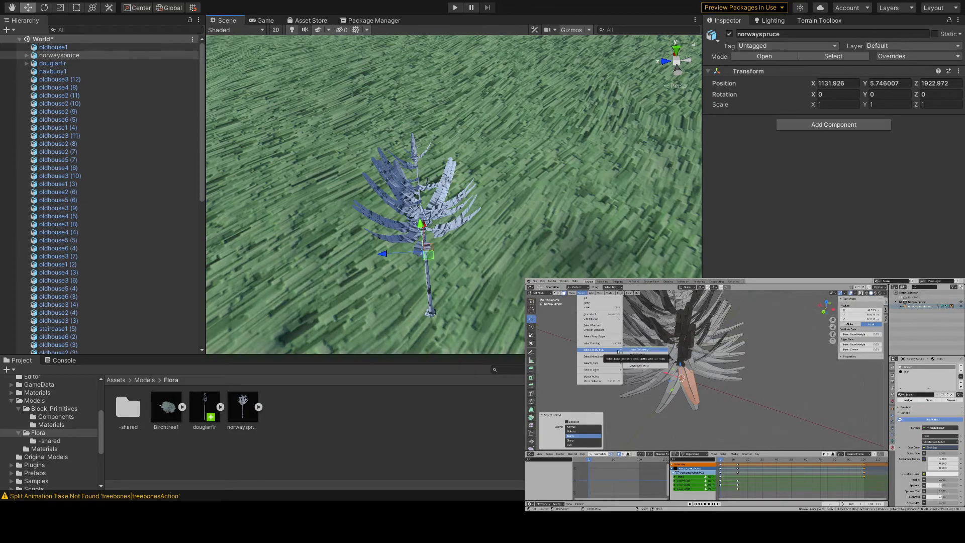
left_click(649, 354)
left_click(572, 293)
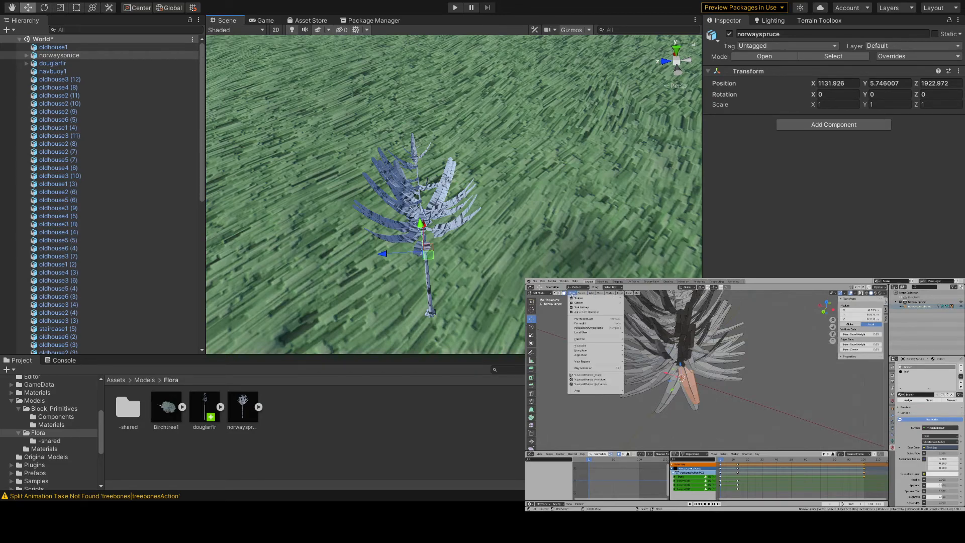
left_click(573, 293)
- Try selecting the branches with Faces by Sides, test the selection with a cancelled move, and undo it
left_click(583, 293)
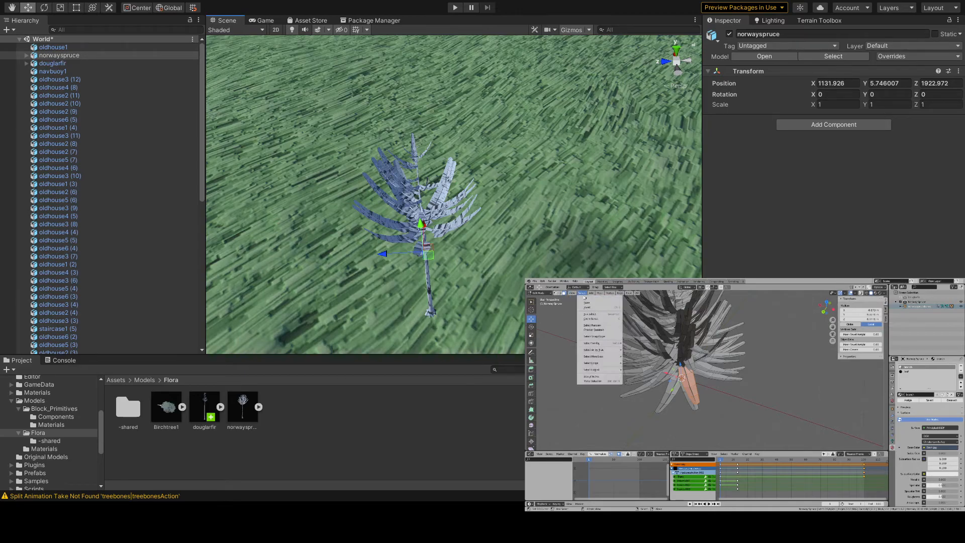
mouse_move(611, 350)
left_click(651, 359)
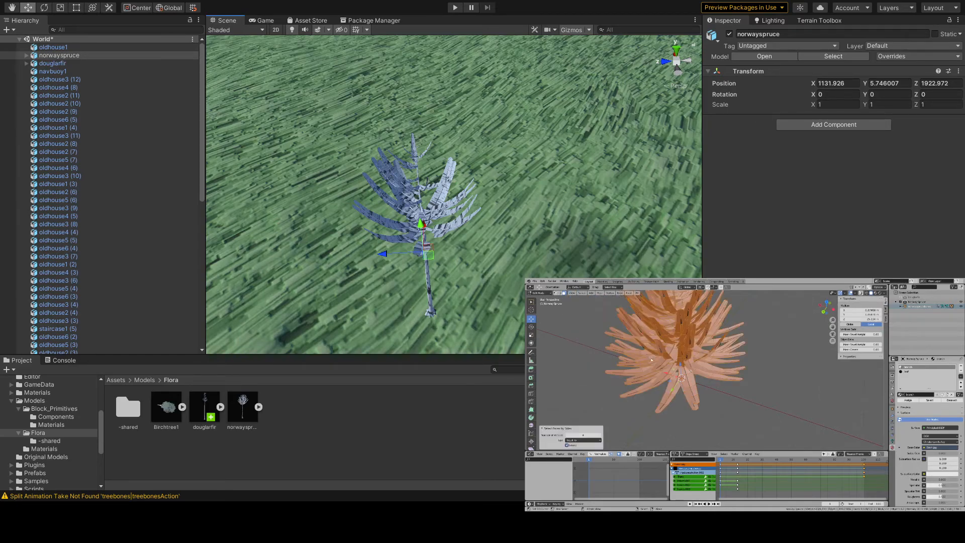
middle_click_drag(652, 359, 776, 399)
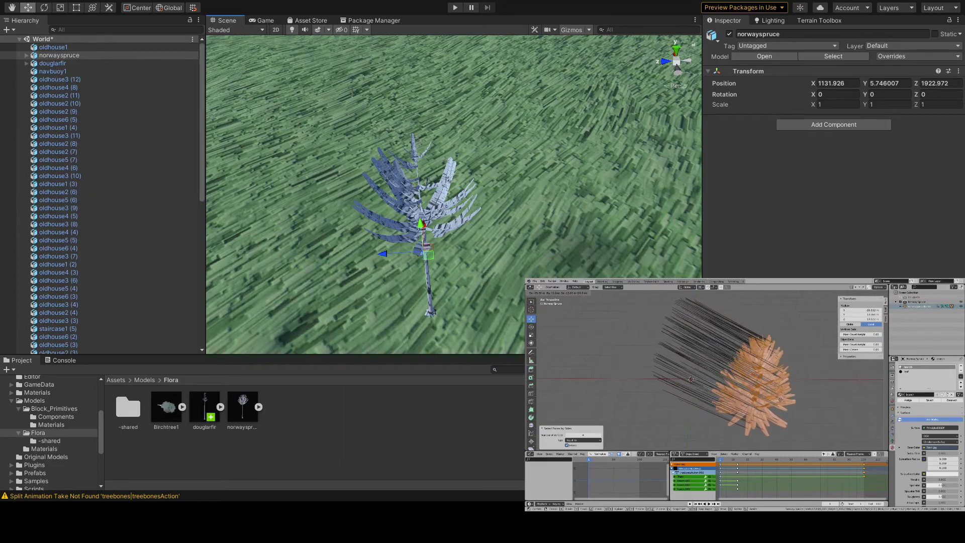
right_click(777, 399)
key("ctrl+z")
- Try to select all branches from one linked branch by similar Polygon Sides, test with a cancelled move, and clear the selection
key("l")
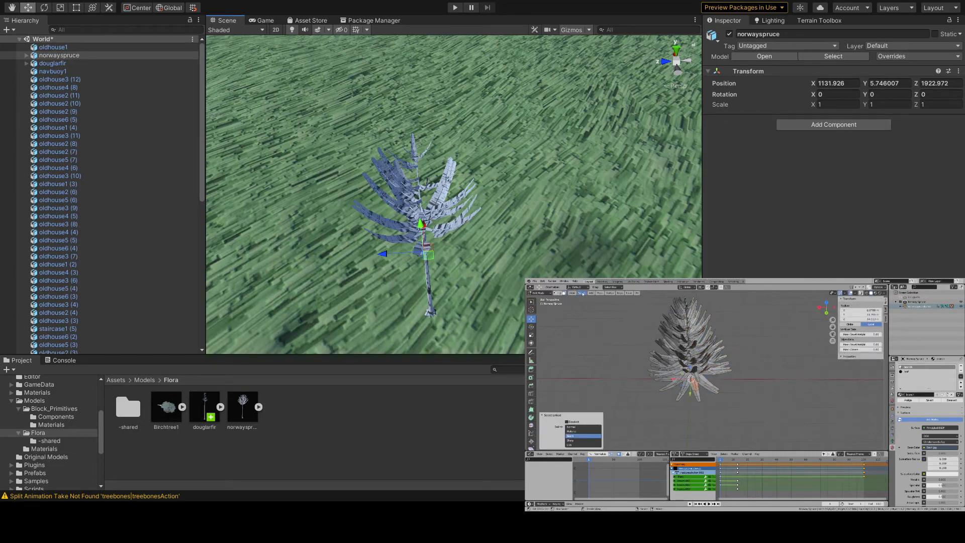
left_click(582, 293)
mouse_move(607, 352)
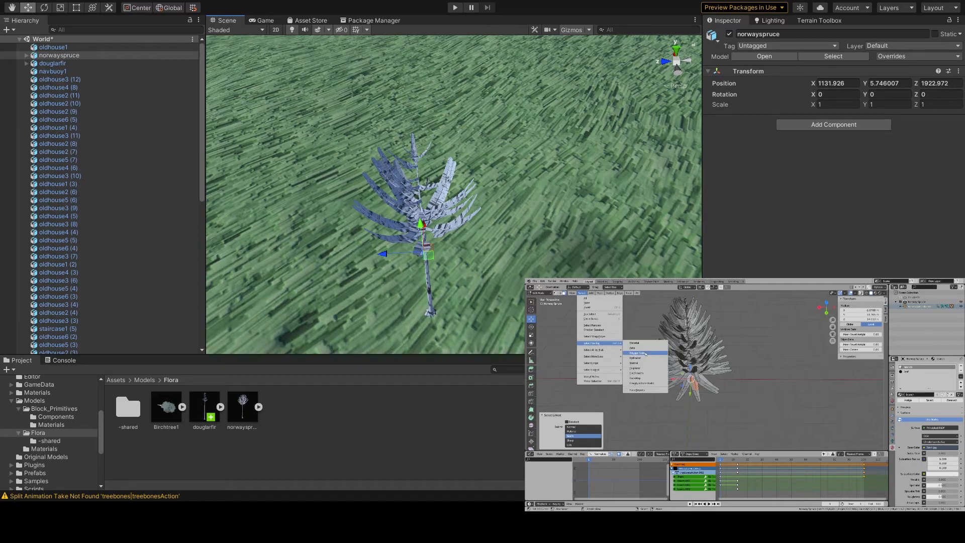
left_click(646, 354)
key("g")
right_click(751, 399)
key("alt+a")
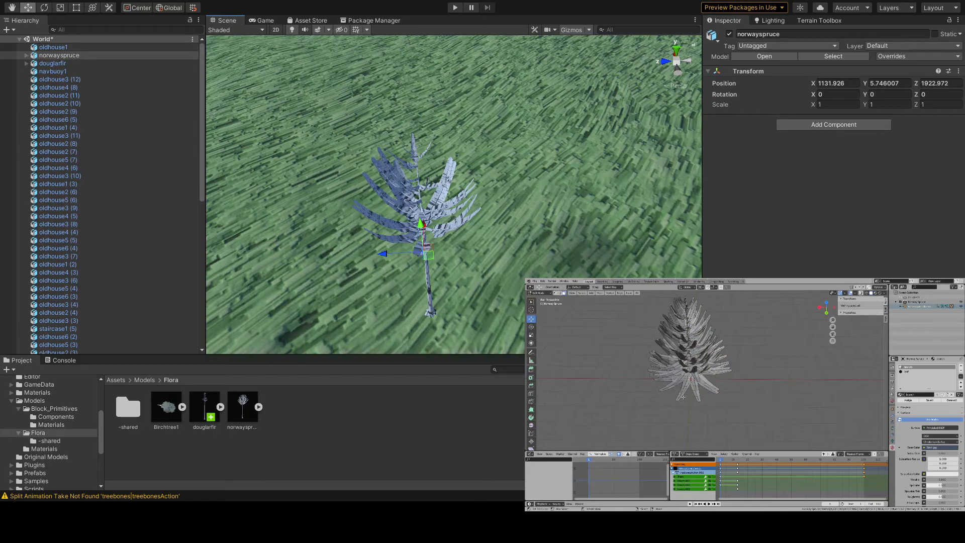
- Try to select all branches from one linked lower branch by similar Flat/Smooth shading, test with a cancelled move, and deselect everything
key("l")
left_click(582, 293)
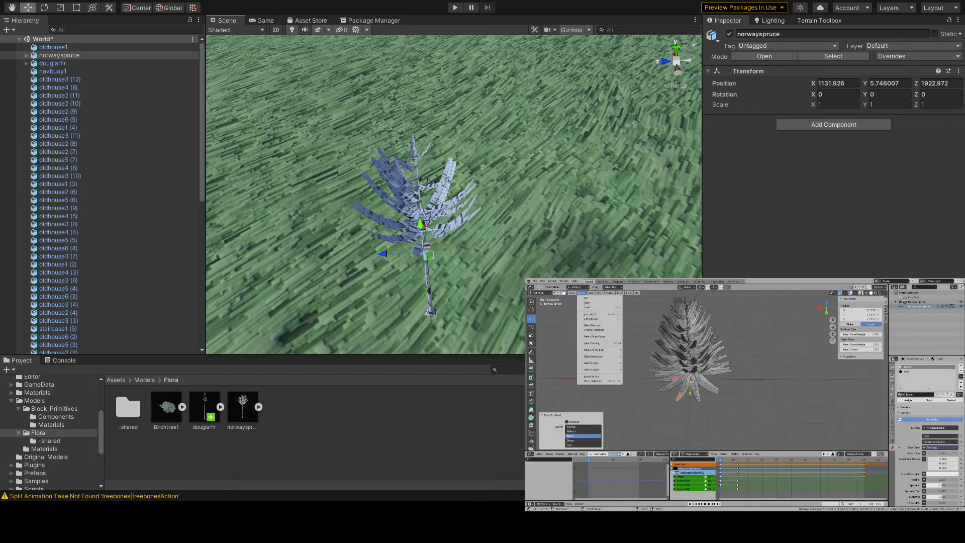
mouse_move(604, 344)
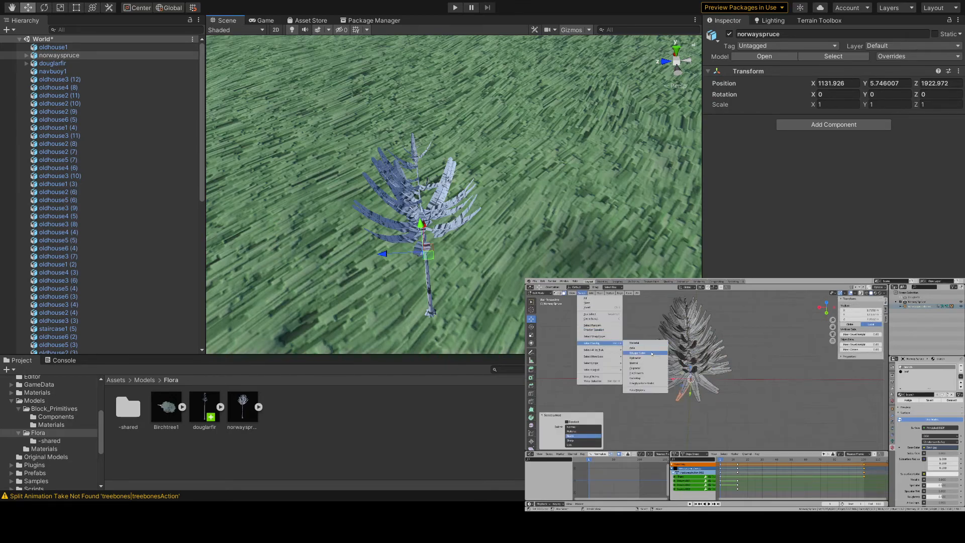
left_click(646, 373)
key("g")
right_click(787, 422)
key("alt+a")
- Try to select all branches by similar Face-Map and Freestyle Face Marks, test with a cancelled move, and deselect everything
key("l")
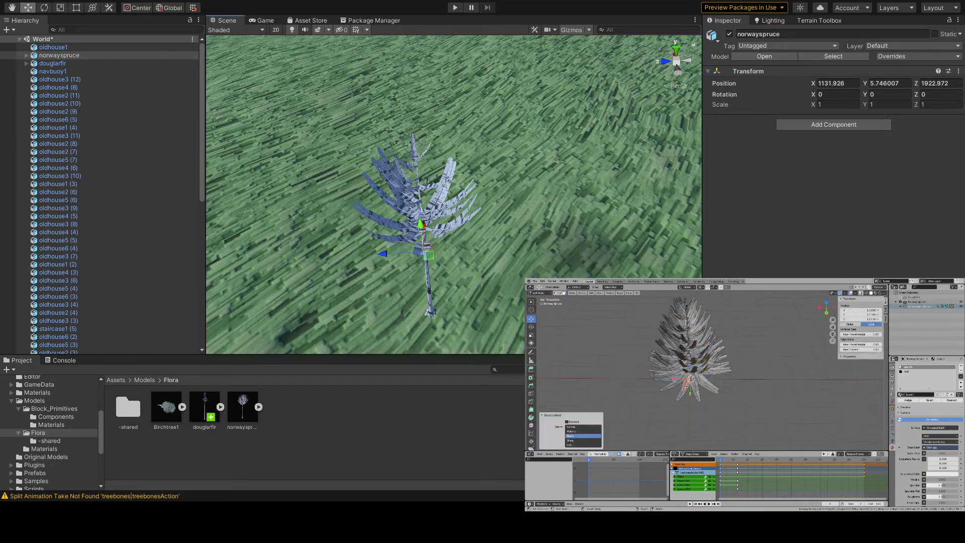
left_click(582, 293)
mouse_move(604, 344)
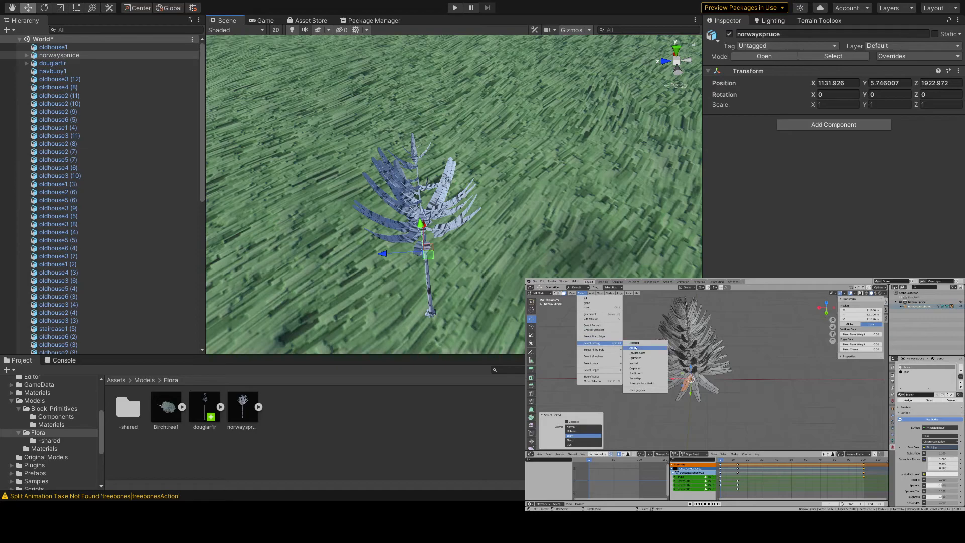
left_click(649, 379)
left_click(582, 293)
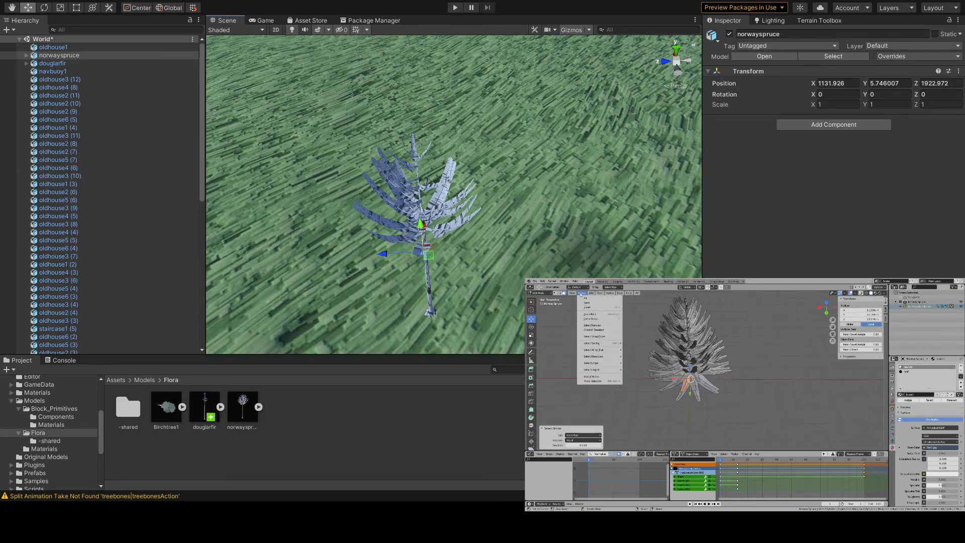
mouse_move(608, 357)
left_click(652, 385)
key("g")
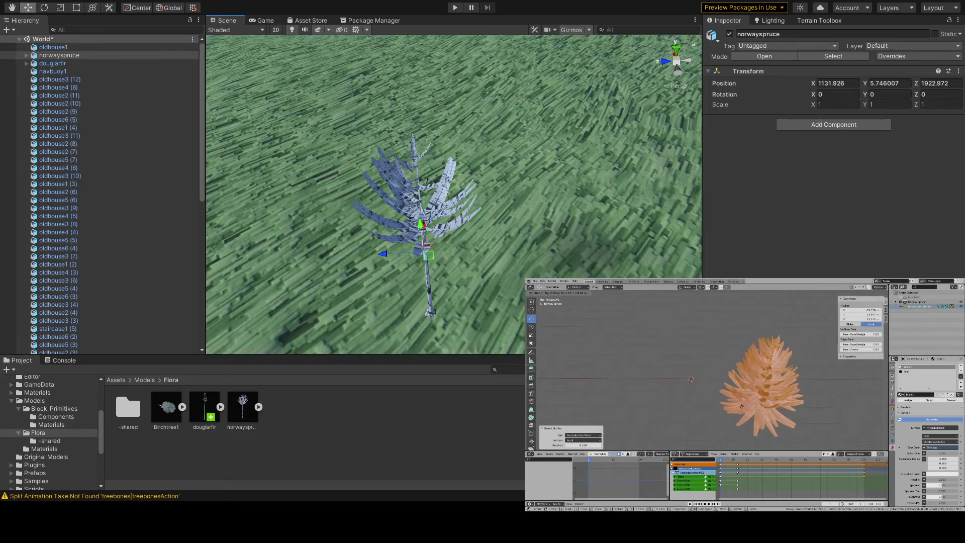
right_click(721, 417)
key("alt+a")
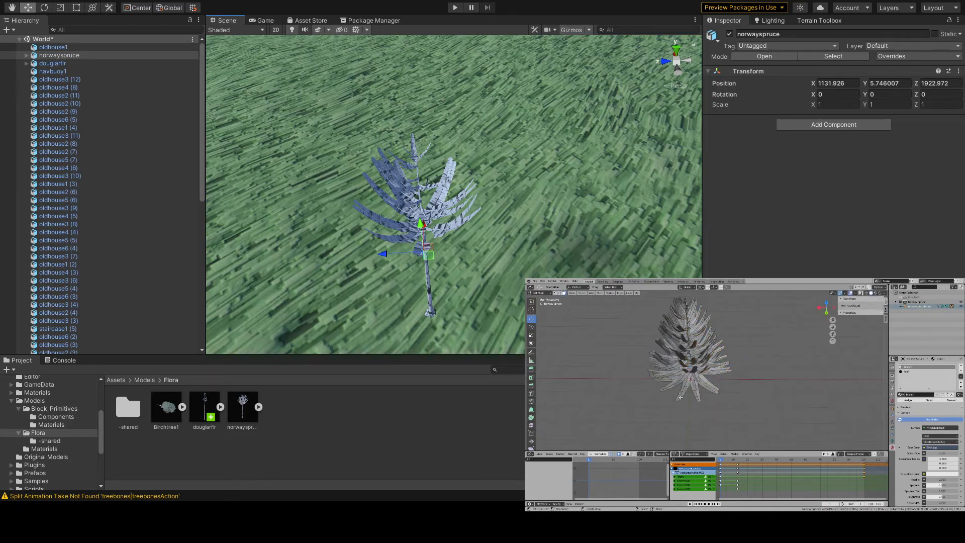
- Try to select all branches from one linked lower branch by similar Polygon Sides, test with a cancelled move, and deselect everything
key("l")
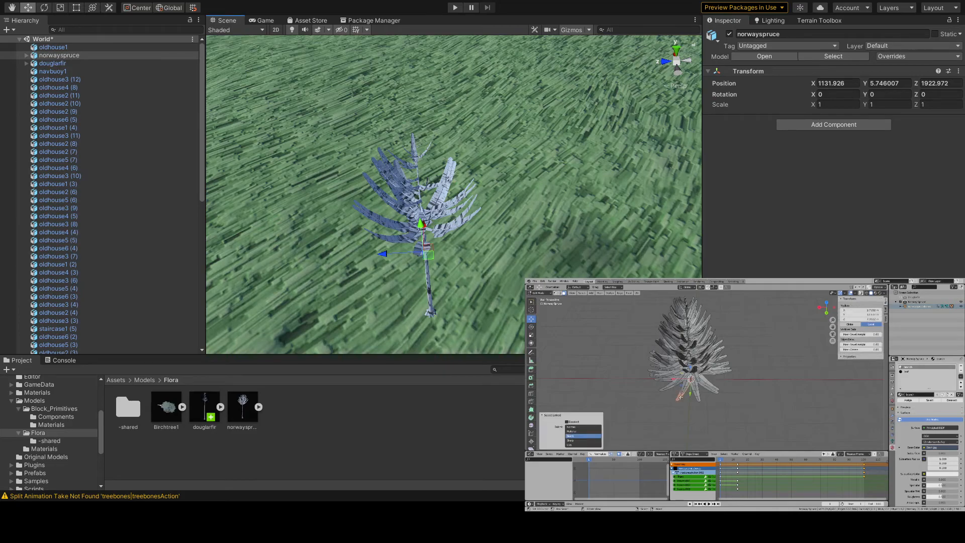
left_click(581, 293)
mouse_move(616, 343)
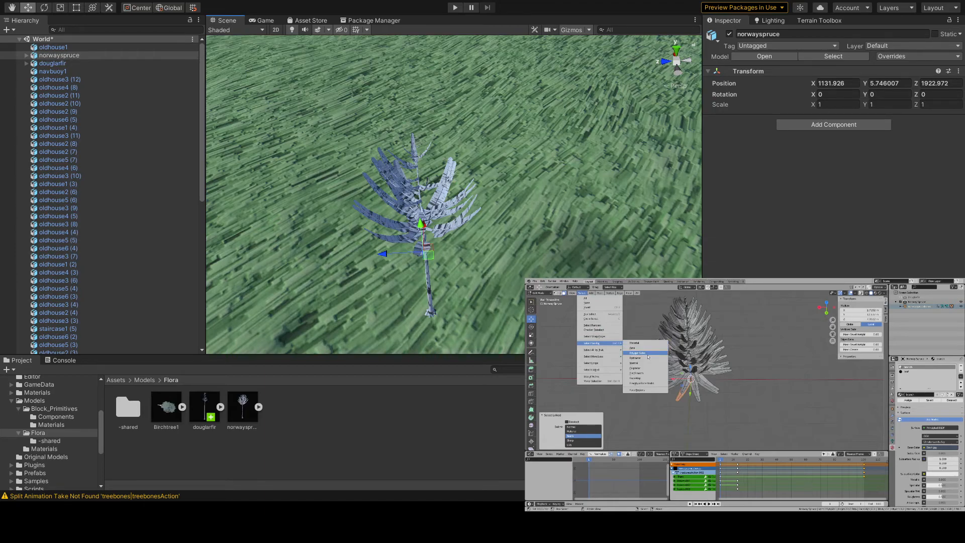
left_click(648, 356)
key("g")
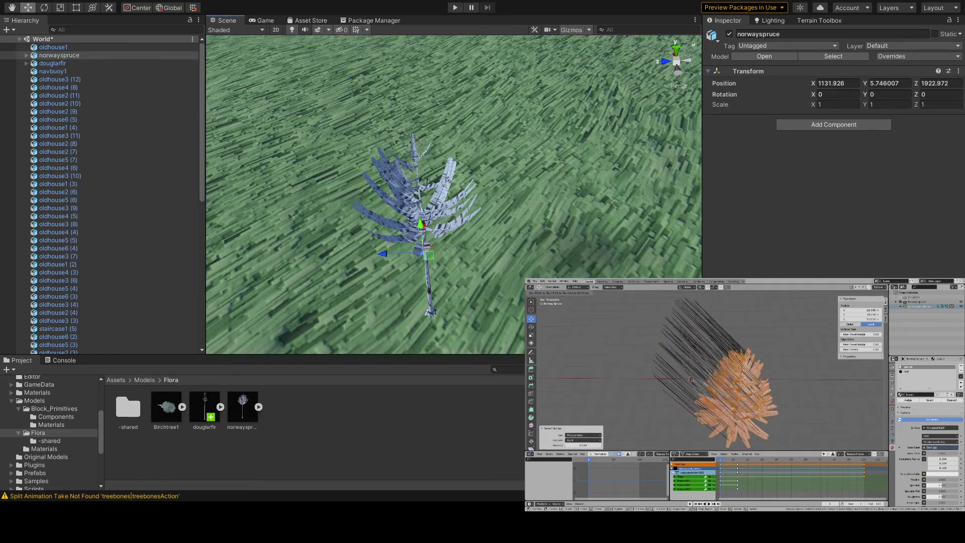
right_click(696, 400)
scroll(697, 396, "up", 8)
middle_click_drag(699, 395, 697, 395)
key("alt+a")
scroll(698, 395, "down", 2)
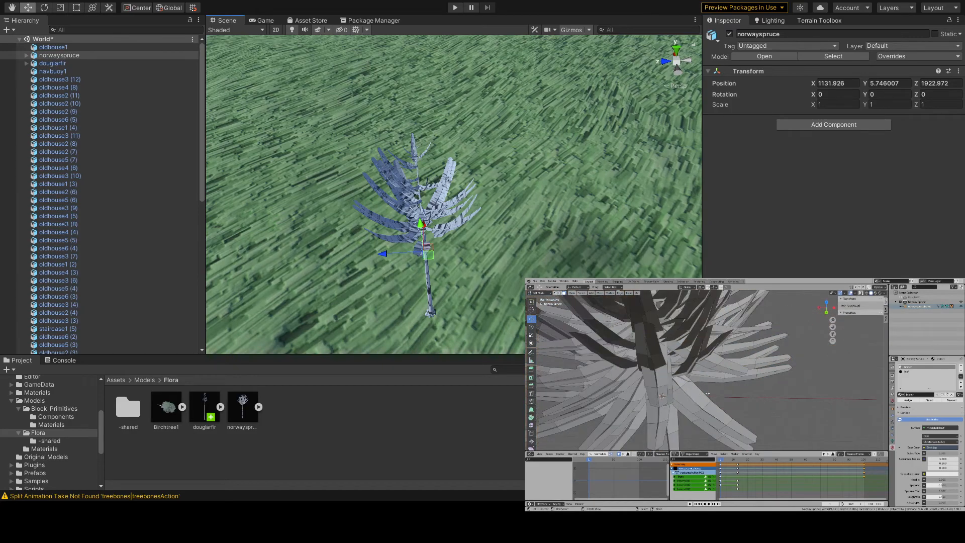
- Select the branch vertices through the last two vertex groups of the spruce mesh and test the selection with a cancelled move
left_click(892, 417)
left_click(893, 422)
left_click(893, 429)
left_click(894, 437)
left_click(916, 390)
left_click(938, 408)
left_click(925, 395)
left_click(936, 409)
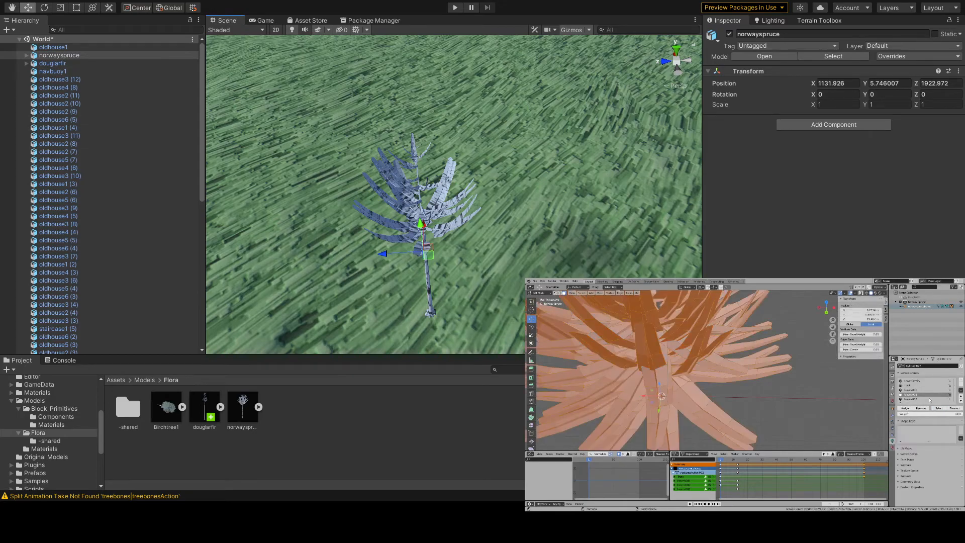
scroll(659, 372, "down", 6)
key("g")
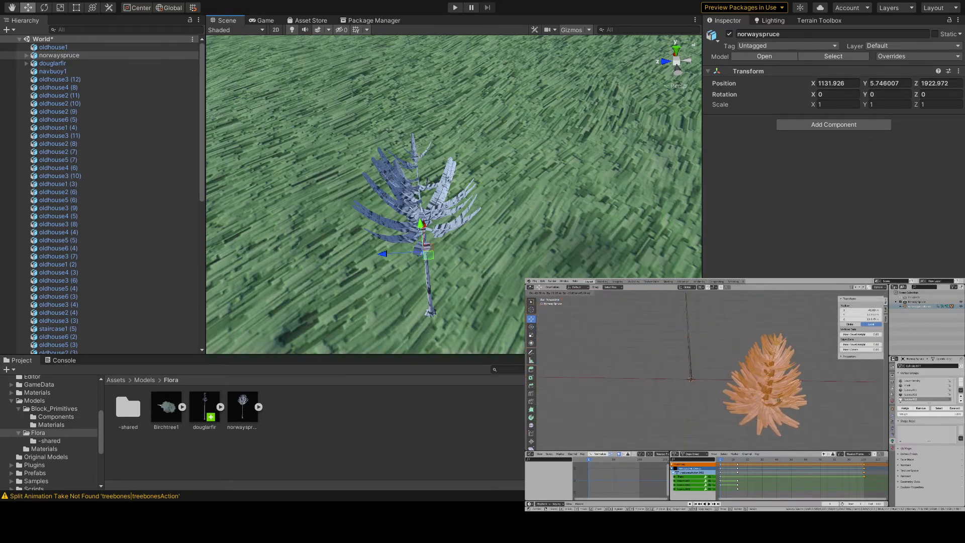
right_click(779, 400)
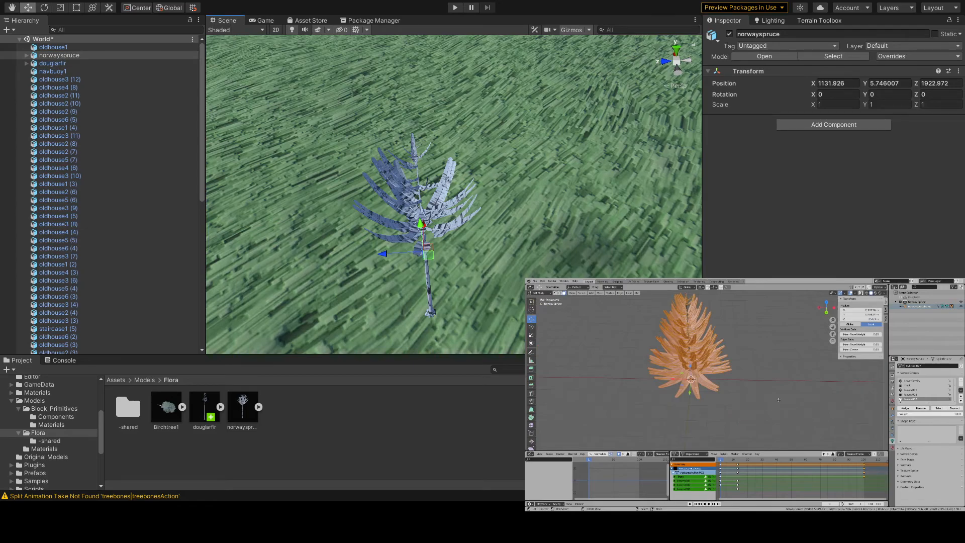
- Assign the leaf material slot to the selected branch faces of the spruce
key("KP_Decimal")
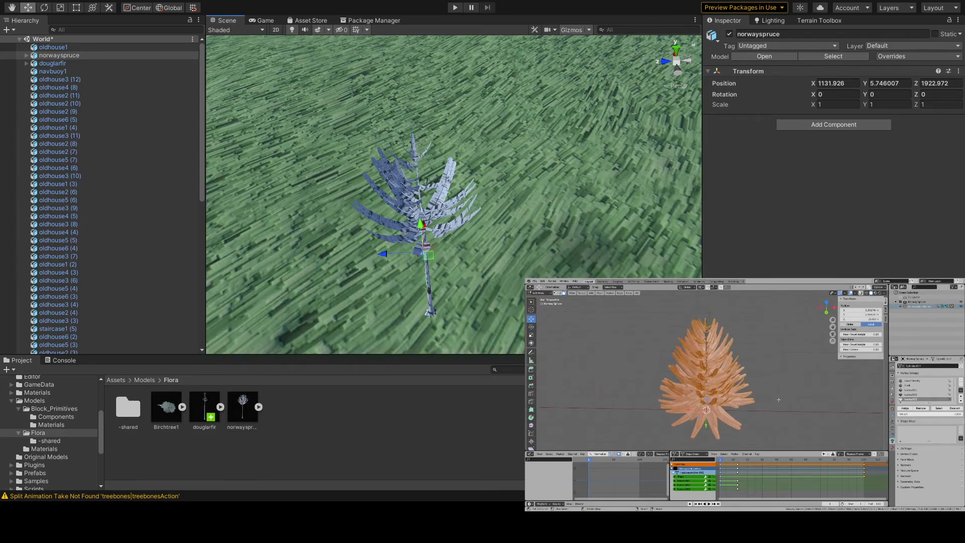
middle_click_drag(748, 392, 723, 381)
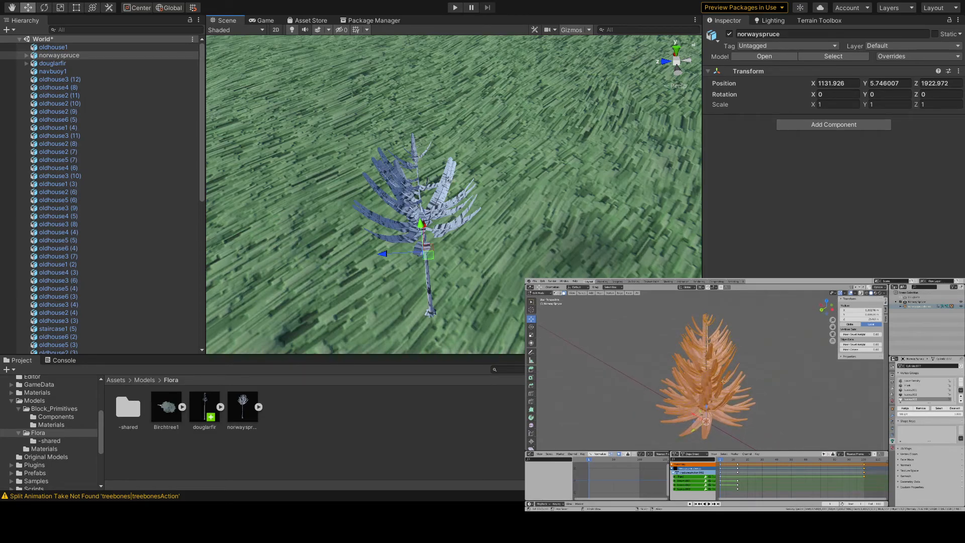
left_click(893, 416)
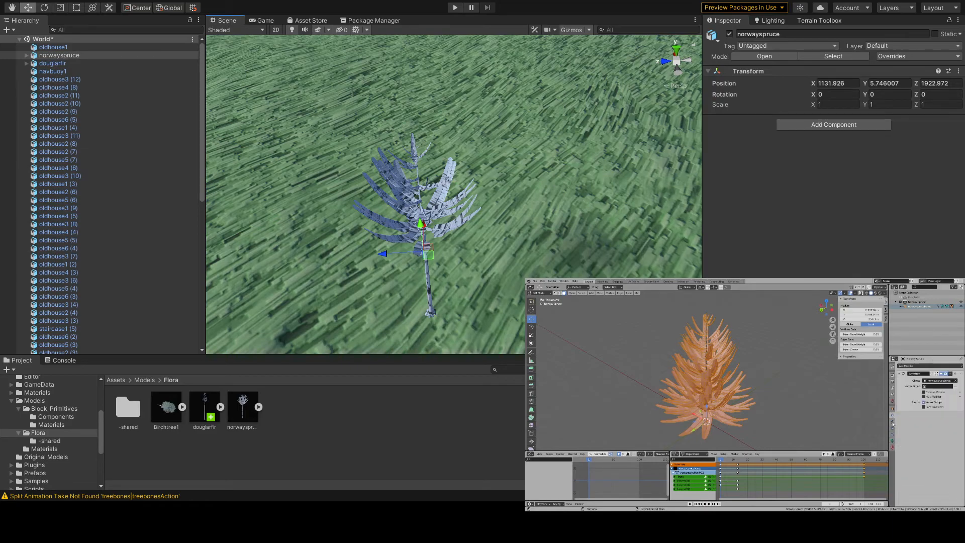
left_click(893, 426)
left_click(892, 430)
left_click(892, 422)
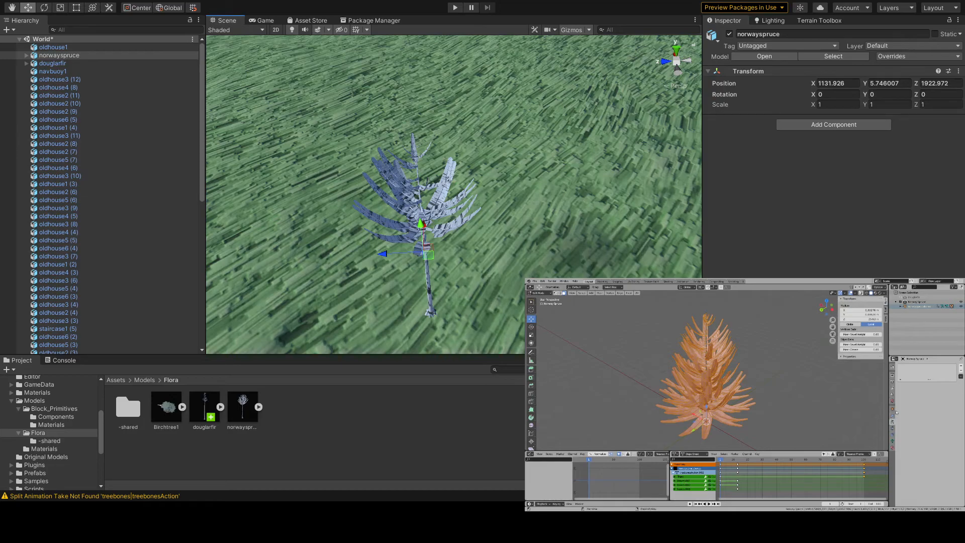
left_click(893, 448)
left_click(906, 372)
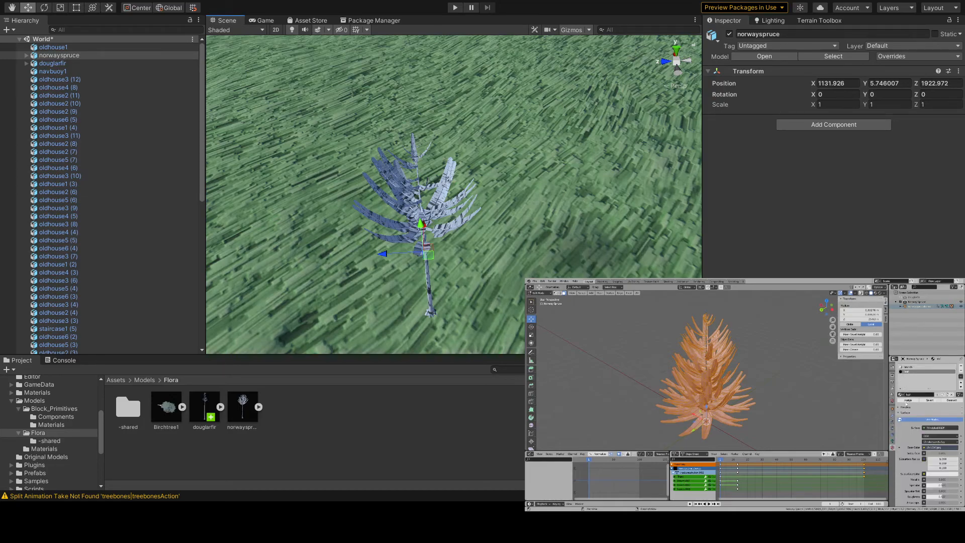
middle_click_drag(767, 378, 729, 375)
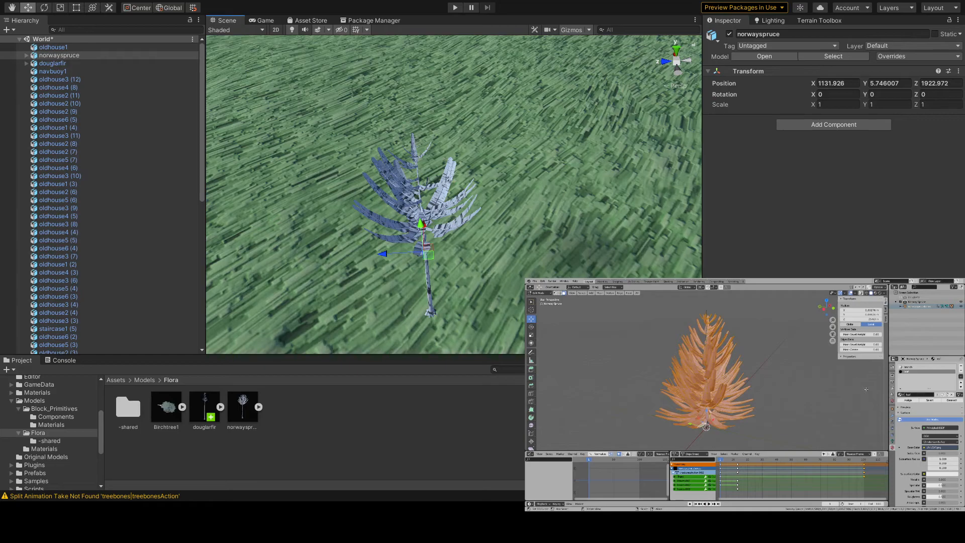
- Toggle the spruce between Object and Edit Mode to check its mesh, then save the Blender file
key("Tab")
key("Tab")
key("Tab")
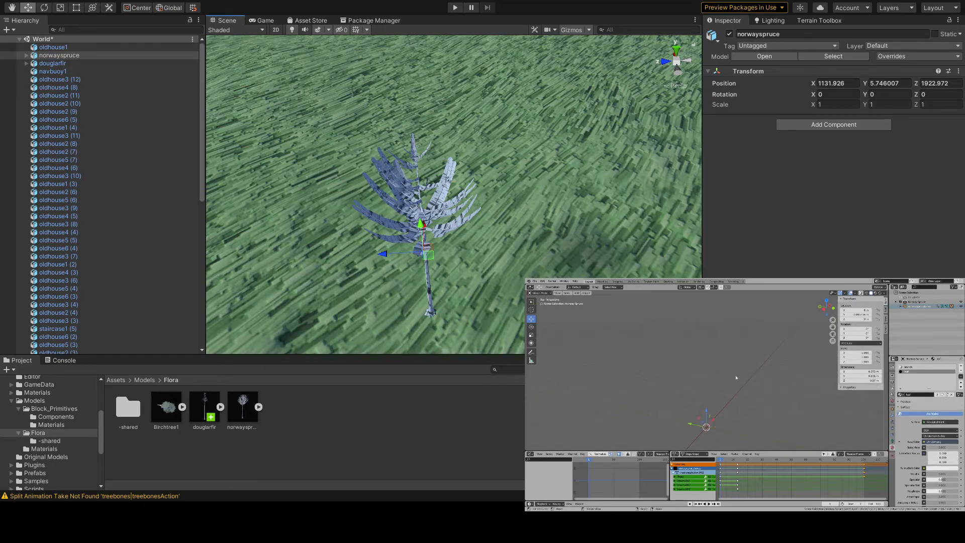
key("Tab")
key("a")
left_click(535, 281)
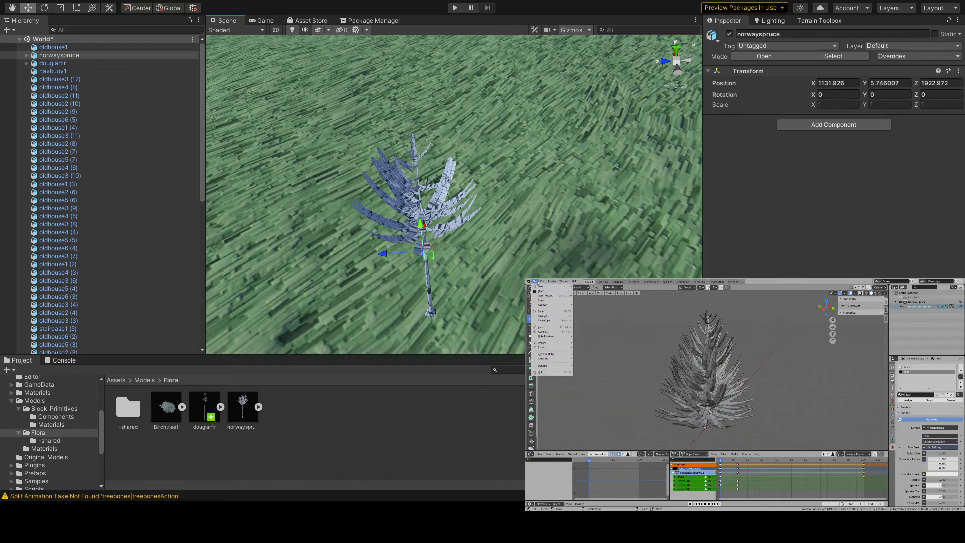
left_click(557, 313)
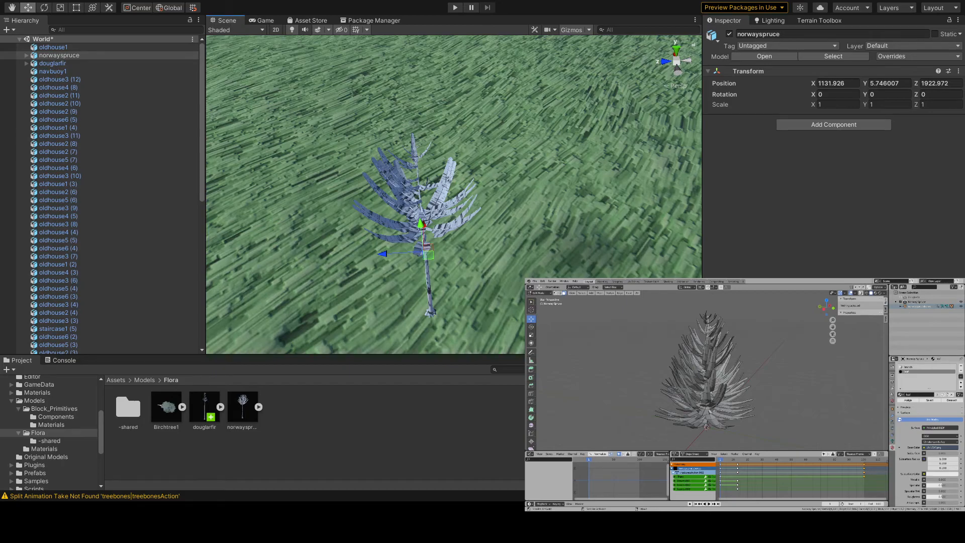
- Switch to Unity to check the norwayspruce model's imported materials, then return to Blender to check the leaf slot's faces and deselect them
left_click(243, 409)
left_click(872, 61)
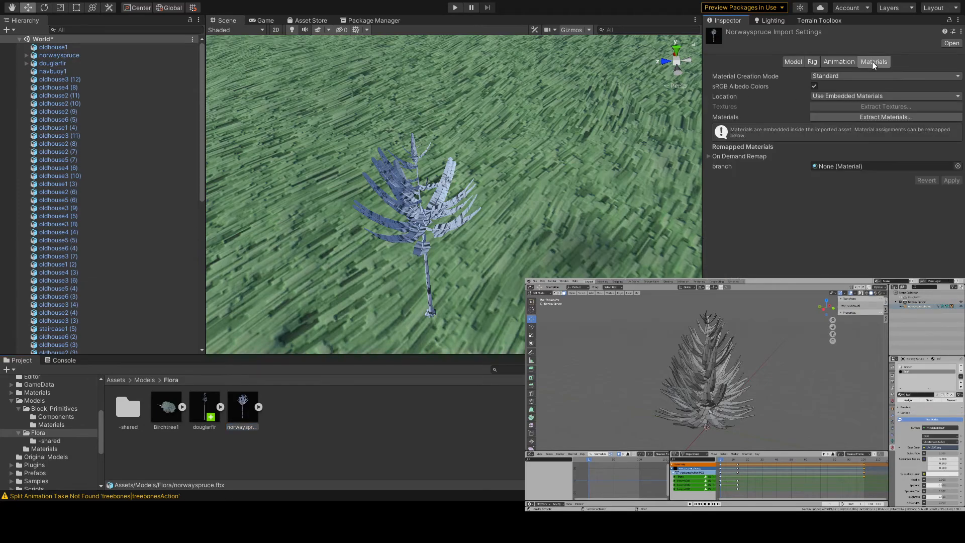
left_click(422, 428)
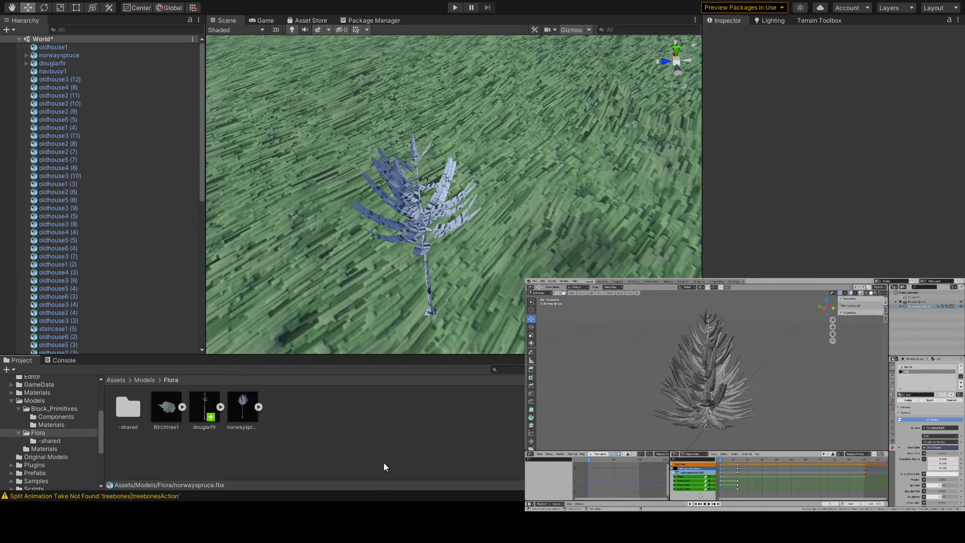
left_click(927, 401)
key("alt+a")
- Switch to Unity, delete the spruce from the scene and place a fresh norwayspruce instance on the grass
left_click(423, 216)
key("Delete")
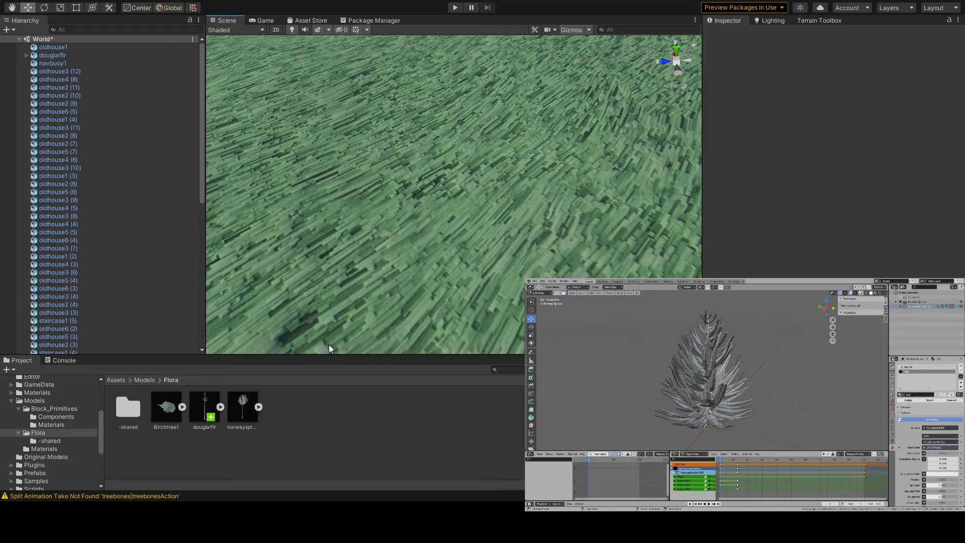
left_click_drag(245, 413, 449, 274)
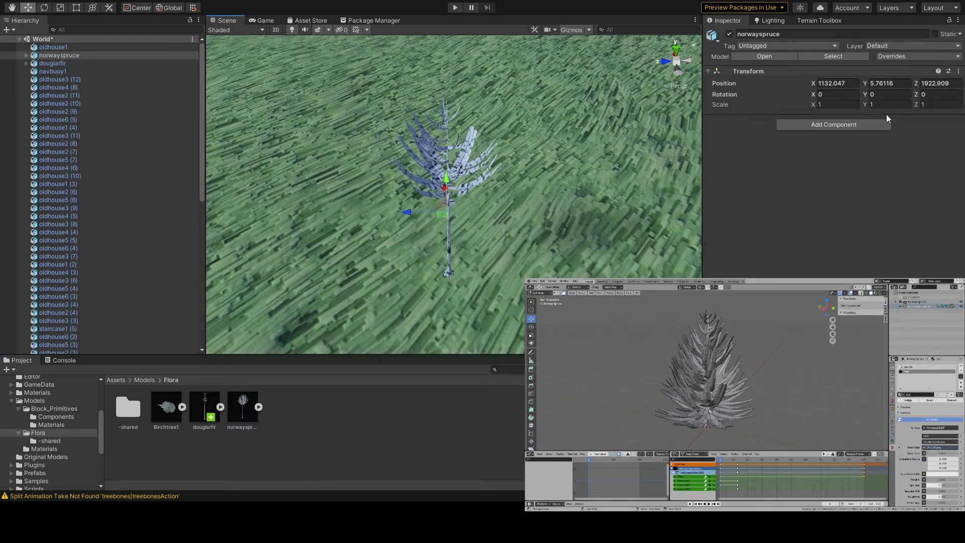
- Examine the norwayspruce model's rig, animation and material import settings
left_click(243, 408)
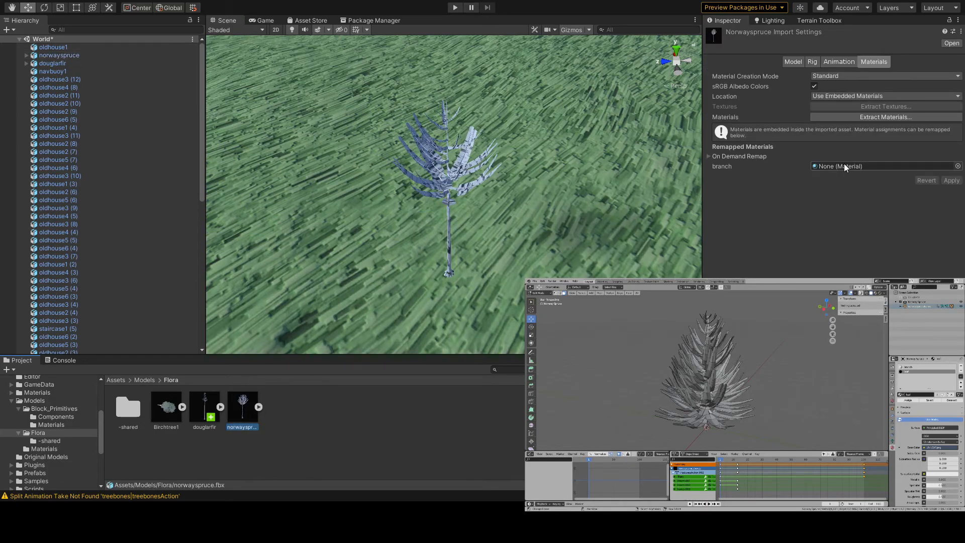
left_click(803, 61)
left_click(815, 61)
left_click(839, 61)
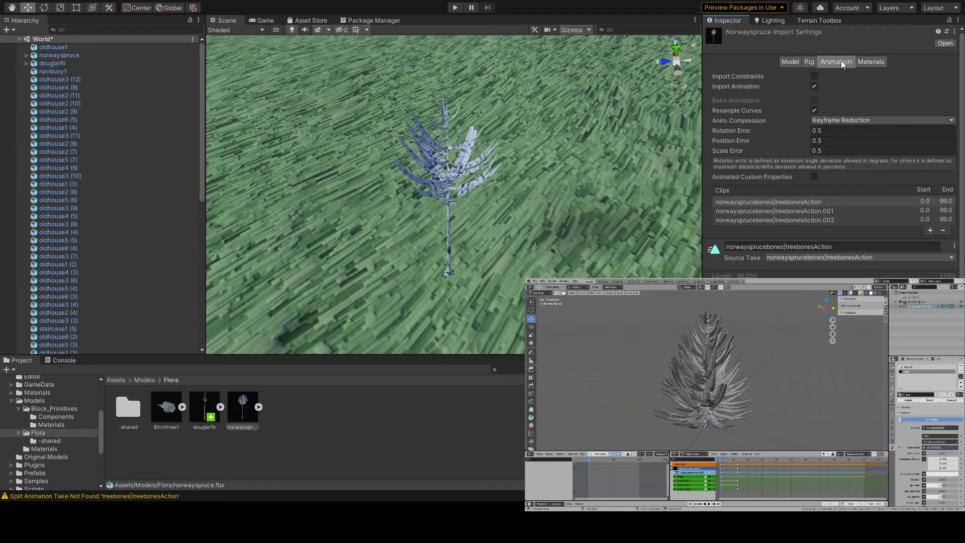
left_click(866, 62)
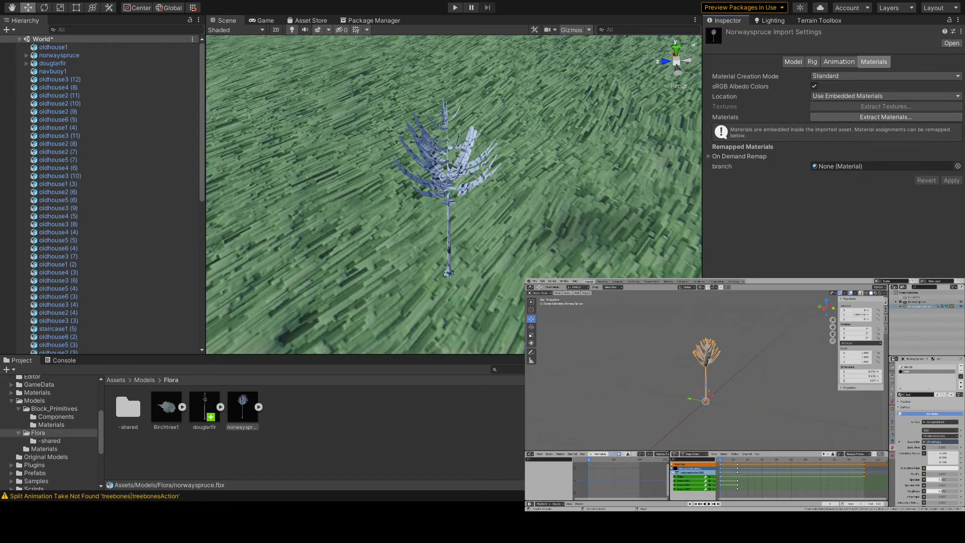
- Remap the norwayspruce model's leaf material to Billboard and its branch material to birchbark, and apply the import settings
left_click(334, 439)
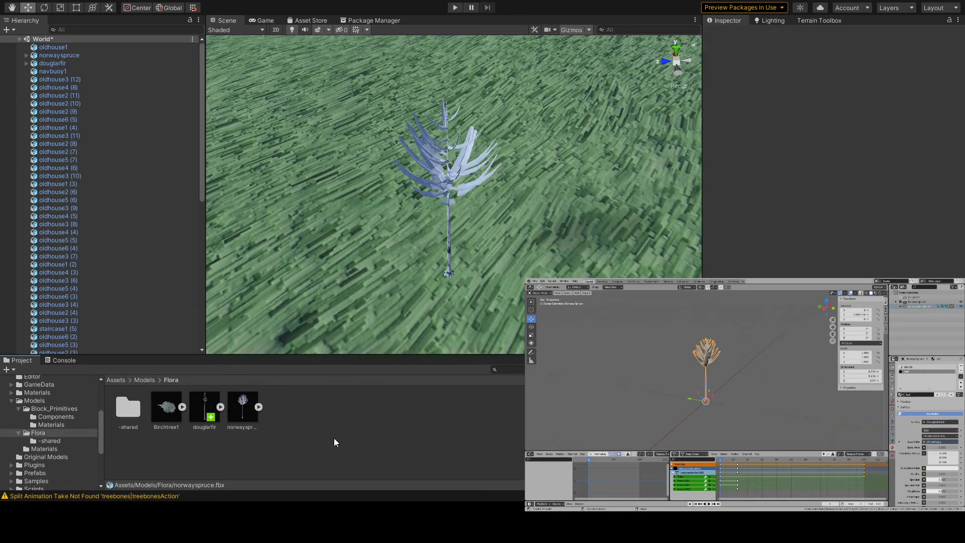
left_click(244, 407)
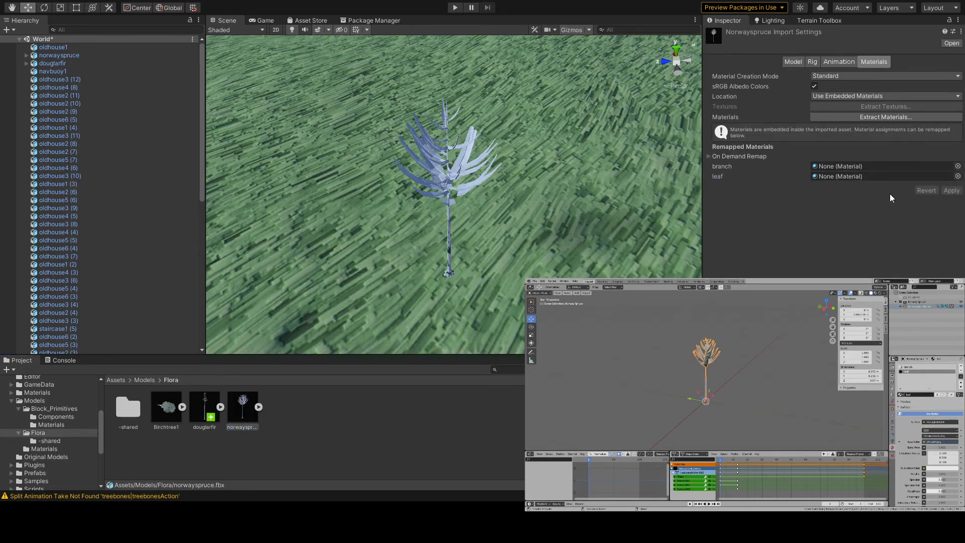
double_click(760, 260)
left_click(958, 167)
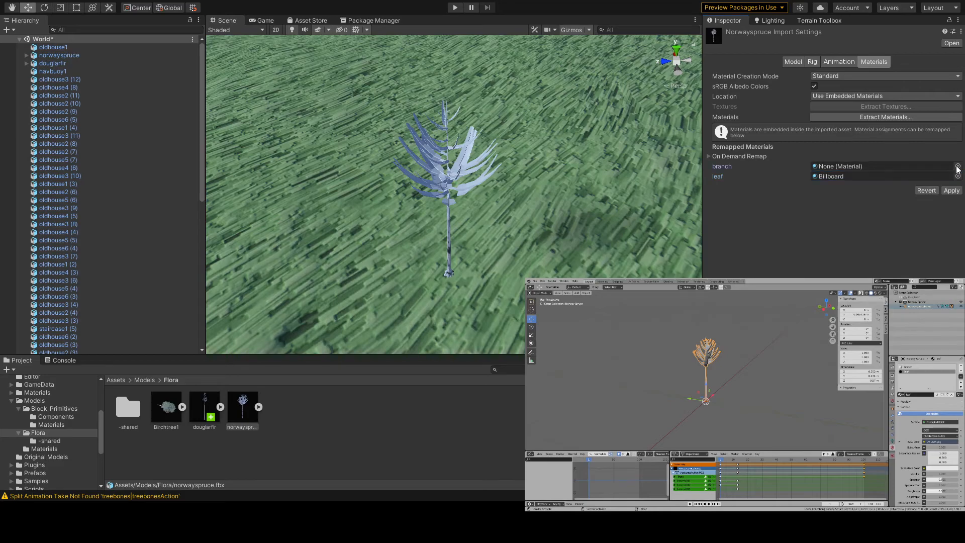
double_click(802, 248)
right_click_drag(574, 238, 565, 232)
left_click(952, 190)
right_click_drag(560, 213, 583, 211)
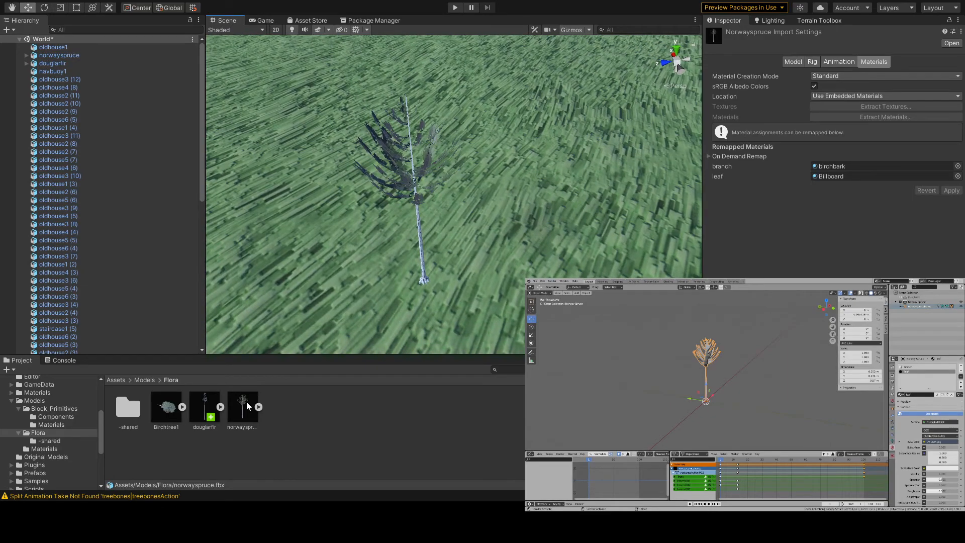
- Replace the spruce in the scene with a new norwayspruce instance on the grass in front of the houses
left_click(824, 352)
right_click_drag(415, 180, 293, 100)
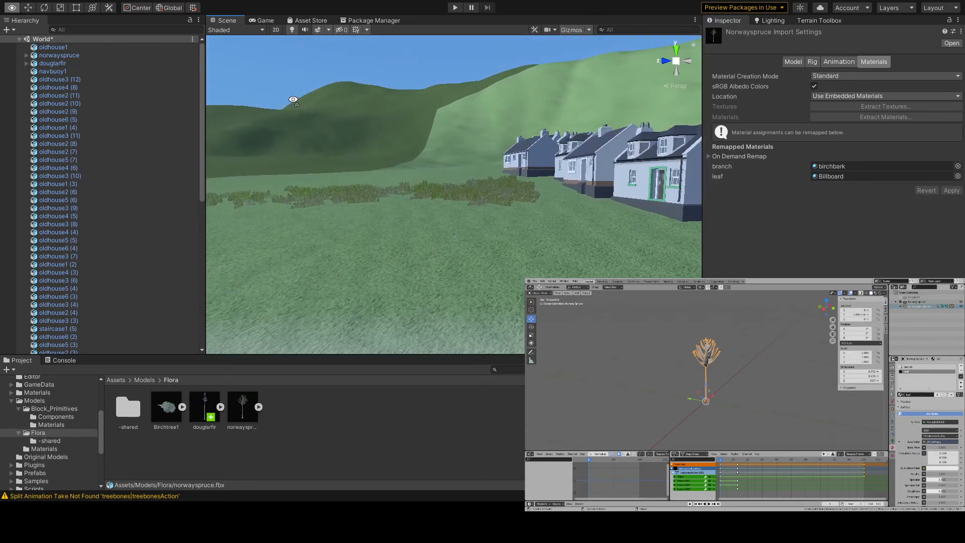
key("w")
right_click_drag(483, 225, 475, 256)
left_click(455, 258)
key("Delete")
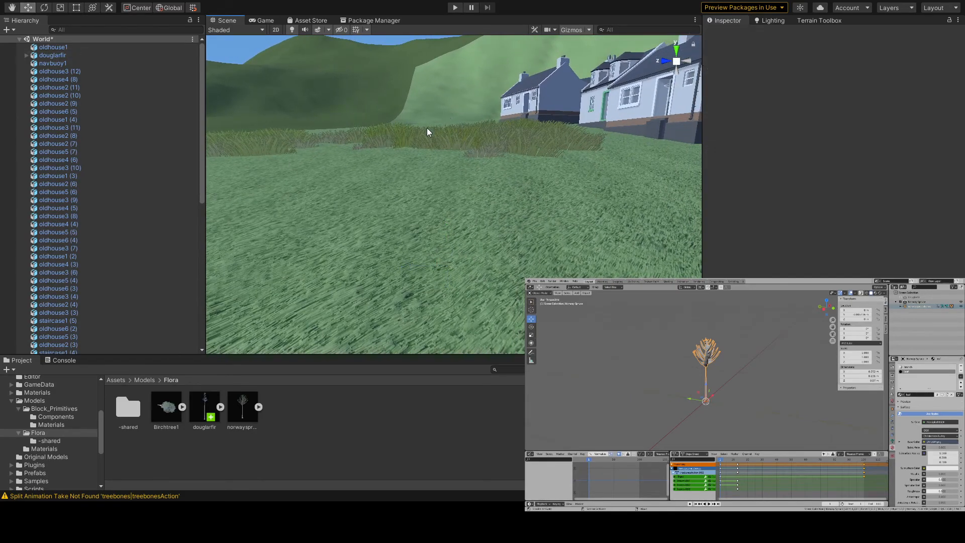
left_click_drag(238, 407, 441, 265)
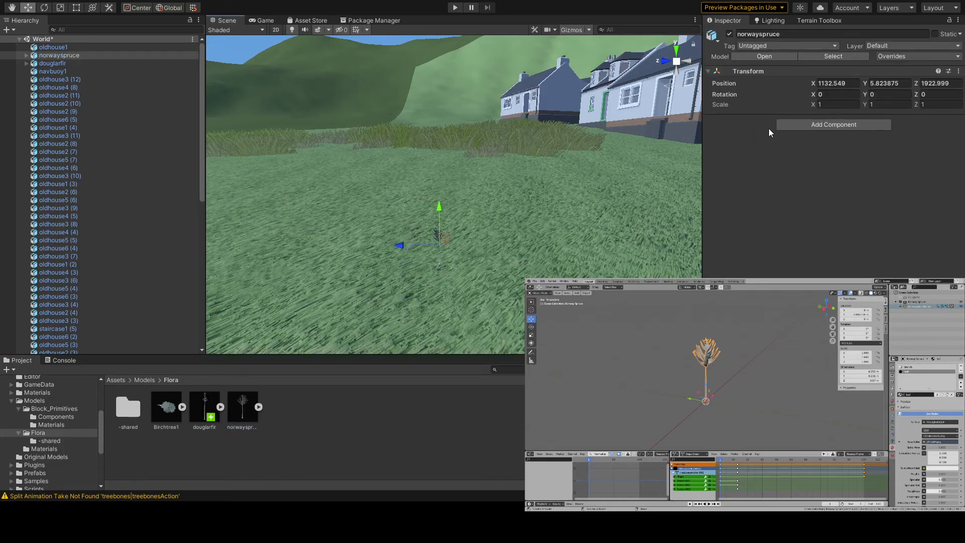
- Set the start frame of the norwayspruce model's treebonesAction animation clip to 99
left_click(248, 403)
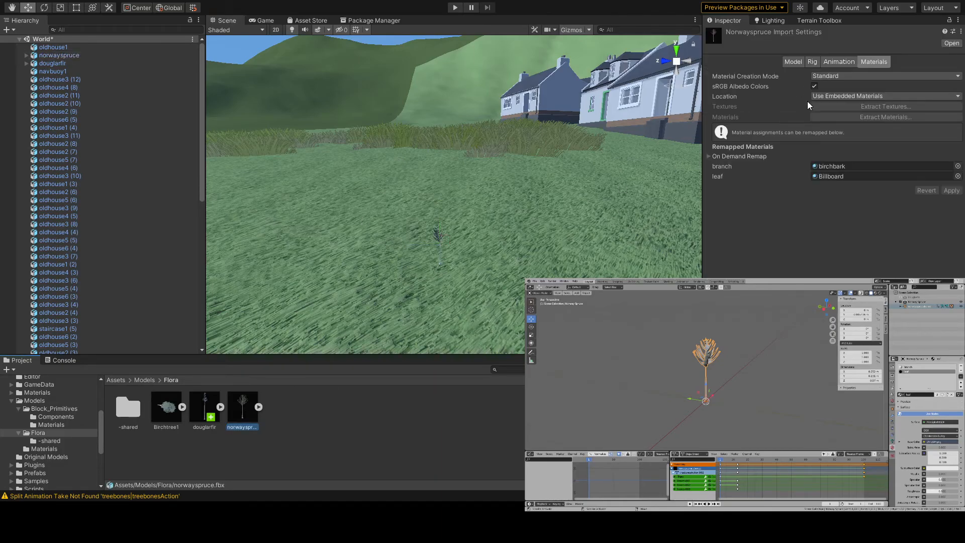
left_click(836, 61)
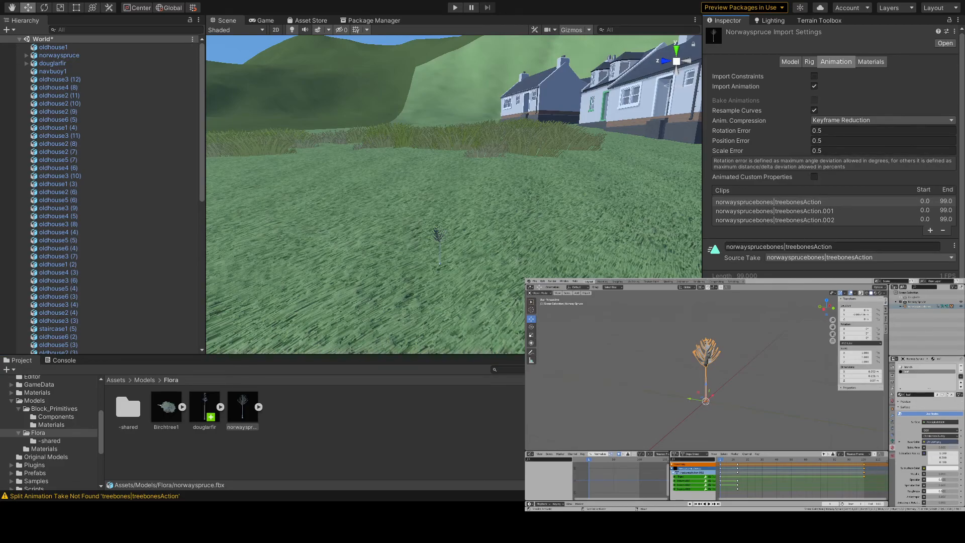
scroll(804, 133, "down", 3)
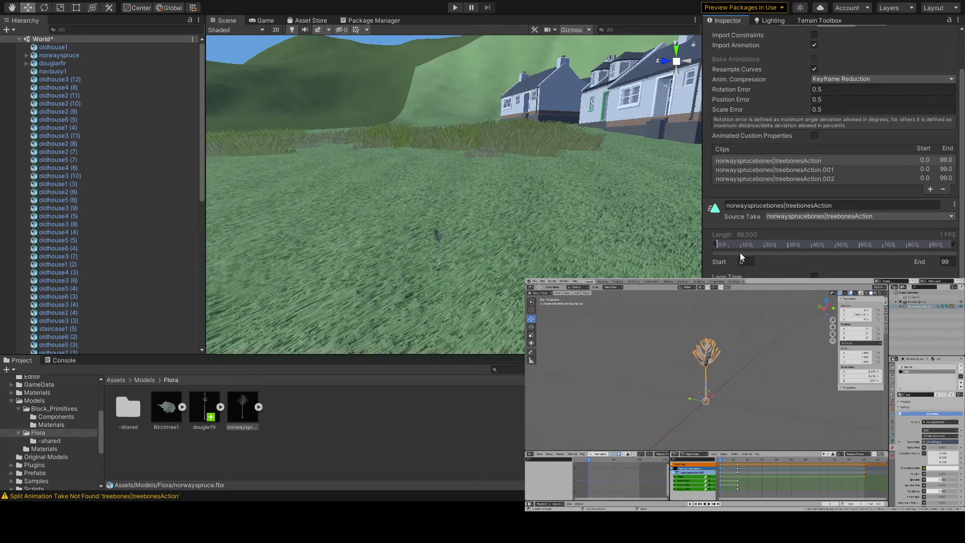
left_click_drag(717, 245, 952, 245)
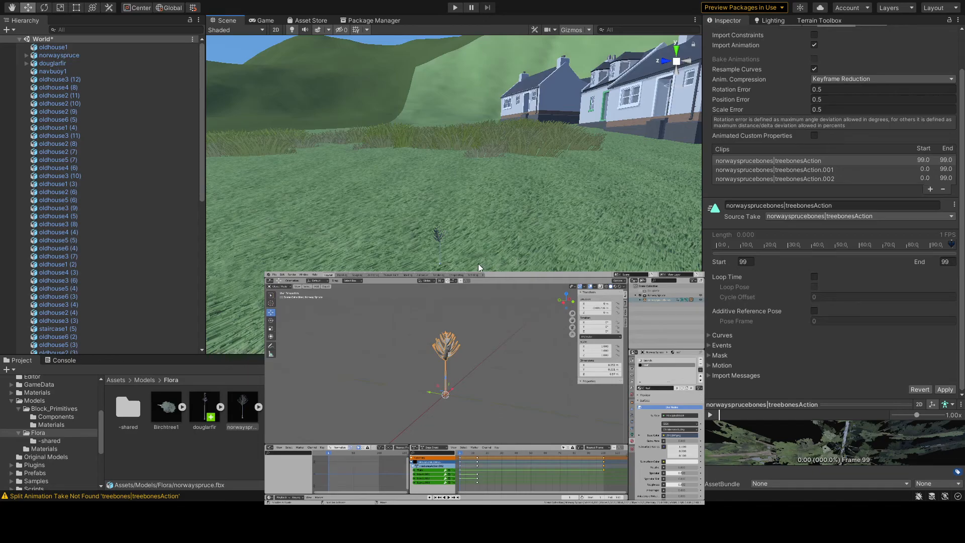
- Delete the norwayspruce instance from the World scene and save the scene
left_click(439, 239)
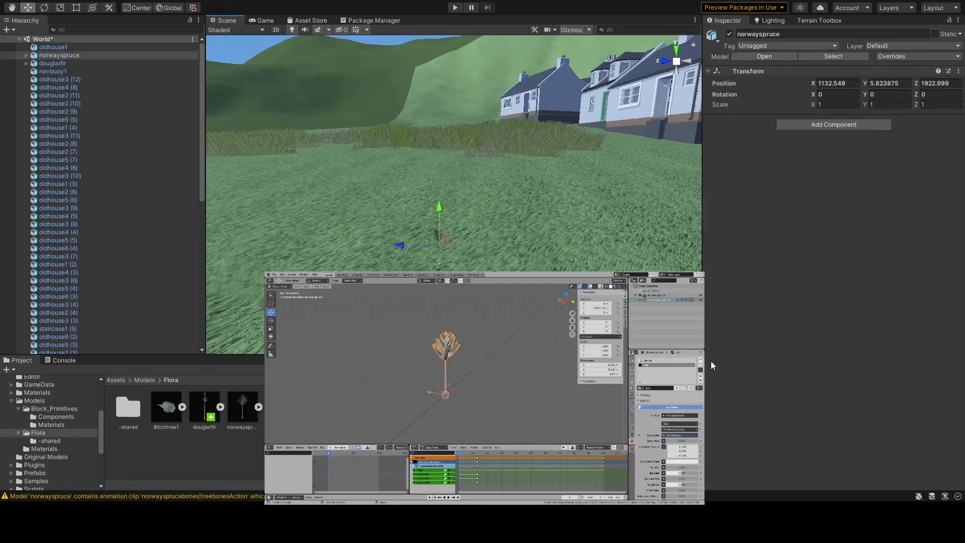
right_click_drag(464, 236, 450, 251)
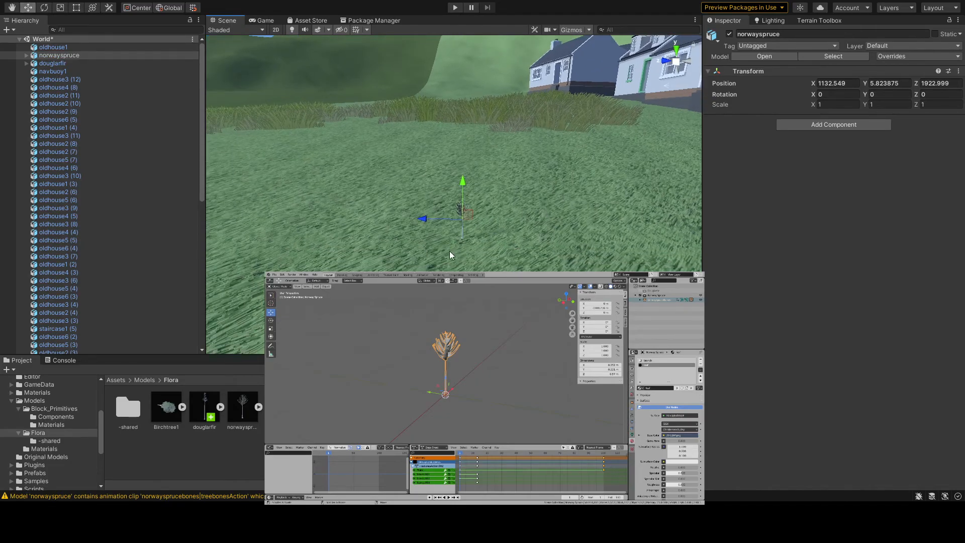
key("Delete")
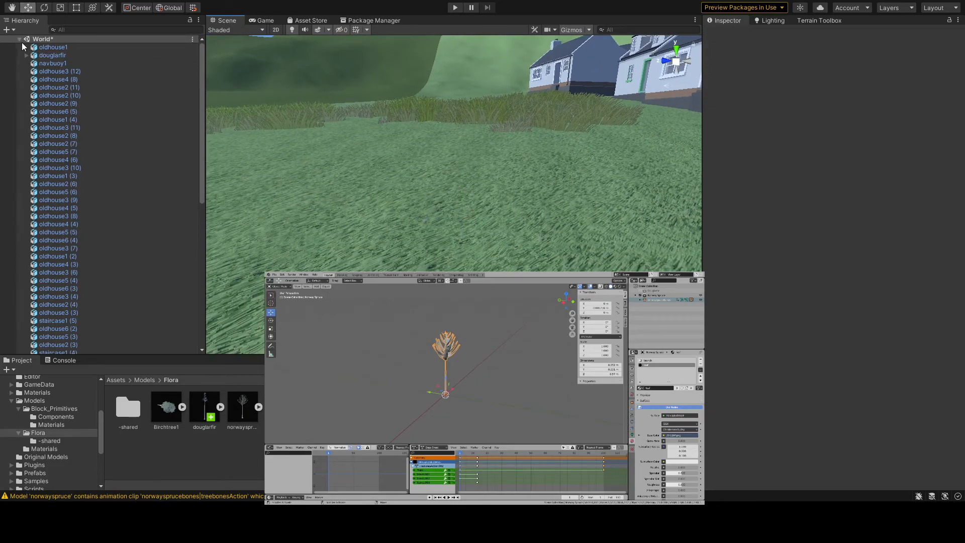
key("ctrl+s")
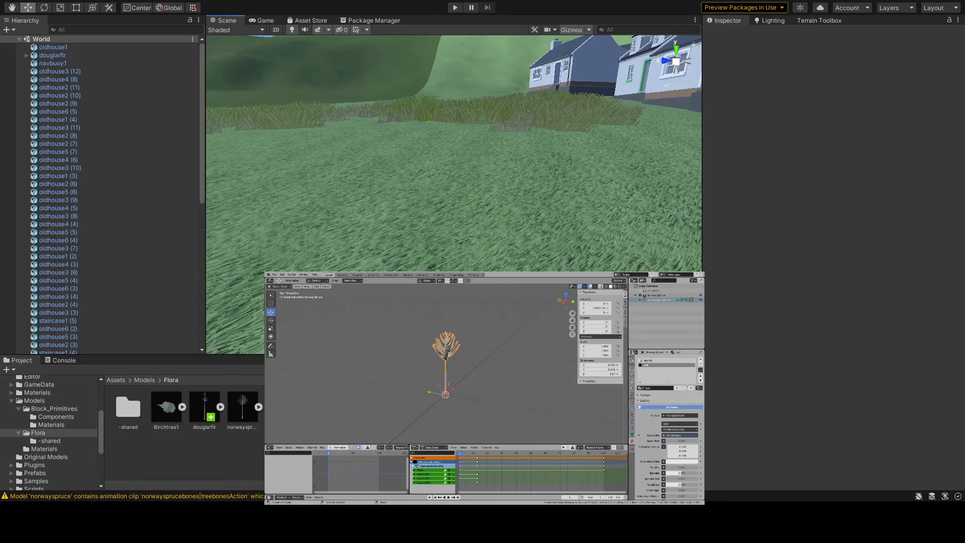